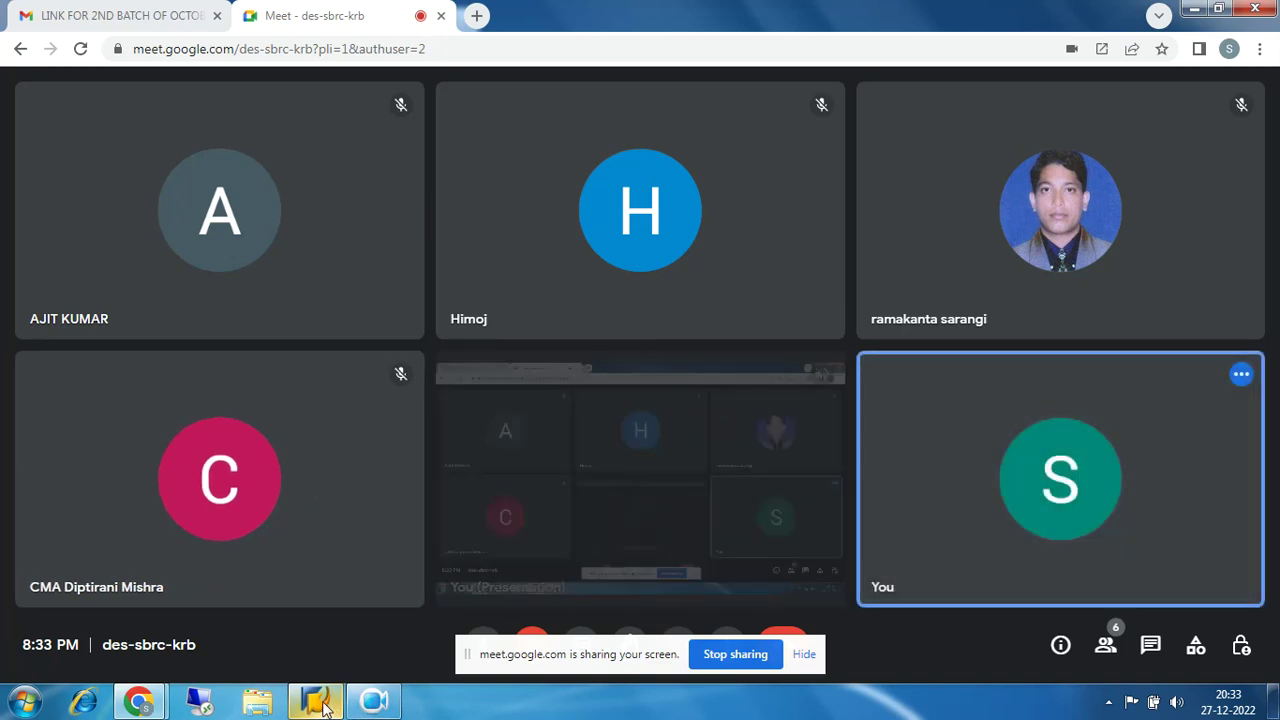
Step: Bring SAP Logon 740 forward and open the ECC FUNCTIONAL connection's logon screen
left_click(338, 706)
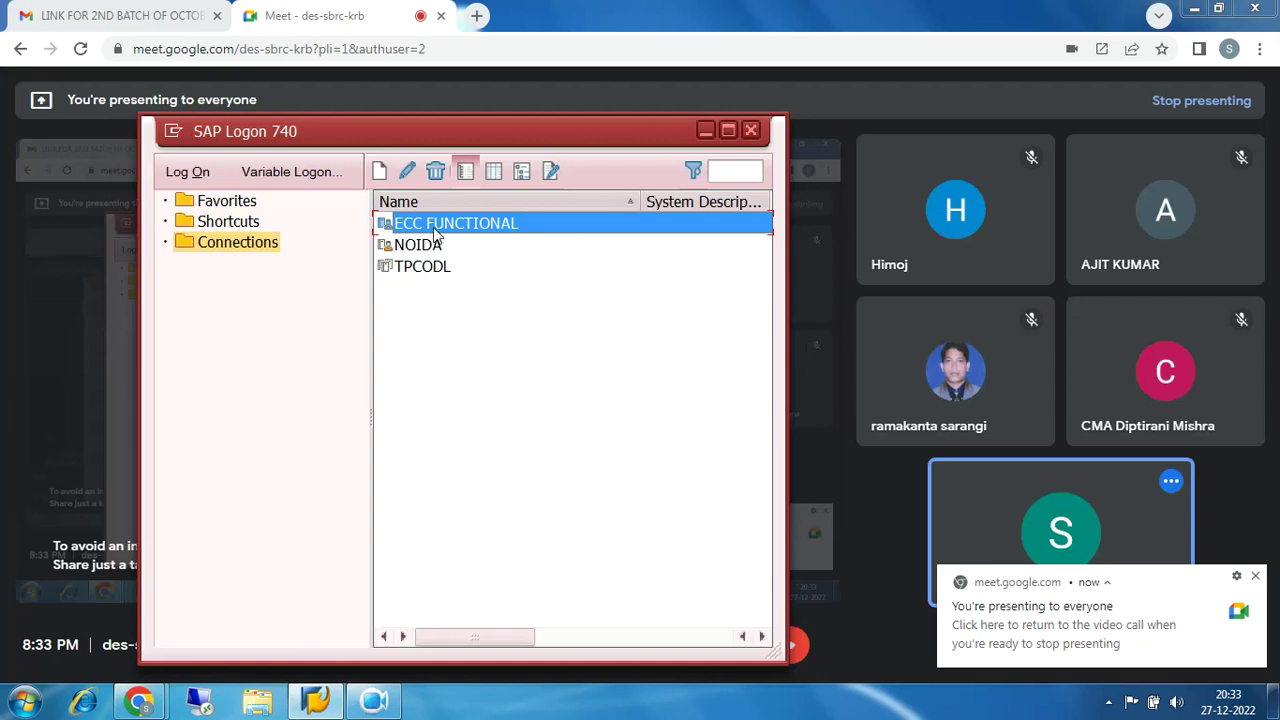
double_click(436, 232)
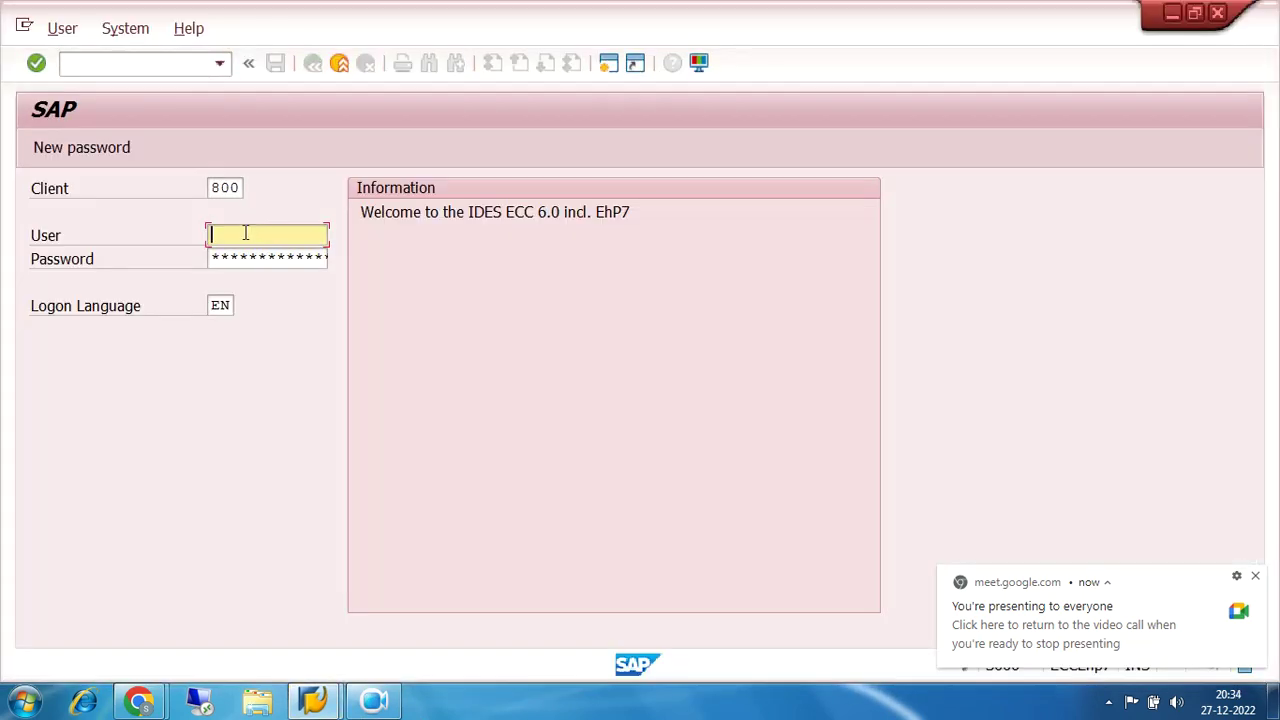
Step: Log on to client 800 with the saved user name and password
left_click(245, 233)
left_click(245, 256)
left_click(246, 256)
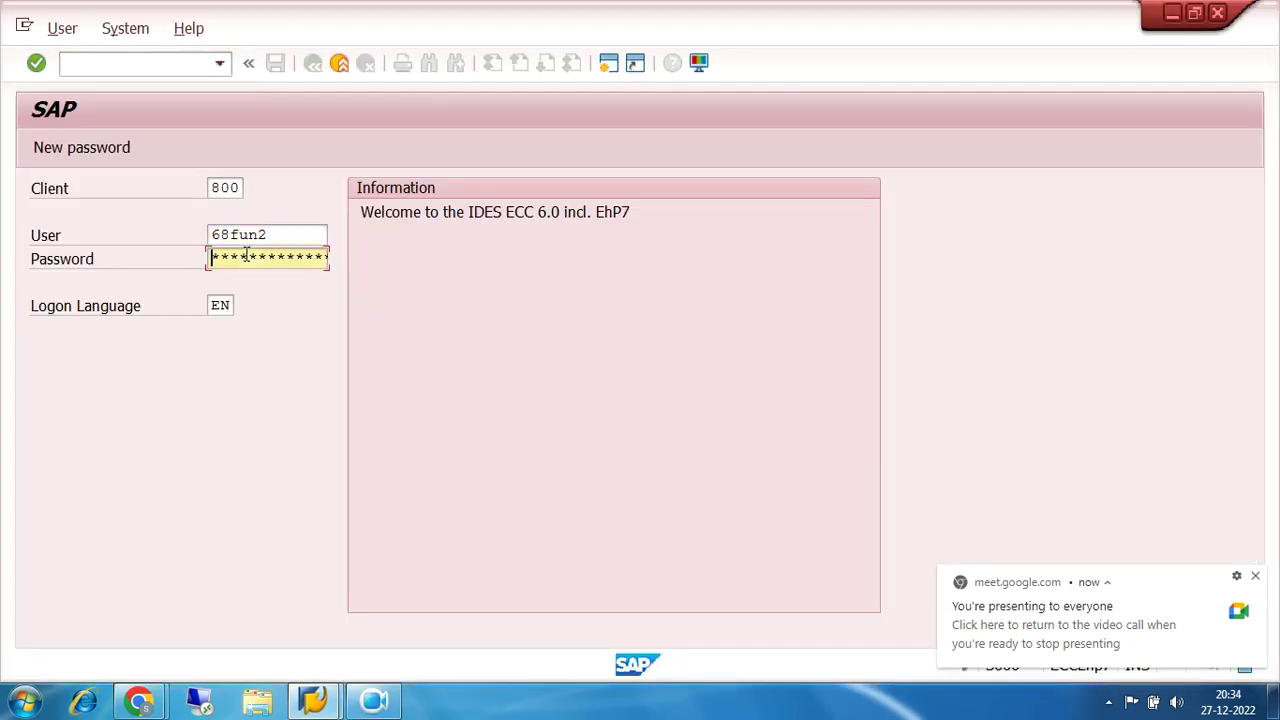
key("Right")
key("Right")
key("Right")
key("Right")
key("Right")
key("Right")
key("Right")
key("Right")
key("Right")
key("Return")
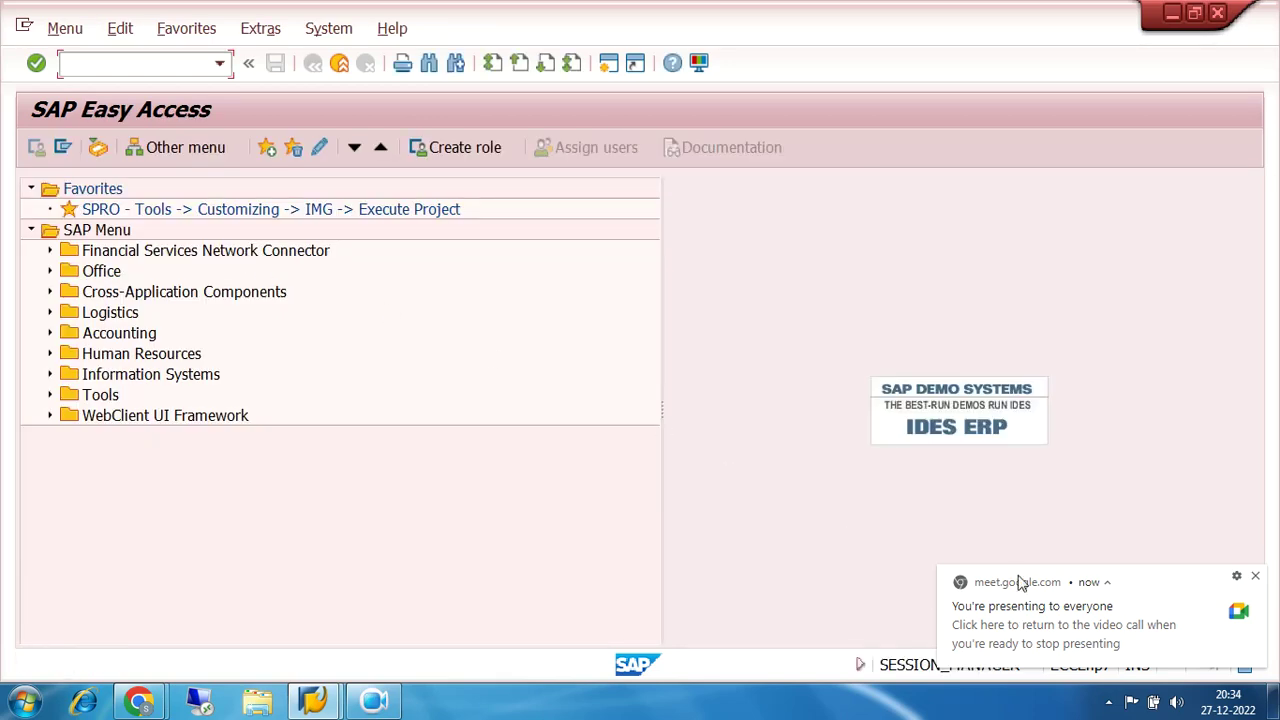
Step: Dismiss the screen-sharing notification and switch to the Google Meet call in Chrome
left_click(1256, 577)
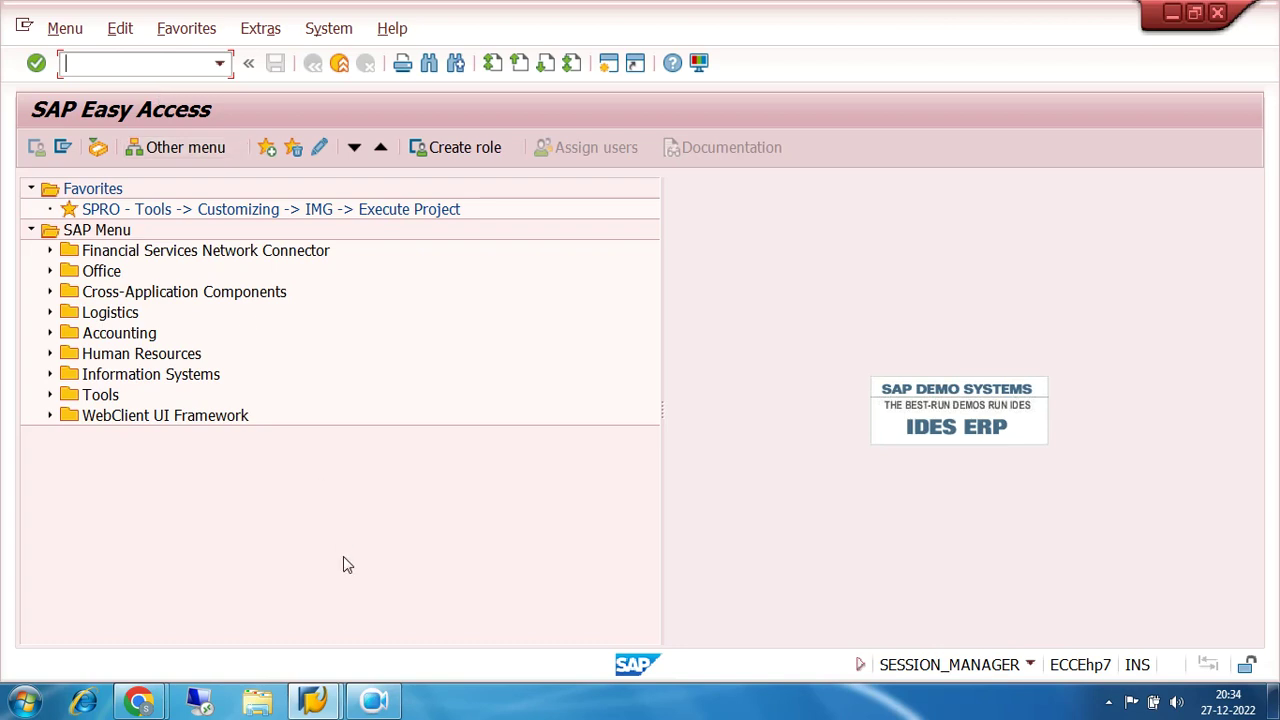
left_click(140, 702)
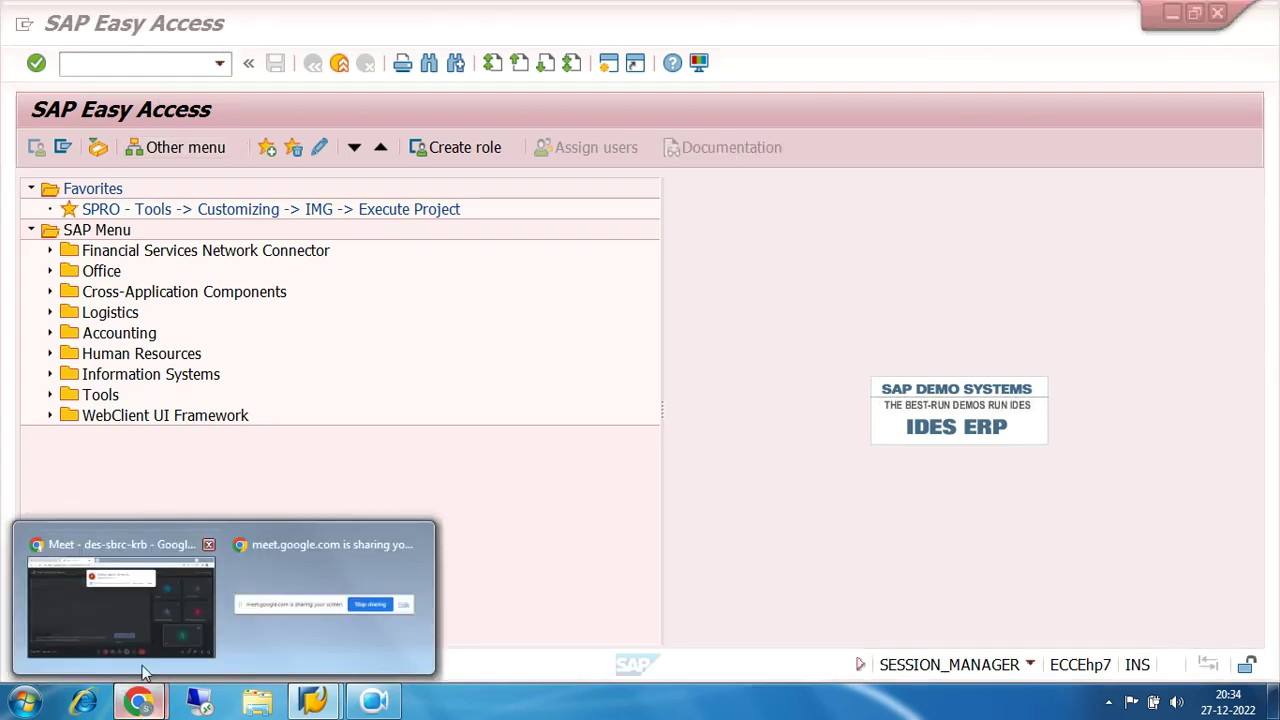
left_click(146, 599)
Step: Admit the first waiting guest to the Meet call and go back to SAP Easy Access
left_click(836, 176)
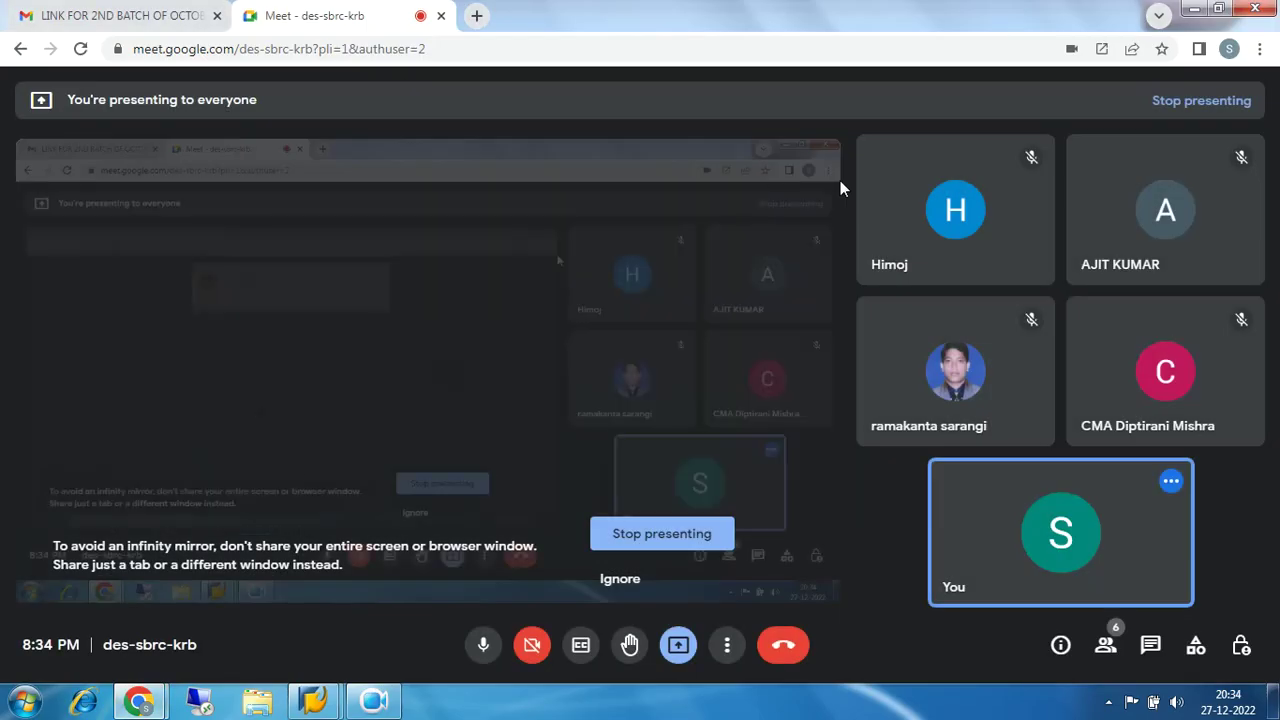
mouse_move(327, 707)
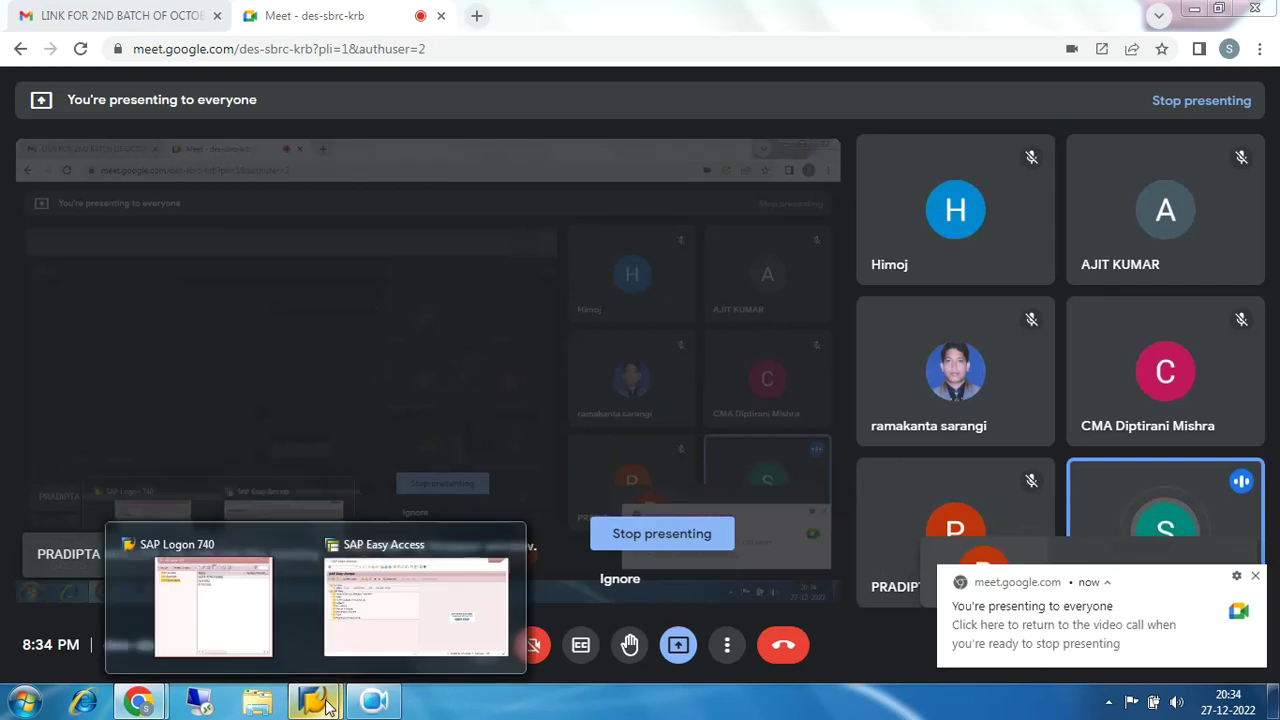
left_click(409, 603)
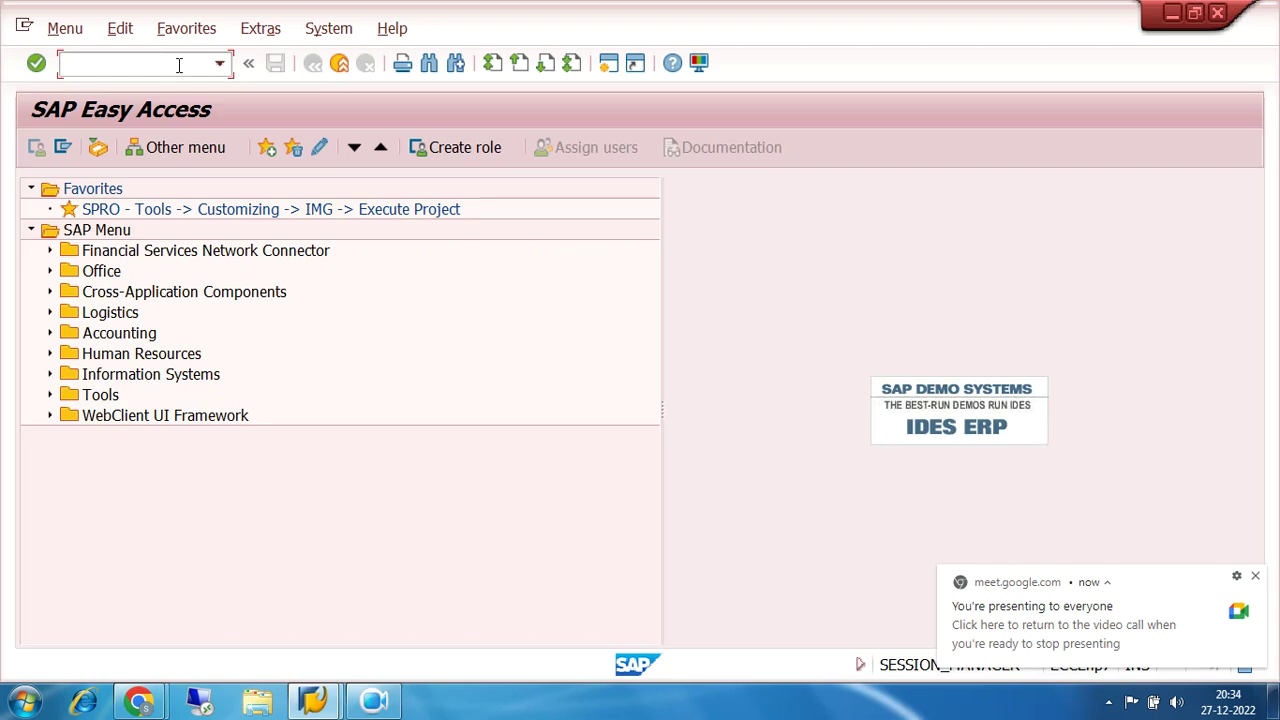
Step: Admit the second waiting guest in Meet, then return to the SAP Easy Access window
left_click(145, 703)
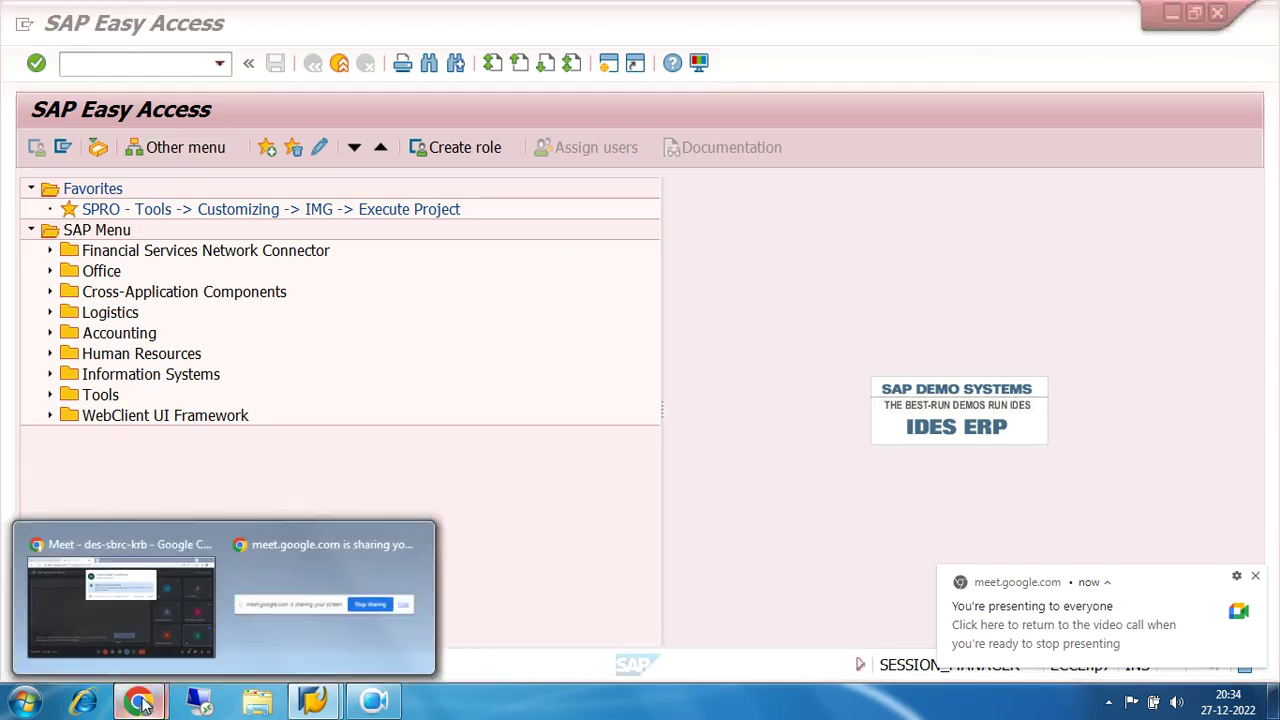
left_click(129, 626)
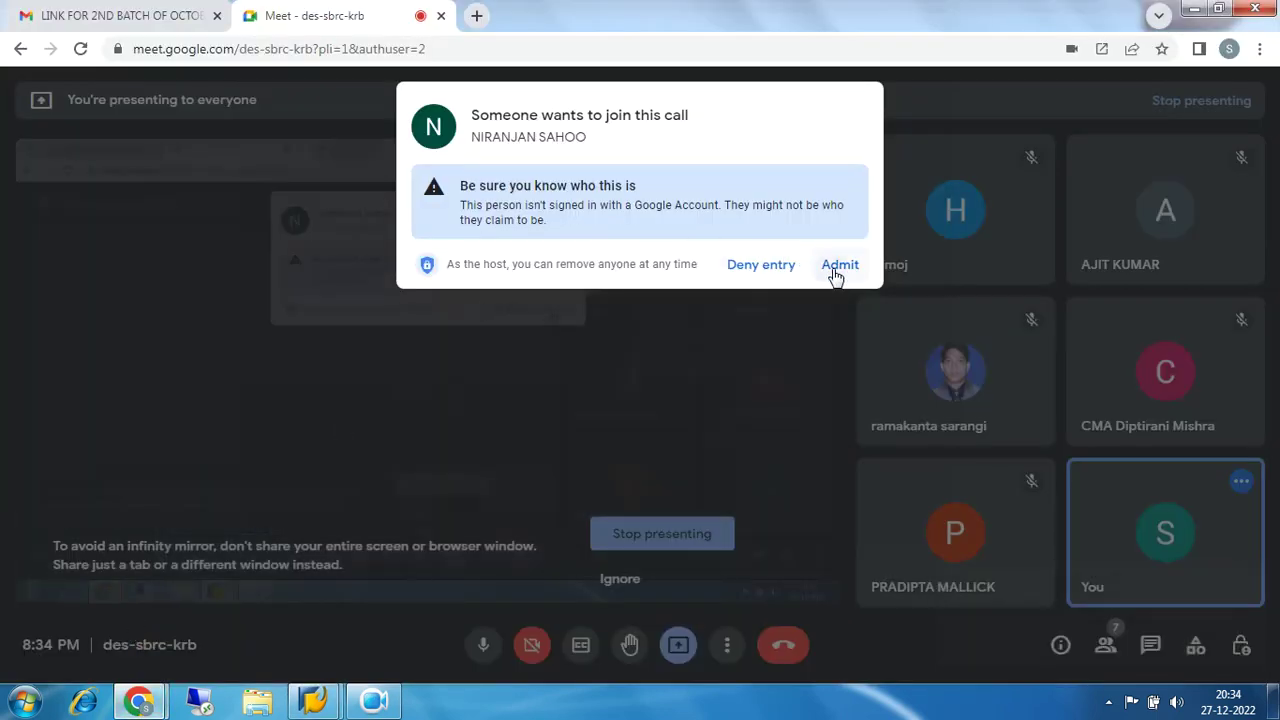
left_click(836, 268)
left_click(313, 700)
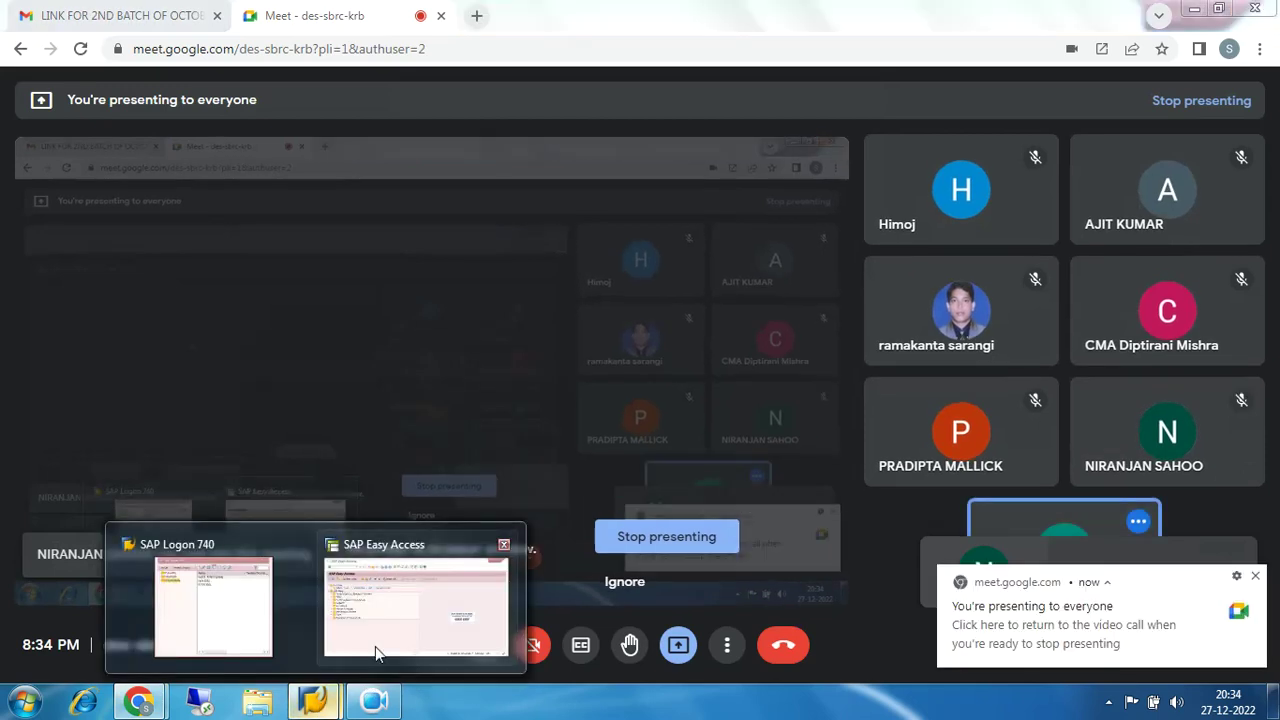
left_click(375, 646)
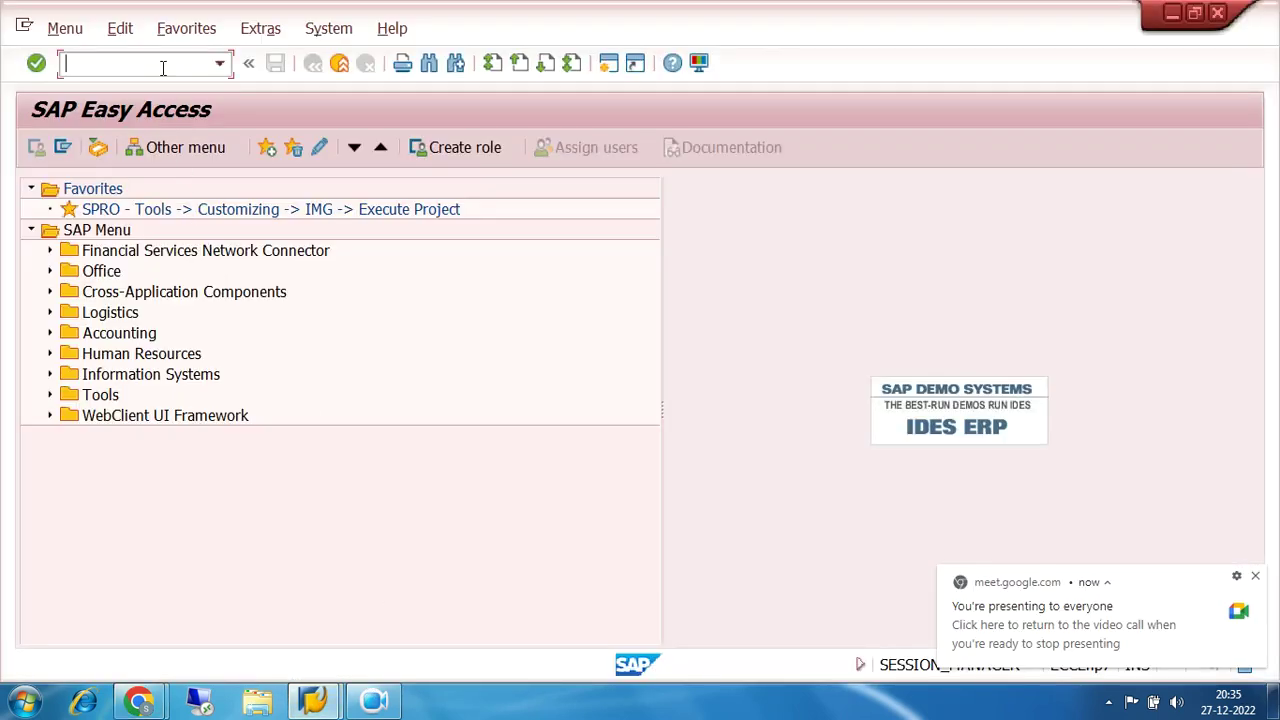
Step: Start transaction FB60 to enter a vendor invoice
left_click(375, 700)
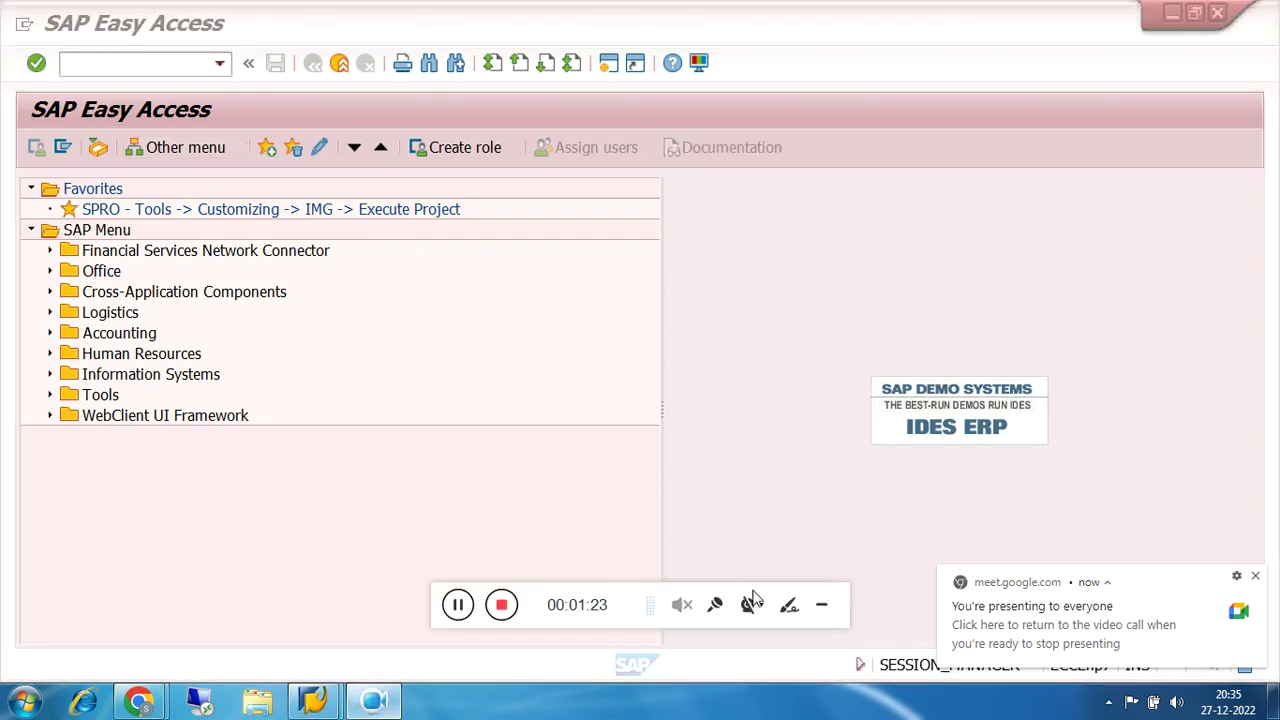
left_click(821, 605)
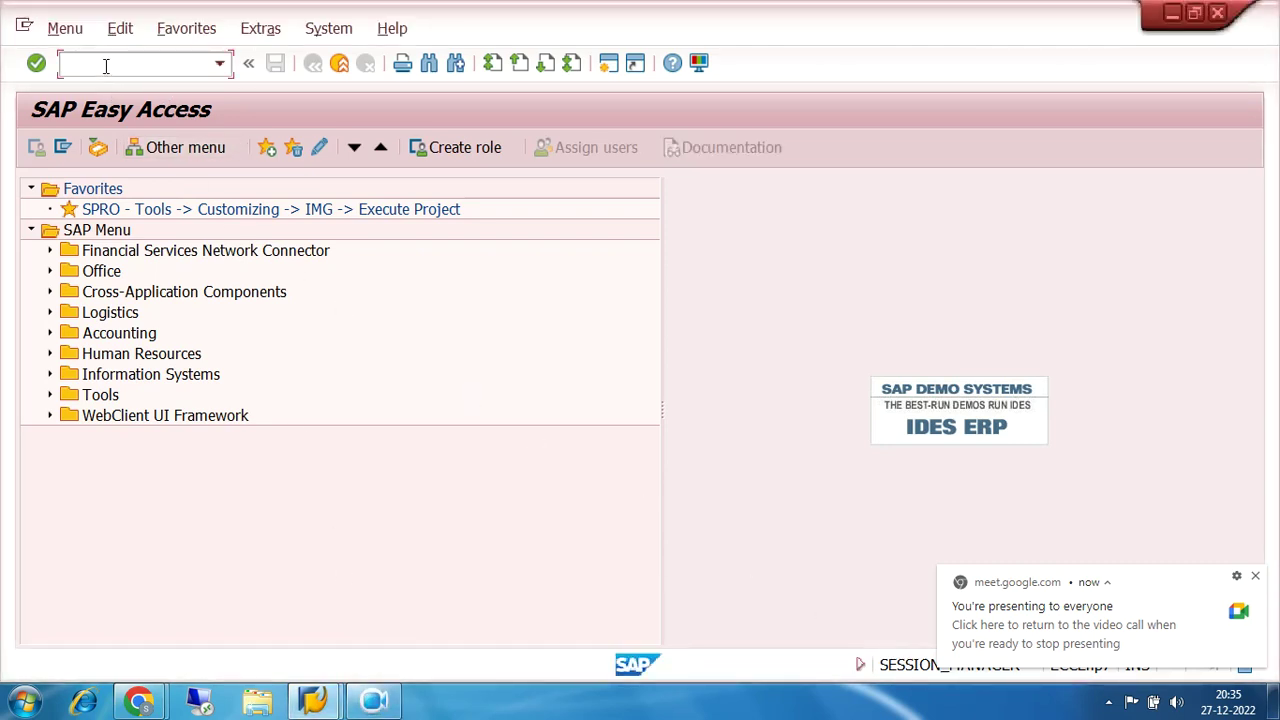
type("fb60")
key("Return")
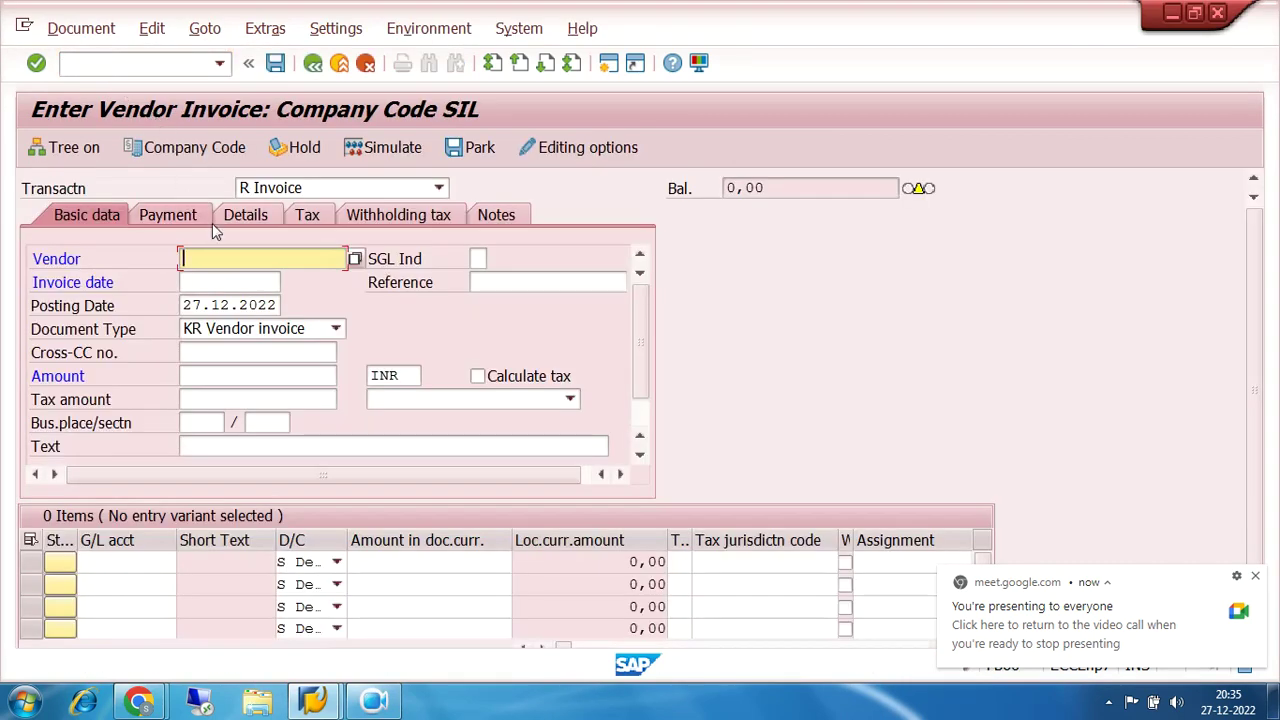
Step: Change the invoice's company code from SIL to 7200
left_click(190, 147)
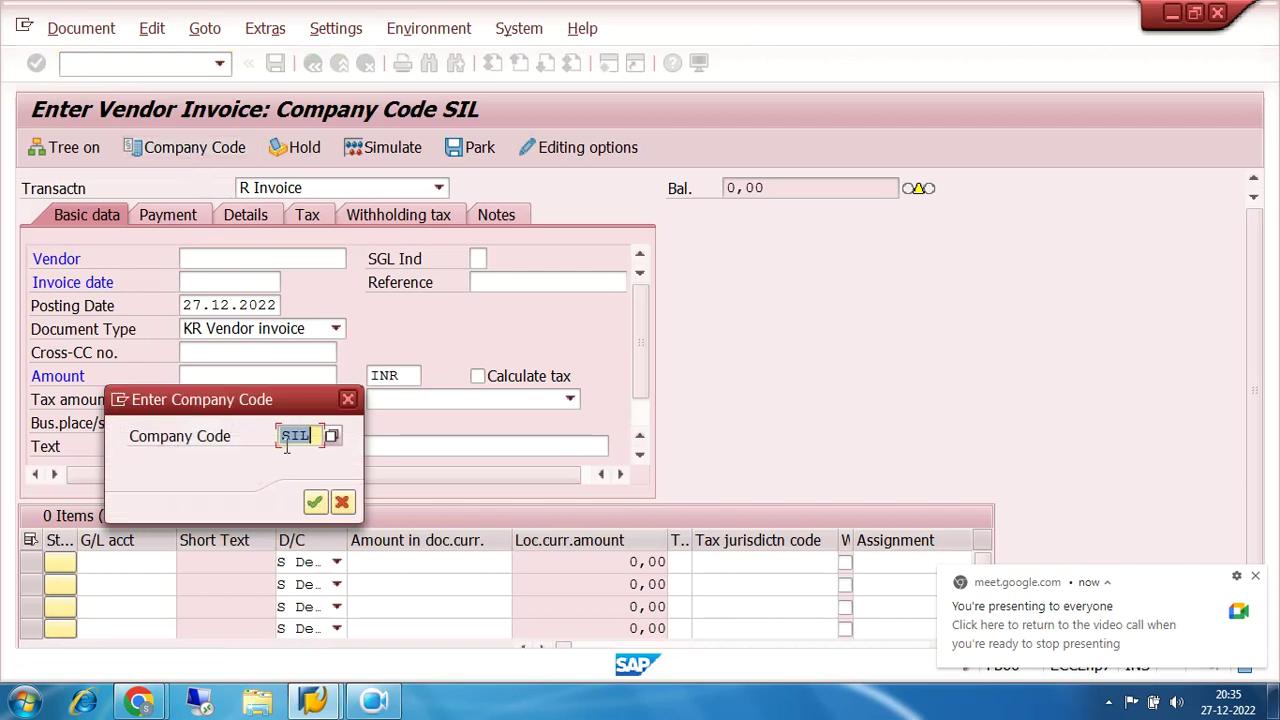
key("BackSpace")
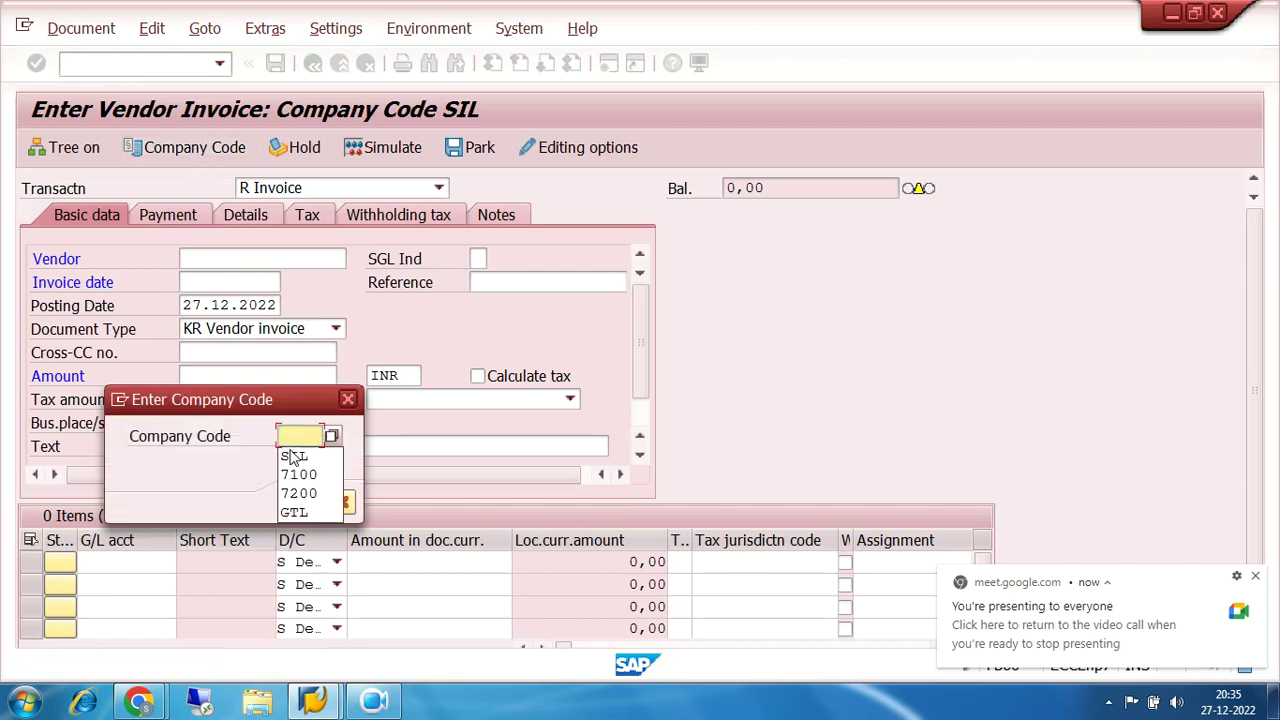
type("7200")
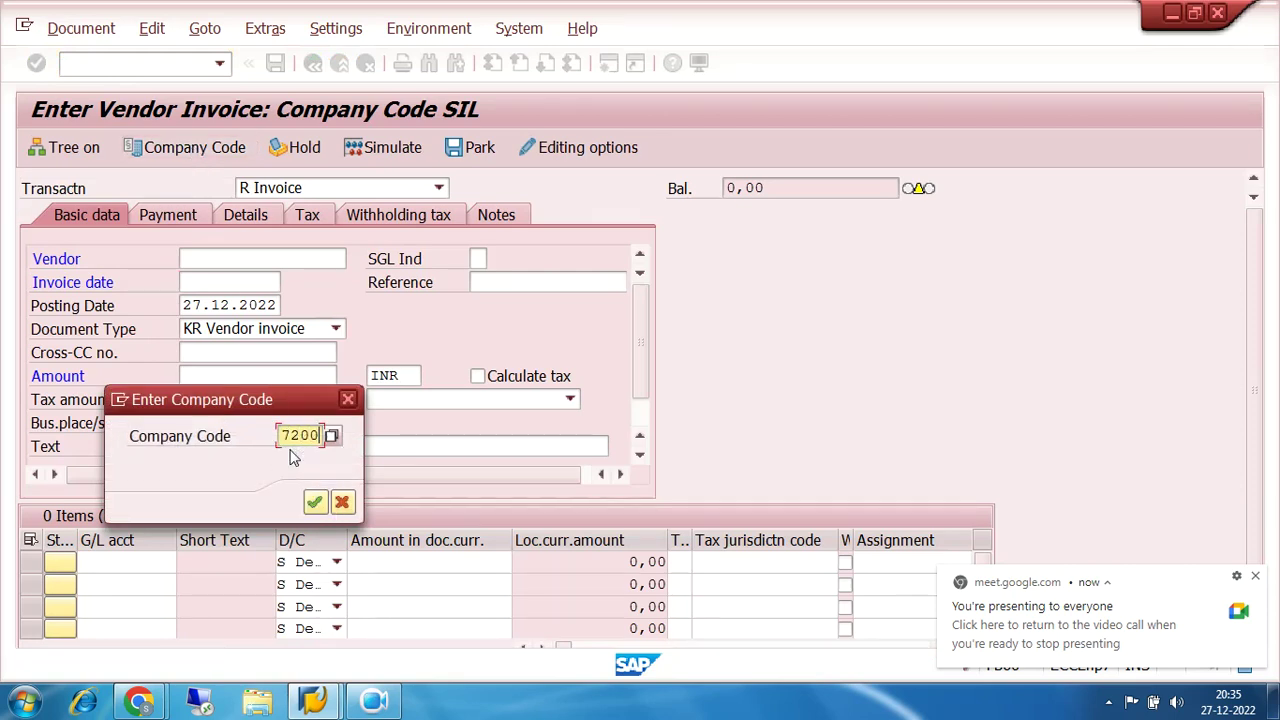
key("Return")
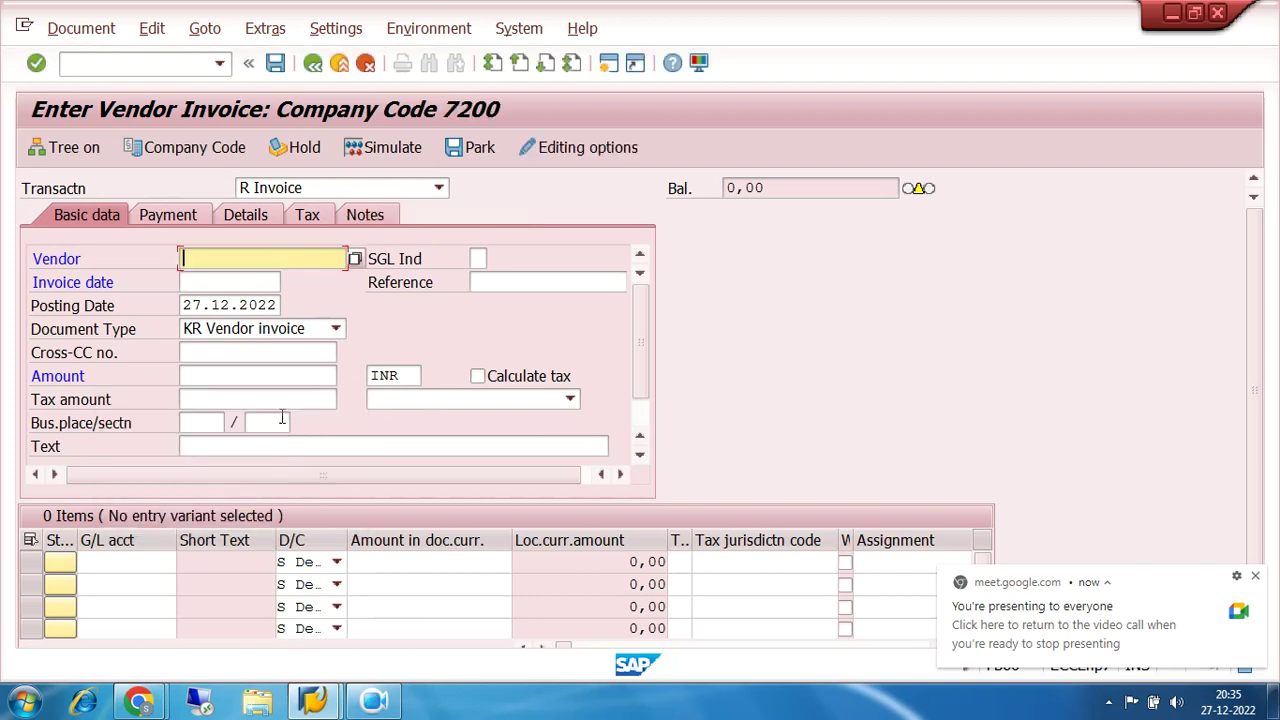
left_click(229, 260)
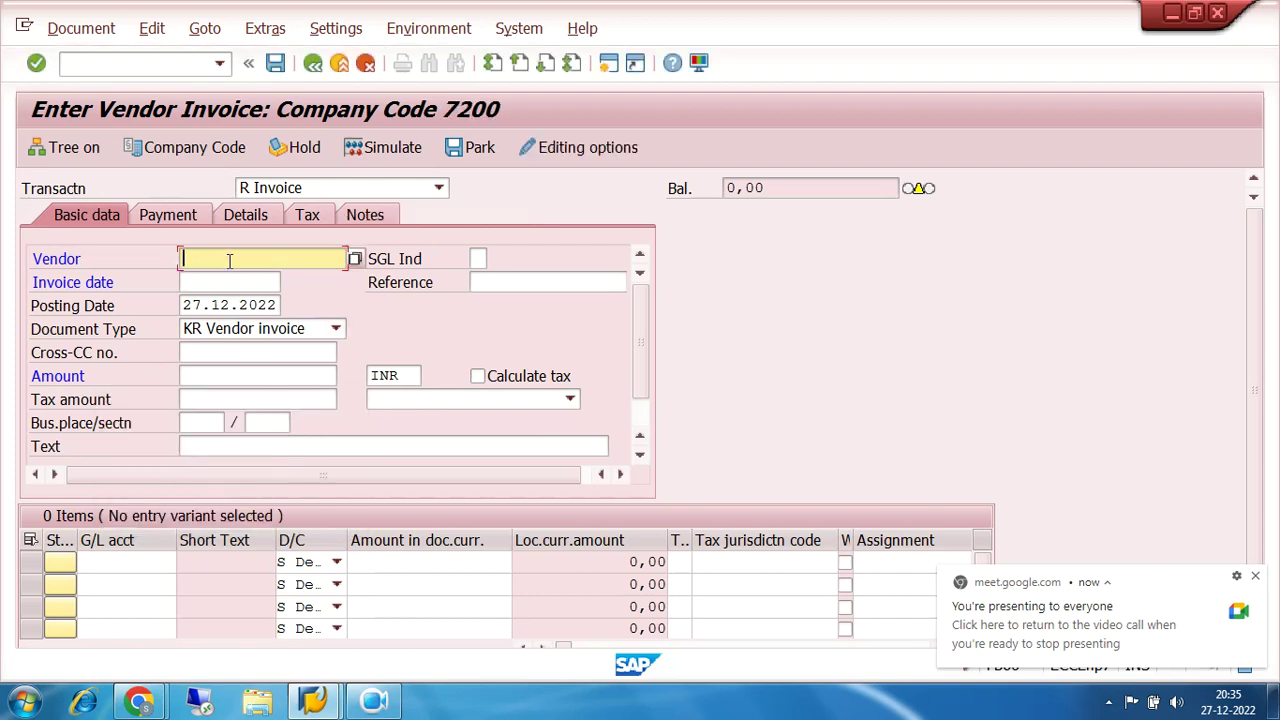
Step: Choose vendor 100438 (TRIDENT IND LTD) from the 7200 search and enter invoice date 27.12.2022
left_click(356, 259)
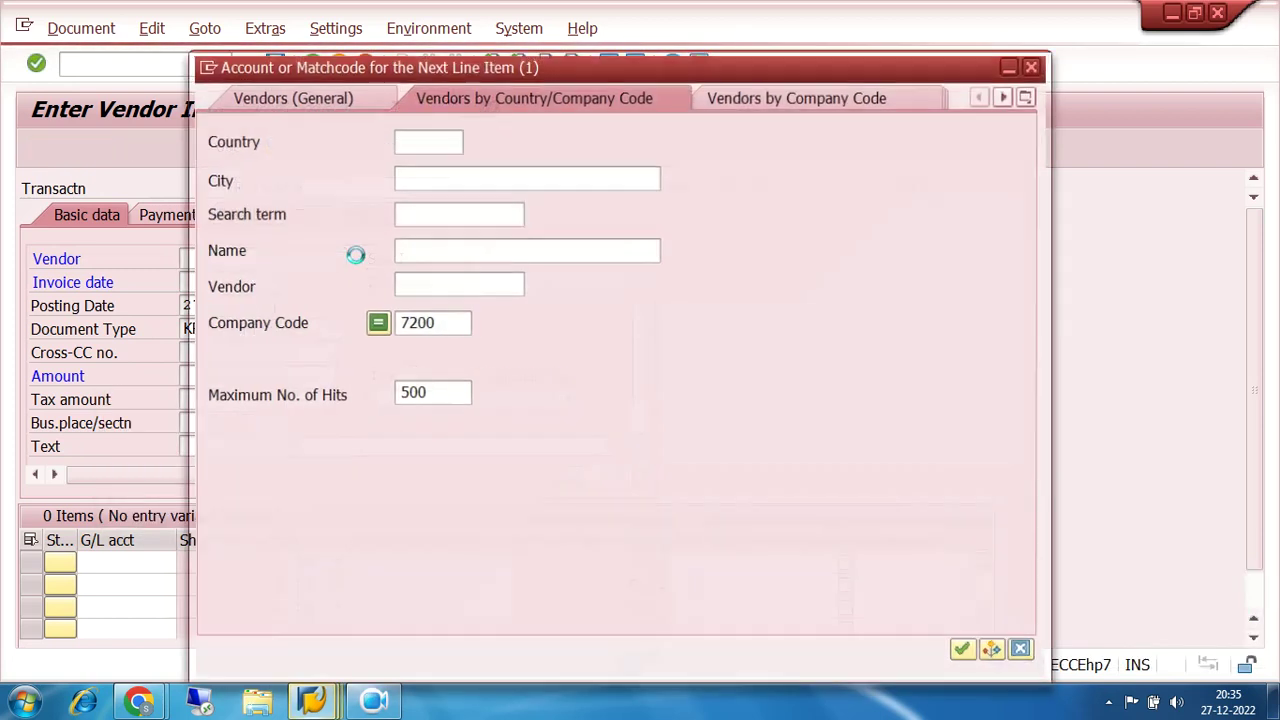
left_click(968, 653)
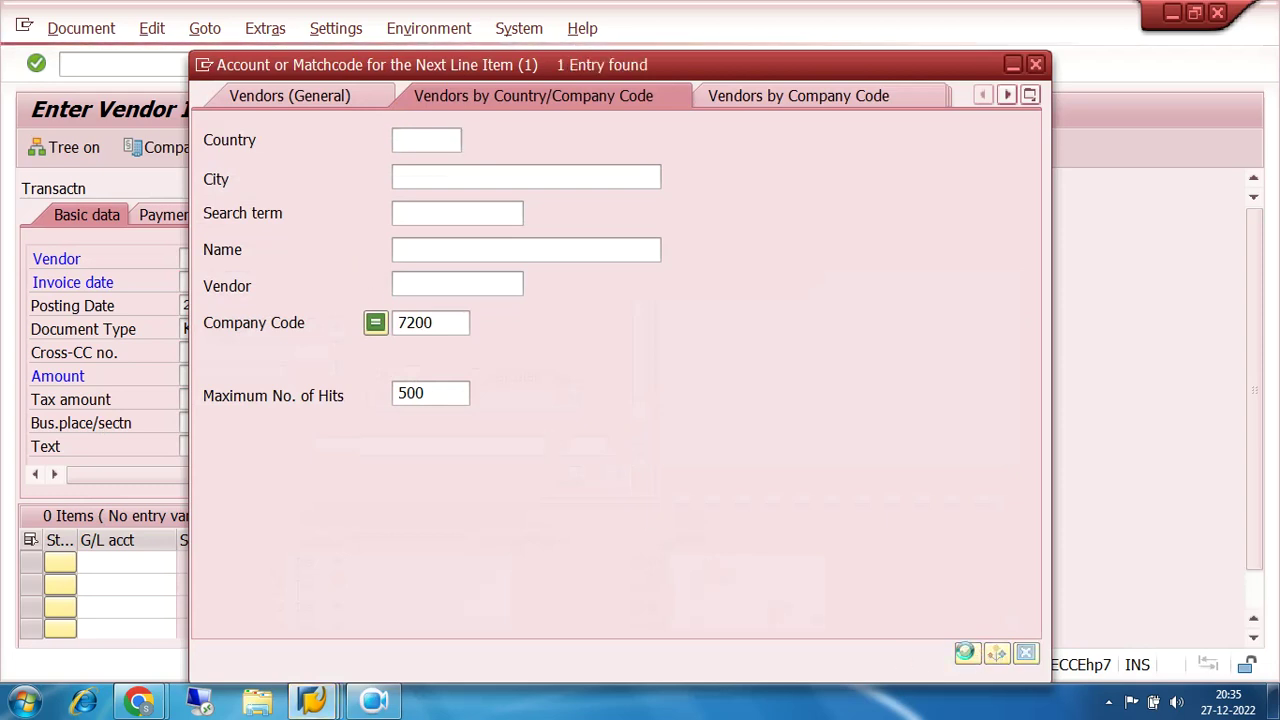
double_click(565, 145)
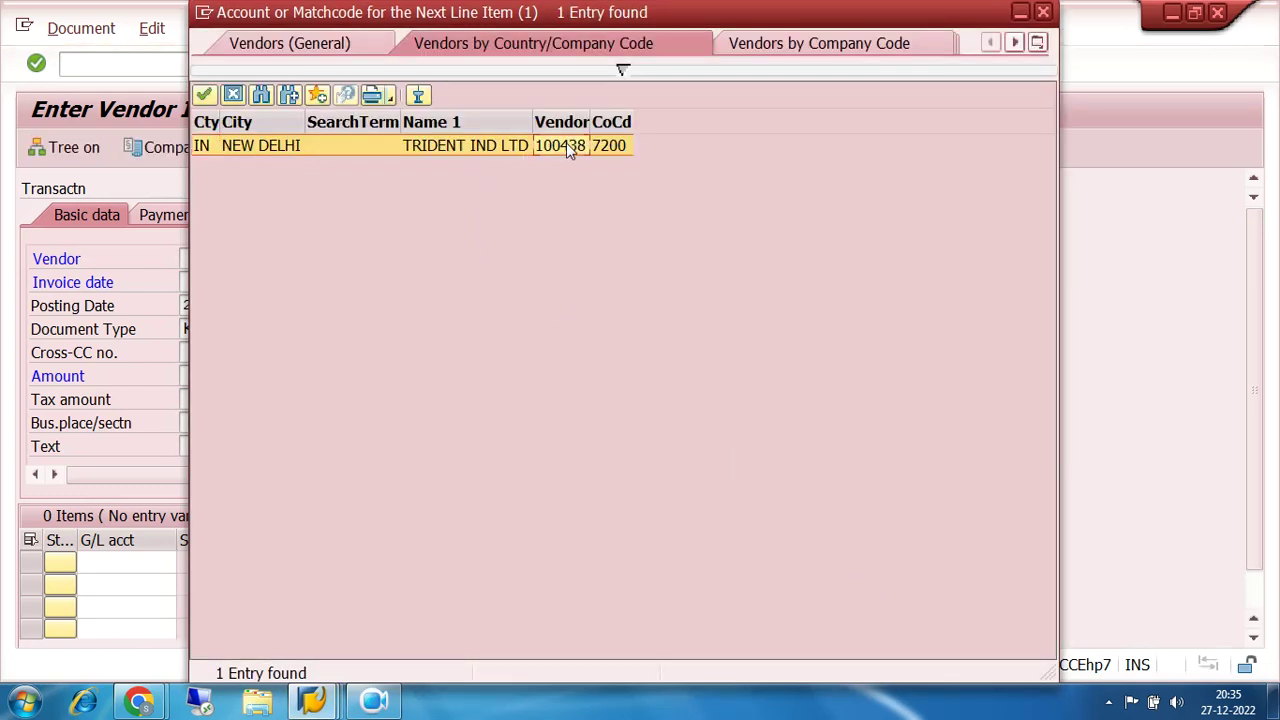
left_click(243, 281)
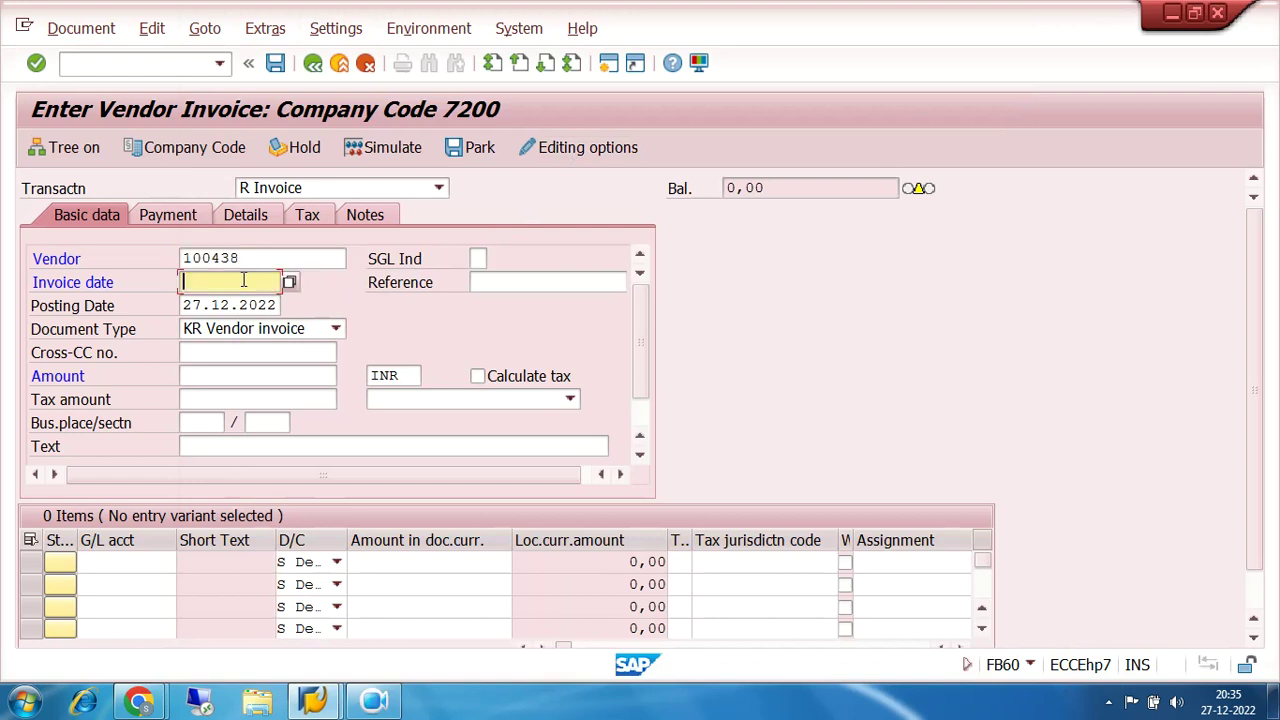
type("2")
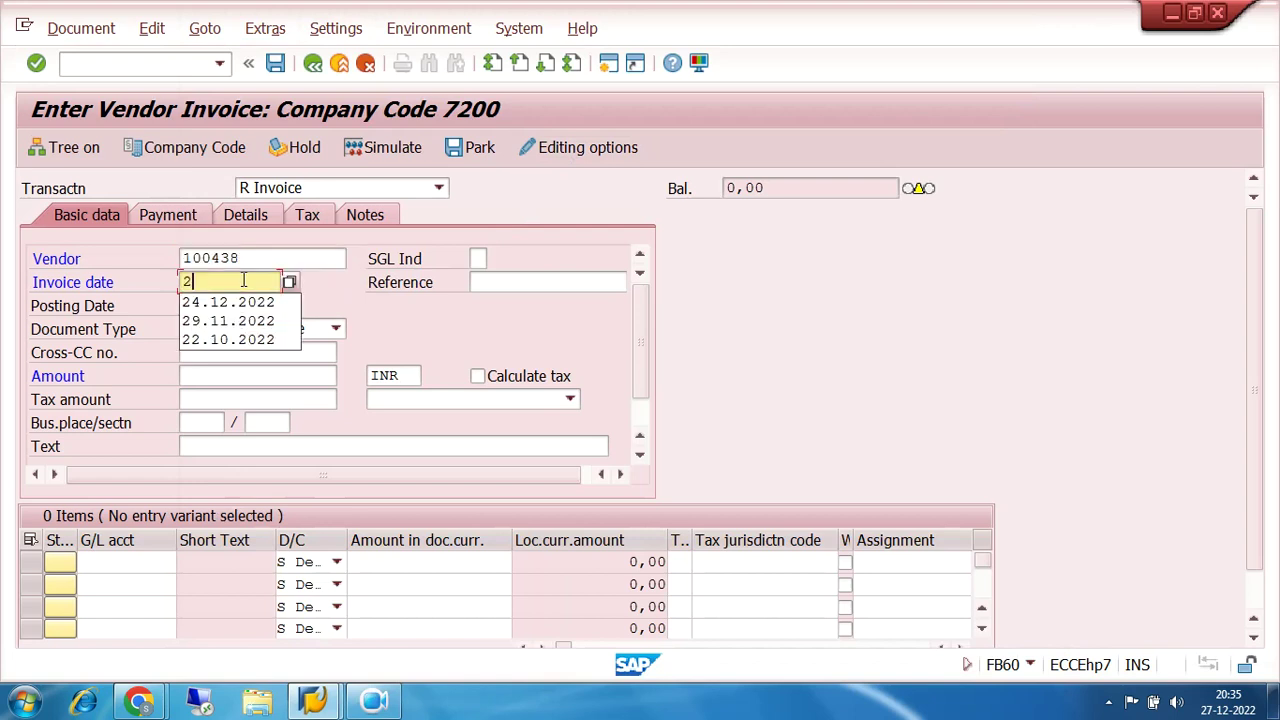
type("7.1")
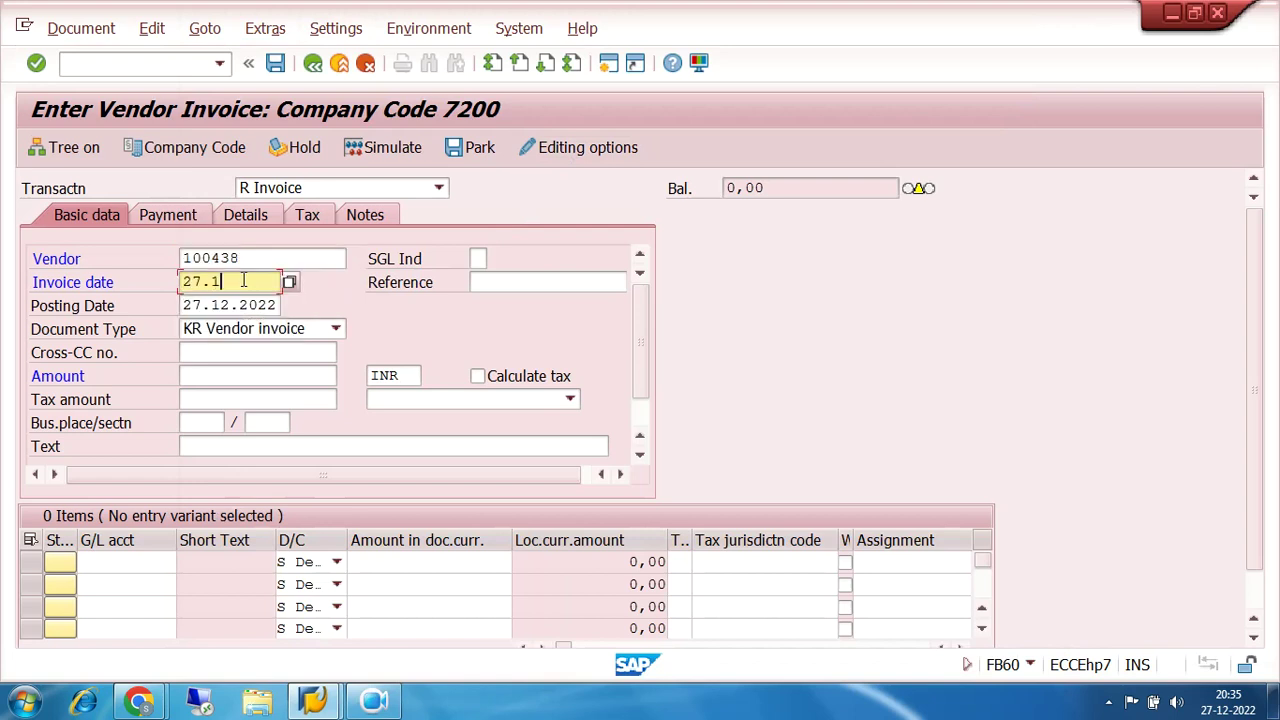
type("2.2022")
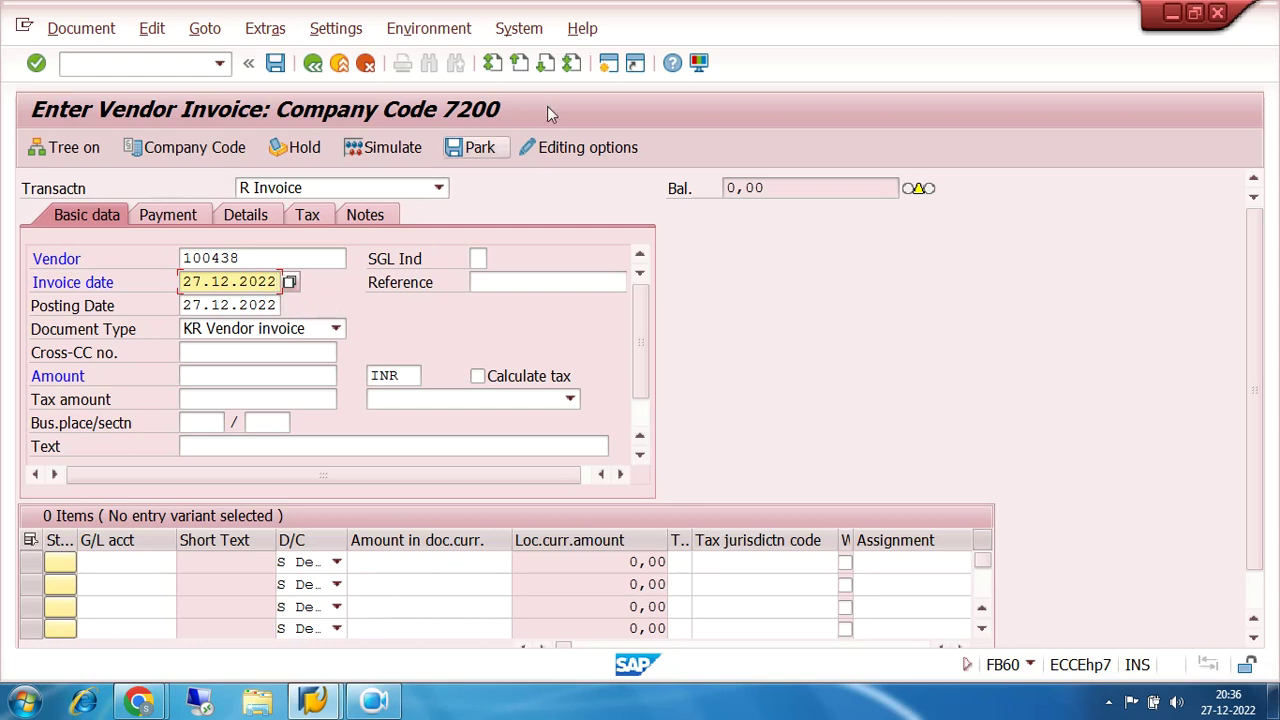
Step: Open a new session and run FK02 to reach Change Vendor for company code 7200
left_click(613, 68)
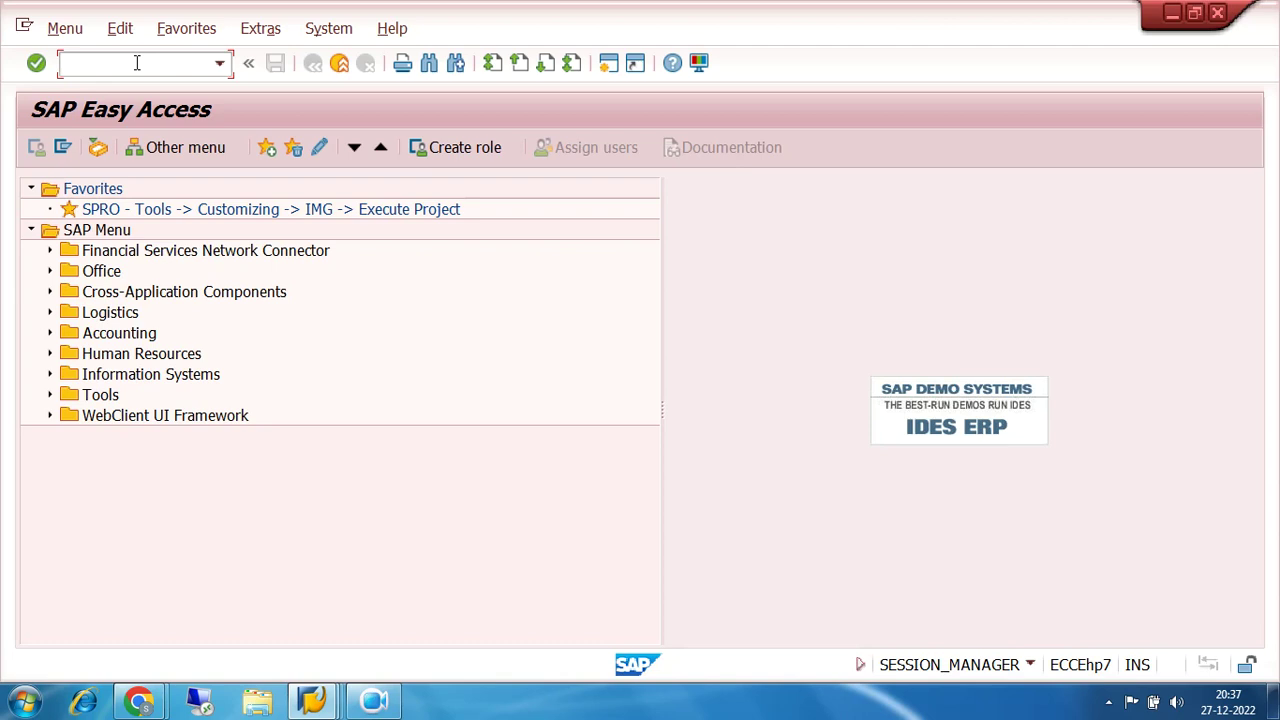
type("fk")
type("02")
key("Return")
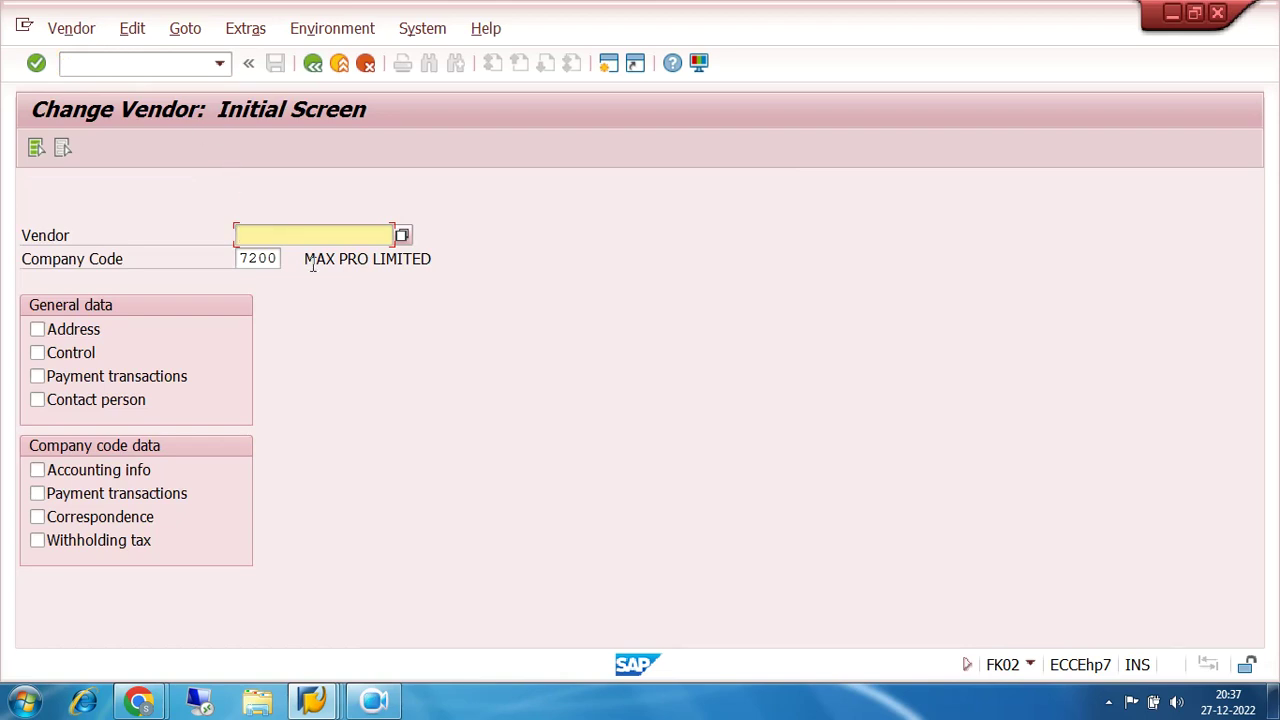
Step: Search vendors in company code 7200 and select TRIDENT IND LTD (100438)
left_click(404, 236)
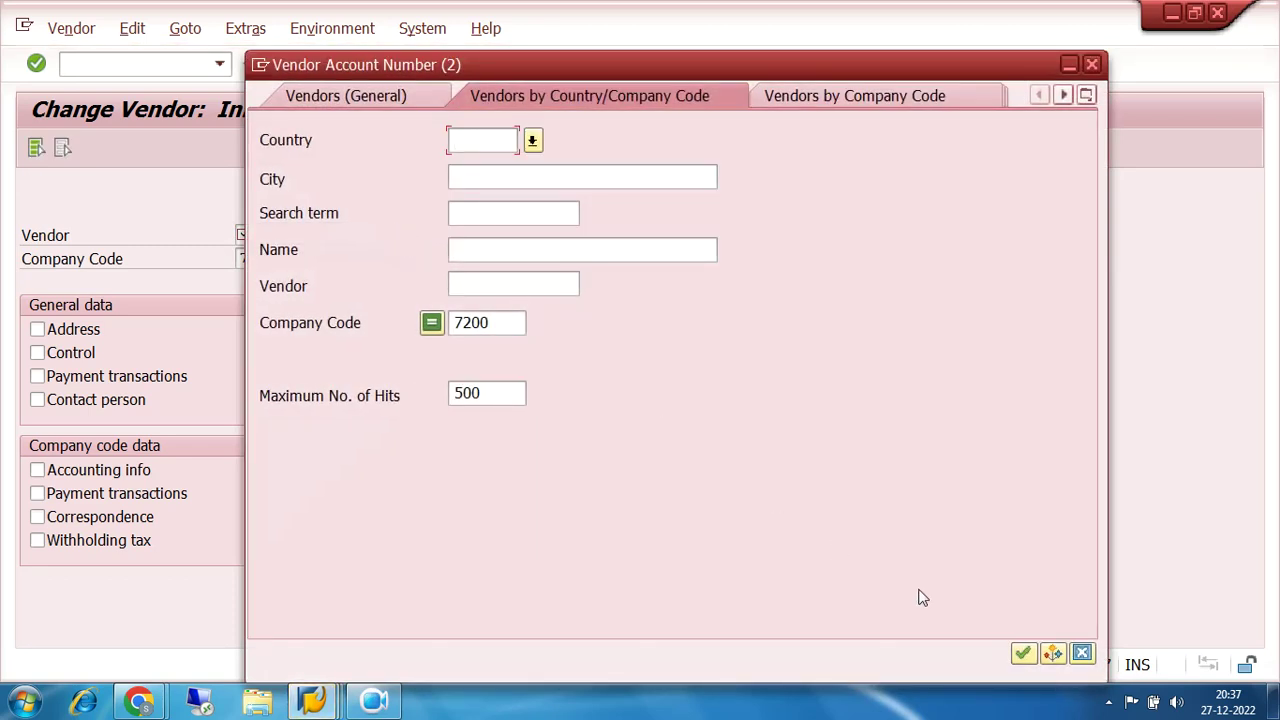
left_click(1022, 653)
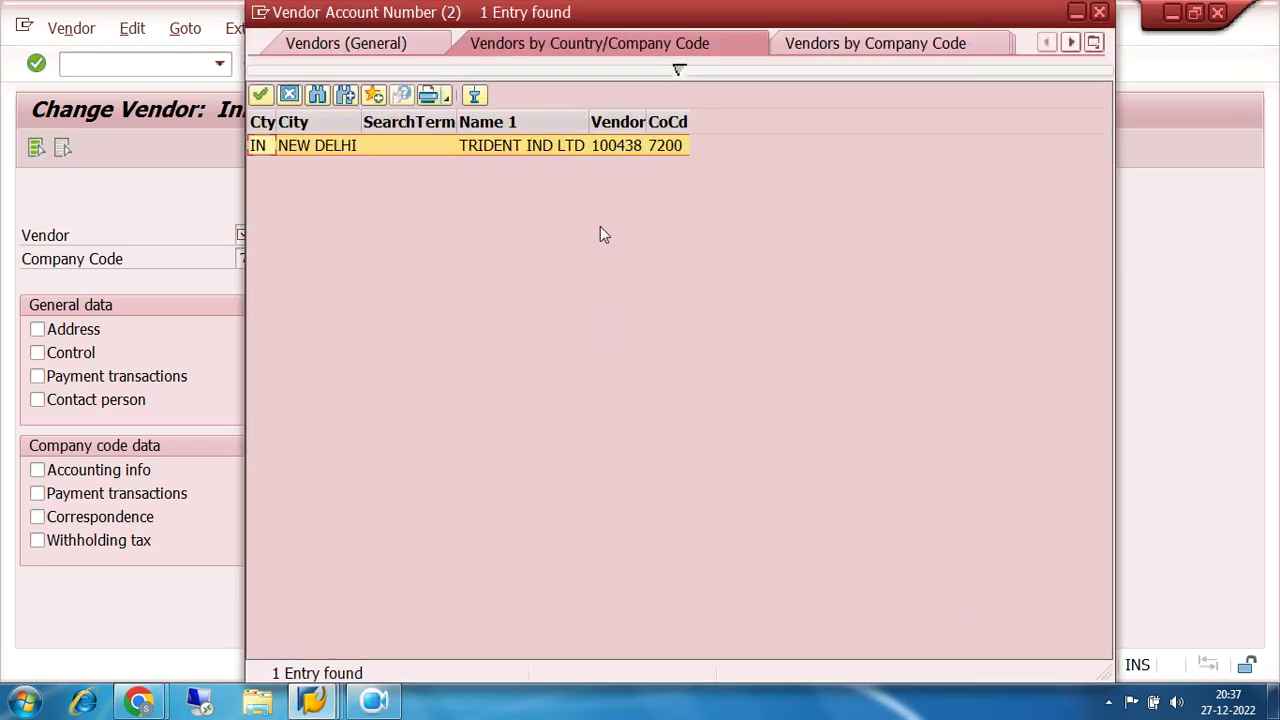
double_click(626, 143)
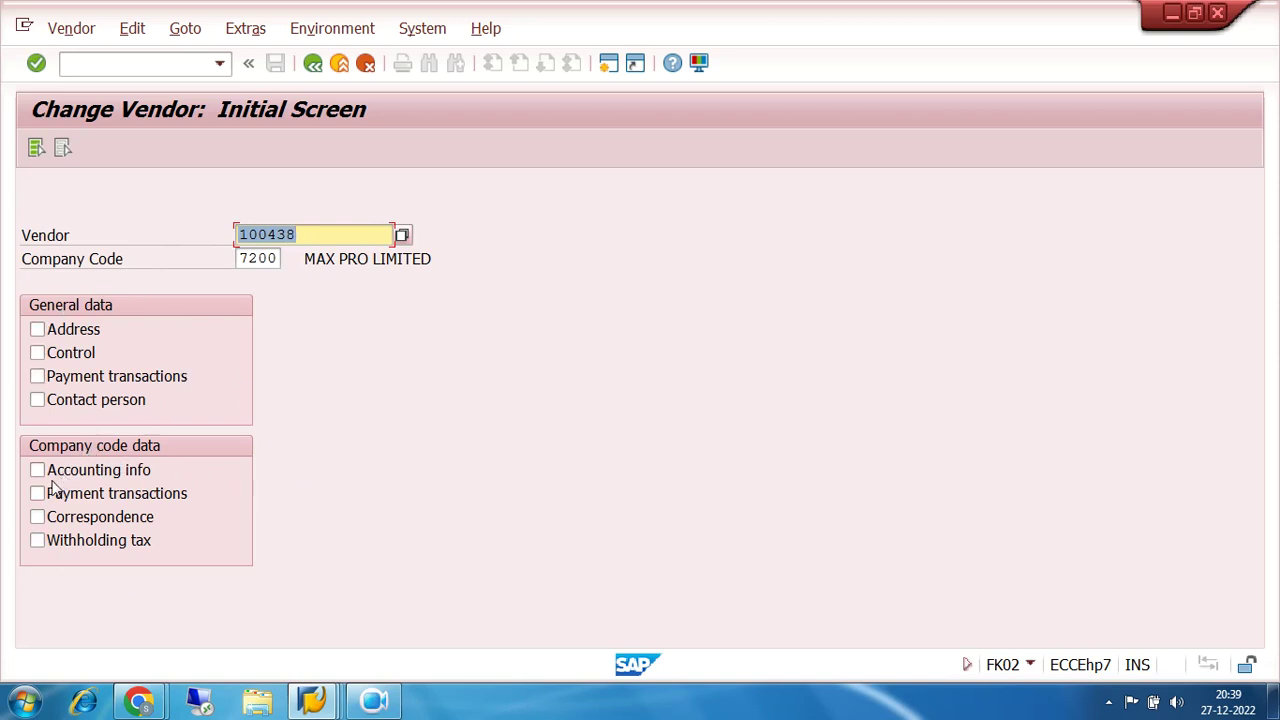
Step: Select general and company code Payment transactions views for vendor 100438 and proceed
left_click(45, 377)
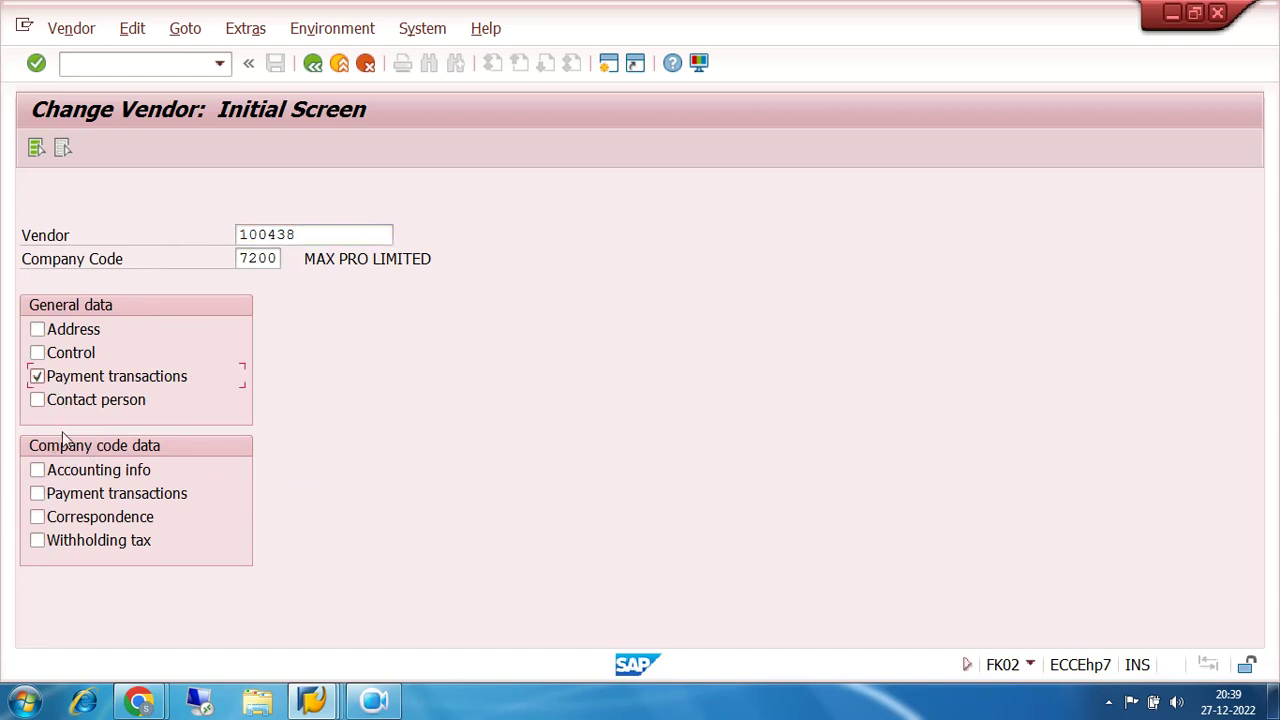
left_click(45, 495)
key("Return")
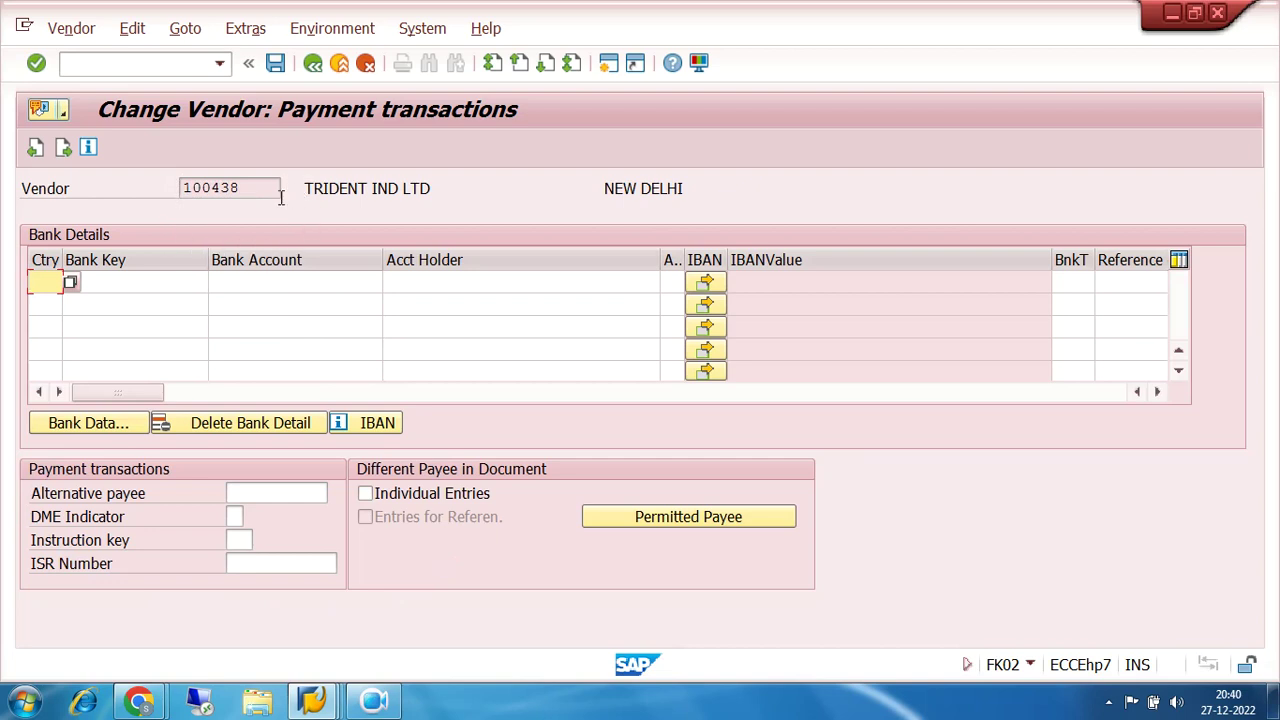
Step: Inspect the empty Bank Key, Bank Account and Acct Holder cells, then go to company code payment data
left_click(125, 282)
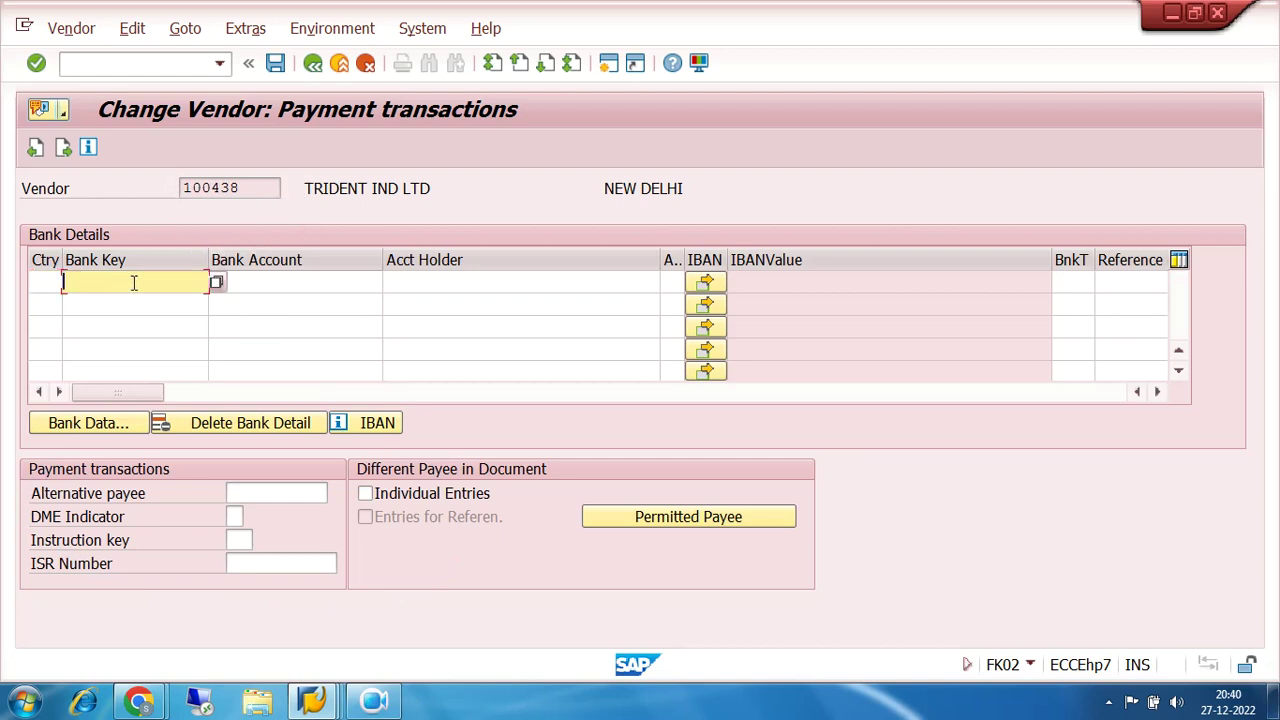
left_click(259, 283)
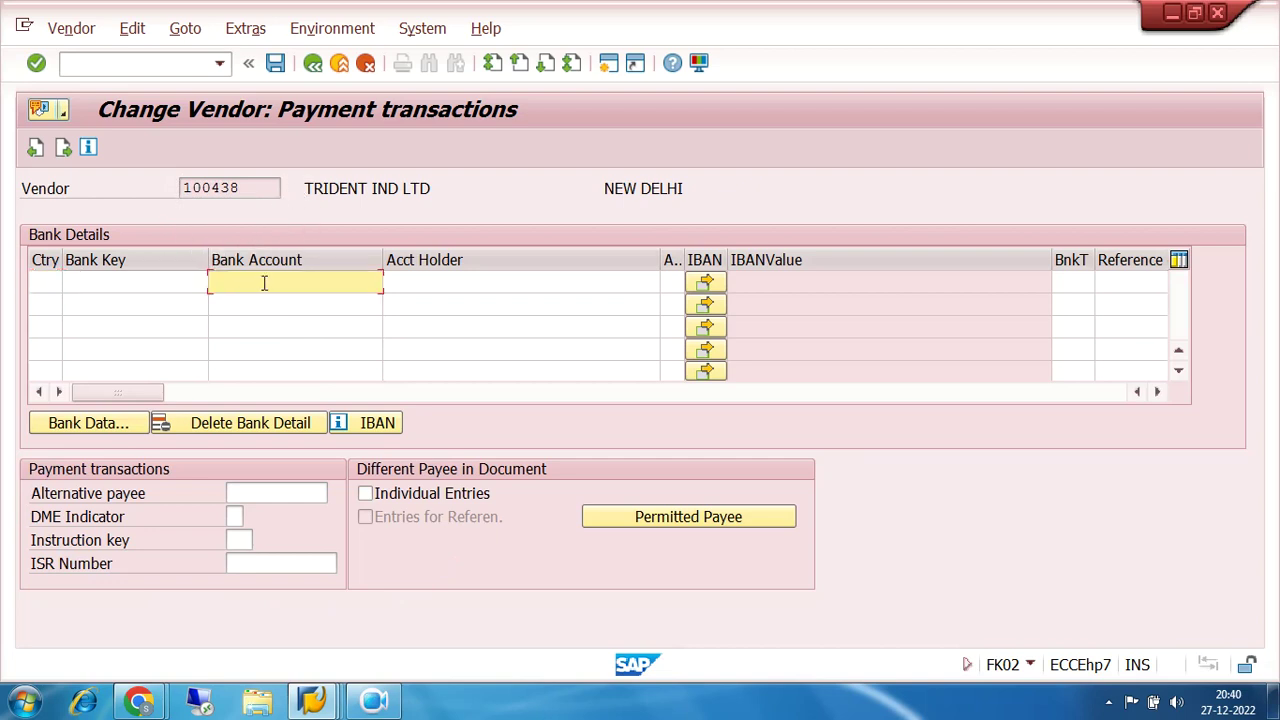
left_click(431, 282)
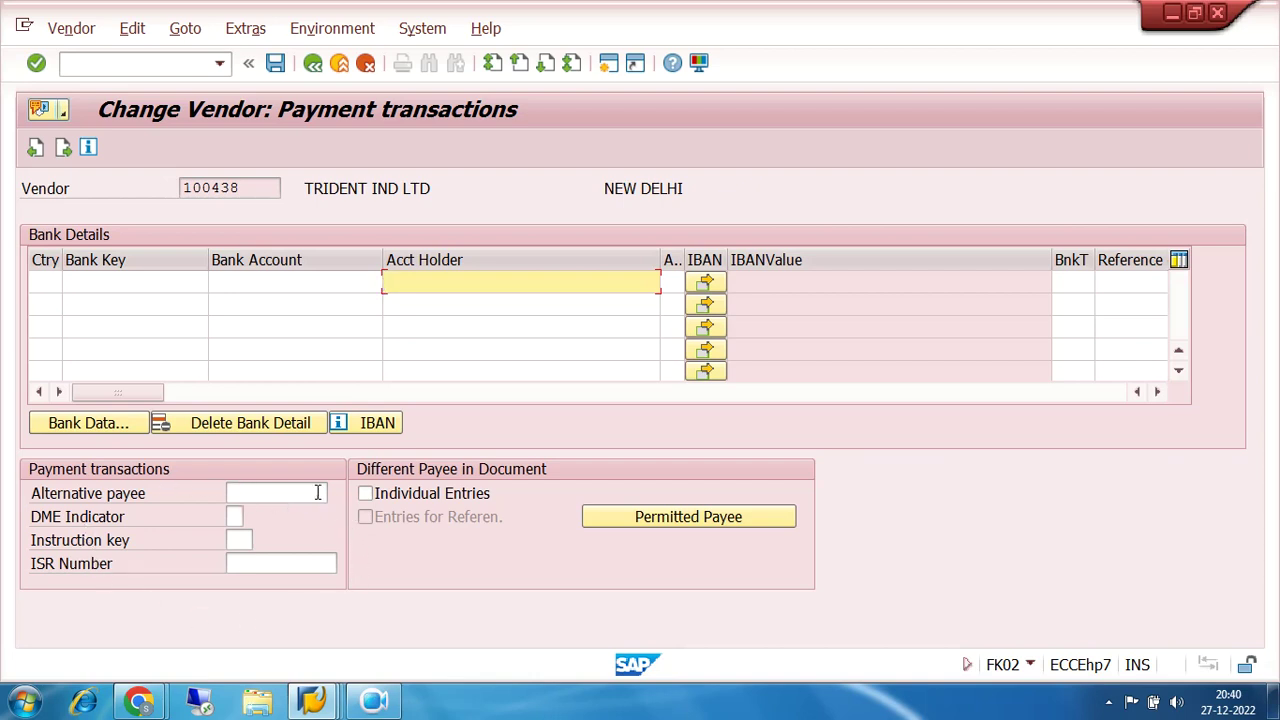
left_click(63, 151)
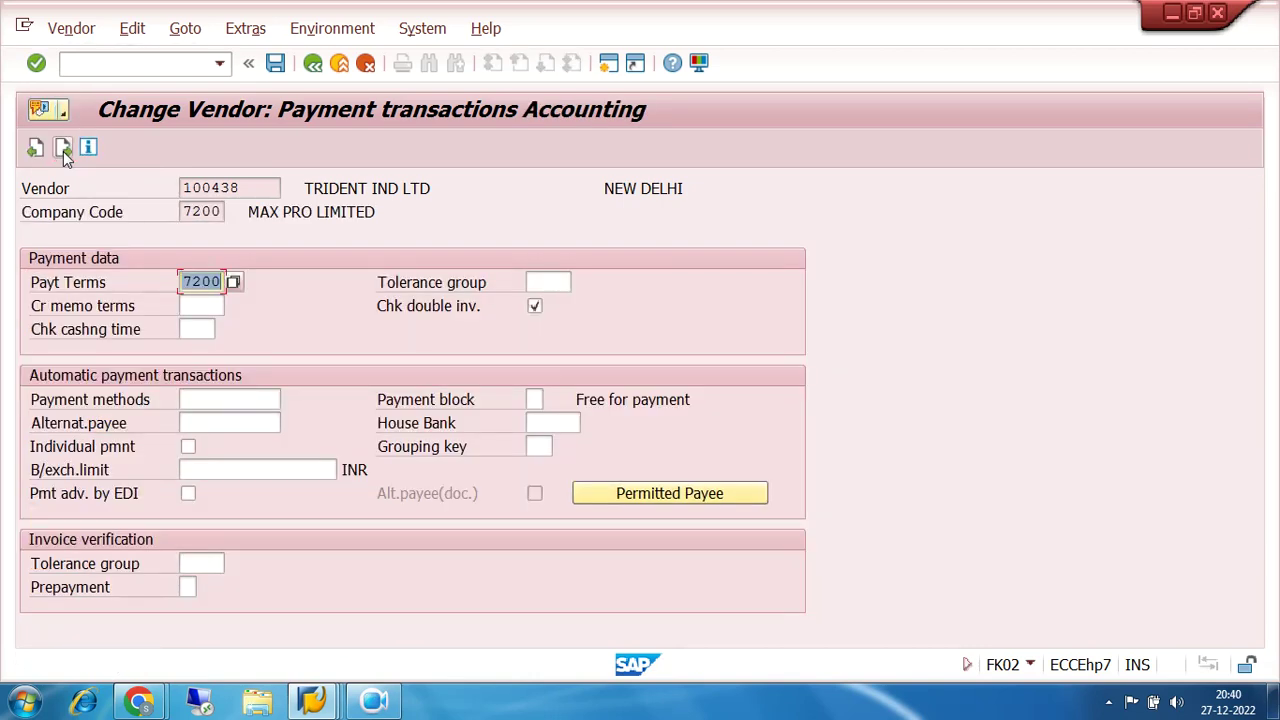
Step: Highlight payment terms 7200 in vendor 100438's payment data and bring up the open windows
left_click_drag(224, 282, 158, 288)
left_click(314, 702)
Step: Return to the vendor invoice, check vendor 100438's payment details and dismiss the down-payment notice
left_click(312, 612)
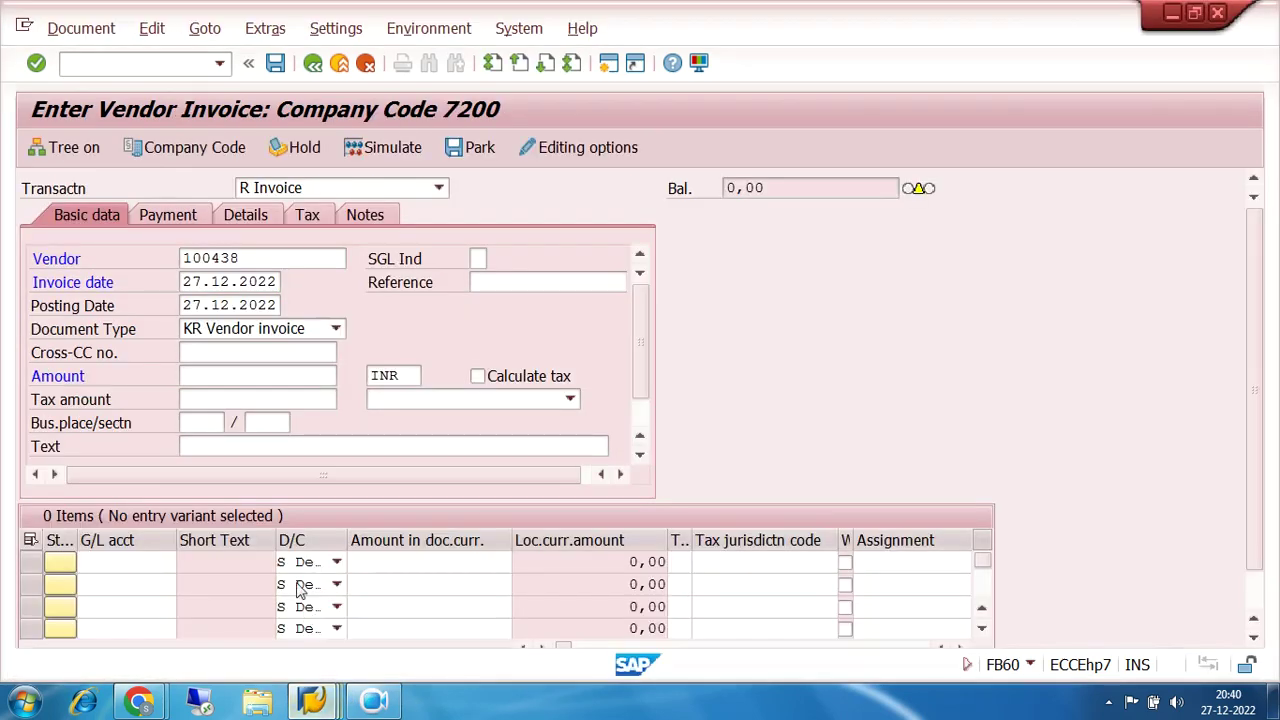
double_click(280, 261)
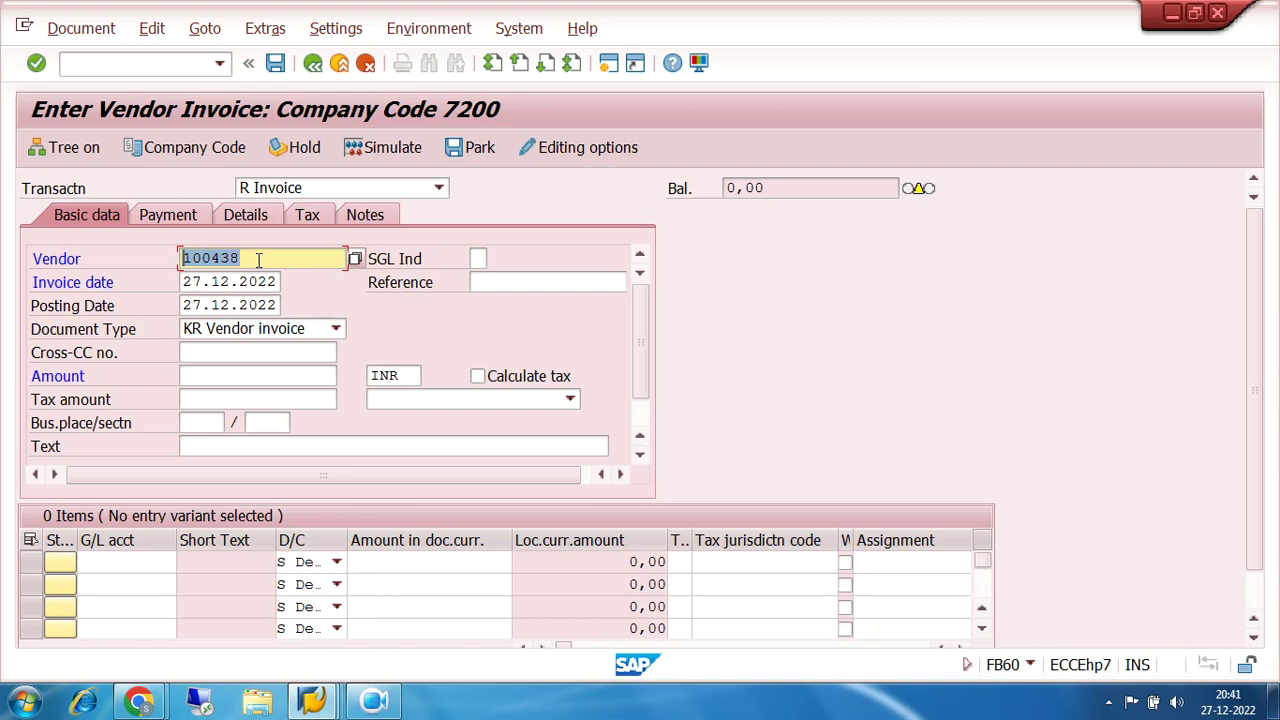
left_click(180, 219)
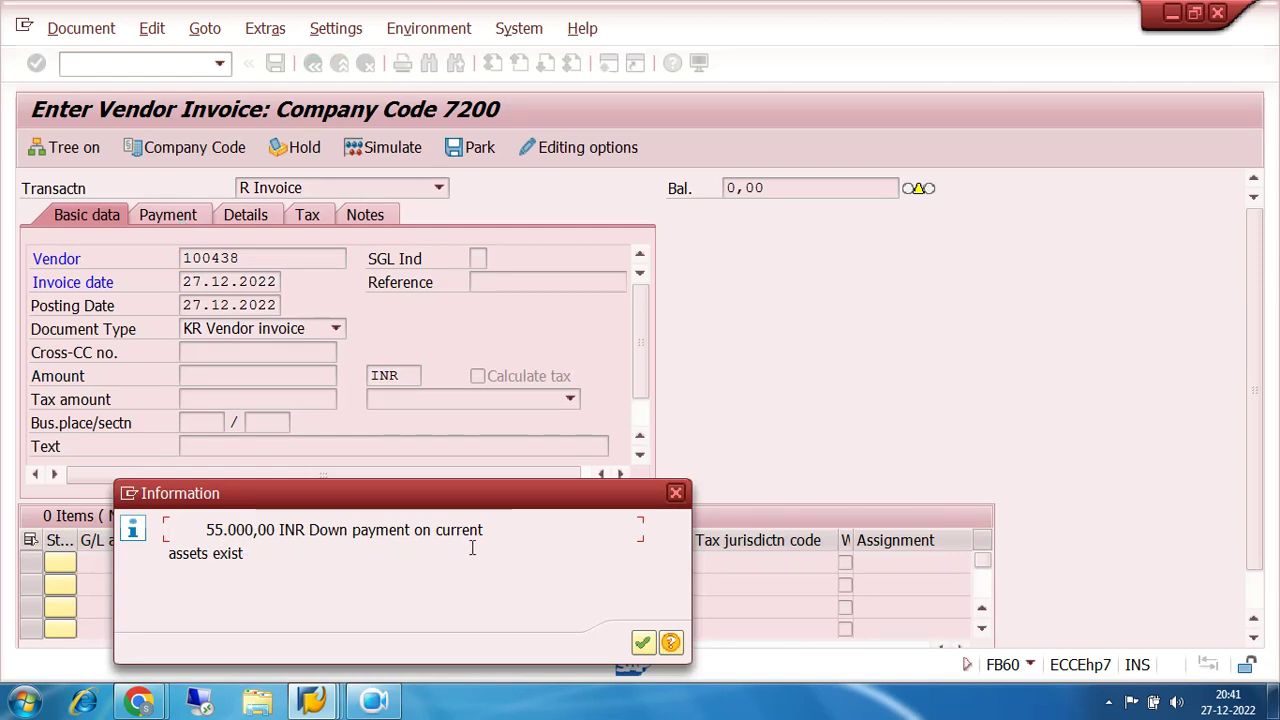
left_click(643, 643)
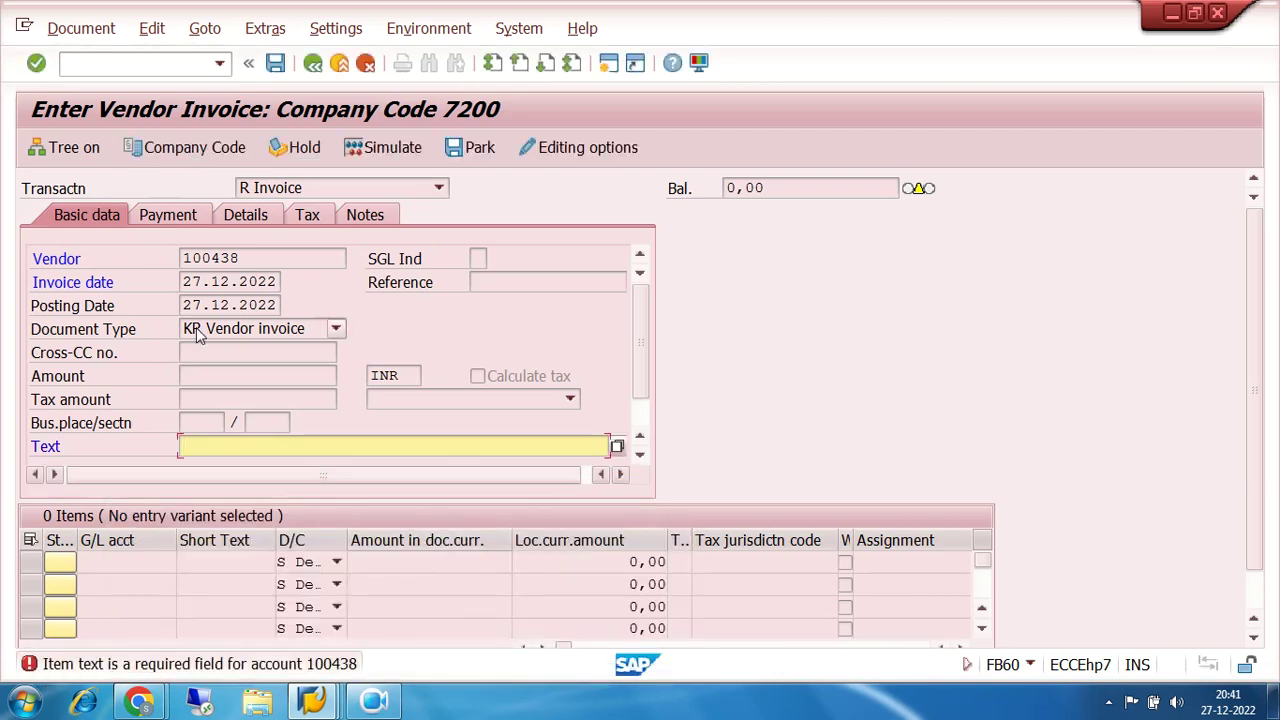
Step: Fill the Text field with PUR INV POSTING from its history and confirm the header
left_click(211, 447)
left_click(222, 468)
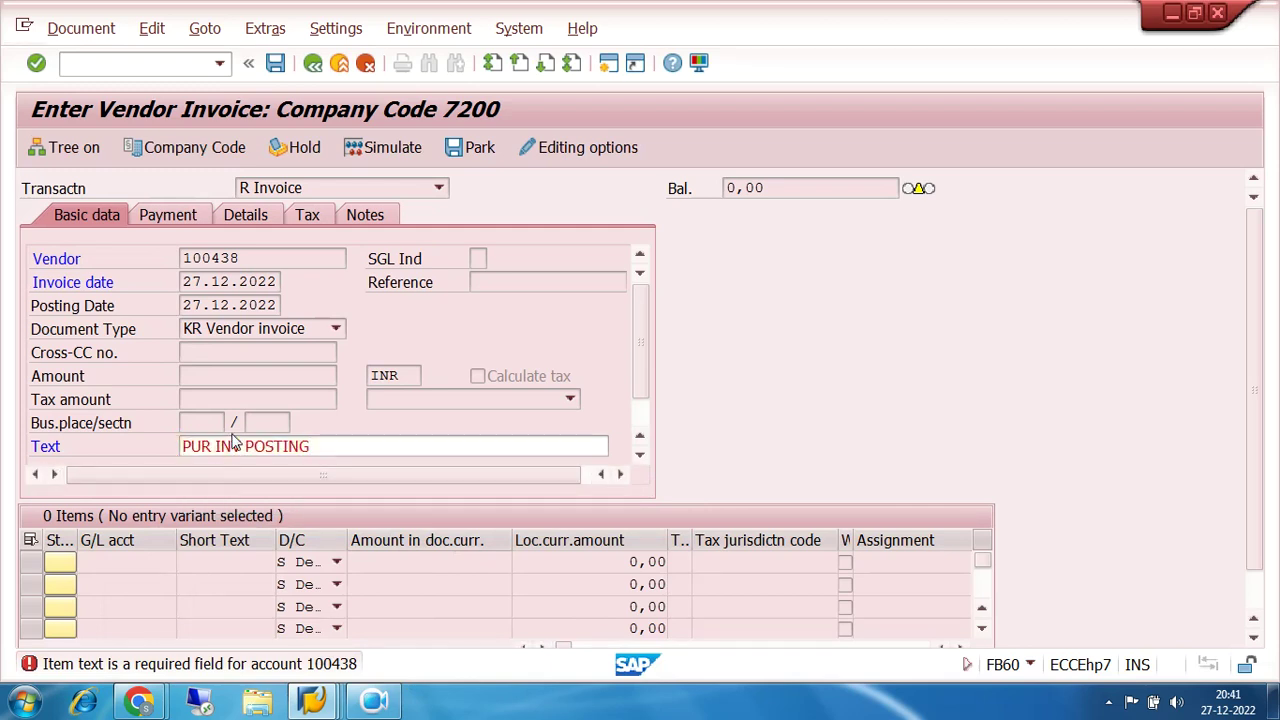
key("Return")
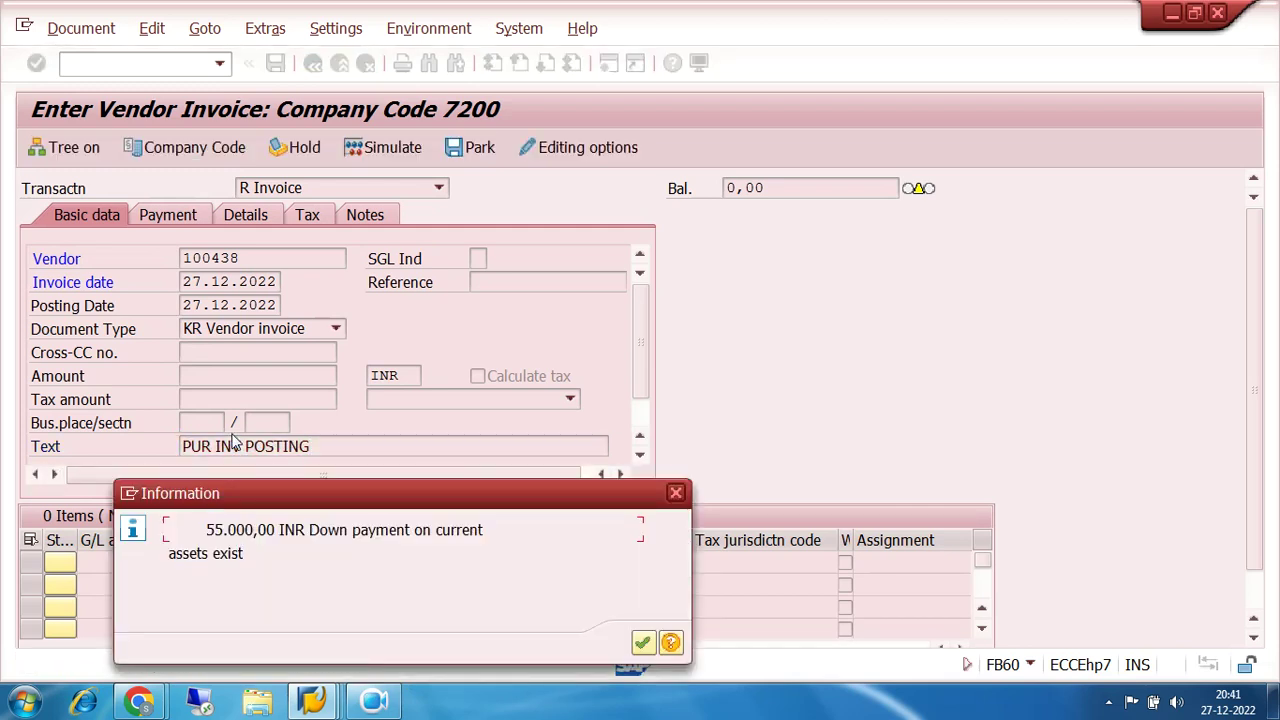
Step: Dismiss the down-payment notice and review payment terms 7200 with its 15-day period
left_click(643, 643)
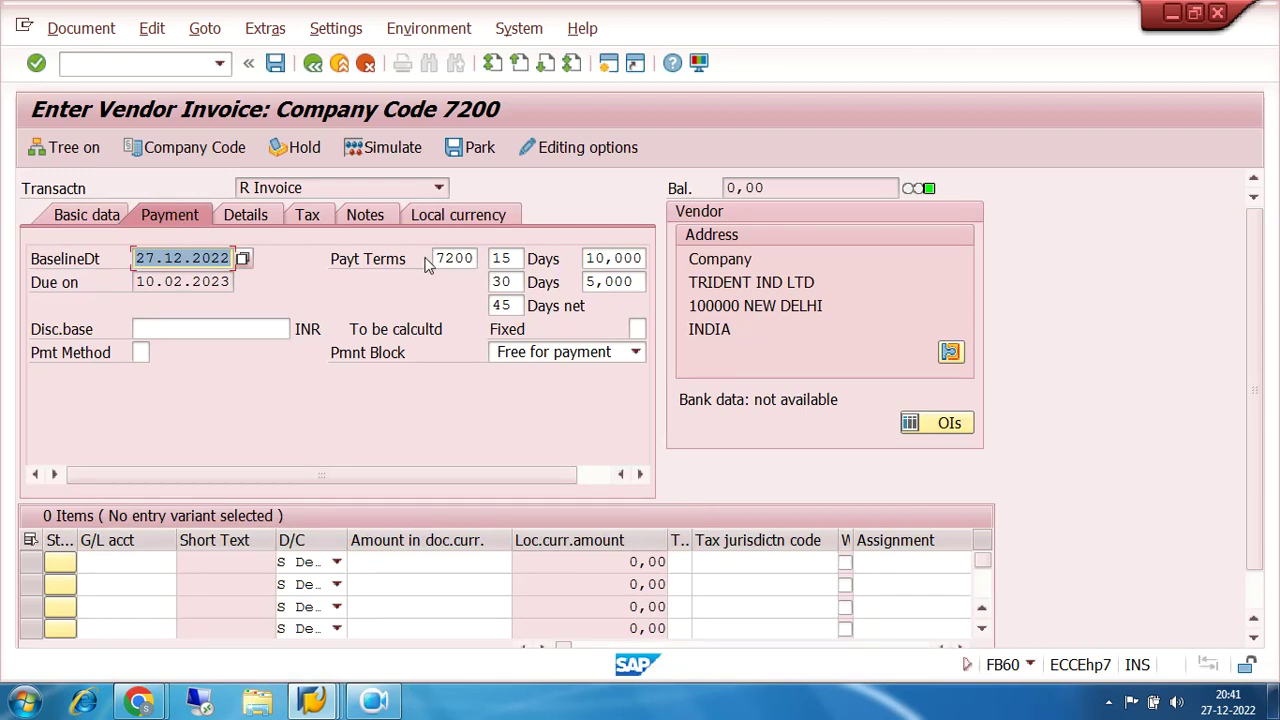
left_click_drag(437, 258, 485, 258)
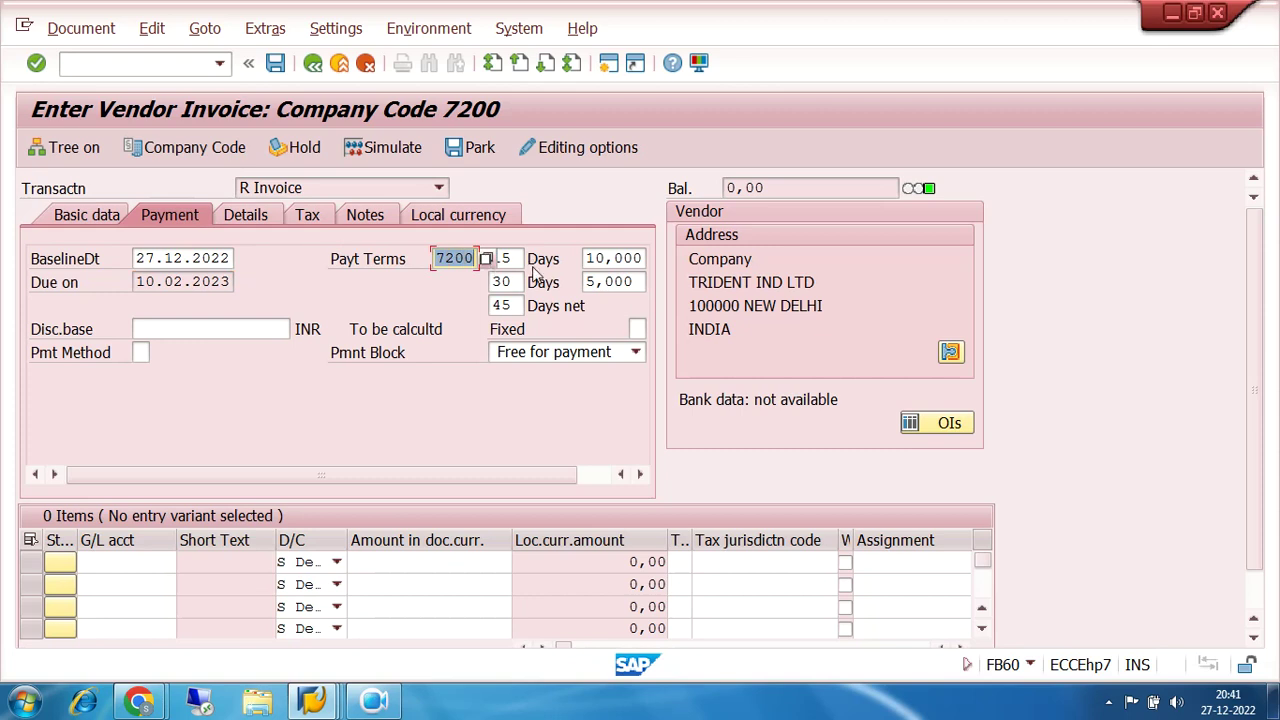
left_click(520, 258)
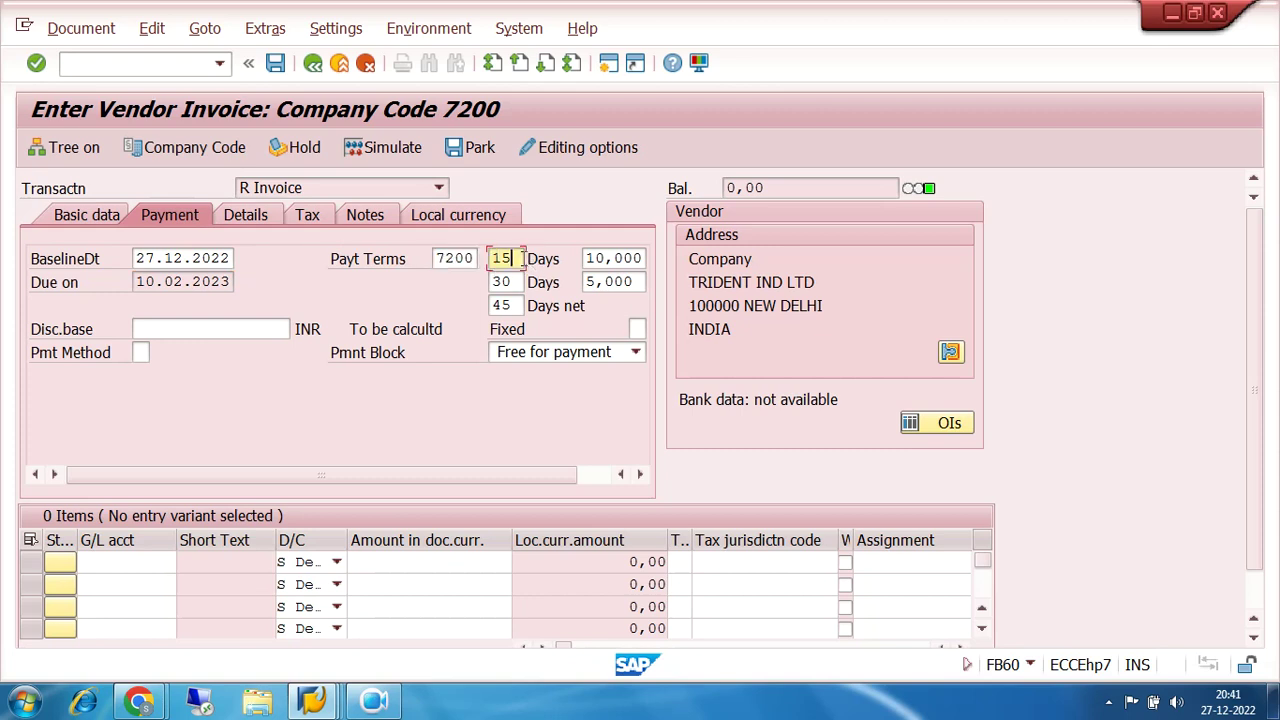
left_click(484, 258)
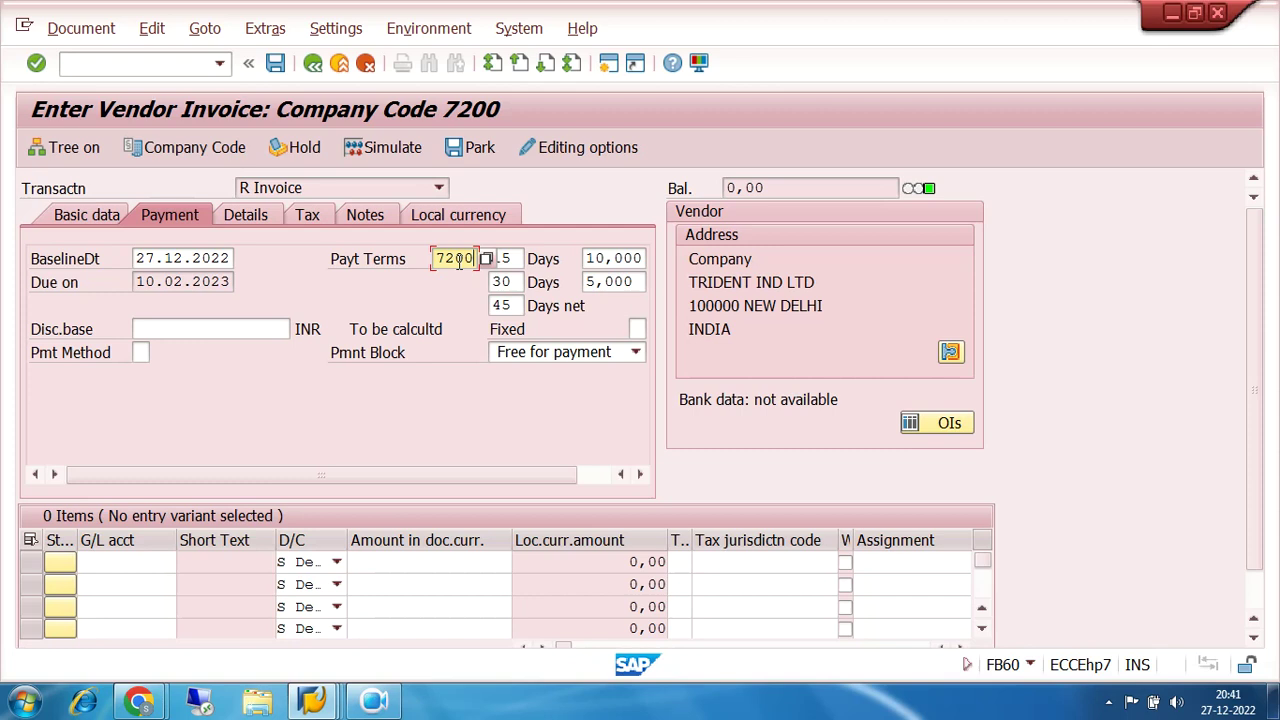
left_click(508, 258)
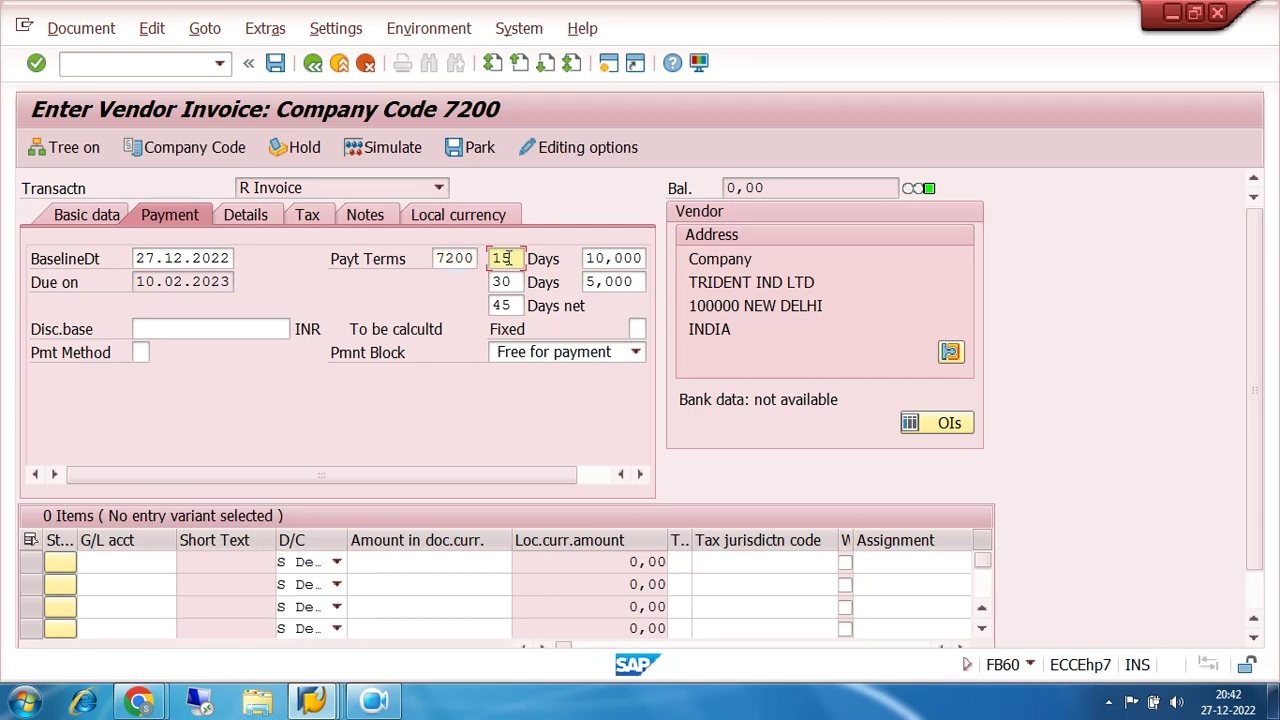
left_click_drag(512, 258, 491, 258)
left_click(512, 258)
Step: Review the 10,000 and 5,000 discount values and 45 days net, then open a new session
left_click_drag(641, 258, 482, 290)
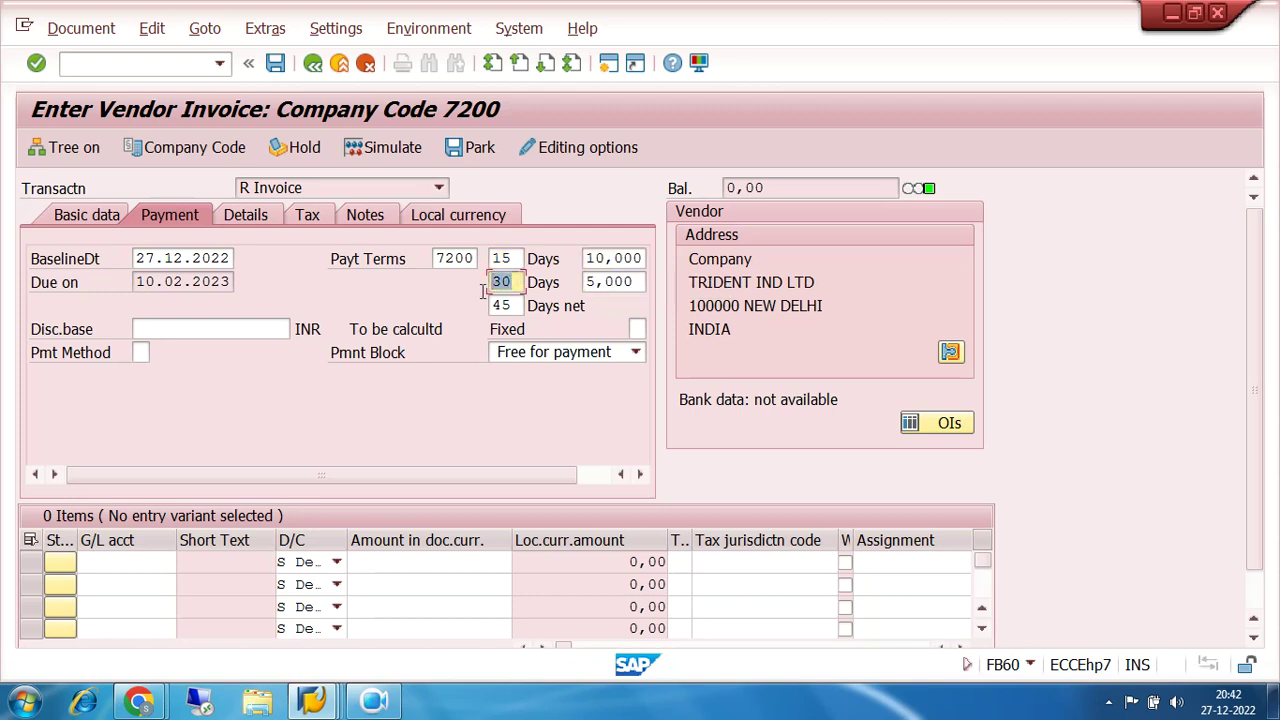
left_click_drag(638, 282, 583, 290)
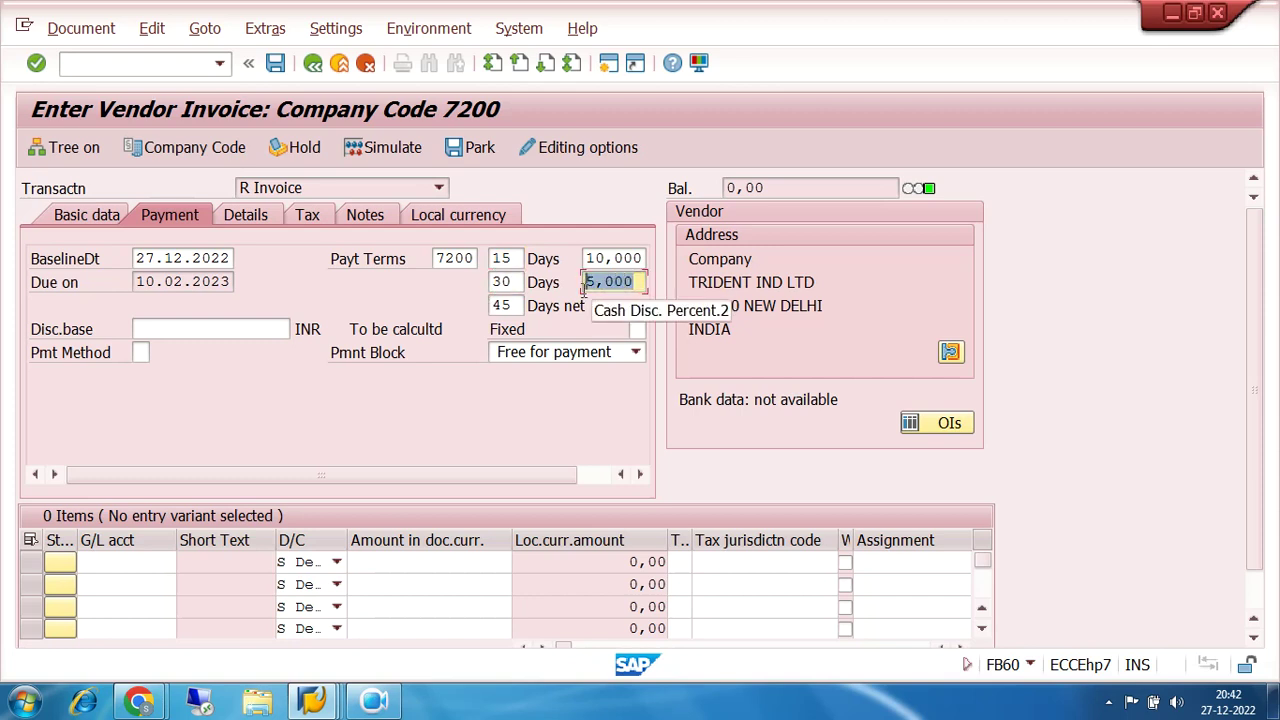
left_click(519, 305)
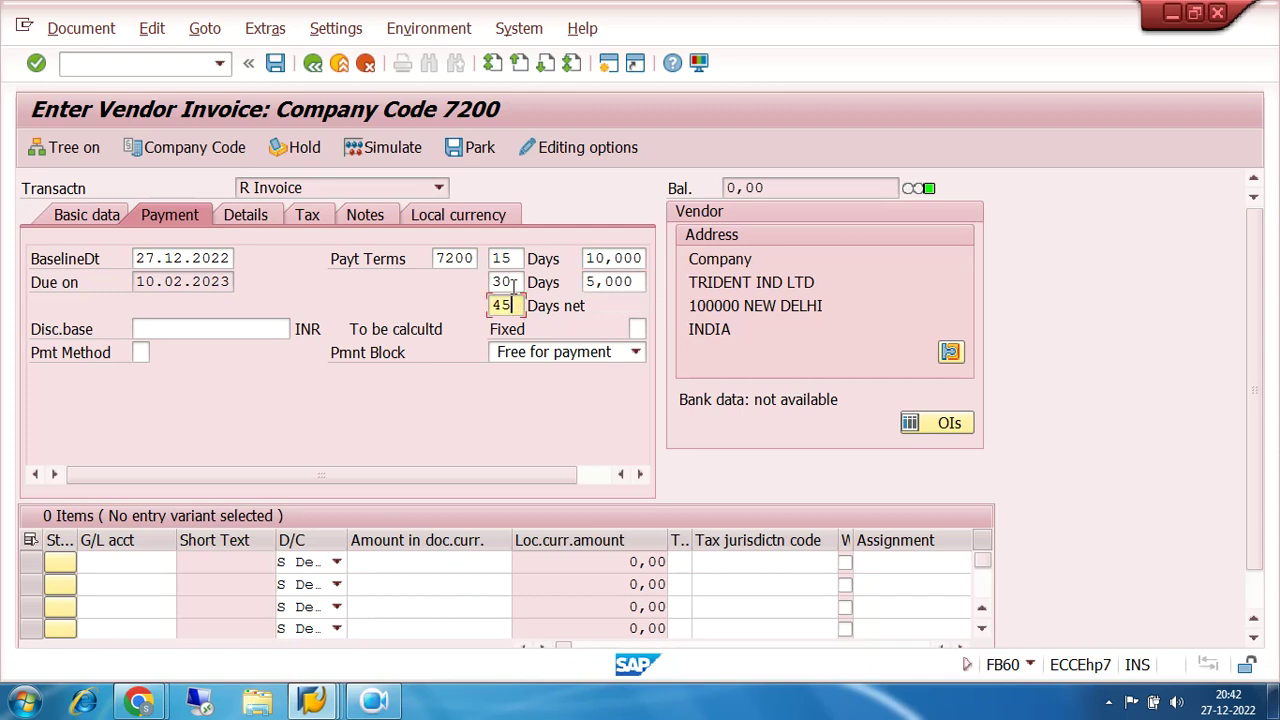
left_click_drag(516, 305, 491, 308)
left_click_drag(484, 258, 420, 272)
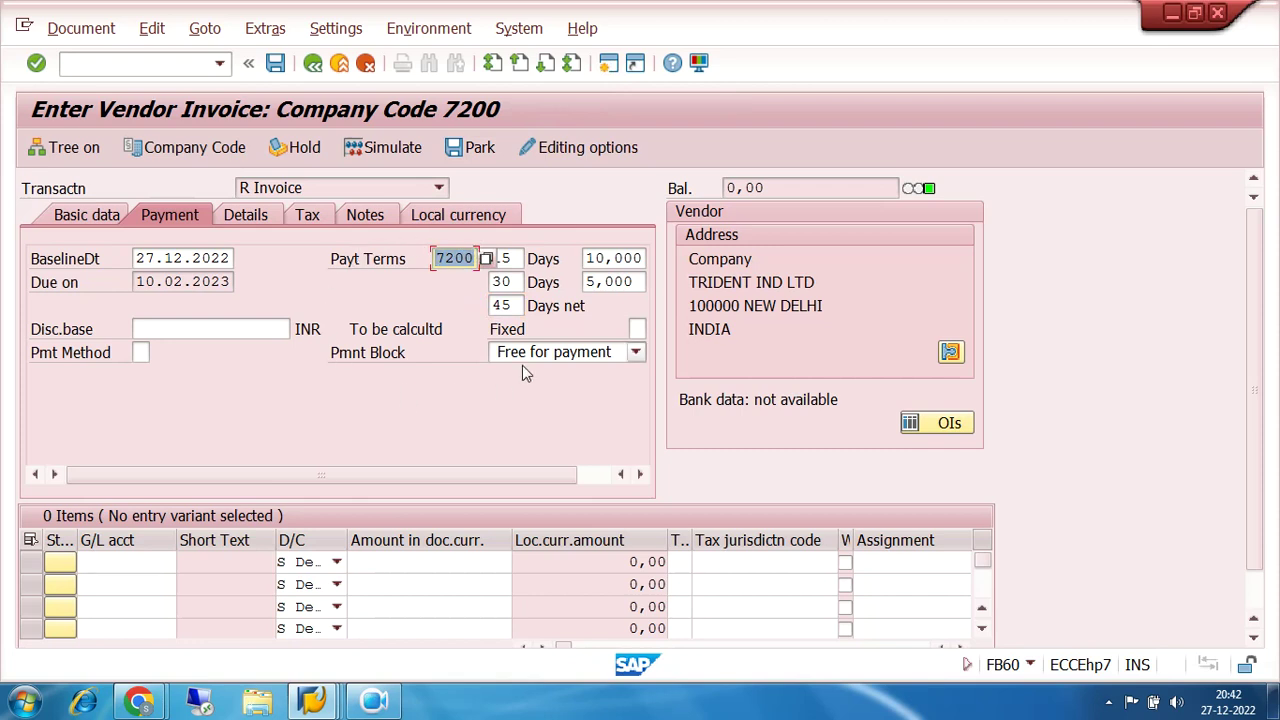
left_click(615, 67)
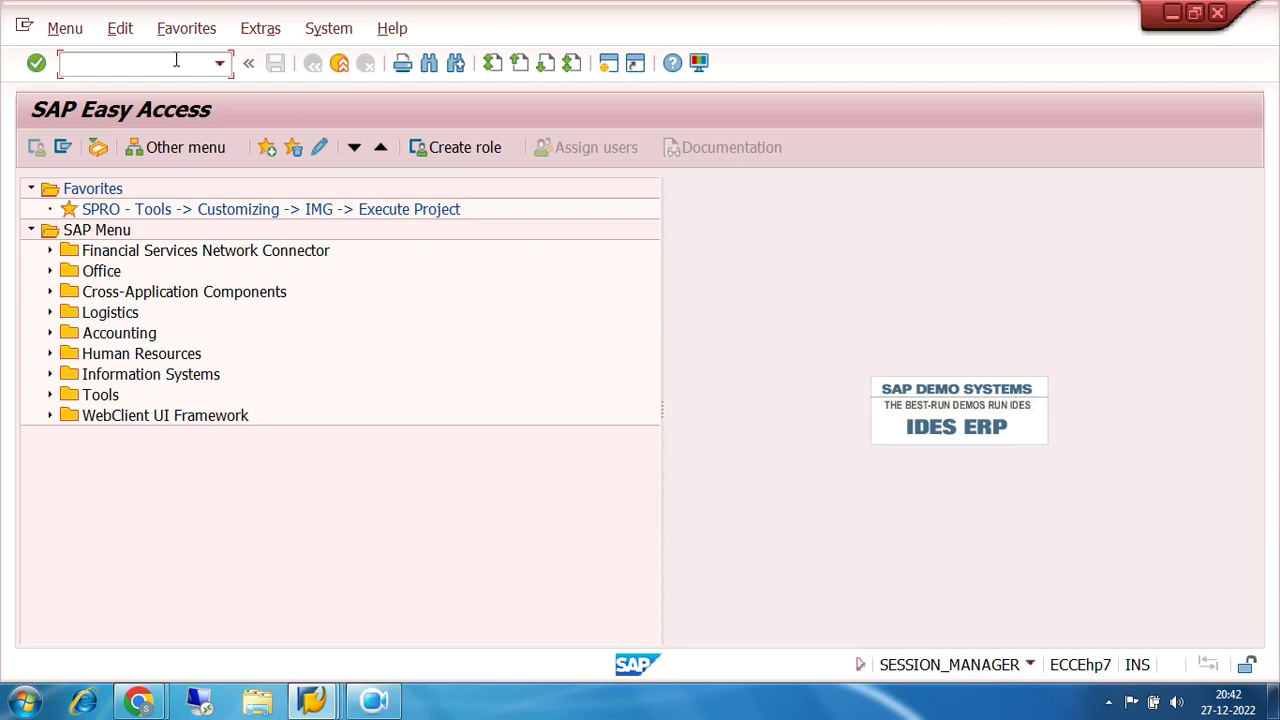
Step: Run OBC4, open variant 7200's field status groups and select G001, then open a new session
type("obc4")
key("Return")
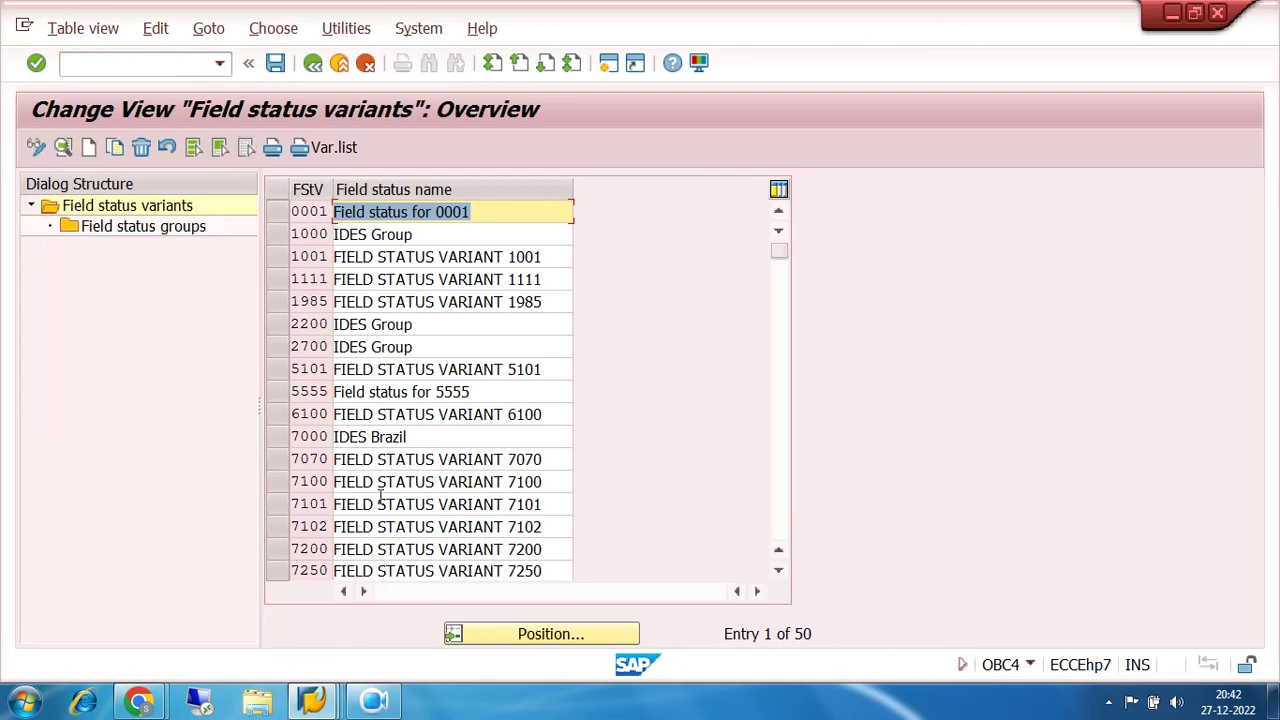
left_click(286, 556)
left_click(280, 550)
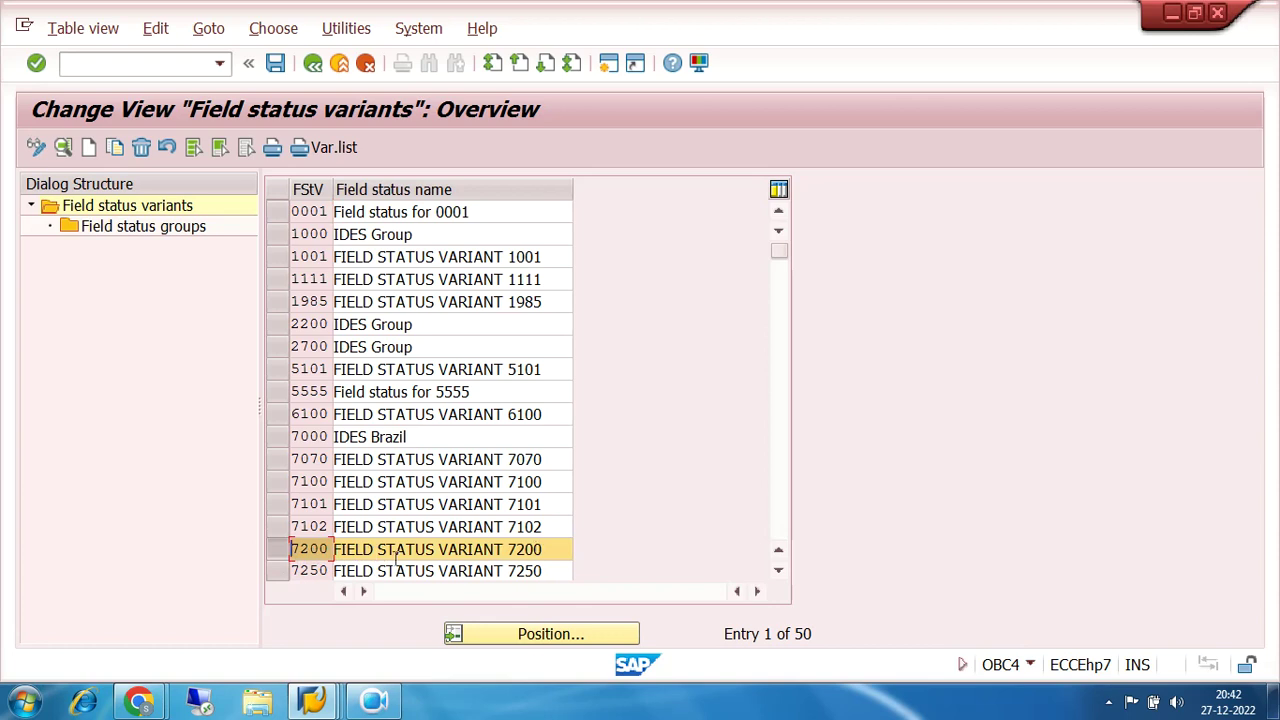
double_click(143, 227)
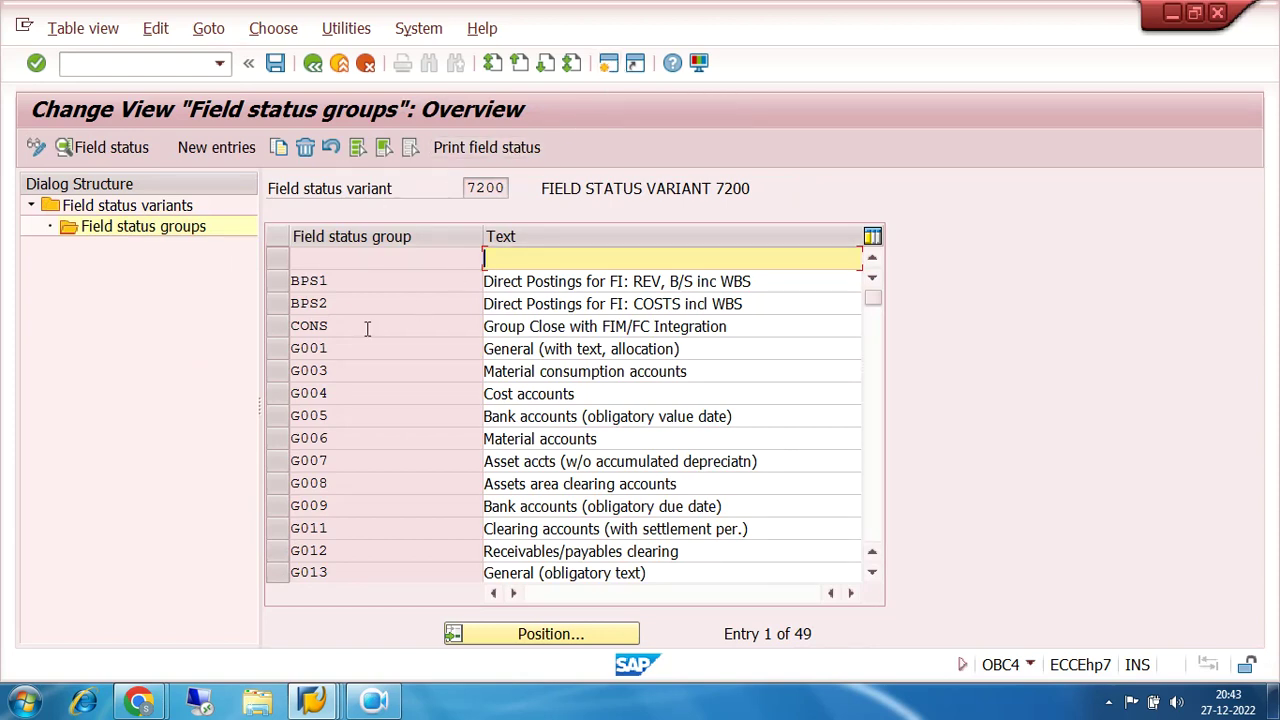
left_click(279, 353)
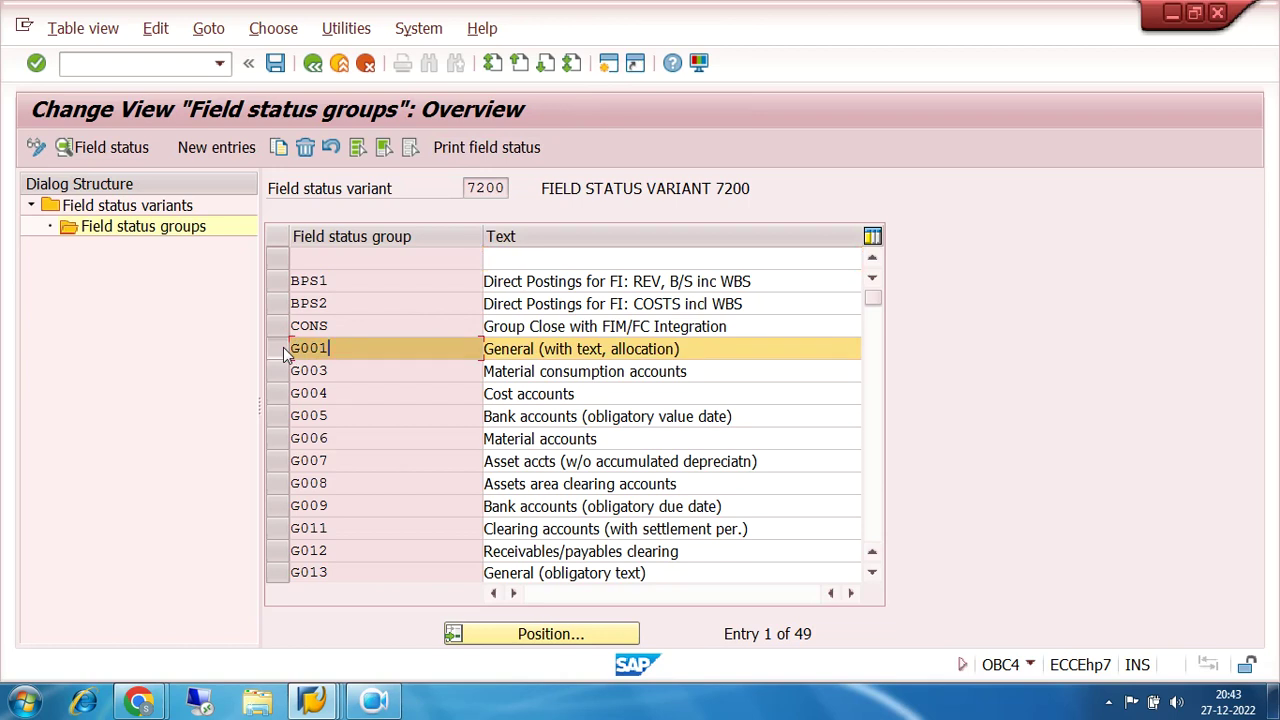
left_click(612, 63)
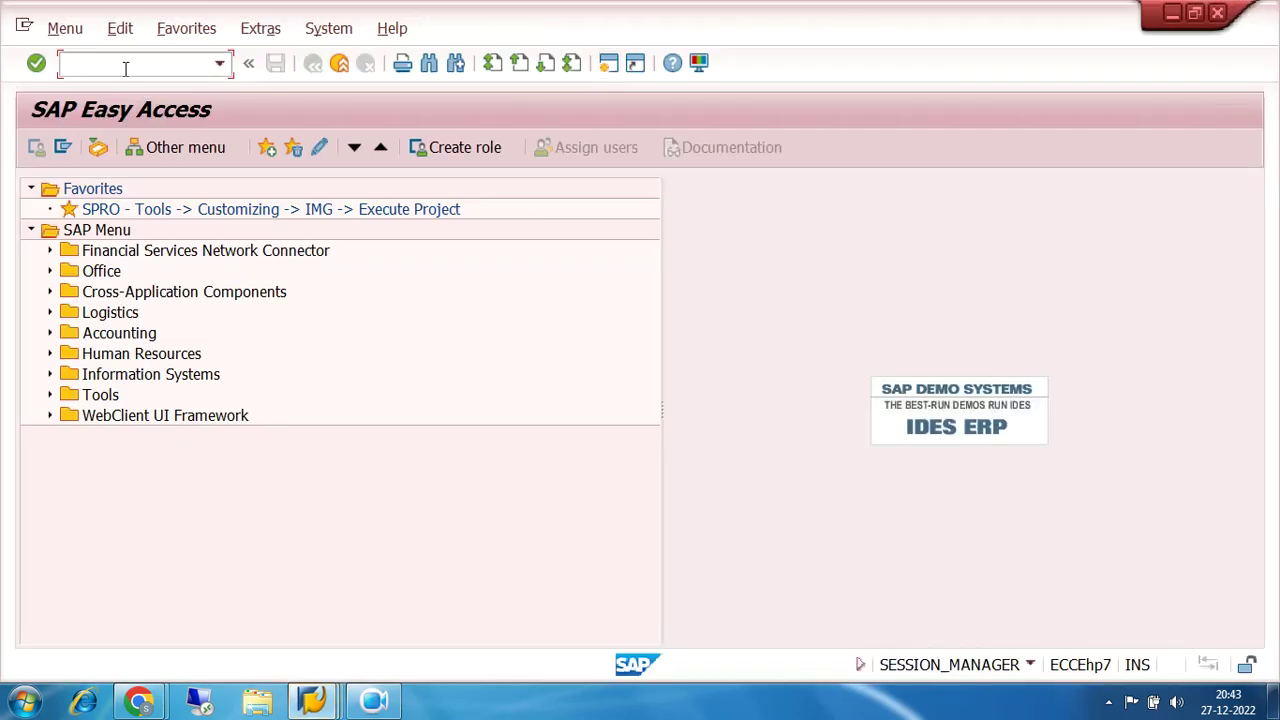
Step: In FS00, pick G/L account 100210 SUNDRY CREDITORS from the account-sorted search list
type("fs00")
key("Return")
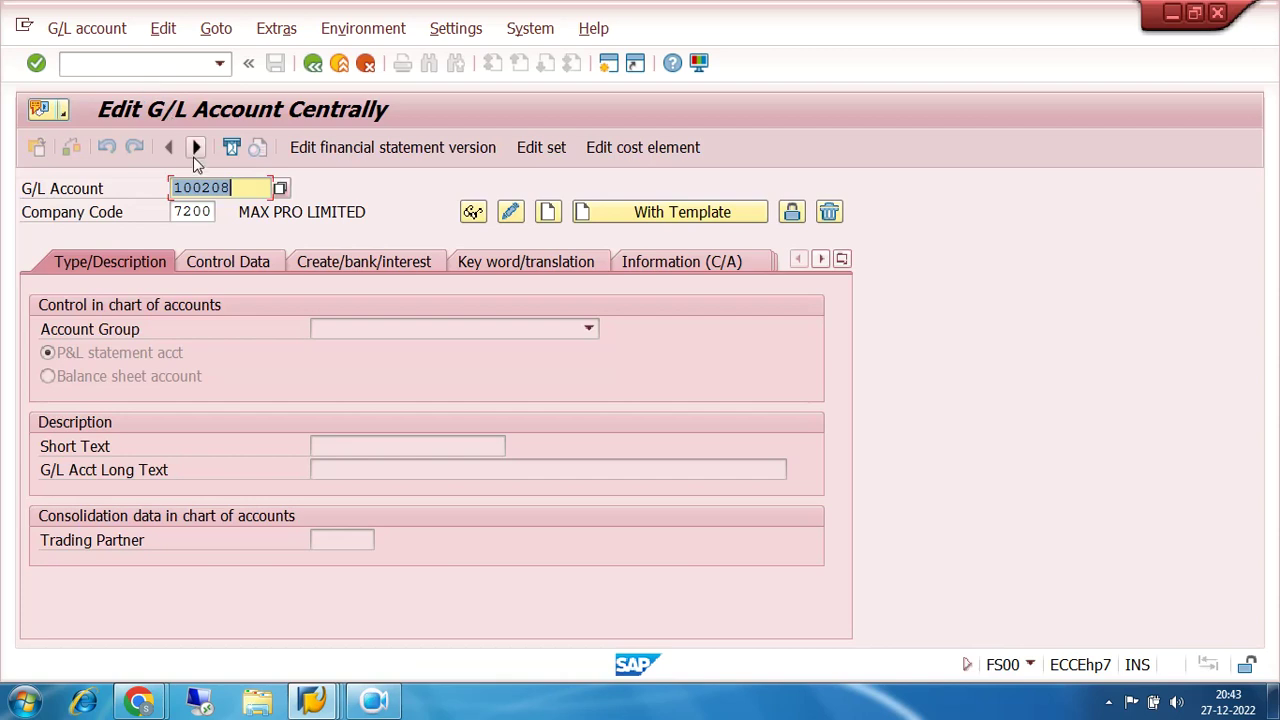
key("Return")
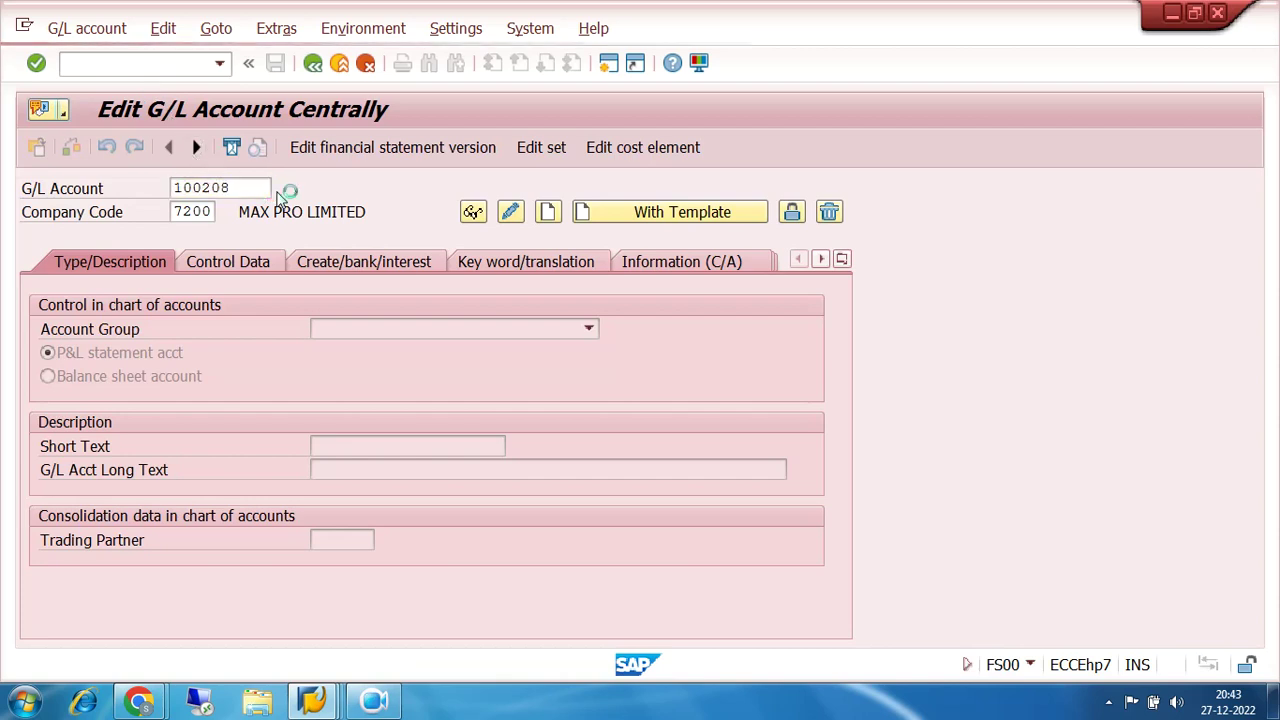
left_click(957, 603)
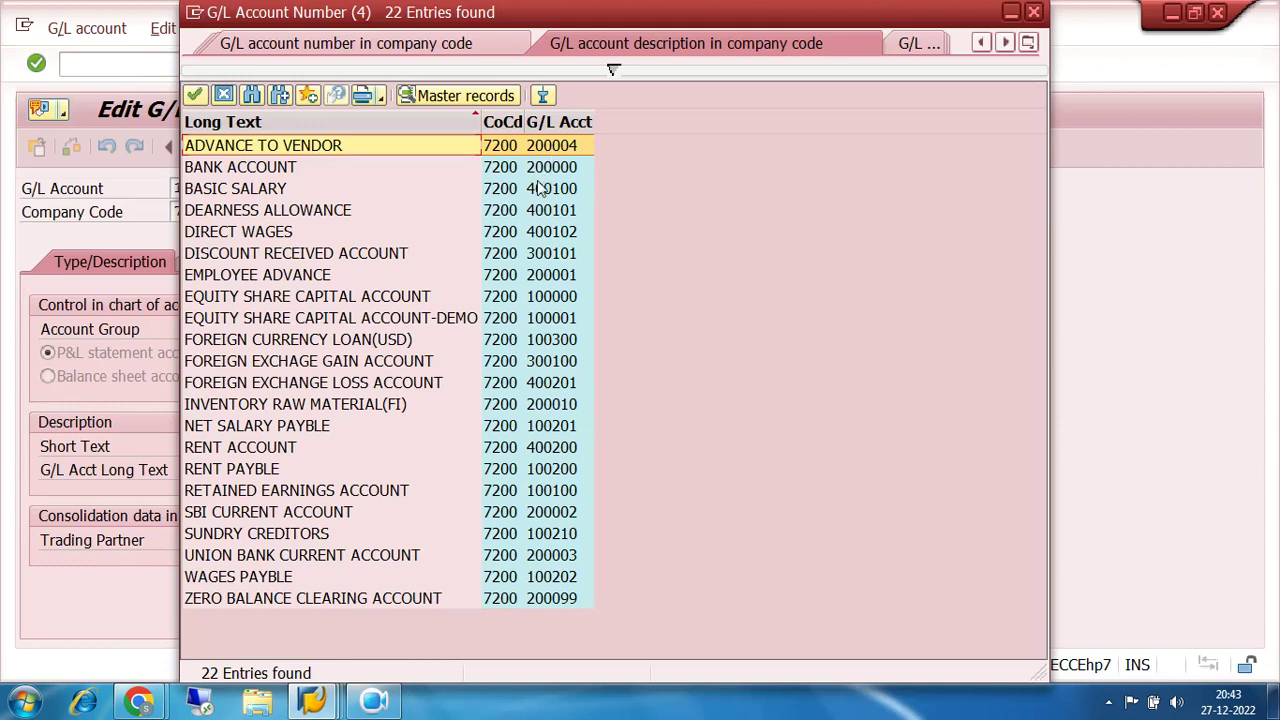
left_click(541, 121)
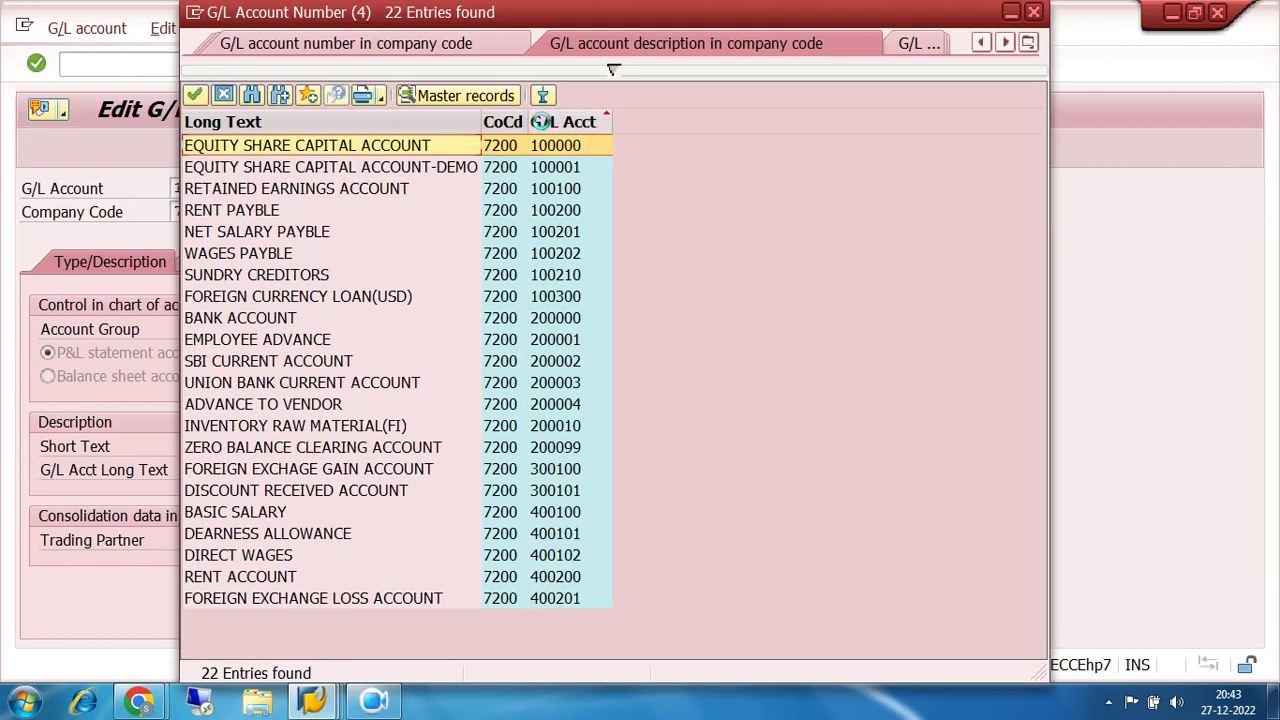
double_click(557, 279)
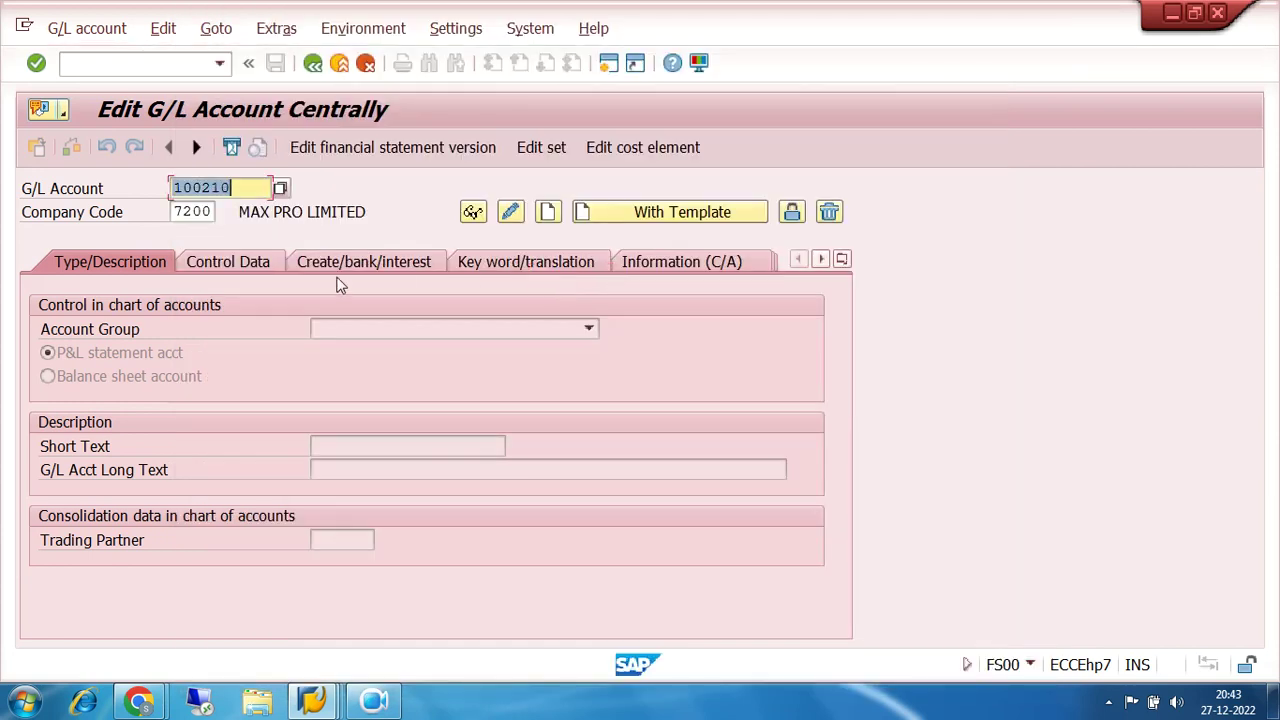
Step: View account 100210's control data and creation tab showing field status group G001
left_click(237, 262)
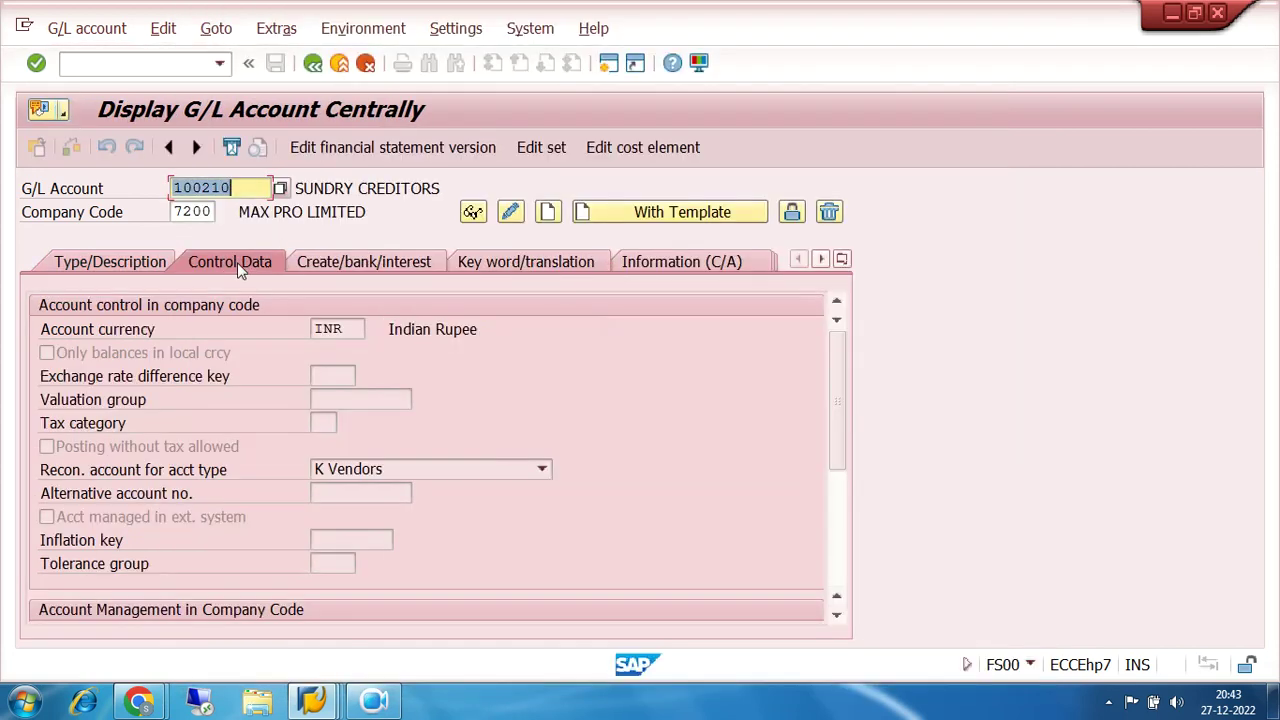
left_click(371, 262)
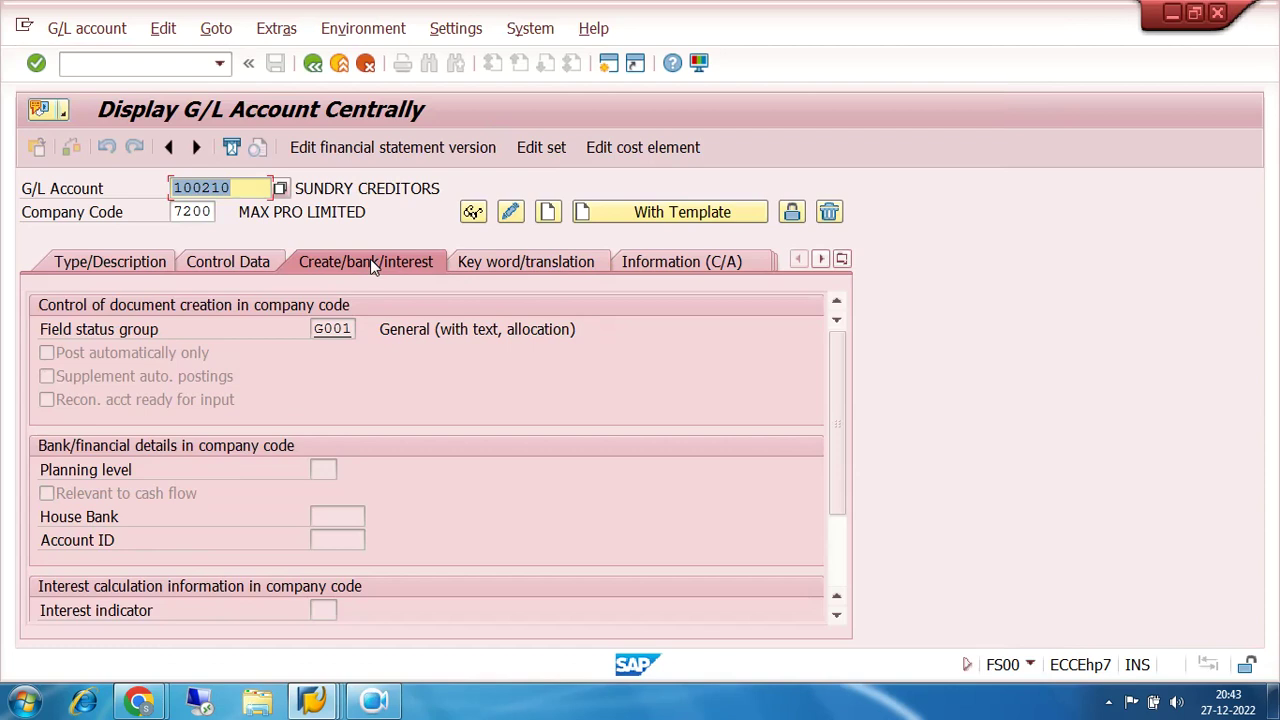
left_click_drag(351, 329, 269, 352)
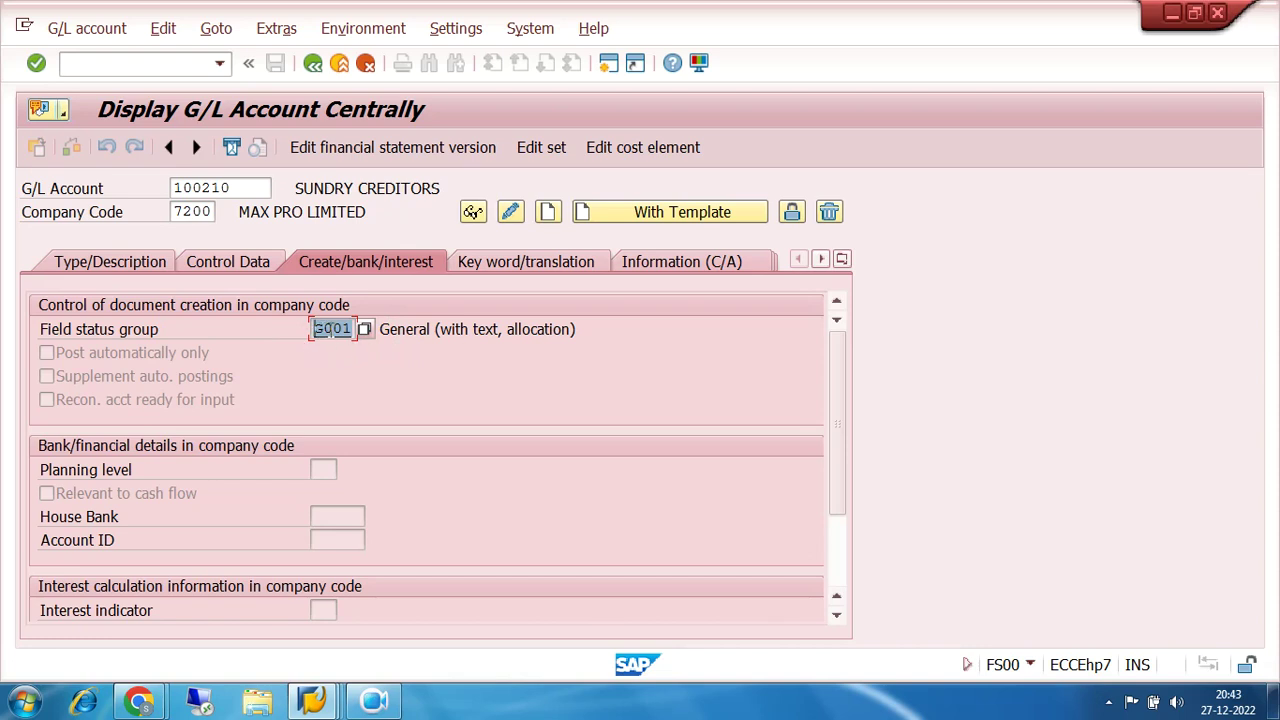
left_click(314, 703)
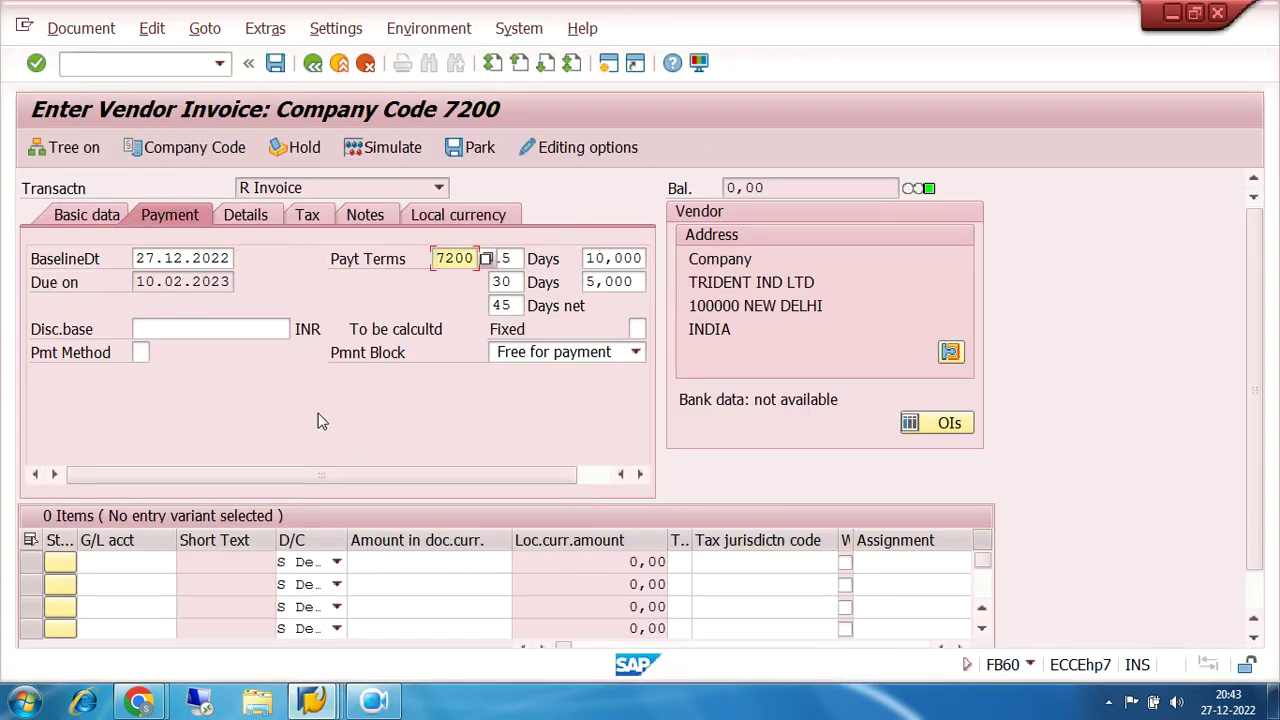
Step: Go back to the invoice's Basic data and check vendor 100438
left_click(96, 226)
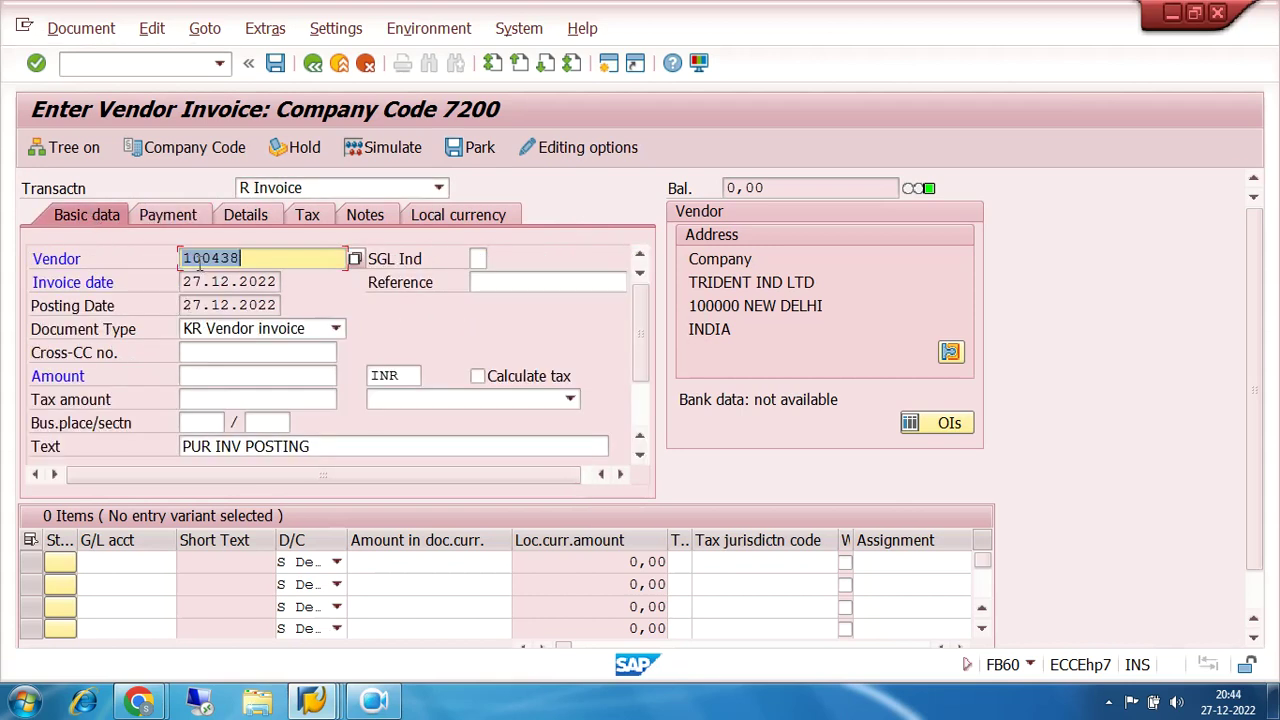
left_click_drag(244, 258, 172, 262)
left_click_drag(249, 258, 168, 262)
left_click_drag(247, 258, 164, 270)
Step: Recheck SUNDRY CREDITORS' group G001, then select G001 in variant 7200's field status groups
mouse_move(322, 706)
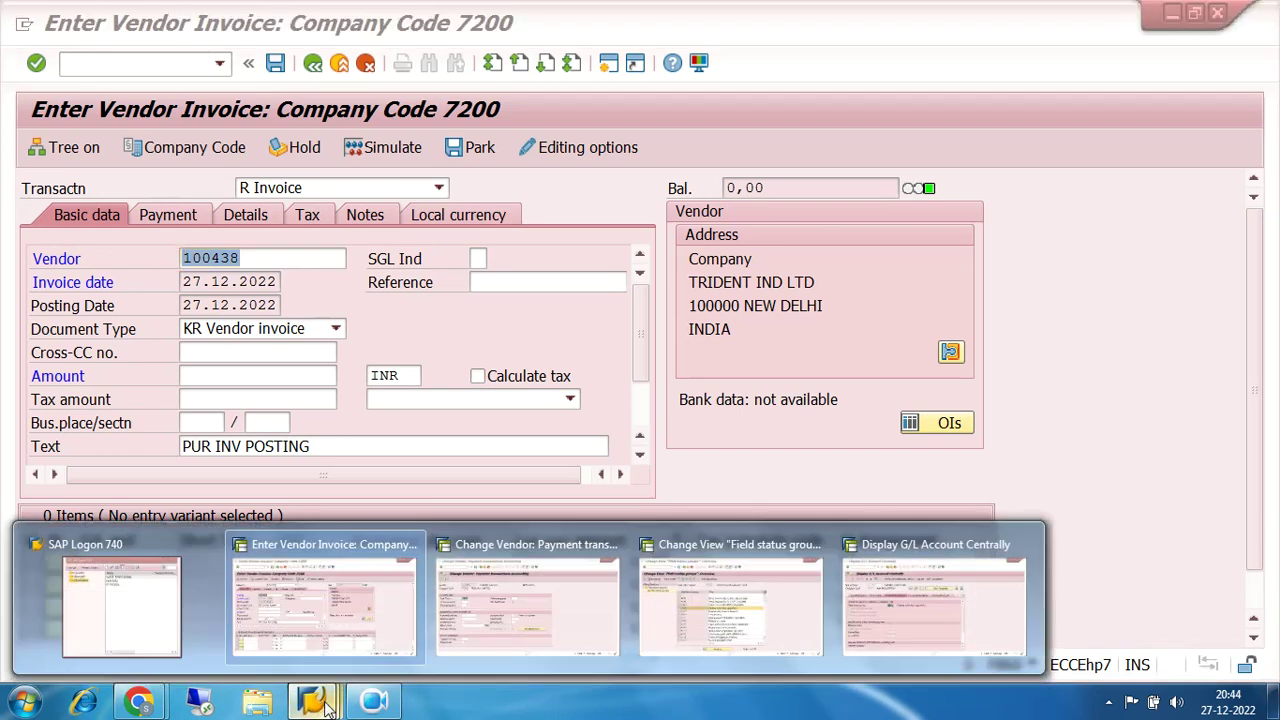
left_click(923, 606)
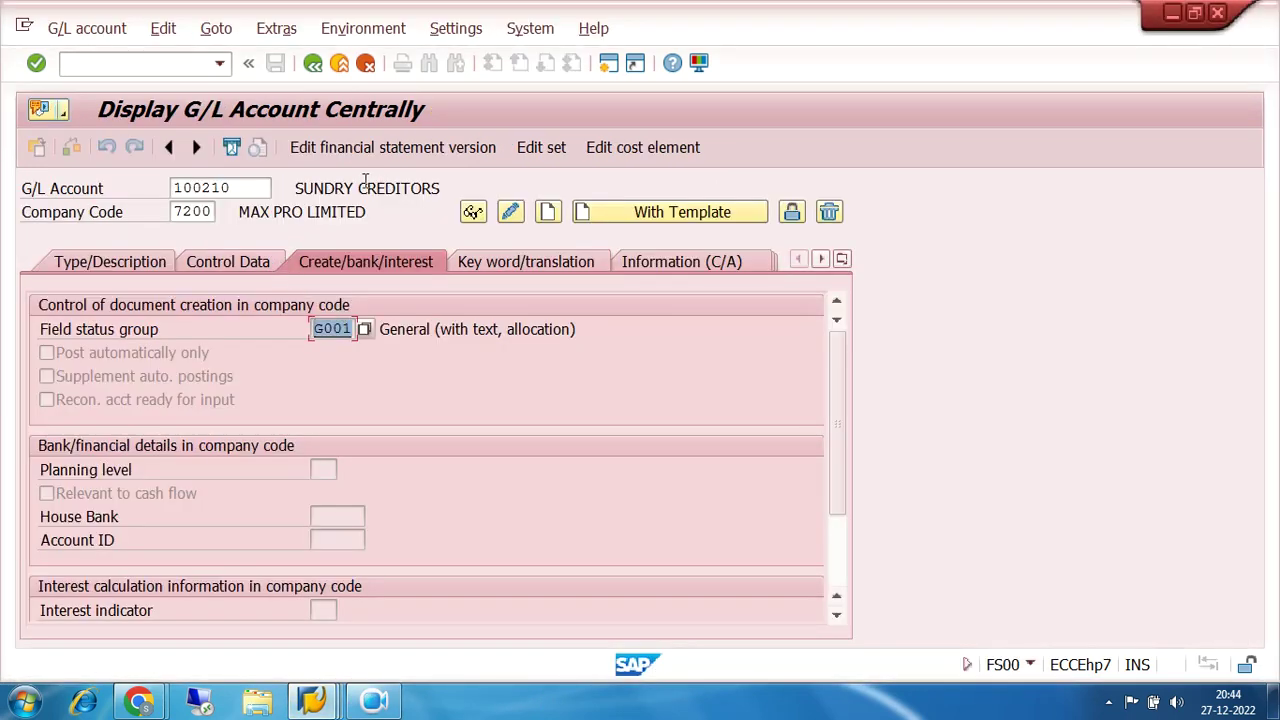
left_click_drag(297, 190, 443, 190)
left_click(336, 333)
left_click(322, 703)
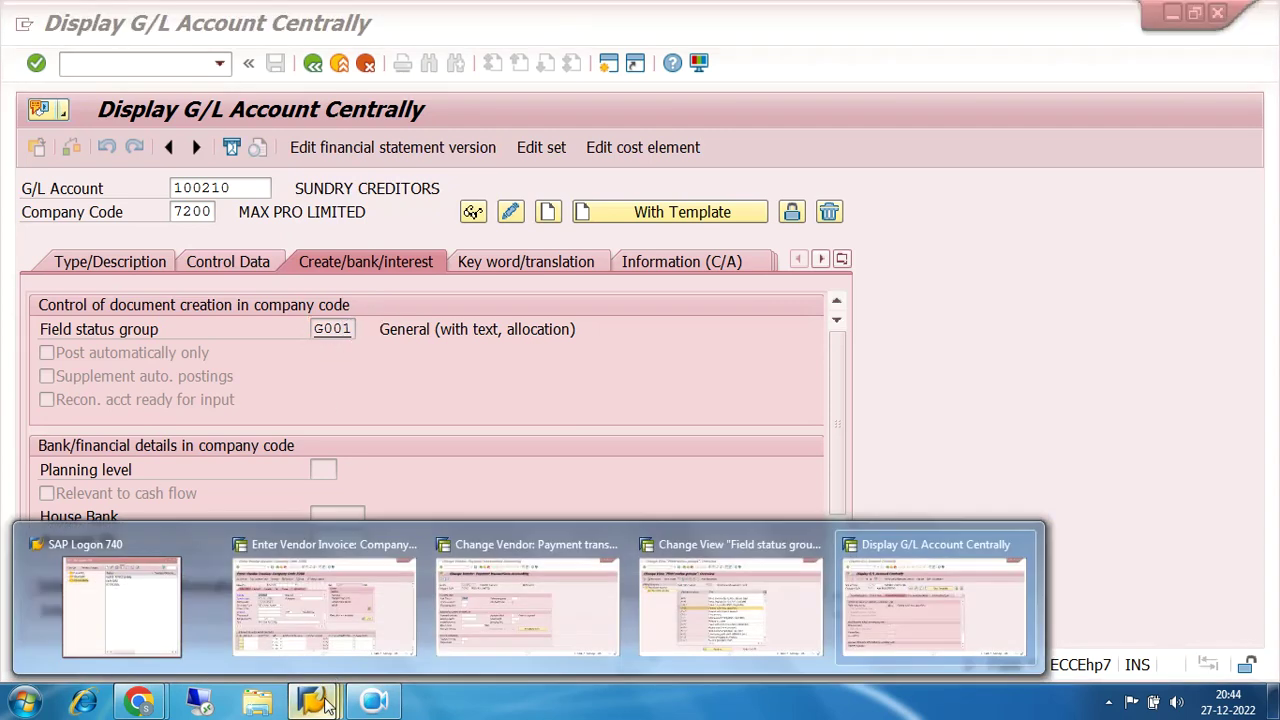
left_click(709, 622)
left_click(279, 348)
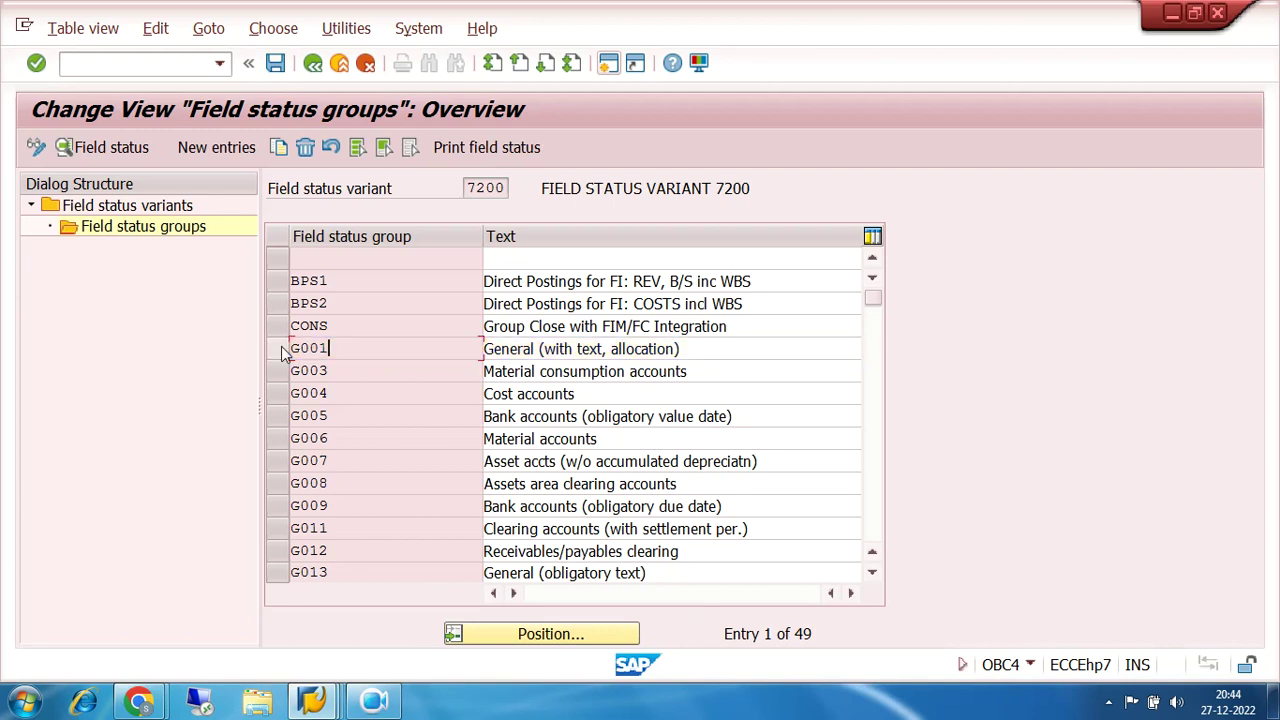
Step: Set Payment terms to Suppress in G001's Payment transactions and save under the customizing request
double_click(393, 347)
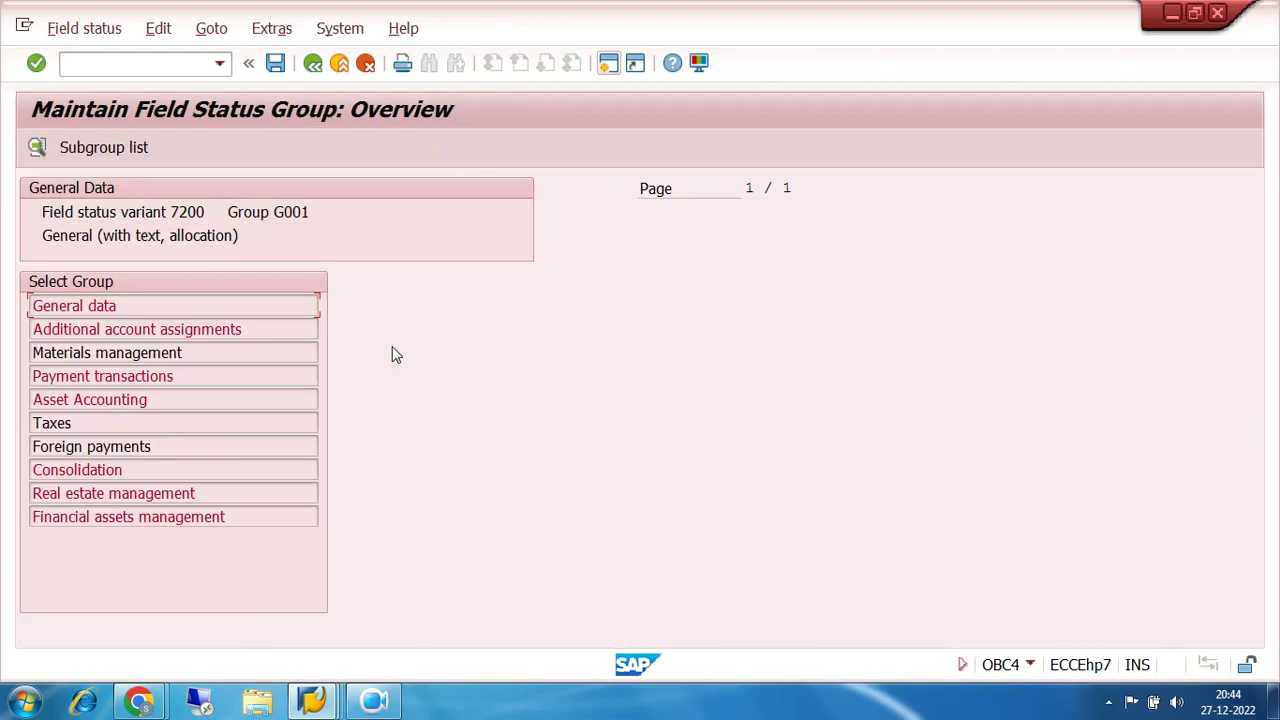
double_click(90, 376)
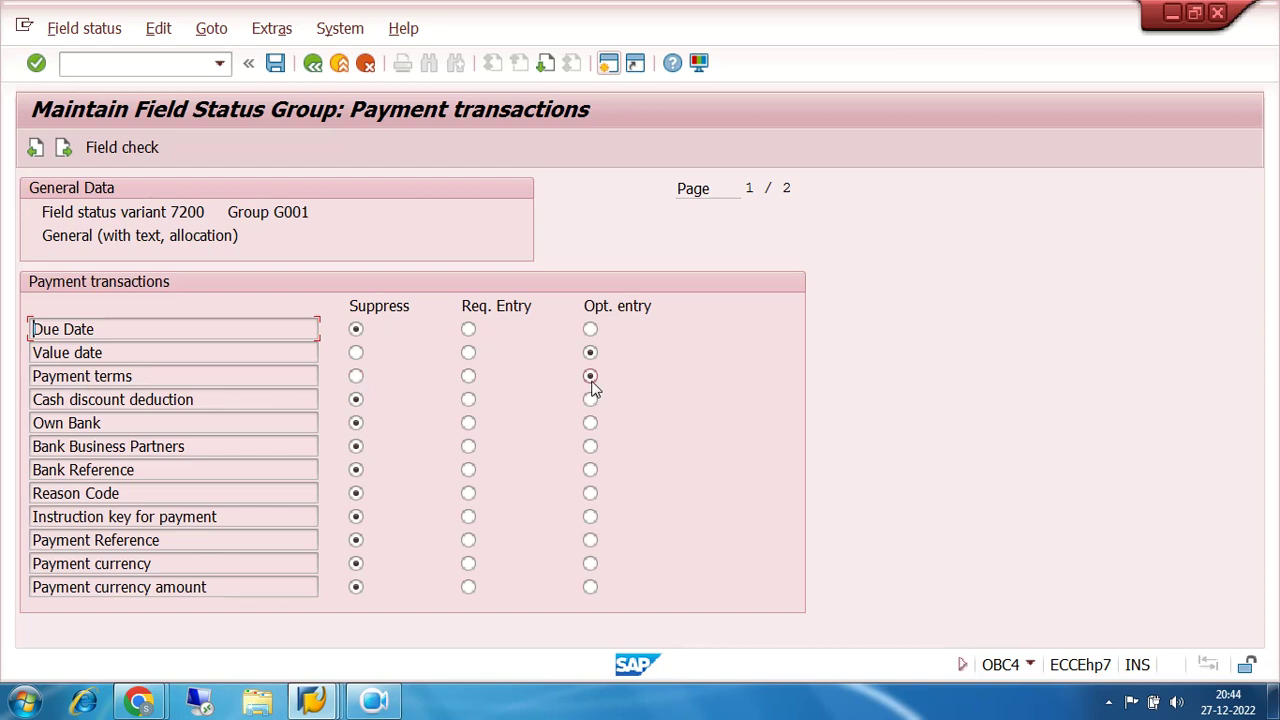
left_click(356, 377)
left_click(275, 63)
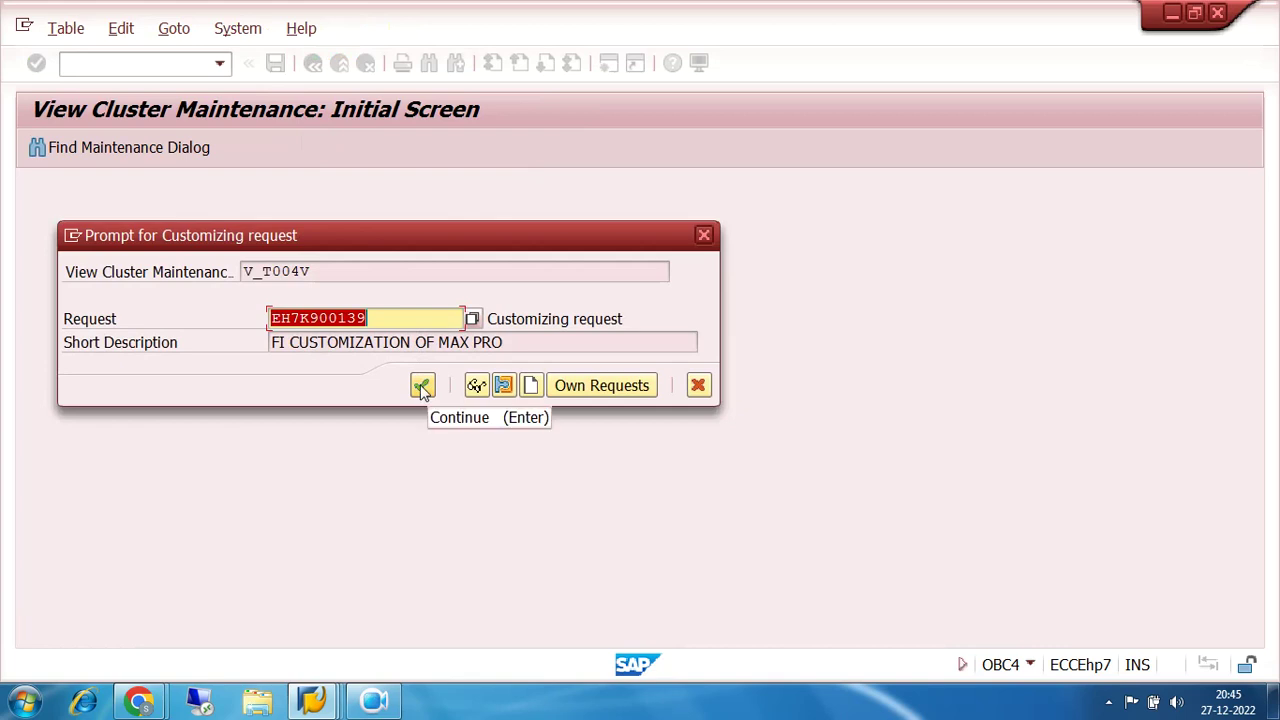
left_click(421, 384)
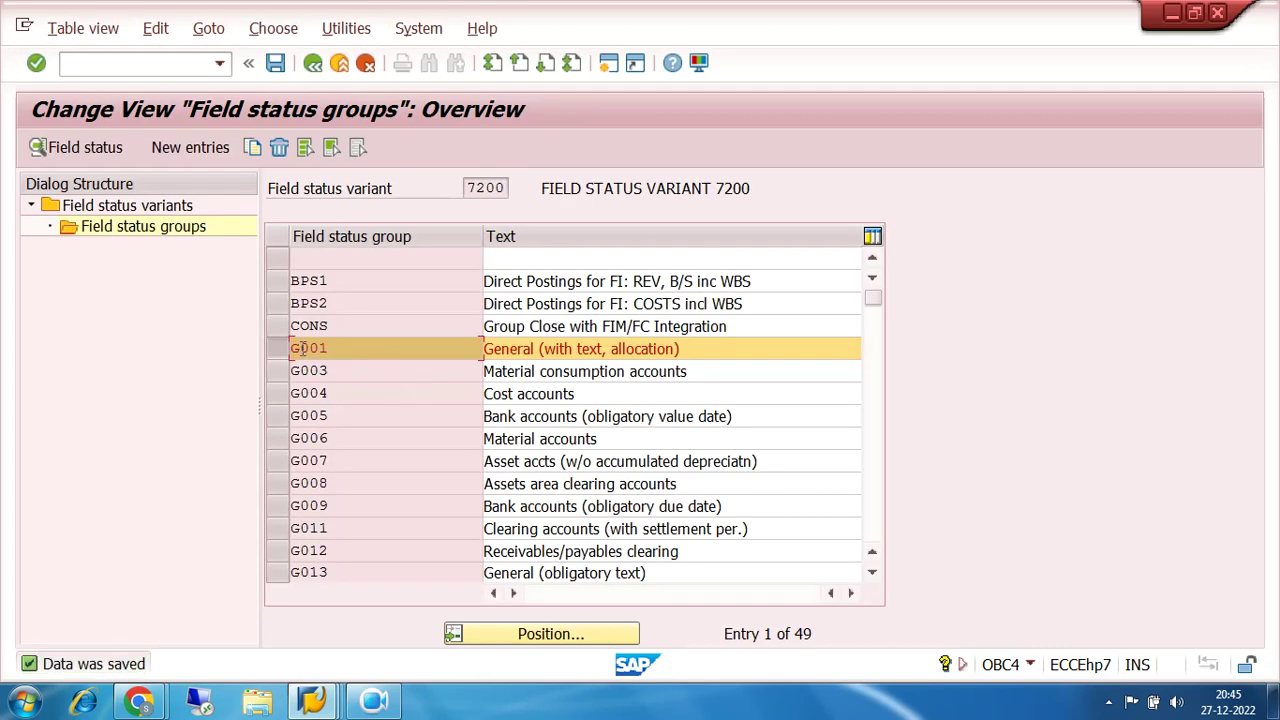
Step: Back out to the field status variants list and leave the G/L account display for SAP Easy Access
left_click(312, 63)
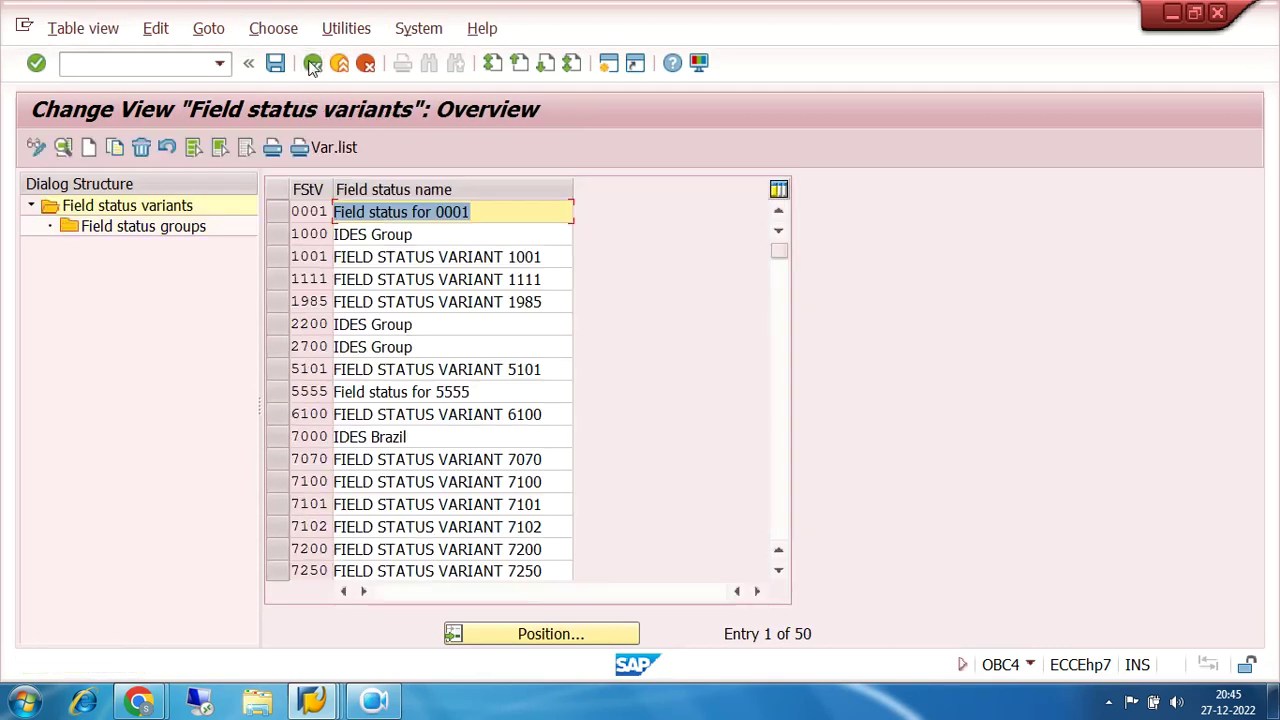
left_click(313, 703)
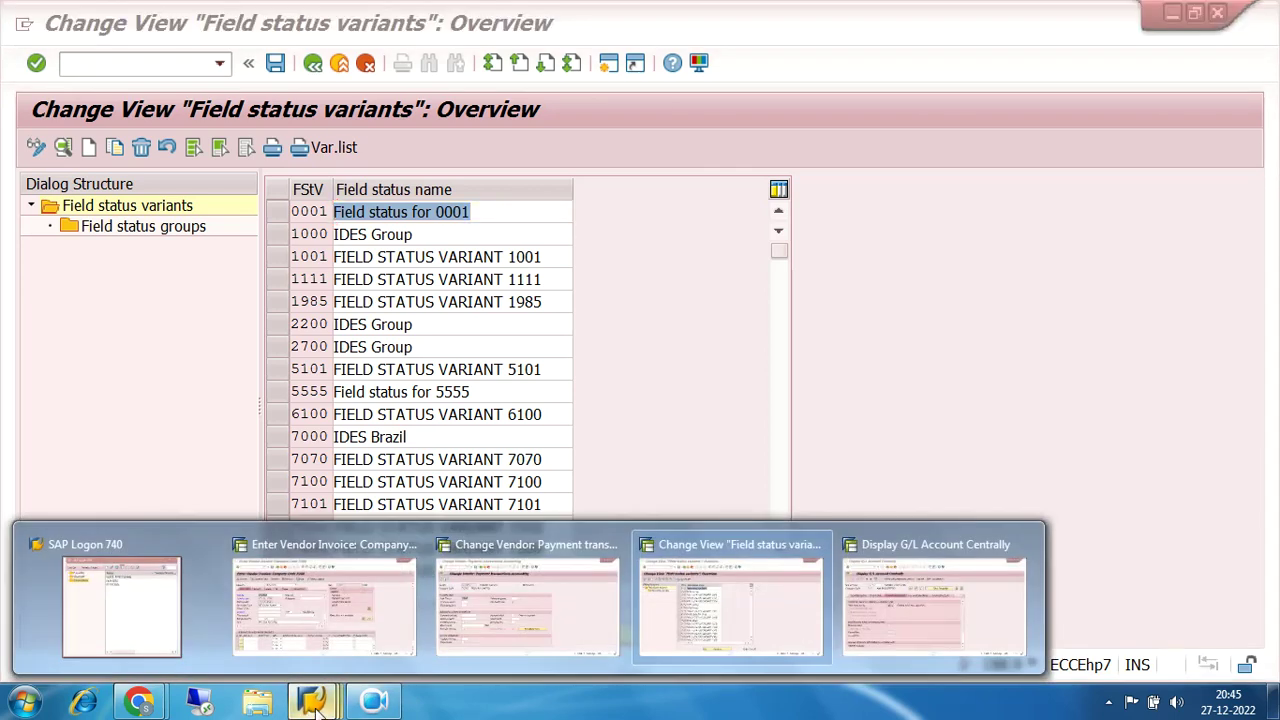
left_click(930, 600)
left_click_drag(293, 188, 441, 190)
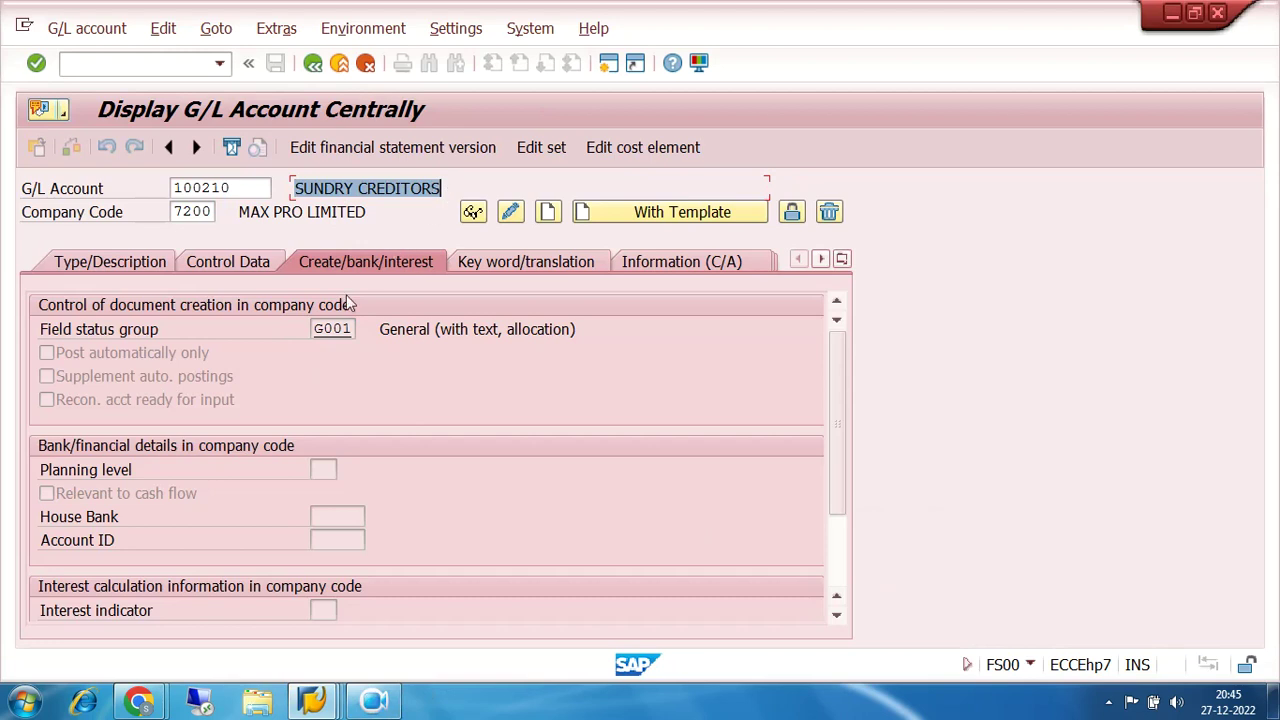
left_click(313, 63)
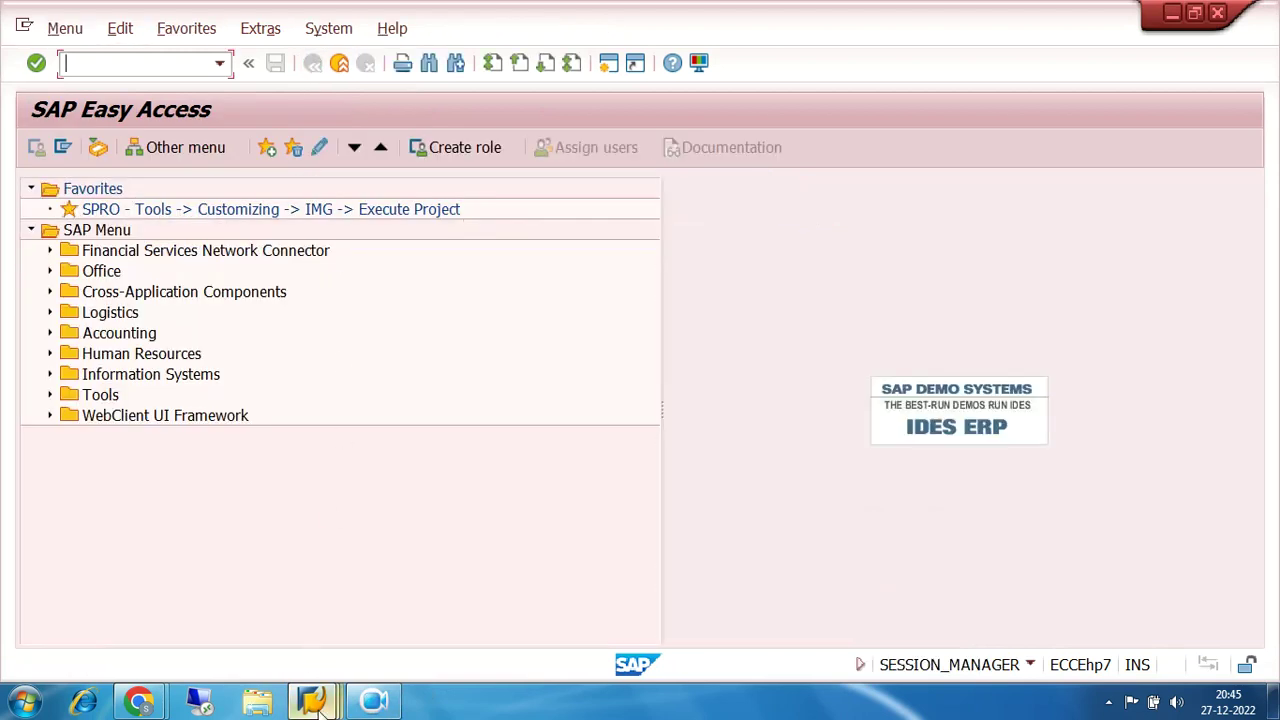
Step: Leave the old vendor invoice with /n and enter transaction fb60
mouse_move(312, 700)
left_click(349, 606)
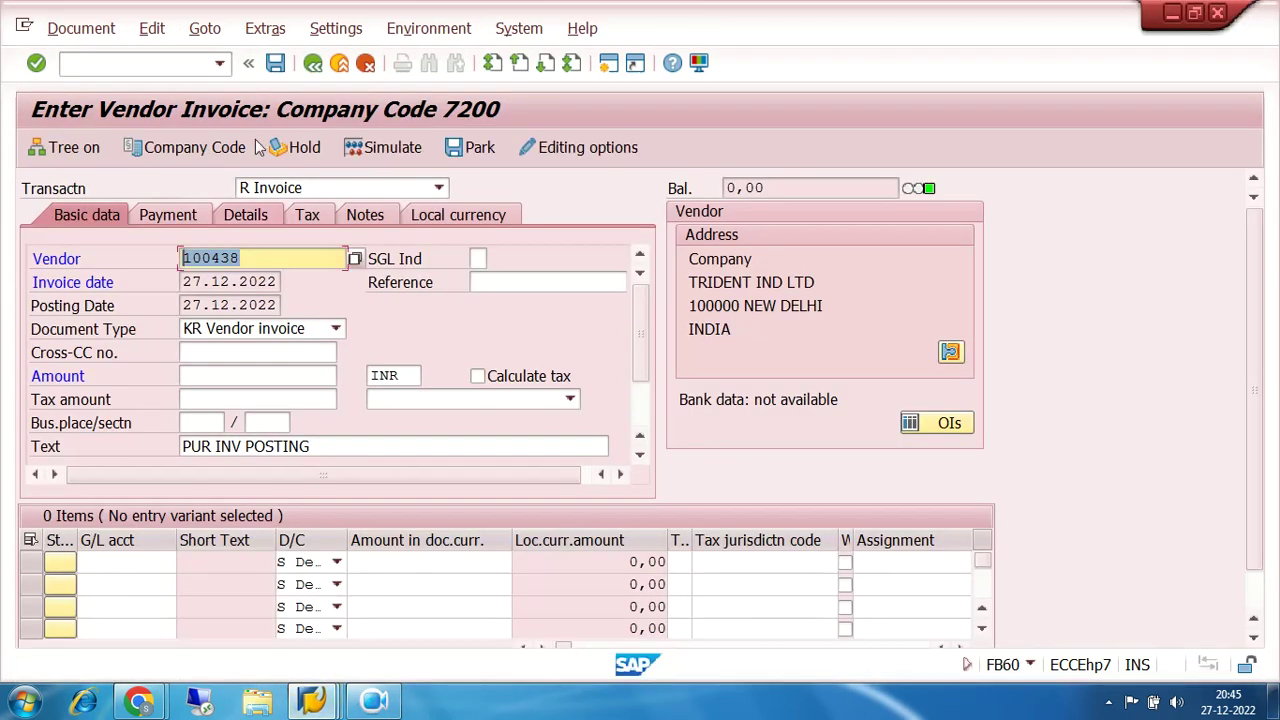
left_click(199, 64)
type("/n")
key("Return")
type("fb60")
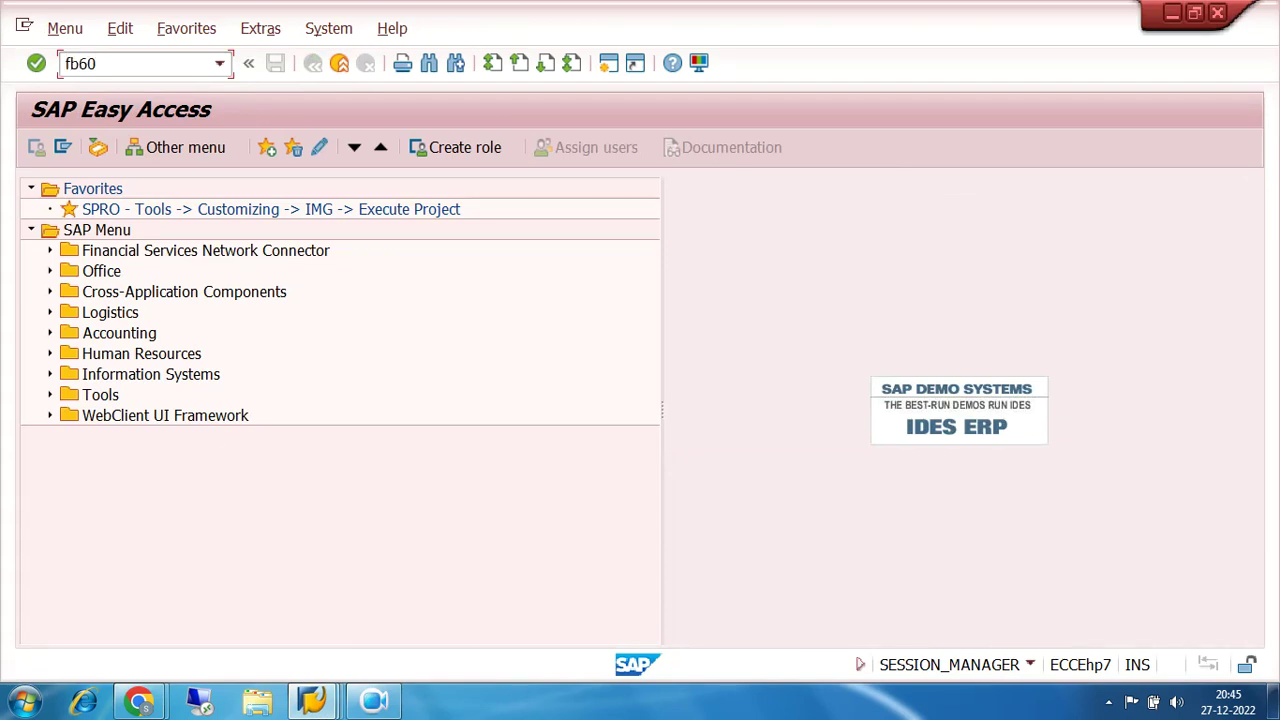
Step: Start FB60 with vendor TRIDENT IND LTD 100438 and invoice date 27.12.2022
key("Return")
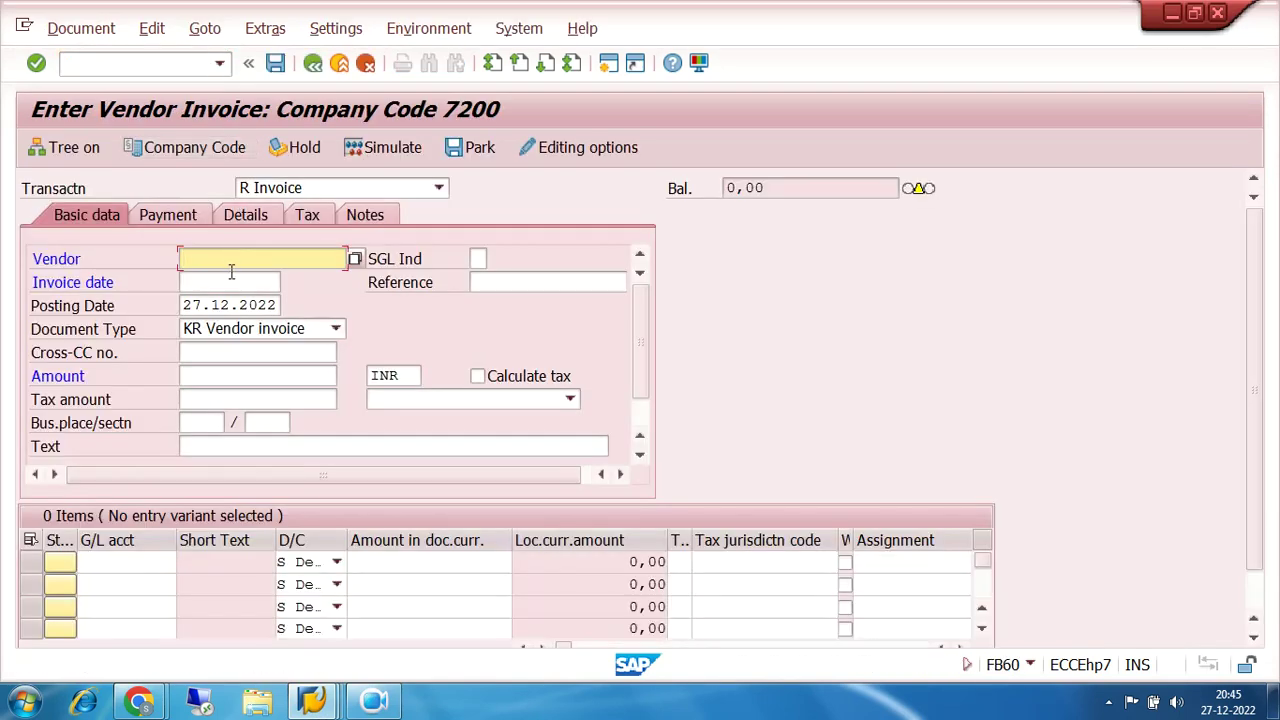
left_click(303, 258)
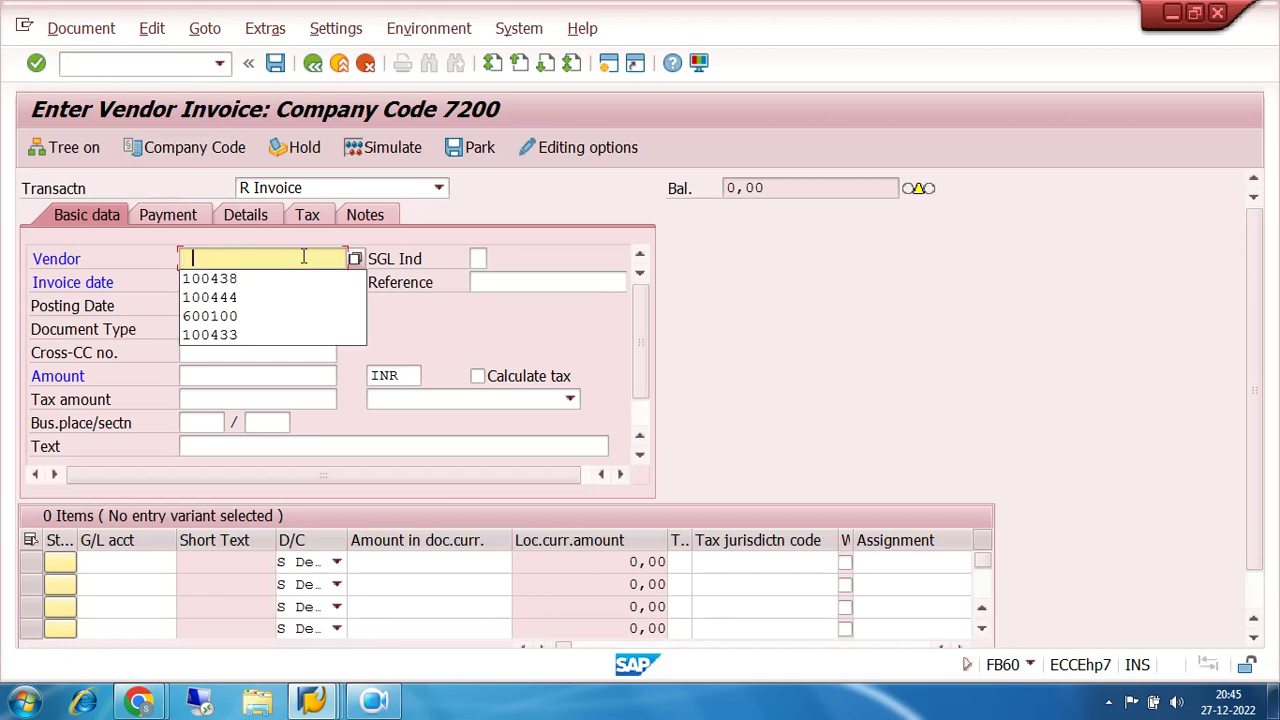
left_click(355, 258)
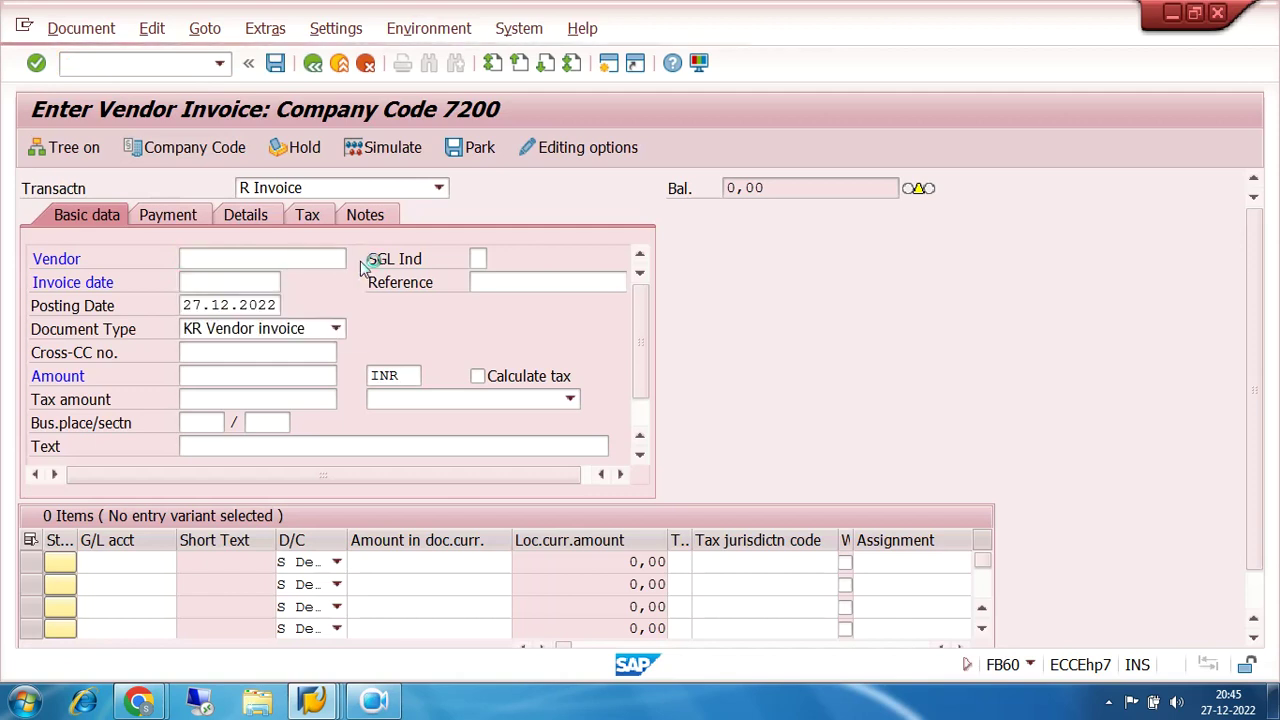
left_click(966, 653)
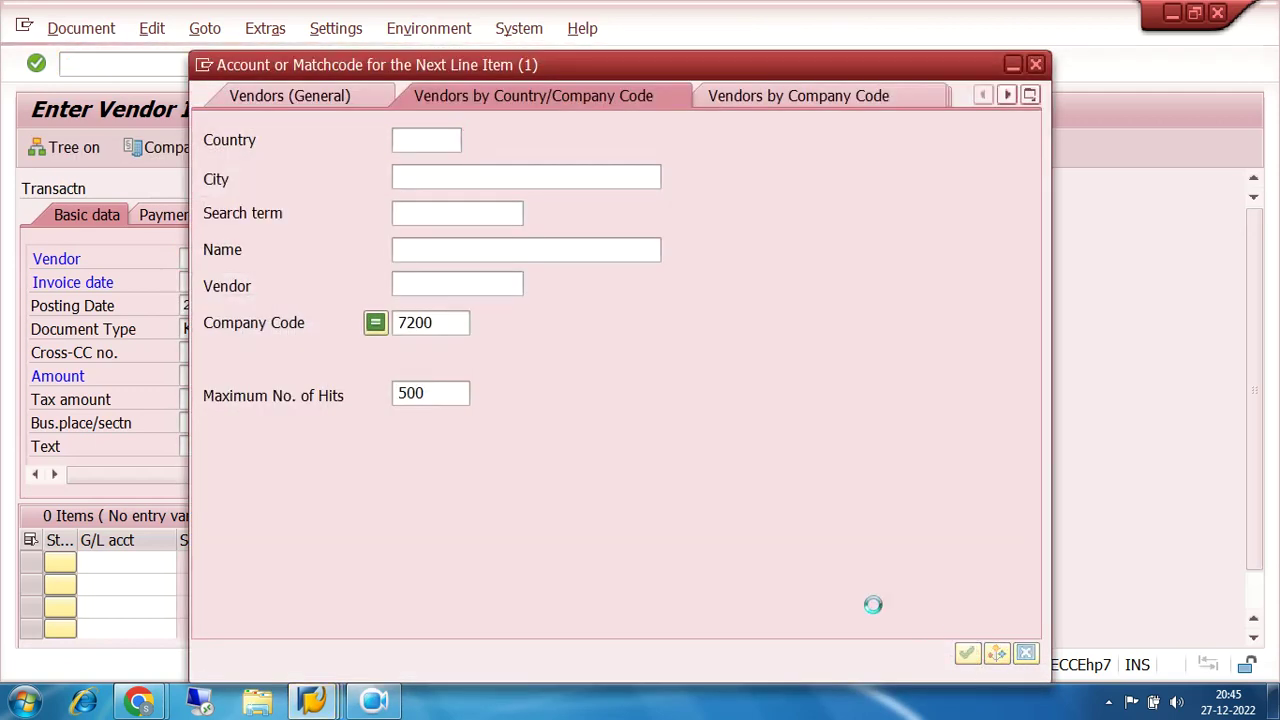
double_click(461, 145)
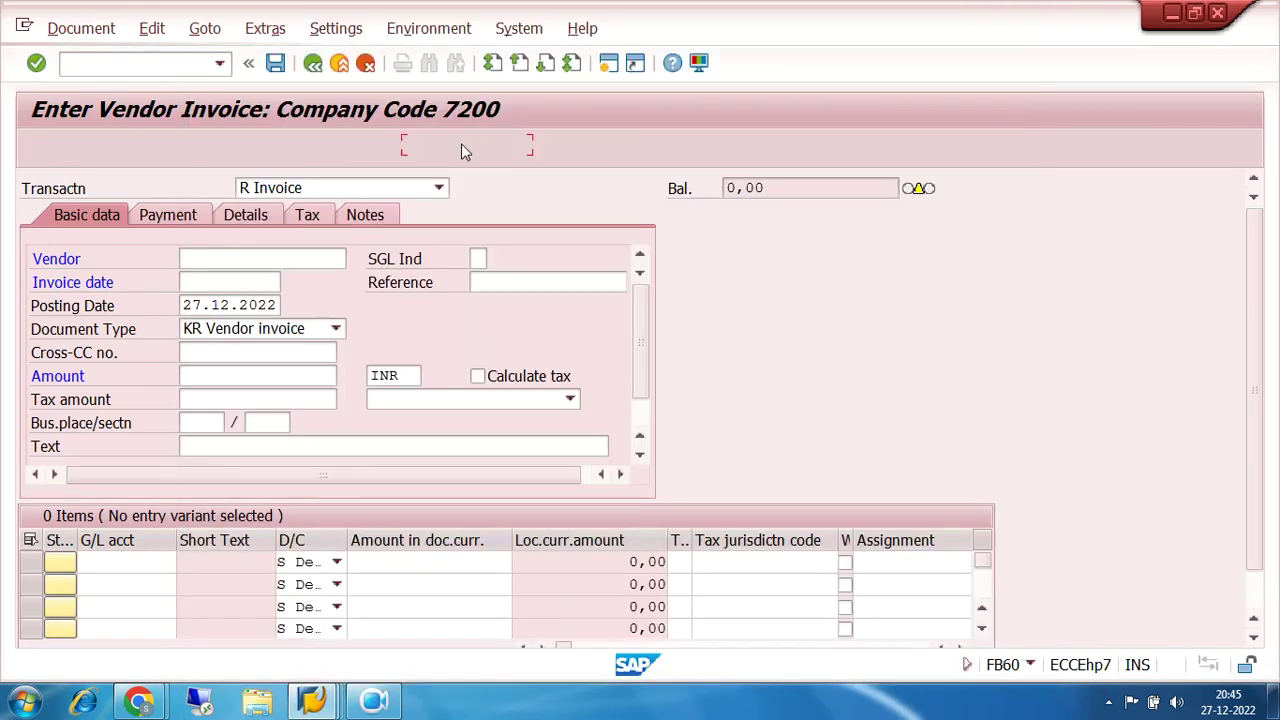
left_click(228, 282)
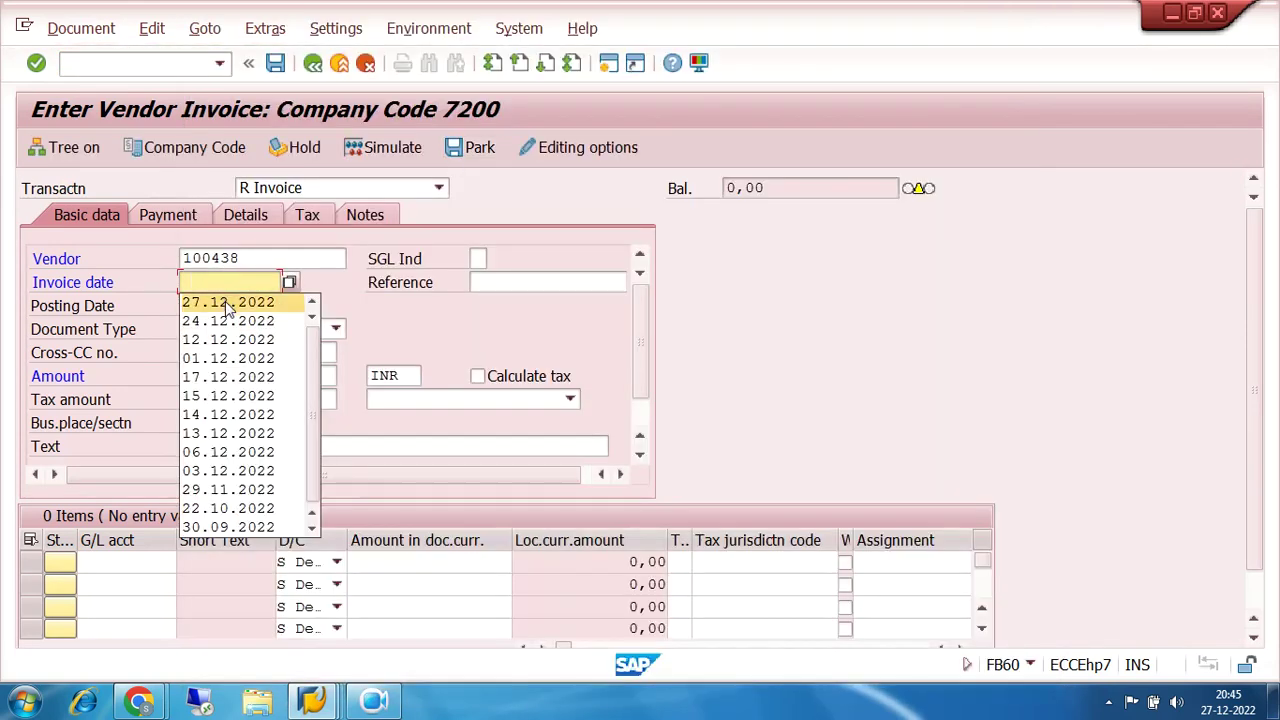
left_click(227, 299)
Step: Enter text PUR INV POSTING and amount 10000, then acknowledge the down-payment notice
left_click(222, 445)
left_click(226, 468)
left_click(211, 375)
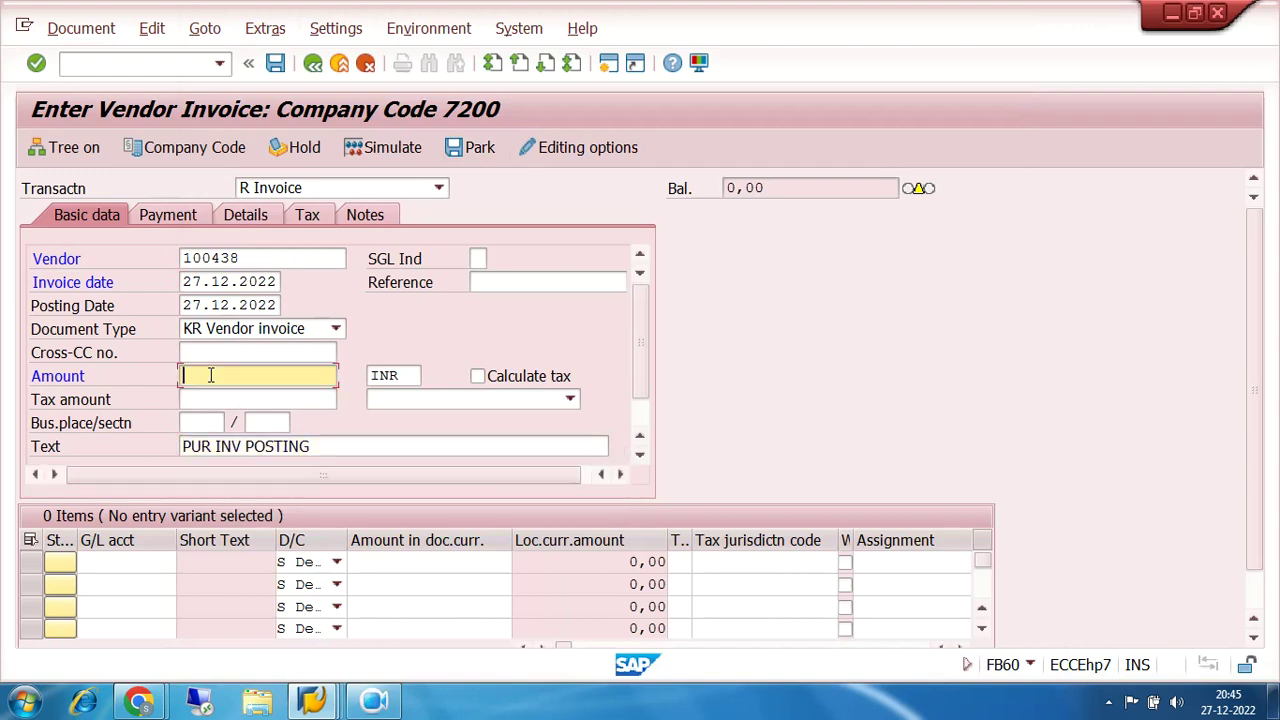
type("10000")
left_click(167, 216)
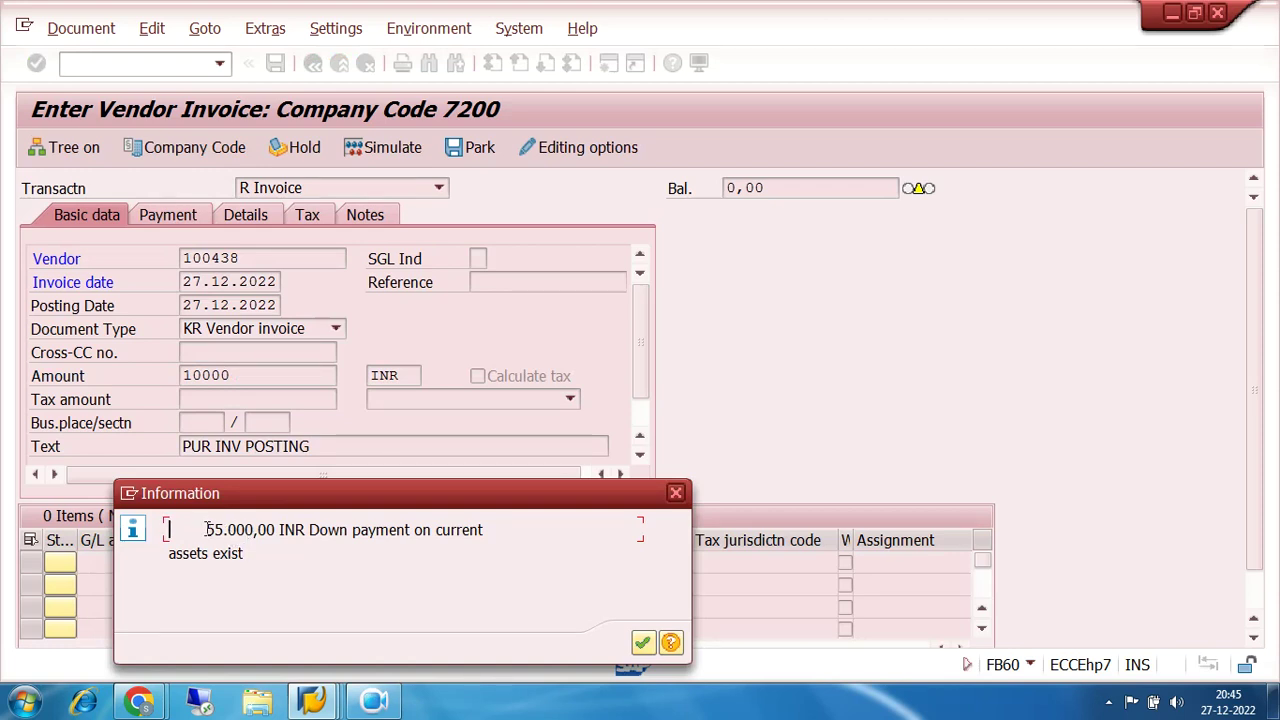
left_click(643, 642)
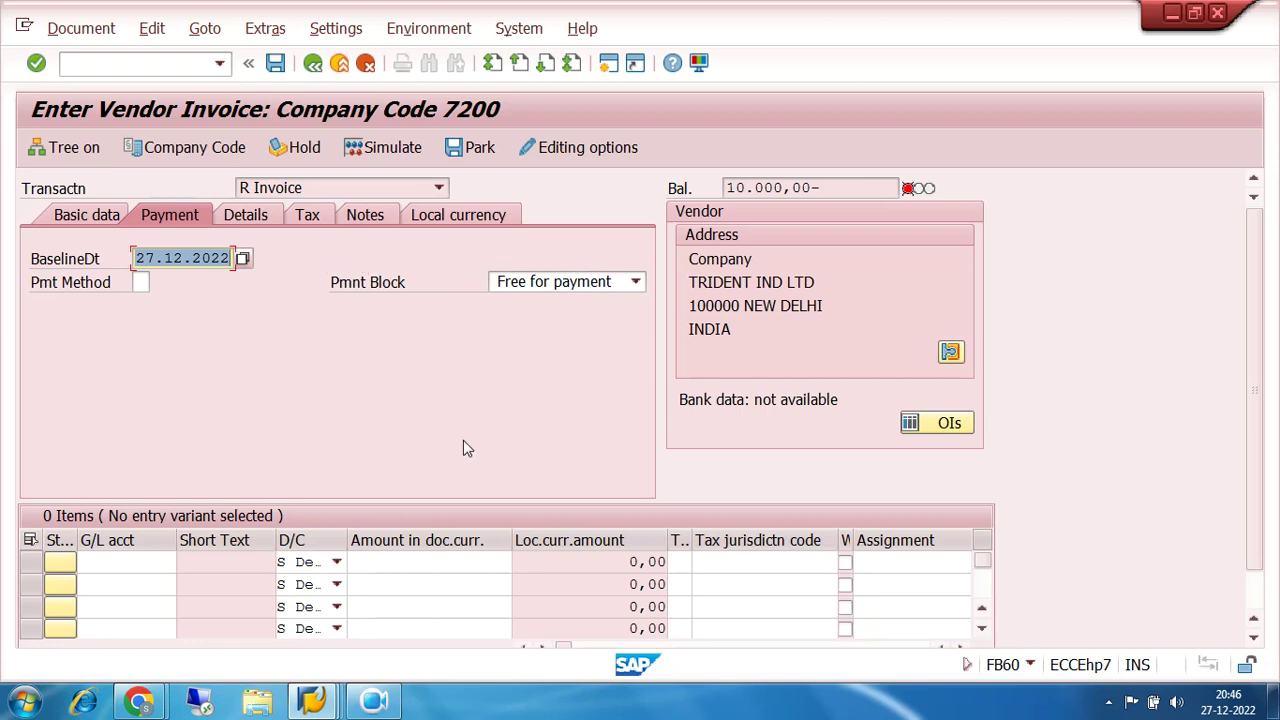
left_click(316, 702)
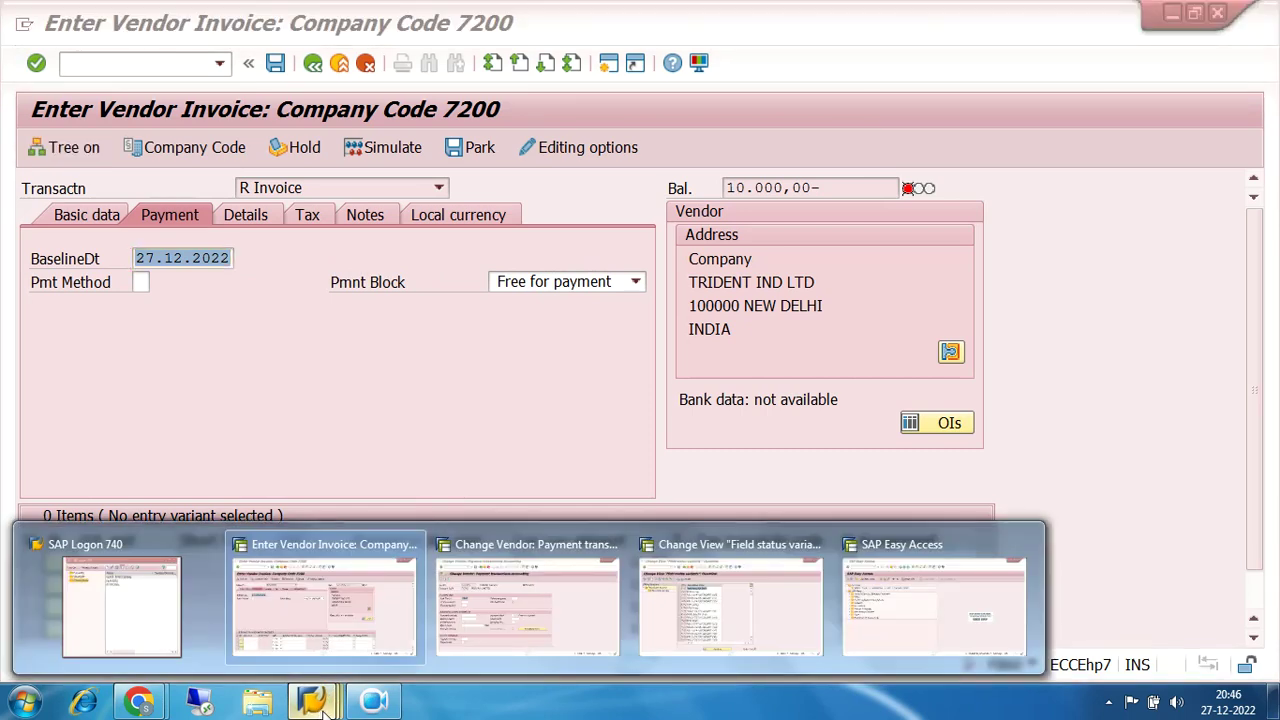
left_click(703, 581)
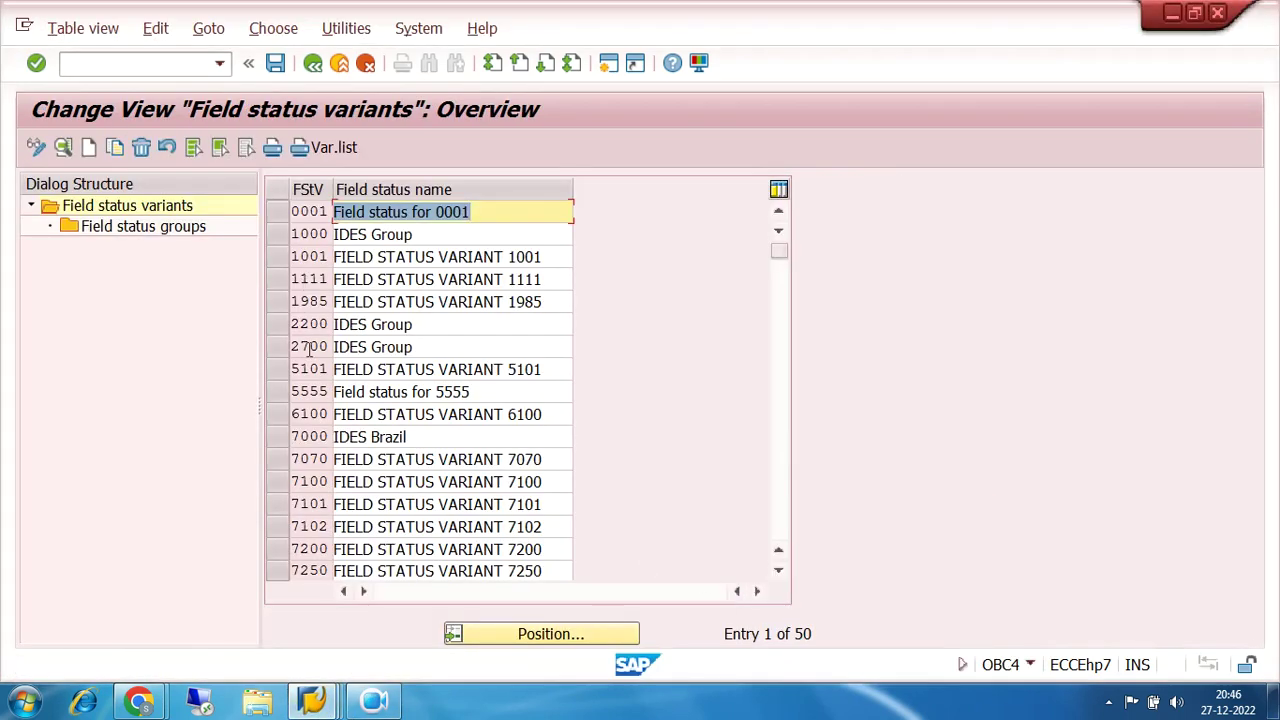
left_click(278, 549)
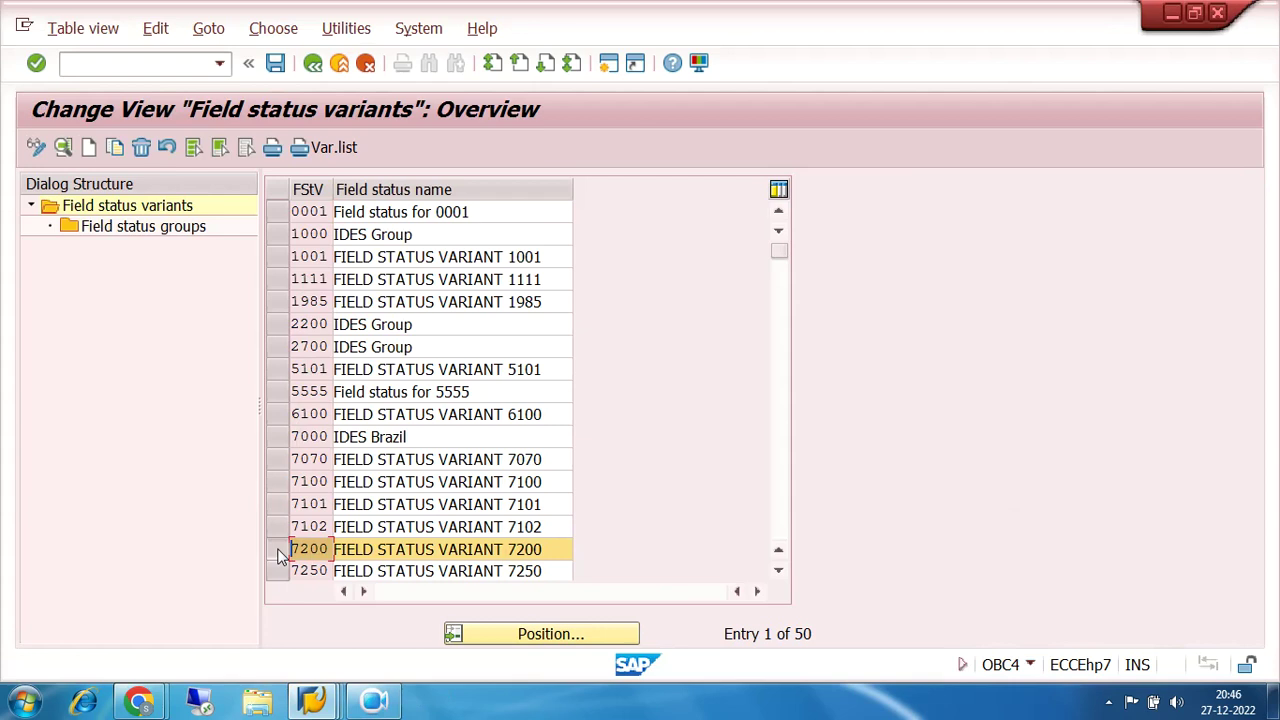
double_click(116, 232)
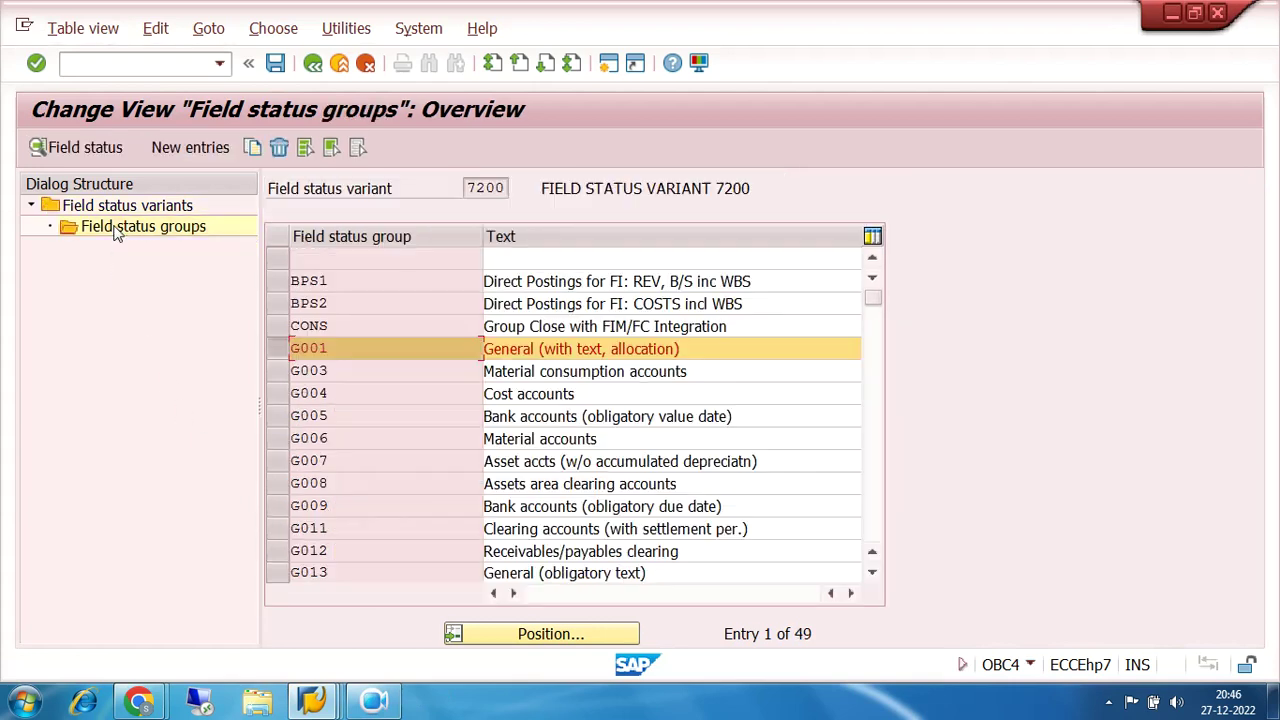
double_click(324, 348)
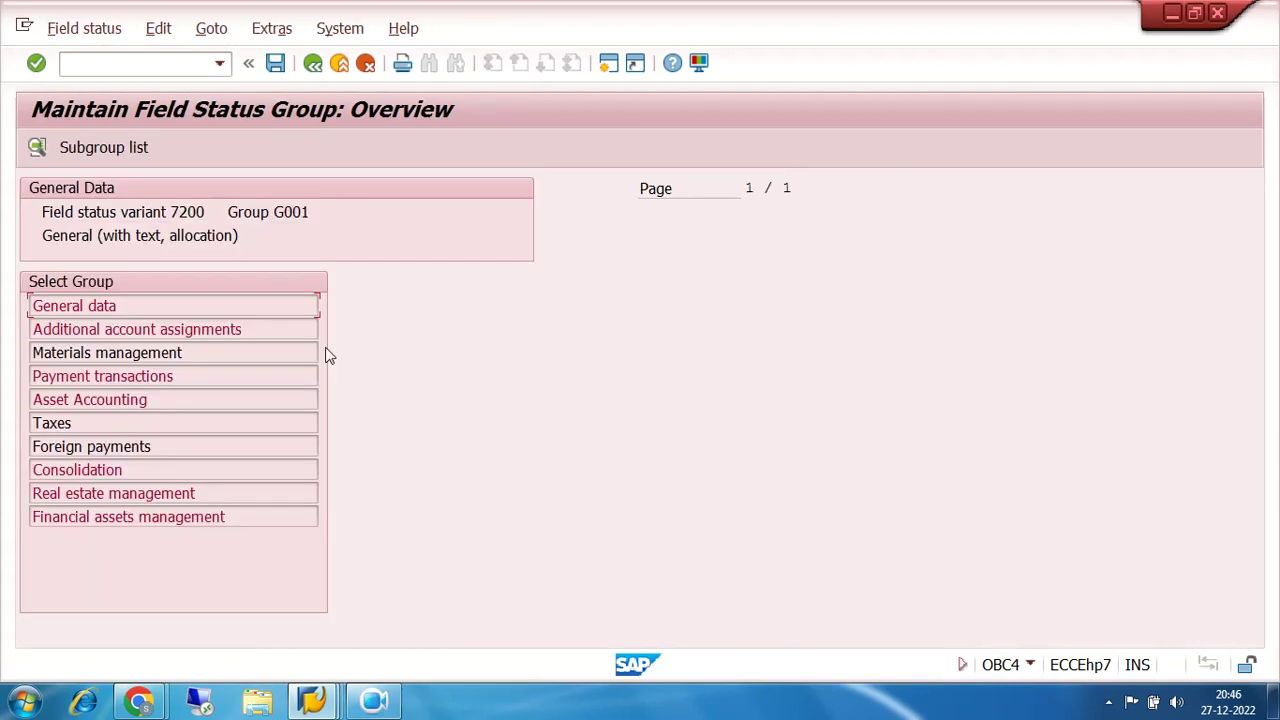
double_click(113, 376)
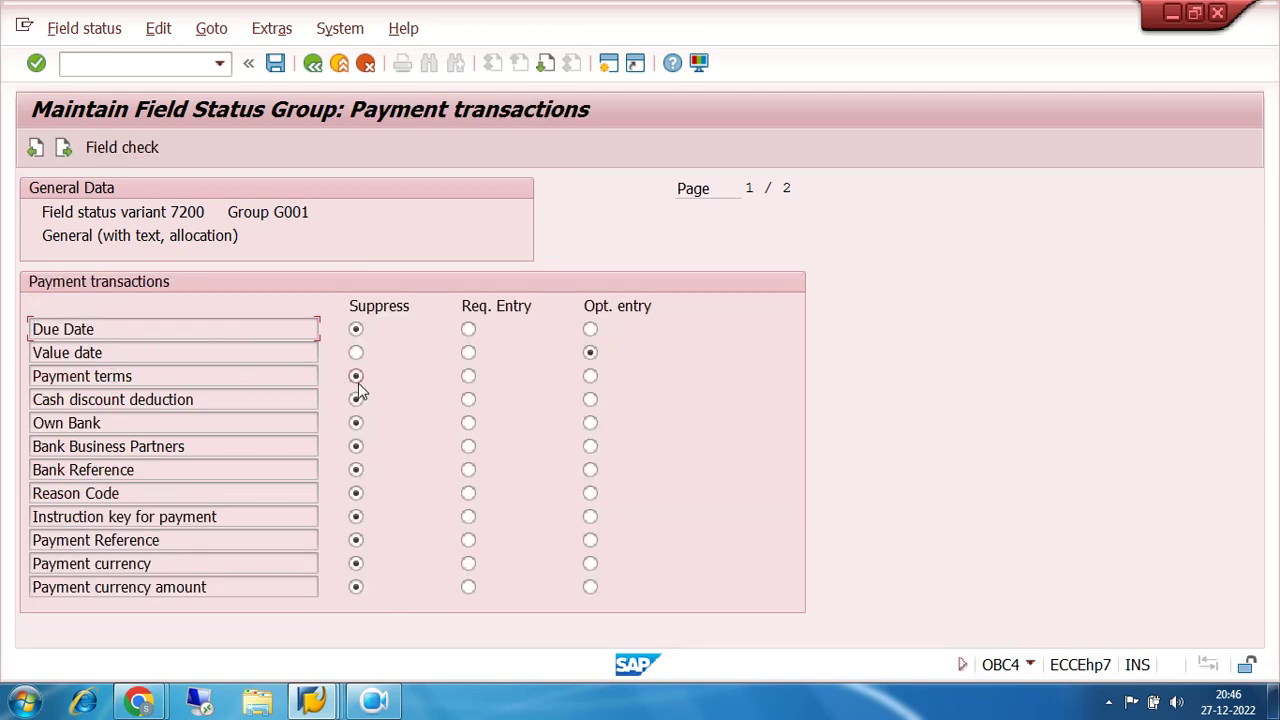
left_click_drag(308, 212, 212, 211)
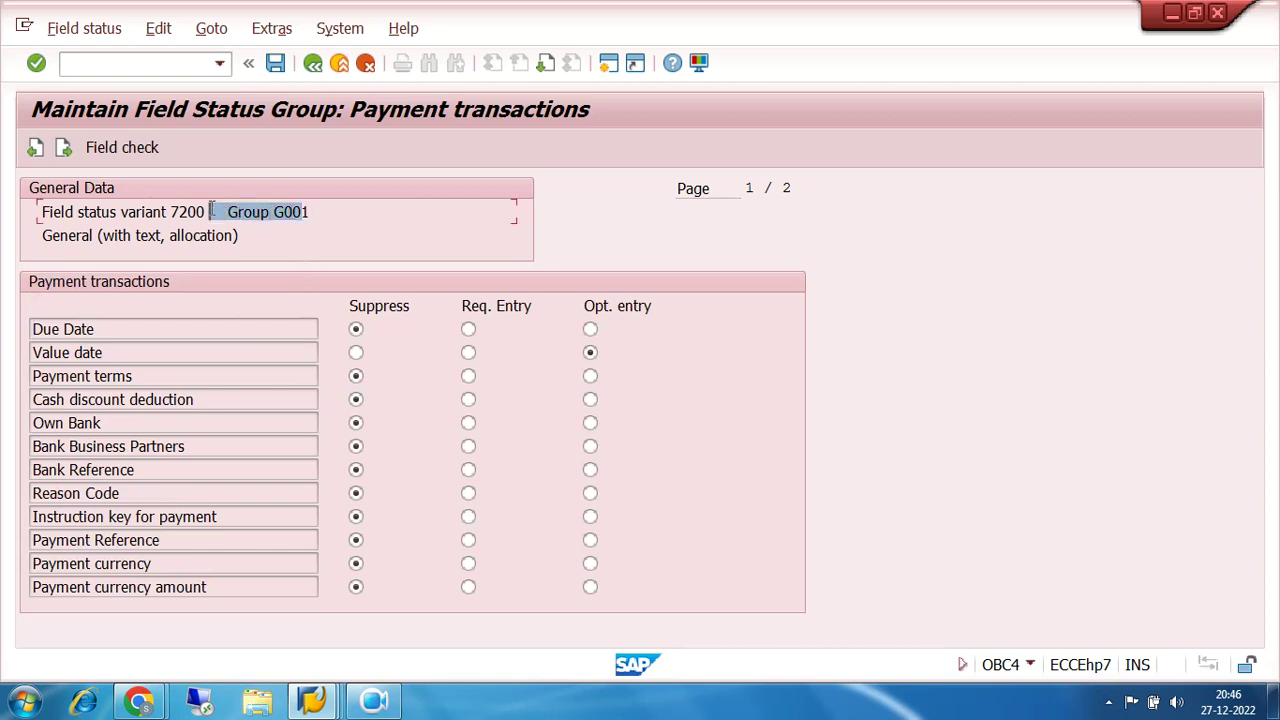
left_click(314, 700)
left_click(322, 600)
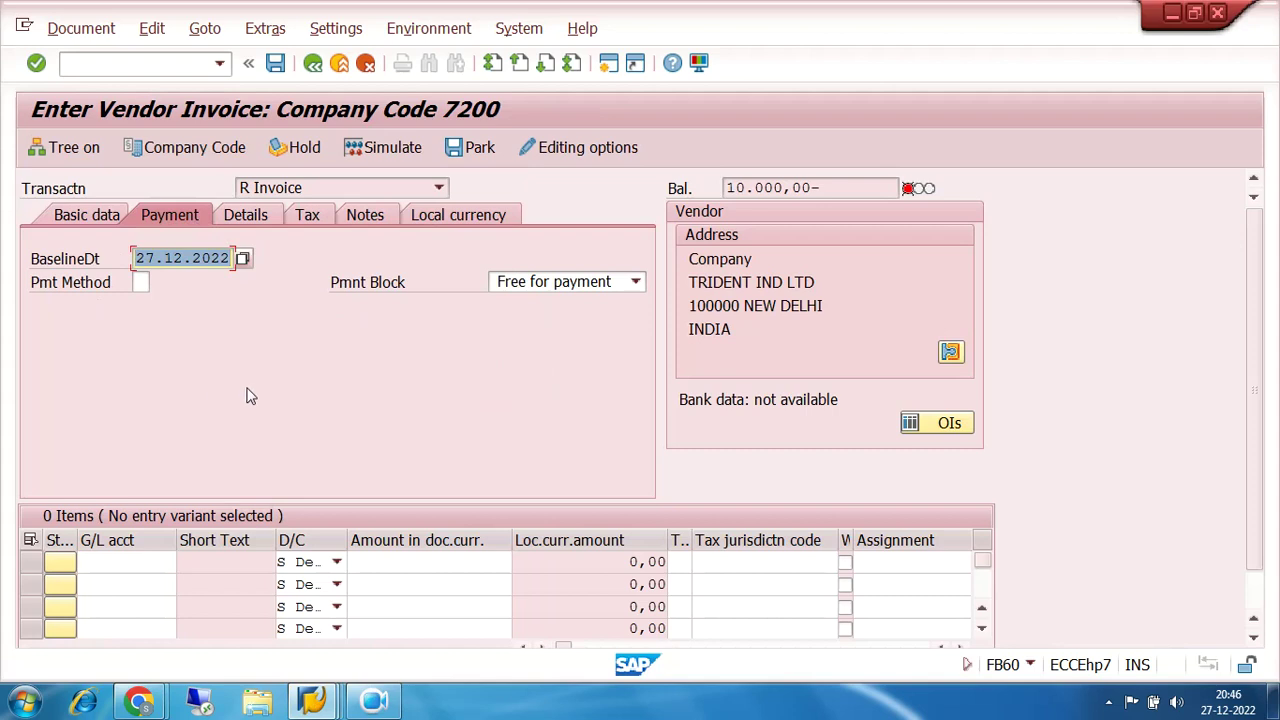
left_click(77, 215)
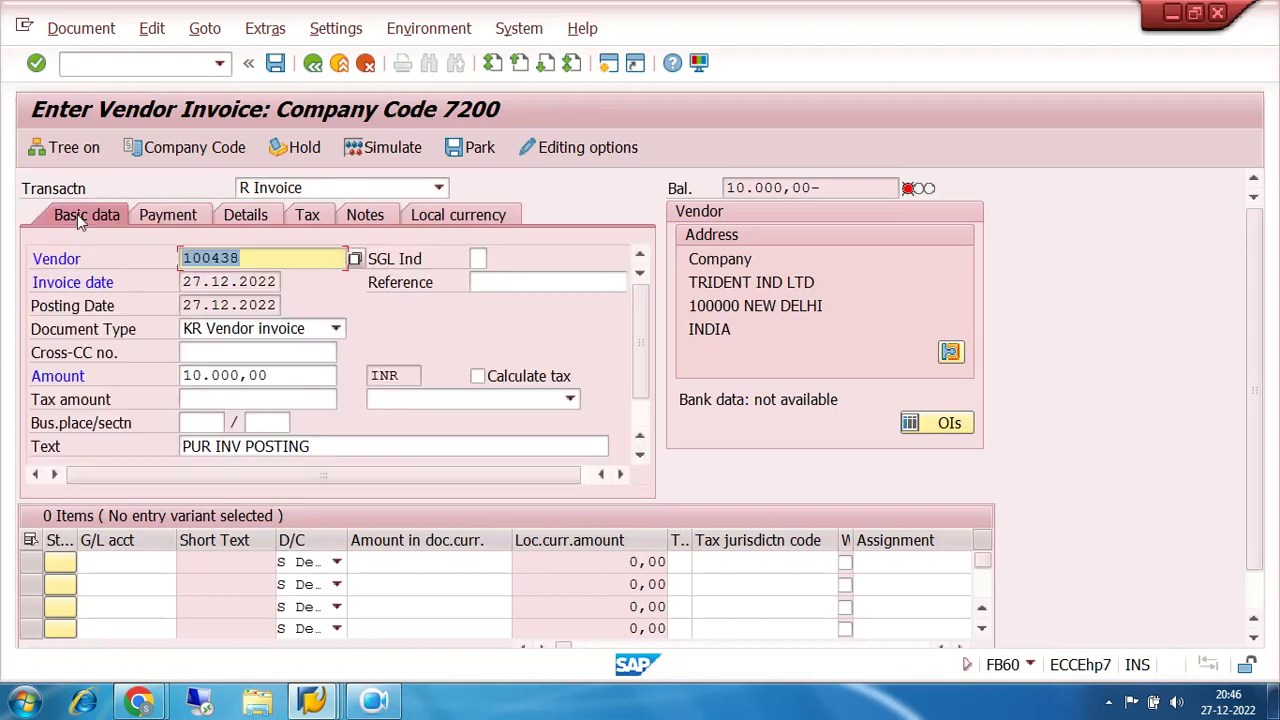
Step: In G001's Payment transactions settings, set Payment terms to Opt. entry and save
left_click(318, 703)
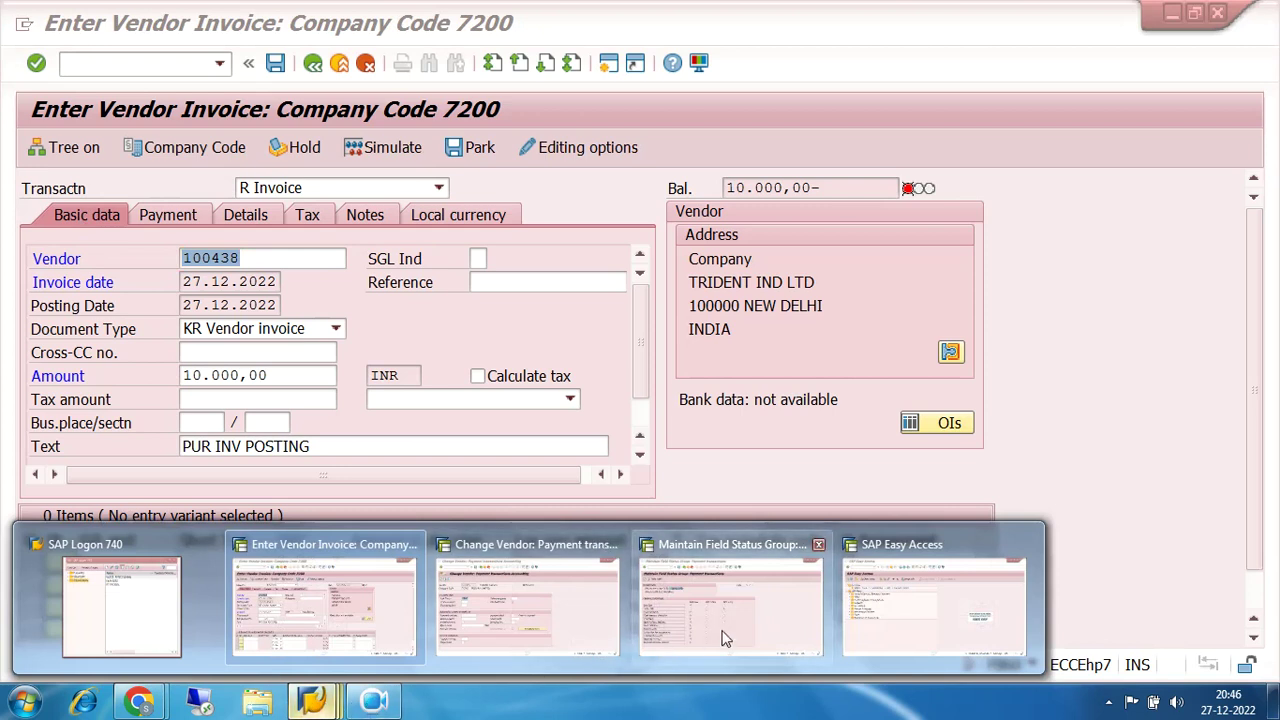
left_click(657, 602)
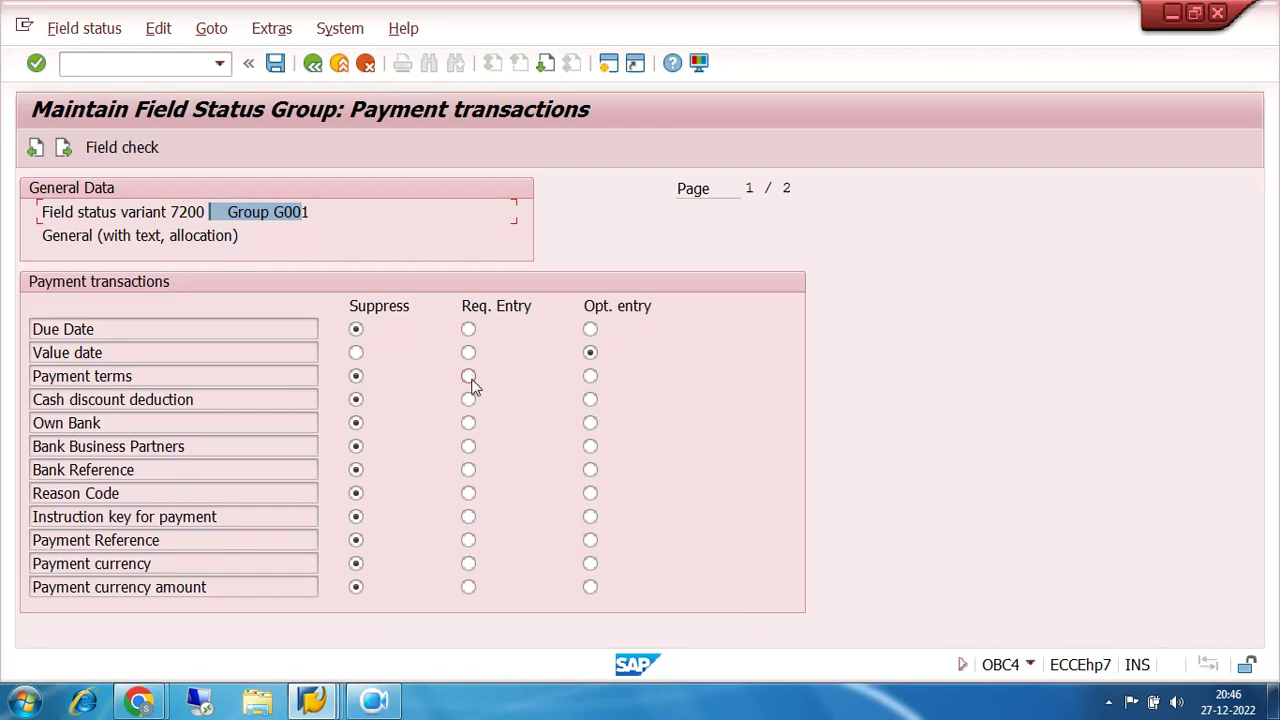
left_click(590, 380)
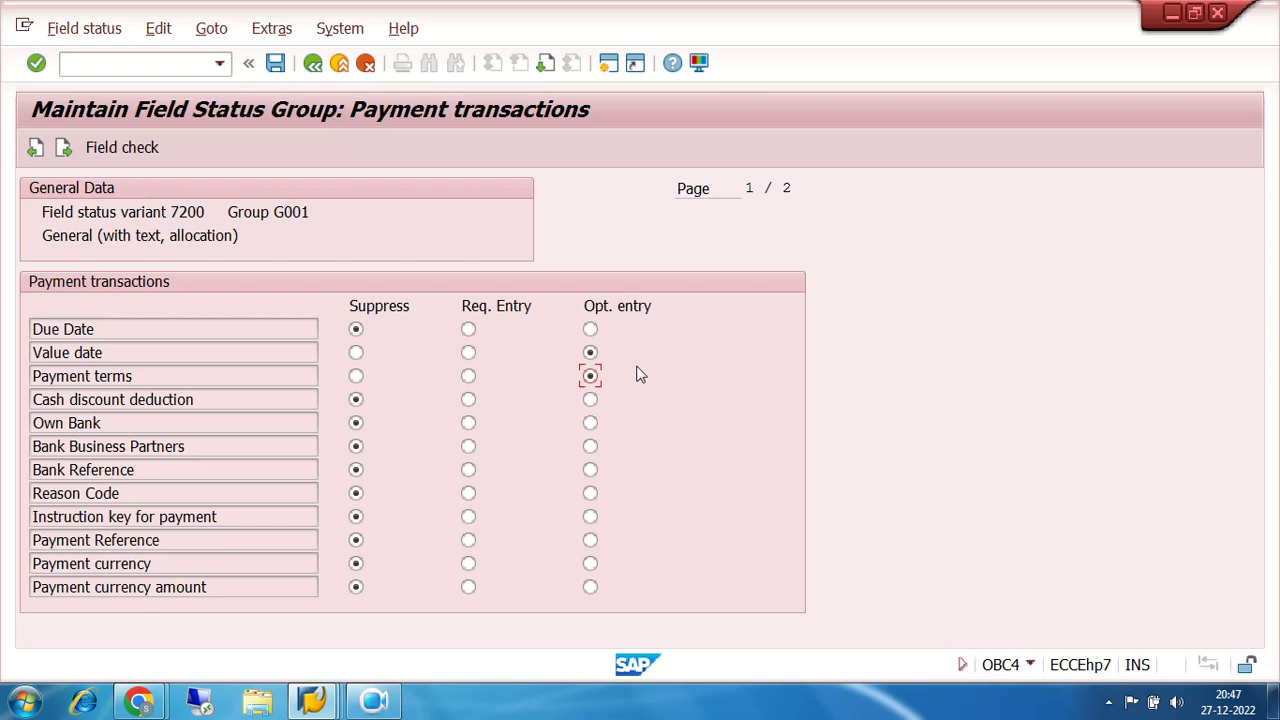
left_click(275, 64)
Step: Back out of vendor 100438's payment data in FK02 to the initial screen, then switch to SAP Easy Access
left_click(311, 702)
left_click(316, 598)
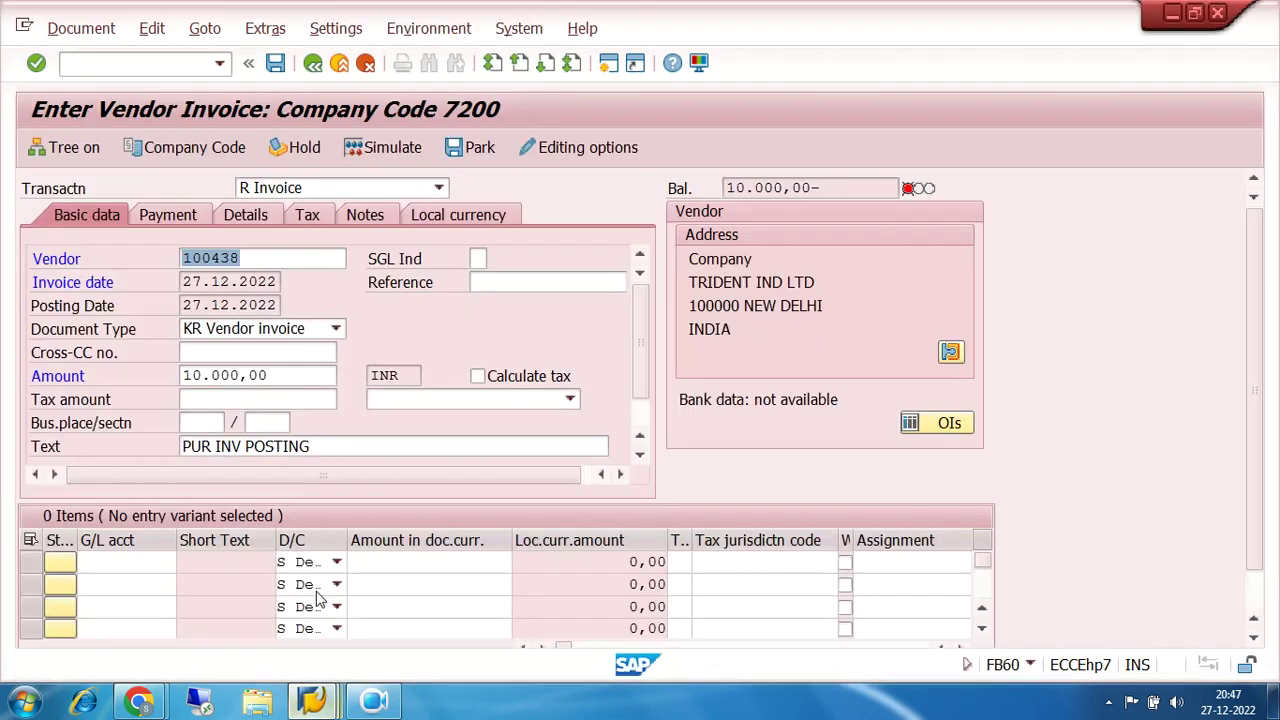
left_click(312, 704)
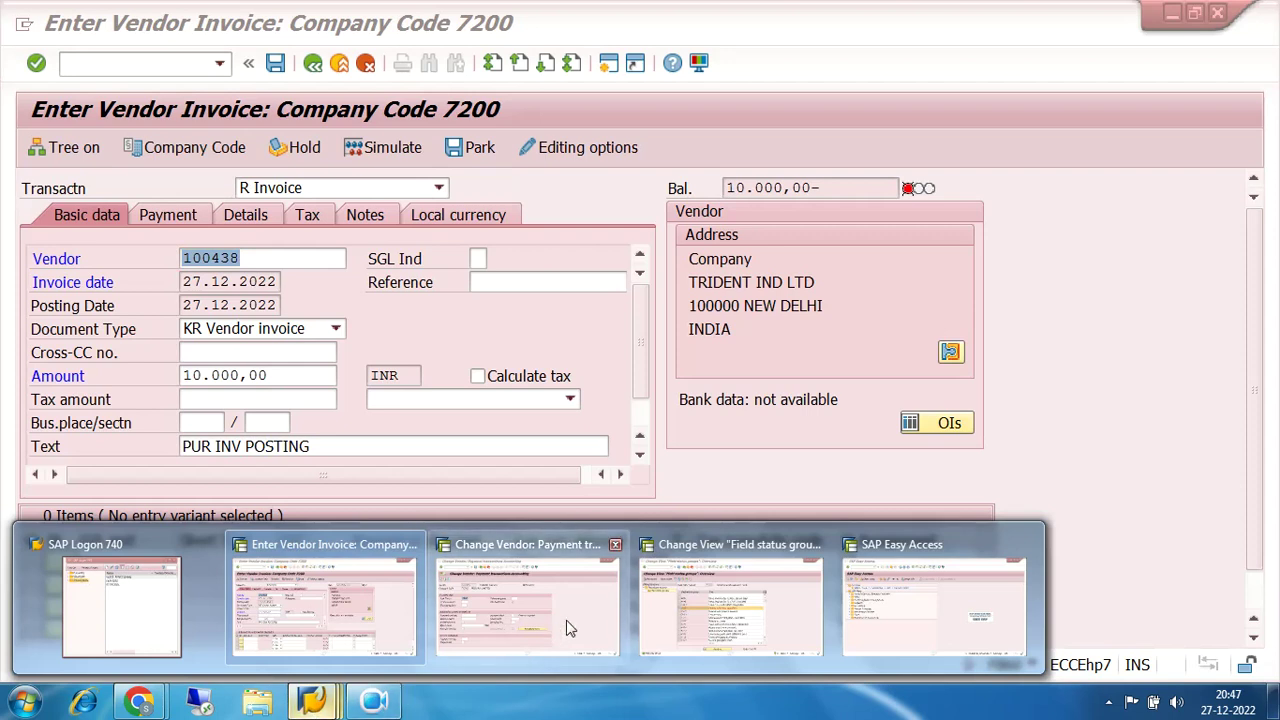
left_click(510, 614)
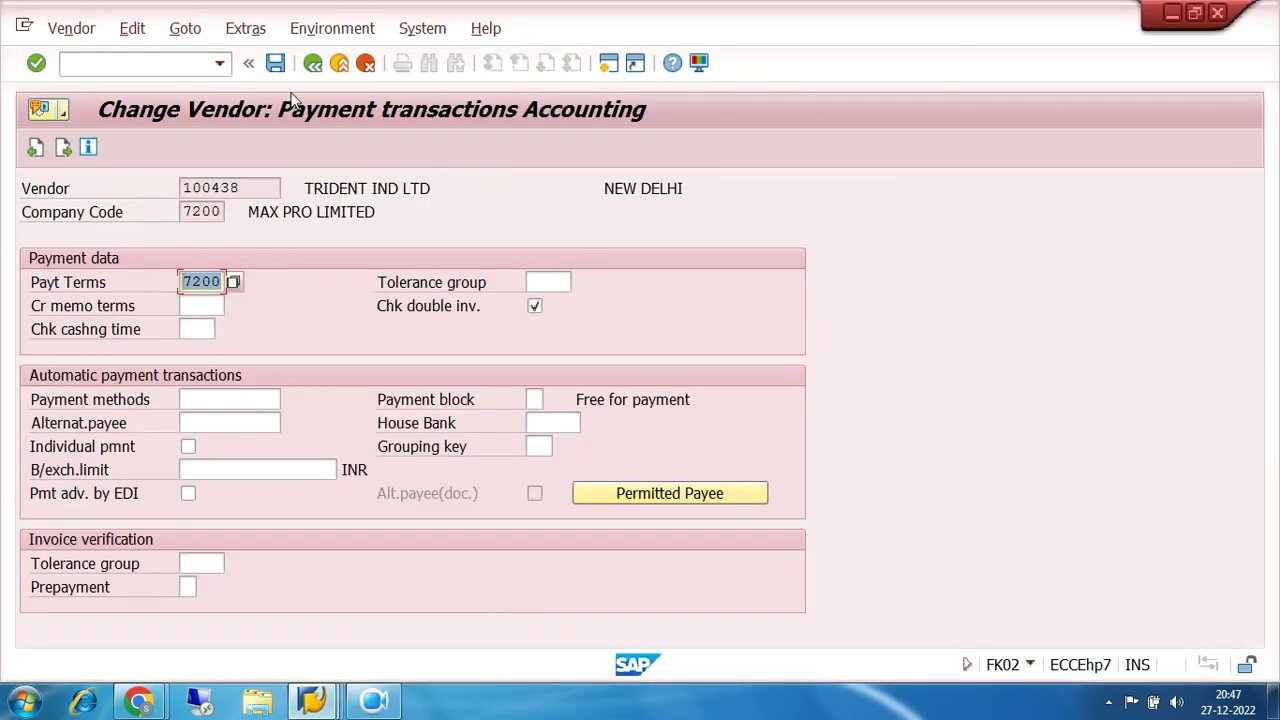
left_click(313, 63)
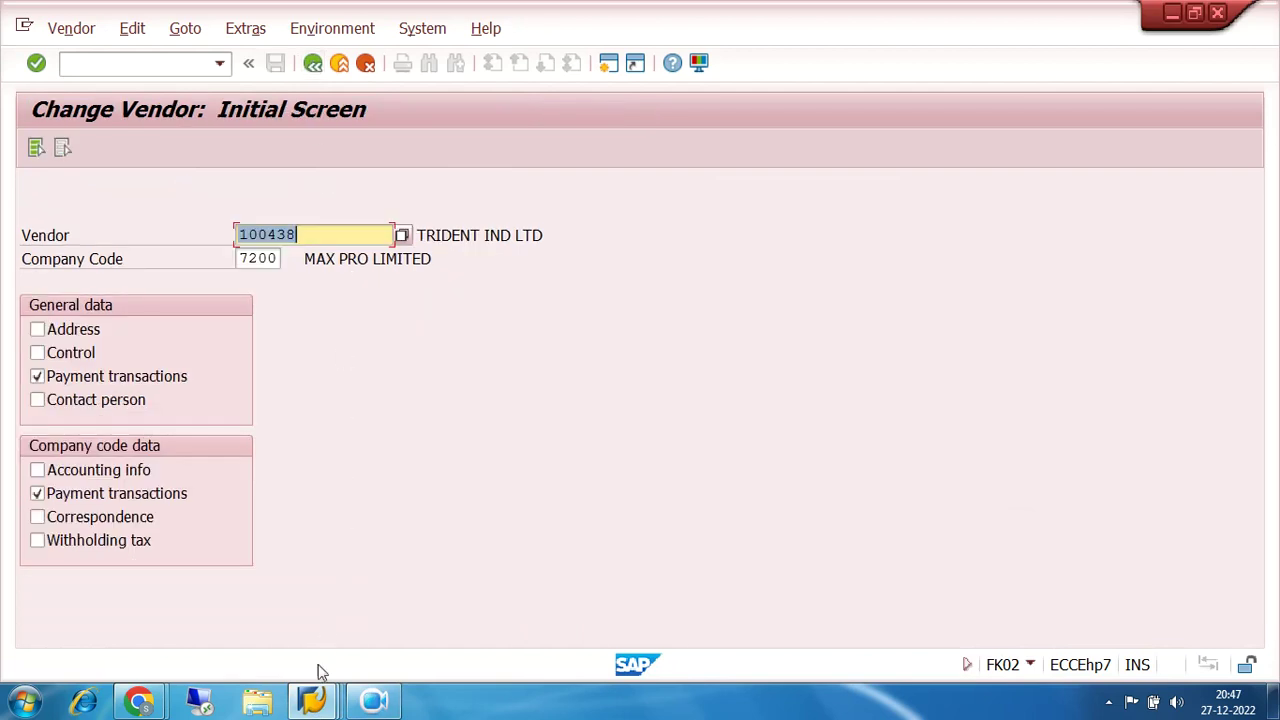
left_click(314, 702)
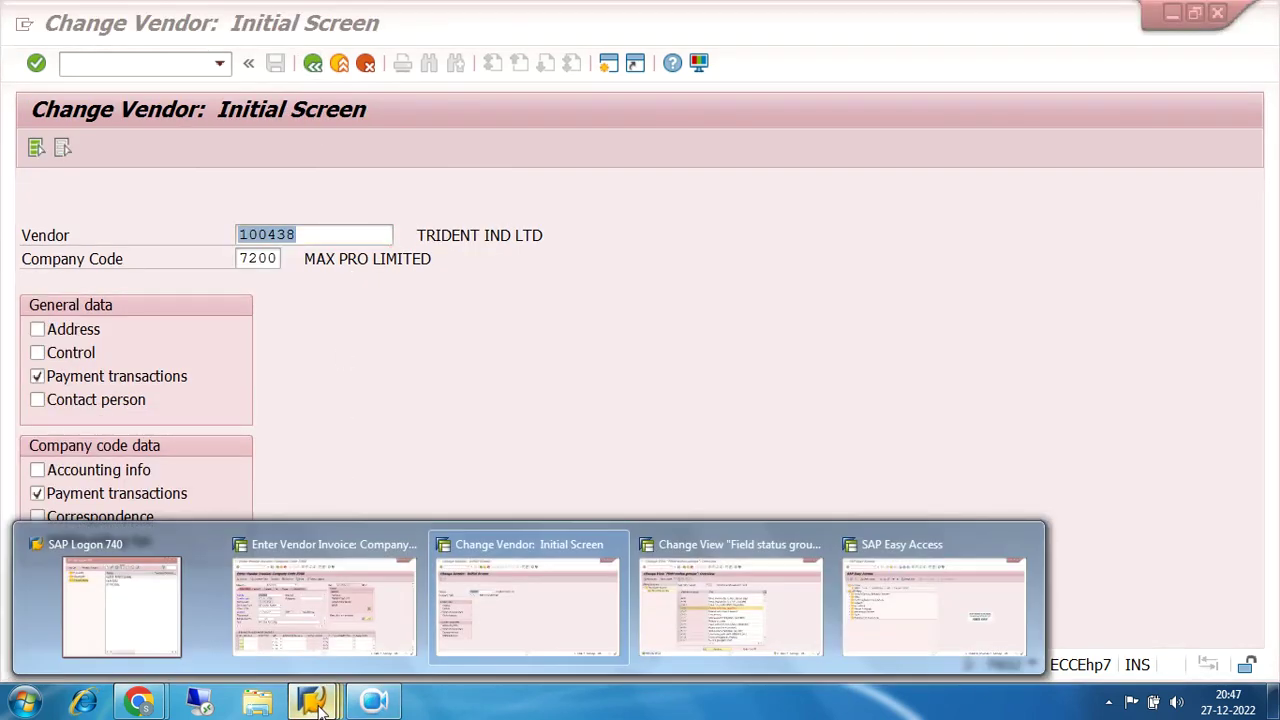
left_click(933, 605)
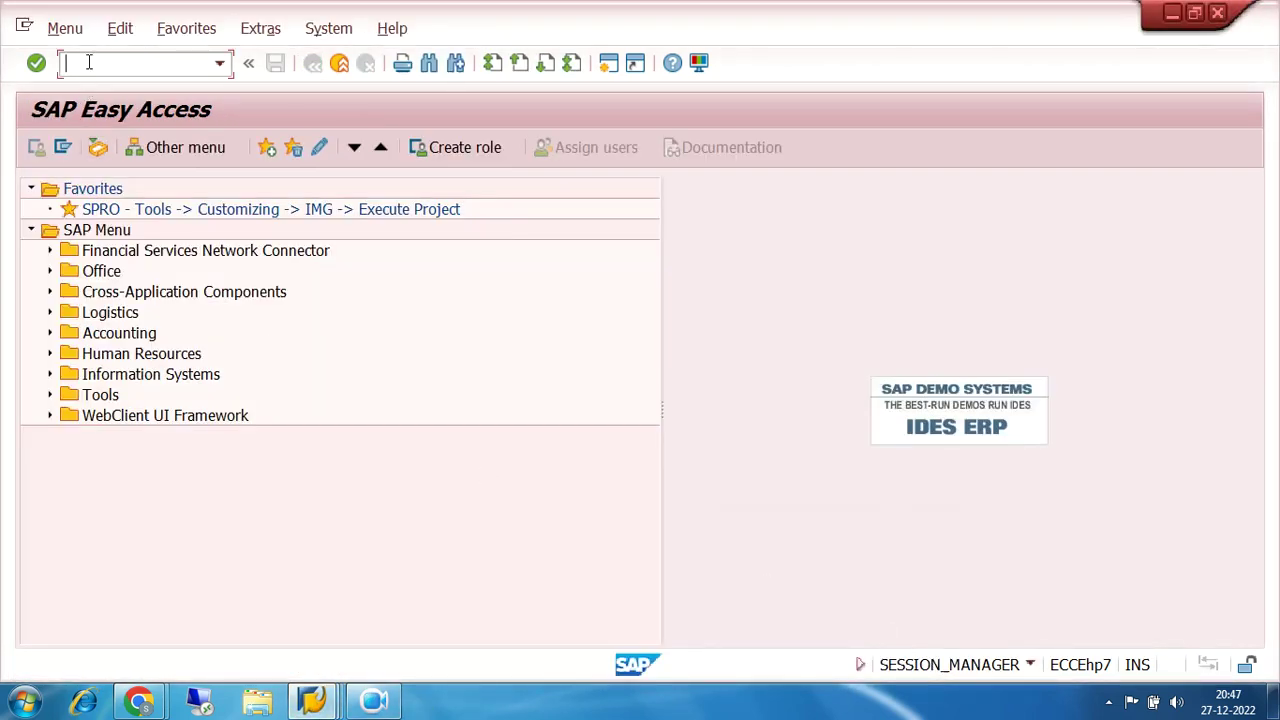
Step: Display G/L account 100210 in FS00 and check its field status group G001
type("fs00")
key("Return")
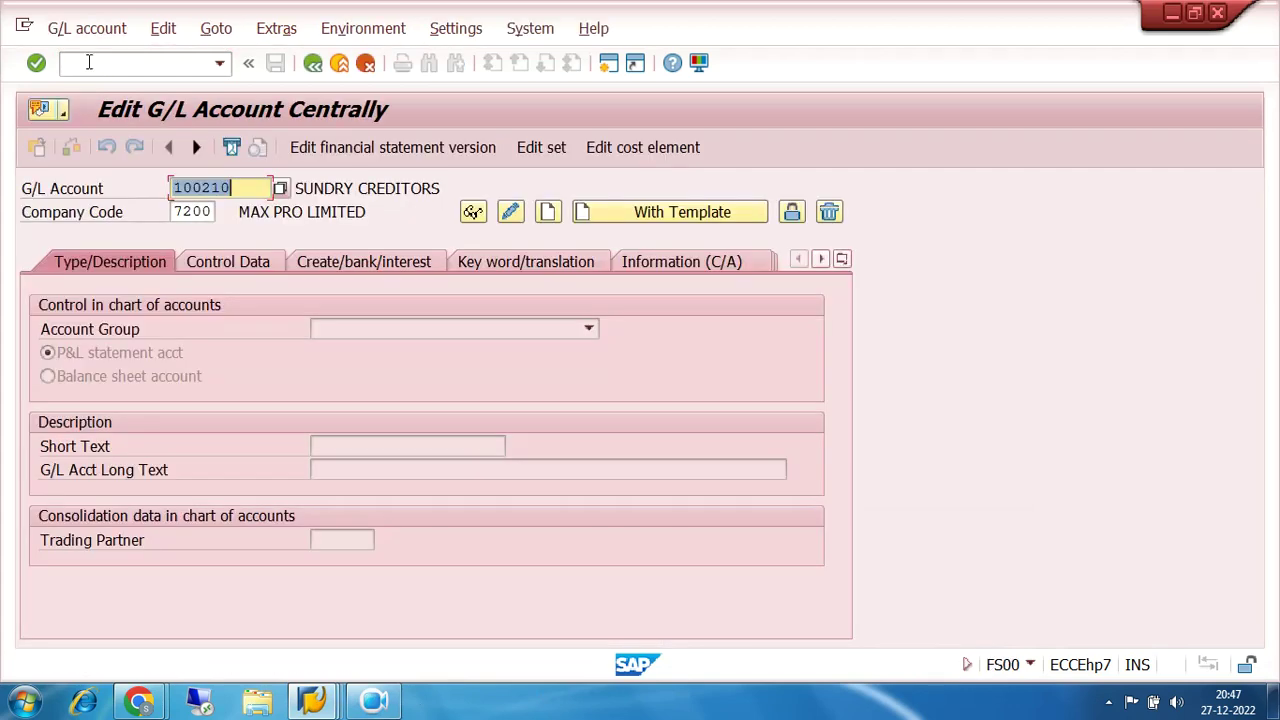
left_click(419, 259)
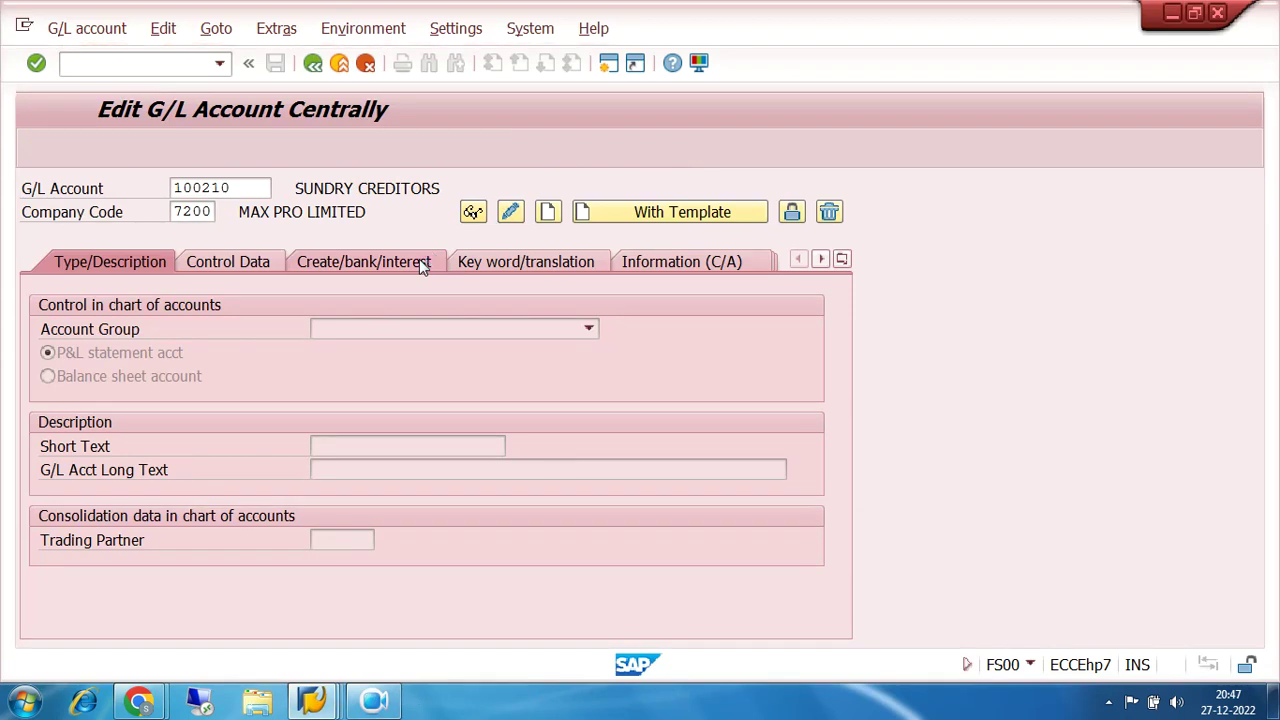
left_click(357, 329)
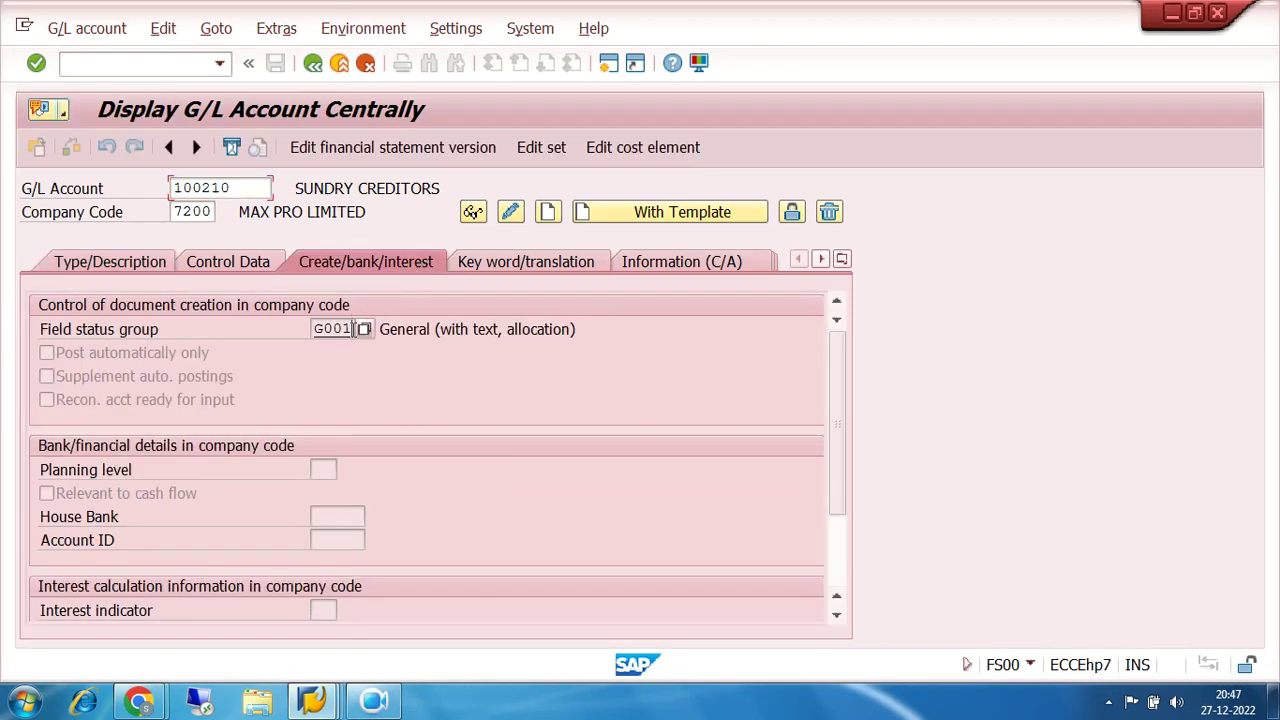
left_click_drag(357, 329, 305, 337)
Step: Return to the vendor invoice window, ready for a new transaction code
left_click(314, 703)
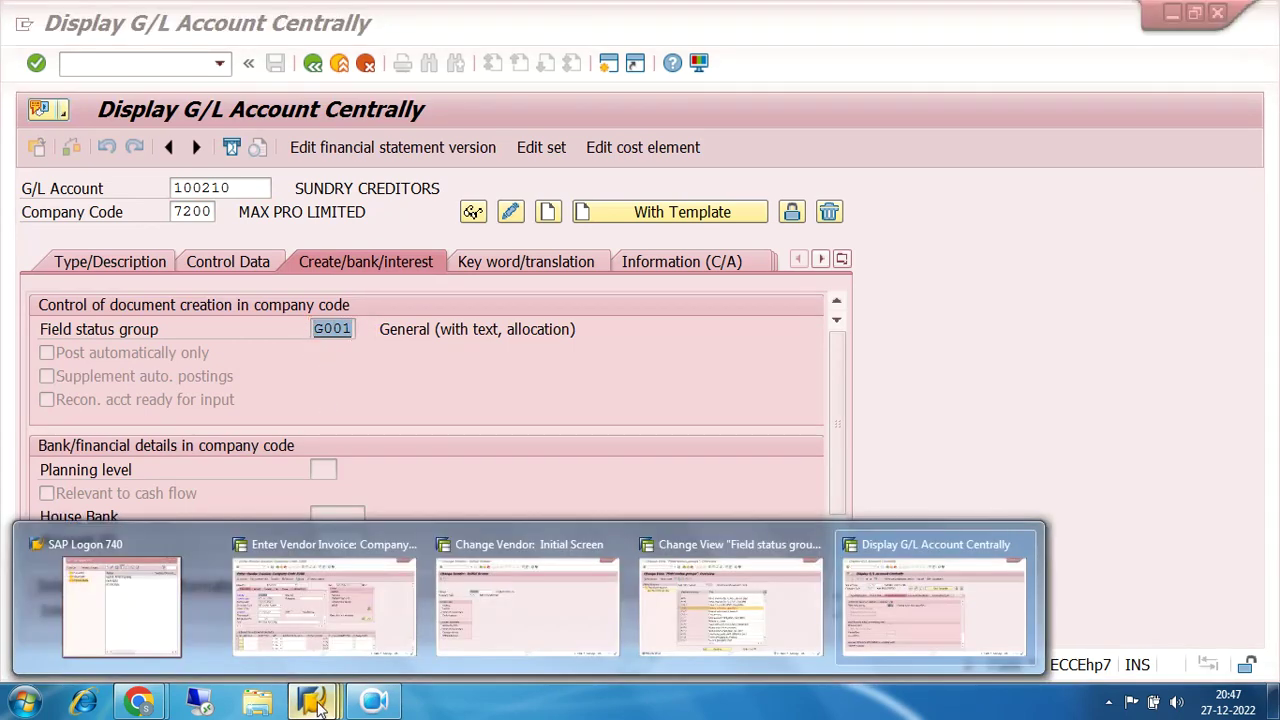
left_click(329, 618)
left_click(165, 65)
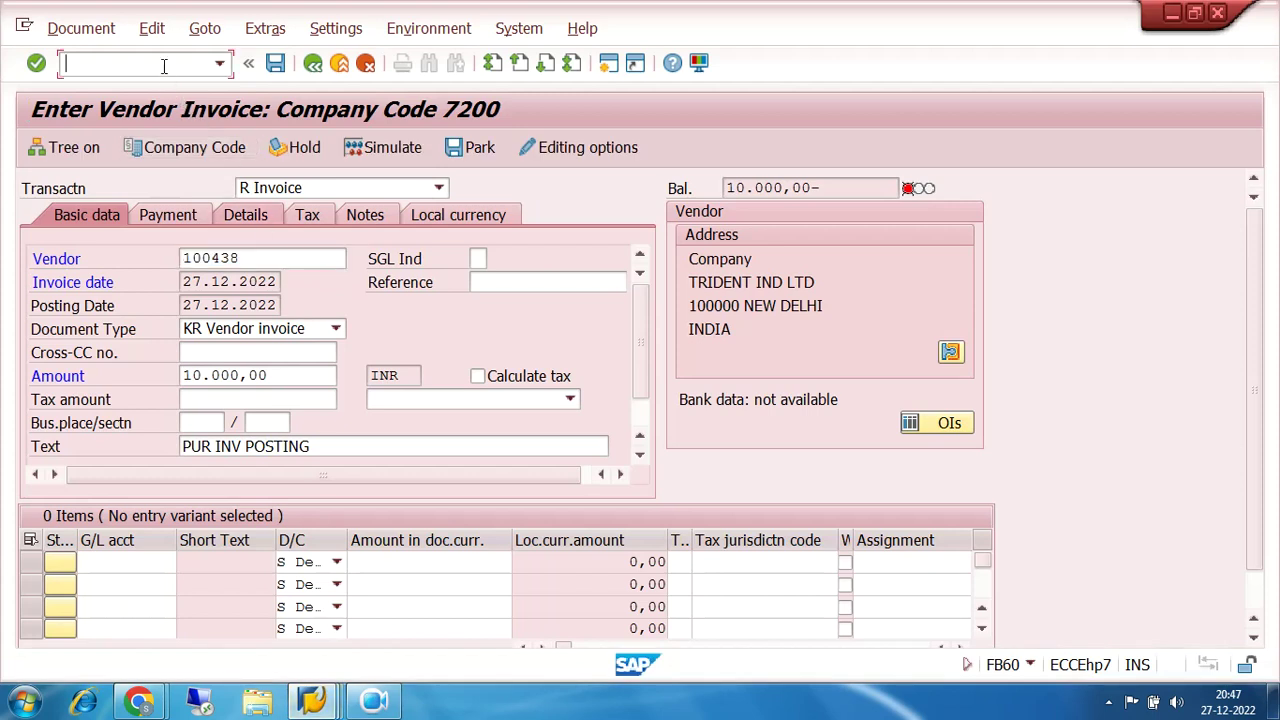
Step: Restart FB60 with vendor 100438 and invoice date 27.12.2022
type("/nfb60")
key("Return")
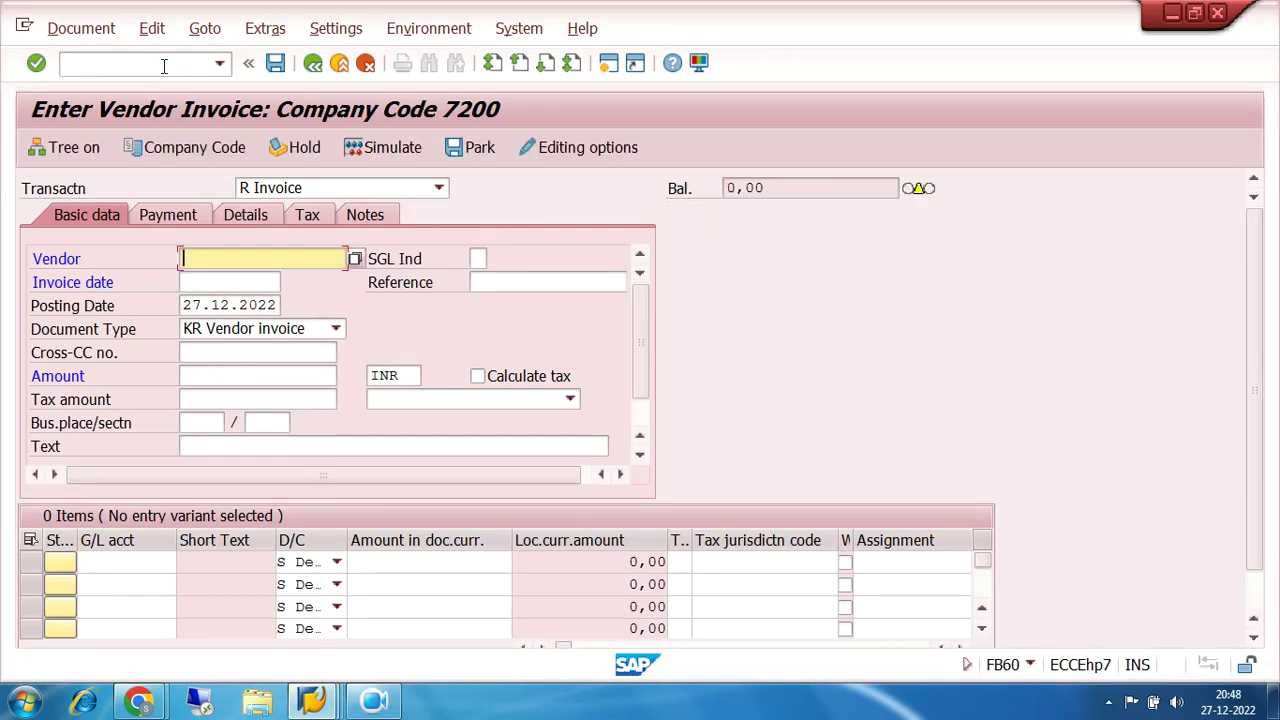
left_click(228, 258)
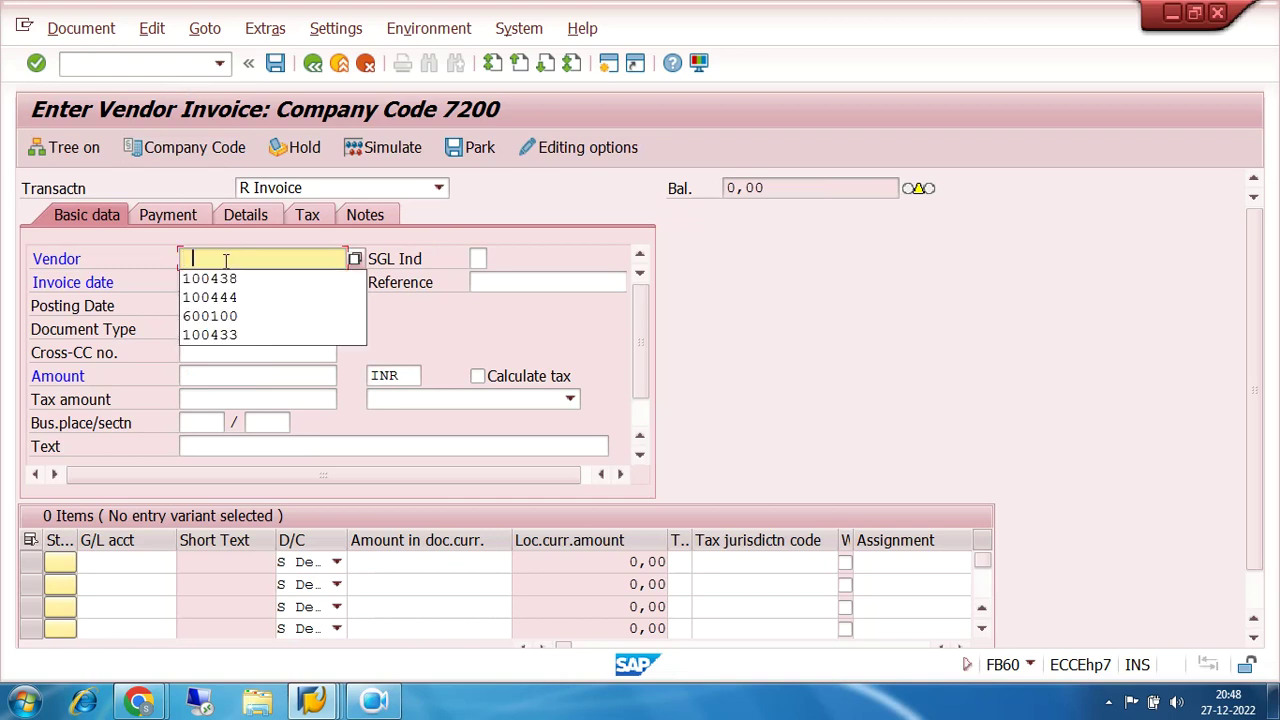
left_click(233, 280)
left_click(236, 282)
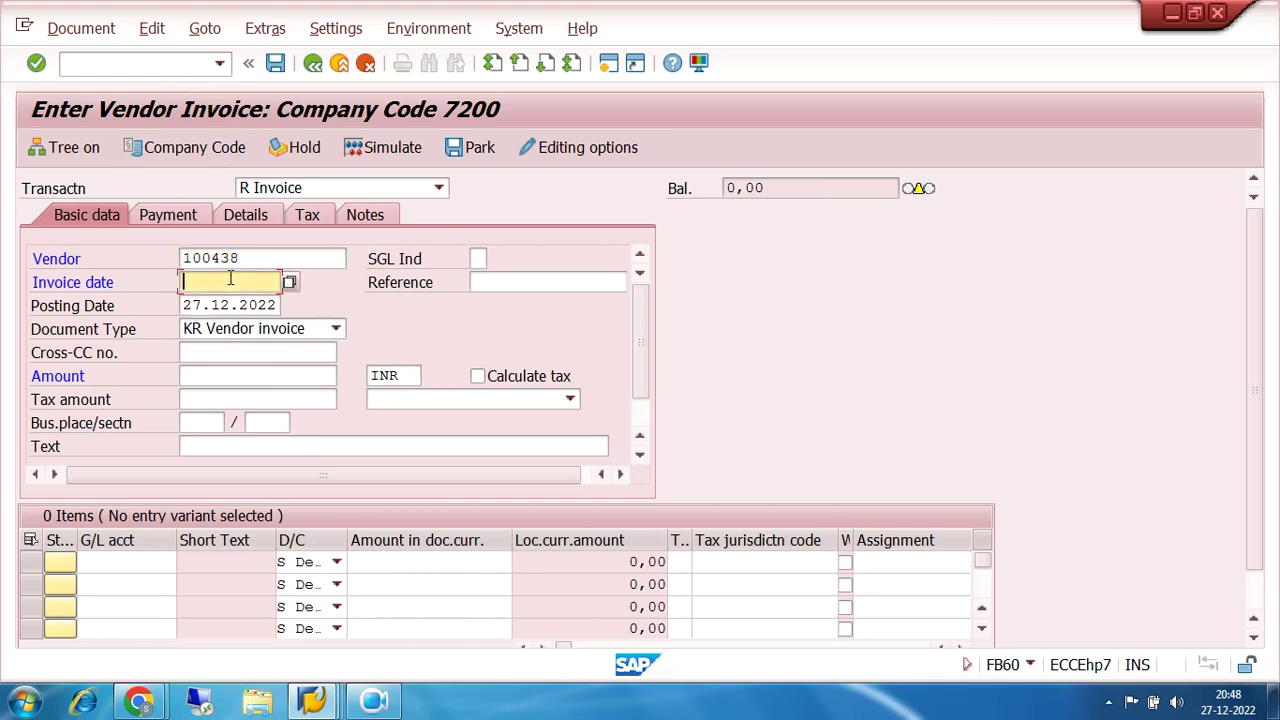
left_click(236, 303)
Step: Enter amount 10000 and text PUR INV POSTING, then show payment data past the down payment notice
left_click(237, 376)
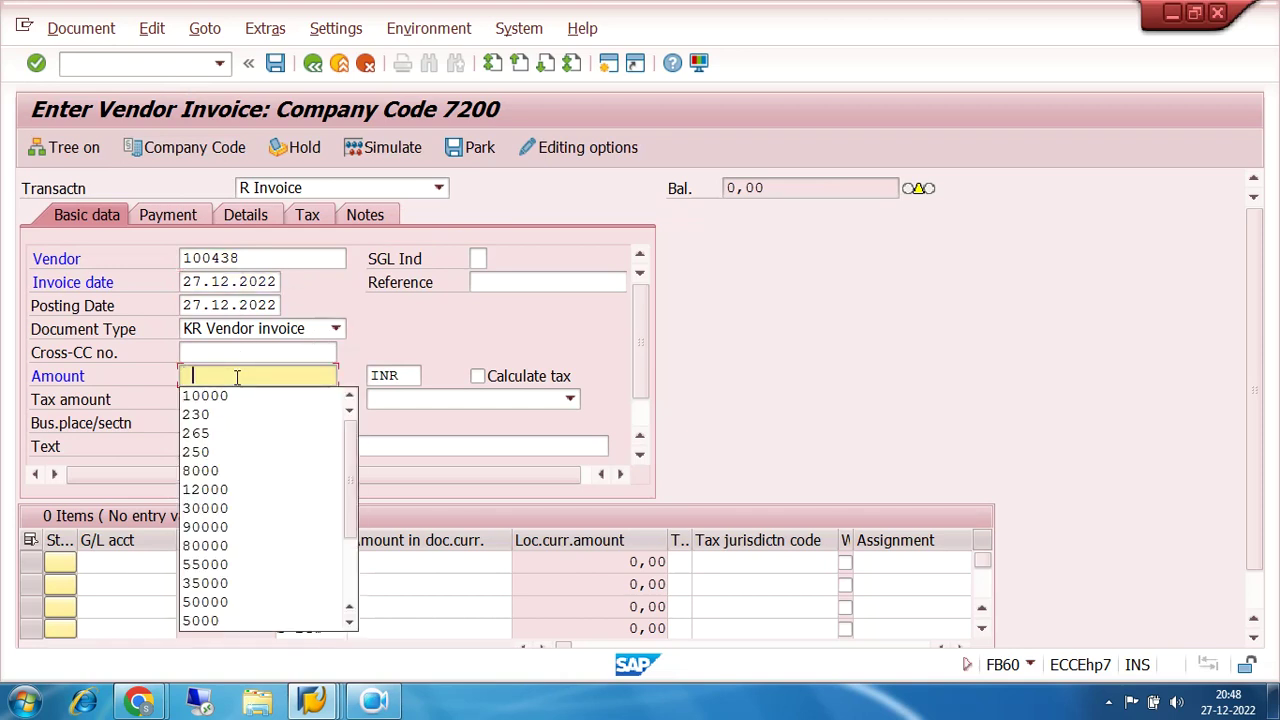
left_click(239, 395)
left_click(242, 446)
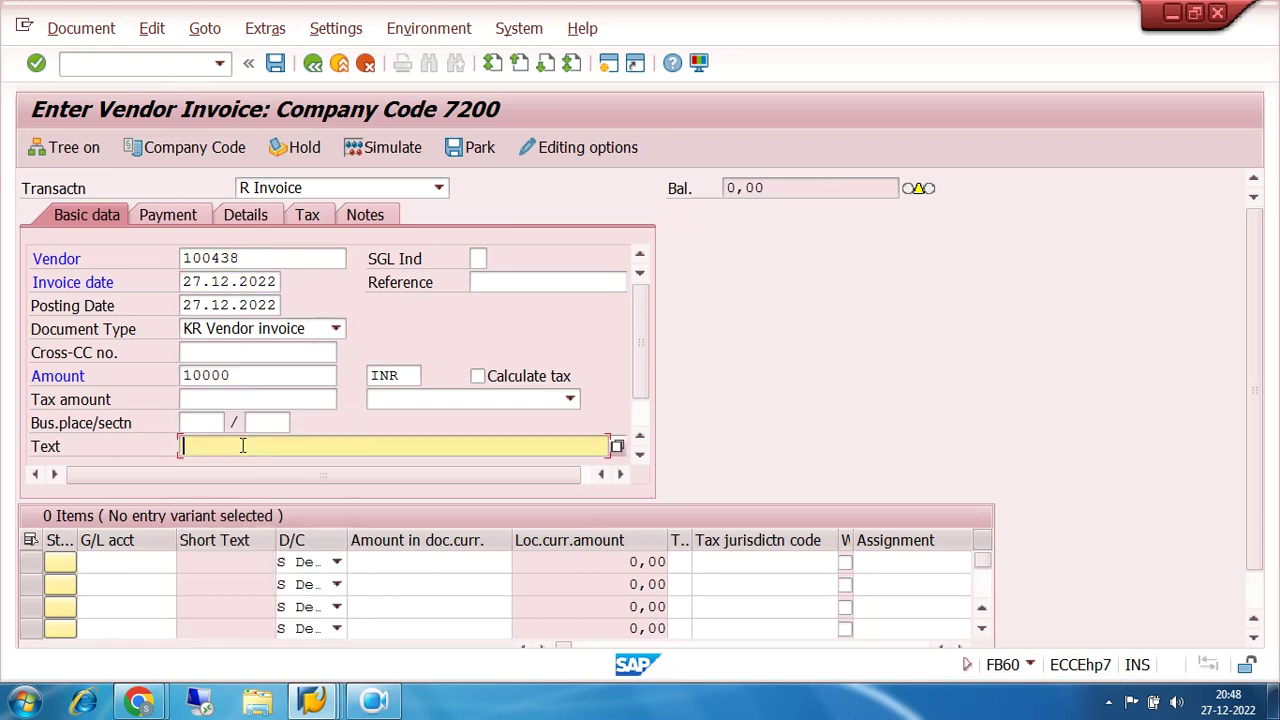
left_click(242, 463)
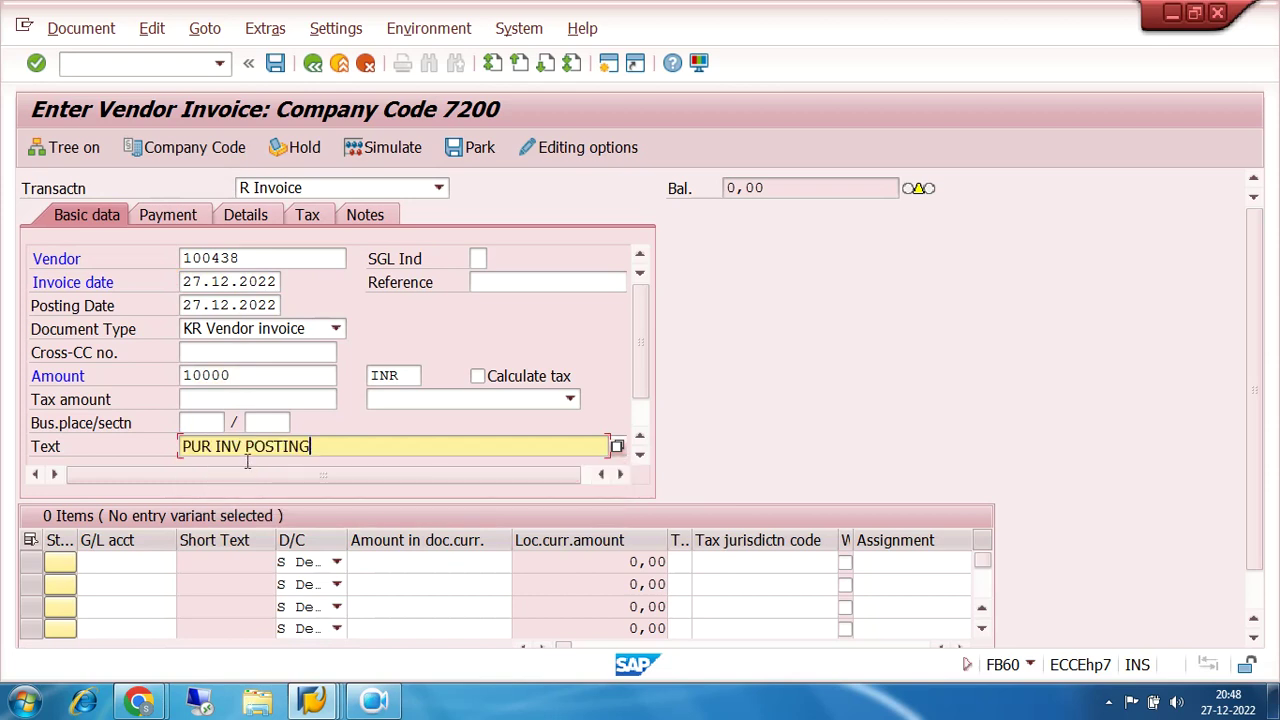
left_click(165, 215)
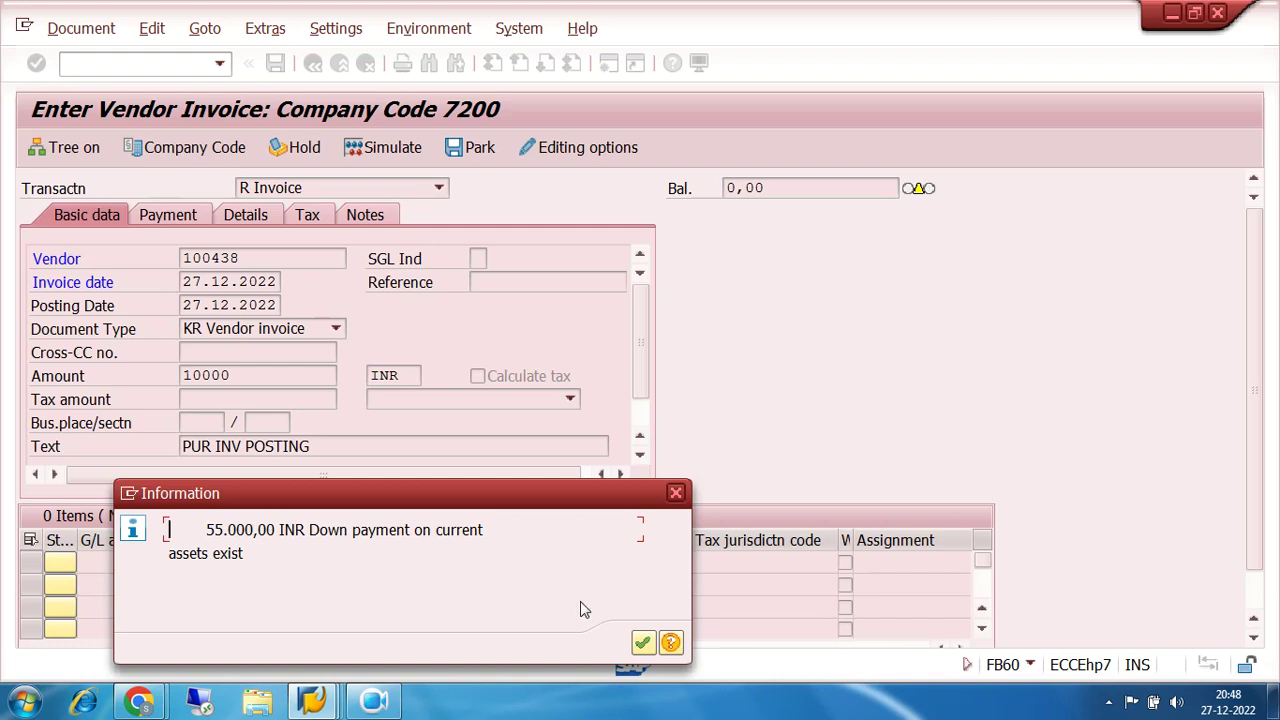
left_click(642, 641)
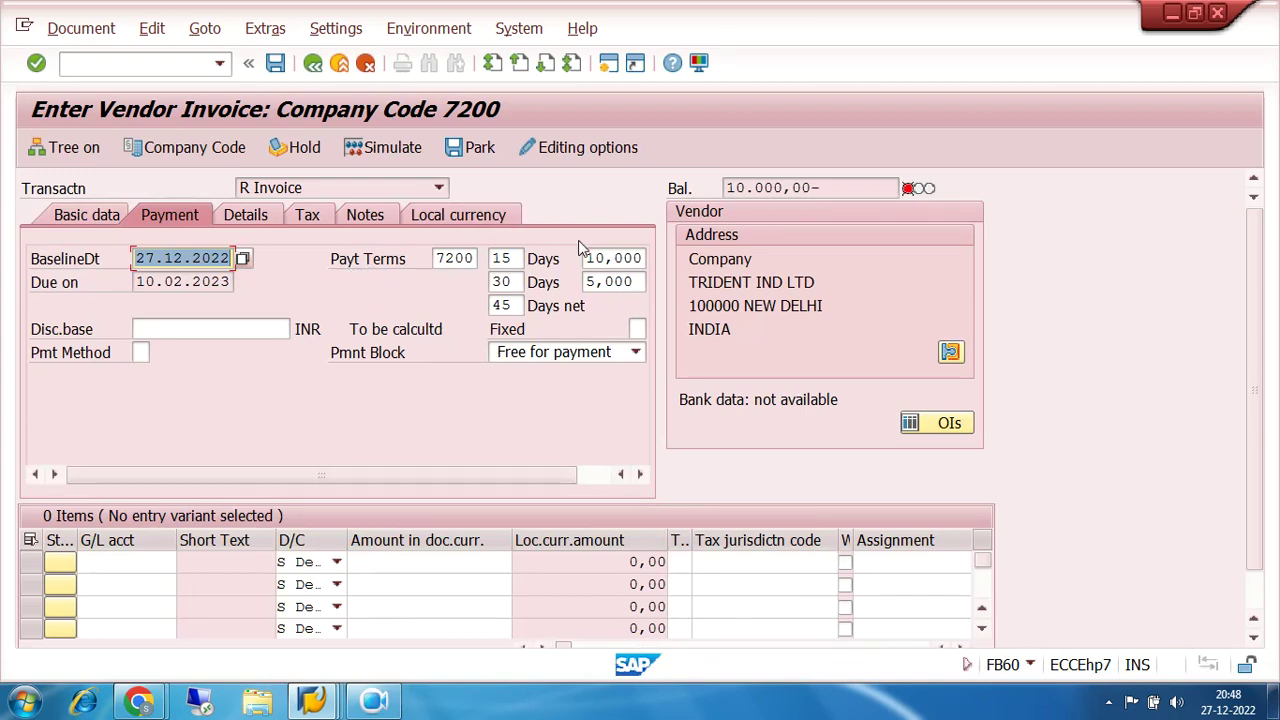
left_click(440, 257)
left_click(311, 703)
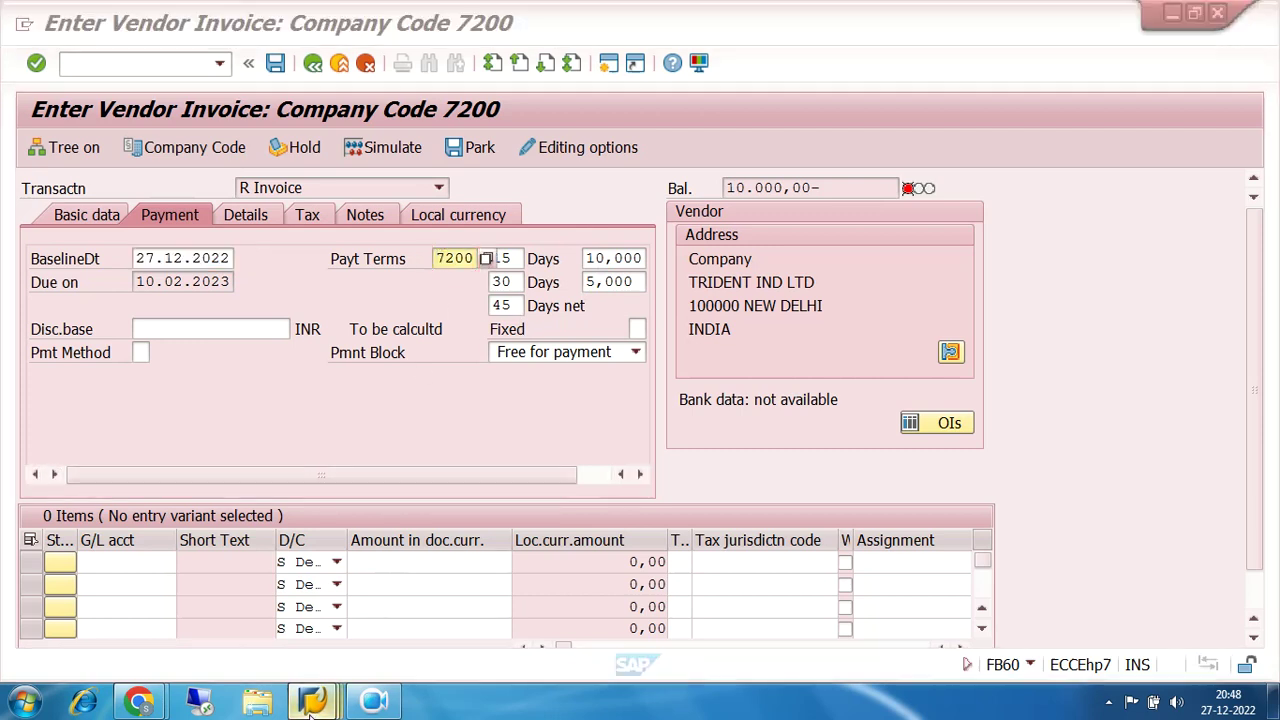
left_click(511, 586)
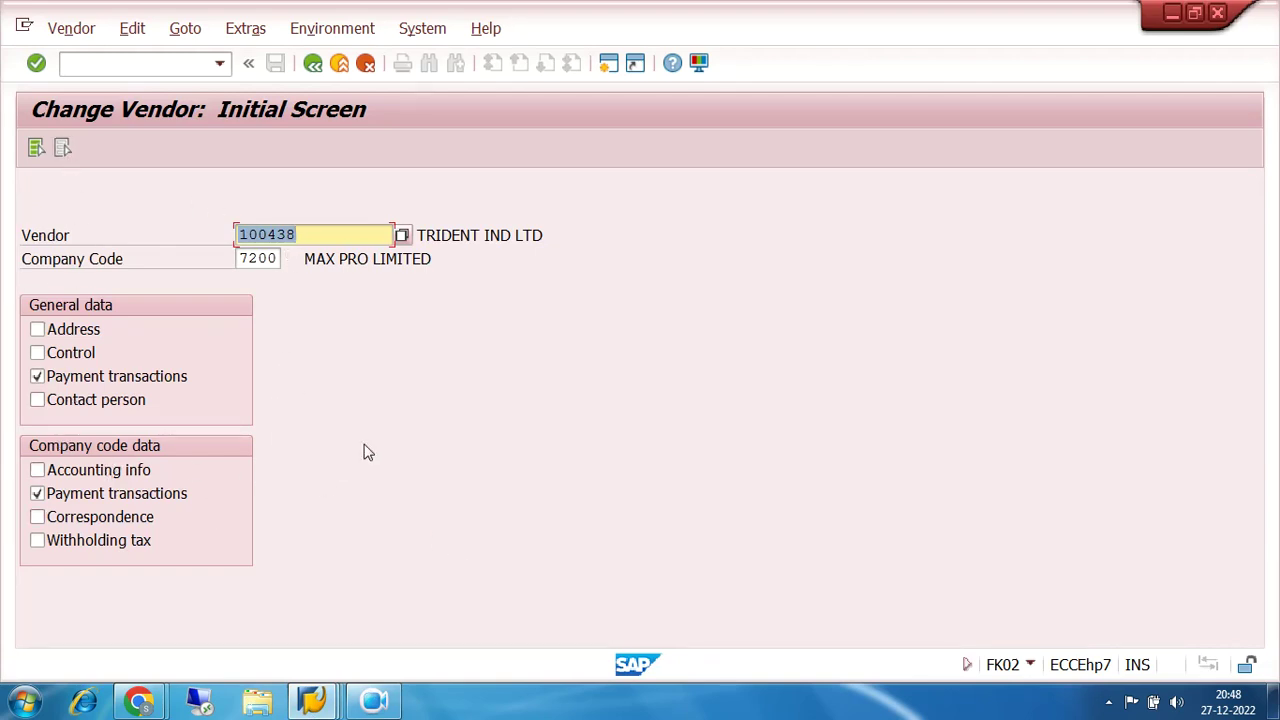
key("Return")
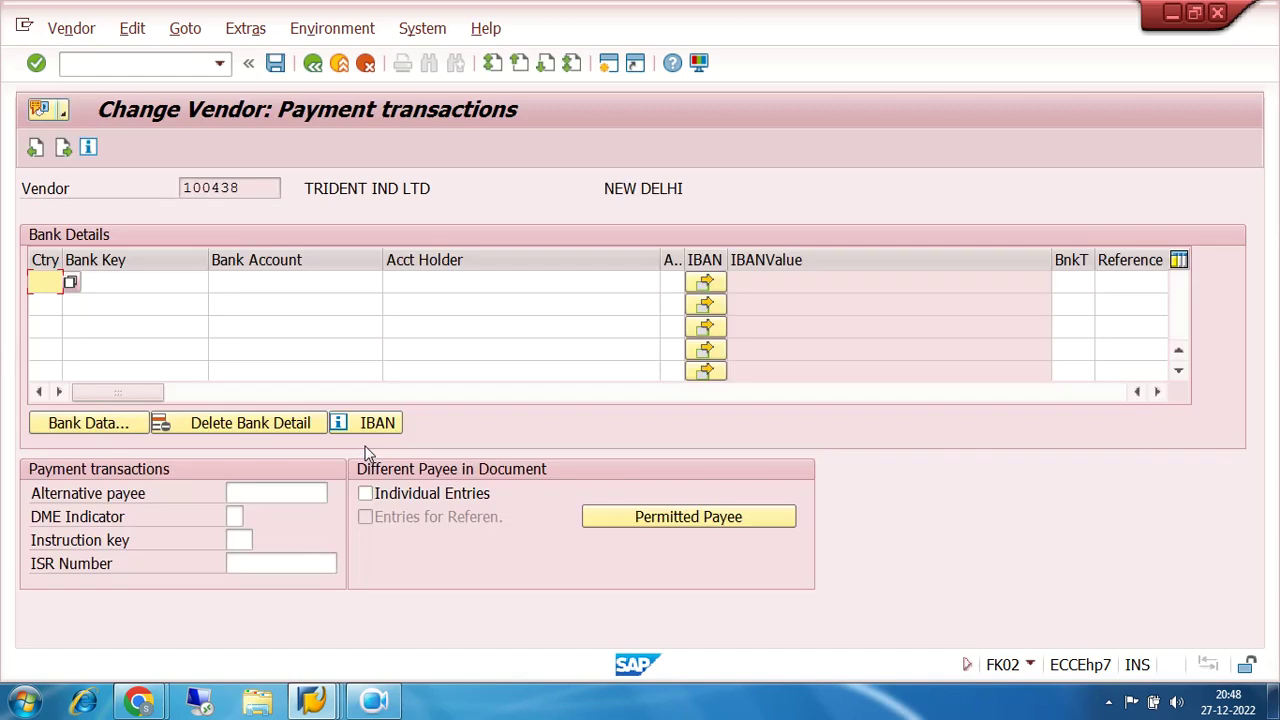
left_click(63, 147)
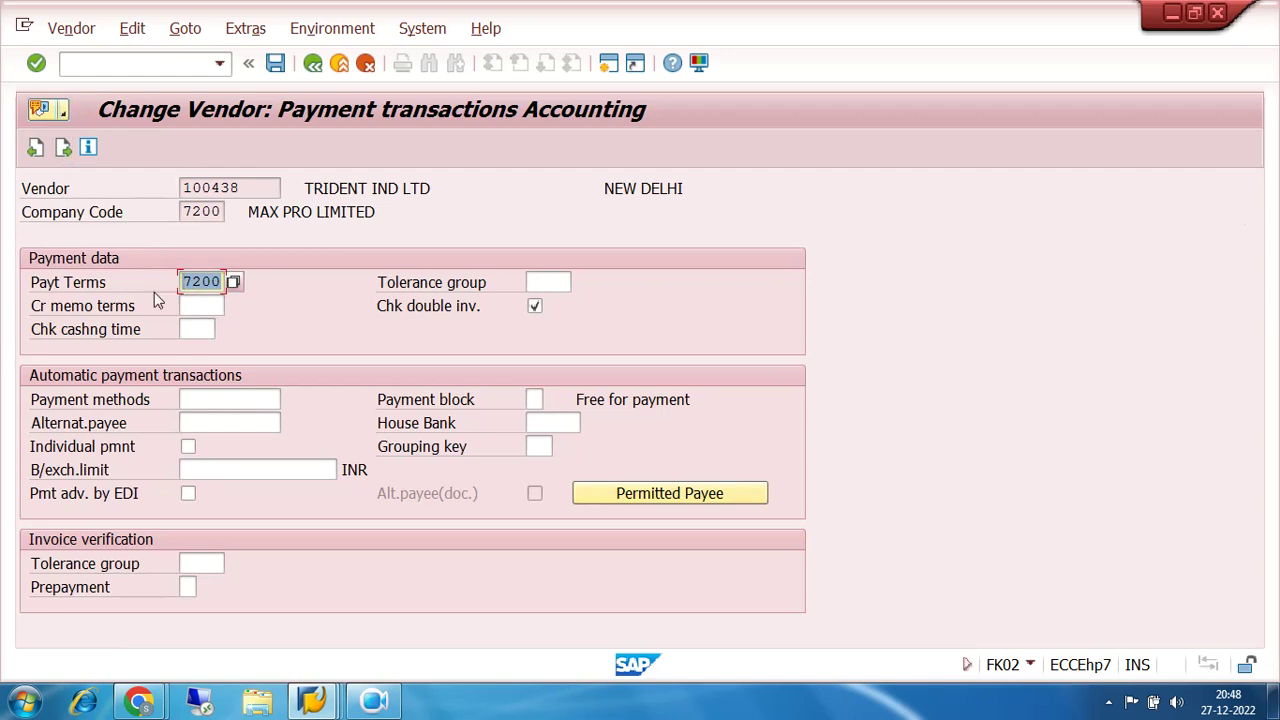
mouse_move(311, 703)
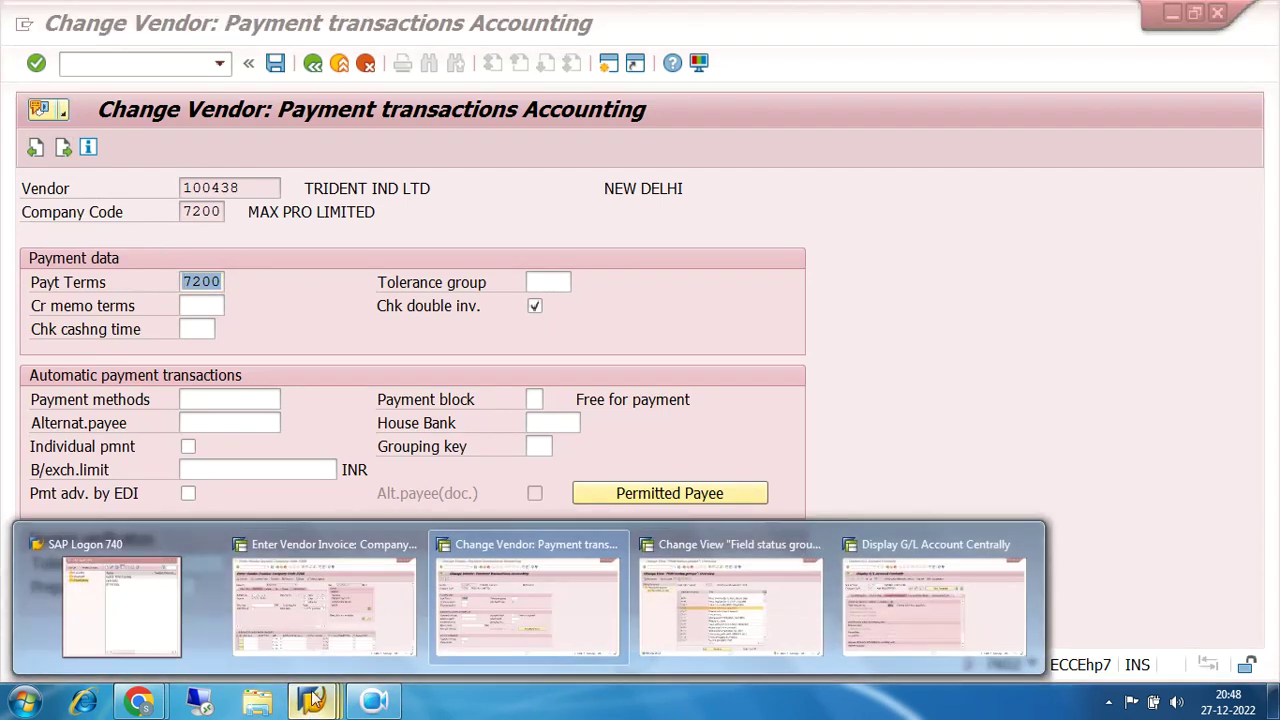
left_click(329, 607)
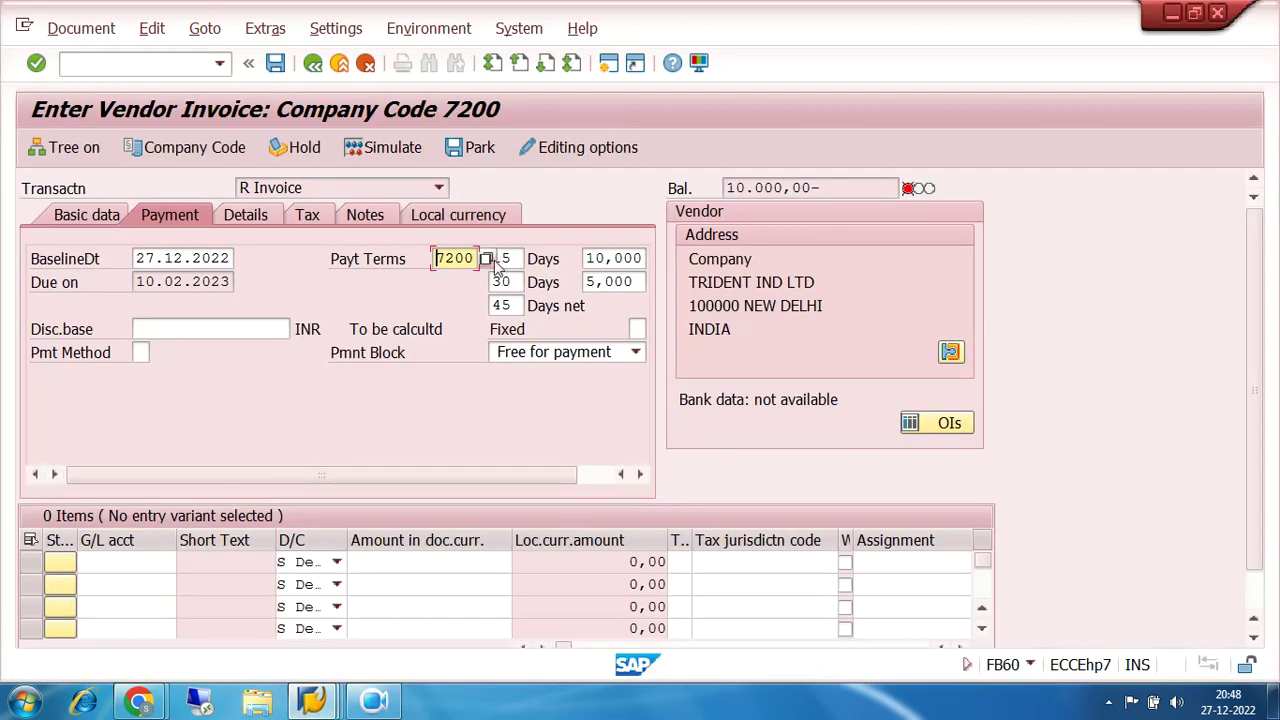
Step: Pick payment terms 0002 from the Terms of Payment search help
left_click(486, 259)
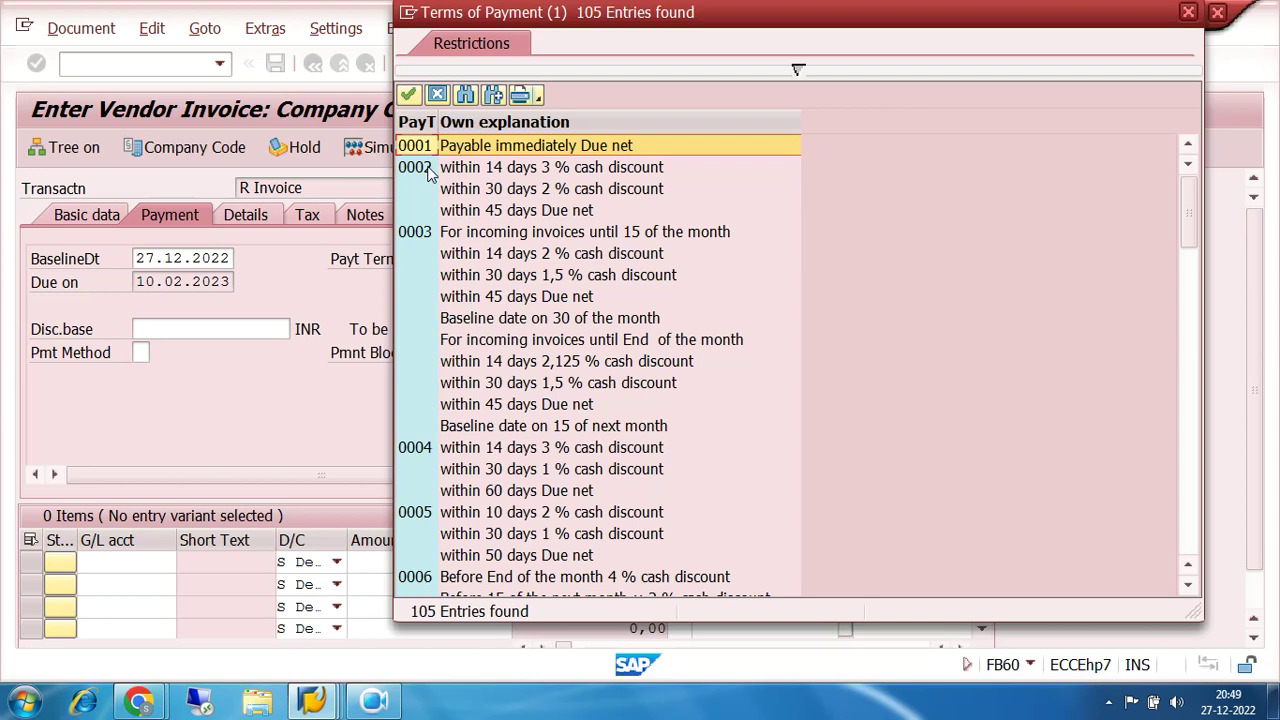
double_click(430, 168)
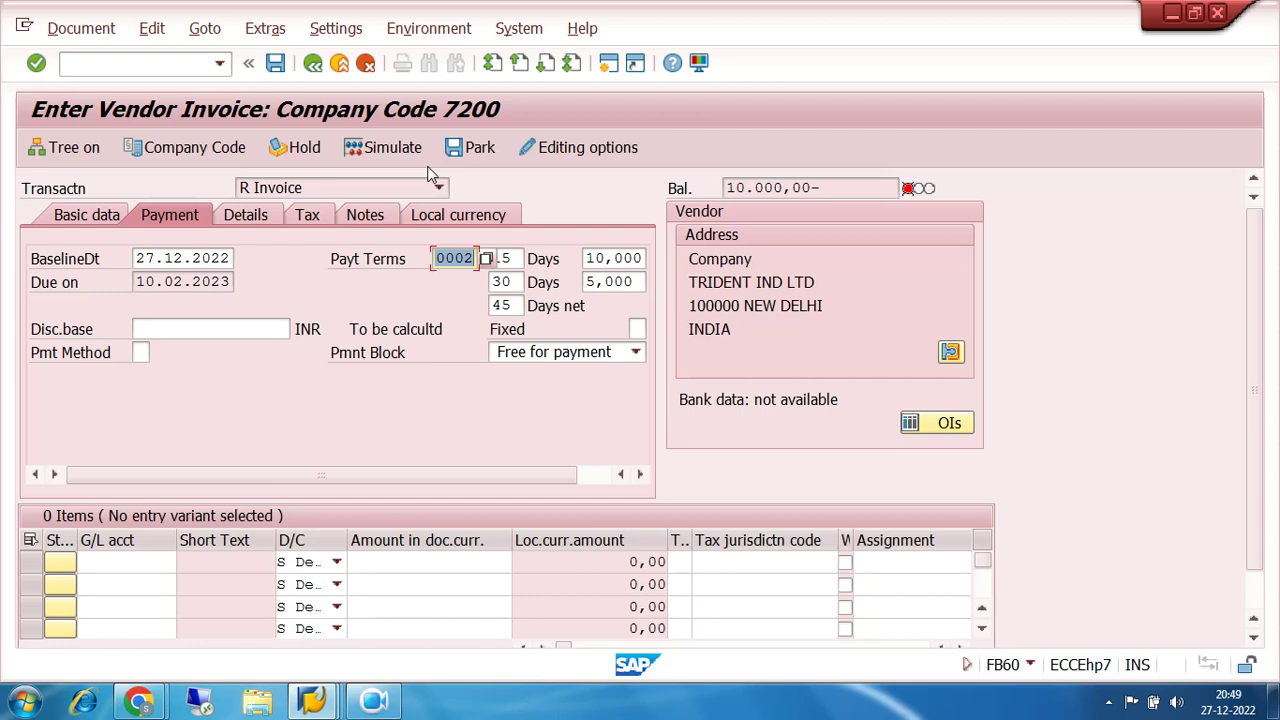
Step: Apply terms 0002: 14 days at 3,000, 30 days at 2,000, 45 days net
key("Return")
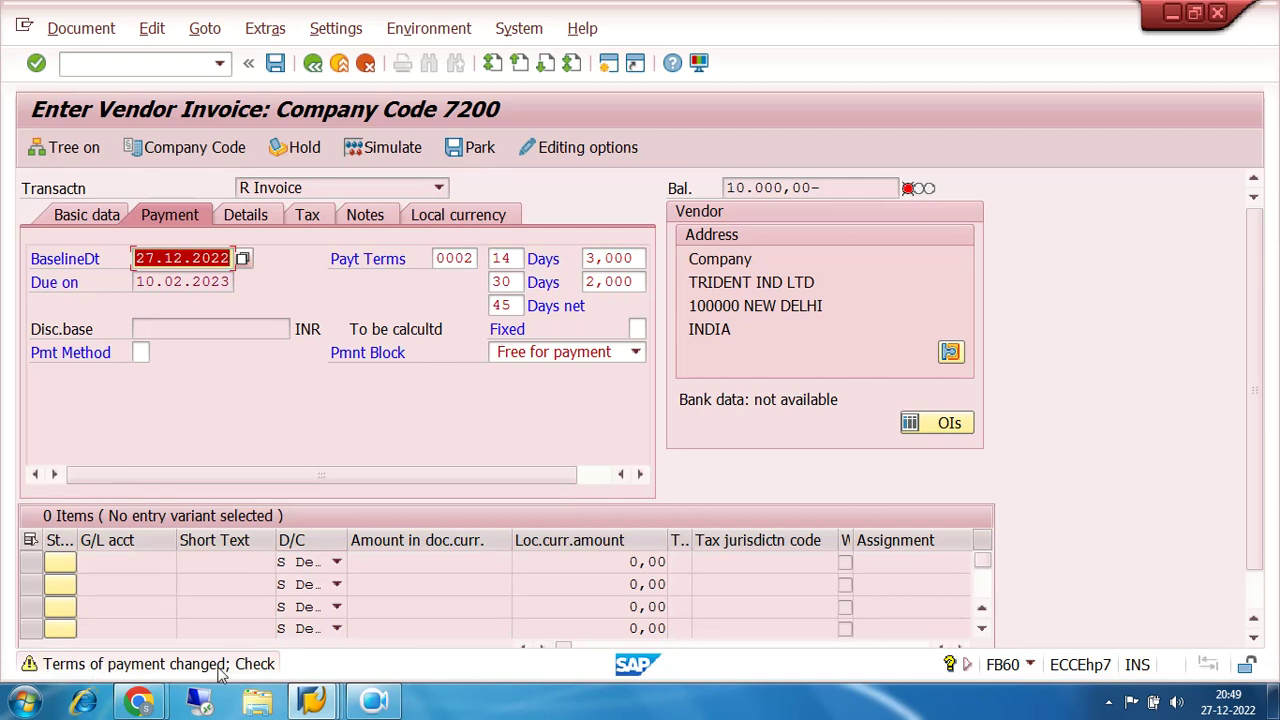
left_click(476, 258)
left_click_drag(476, 258, 434, 258)
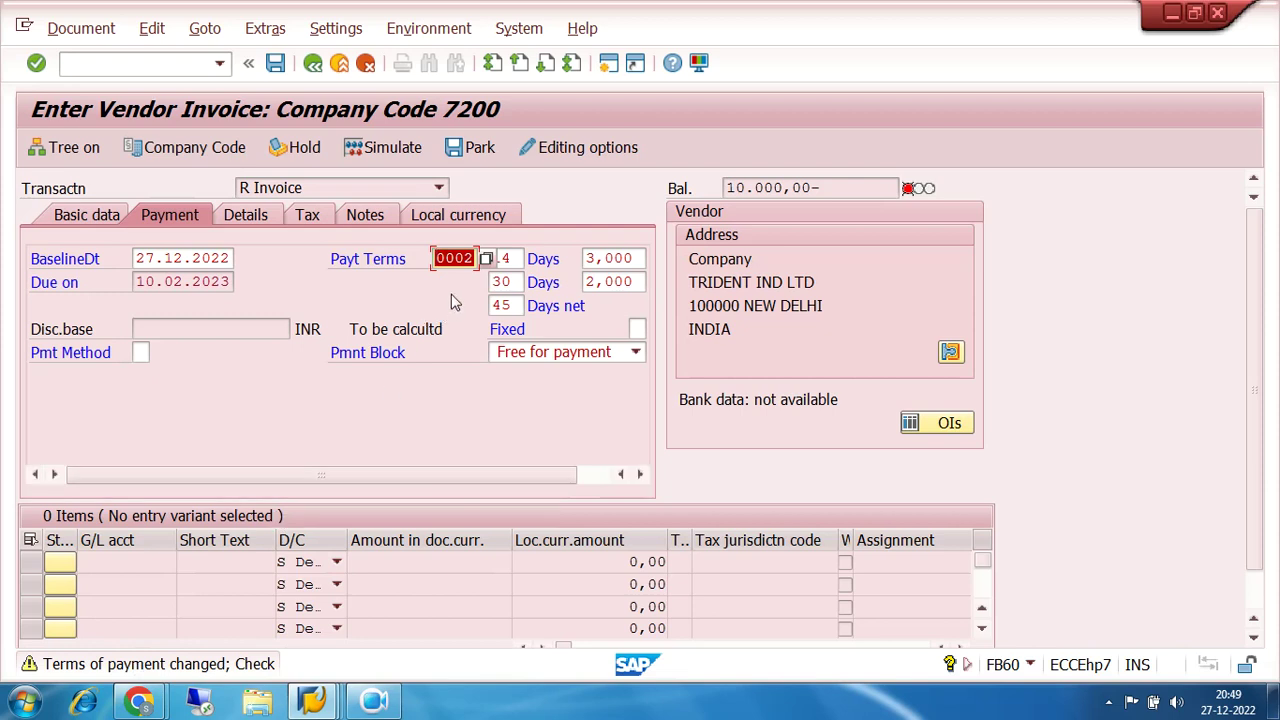
left_click(510, 258)
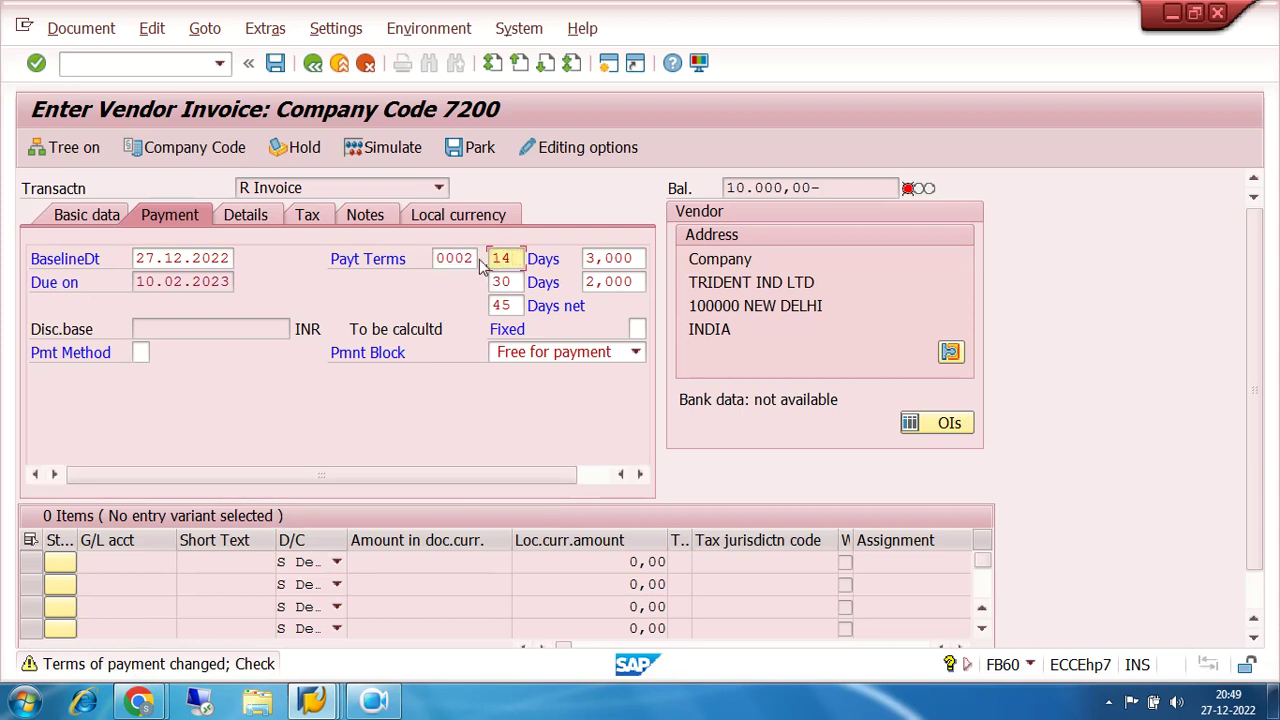
left_click_drag(477, 258, 433, 258)
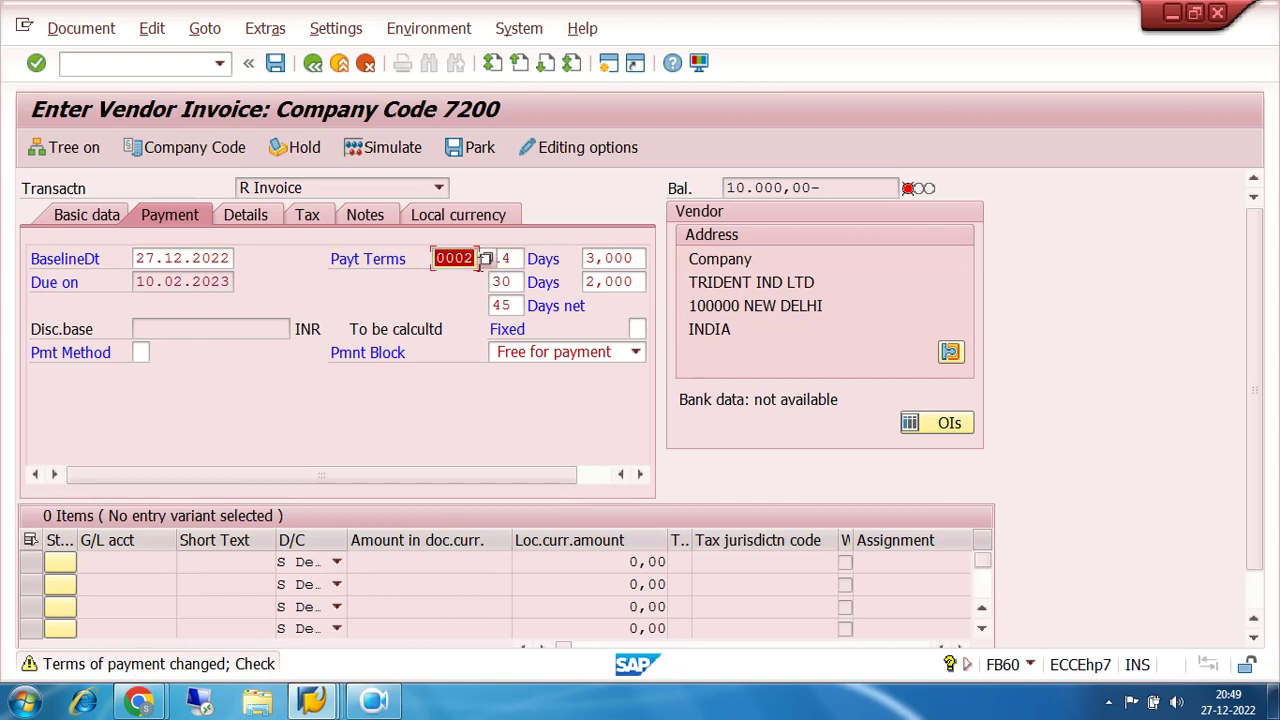
left_click(508, 258)
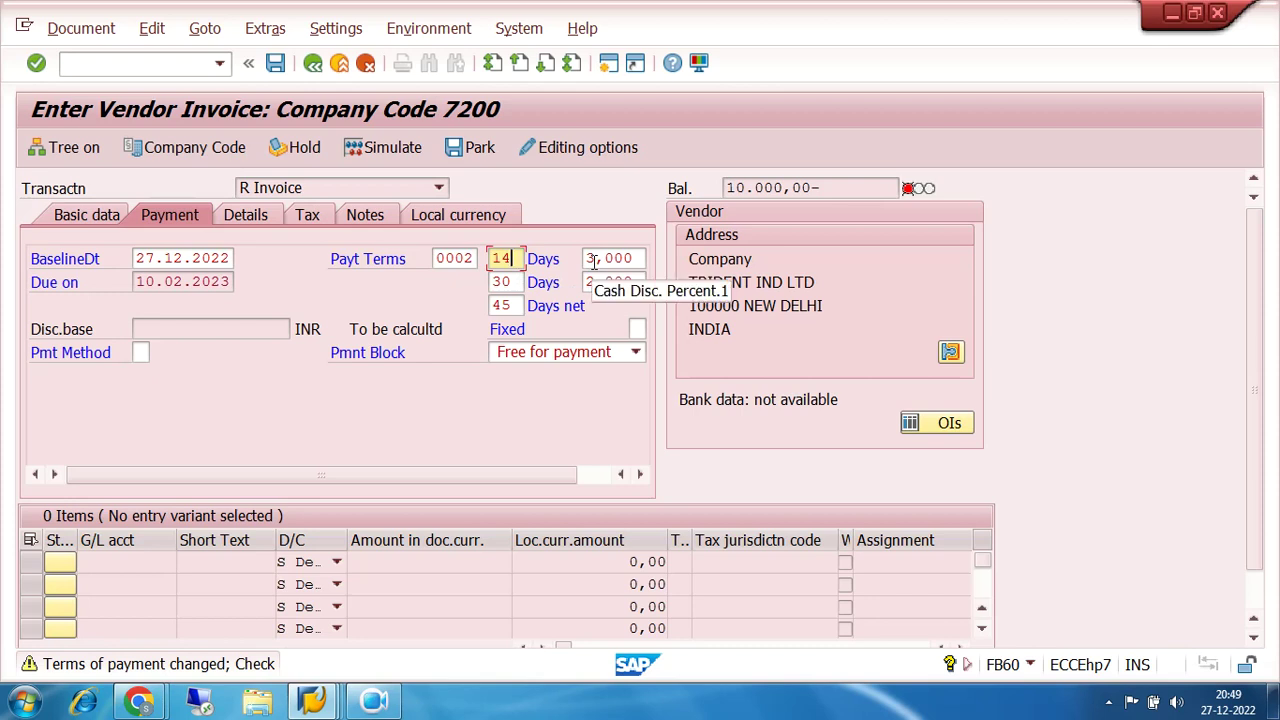
left_click(515, 281)
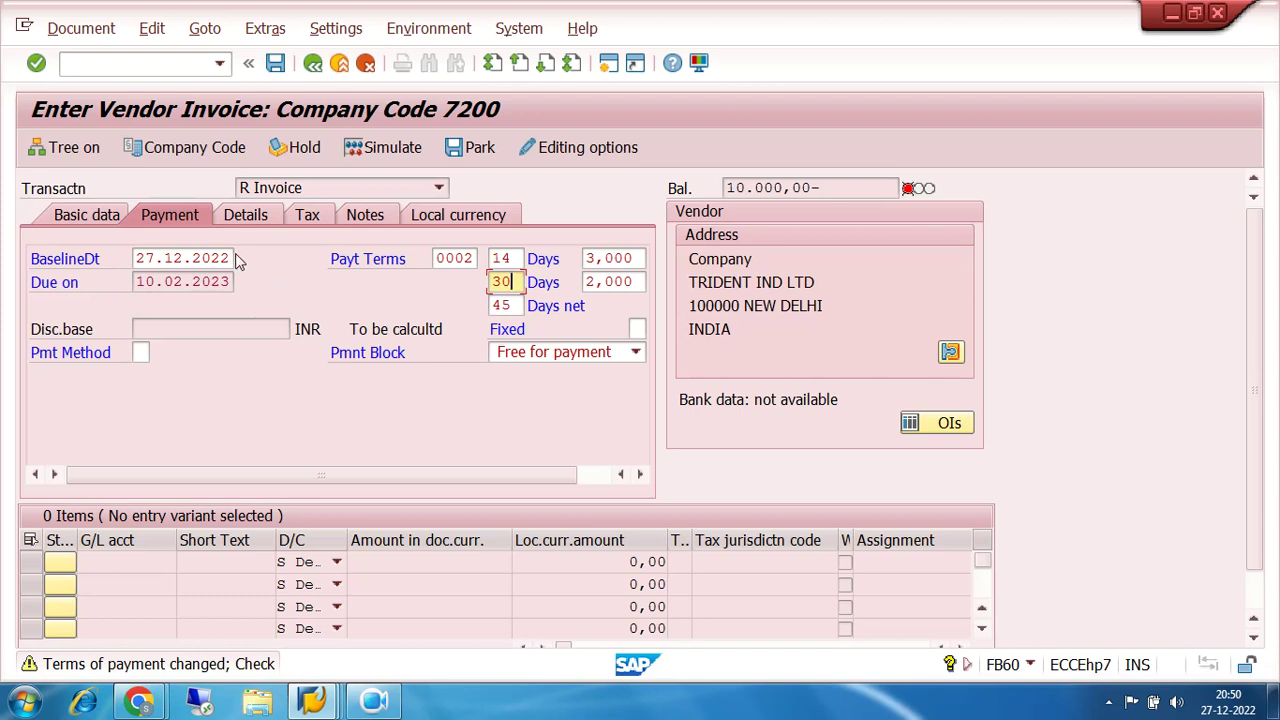
left_click_drag(234, 259, 136, 259)
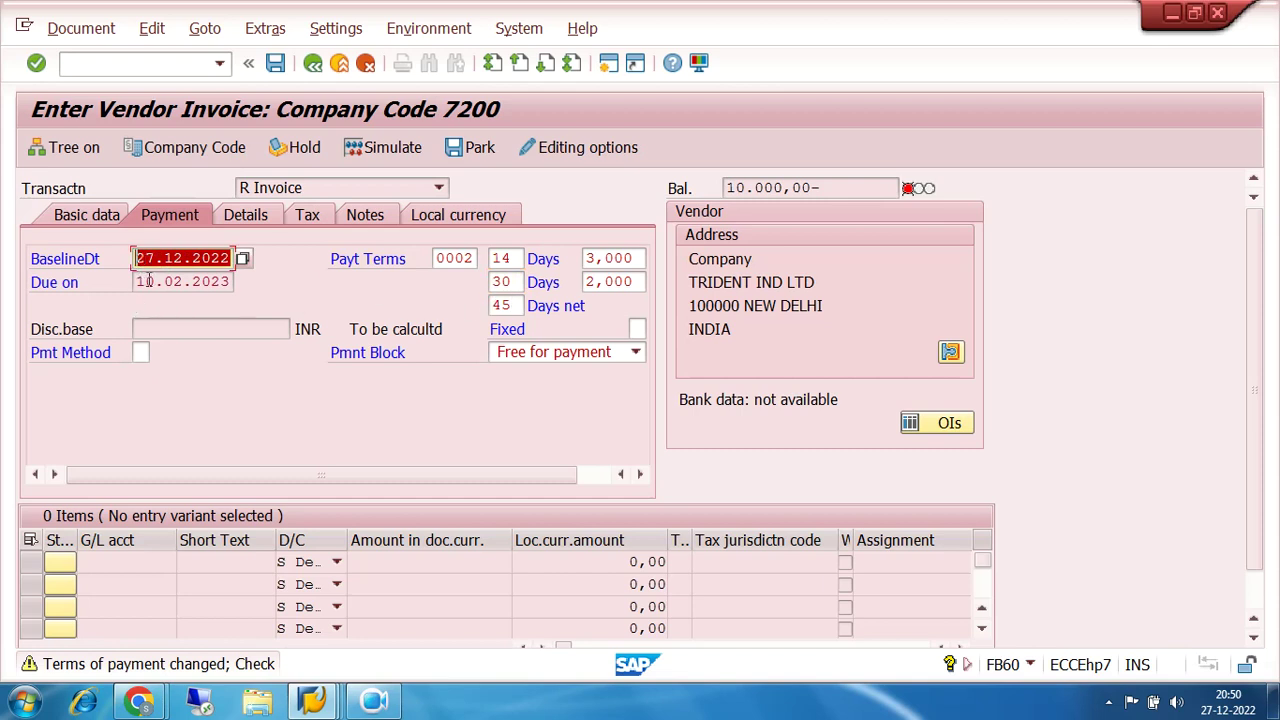
left_click_drag(137, 281, 238, 282)
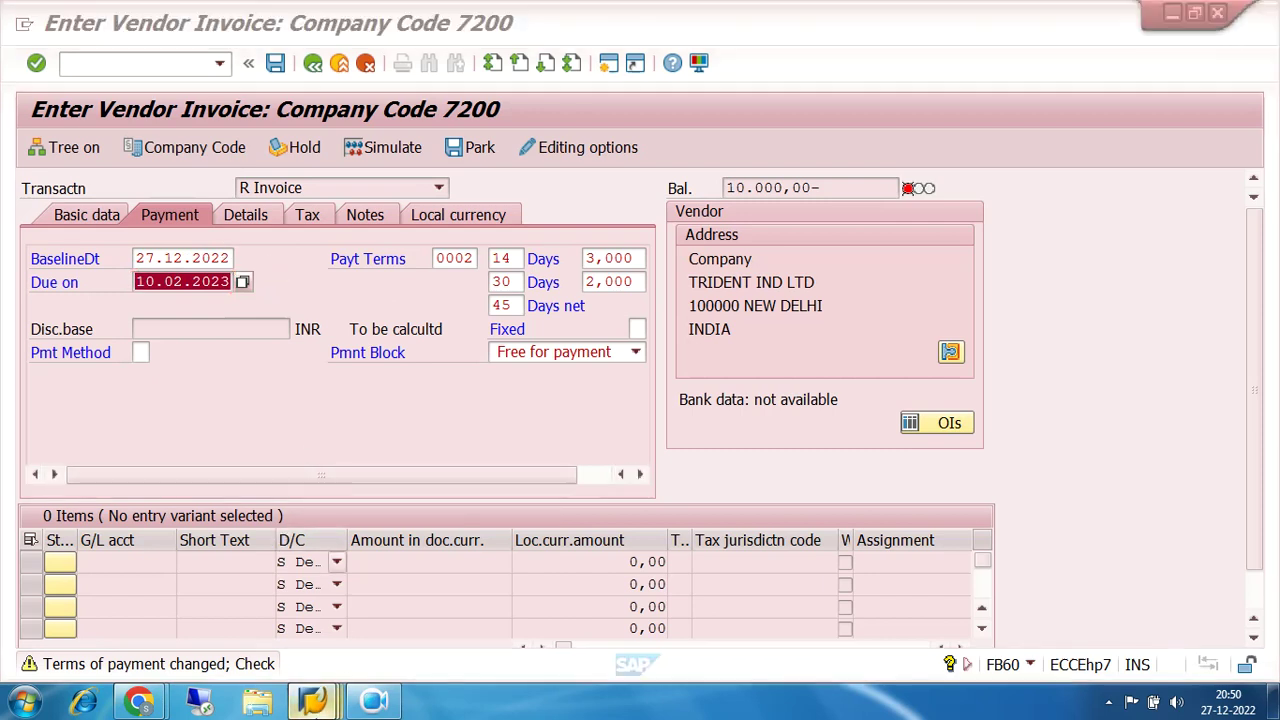
mouse_move(312, 700)
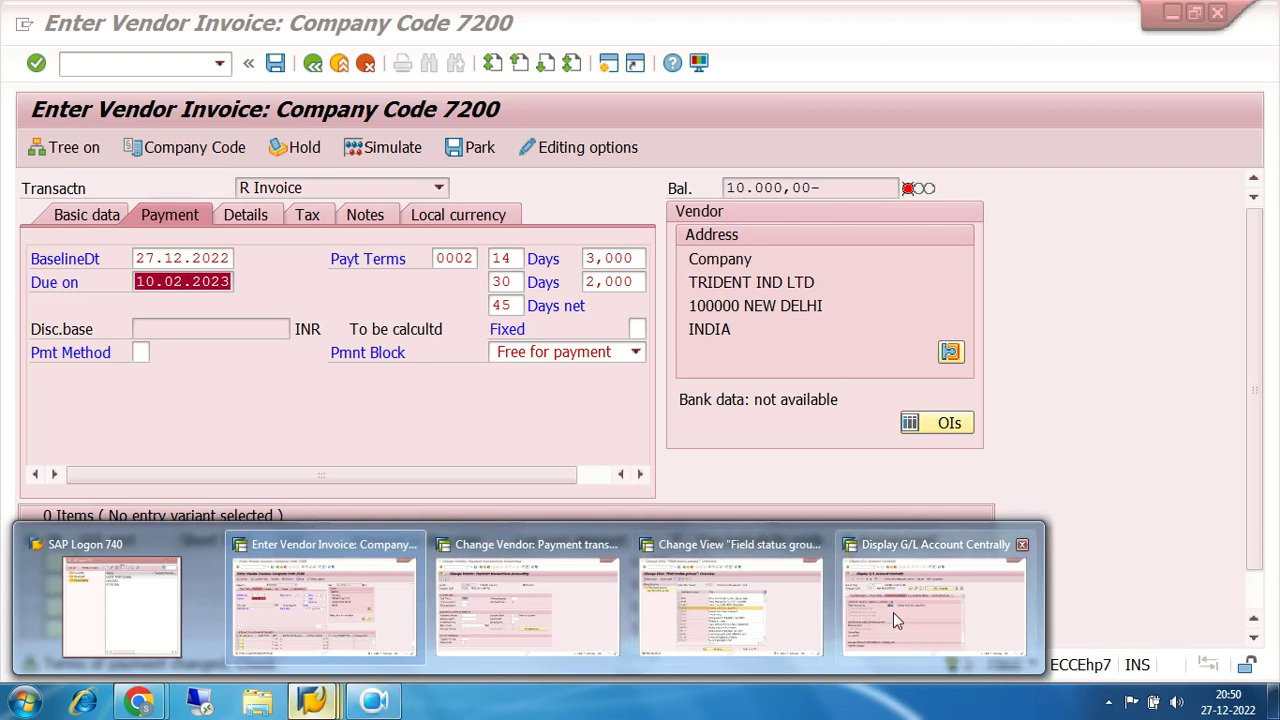
left_click(475, 252)
left_click(470, 258)
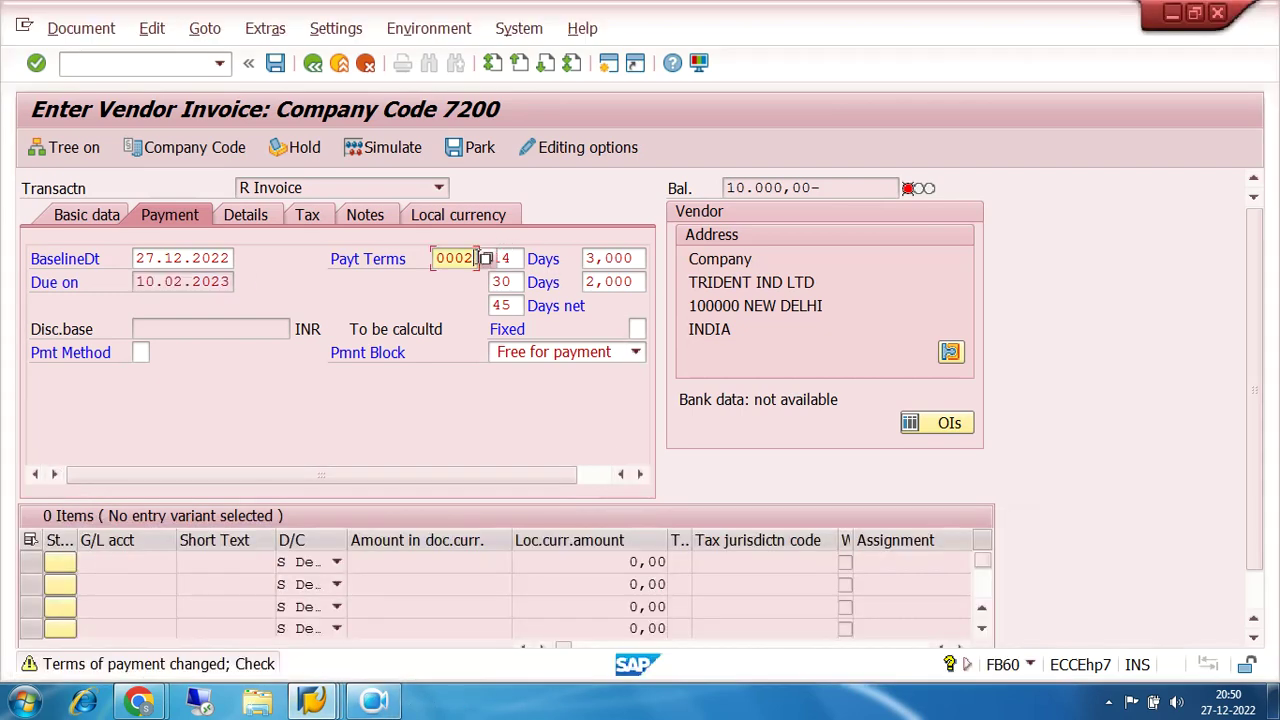
left_click(483, 258)
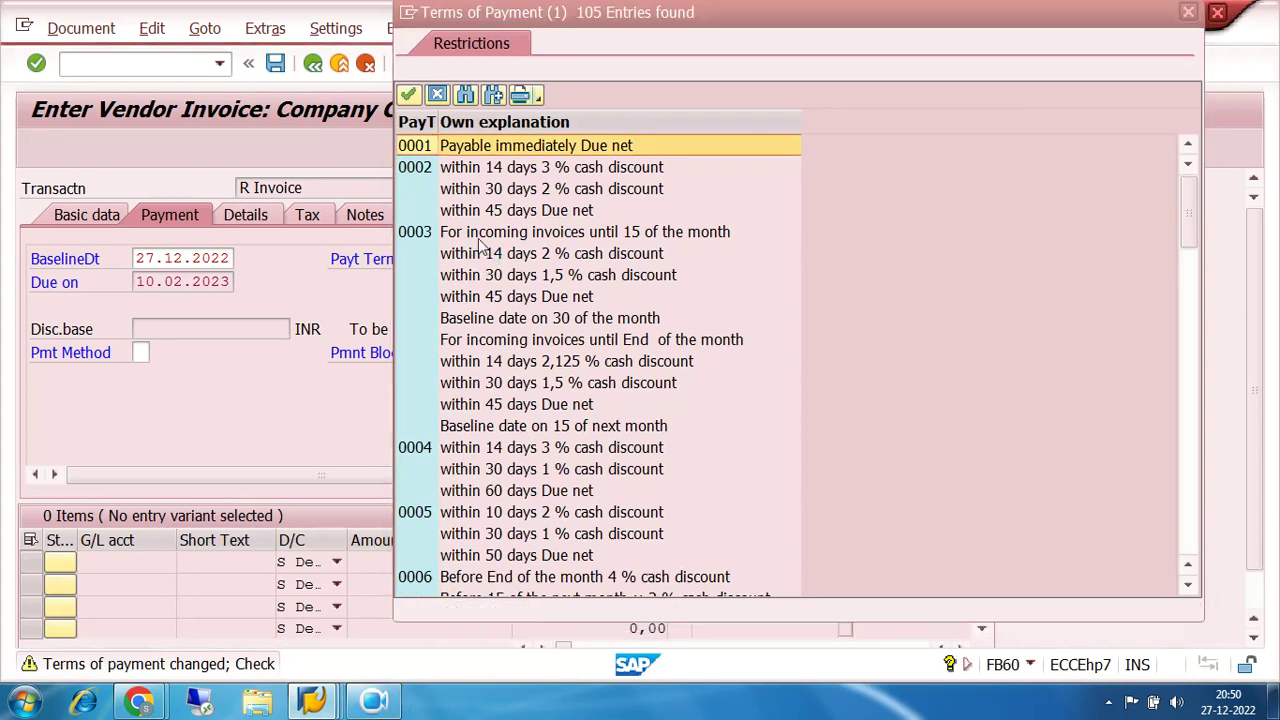
left_click(1189, 12)
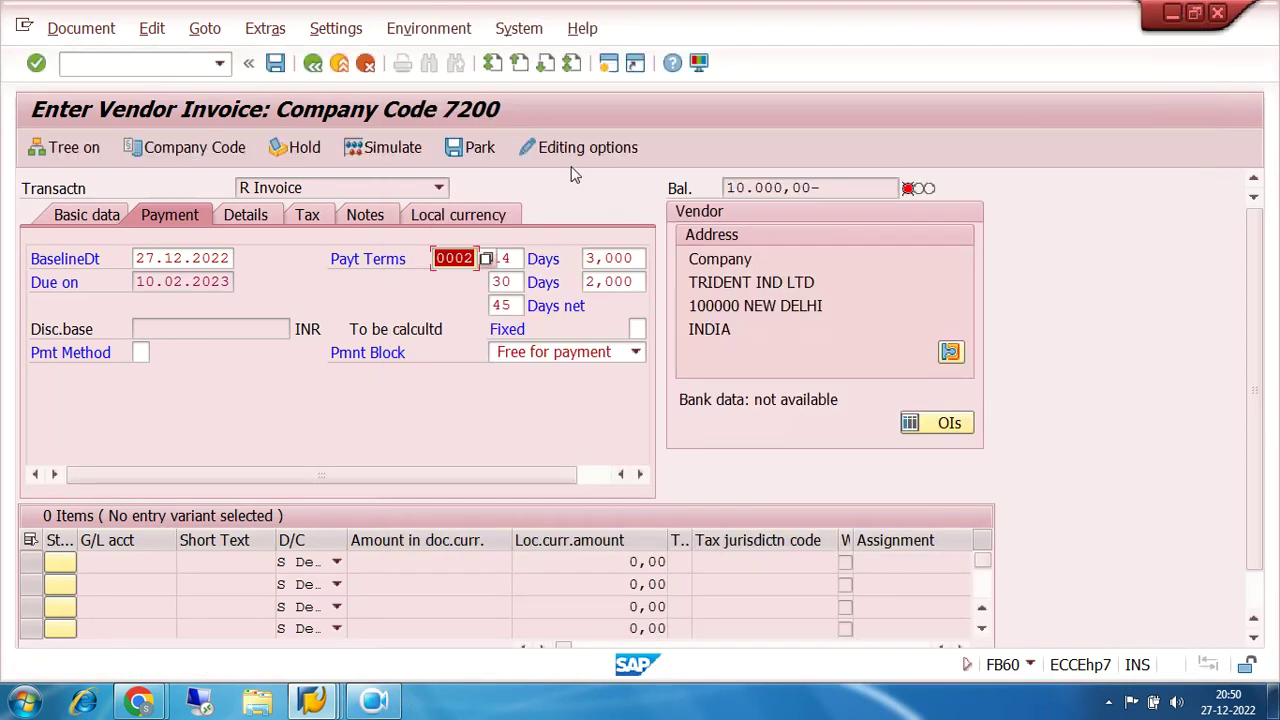
left_click(607, 65)
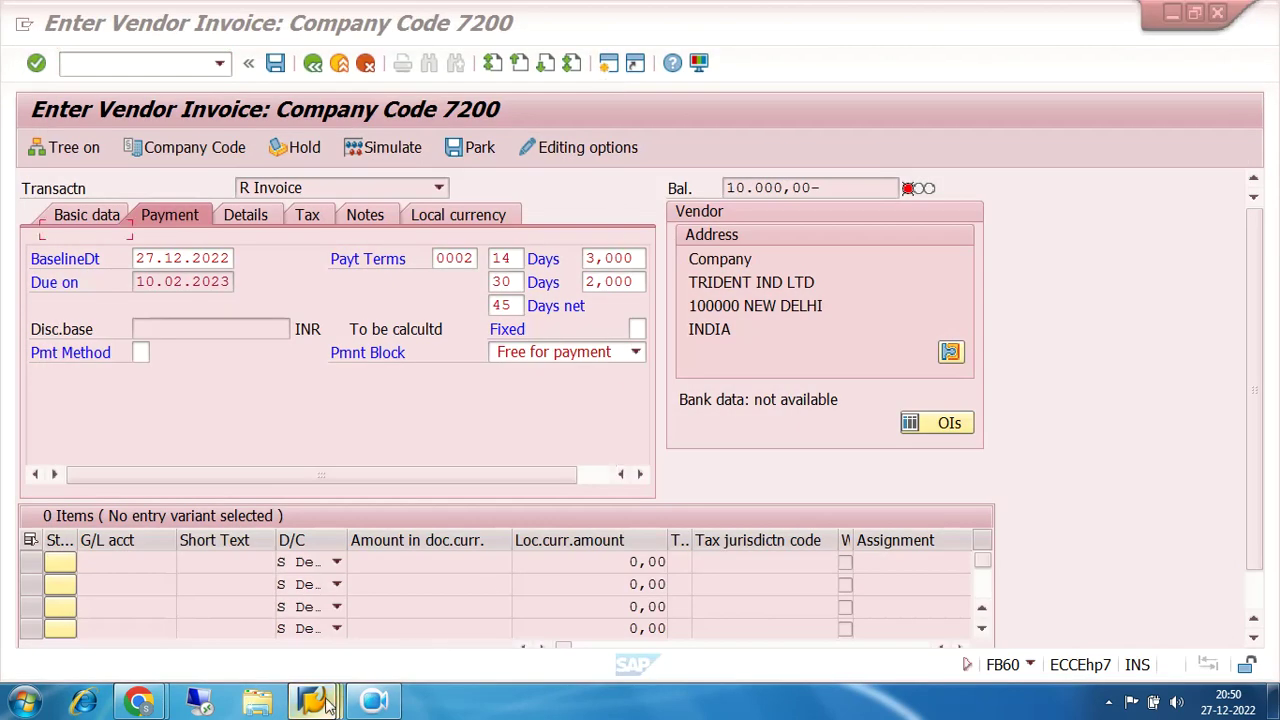
mouse_move(327, 705)
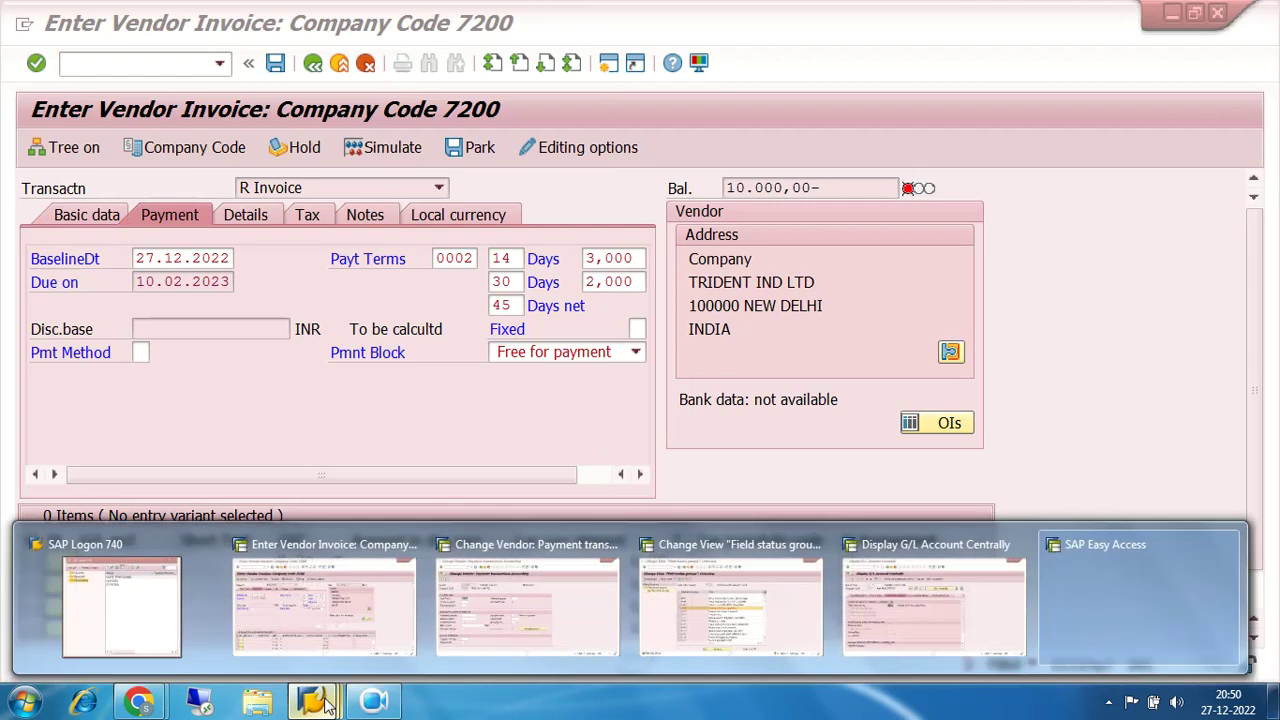
Step: Leave the field status groups for the main menu and open the SAP Reference IMG
left_click(730, 600)
left_click(313, 65)
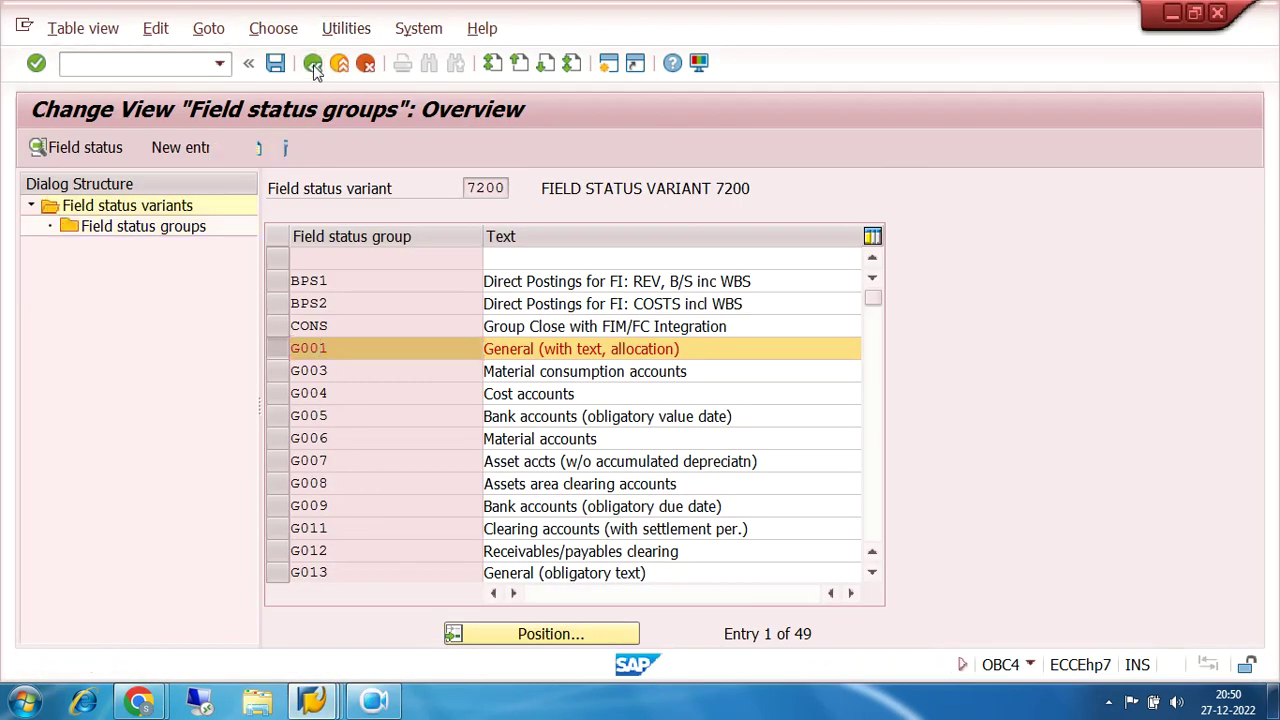
left_click(313, 65)
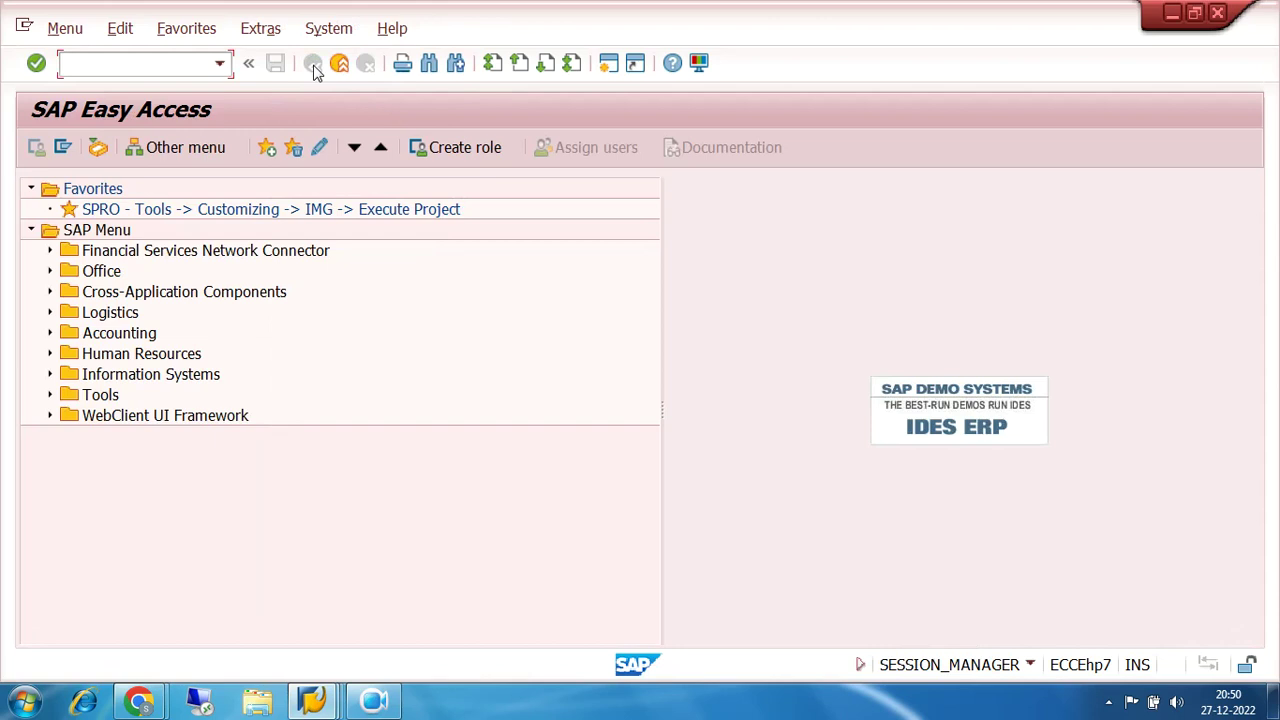
double_click(197, 212)
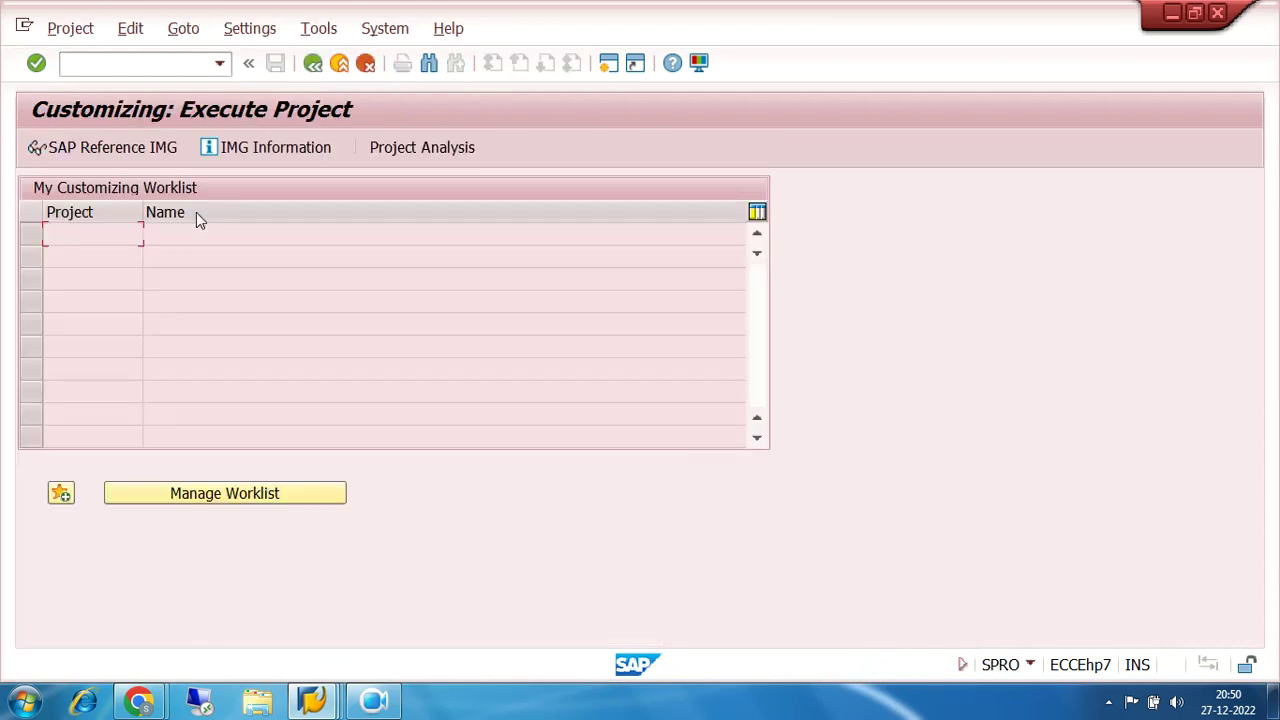
left_click(128, 157)
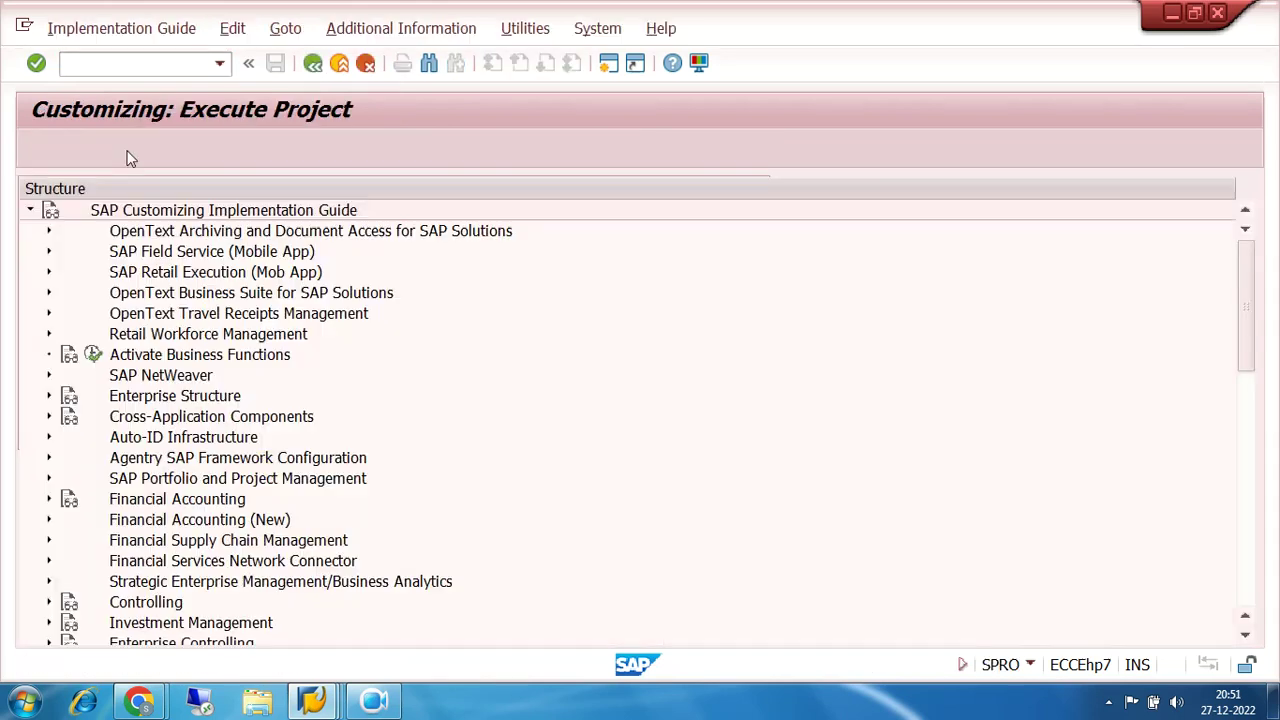
Step: Run Maintain Terms of Payment under Financial Accounting (New) > AR/AP > Outgoing Invoices/Credit Memos
scroll(500, 420, "down", 2)
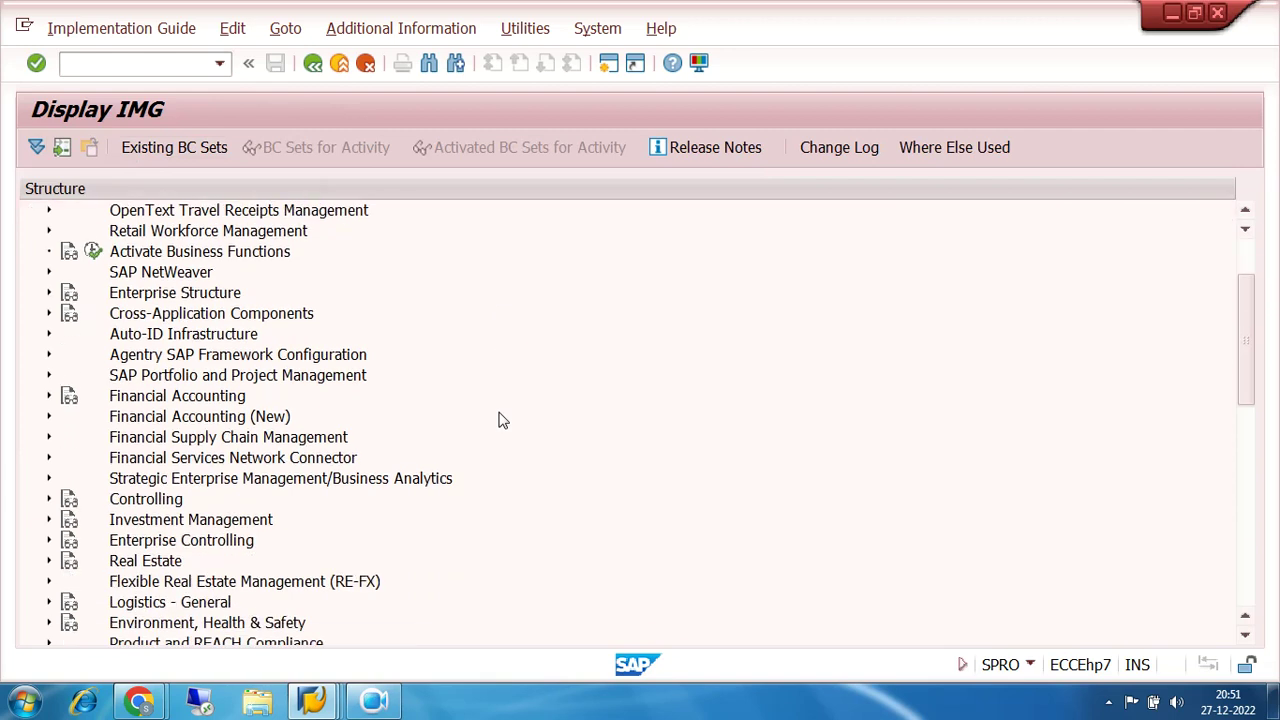
left_click(48, 418)
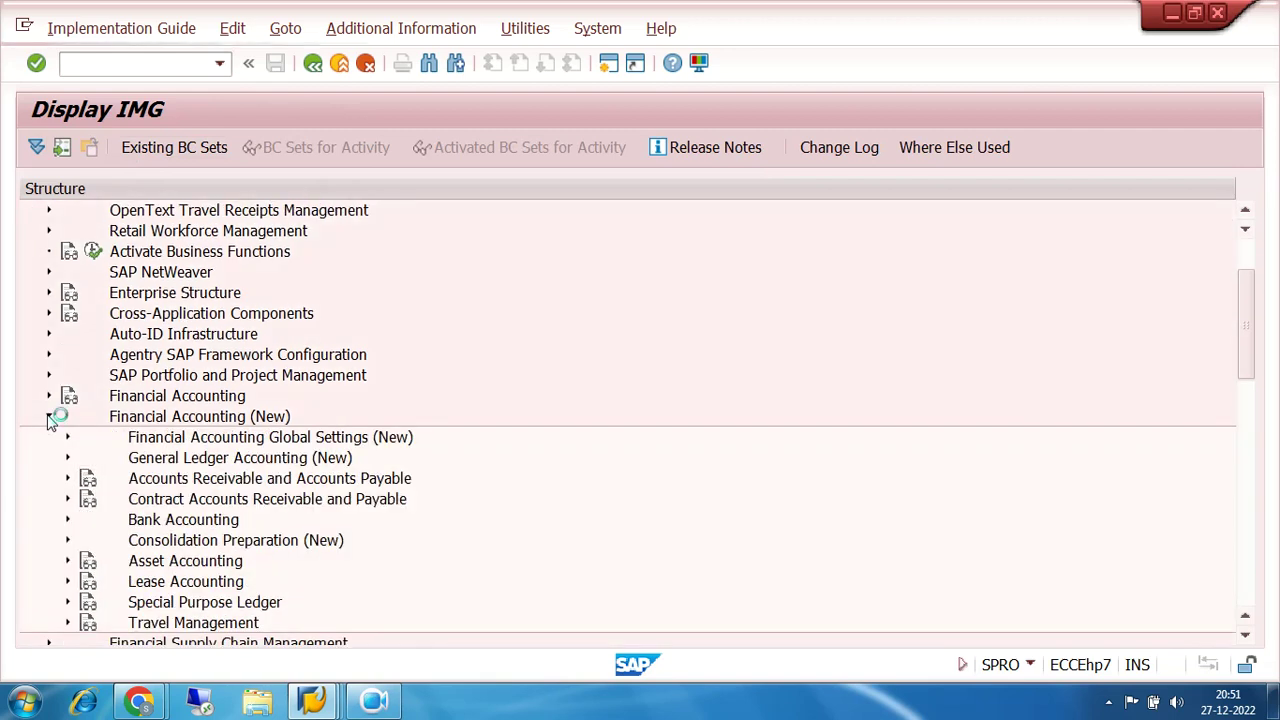
scroll(529, 323, "down", 2)
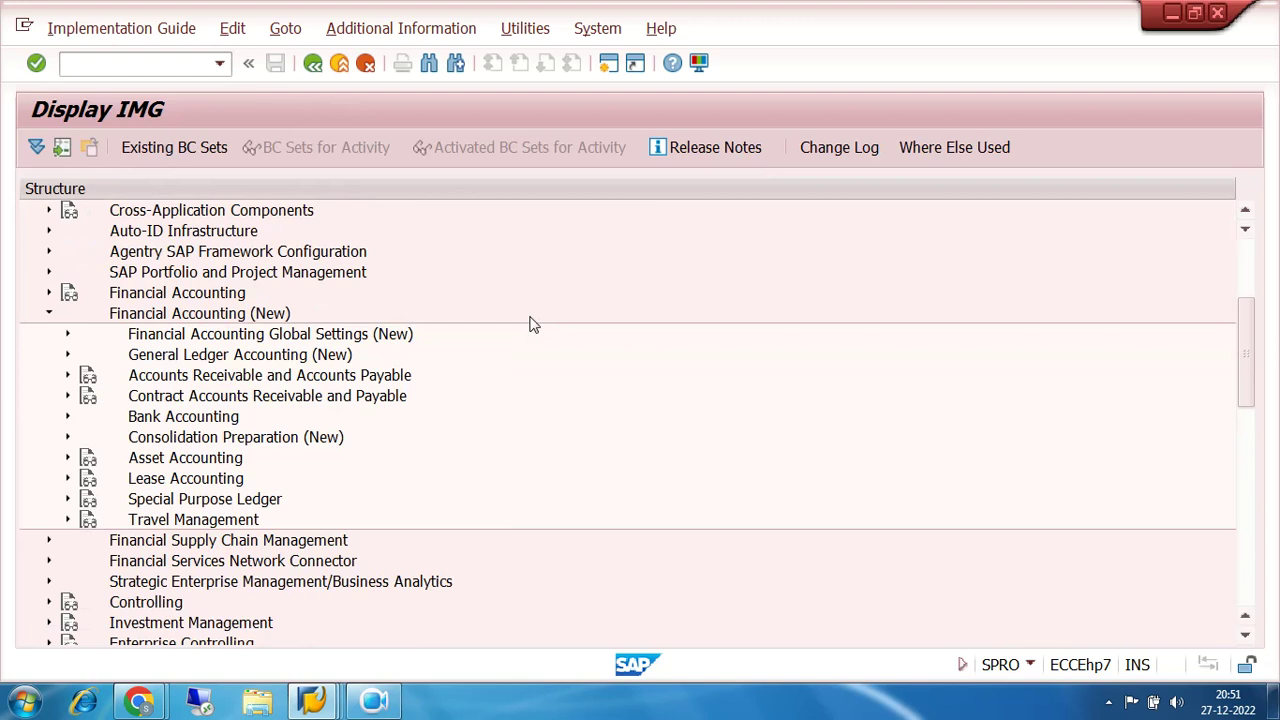
left_click(67, 375)
scroll(671, 253, "down", 2)
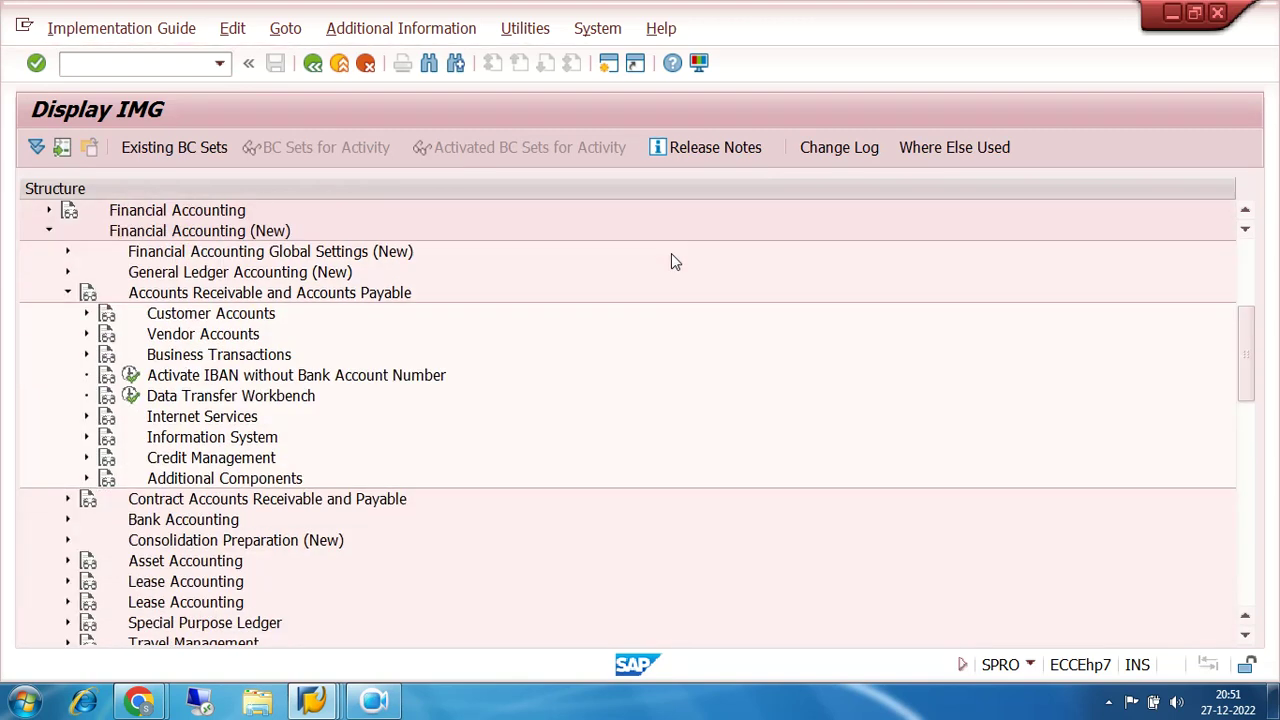
left_click(86, 357)
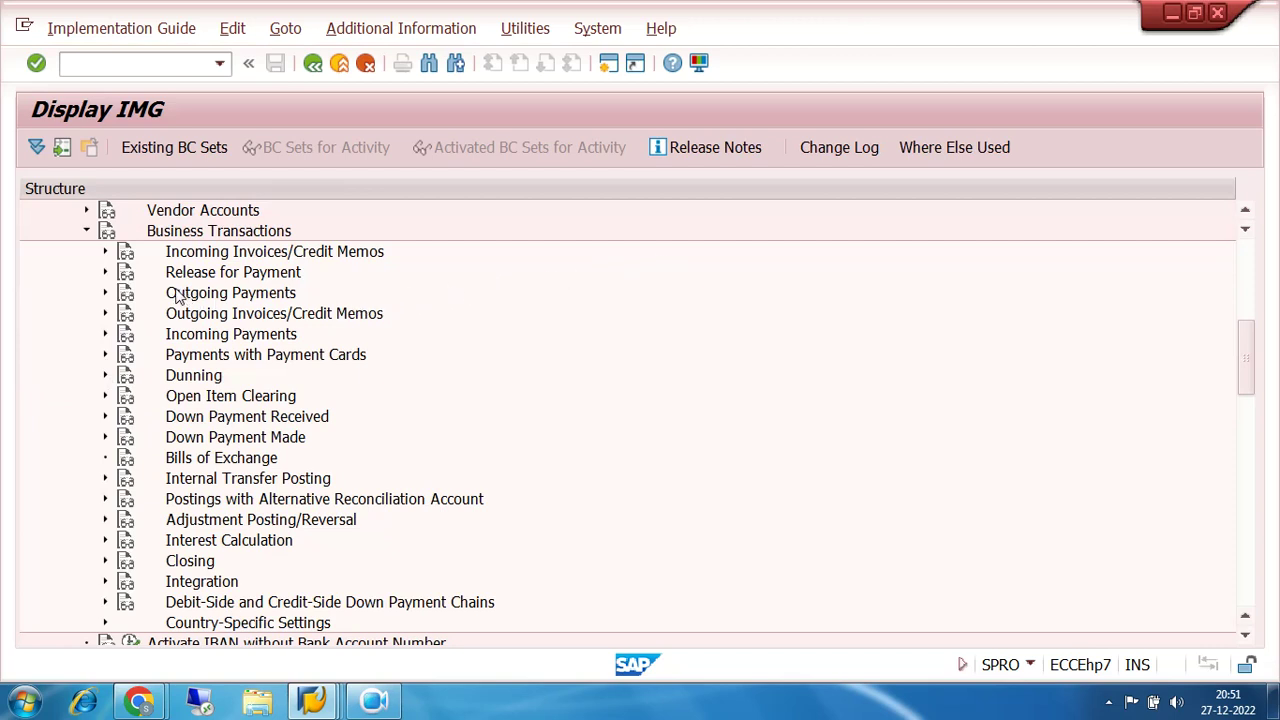
left_click(106, 314)
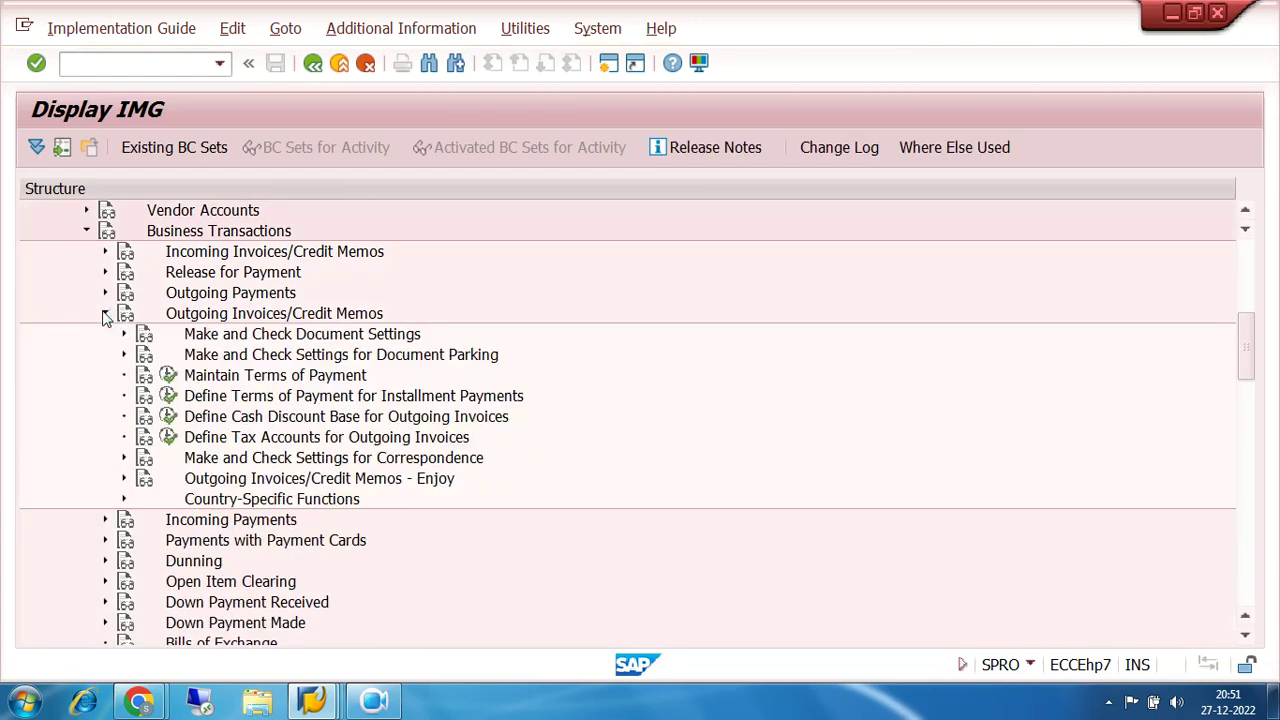
left_click(238, 378)
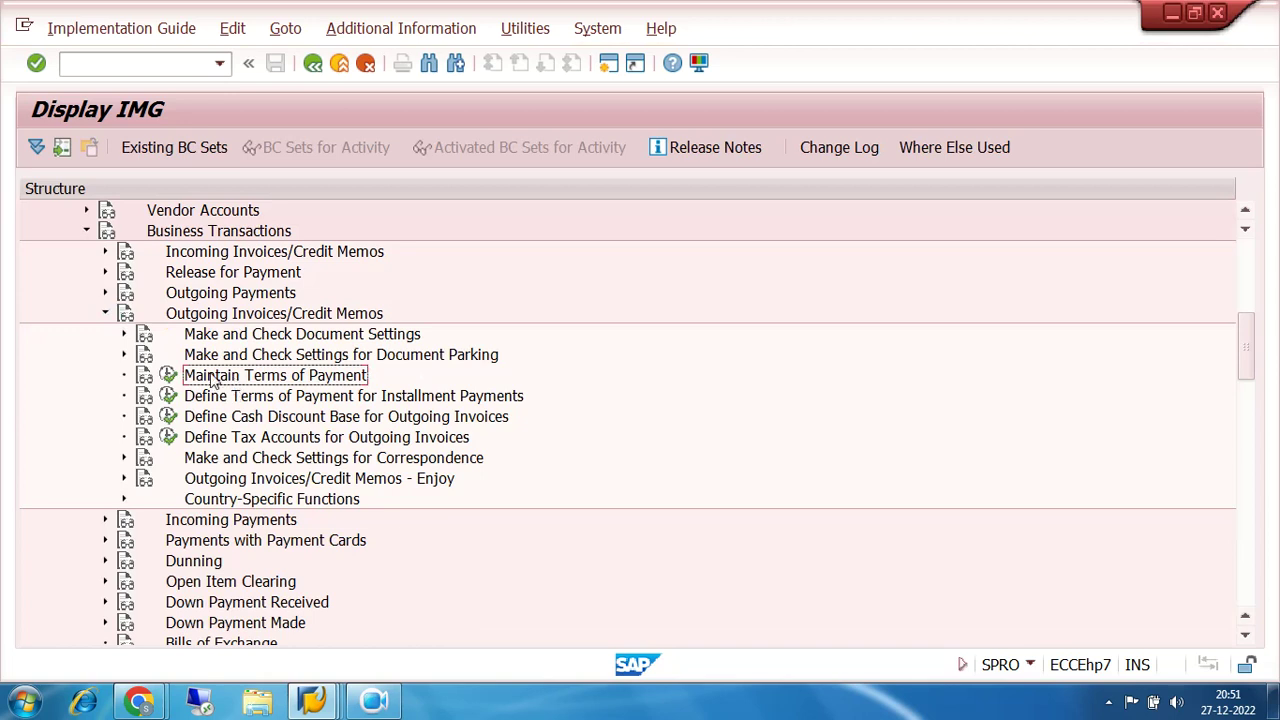
left_click(169, 377)
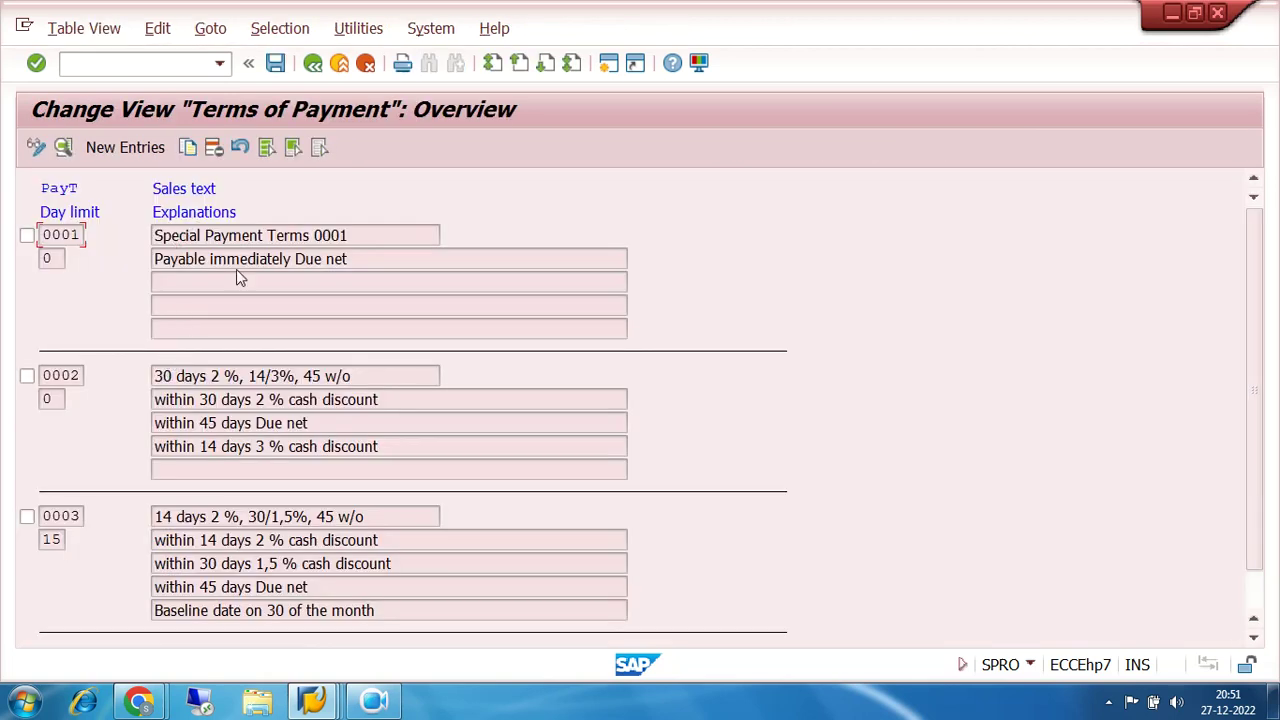
Step: Position the list on 7200 and open its details: 10% 15 days, 5% 30, net 45
scroll(650, 550, "down", 1)
left_click_drag(677, 632, 555, 645)
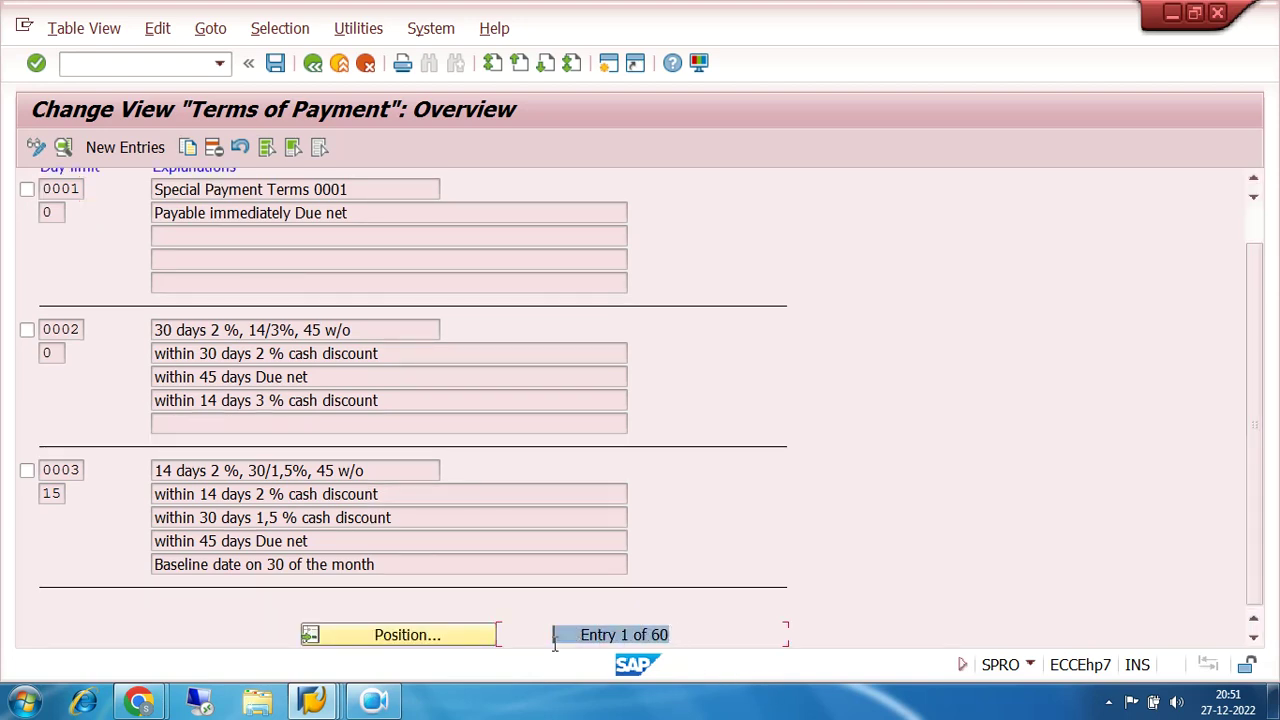
left_click(409, 641)
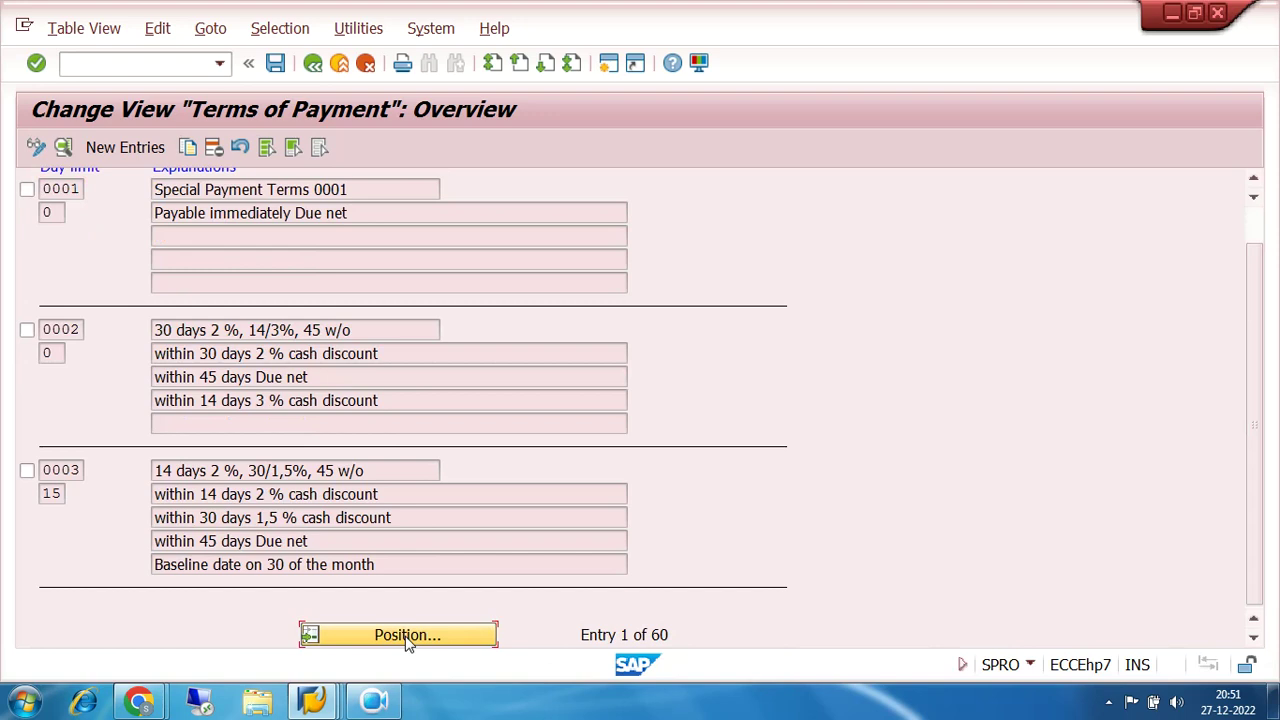
type("7200")
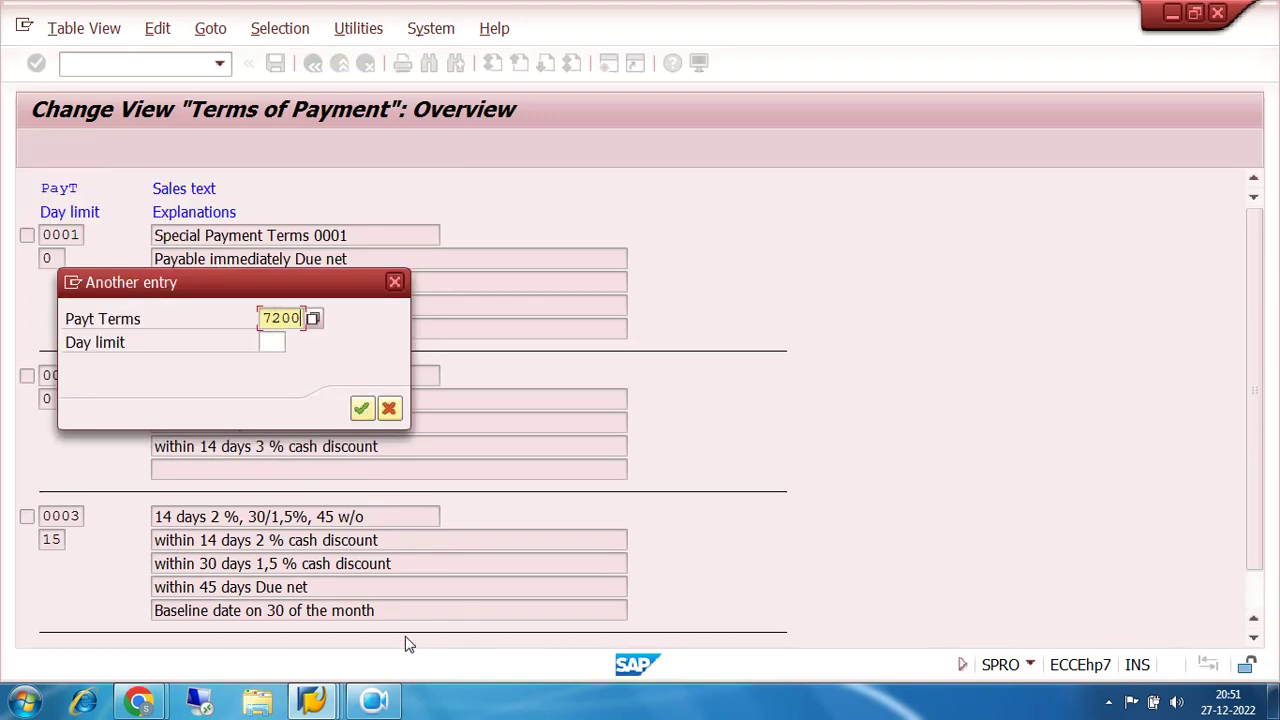
key("Return")
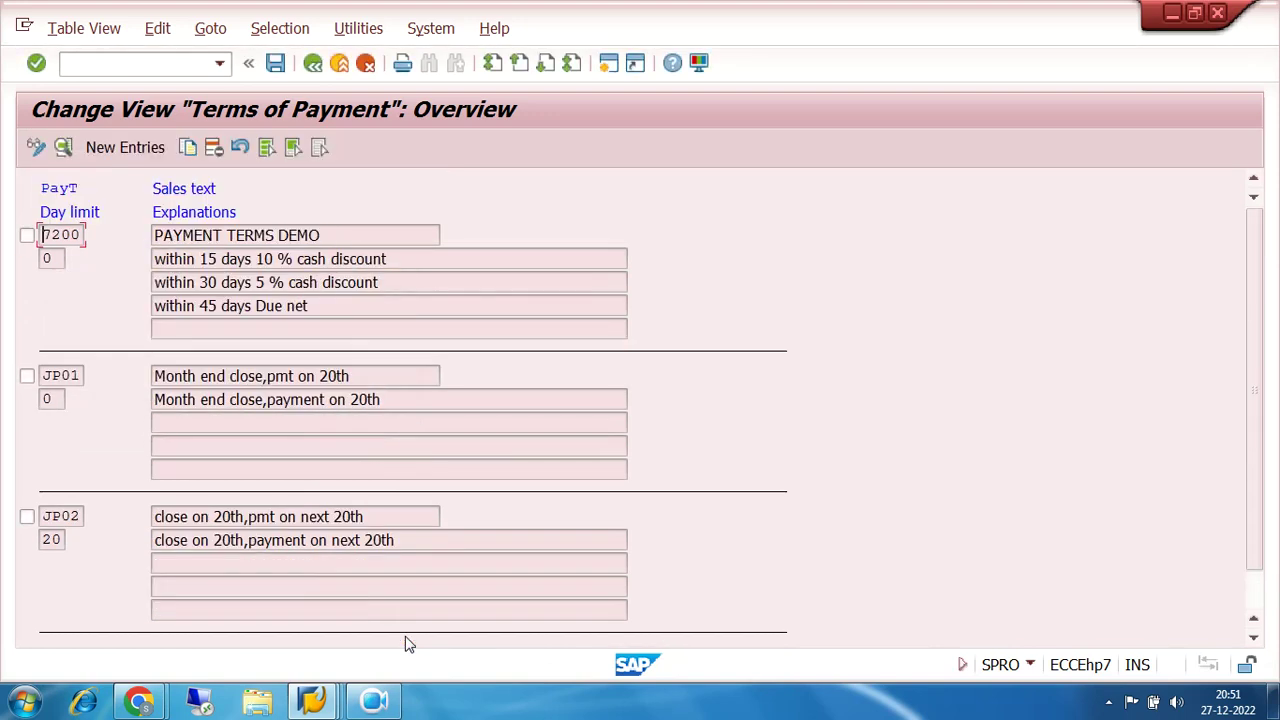
double_click(73, 236)
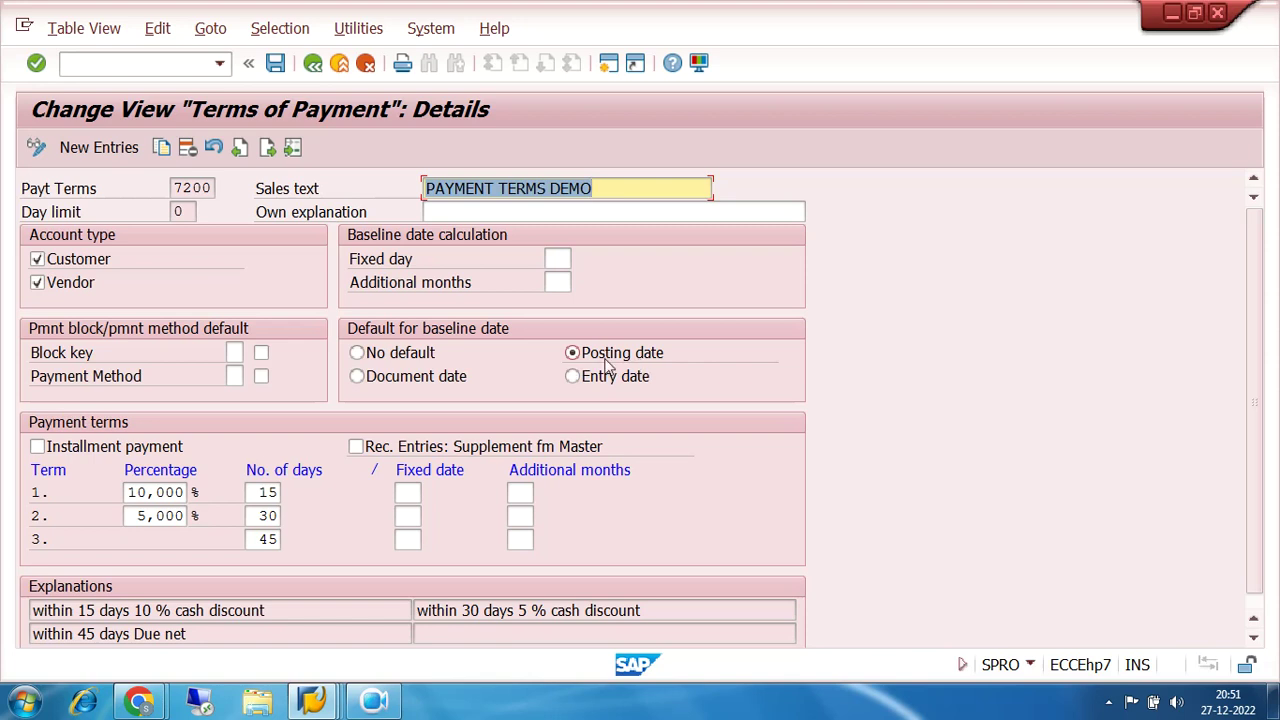
left_click(305, 700)
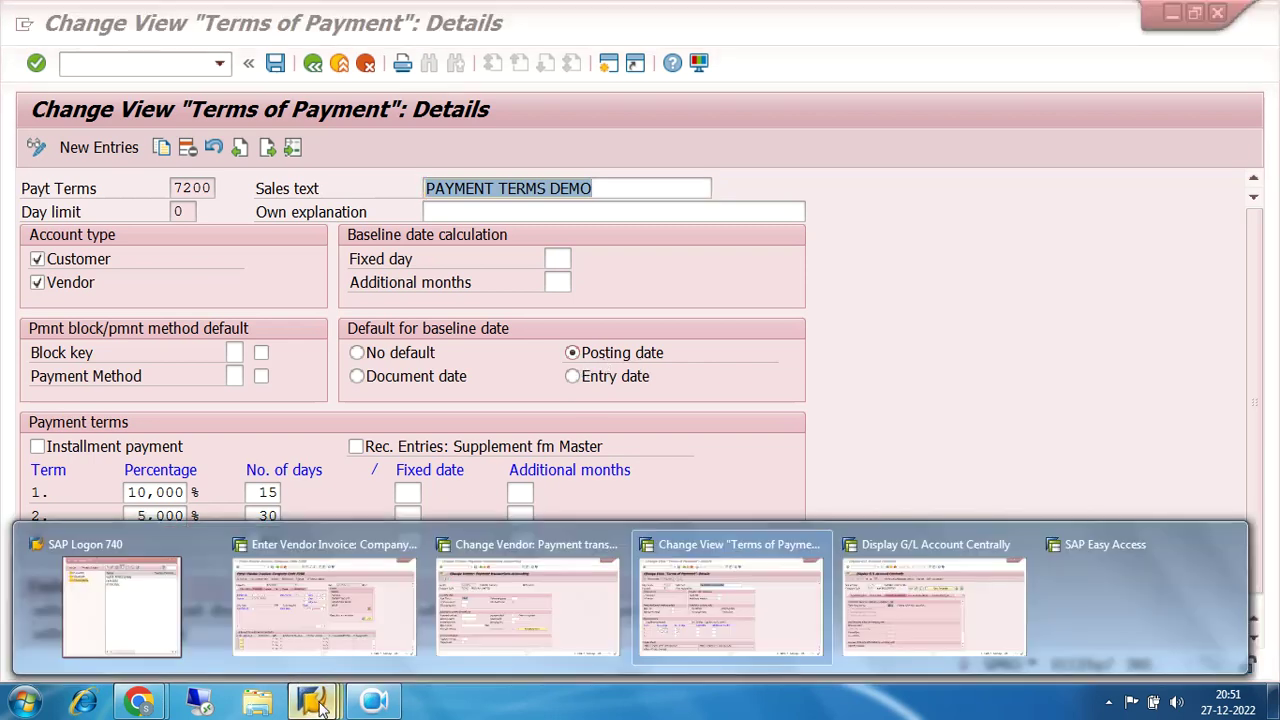
Step: Check the Enter Vendor Invoice and Display G/L Account windows, then return to the Terms of Payment overview
left_click(298, 654)
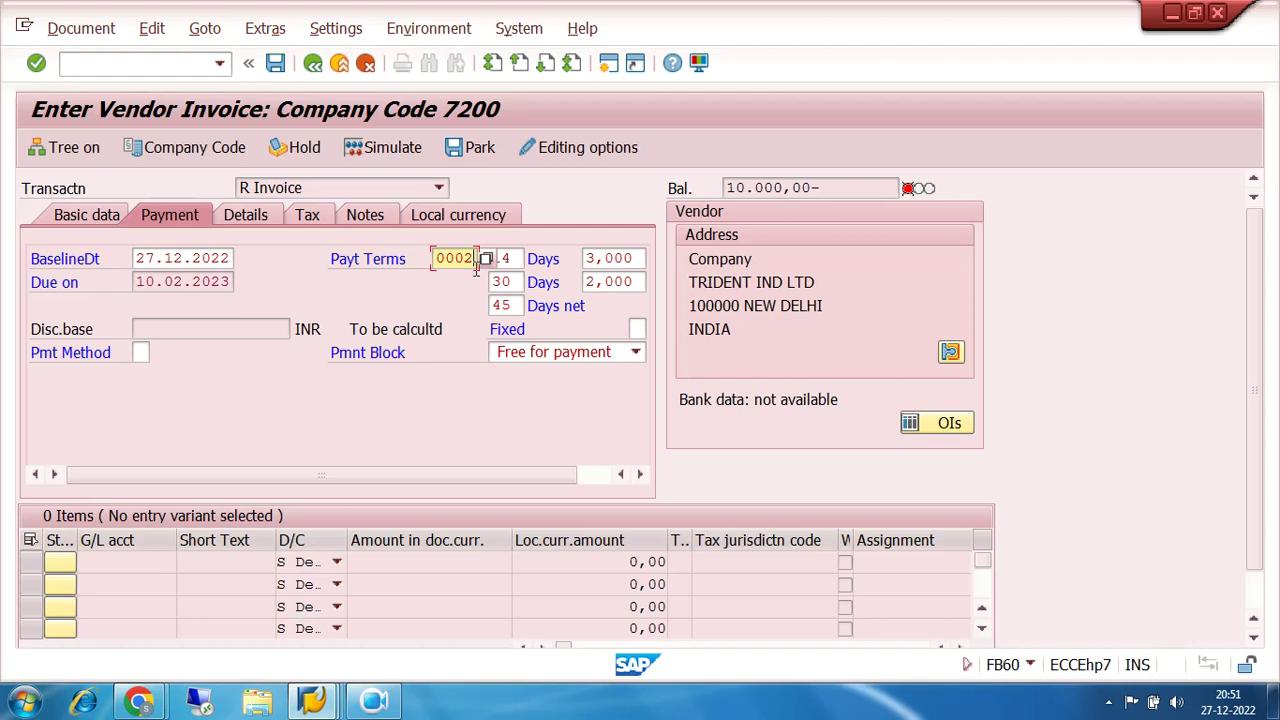
left_click(312, 700)
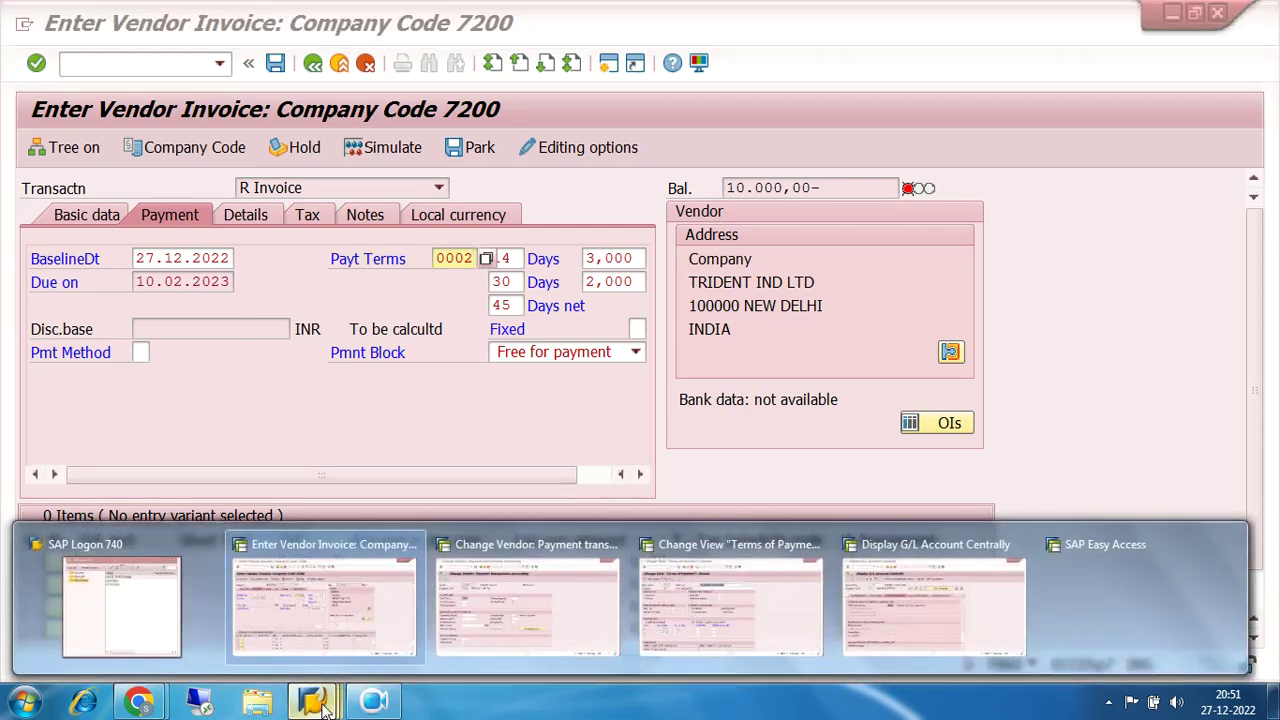
left_click(878, 615)
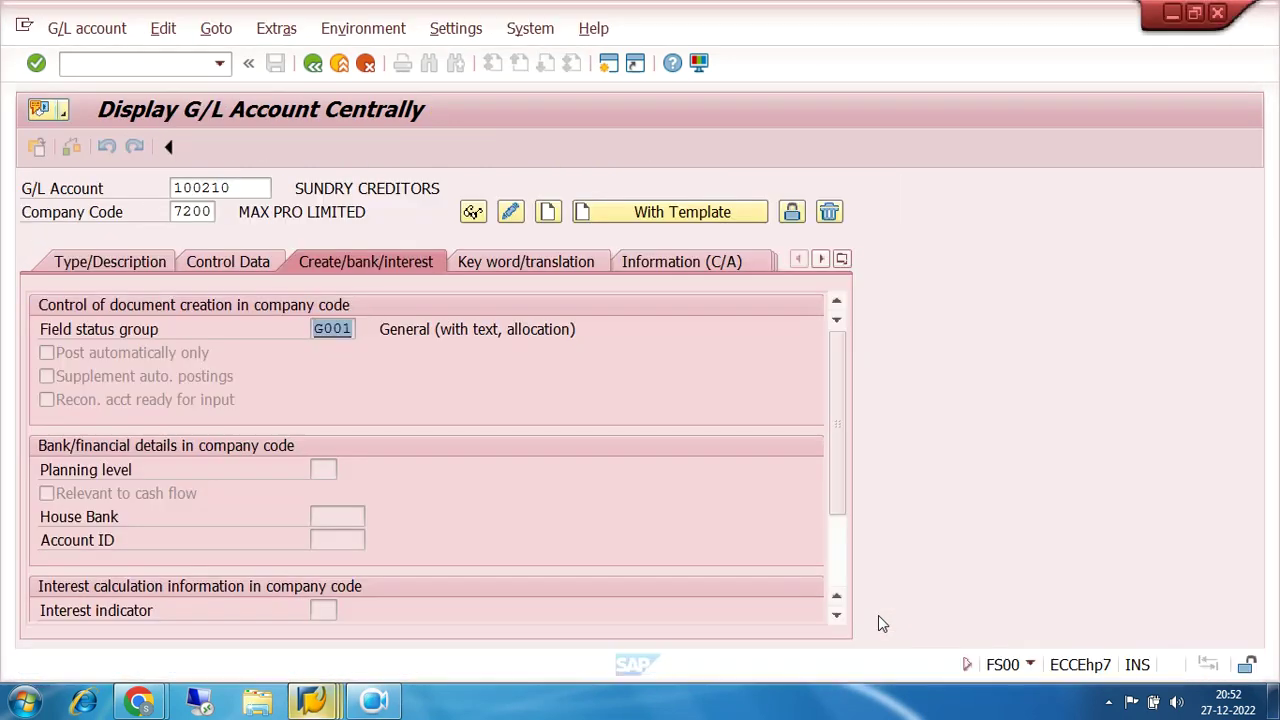
left_click(321, 703)
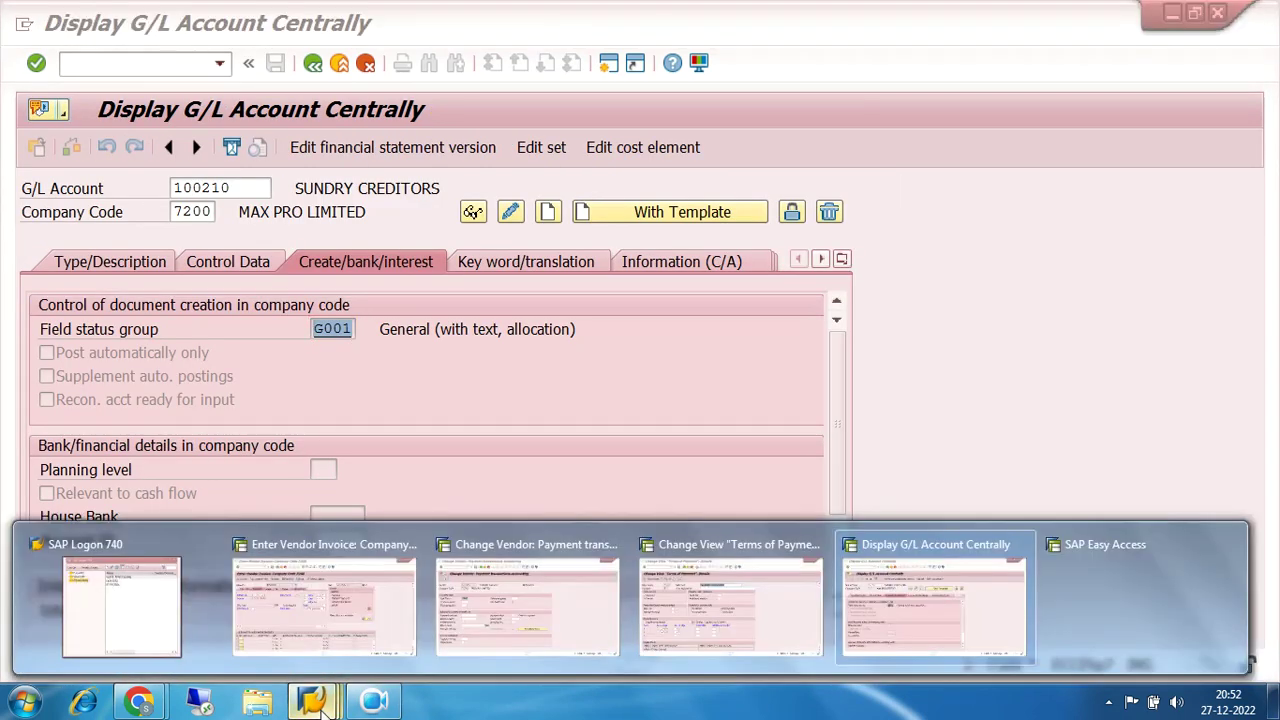
left_click(720, 615)
left_click(312, 63)
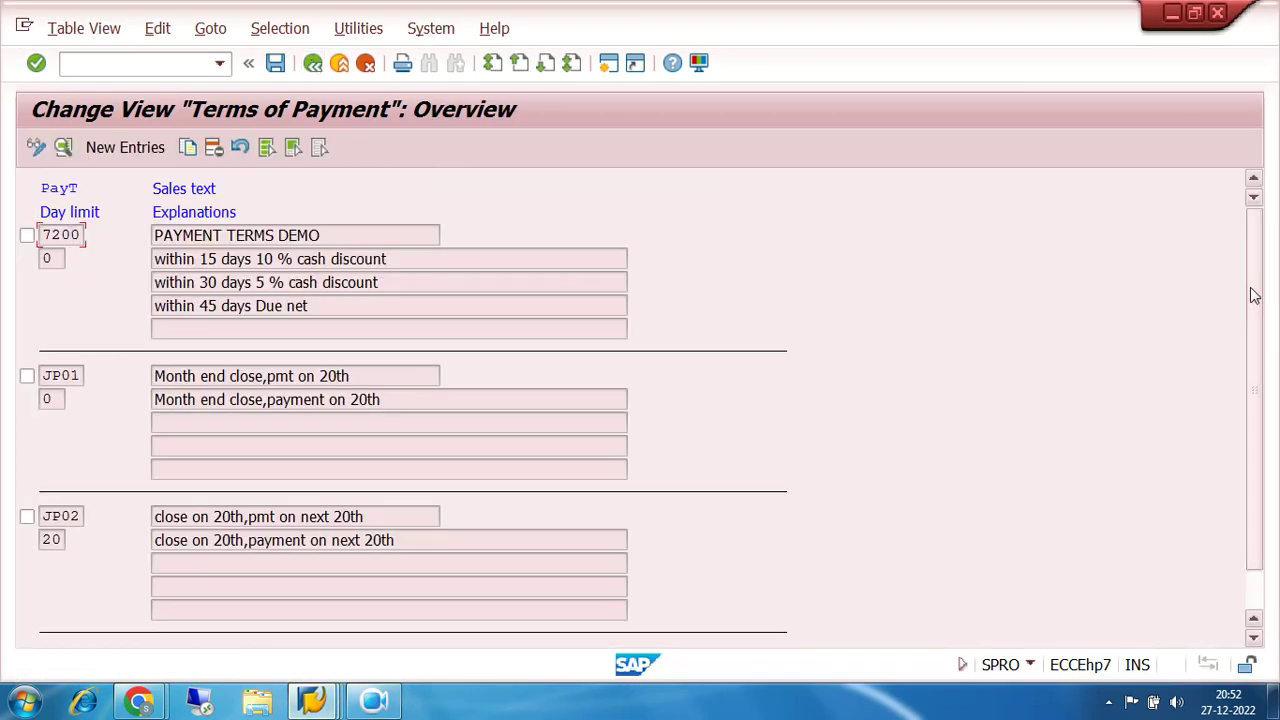
Step: Position the list on 0002, view its details, then switch back to the vendor invoice
left_click(1258, 612)
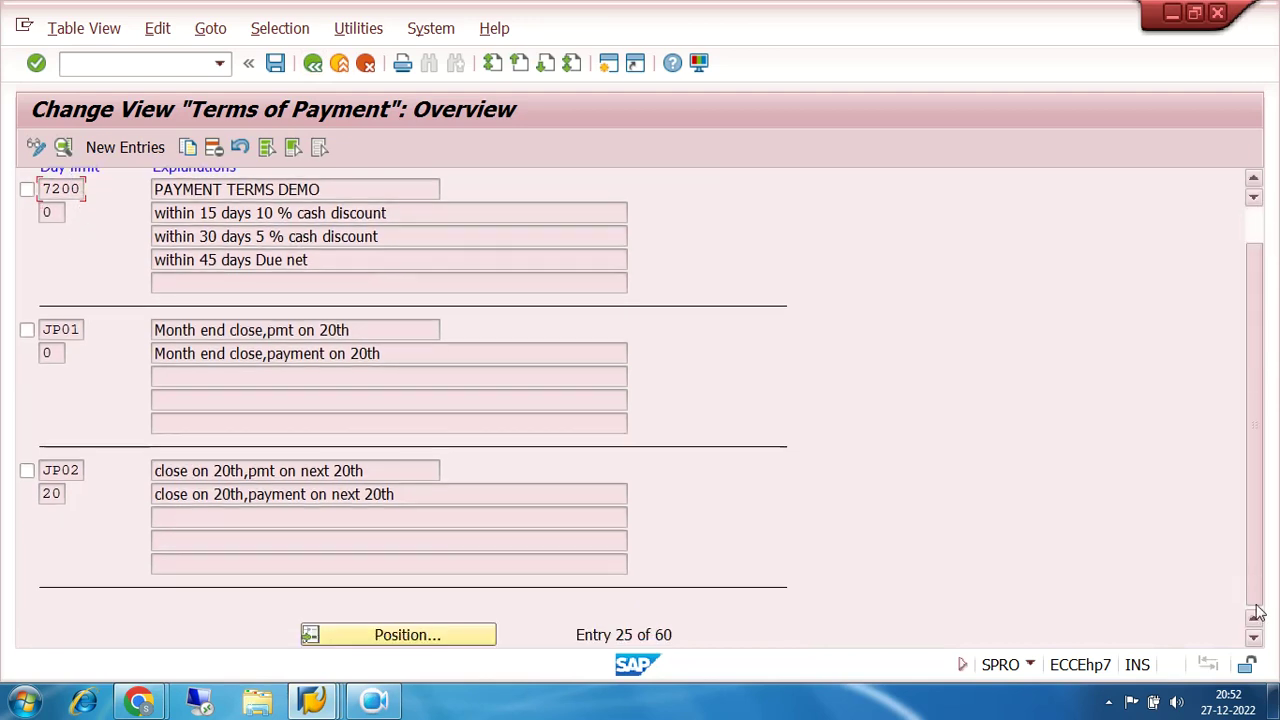
left_click(386, 638)
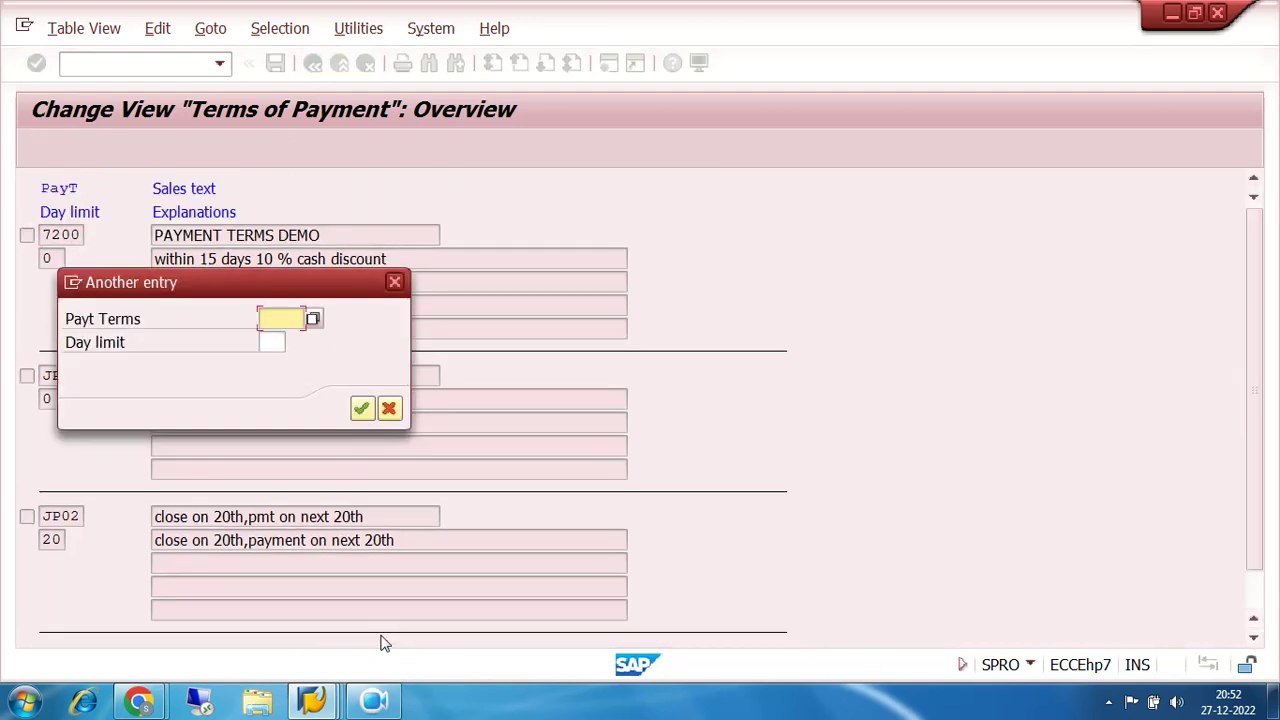
type("0002")
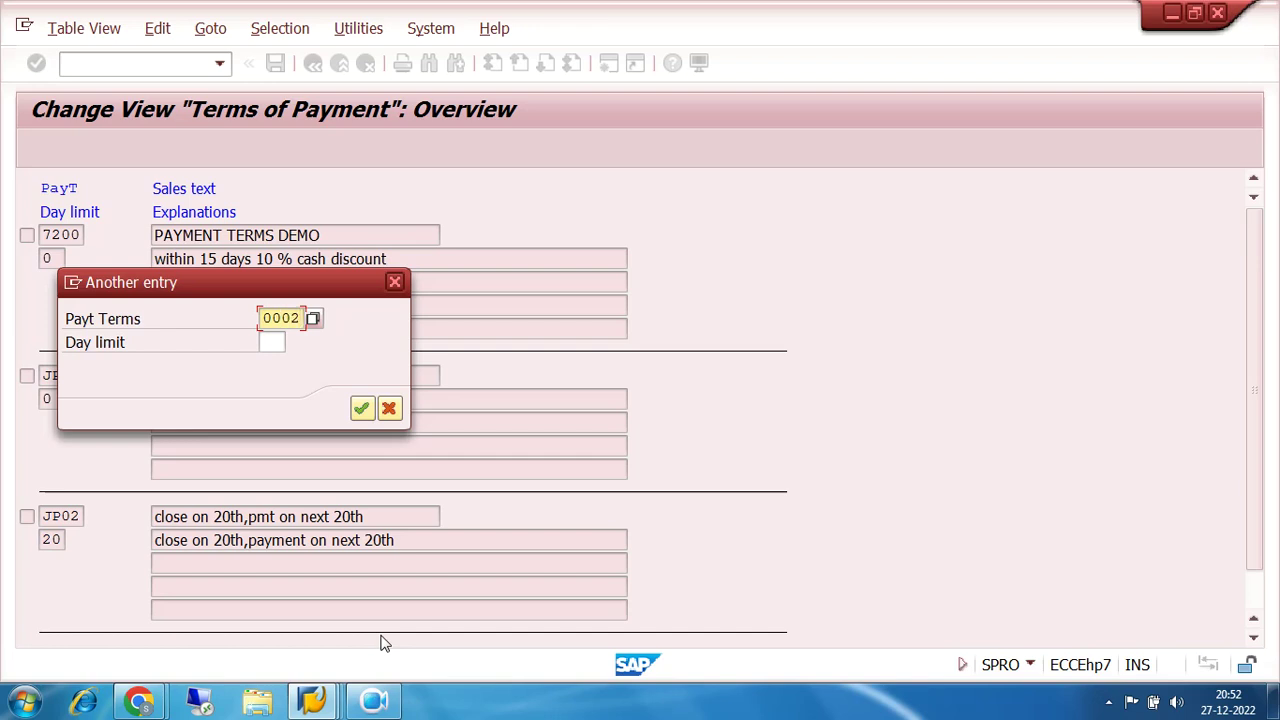
key("Return")
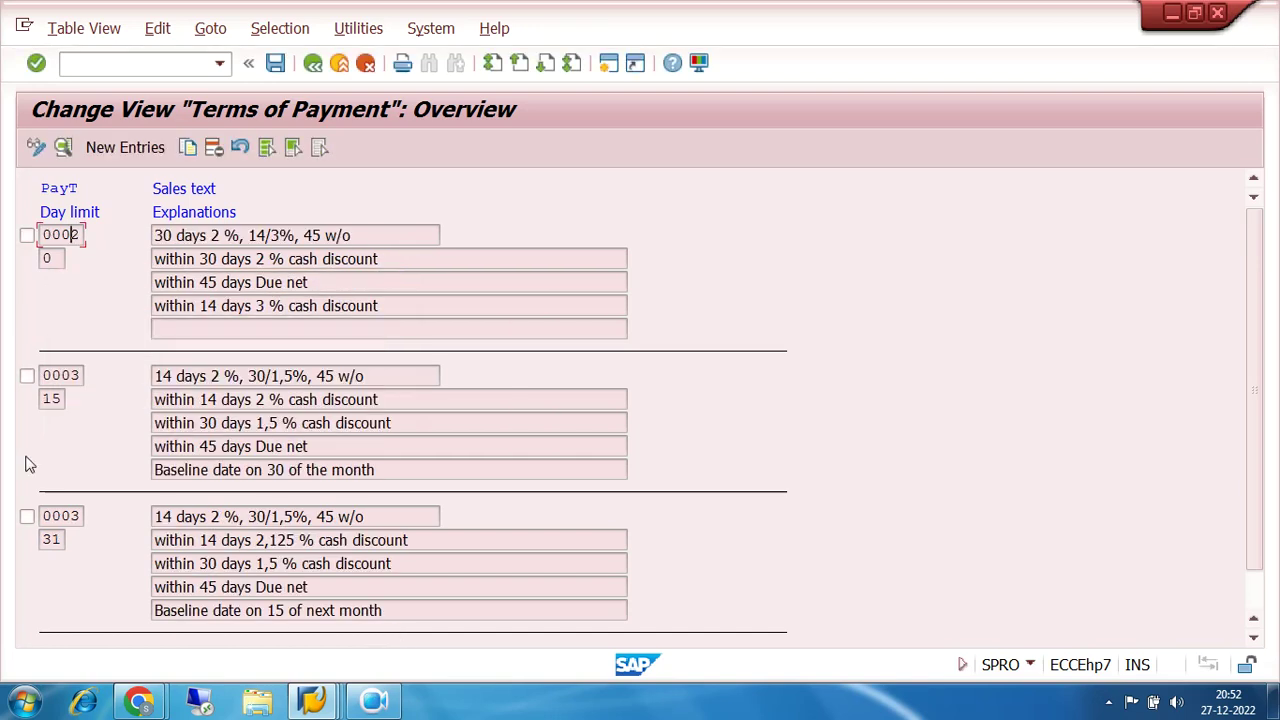
double_click(60, 235)
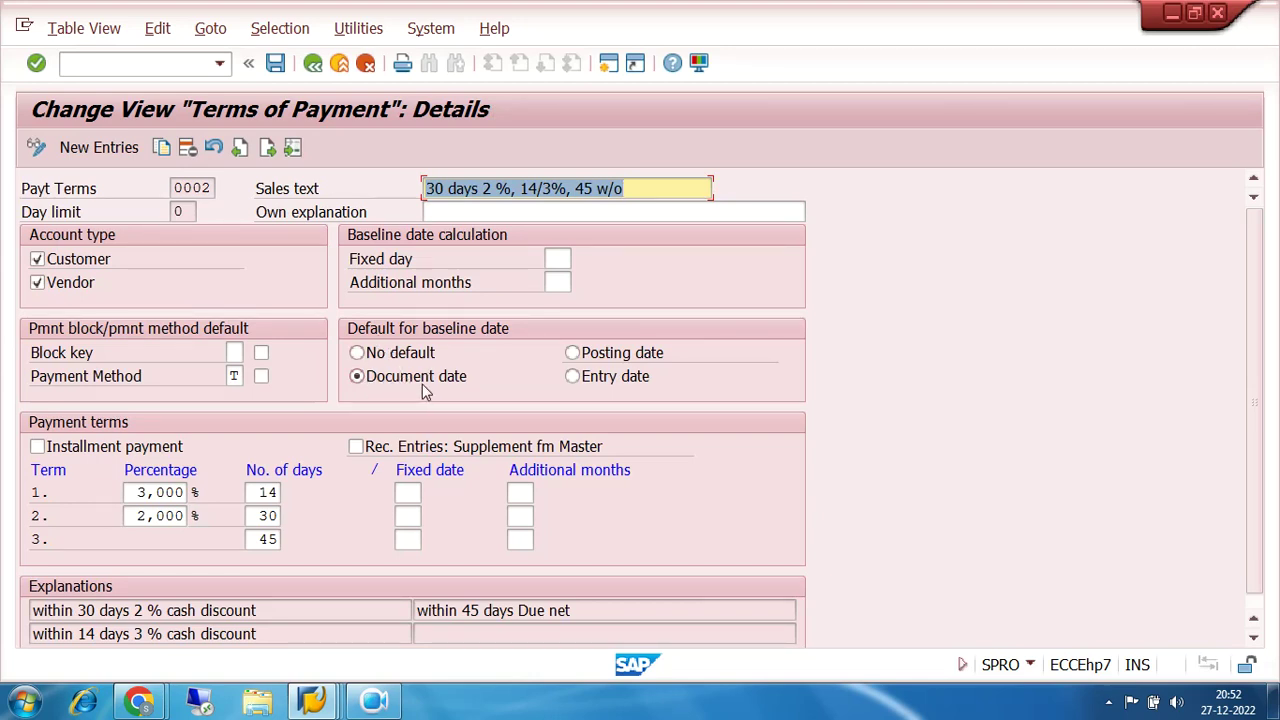
left_click(311, 701)
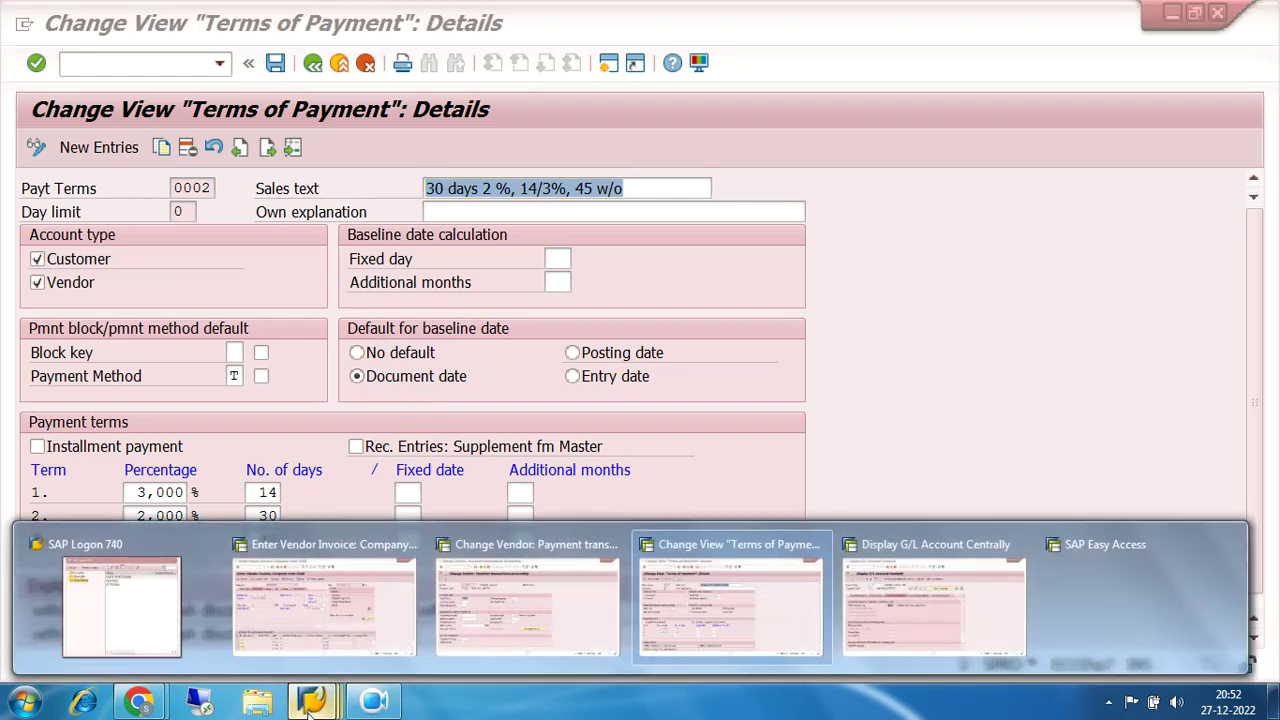
left_click(309, 615)
Step: Review the invoice's baseline, invoice and posting dates, then leave FB60 with /n unsaved
left_click_drag(134, 258, 215, 281)
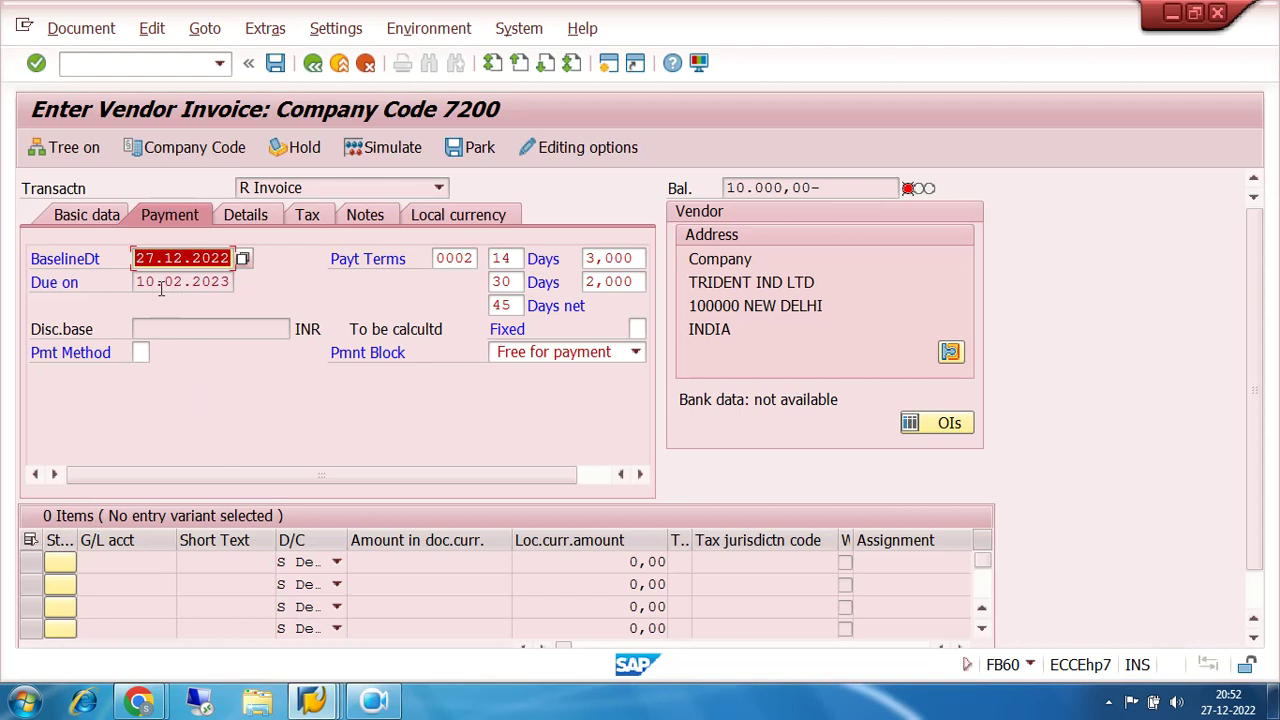
left_click(101, 212)
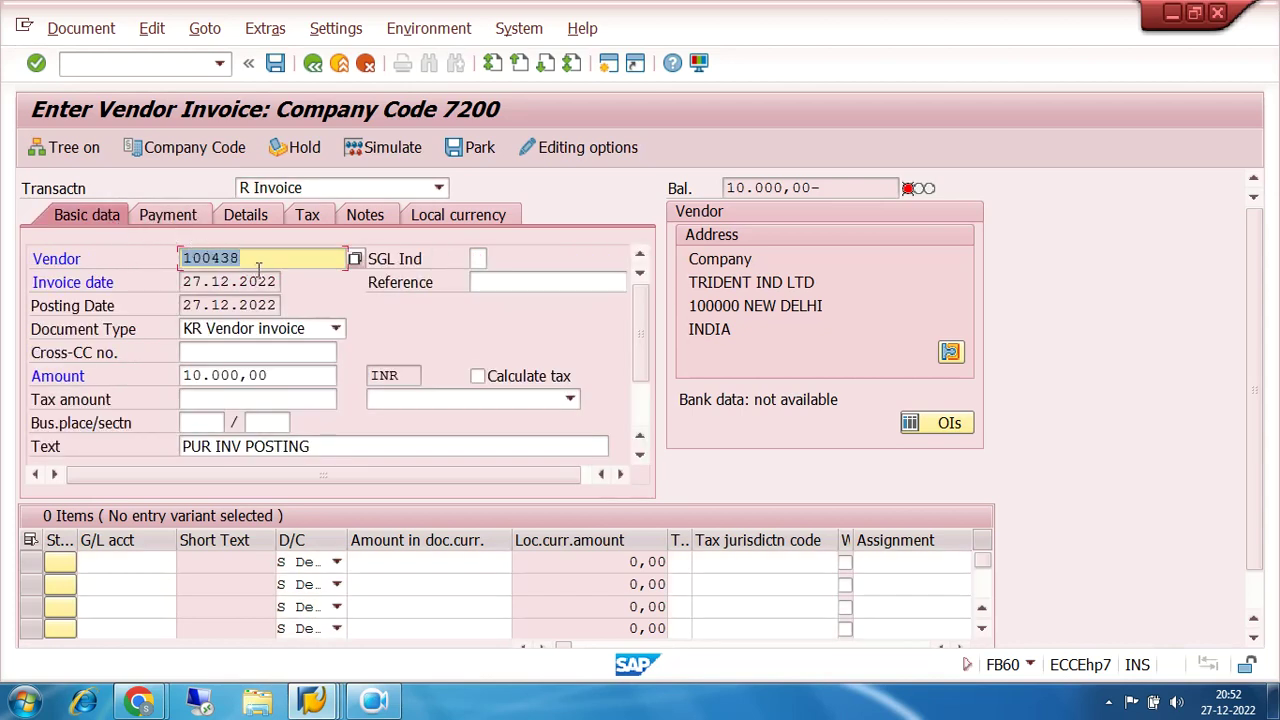
left_click(207, 305)
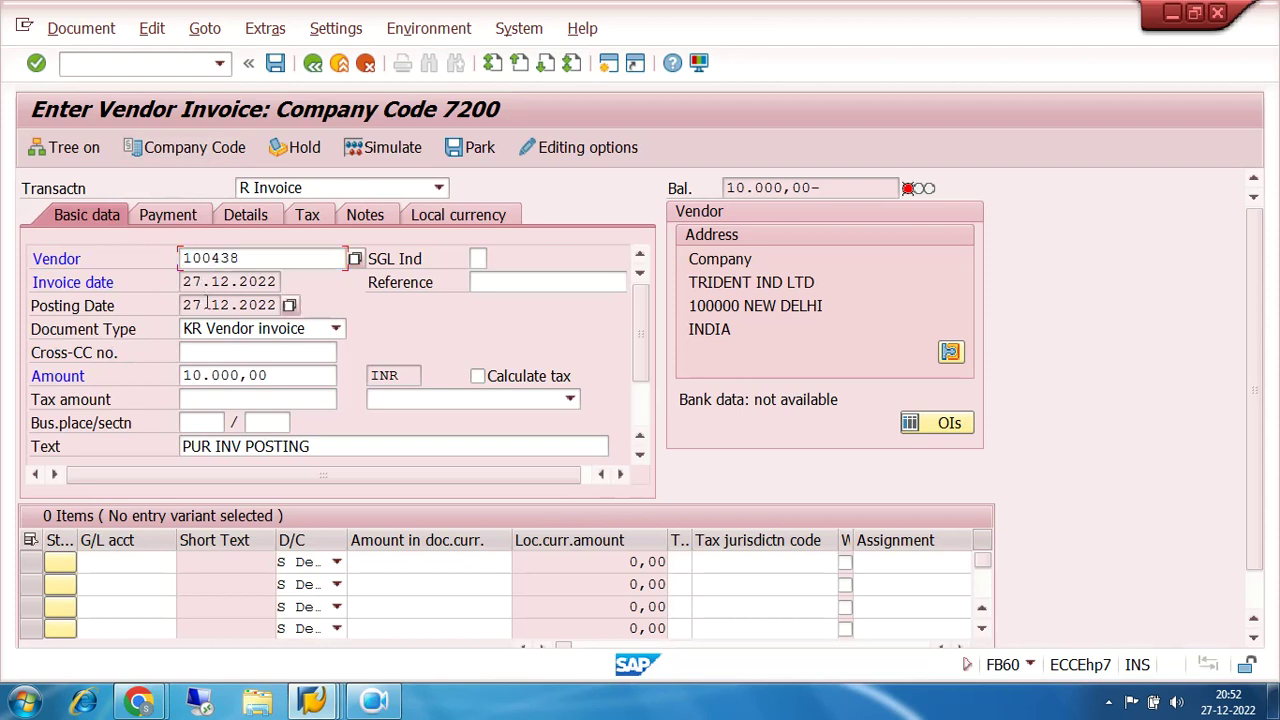
left_click(212, 281)
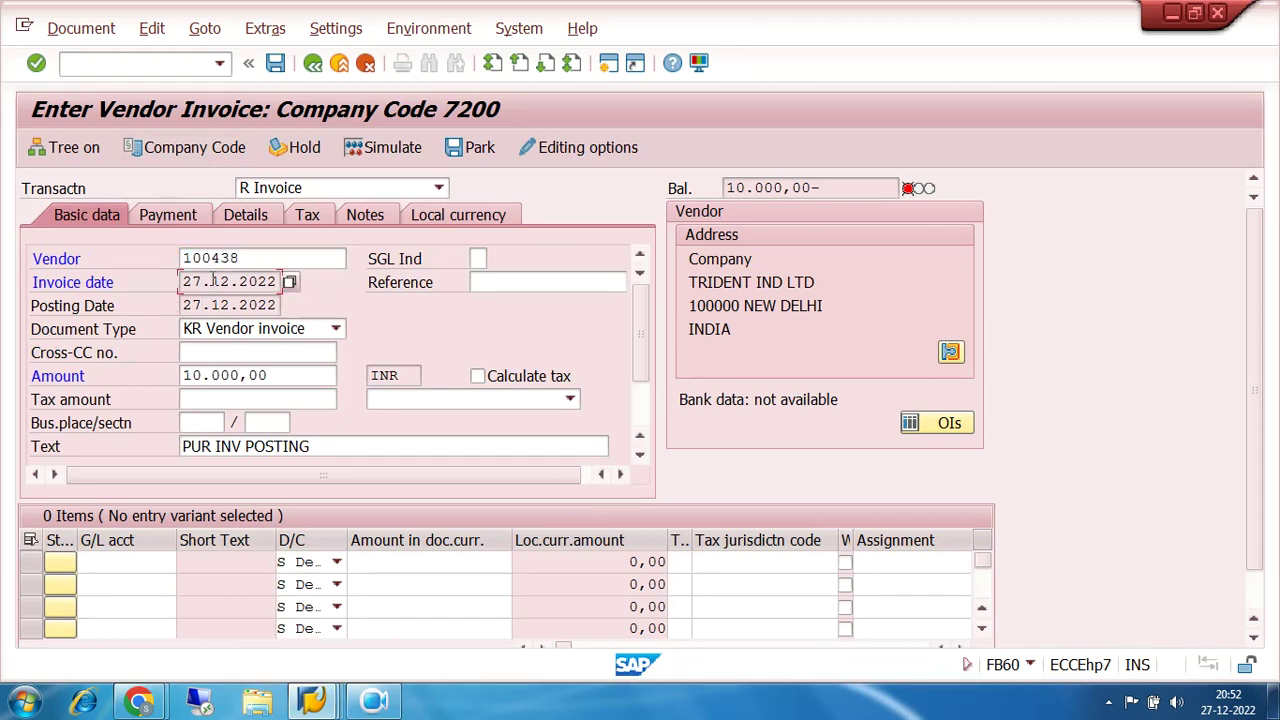
left_click(212, 305)
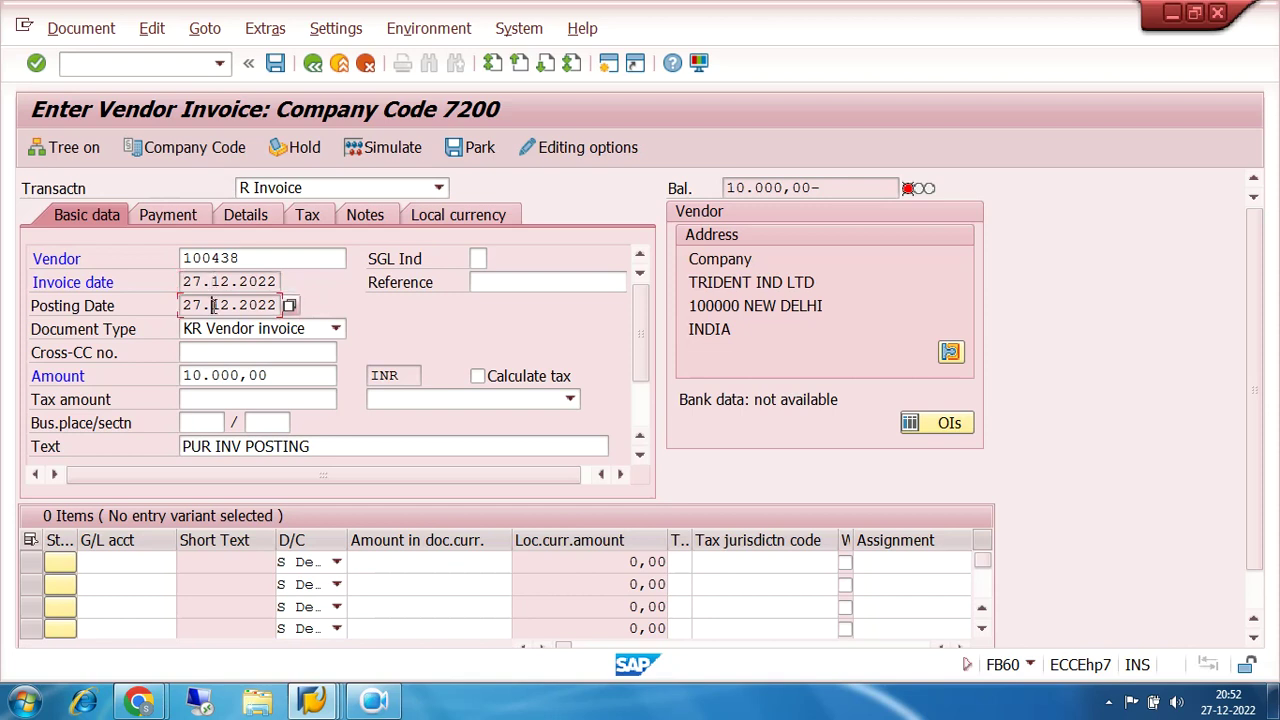
left_click(181, 64)
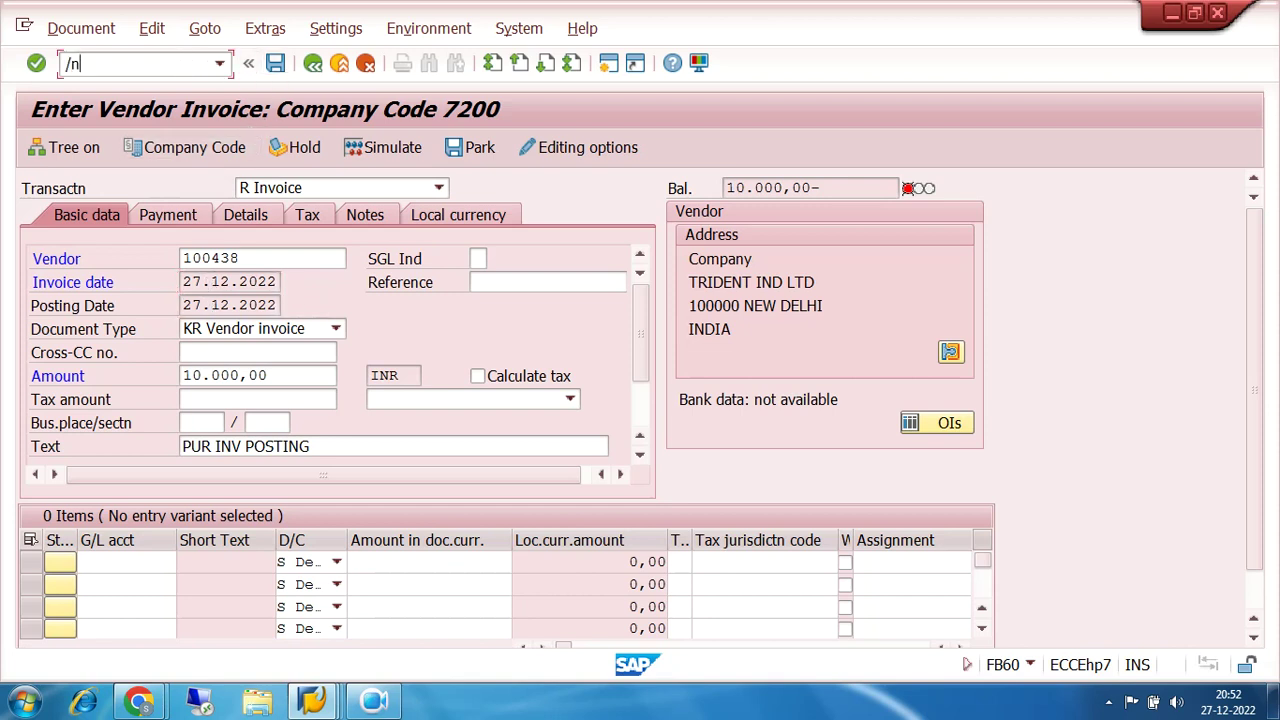
key("Return")
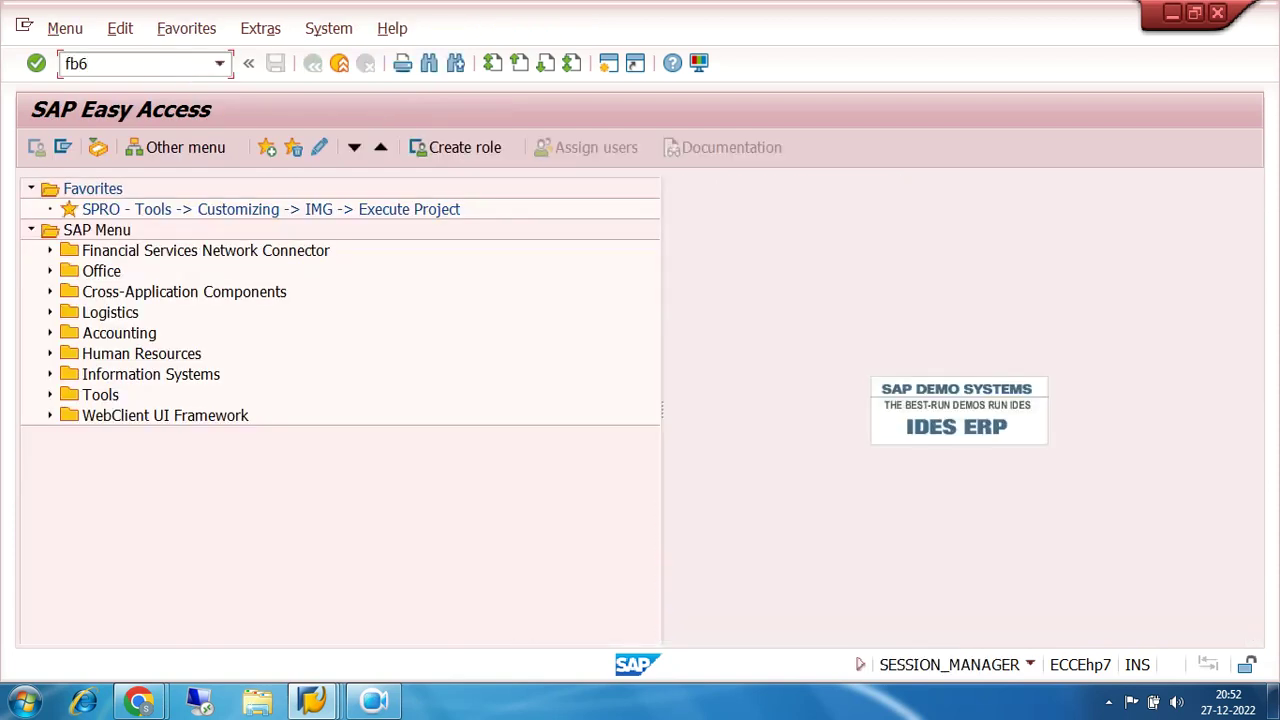
Step: Start FB60 and enter vendor 100438 with invoice date 20.12.2022
key("Return")
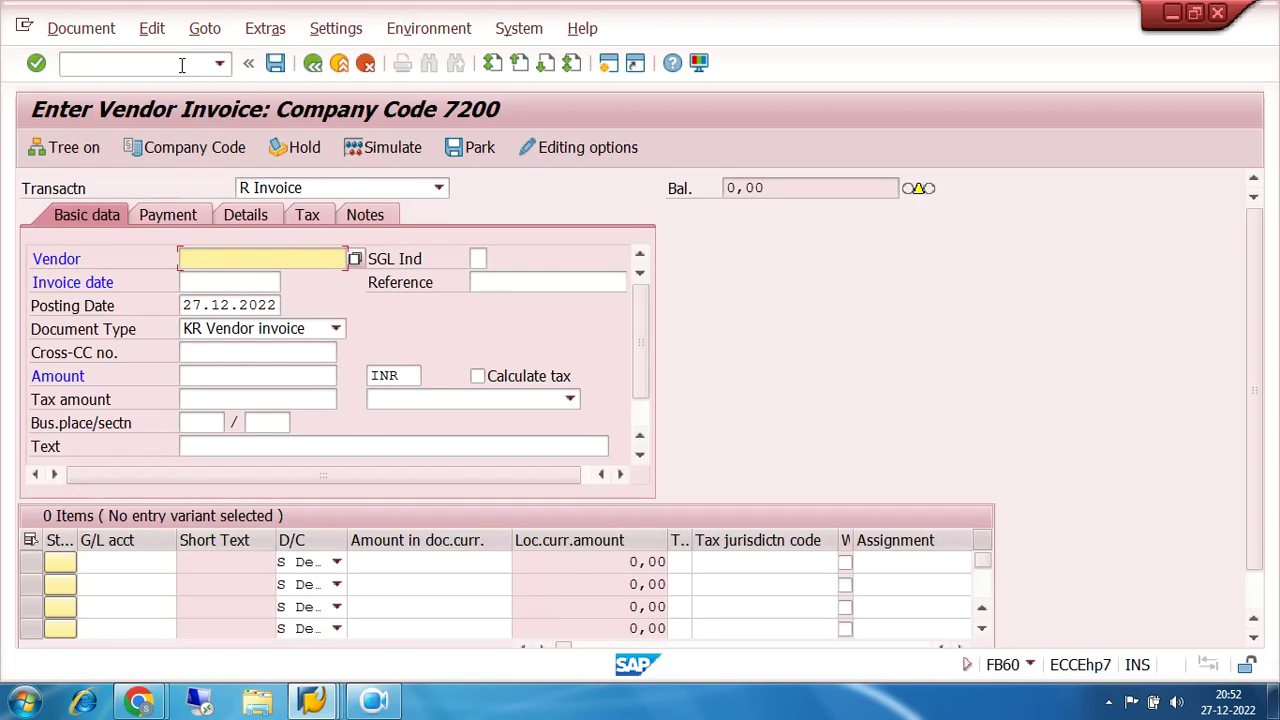
left_click(242, 281)
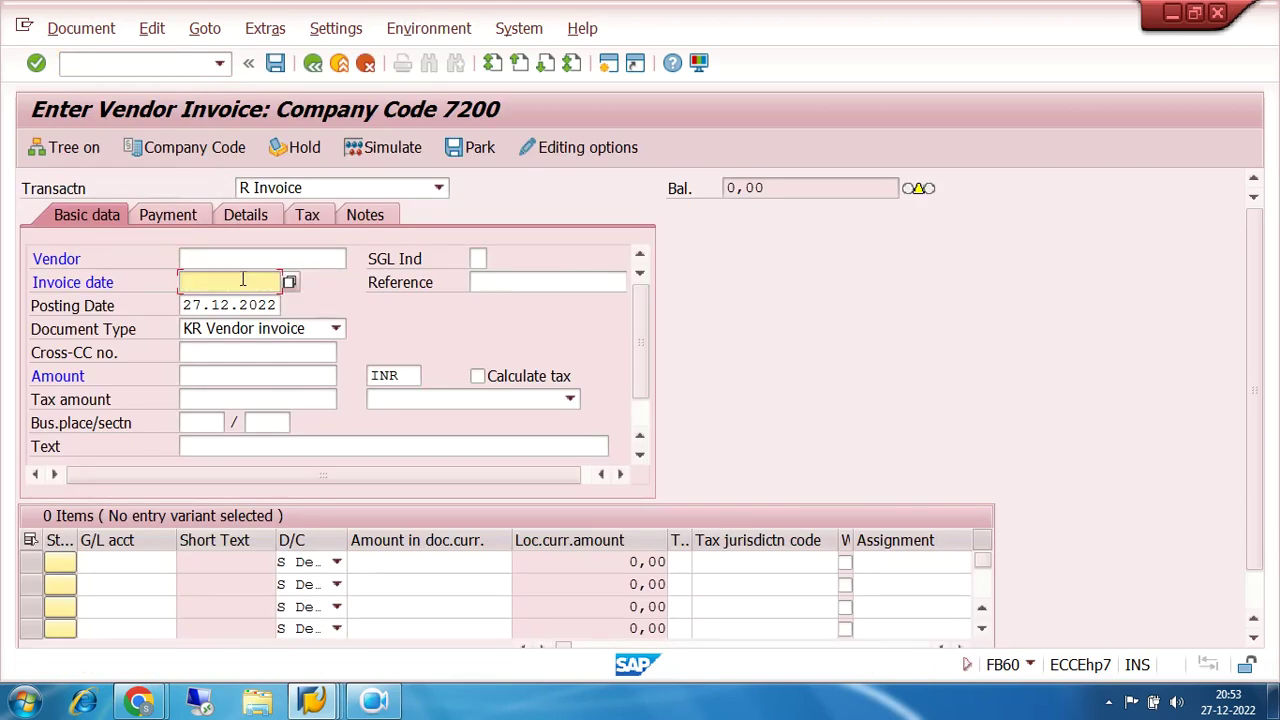
type("20.12.2022")
left_click_drag(183, 282, 284, 281)
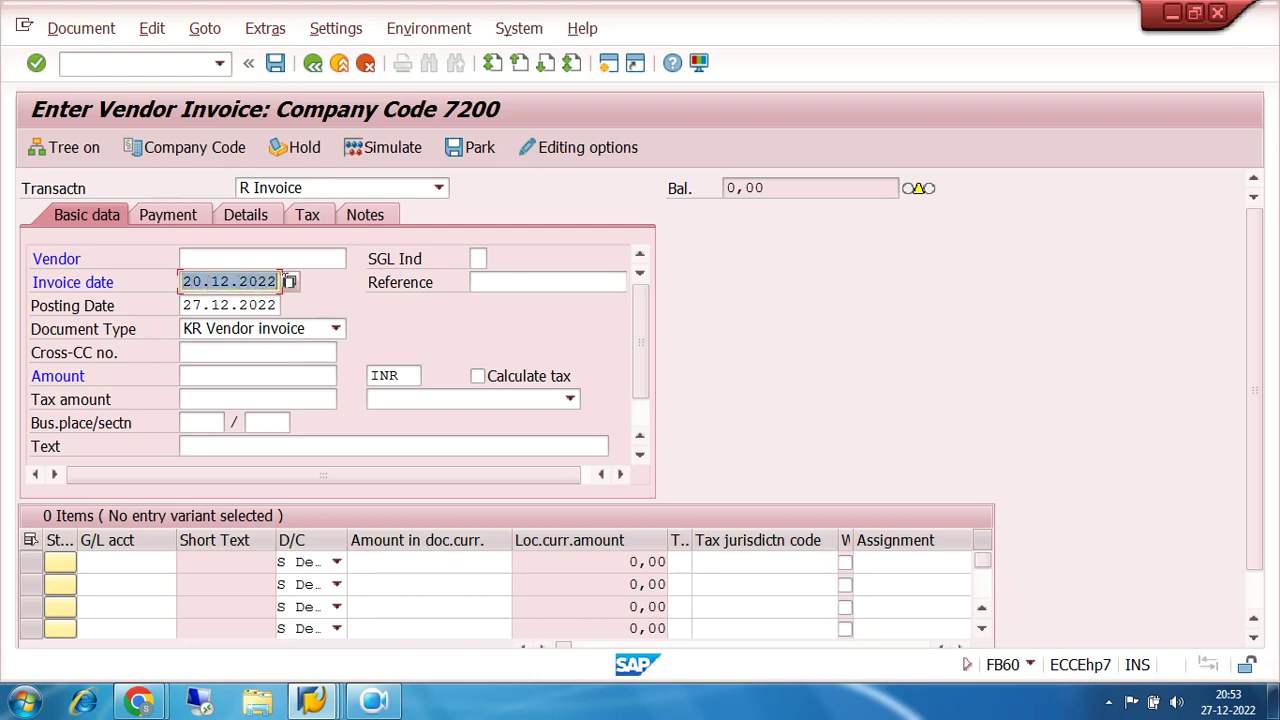
left_click_drag(183, 305, 288, 305)
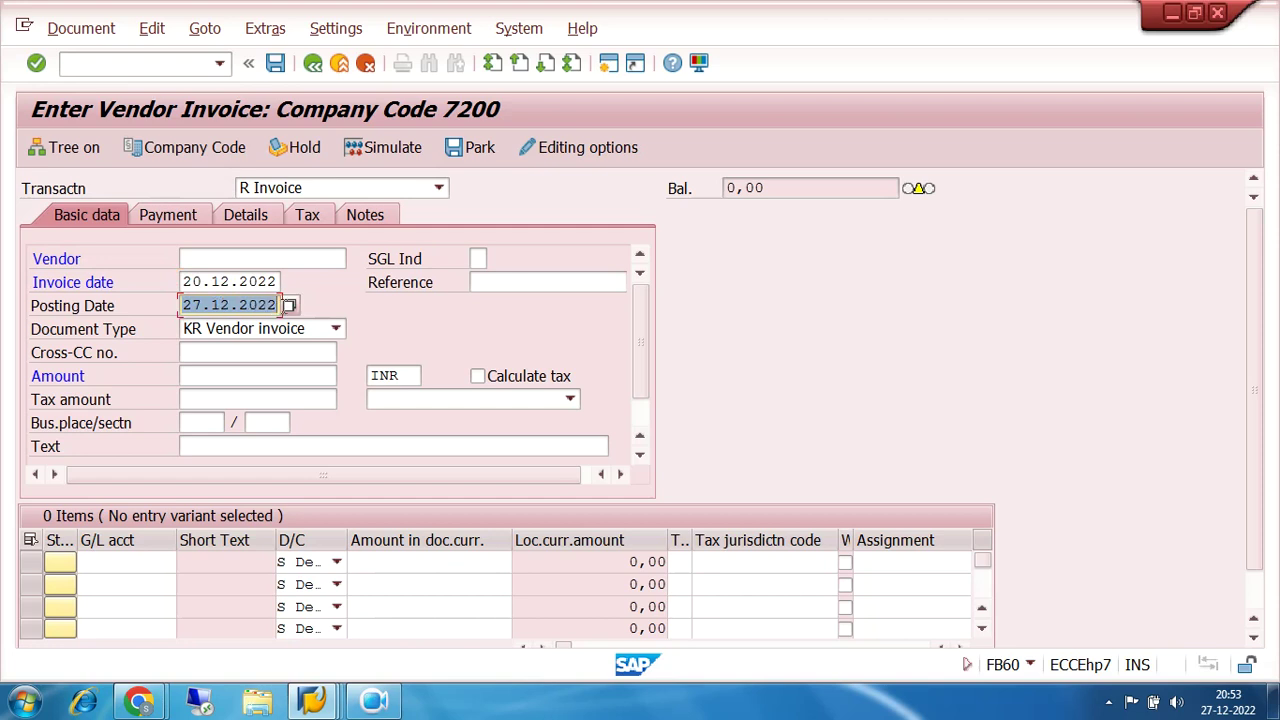
left_click(252, 259)
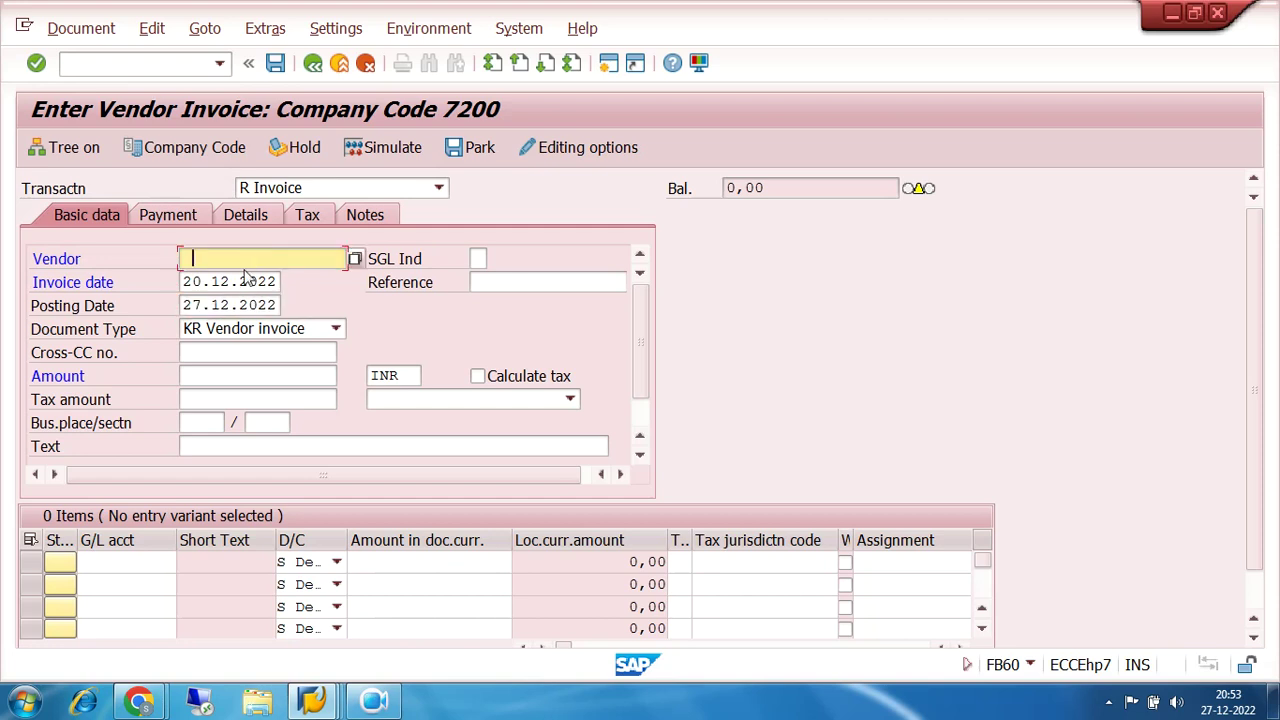
left_click(256, 281)
left_click_drag(186, 282, 287, 272)
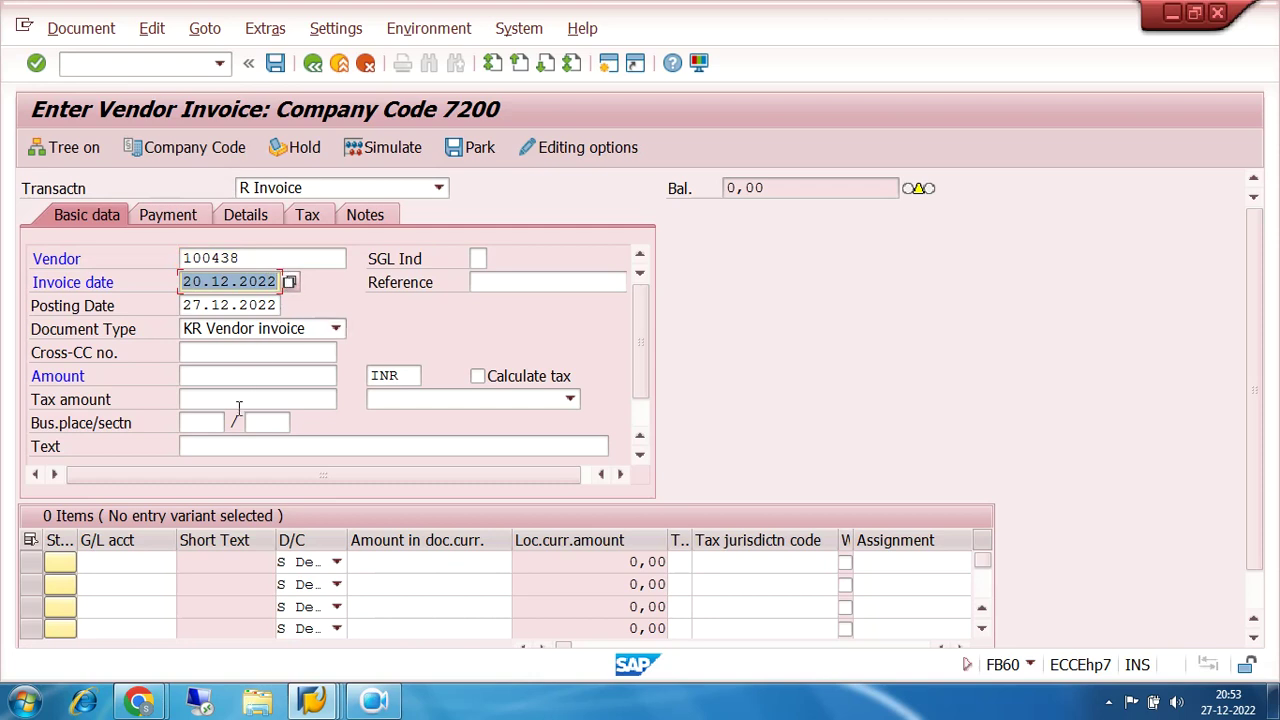
Step: Fill in text PUR INV POSTING and amount 10000, then acknowledge the down-payment notice
left_click(257, 450)
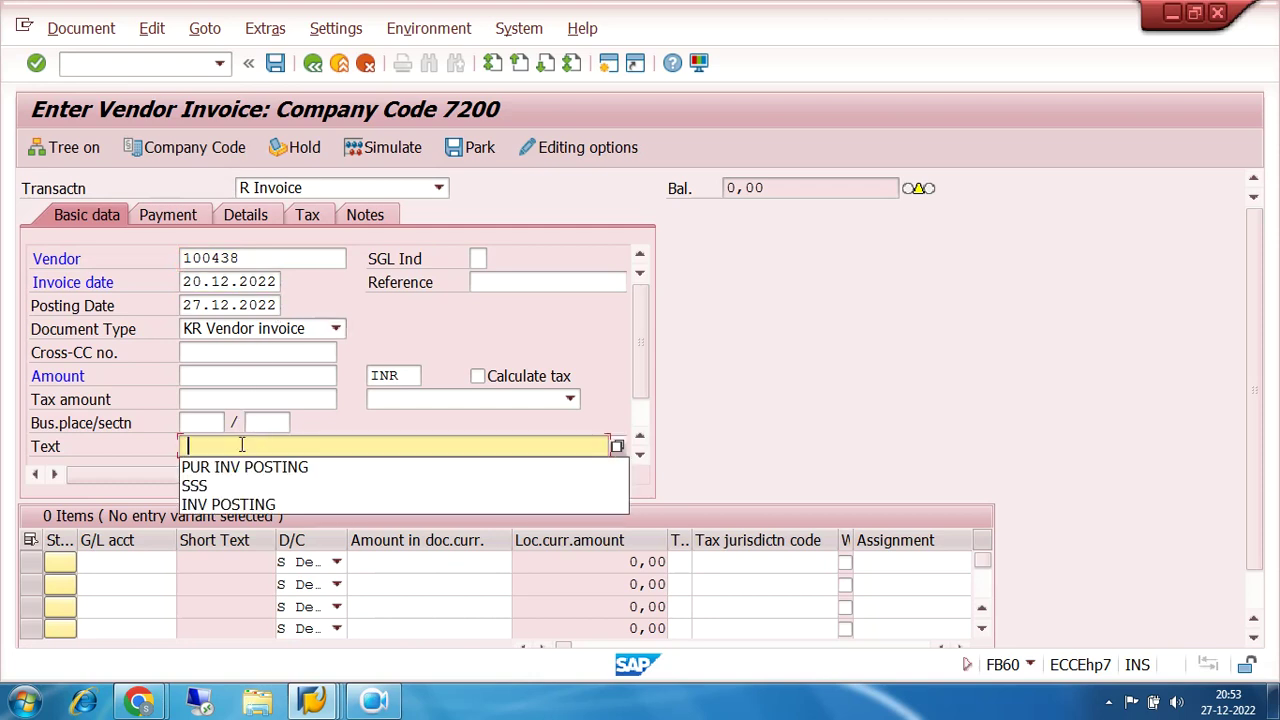
left_click(250, 464)
left_click(215, 376)
left_click(222, 398)
left_click(185, 220)
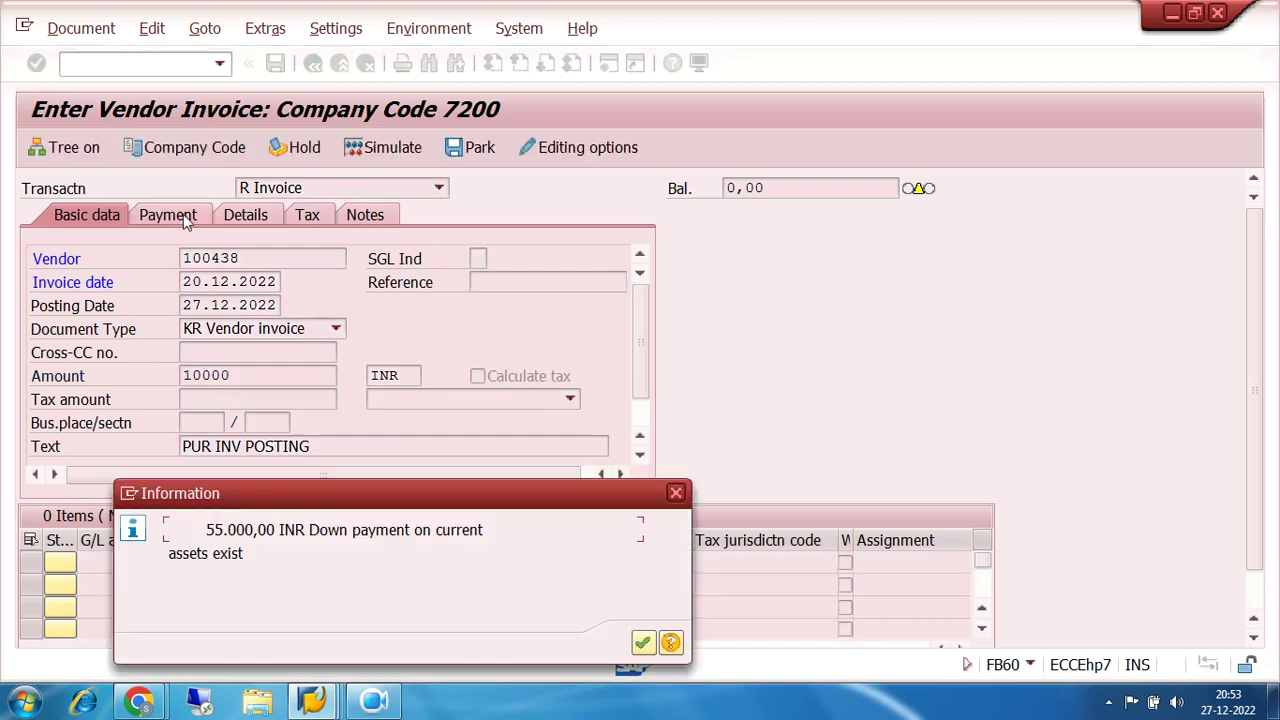
key("Return")
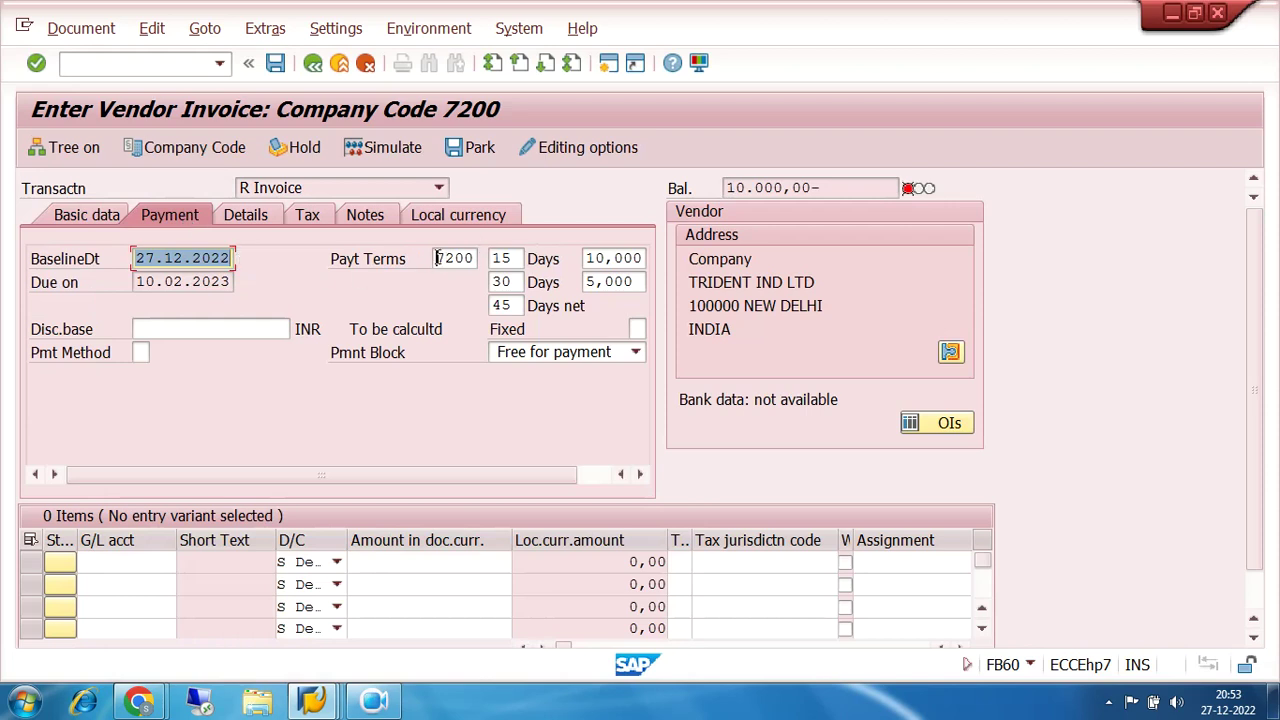
Step: Replace payment terms 7200 with 0002 picked from the input history
left_click_drag(437, 258, 487, 258)
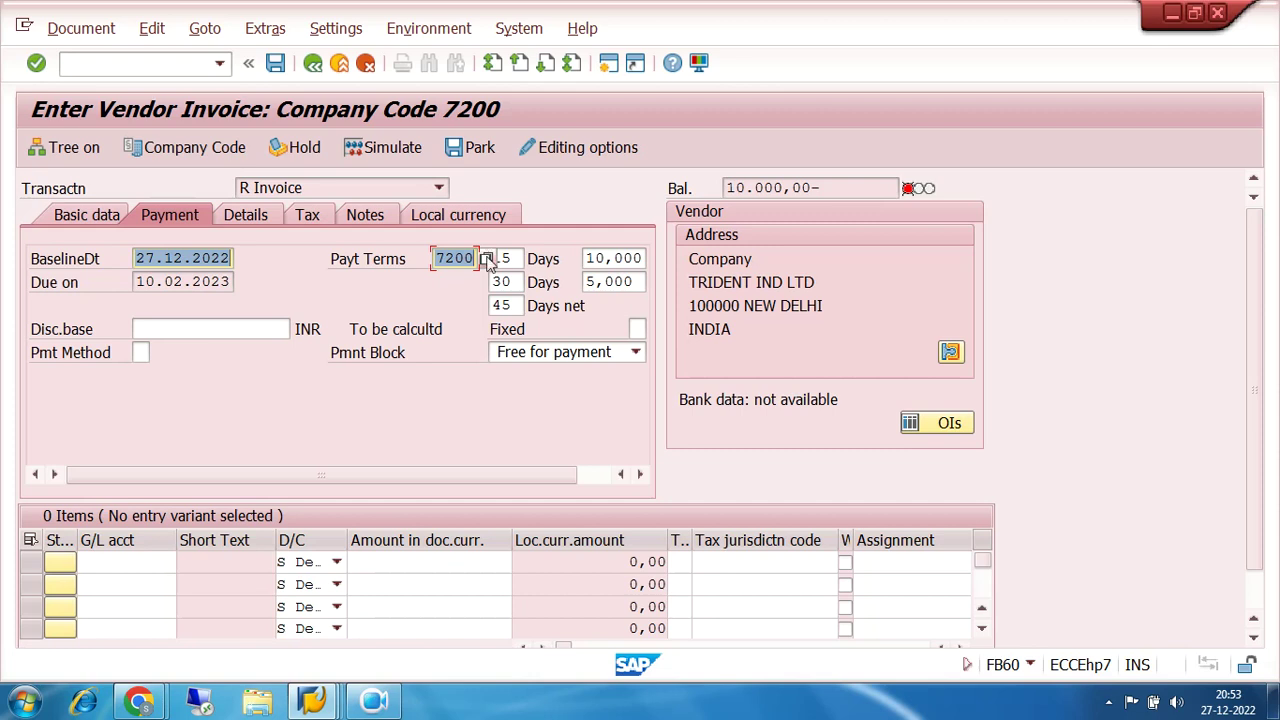
left_click_drag(137, 258, 236, 258)
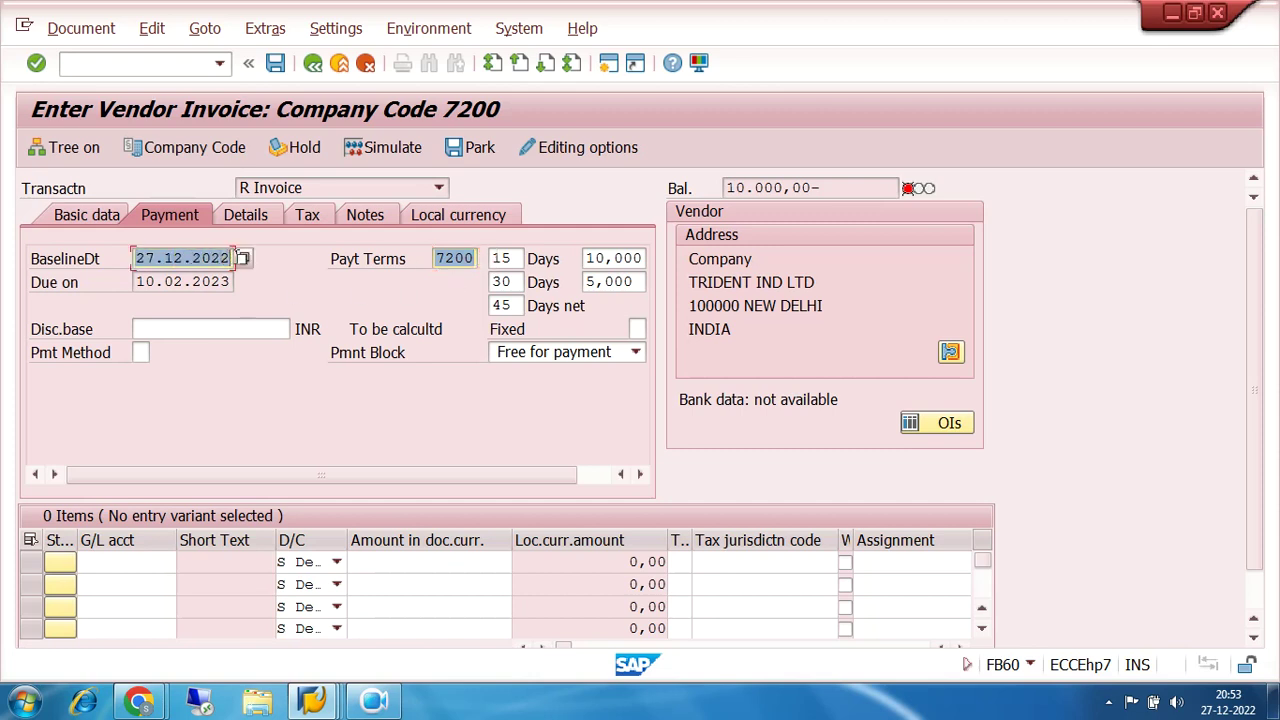
left_click(477, 258)
key("BackSpace")
key("BackSpace")
key("BackSpace")
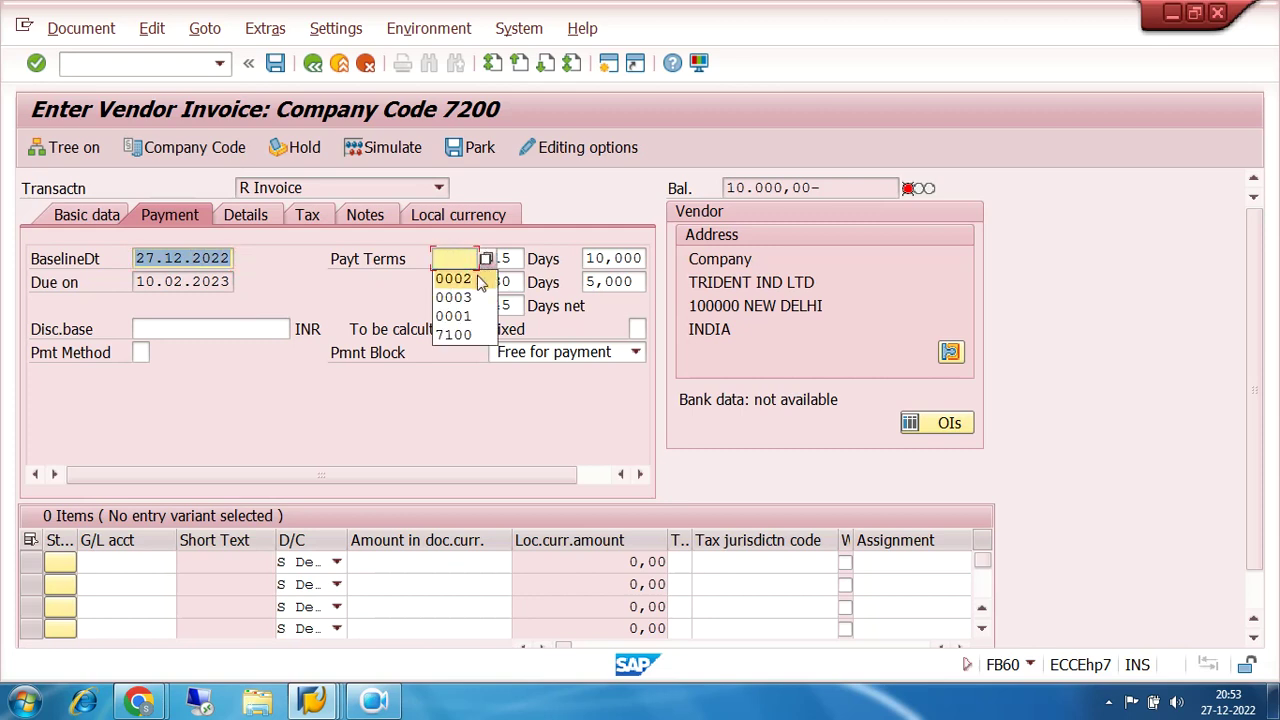
left_click(478, 281)
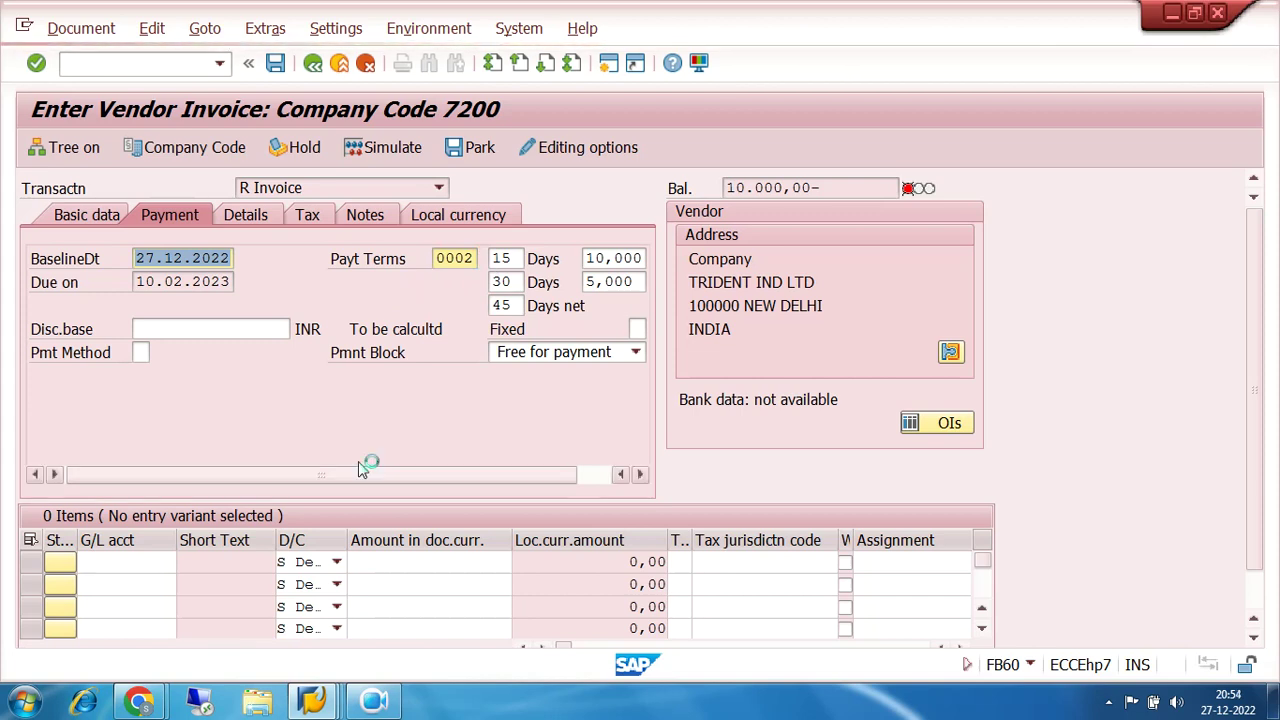
left_click(318, 704)
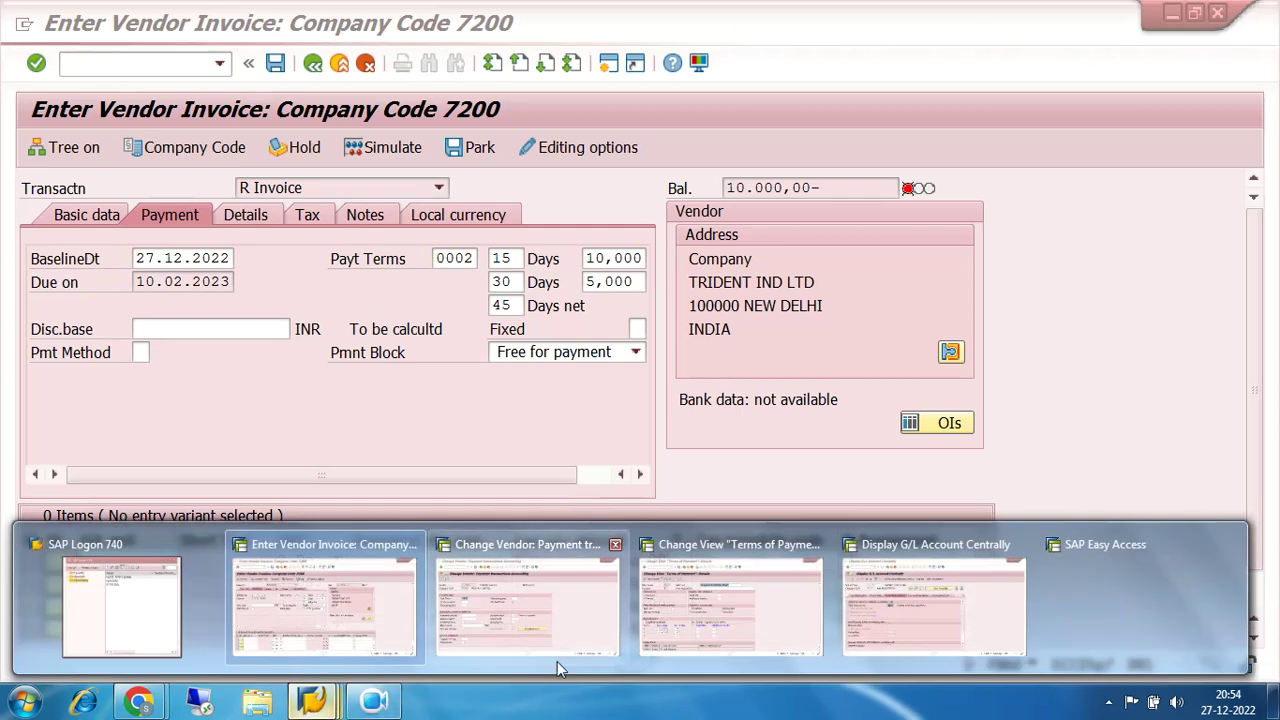
left_click(760, 632)
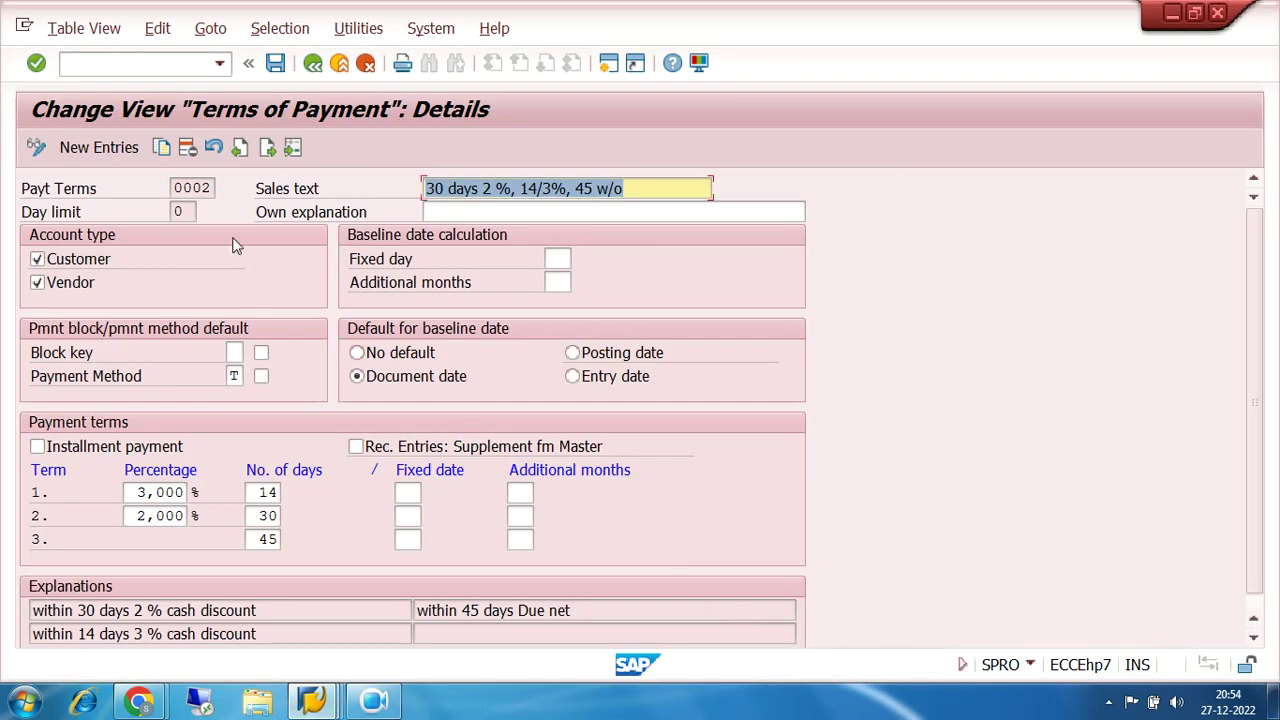
left_click(210, 188)
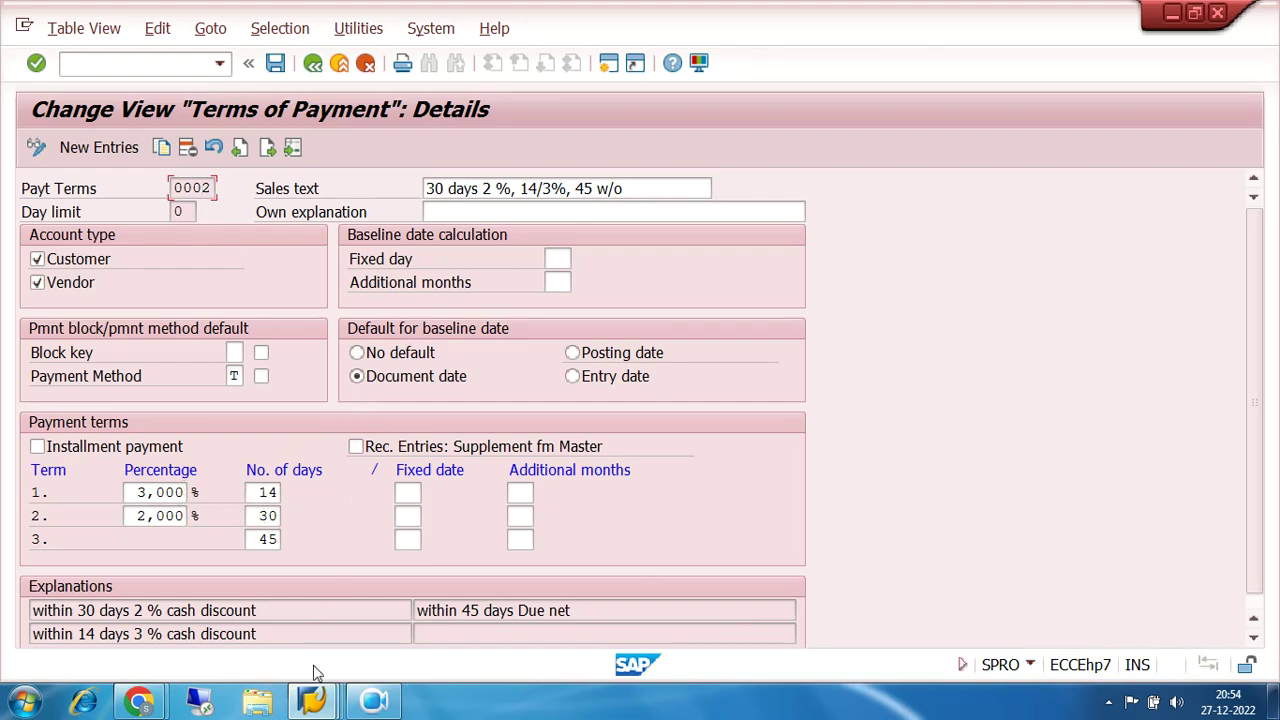
left_click(316, 703)
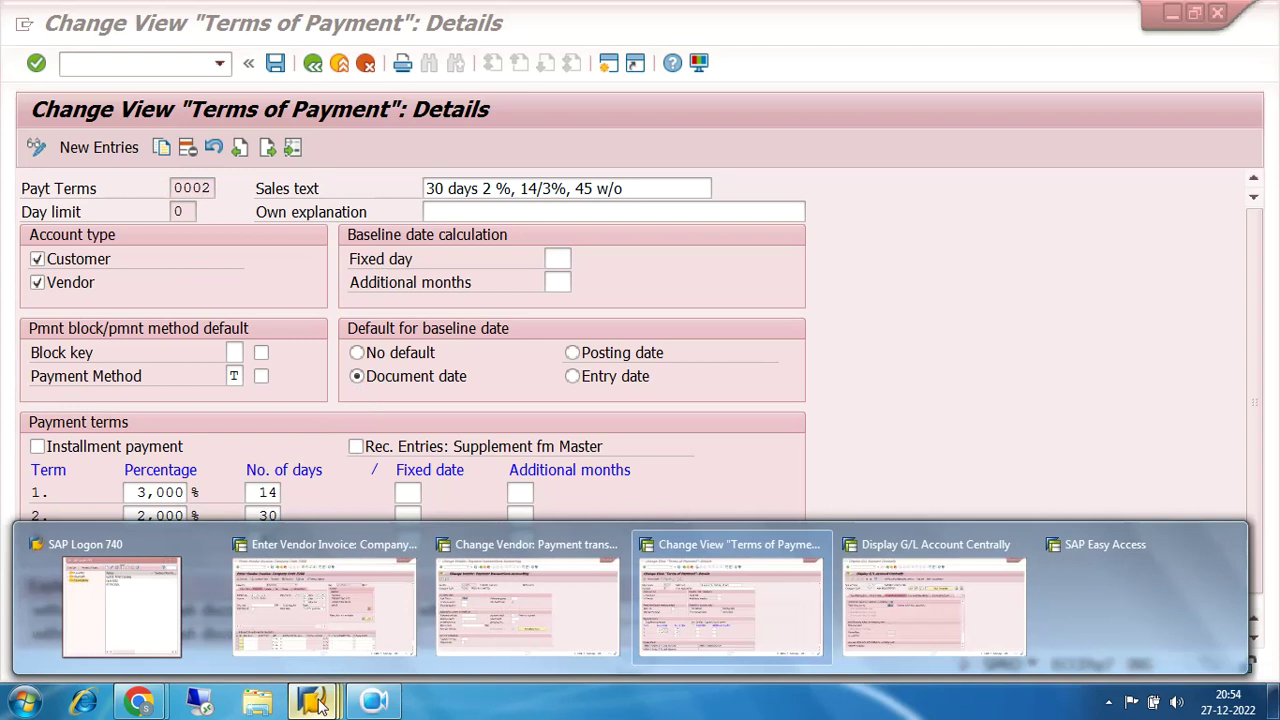
left_click(326, 618)
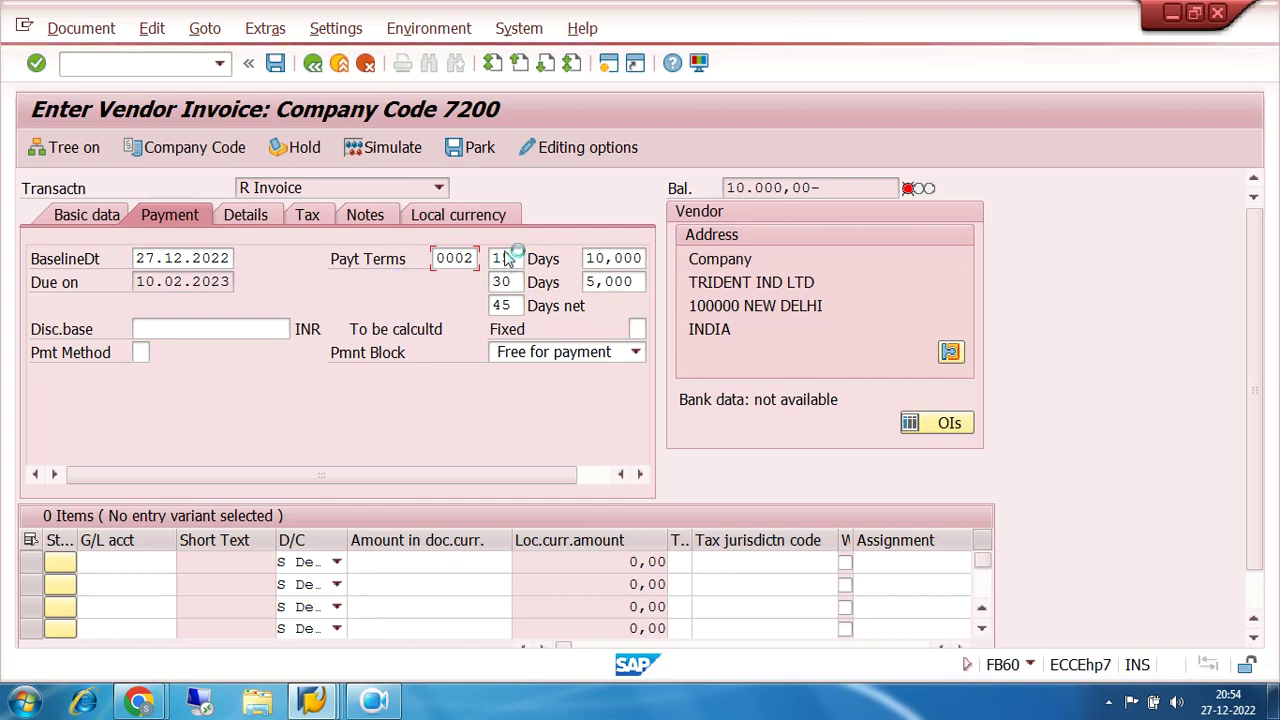
Step: Check the wireless network connection from the notification area
left_click(1108, 702)
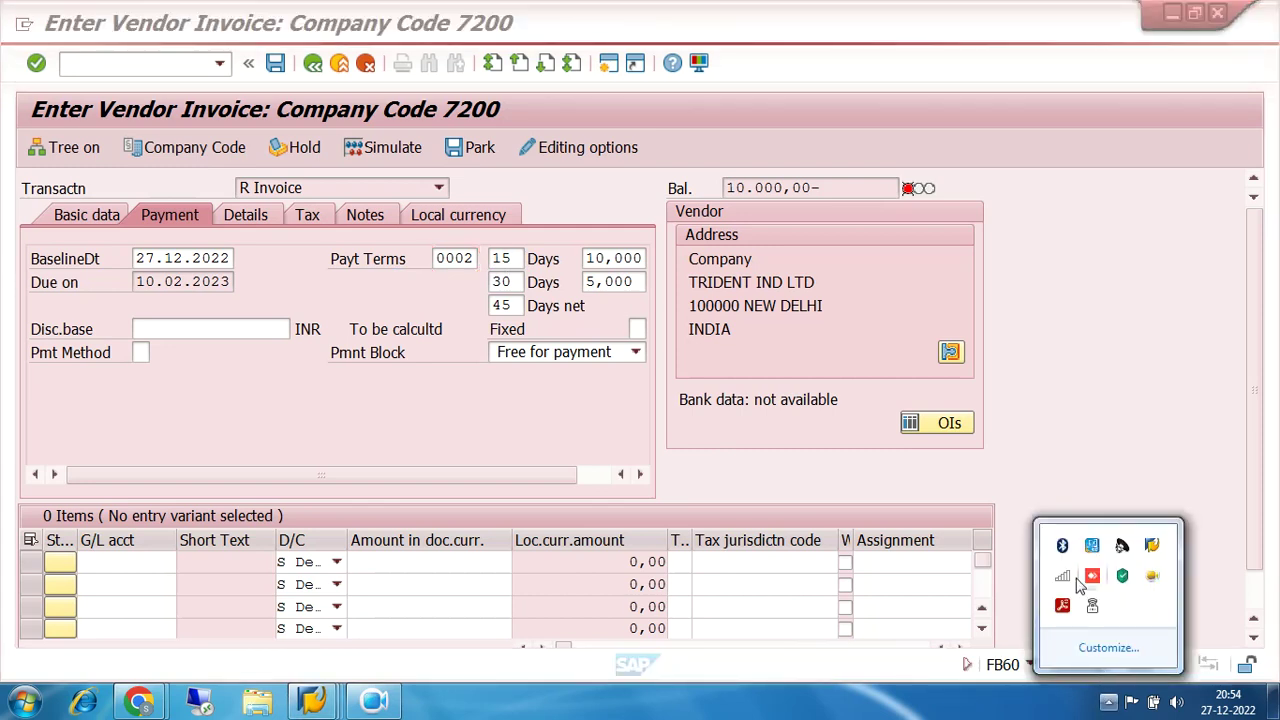
left_click(1062, 577)
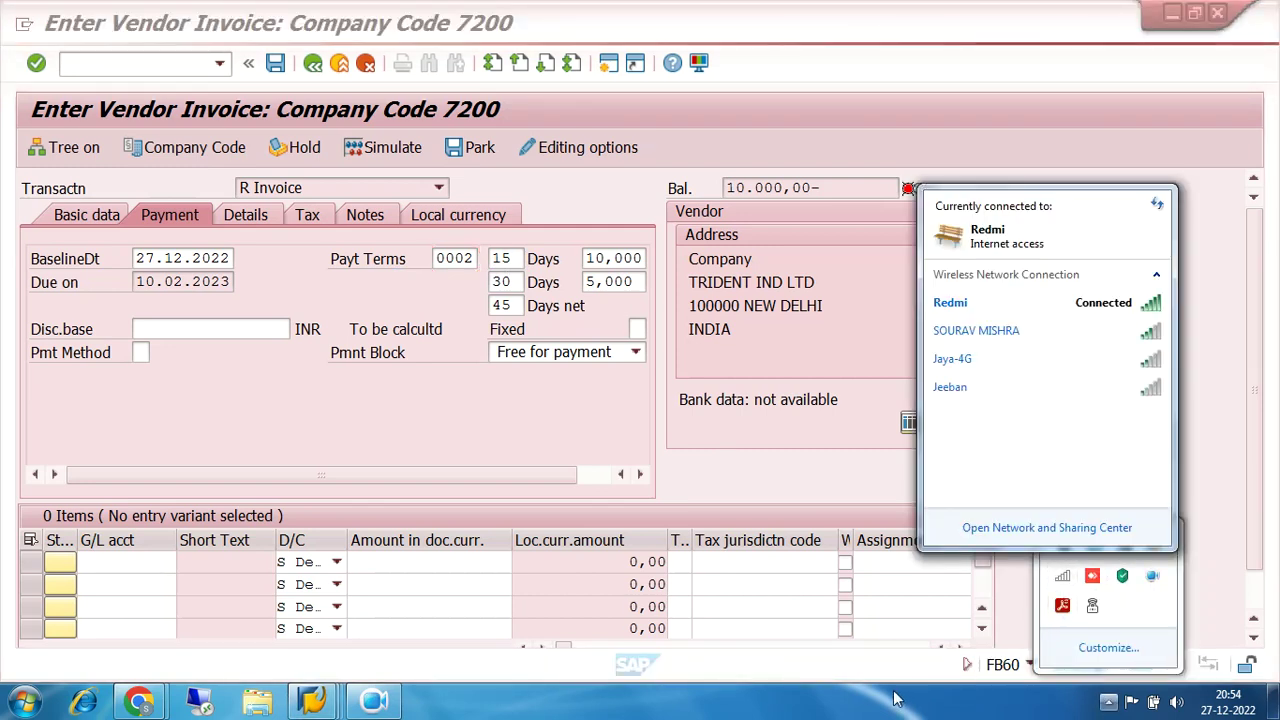
left_click(898, 702)
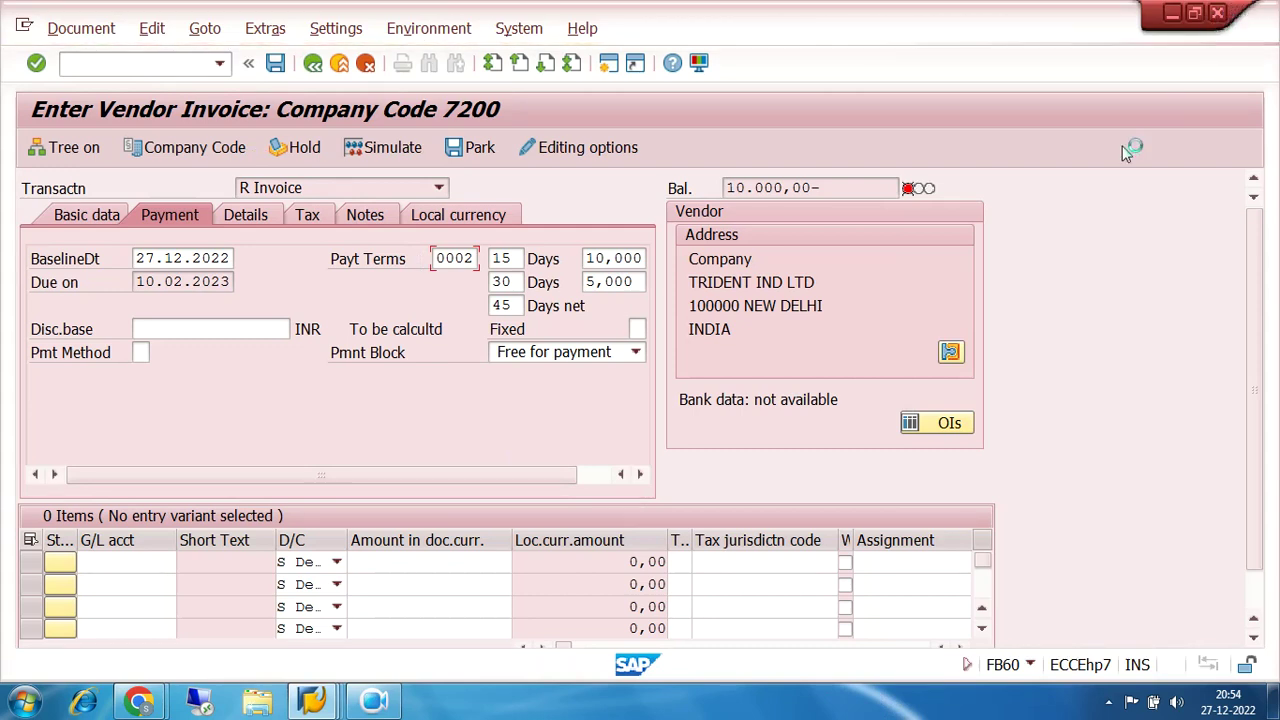
Step: In the G/L account 100210 display window, restart vendor invoice entry with /nfb60
left_click(331, 704)
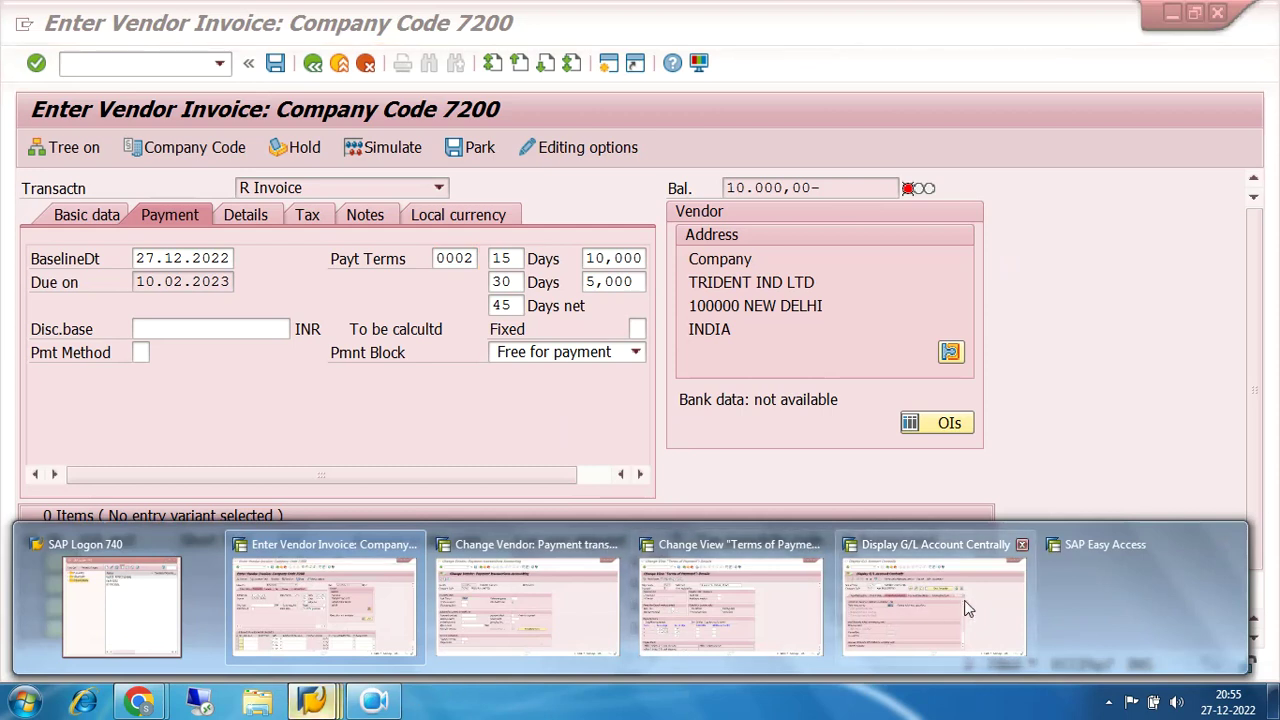
left_click(956, 602)
left_click(151, 62)
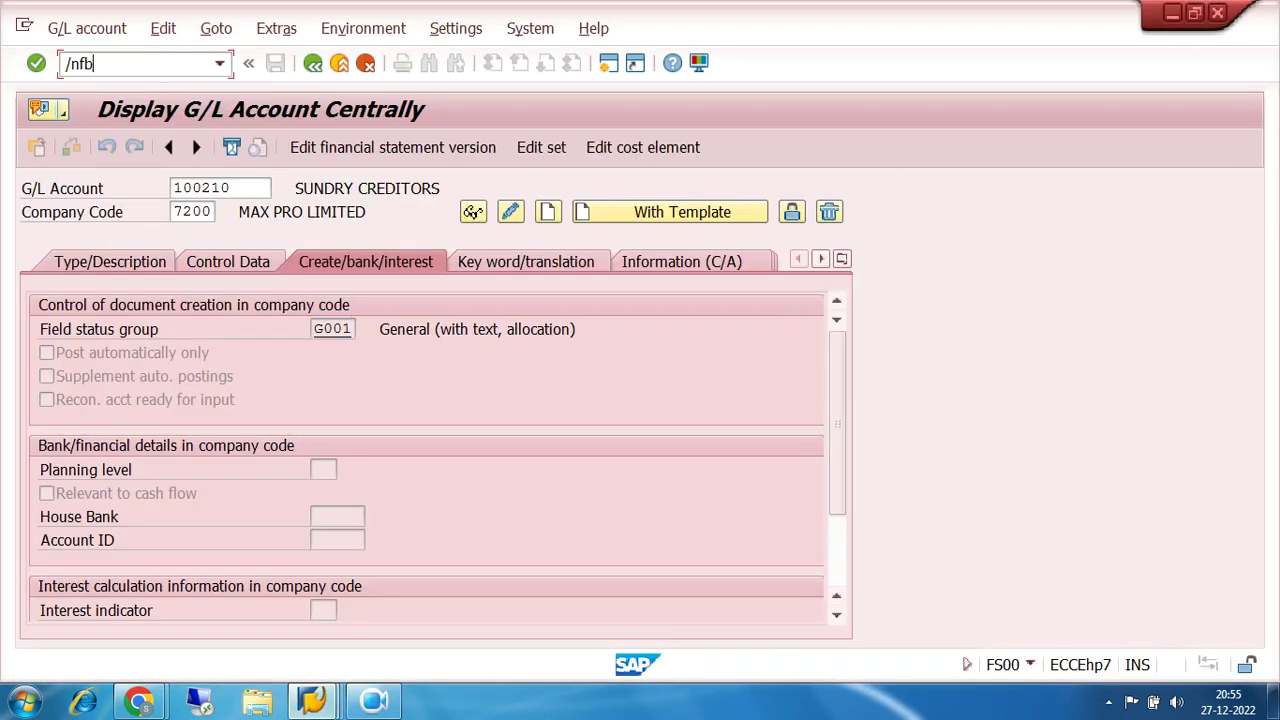
key("Return")
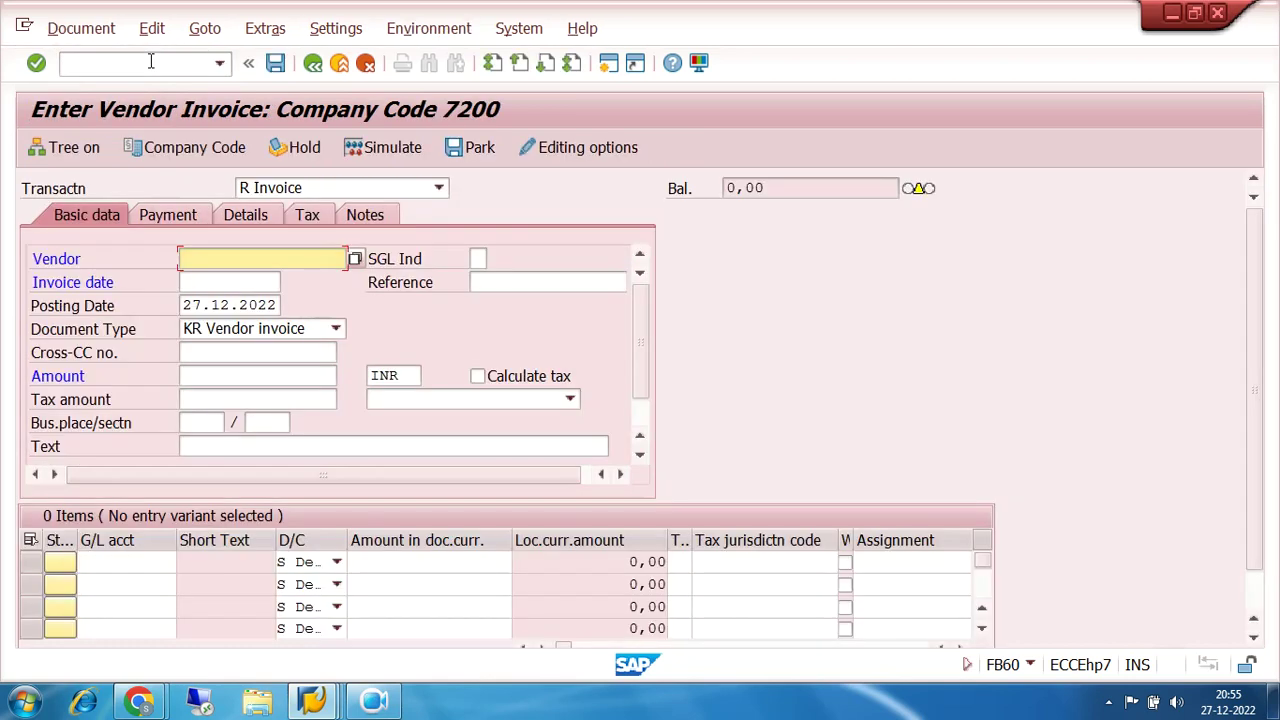
Step: Enter vendor 100438, invoice date 20.12.2022 and text PUR INV POSTING from the suggestions
left_click(239, 254)
left_click(240, 277)
type("20")
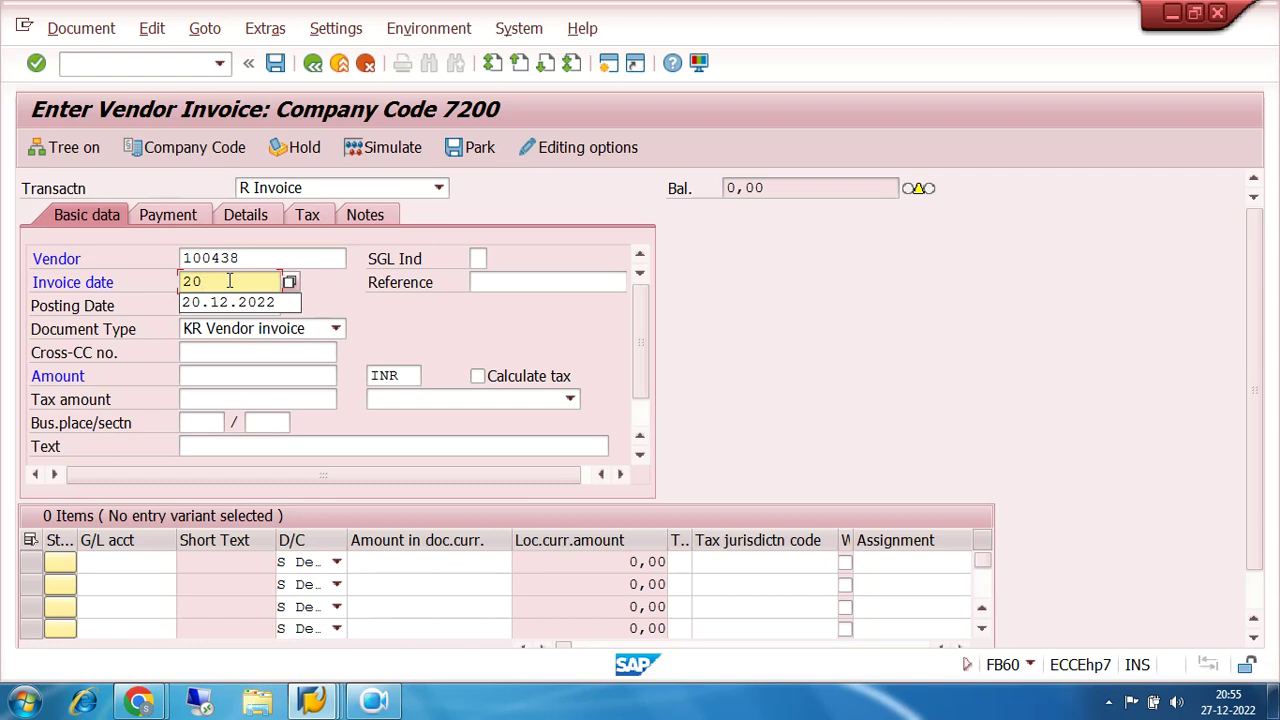
left_click(240, 304)
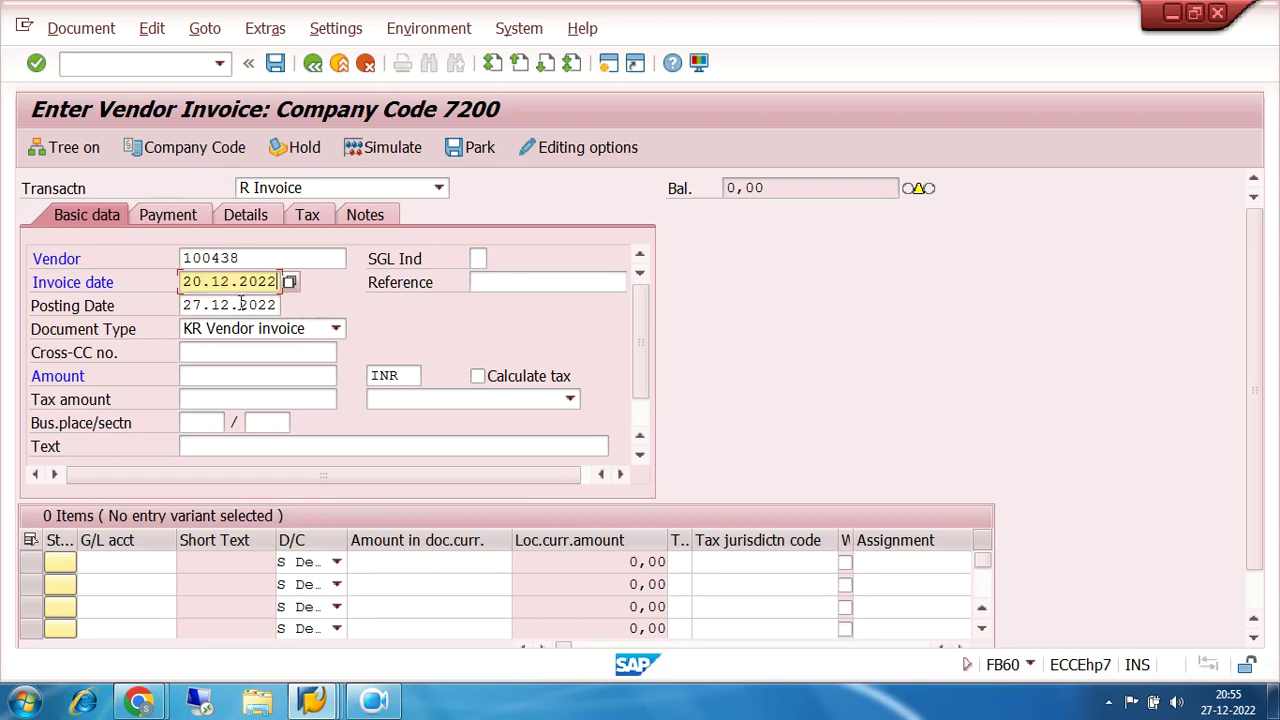
left_click(221, 441)
left_click(225, 466)
left_click(209, 374)
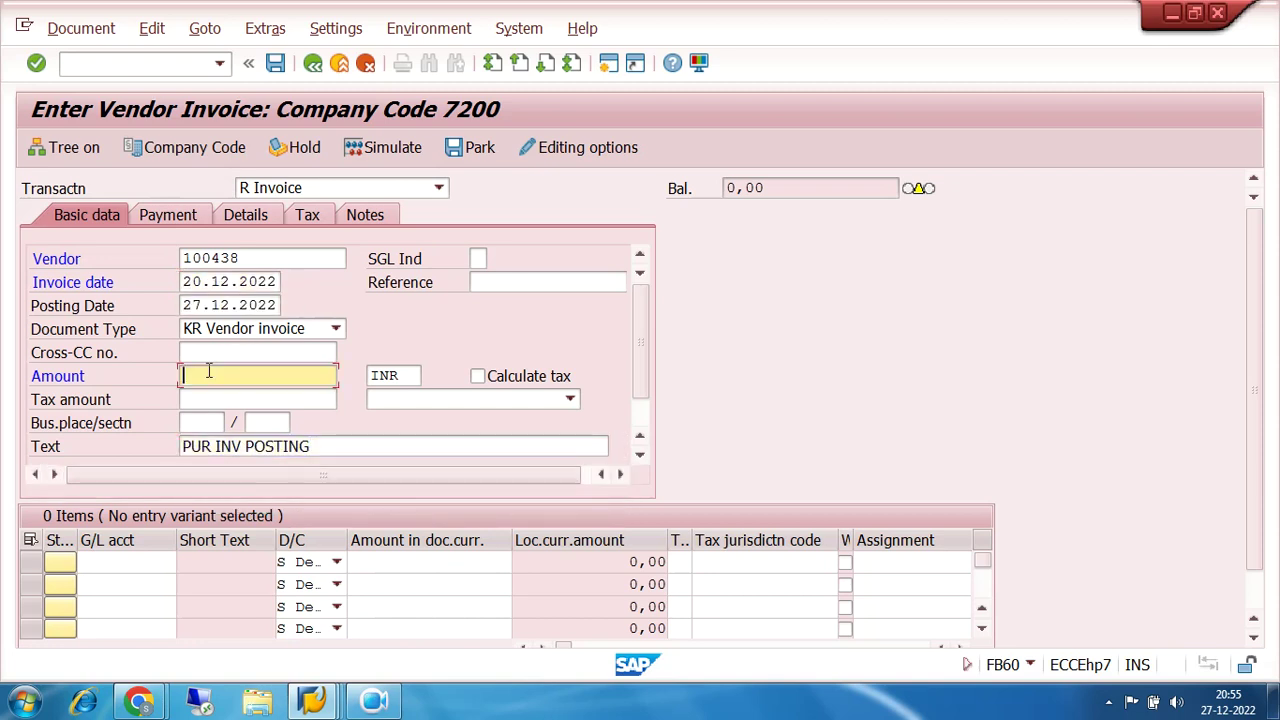
Step: Fill in amount 10000 and show the Payment details, dismissing the down-payment message
left_click(222, 398)
left_click(168, 218)
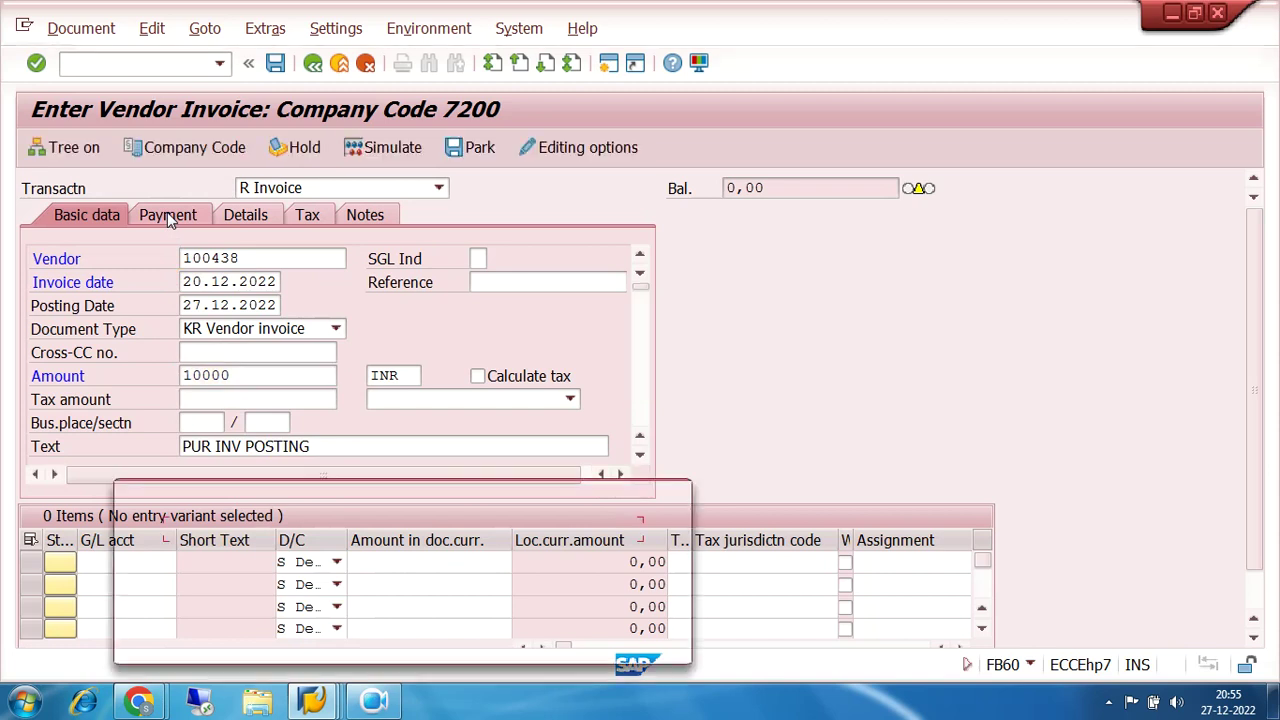
left_click(642, 643)
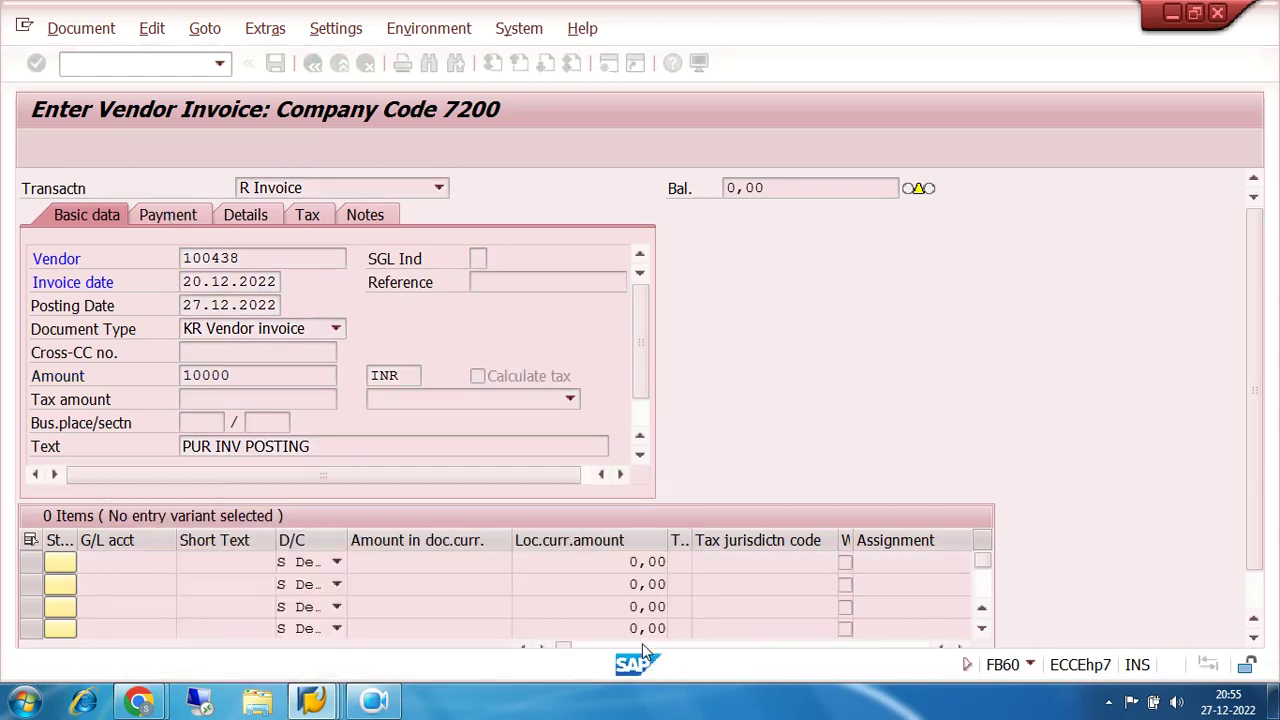
left_click(477, 259)
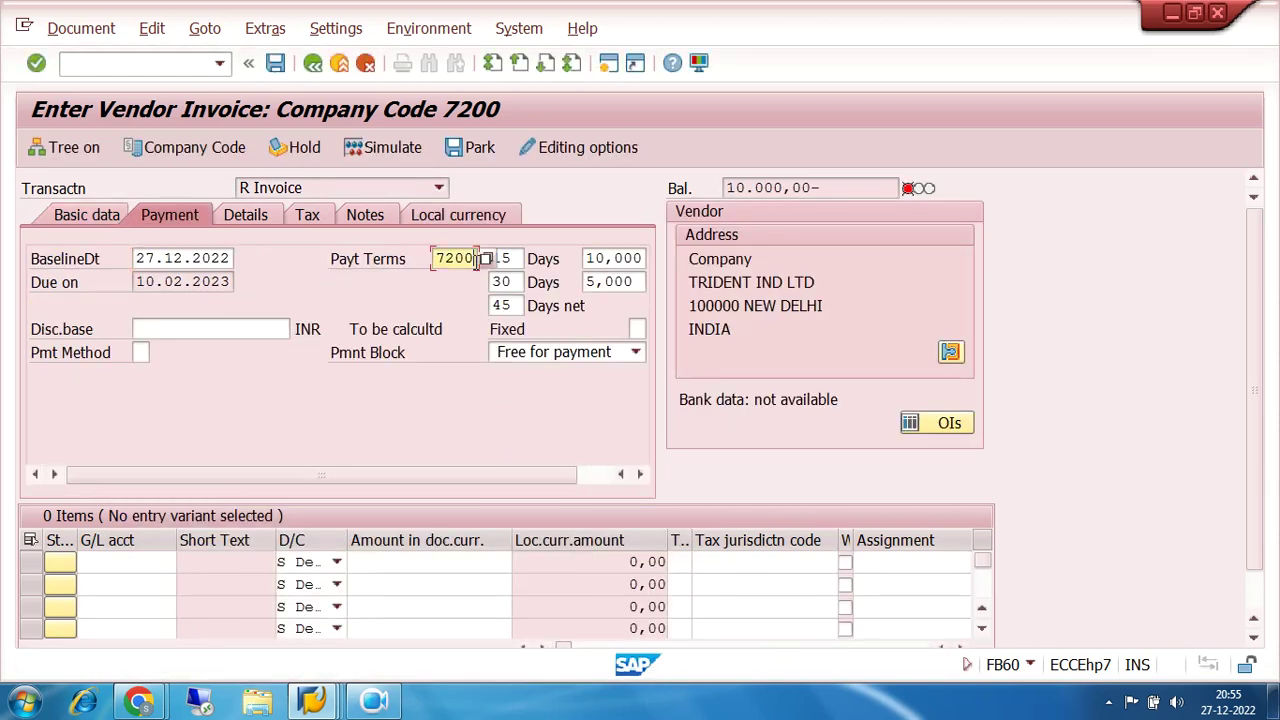
Step: Choose payment terms 0002 from the F4 list and apply them to the invoice
left_click(485, 259)
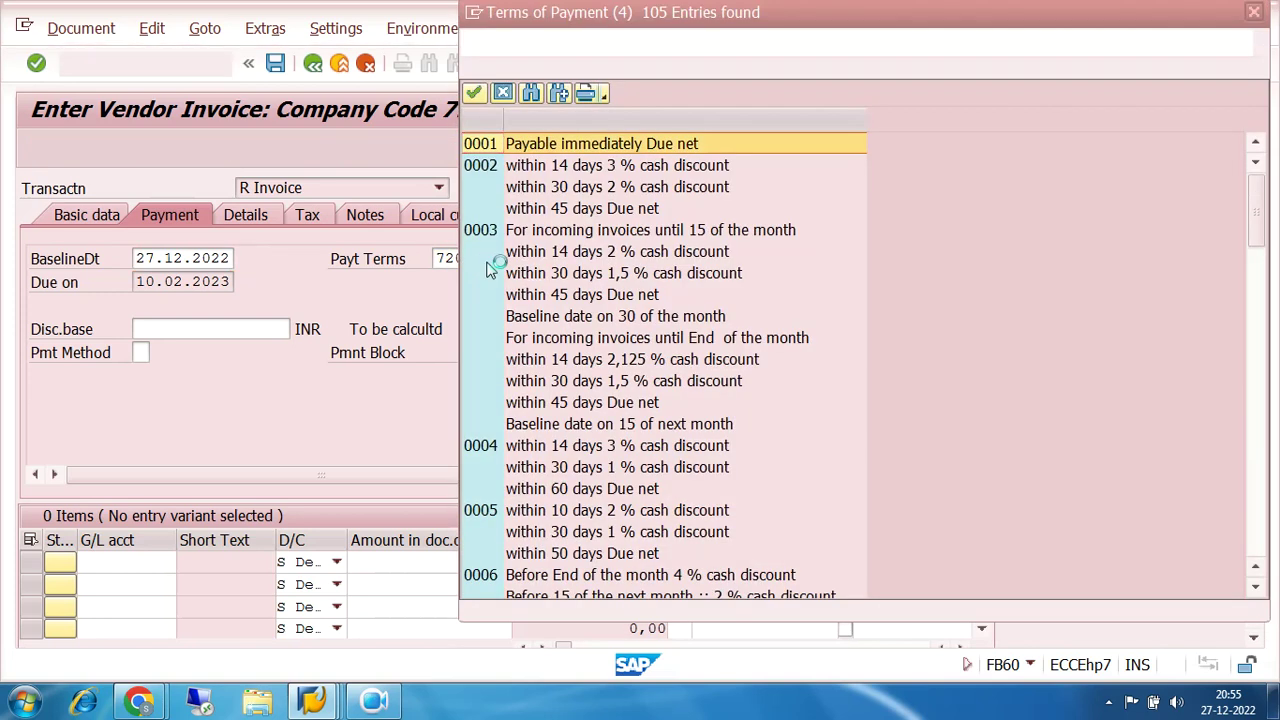
double_click(490, 170)
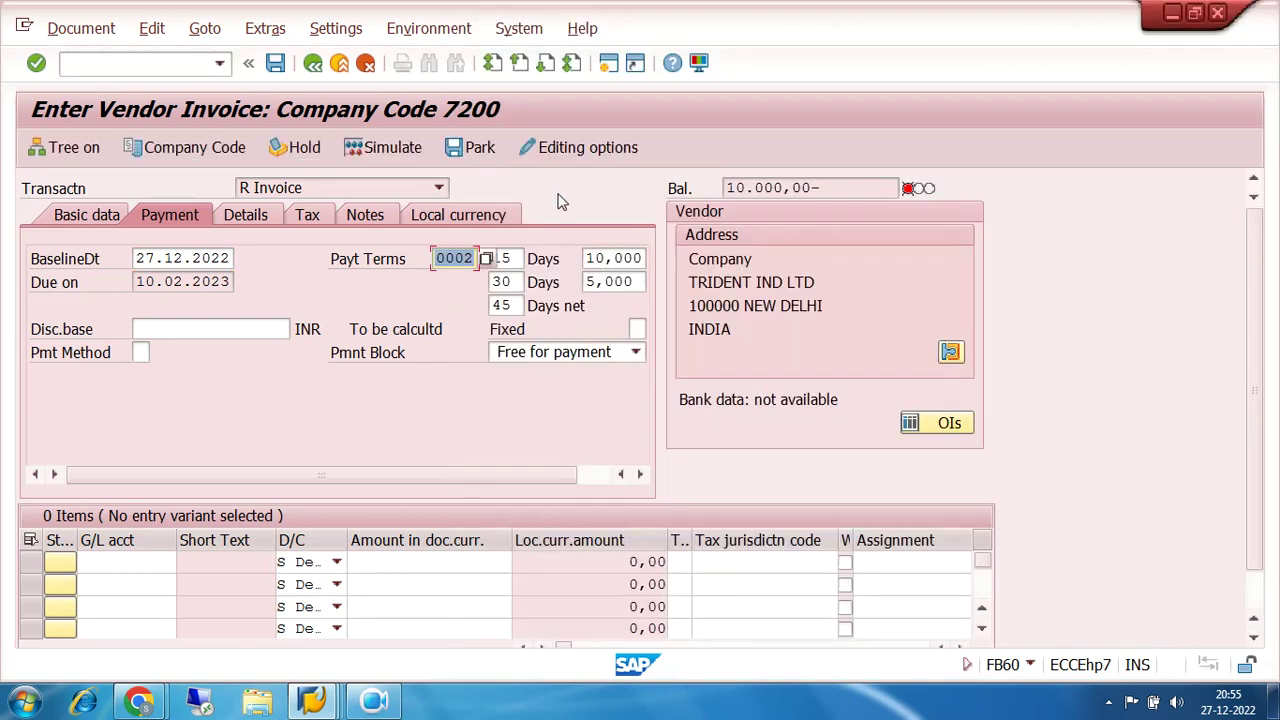
key("Return")
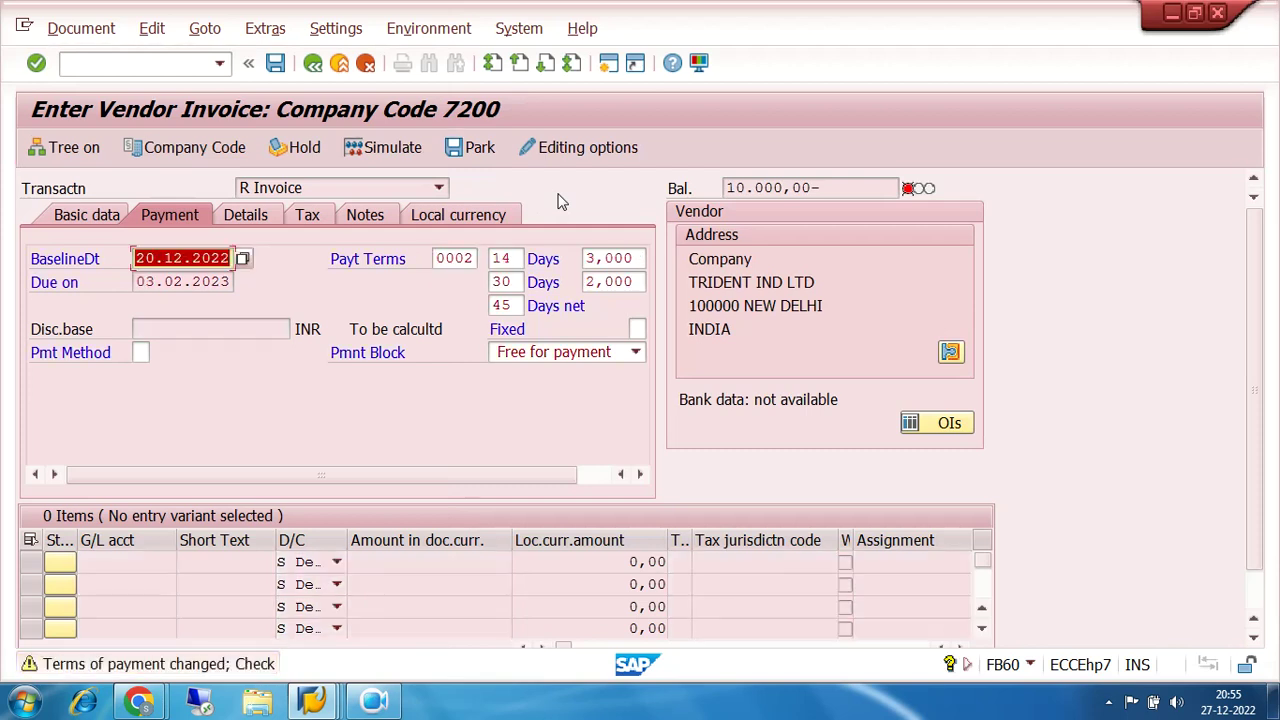
left_click_drag(137, 258, 240, 258)
Step: Compare the two invoice entry windows, returning to the one with terms 0002
mouse_move(318, 704)
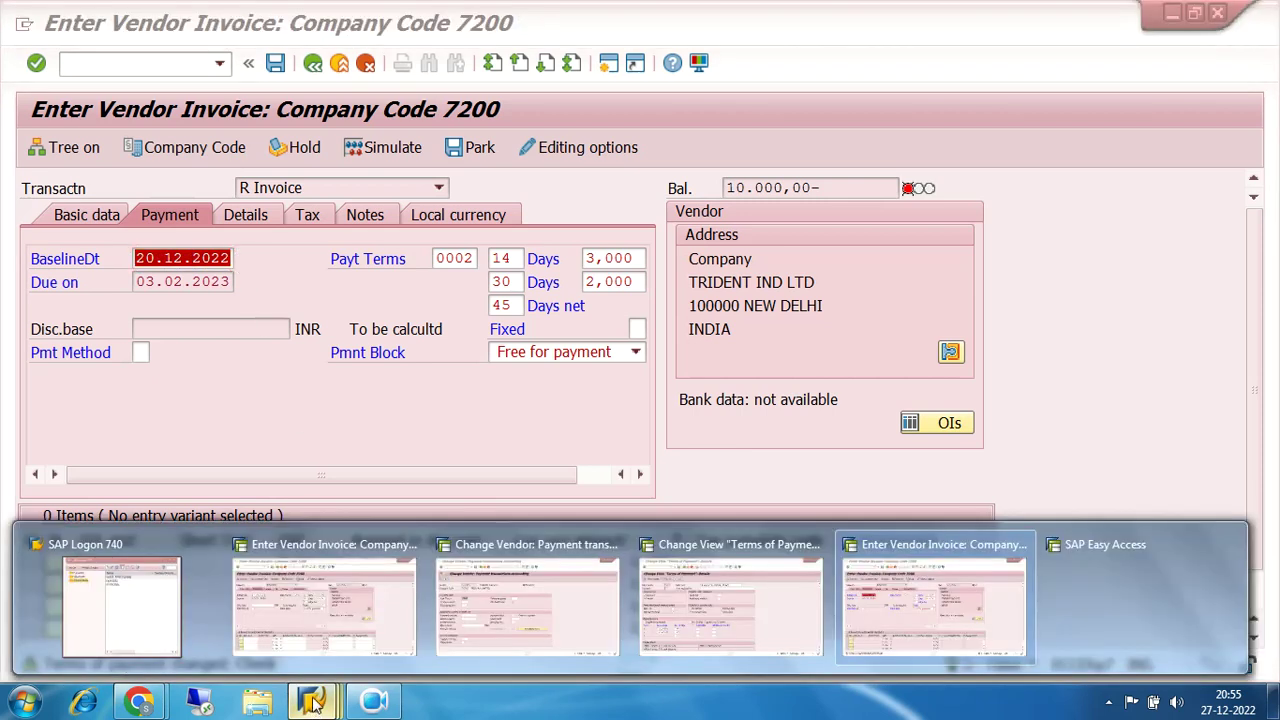
left_click(313, 625)
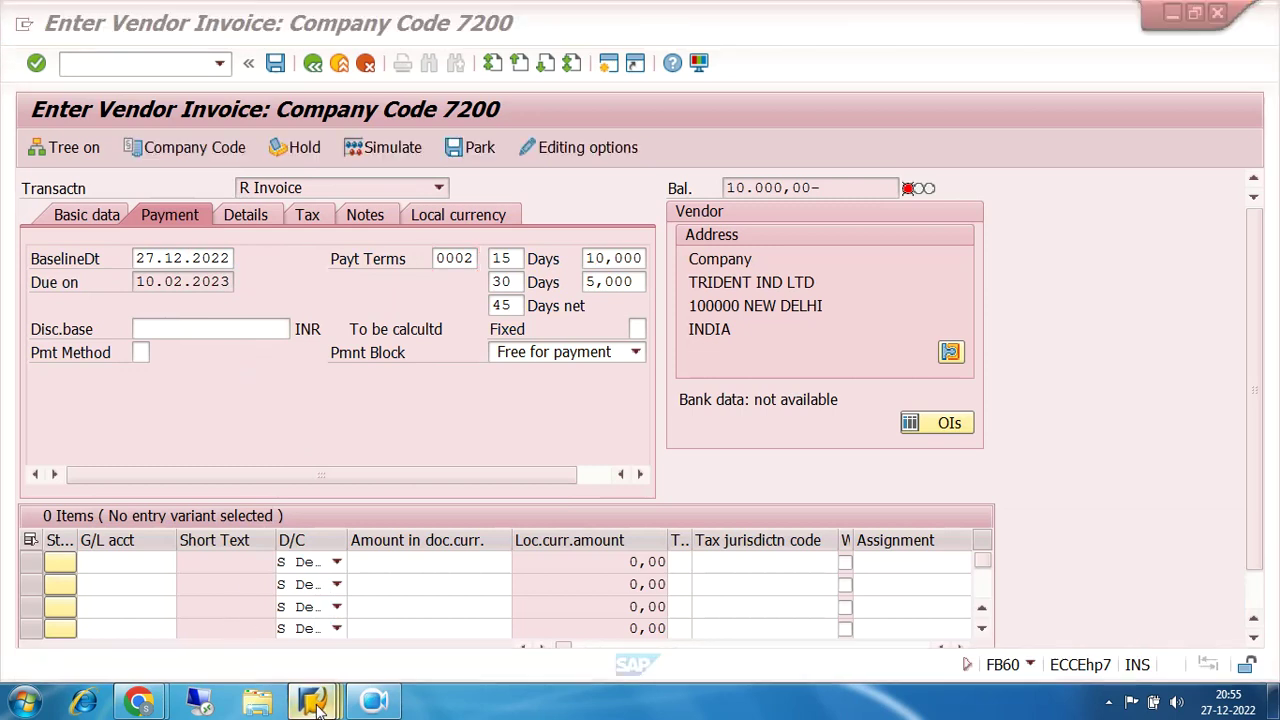
mouse_move(318, 704)
left_click(895, 611)
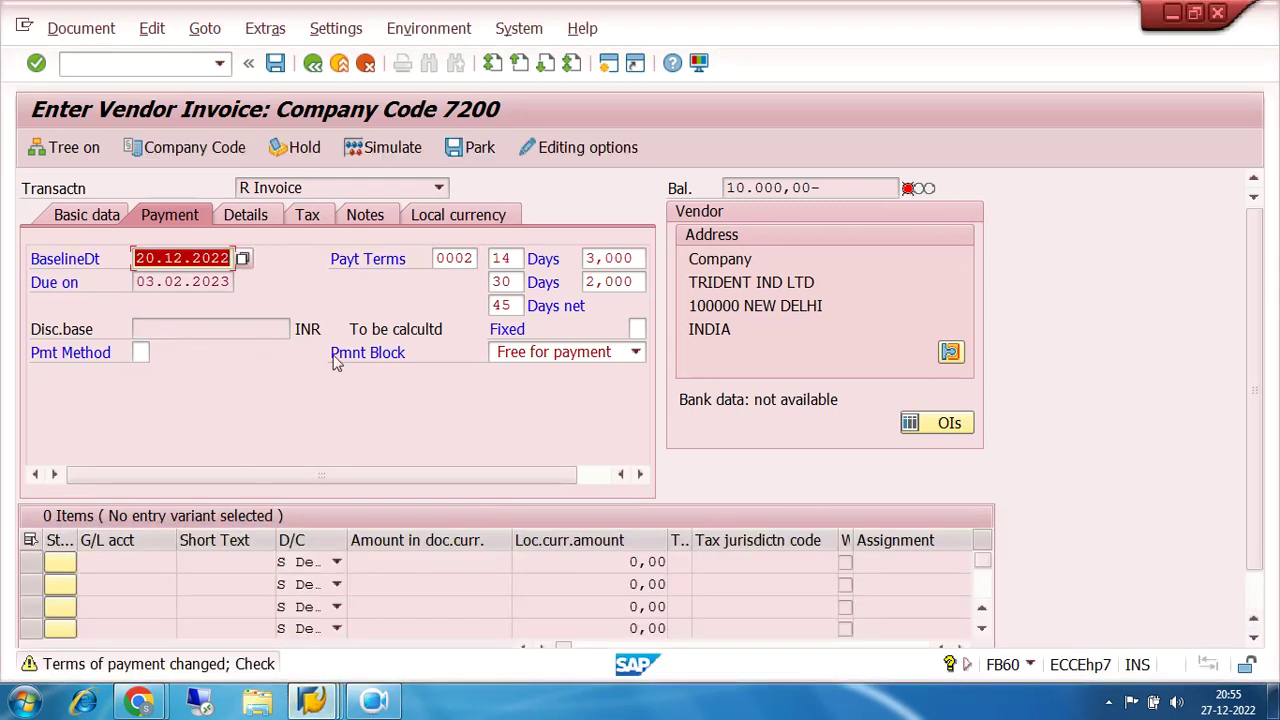
left_click(472, 258)
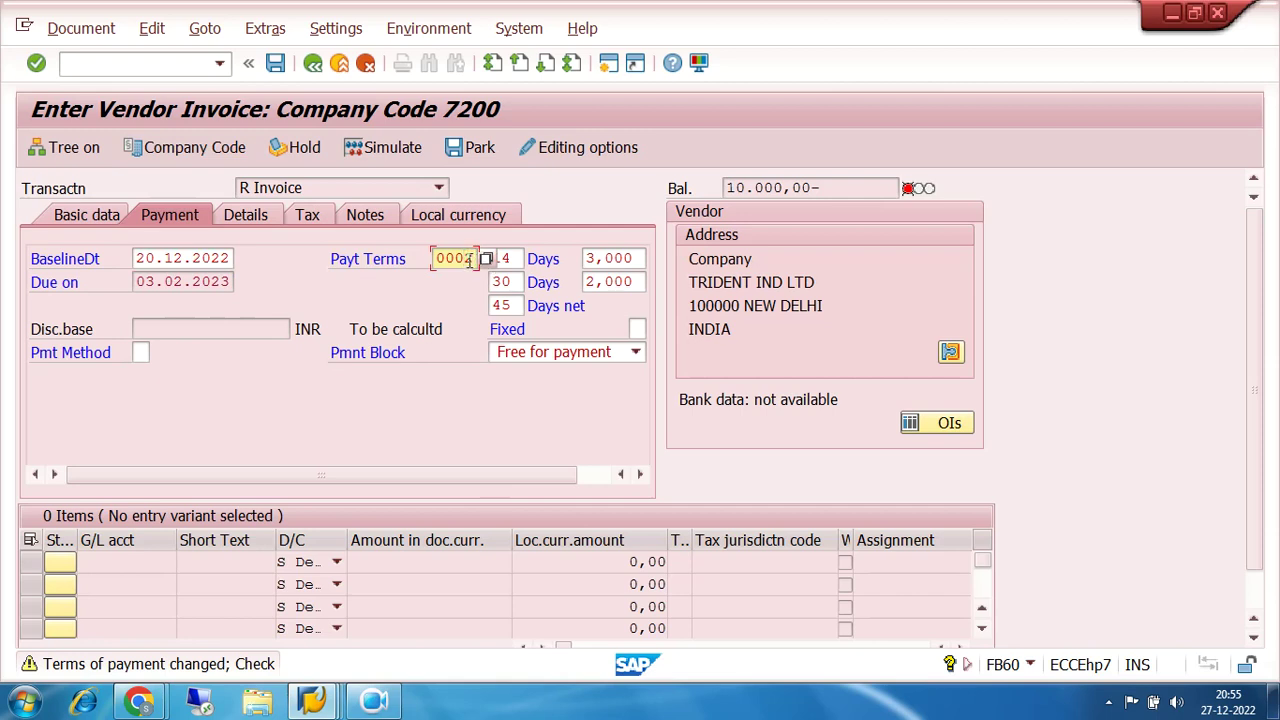
left_click(313, 703)
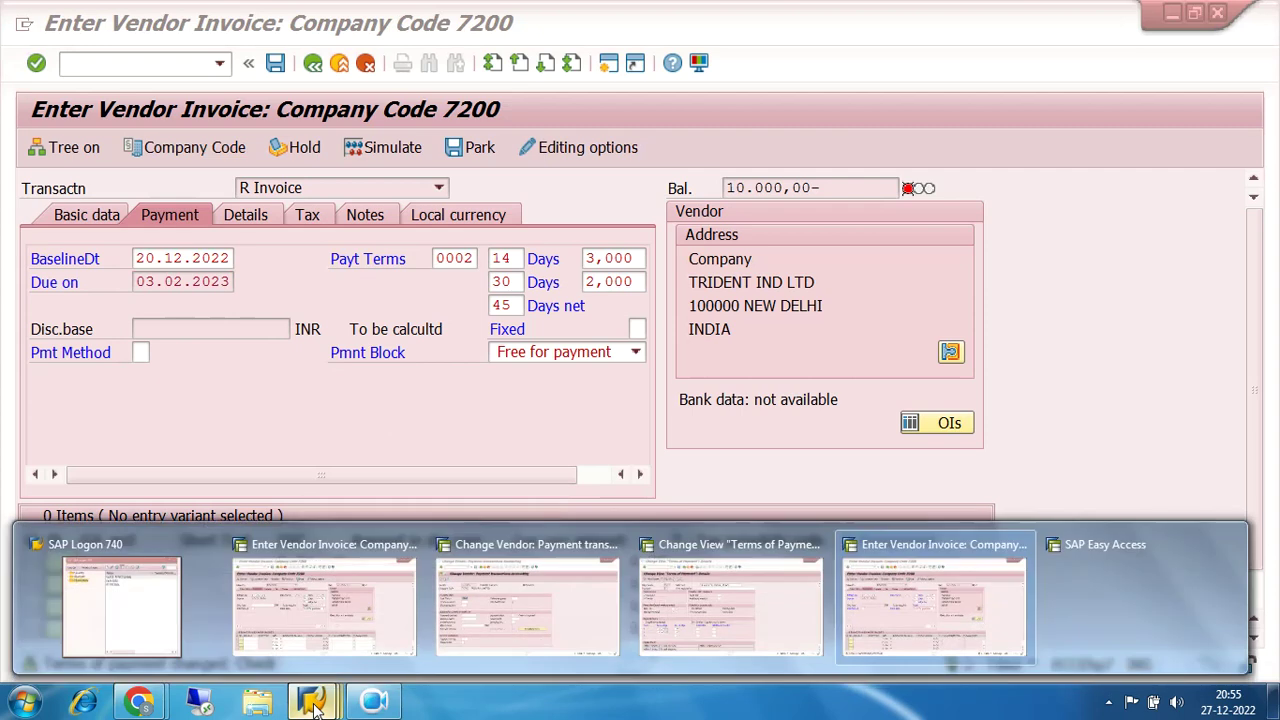
left_click(687, 612)
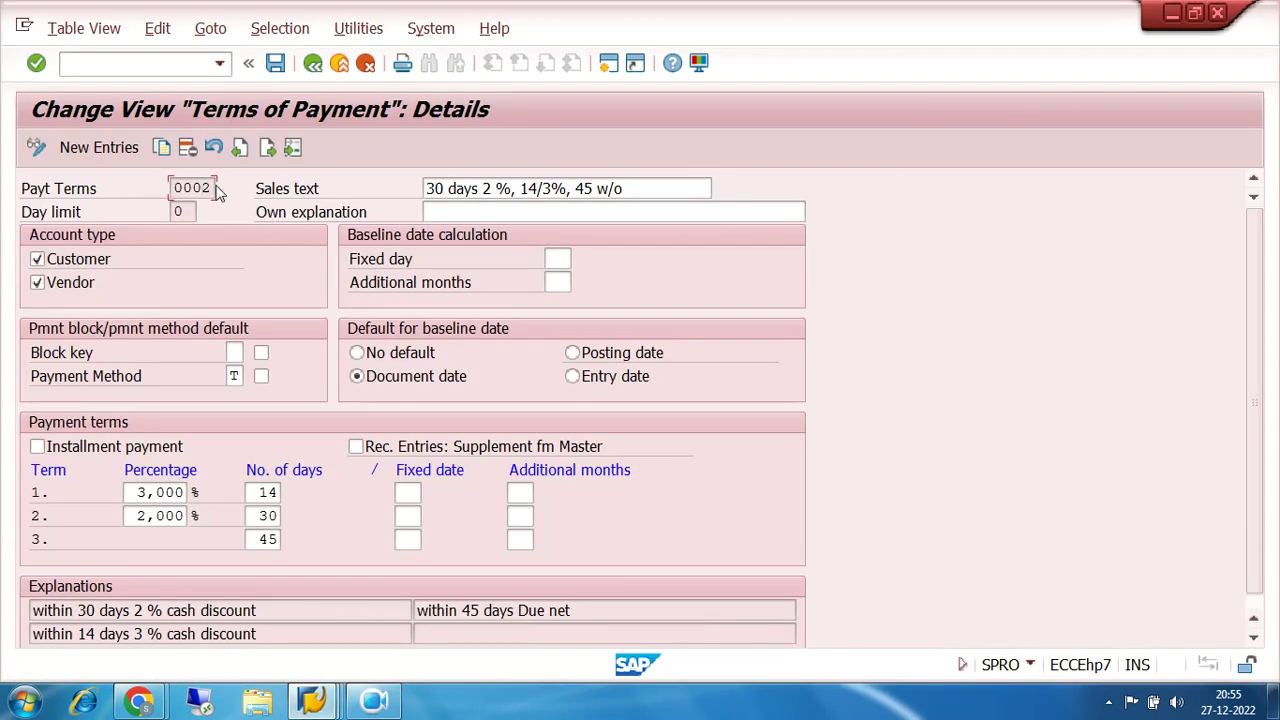
left_click_drag(213, 187, 125, 206)
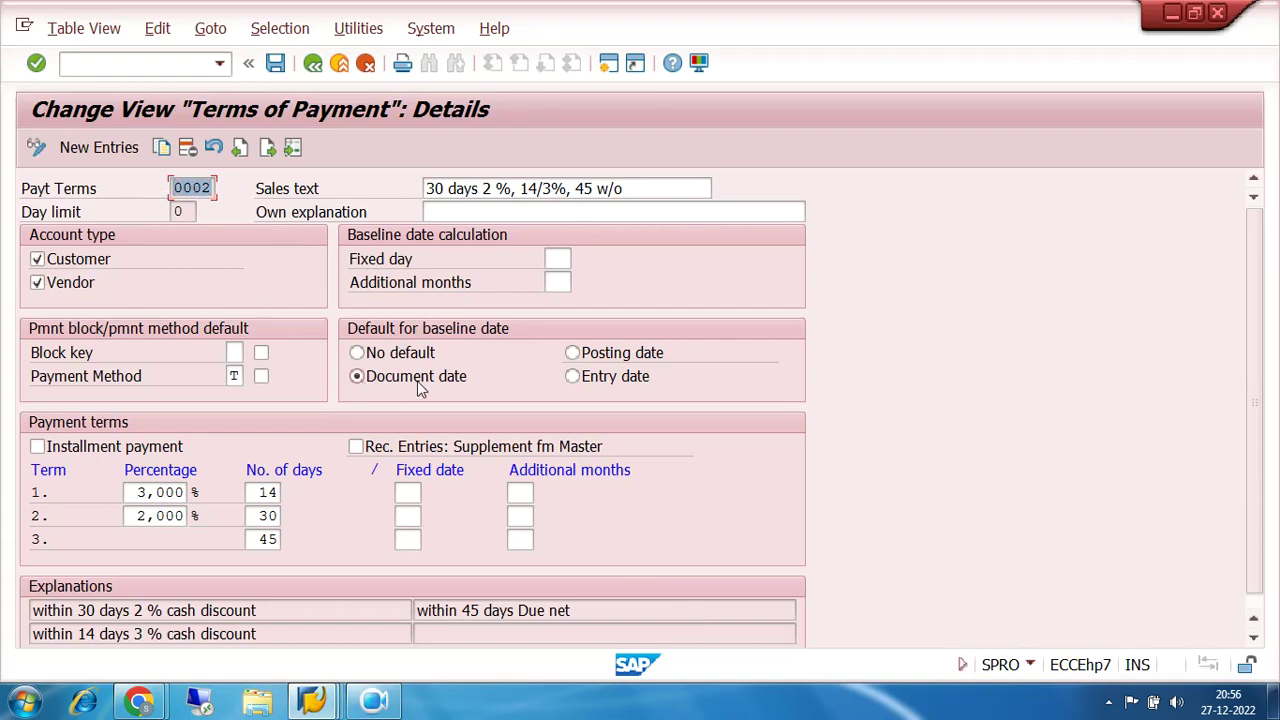
left_click(312, 703)
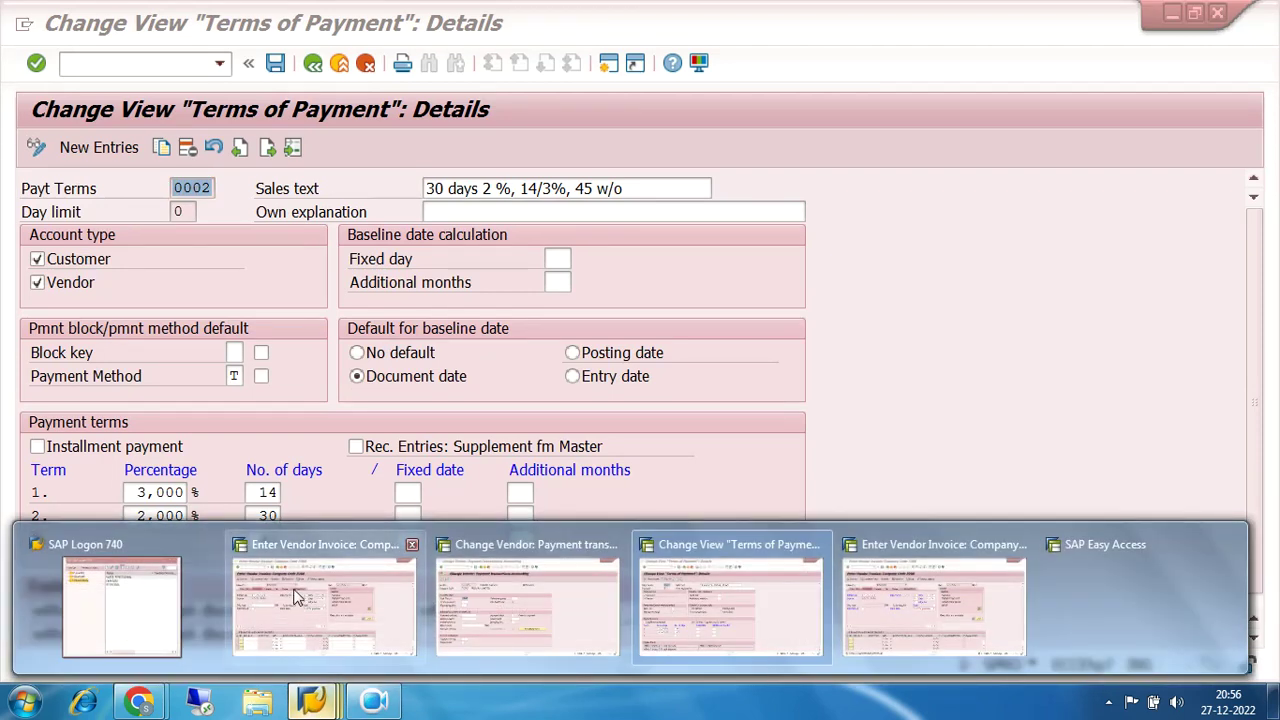
left_click(322, 600)
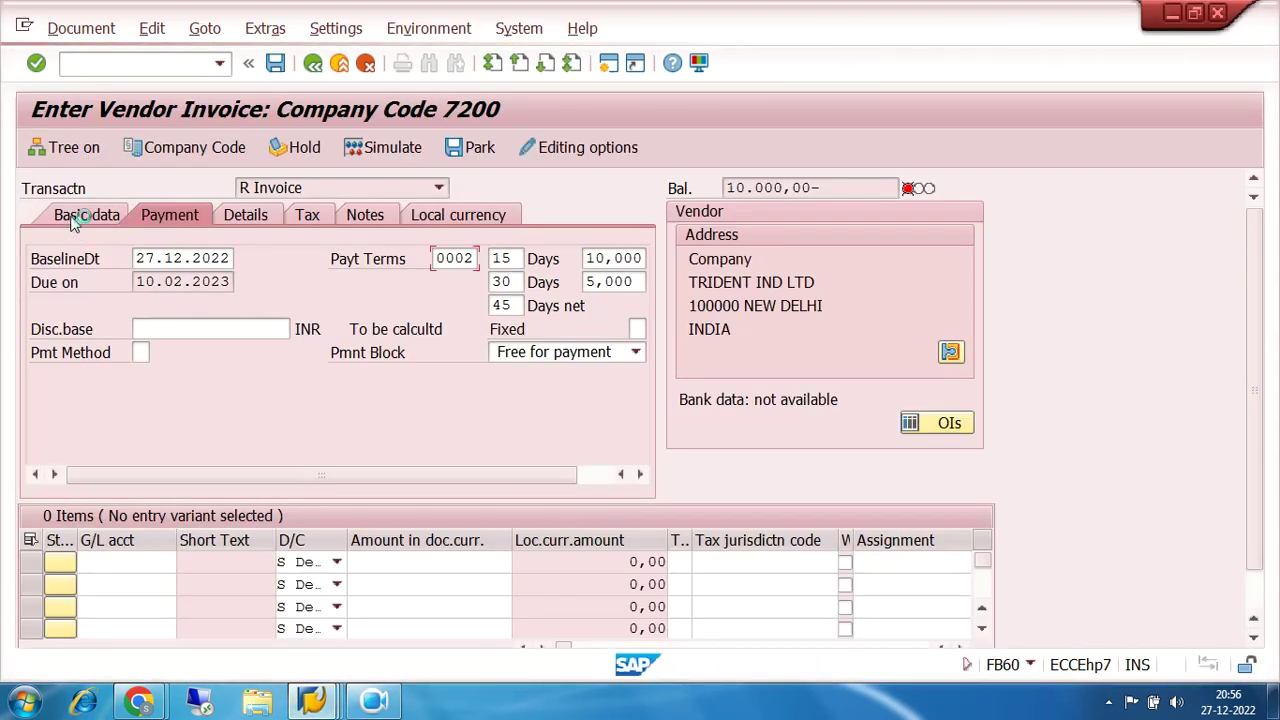
left_click(312, 703)
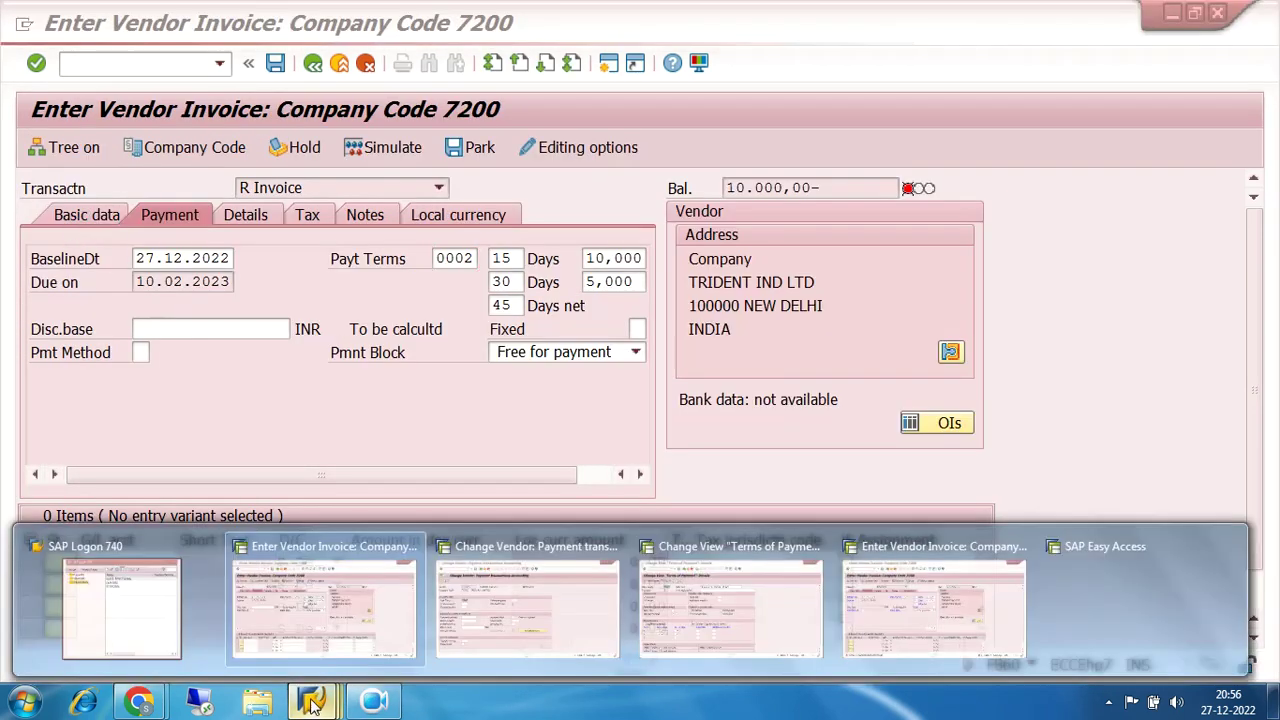
left_click(908, 616)
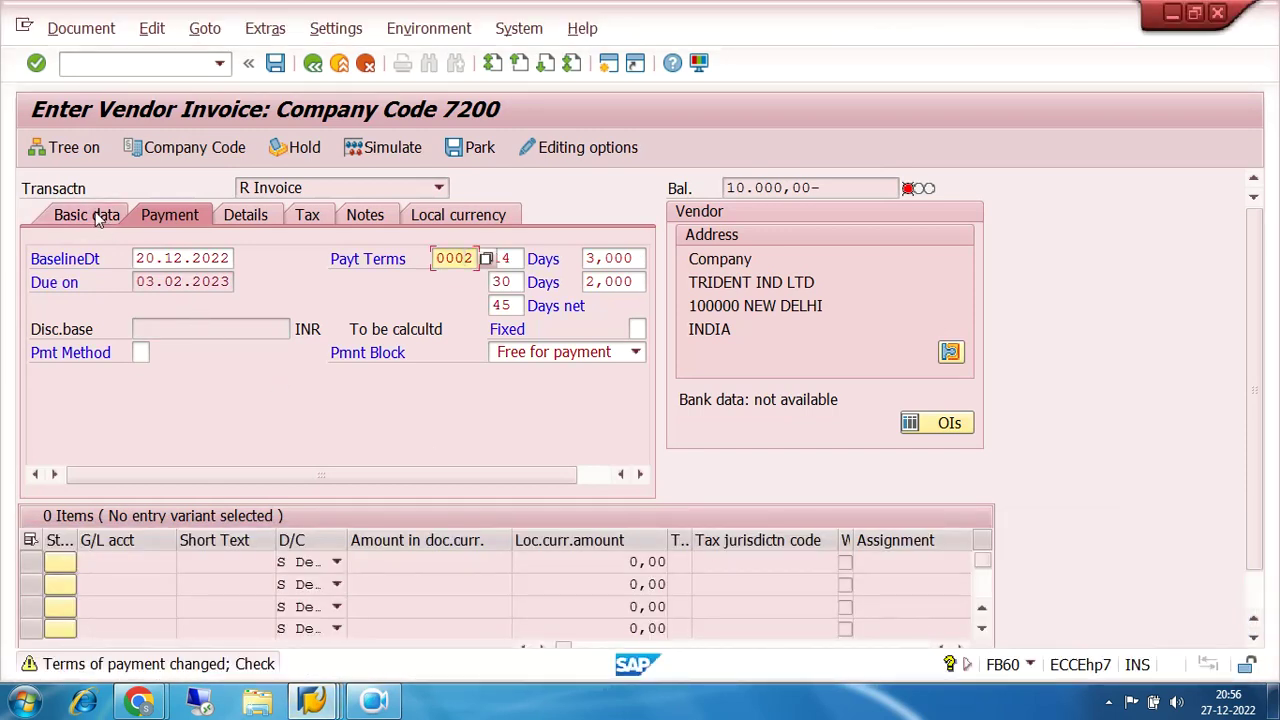
left_click(100, 215)
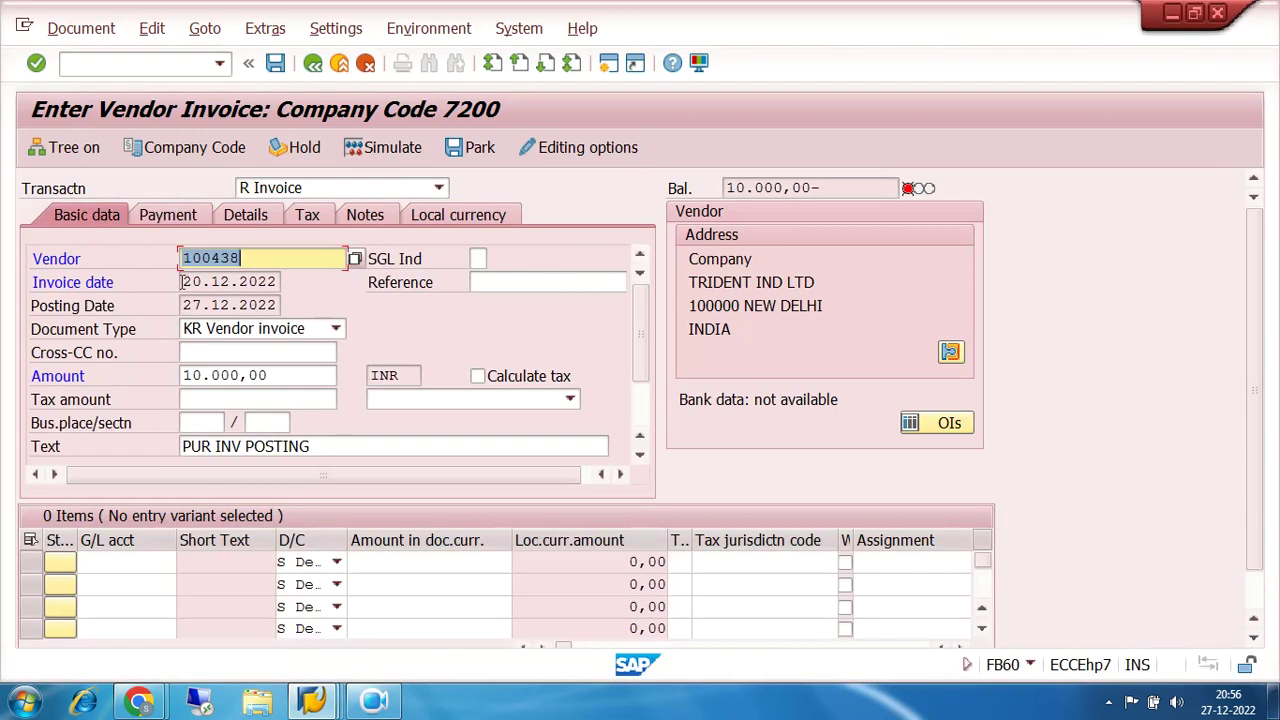
left_click_drag(181, 282, 290, 297)
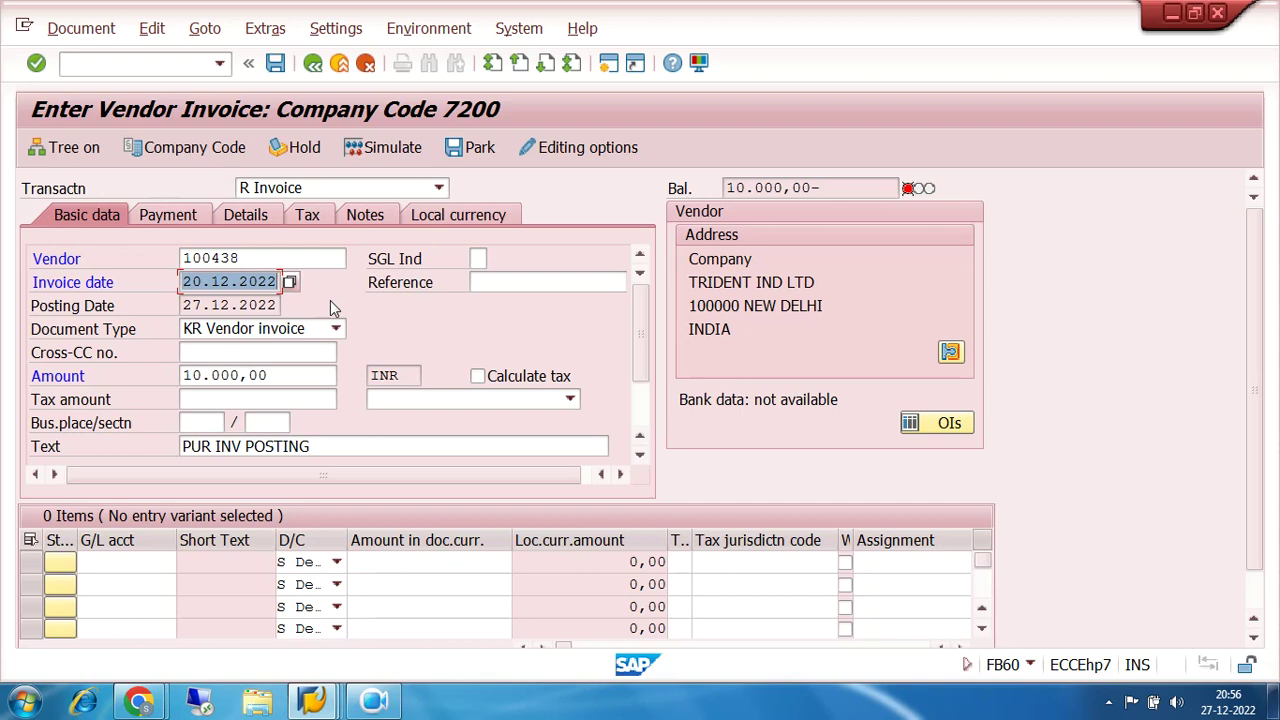
left_click(165, 216)
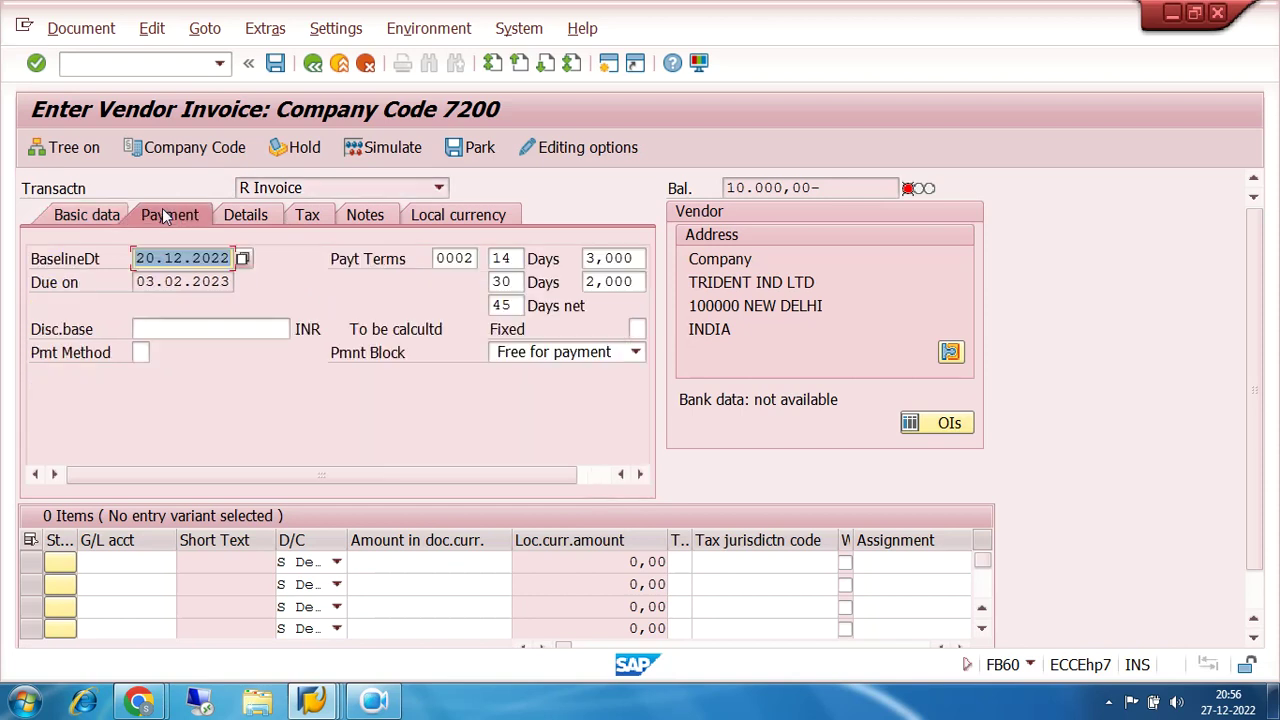
left_click_drag(435, 258, 478, 259)
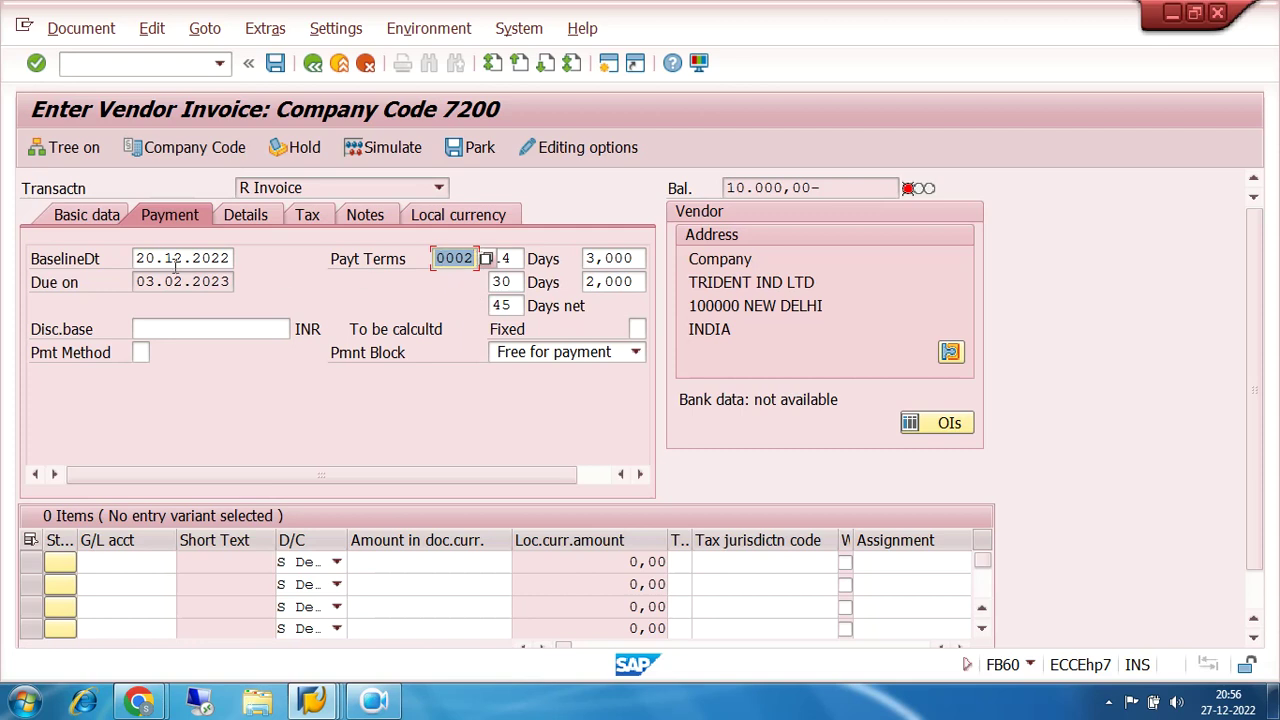
left_click_drag(135, 256, 225, 258)
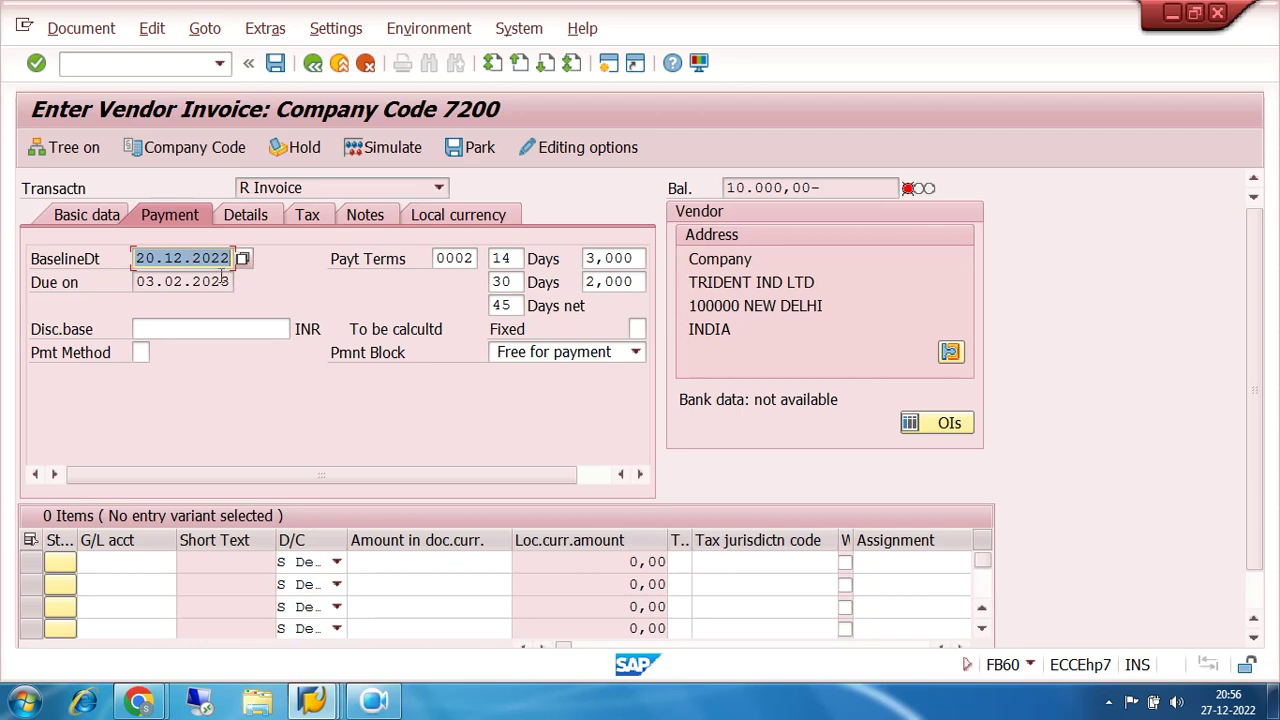
left_click(477, 259)
Step: Set the payment terms back to 7200 from the F4 list
left_click(485, 259)
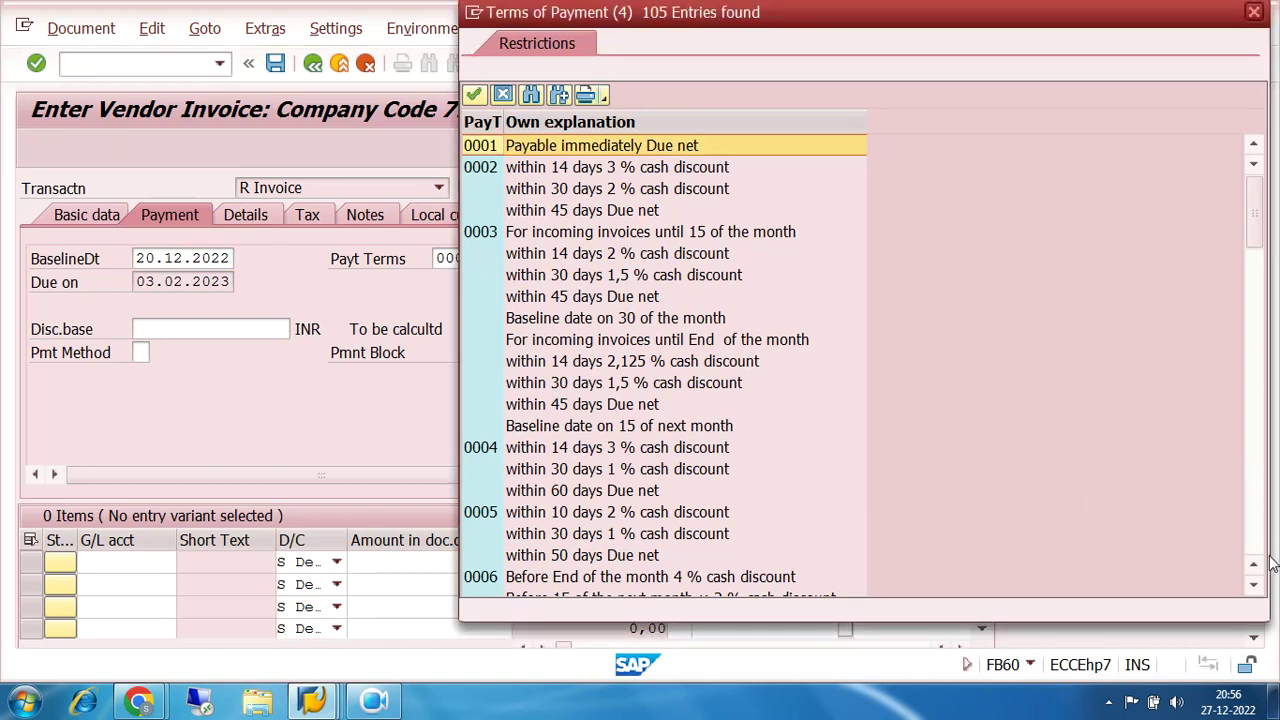
left_click(1257, 557)
left_click(1257, 557)
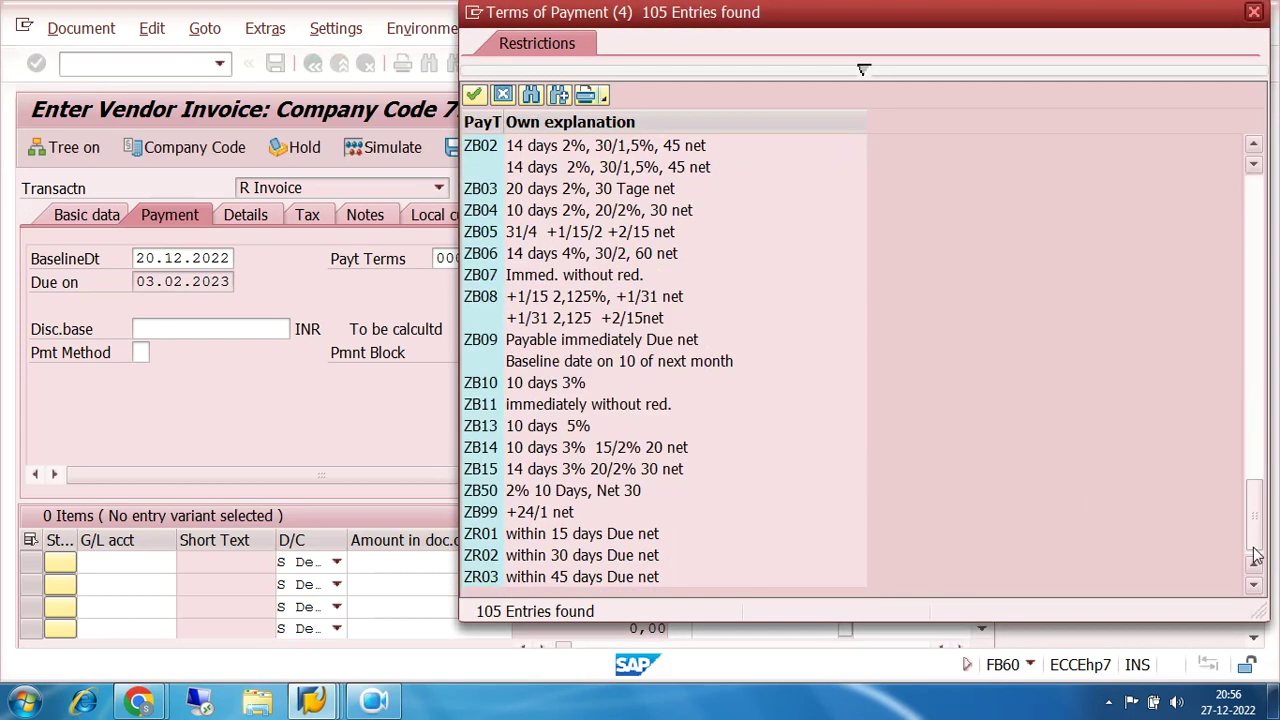
scroll(938, 424, "up", 6)
scroll(925, 428, "up", 3)
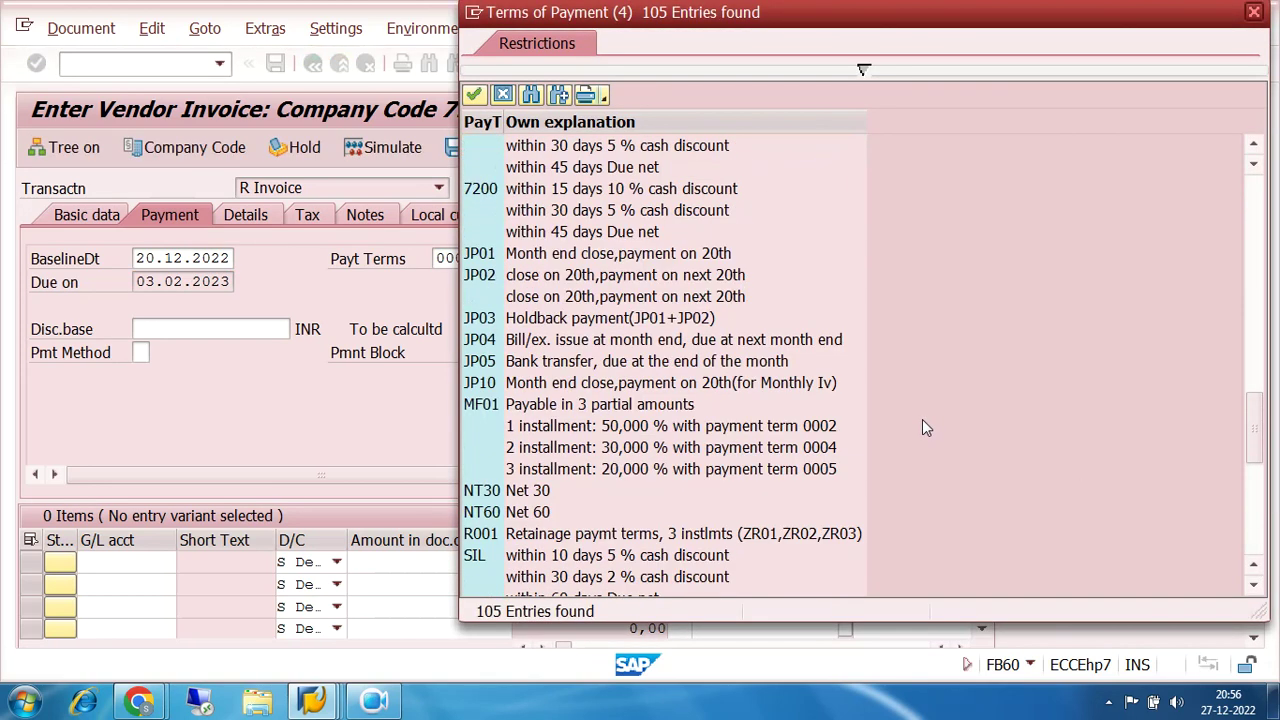
double_click(486, 190)
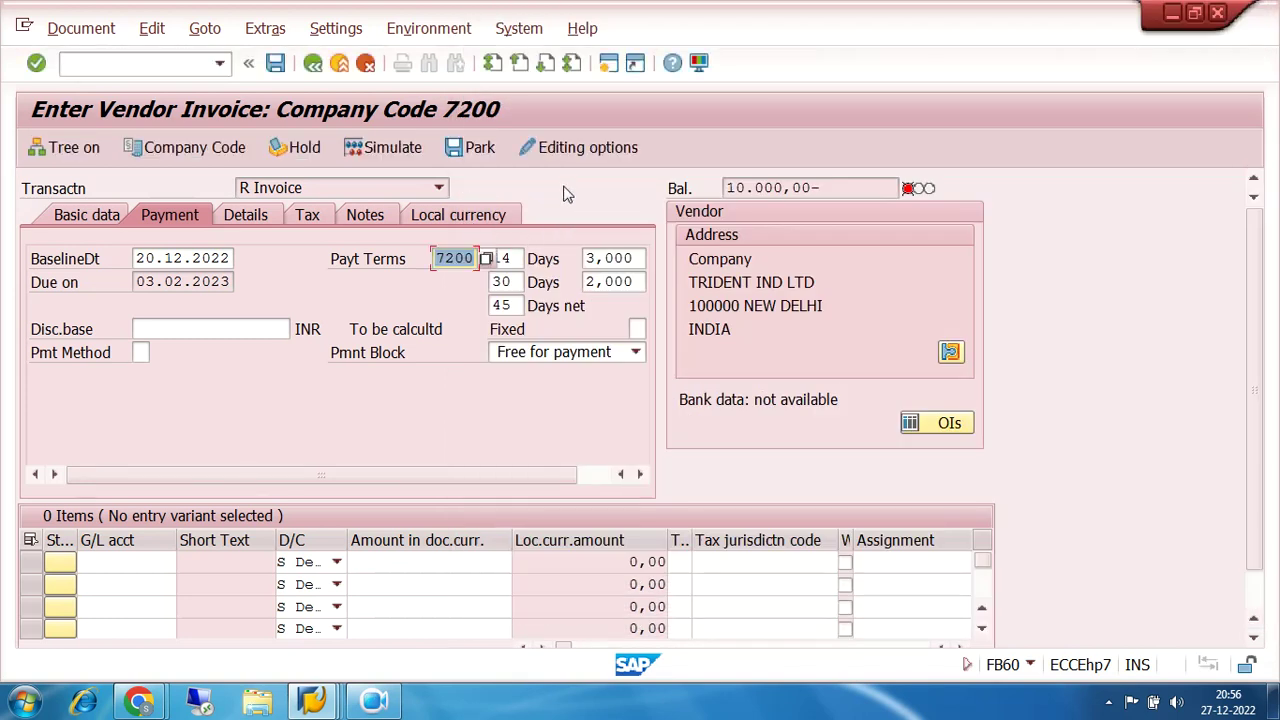
key("Return")
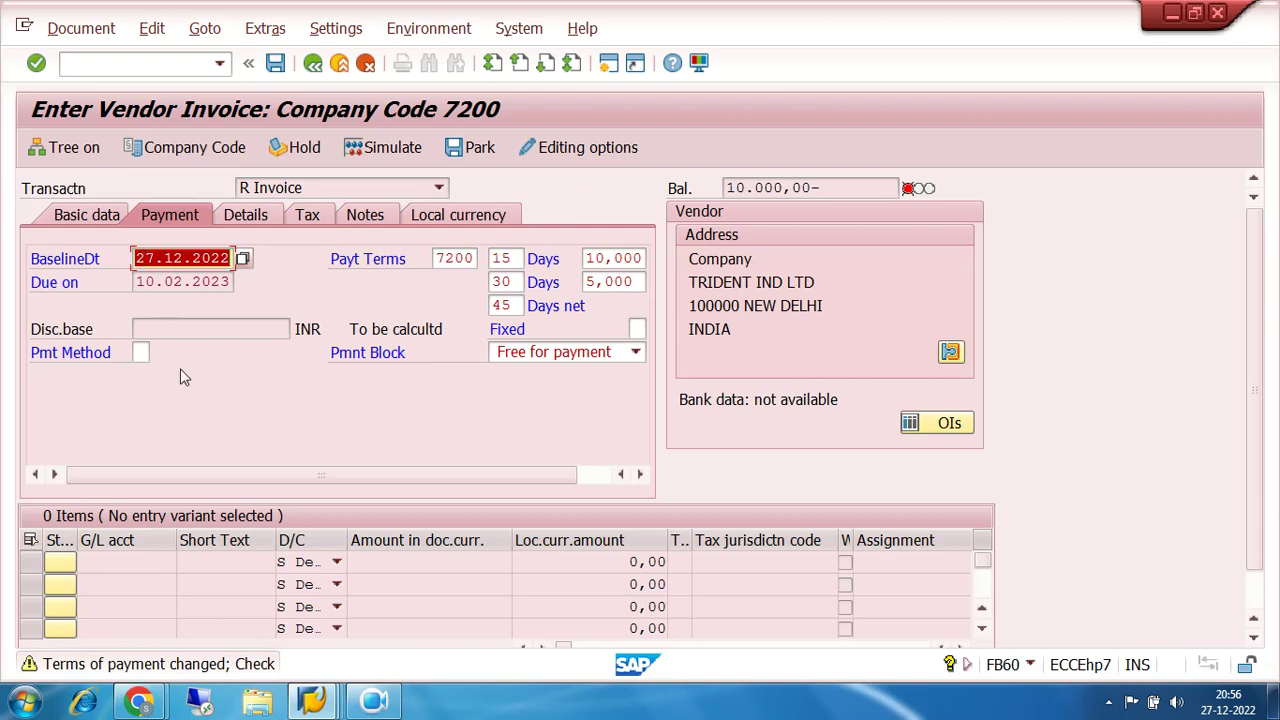
Step: Bring the Enter Vendor Invoice window to the front and show its Basic data
left_click(311, 700)
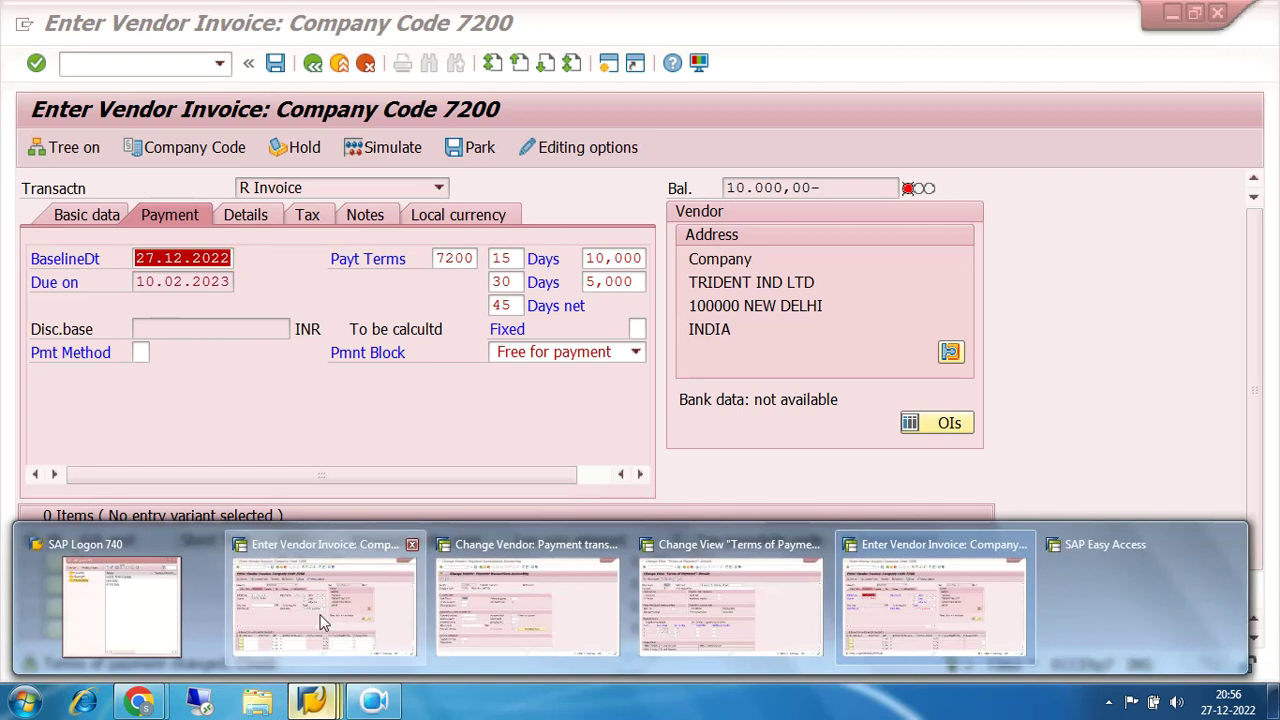
left_click(320, 622)
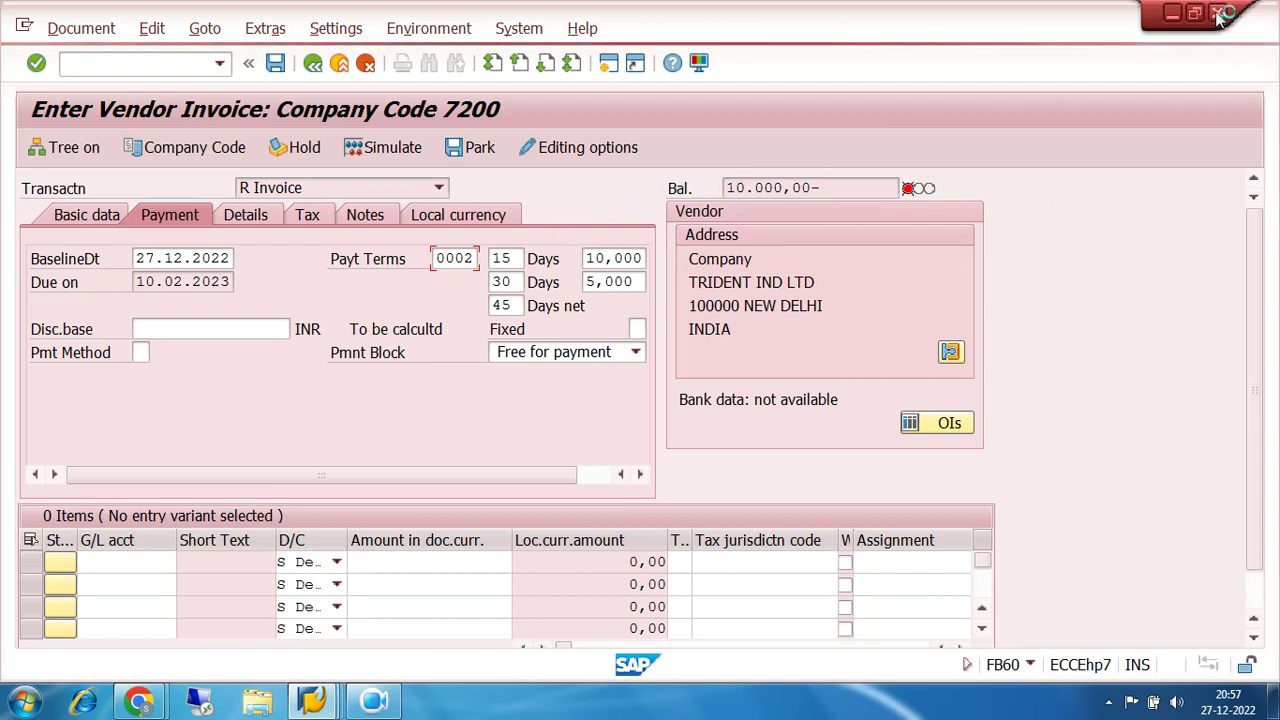
left_click(312, 703)
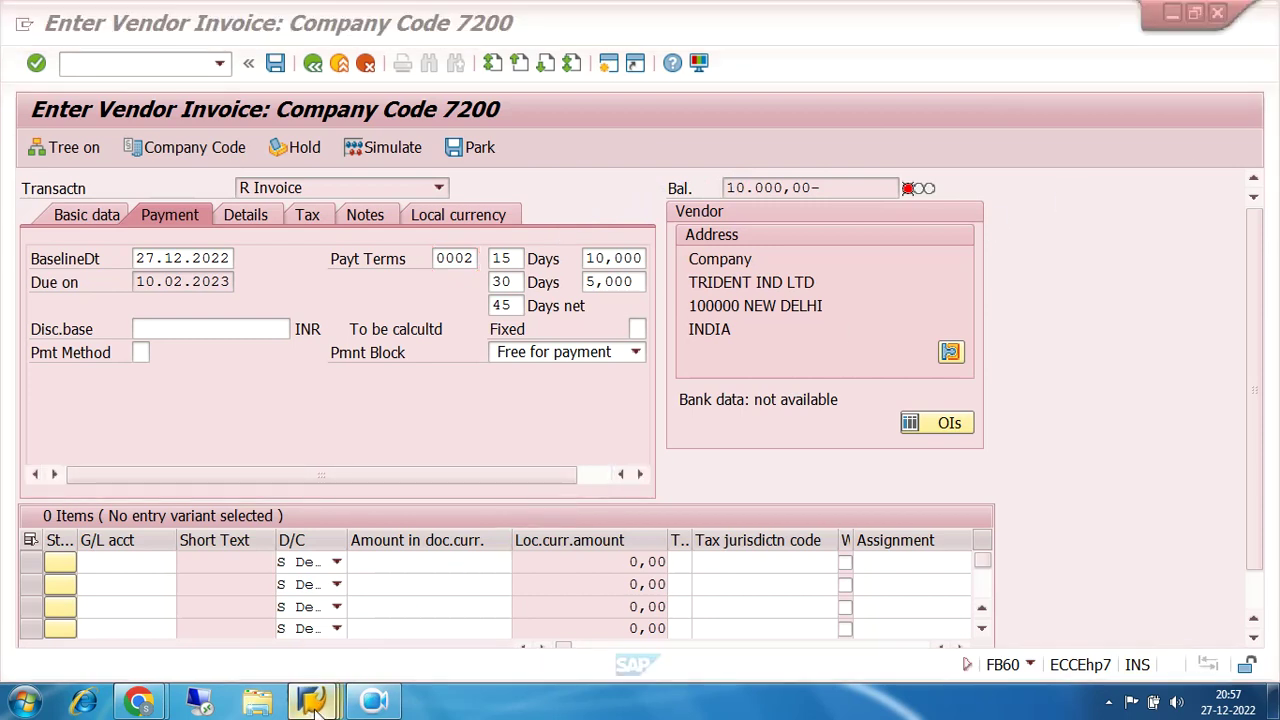
left_click(940, 590)
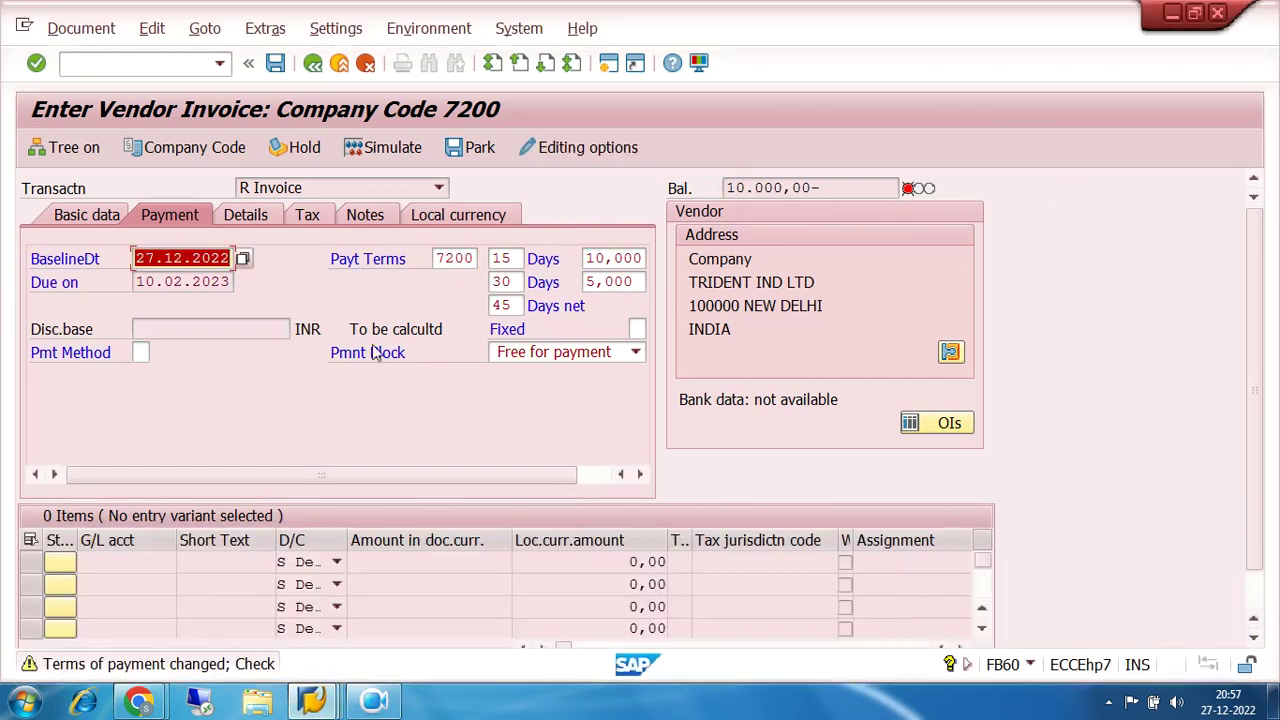
key("Return")
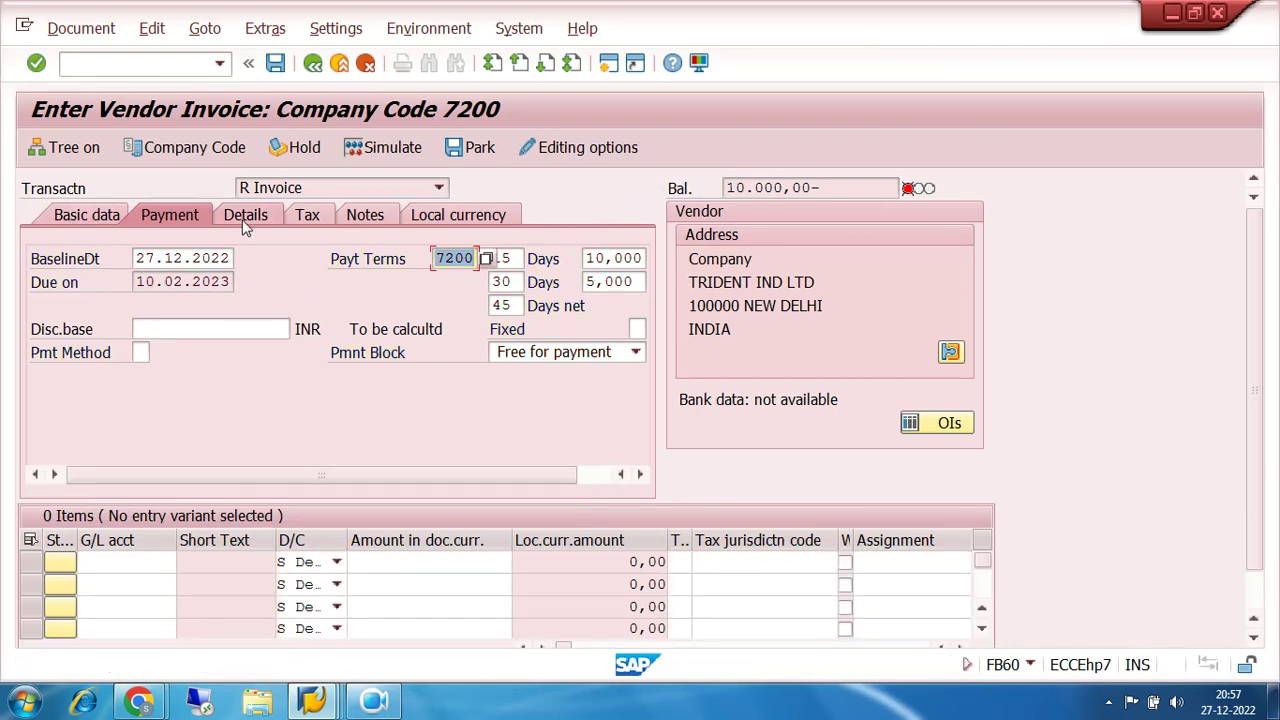
left_click(88, 215)
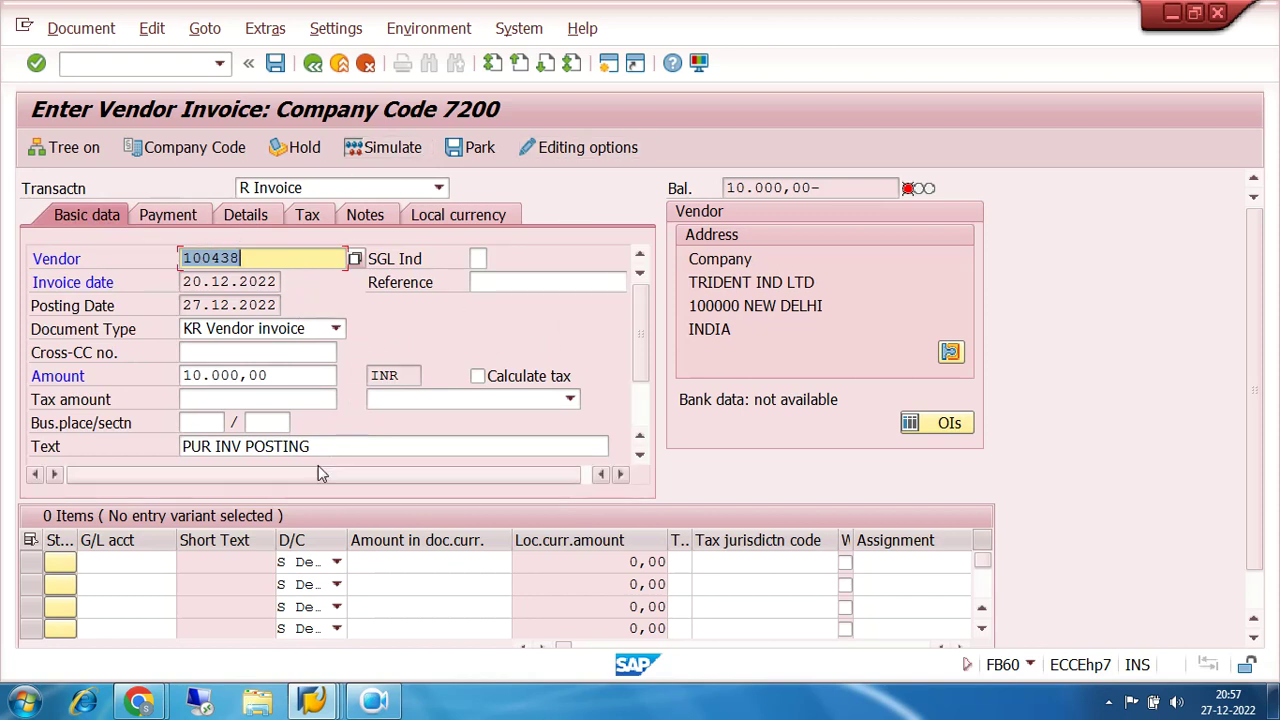
left_click(148, 563)
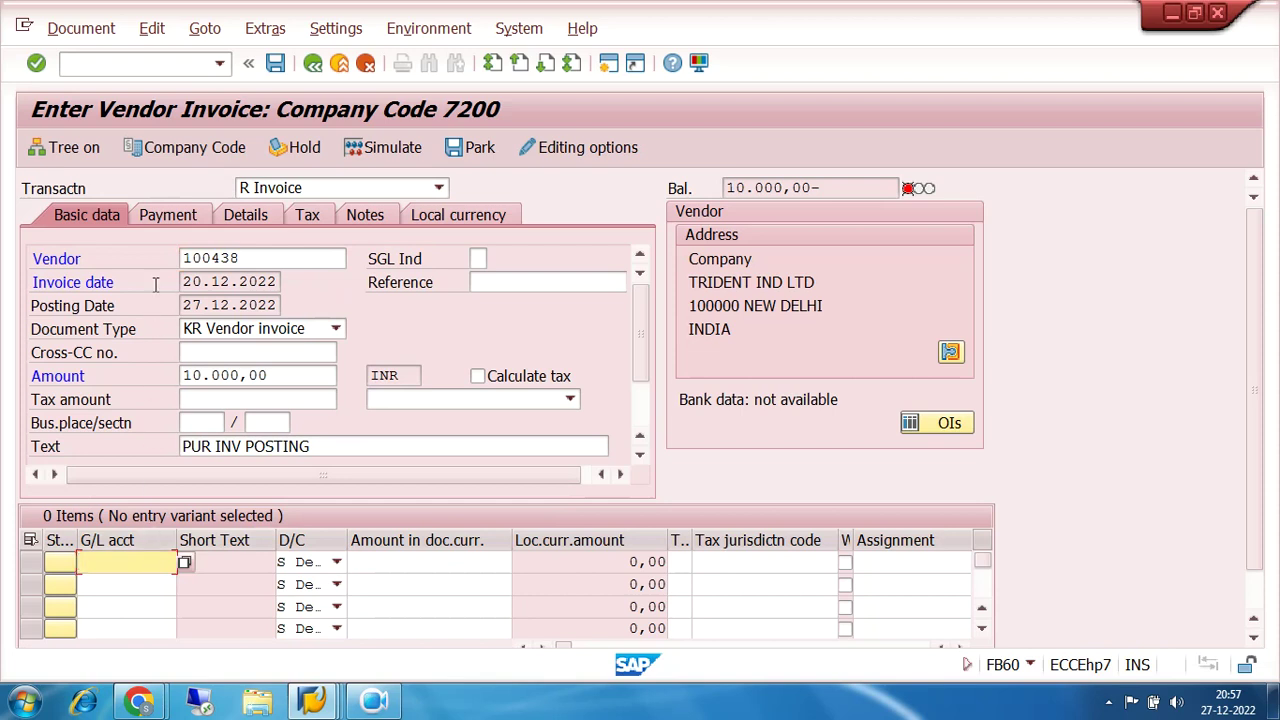
left_click(171, 216)
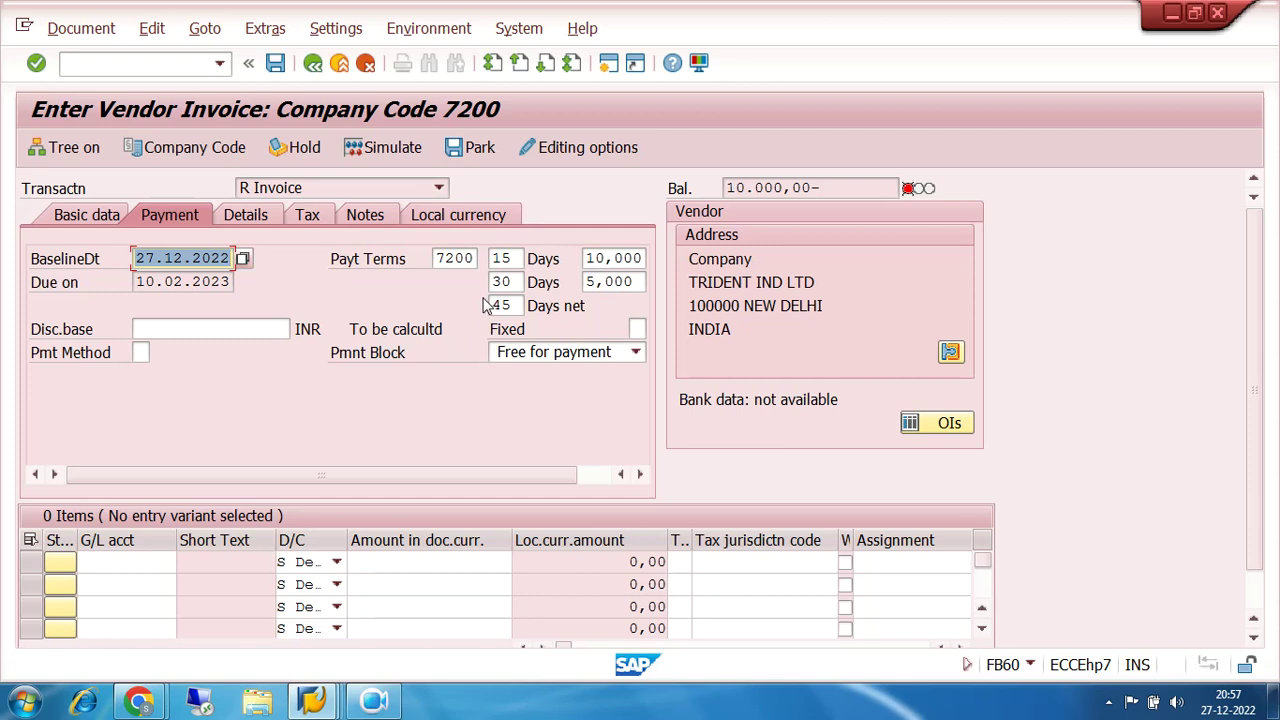
left_click(147, 562)
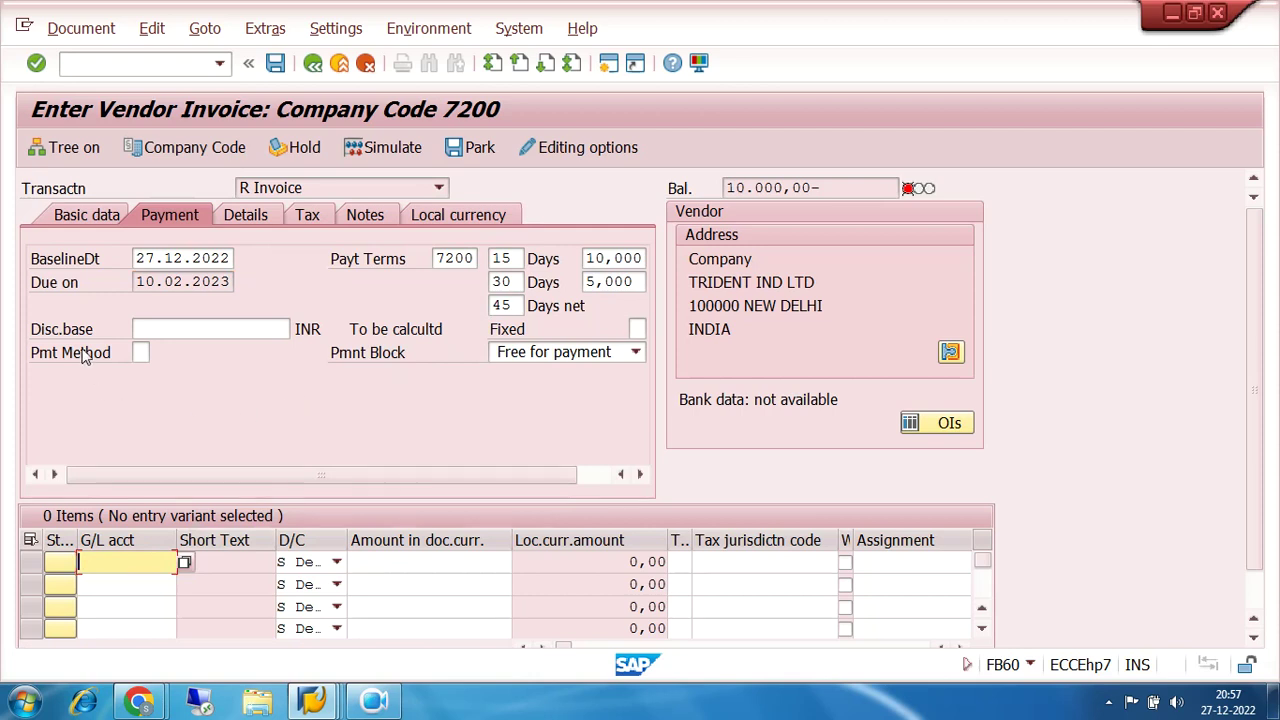
left_click(83, 218)
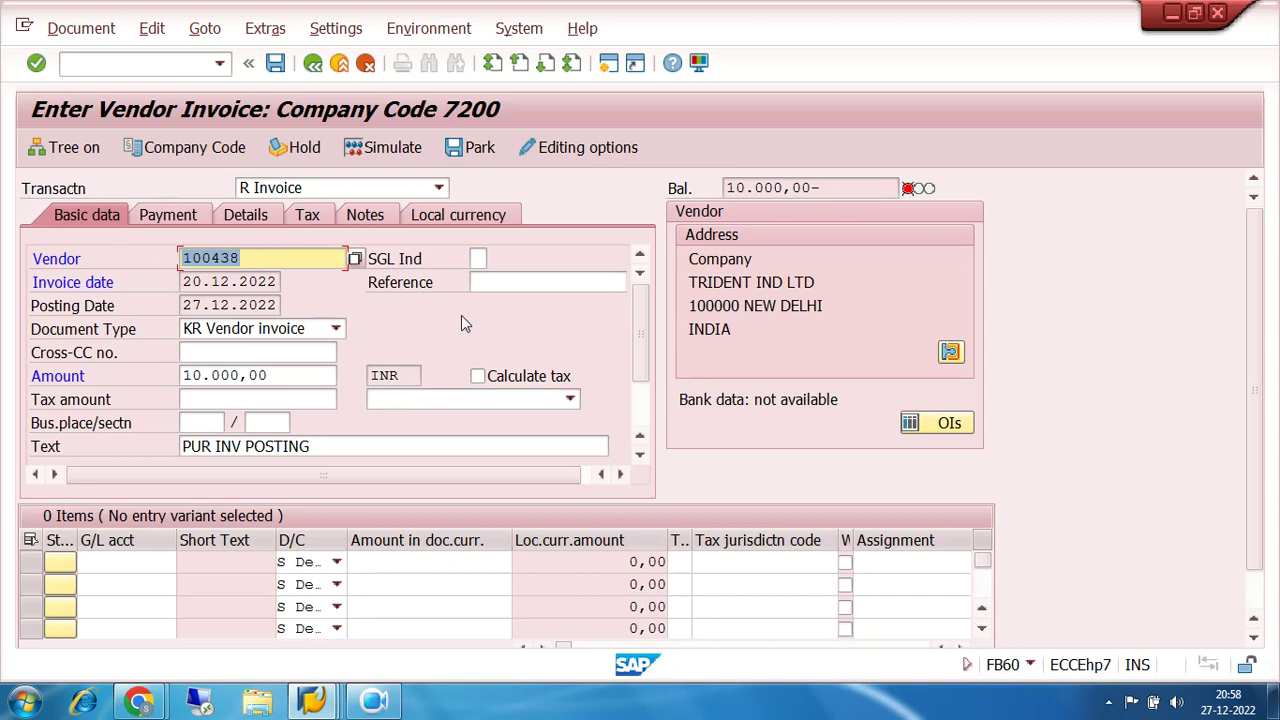
left_click(141, 563)
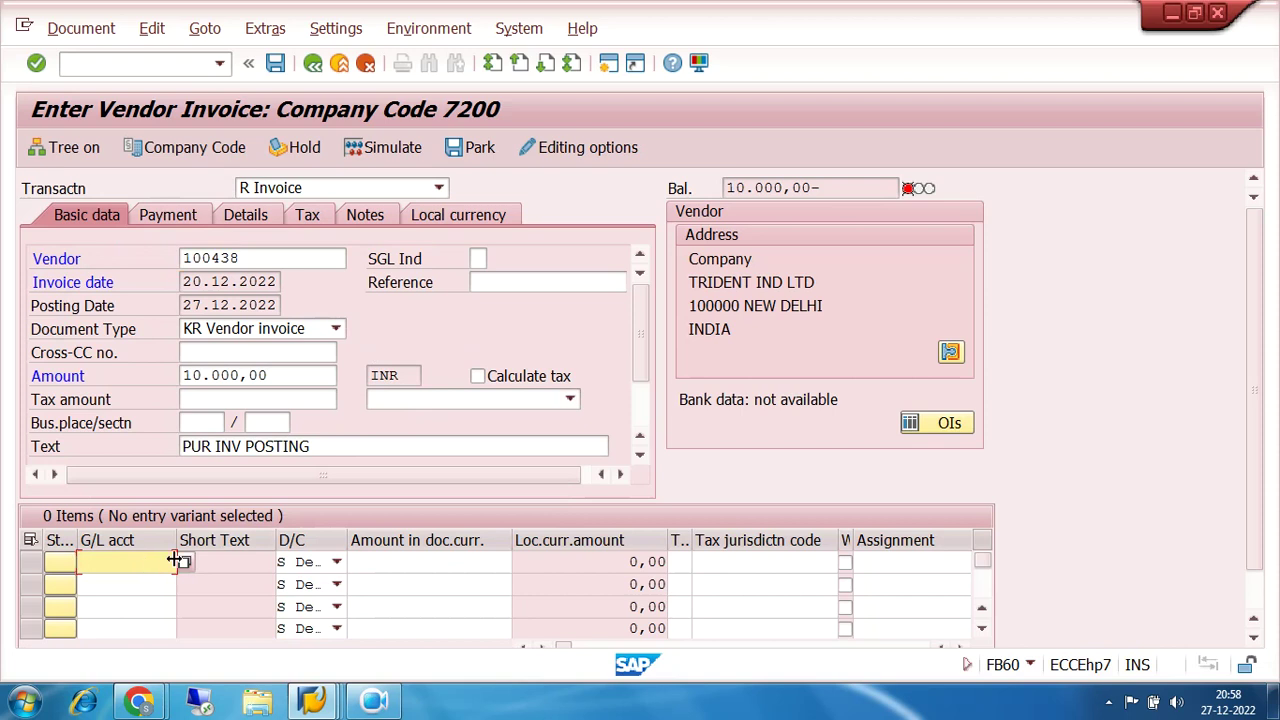
left_click(184, 562)
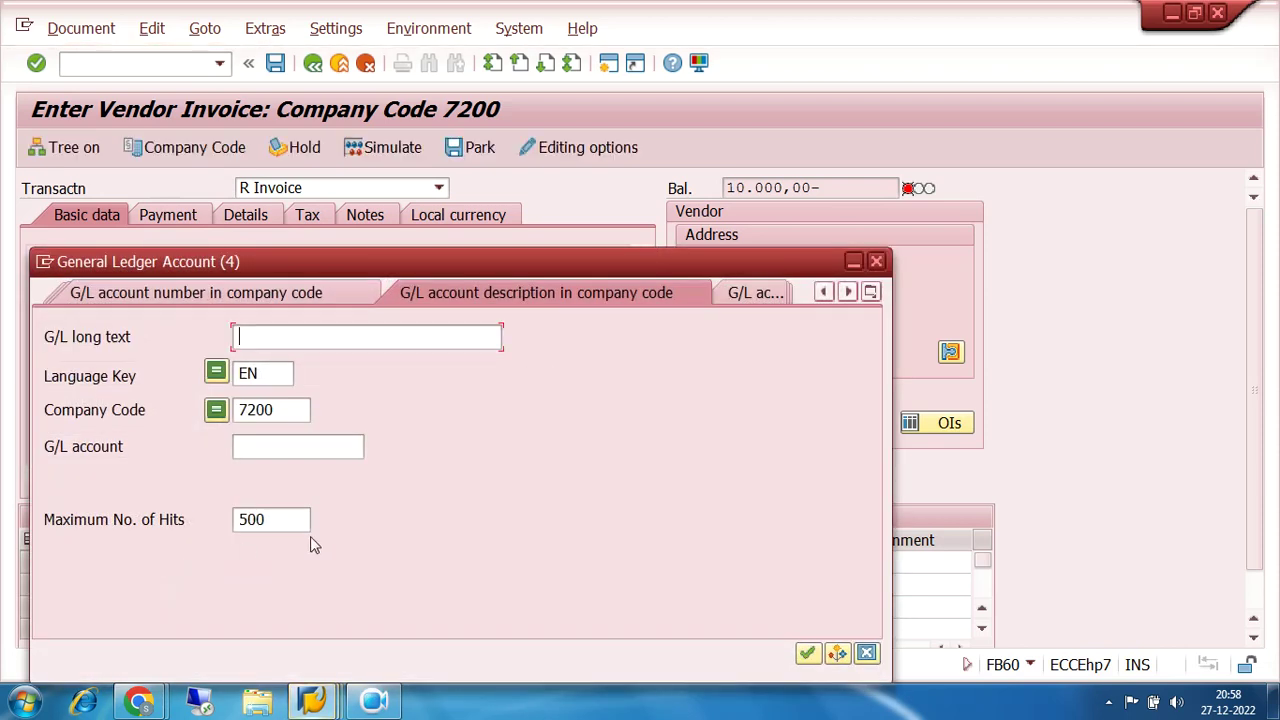
Step: Add item G/L 200010 INVENTORY RAW MATERIAL(FI) for 10.000,00 with the header text, balancing to 0,00
left_click(805, 653)
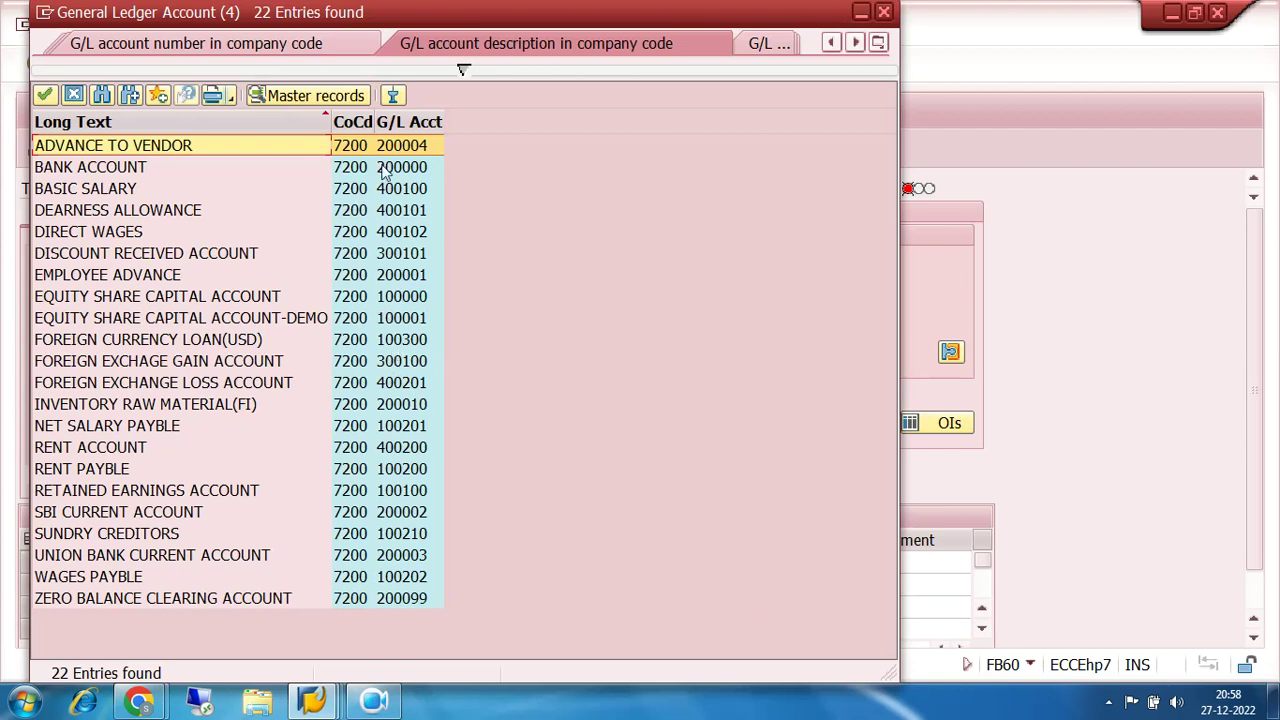
left_click(404, 122)
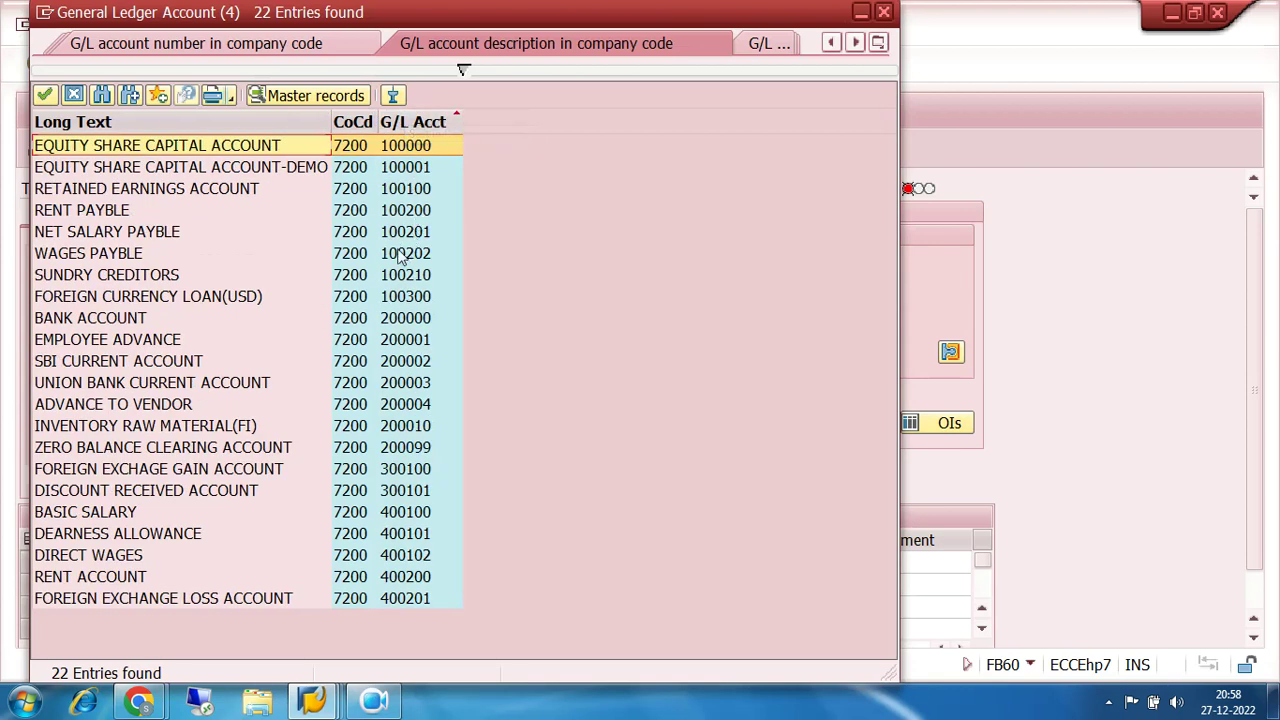
left_click(170, 430)
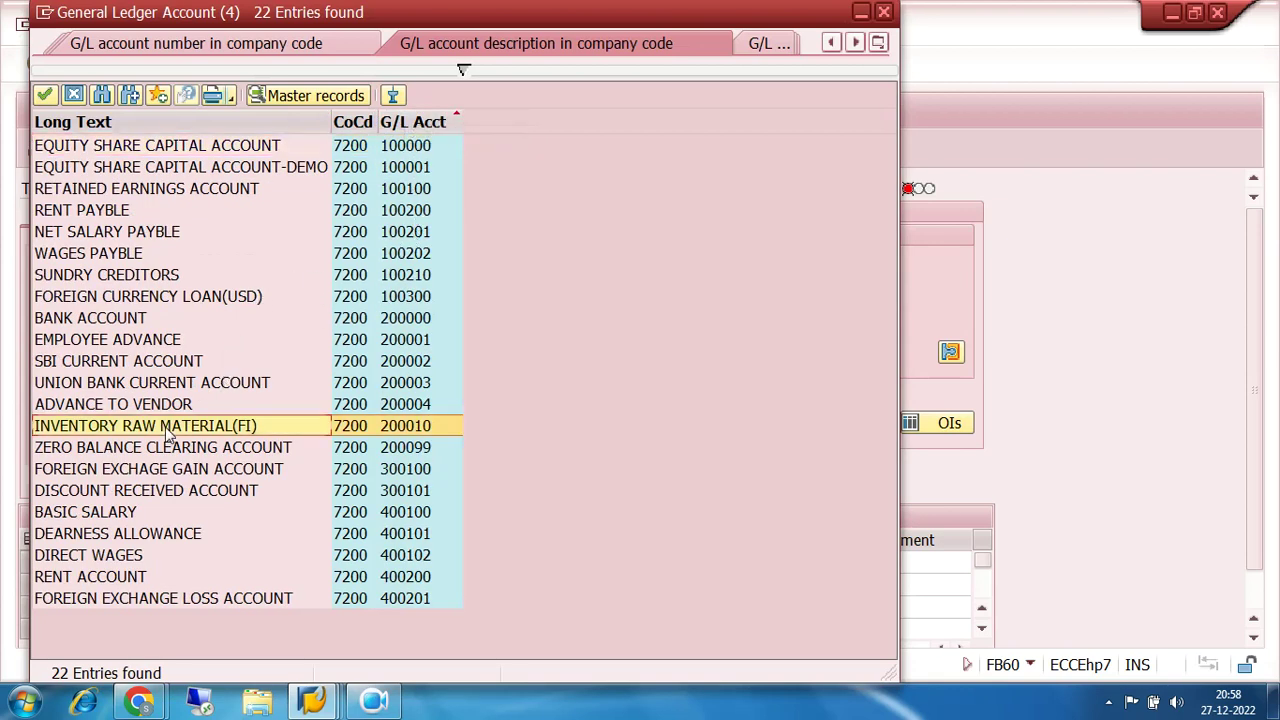
double_click(401, 425)
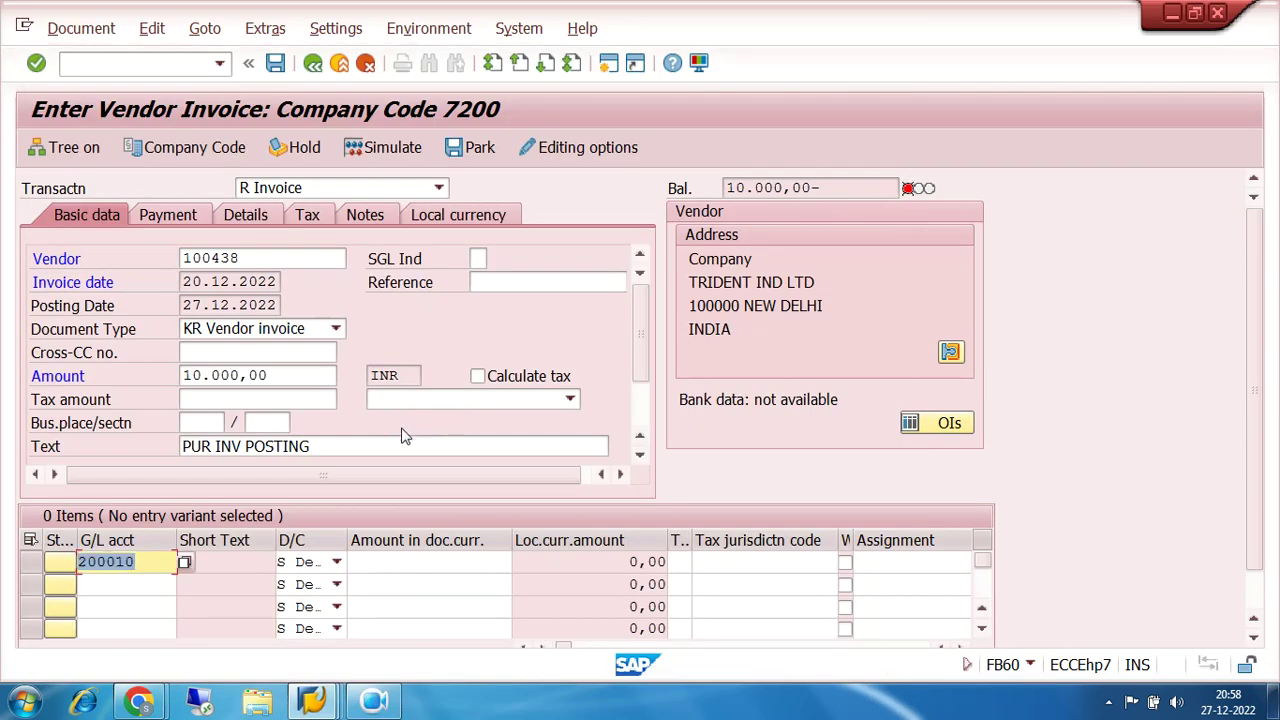
left_click(414, 562)
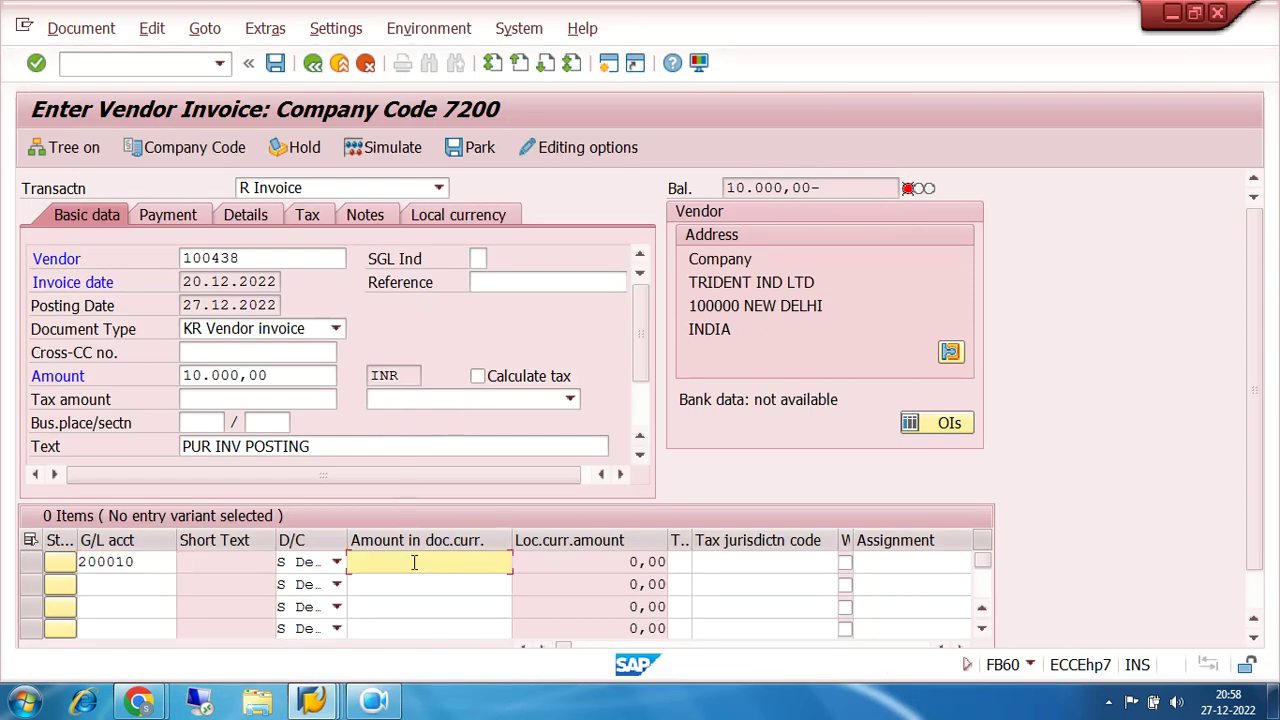
key("Tab")
key("Tab")
key("Tab")
key("Tab")
key("Tab")
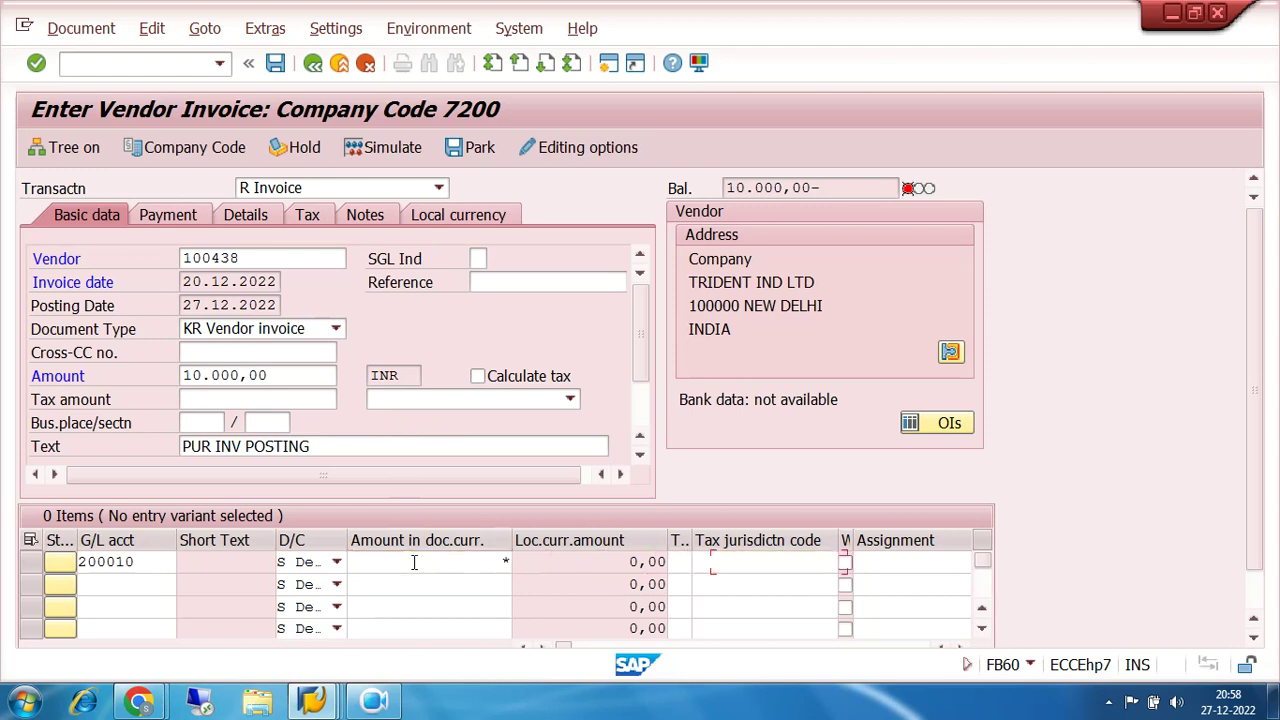
key("Tab")
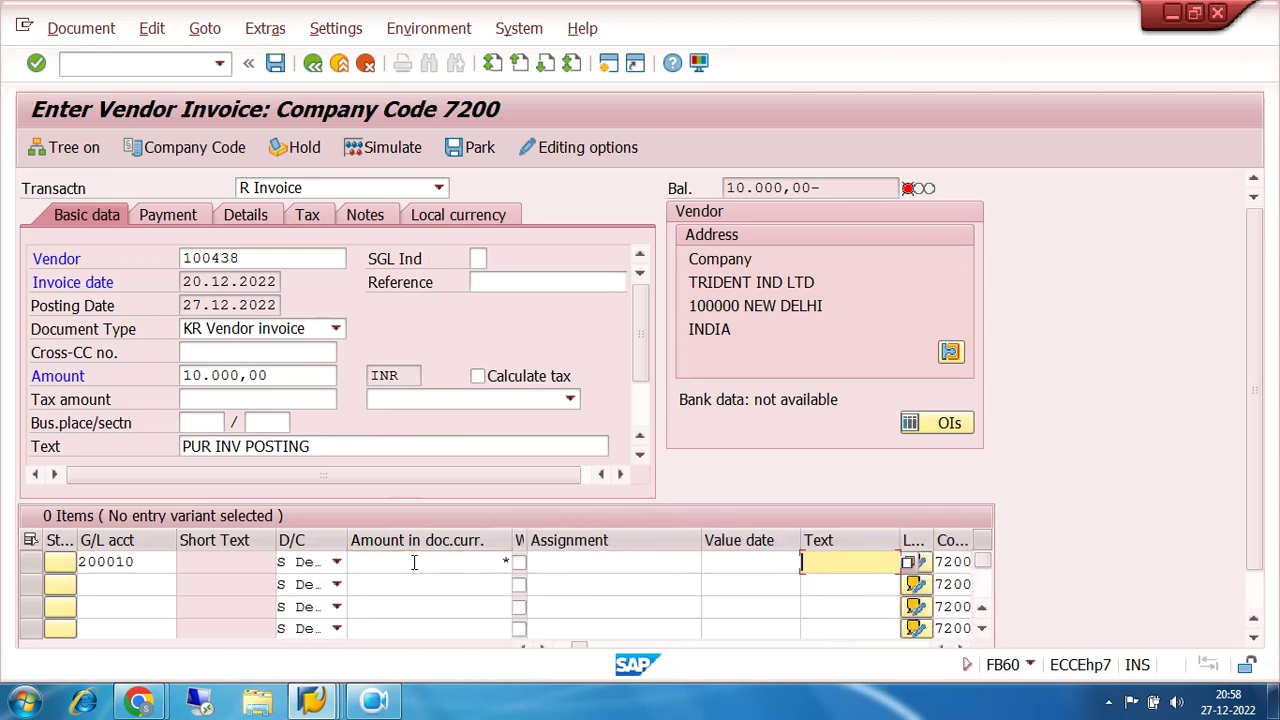
type("+")
key("Return")
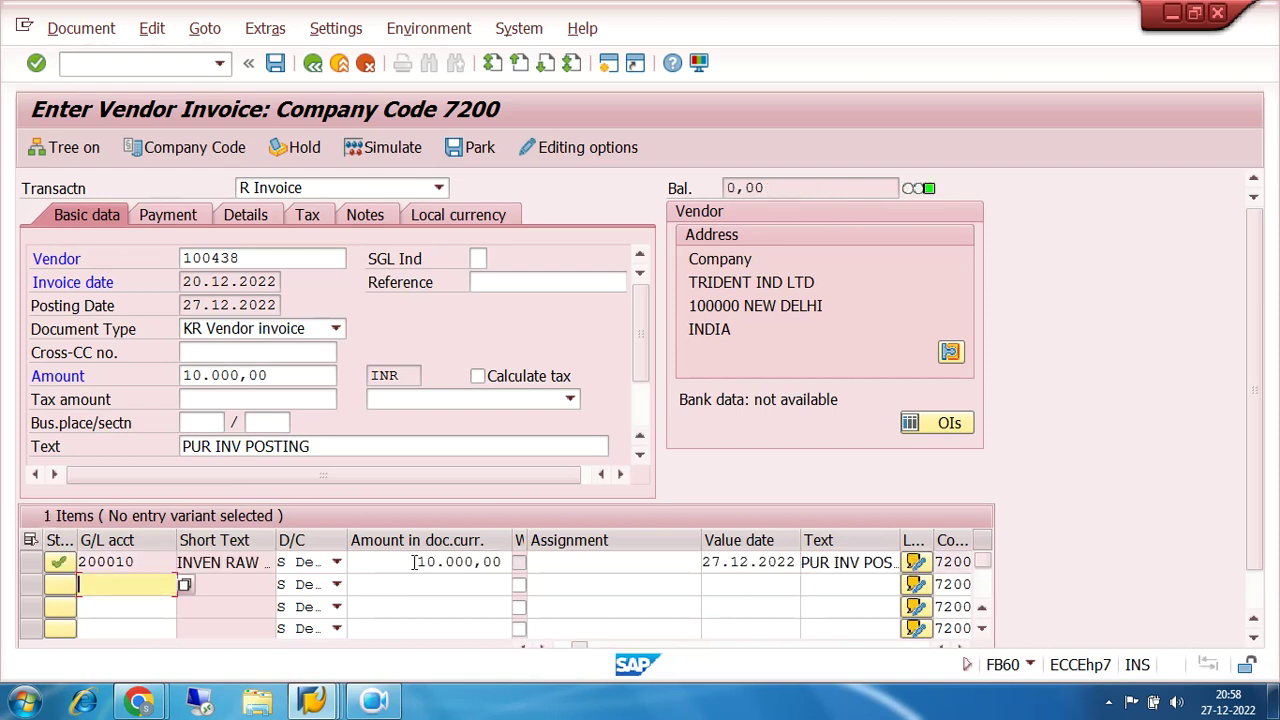
left_click(779, 187)
Step: Simulate and post the balanced vendor invoice as document 6013
left_click_drag(779, 187, 726, 190)
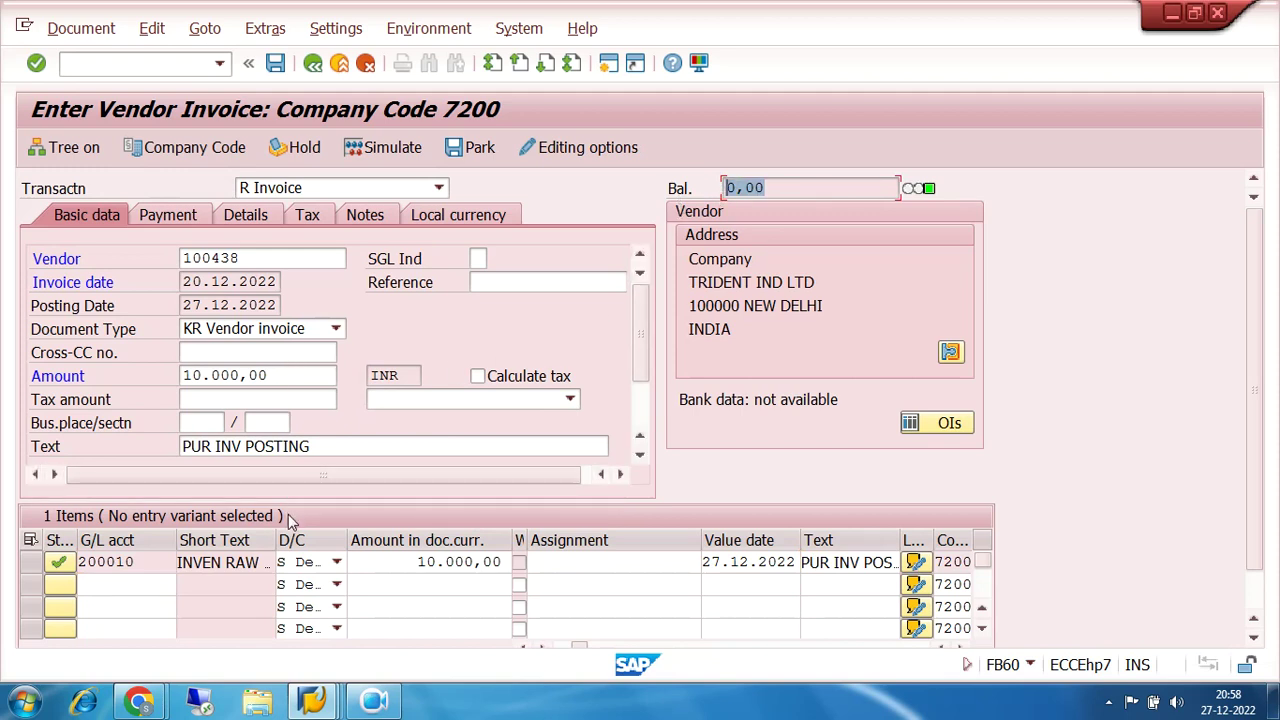
left_click(374, 152)
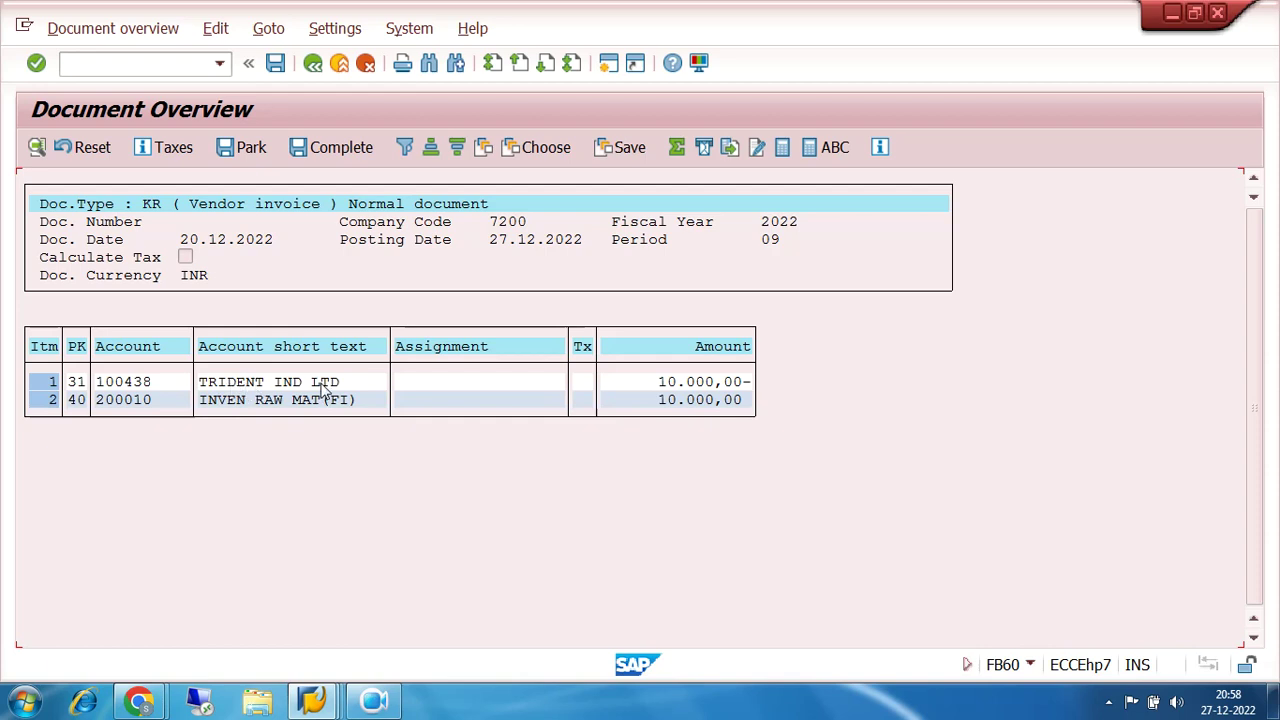
left_click(276, 63)
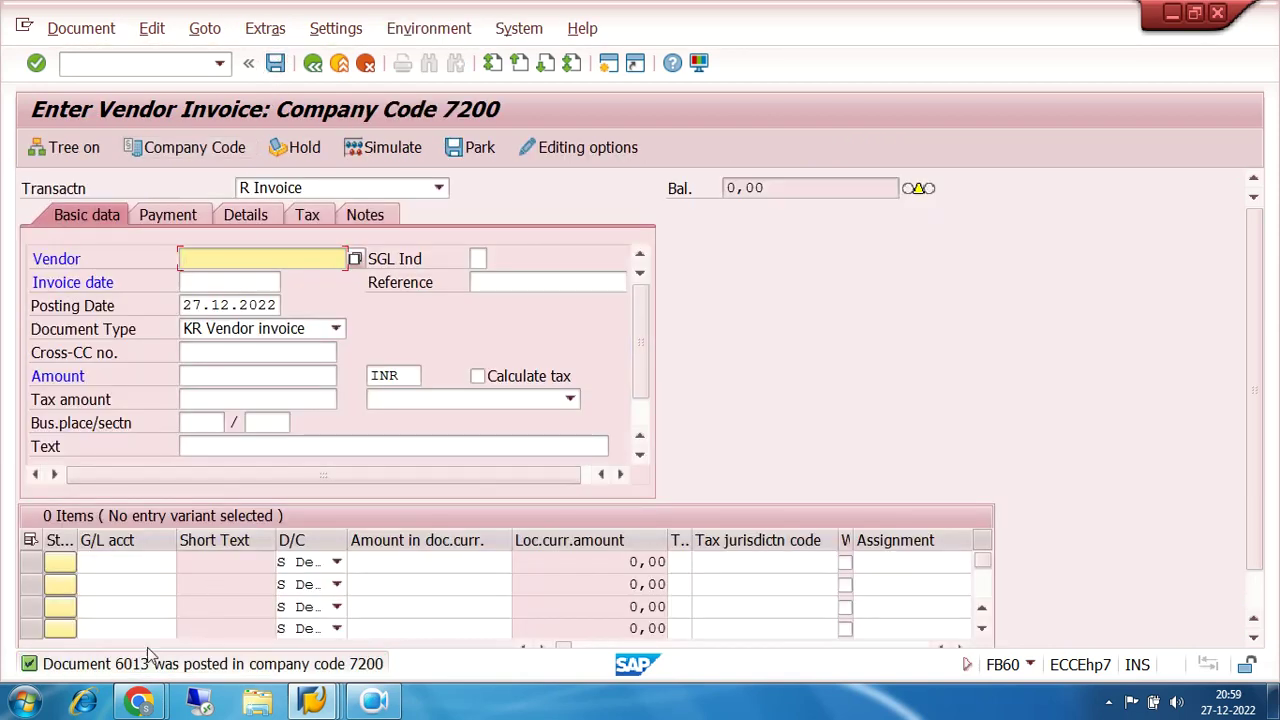
Step: Display document 6013 in FB03 via /nfb03
left_click(153, 64)
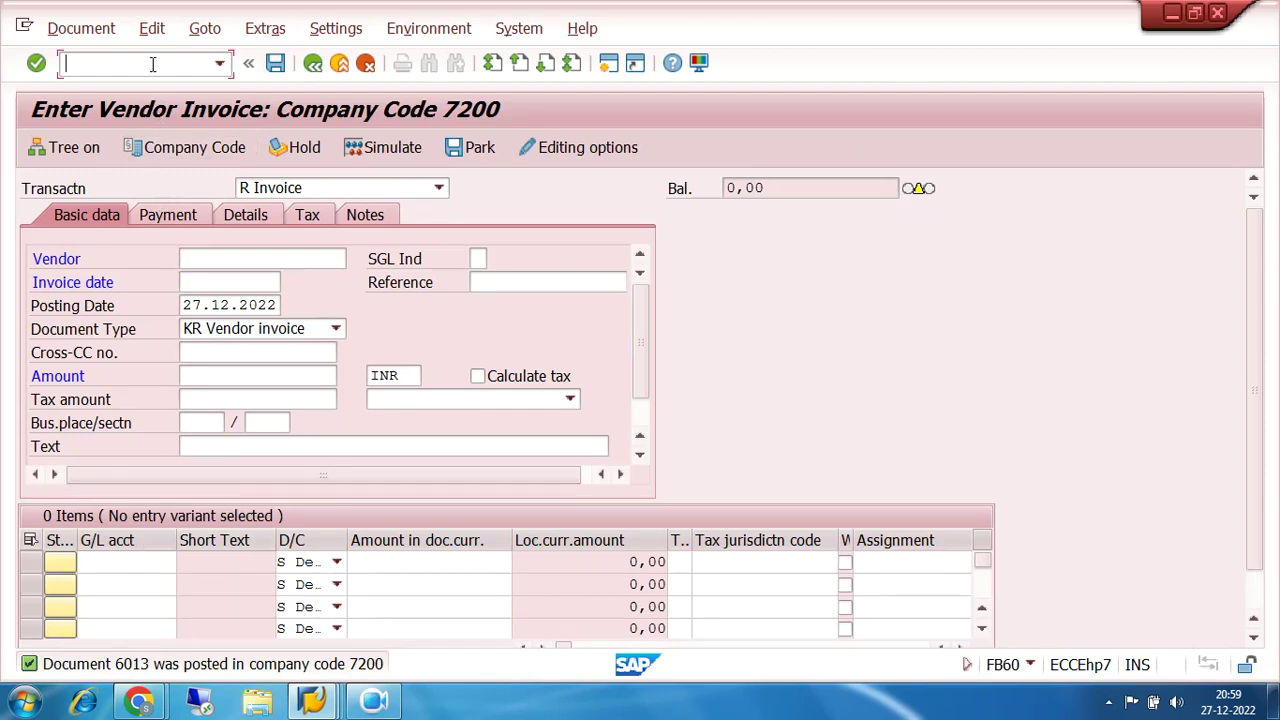
type("/nfb03")
key("Return")
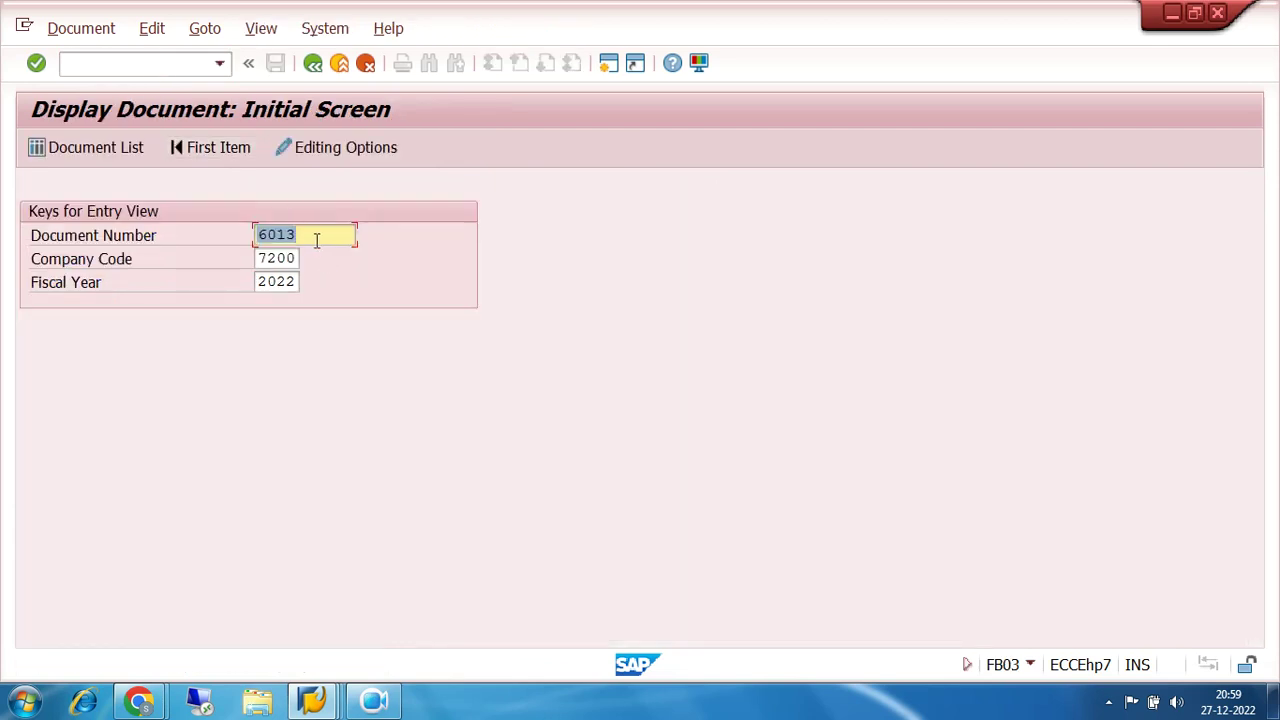
key("Return")
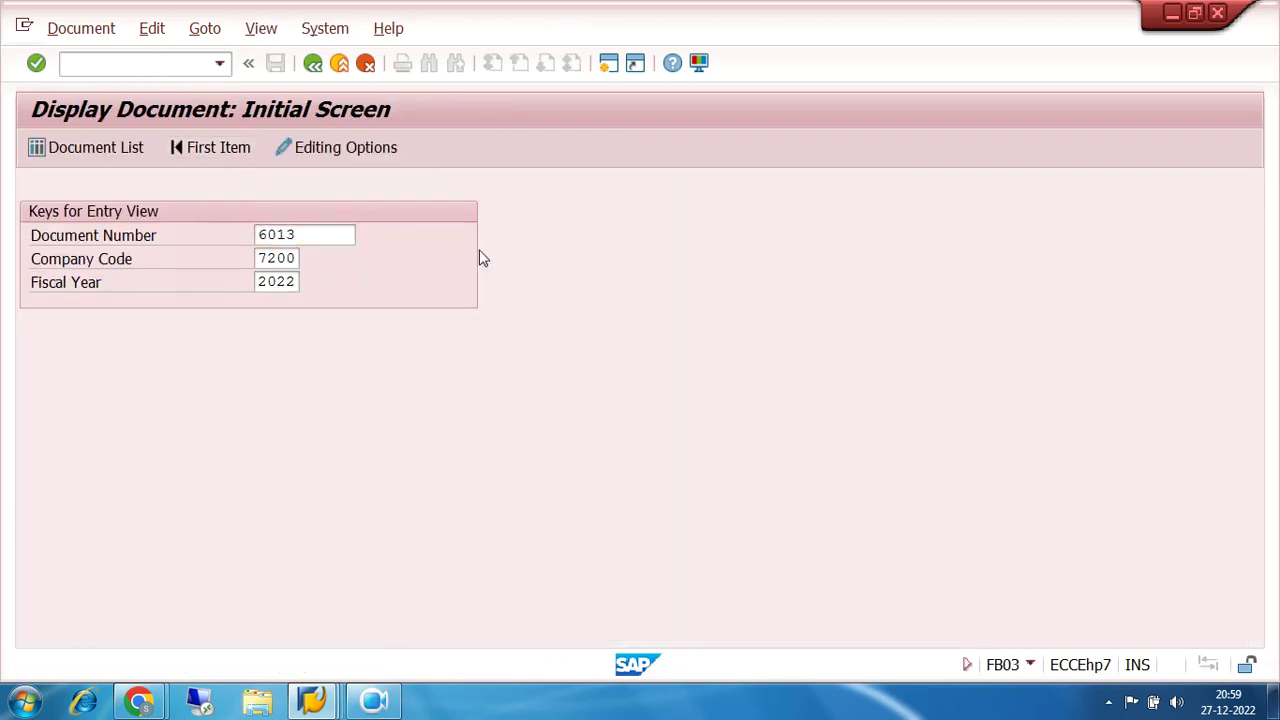
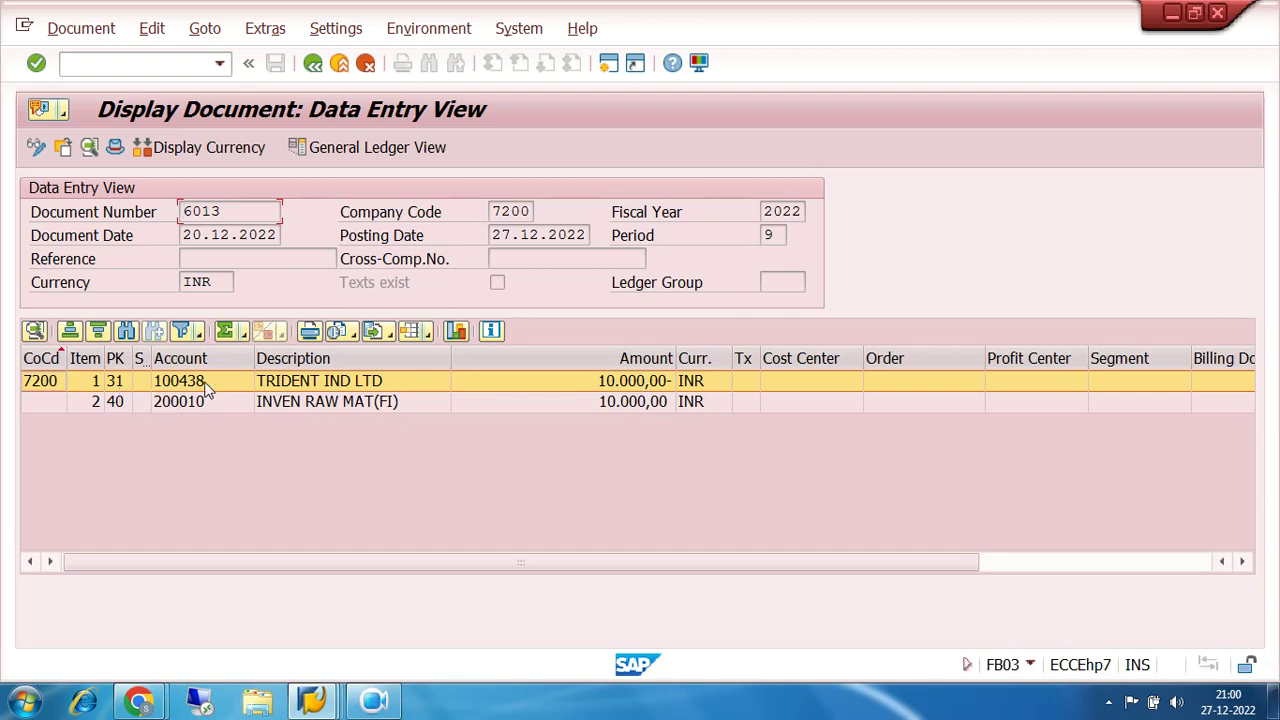
Step: Compare document 6013's INVEN RAW MAT(FI) and SUNDRY CREDITORS lines in ledger and entry views, then go back
left_click(220, 409)
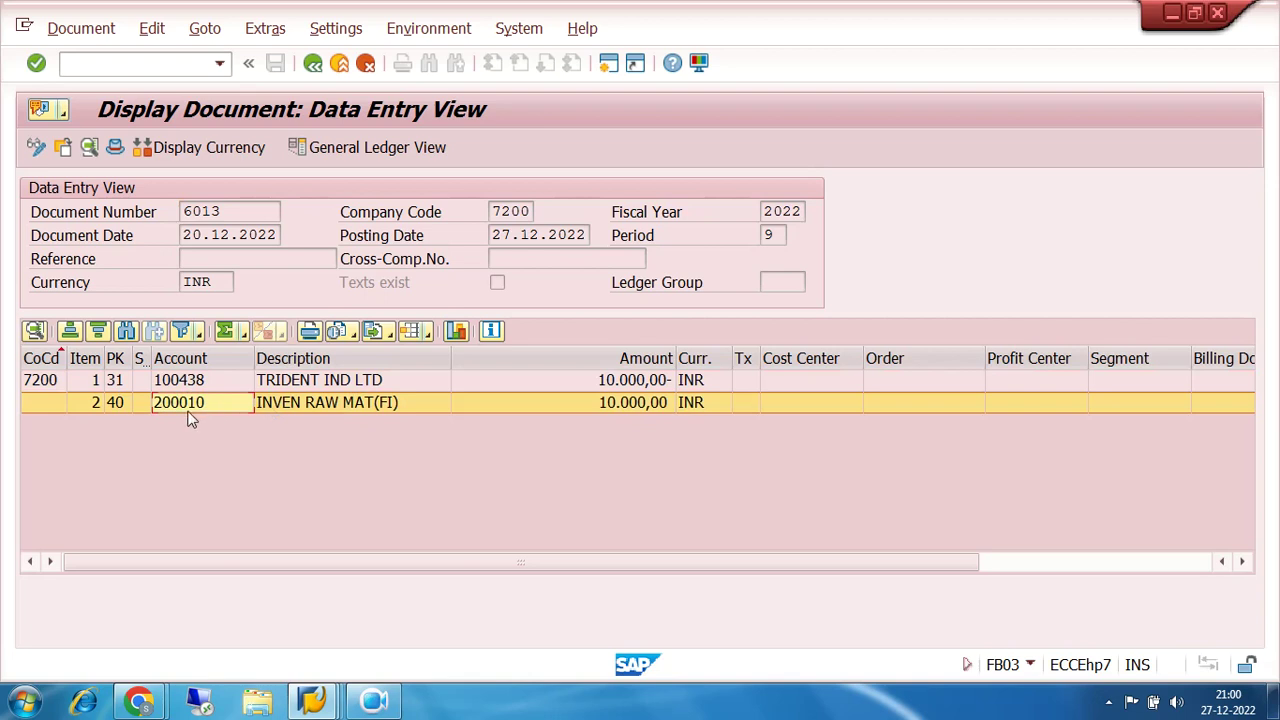
left_click(360, 149)
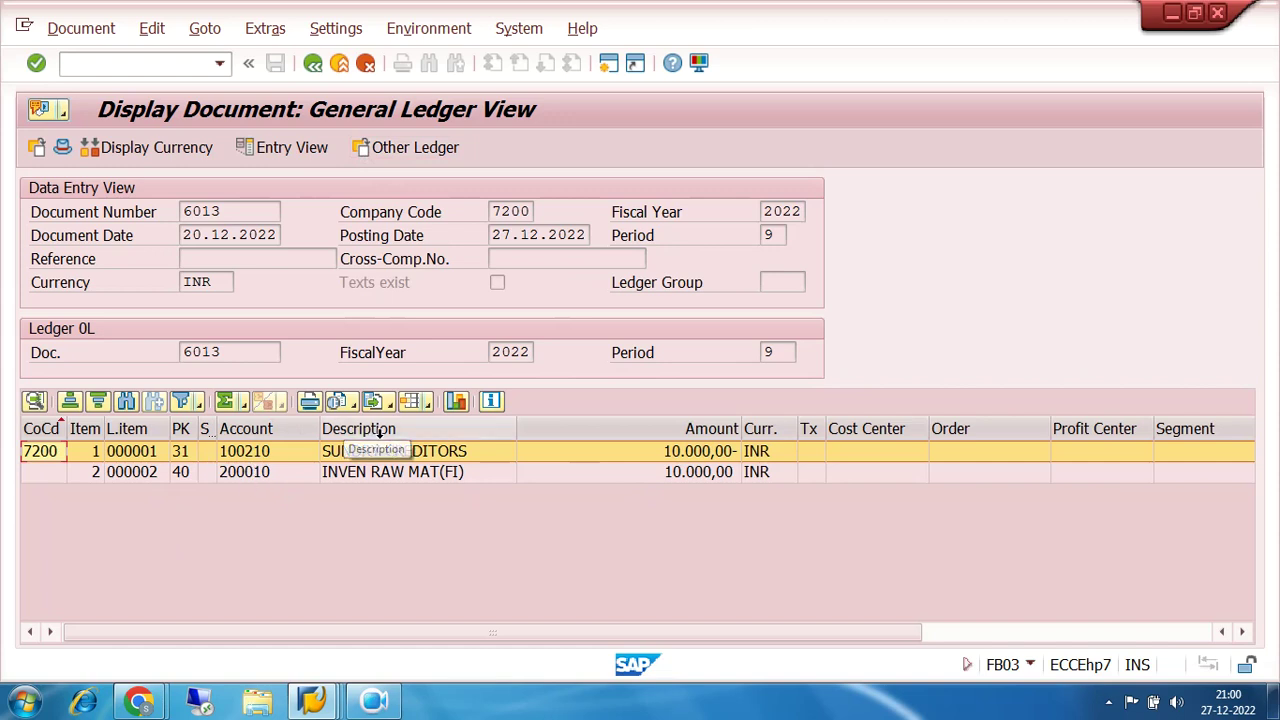
left_click(257, 474)
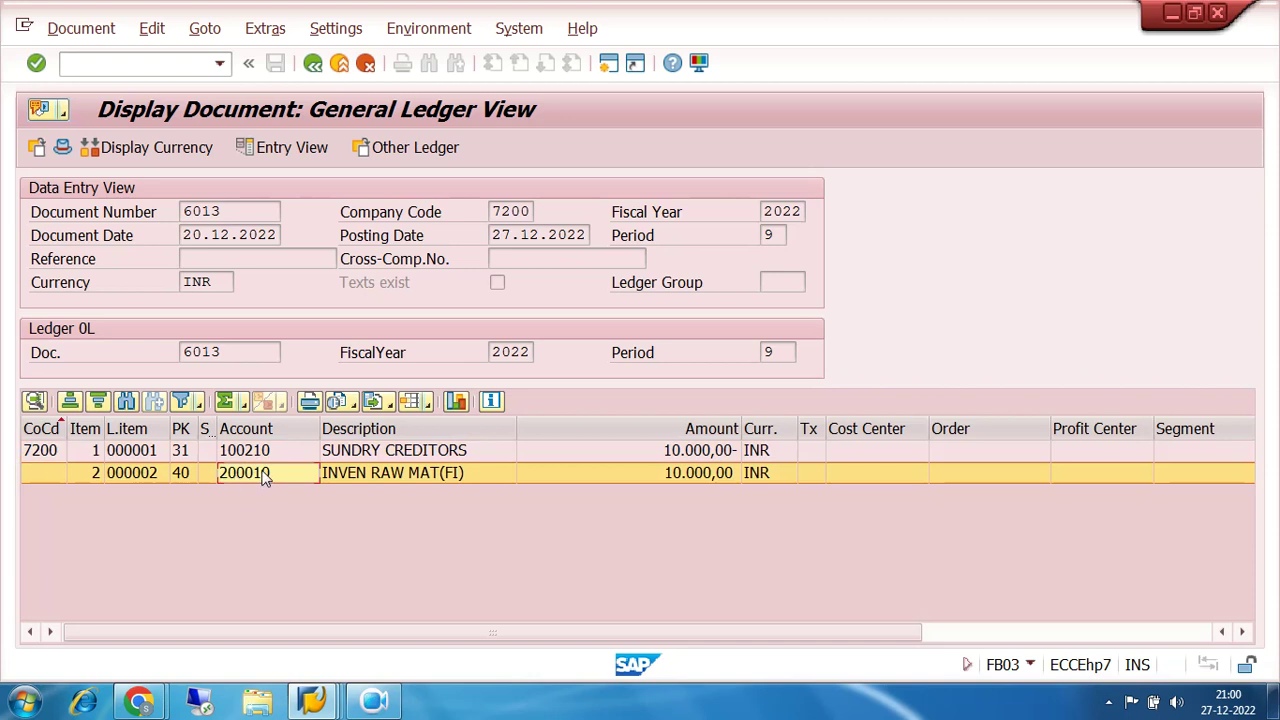
left_click(259, 452)
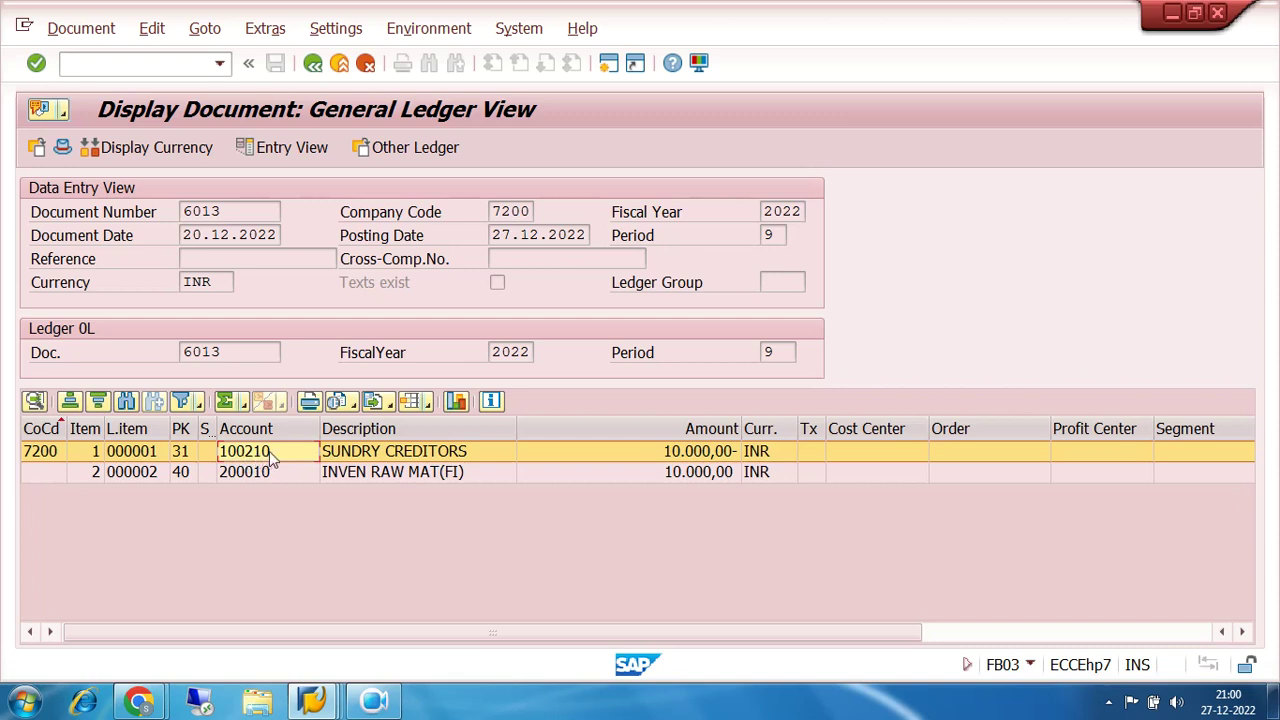
left_click(283, 148)
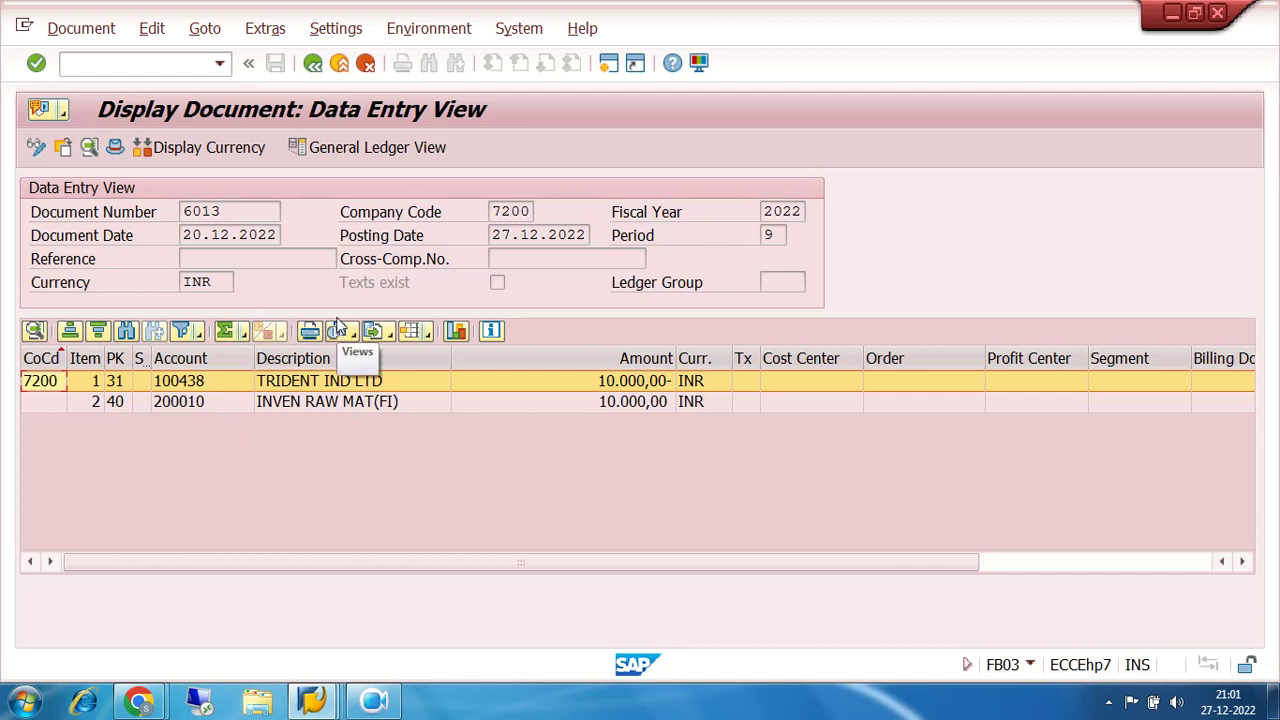
left_click(313, 65)
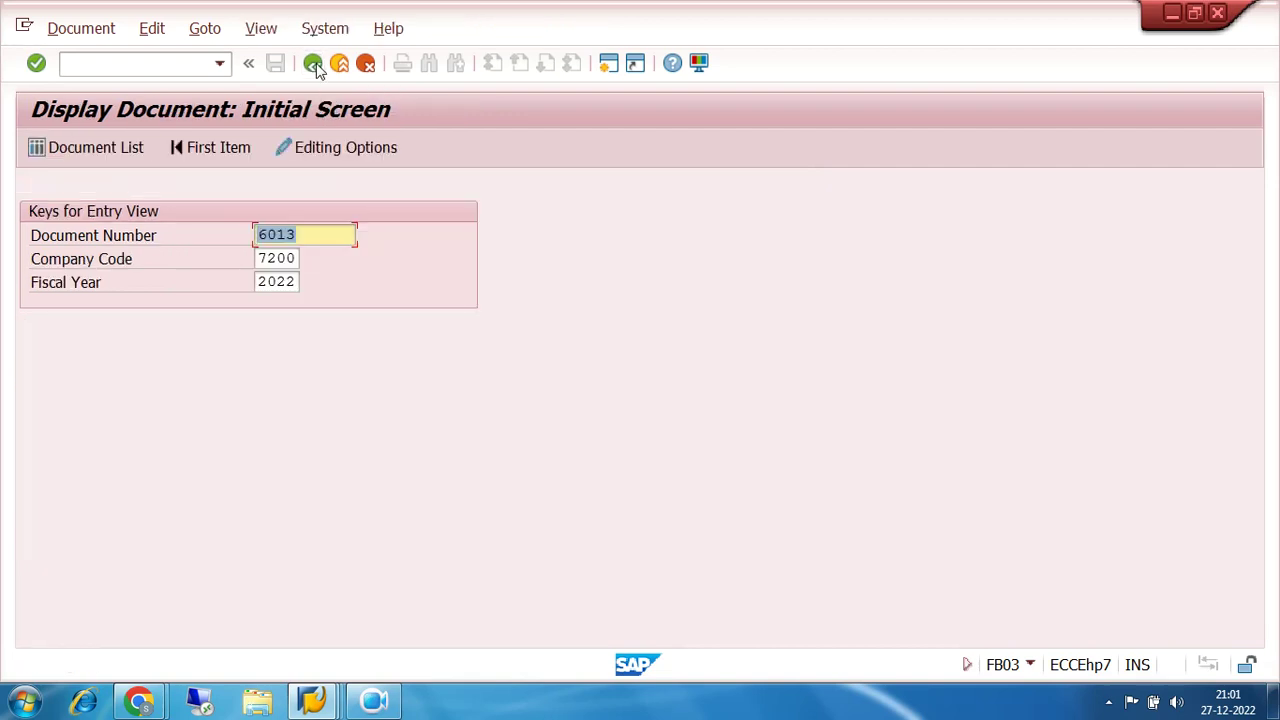
Step: From SAP Easy Access, expand Accounting > Financial Accounting > Accounts Payable > Document Entry > Outgoing Payment
left_click(313, 65)
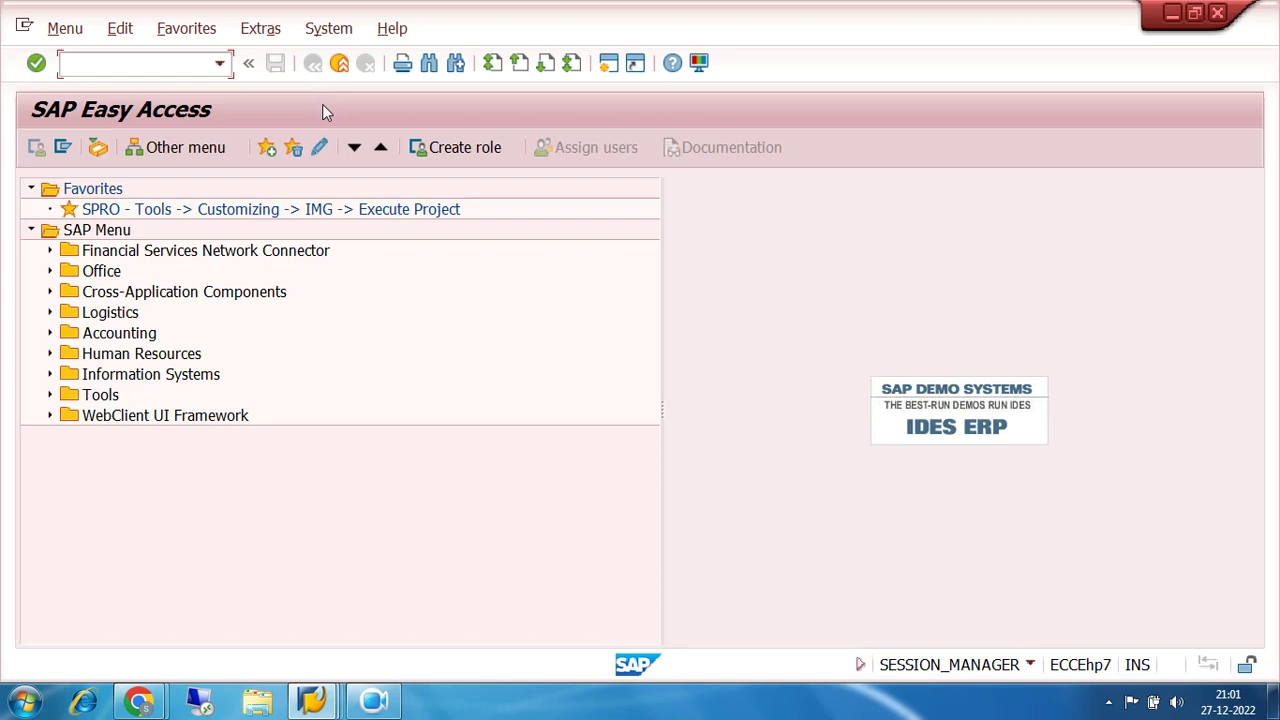
left_click(50, 335)
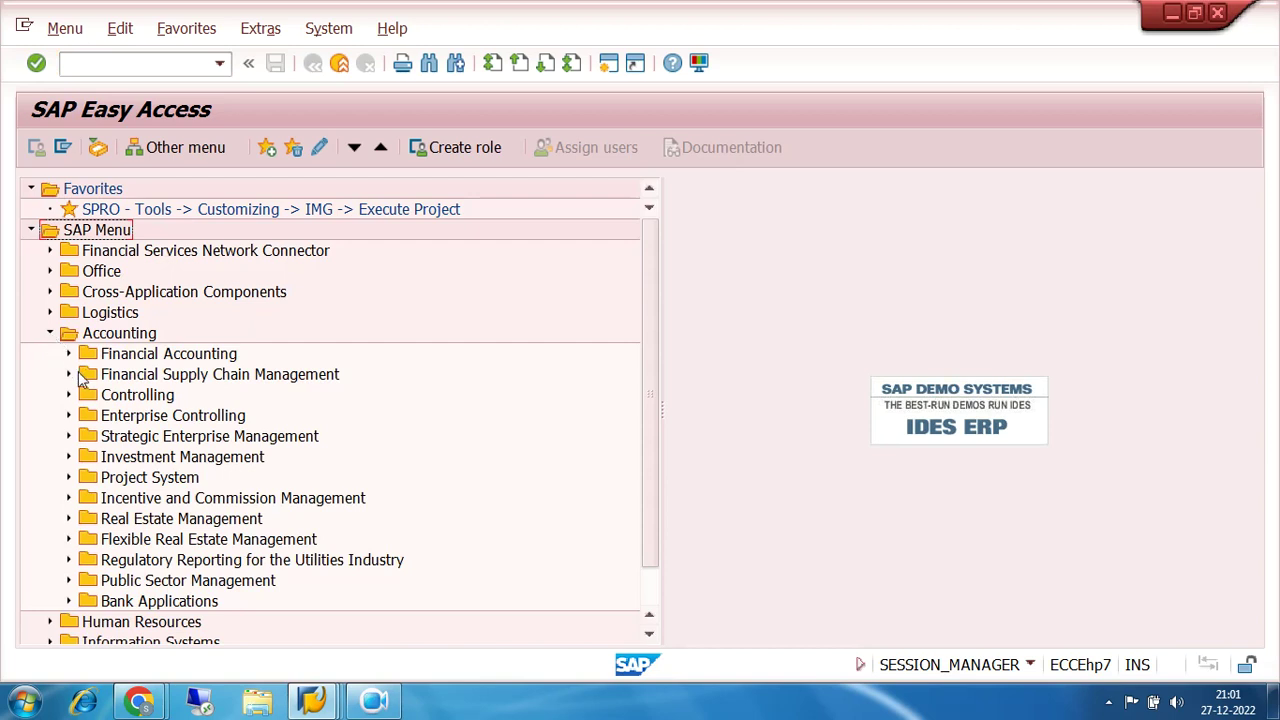
left_click(69, 354)
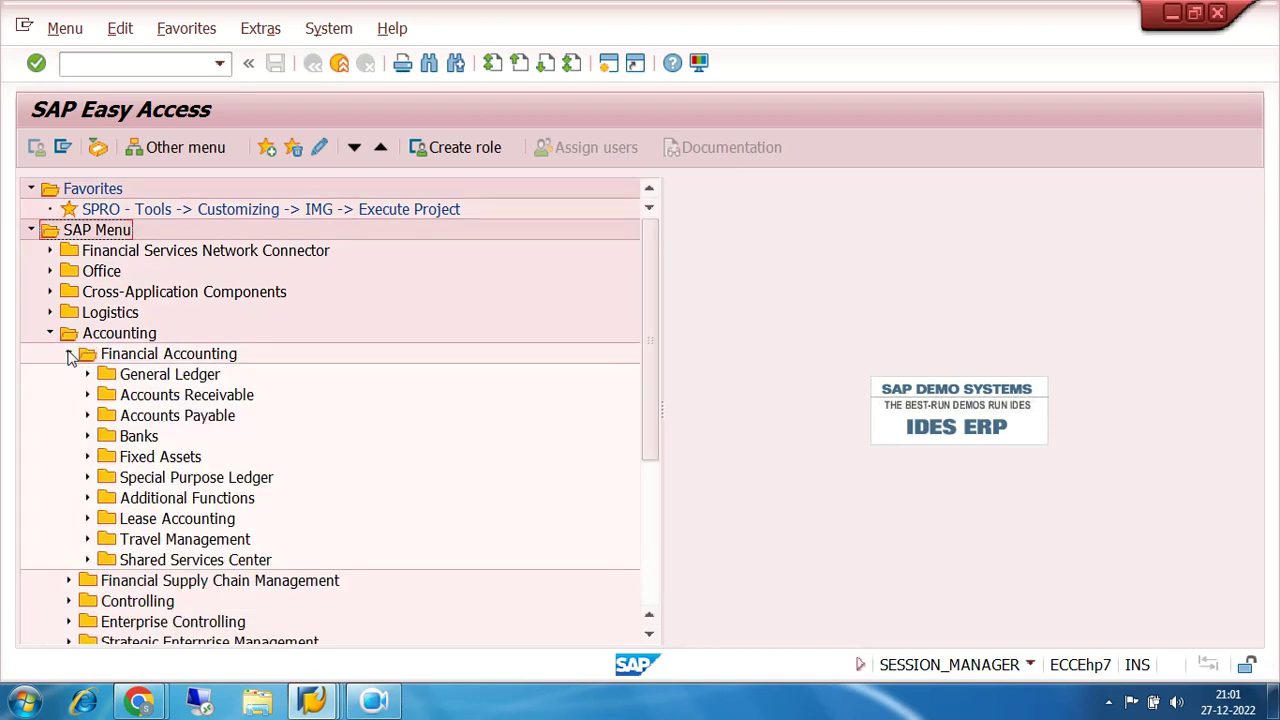
left_click(87, 416)
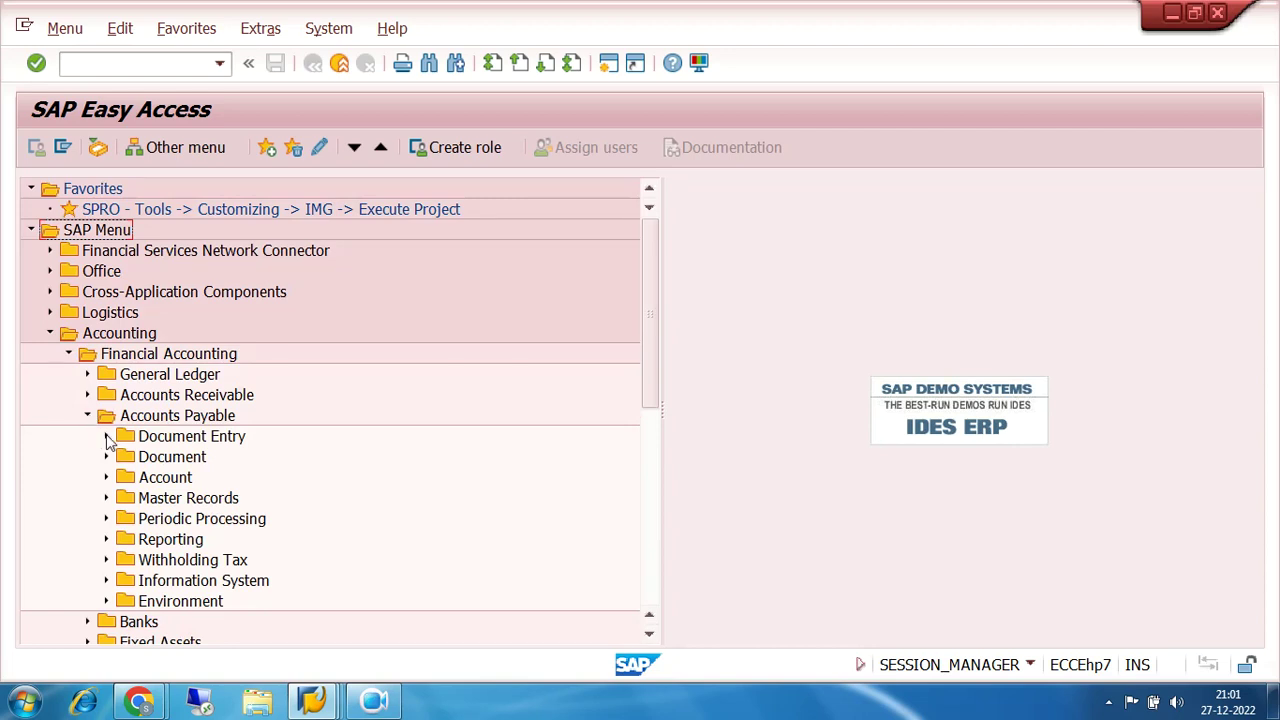
left_click(107, 437)
scroll(360, 397, "down", 1)
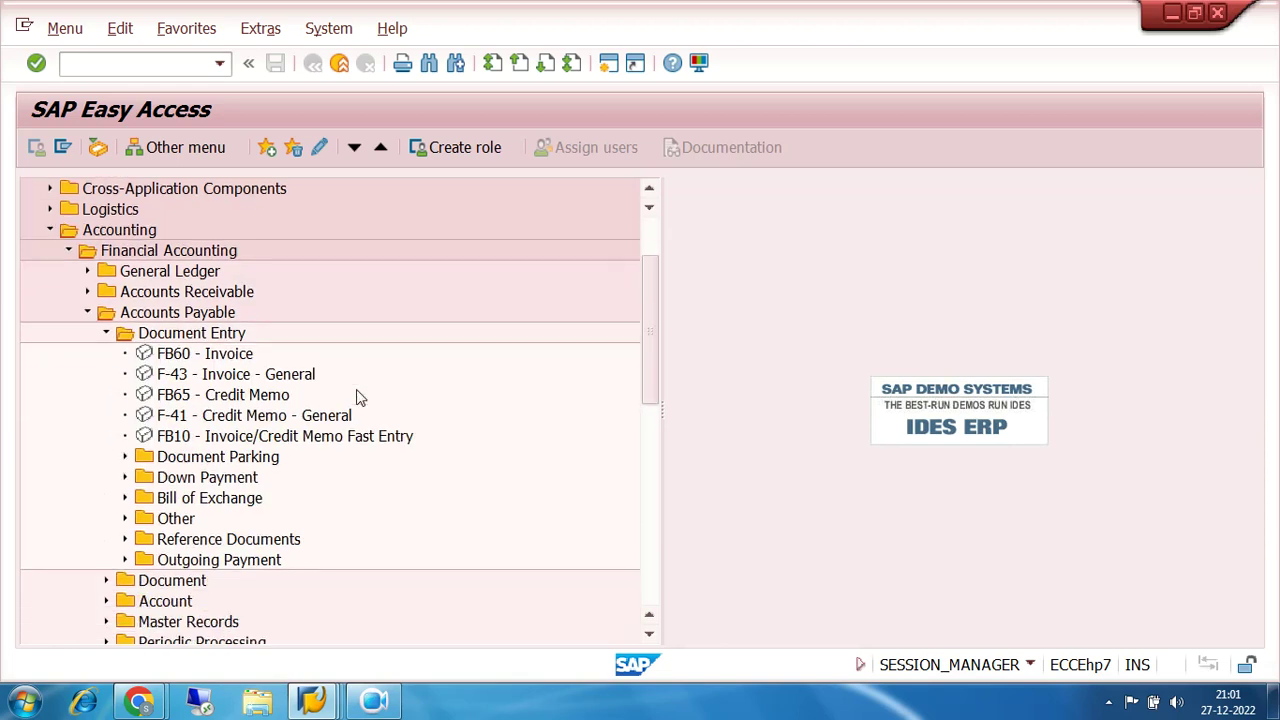
scroll(356, 390, "down", 1)
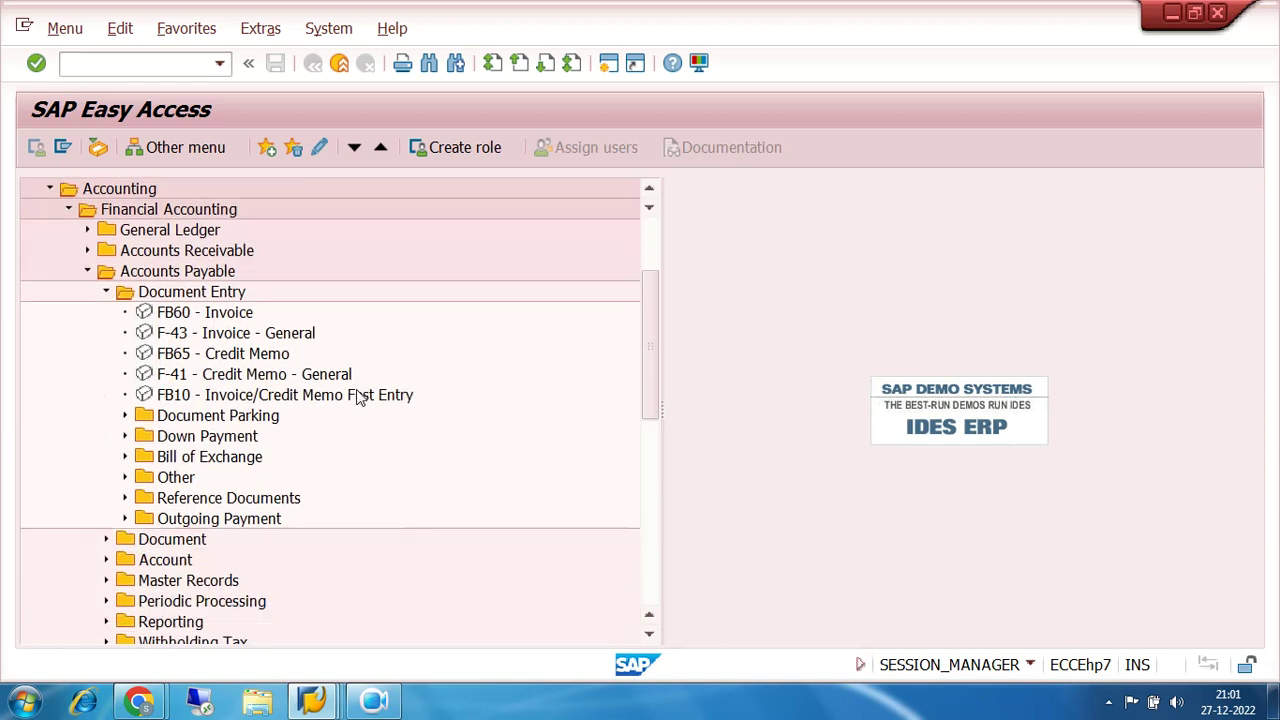
left_click(125, 499)
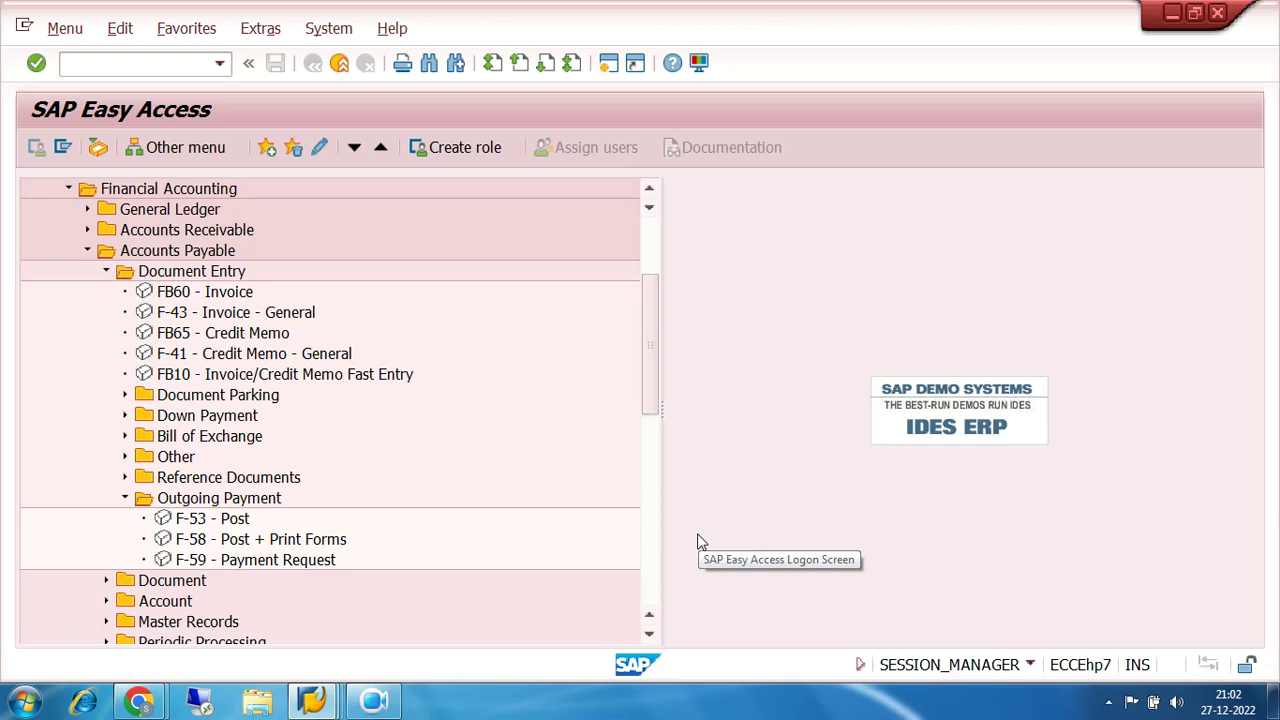
Step: Open F-53 Post Outgoing Payments and enter document date 28.12.2022
double_click(203, 522)
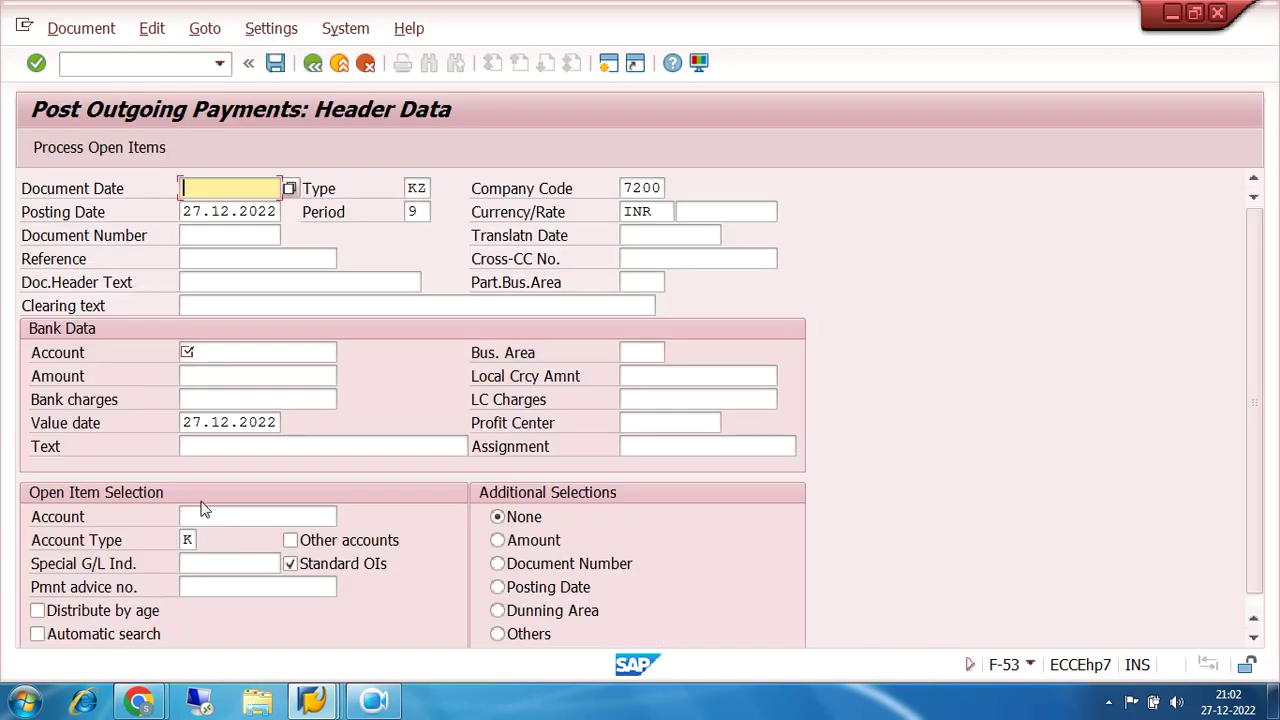
type("28.12.2022")
key("Tab")
key("Tab")
key("Tab")
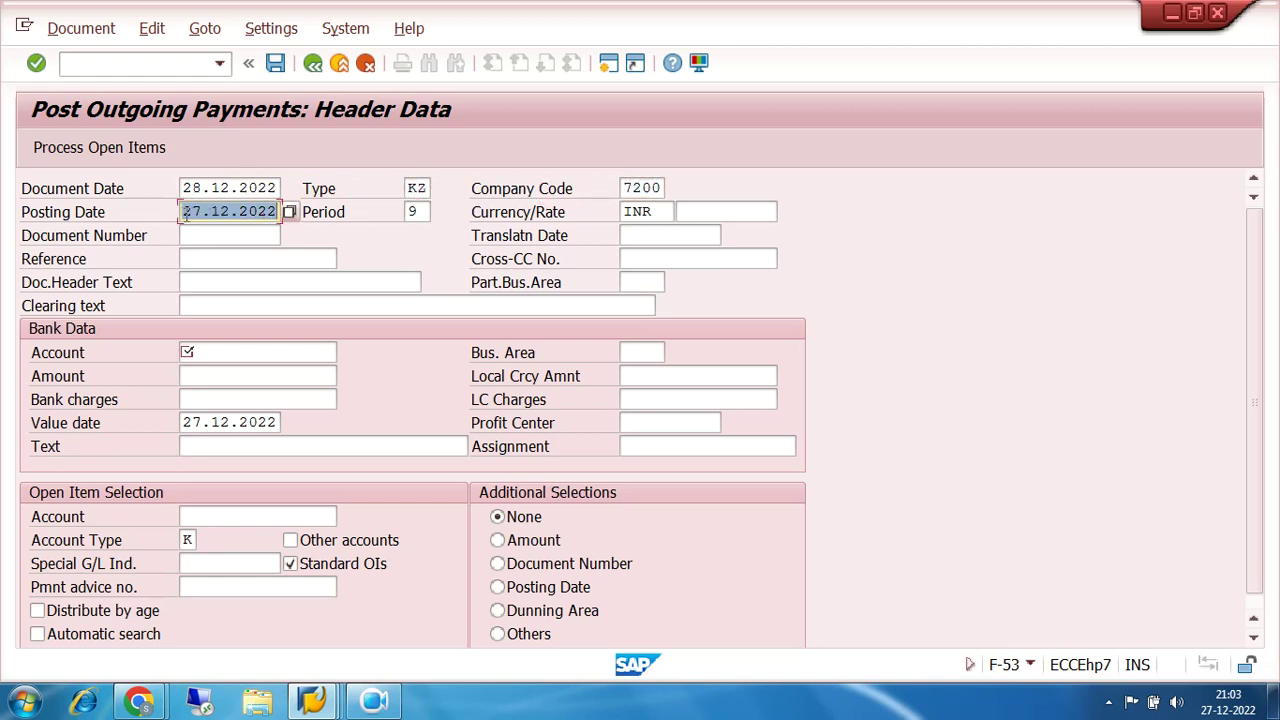
Step: Replace the posting date with 28.12.2022 and select the KZ document type
left_click(182, 212)
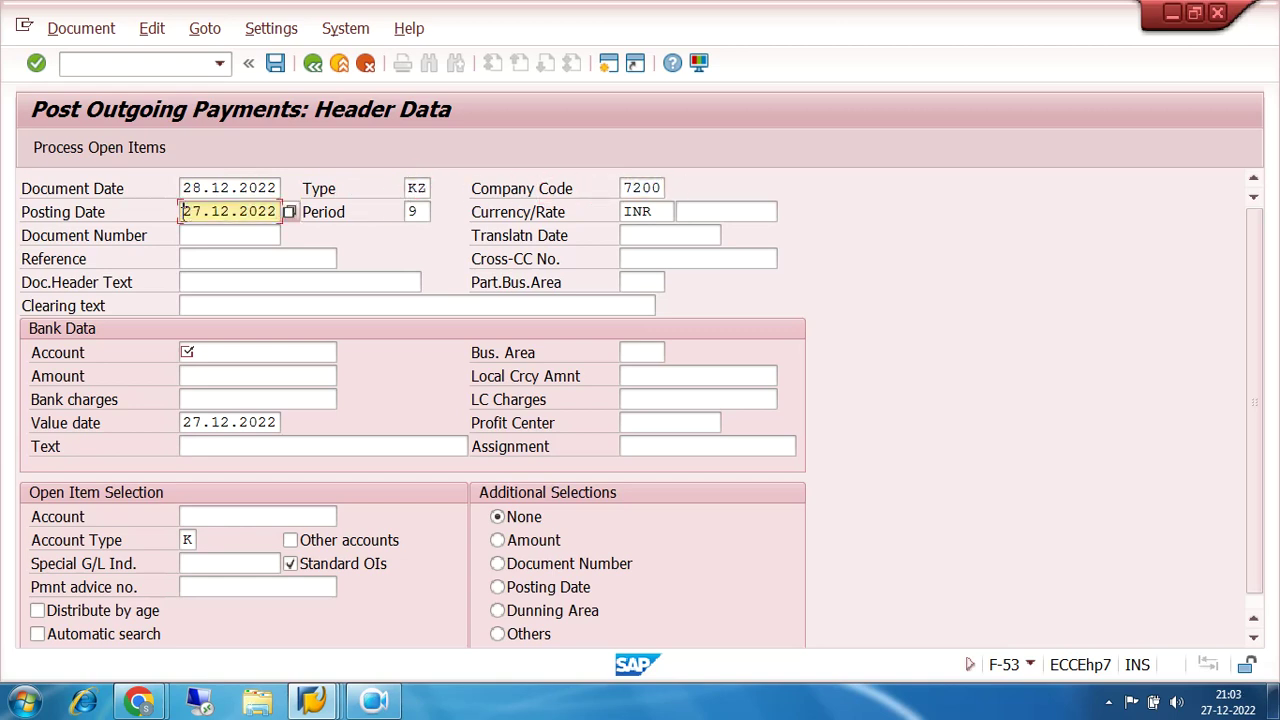
left_click(223, 211)
key("Delete")
key("Delete")
key("Delete")
key("Delete")
key("Delete")
key("Delete")
key("BackSpace")
key("BackSpace")
key("BackSpace")
key("BackSpace")
key("Down")
key("Up")
key("Down")
key("Delete")
key("Down")
key("Insert")
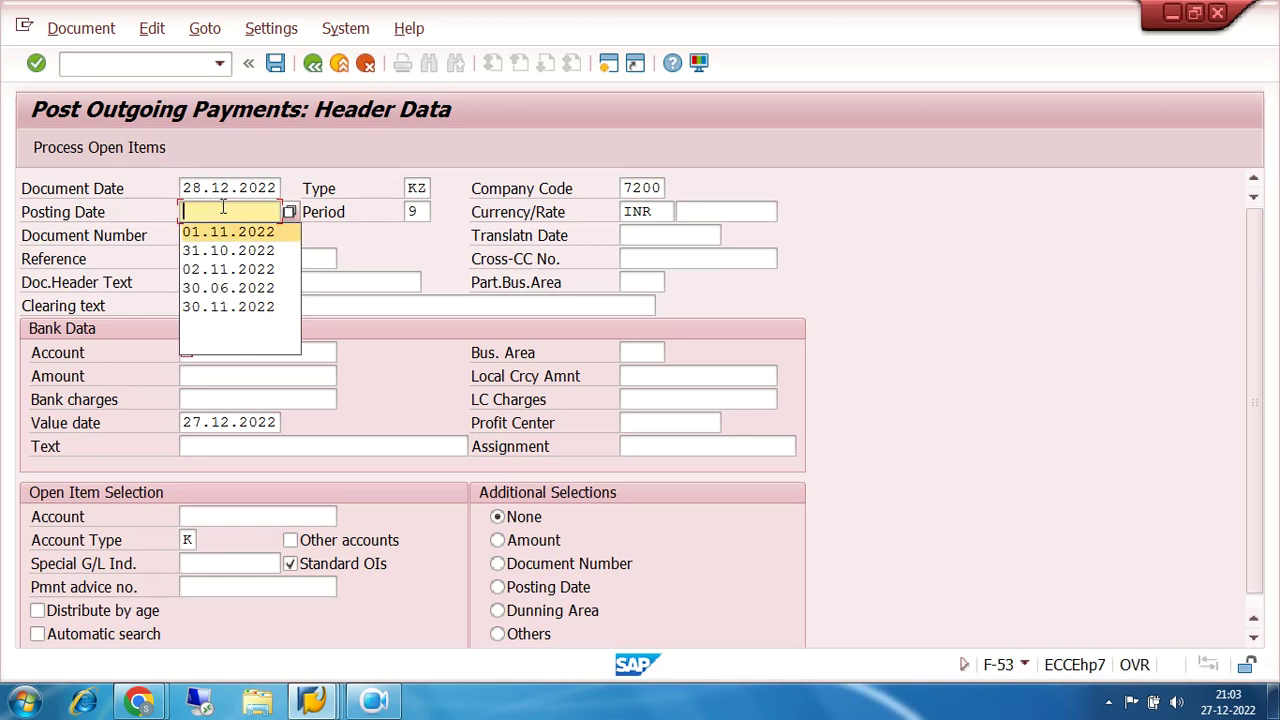
key("Down")
key("Down")
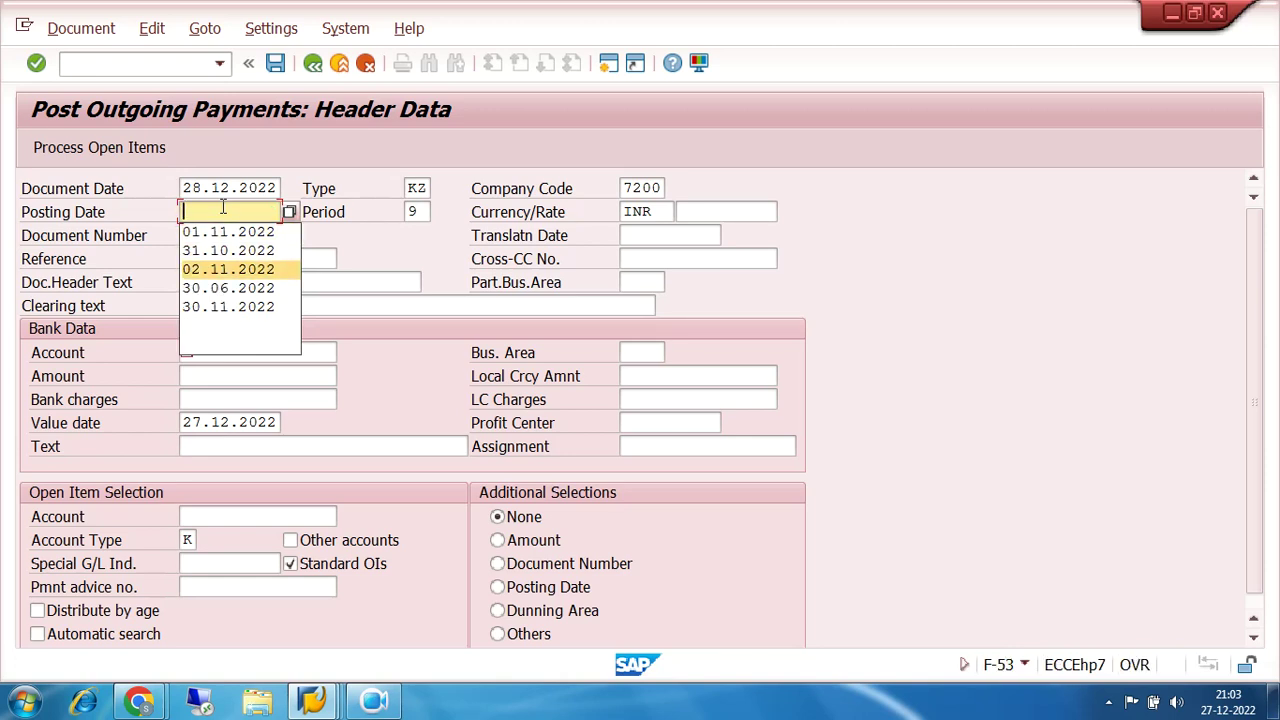
type("28.")
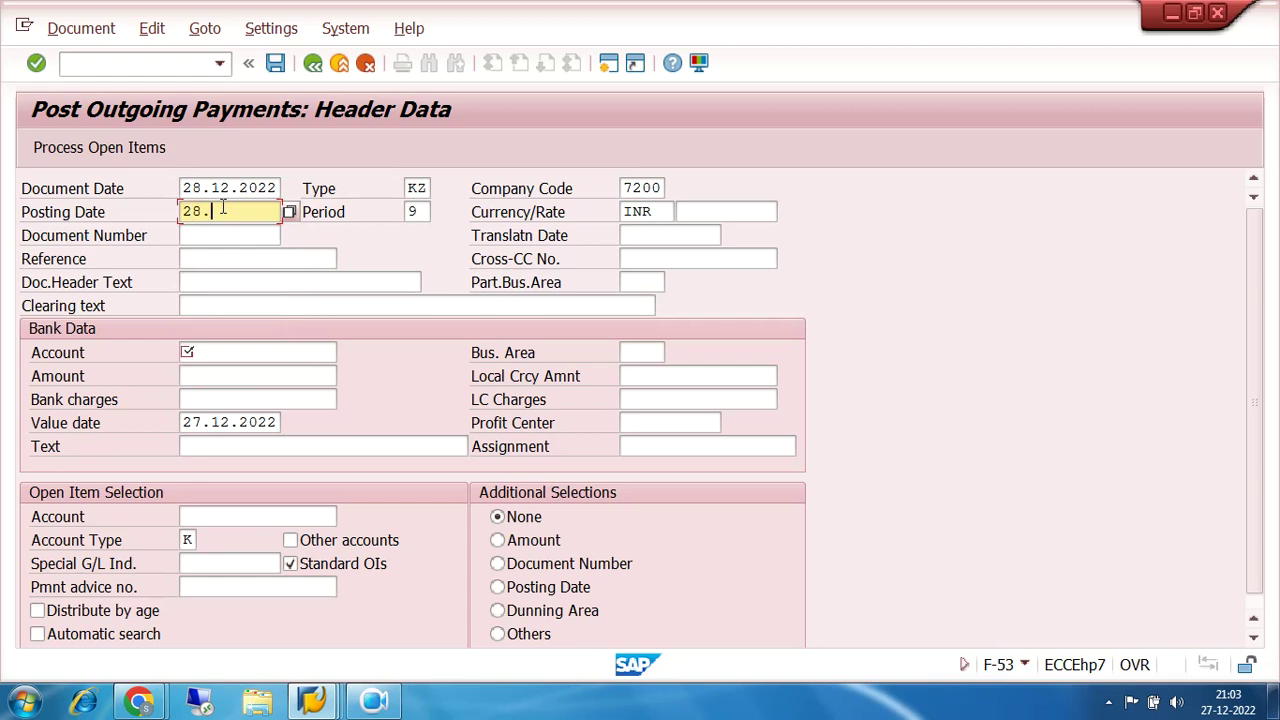
type("12.2022")
double_click(412, 187)
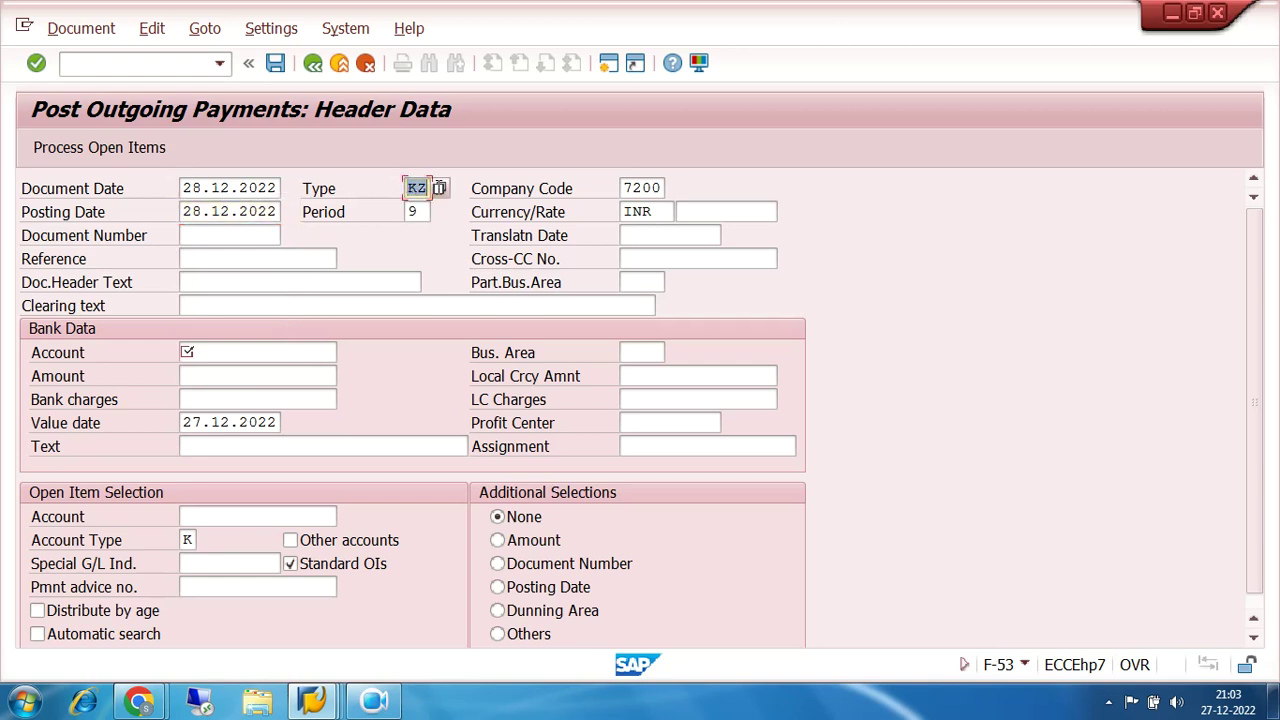
left_click(271, 356)
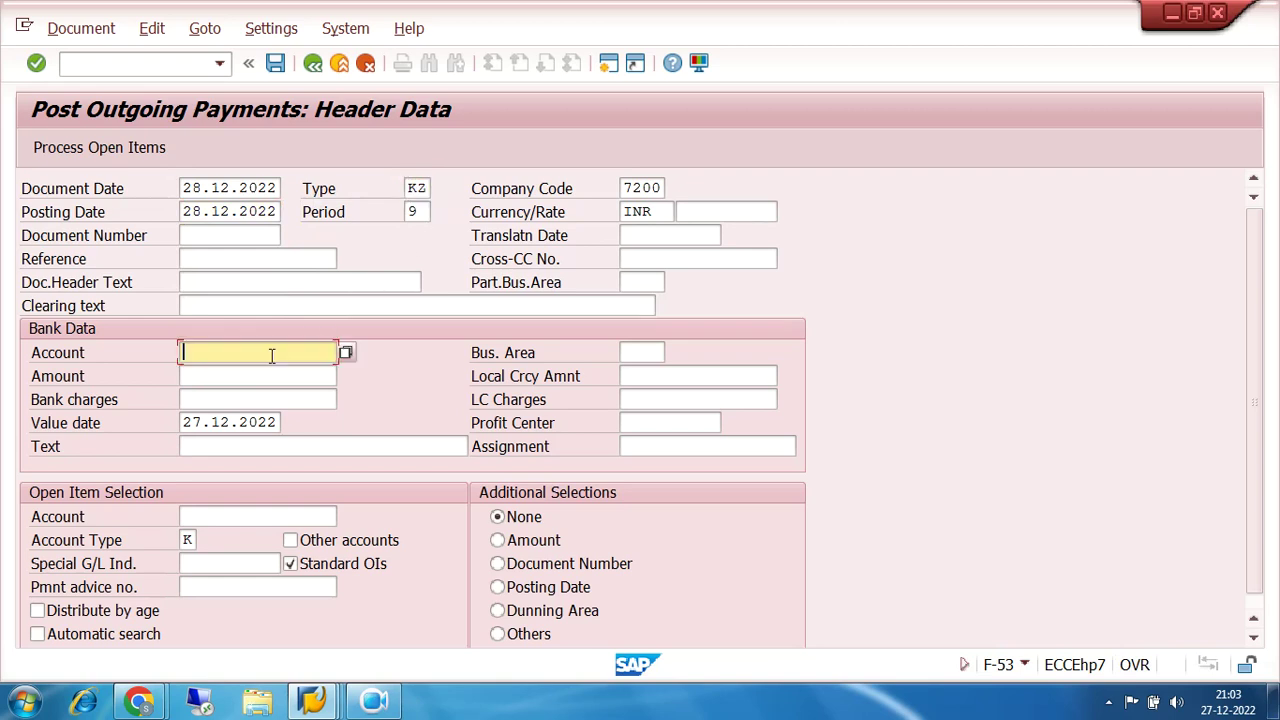
Step: Choose 200000 BANK ACCOUNT as the bank account via search help for company code 7200
left_click(345, 354)
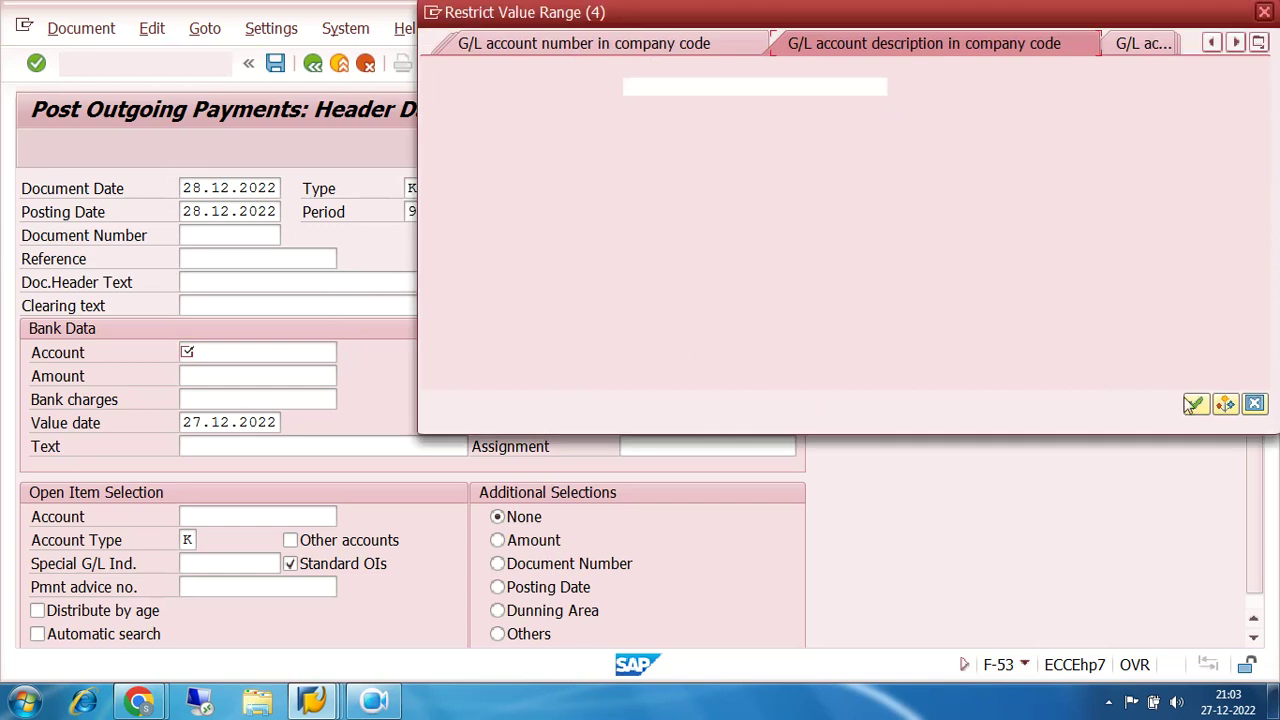
left_click(1192, 403)
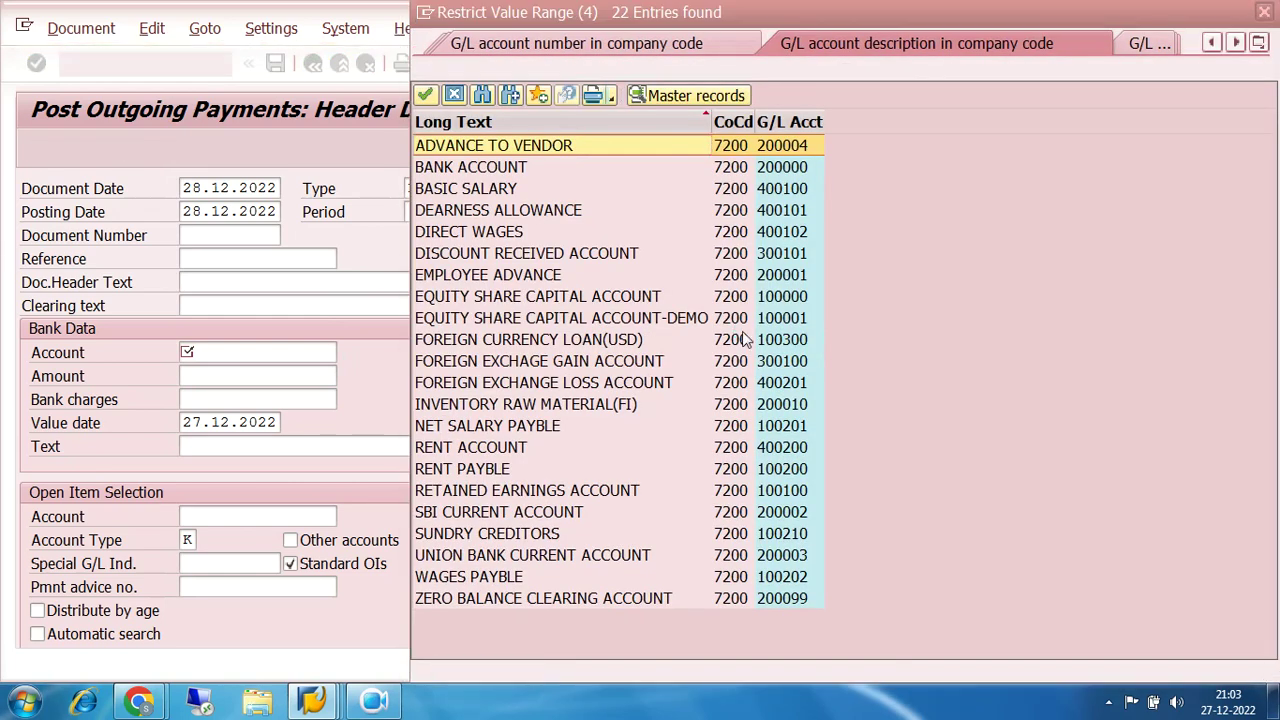
left_click(787, 125)
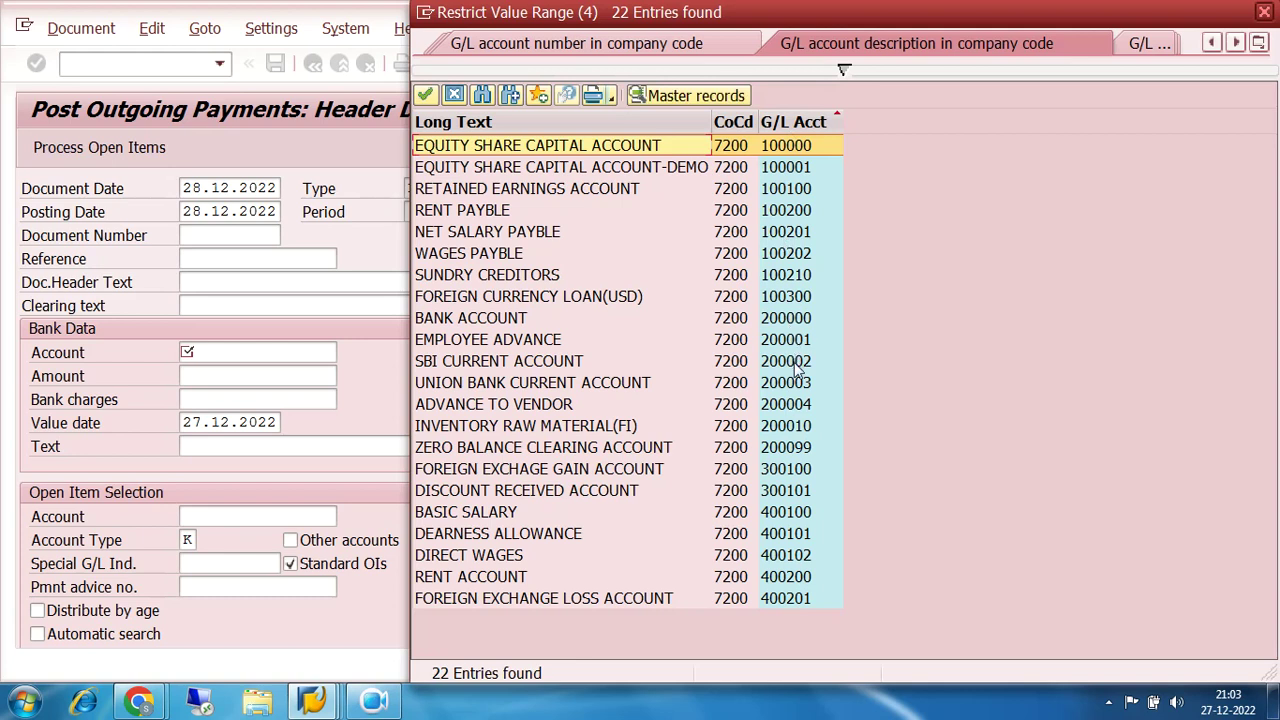
double_click(792, 318)
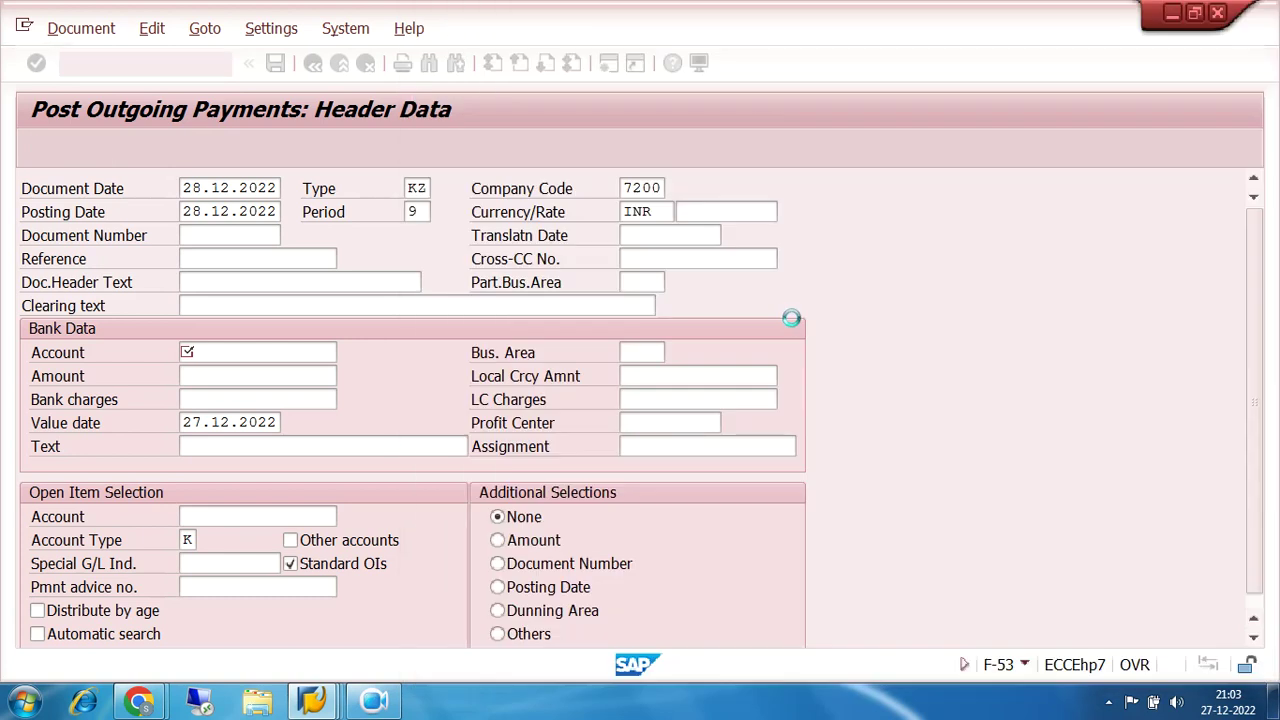
Step: Set value date 28.12.2022, amount 1 and item text CLEARING from history
left_click(242, 375)
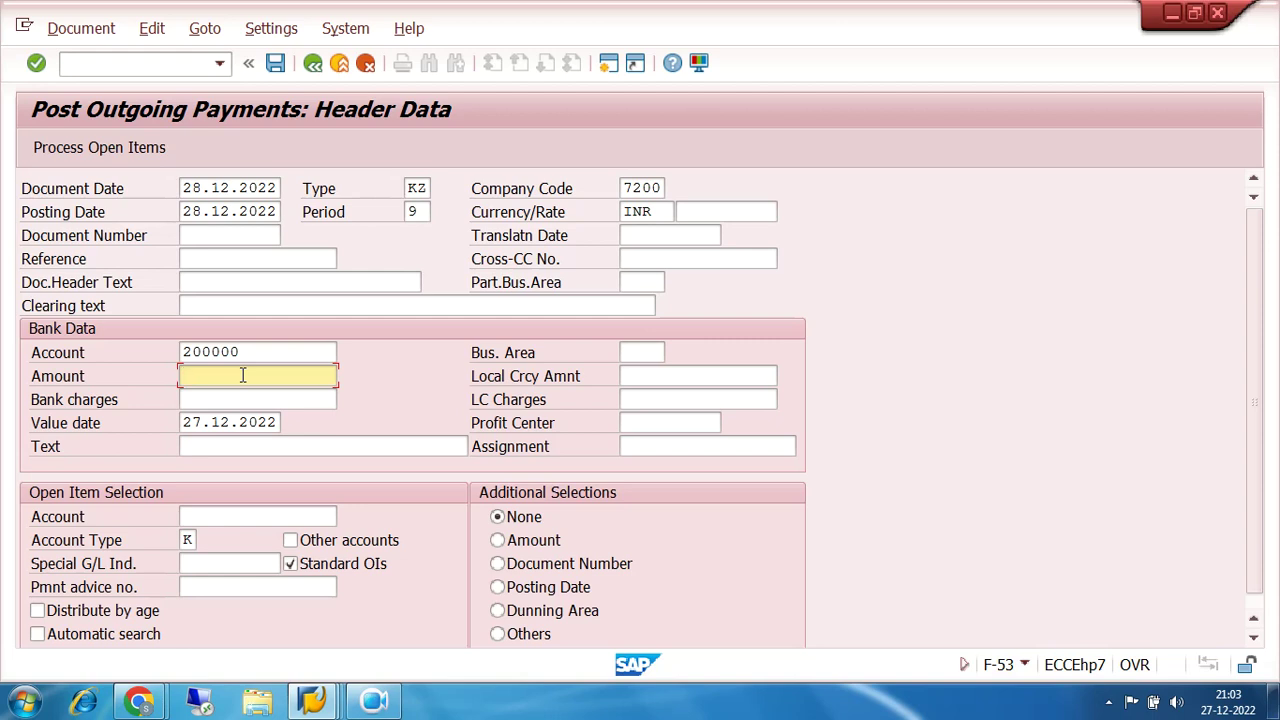
left_click(196, 187)
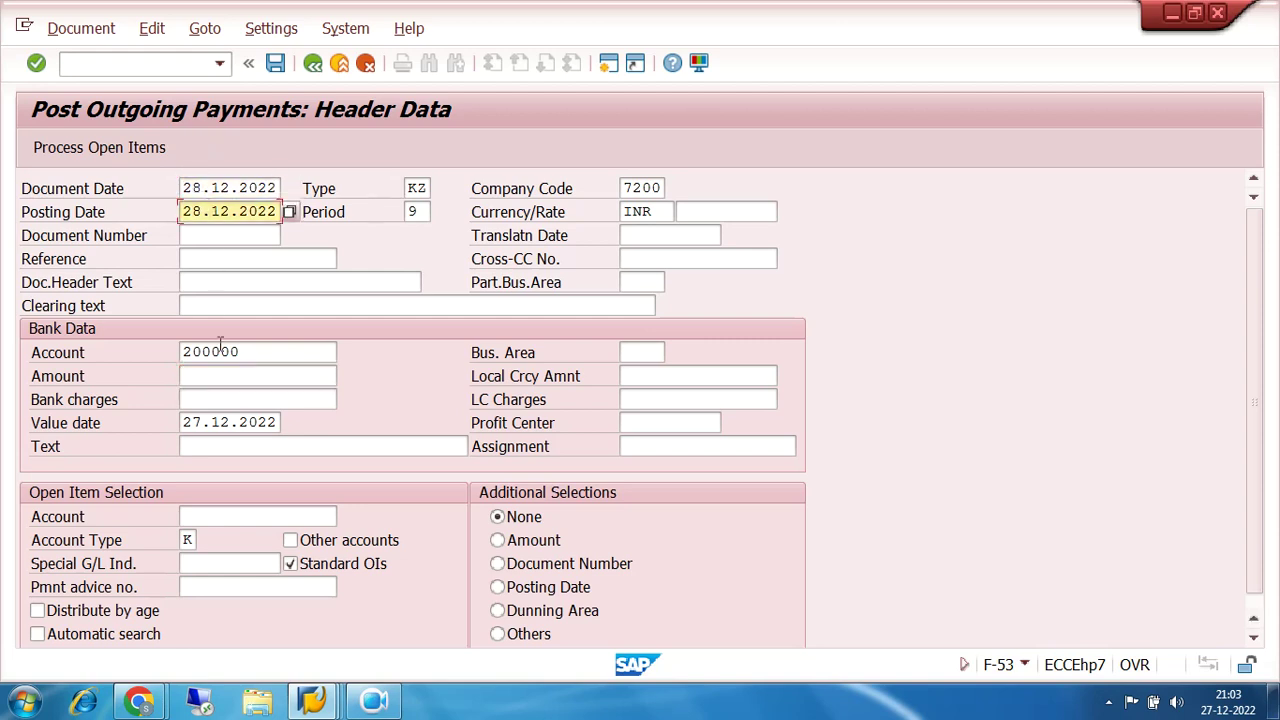
left_click(186, 422)
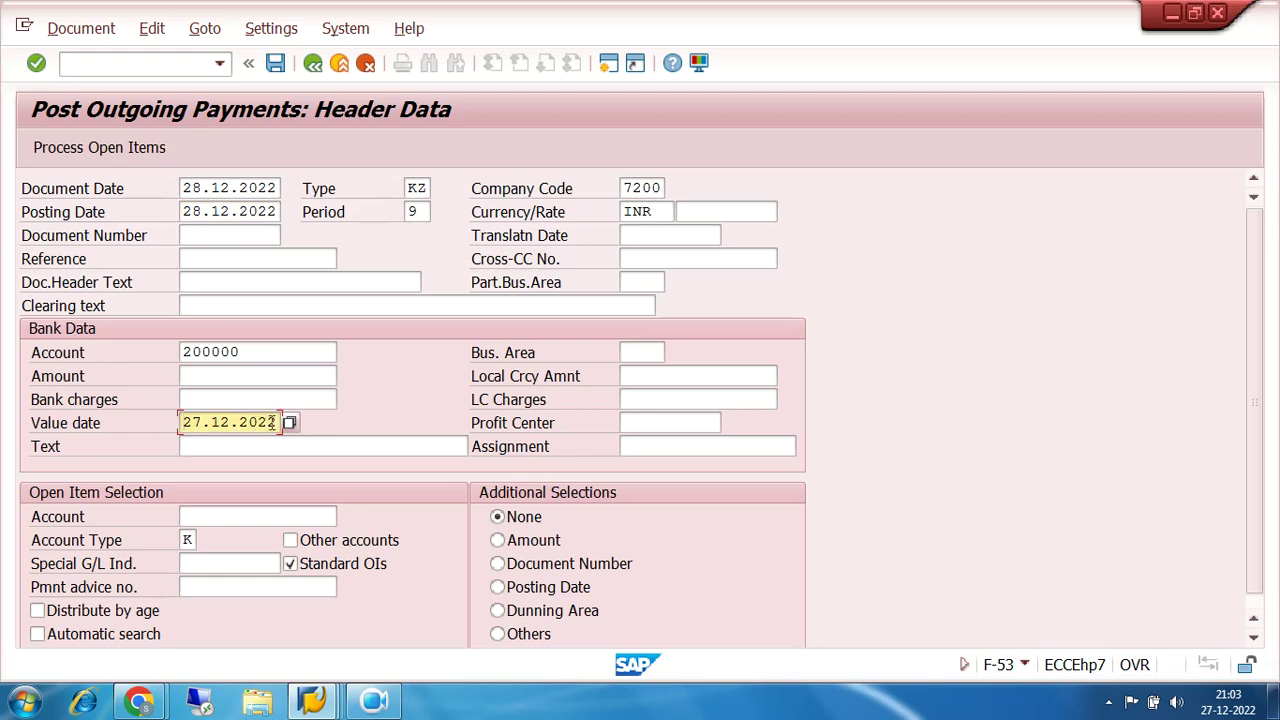
key("BackSpace")
key("BackSpace")
key("BackSpace")
key("BackSpace")
key("BackSpace")
key("BackSpace")
key("BackSpace")
key("BackSpace")
key("BackSpace")
key("BackSpace")
type("28.12.2022")
left_click(262, 375)
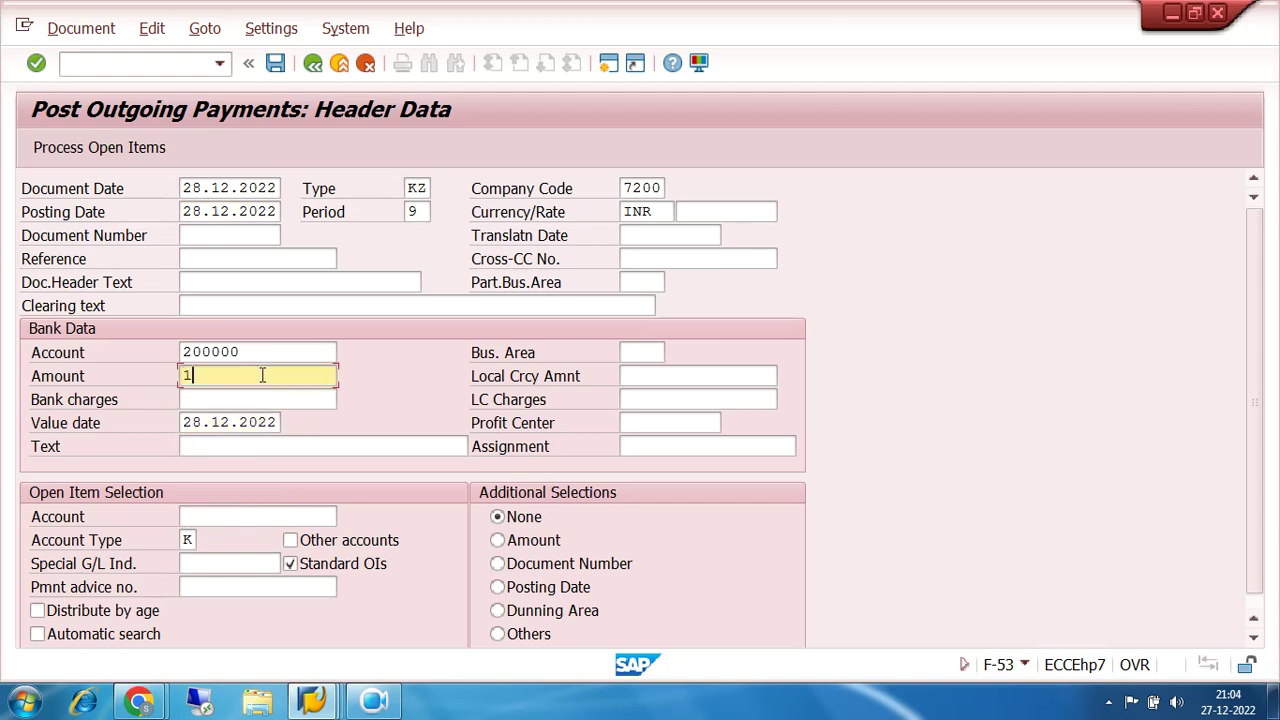
type("1")
left_click(365, 443)
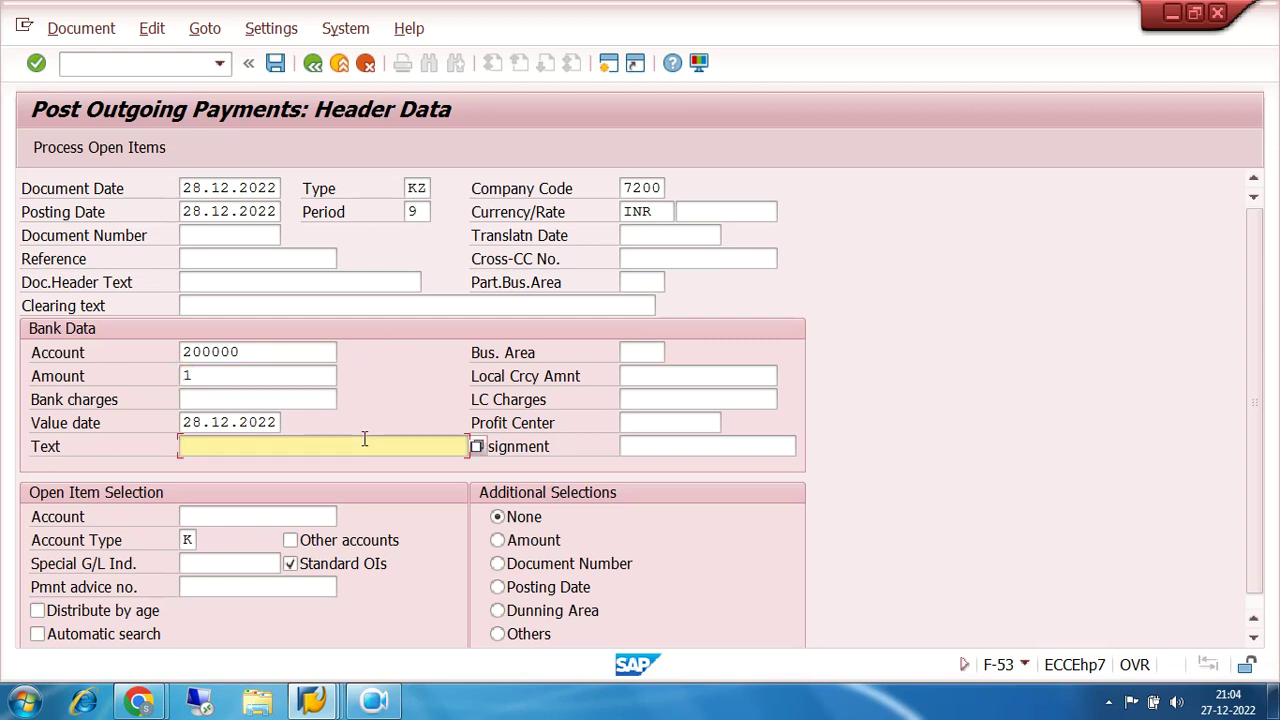
left_click(365, 440)
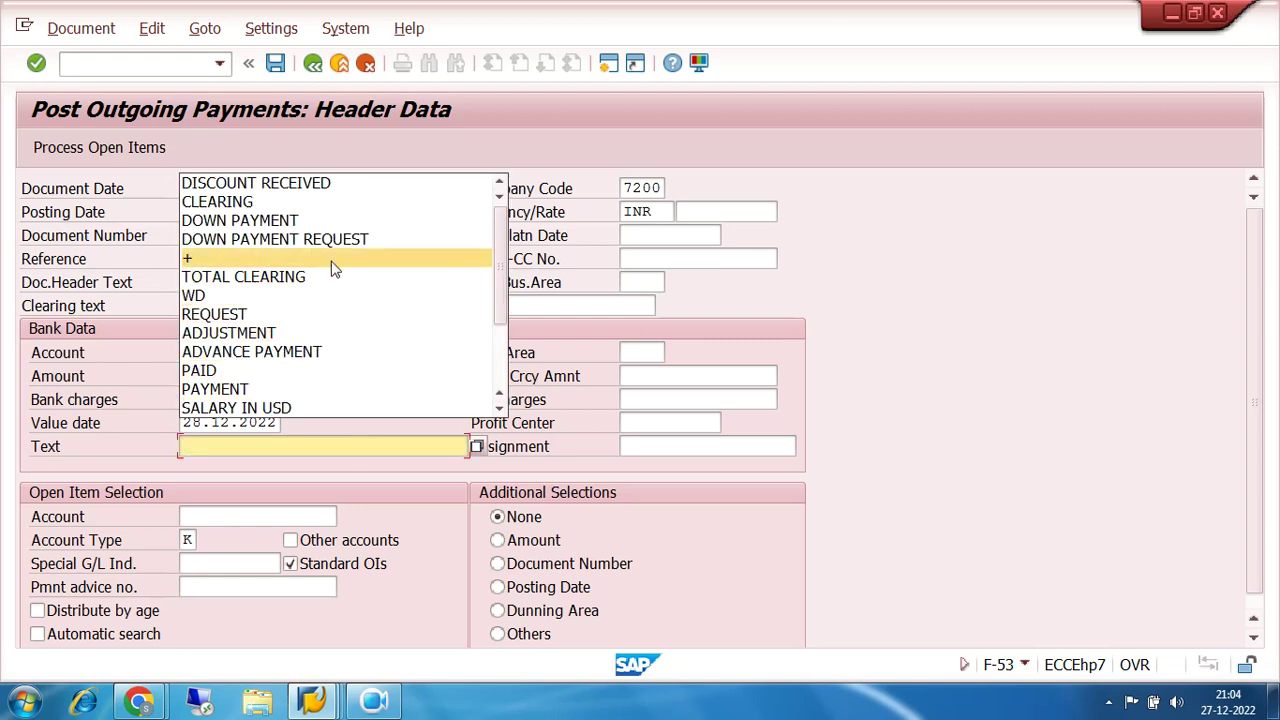
left_click(265, 202)
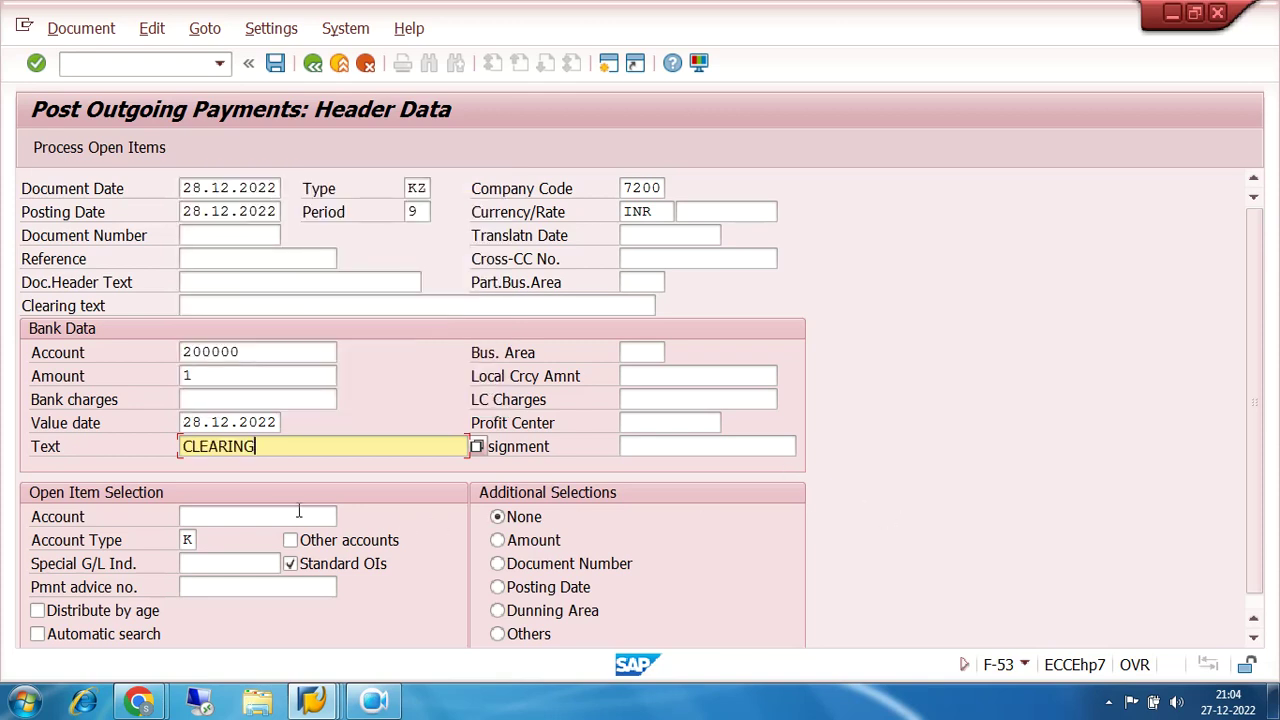
Step: Search and enter the vendor account for company code 7200, then process its open items past the warning
left_click(266, 516)
left_click(345, 517)
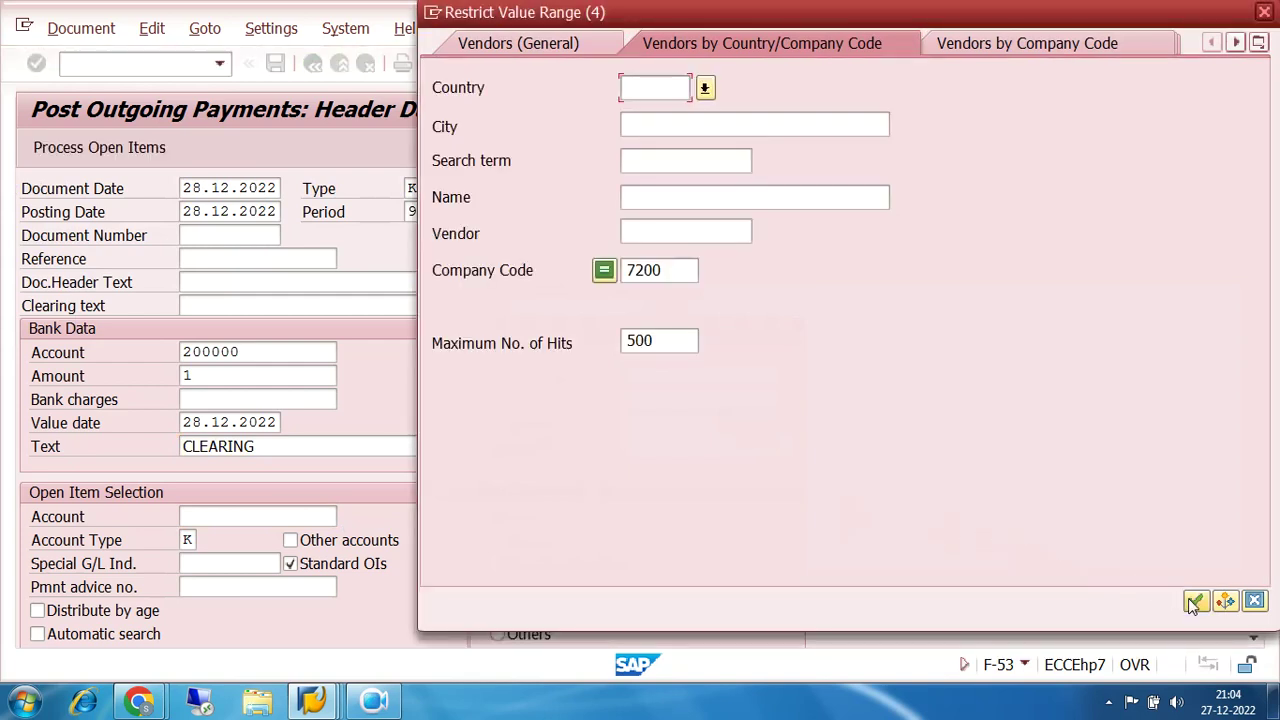
left_click(1195, 600)
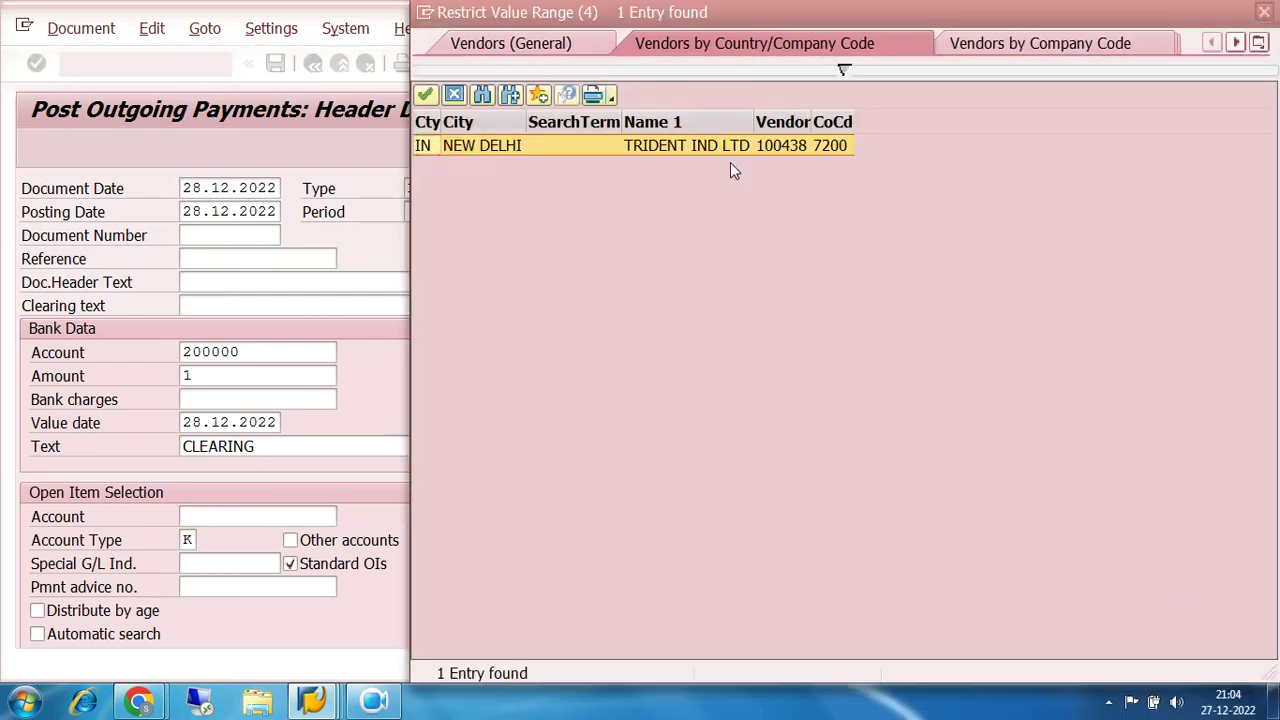
left_click(730, 147)
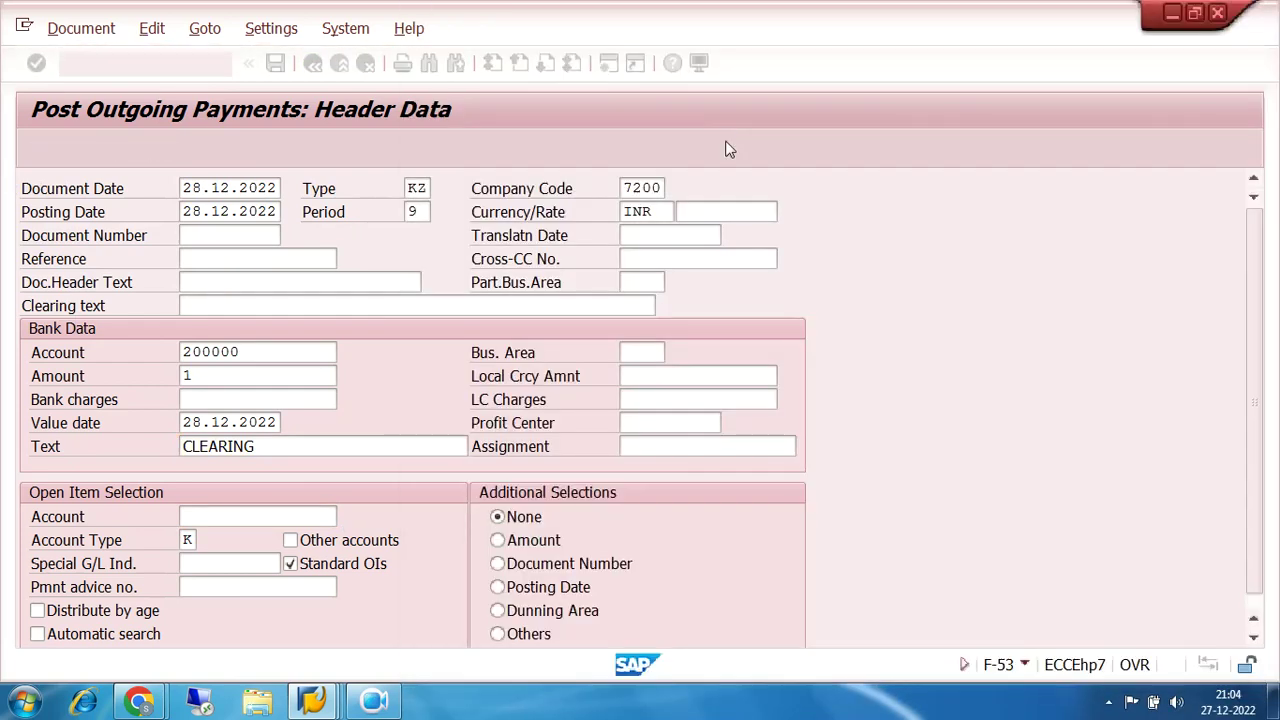
left_click(196, 517)
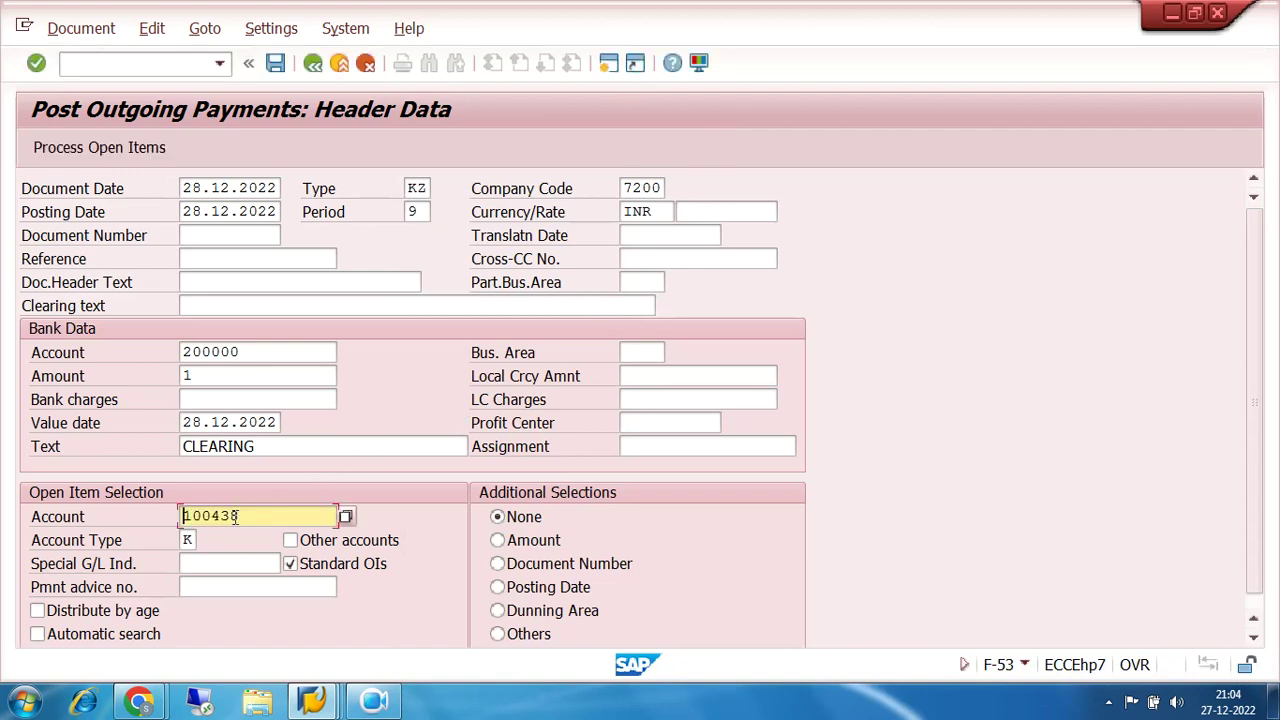
left_click(84, 149)
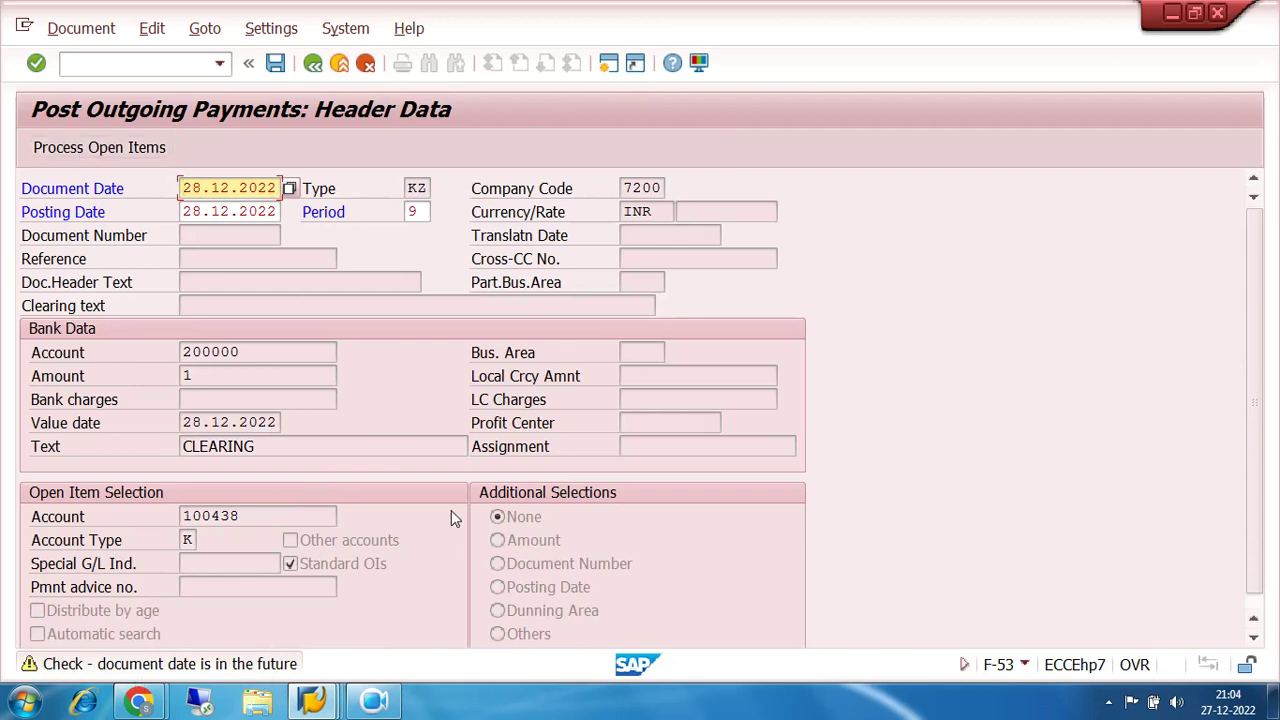
key("Return")
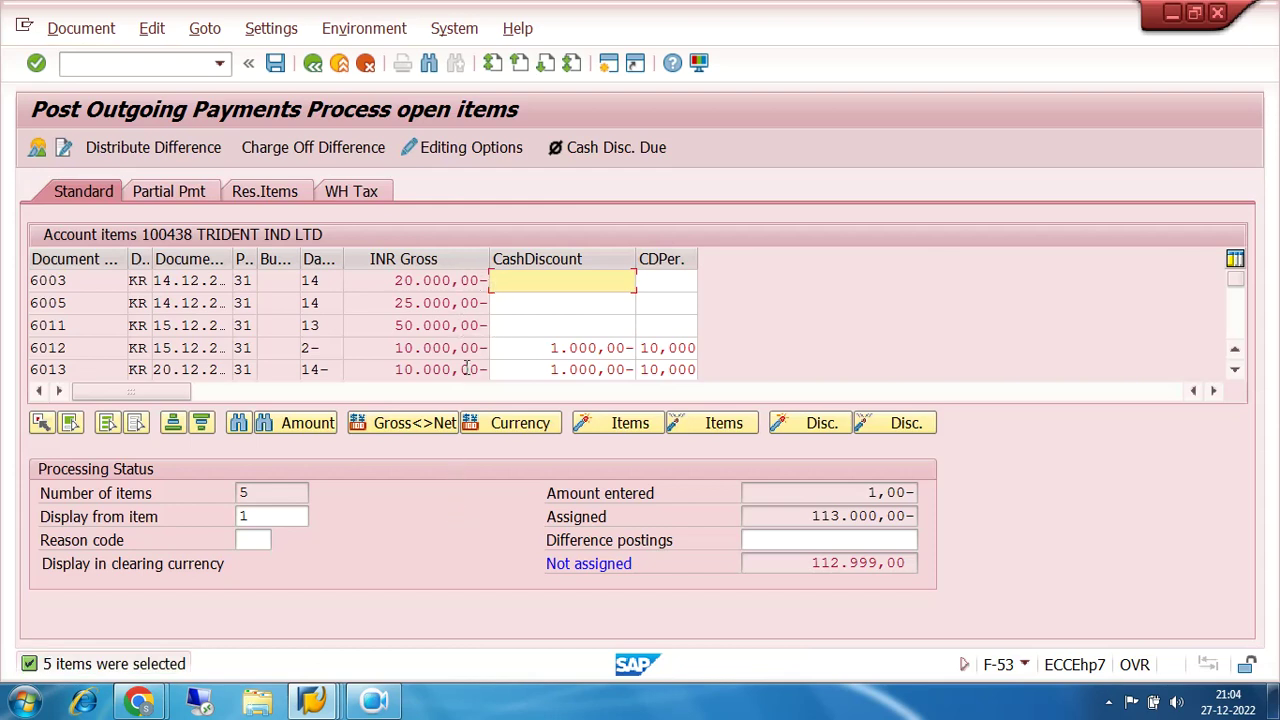
Step: Inspect the cash discounts and discount percentages of items 6012 and 6013, then return to the overview
left_click(1235, 370)
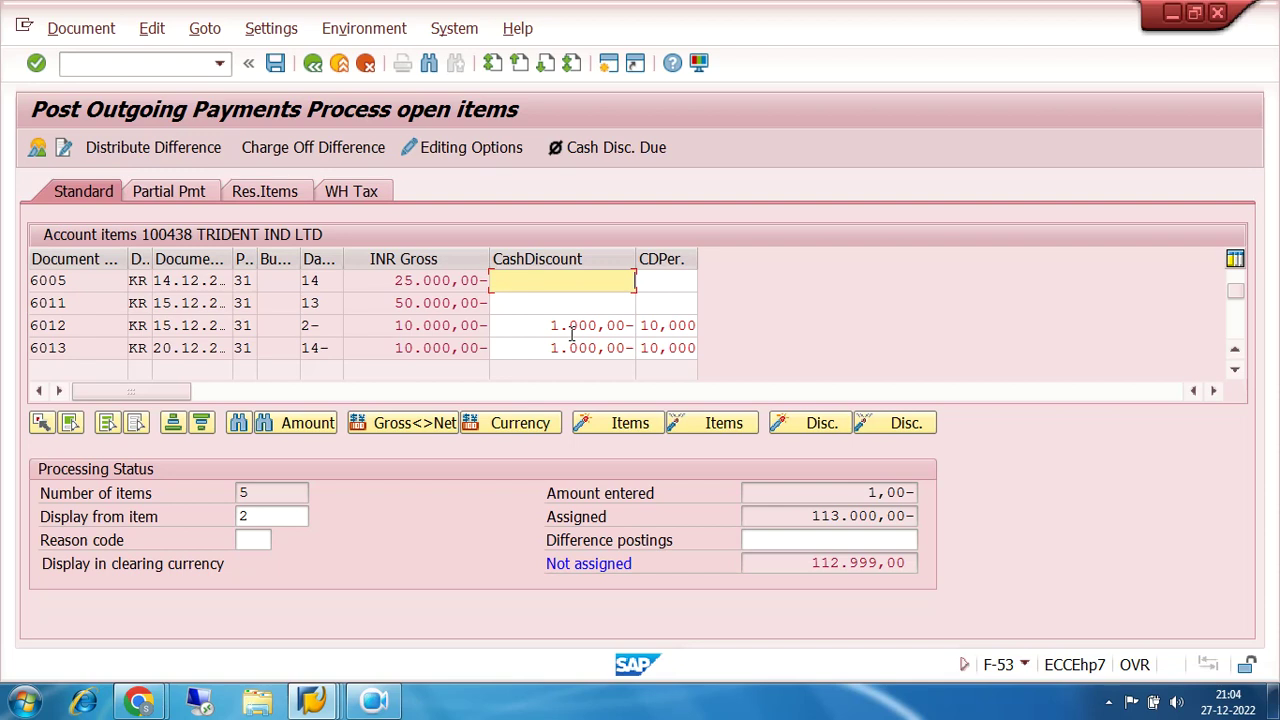
left_click_drag(550, 326, 642, 328)
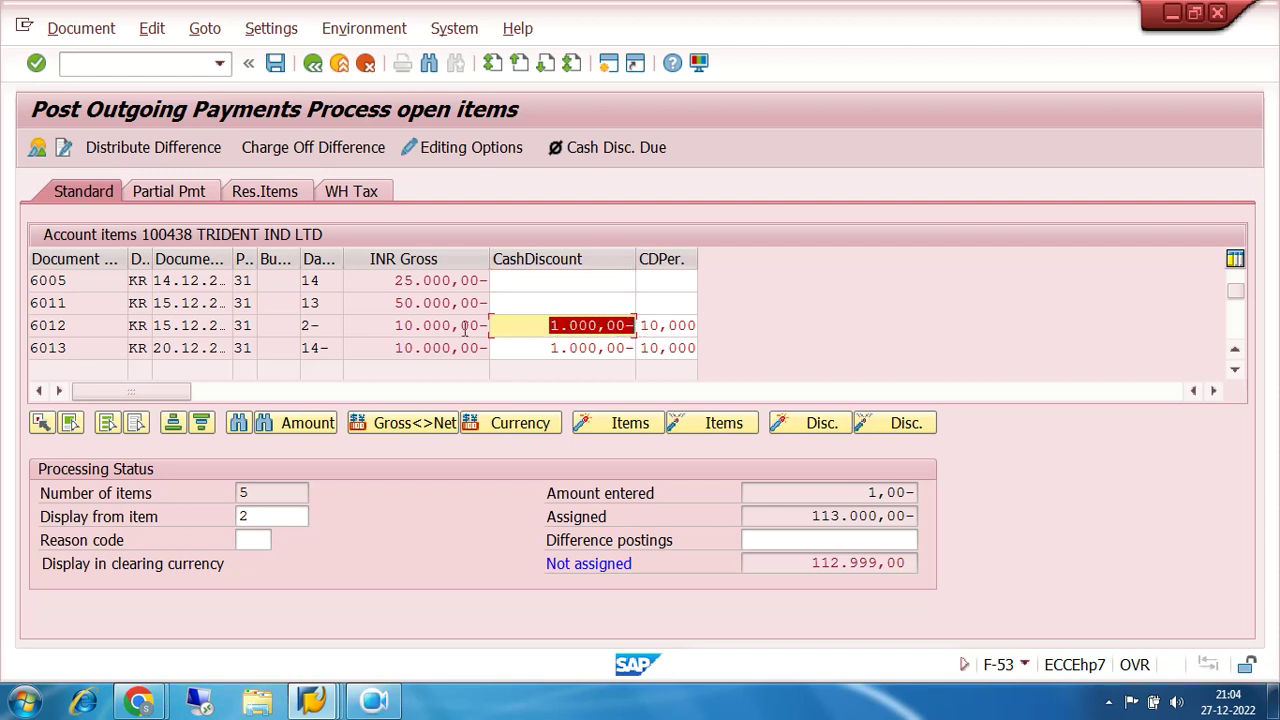
left_click(436, 327)
left_click_drag(541, 347, 634, 348)
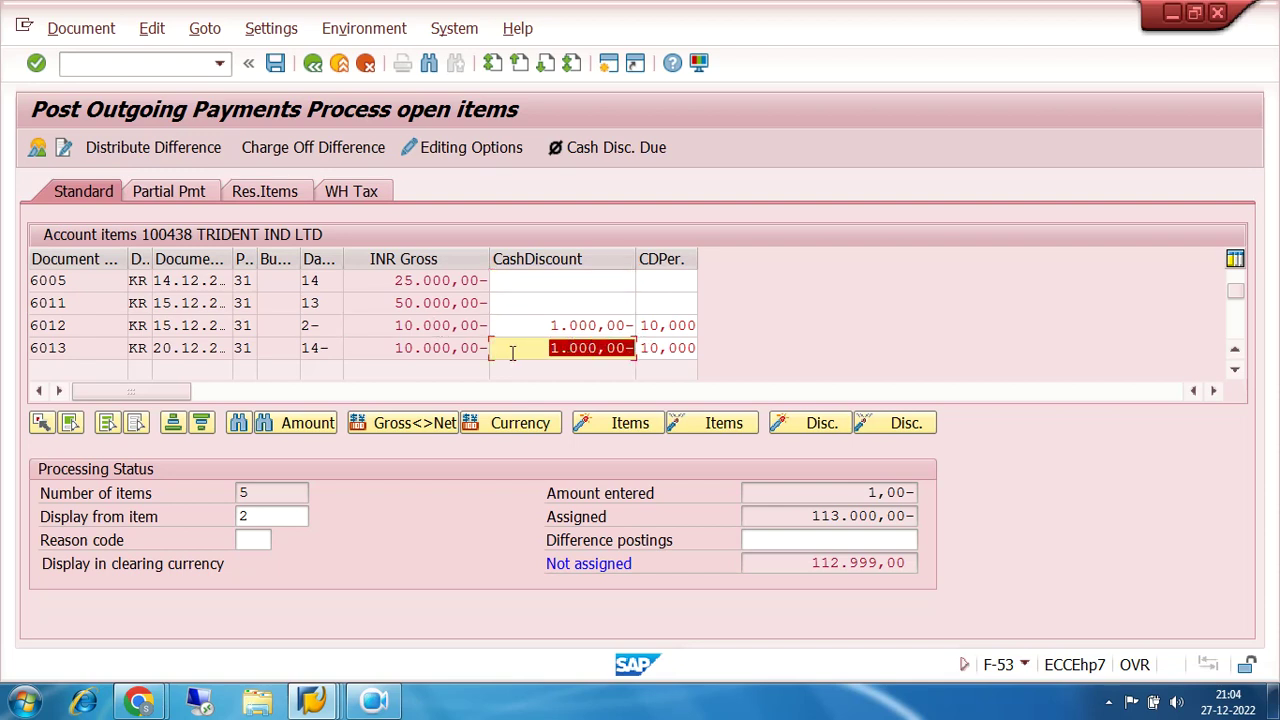
left_click(418, 347)
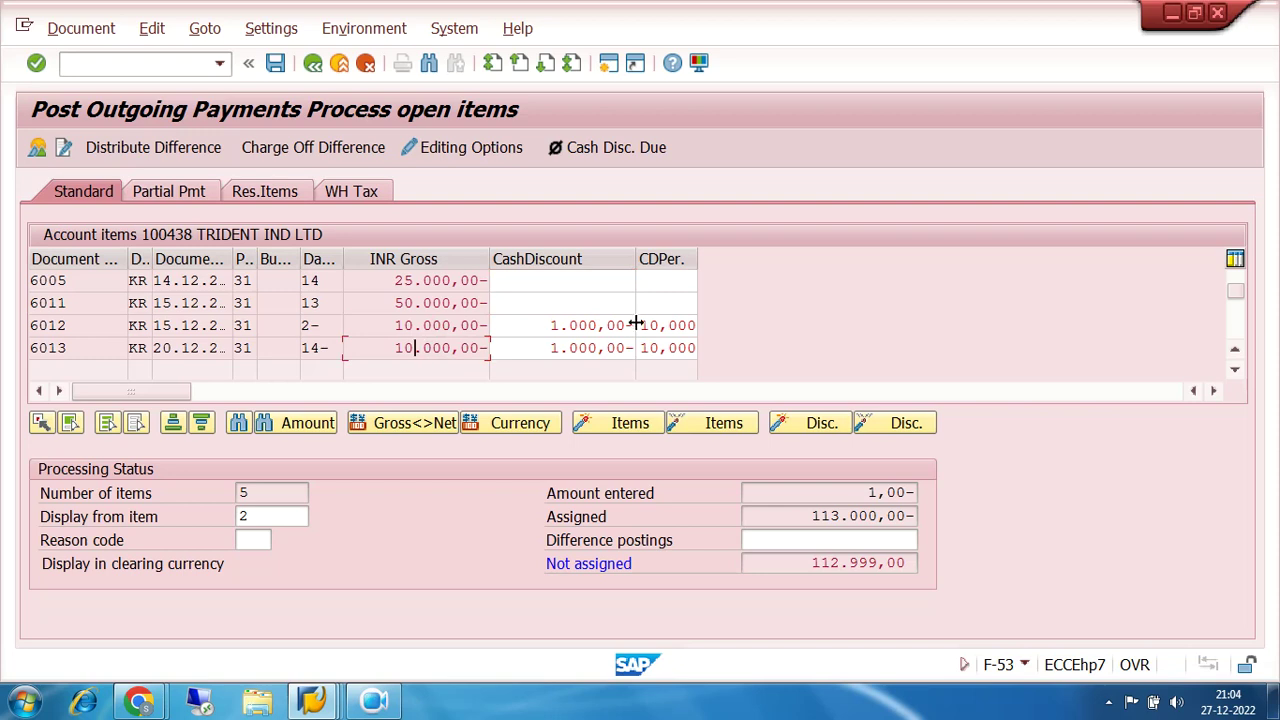
left_click_drag(638, 325, 706, 332)
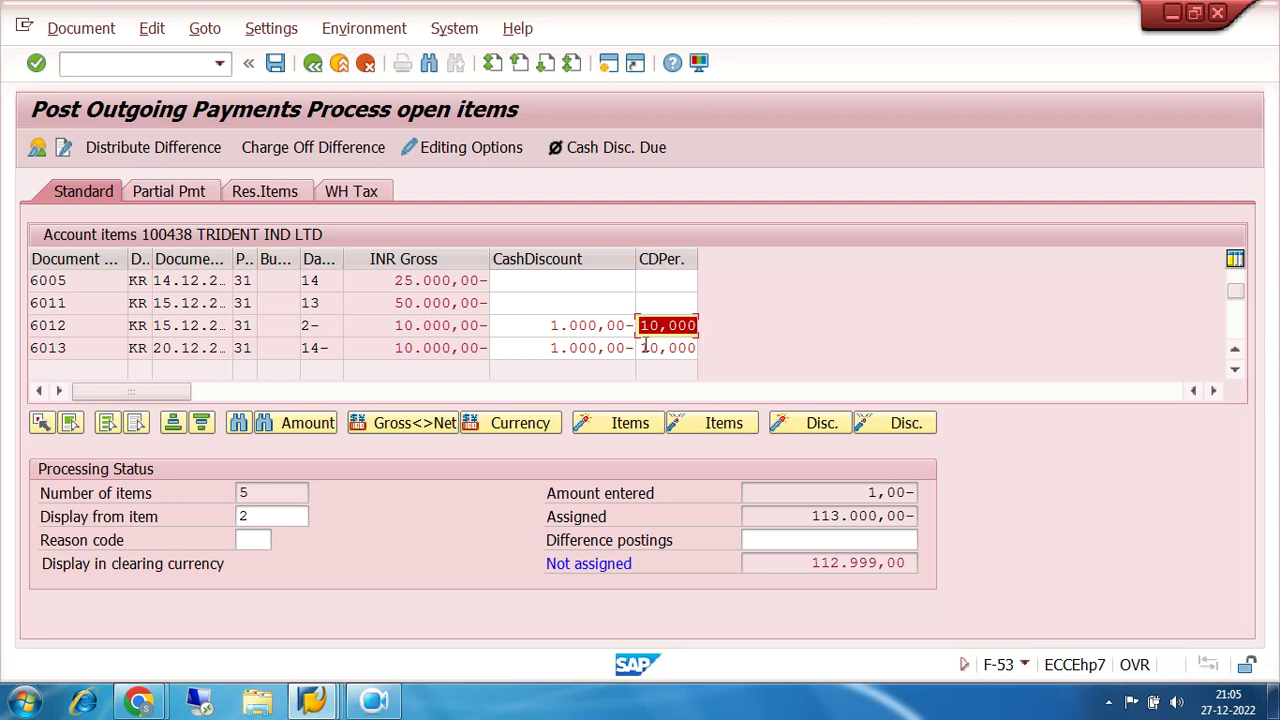
left_click_drag(640, 348, 702, 347)
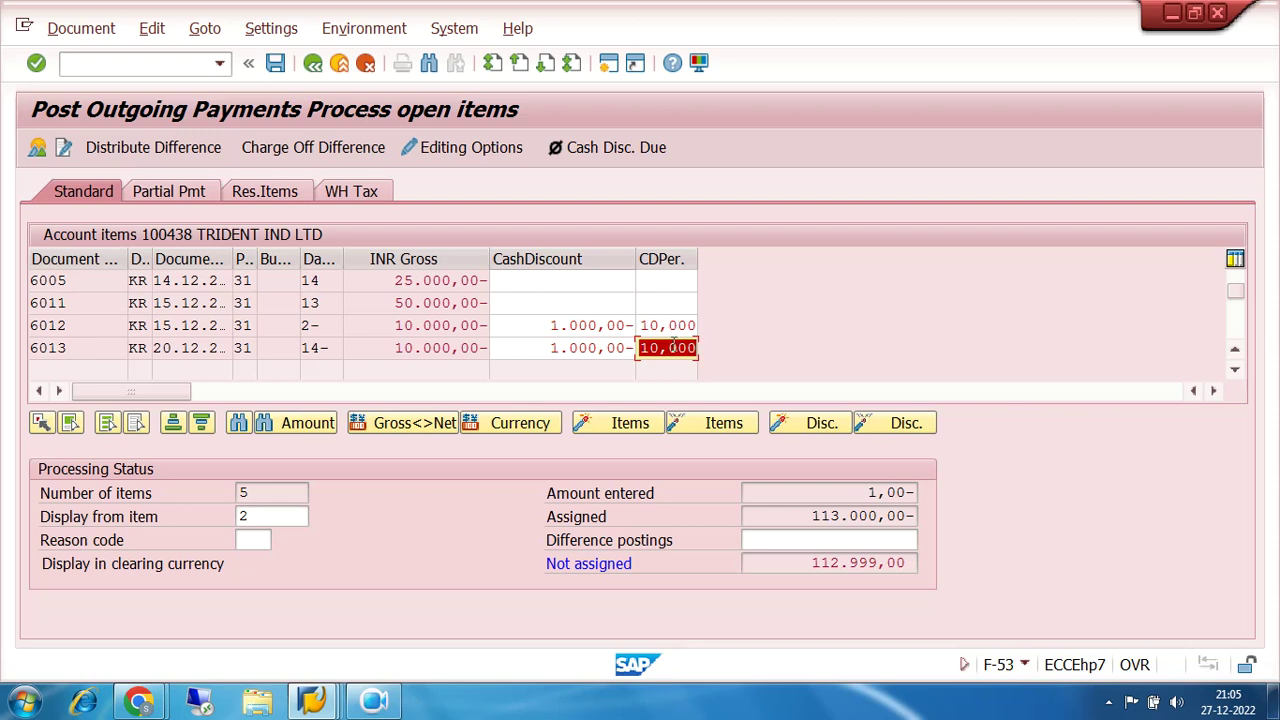
left_click_drag(532, 325, 643, 325)
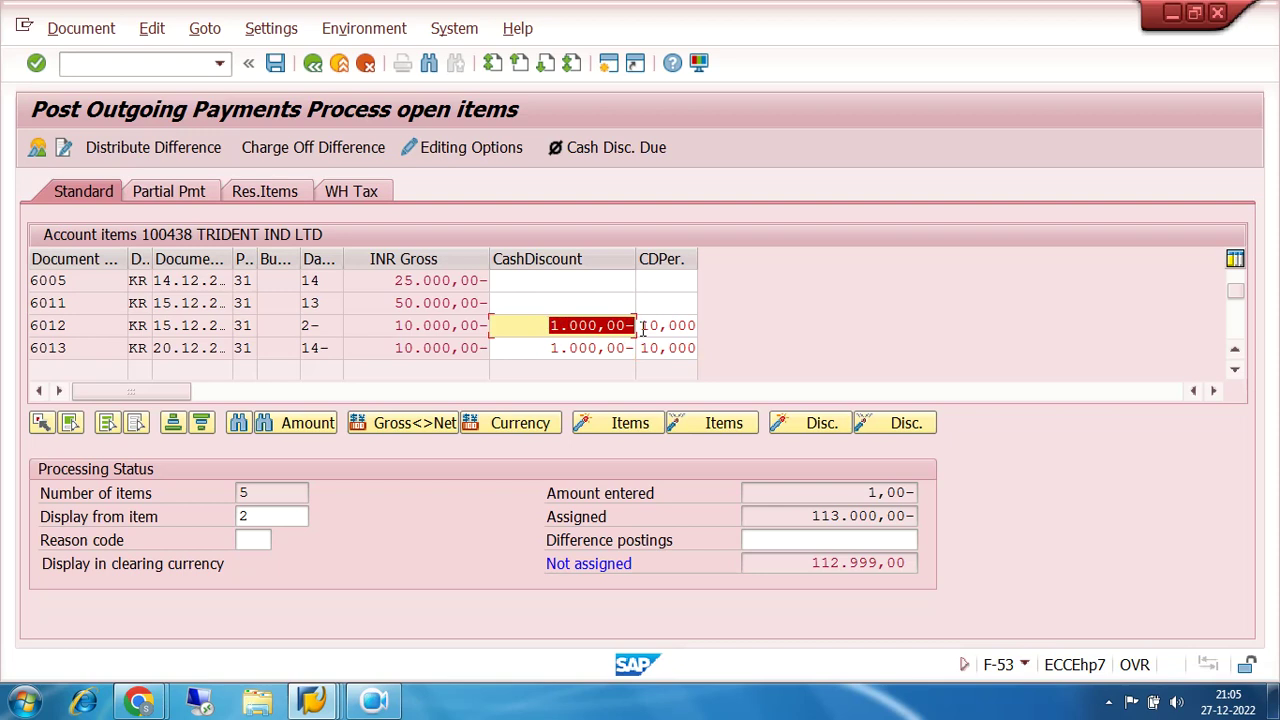
left_click(314, 66)
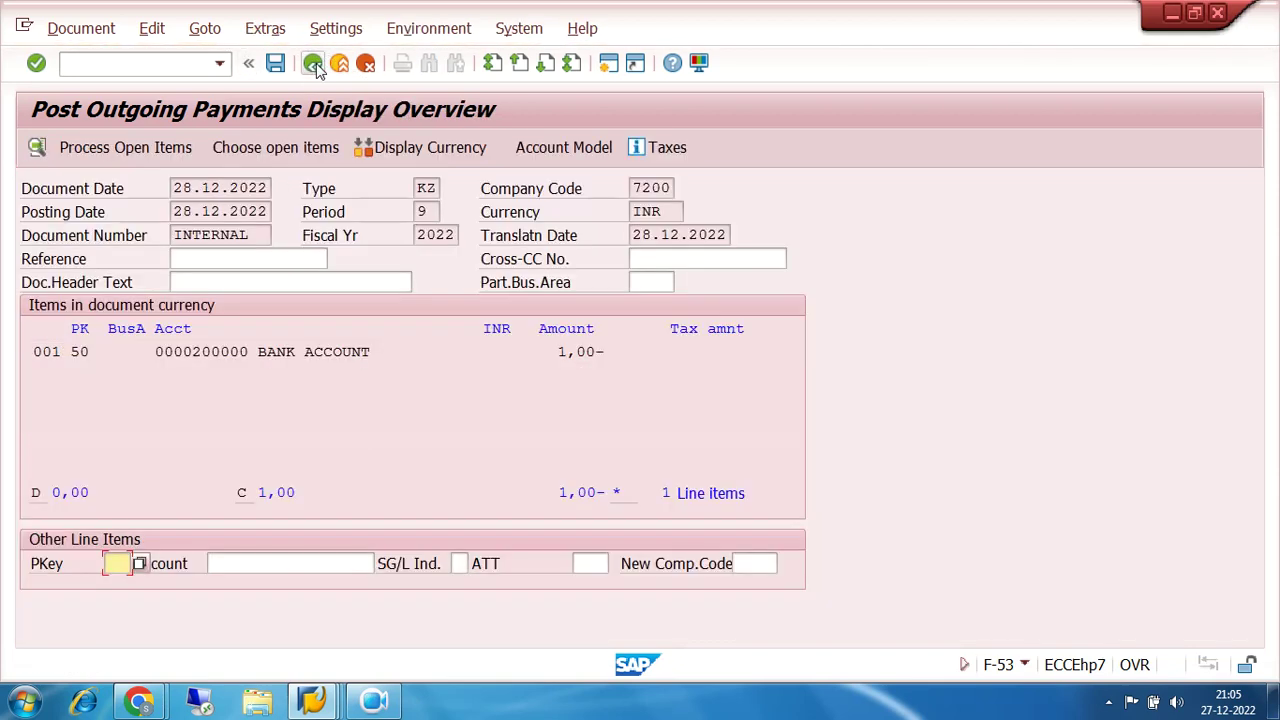
Step: Discard the unposted payment and restart with document and posting dates 20.01.2023
left_click(312, 65)
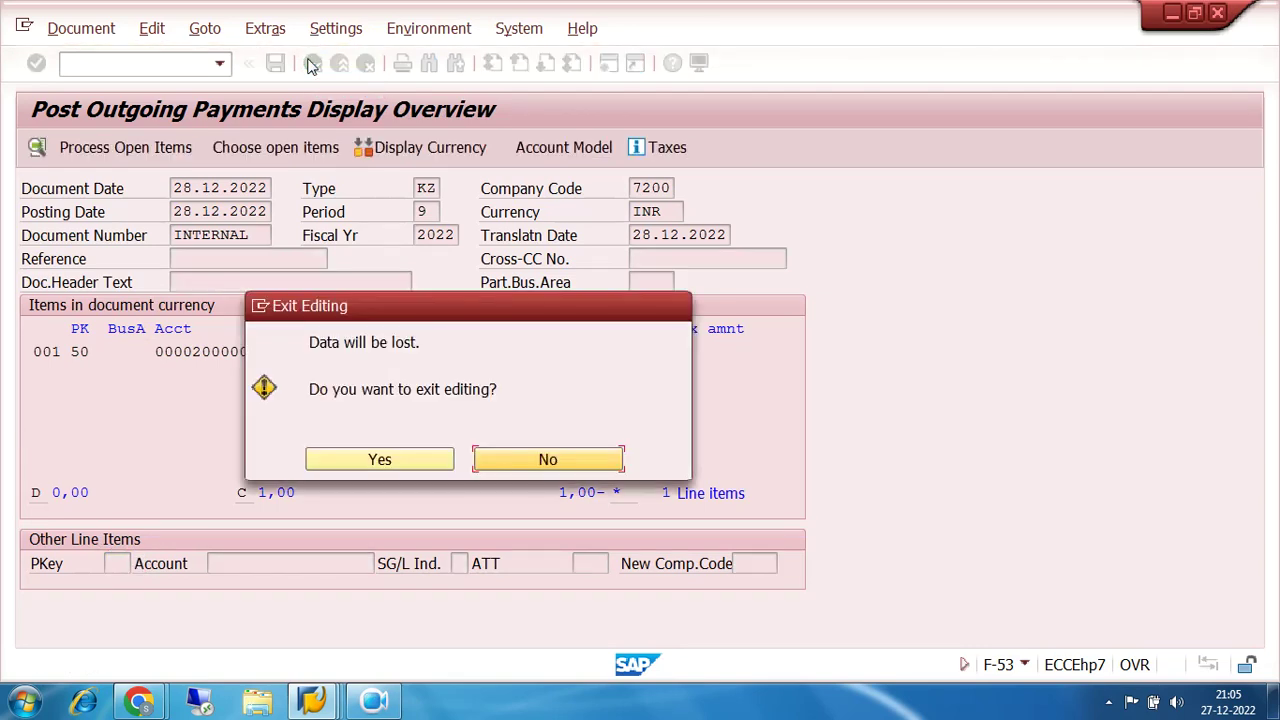
left_click(337, 458)
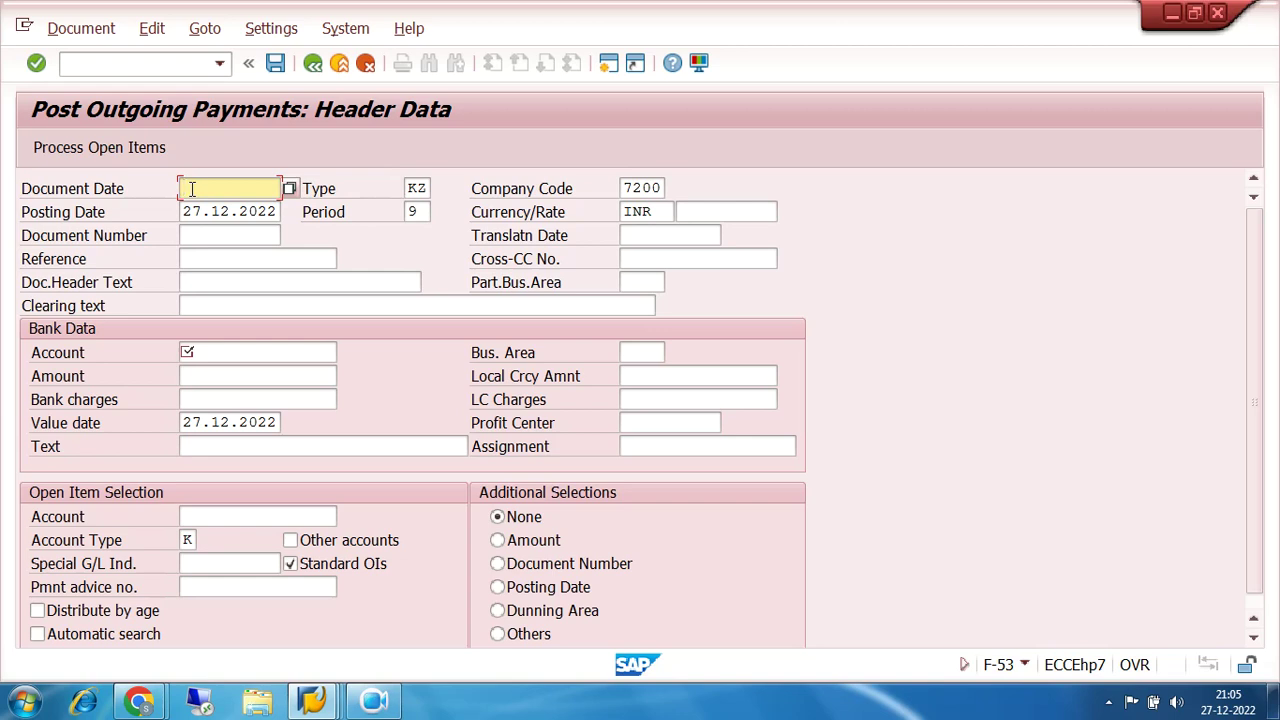
type("20.01.2023")
key("Tab")
key("Tab")
key("Tab")
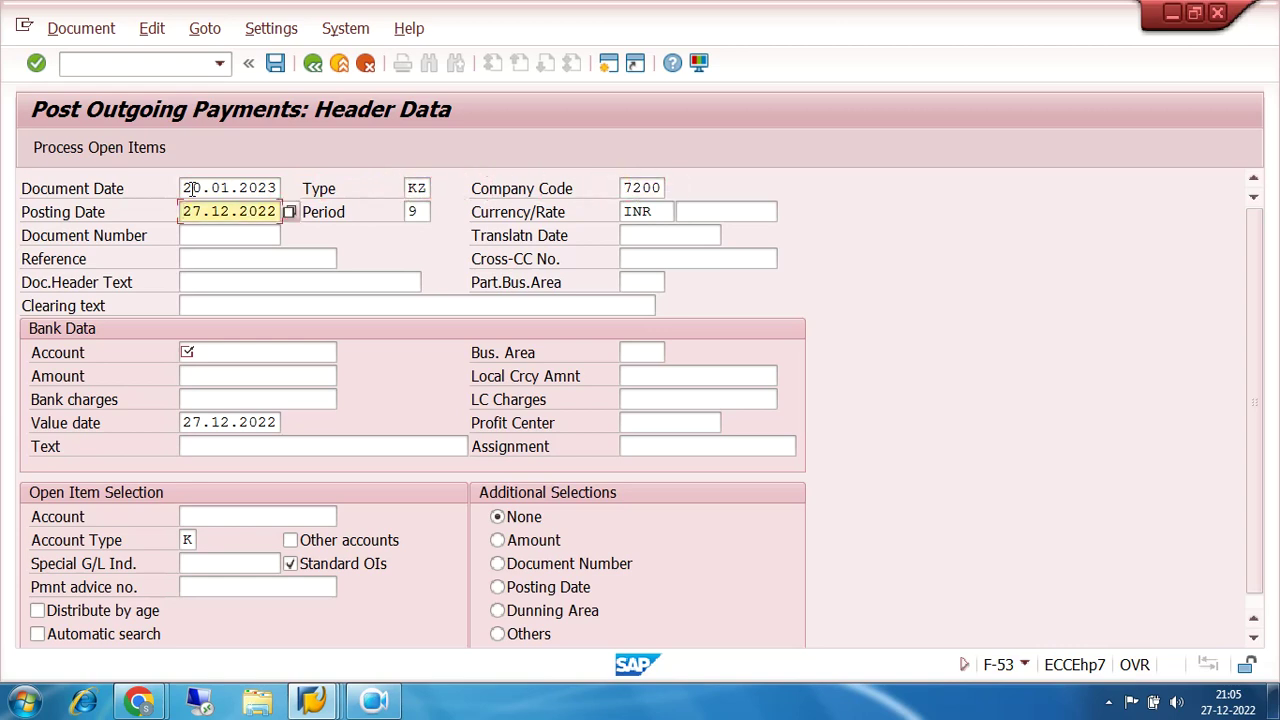
type("20.01.2023")
Step: Pick the usual bank account, enter amount 1 and set value date 20.01.2023
left_click(220, 350)
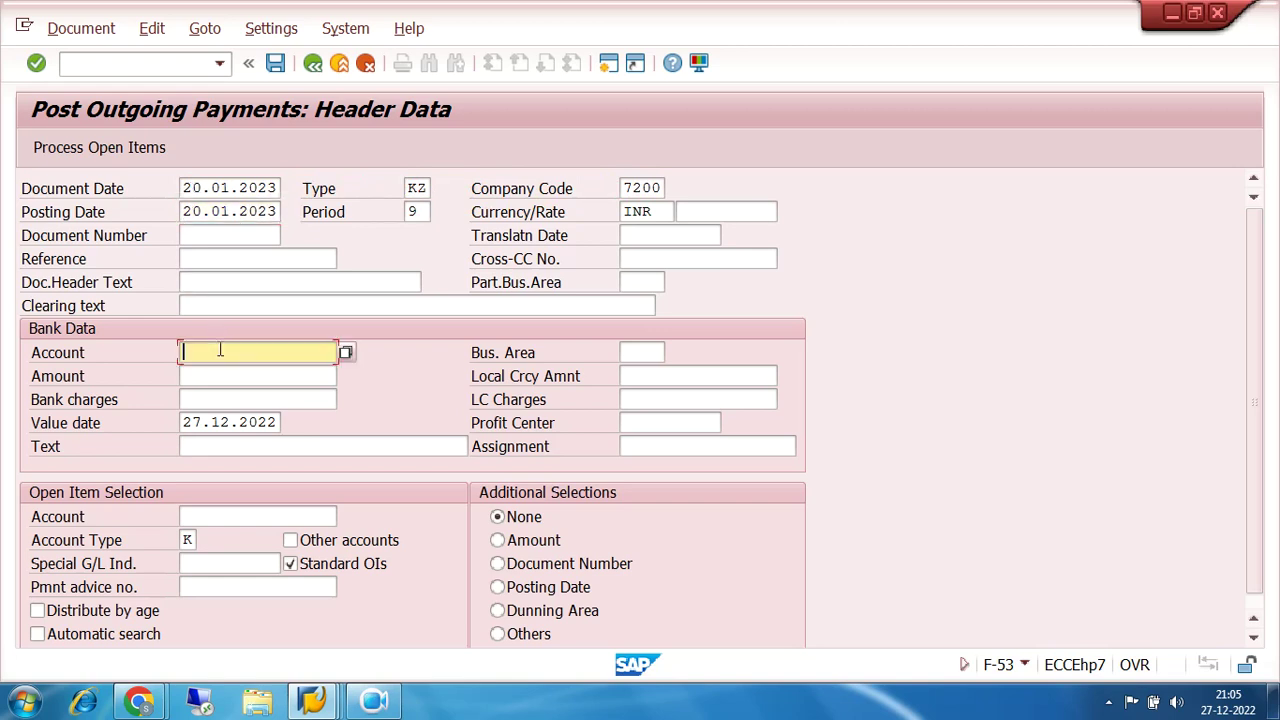
left_click(224, 372)
left_click(226, 374)
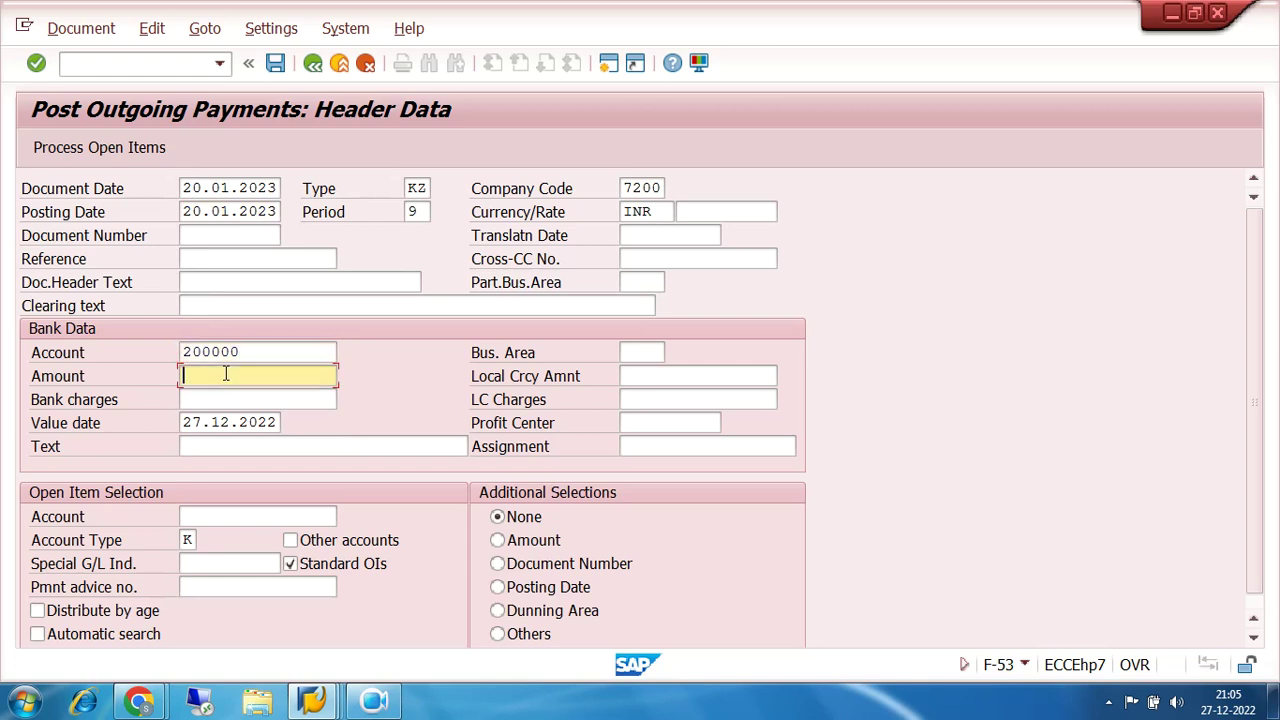
type("1")
left_click(362, 390)
left_click(312, 442)
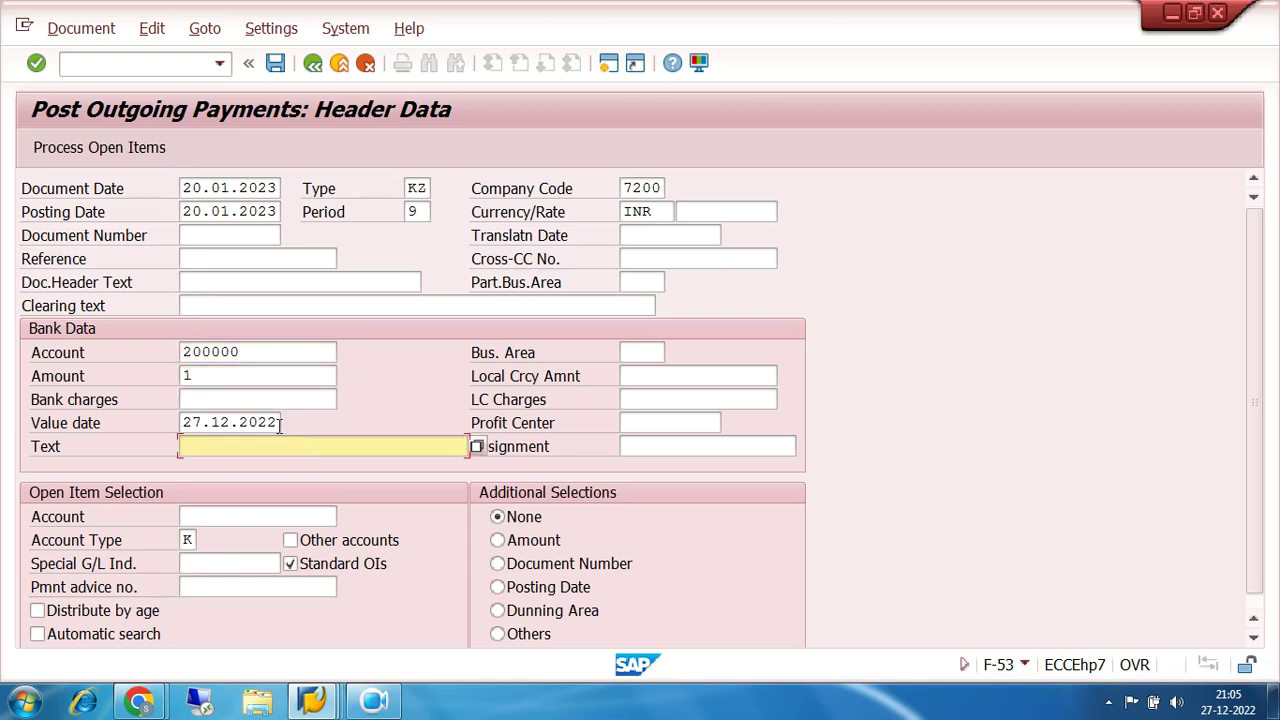
left_click(278, 423)
key("BackSpace")
key("BackSpace")
key("BackSpace")
key("BackSpace")
key("BackSpace")
key("BackSpace")
key("BackSpace")
key("BackSpace")
key("BackSpace")
key("BackSpace")
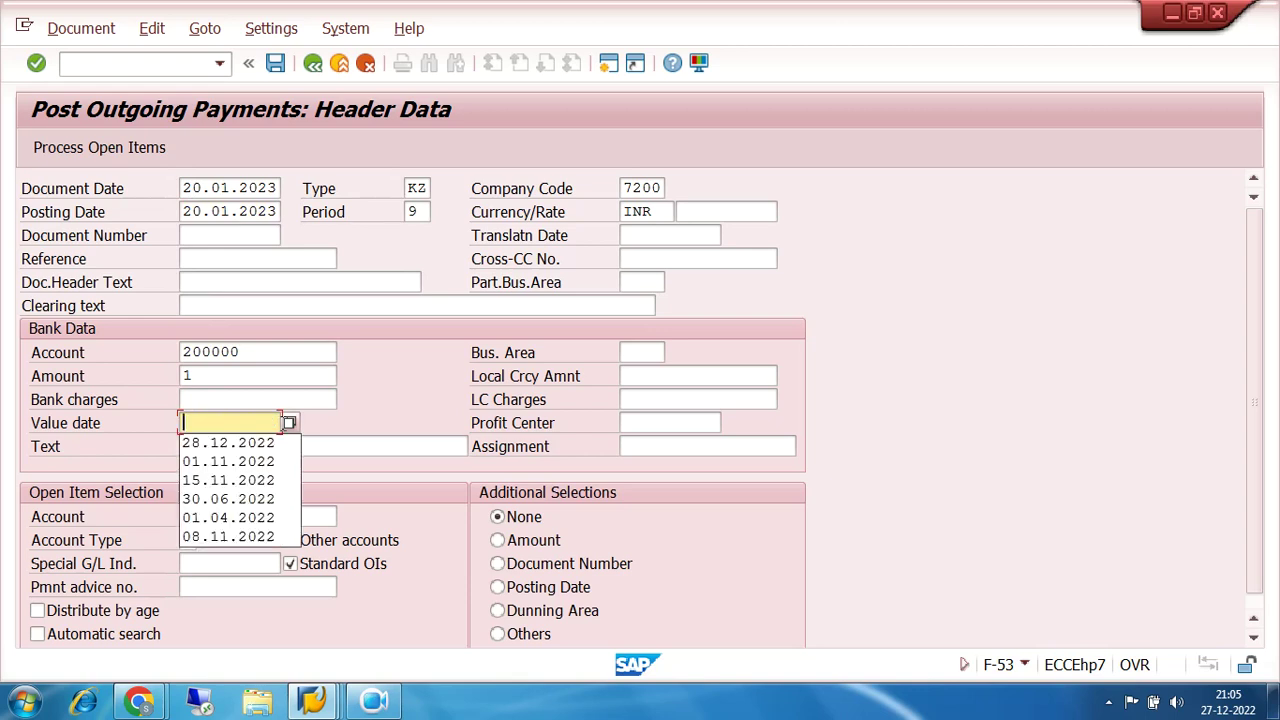
type("20.01.")
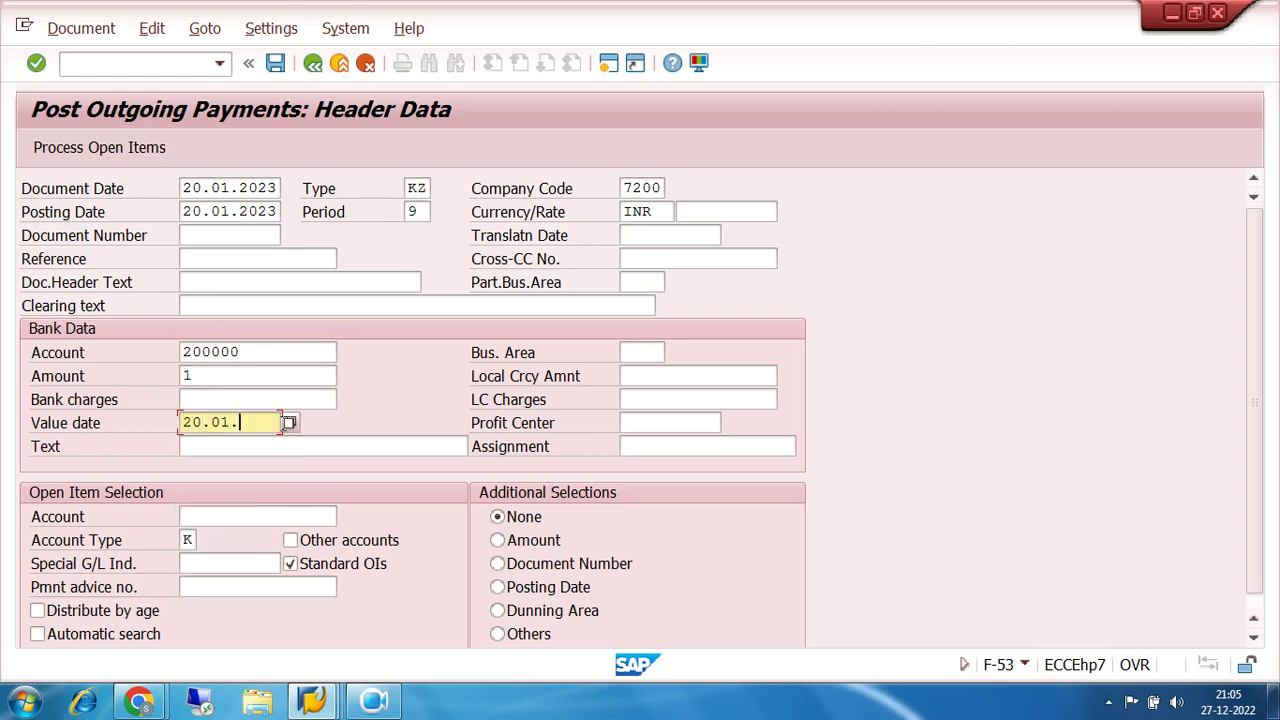
type("2023")
Step: Pick the vendor from recent entries, accept the warnings, set item text CLEARING and proceed to open items
left_click(293, 515)
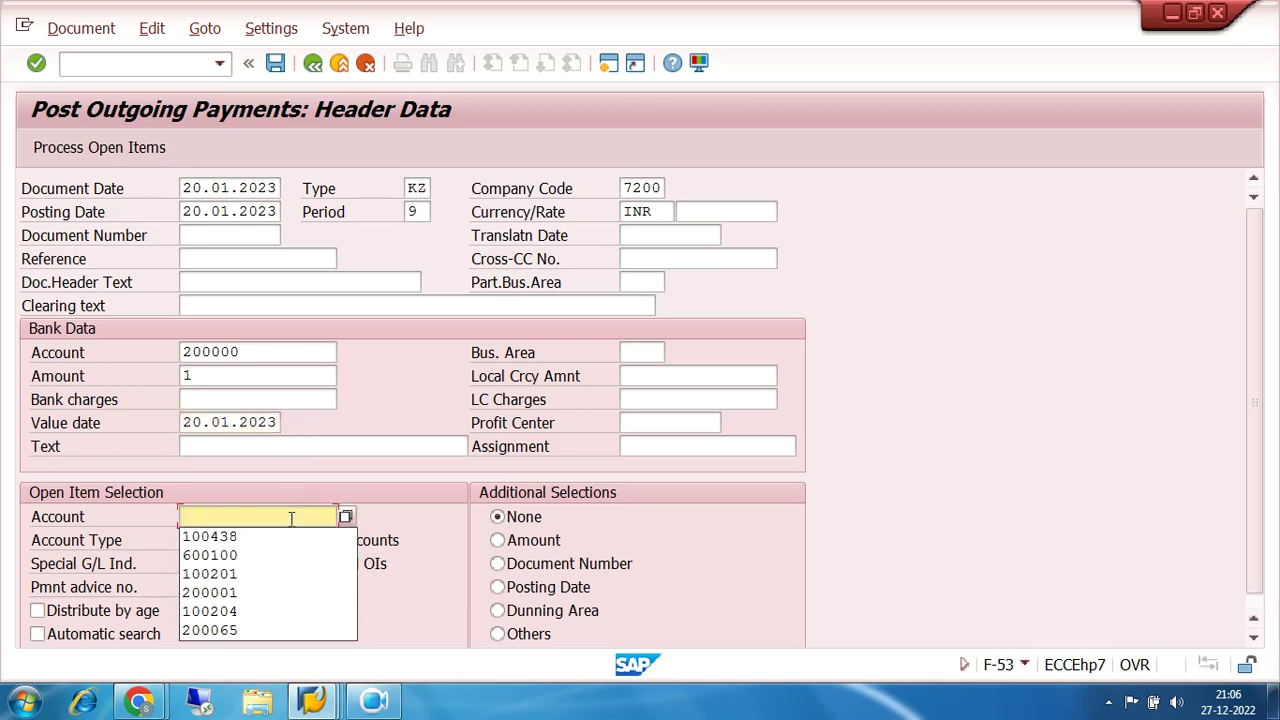
left_click(272, 534)
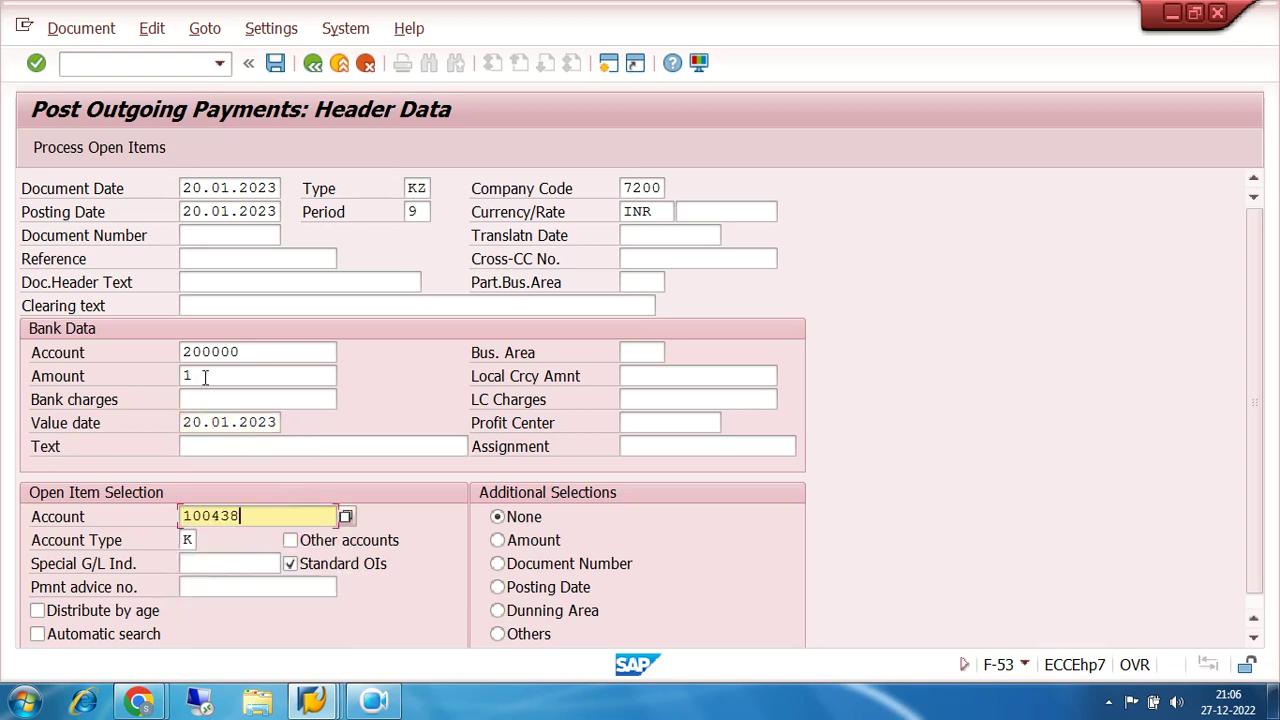
left_click(110, 148)
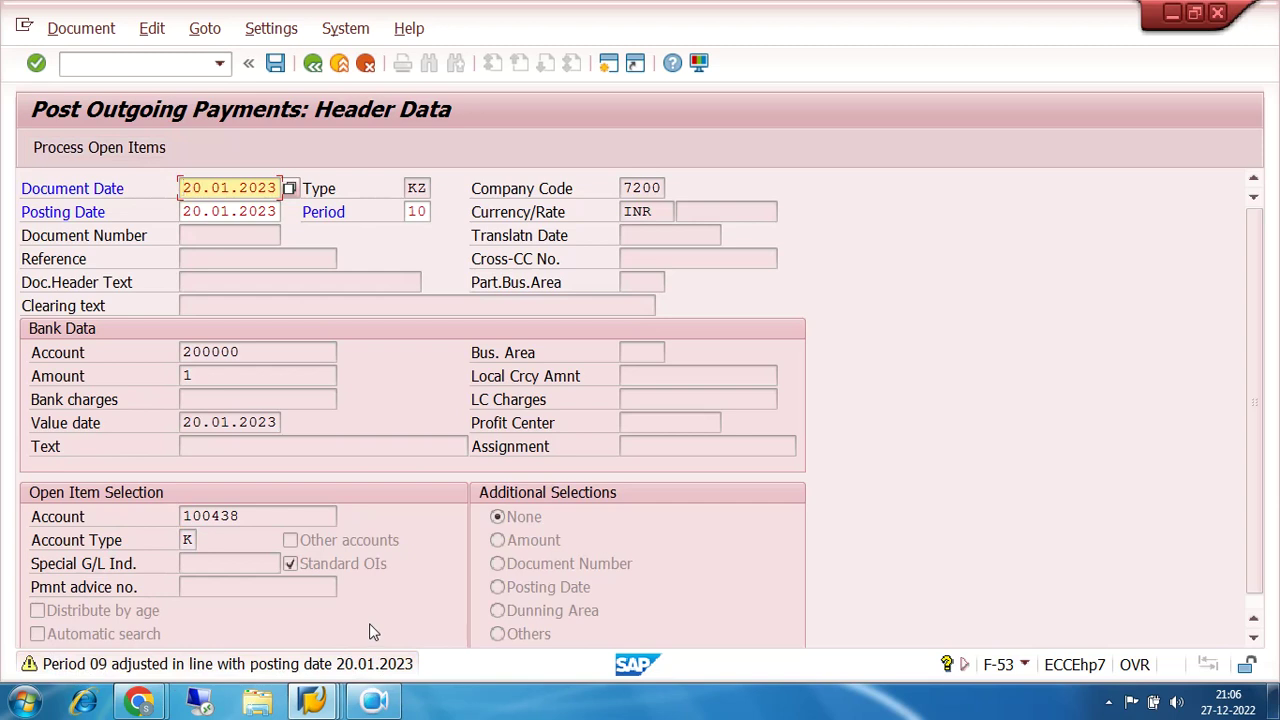
key("Return")
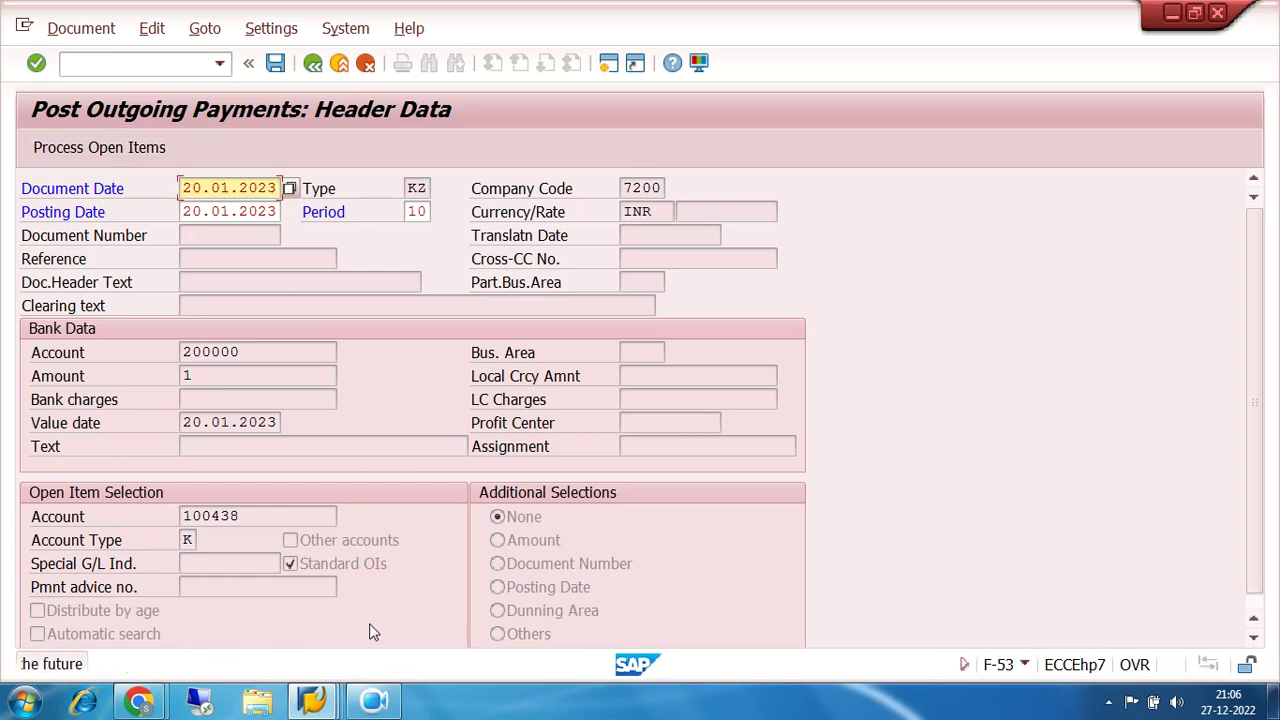
key("Return")
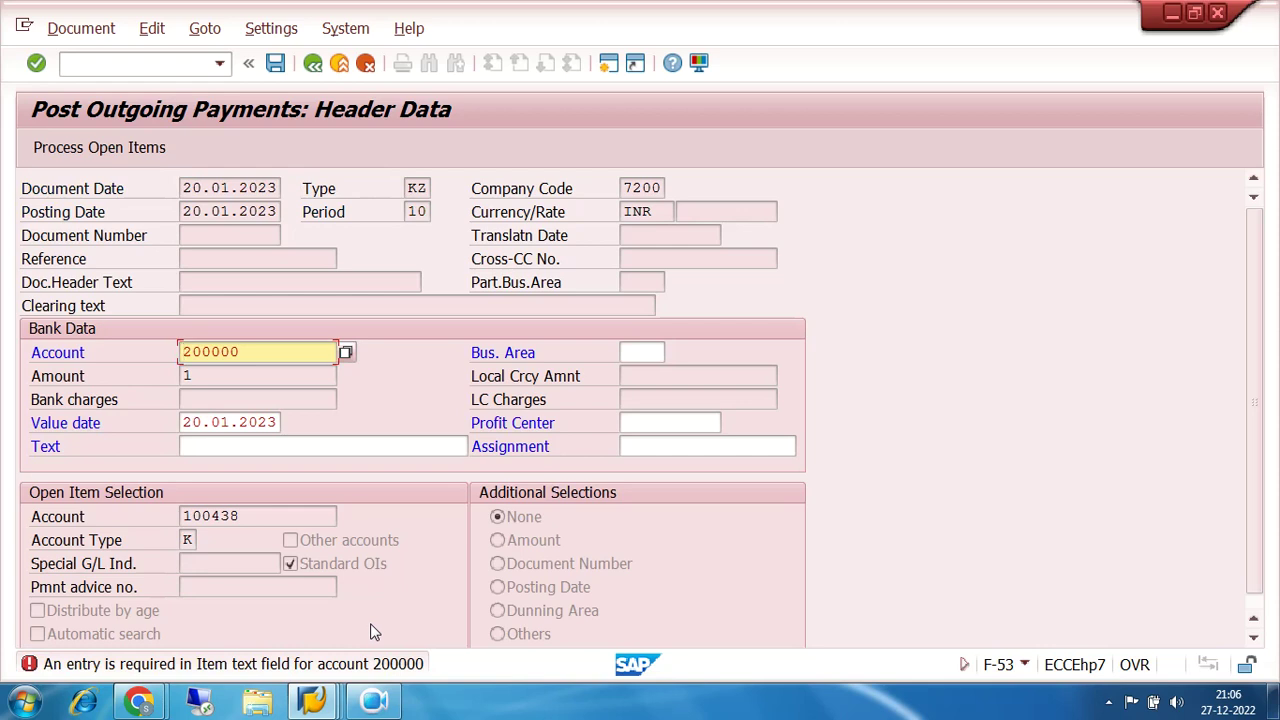
left_click(264, 446)
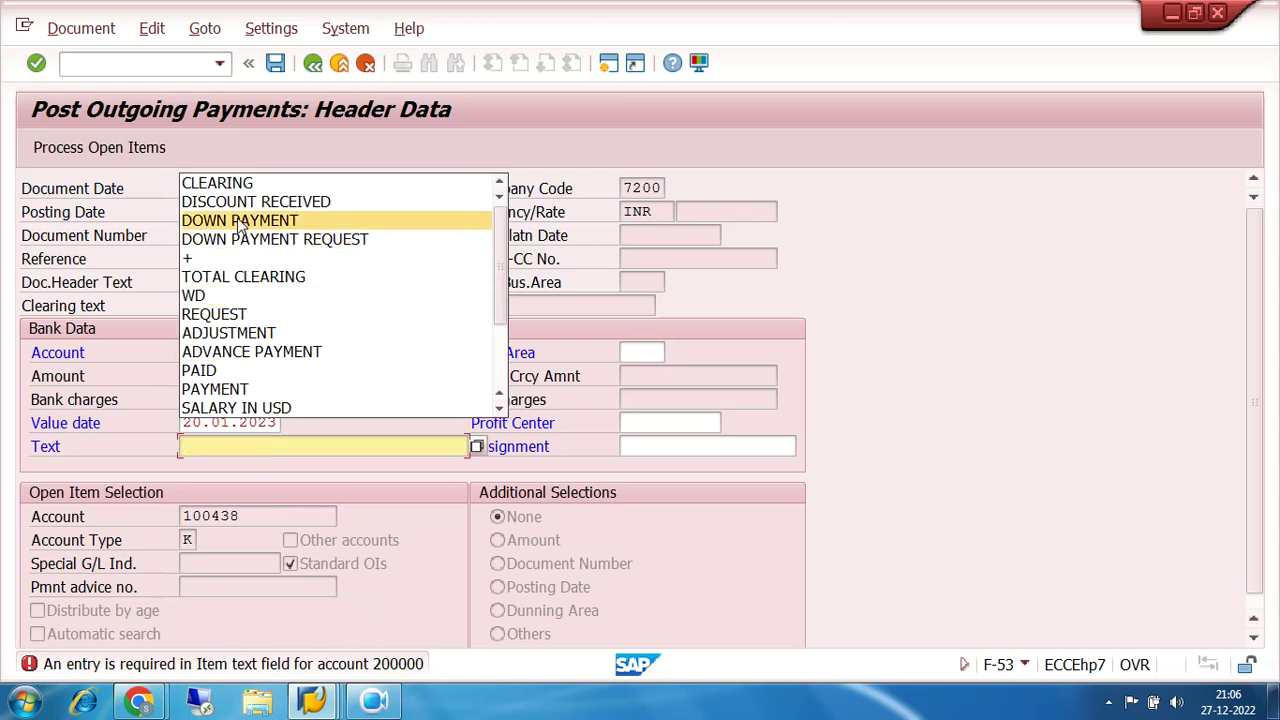
left_click(238, 186)
key("Return")
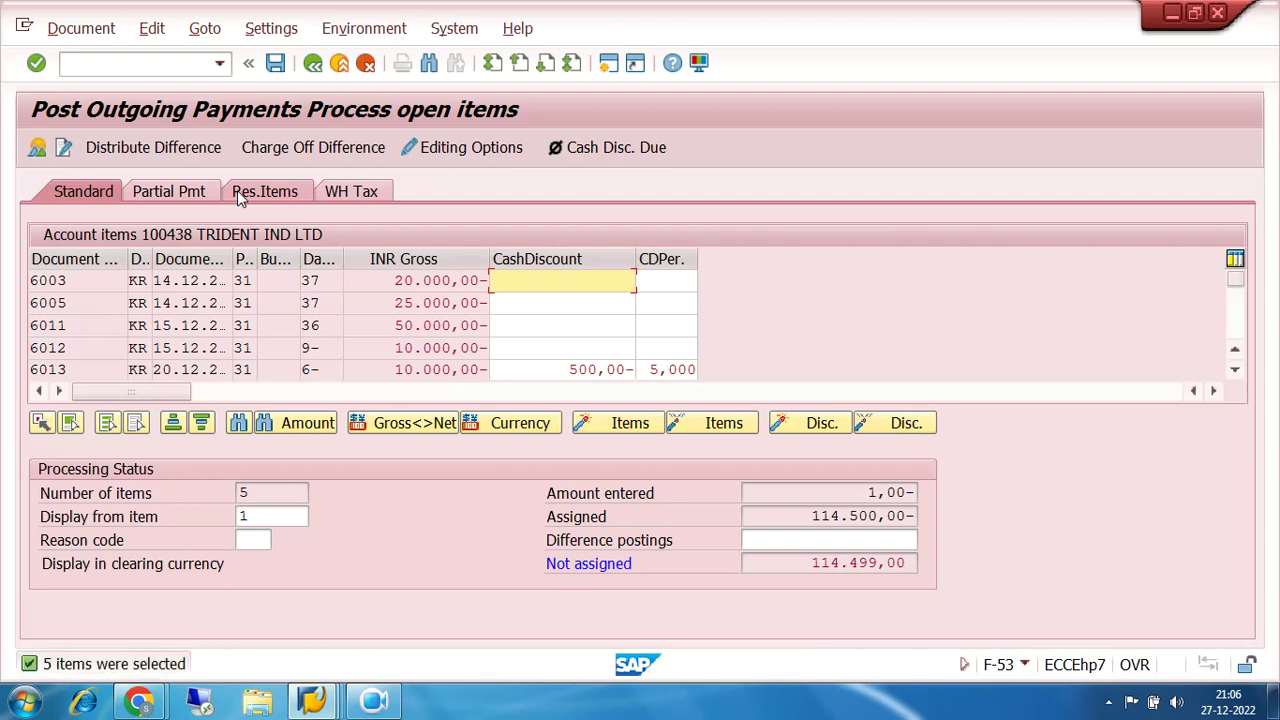
left_click(447, 369)
left_click(505, 369)
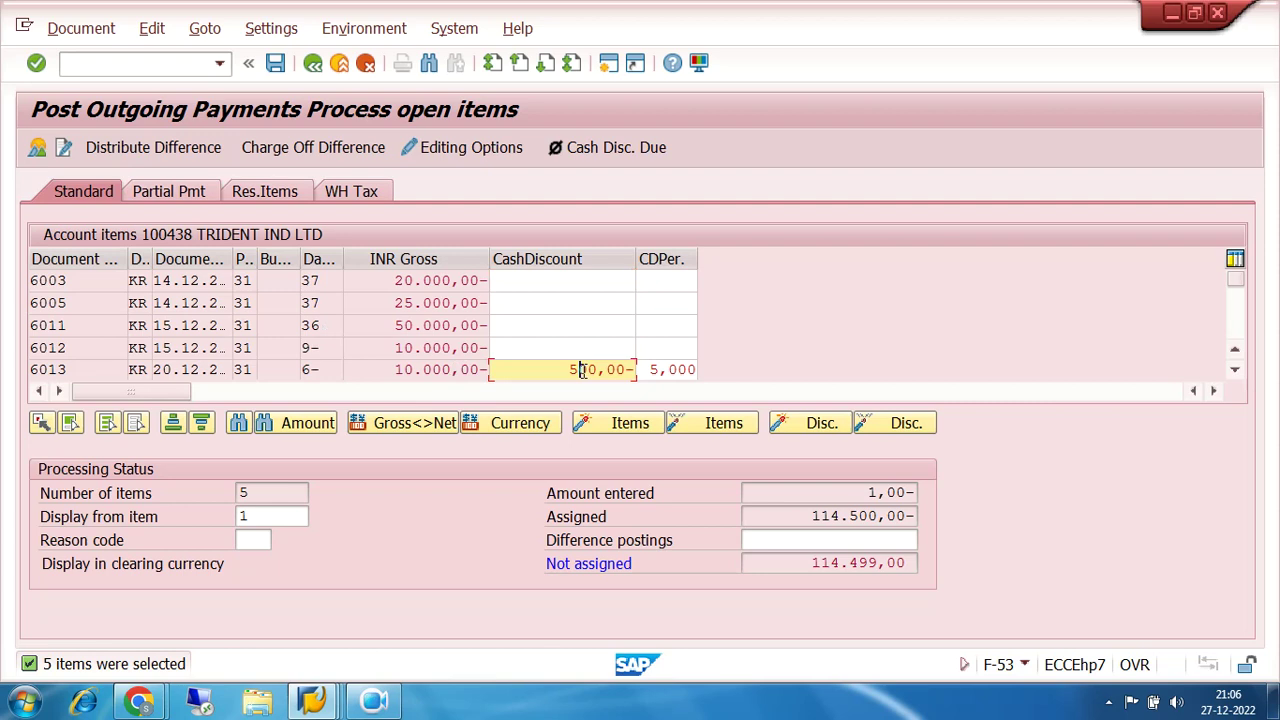
left_click_drag(572, 369, 640, 374)
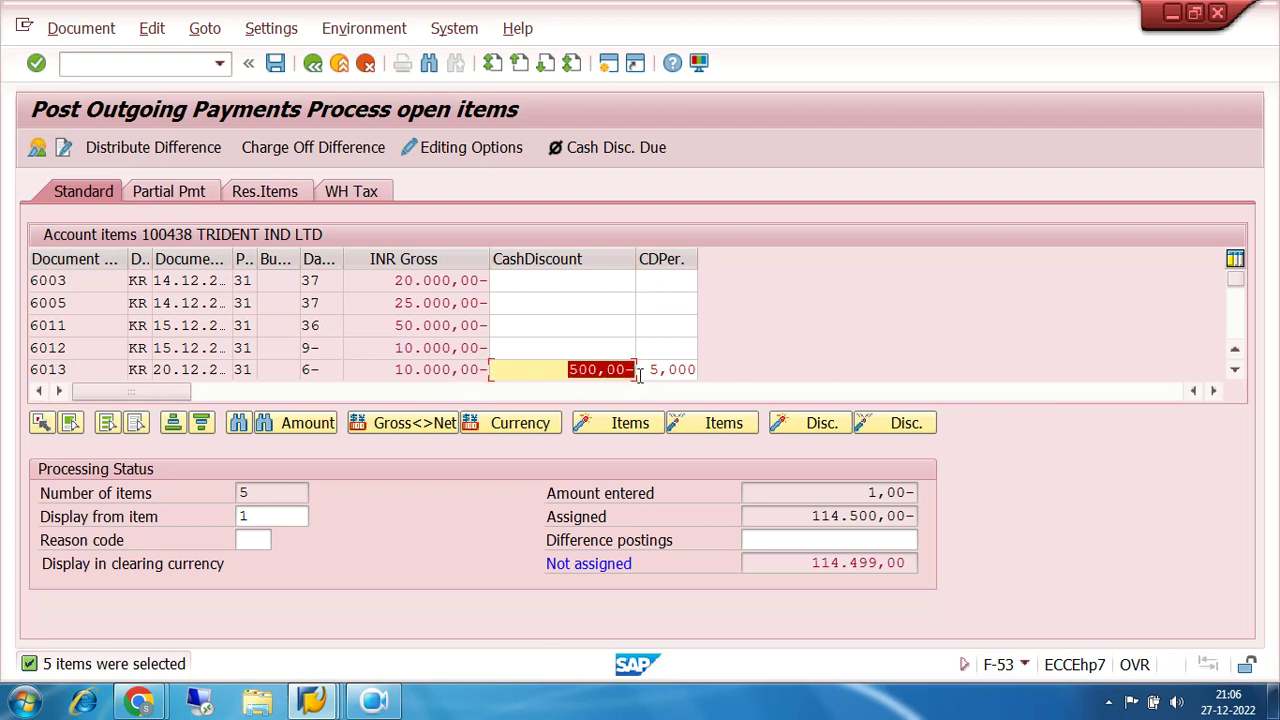
left_click(587, 348)
left_click_drag(393, 348, 501, 347)
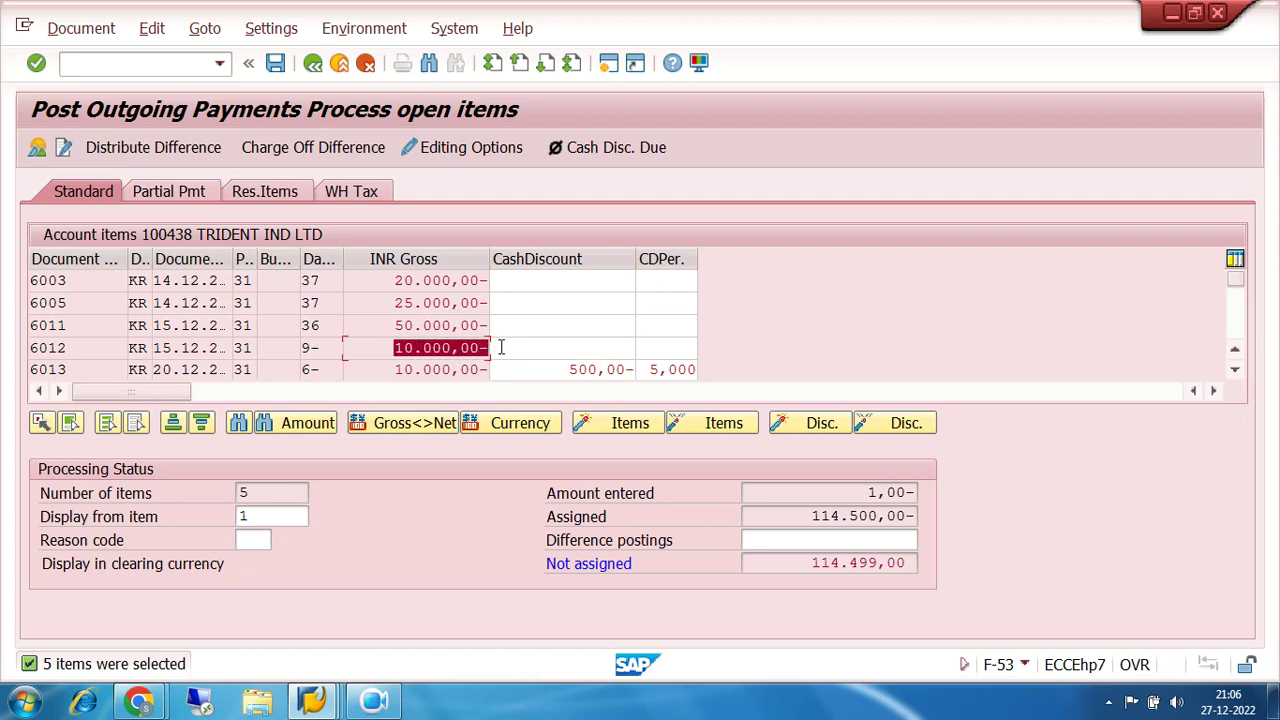
left_click_drag(70, 348, 30, 350)
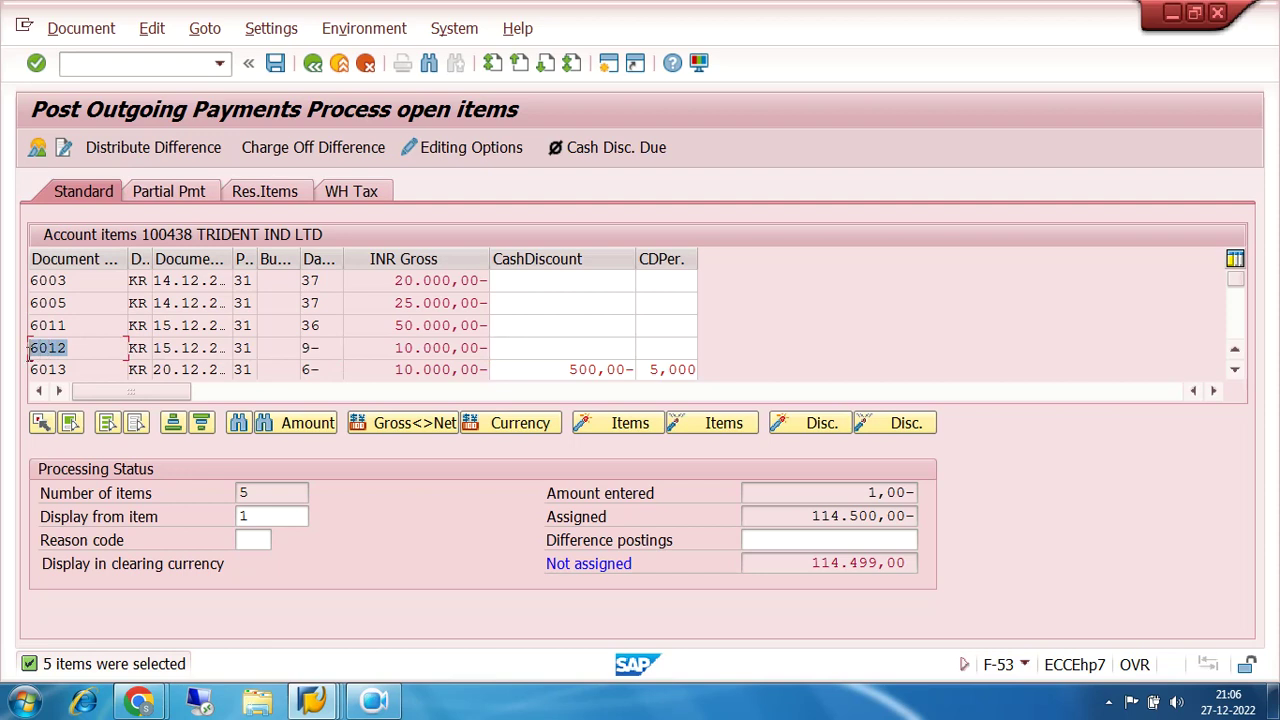
left_click_drag(82, 368, 26, 372)
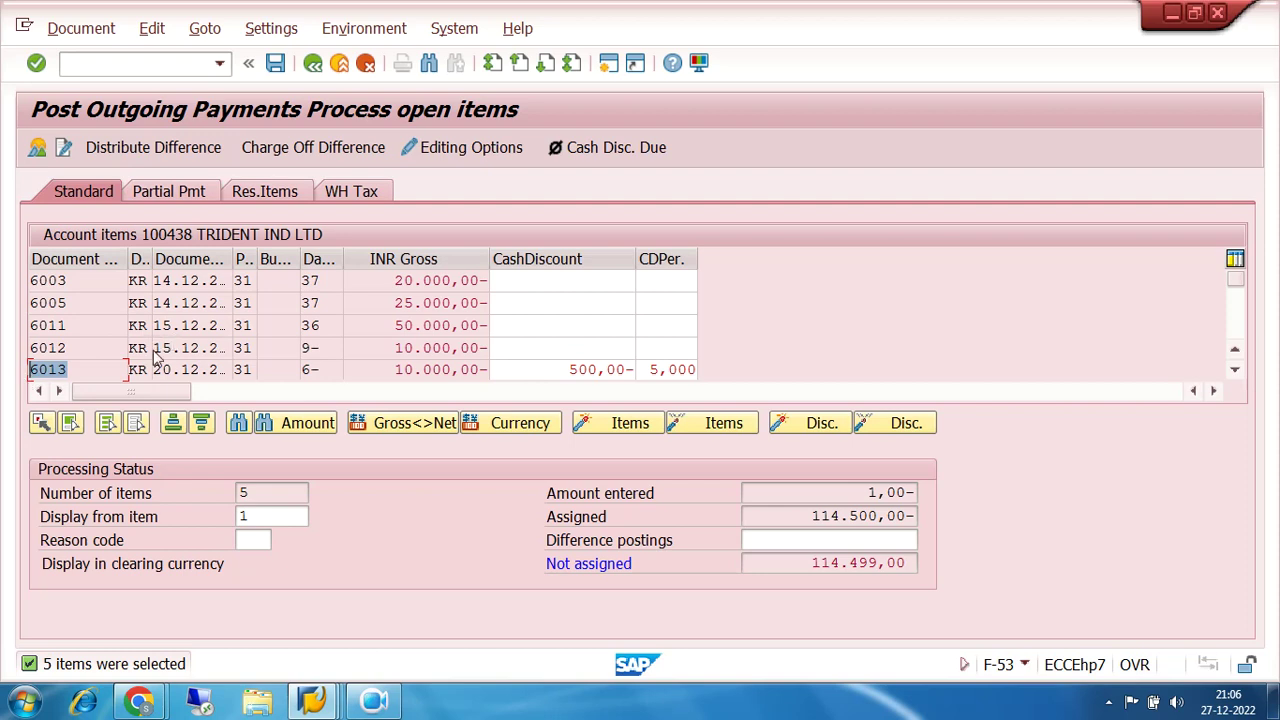
left_click_drag(155, 348, 240, 348)
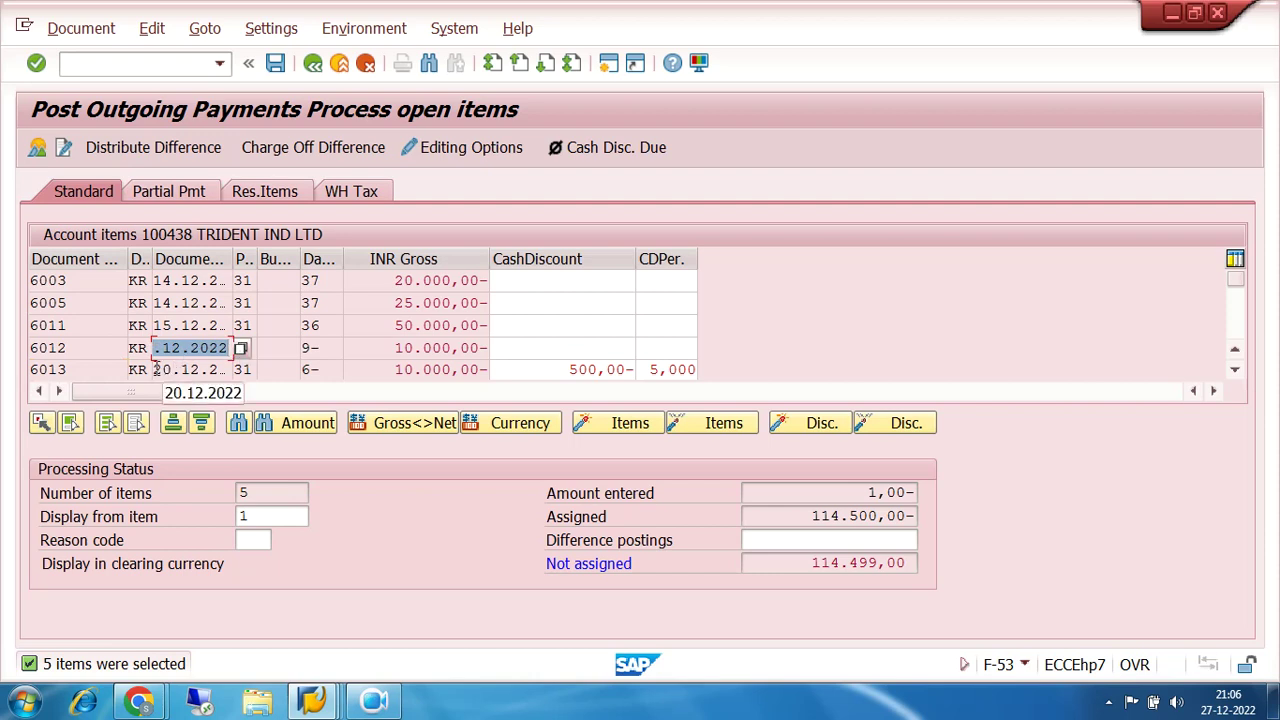
left_click_drag(157, 369, 240, 369)
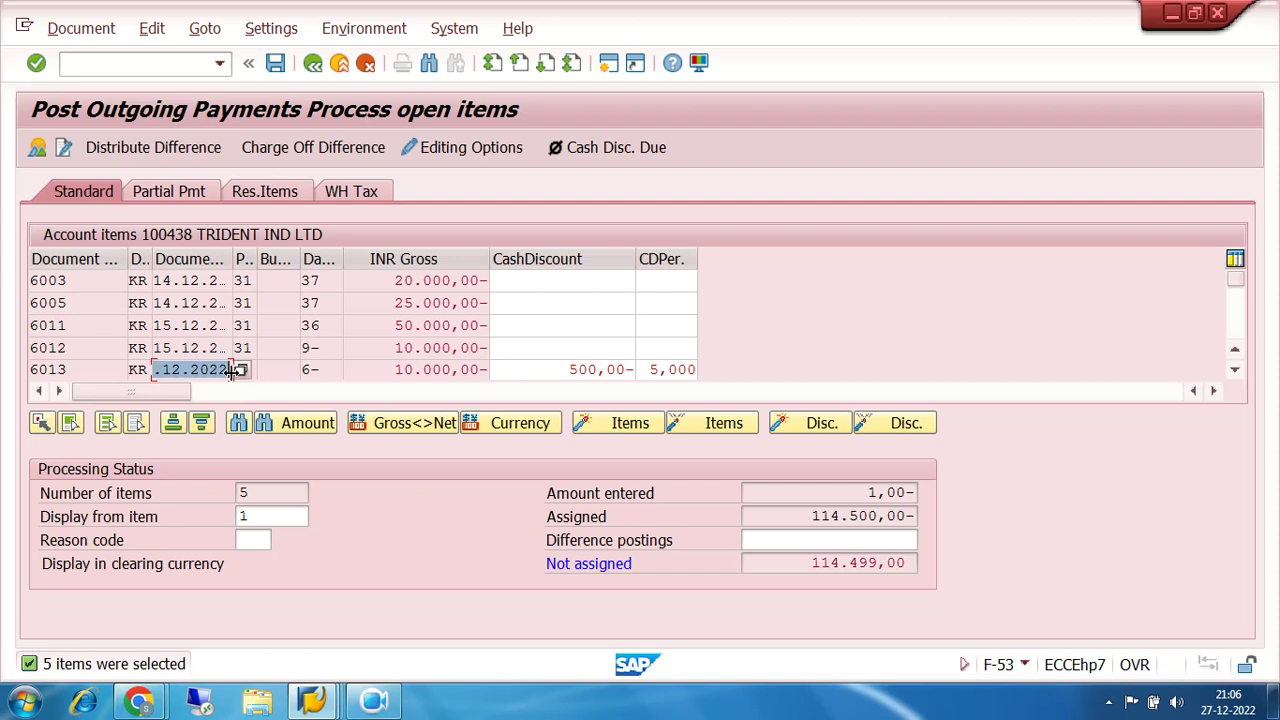
left_click(106, 371)
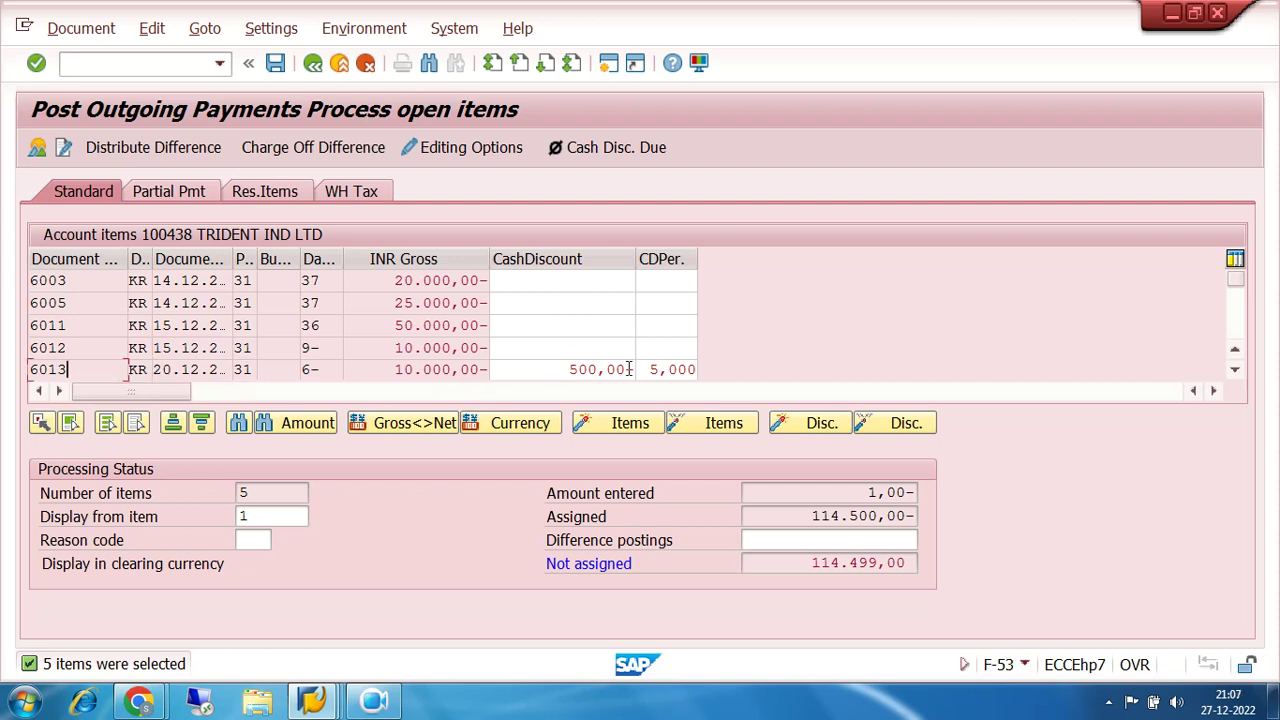
left_click_drag(648, 369, 701, 369)
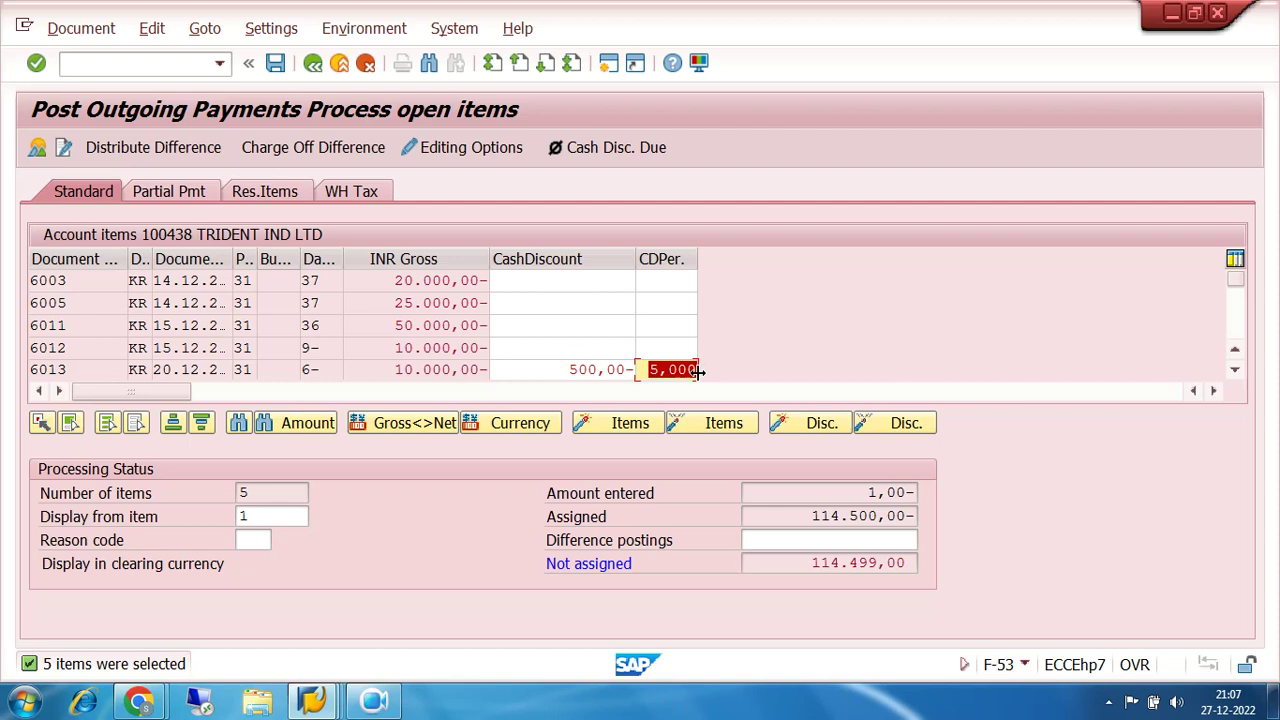
left_click(663, 369)
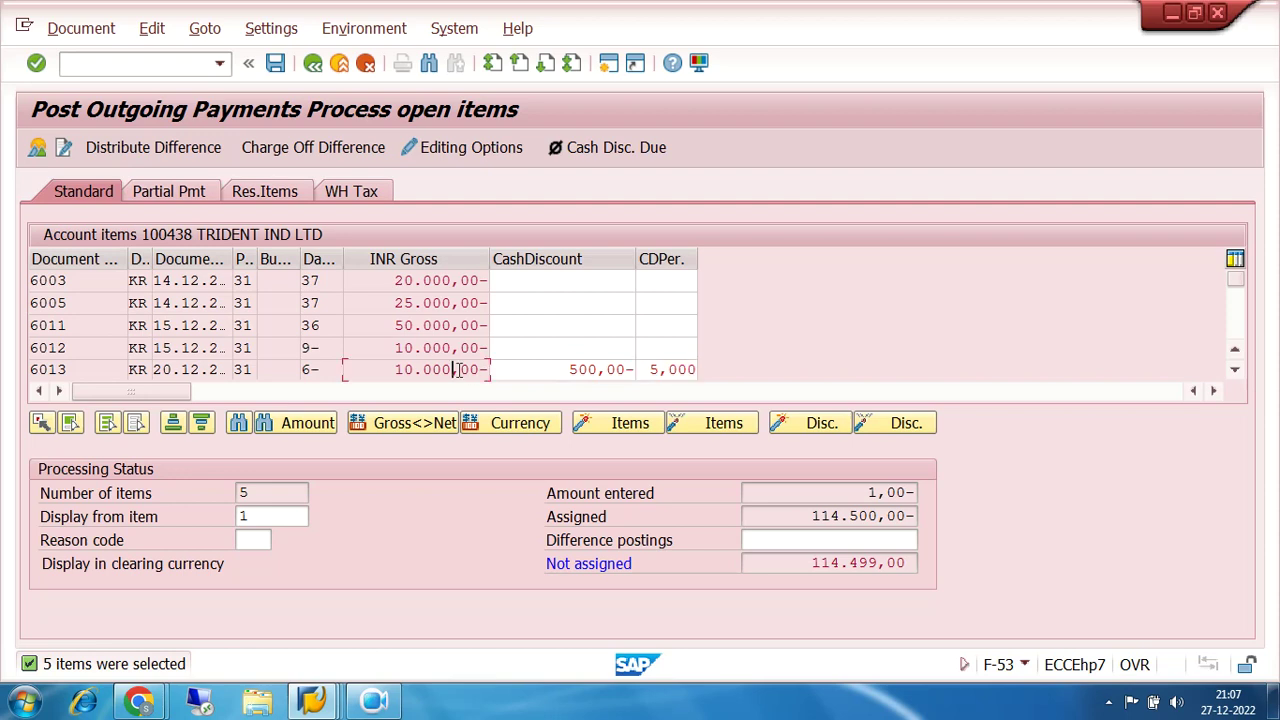
left_click_drag(566, 369, 647, 371)
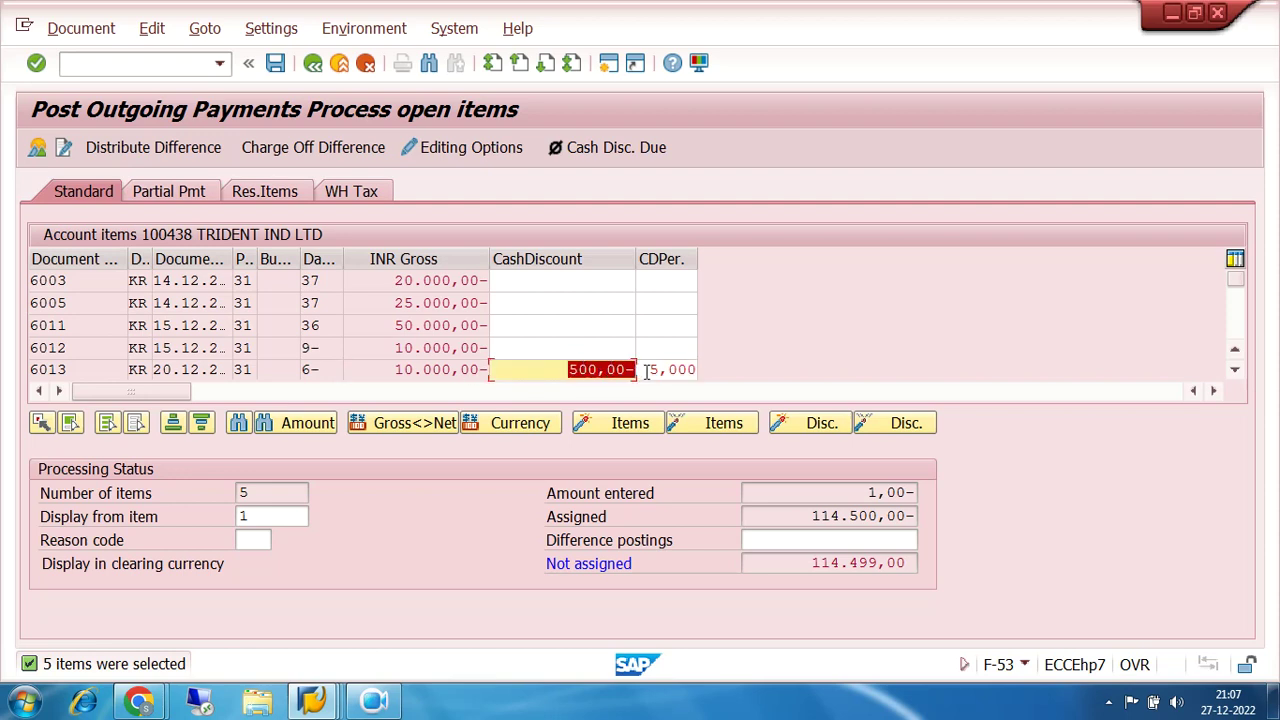
left_click(45, 348)
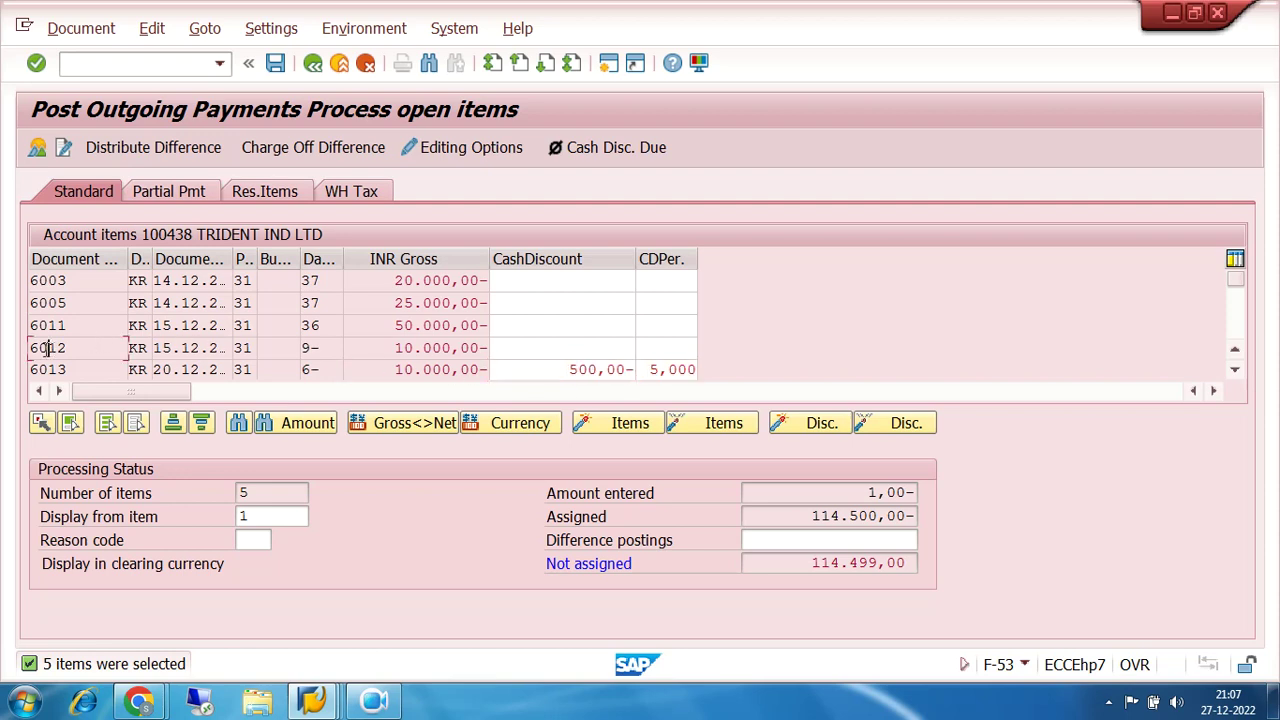
left_click(608, 65)
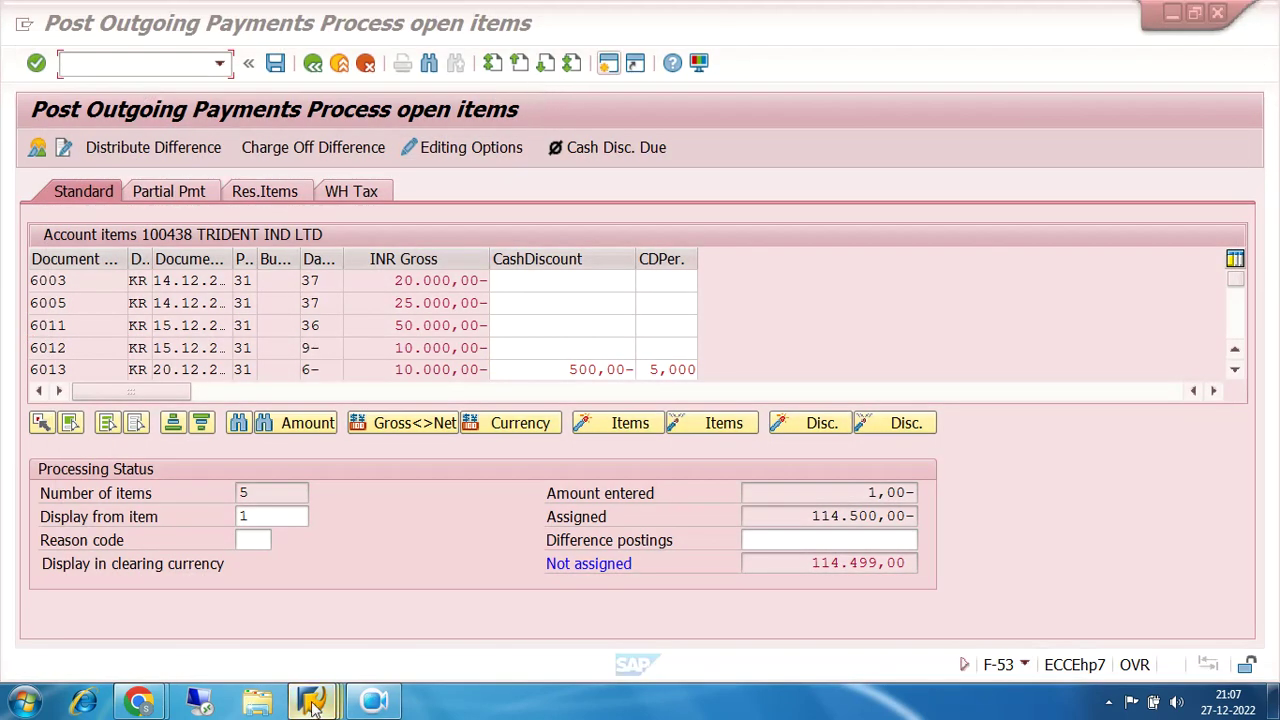
mouse_move(312, 705)
left_click(808, 634)
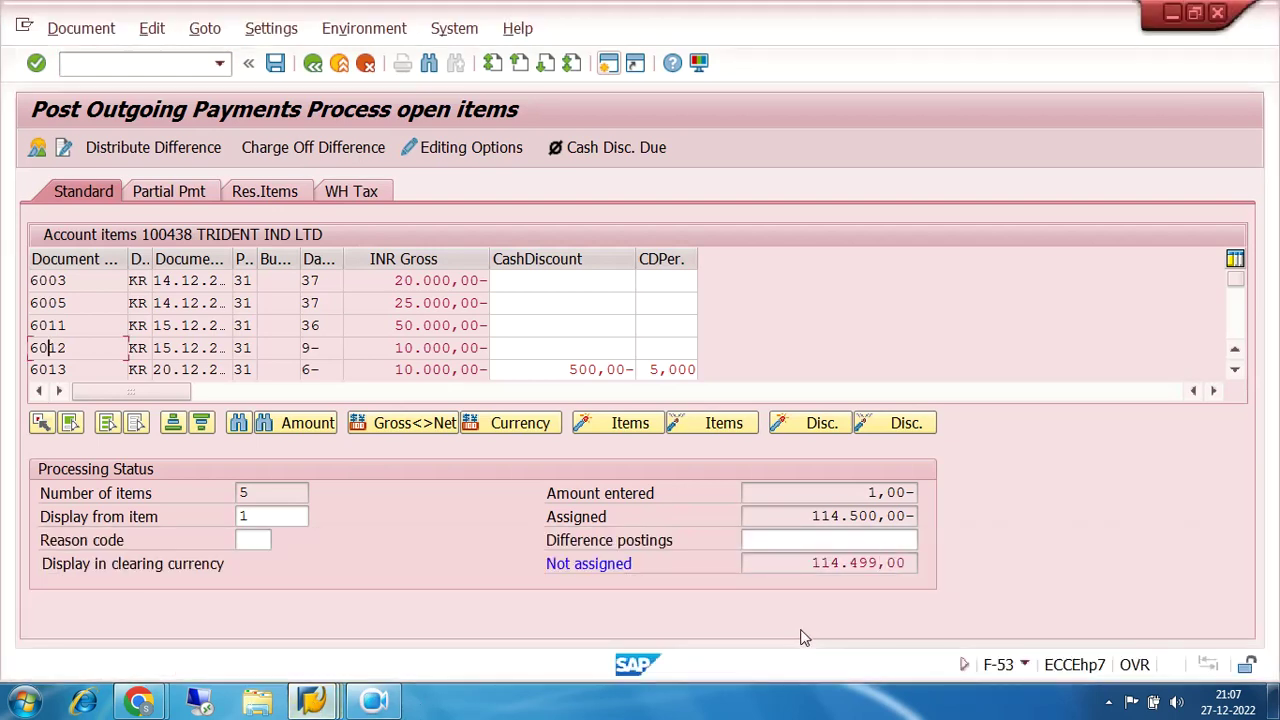
mouse_move(315, 703)
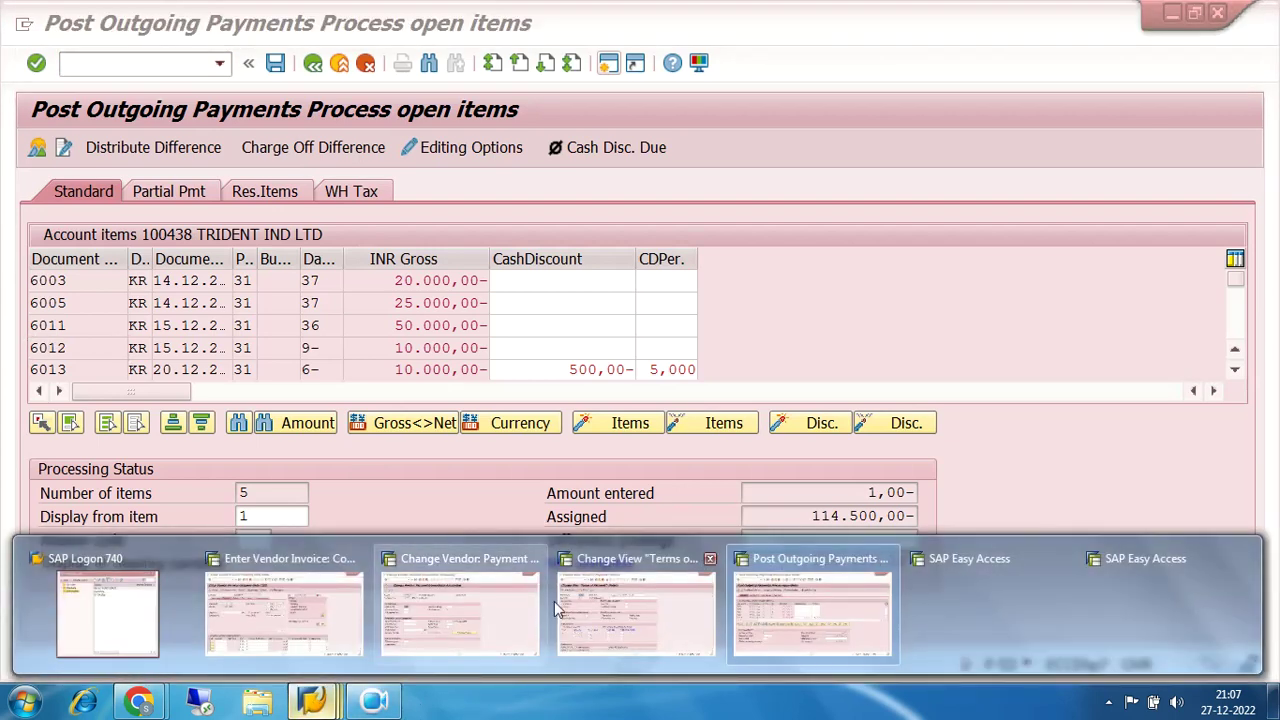
left_click(632, 615)
left_click(128, 62)
type("/nfb03")
key("Return")
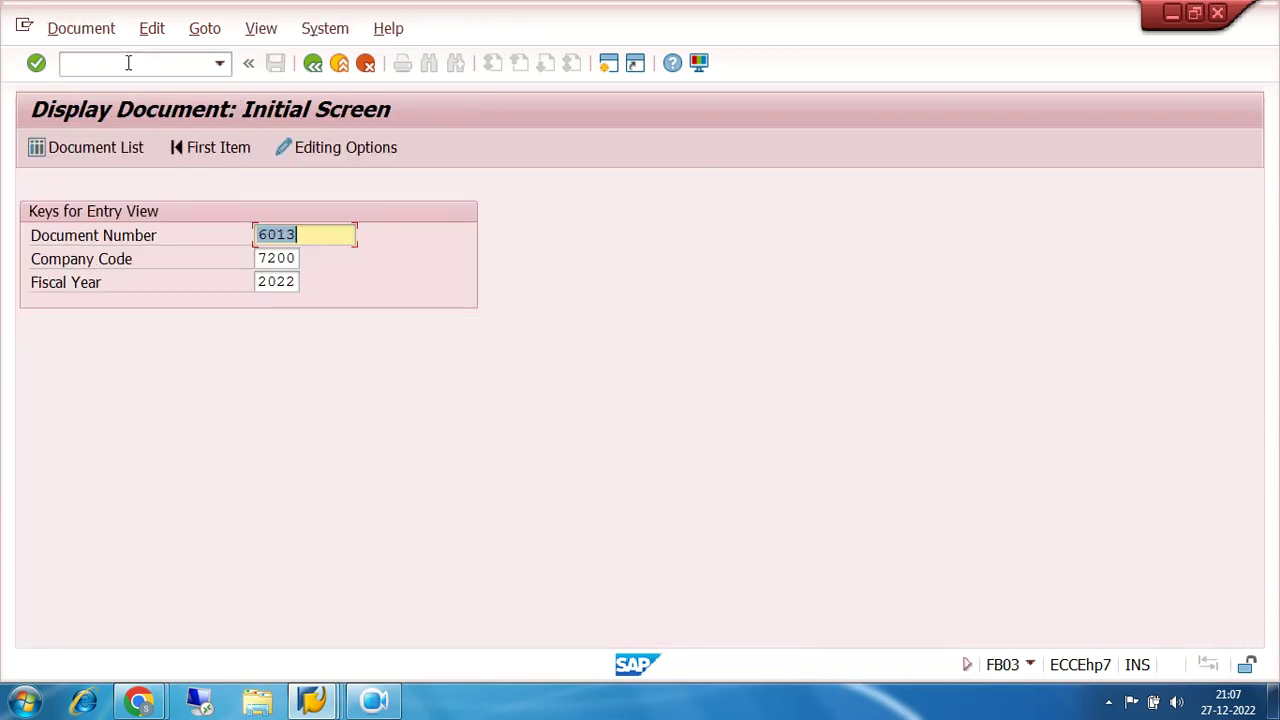
left_click(310, 236)
key("BackSpace")
type("2")
key("Return")
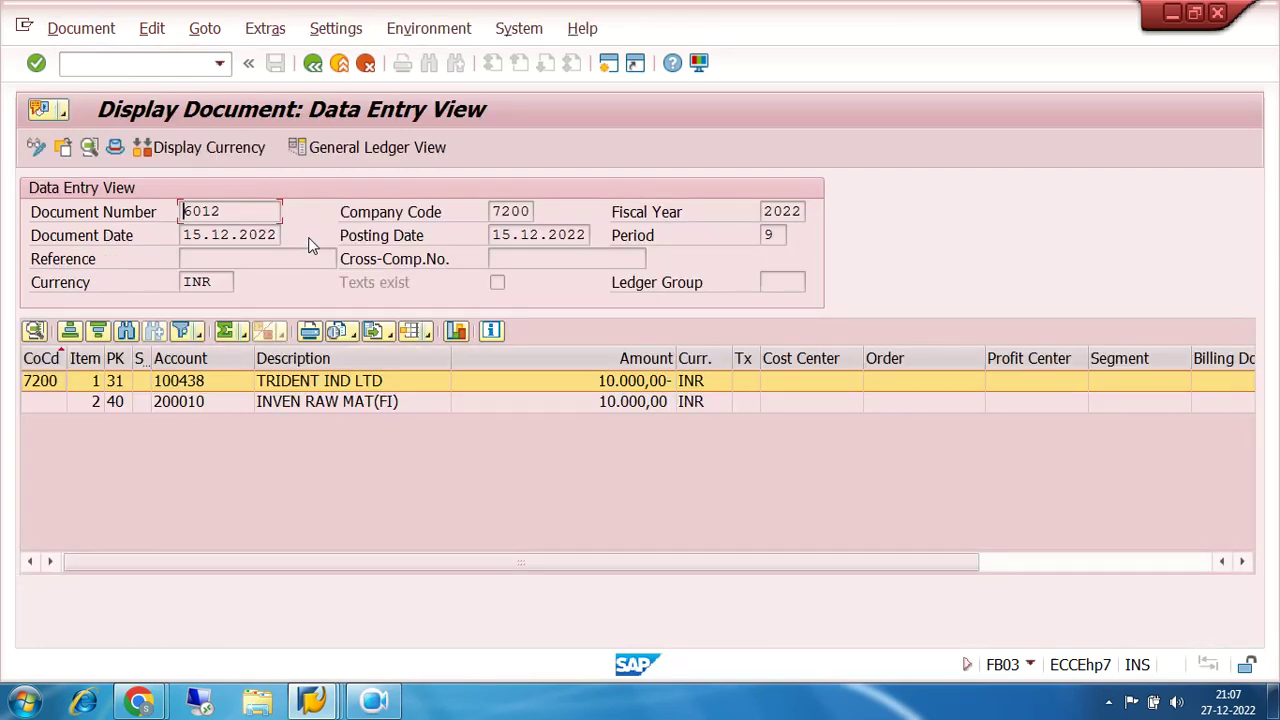
double_click(230, 388)
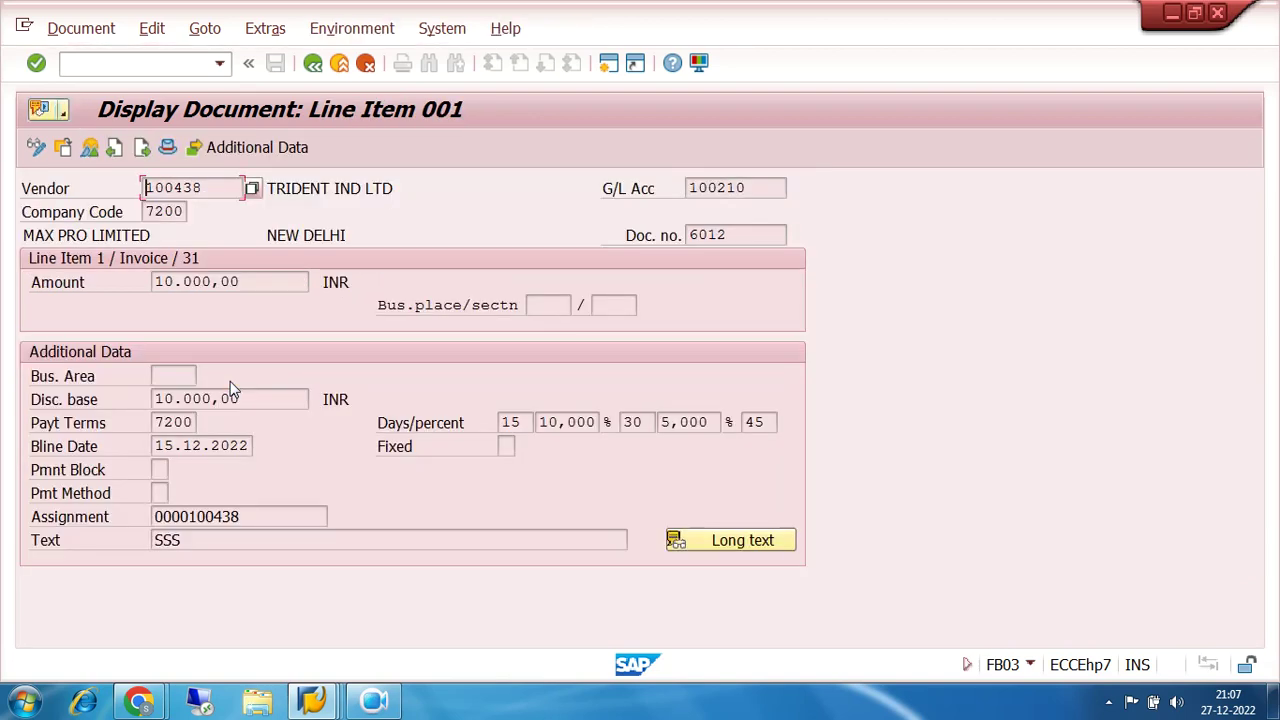
left_click_drag(197, 423, 150, 426)
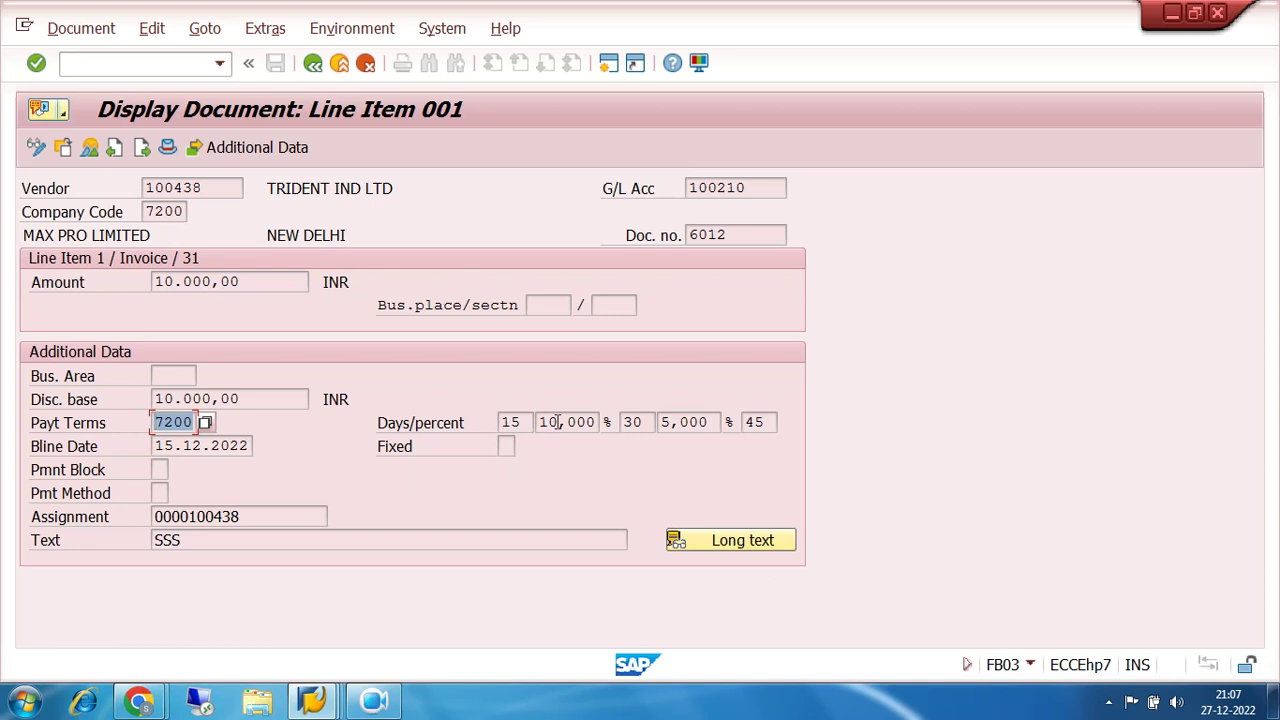
left_click_drag(538, 422, 600, 422)
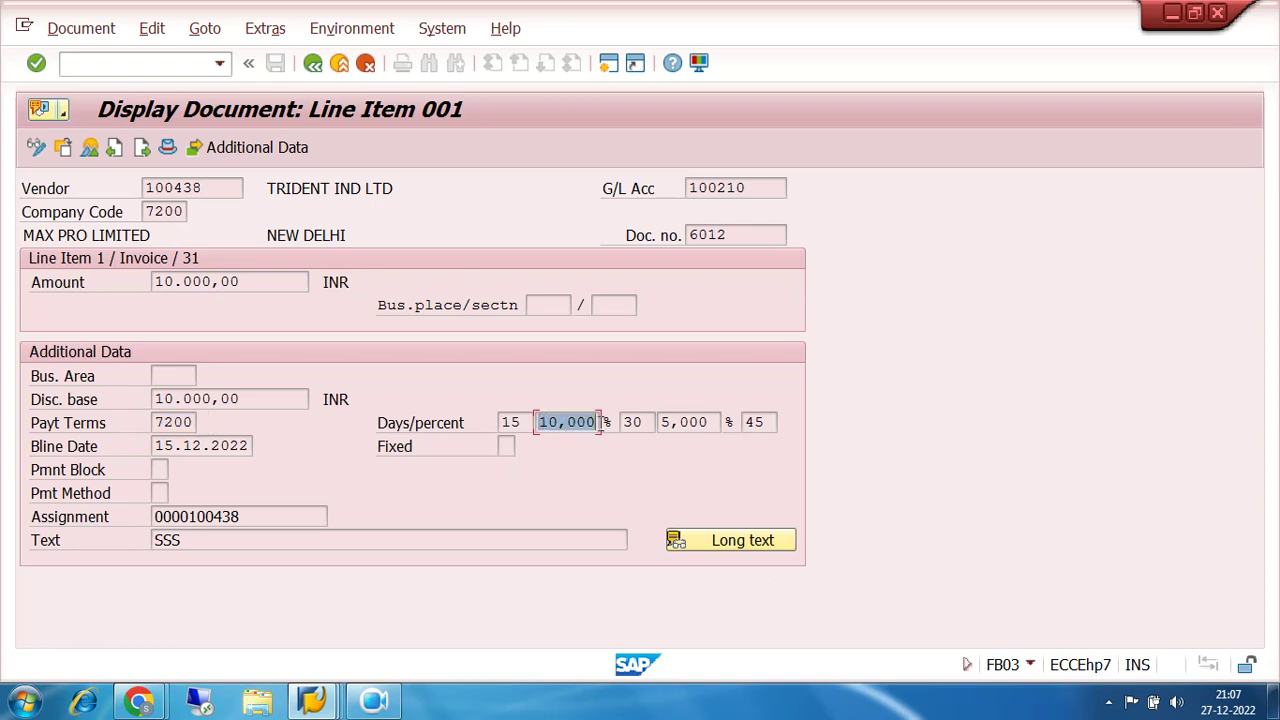
left_click(622, 422)
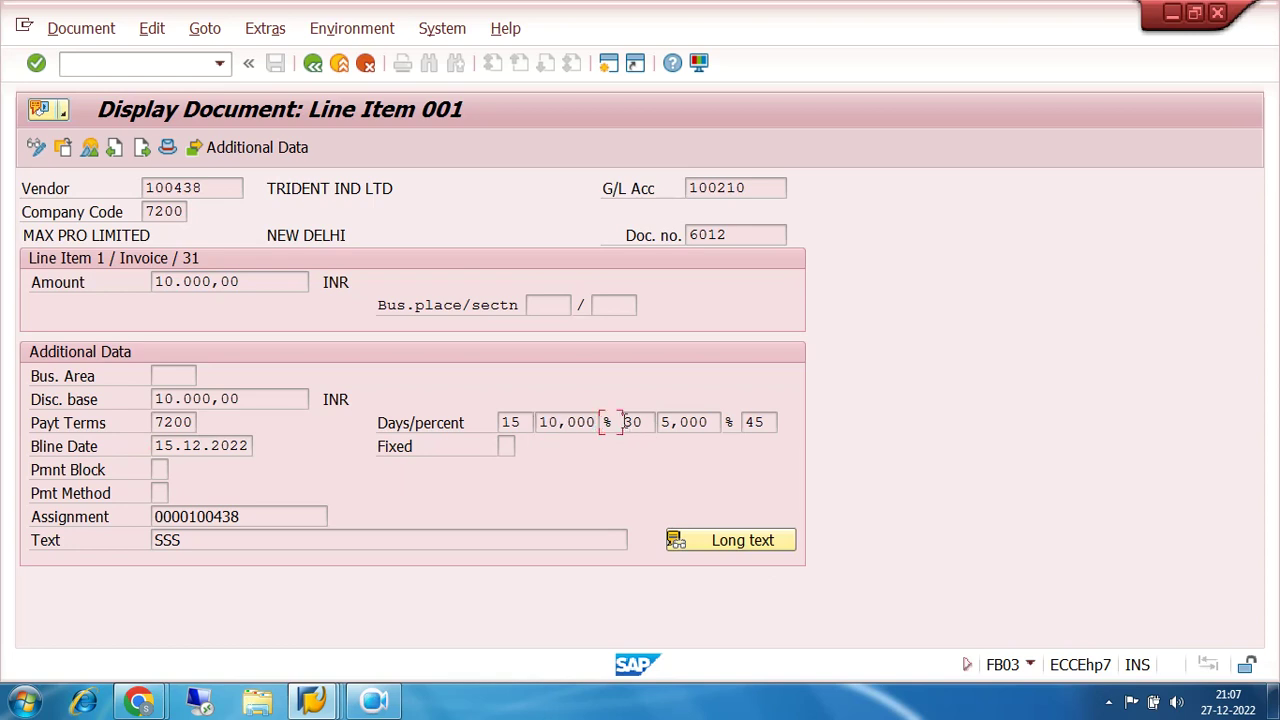
left_click_drag(661, 422, 716, 422)
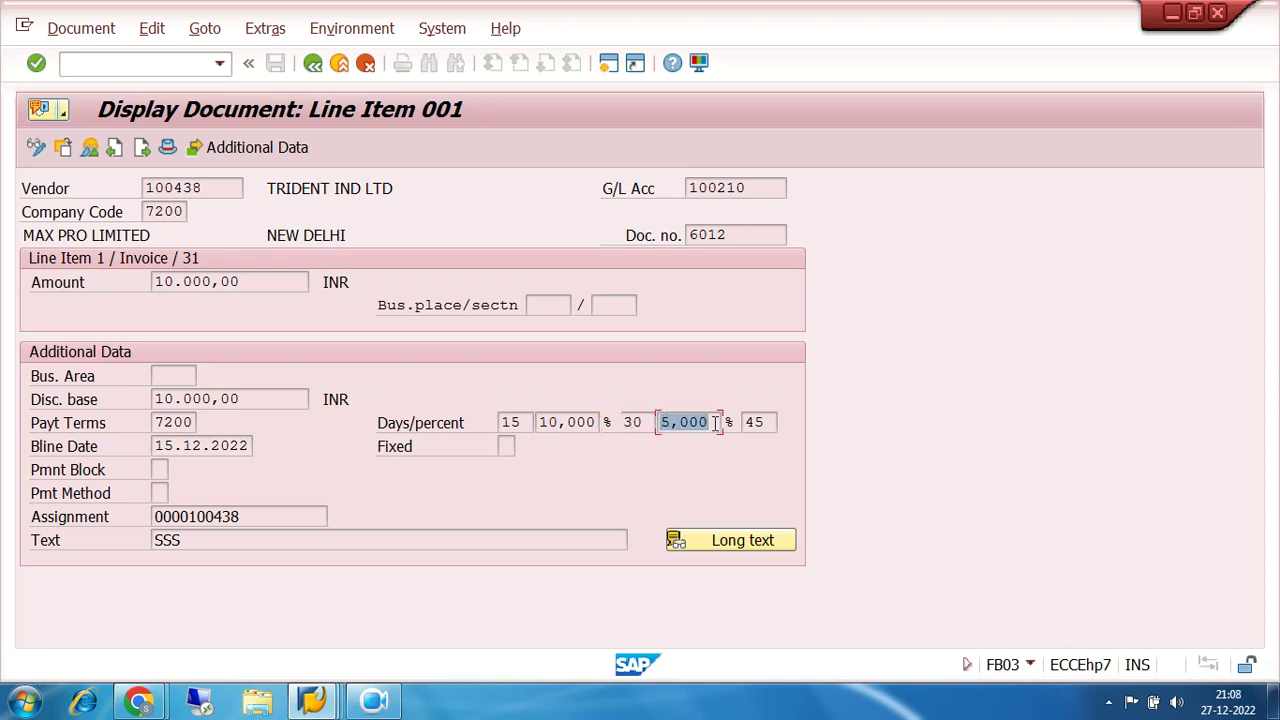
left_click_drag(745, 422, 768, 422)
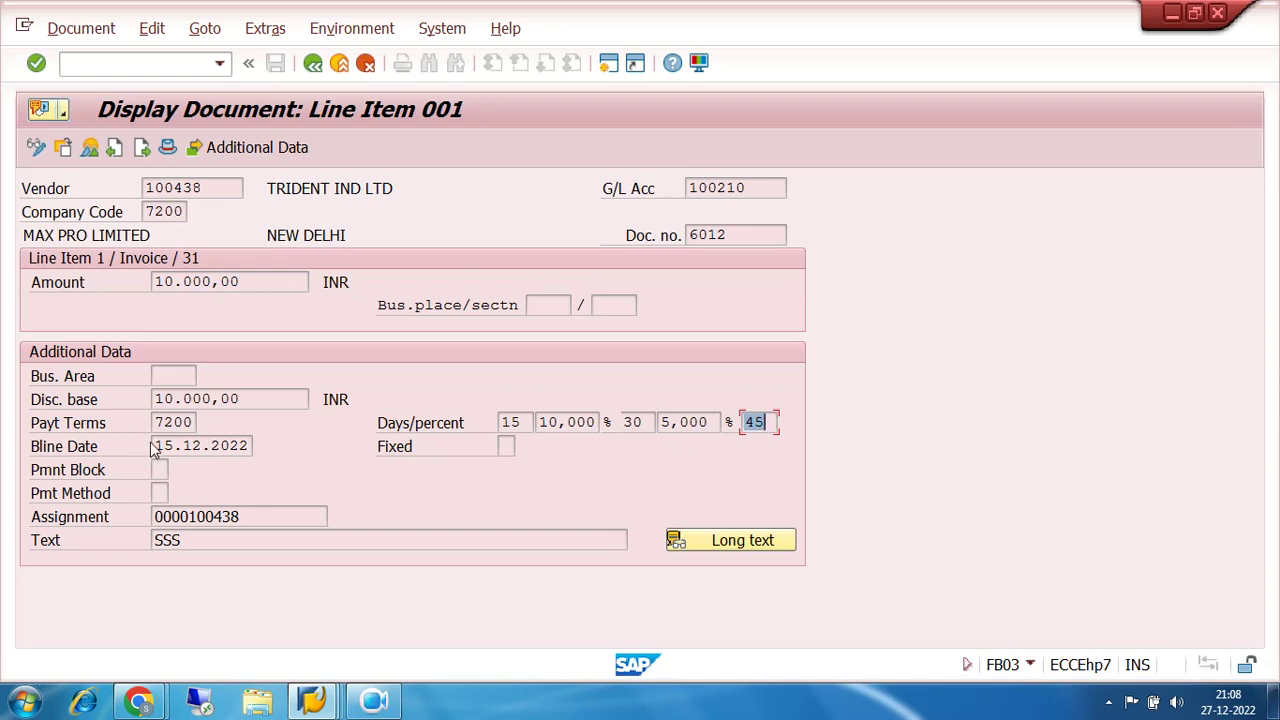
left_click_drag(155, 446, 248, 446)
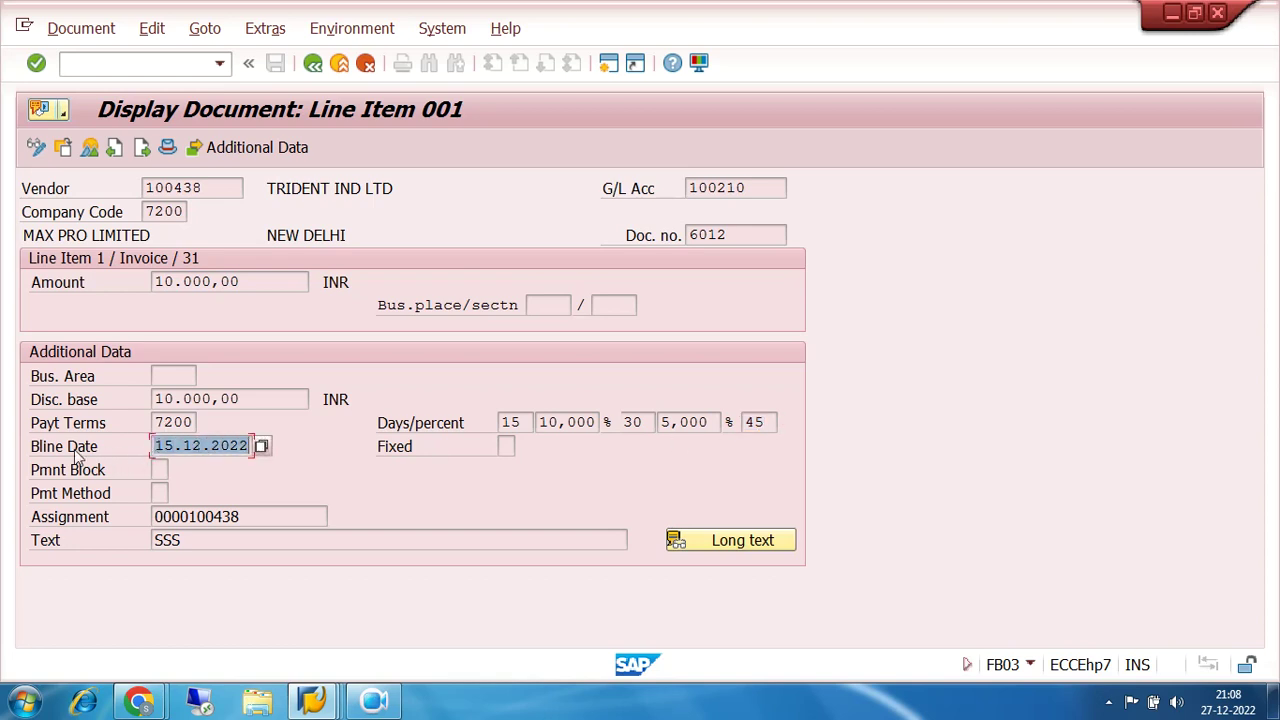
left_click_drag(156, 446, 250, 448)
left_click(313, 703)
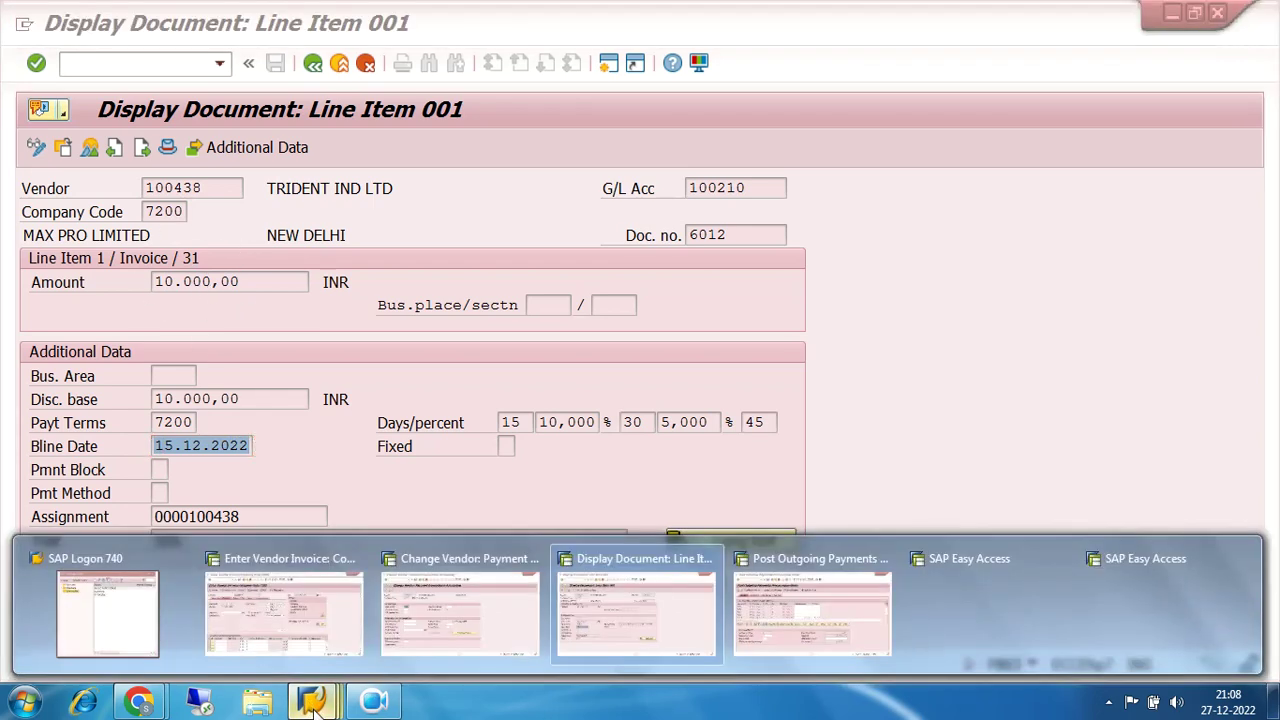
left_click(760, 628)
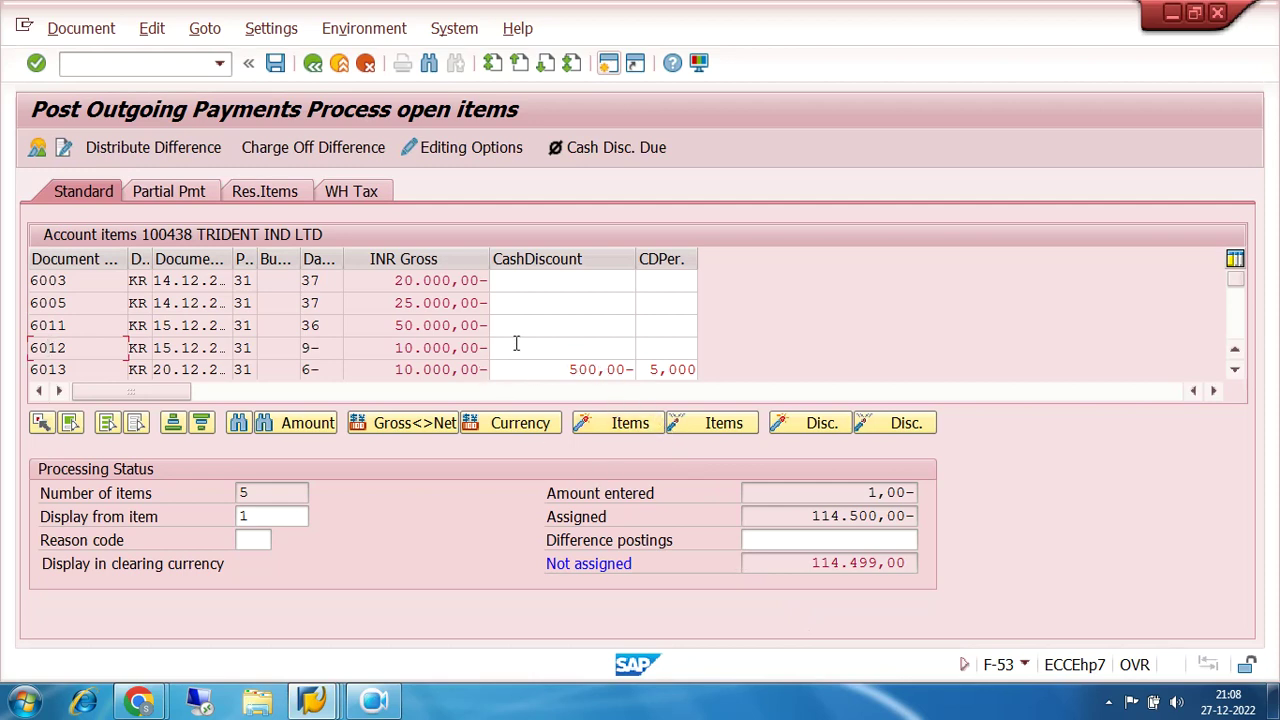
Step: Check item 6012's 5,000 % second discount rate in its line item window, then return
left_click_drag(48, 348, 83, 348)
left_click(314, 702)
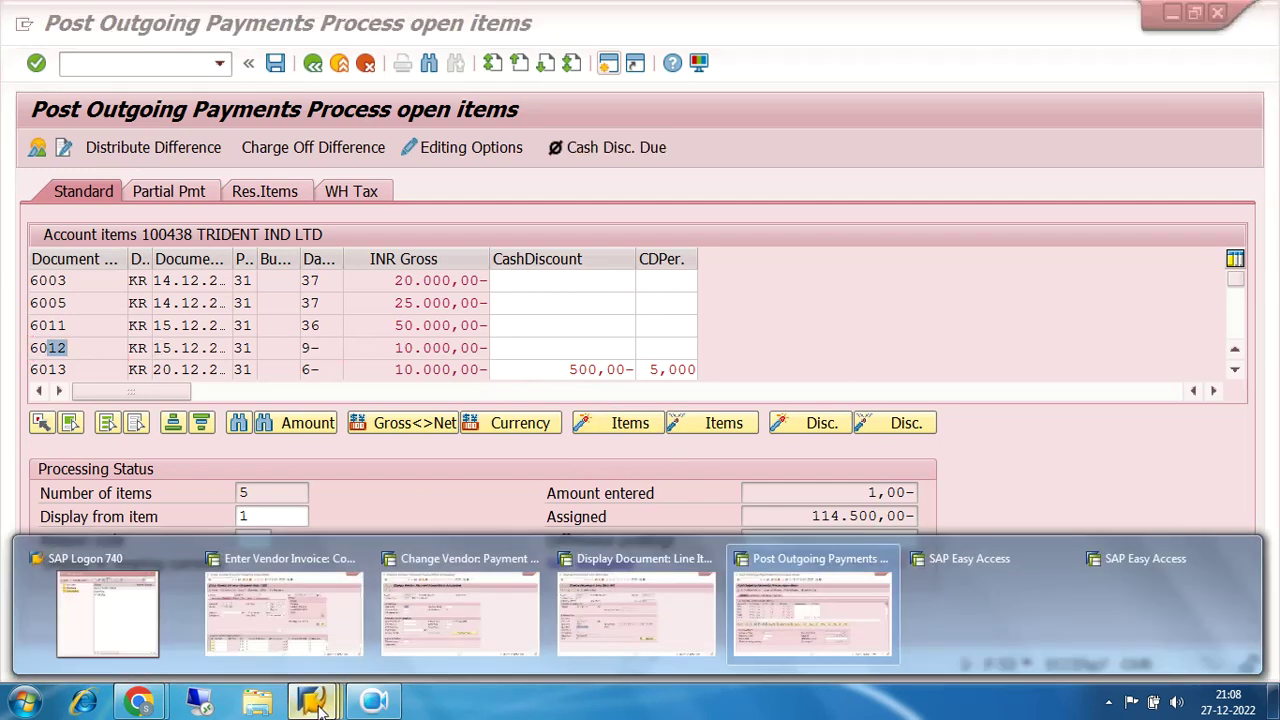
left_click(641, 600)
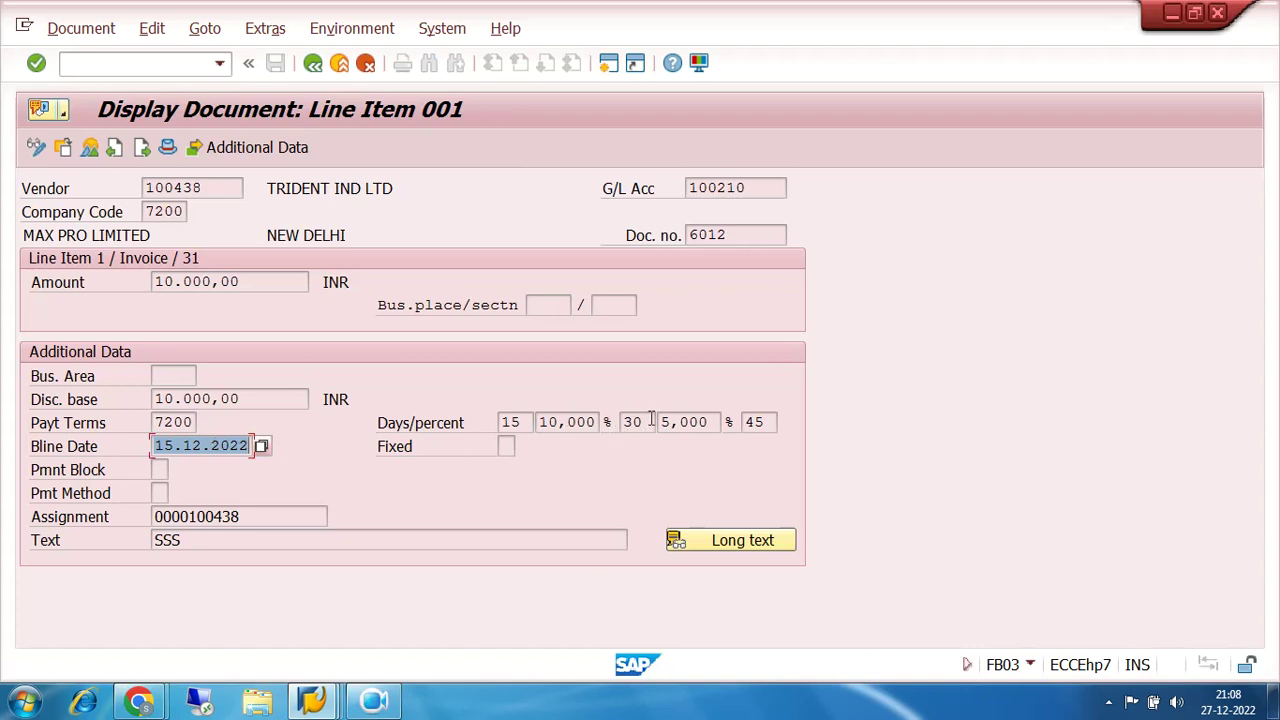
left_click_drag(660, 422, 719, 422)
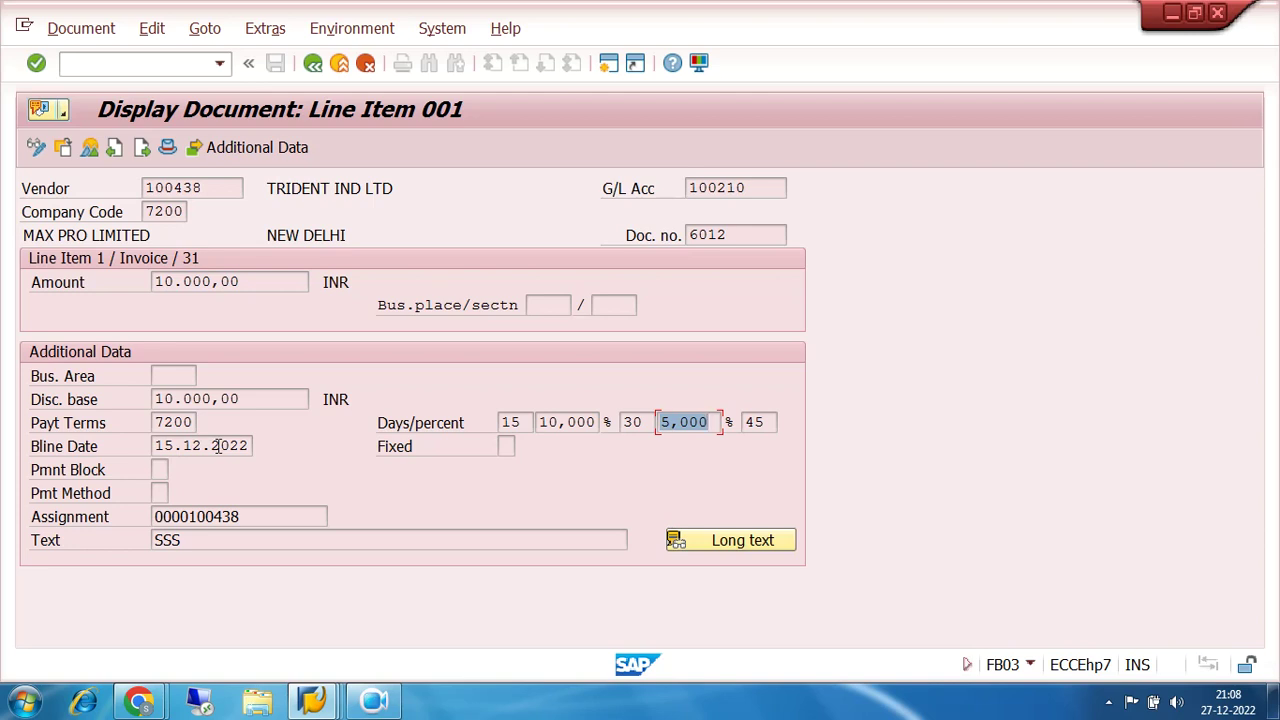
left_click(313, 700)
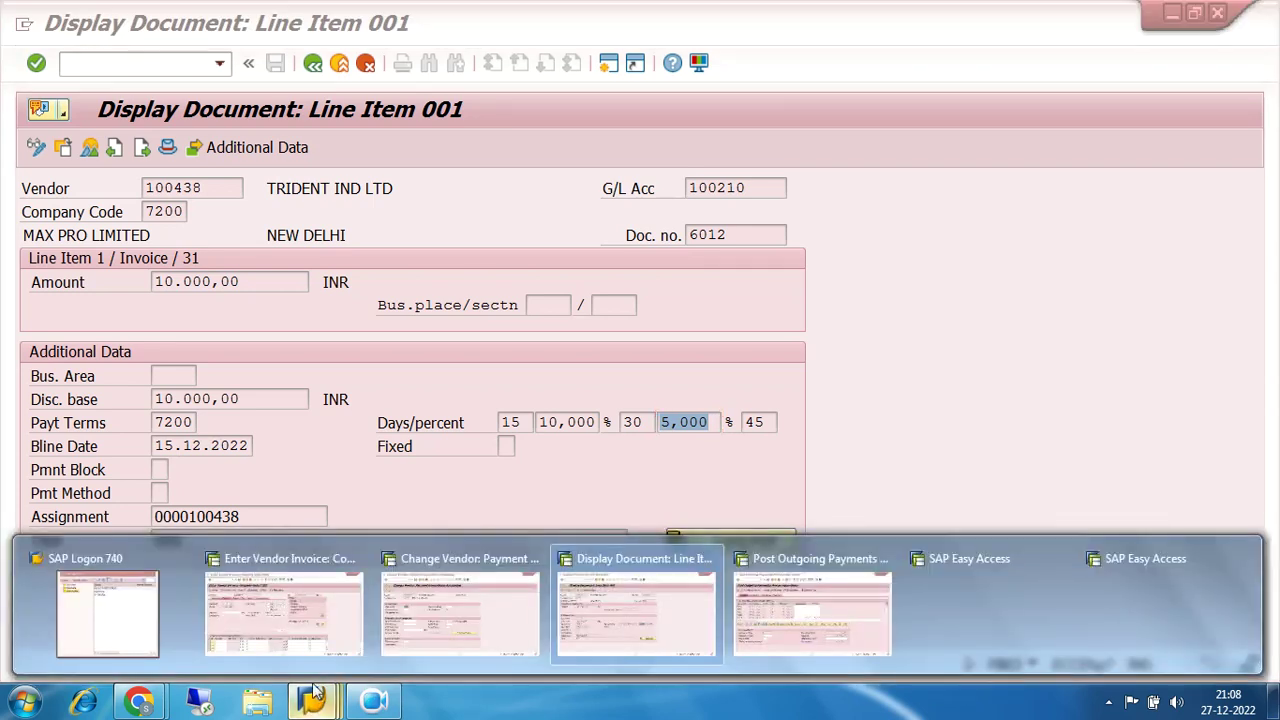
left_click(812, 610)
Step: Deactivate open items 6003, 6005, 6011 and 6012 so only 6013 remains for clearing
left_click(406, 347)
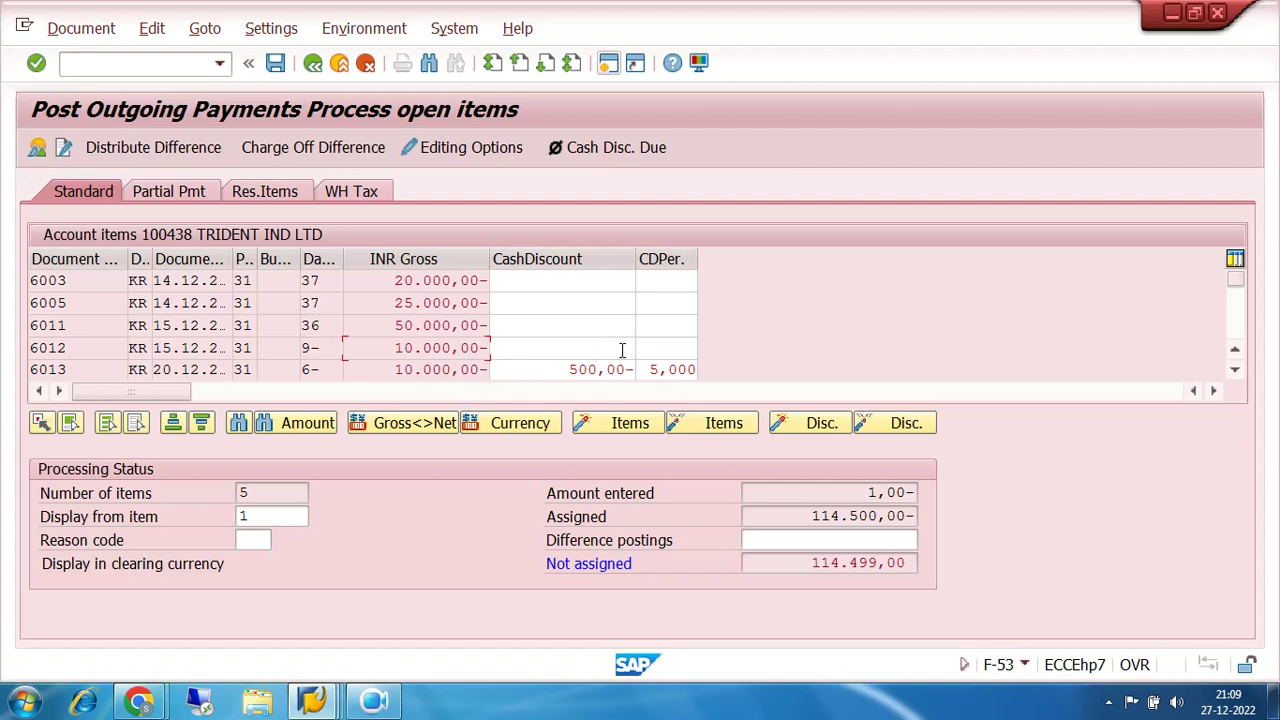
double_click(430, 280)
double_click(429, 304)
double_click(428, 325)
double_click(430, 347)
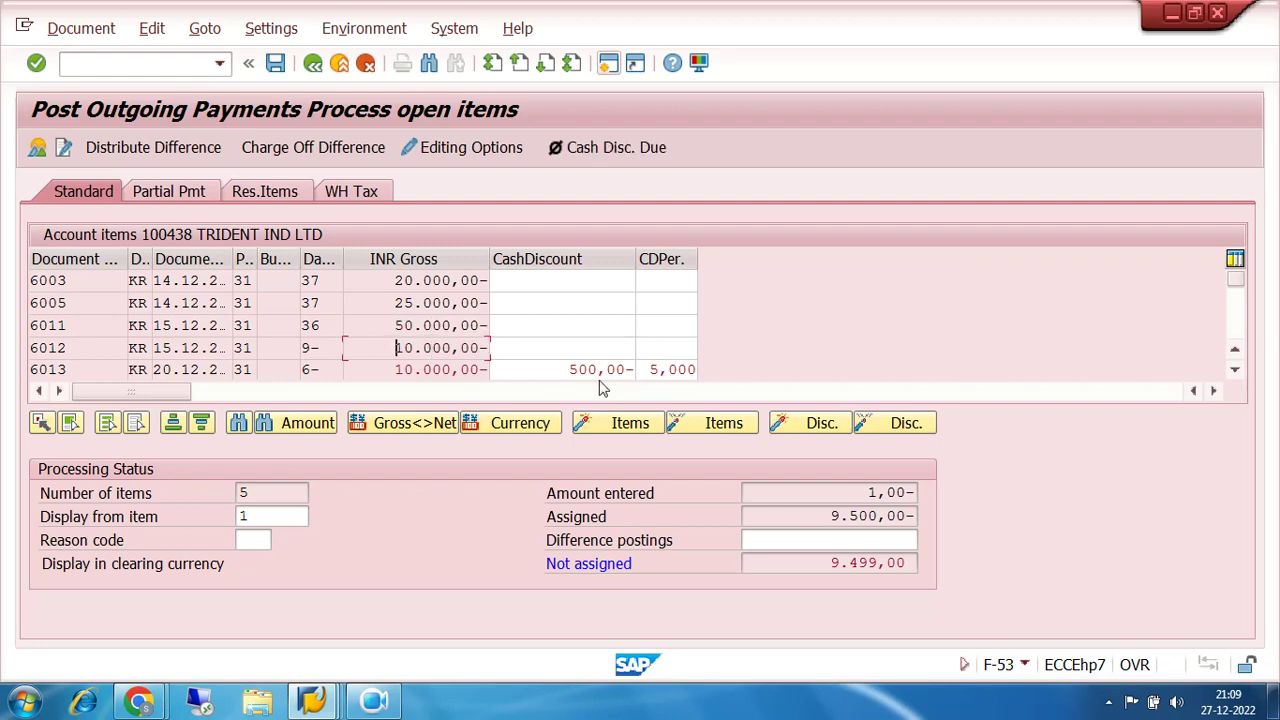
Step: Review 6013's 500,00 cash discount, the 9.500,00 assigned and the 1,00 entered
left_click_drag(383, 369, 631, 370)
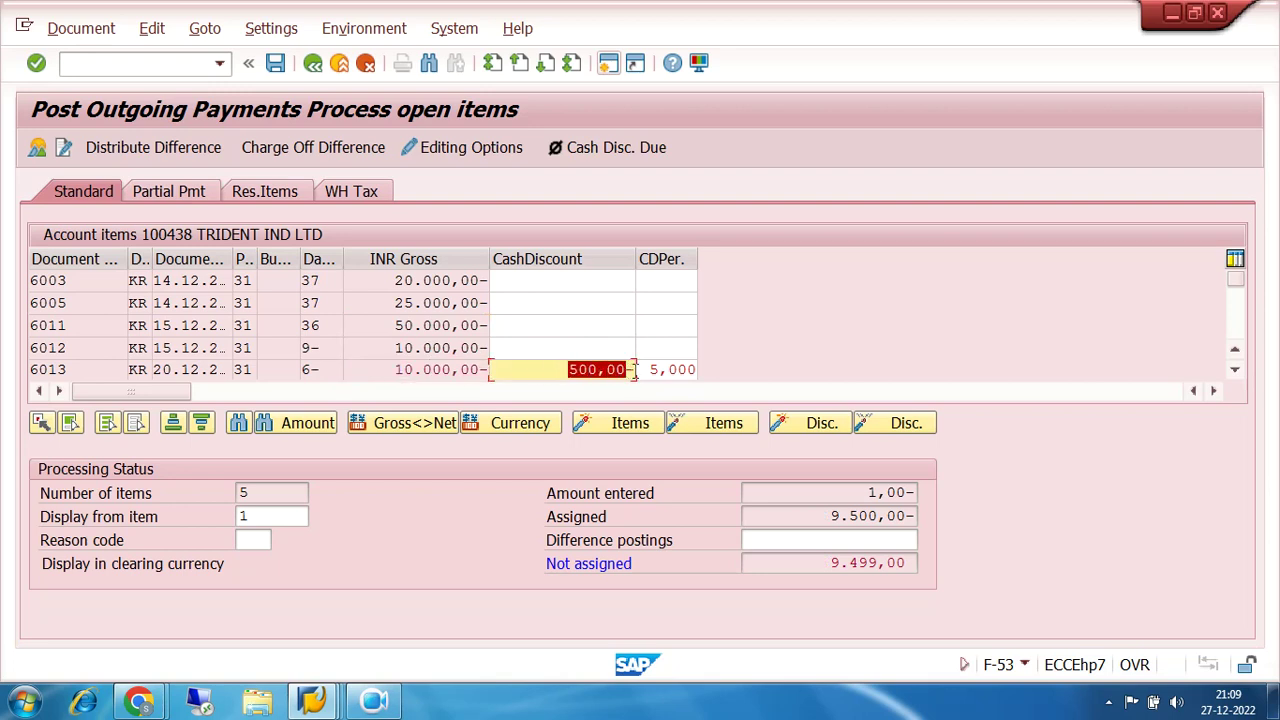
left_click_drag(830, 515, 956, 515)
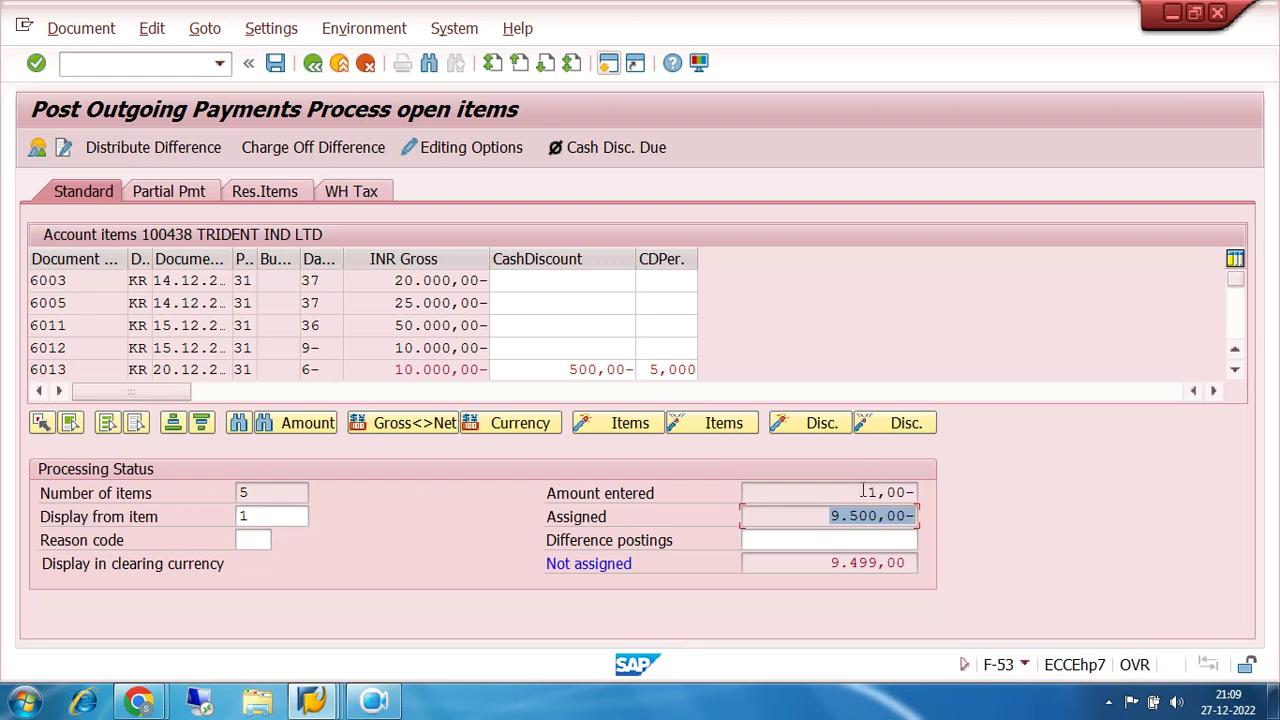
left_click_drag(866, 492, 915, 492)
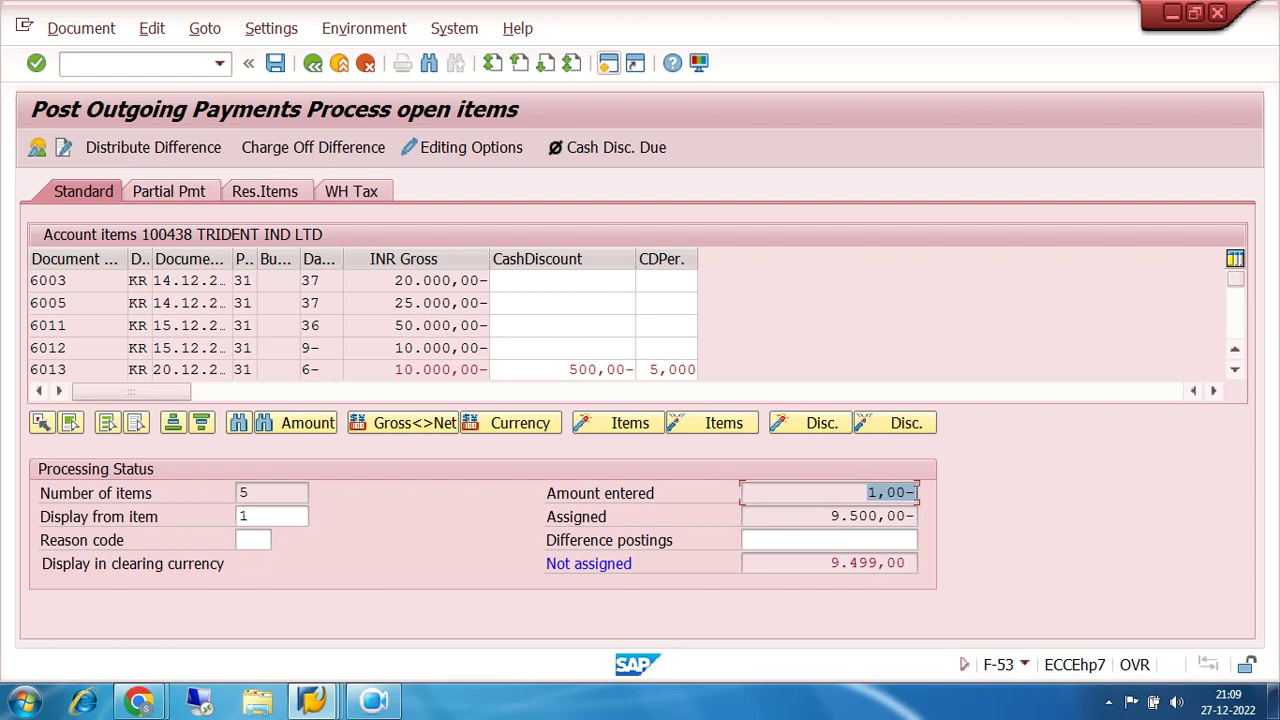
left_click_drag(864, 492, 910, 492)
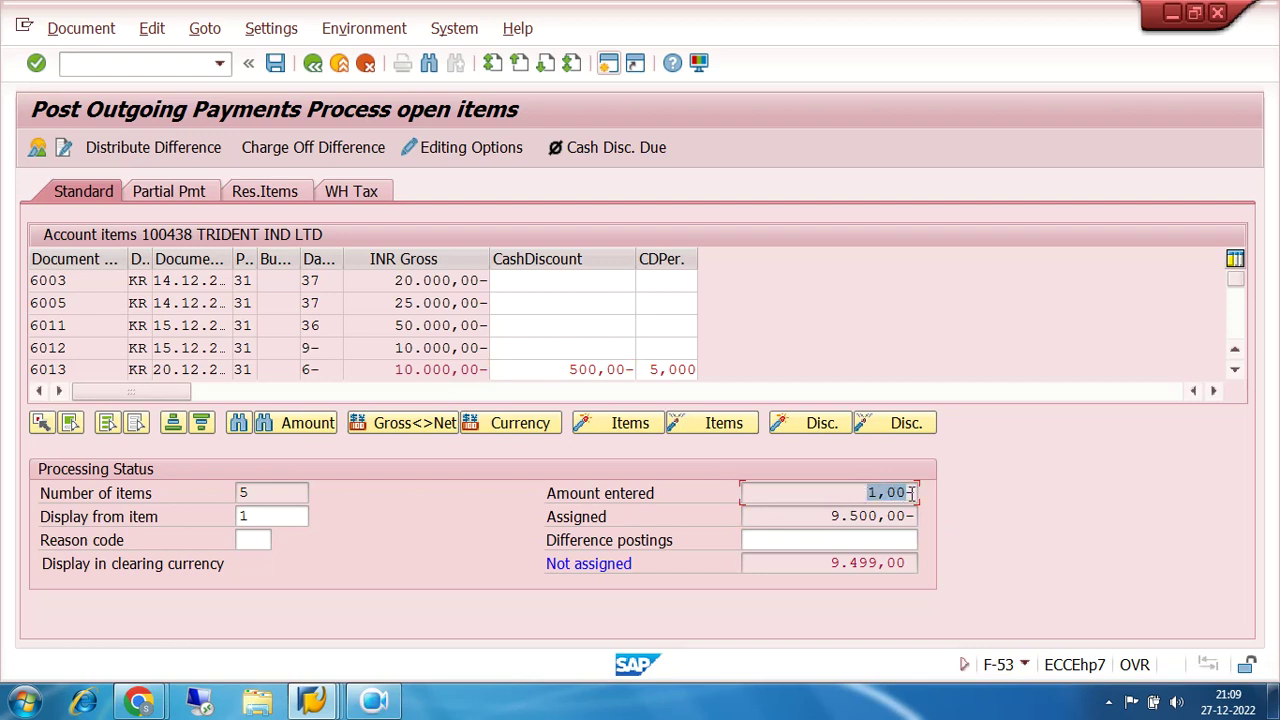
Step: Change the bank account line amount from 1,00 to 9500 and simulate the payment
left_click(36, 148)
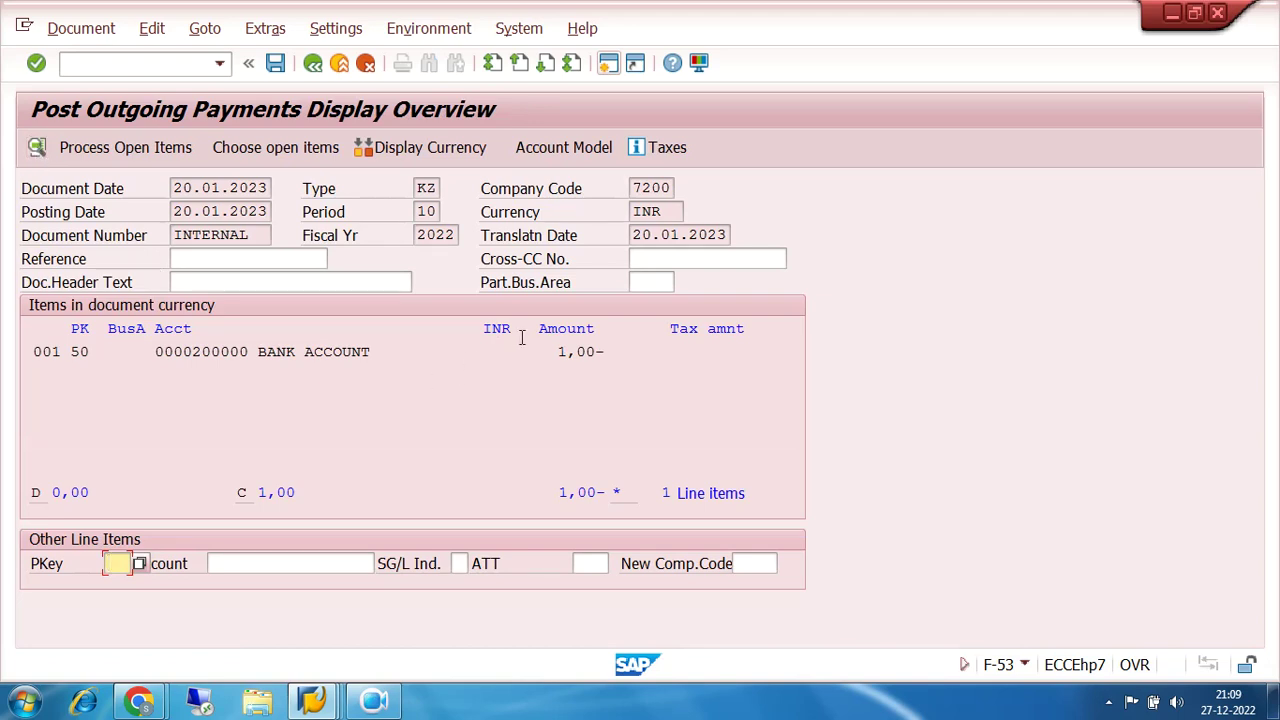
double_click(586, 352)
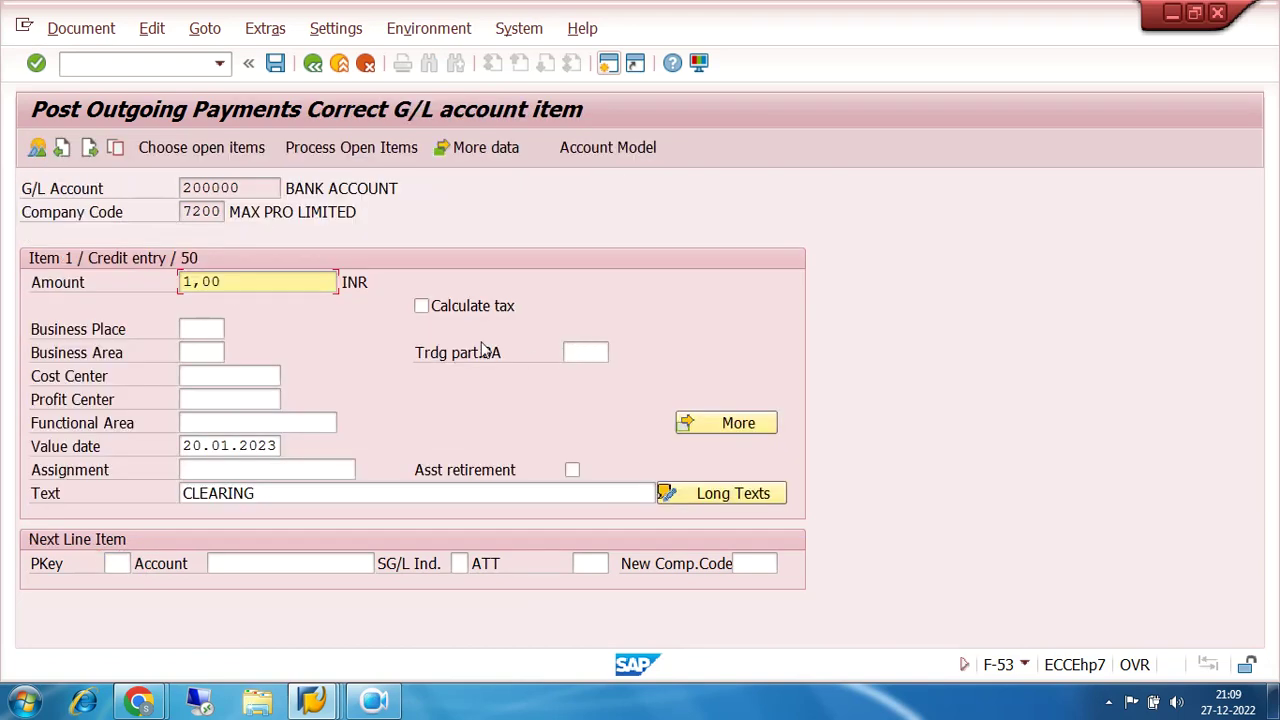
left_click(225, 281)
key("BackSpace")
key("BackSpace")
key("BackSpace")
key("BackSpace")
type("9500")
left_click(72, 28)
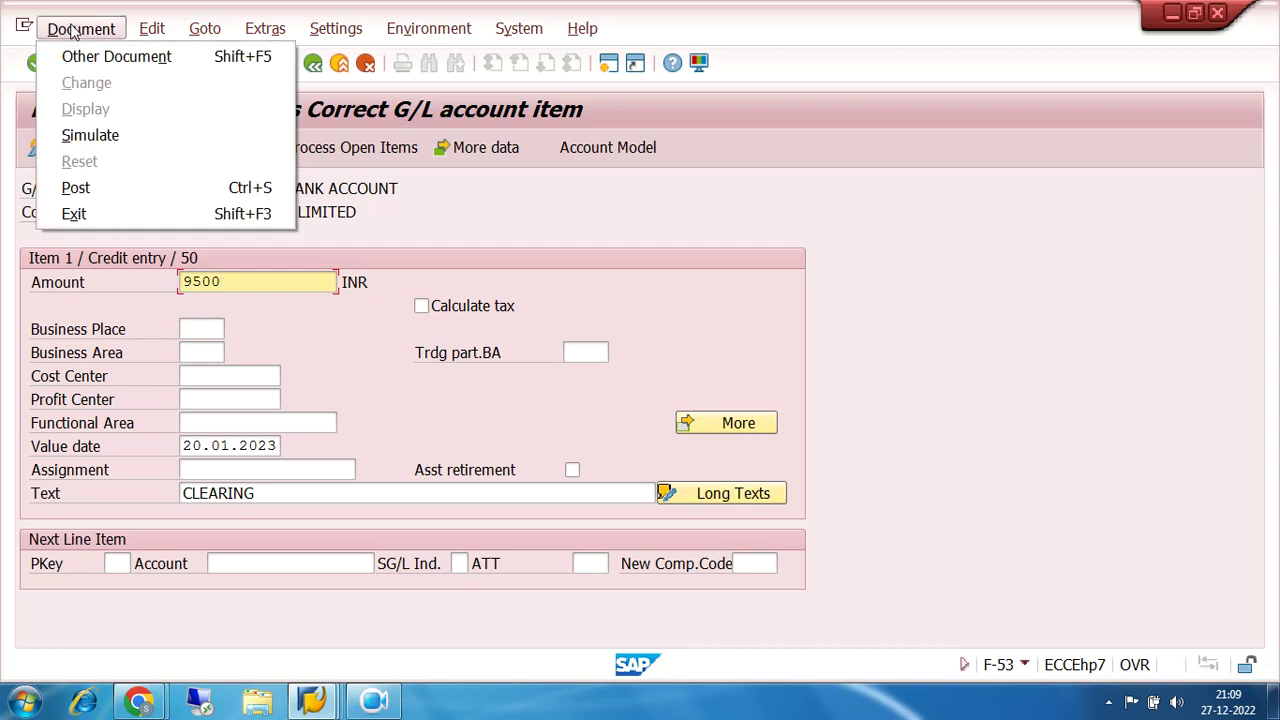
left_click(97, 135)
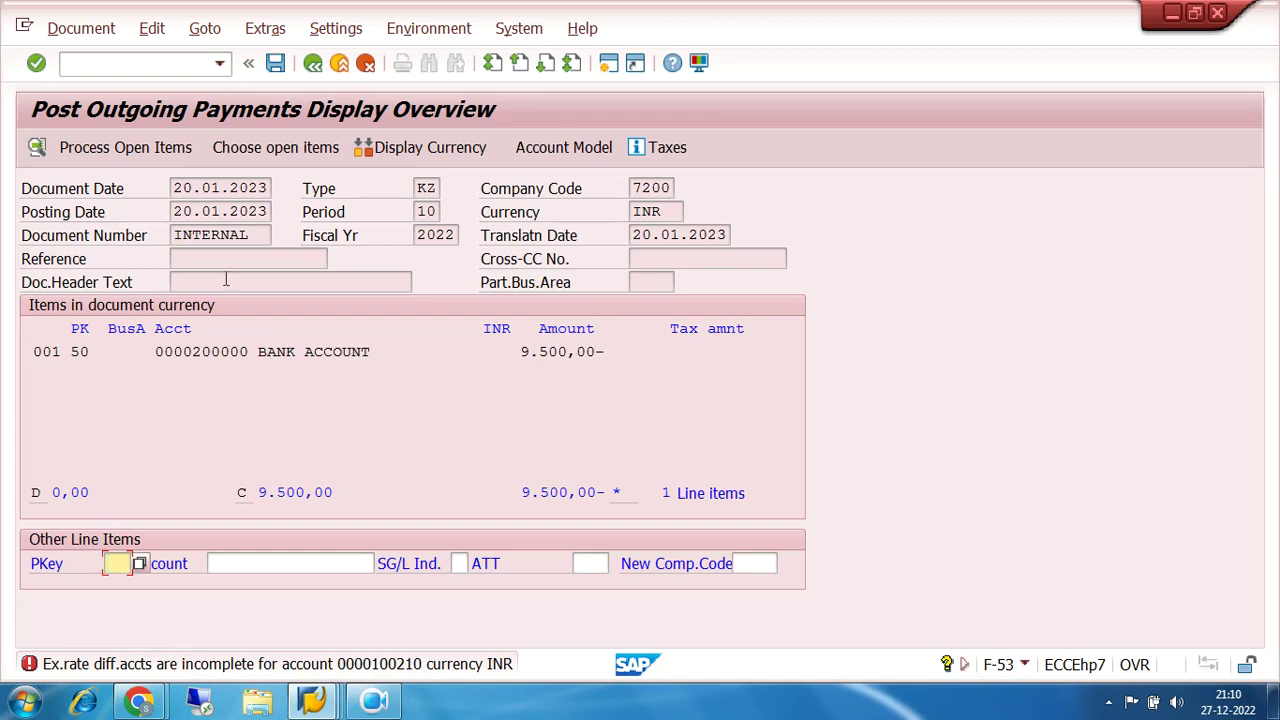
Step: Open the Performance Assistant for the exchange-rate error and proceed to OBA1 posting procedures
double_click(368, 664)
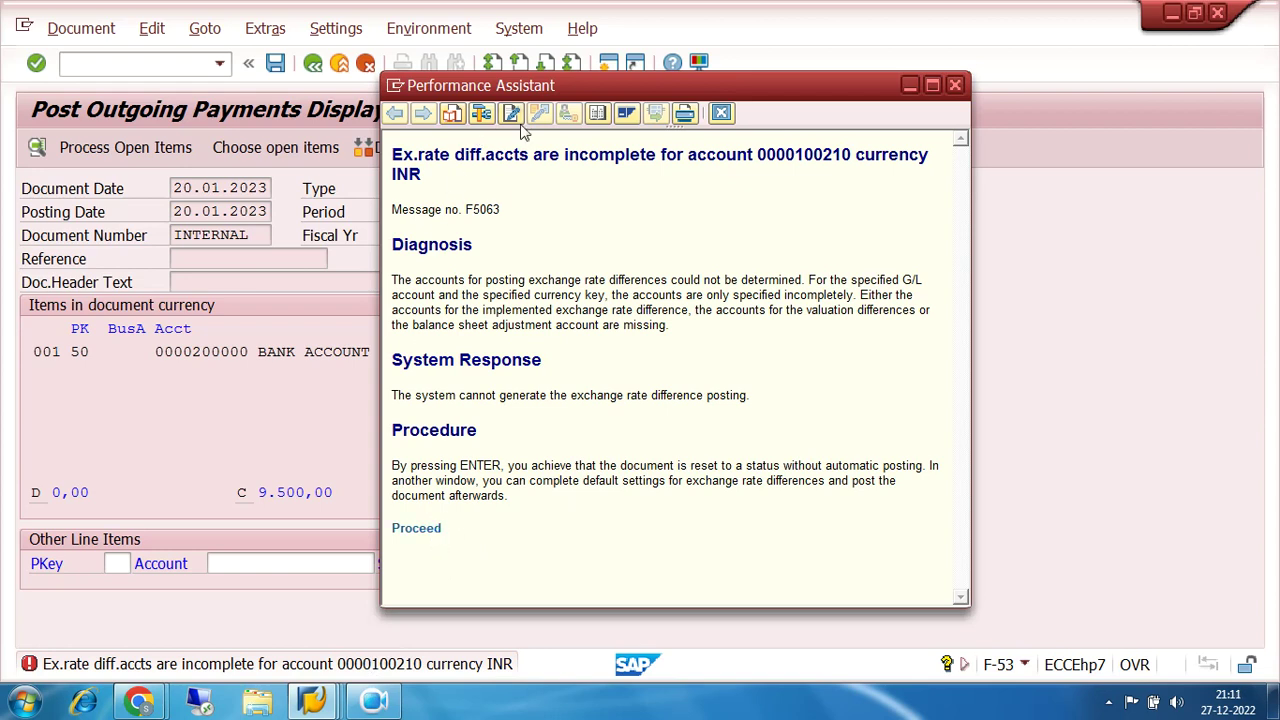
left_click(434, 530)
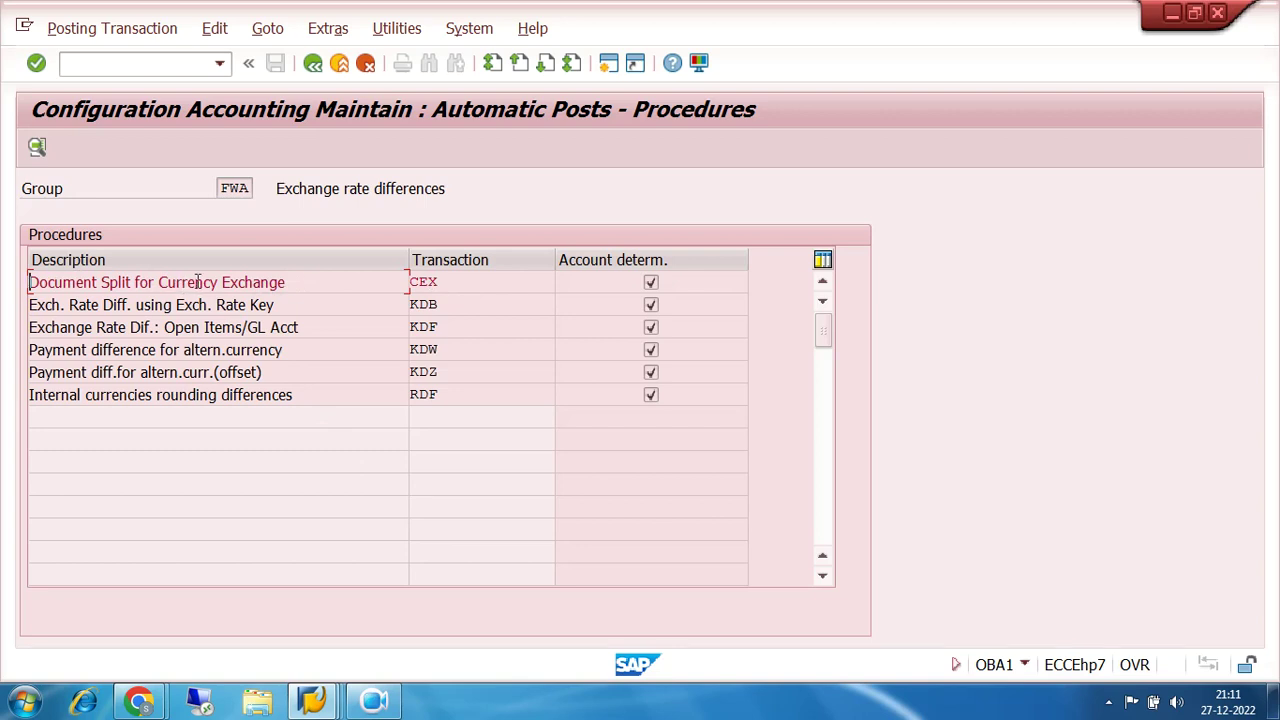
Step: Open the CEX procedure for chart of accounts 7200, save its rules and search G/L accounts
double_click(436, 287)
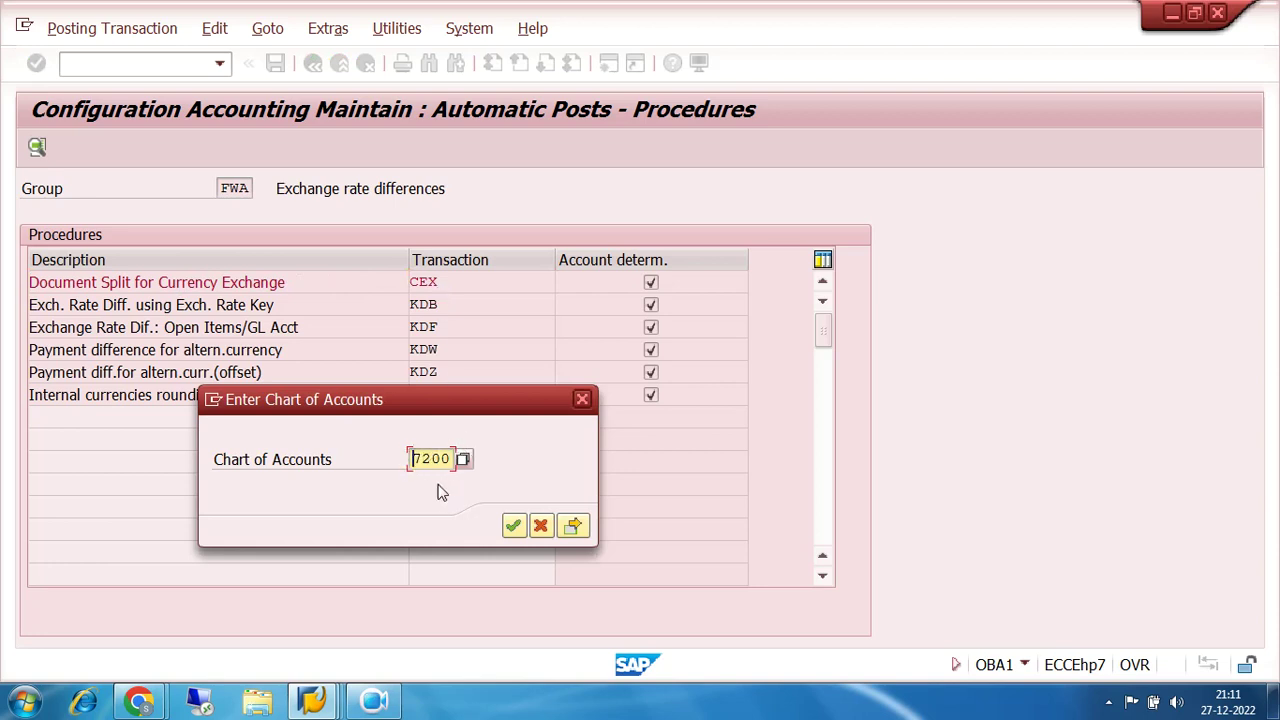
left_click(513, 526)
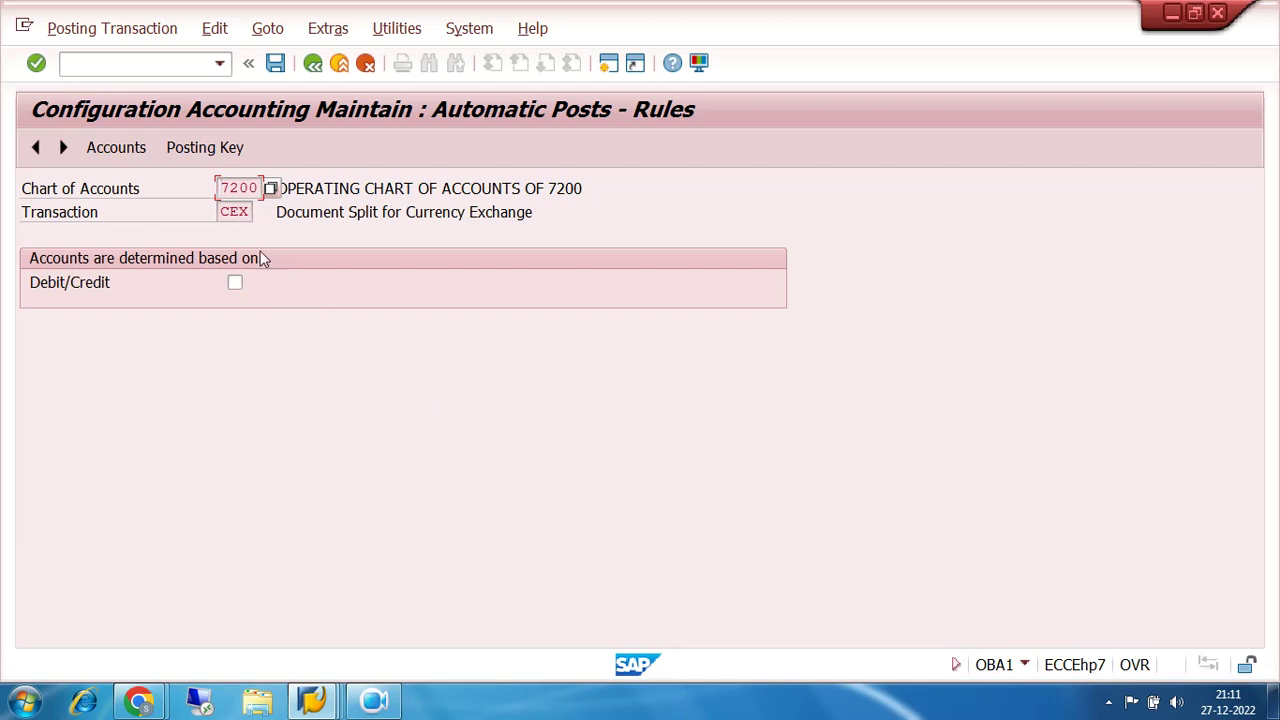
left_click(276, 64)
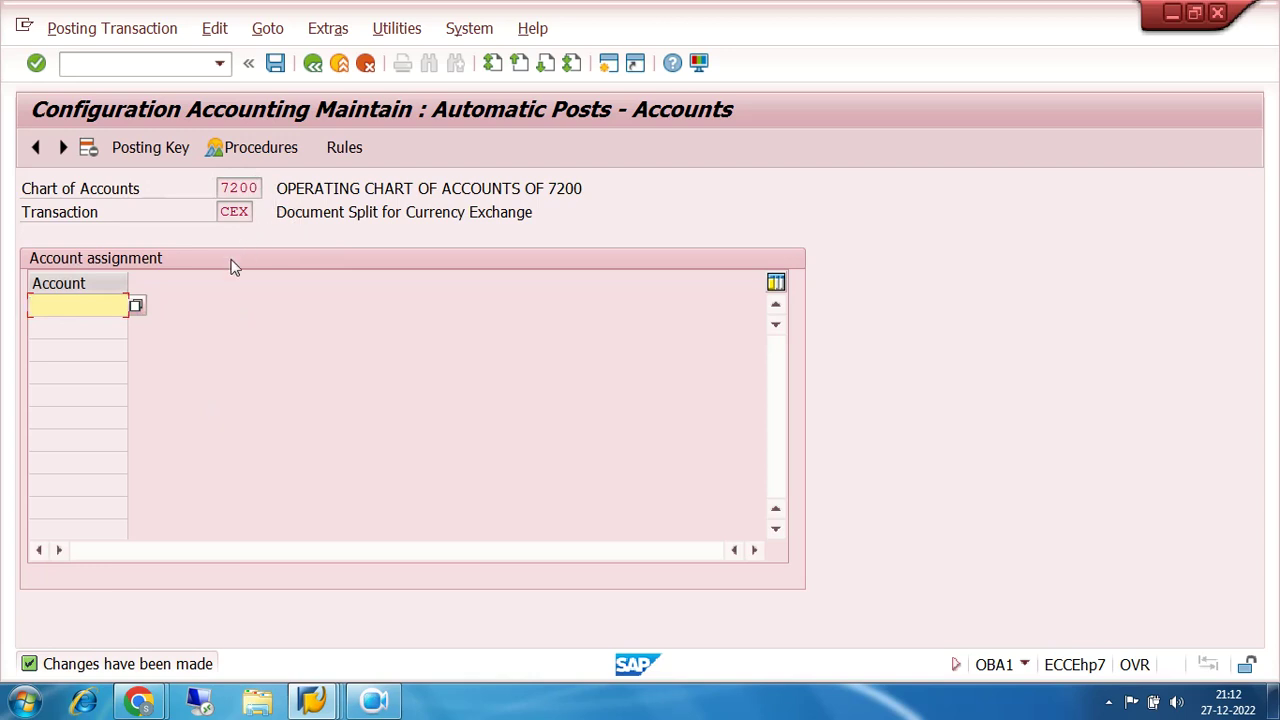
left_click(137, 307)
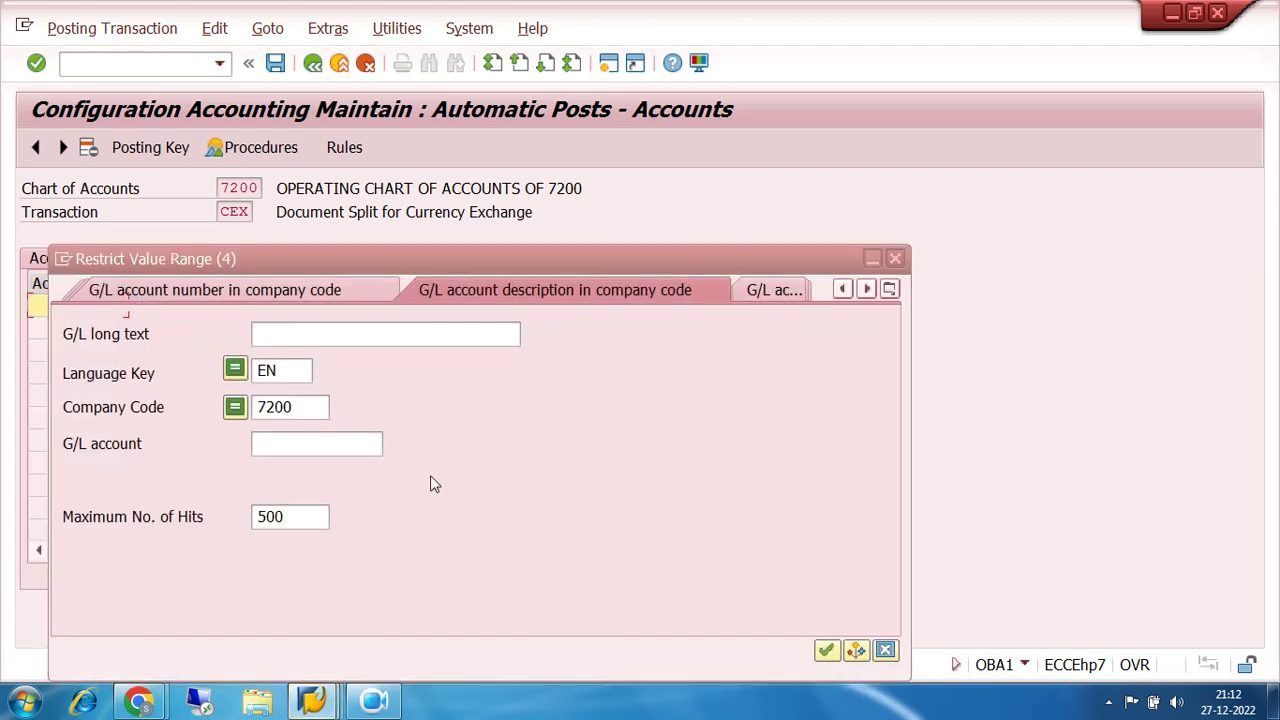
Step: Search the G/L accounts and assign foreign exchange gain account 300100 to the CEX procedure
left_click(825, 650)
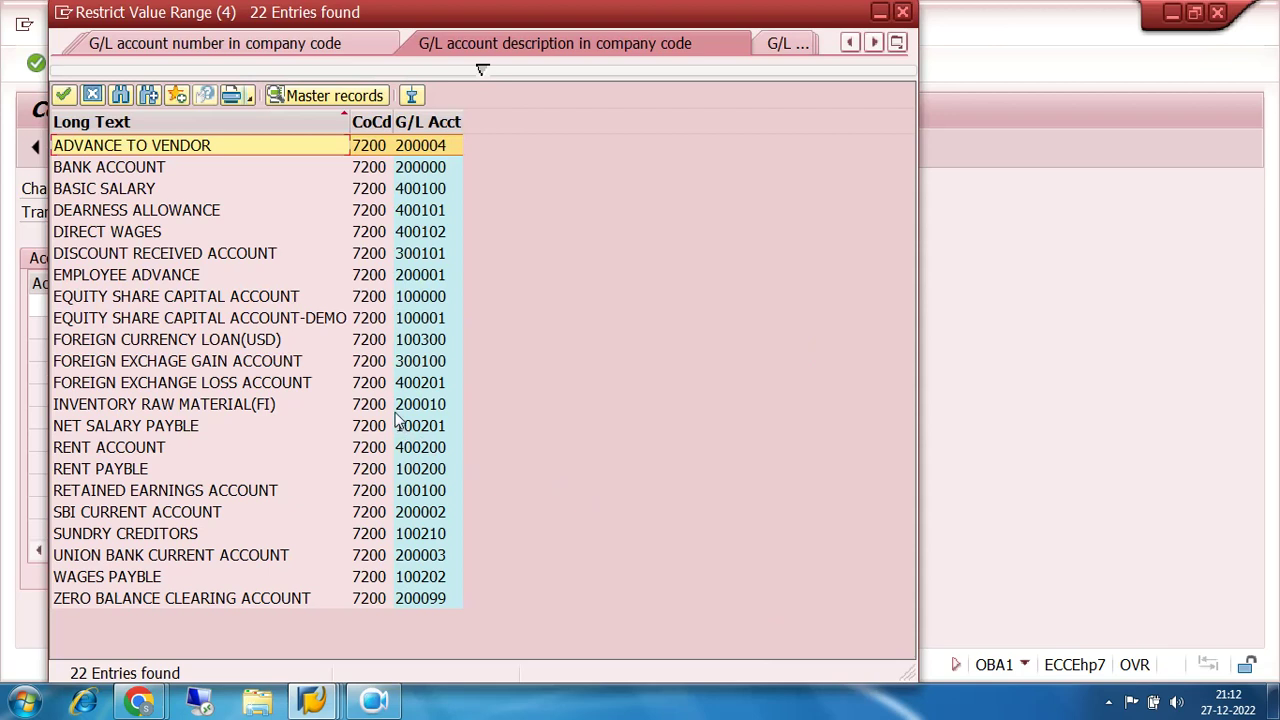
left_click(201, 365)
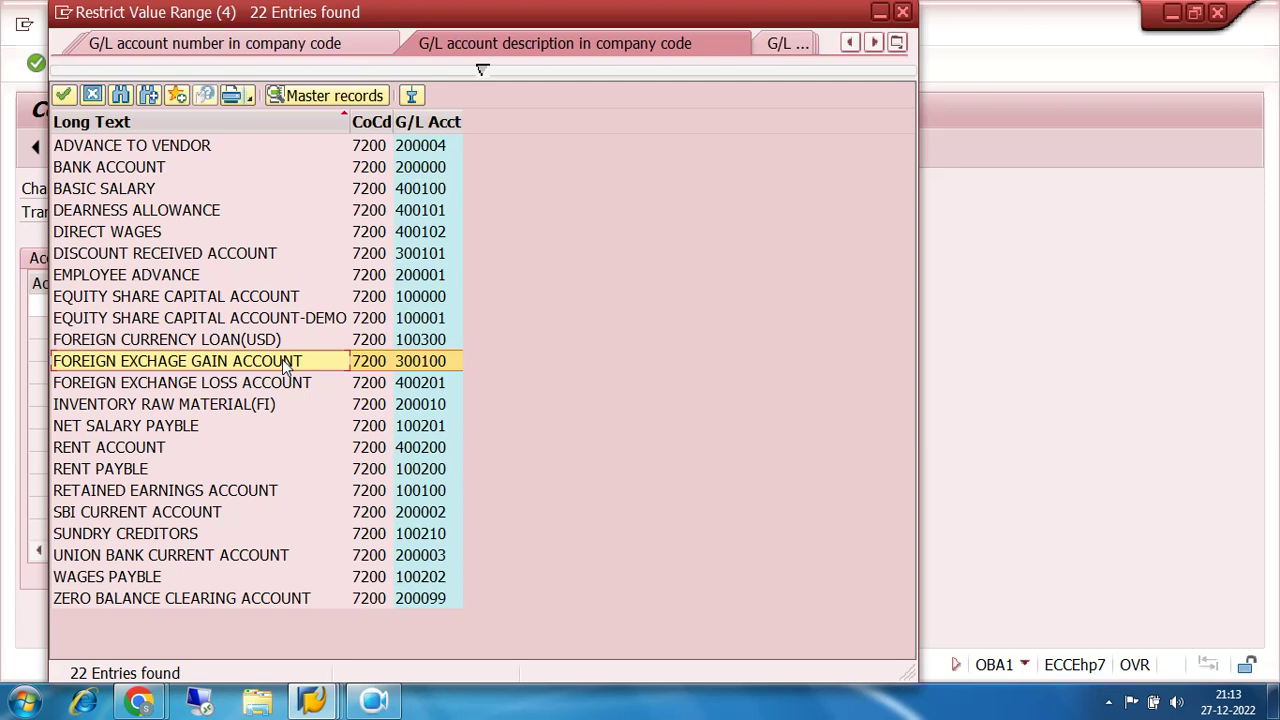
left_click(285, 388)
left_click(276, 368)
left_click(276, 390)
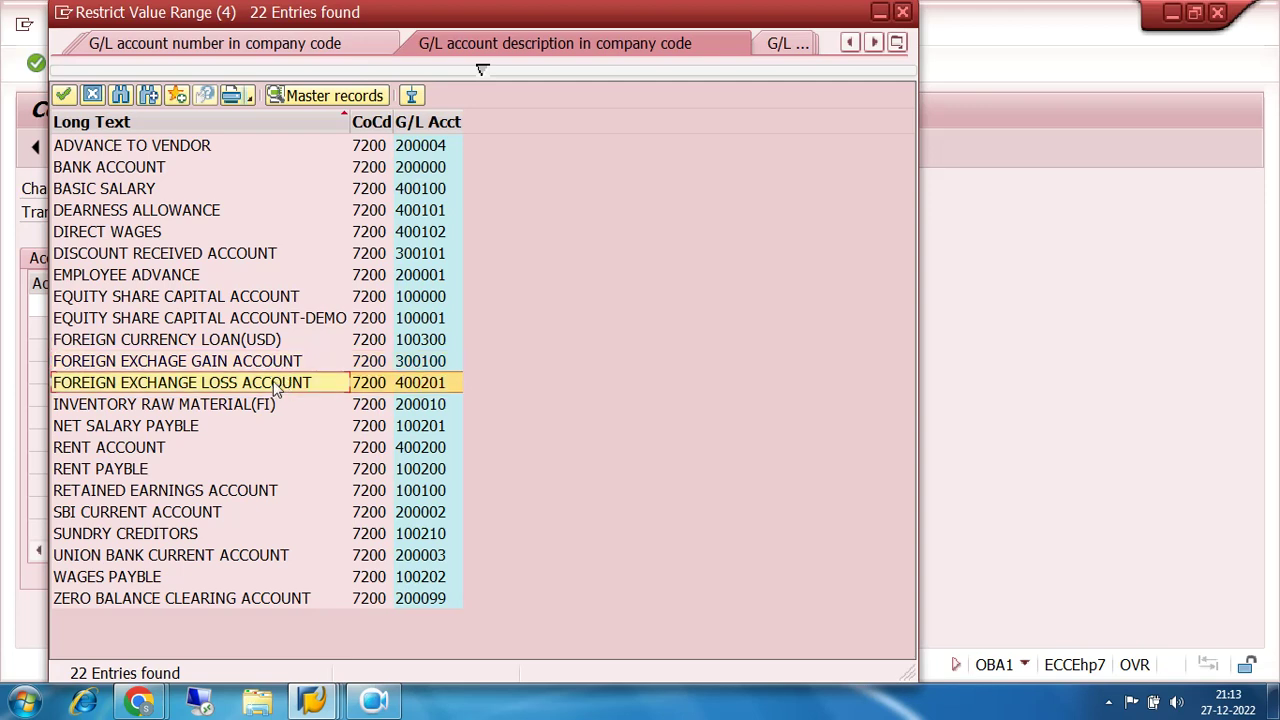
double_click(419, 362)
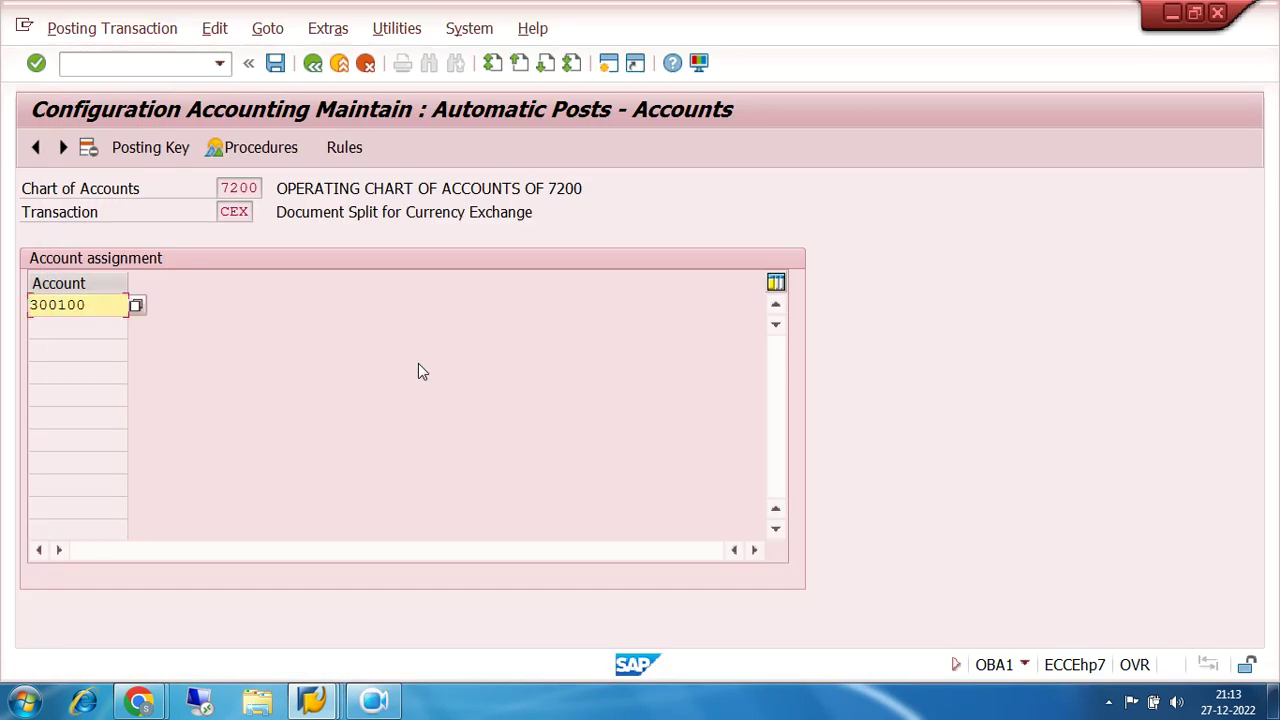
Step: Save the assignment under a customizing request and go back to the procedures list
left_click(275, 63)
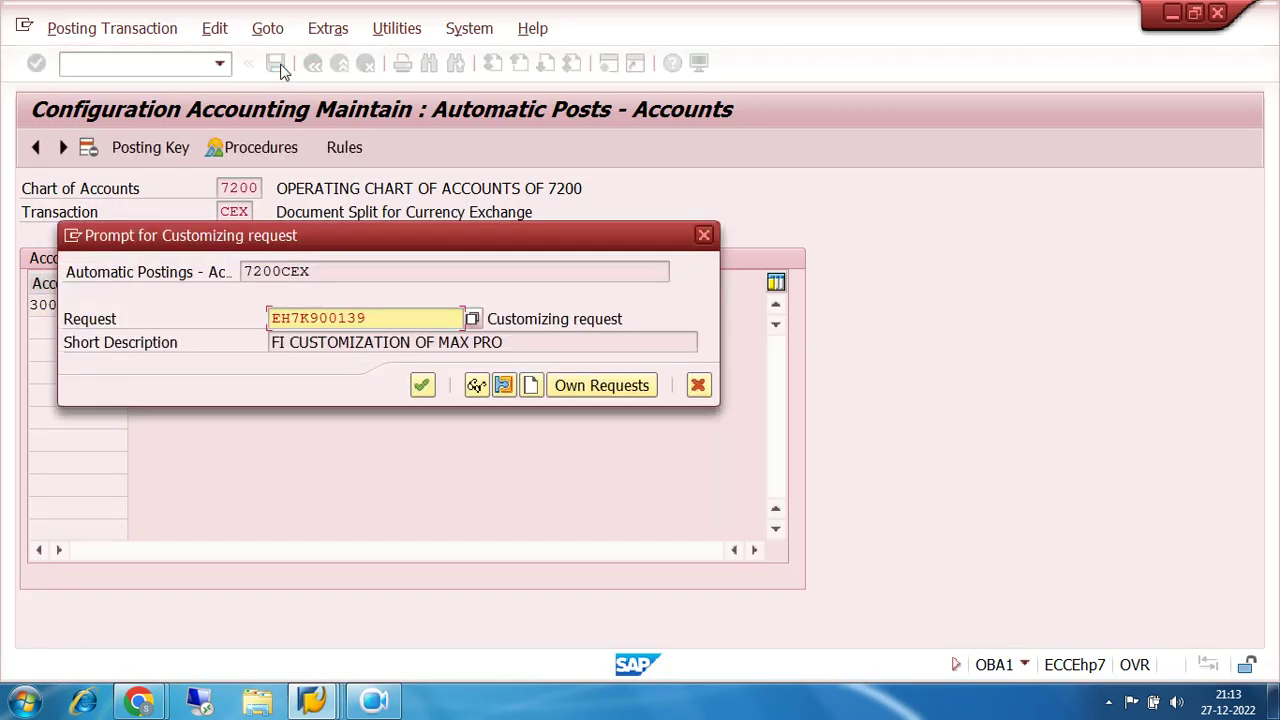
left_click(421, 384)
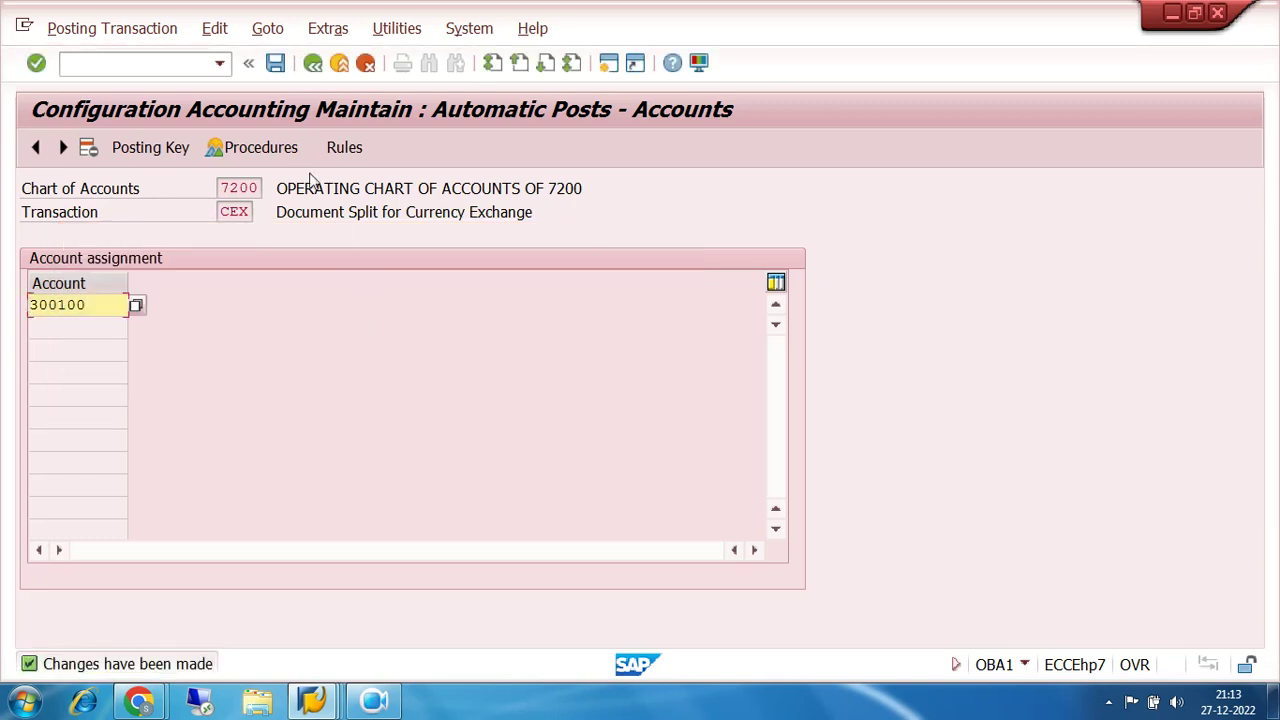
left_click(313, 64)
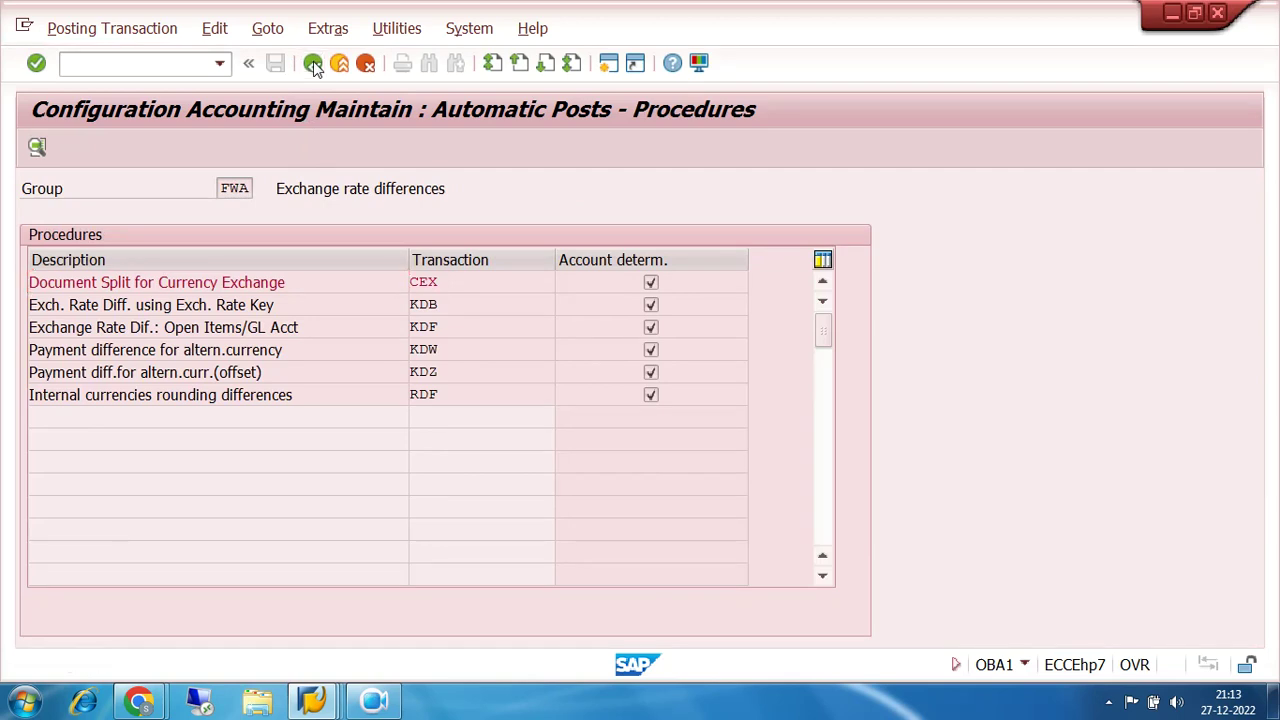
left_click(313, 64)
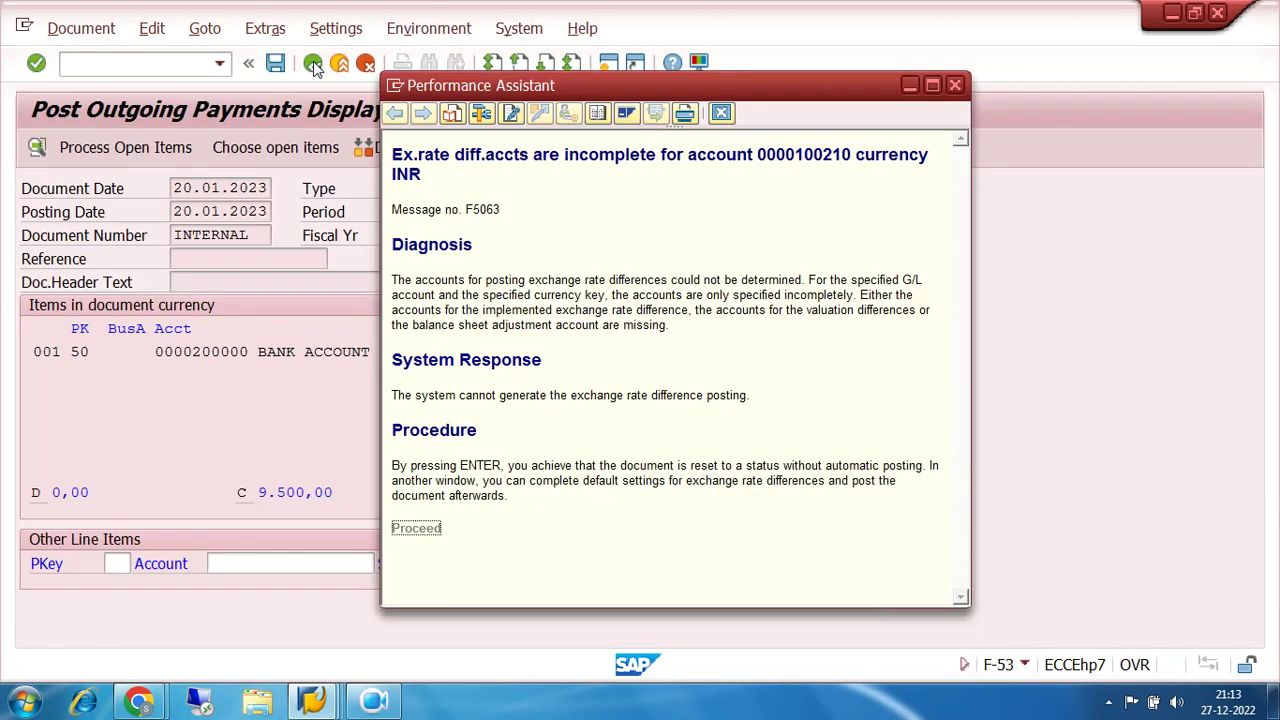
Step: Close the error explanation and discard the unsaved old payment entry
left_click(956, 88)
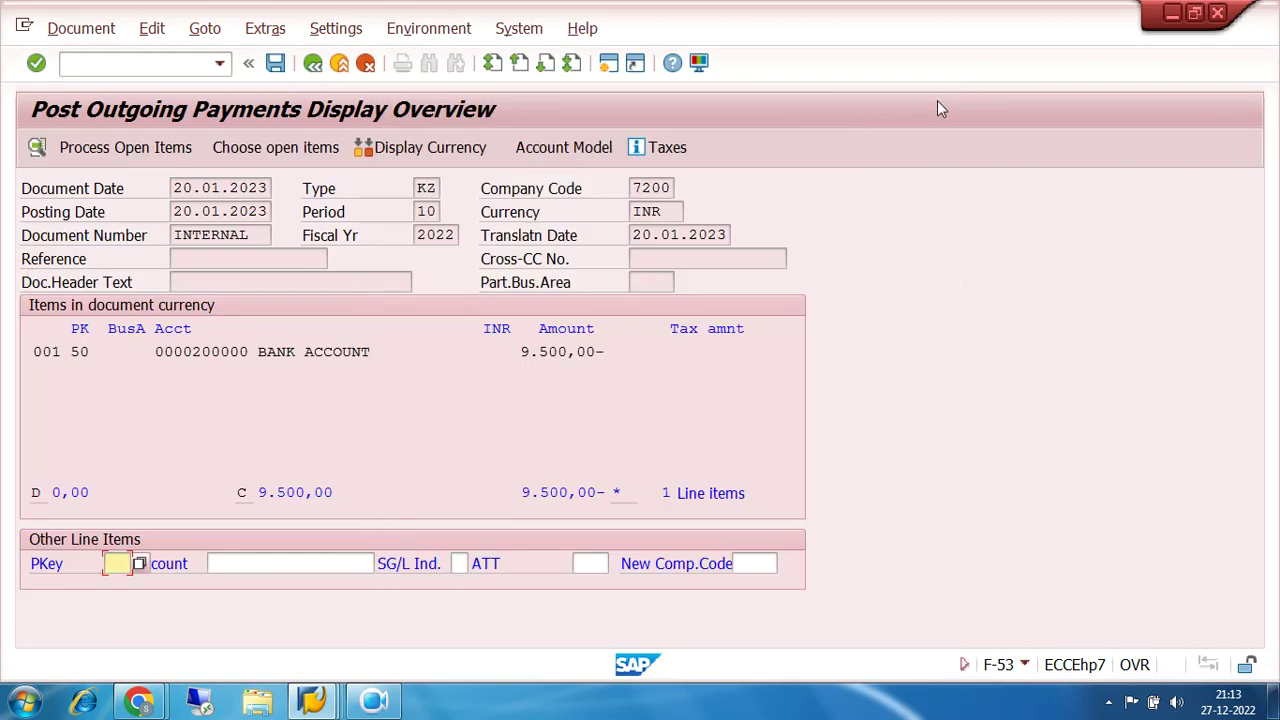
left_click(311, 66)
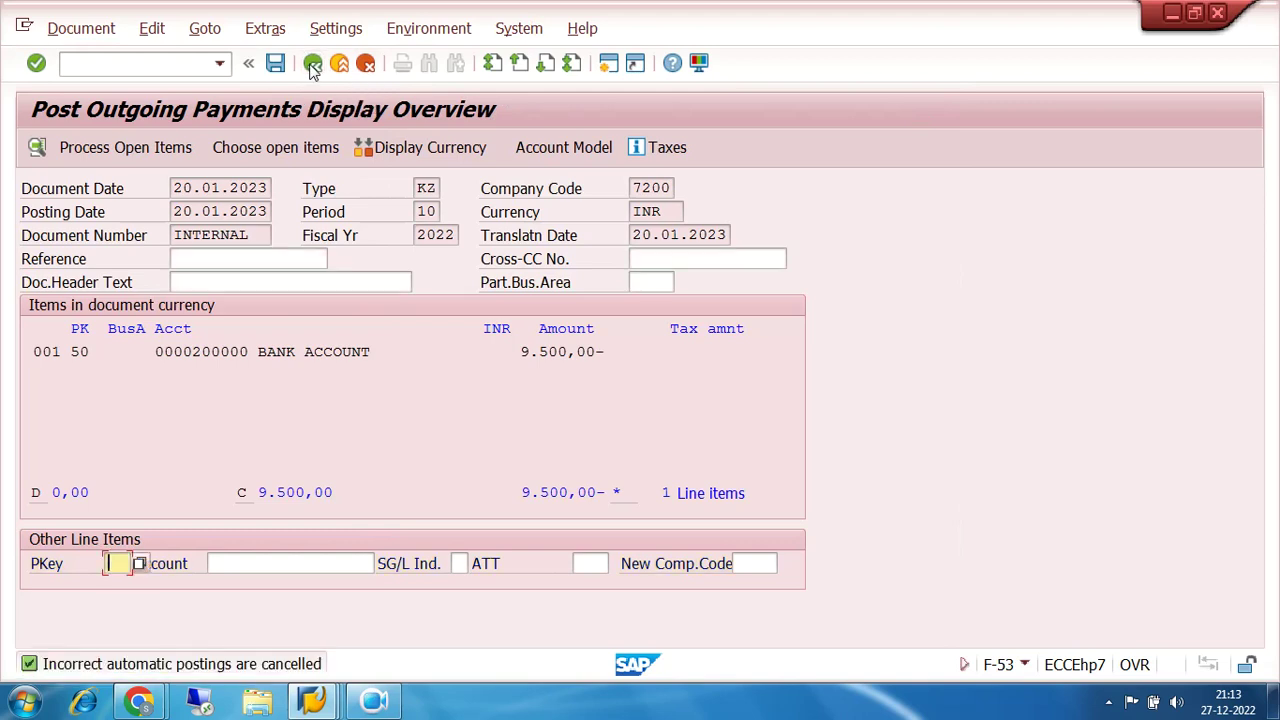
left_click(311, 66)
left_click(375, 462)
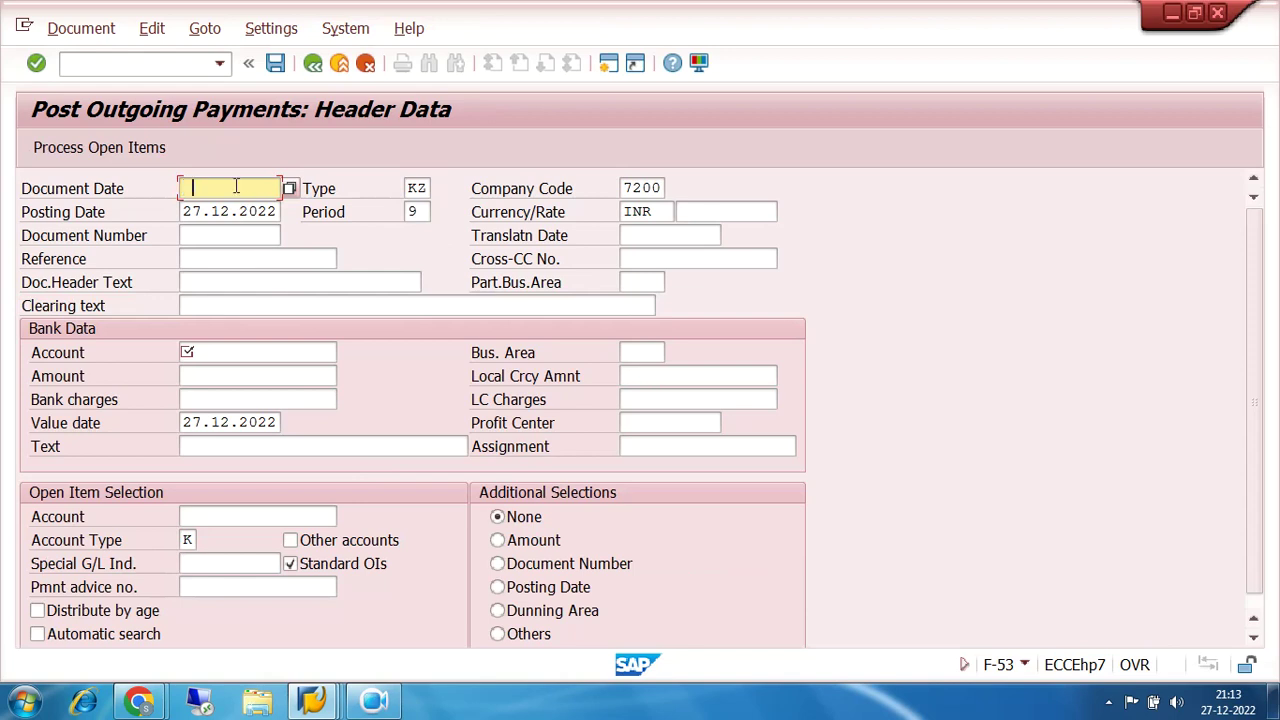
Step: Set the document date and posting date to 28.12.2022 in the F-53 header
left_click(236, 186)
left_click(236, 207)
key("BackSpace")
key("BackSpace")
key("BackSpace")
key("BackSpace")
key("BackSpace")
key("BackSpace")
key("BackSpace")
key("BackSpace")
key("BackSpace")
key("BackSpace")
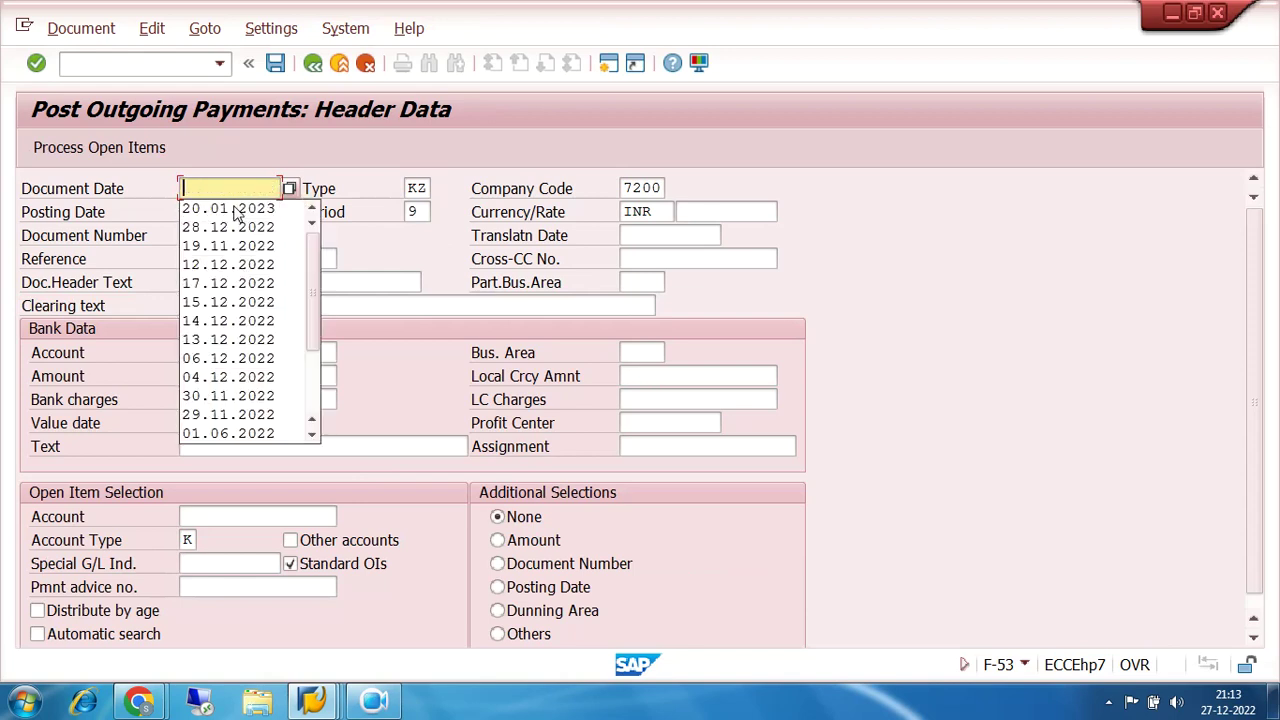
type("28")
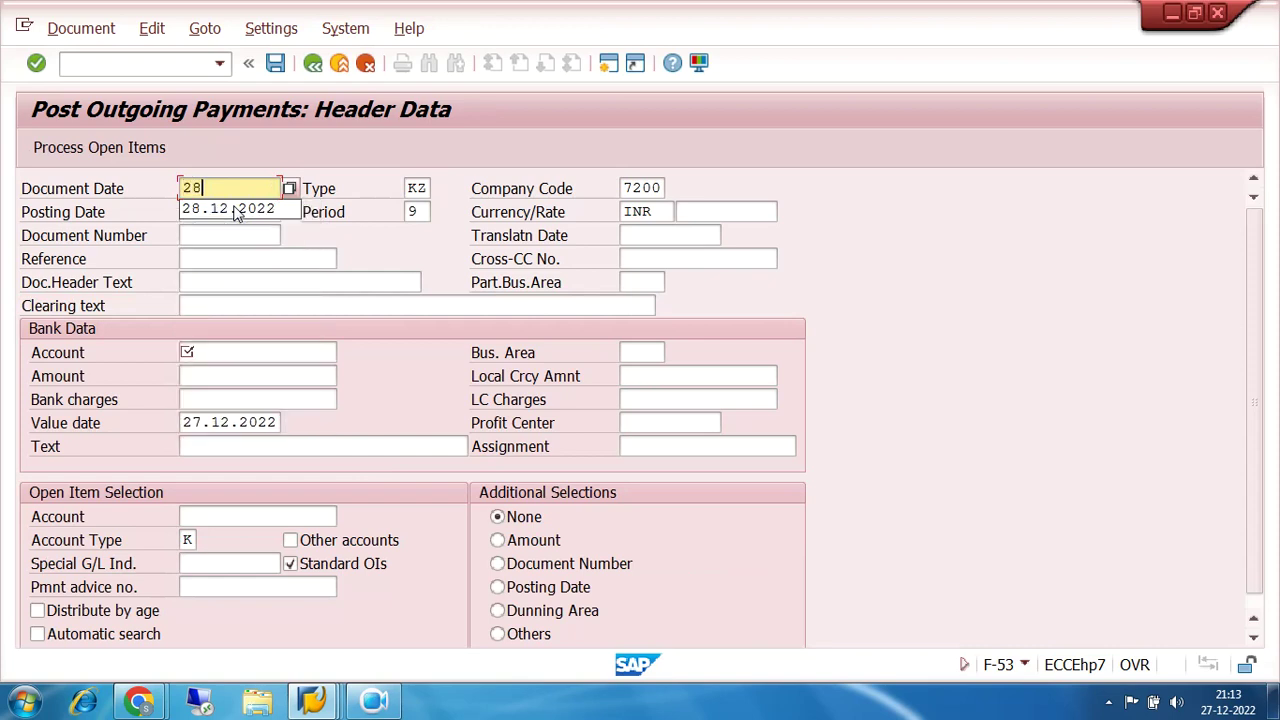
type(".")
left_click(236, 210)
key("Tab")
key("Tab")
key("Tab")
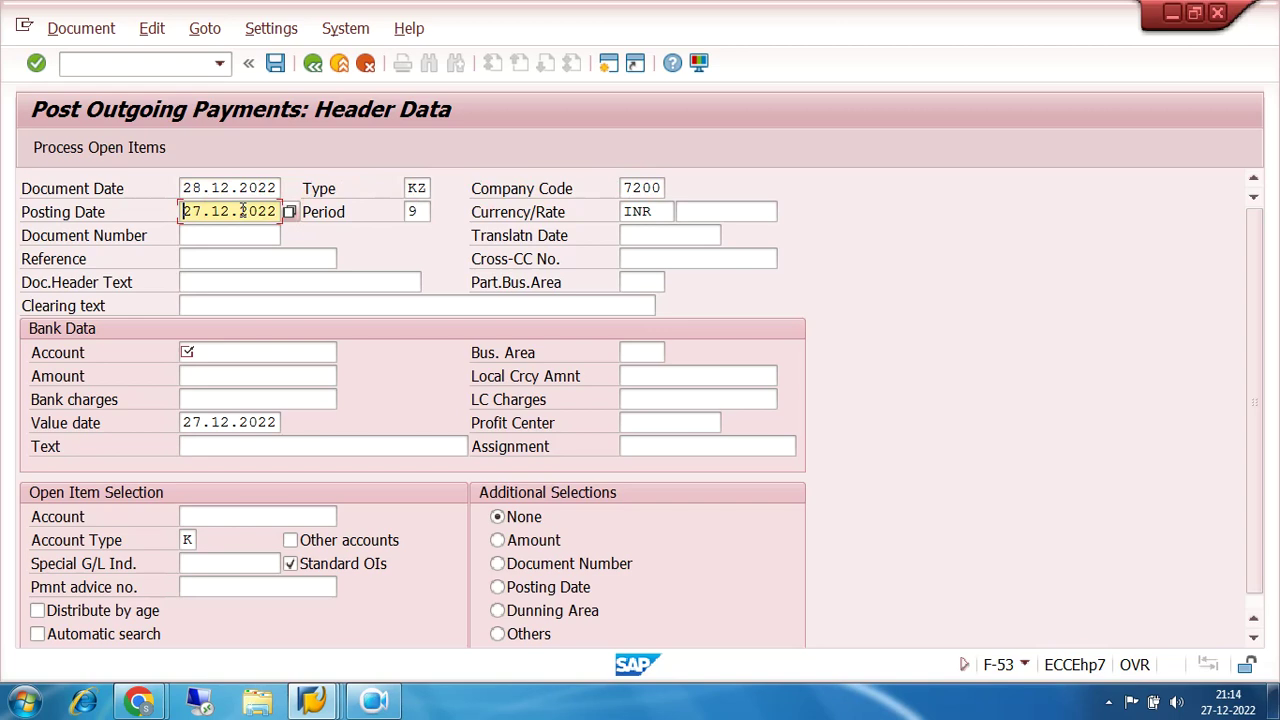
type("28.12.2022")
Step: Enter bank account 200000, amount 1 and value date 28.12.2022
left_click(265, 351)
left_click(264, 371)
left_click(262, 374)
left_click(387, 349)
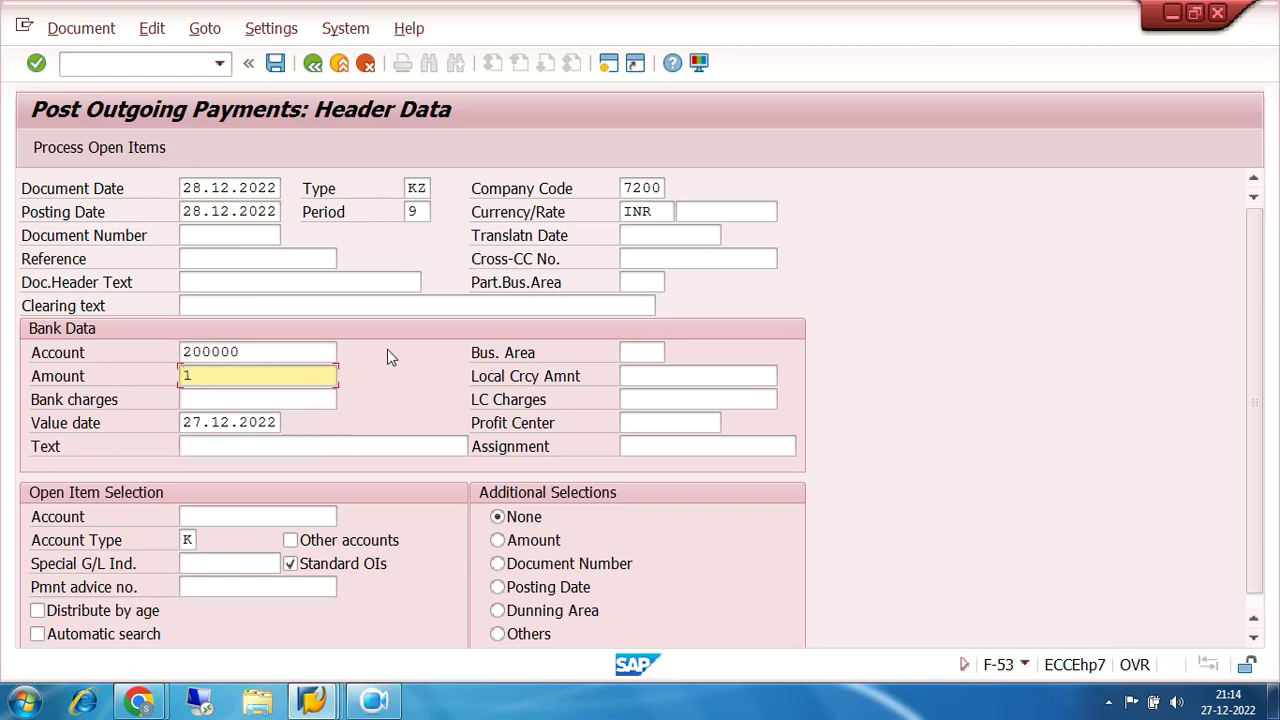
left_click(273, 422)
key("BackSpace")
key("BackSpace")
key("BackSpace")
key("BackSpace")
key("BackSpace")
key("BackSpace")
key("BackSpace")
key("BackSpace")
key("BackSpace")
key("BackSpace")
type("28")
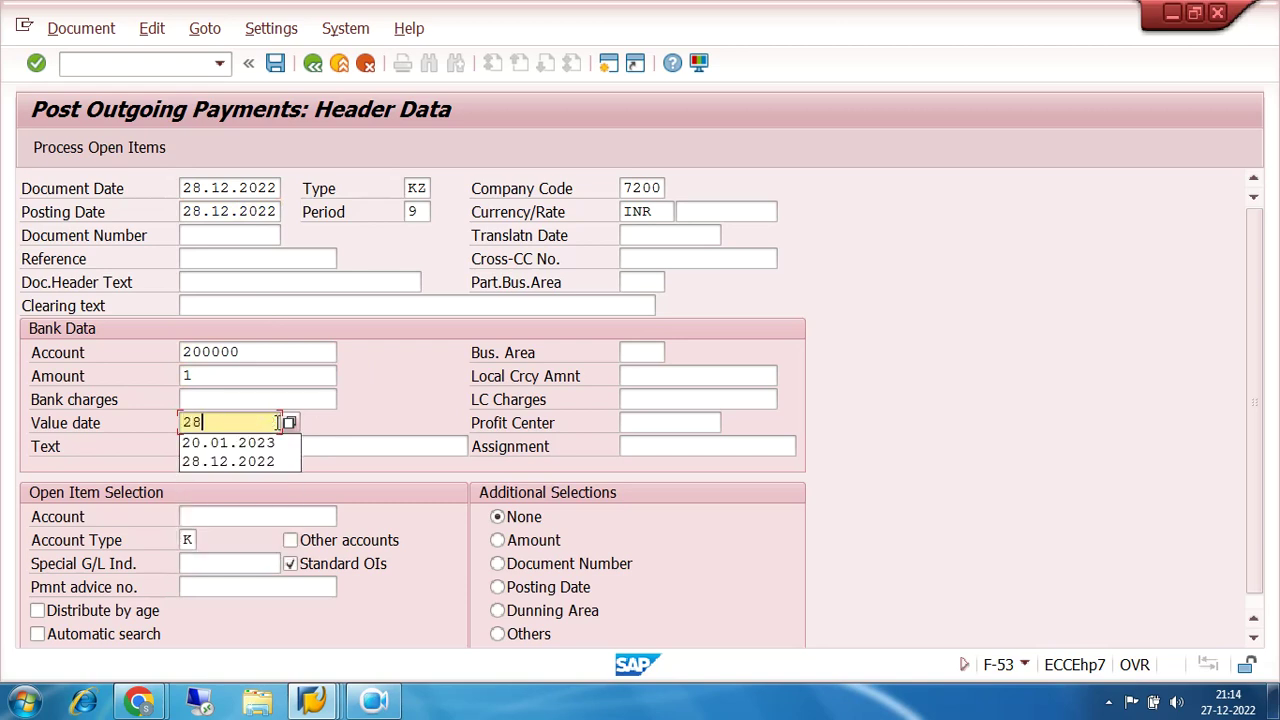
type(".12.2022")
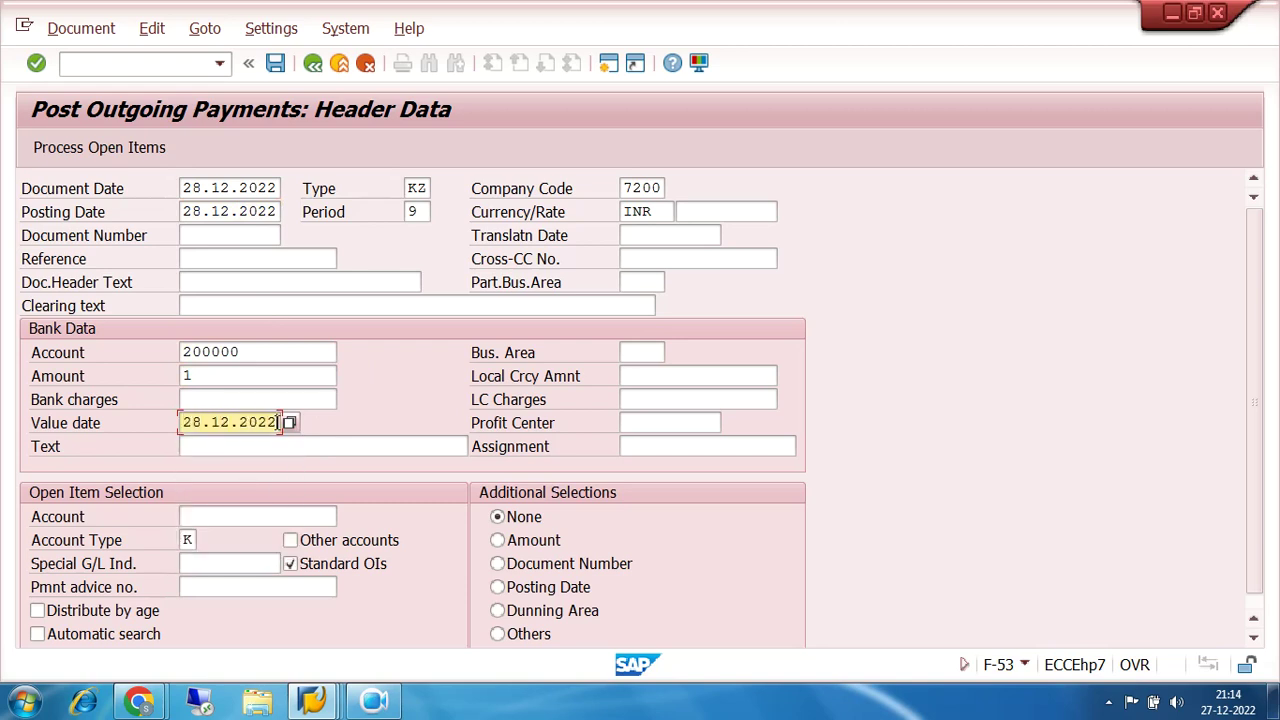
Step: Add line text CLEARING and process open items for account 100438
left_click(286, 445)
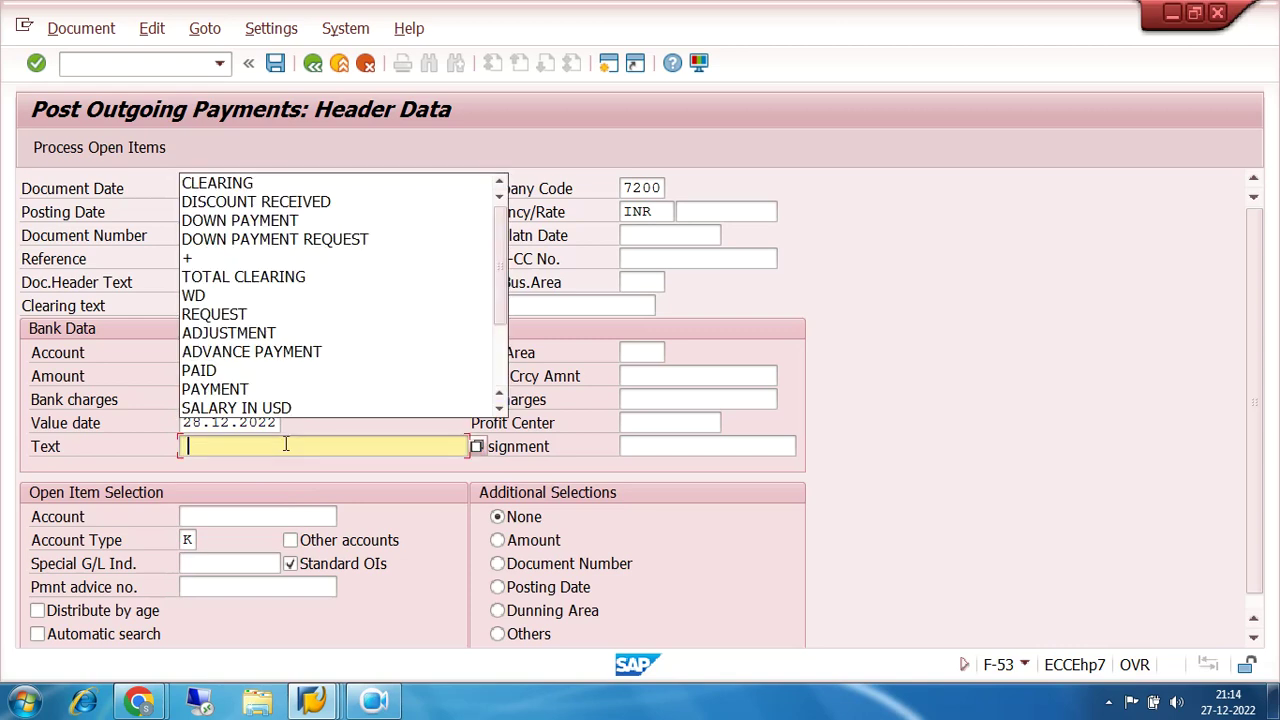
left_click(274, 186)
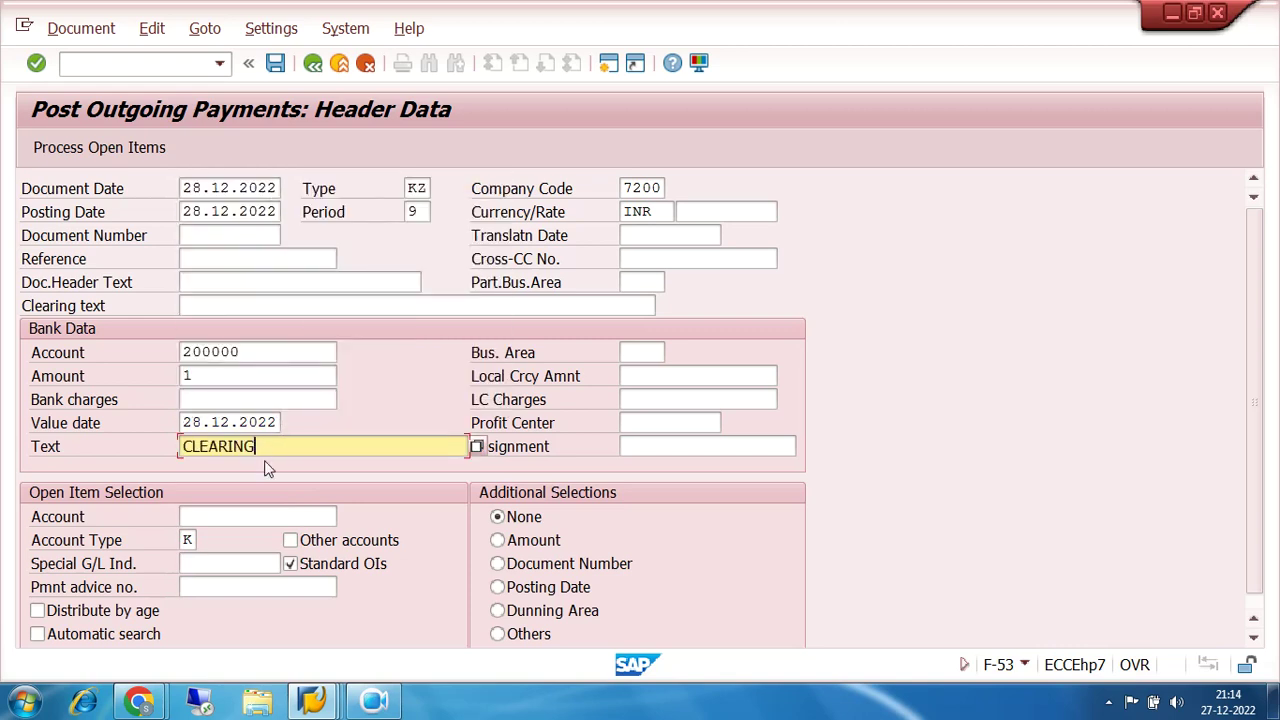
left_click(250, 517)
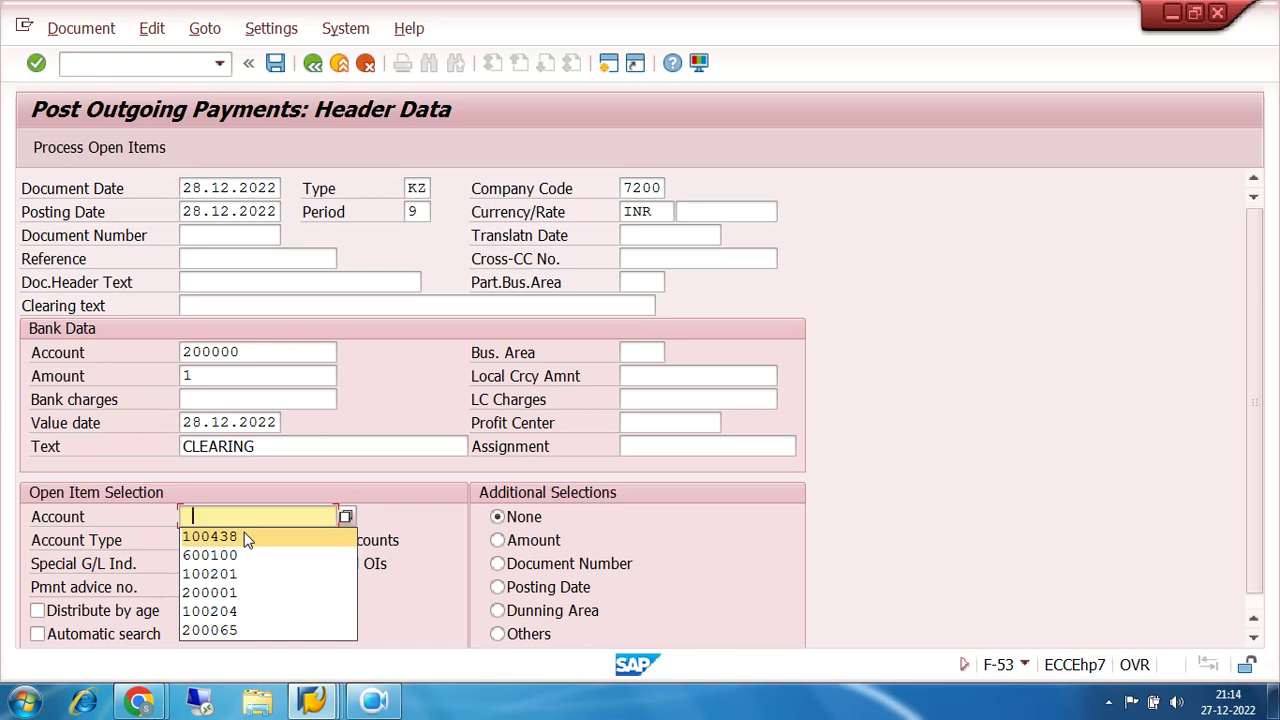
left_click(246, 534)
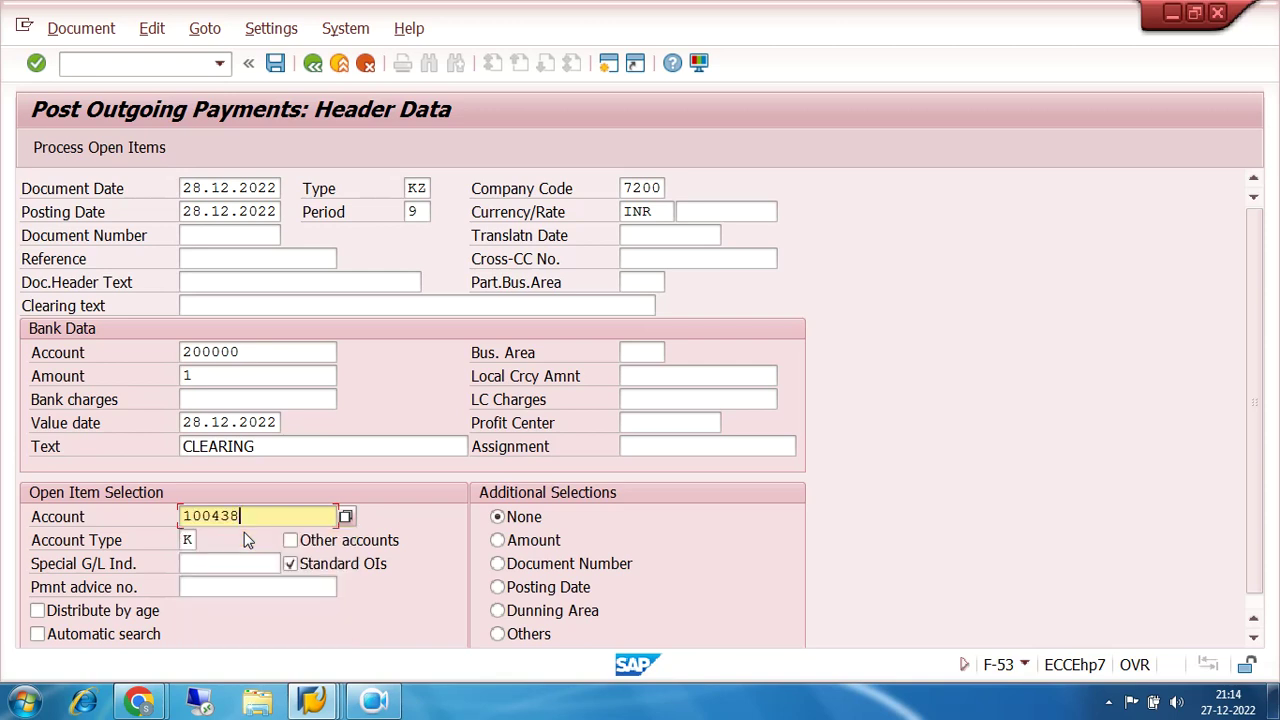
left_click(80, 148)
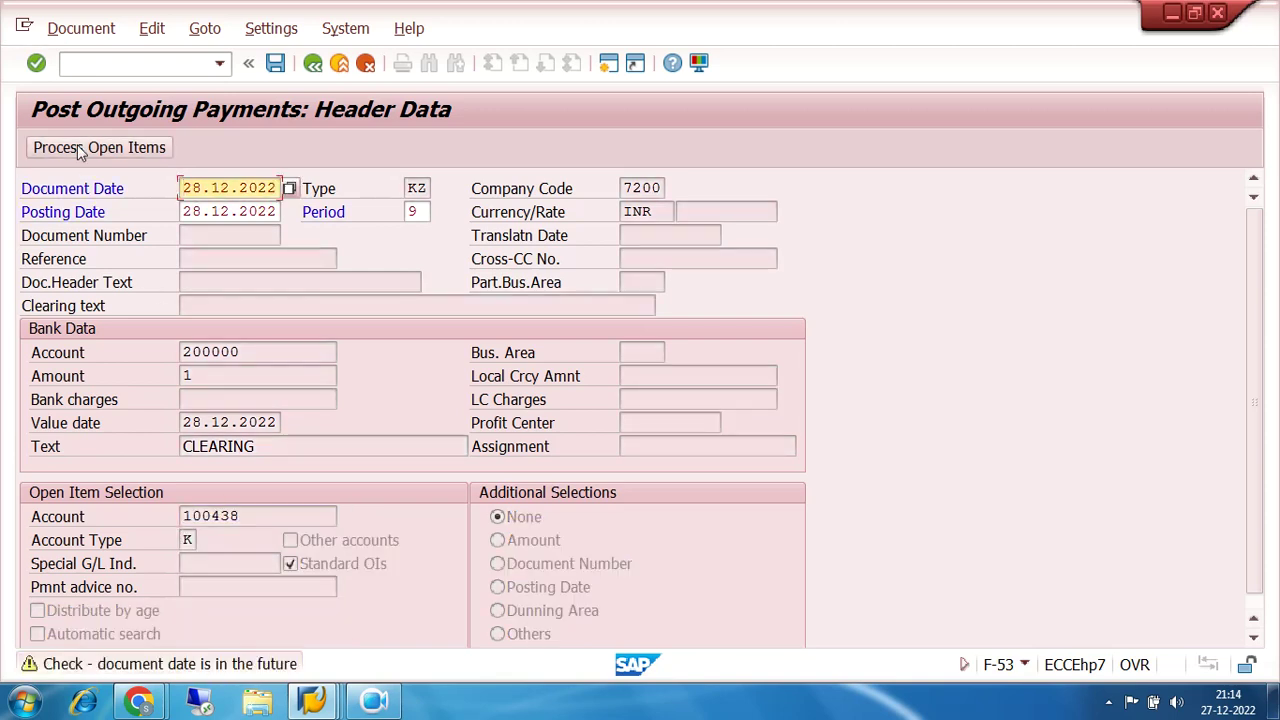
Step: Pass the date warning and deactivate open items 6003, 6005, 6011 and 6012
left_click(80, 148)
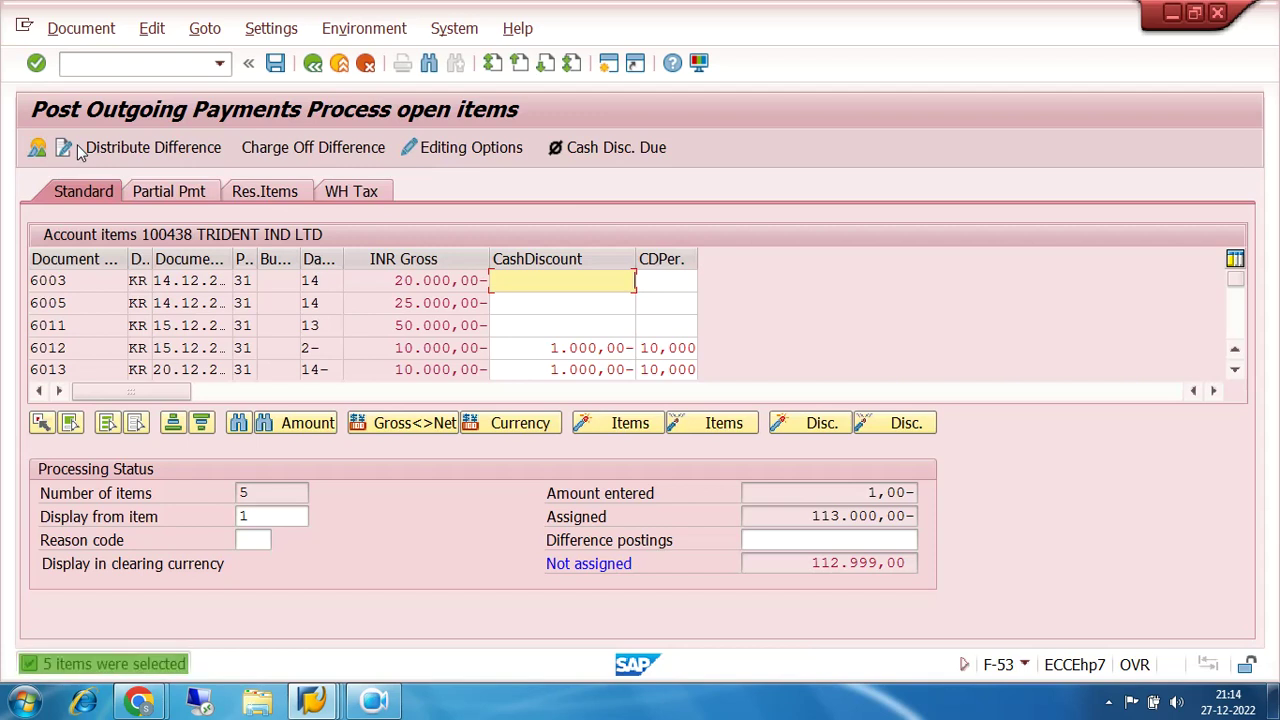
left_click_drag(641, 347, 718, 352)
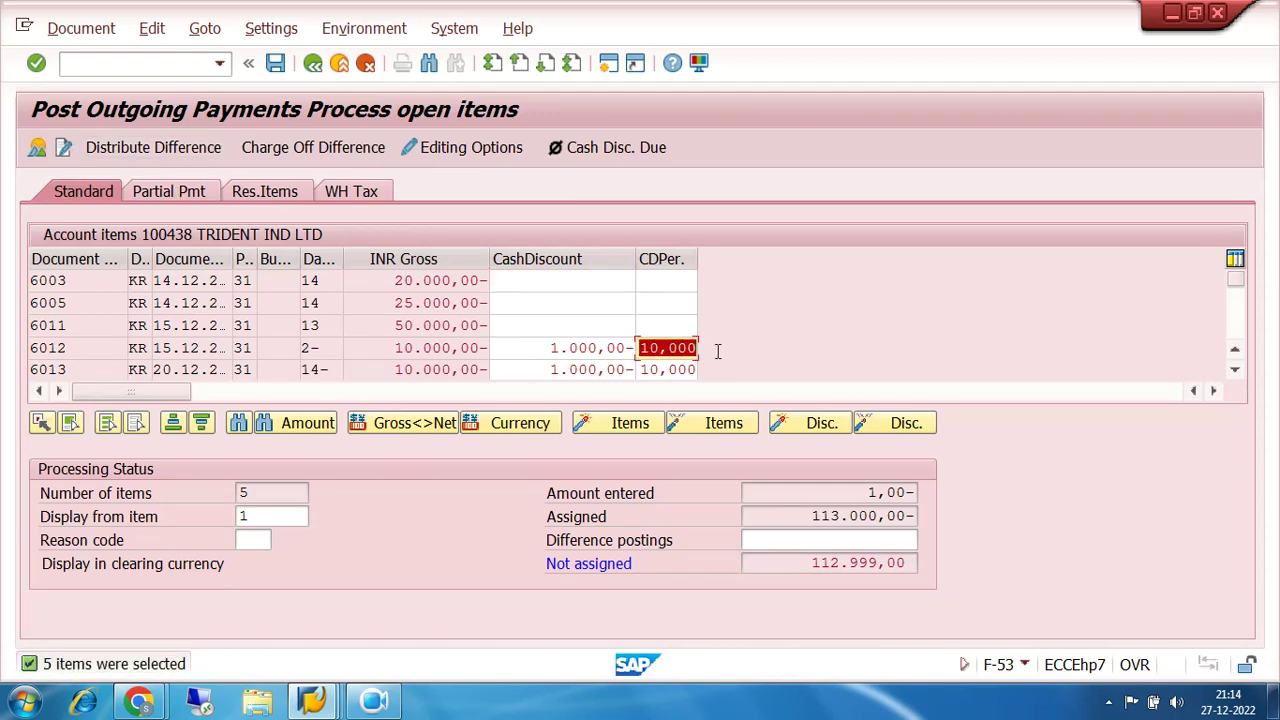
double_click(447, 280)
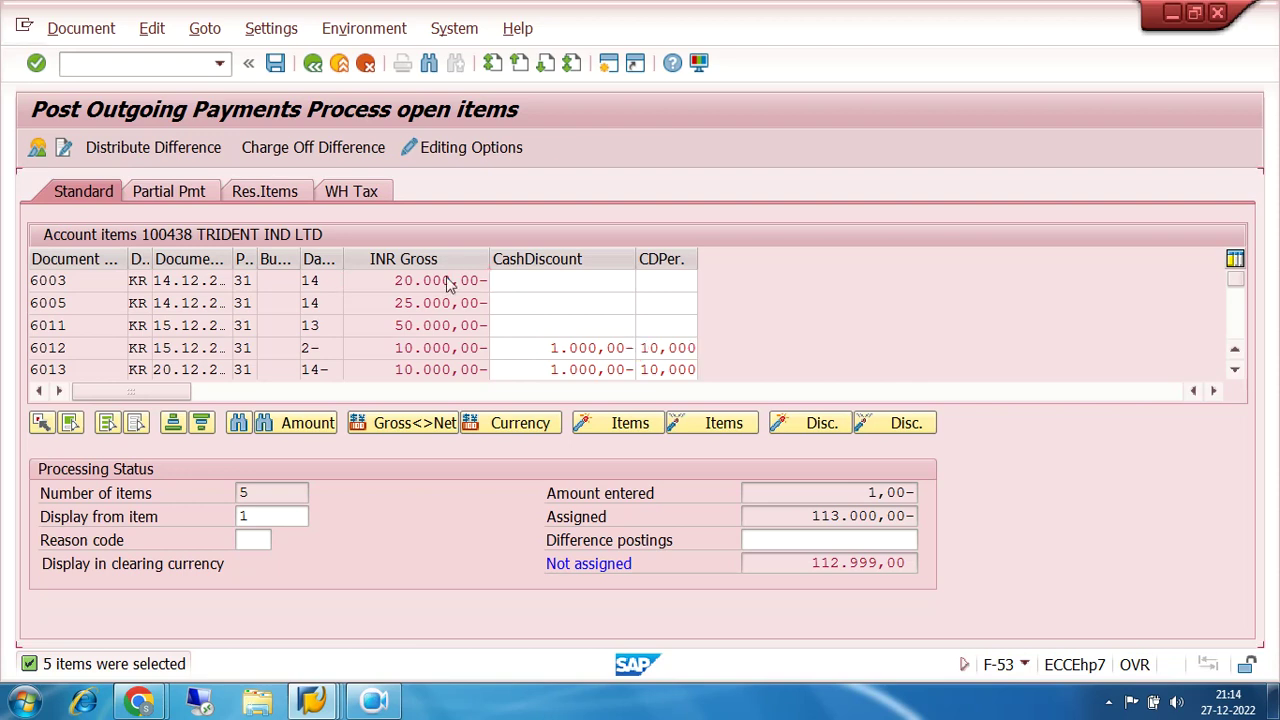
double_click(447, 303)
double_click(447, 325)
double_click(447, 347)
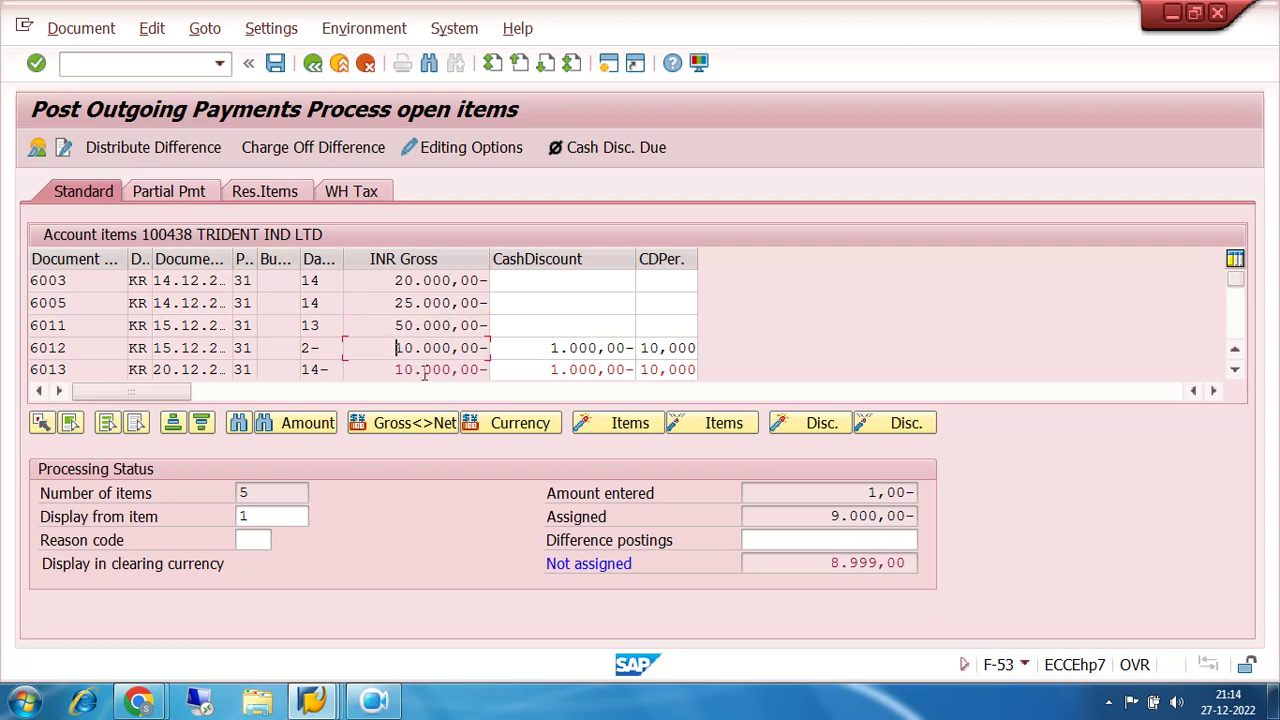
Step: Confirm item 6013 assigns 9.000 and go to the document overview
left_click_drag(92, 368, 28, 369)
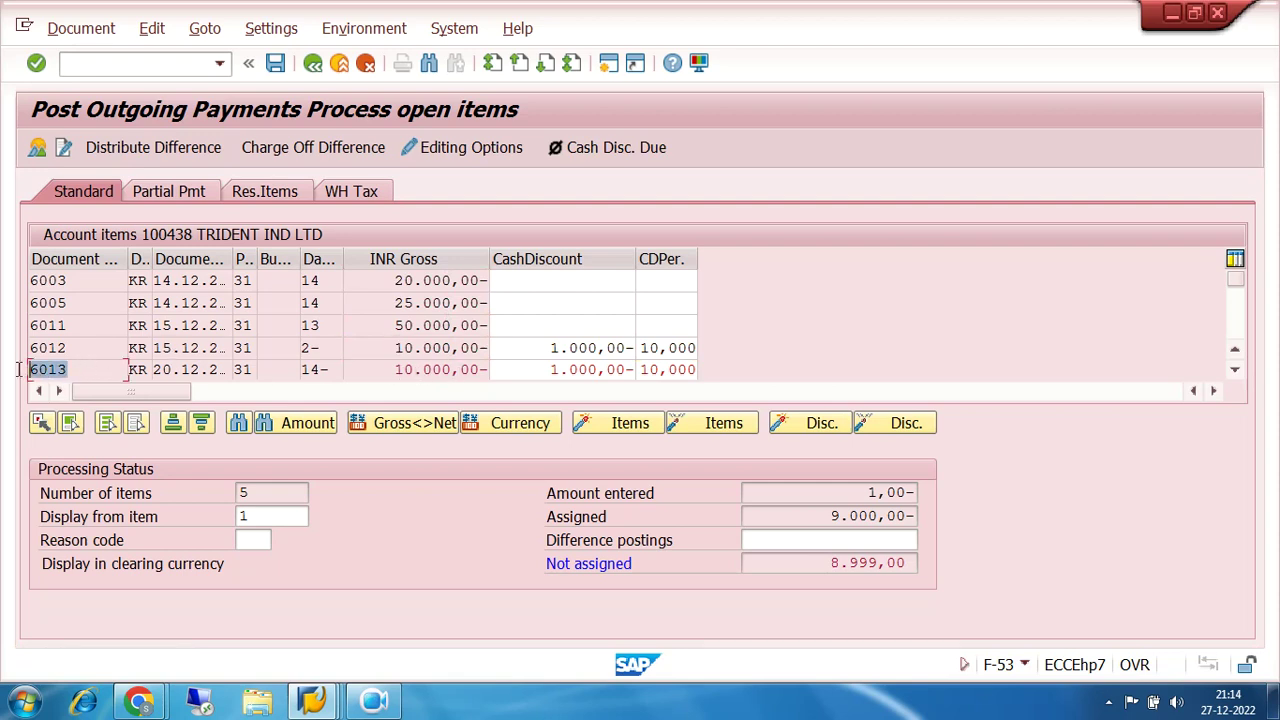
left_click_drag(826, 517, 927, 497)
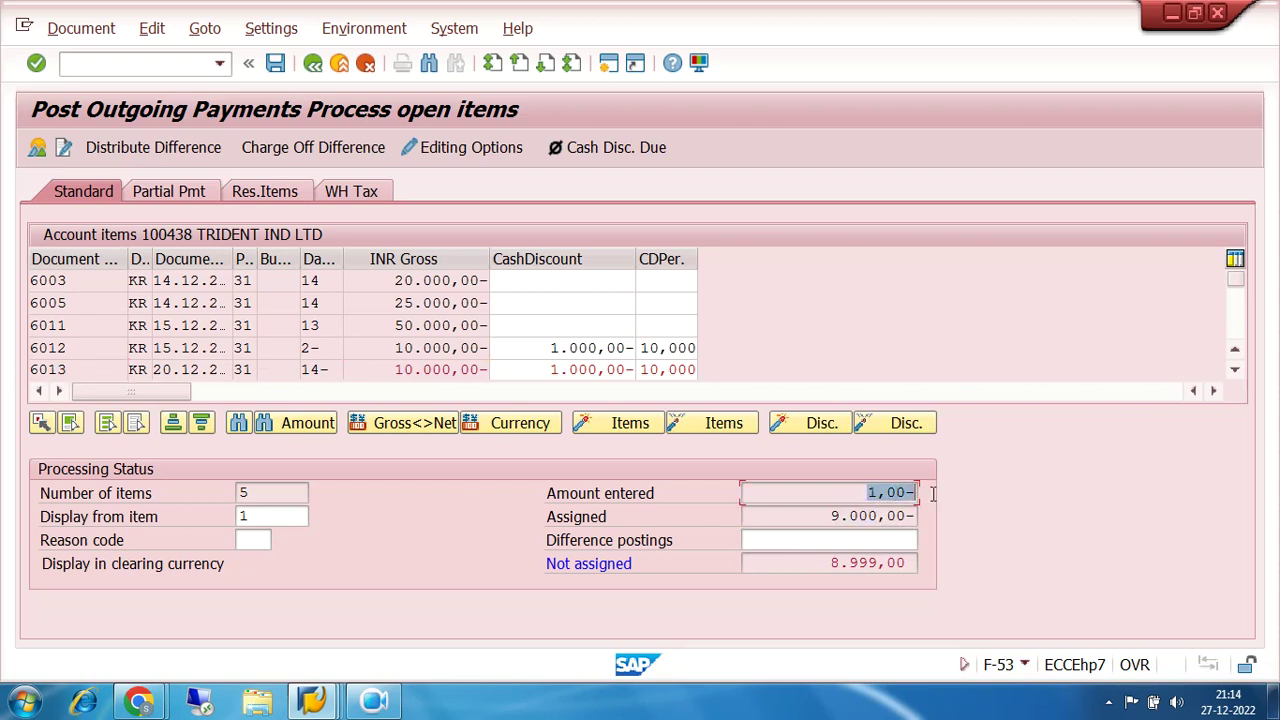
left_click(36, 147)
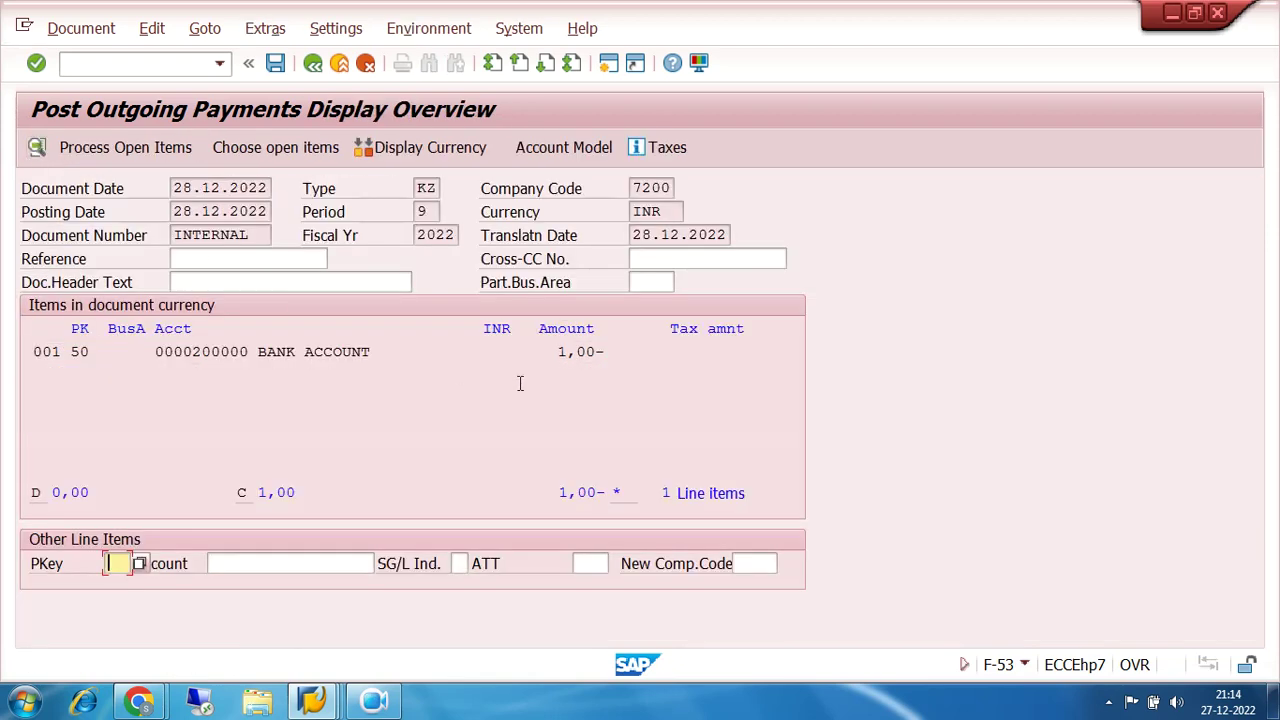
Step: Change the bank line amount to 9000 and simulate the posting
double_click(576, 352)
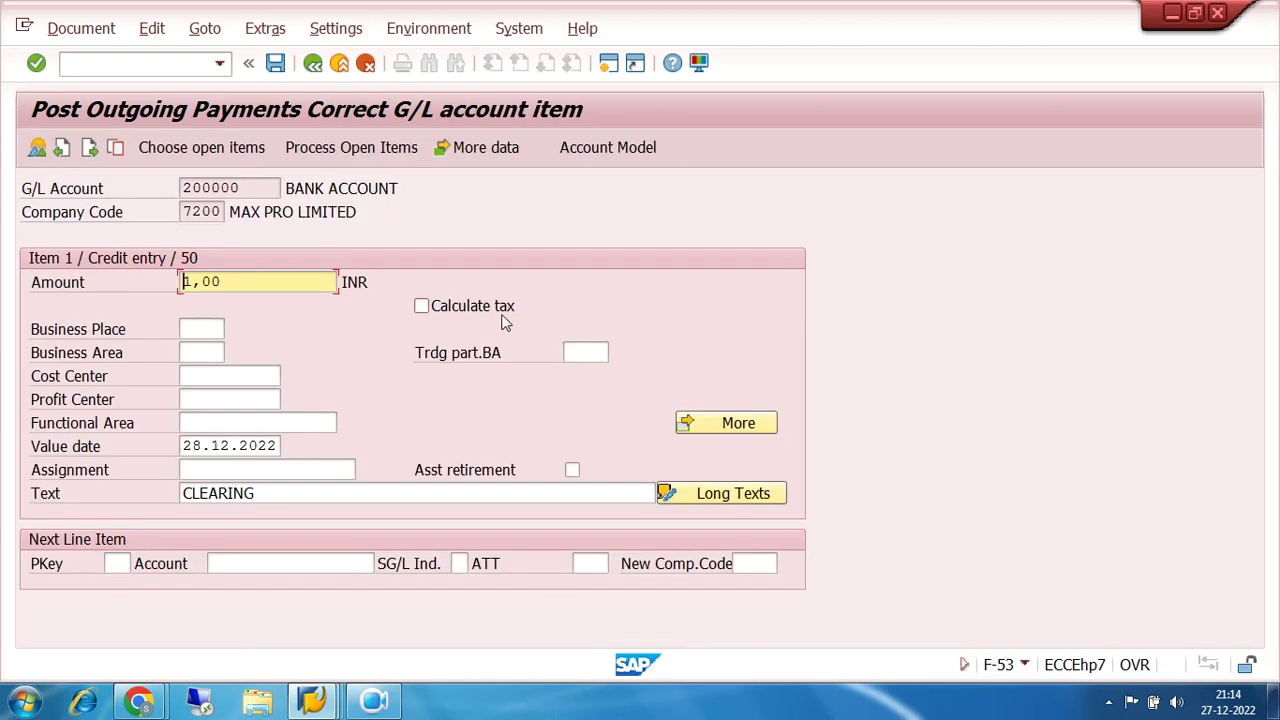
type("9000")
left_click(72, 29)
left_click(92, 136)
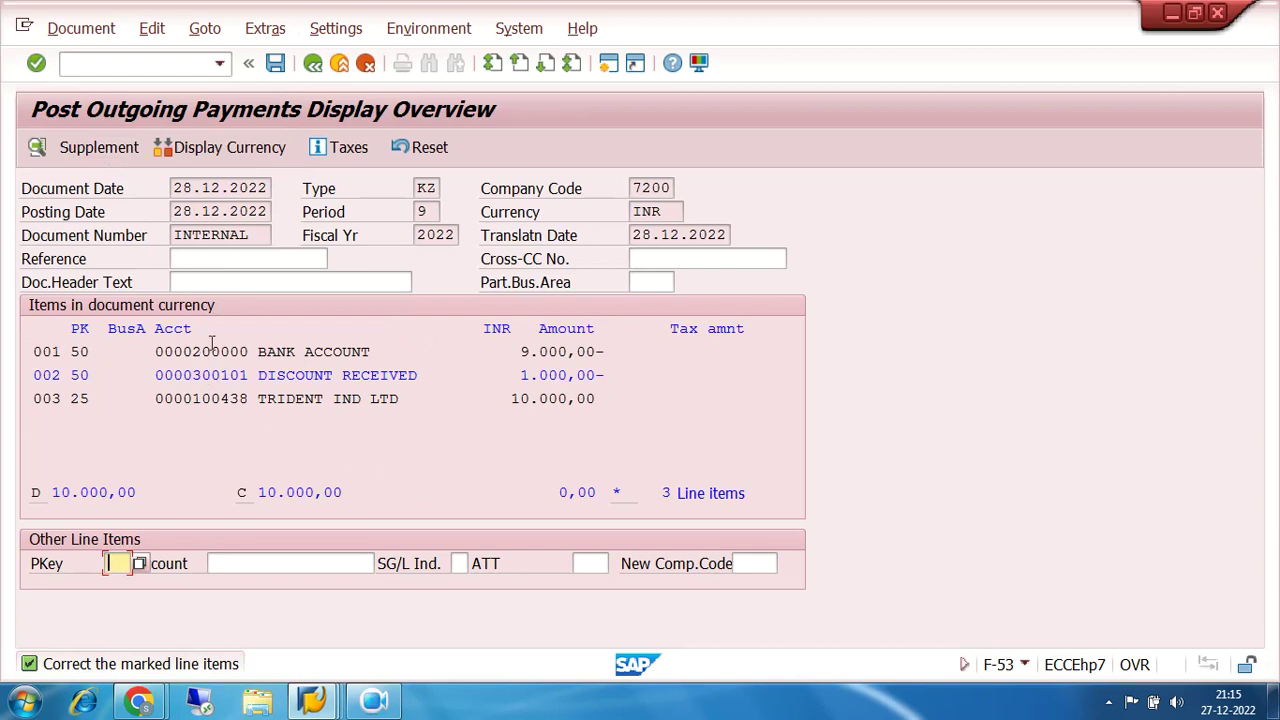
Step: Review the simulated lines: bank account, discount received 300101 and vendor TRIDENT IND LTD
left_click(258, 375)
left_click_drag(258, 375, 647, 381)
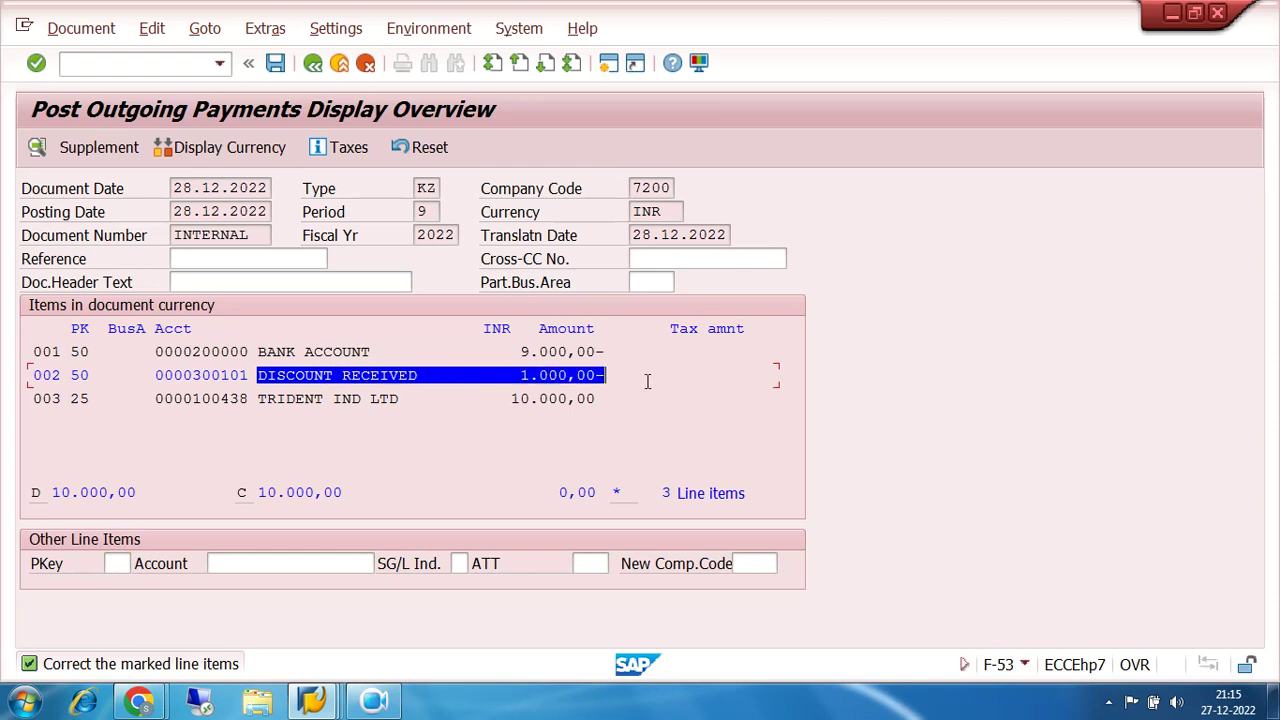
left_click_drag(155, 375, 613, 376)
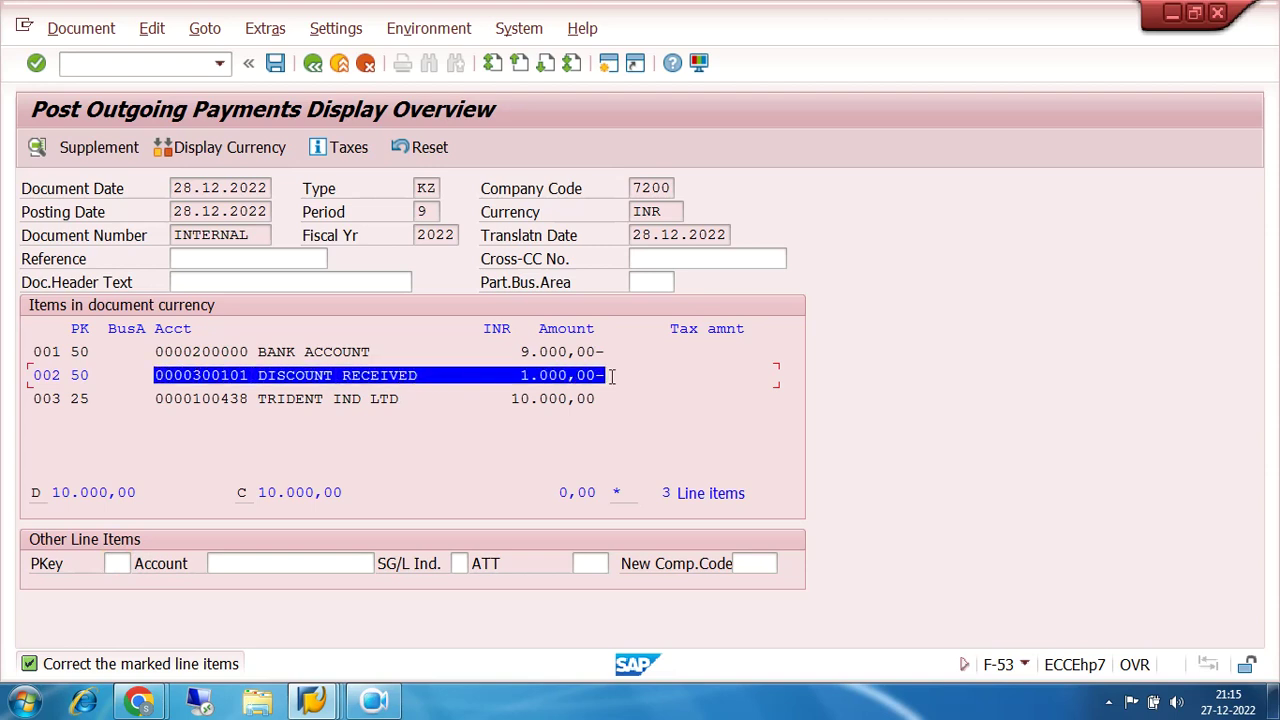
left_click_drag(155, 352, 605, 352)
left_click_drag(158, 398, 402, 398)
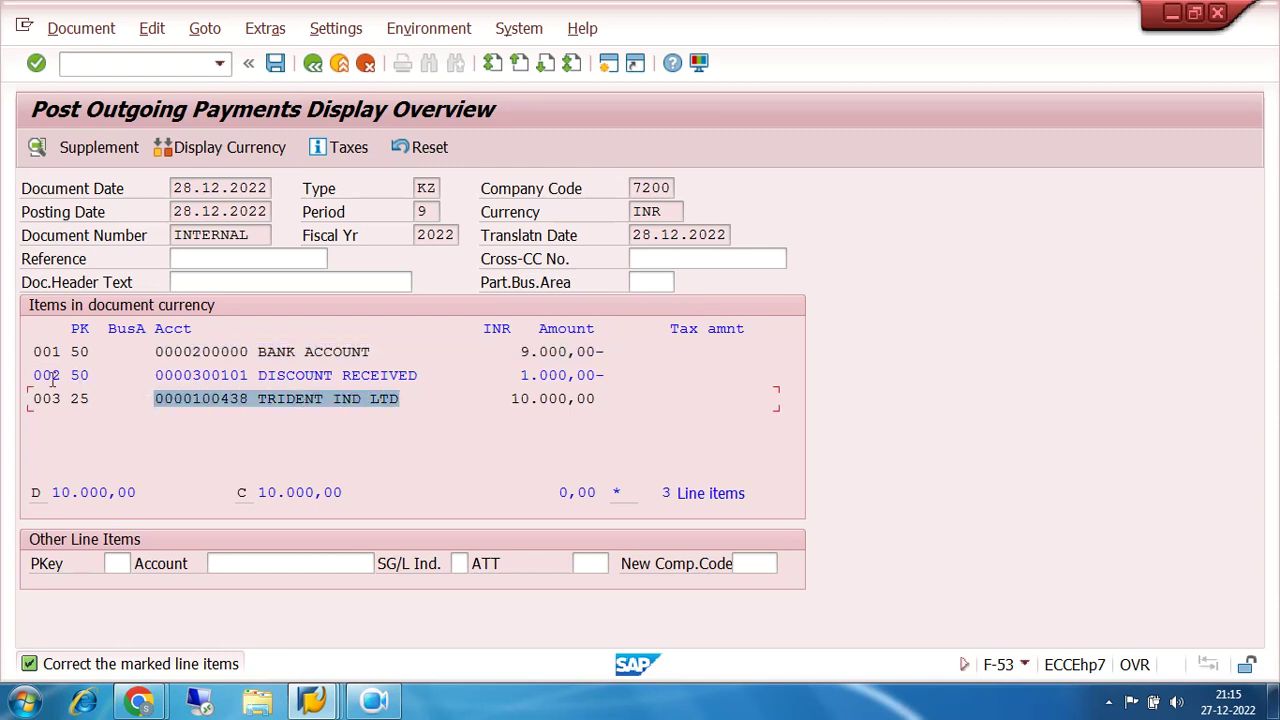
left_click_drag(33, 375, 646, 385)
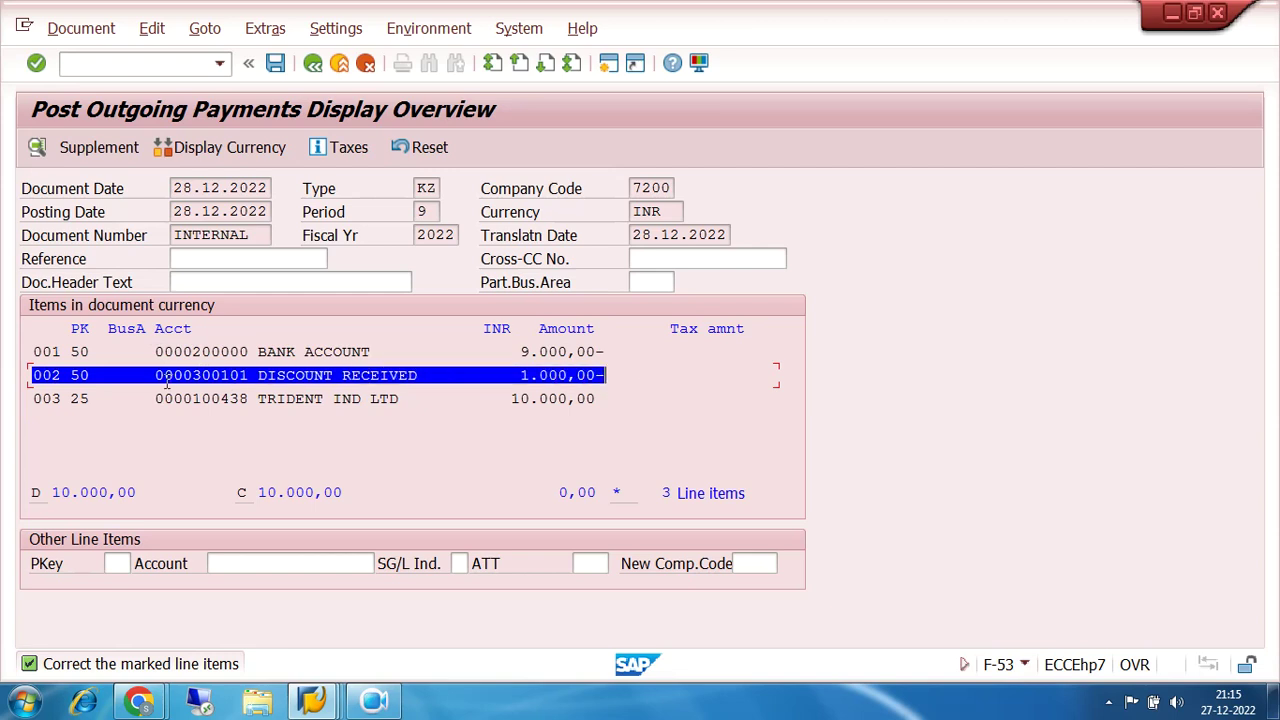
left_click_drag(146, 375, 419, 377)
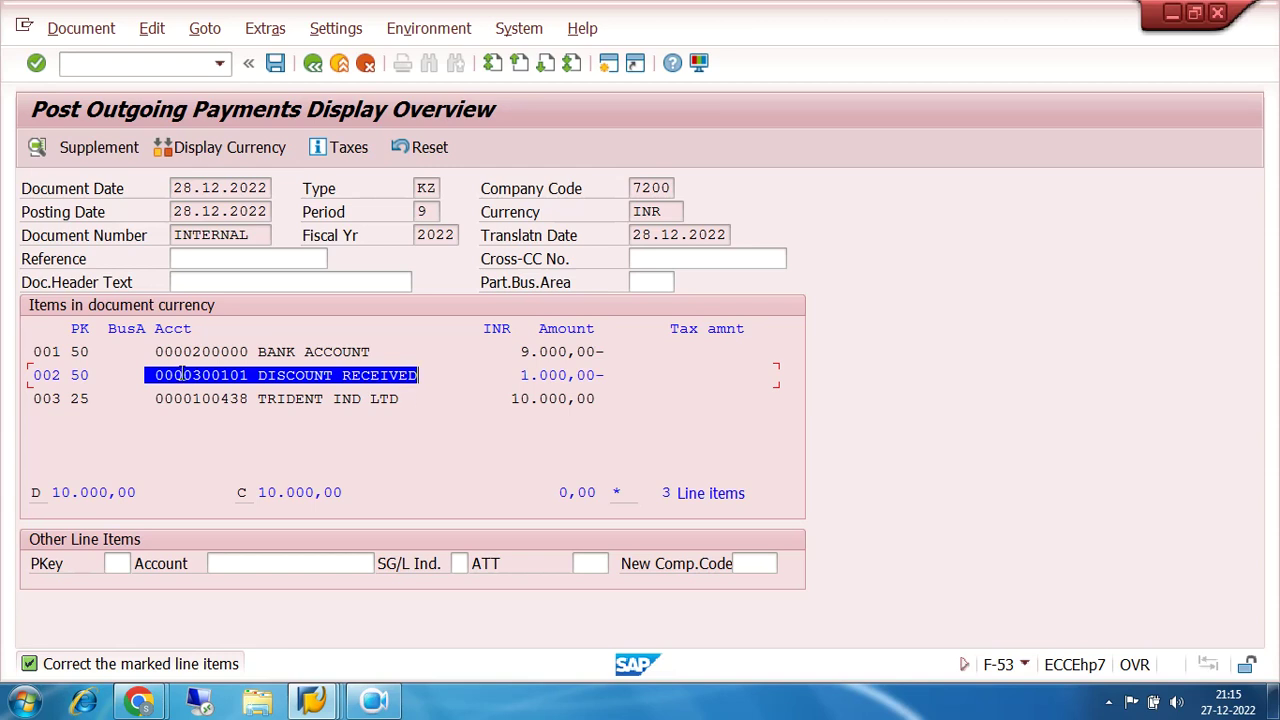
left_click_drag(191, 375, 448, 375)
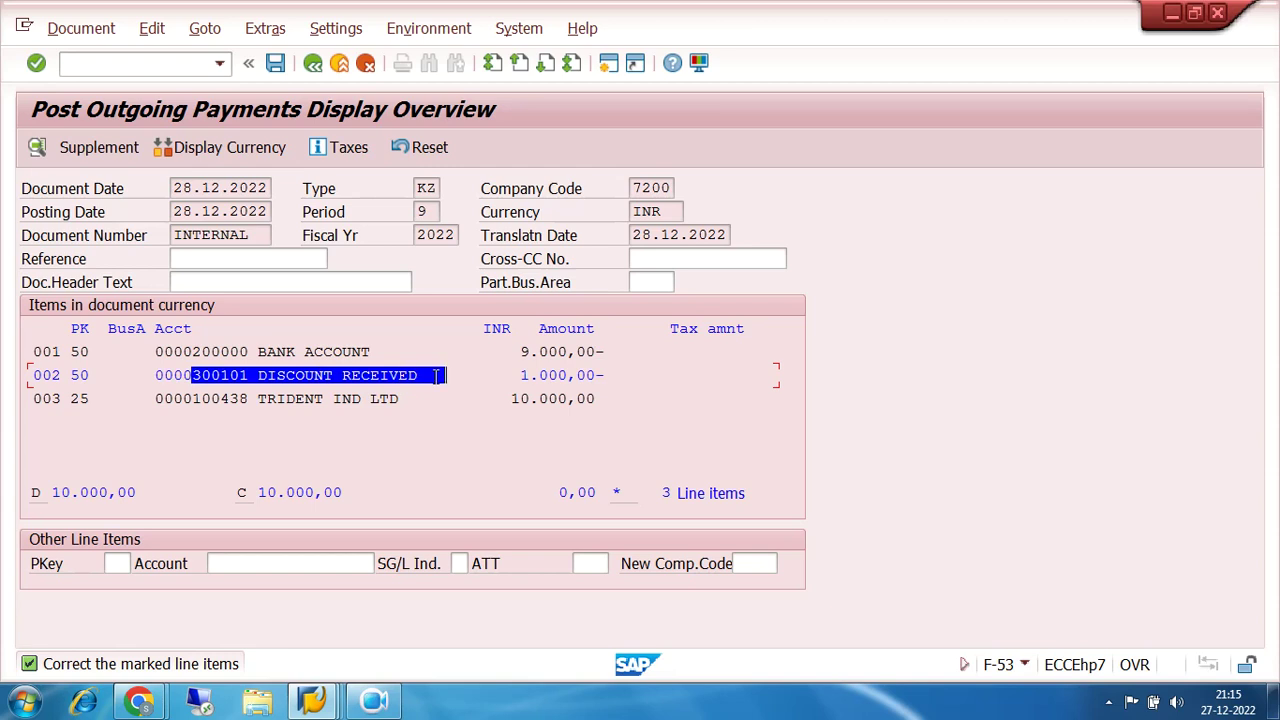
left_click_drag(192, 375, 427, 383)
left_click_drag(192, 376, 420, 378)
left_click_drag(192, 376, 666, 378)
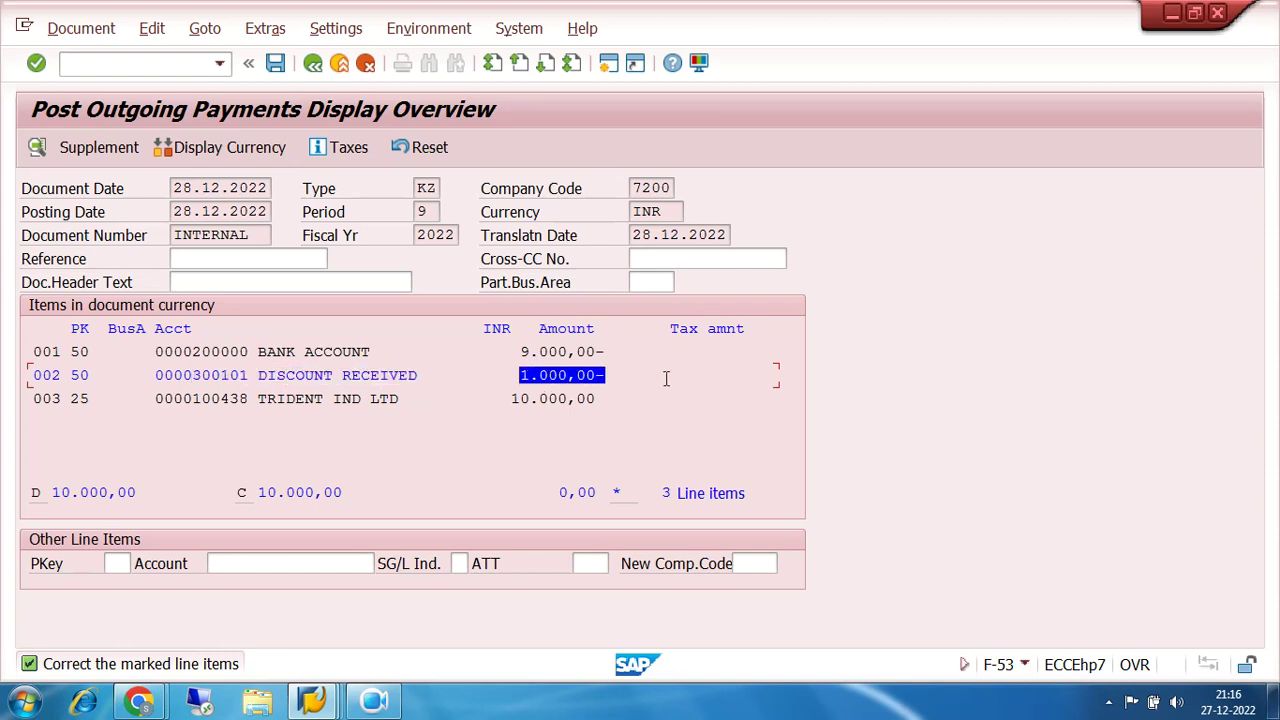
Step: Open line 002 DISCOUNT RECEIVED (account 300101) for correction
left_click_drag(510, 377, 613, 376)
left_click(654, 380)
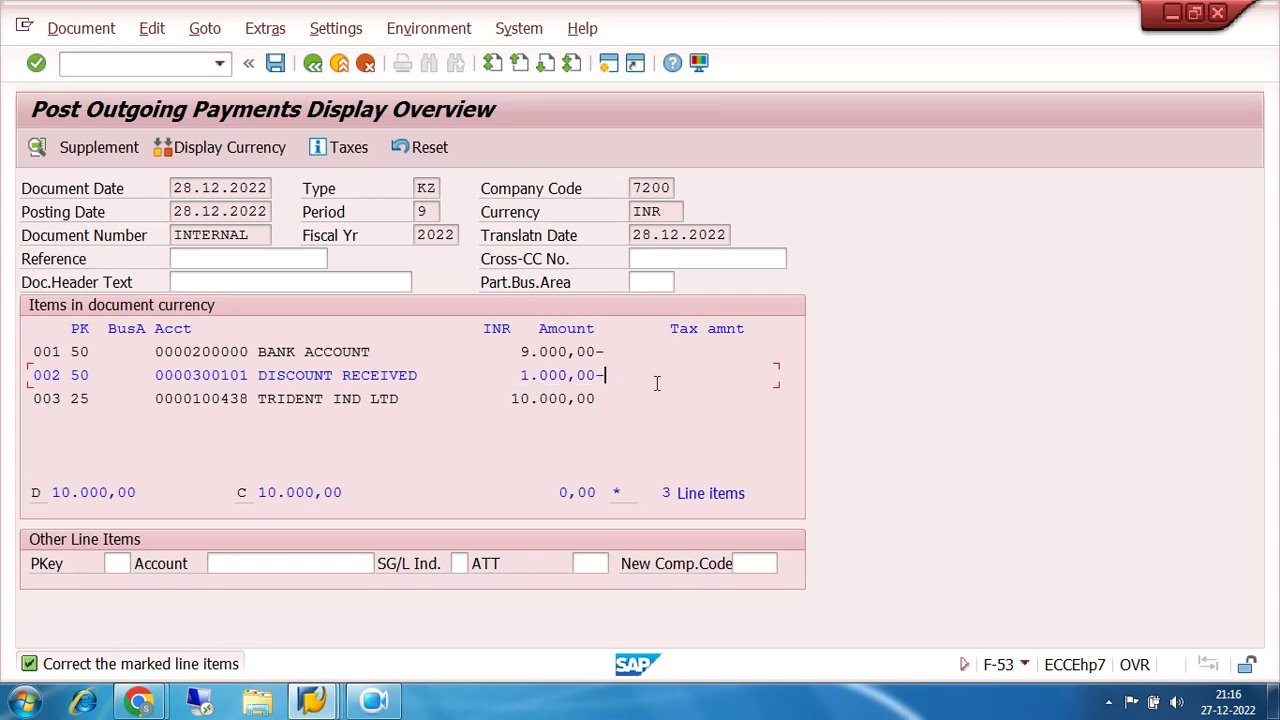
left_click(203, 211)
left_click_drag(30, 374, 620, 375)
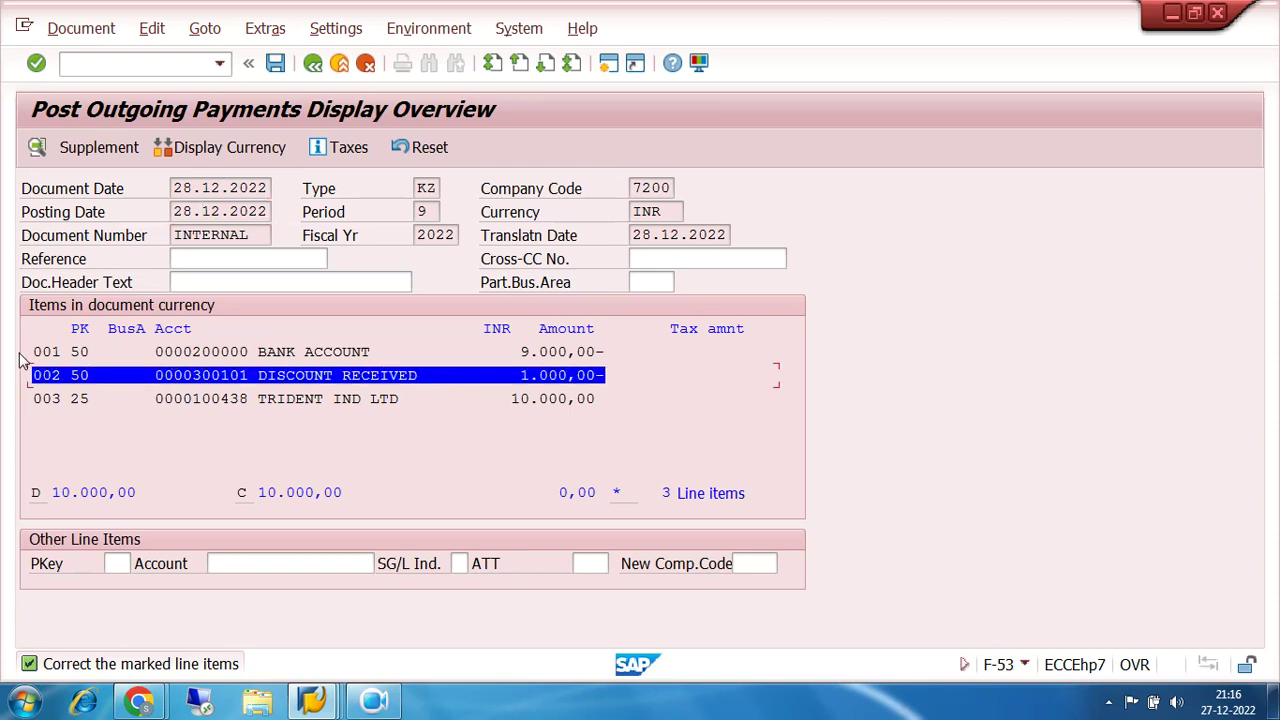
left_click_drag(30, 351, 606, 352)
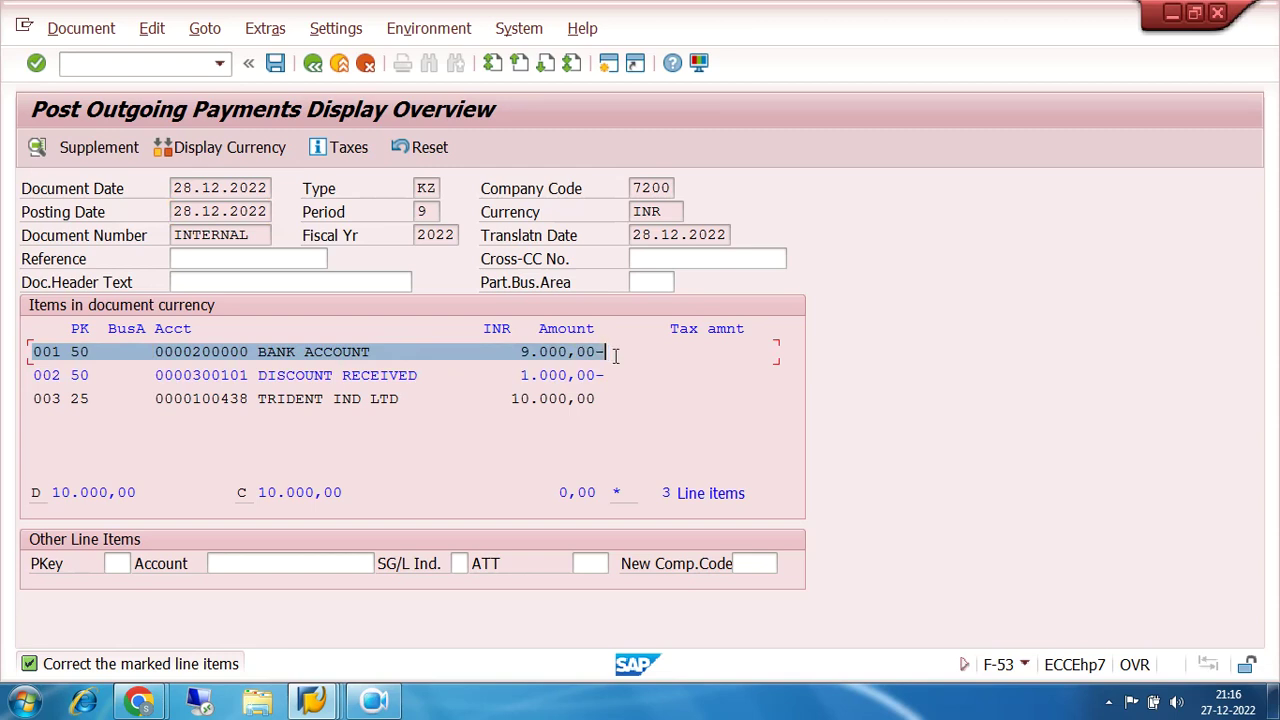
left_click_drag(33, 375, 610, 376)
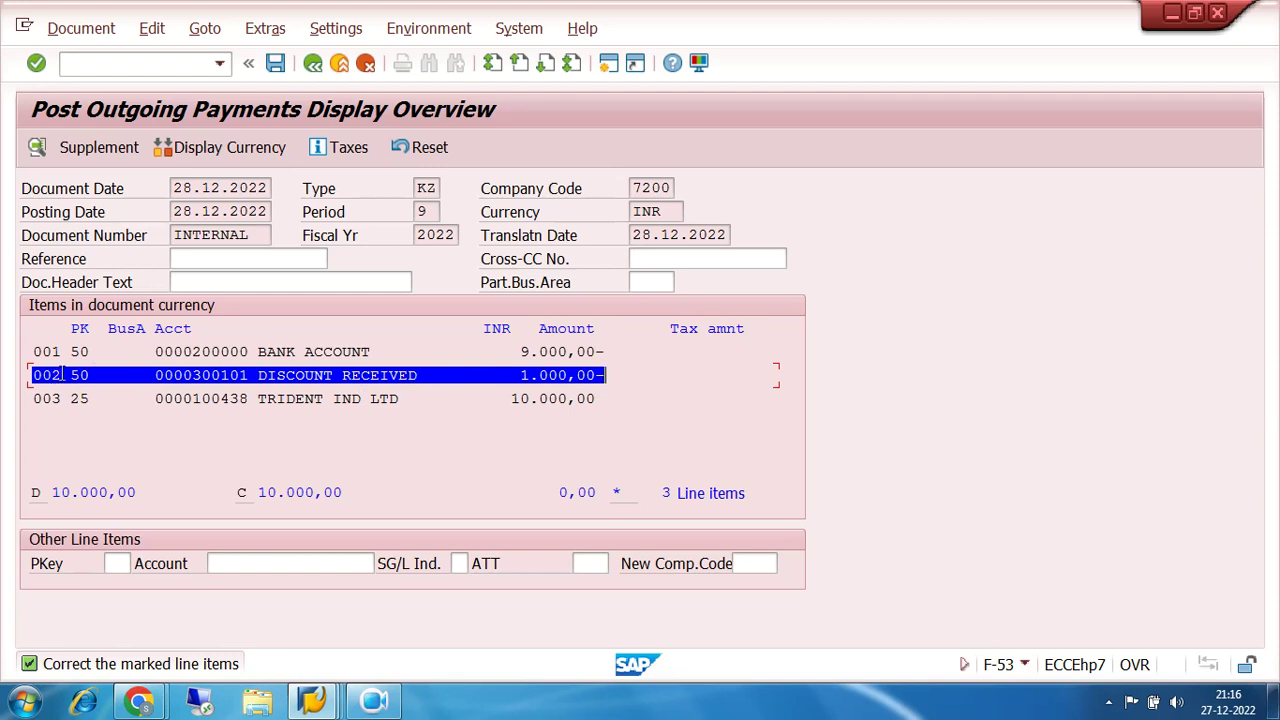
left_click_drag(30, 375, 606, 375)
left_click(580, 440)
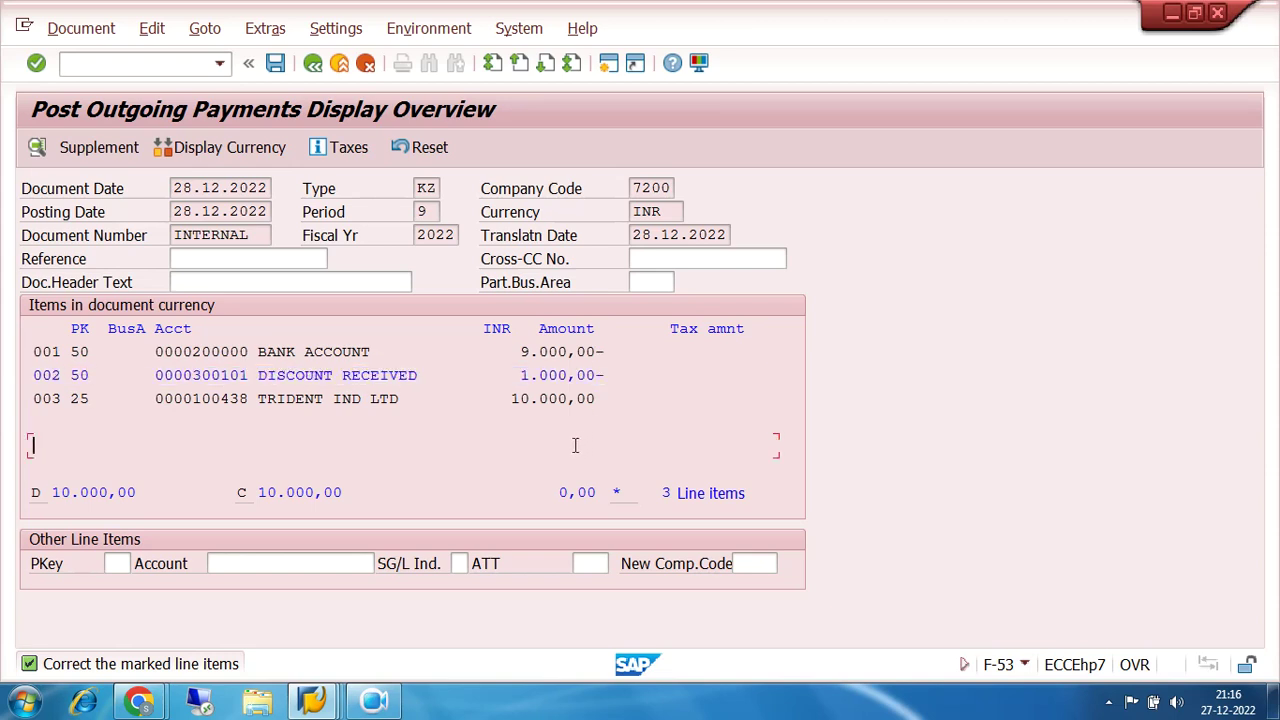
double_click(374, 375)
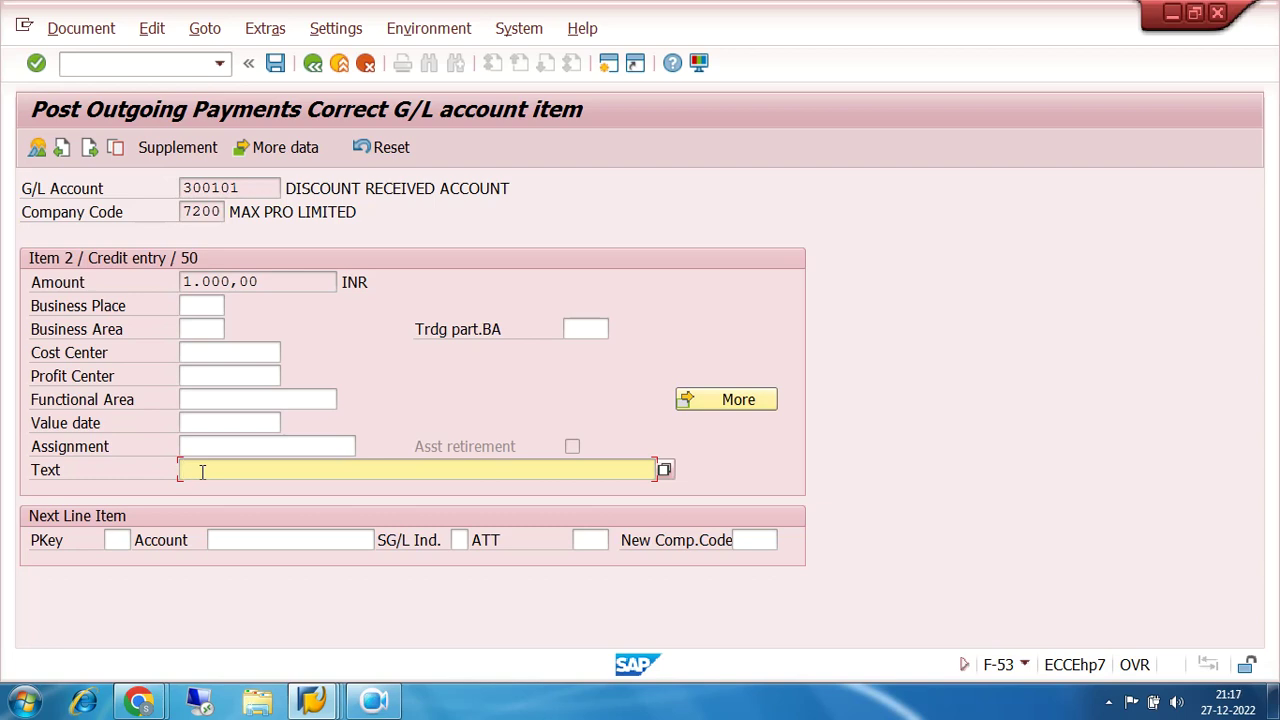
Step: Set the discount item text to DISCOUNT RECEIVED and post the payment as document 3013
type("dis")
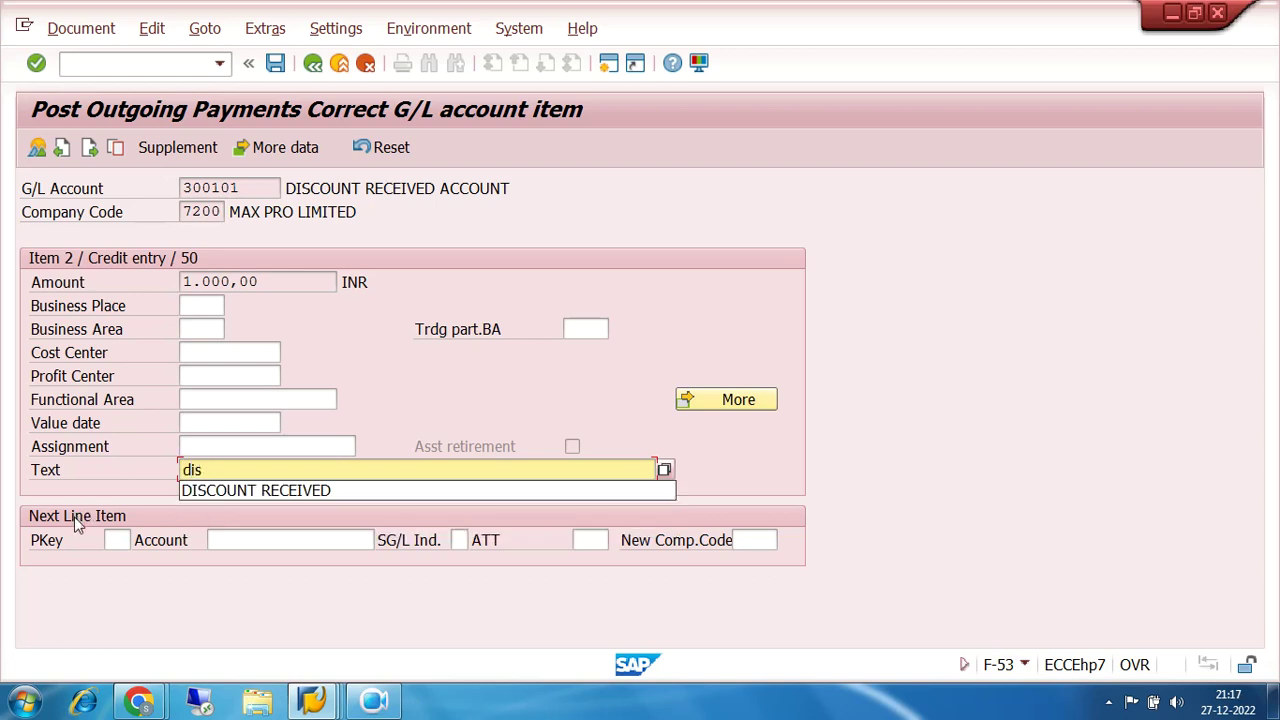
left_click(210, 490)
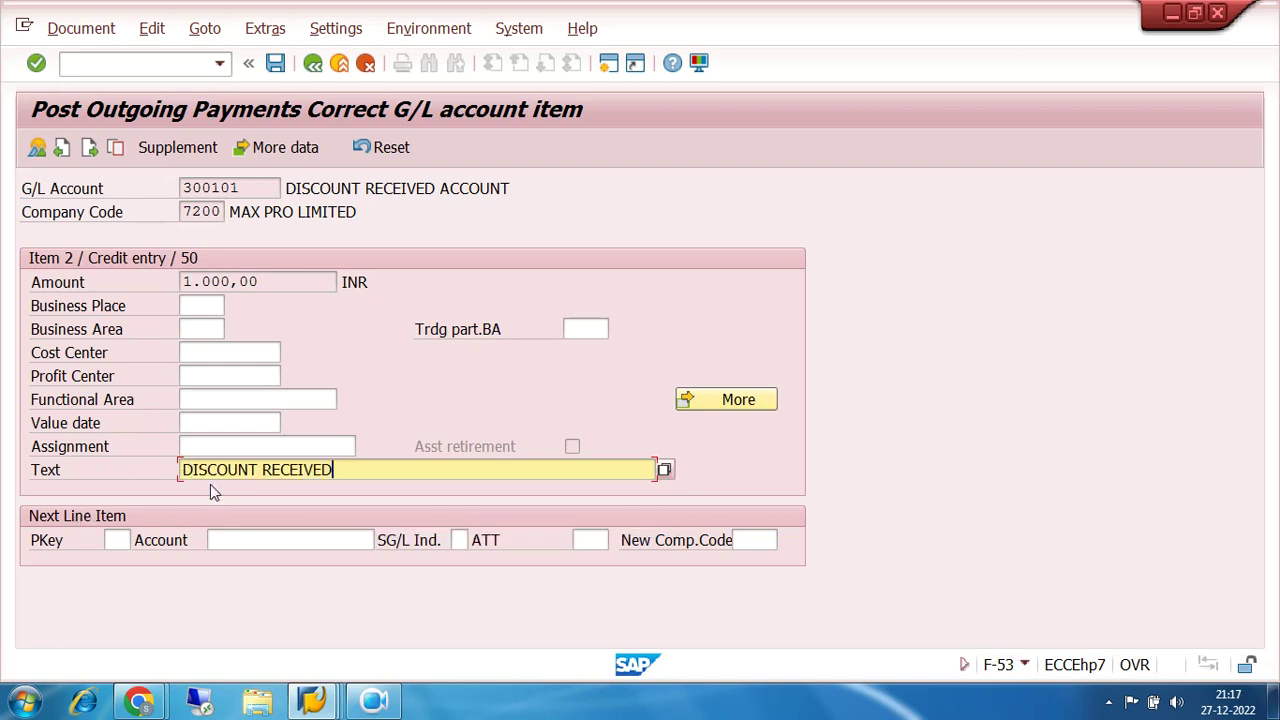
left_click(64, 32)
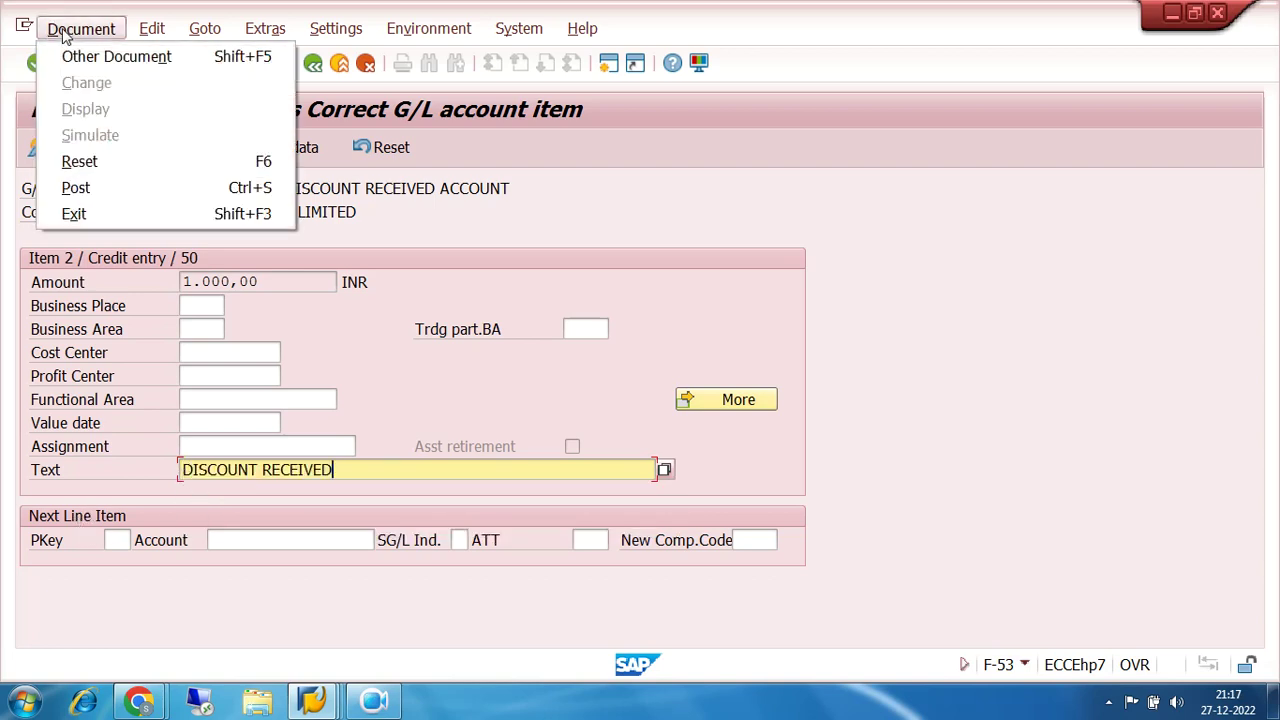
left_click(631, 180)
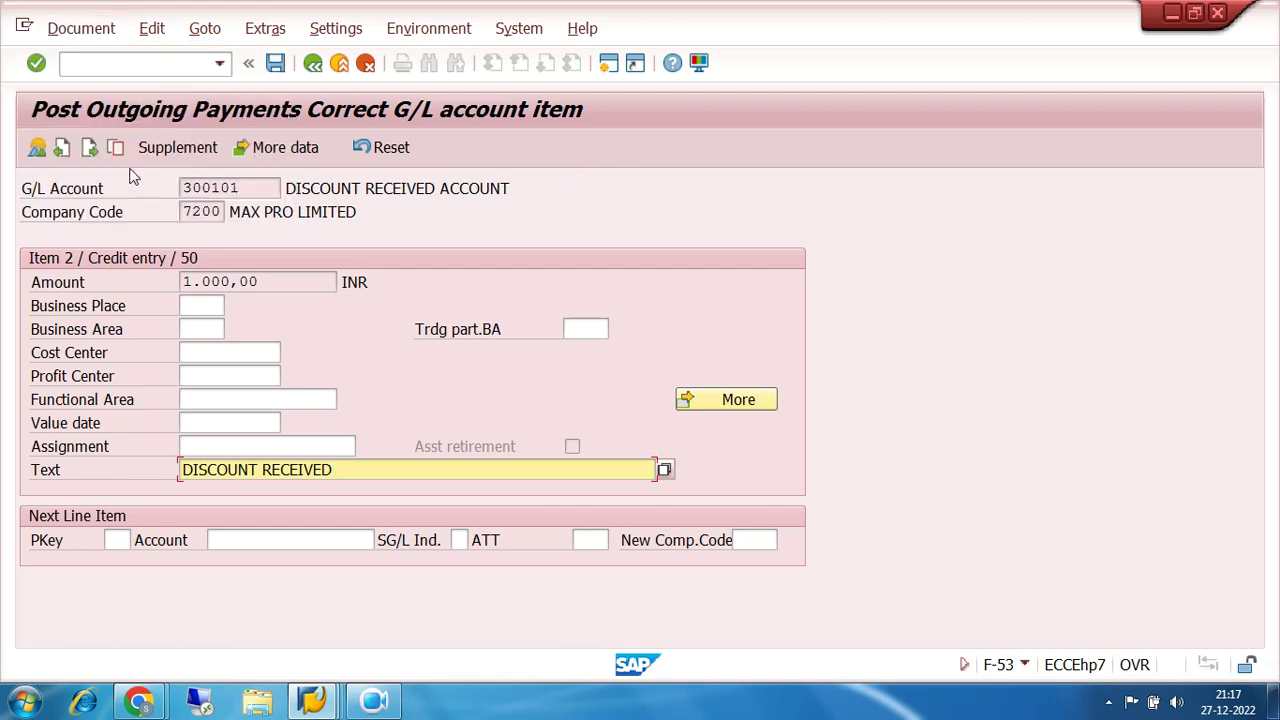
left_click(37, 149)
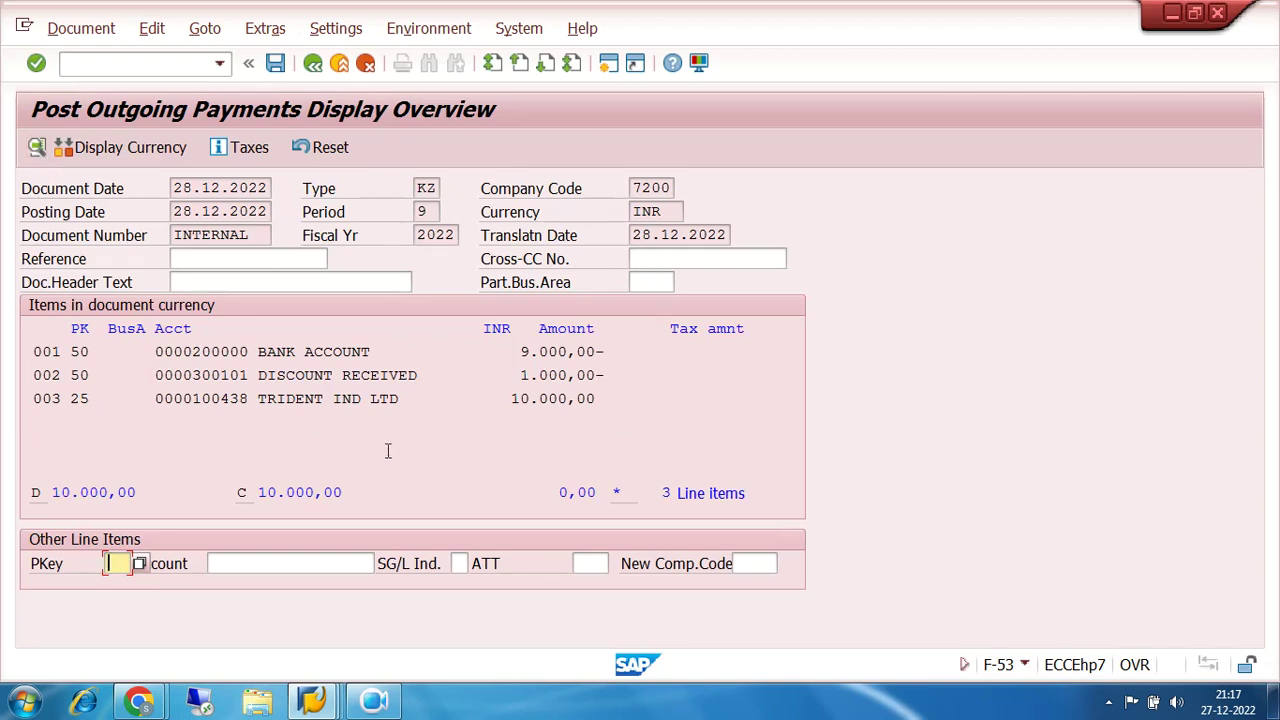
left_click_drag(34, 372, 642, 376)
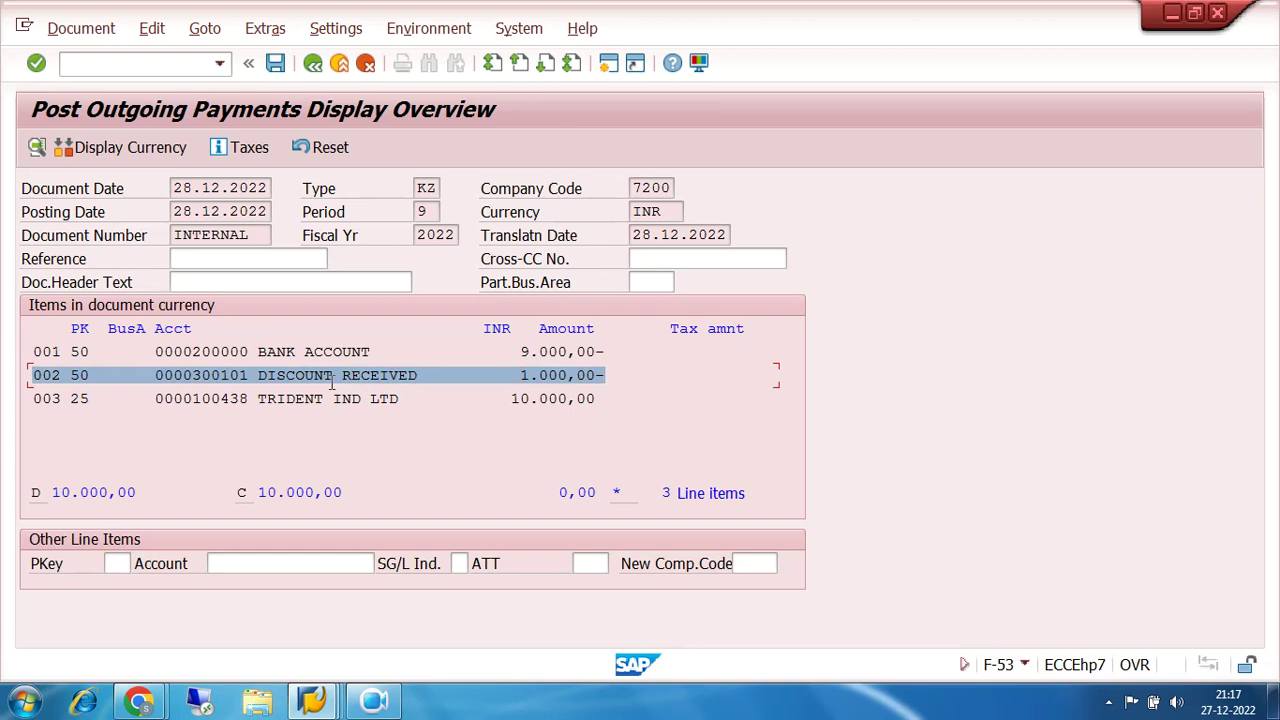
left_click(276, 64)
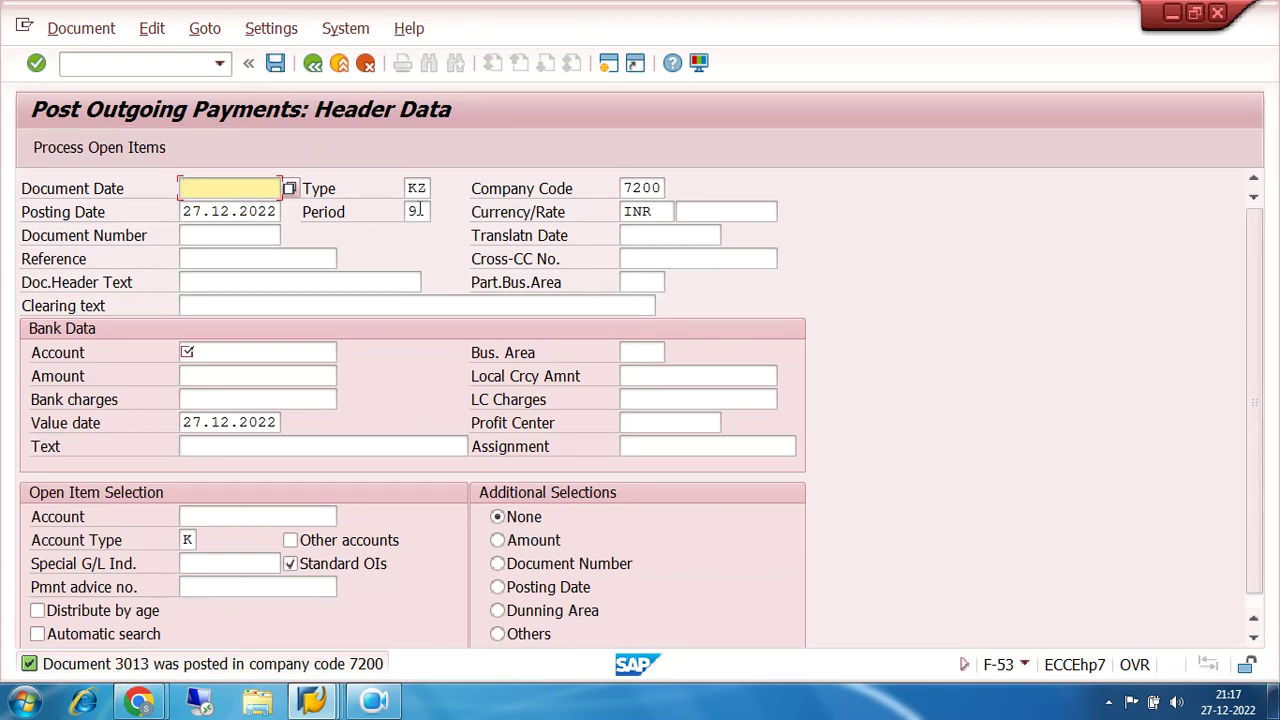
double_click(428, 187)
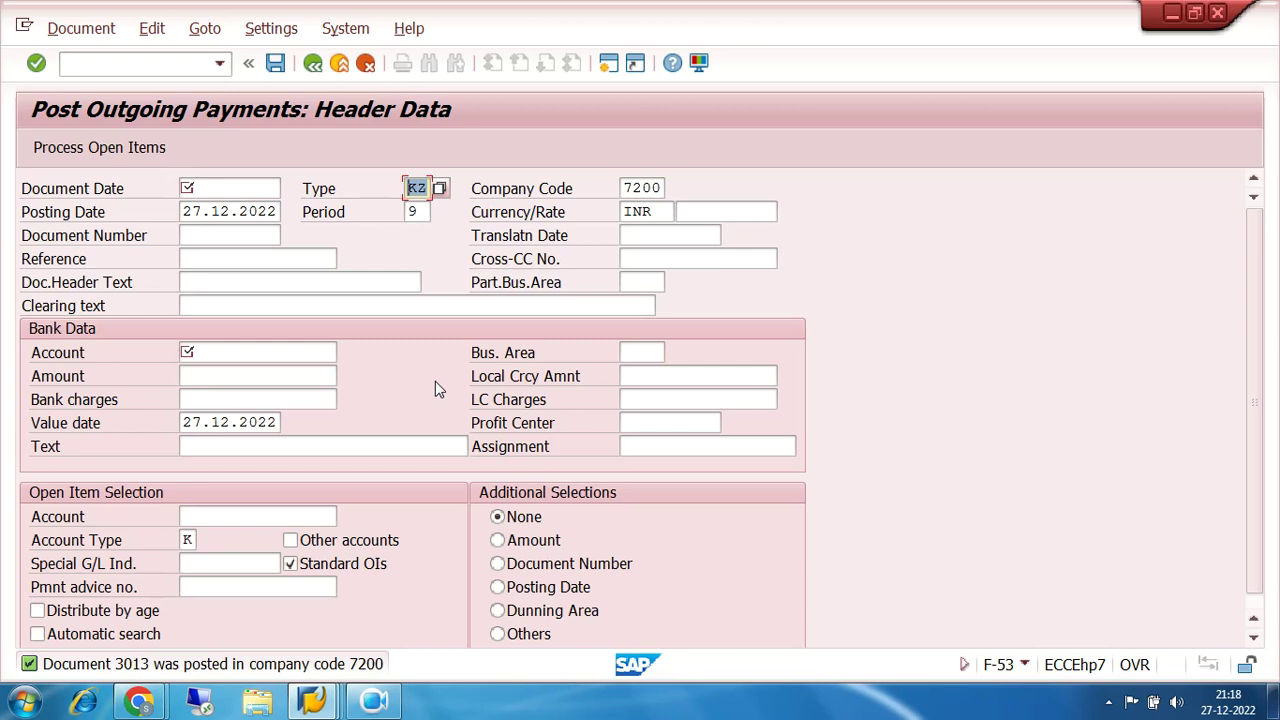
left_click(117, 64)
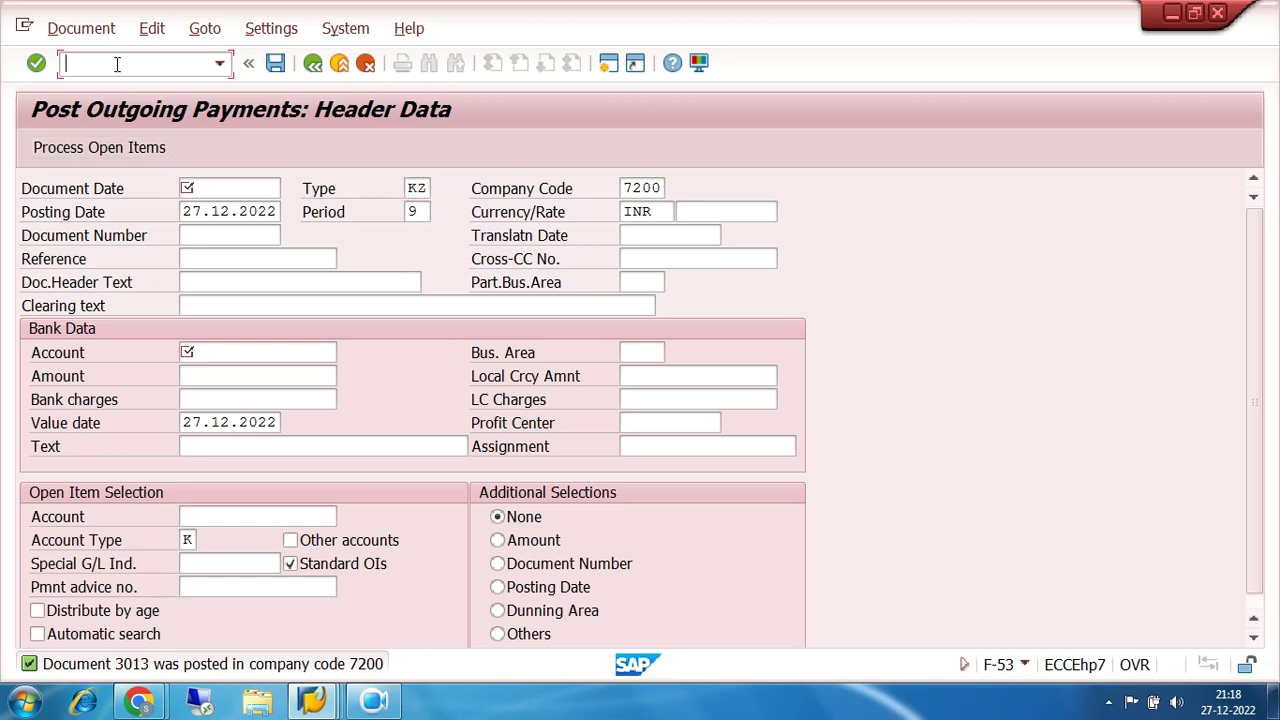
Step: Exit the transaction with /n, close two extra Easy Access sessions and minimise SAP
type("/n")
key("Return")
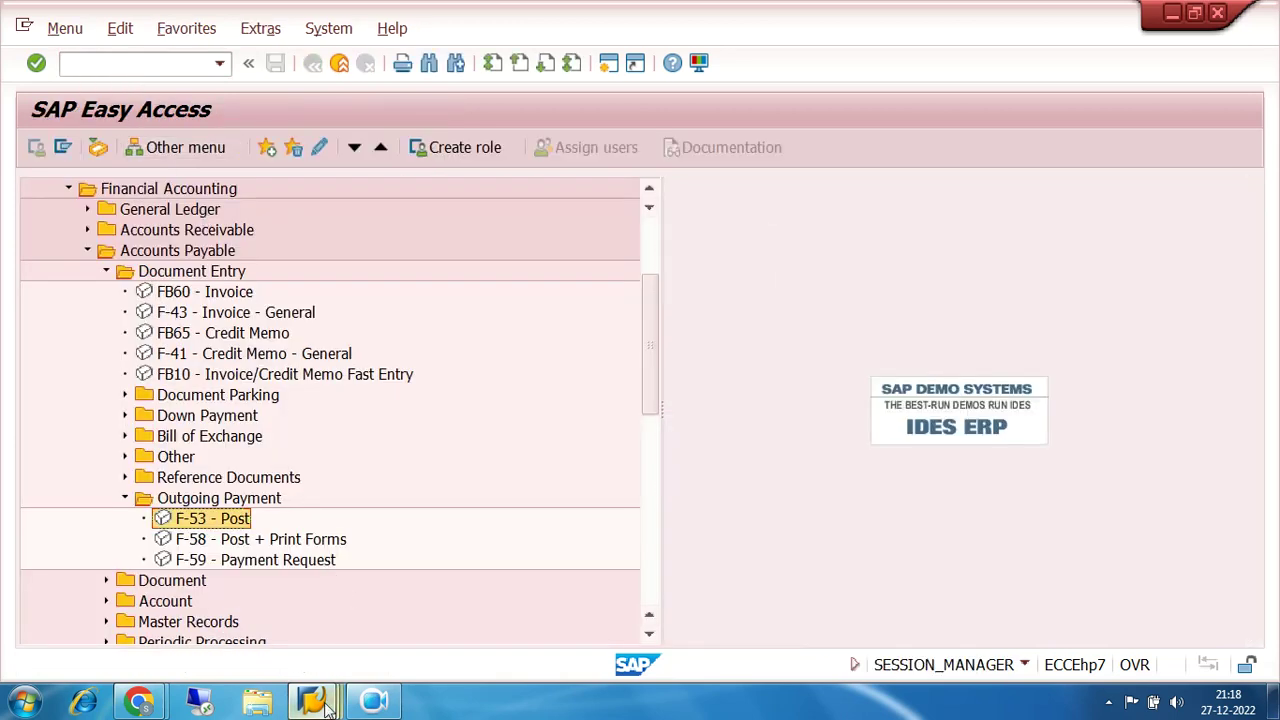
mouse_move(322, 706)
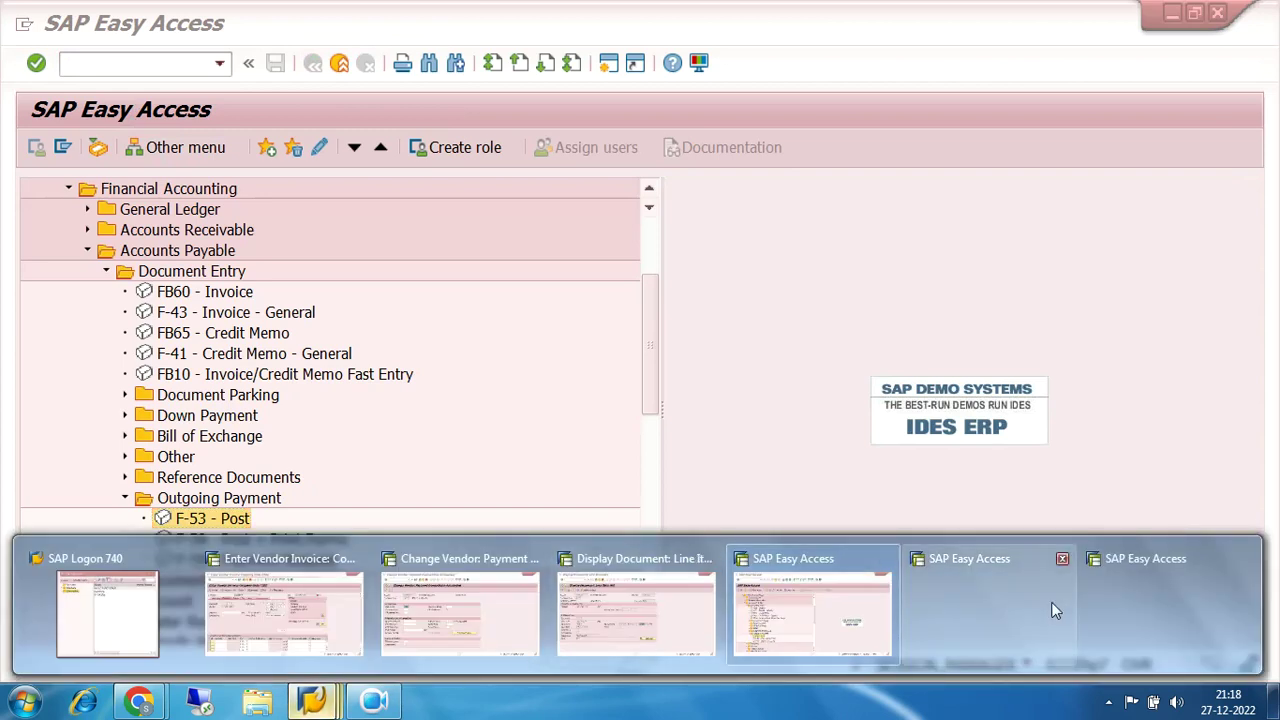
left_click(1062, 558)
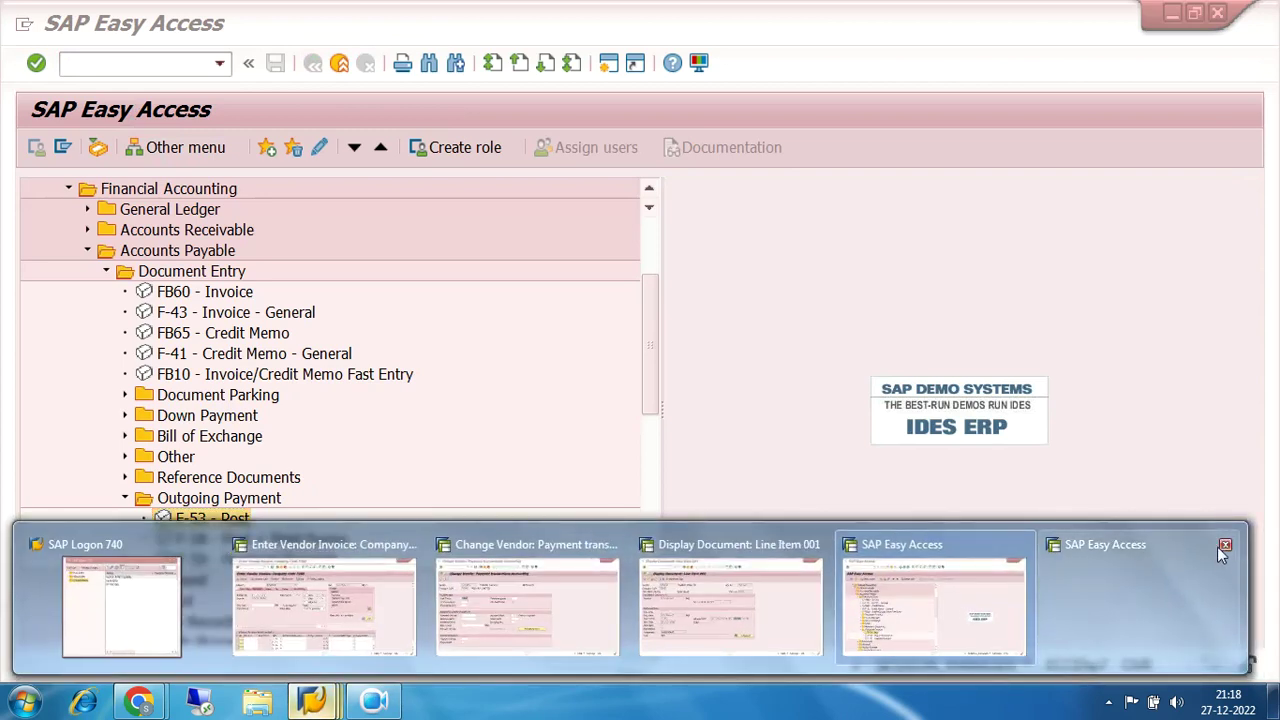
left_click(1224, 546)
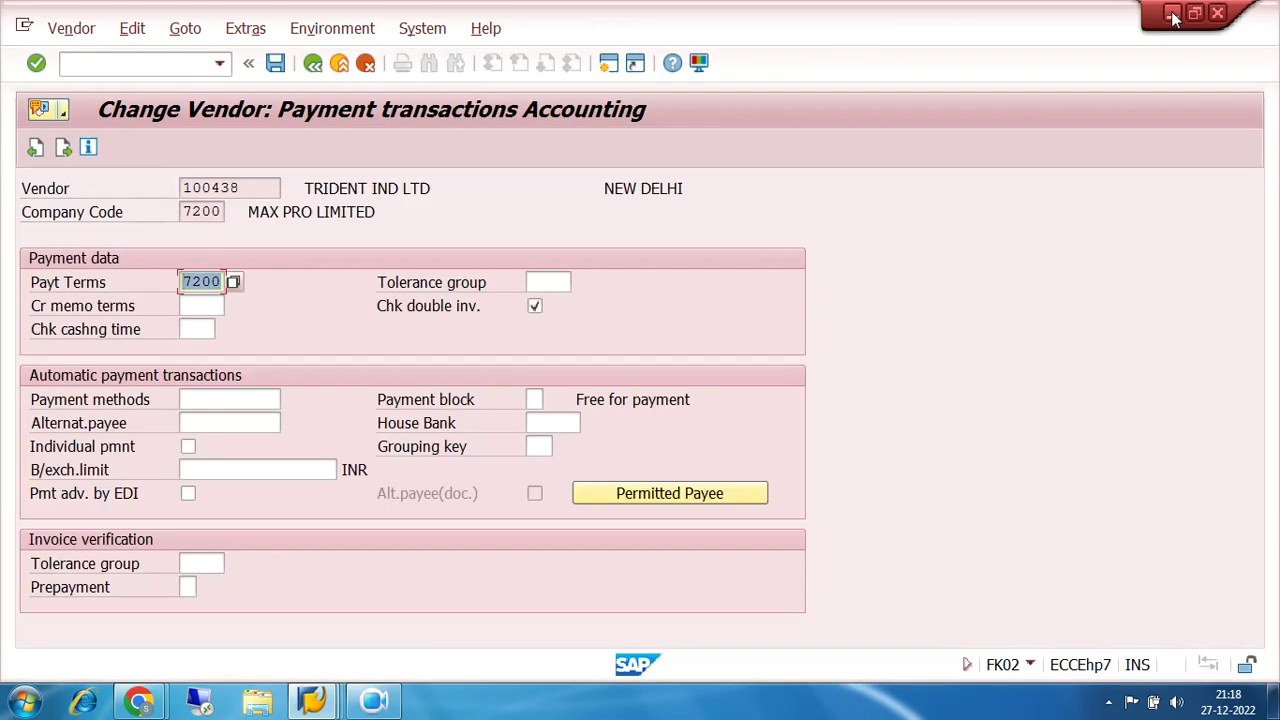
left_click(1174, 15)
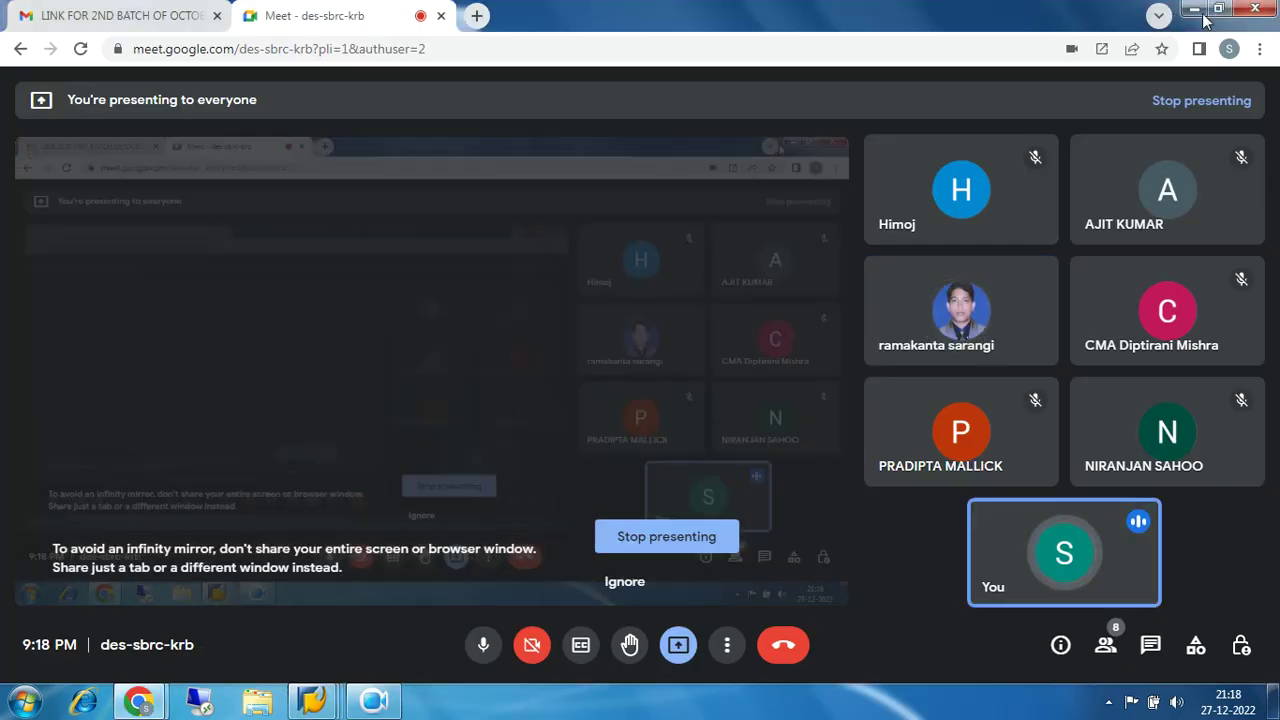
Step: Minimise Chrome and SAP Logon, dismiss the Meet notification and open the TOPIC FOR DAY workbook
left_click(1200, 10)
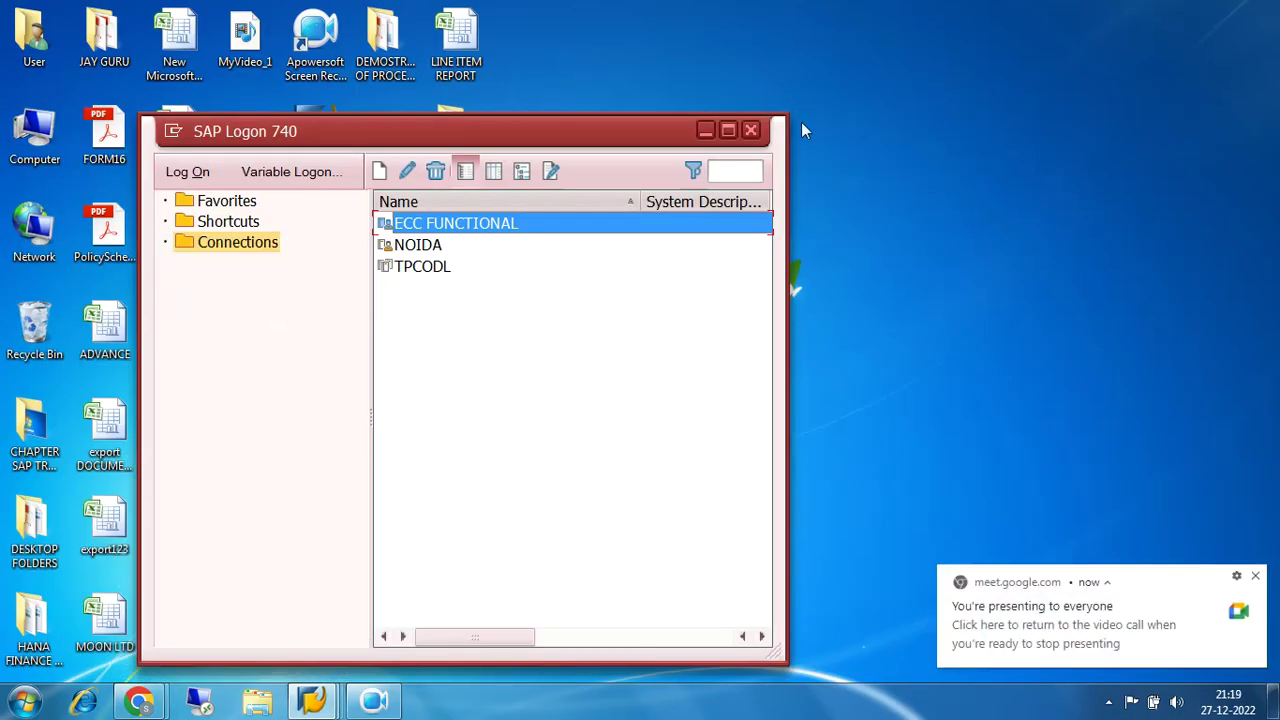
left_click(707, 132)
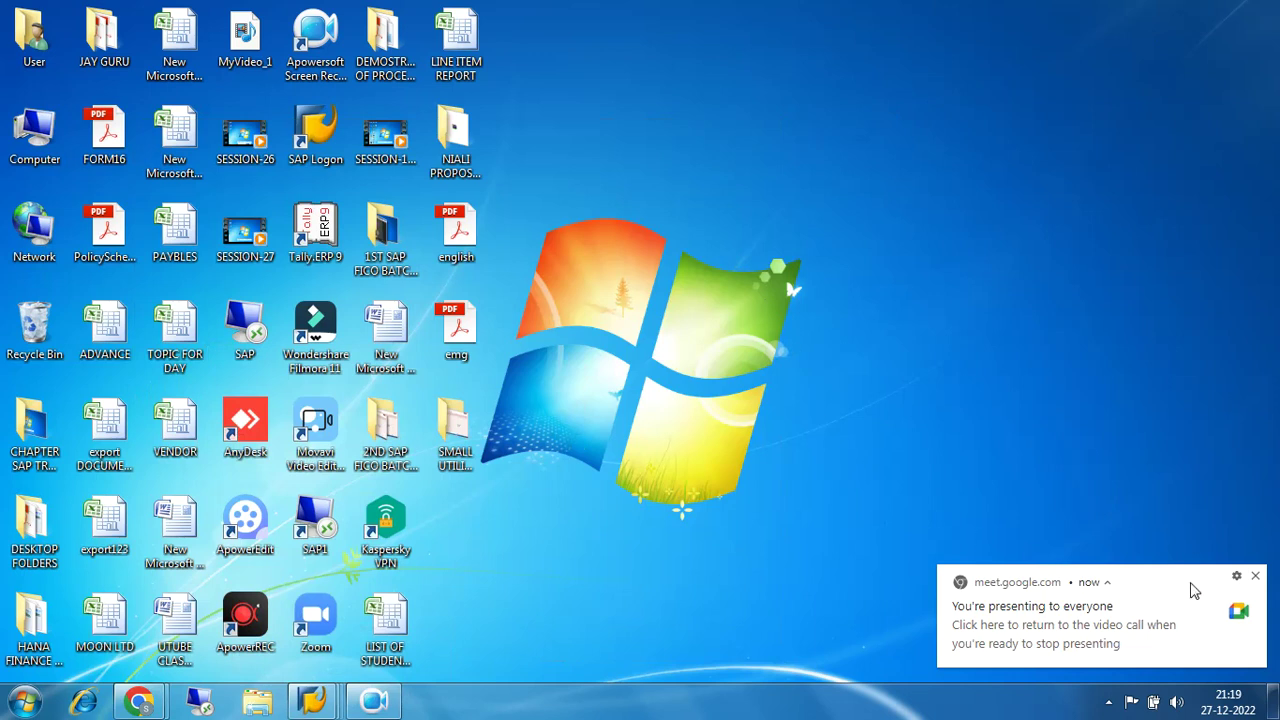
left_click(1257, 578)
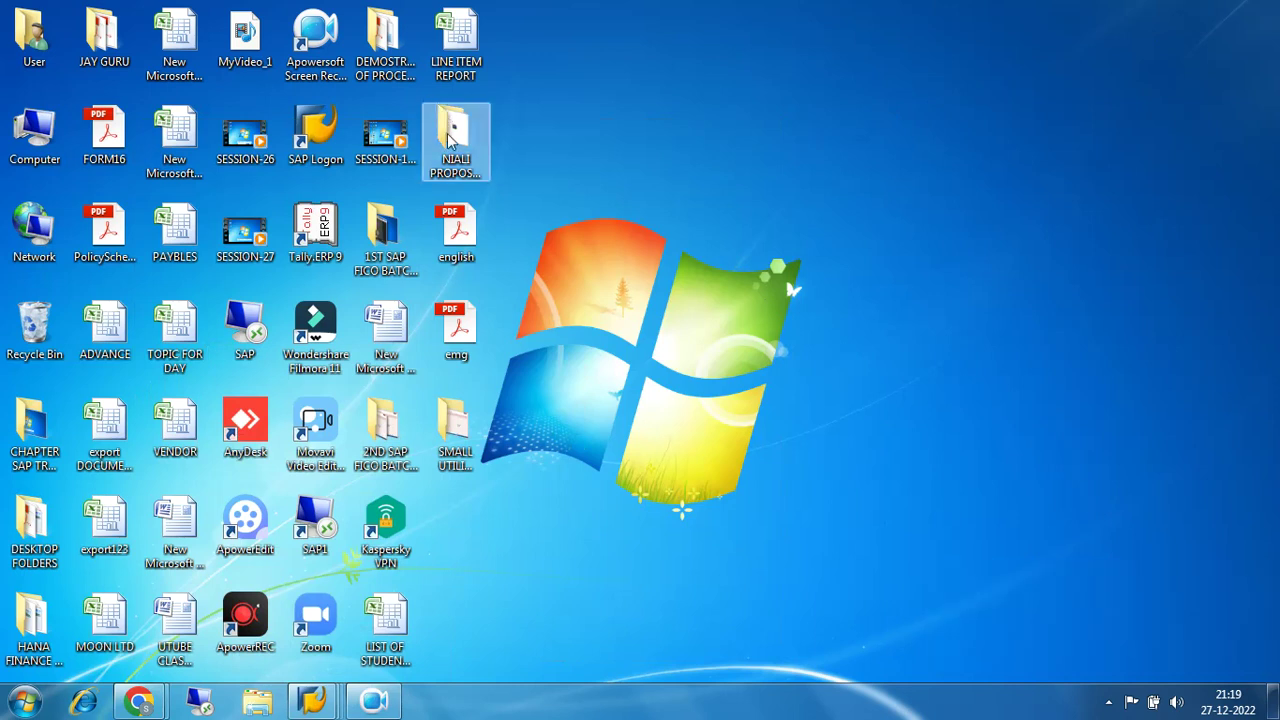
double_click(183, 320)
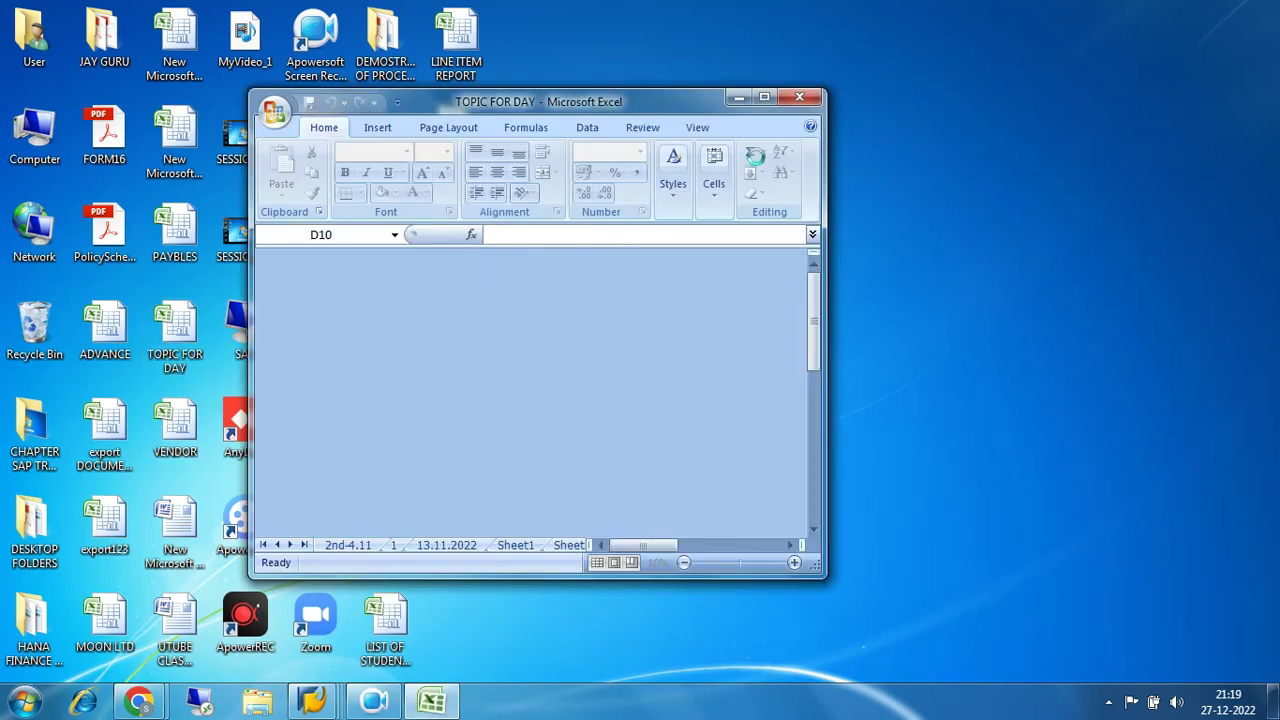
Step: Enter the heading AUTOMATIC PAYMENT PROGRAMME in A12 and fill A12:D12 yellow
left_click(765, 98)
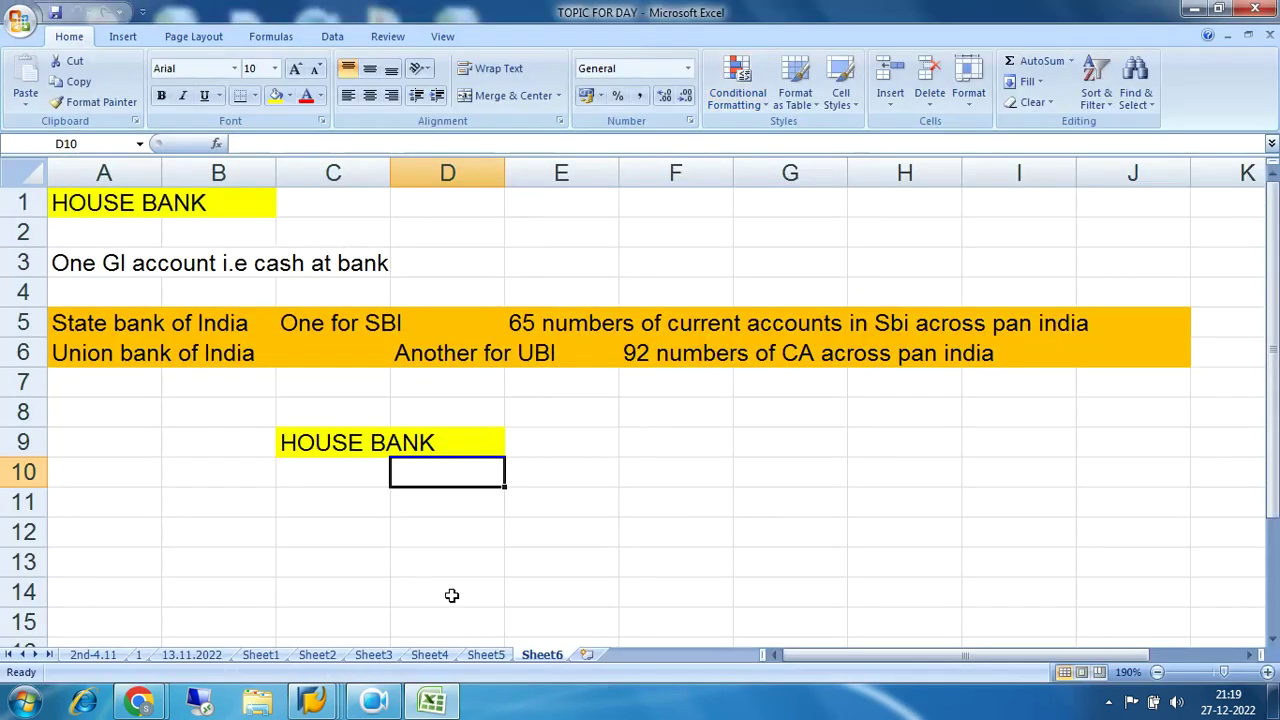
scroll(517, 548, "down", 3)
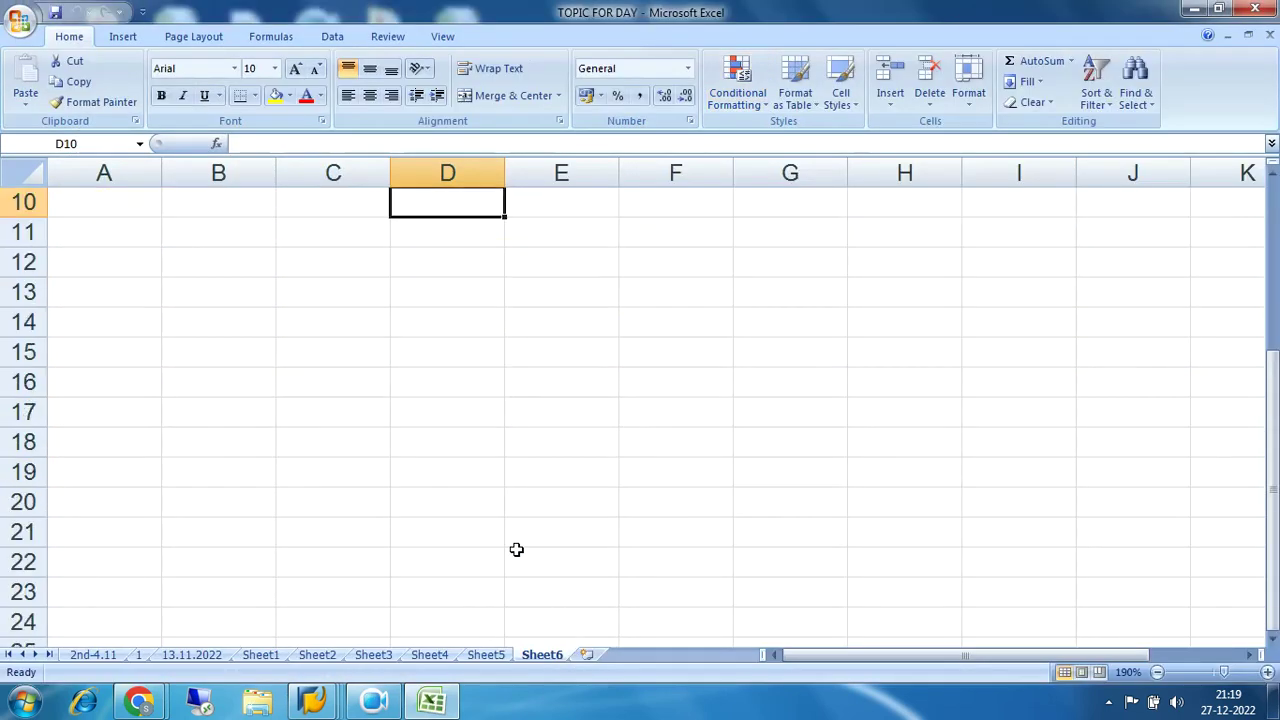
left_click(149, 262)
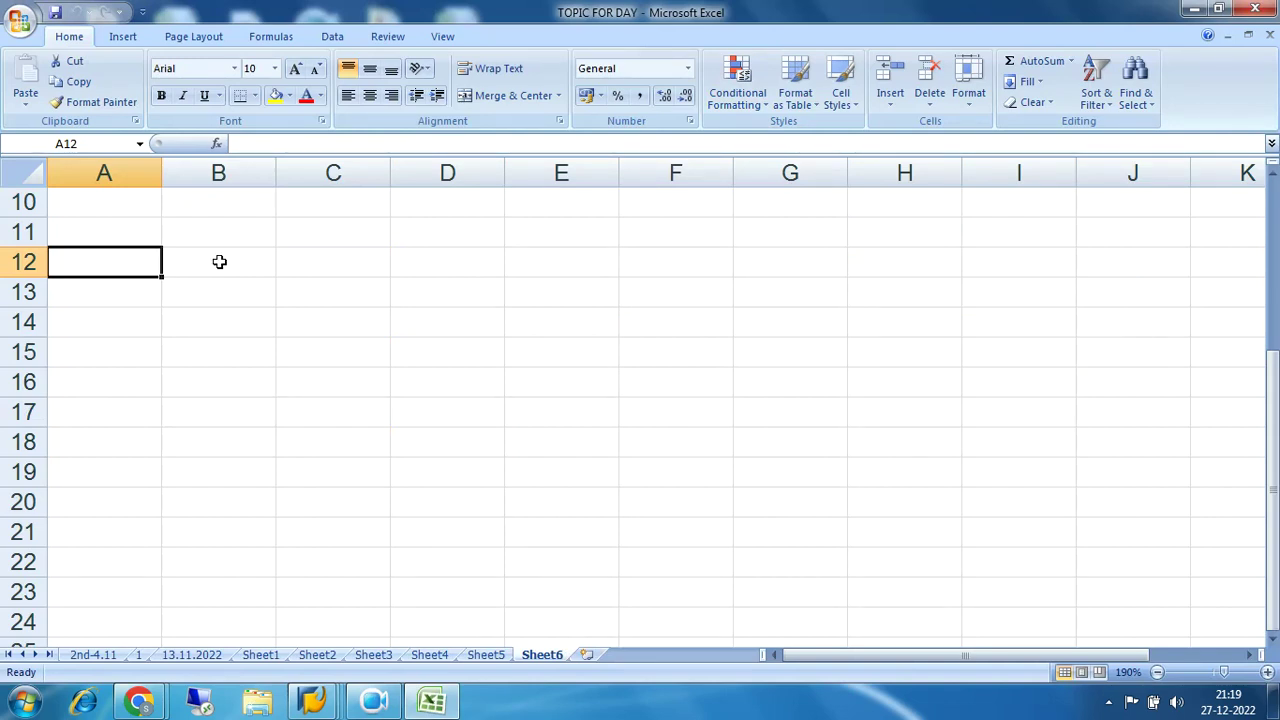
type("AUTO")
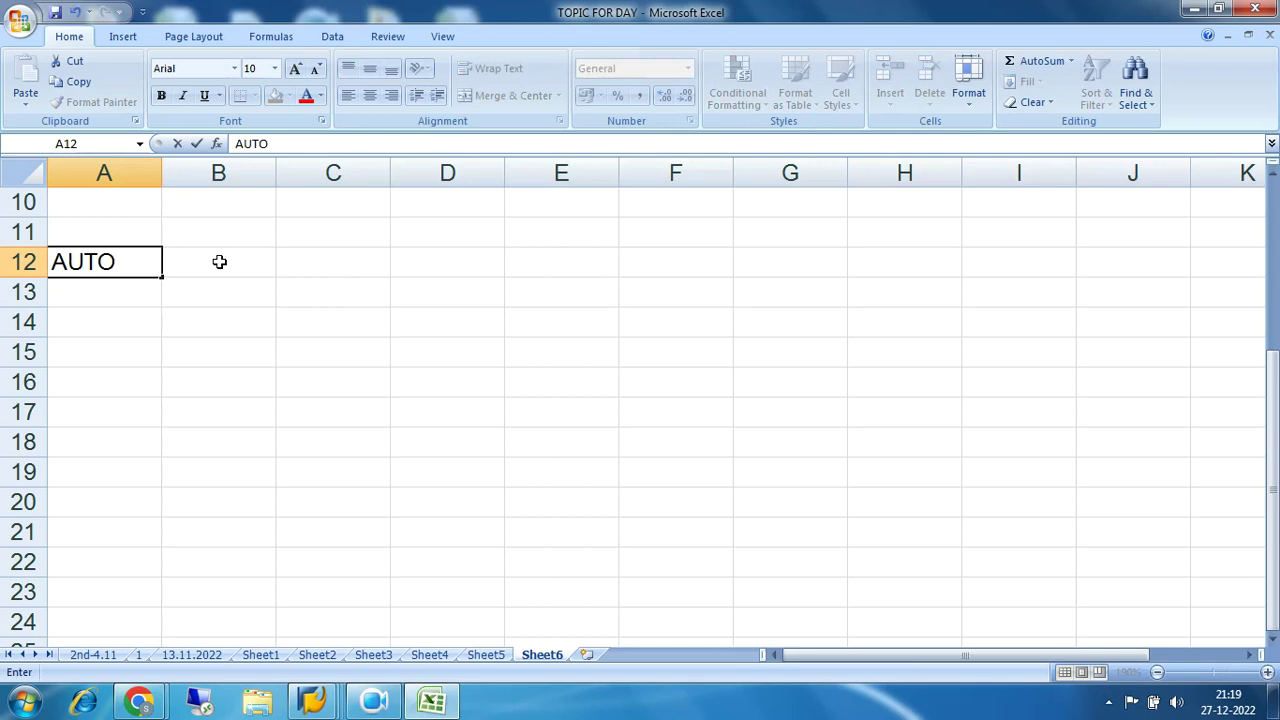
type("MTIC PA")
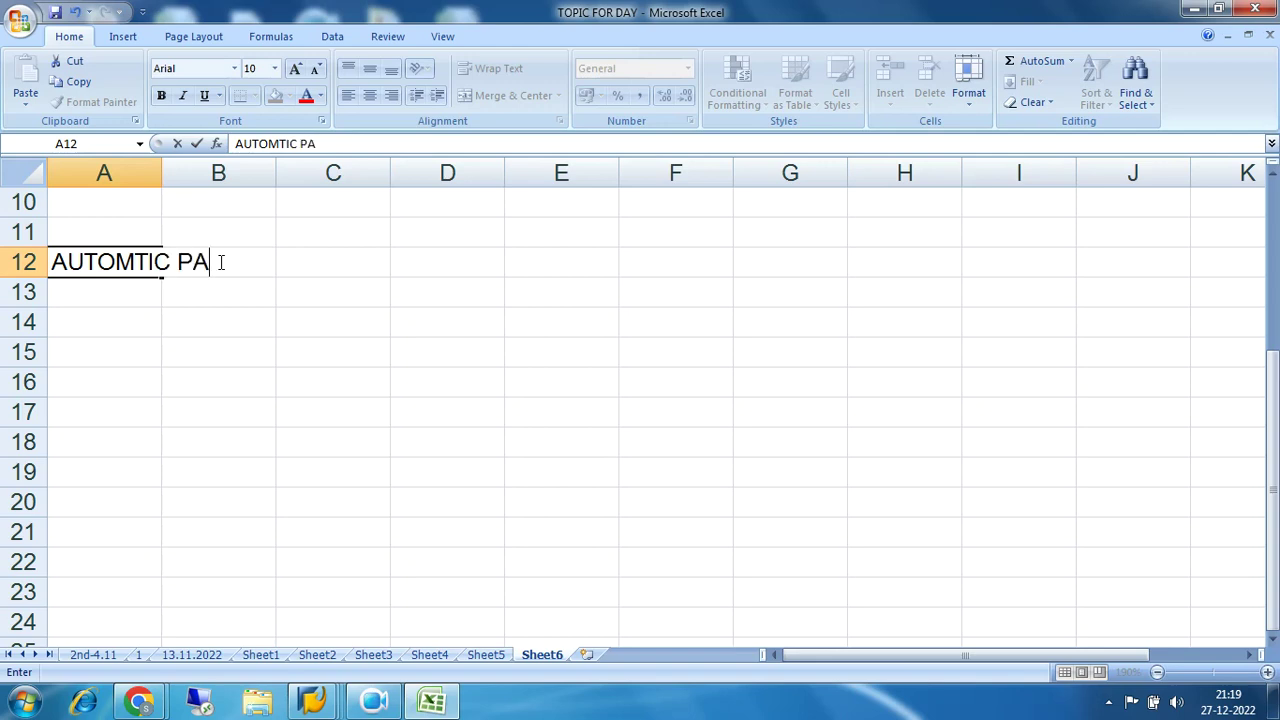
type("YMENT ")
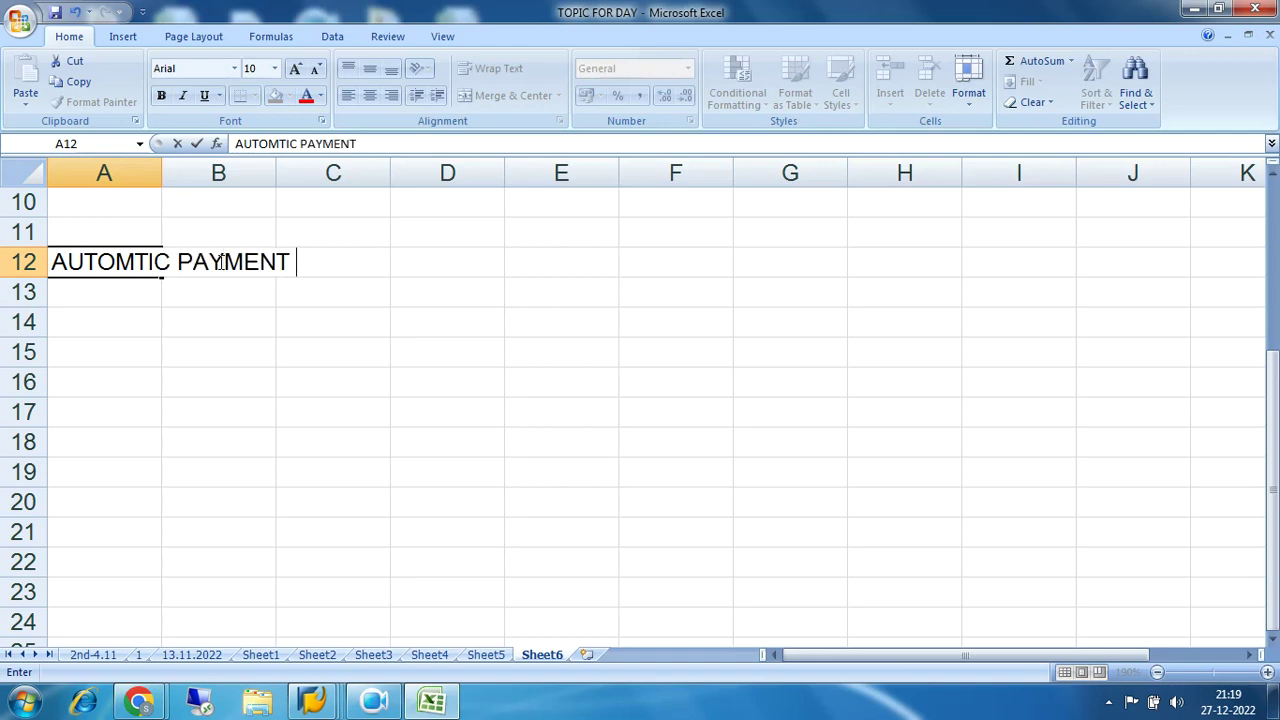
type("PROGRAMME")
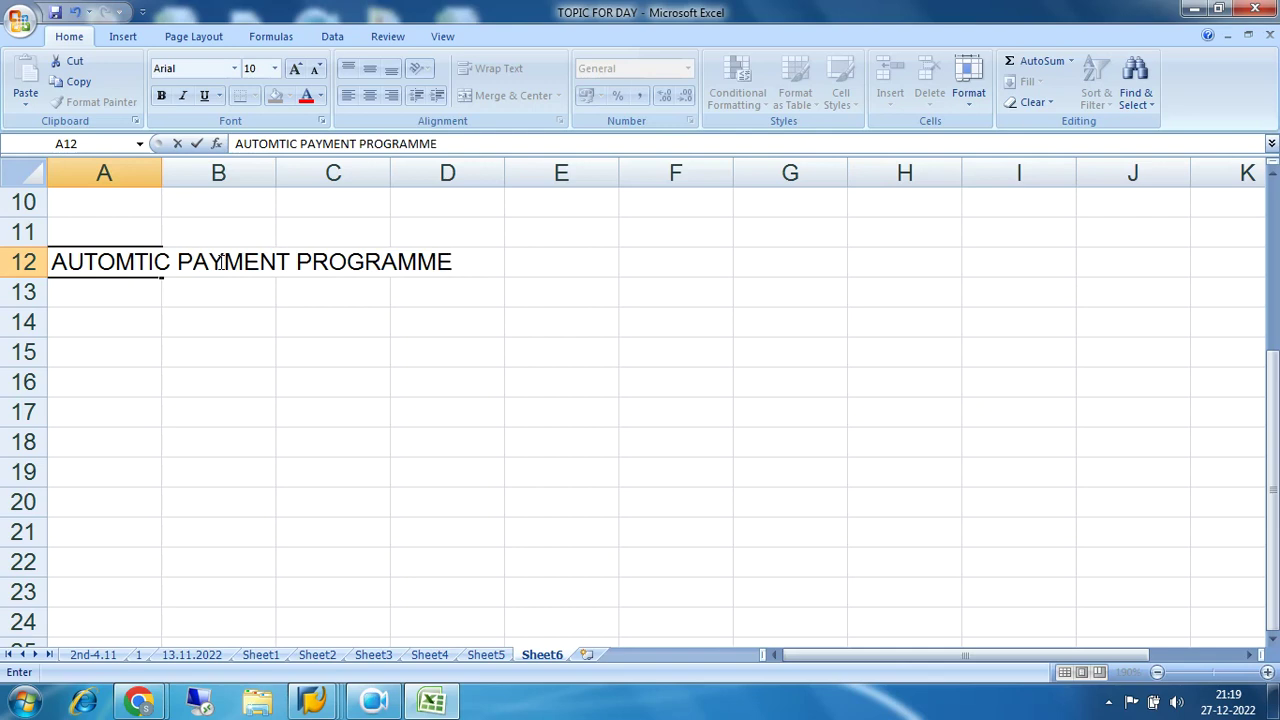
key("Return")
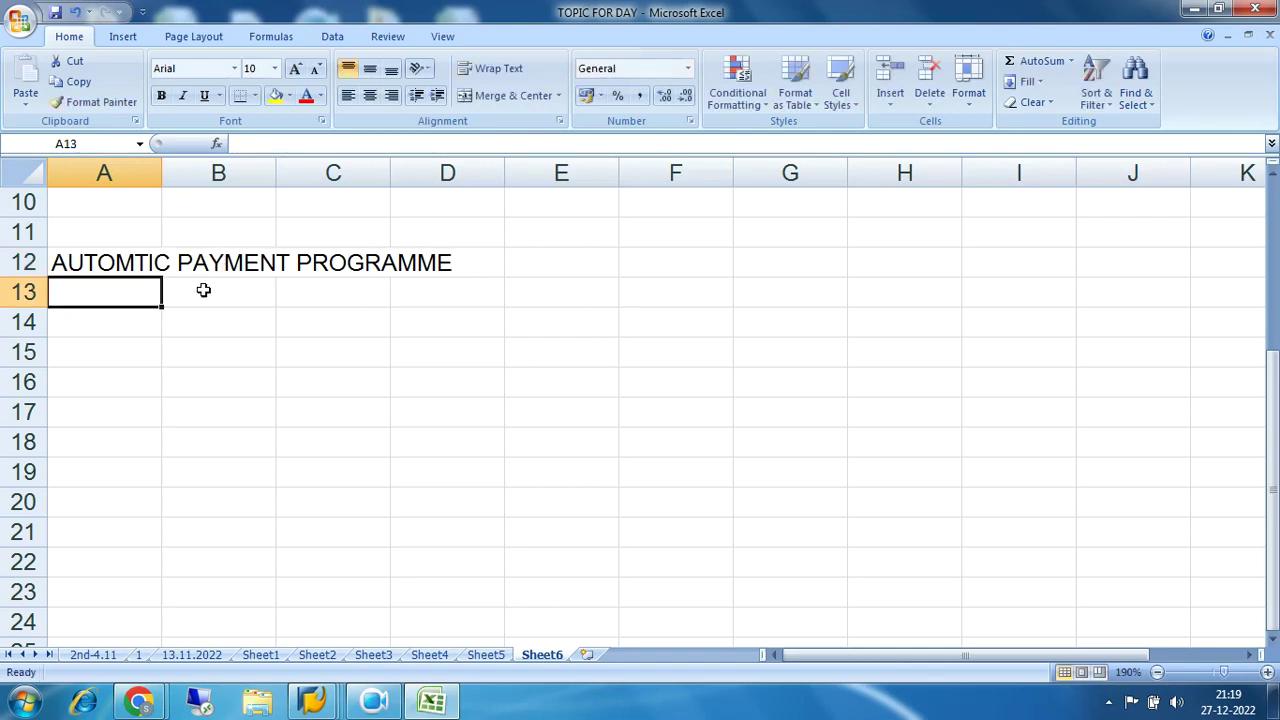
left_click(100, 270)
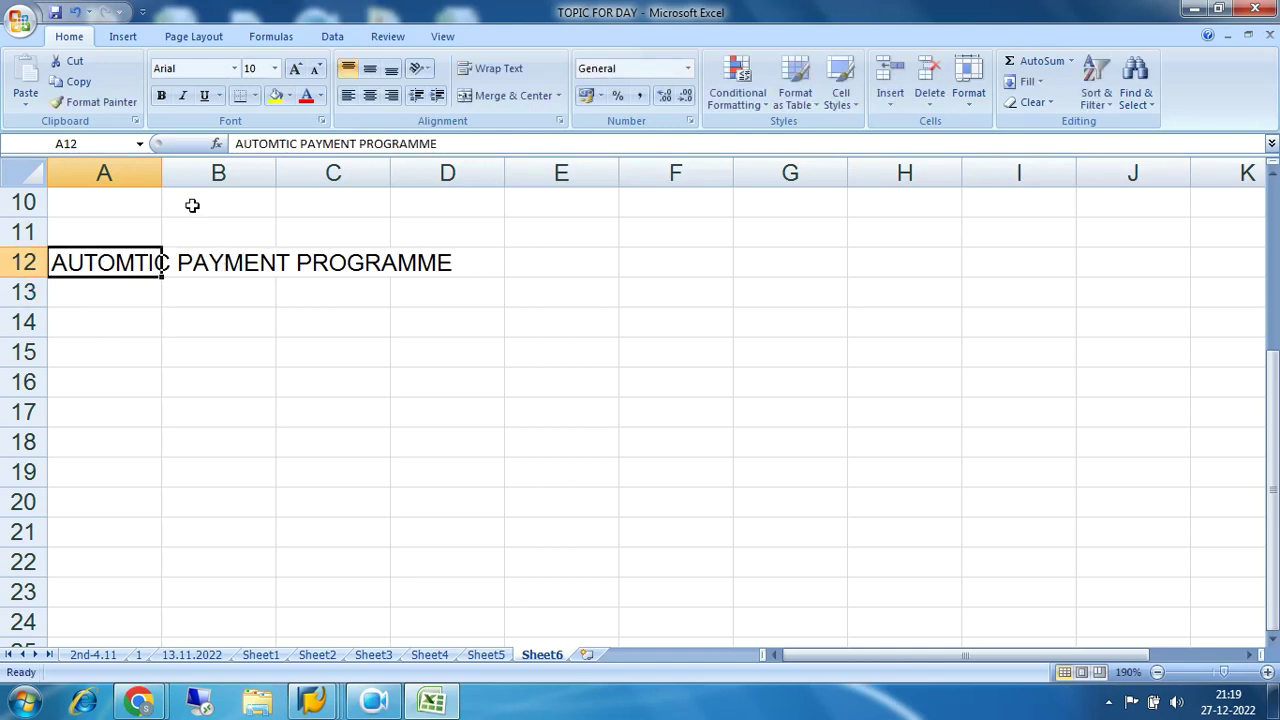
left_click(281, 143)
type("A")
left_click(123, 300)
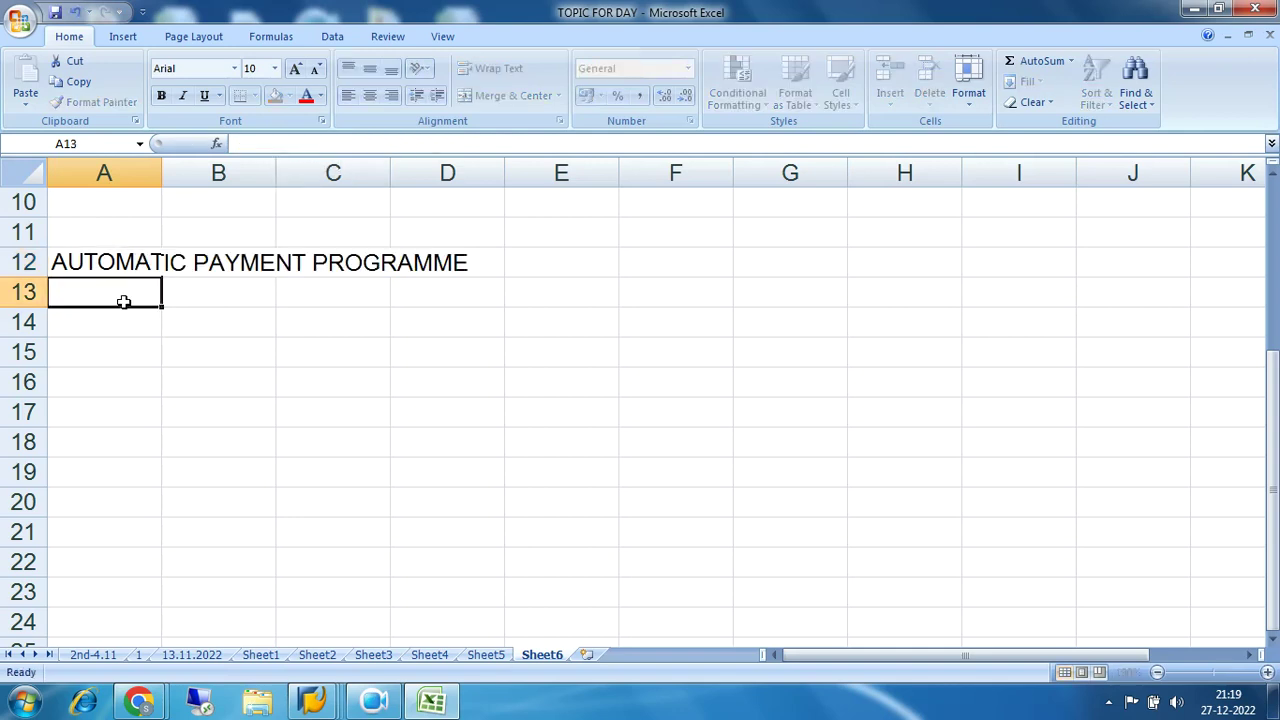
left_click_drag(89, 260, 460, 260)
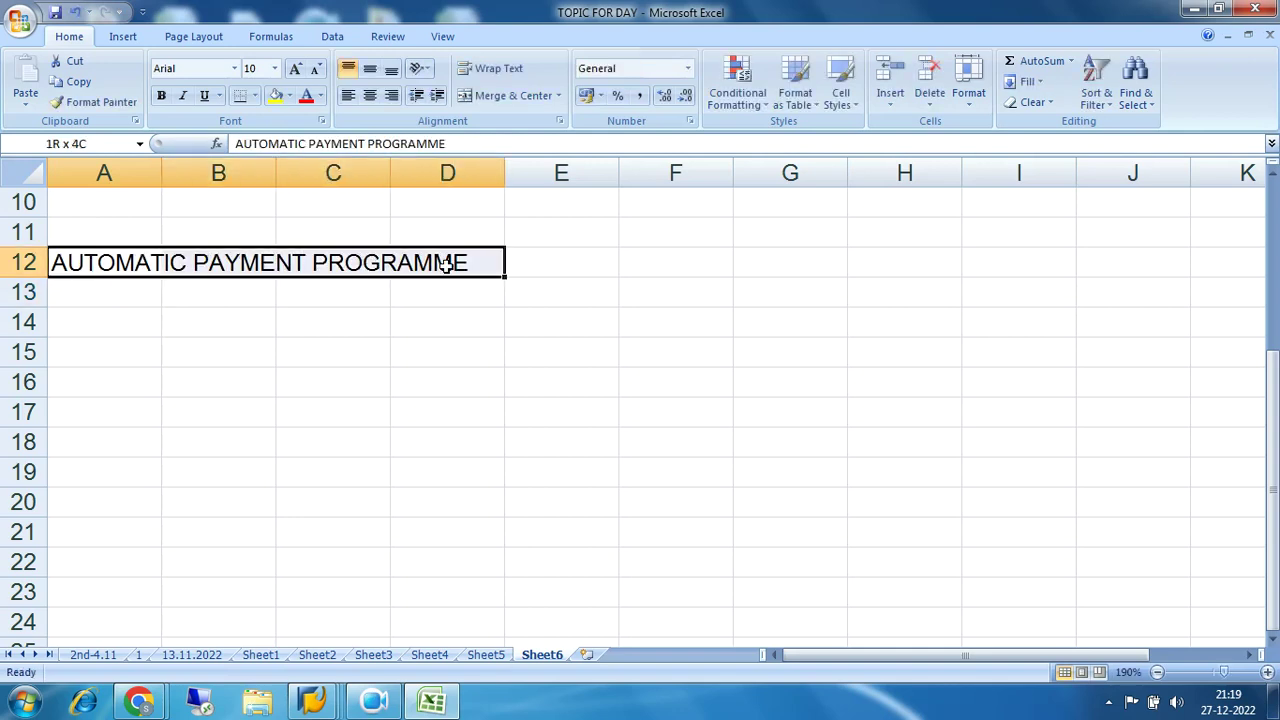
left_click(274, 95)
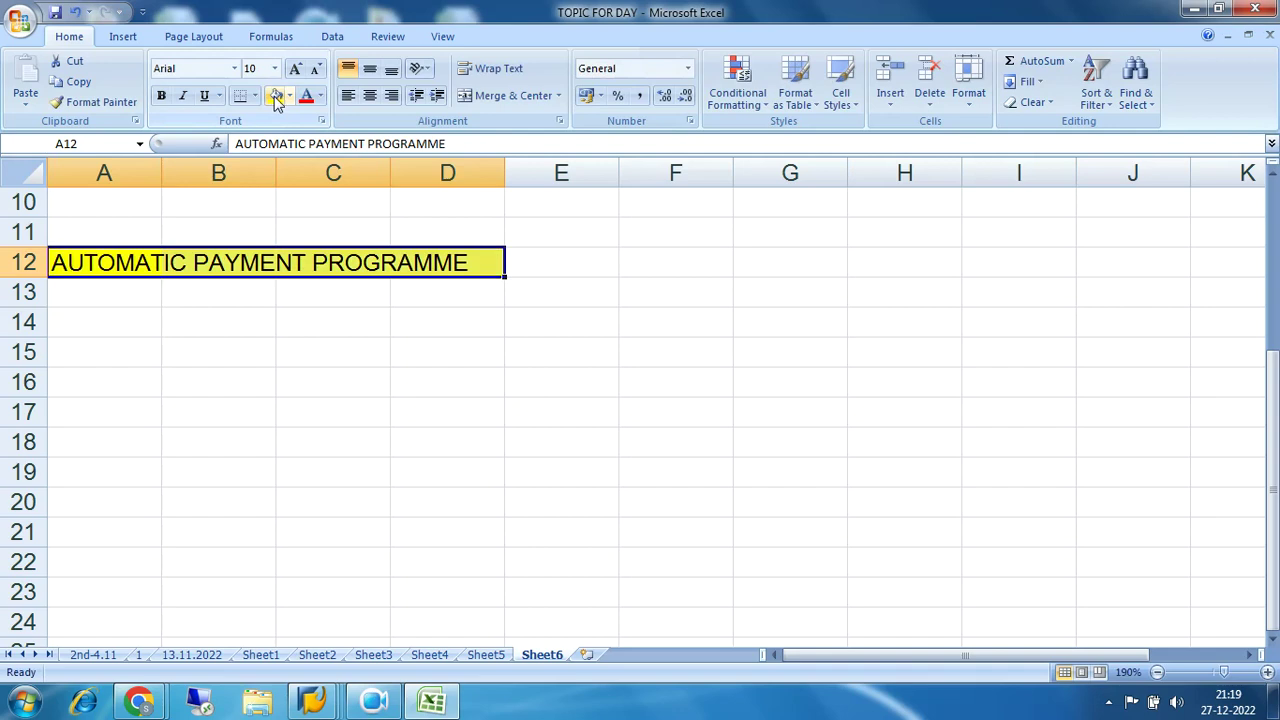
left_click(283, 500)
Step: Type notes '1) Huge numbers of vendors' and '2) Every vendor... invoices pending for payment' in A14:A15
left_click(117, 325)
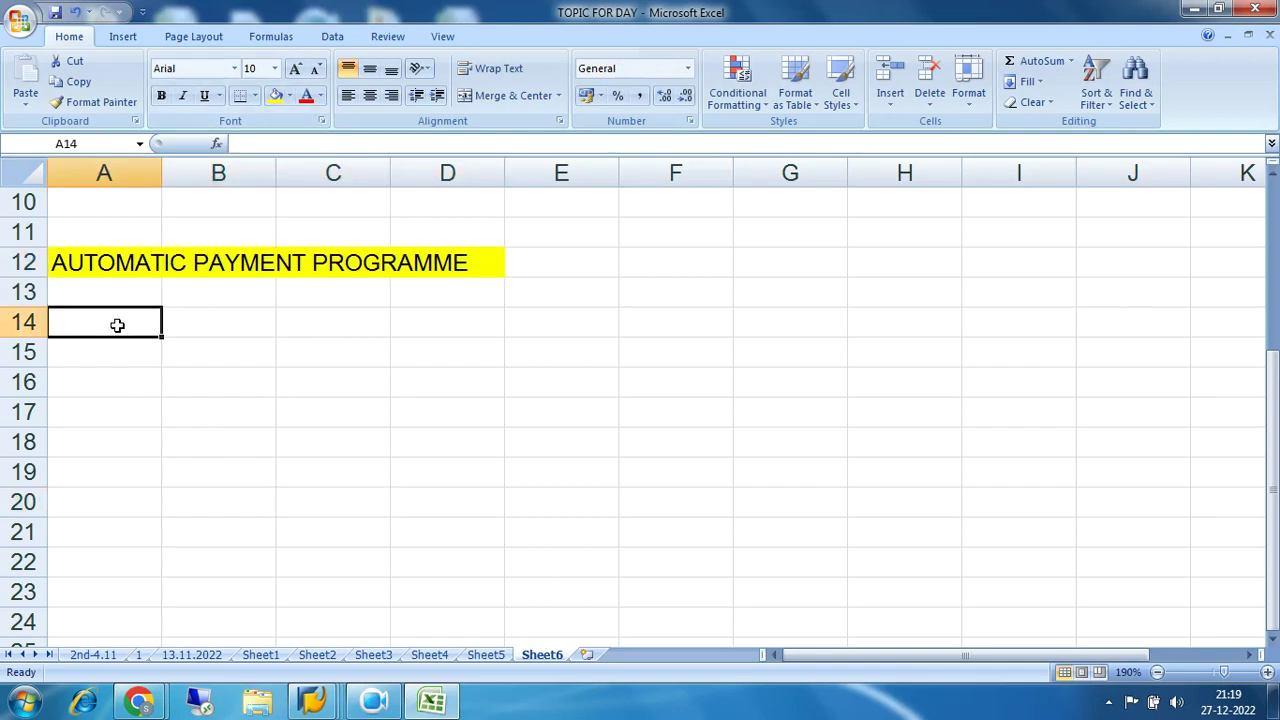
type("1")
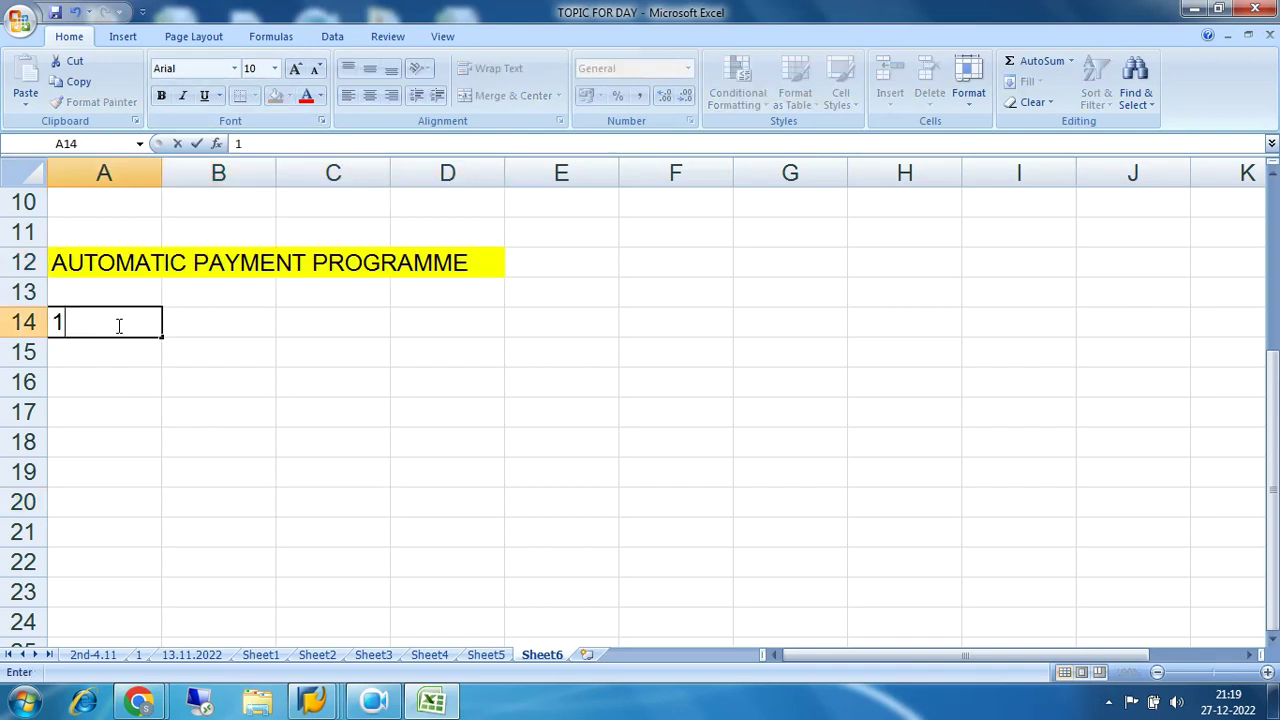
type(") Huge nu")
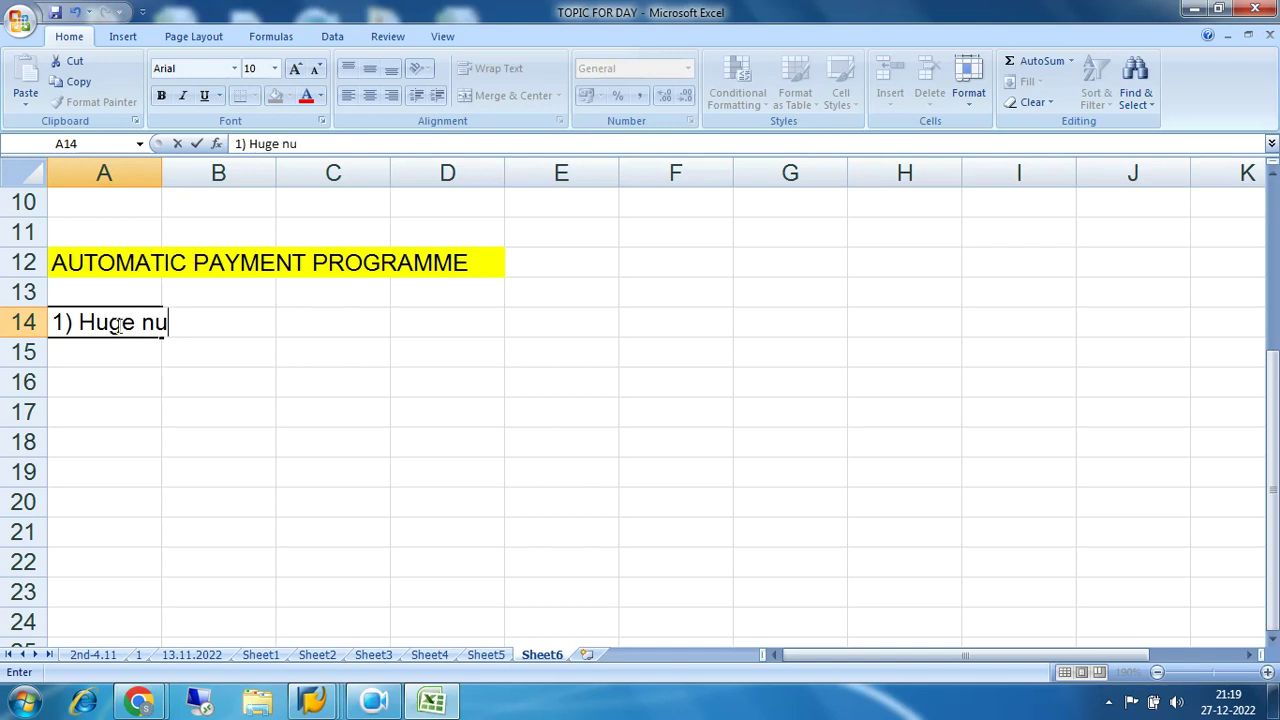
type("mbers of n")
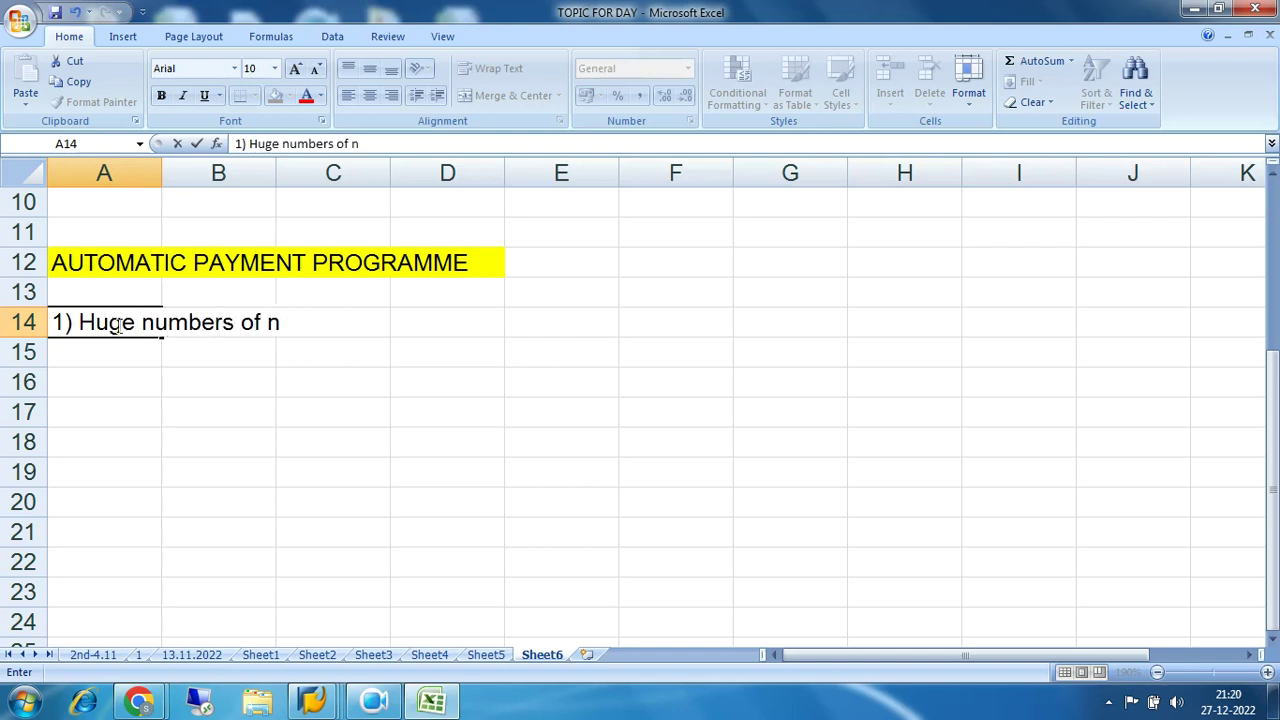
key("BackSpace")
type("vendors")
key("Return")
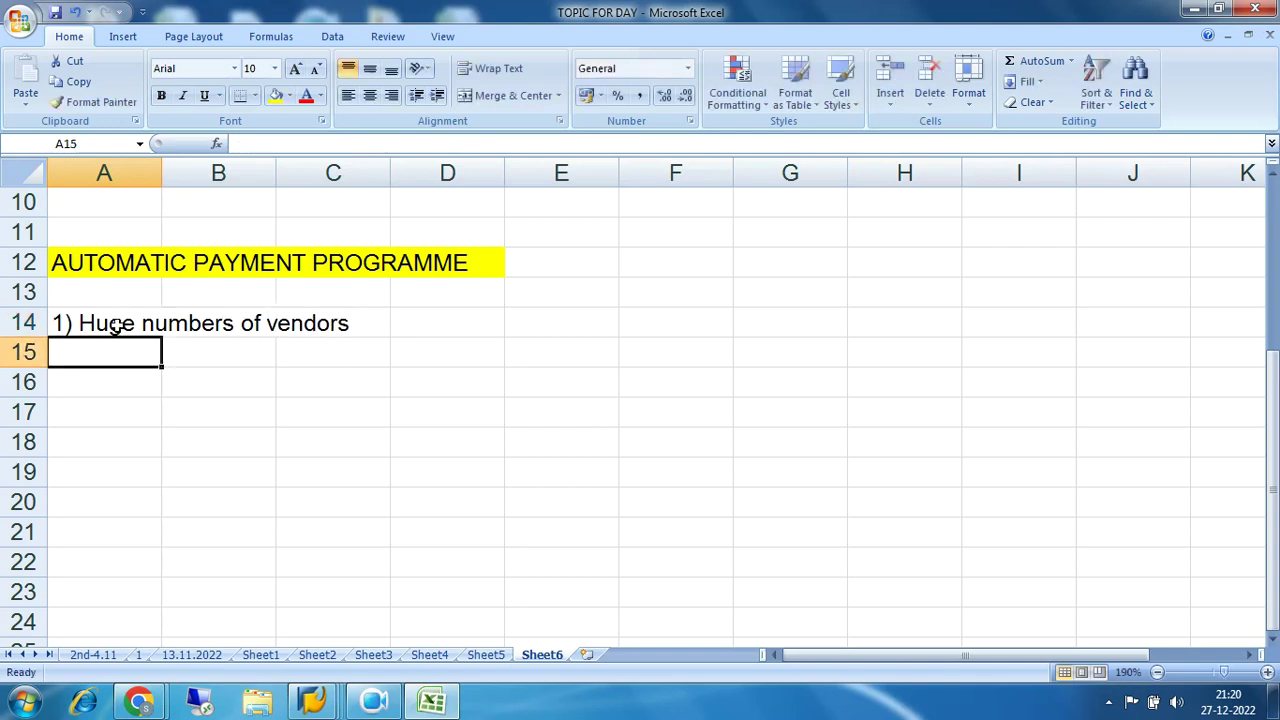
type("2)")
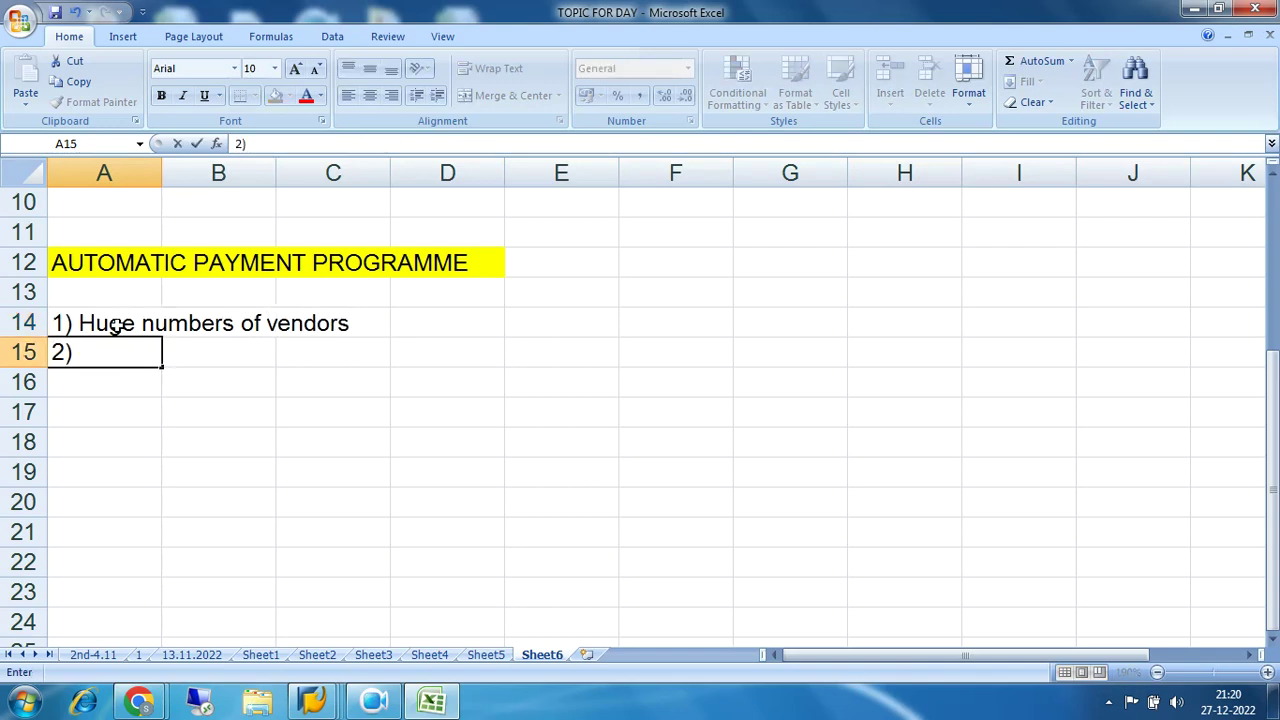
type(" Every")
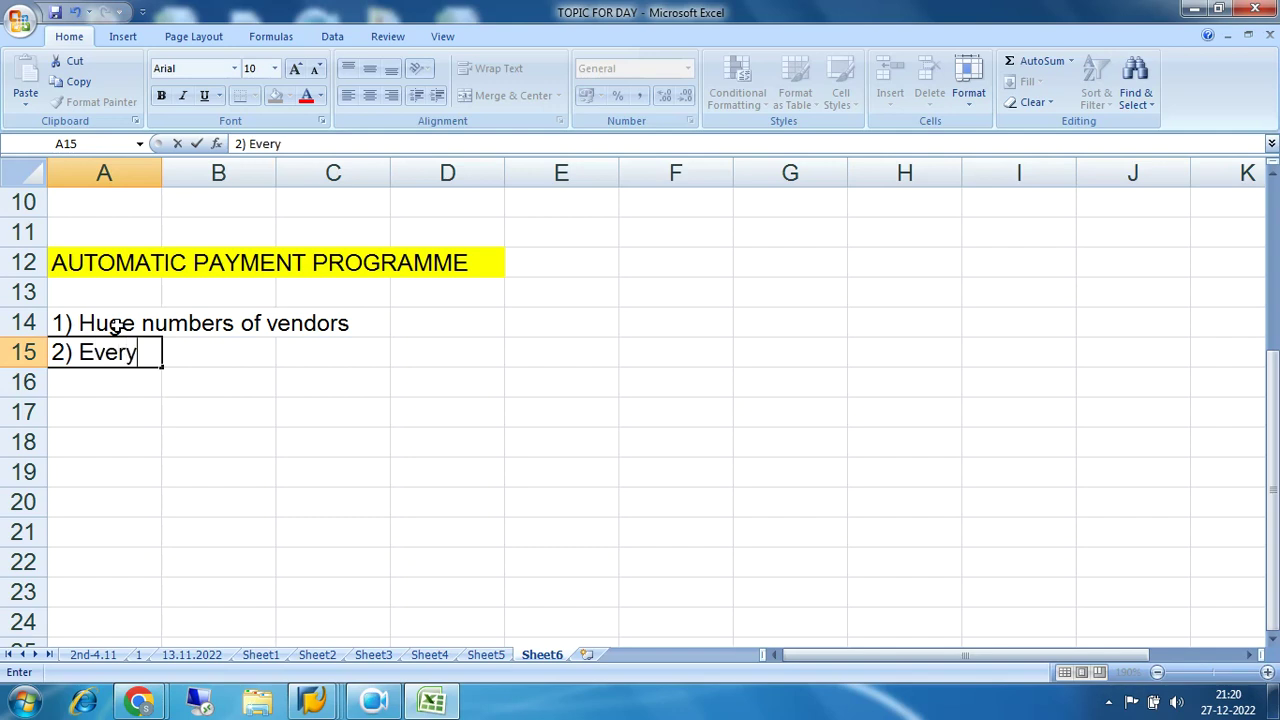
type(" vendor")
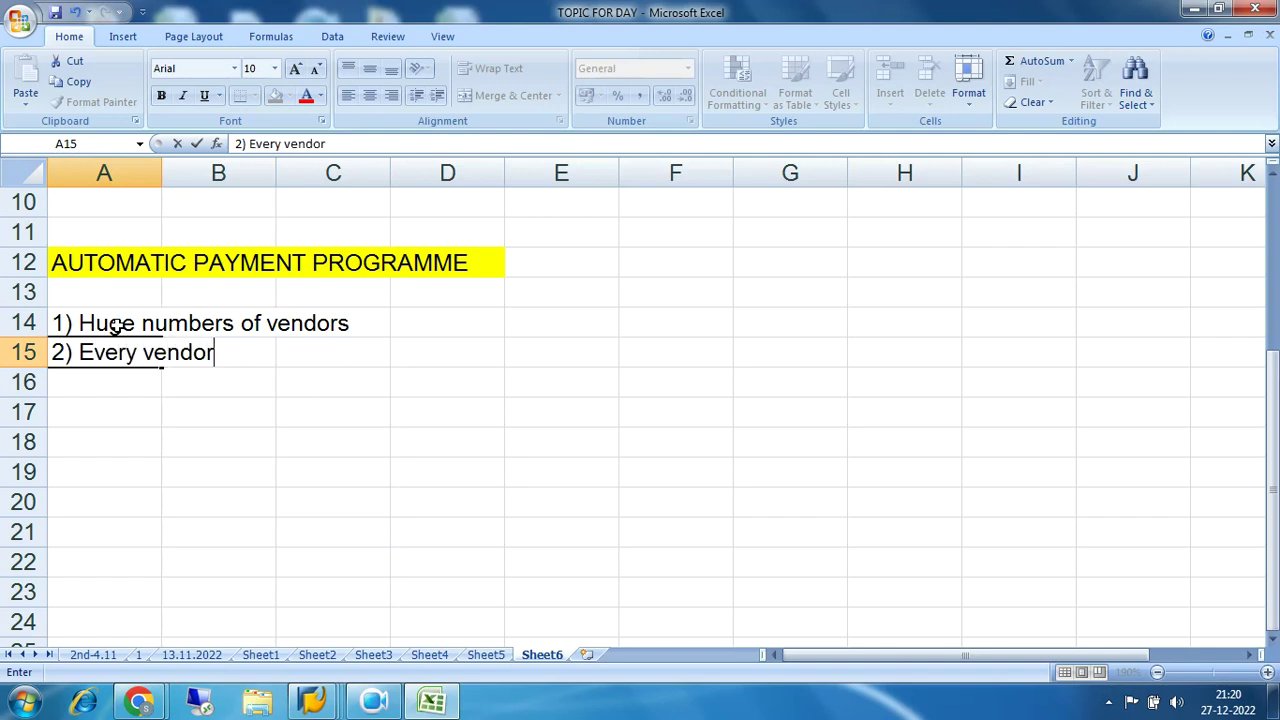
type(" there ar")
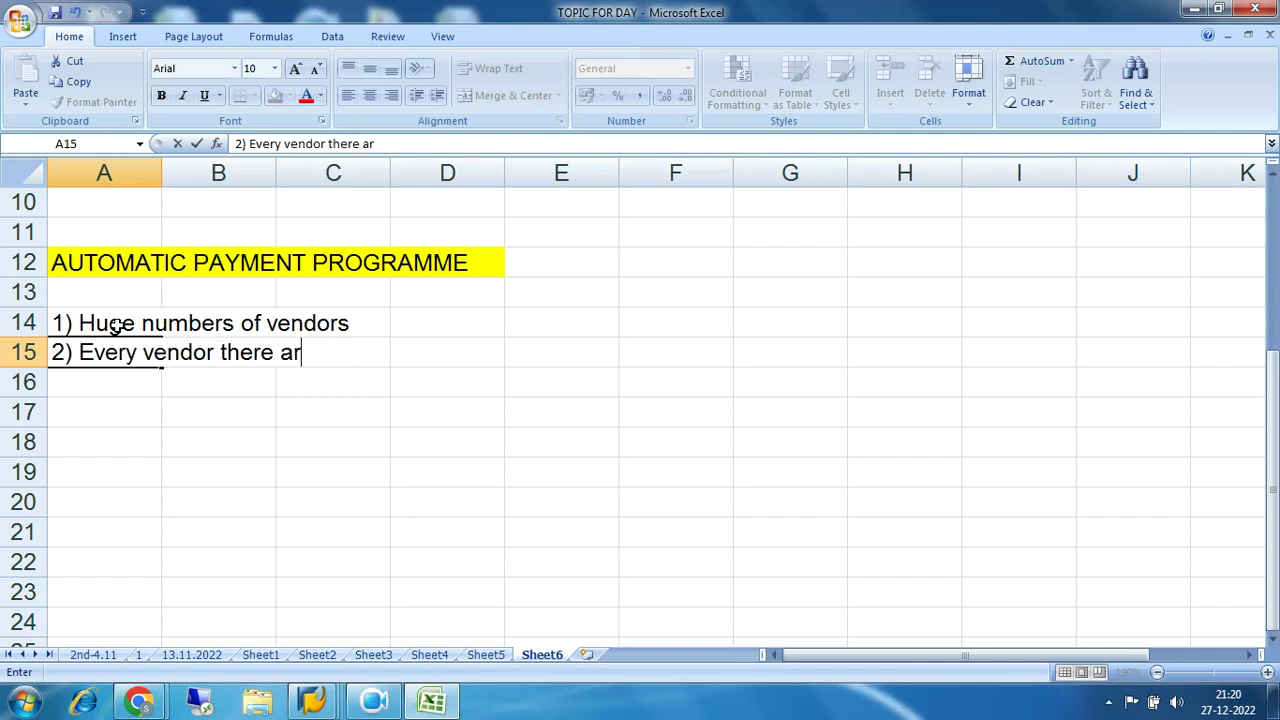
type("e huge")
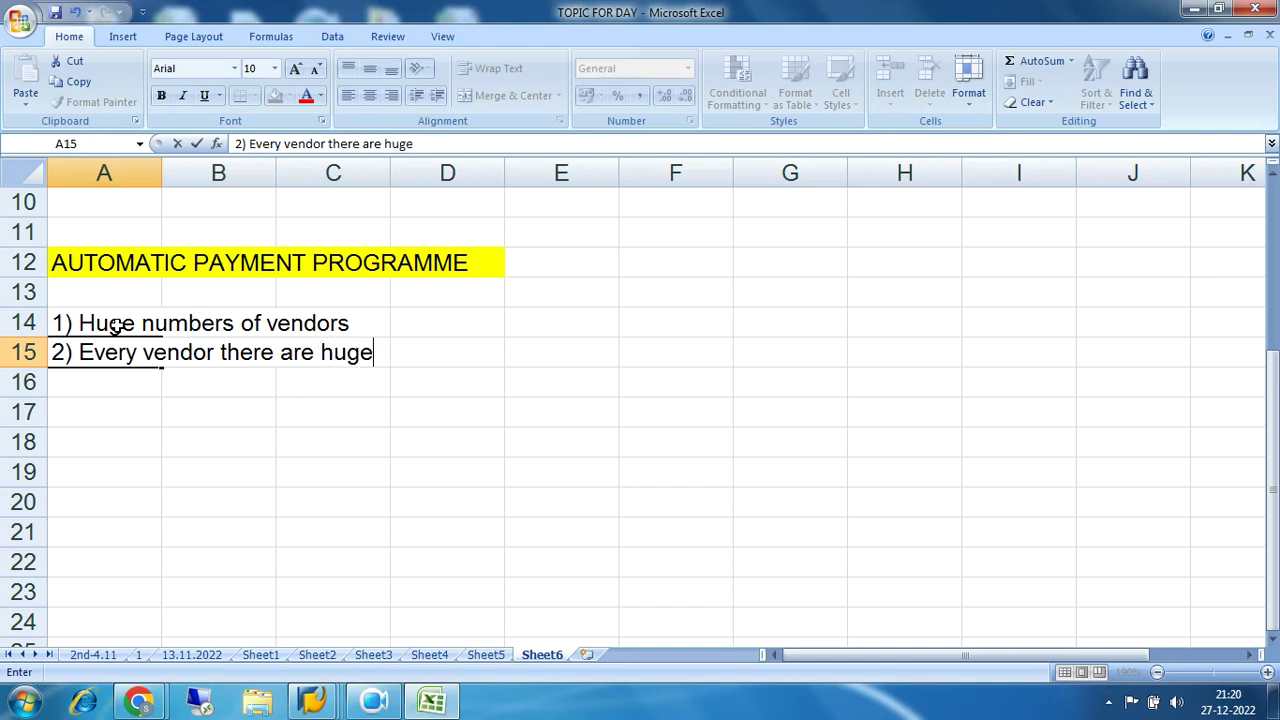
type(" numbers ")
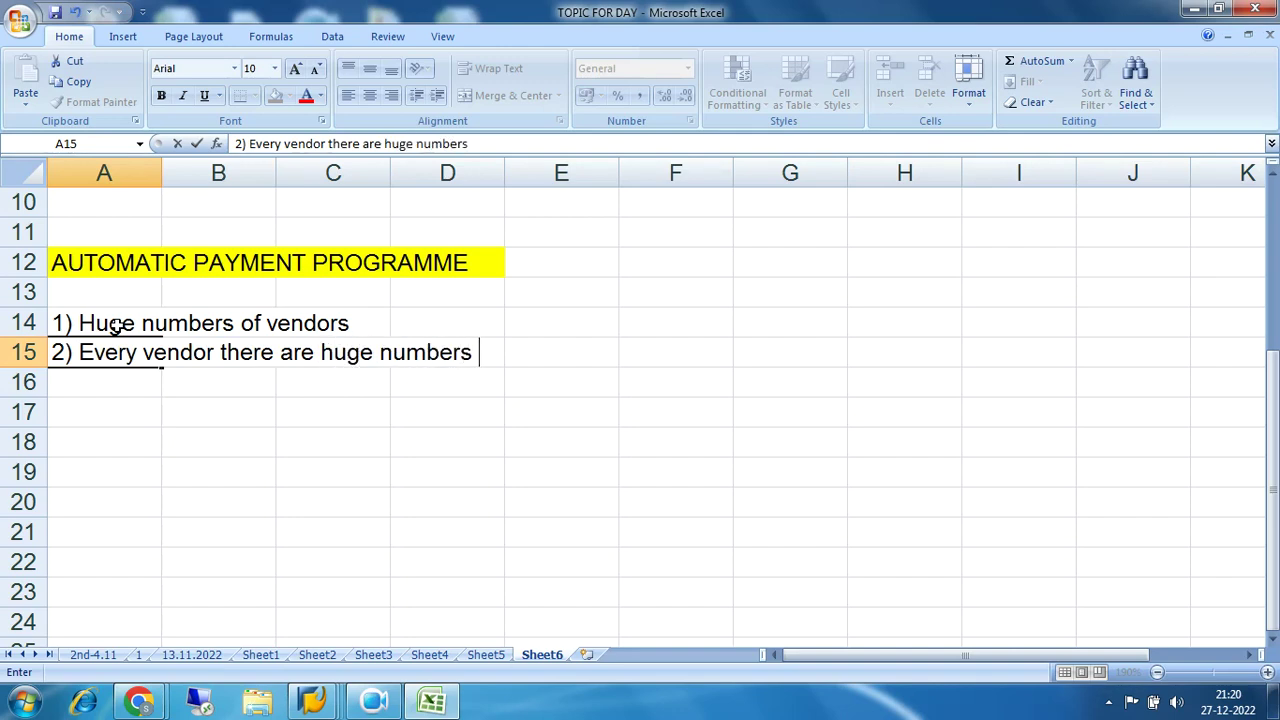
type("of invoic")
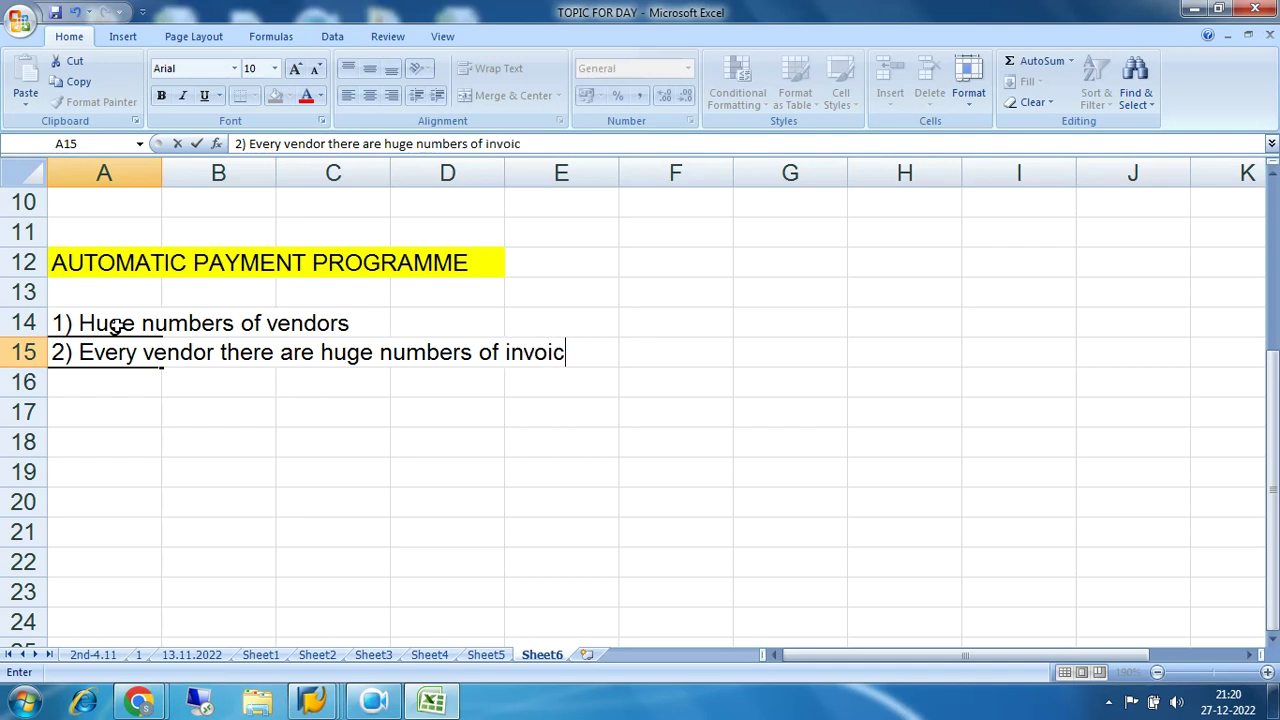
type("es pendin")
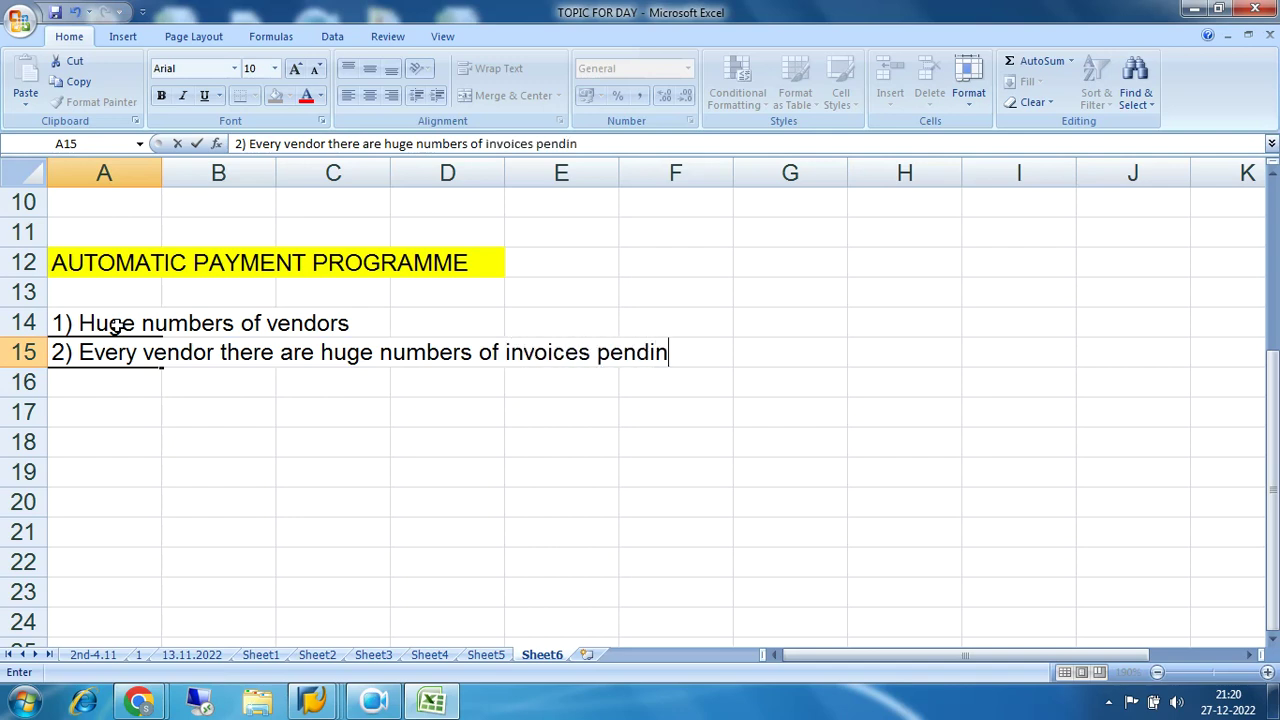
type("g for payment")
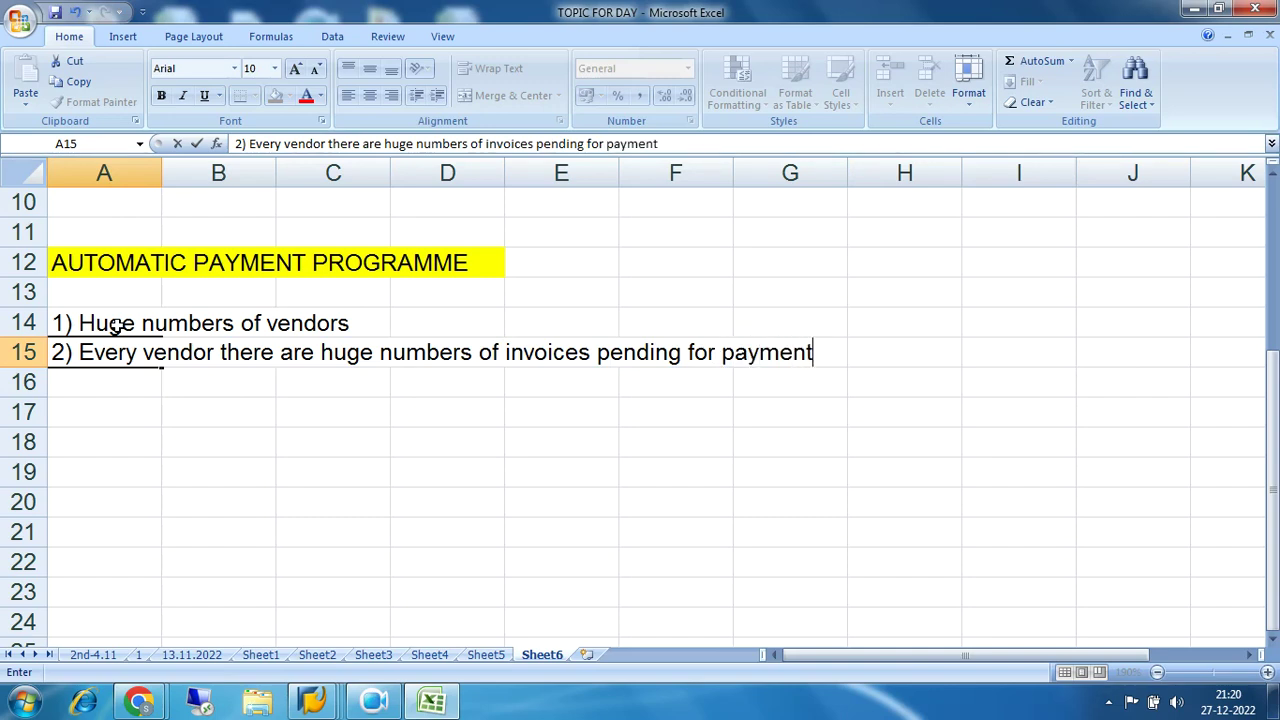
key("Return")
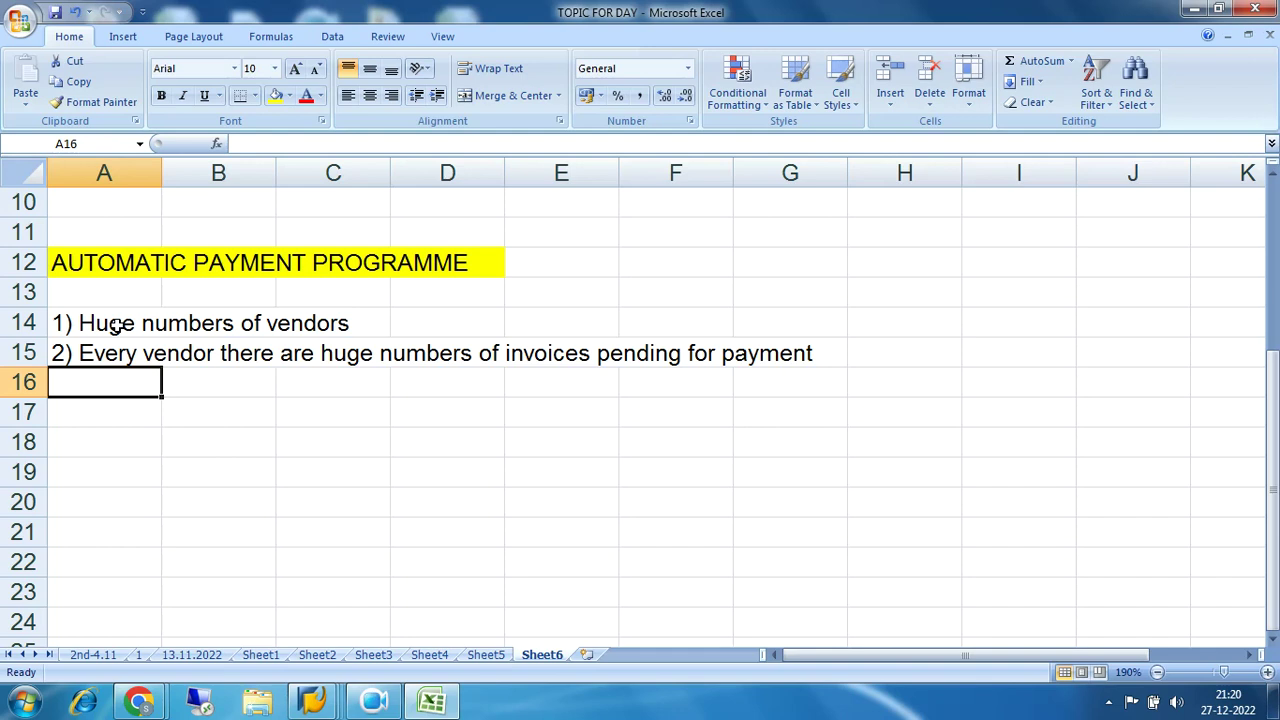
Step: Add the example 'x ltd' in B17 with '106 numbers of invoices pending' below it
left_click(220, 411)
type("x ltd")
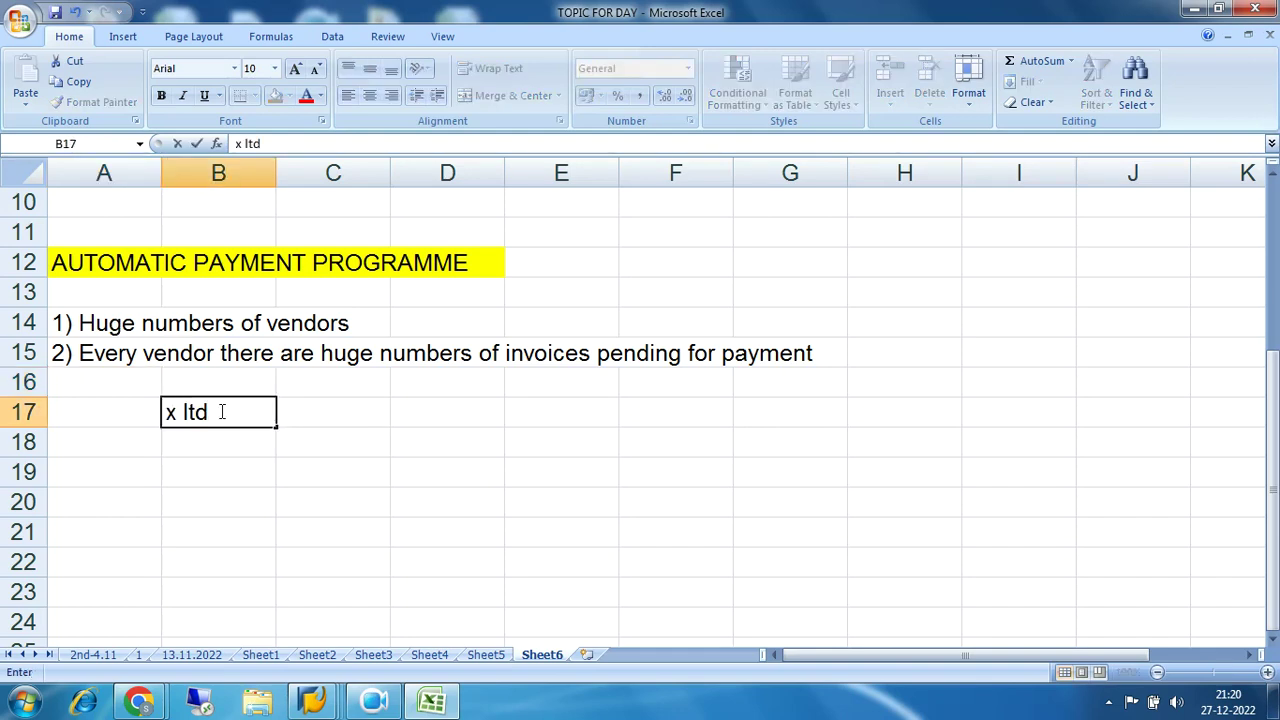
key("Return")
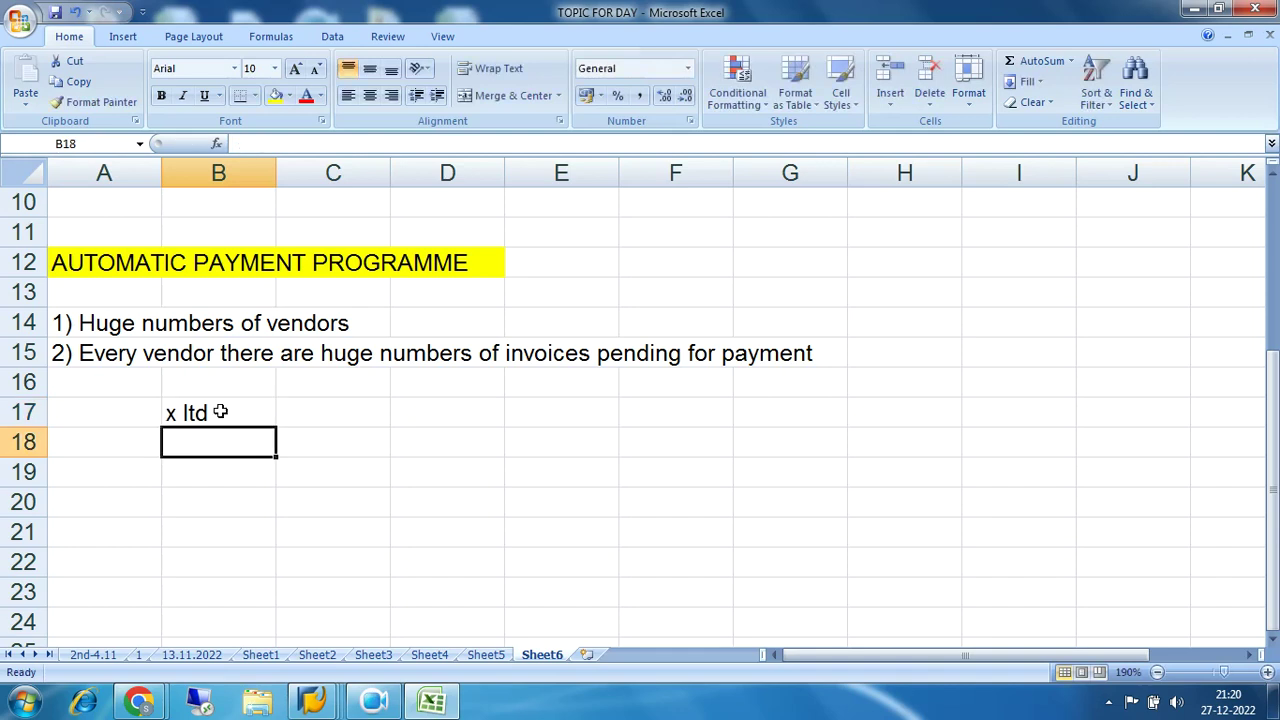
type("106")
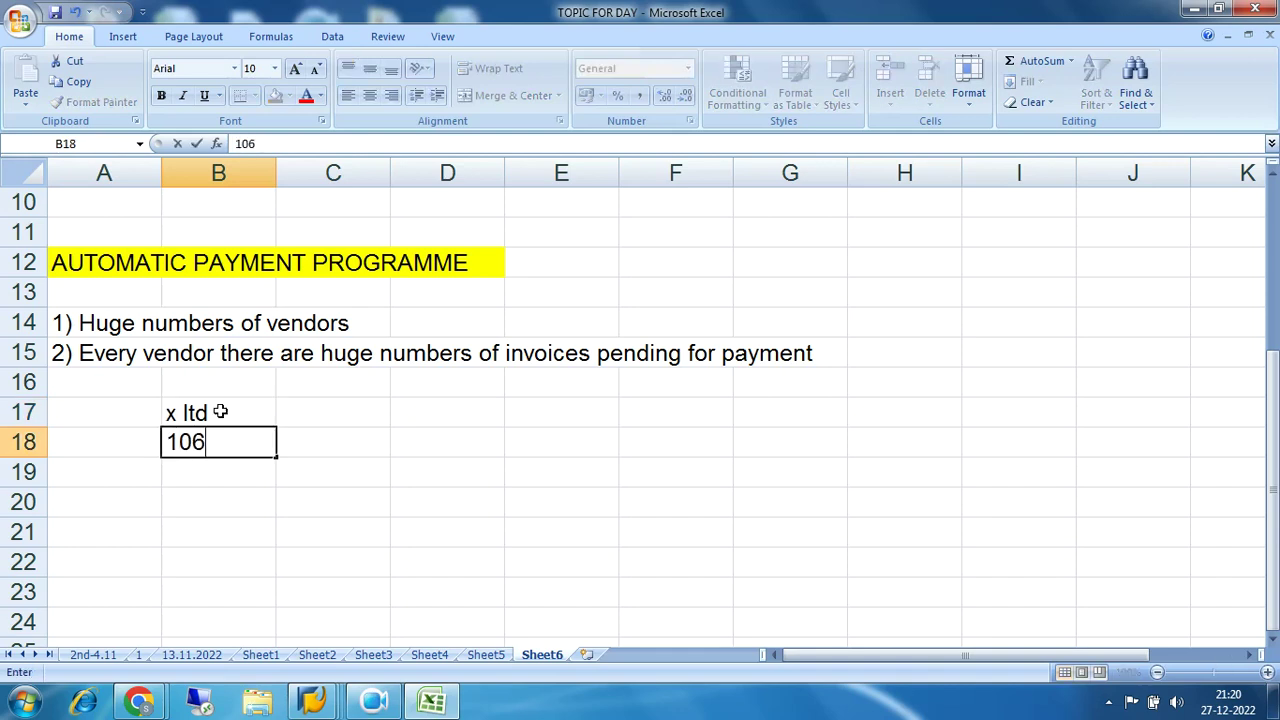
type(" numbers")
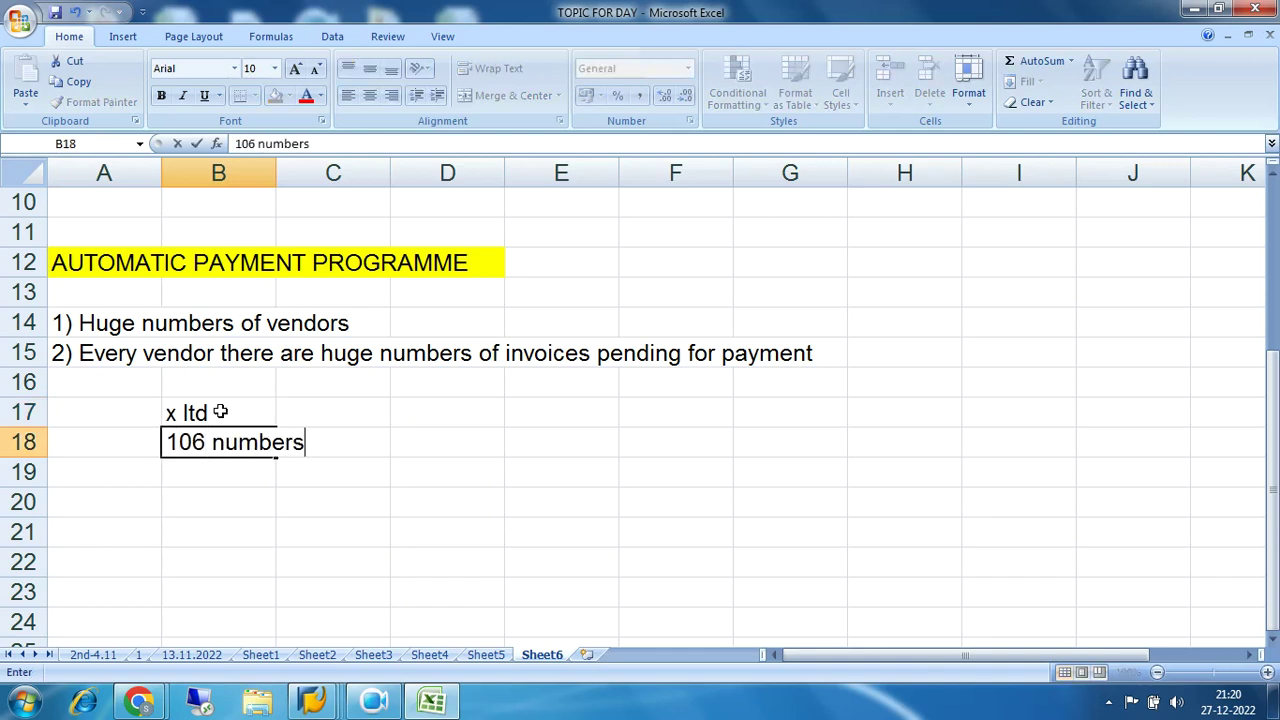
type(" of invoices p")
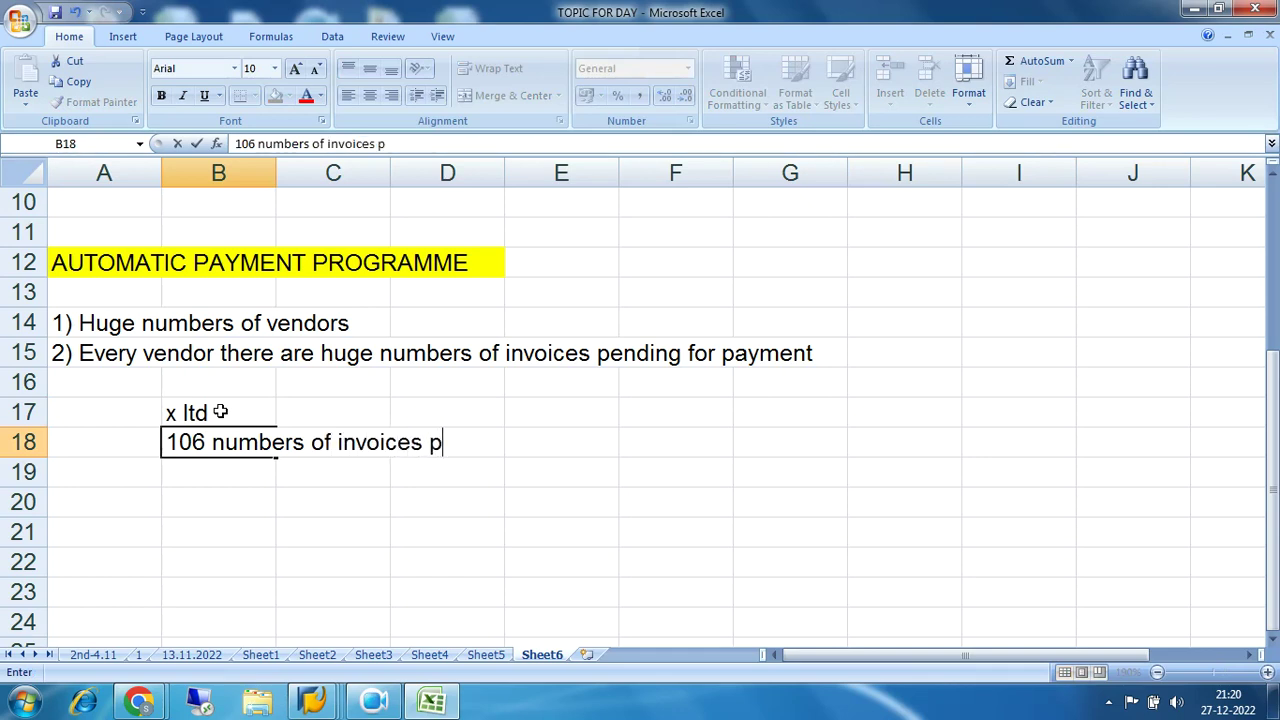
type("ending")
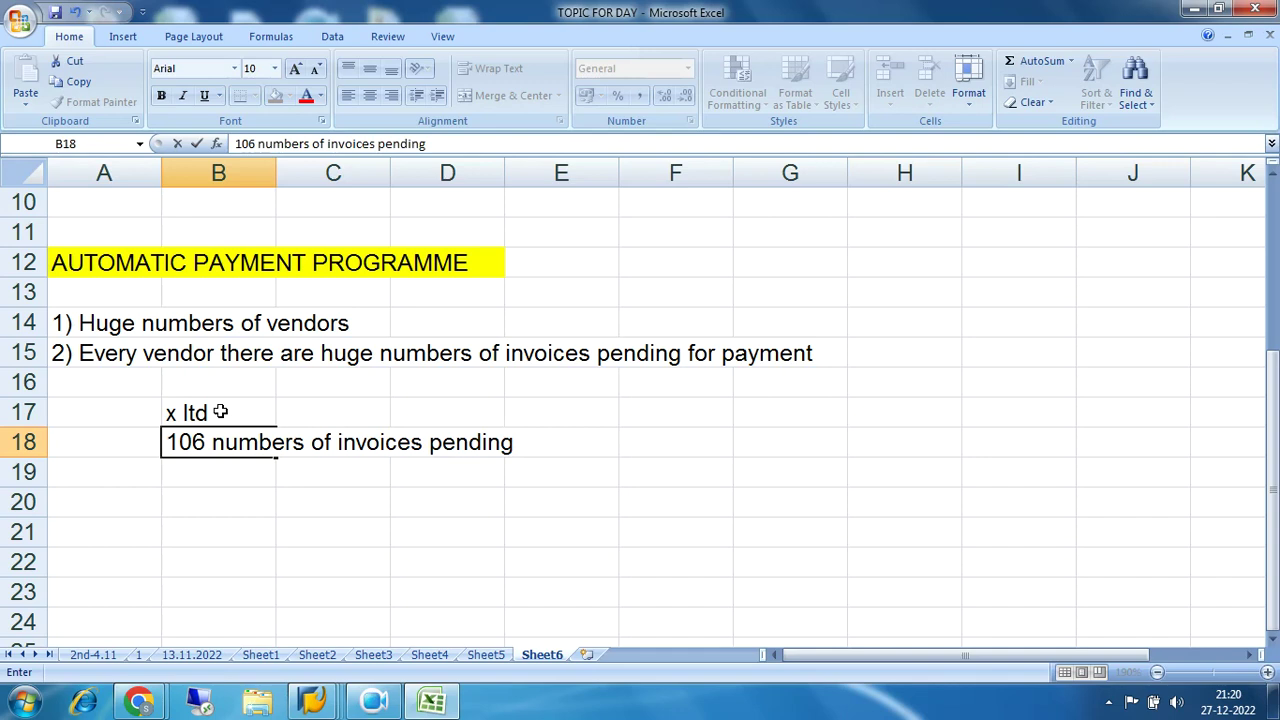
key("Return")
left_click_drag(185, 445, 512, 445)
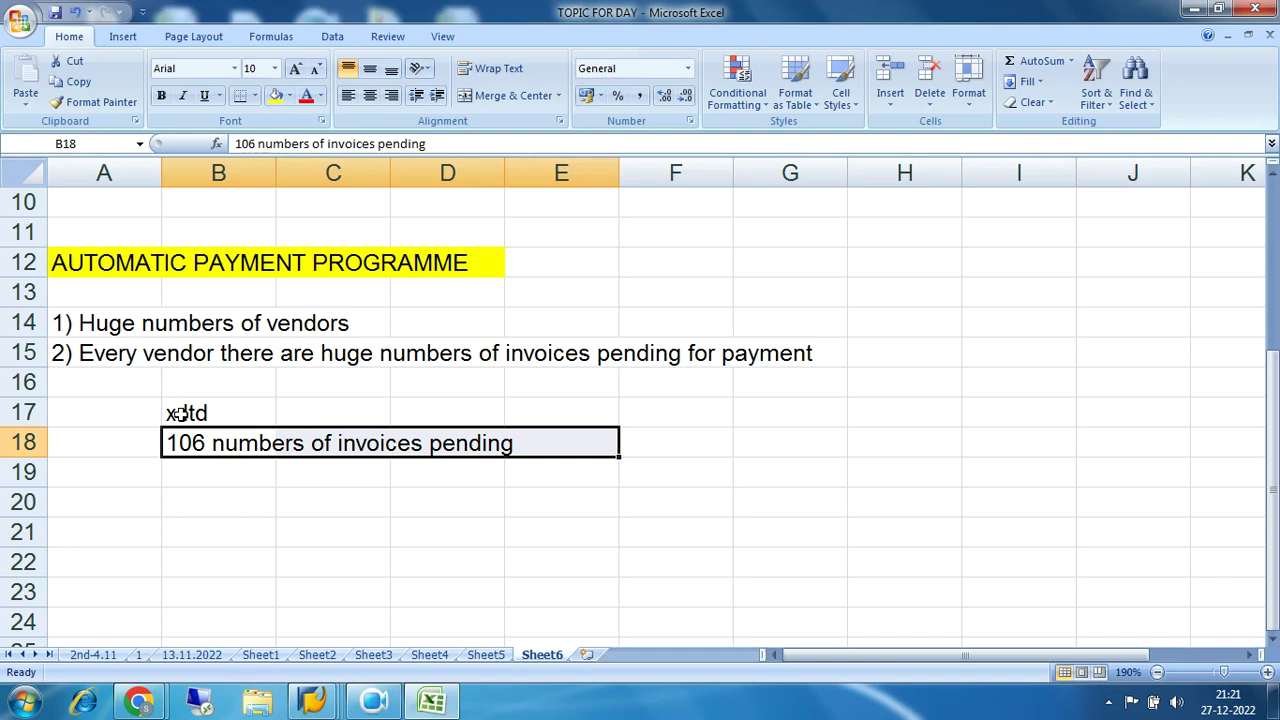
left_click_drag(176, 413, 461, 420)
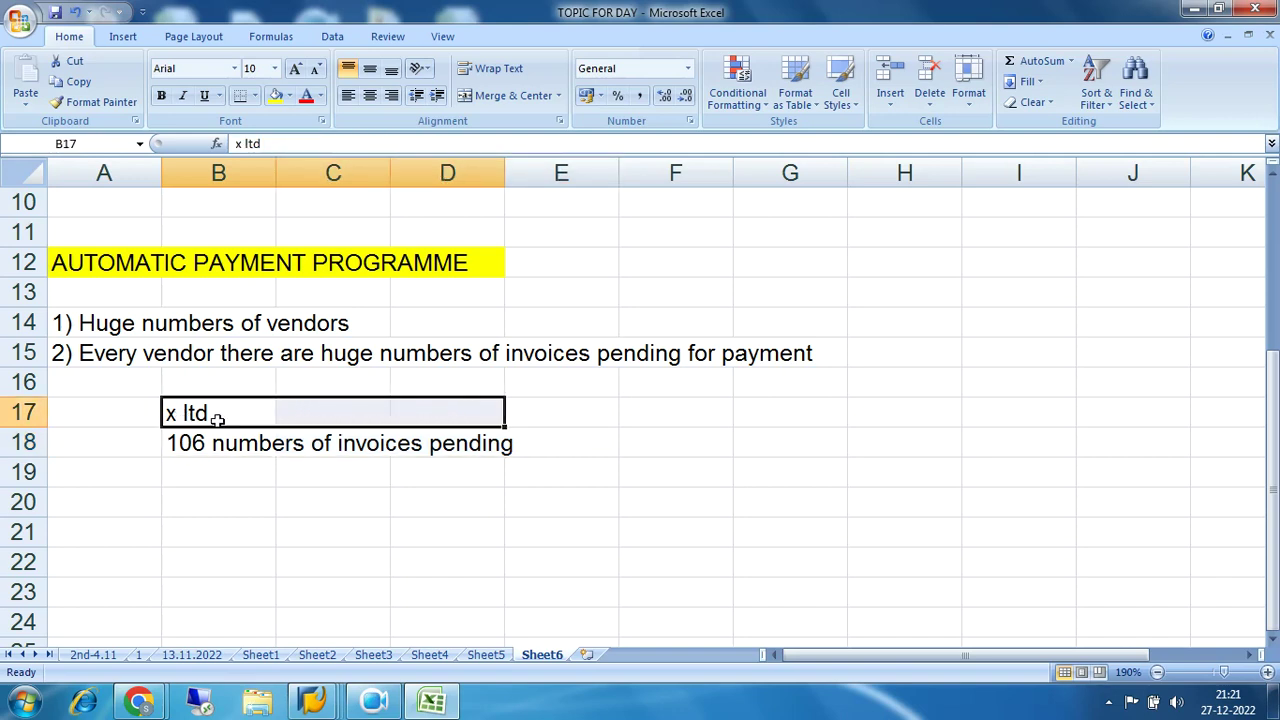
left_click_drag(195, 443, 507, 447)
Step: Enter '10 invoices has not be paid today' in B19 and select the heading row
left_click(451, 483)
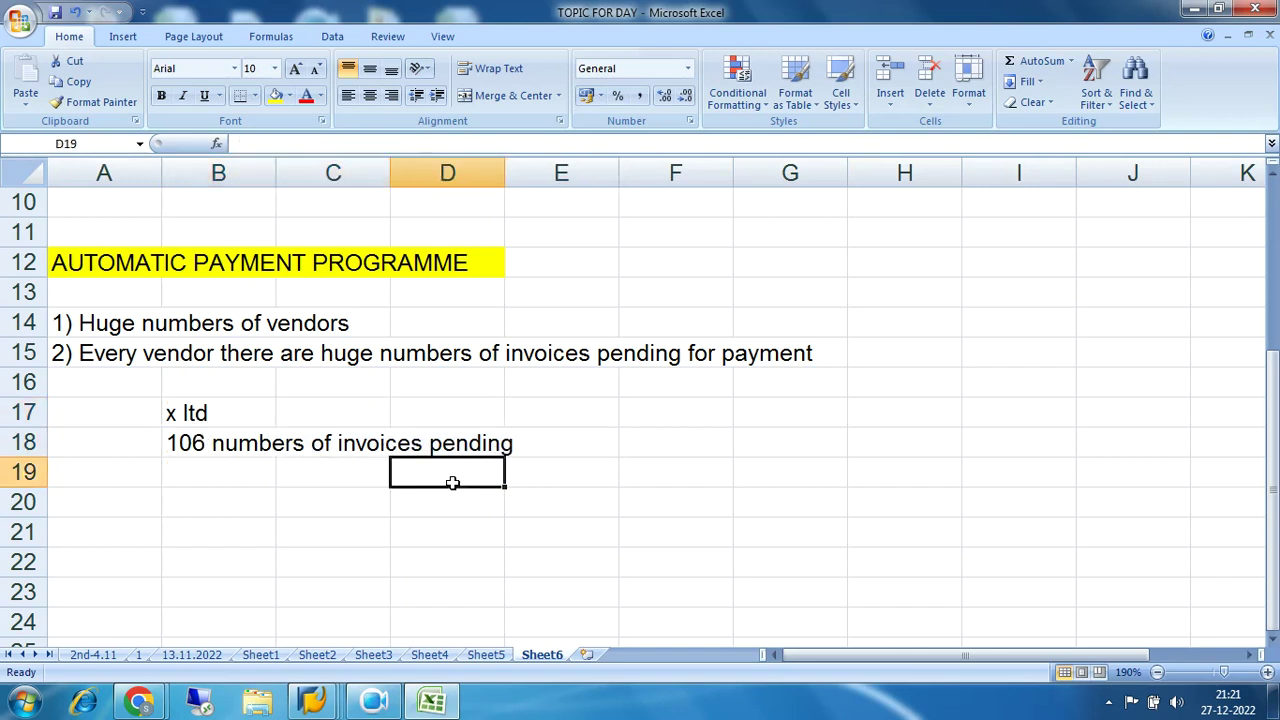
left_click(237, 479)
type("10 ")
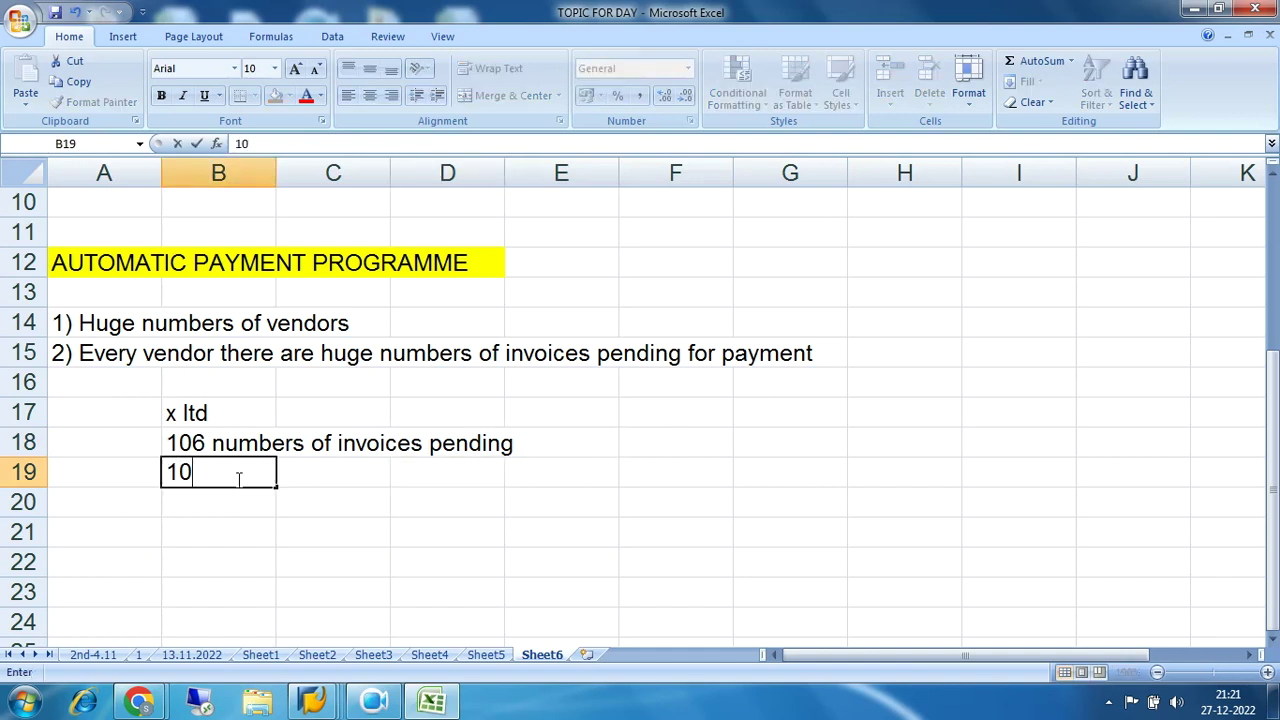
type("invoices has ")
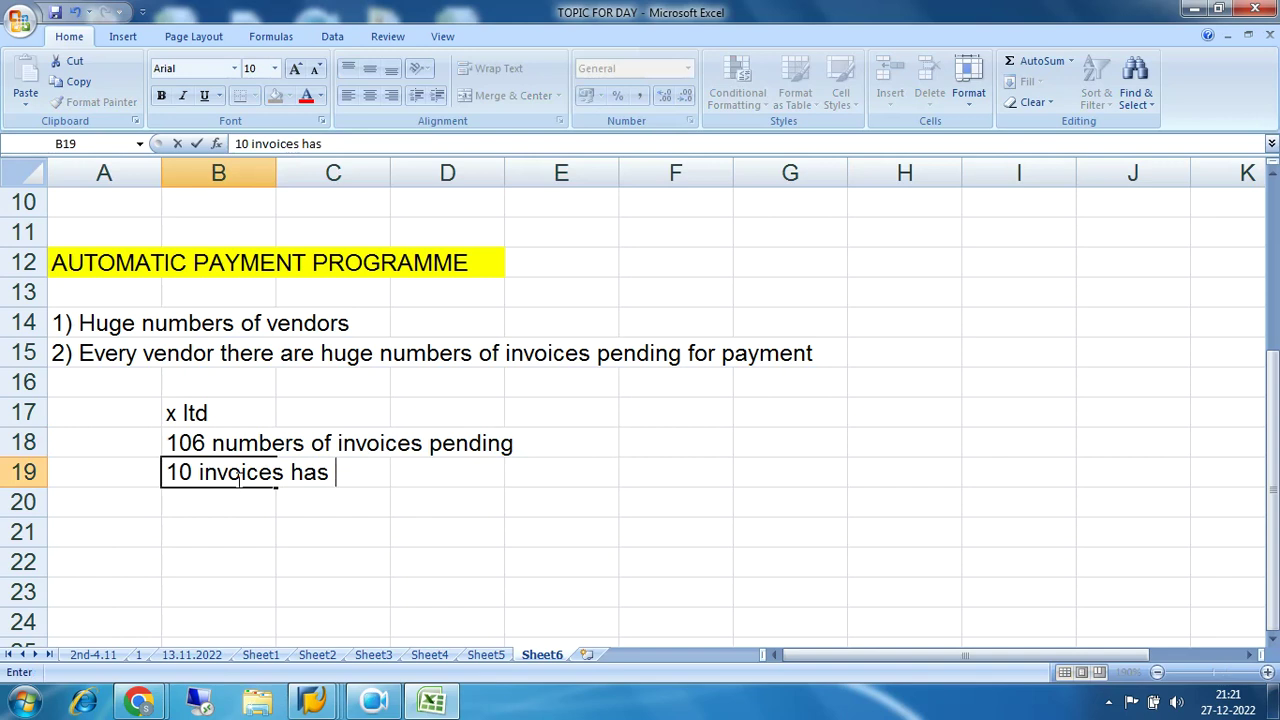
type("not be paid today")
key("Return")
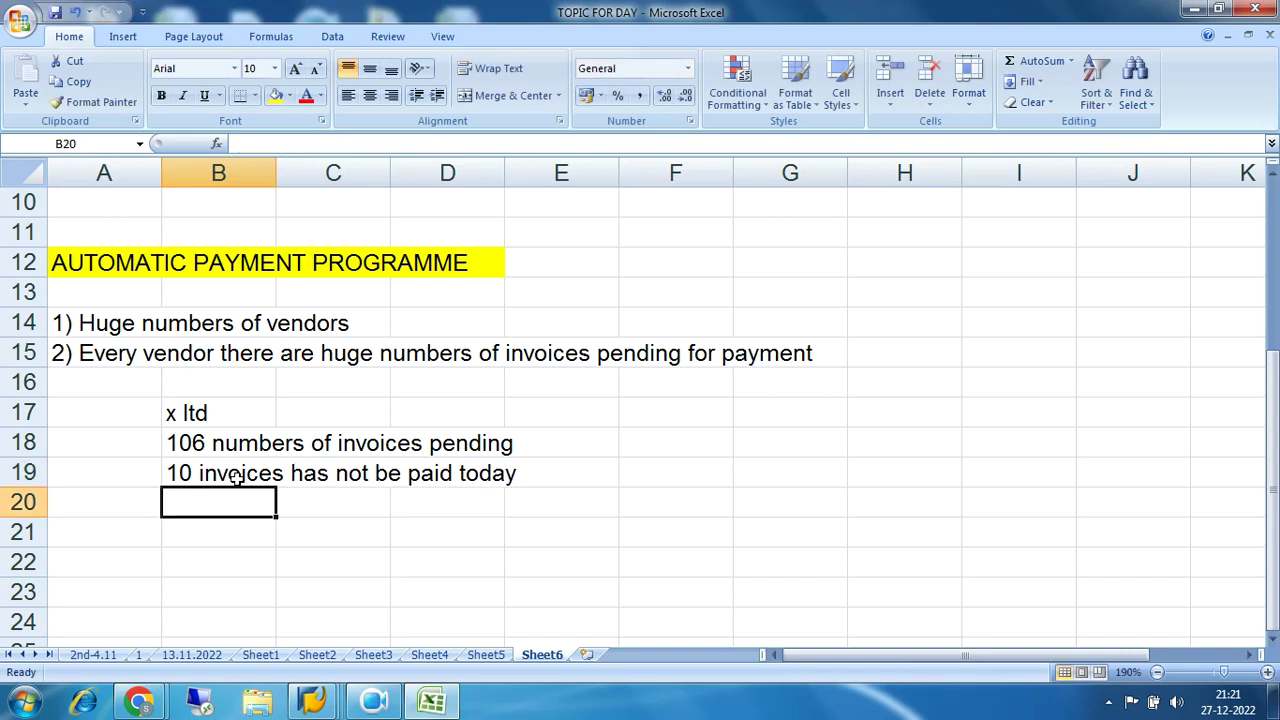
left_click_drag(88, 260, 482, 256)
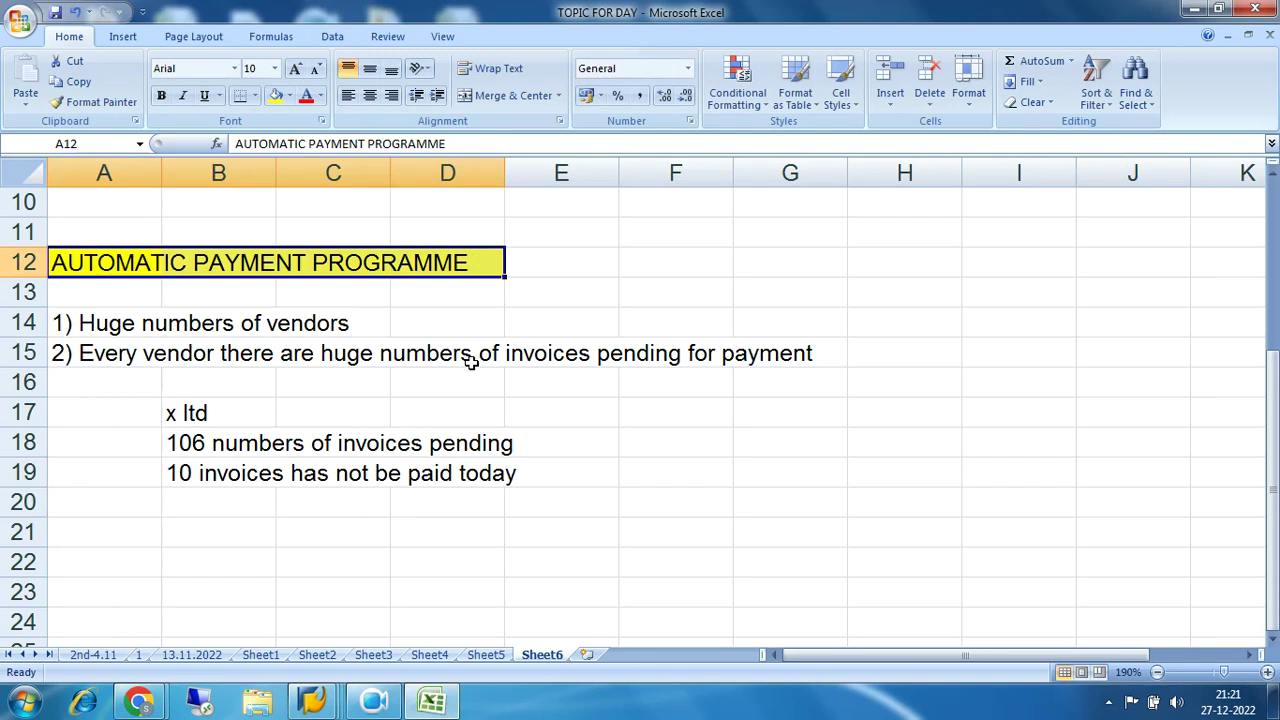
Step: Launch F-53 Post Outgoing Payments from SAP Easy Access, then return to the Excel notes
left_click(315, 703)
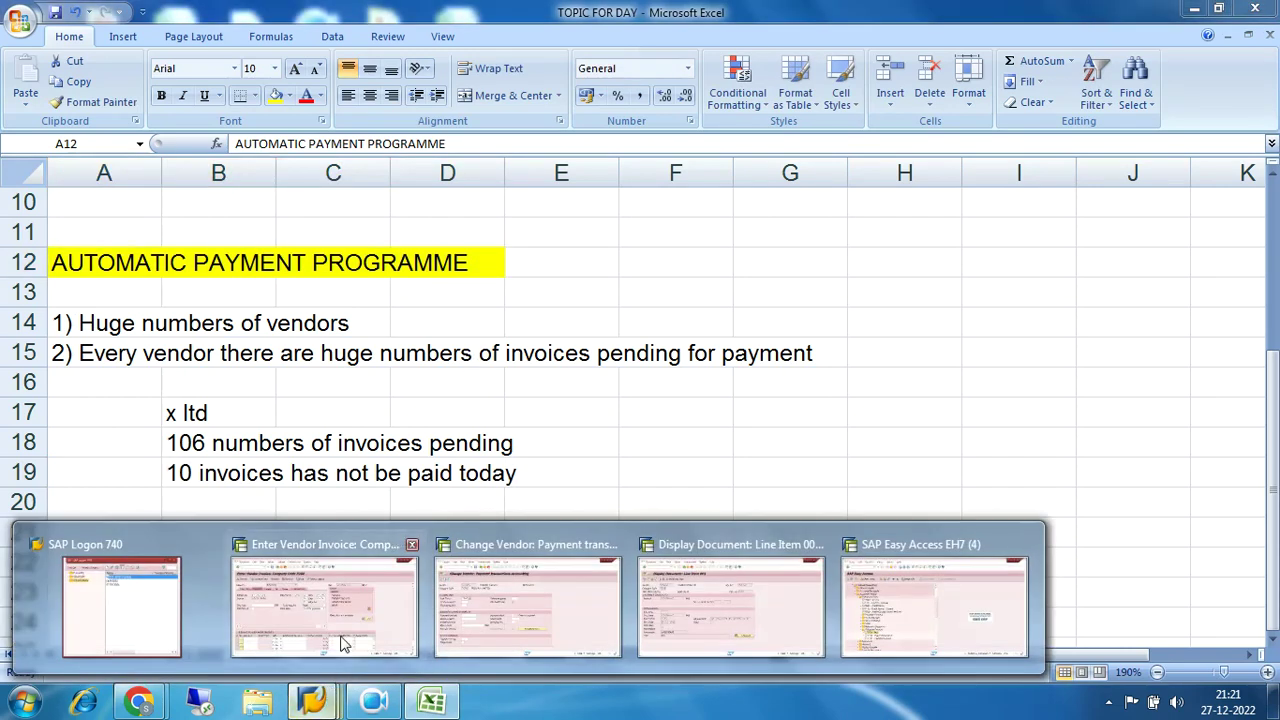
left_click(905, 627)
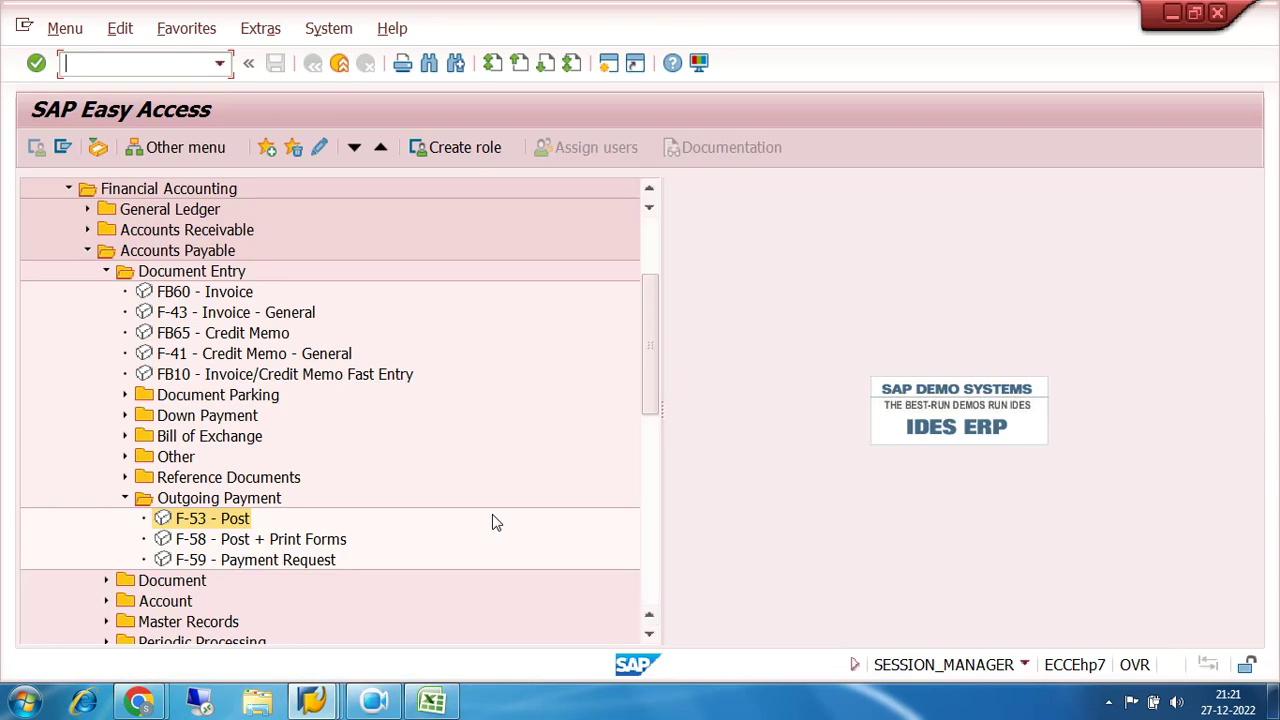
double_click(201, 523)
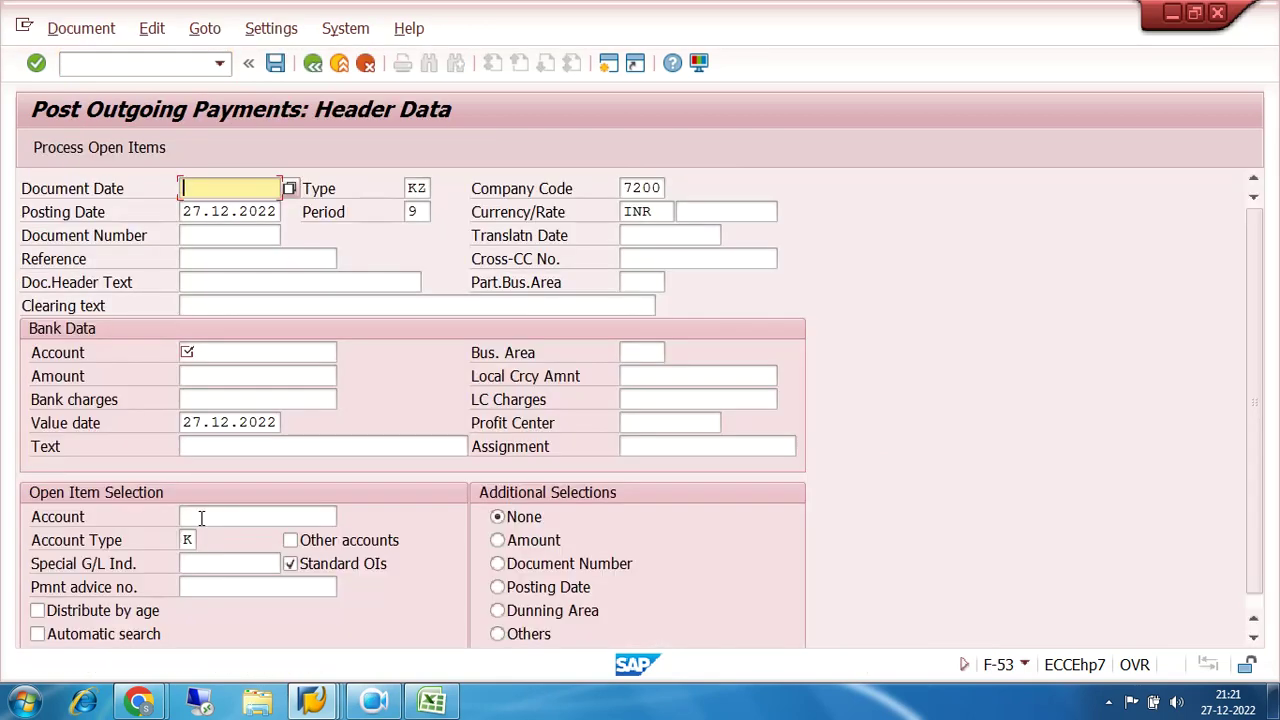
left_click(222, 212)
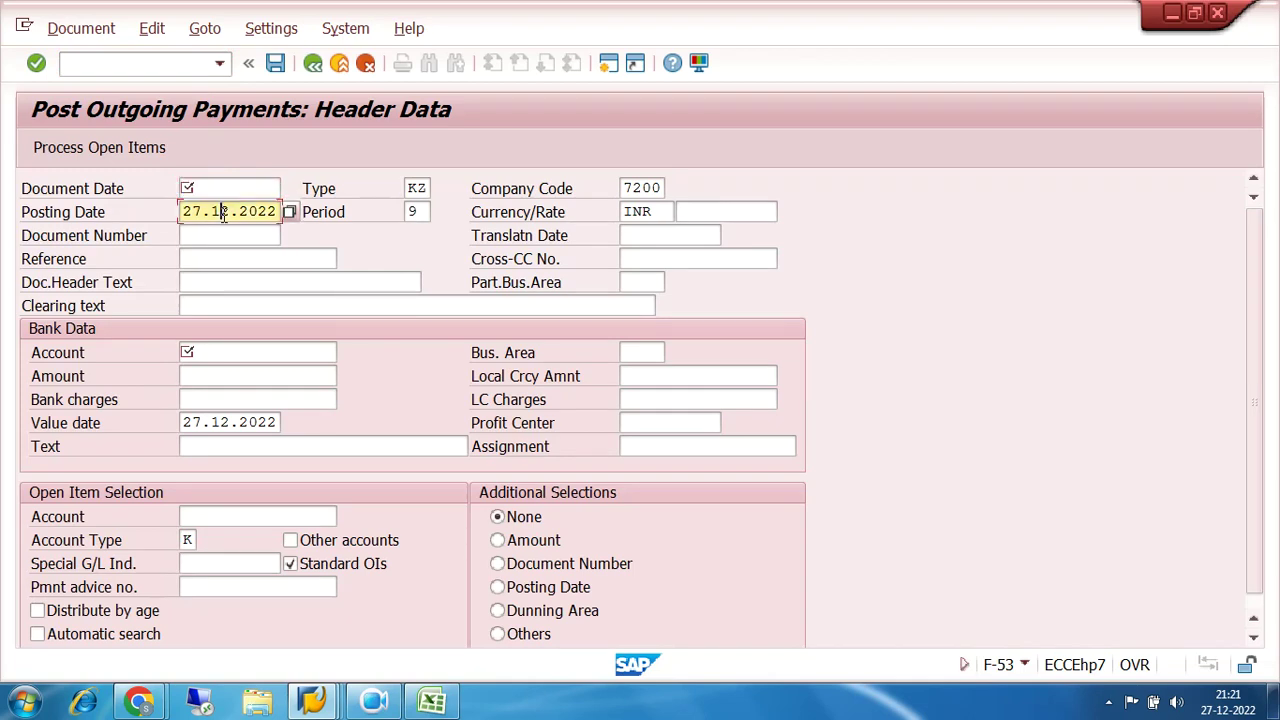
left_click(229, 517)
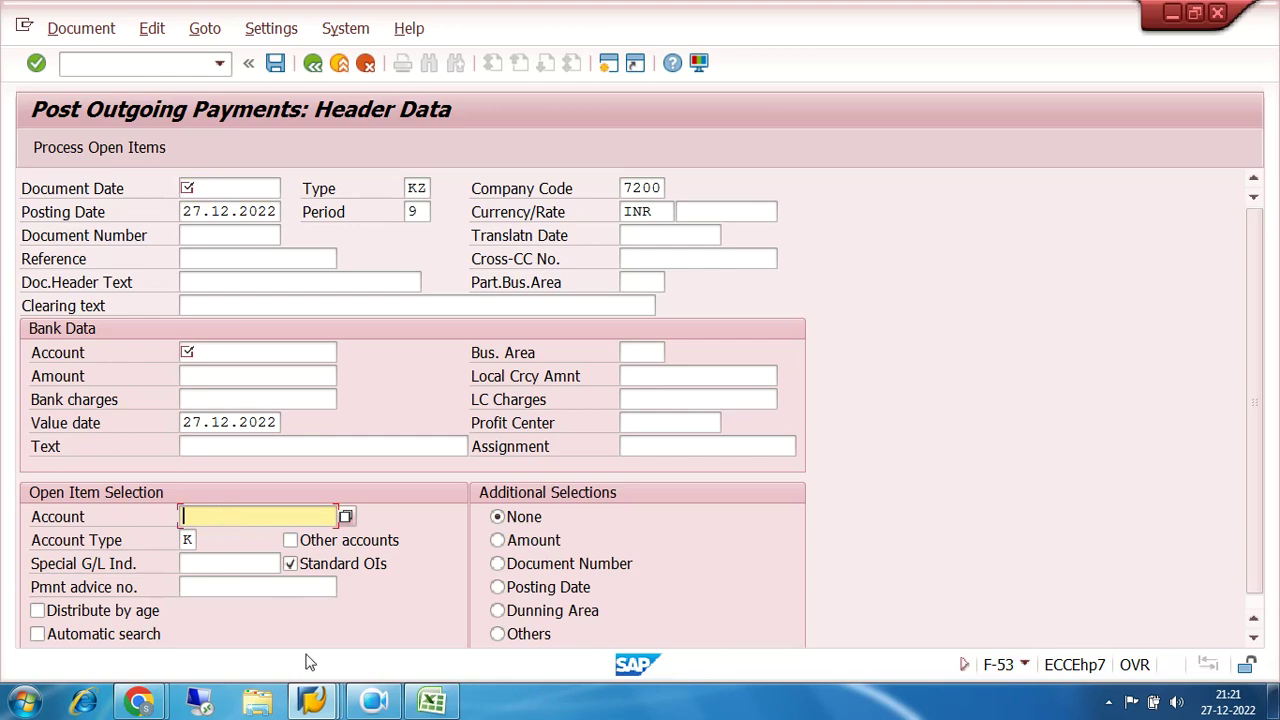
left_click(431, 702)
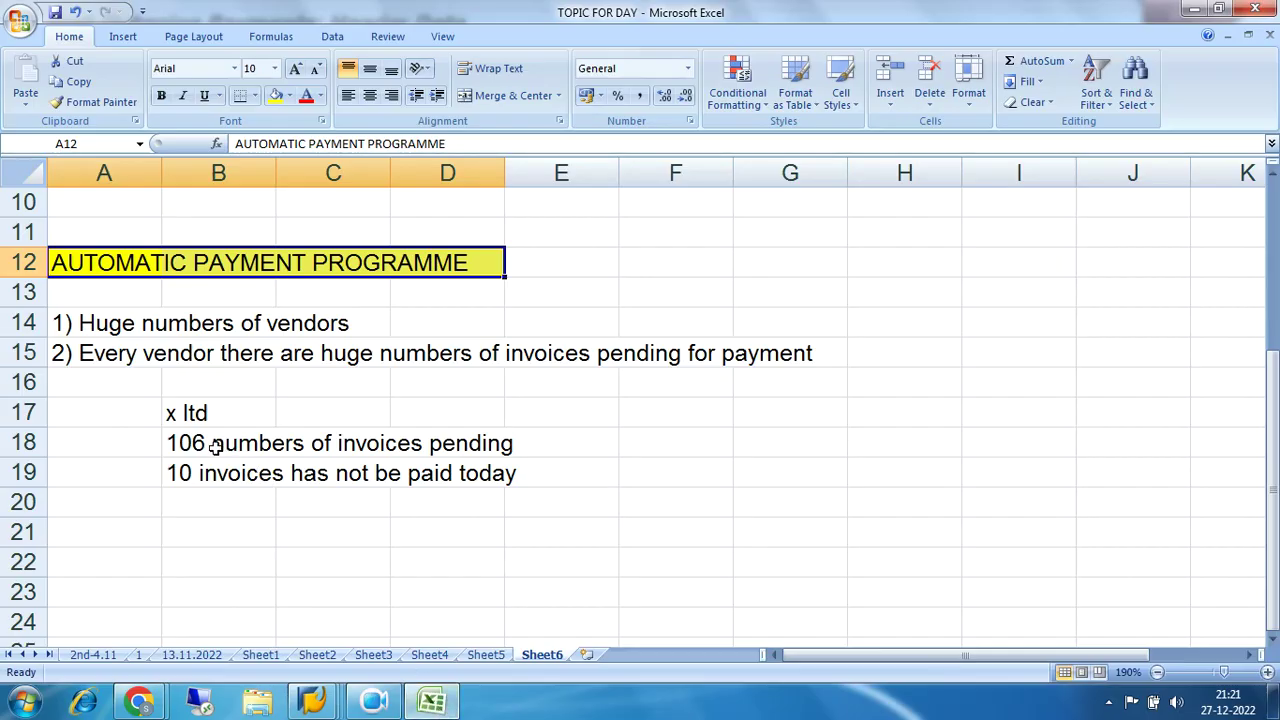
Step: Fill the '10 invoices has not be paid today' line (B19:E19) with the standard red colour
left_click_drag(96, 328, 478, 328)
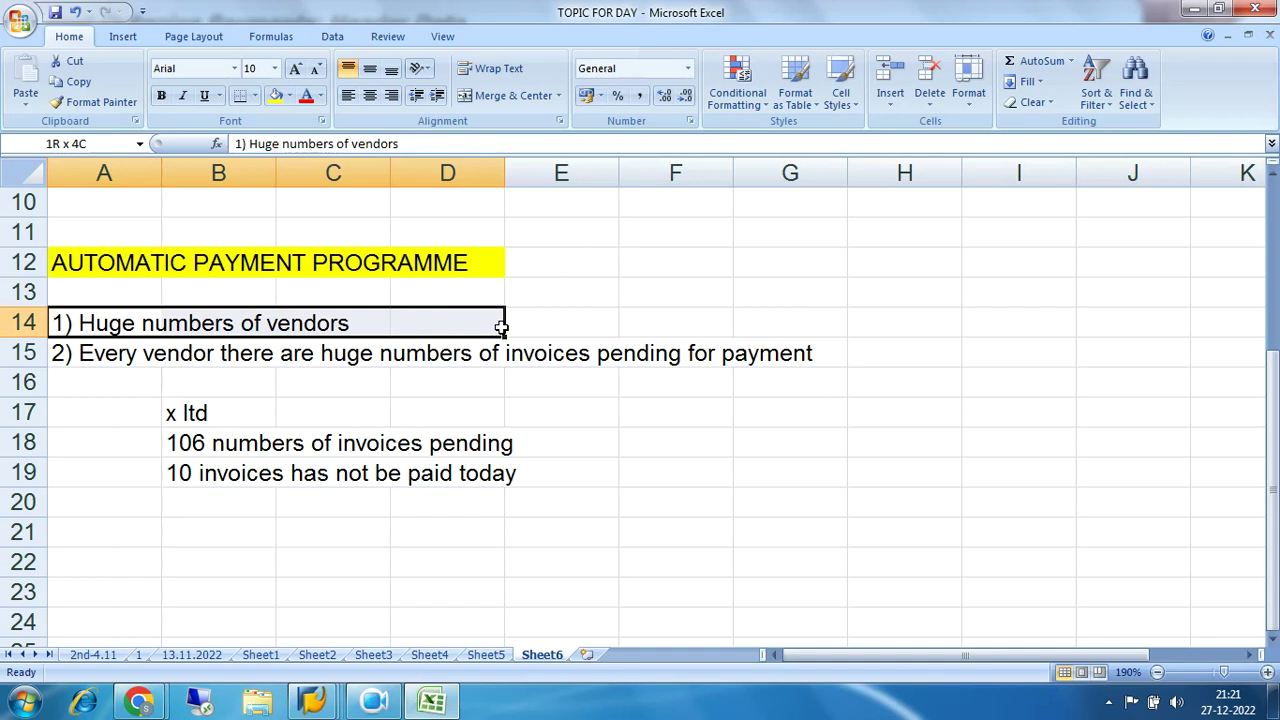
left_click_drag(100, 358, 826, 356)
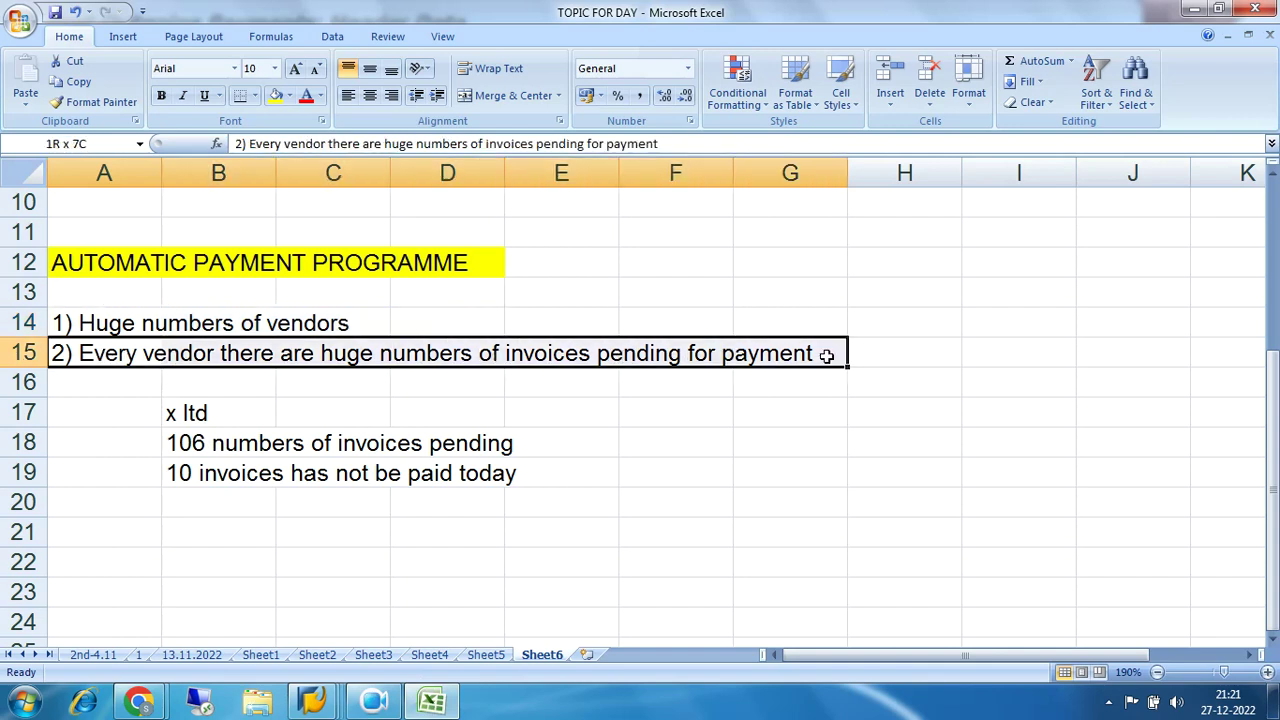
left_click_drag(186, 442, 533, 467)
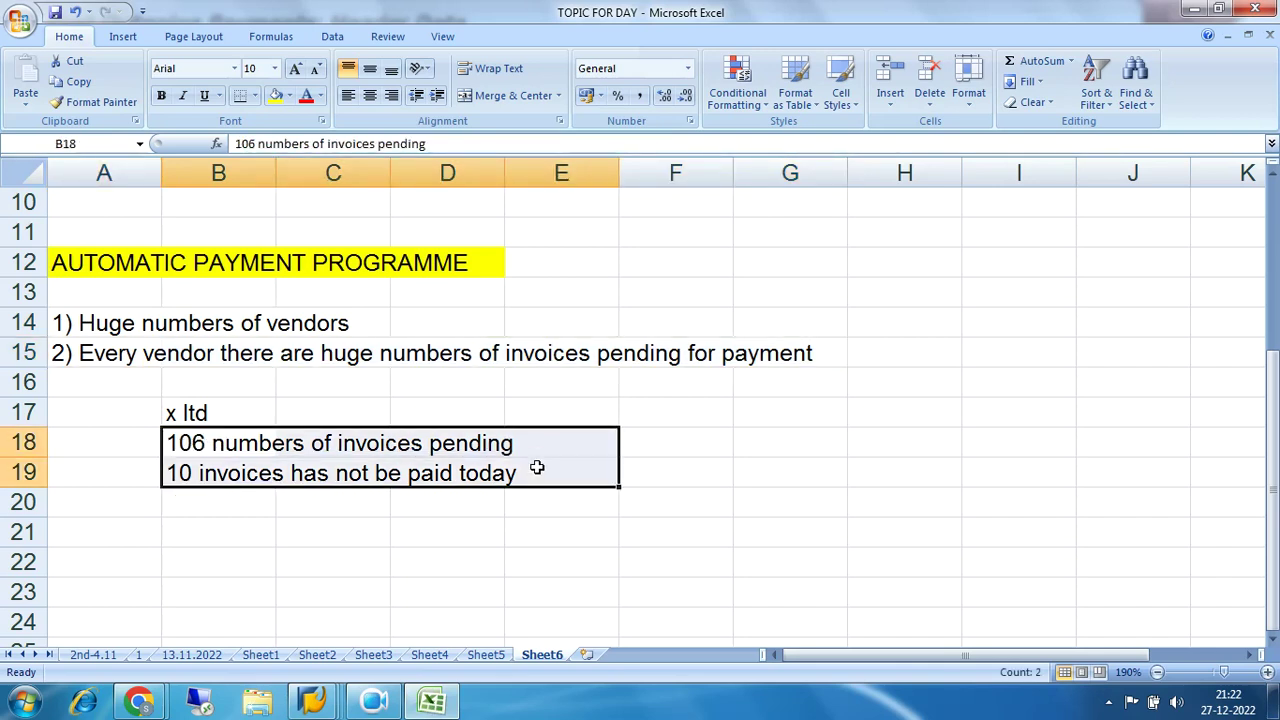
left_click(194, 473)
left_click_drag(194, 473, 603, 476)
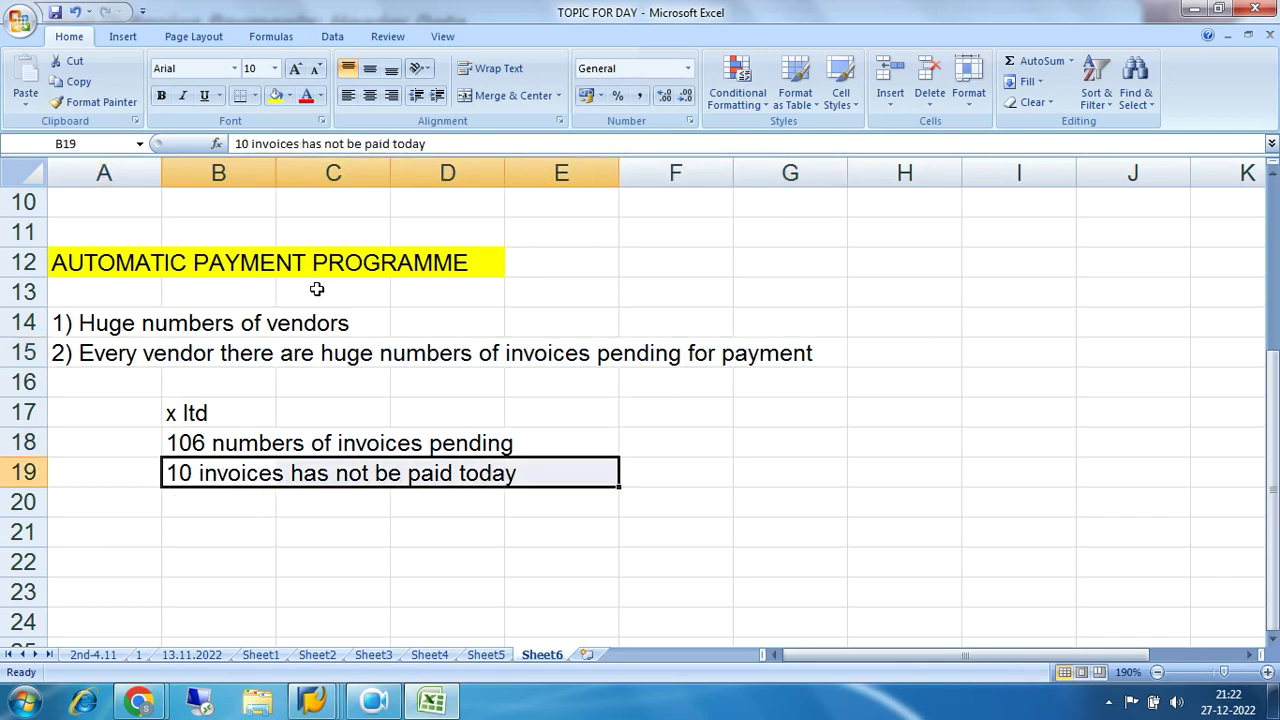
left_click(288, 96)
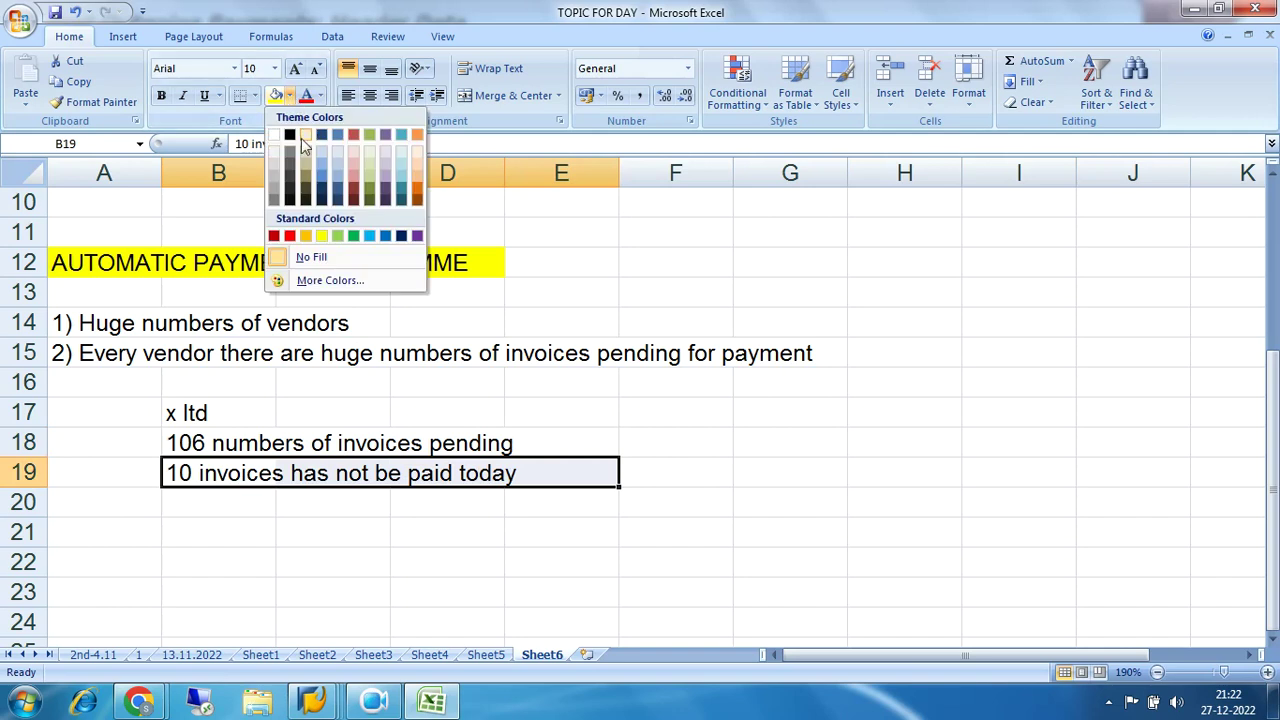
left_click(290, 236)
left_click(725, 460)
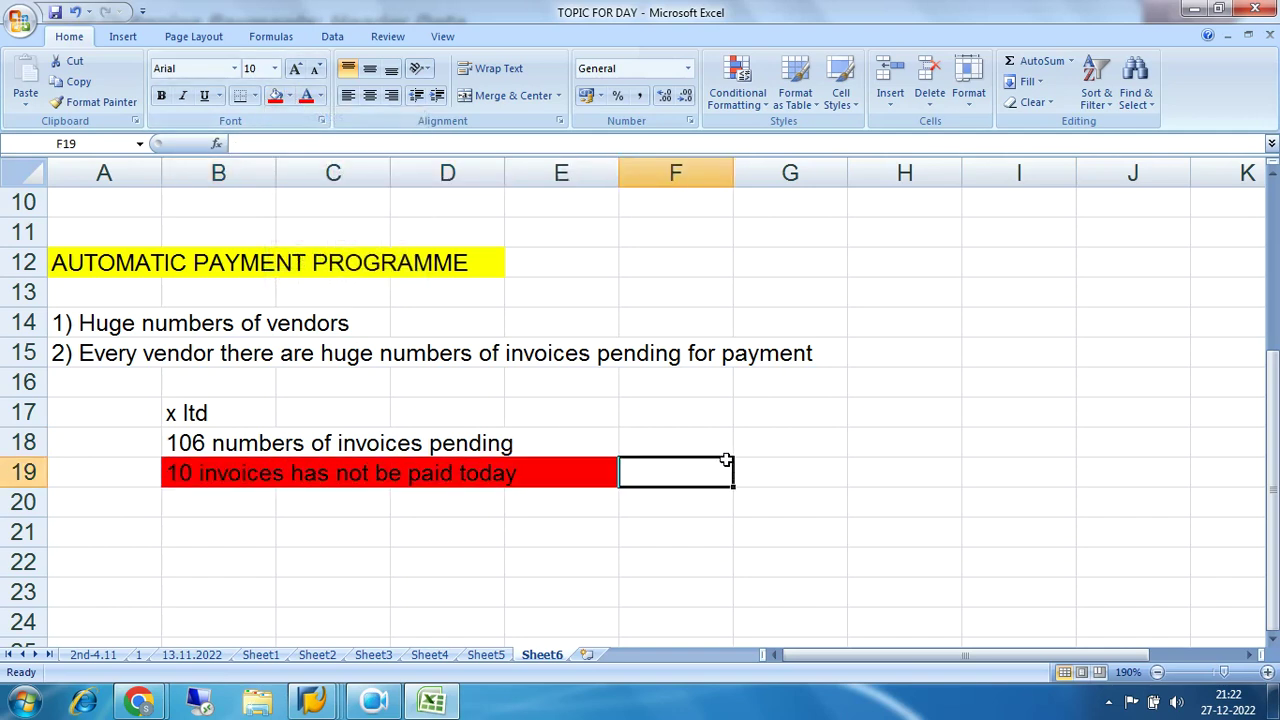
left_click_drag(77, 263, 512, 276)
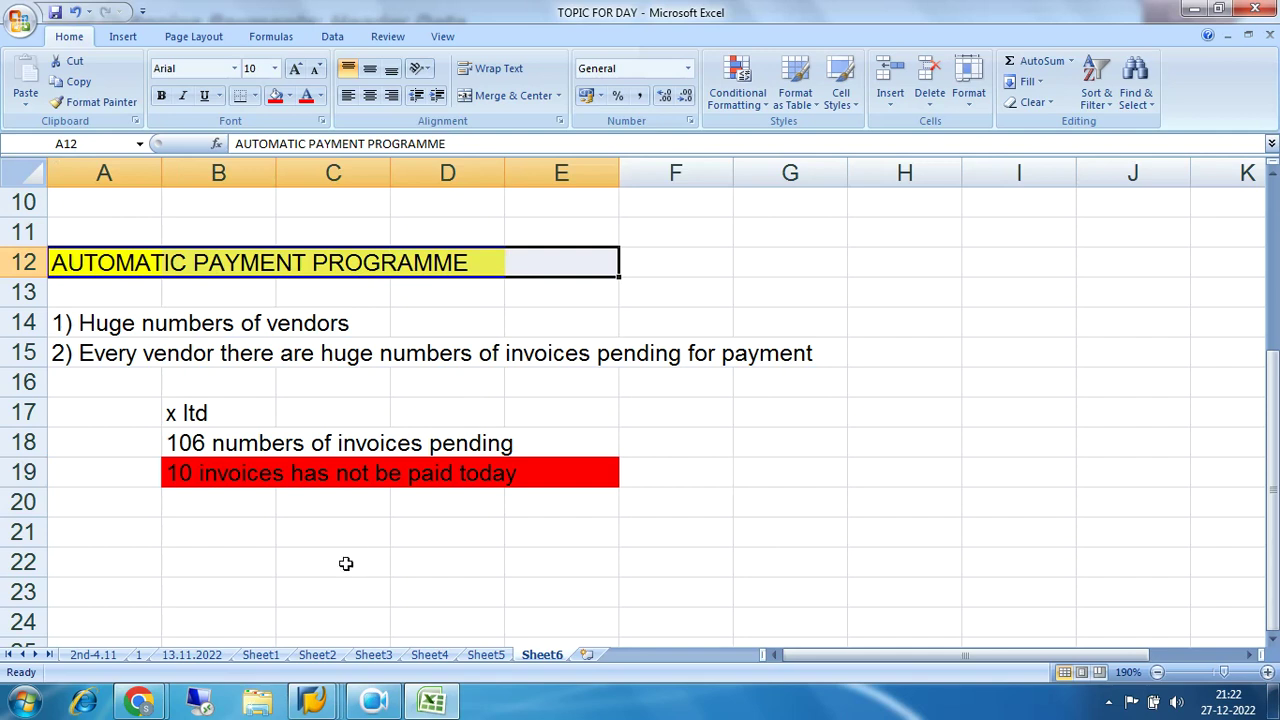
Step: Enter 'Clearing of the paybles will be automatic' in A21, then return to SAP's vendor invoice window
left_click(138, 536)
type("C")
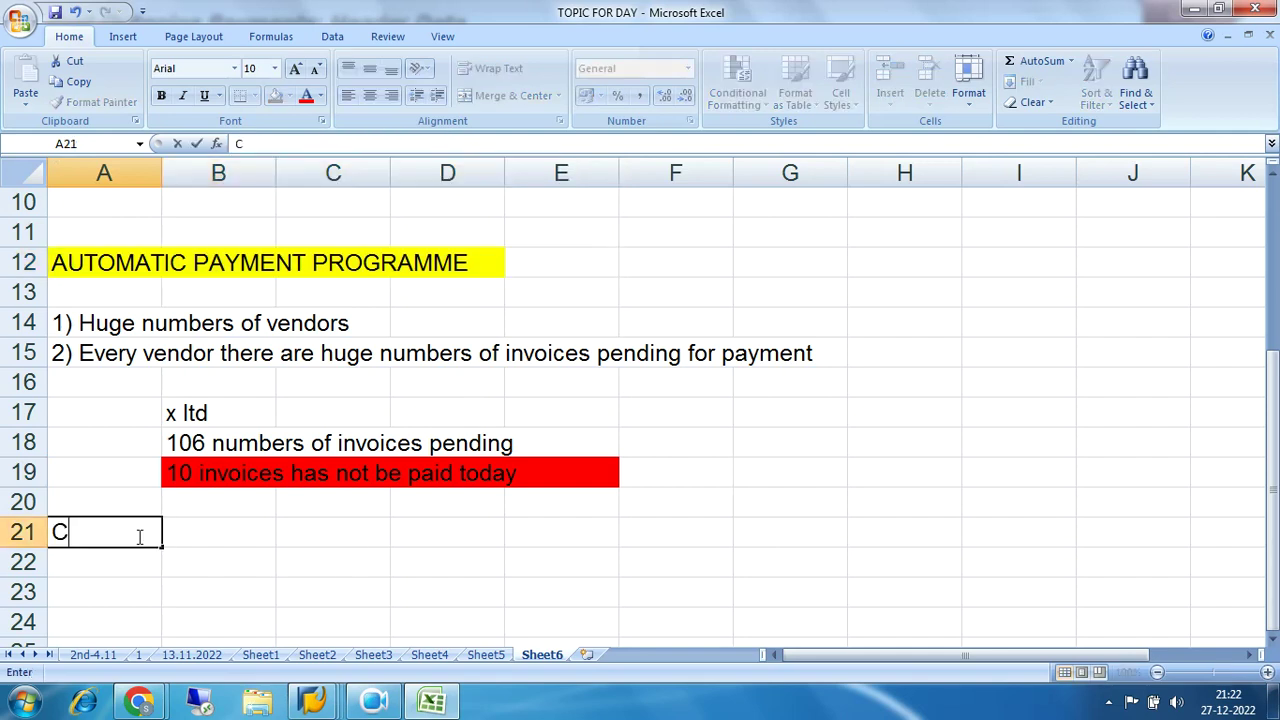
type("learing of the ")
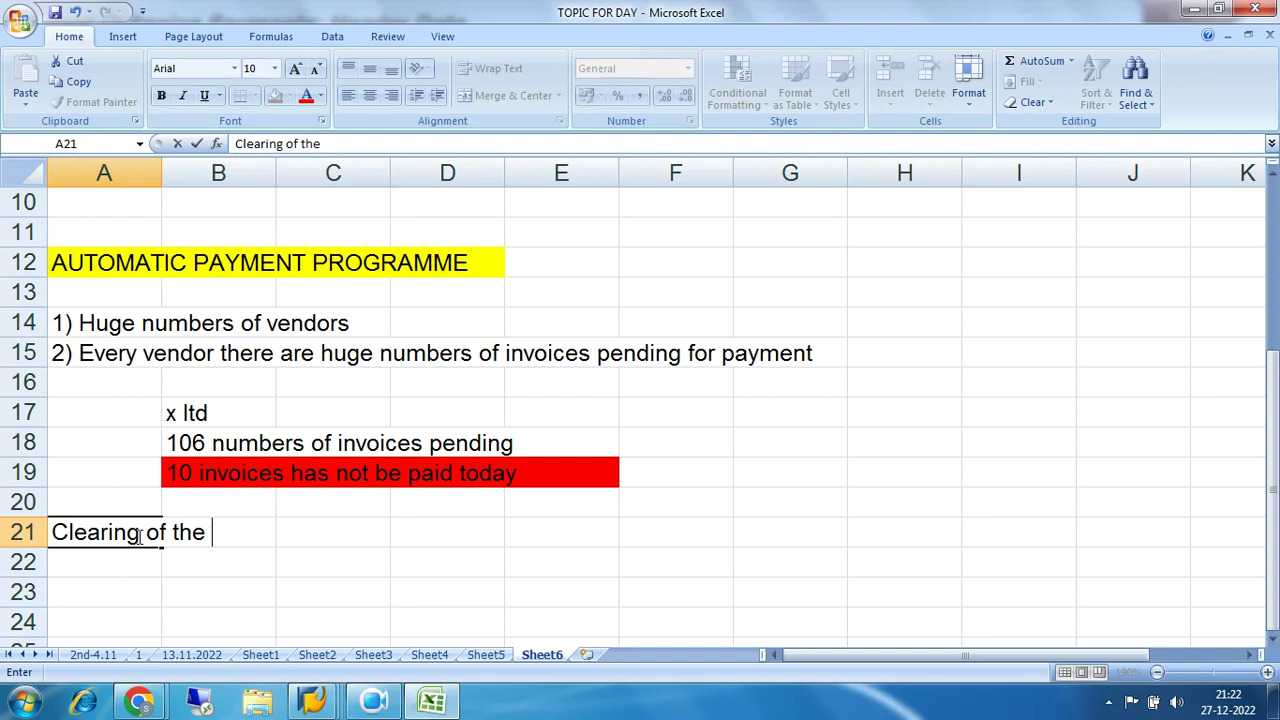
type("paybles ")
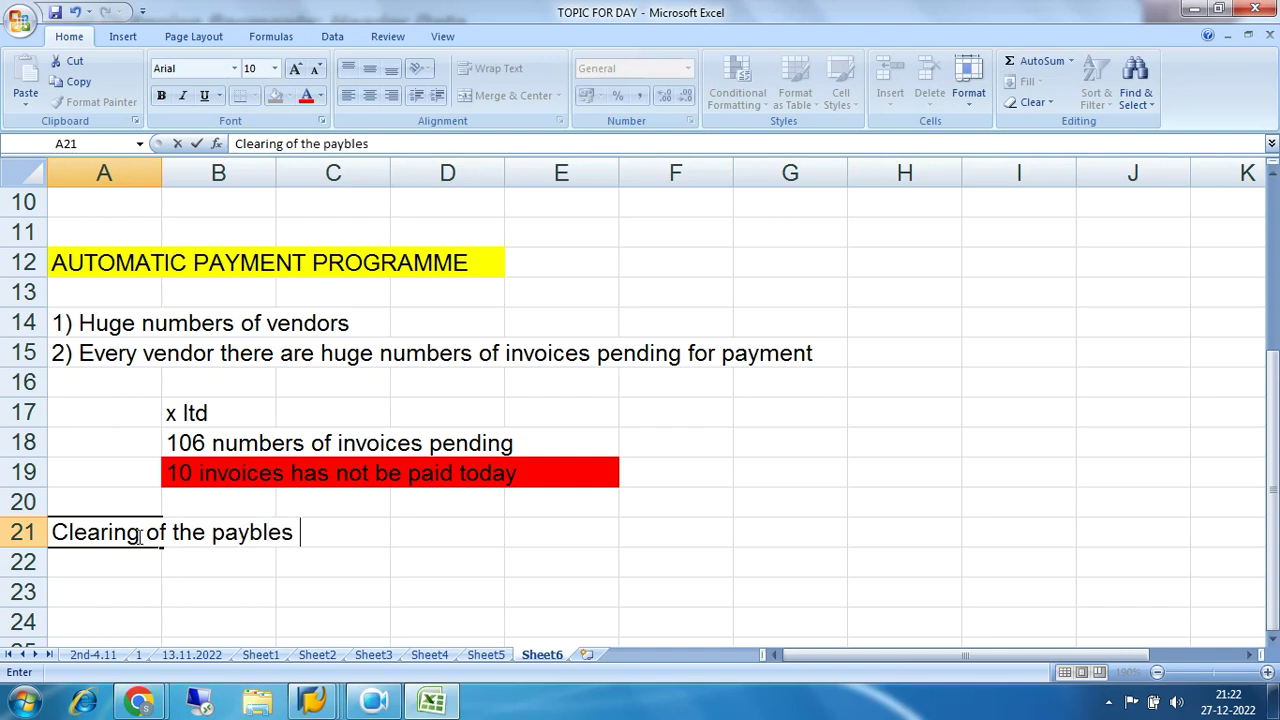
type("will be a")
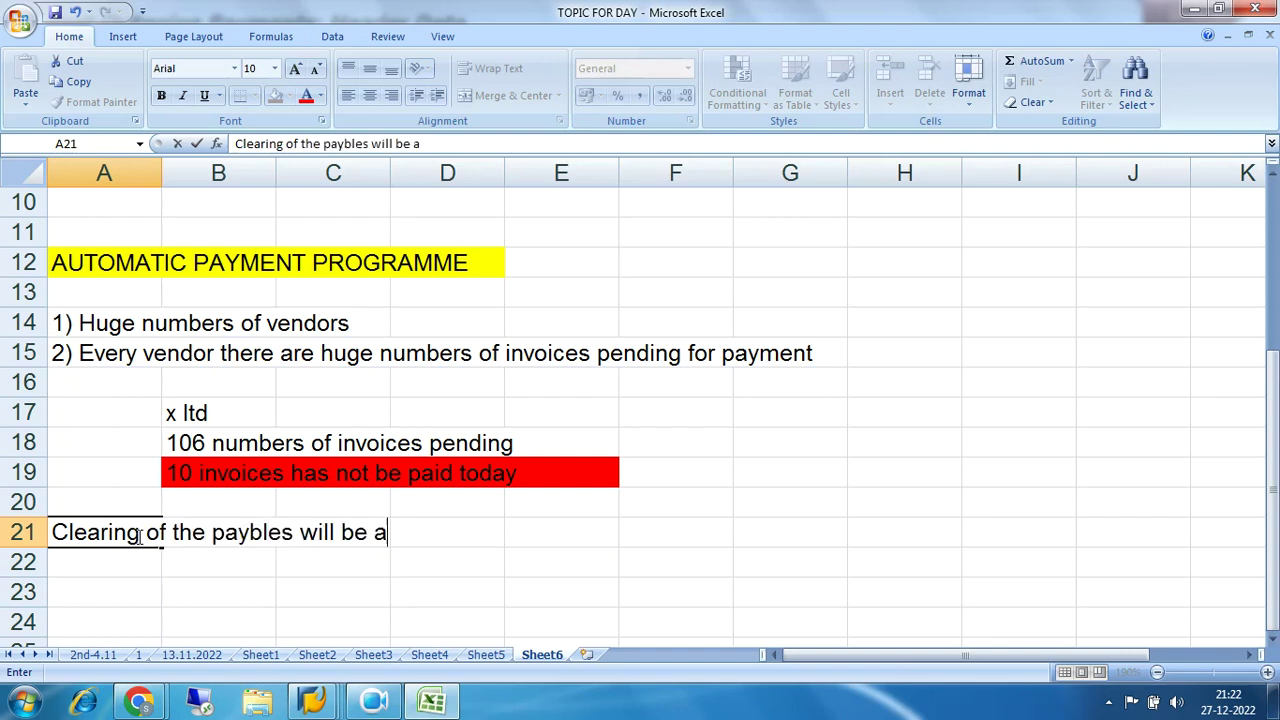
type("utomatic")
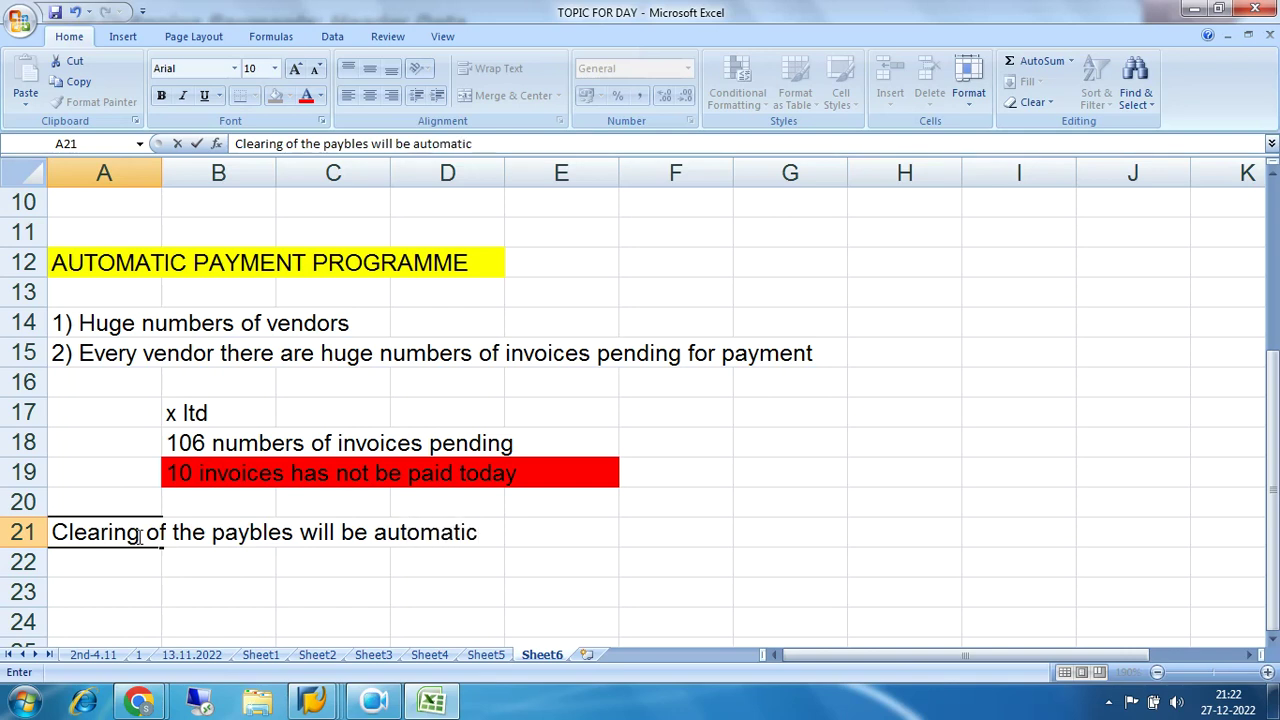
key("Return")
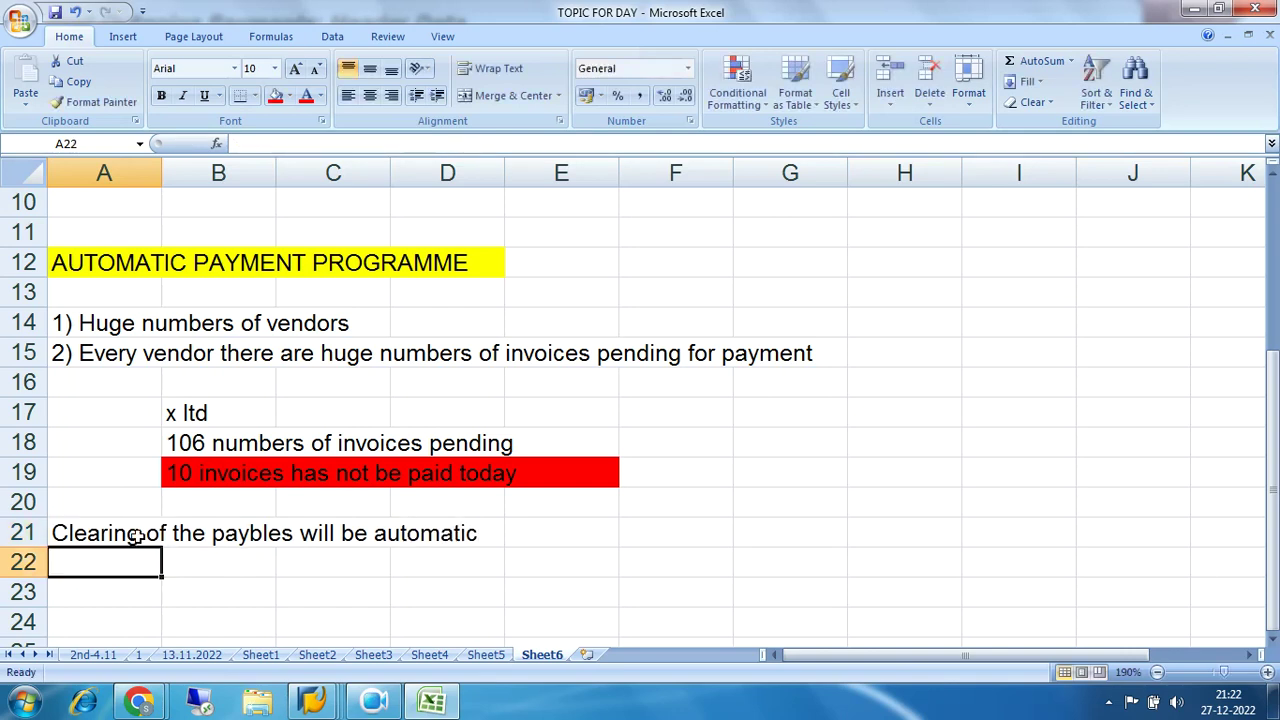
left_click_drag(129, 534, 440, 533)
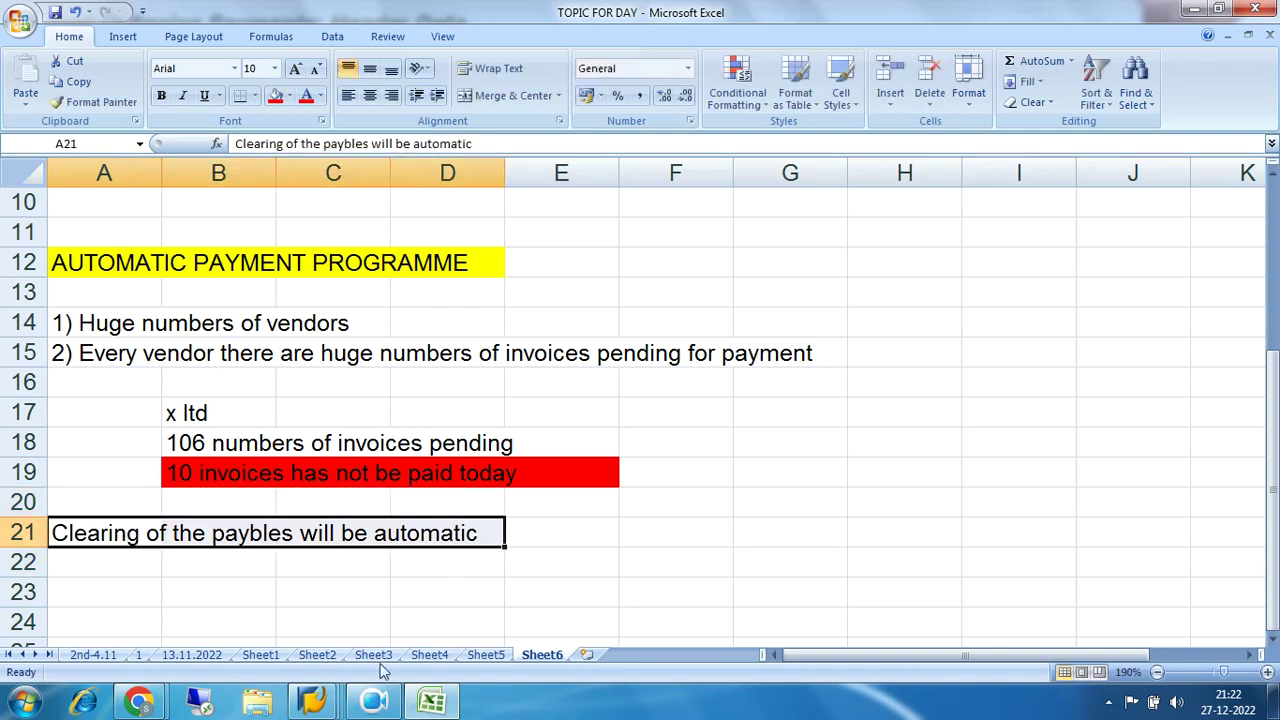
mouse_move(311, 700)
left_click(314, 627)
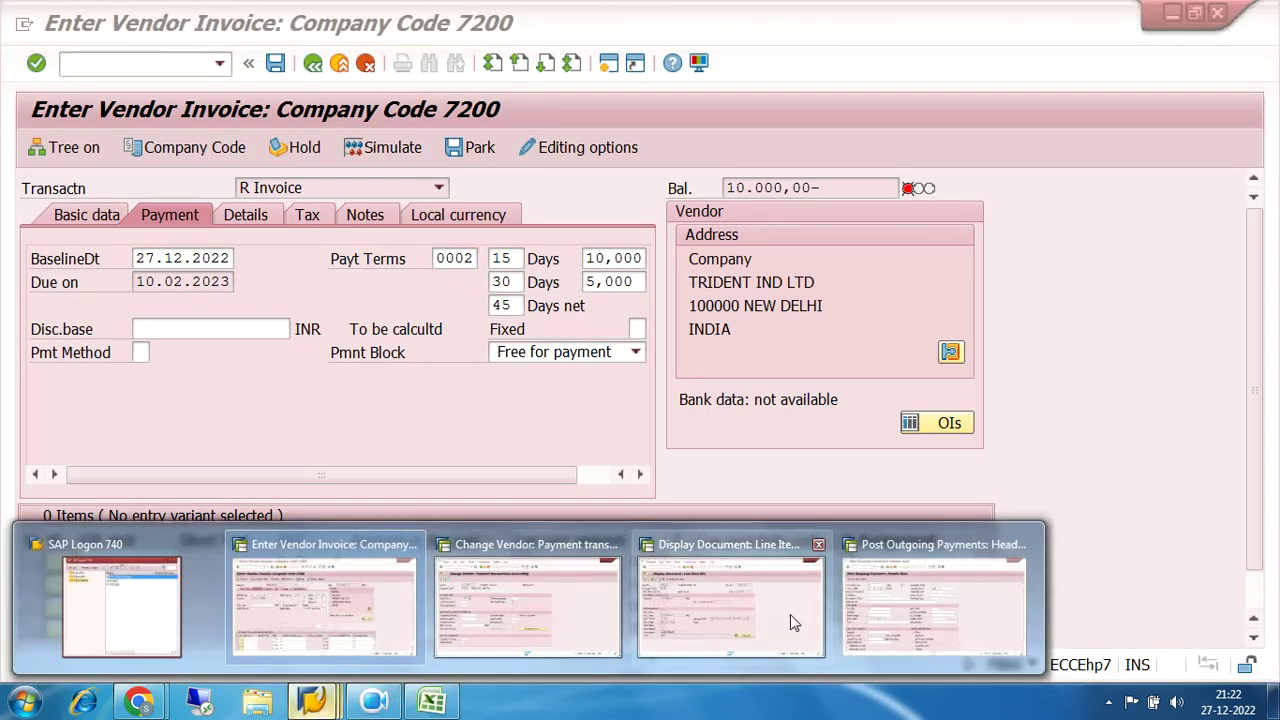
Step: Return to SAP's F-53 Post Outgoing Payments header data screen for company code 7200
left_click(880, 611)
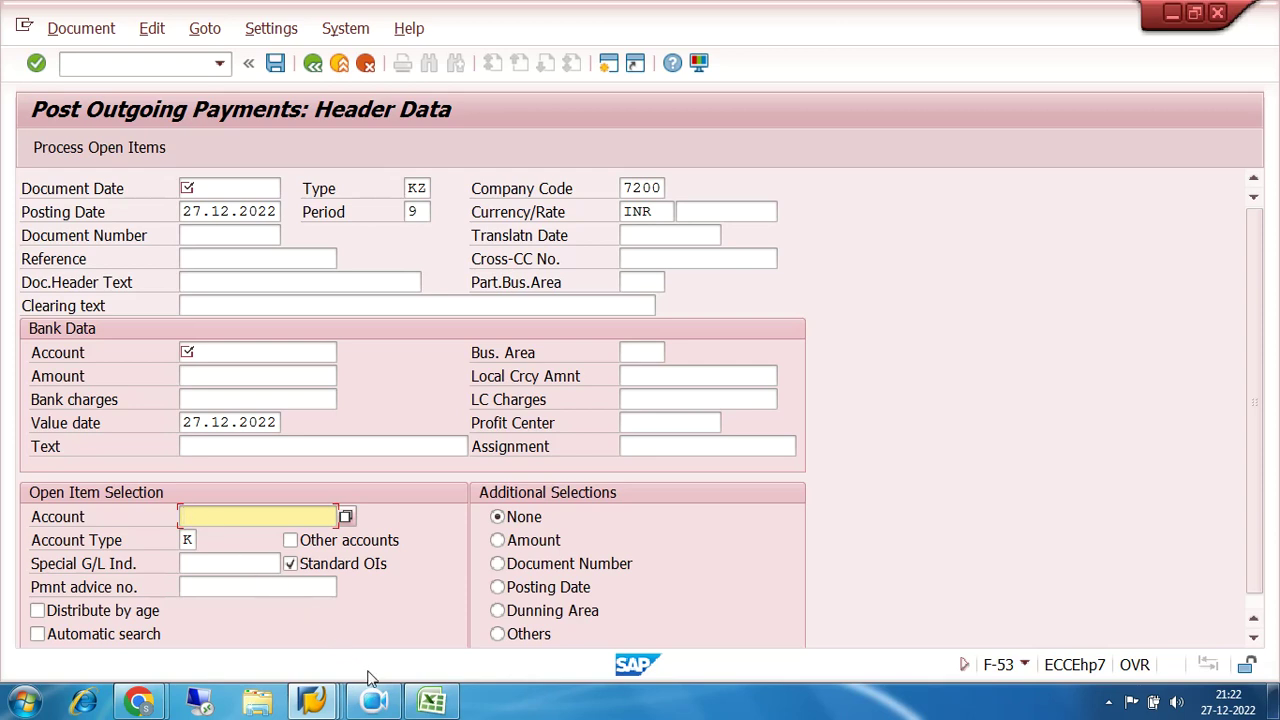
Step: Switch to Excel and highlight the 'Huge numbers of vendors' and '106 invoices pending' lines
left_click(432, 702)
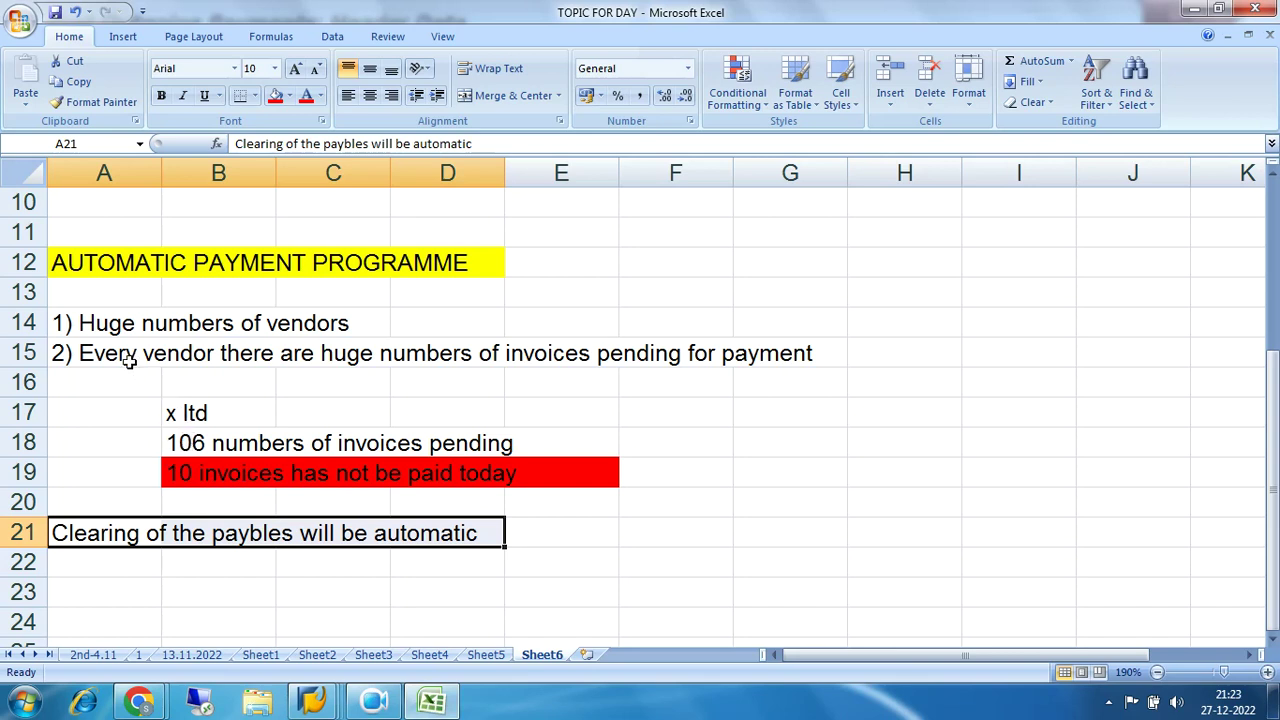
left_click_drag(64, 325, 510, 327)
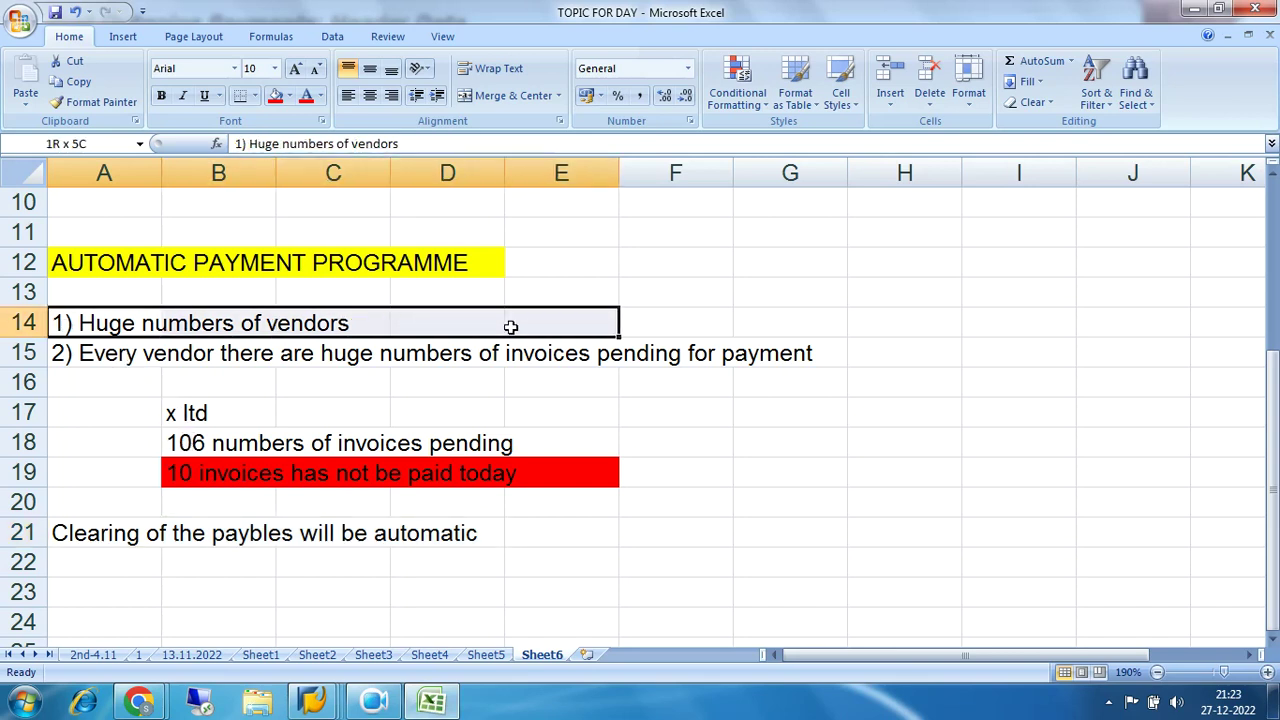
left_click_drag(510, 327, 510, 327)
left_click_drag(168, 443, 540, 452)
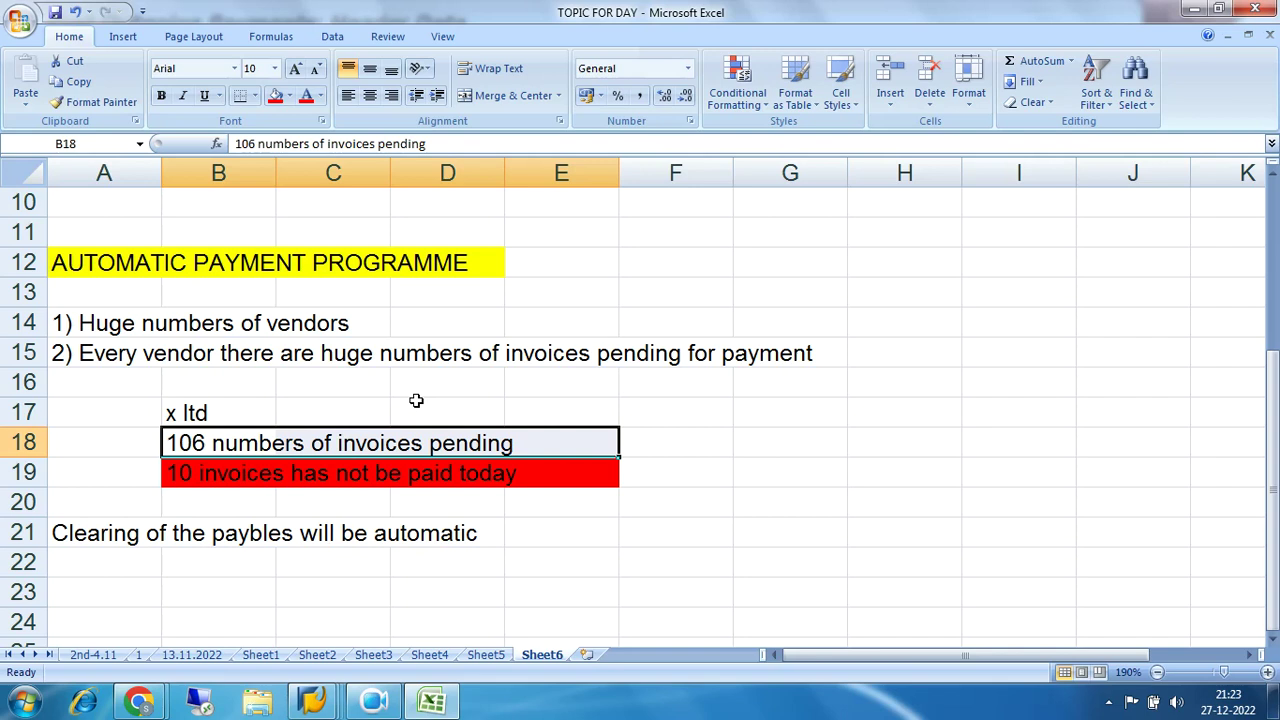
Step: Enter Vendor / dr in row 22 and to bank / cr in row 23
scroll(416, 400, "down", 2)
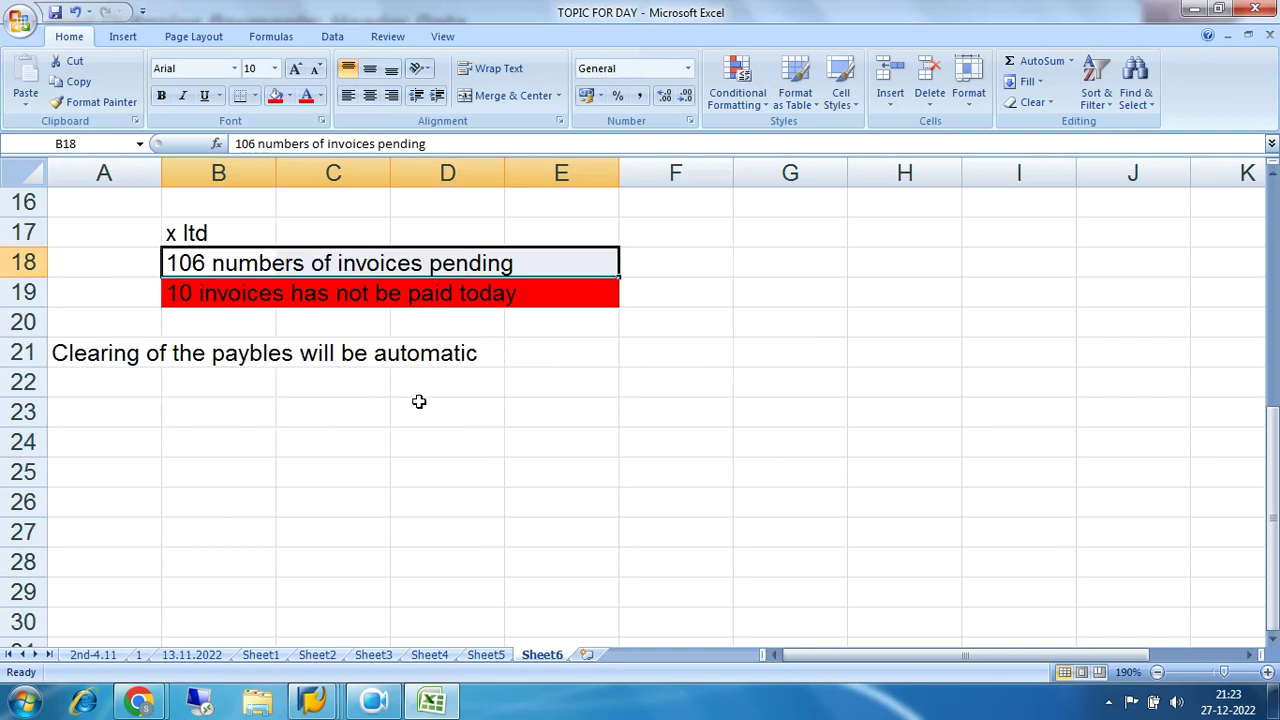
left_click(129, 386)
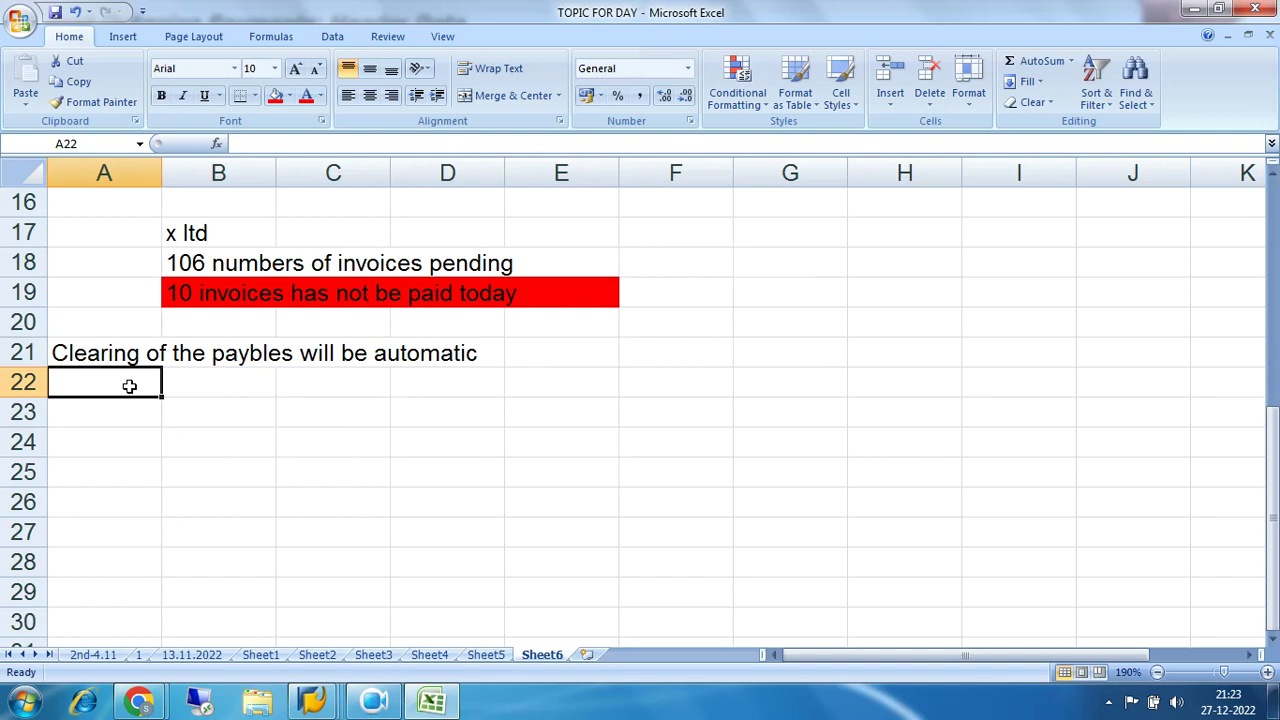
type("Vendor")
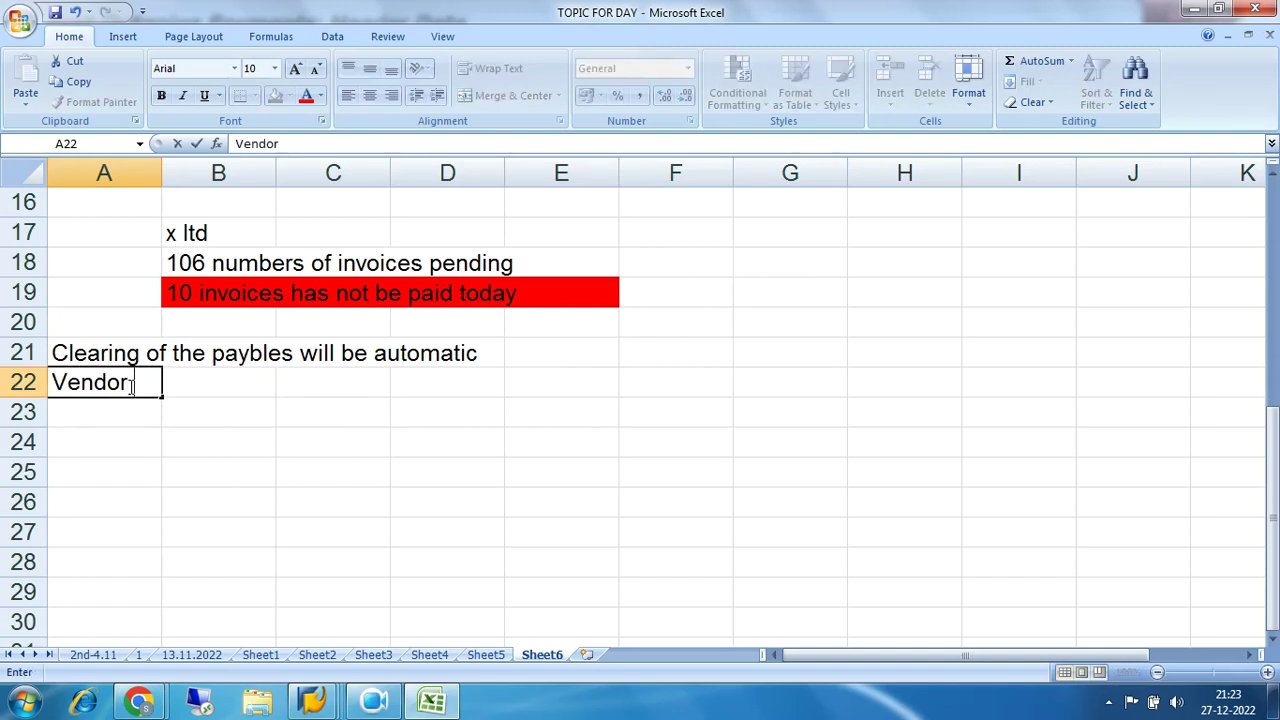
key("Tab")
type("dr")
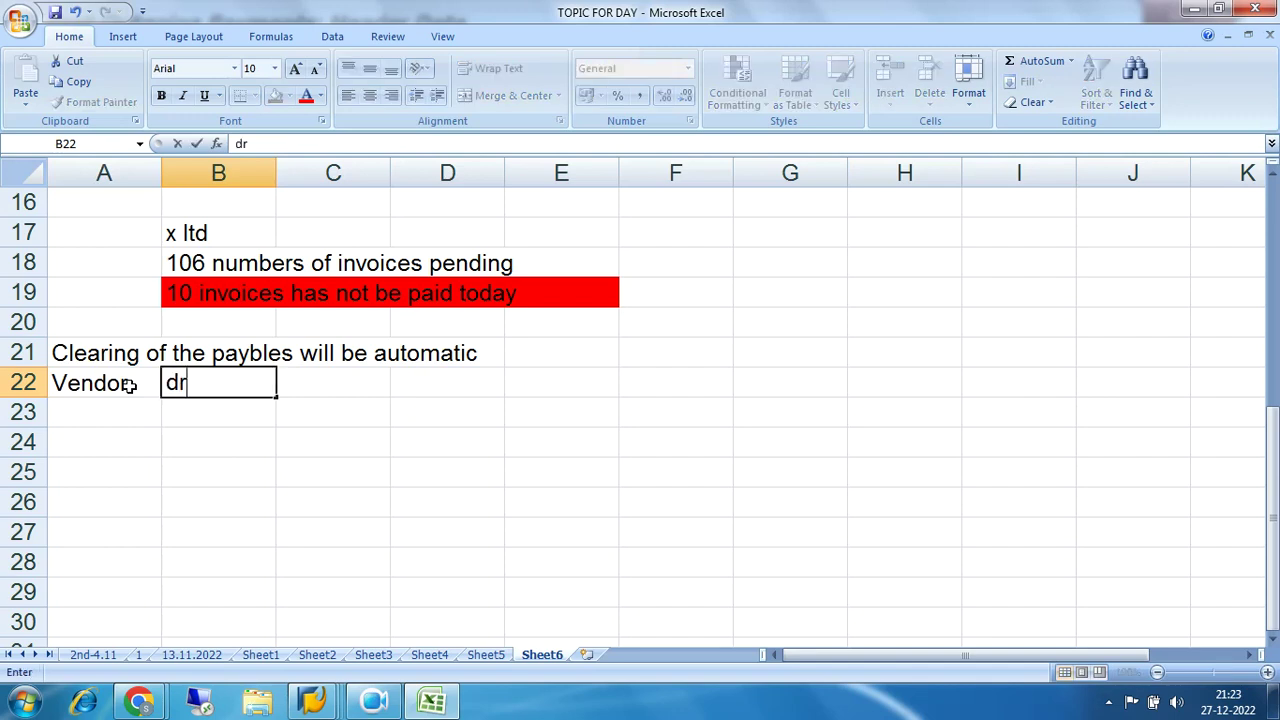
key("Return")
type("to bank")
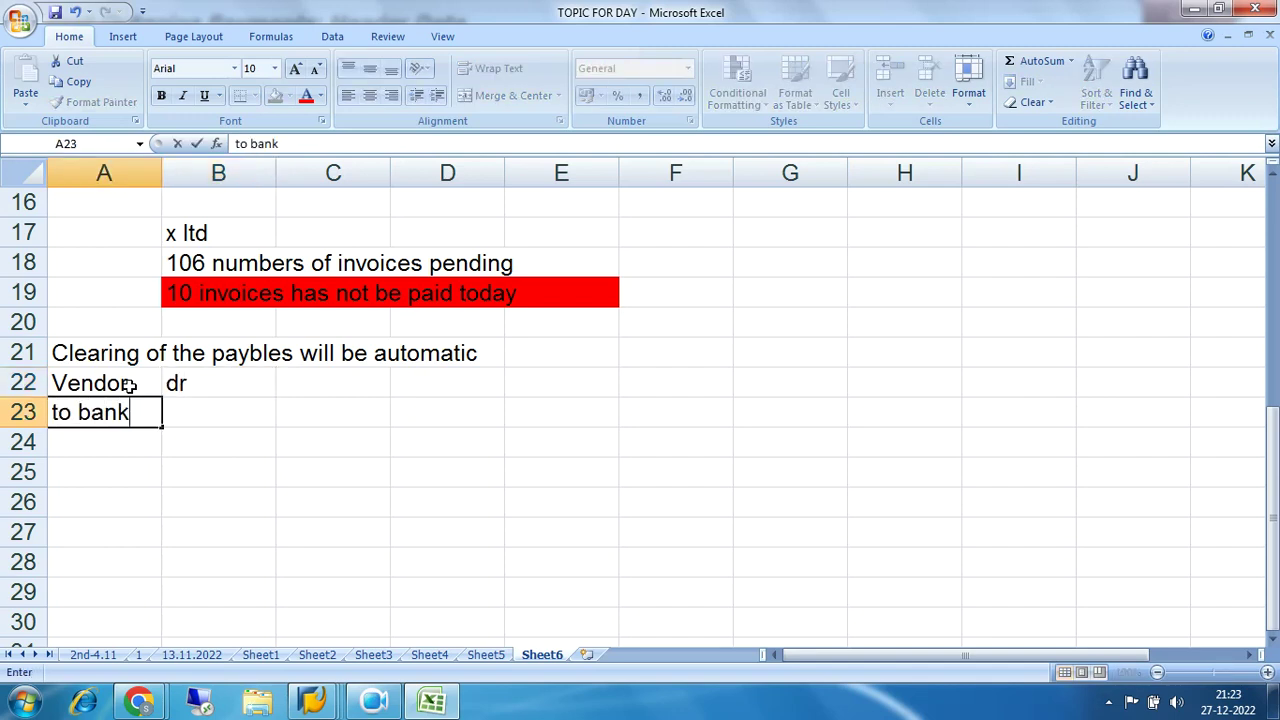
key("Tab")
type("cr")
key("Return")
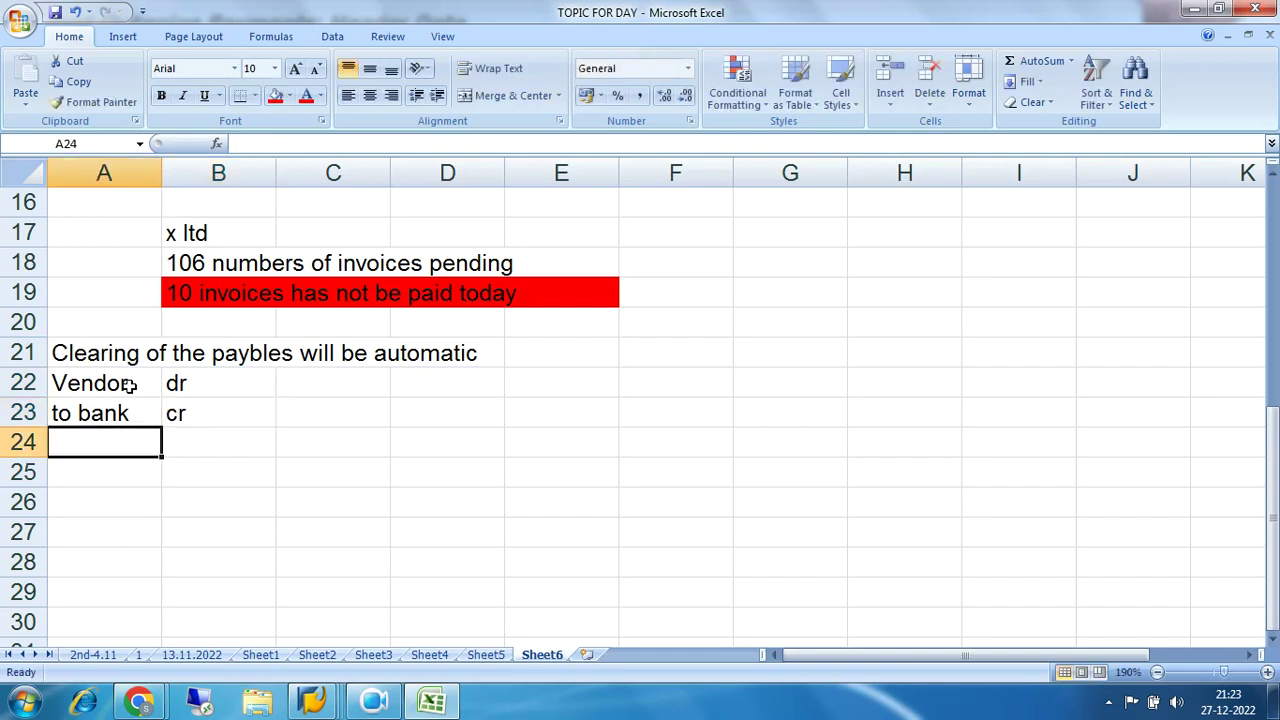
Step: Give A22:B23 a light green fill and reselect the Vendor dr row
left_click_drag(130, 385, 229, 414)
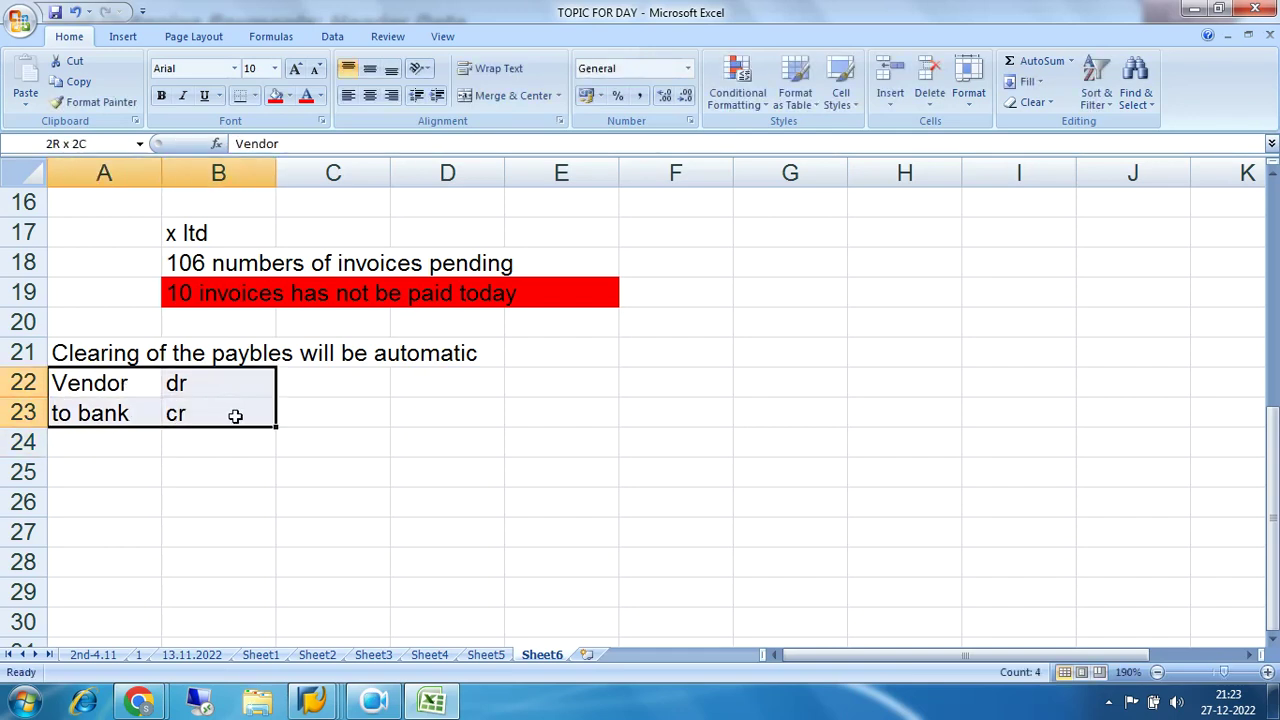
left_click(289, 96)
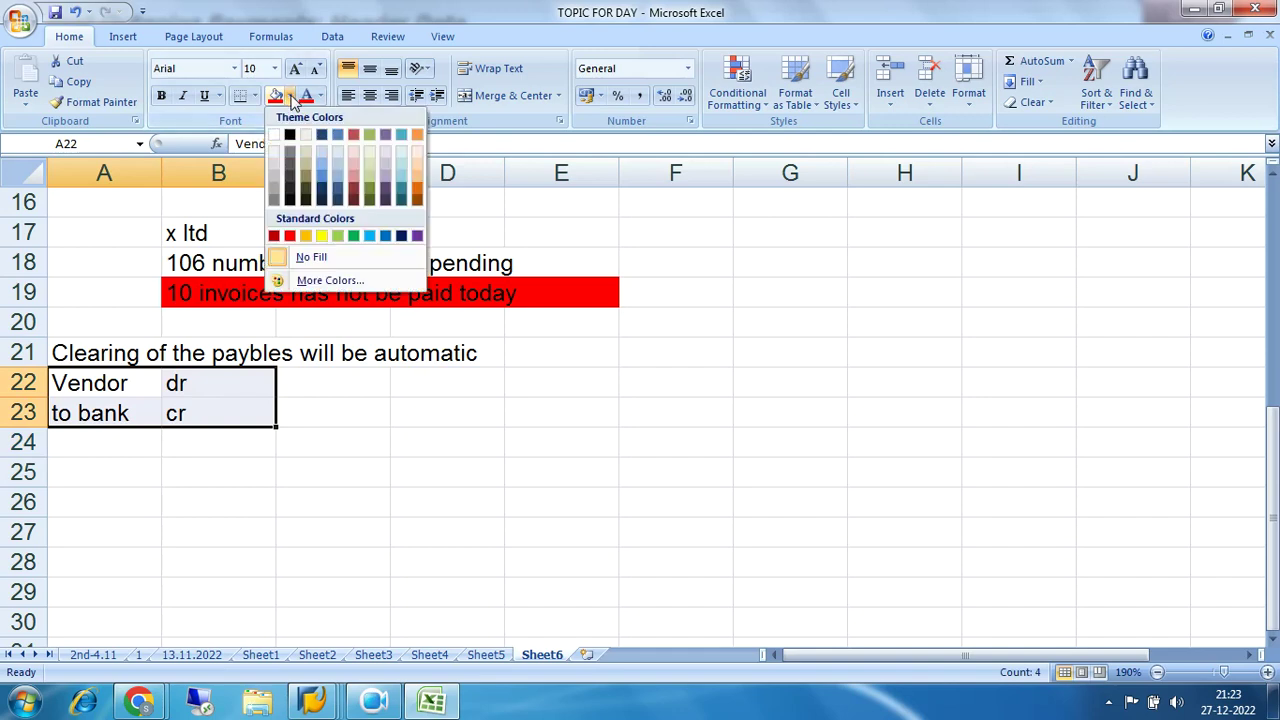
left_click(337, 235)
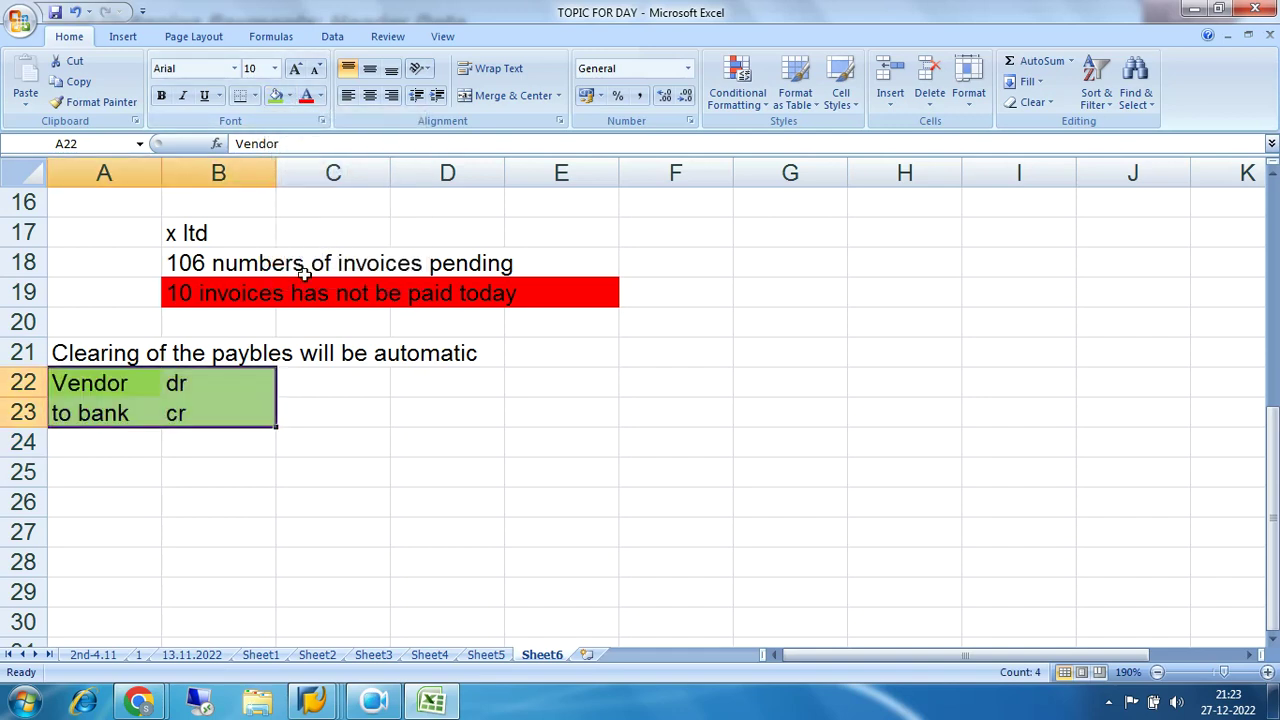
left_click(178, 415)
left_click_drag(74, 386, 252, 408)
left_click(385, 438)
left_click_drag(190, 292, 531, 298)
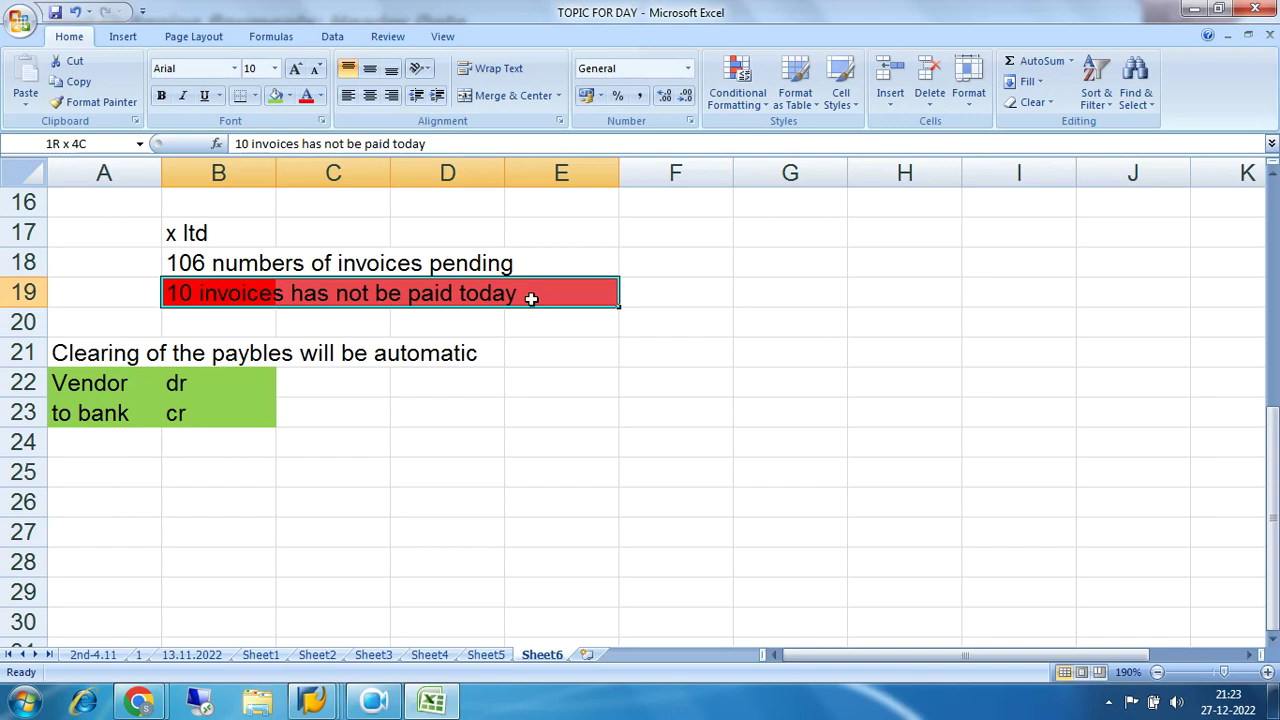
left_click_drag(180, 298, 544, 302)
scroll(703, 352, "up", 4)
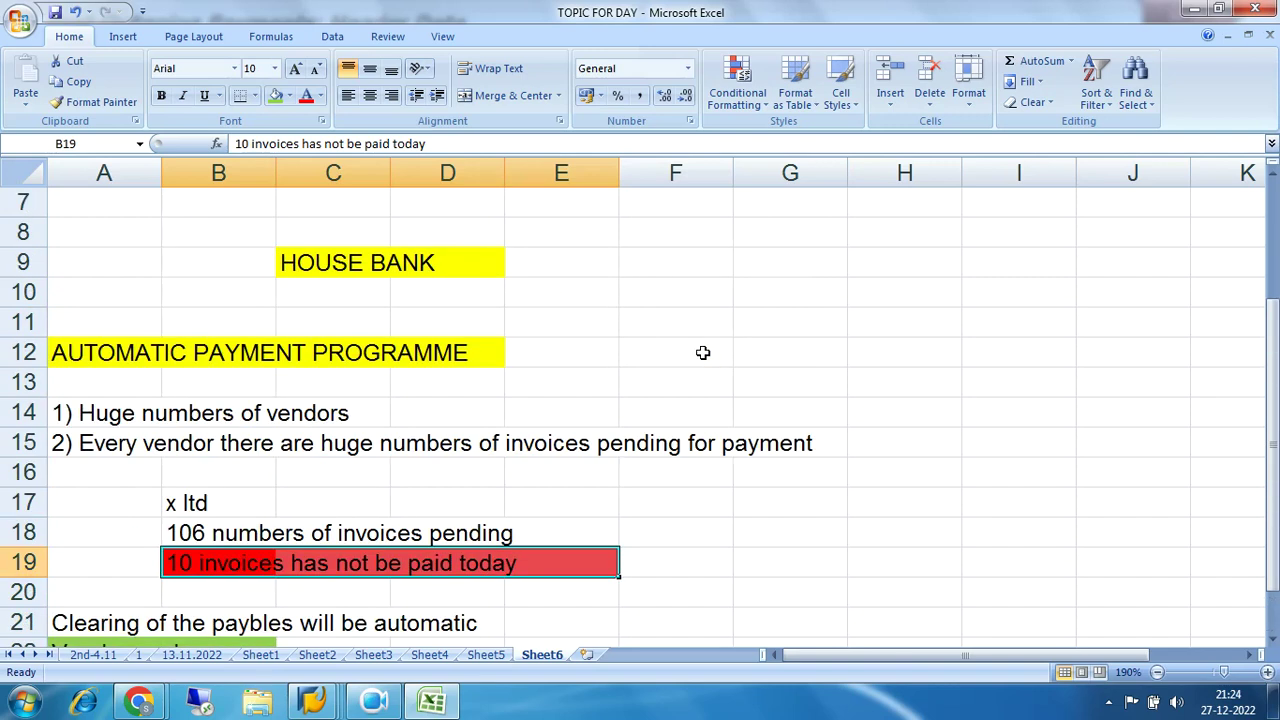
scroll(584, 374, "down", 2)
left_click_drag(86, 265, 461, 264)
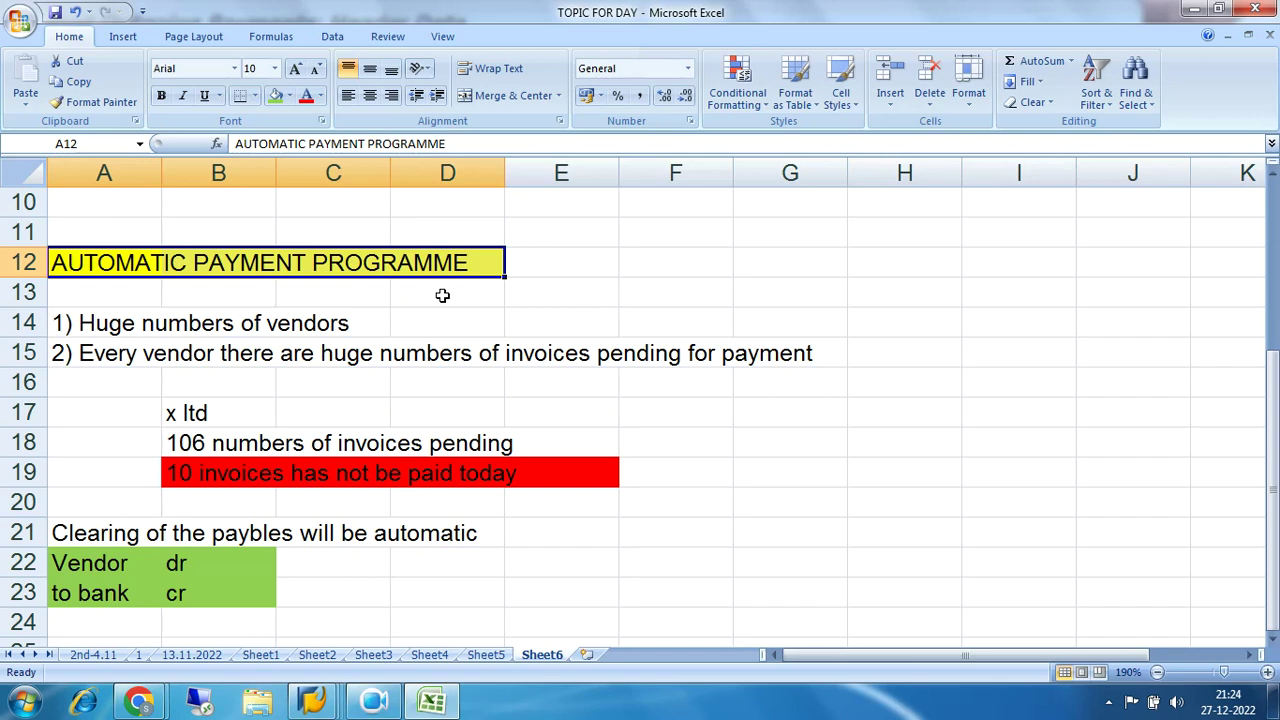
left_click_drag(175, 476, 518, 476)
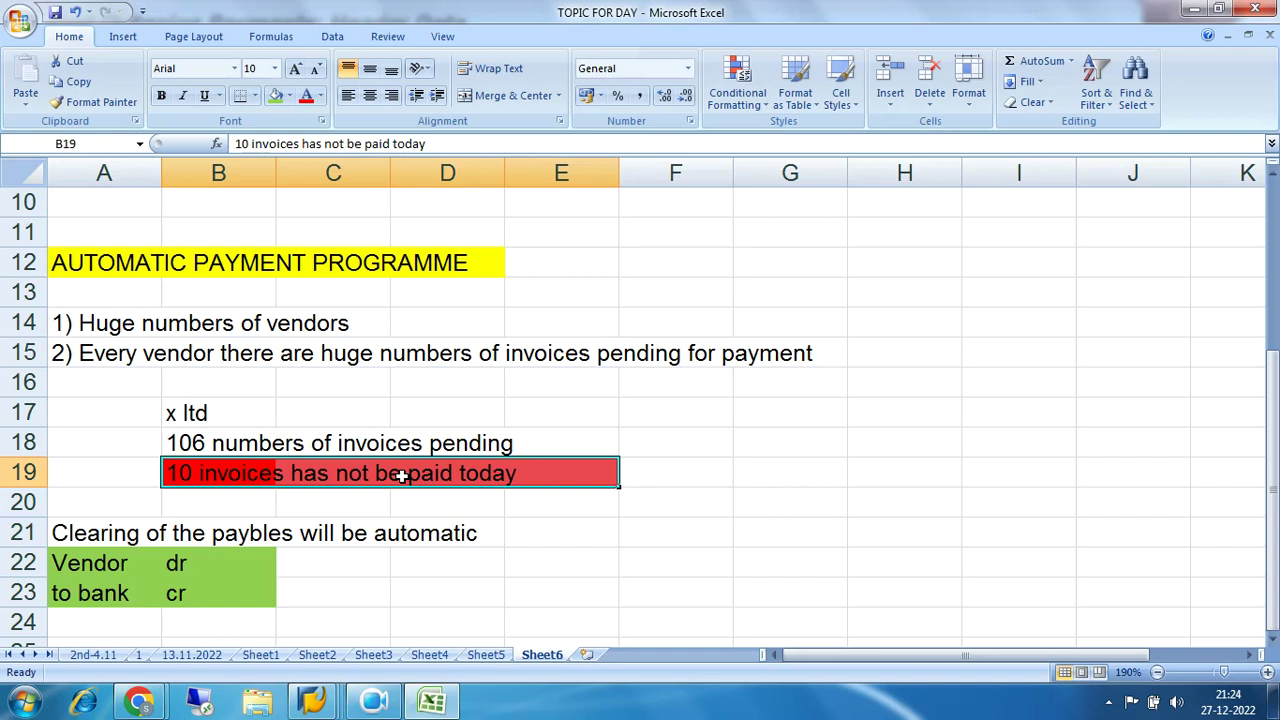
left_click_drag(82, 266, 491, 266)
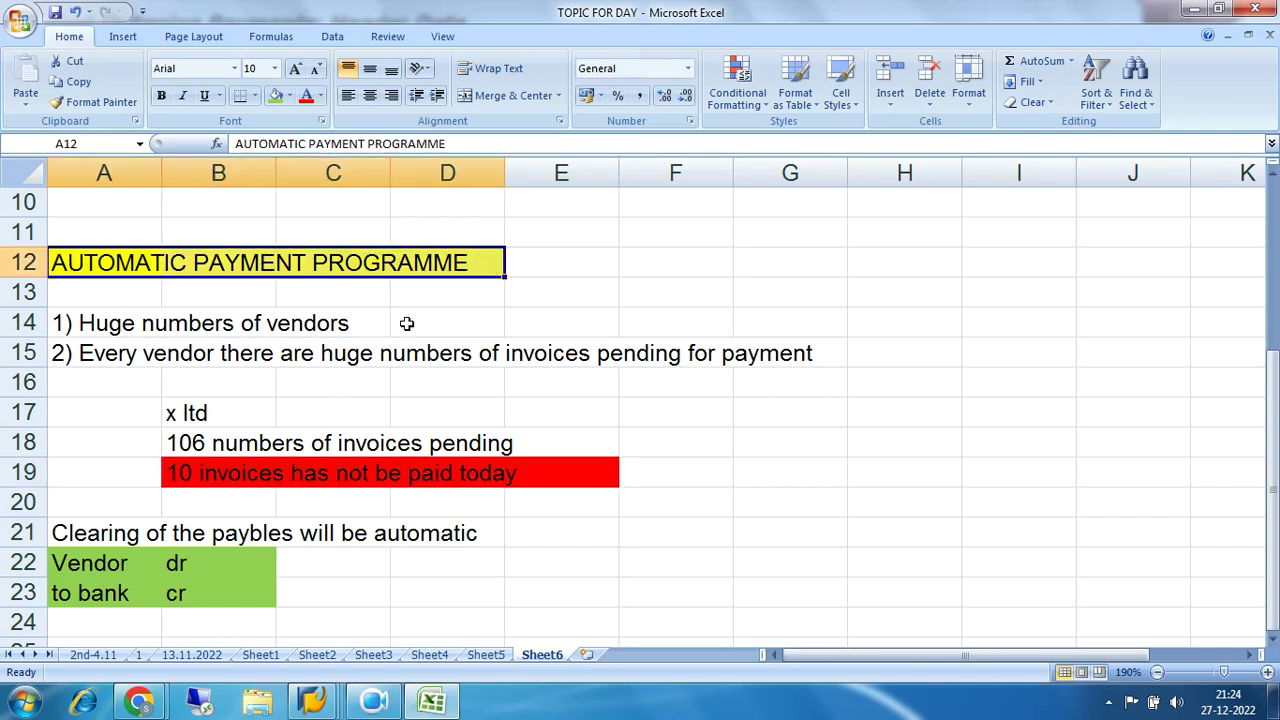
left_click_drag(197, 445, 522, 442)
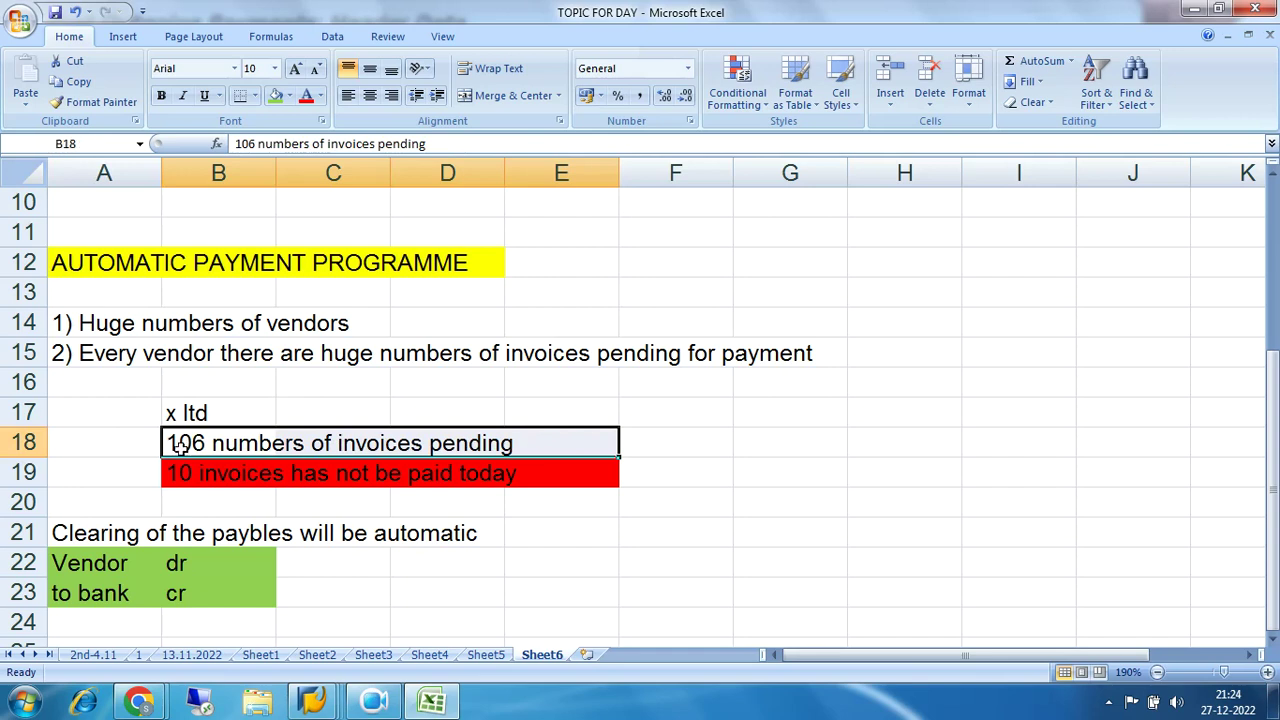
left_click(180, 410)
left_click_drag(90, 268, 459, 264)
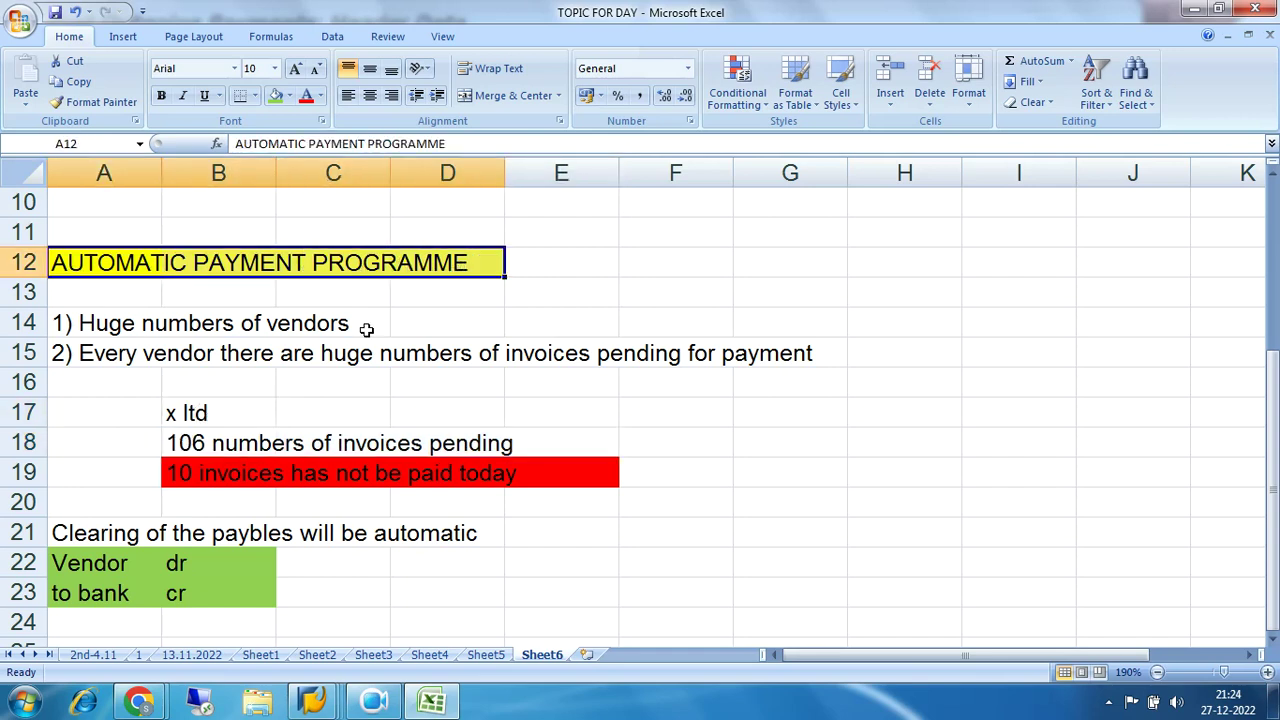
left_click_drag(192, 475, 524, 482)
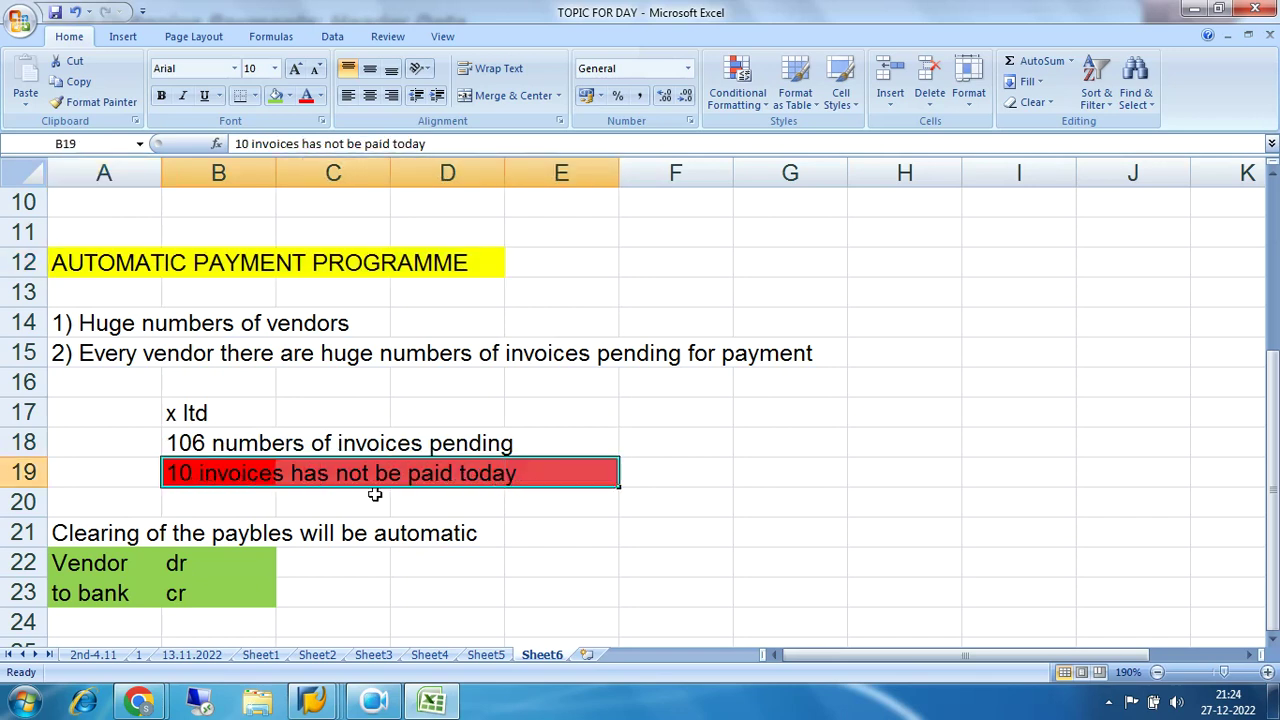
left_click_drag(180, 476, 508, 474)
left_click(77, 266)
left_click_drag(77, 266, 445, 266)
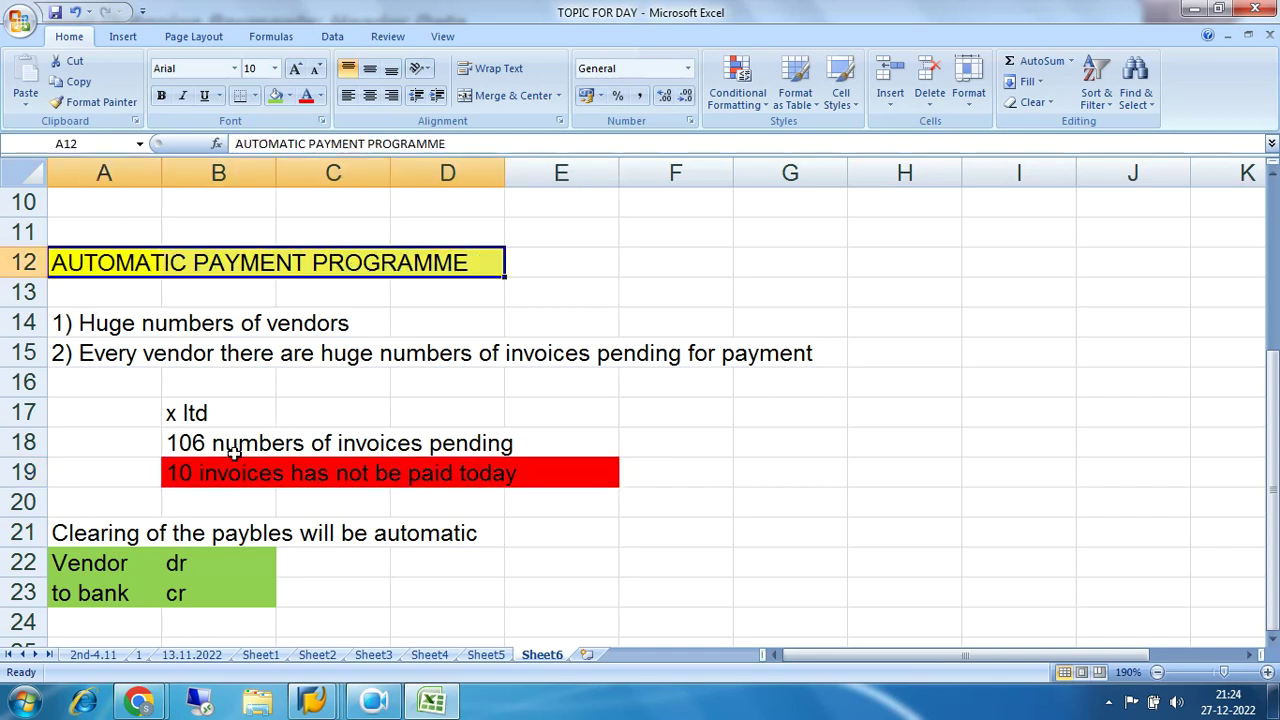
left_click_drag(183, 470, 571, 466)
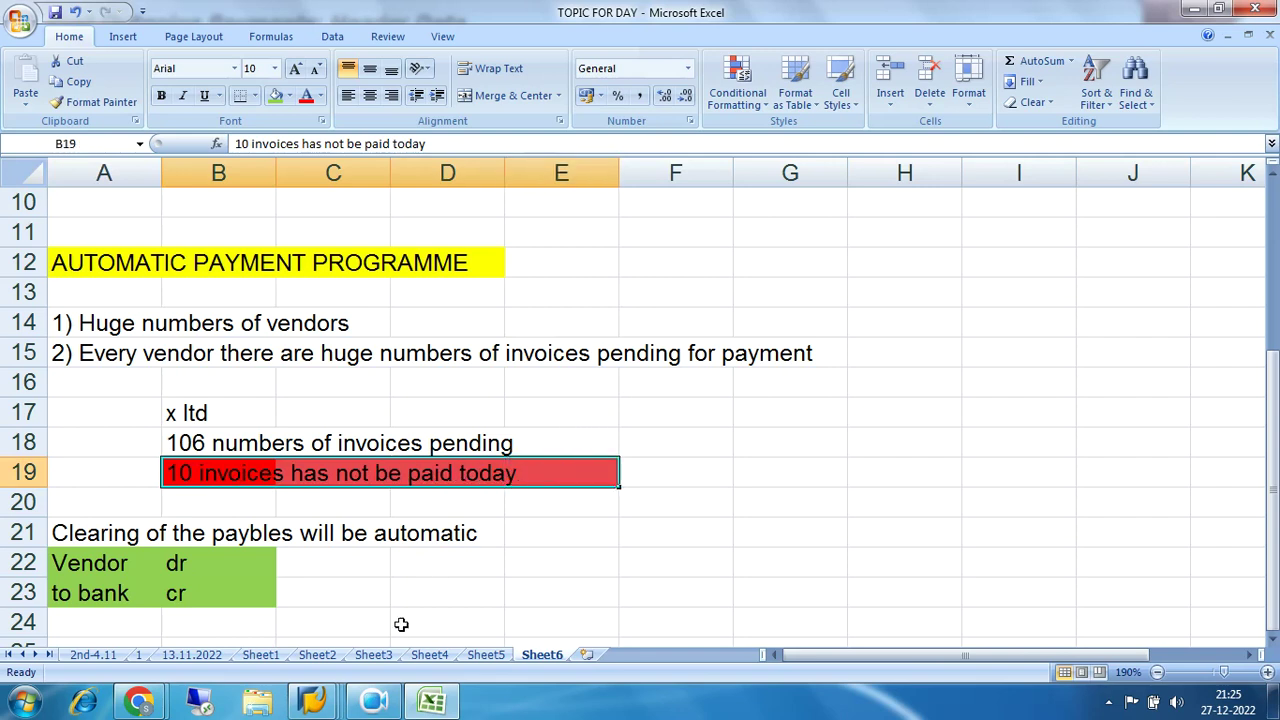
left_click(314, 703)
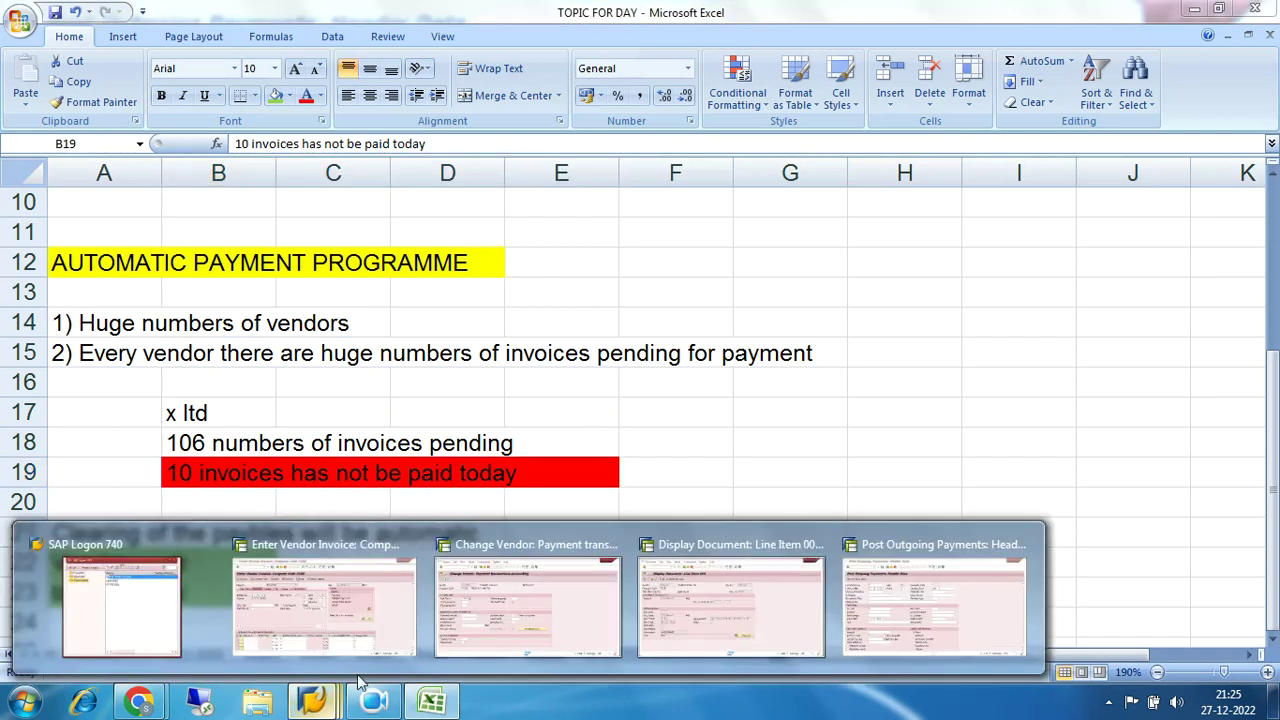
Step: Run FBL1N from the Post Outgoing Payments window to list the vendor's open items
left_click(920, 595)
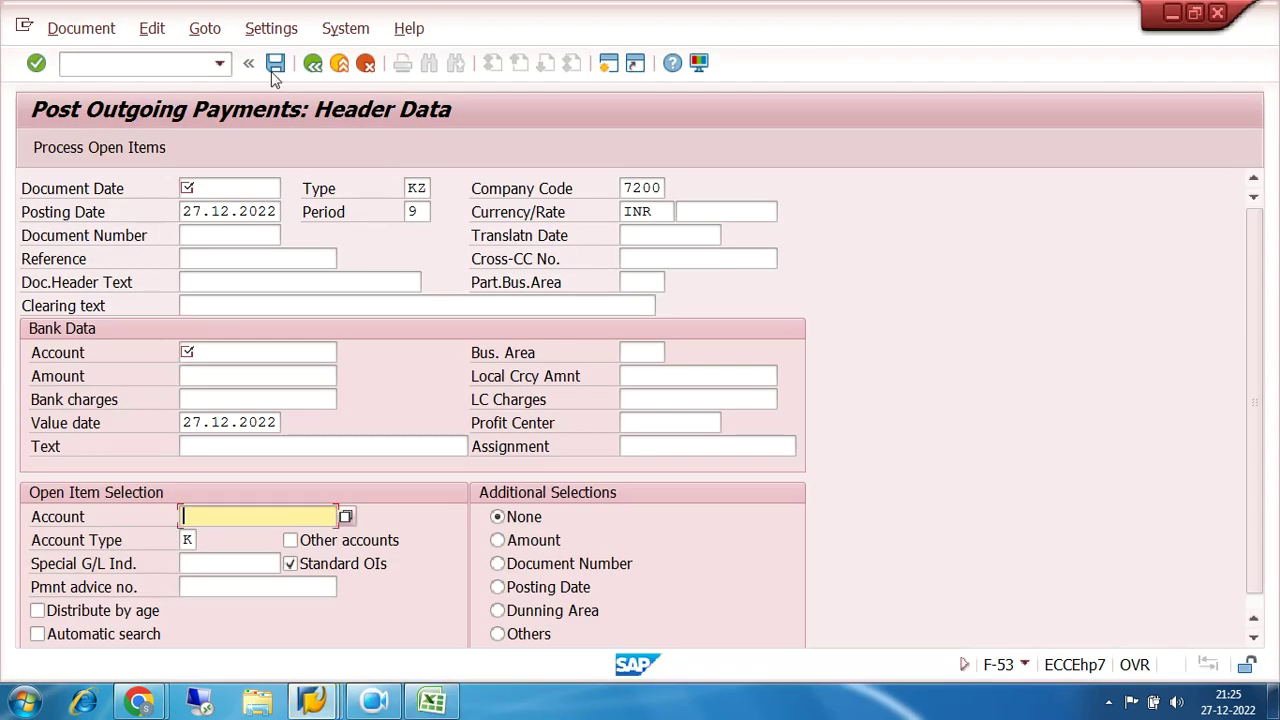
left_click(157, 62)
type("/n")
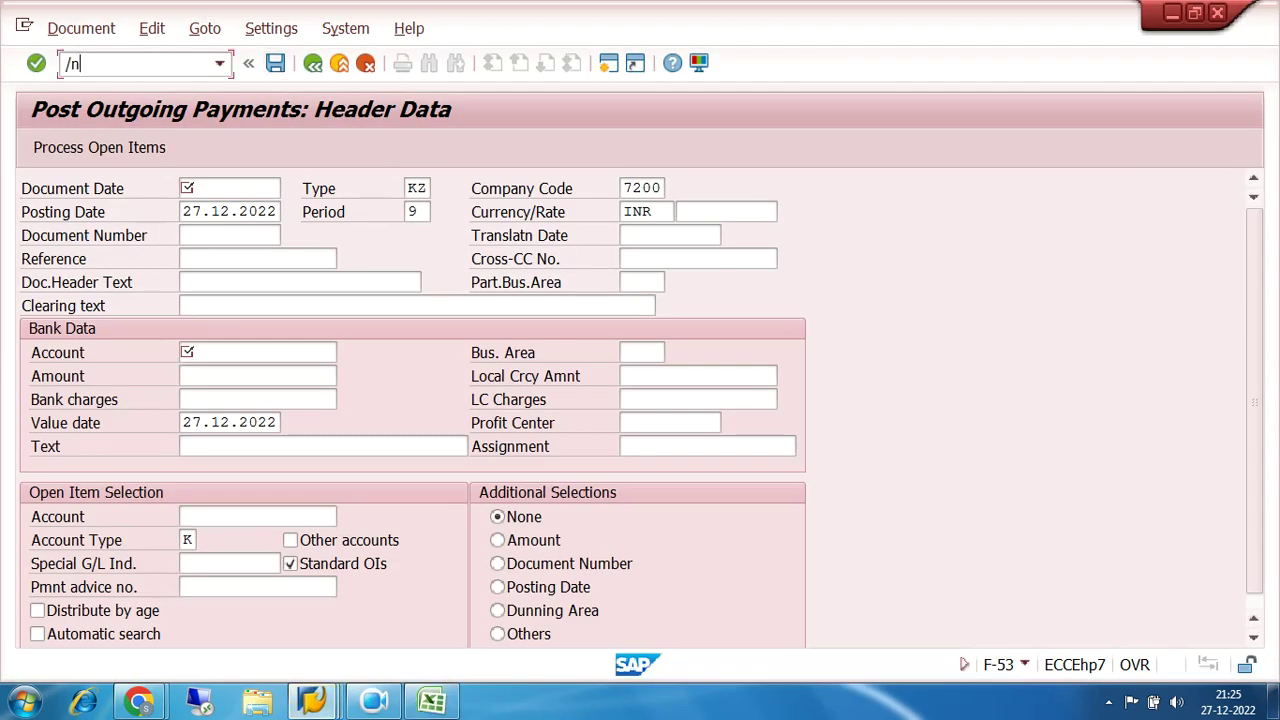
type("fbl1n")
key("Return")
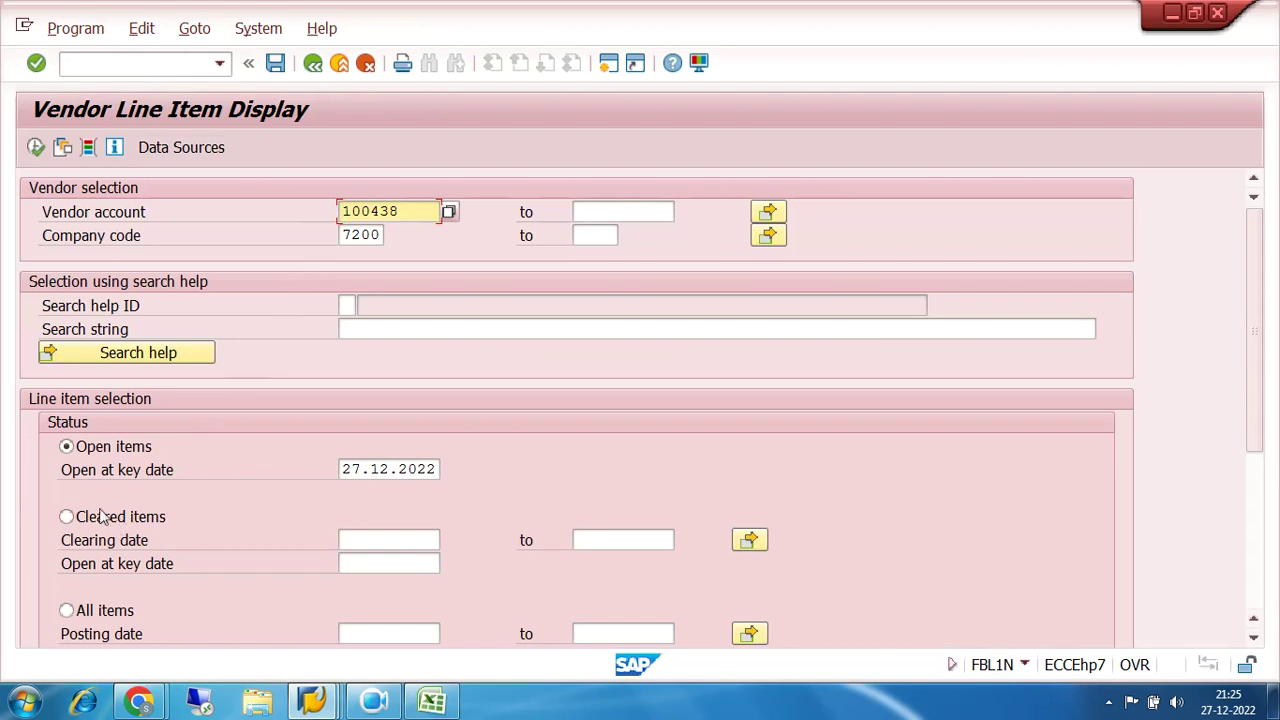
left_click(36, 147)
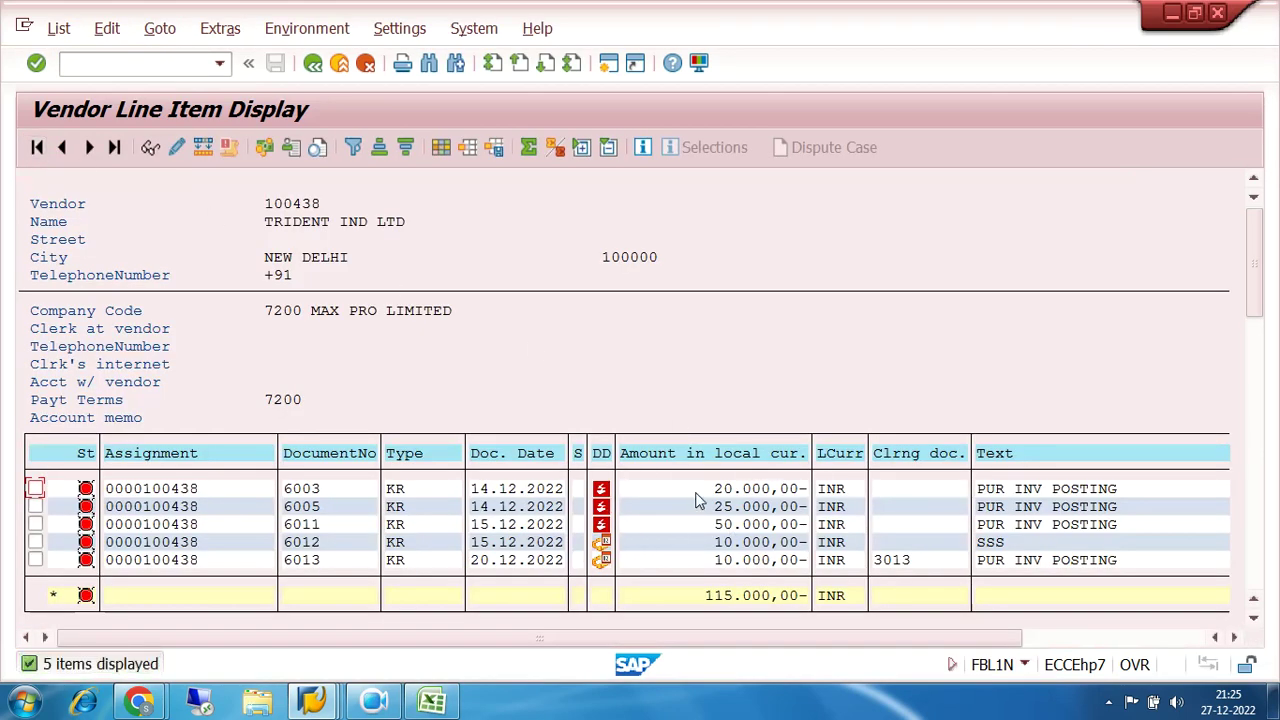
mouse_move(604, 490)
mouse_move(607, 549)
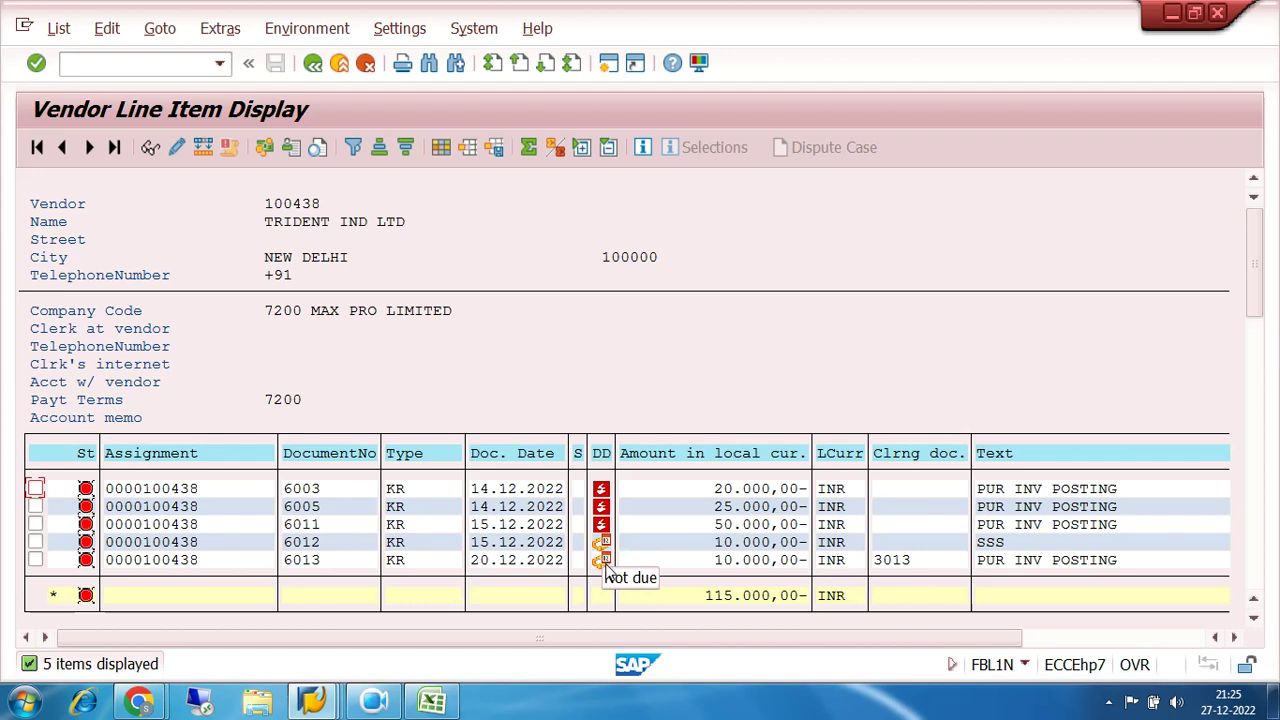
Step: Open document 6012's line item, set payment block A (Blocked for payment) and save
double_click(203, 543)
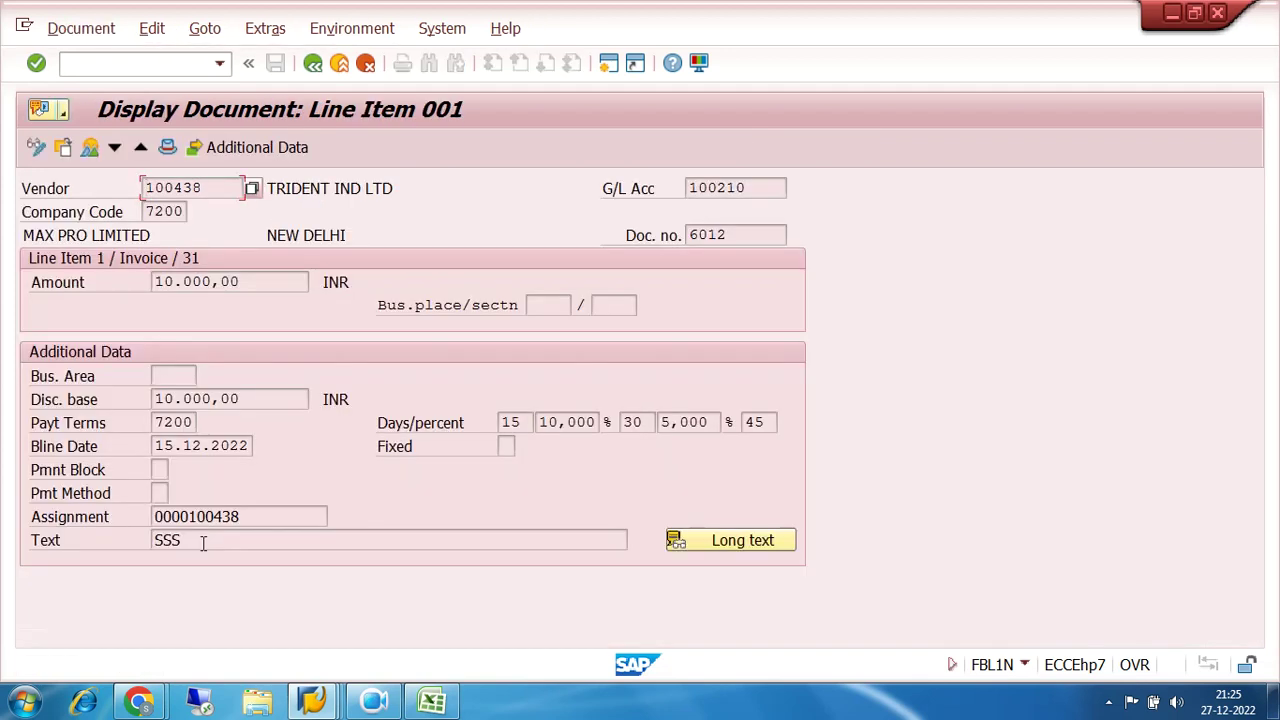
left_click(35, 150)
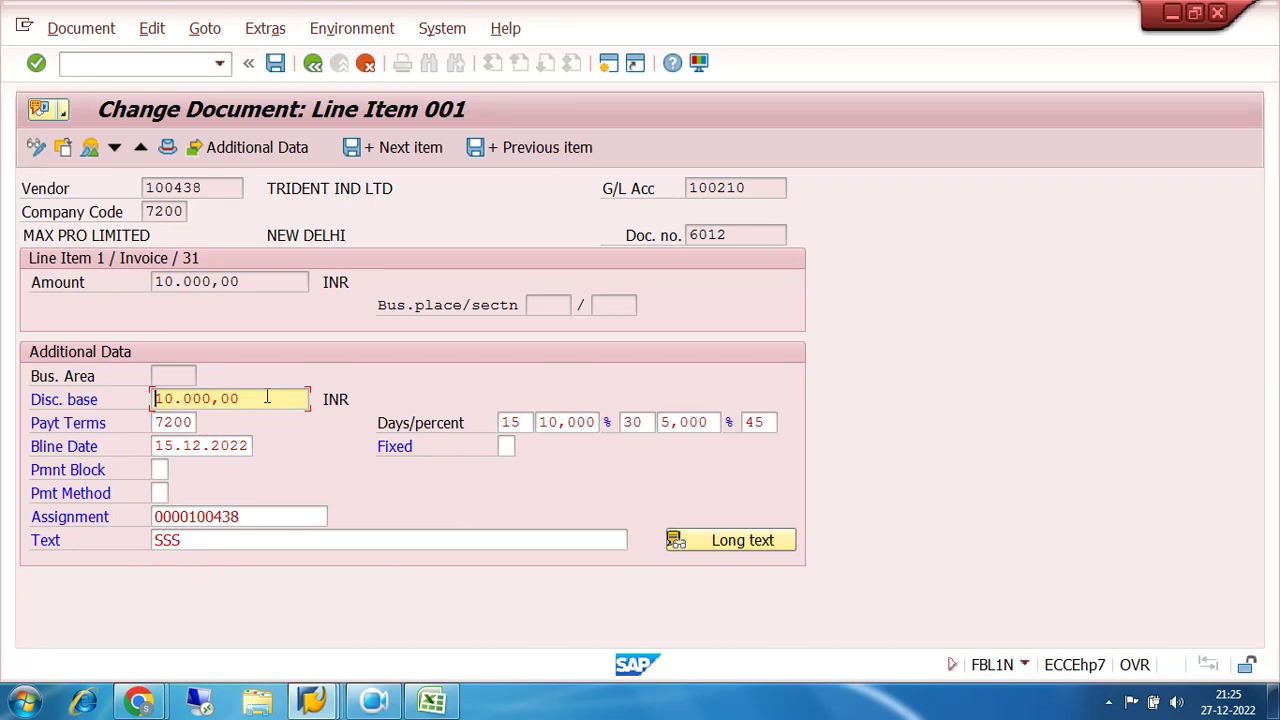
left_click(160, 470)
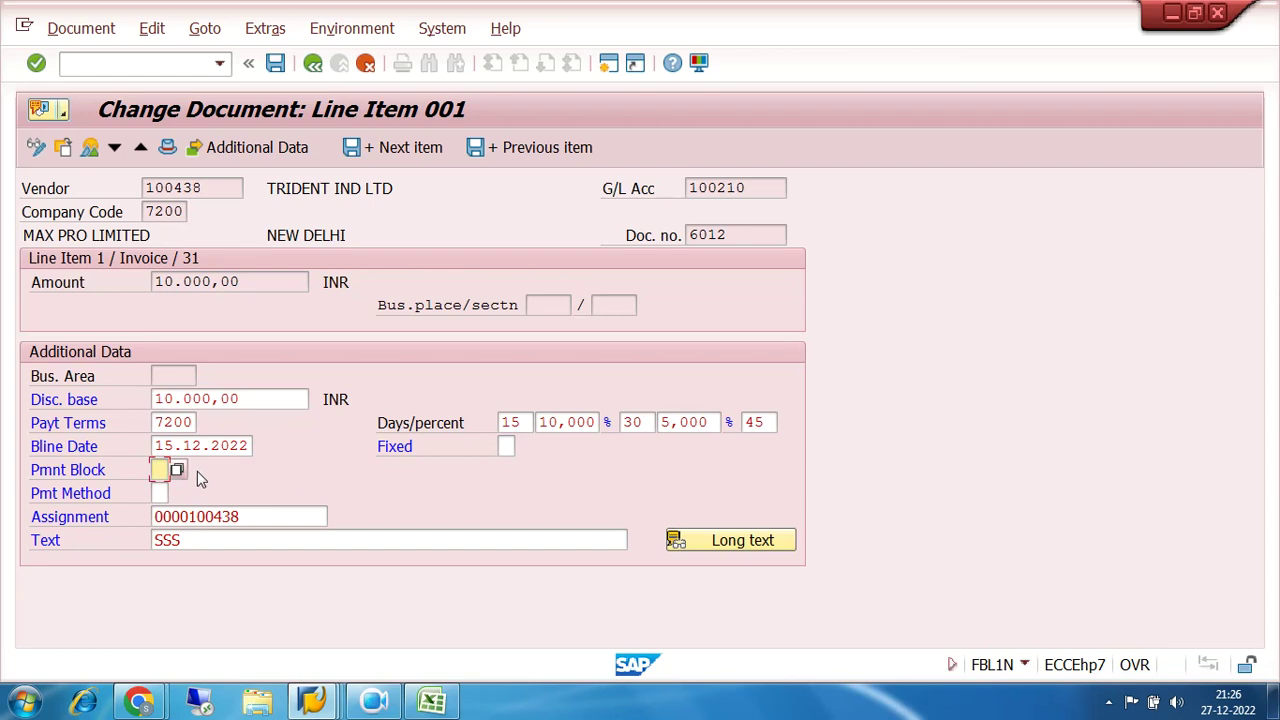
left_click(176, 470)
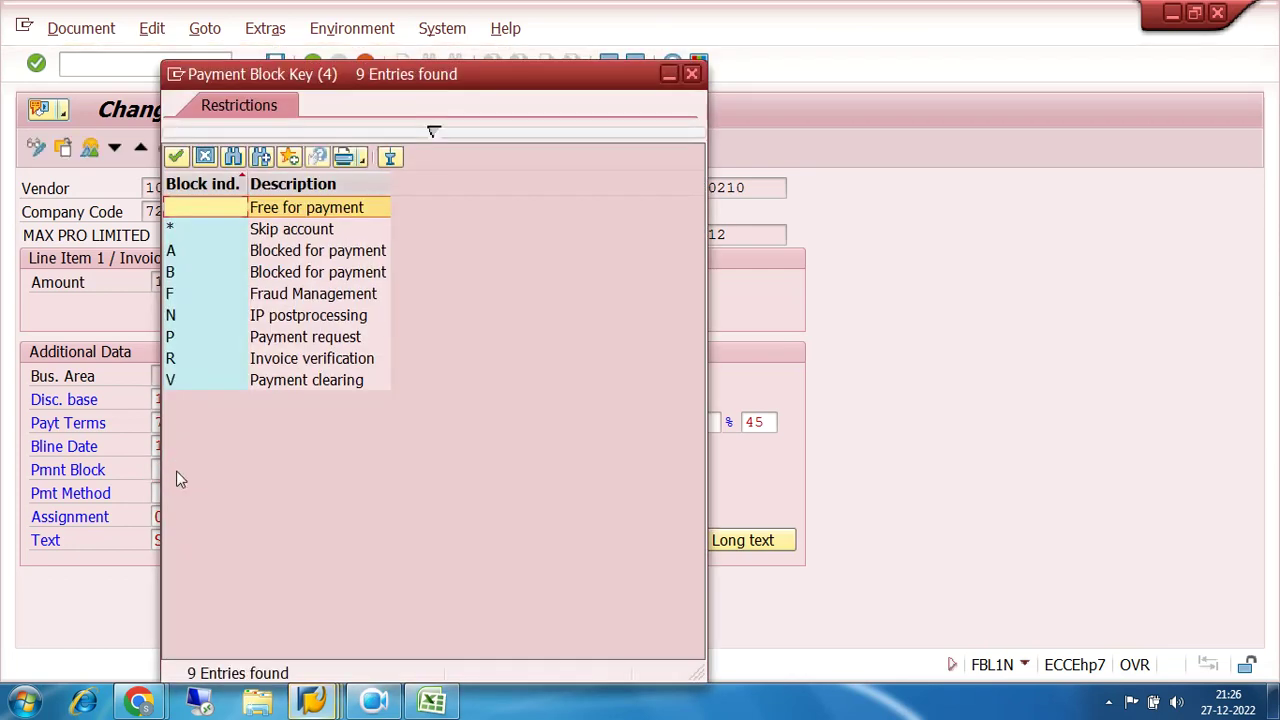
double_click(183, 253)
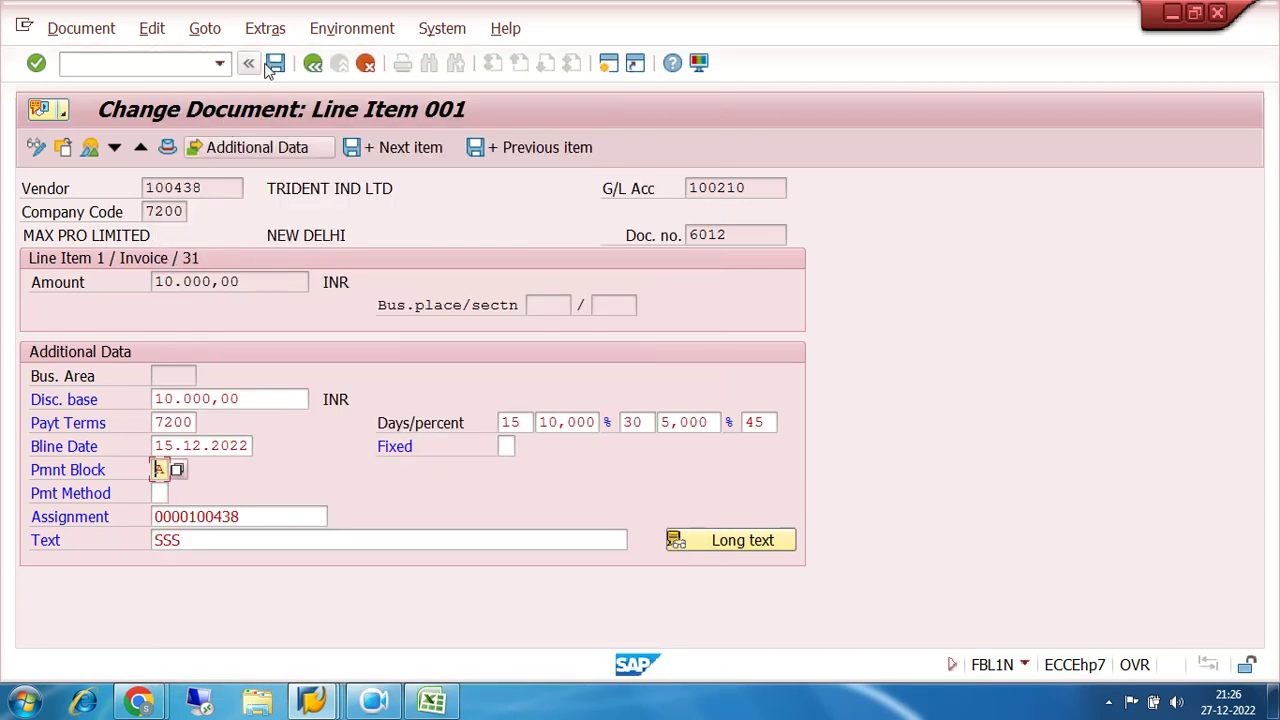
left_click(275, 63)
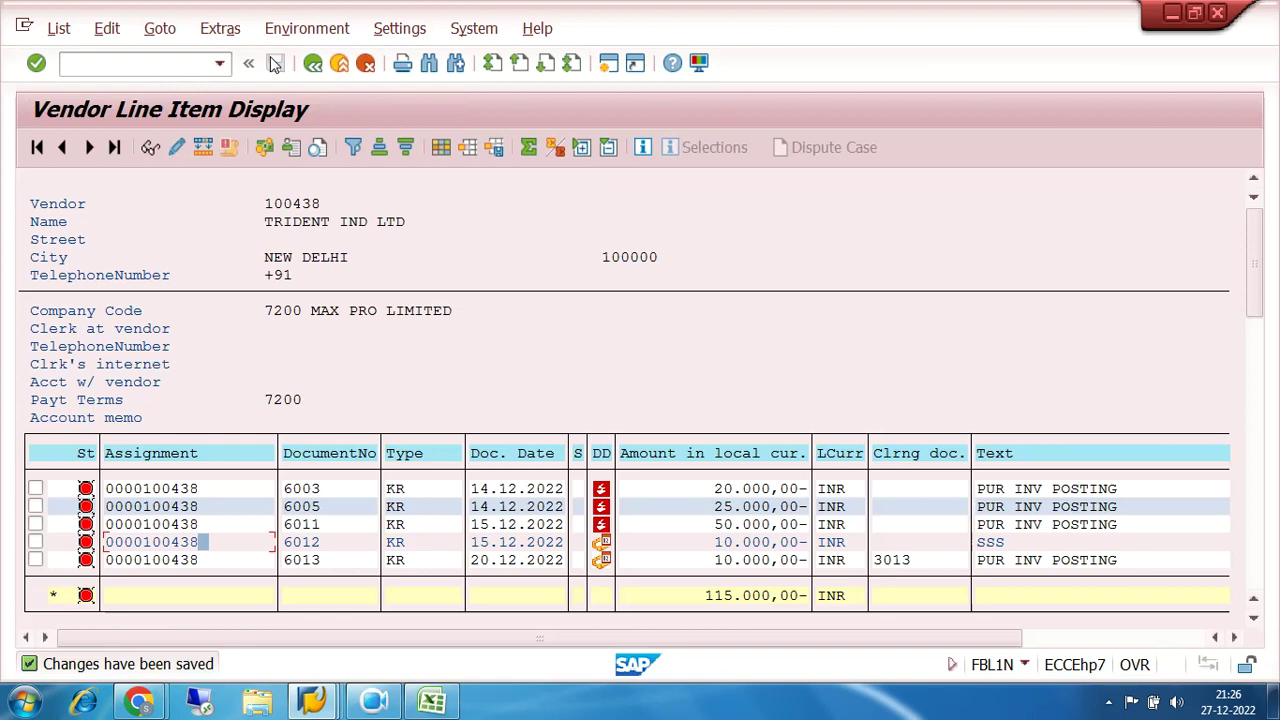
Step: Select invoice 6012's amount, then switch to the TOPIC FOR DAY workbook in Excel
left_click(662, 546)
left_click(438, 700)
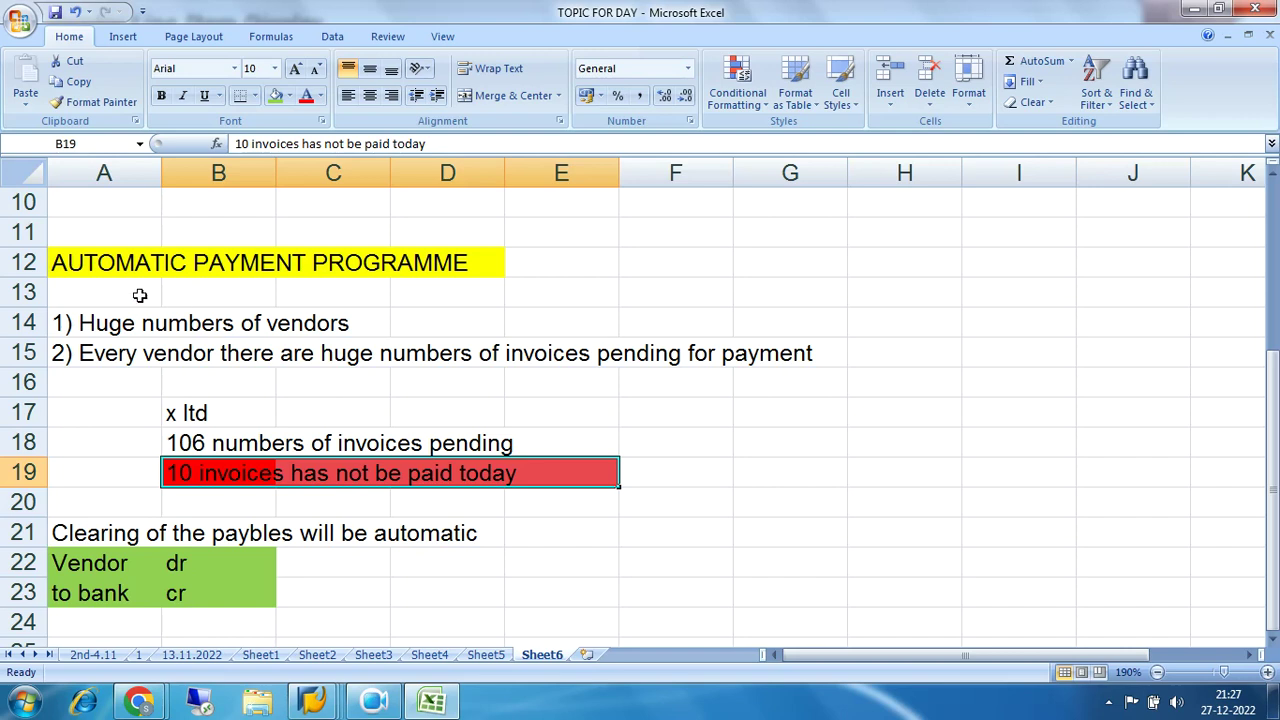
Step: Enter '3 bank accounts' in A25 with sbi, ubi and hdfc listed below it
left_click_drag(103, 262, 480, 264)
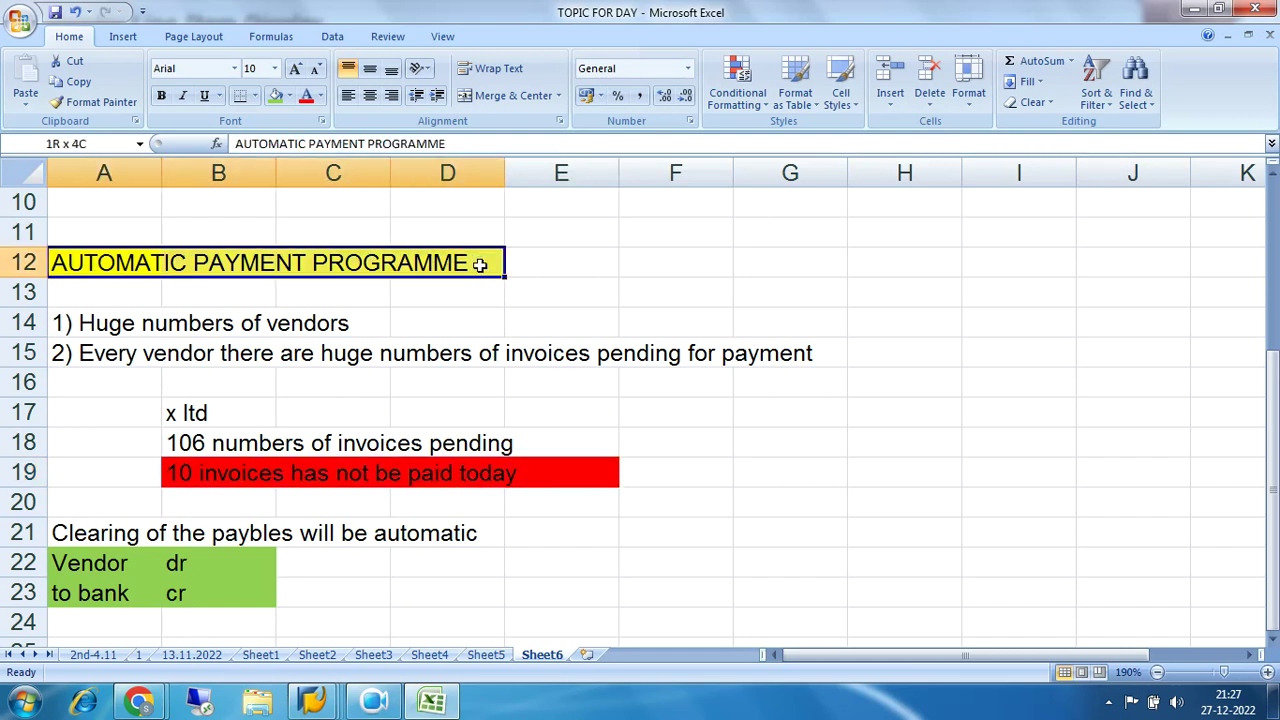
scroll(657, 409, "down", 3)
left_click(140, 382)
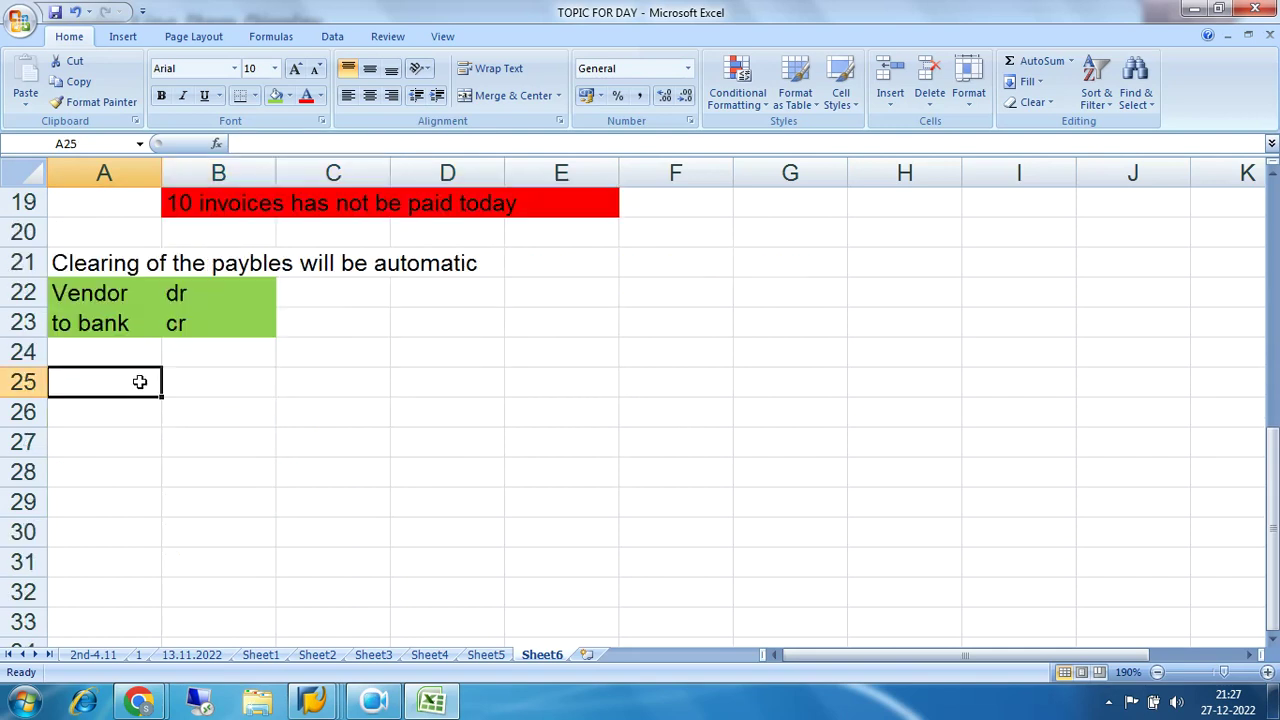
type("3 ban")
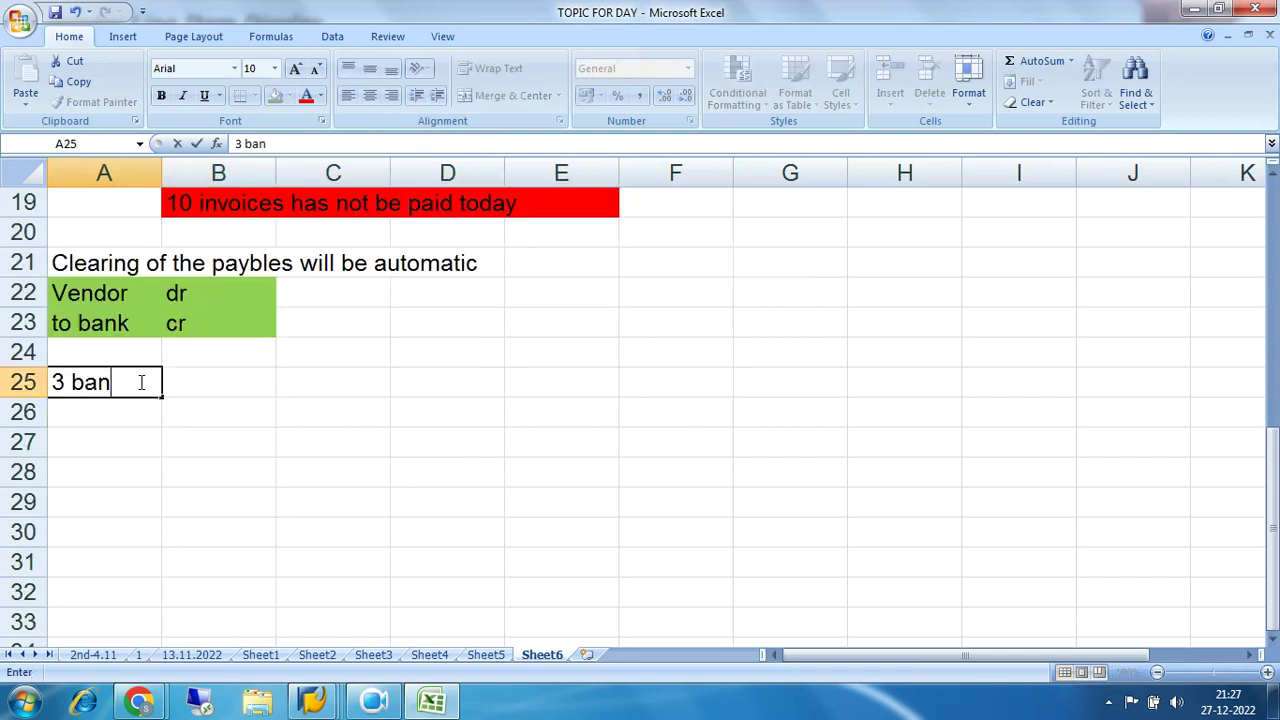
type("k accounts")
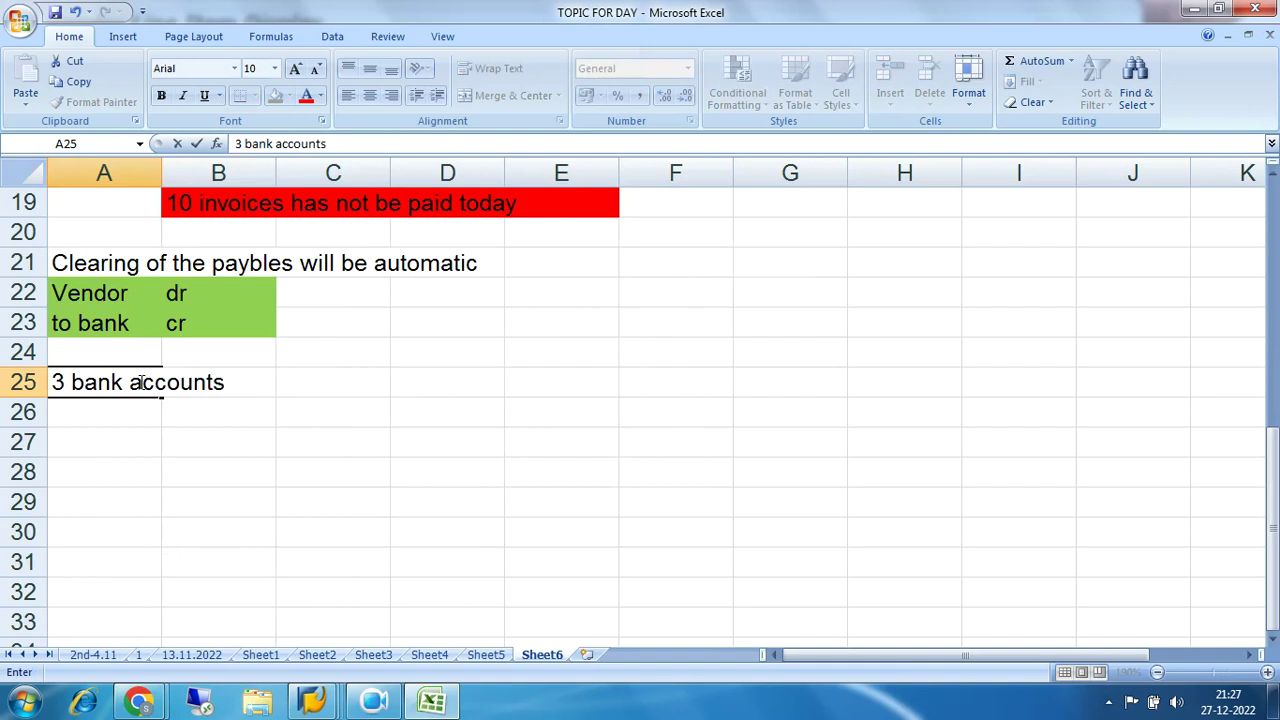
key("Return")
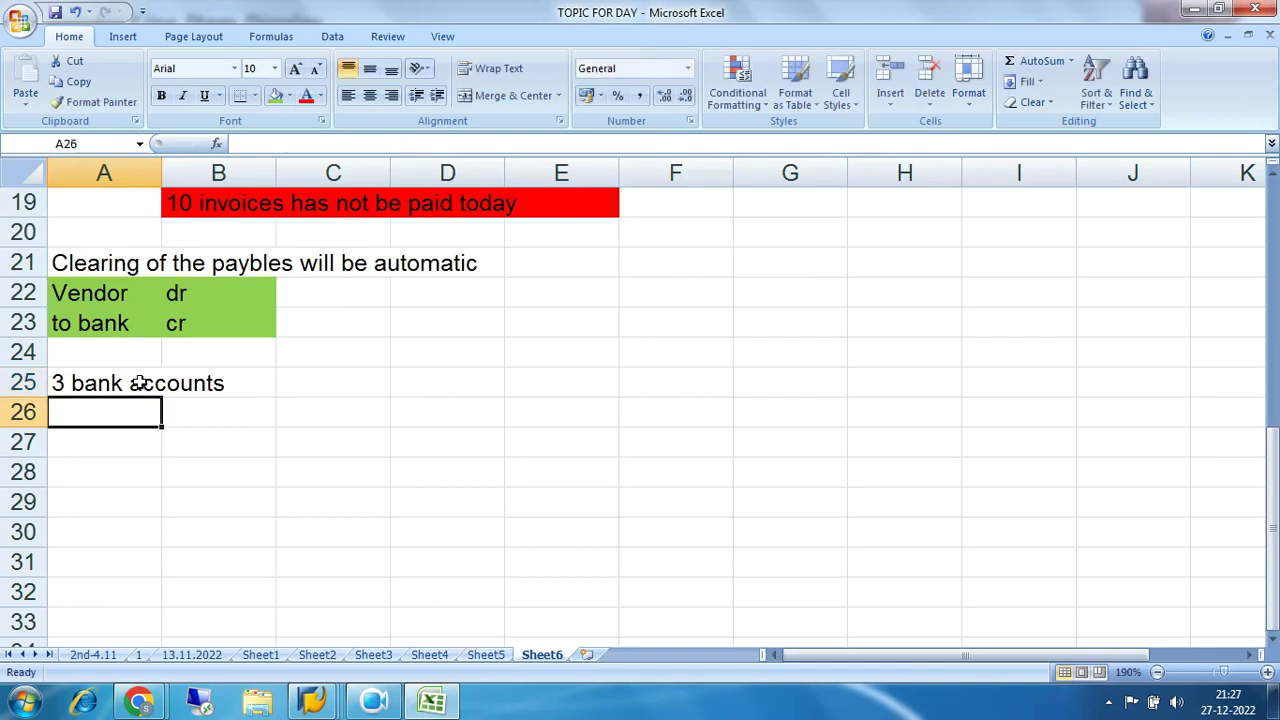
type("sbi")
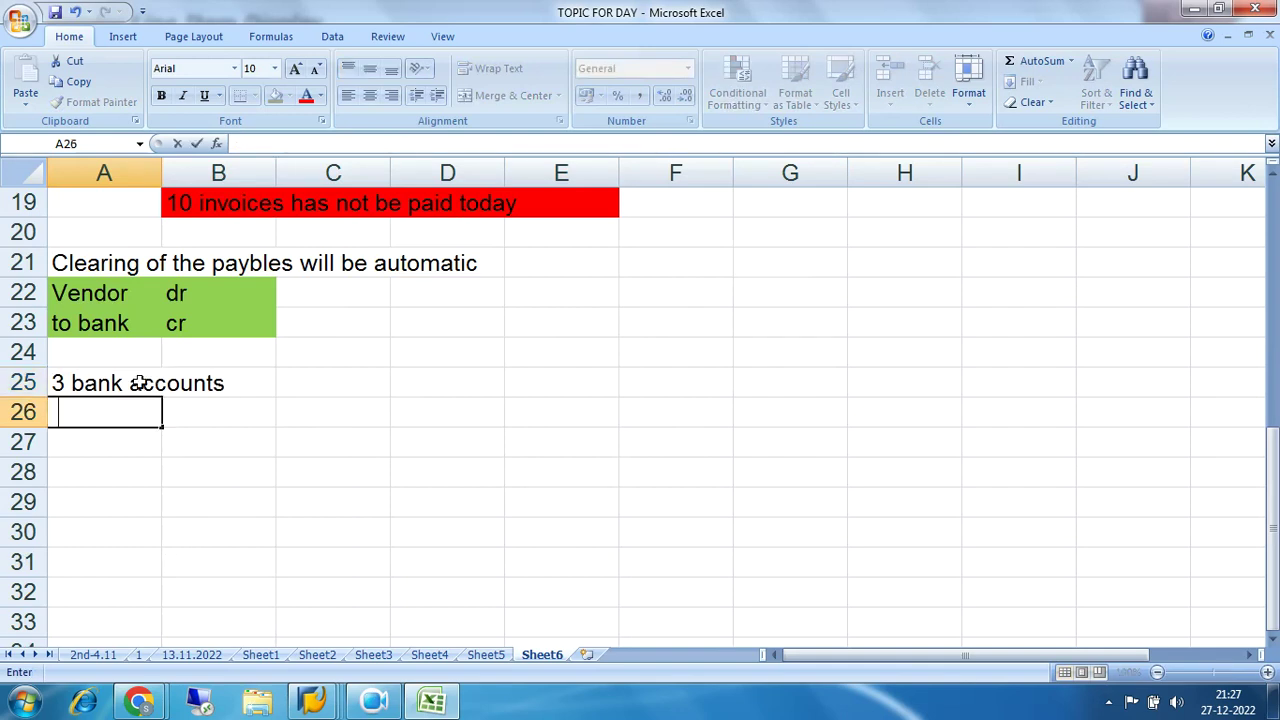
key("Return")
type("ubi")
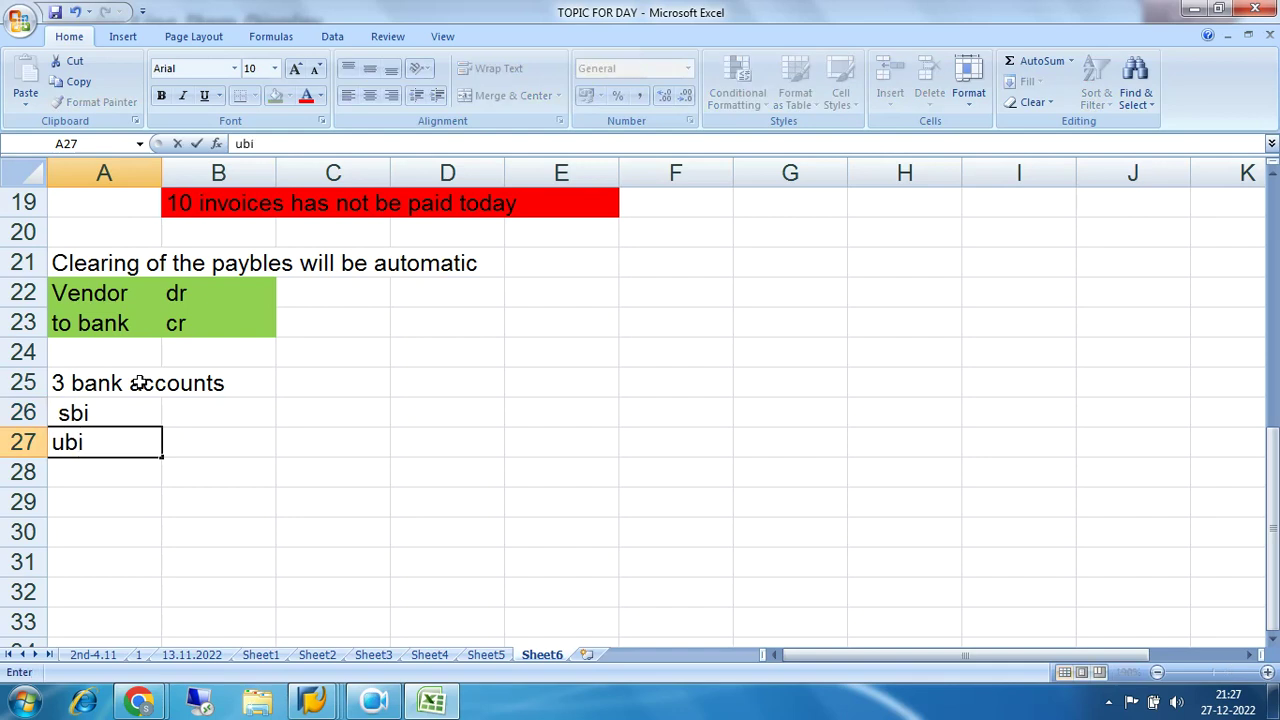
key("Return")
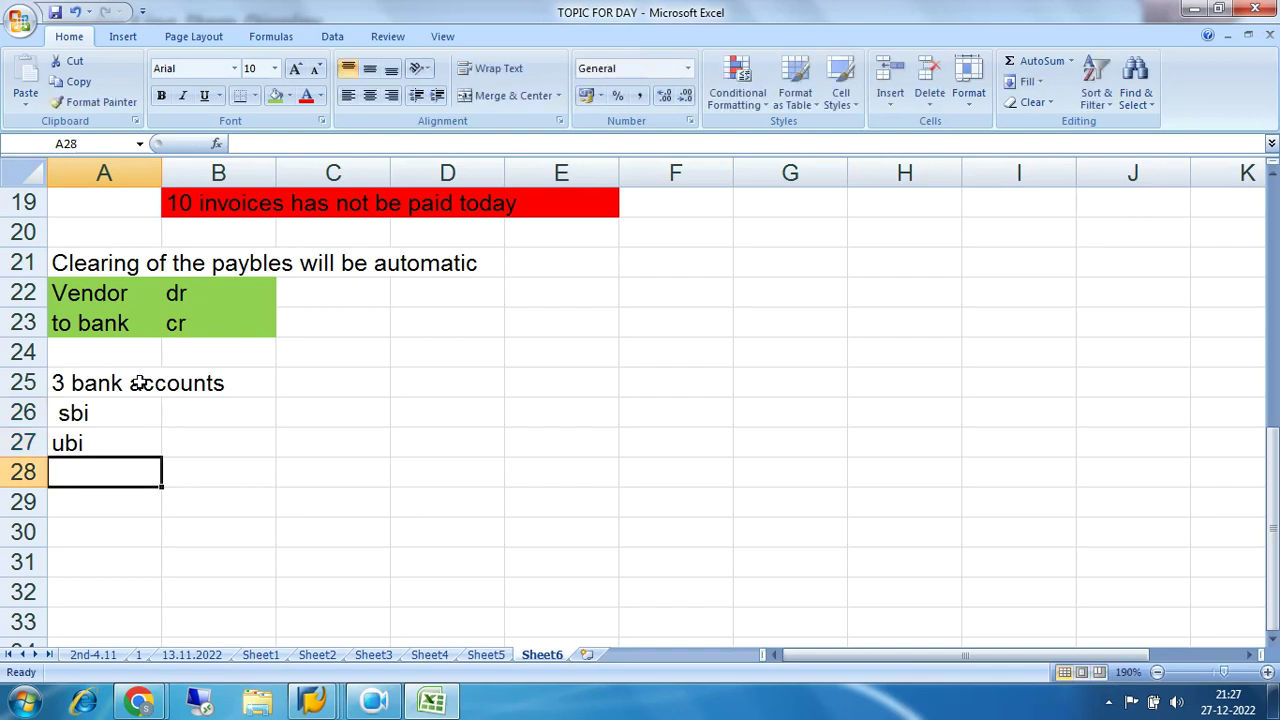
type("hdfc")
key("Return")
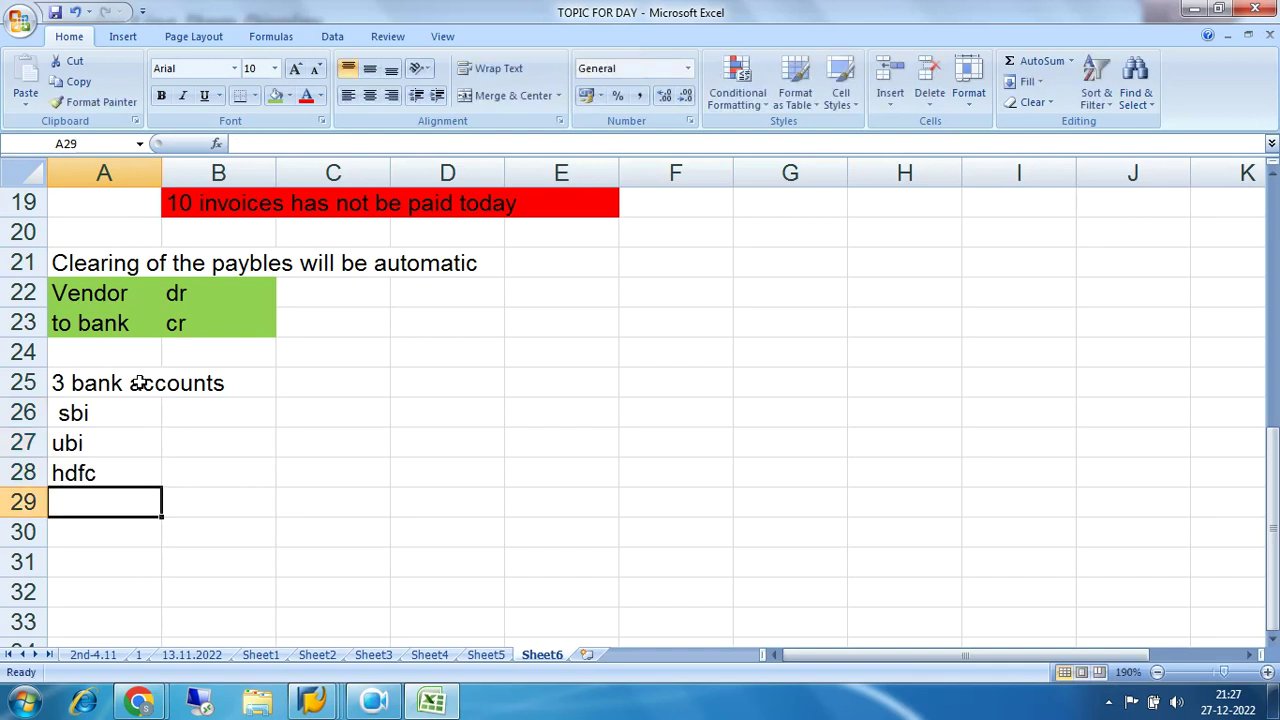
Step: Enter 5 crores in B26 beside sbi
left_click(123, 418)
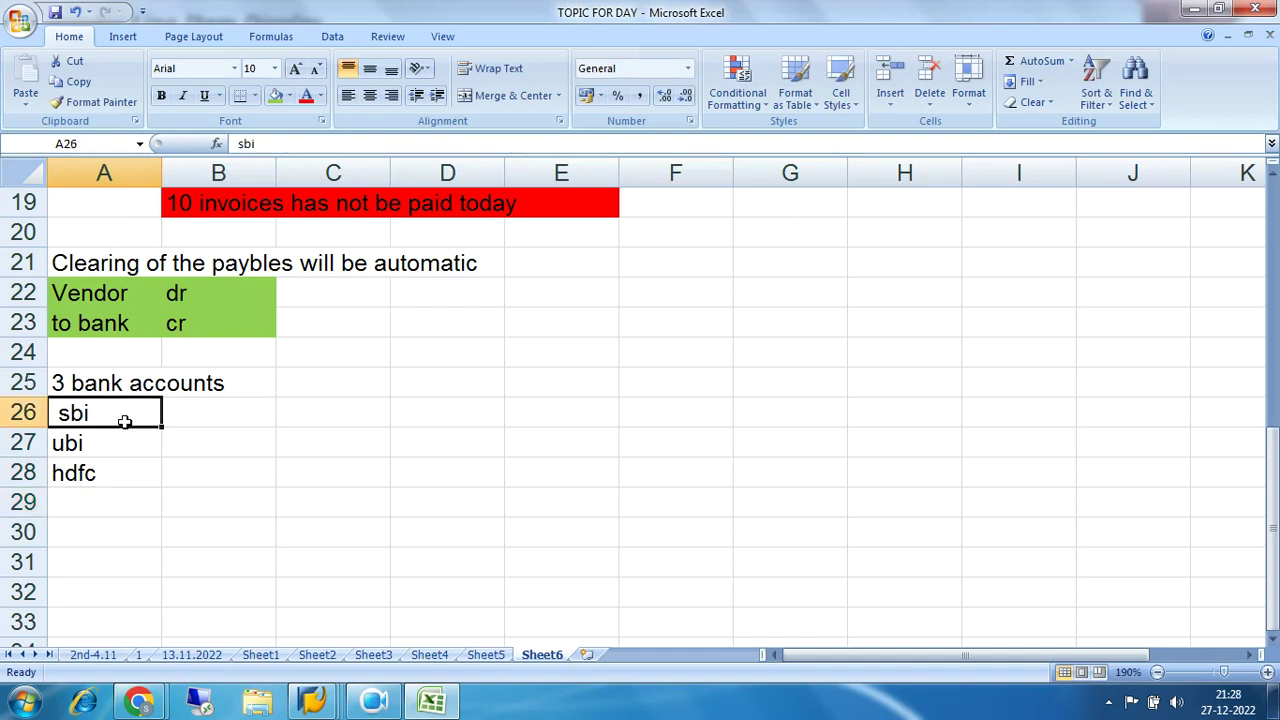
left_click(207, 415)
left_click(70, 418)
left_click(187, 415)
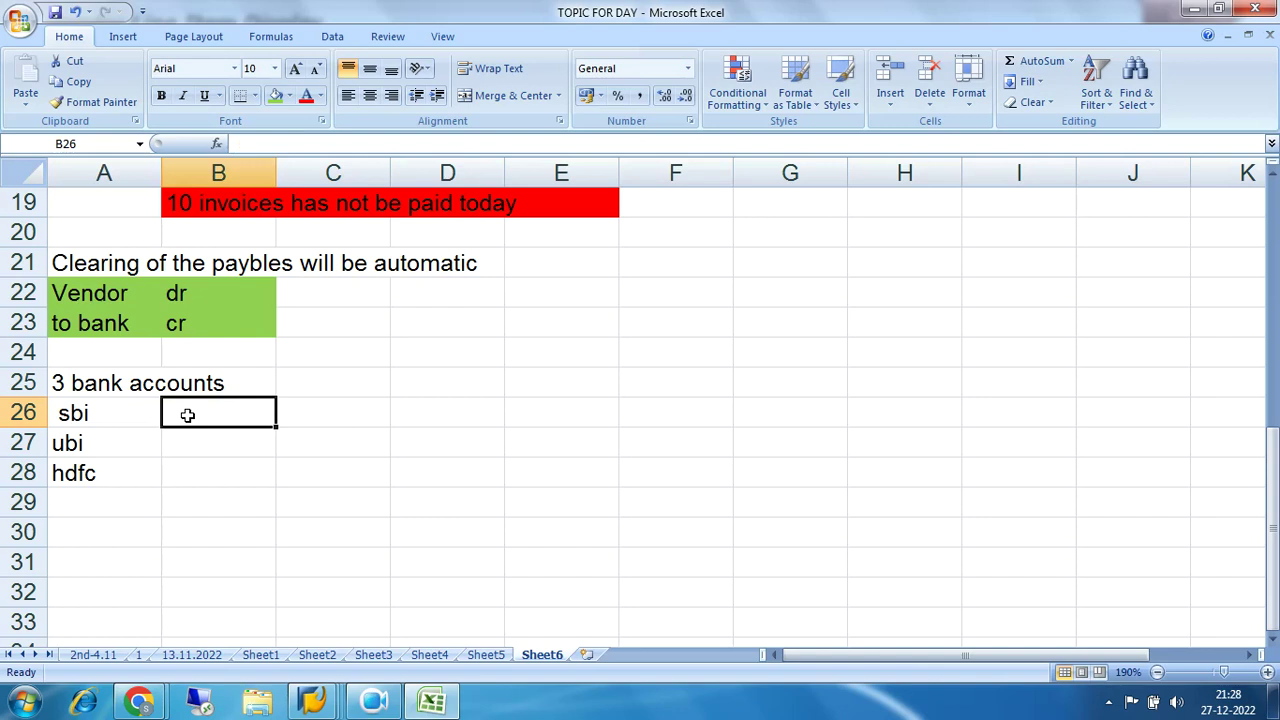
type("5 crores")
key("Return")
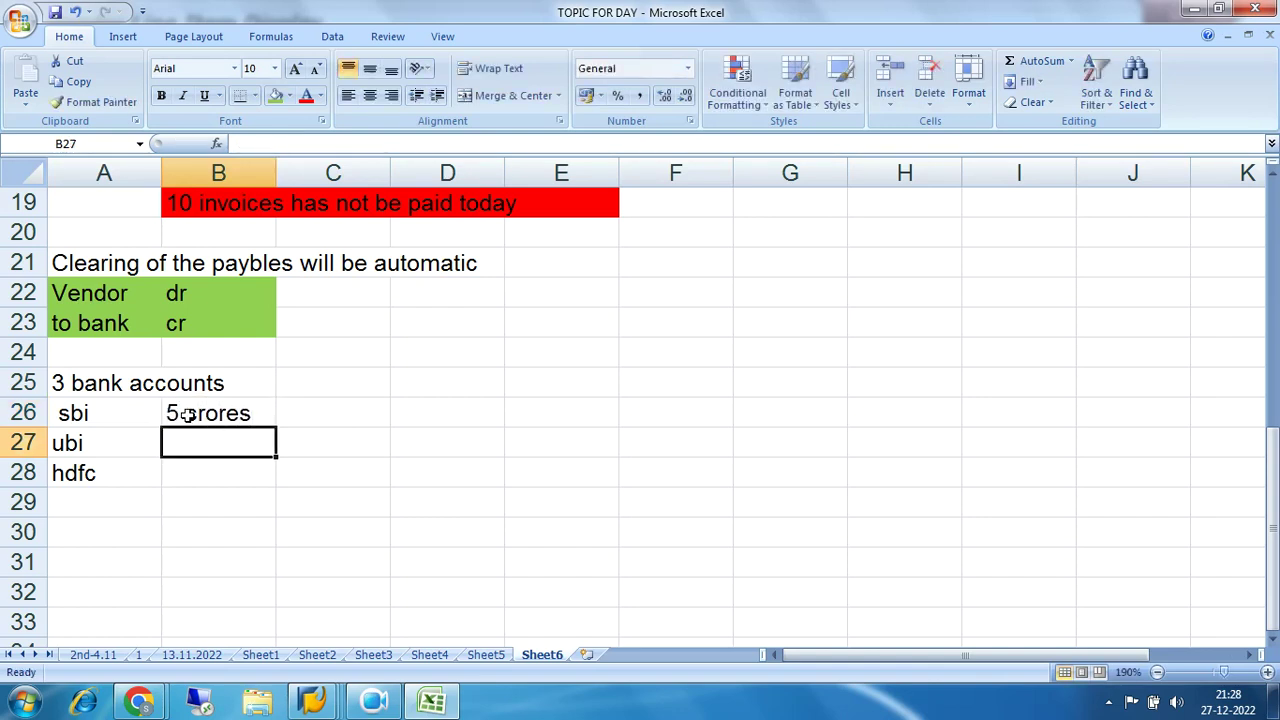
Step: Enter 1crores in C26 and review both amounts beside sbi
left_click(187, 415)
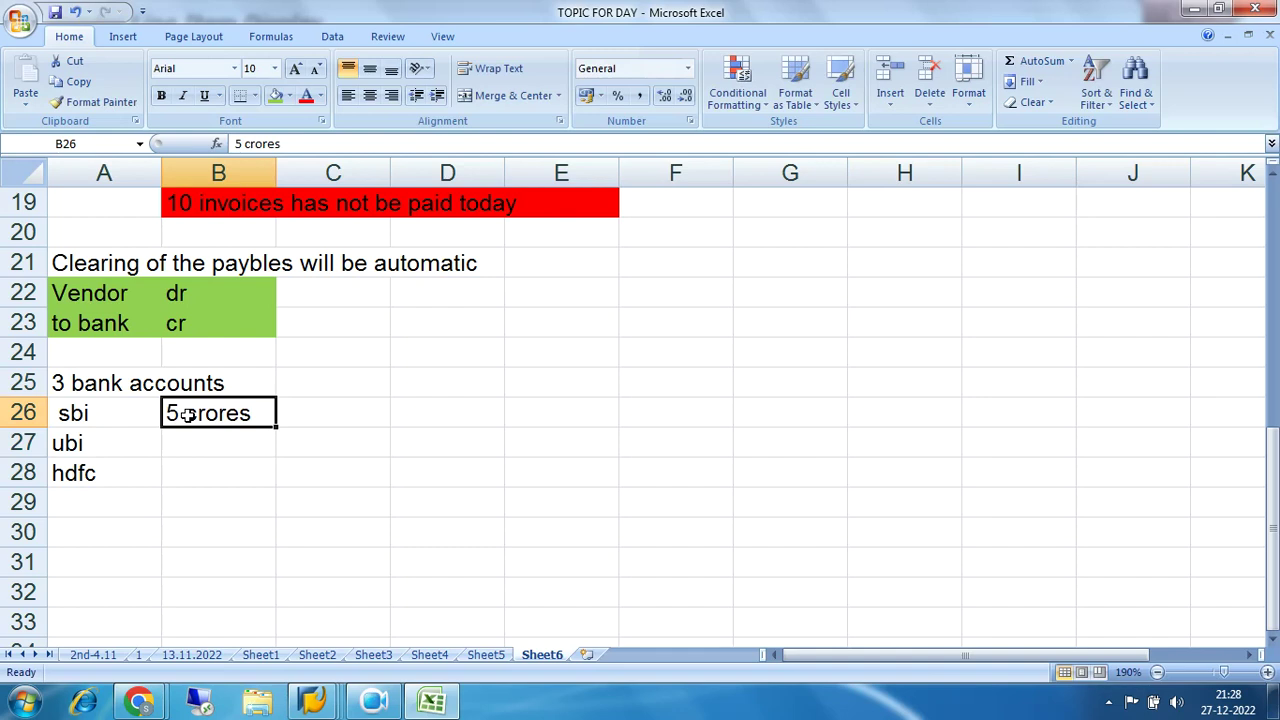
left_click(317, 416)
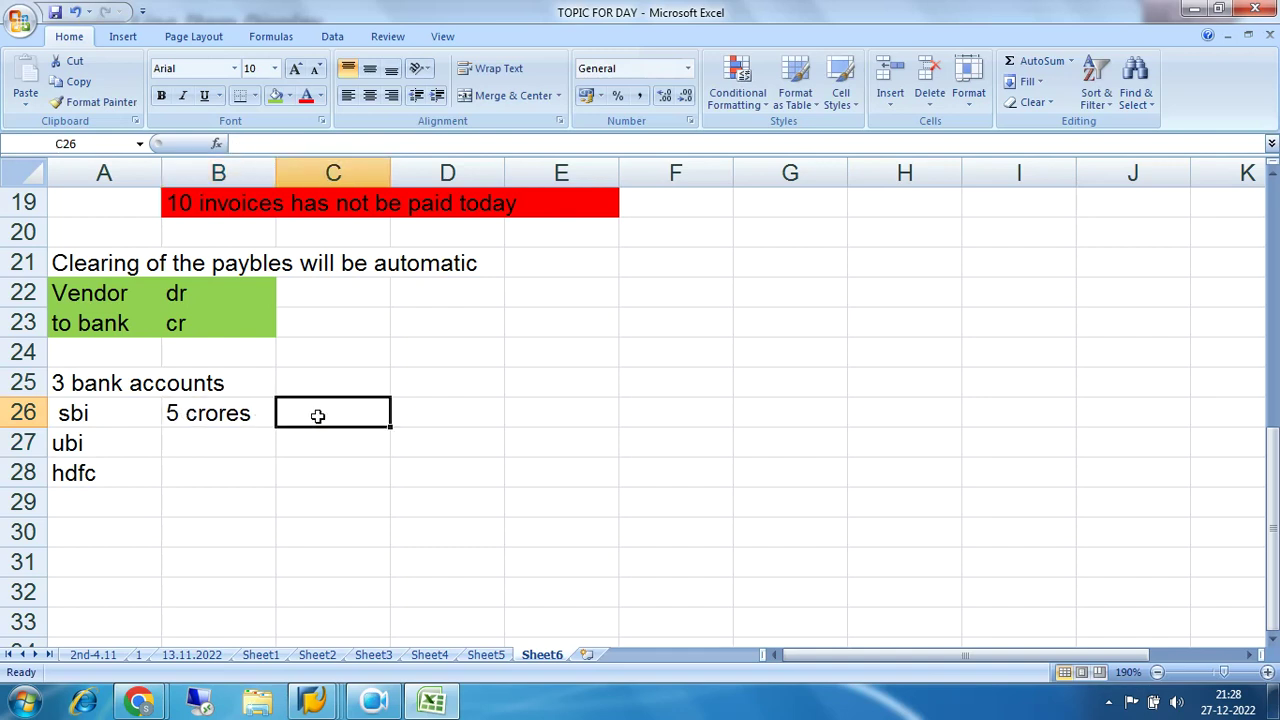
type("1c")
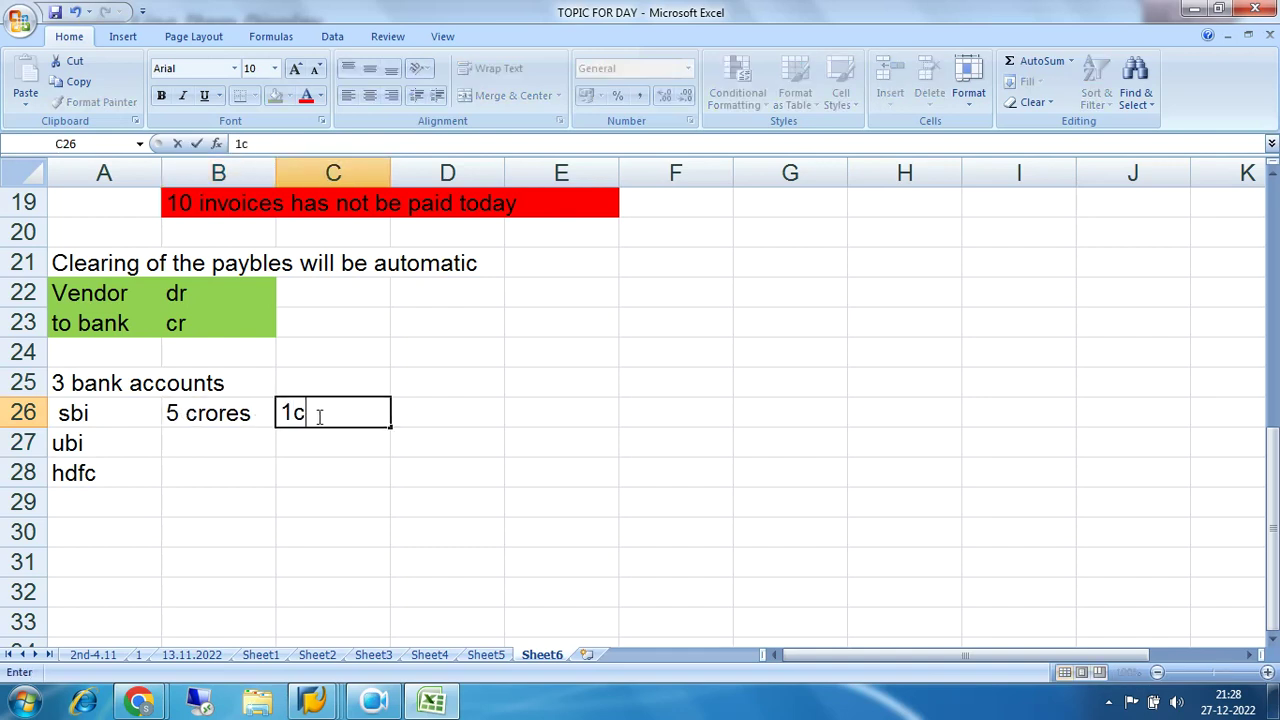
type("rores")
key("Return")
left_click(316, 417)
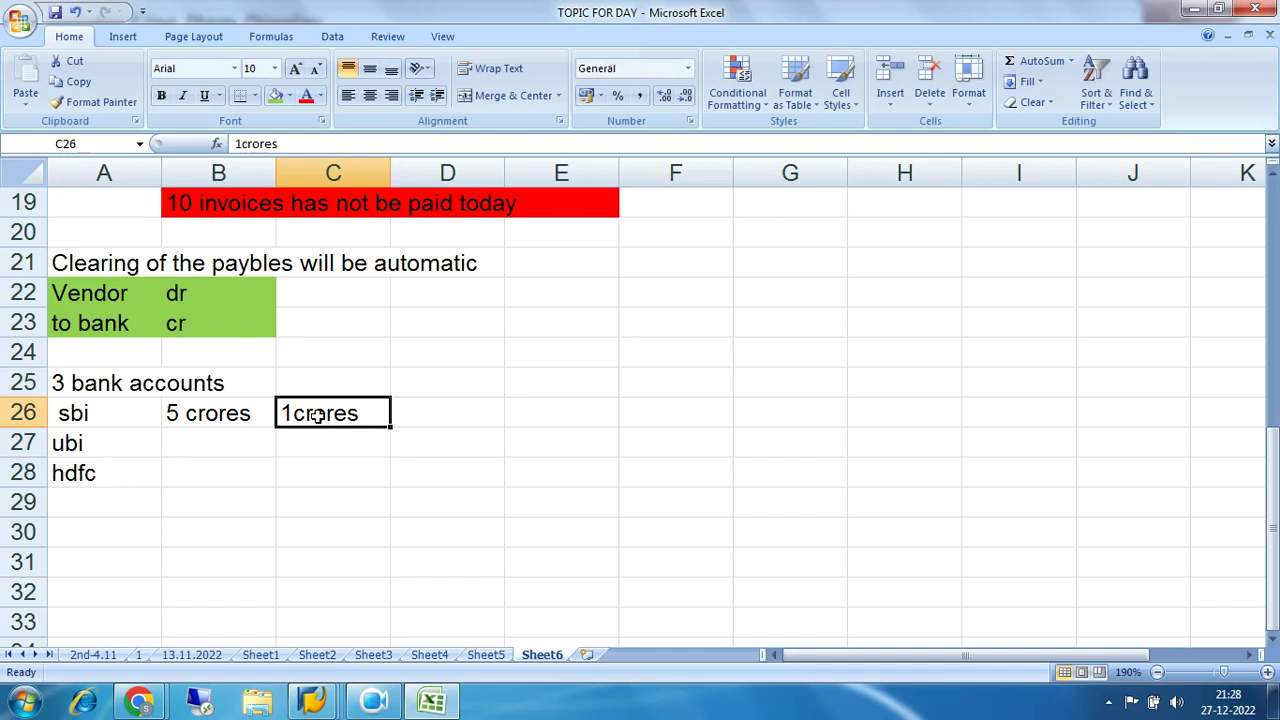
left_click(212, 420)
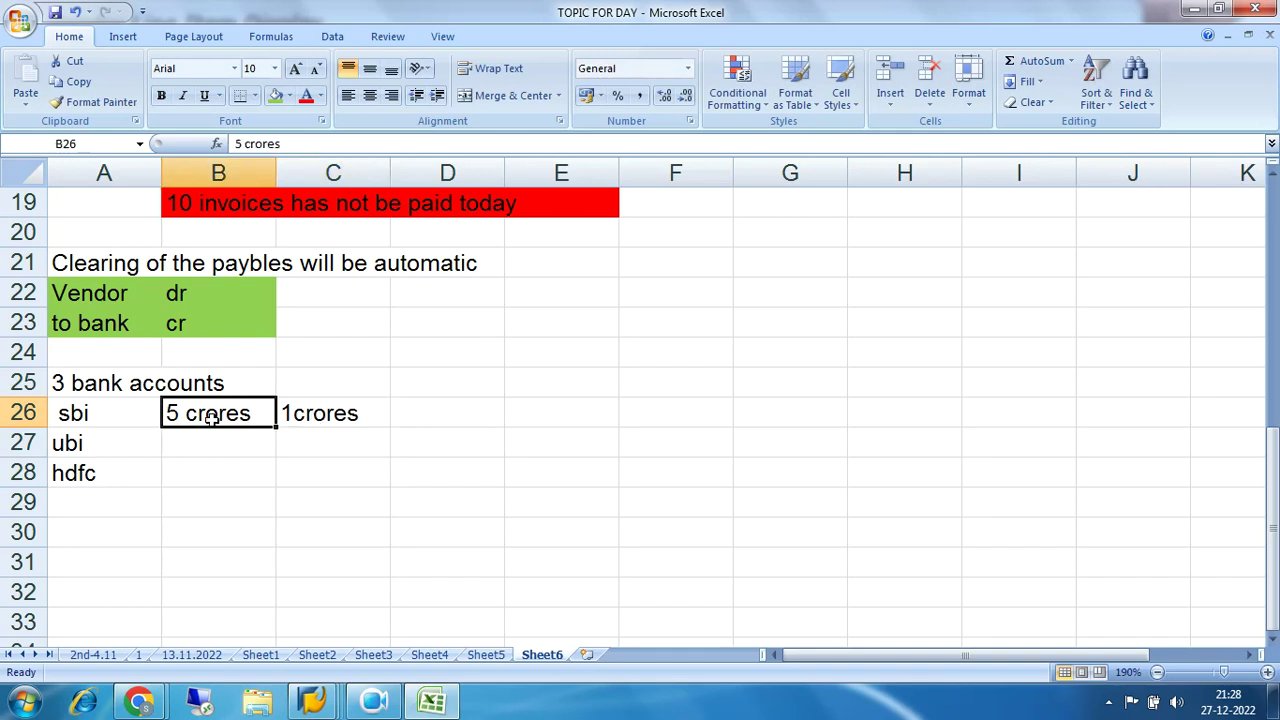
left_click(302, 416)
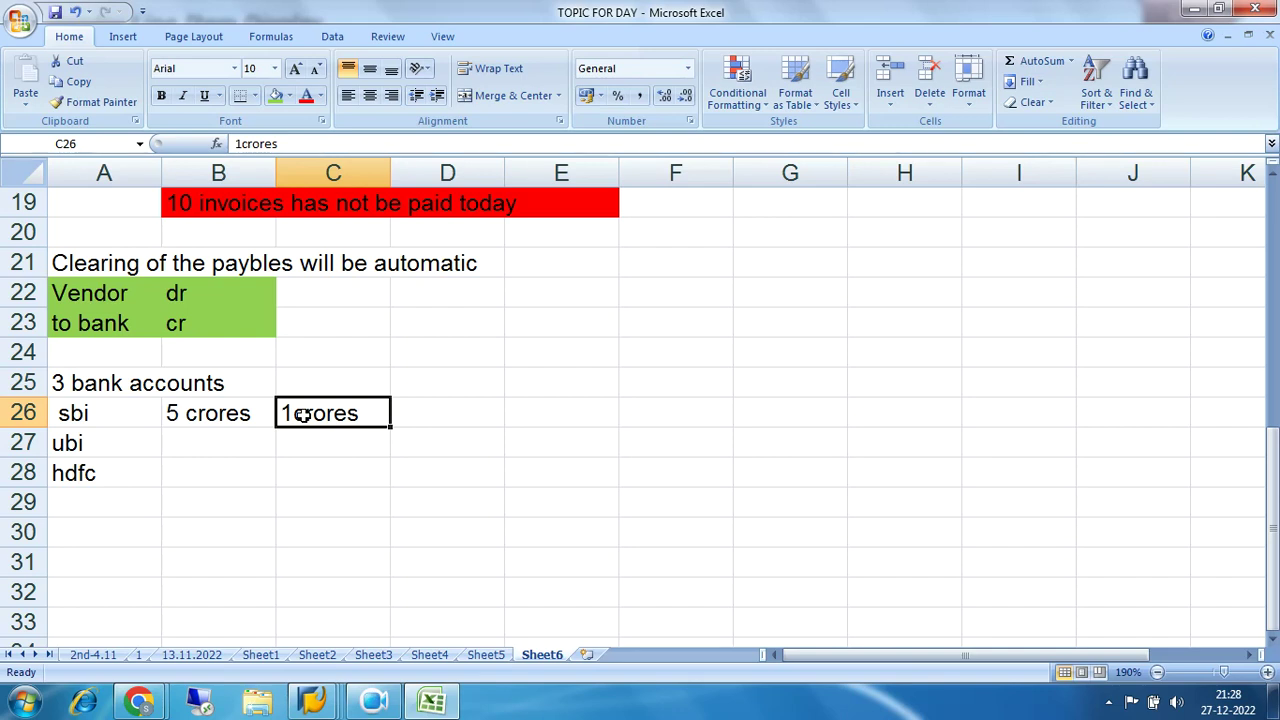
left_click(173, 415)
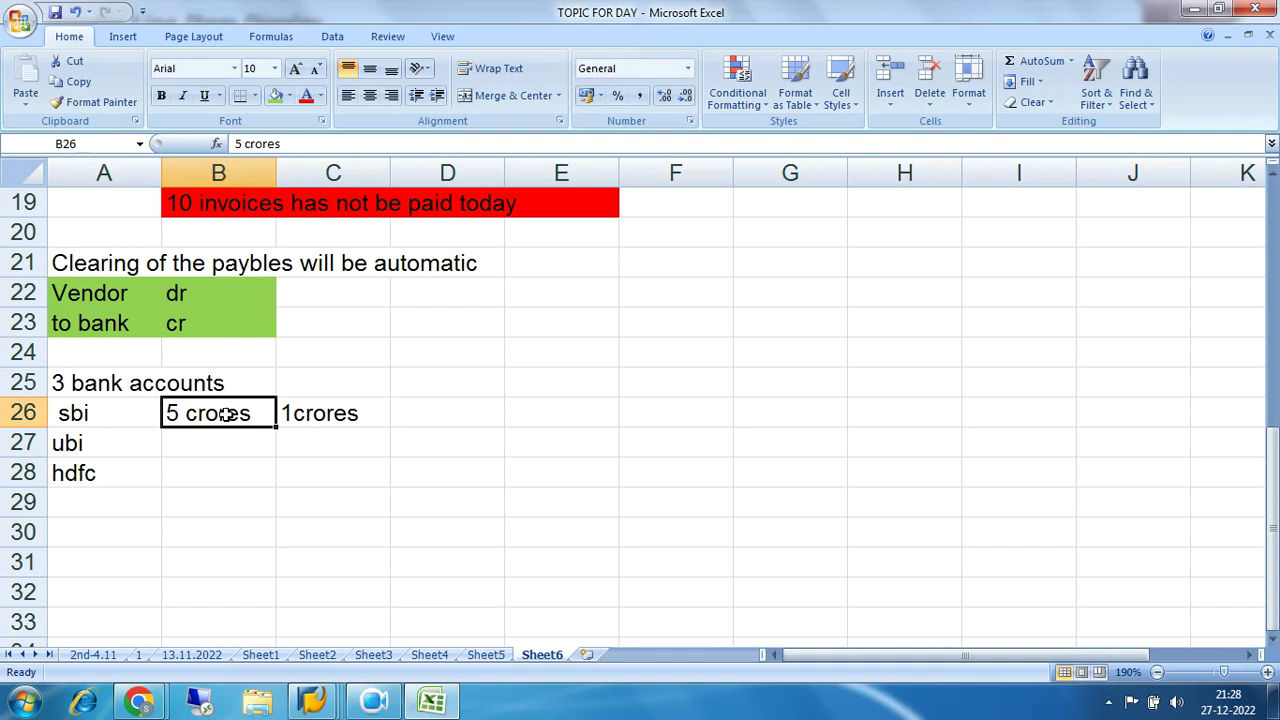
left_click(303, 417)
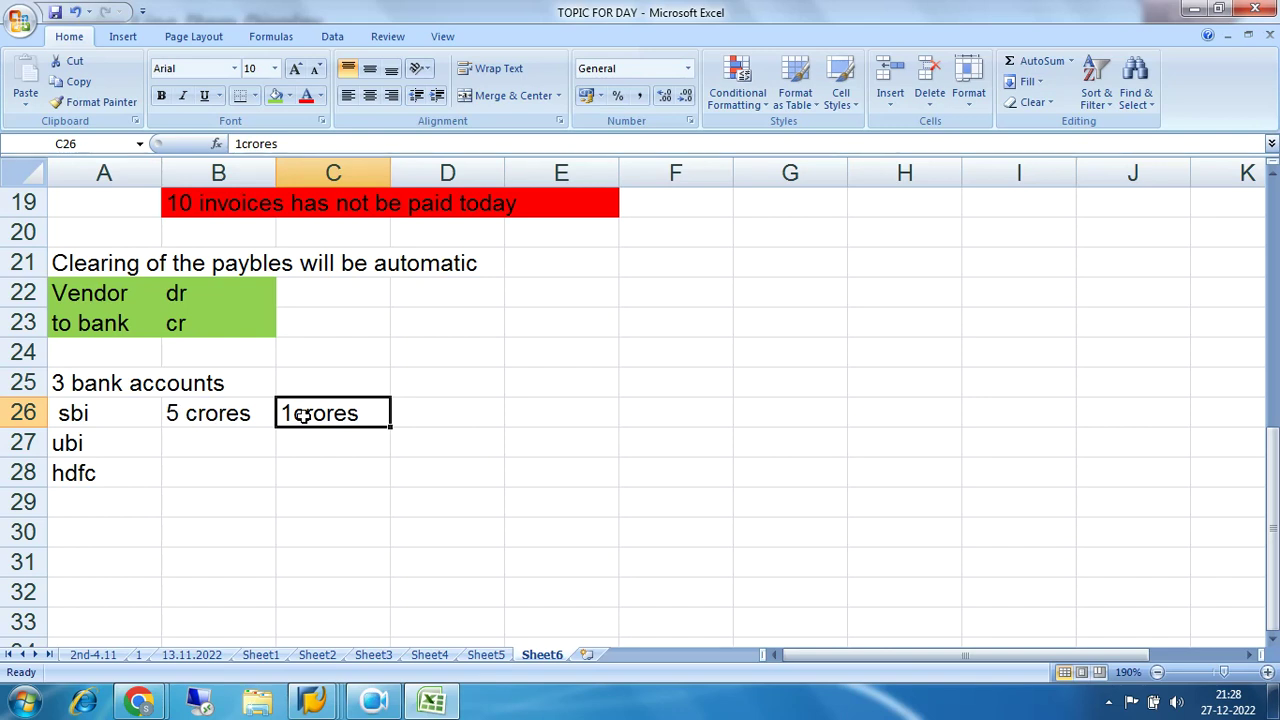
scroll(323, 452, "up", 2)
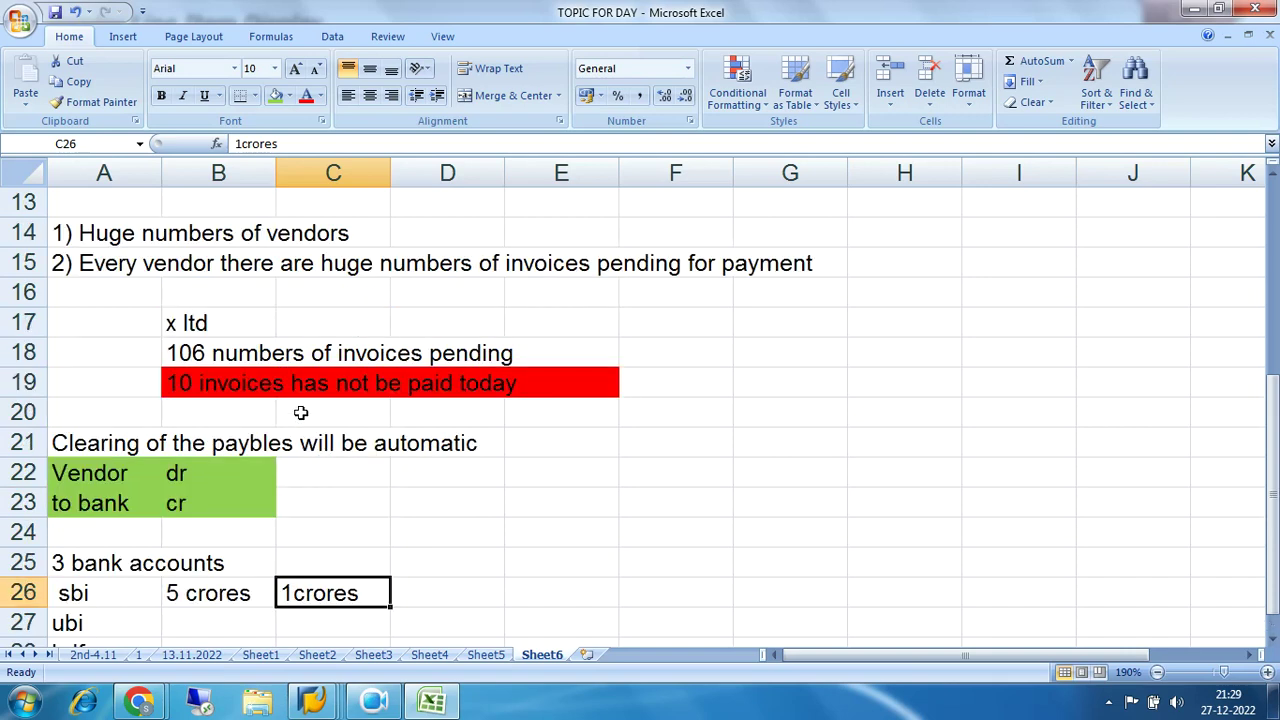
scroll(300, 412, "down", 4)
Step: Enter 'minor values' in A29 with 100 rs and 200 rs below it
left_click(130, 330)
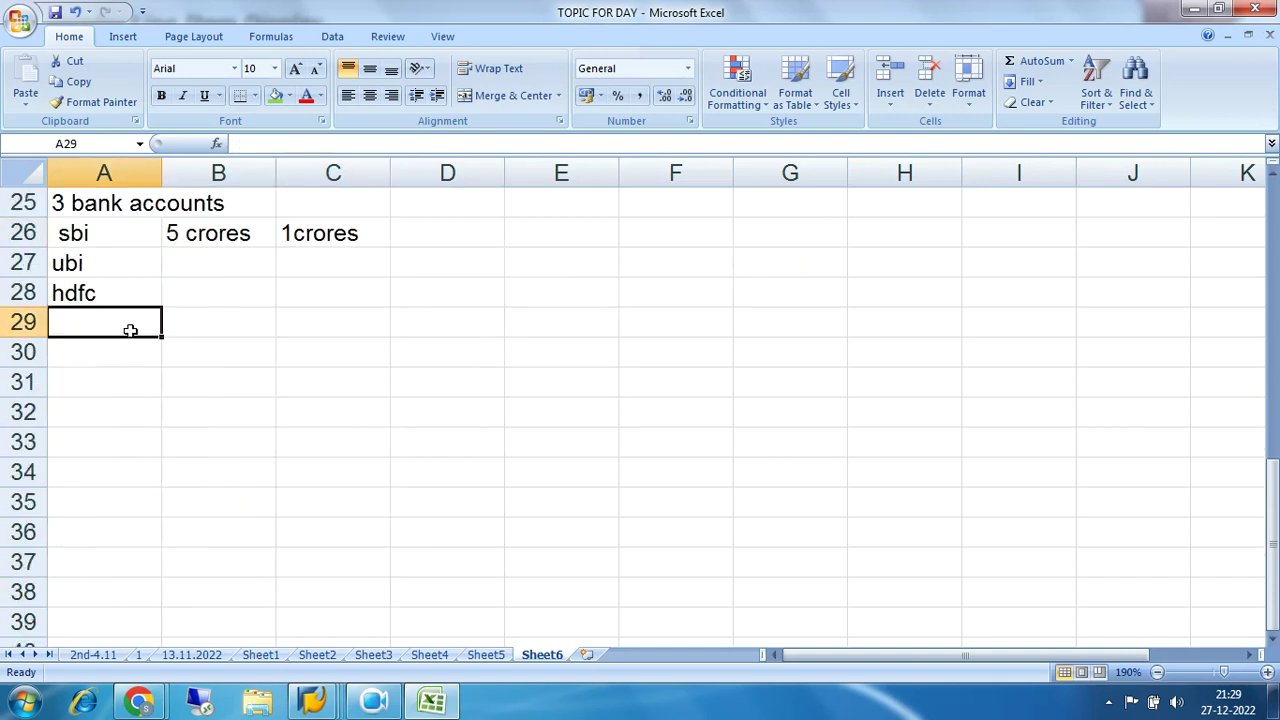
type("m")
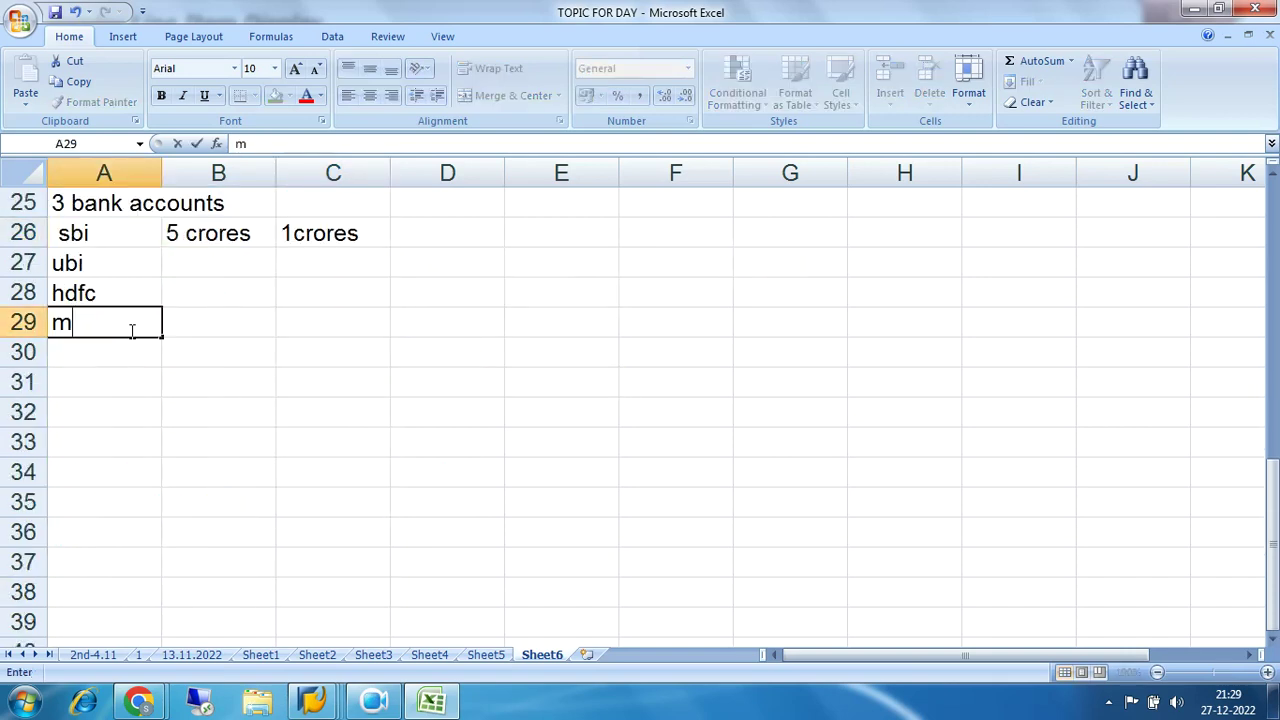
type("inor values")
key("Return")
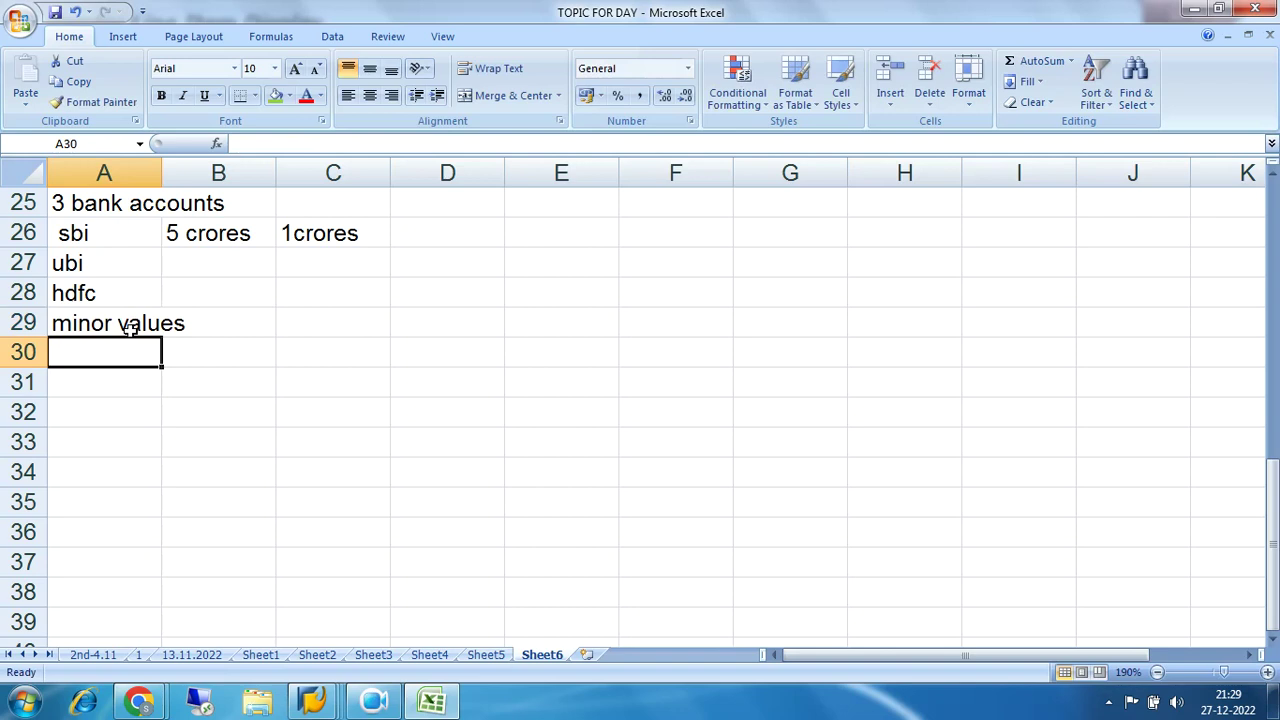
type("100 rs")
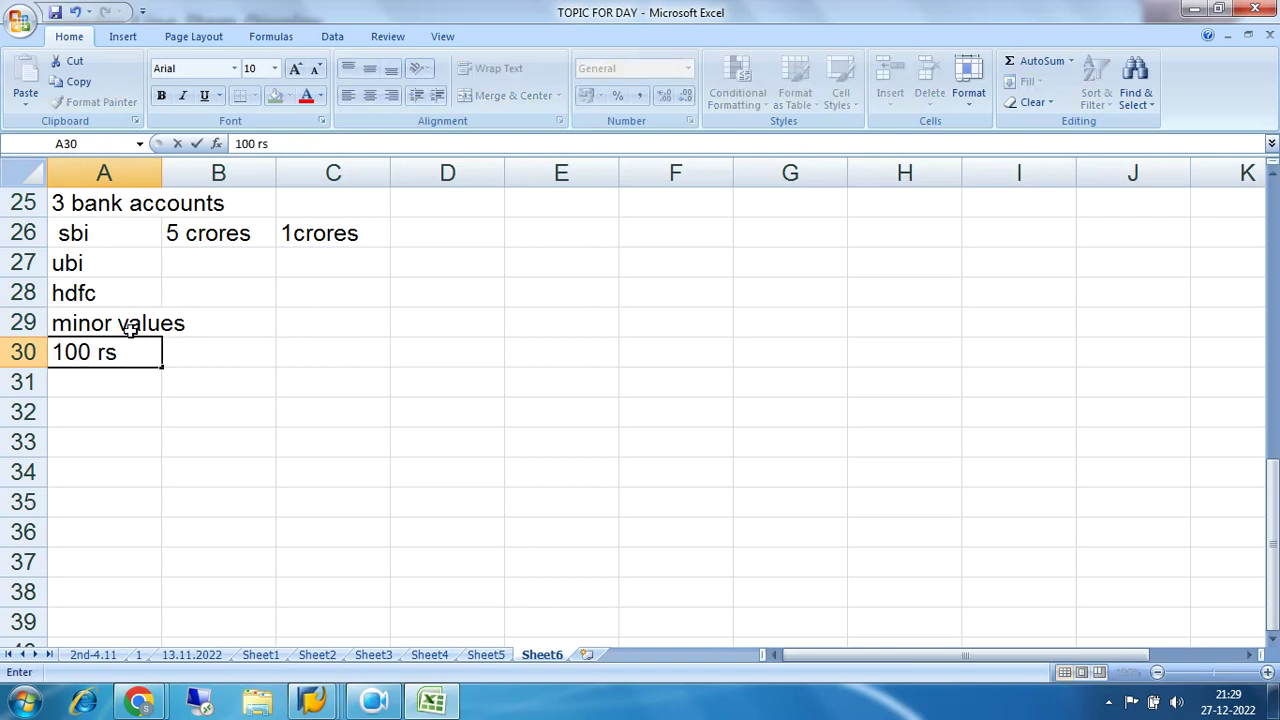
key("Return")
type("20")
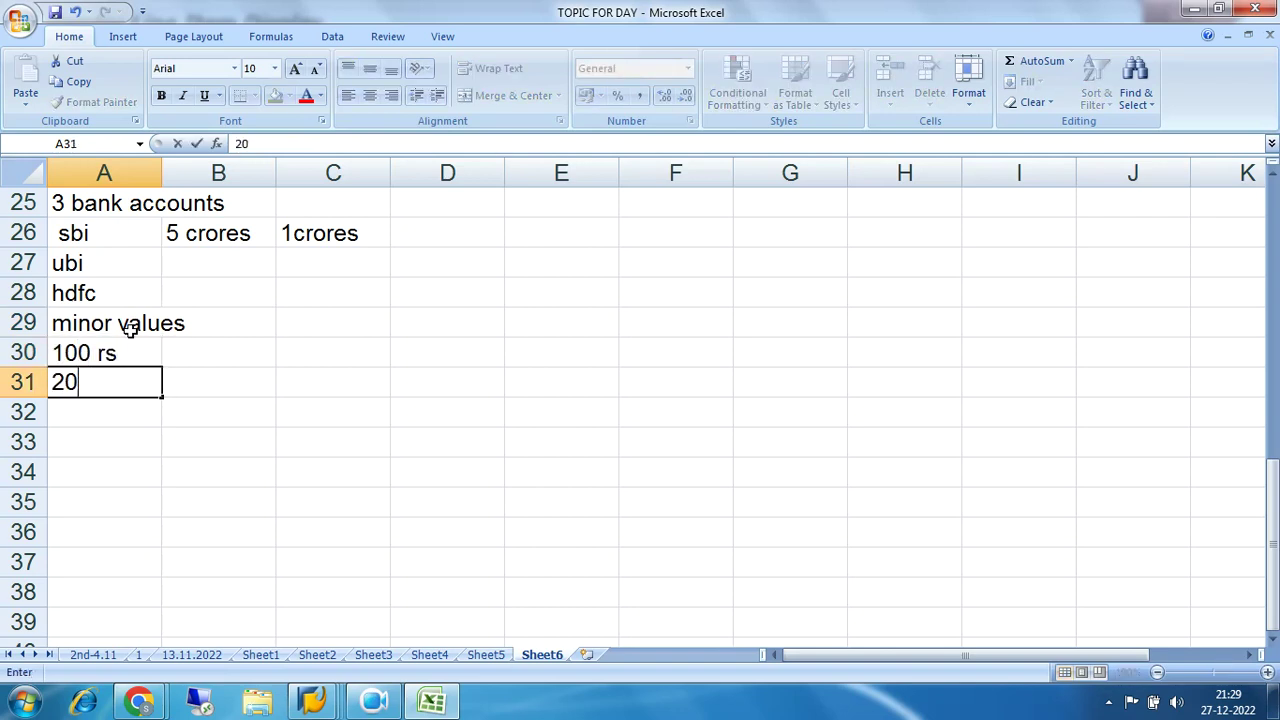
type("0 rs")
key("Return")
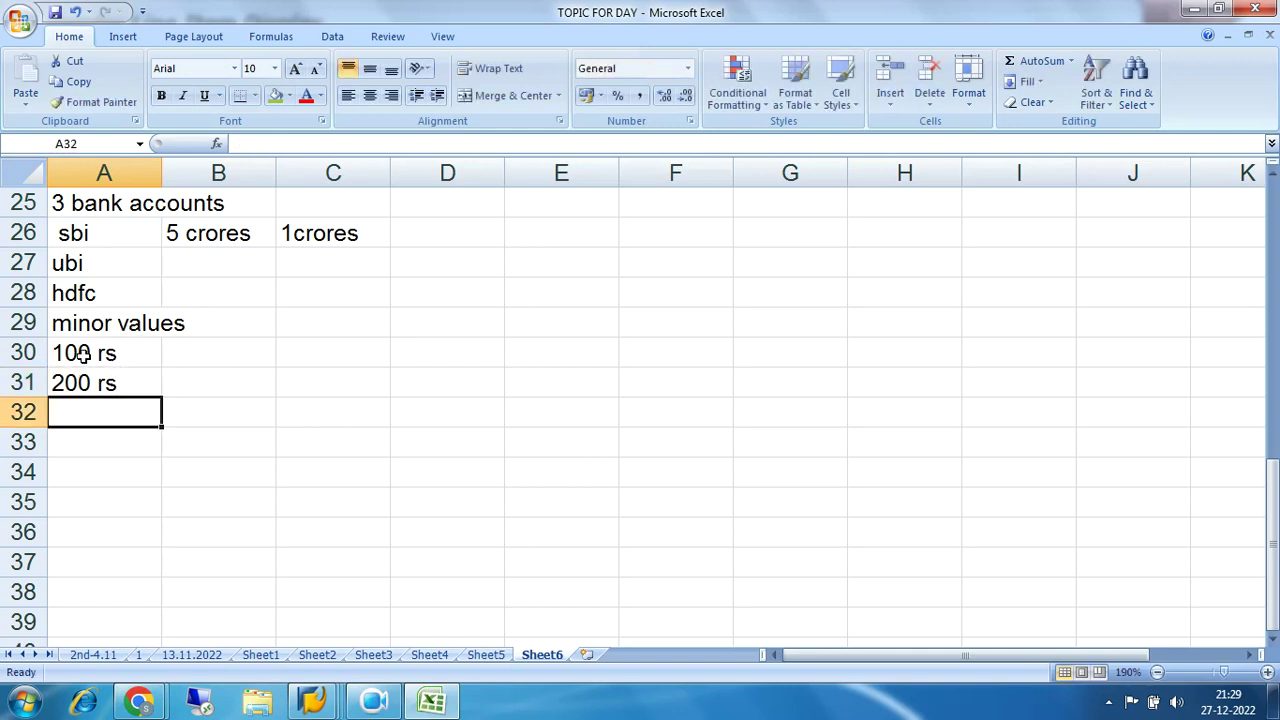
left_click(92, 358)
left_click_drag(110, 357, 121, 380)
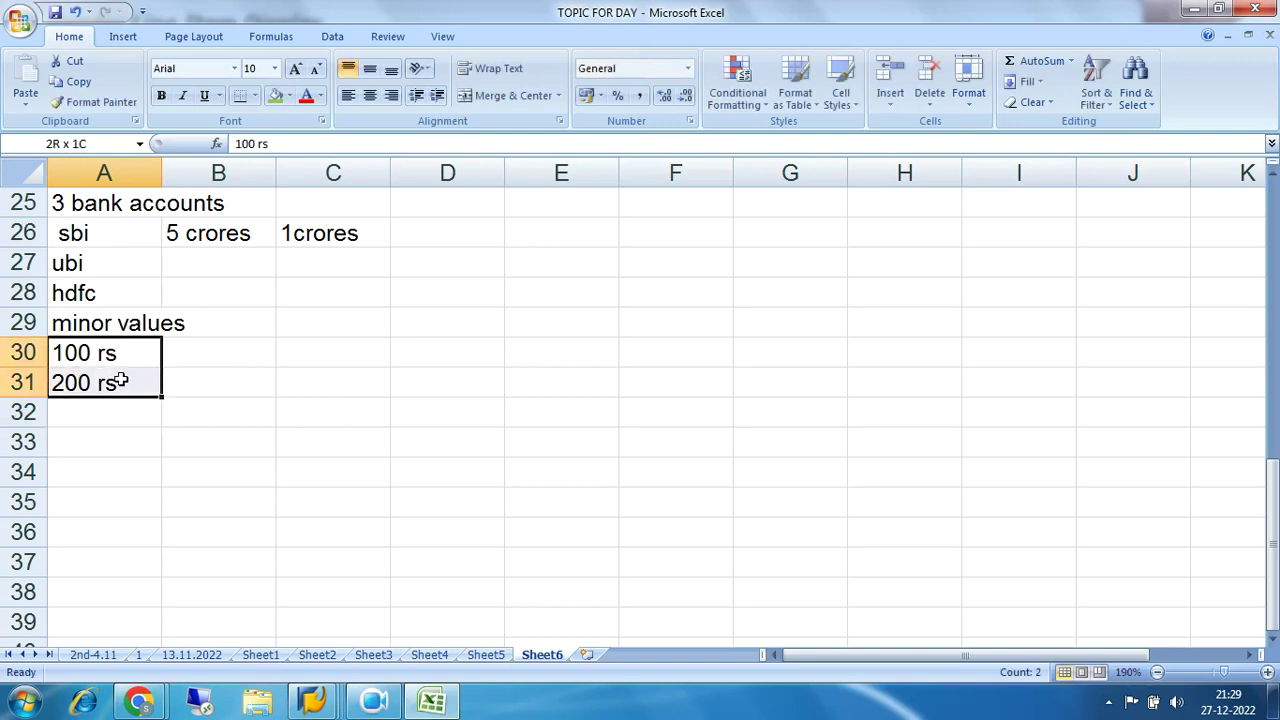
Step: Add the note 'below 1000 rs no automatic payment programme' in A33
left_click(118, 440)
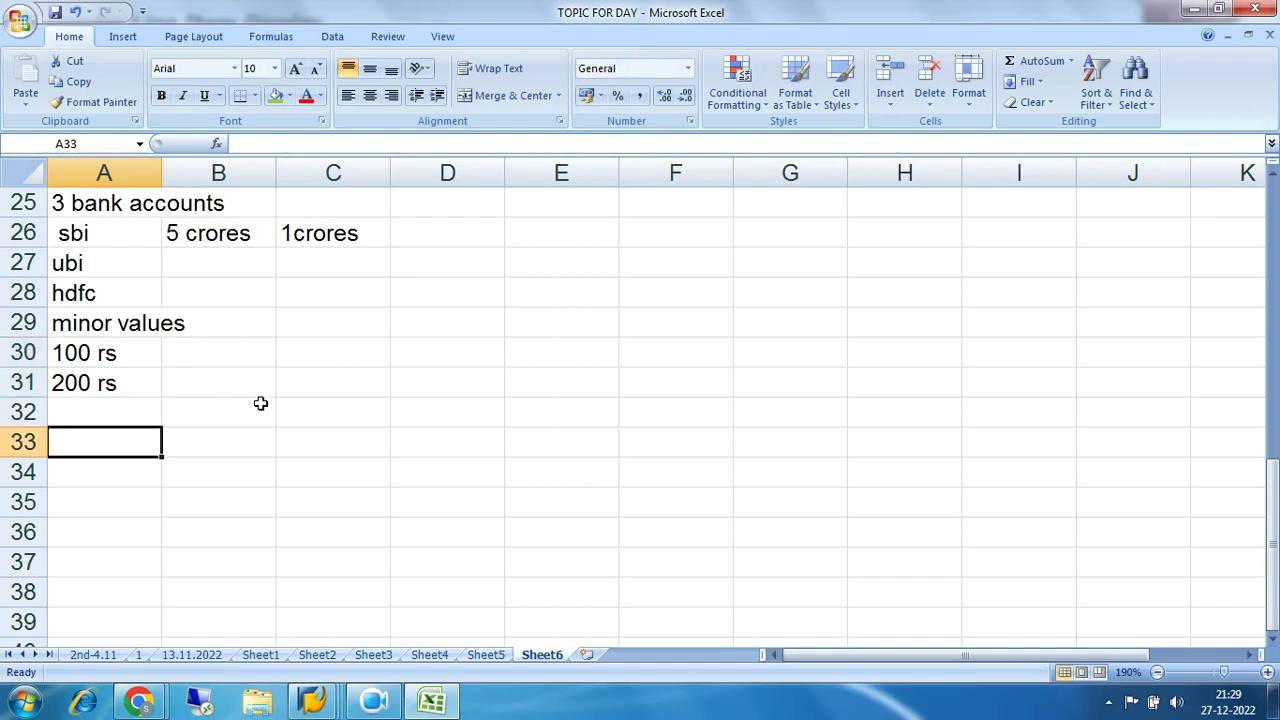
type("below 1000 rs no automatic payment programme")
key("Return")
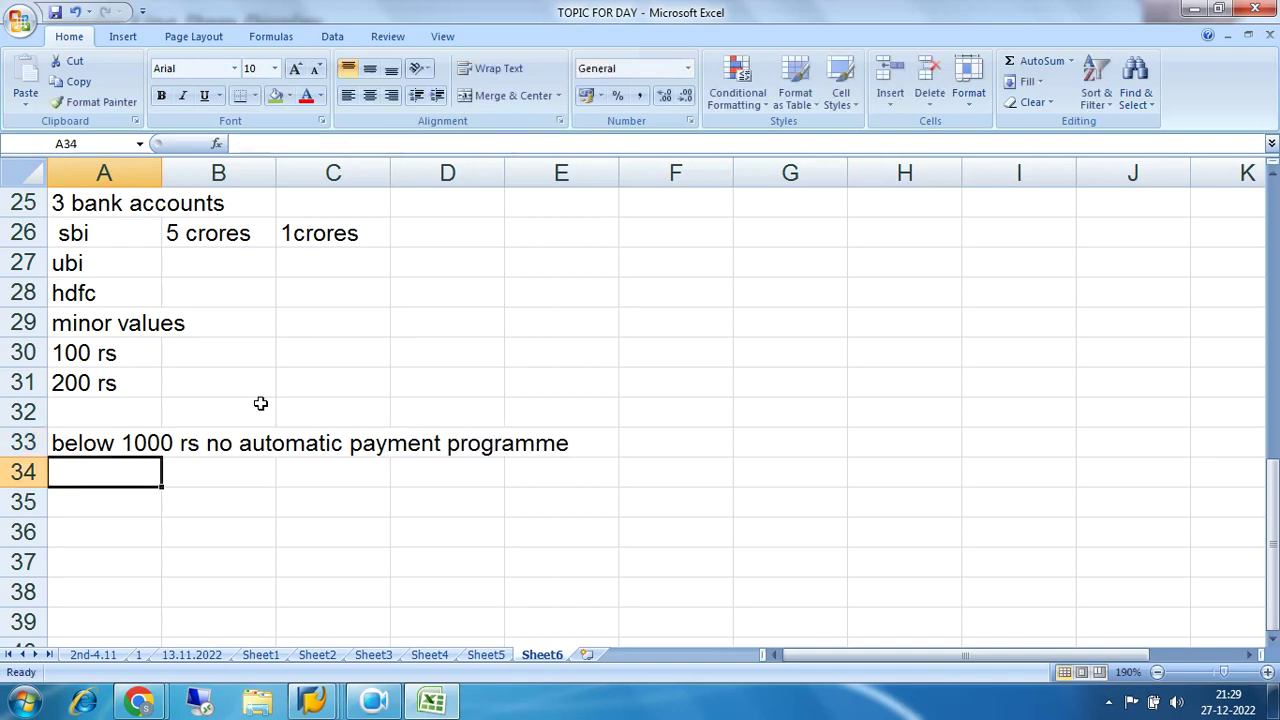
left_click_drag(58, 353, 200, 378)
left_click_drag(76, 358, 194, 380)
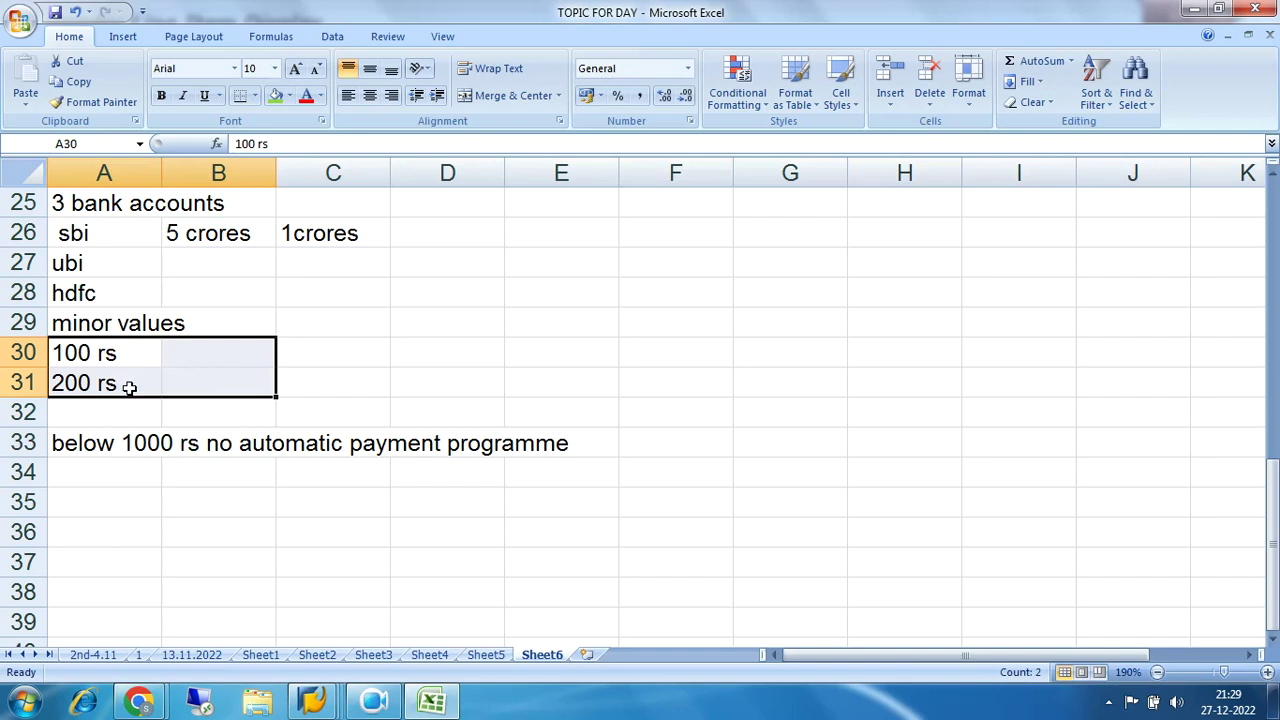
left_click(126, 356)
Step: Label the 100 rs row 'petty cashier' in the next column
left_click_drag(126, 356, 160, 377)
left_click(230, 355)
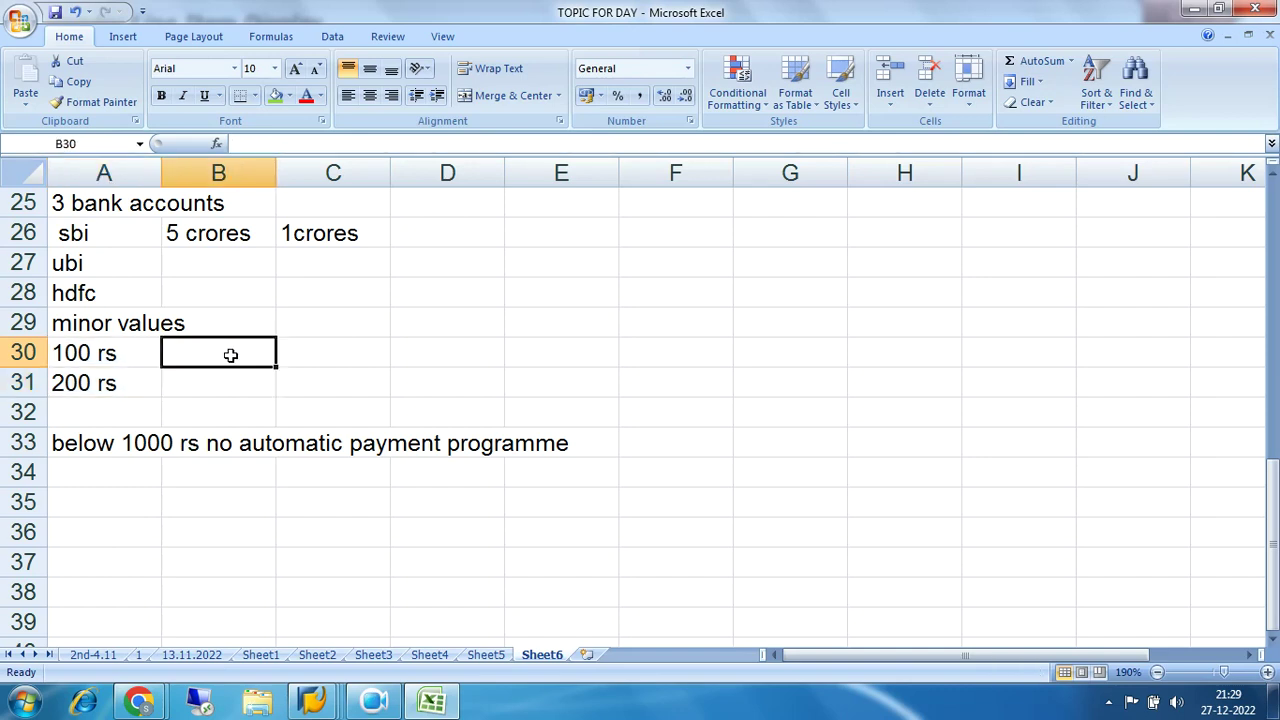
type("p")
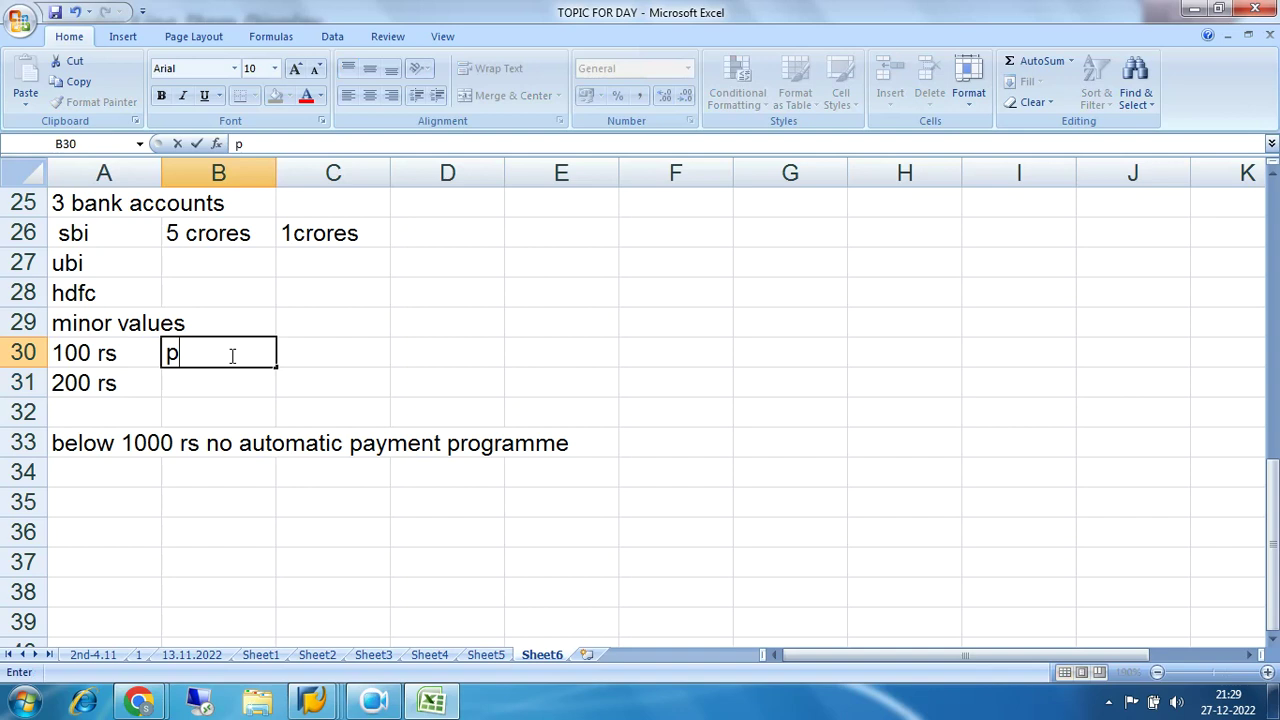
type("etty cashier")
key("Return")
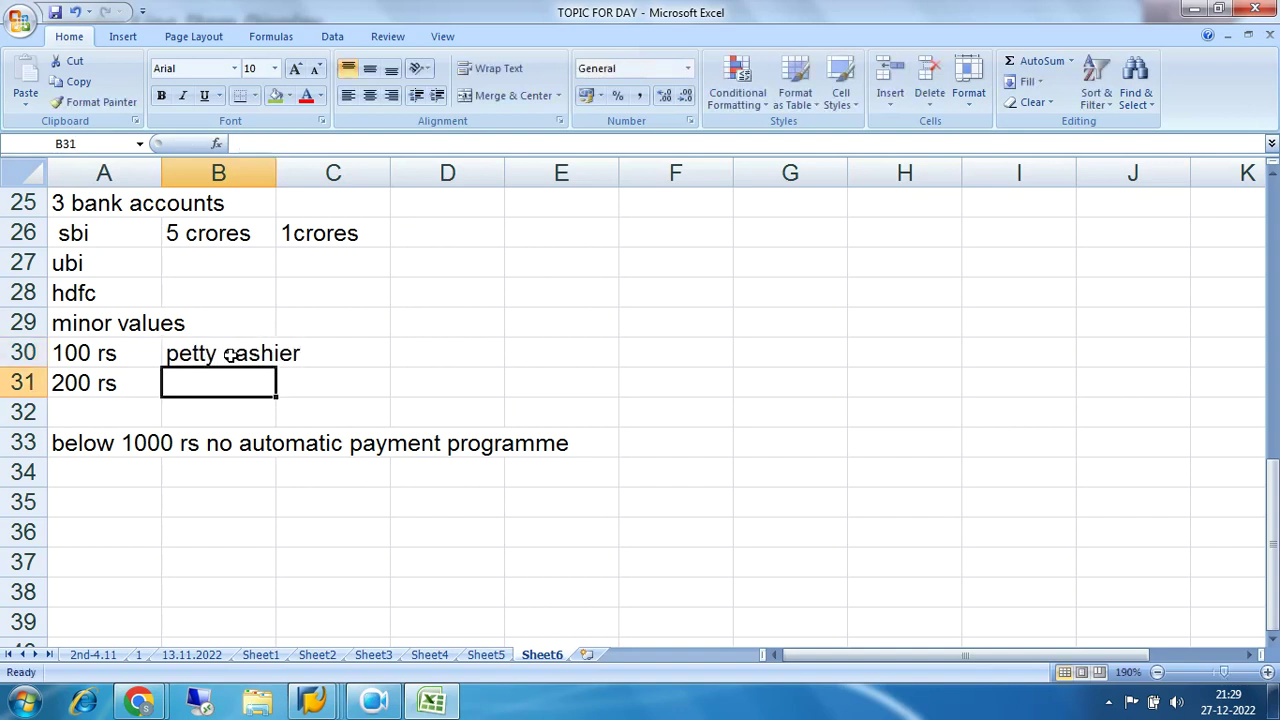
Step: Highlight the minor values block and the row 33 no-automatic-payment note
left_click_drag(70, 355, 313, 380)
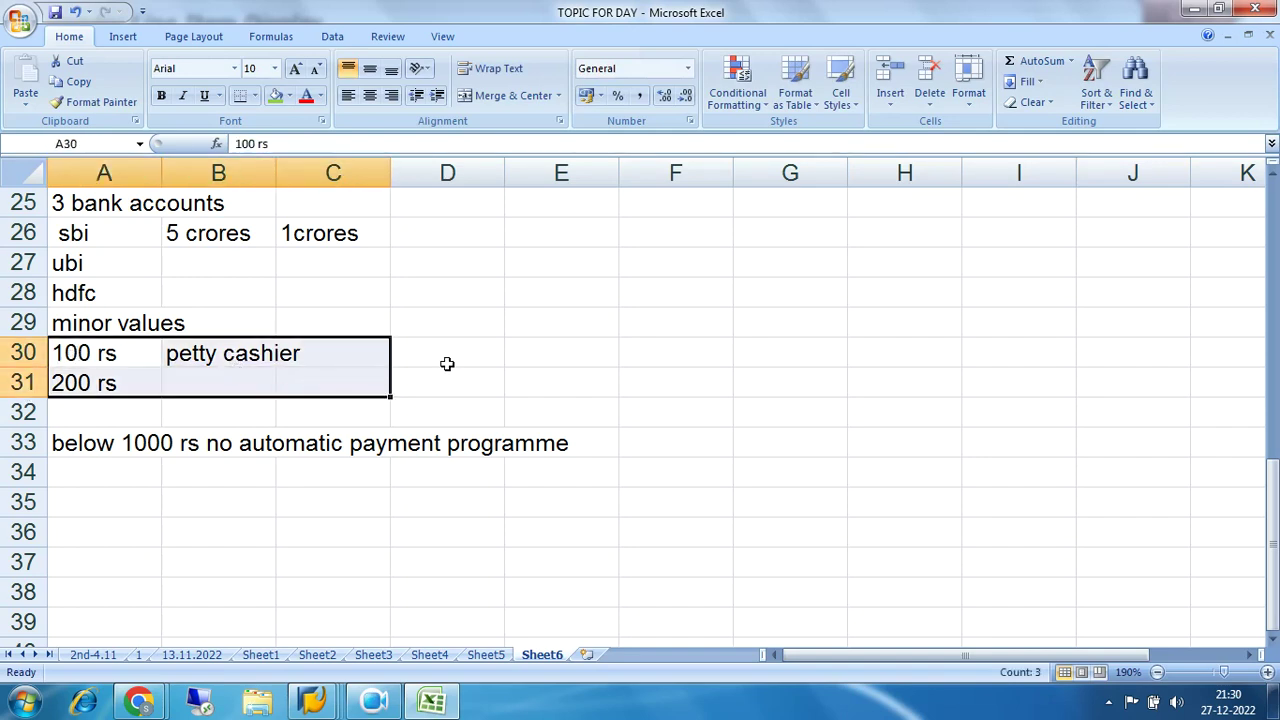
left_click(100, 357)
left_click_drag(100, 357, 328, 375)
left_click_drag(94, 440, 558, 443)
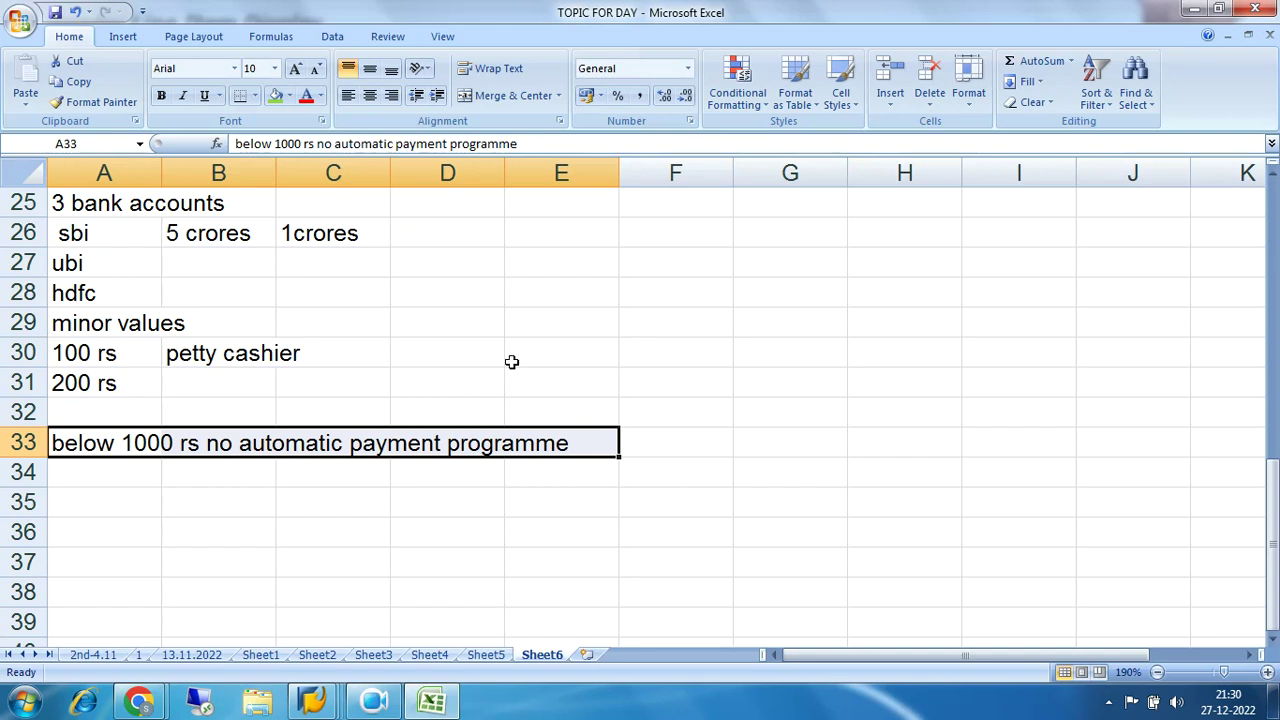
left_click(60, 447)
left_click_drag(152, 440, 551, 449)
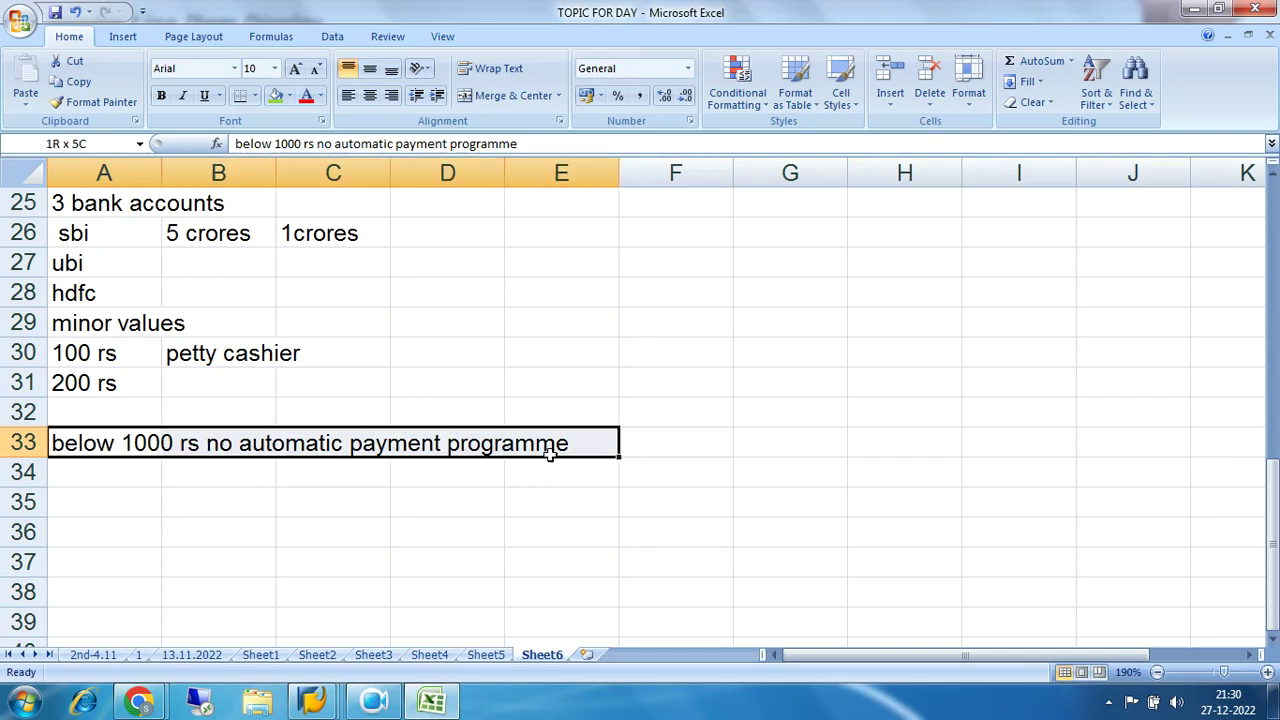
left_click(510, 353)
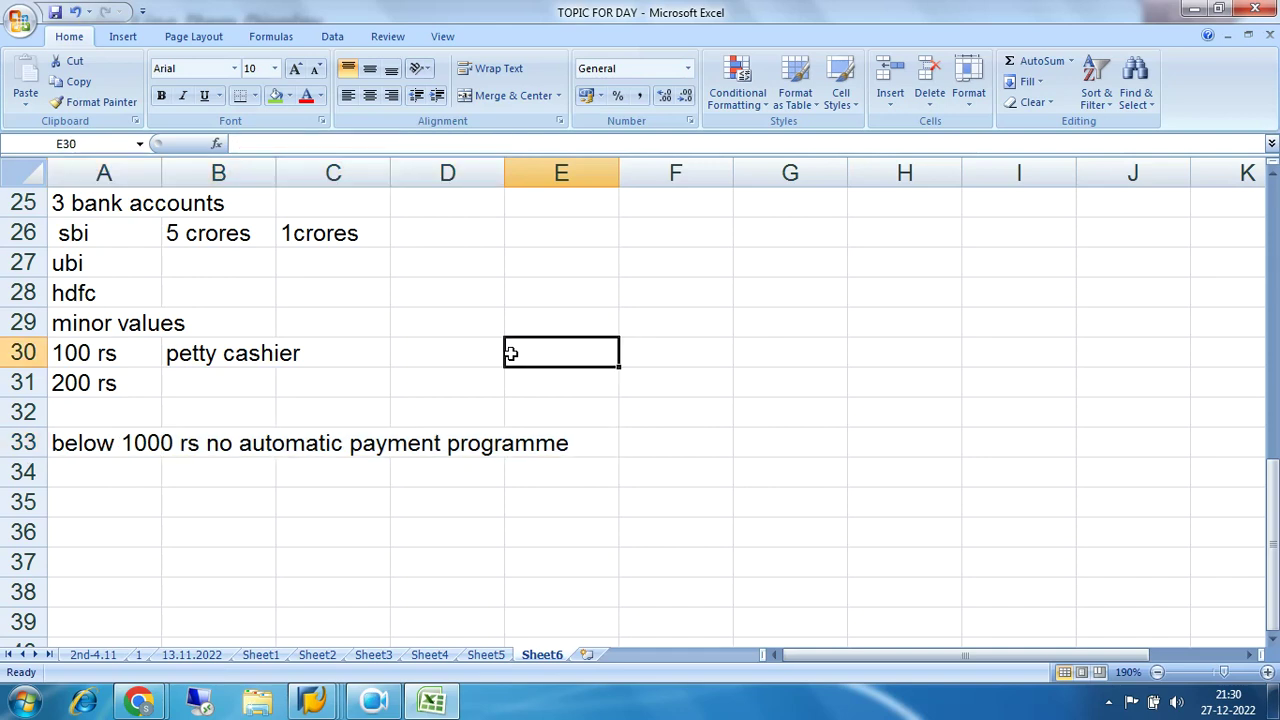
left_click(312, 703)
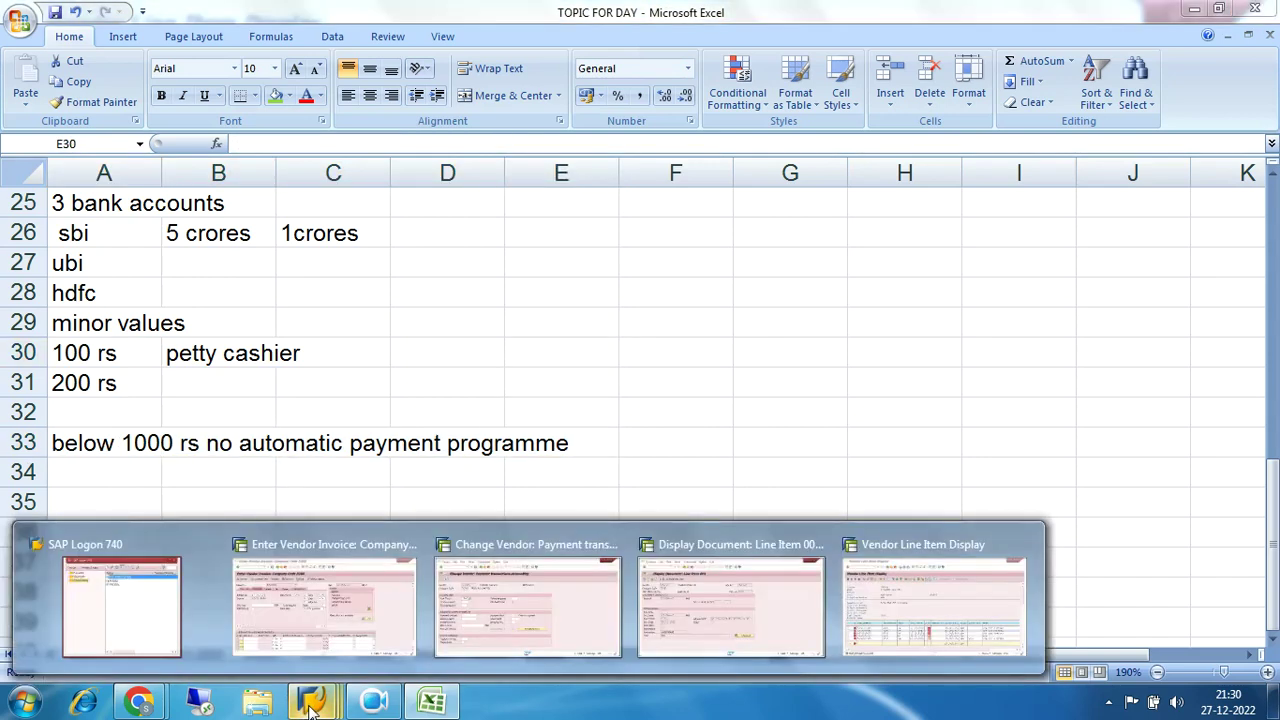
left_click(932, 610)
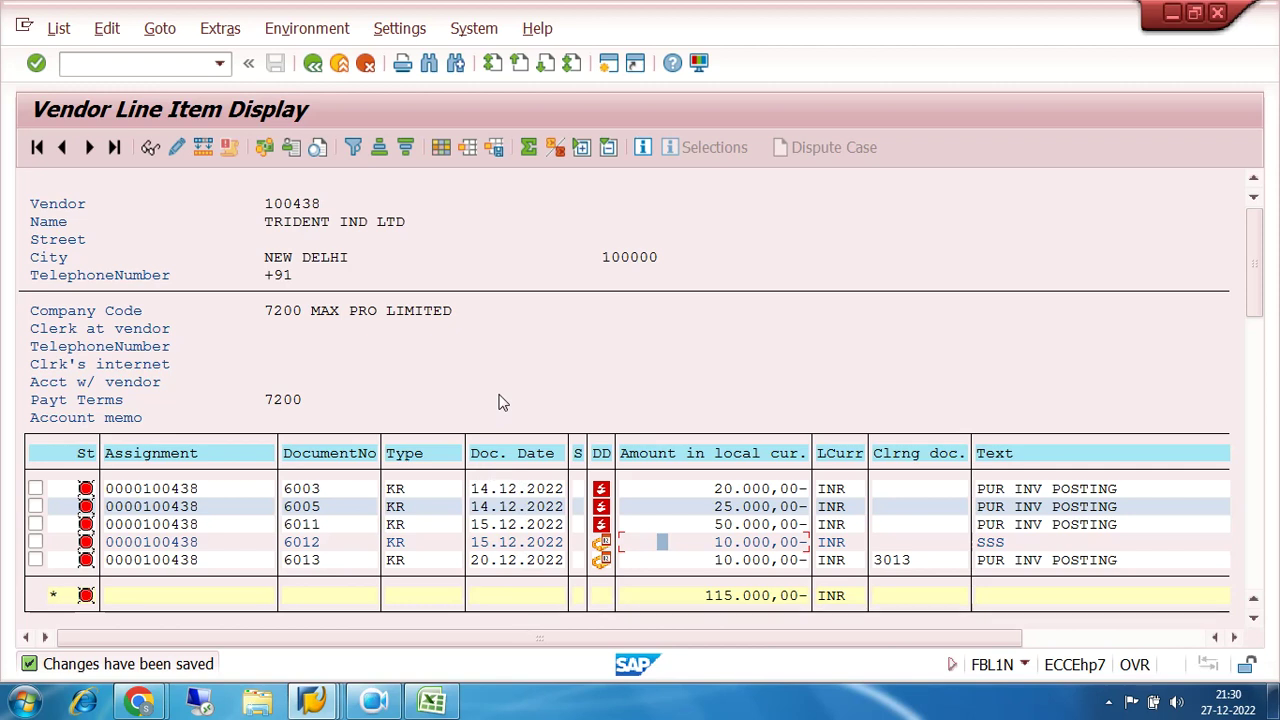
left_click(431, 700)
left_click_drag(69, 357, 280, 383)
left_click_drag(140, 450, 555, 446)
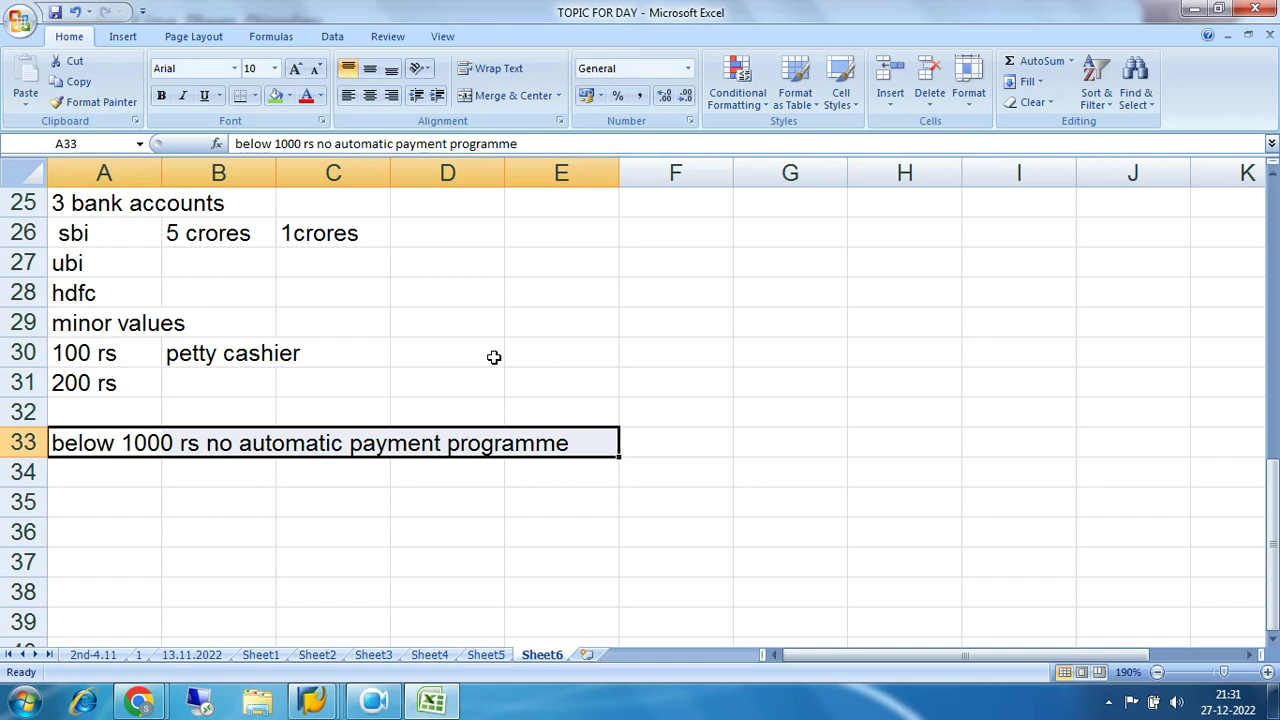
Step: Type 'PAYMENT ADVICE HAS TO BE GENERATED' in A34 and fill A34:E34 green
scroll(493, 357, "up", 2)
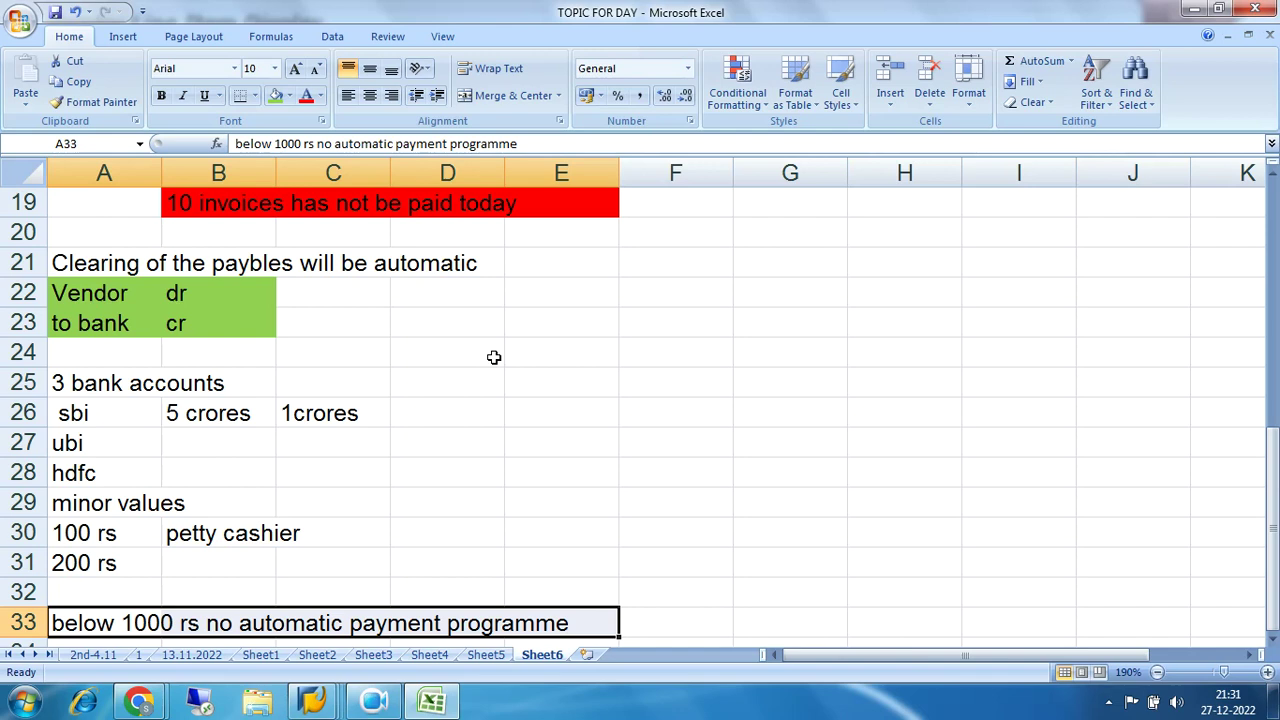
scroll(494, 357, "down", 2)
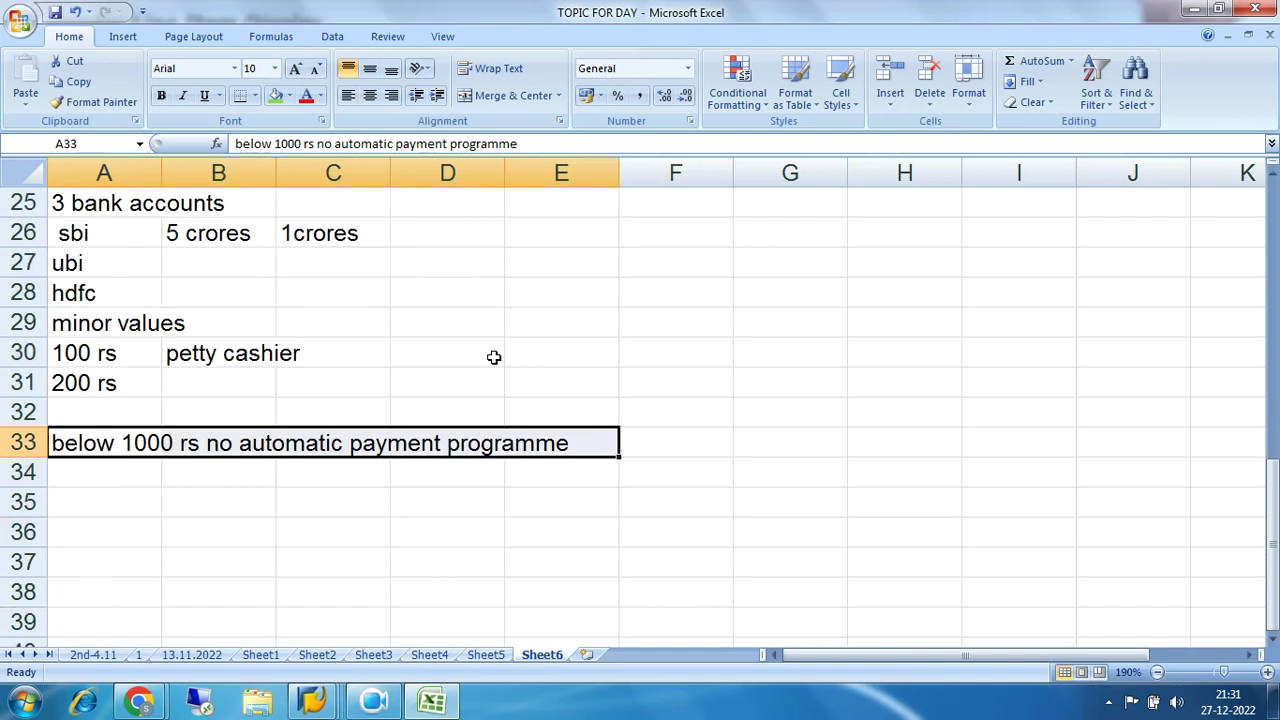
left_click(139, 470)
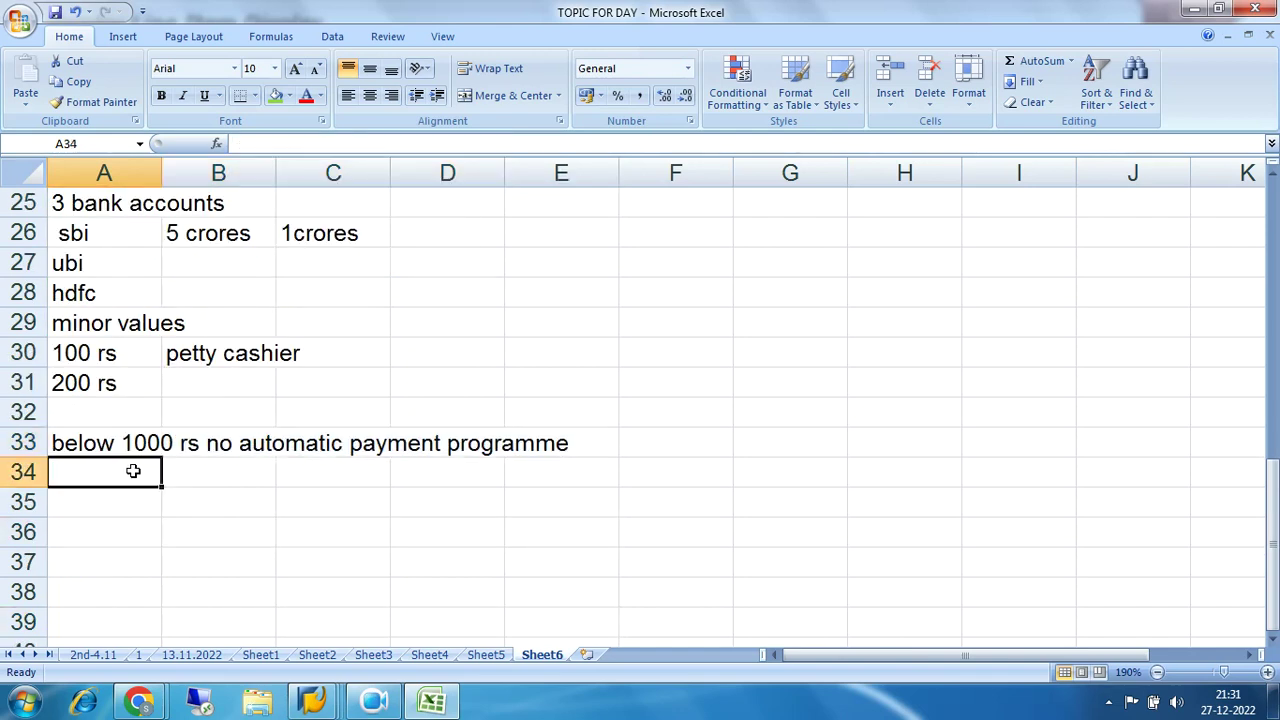
type("PAYMEN")
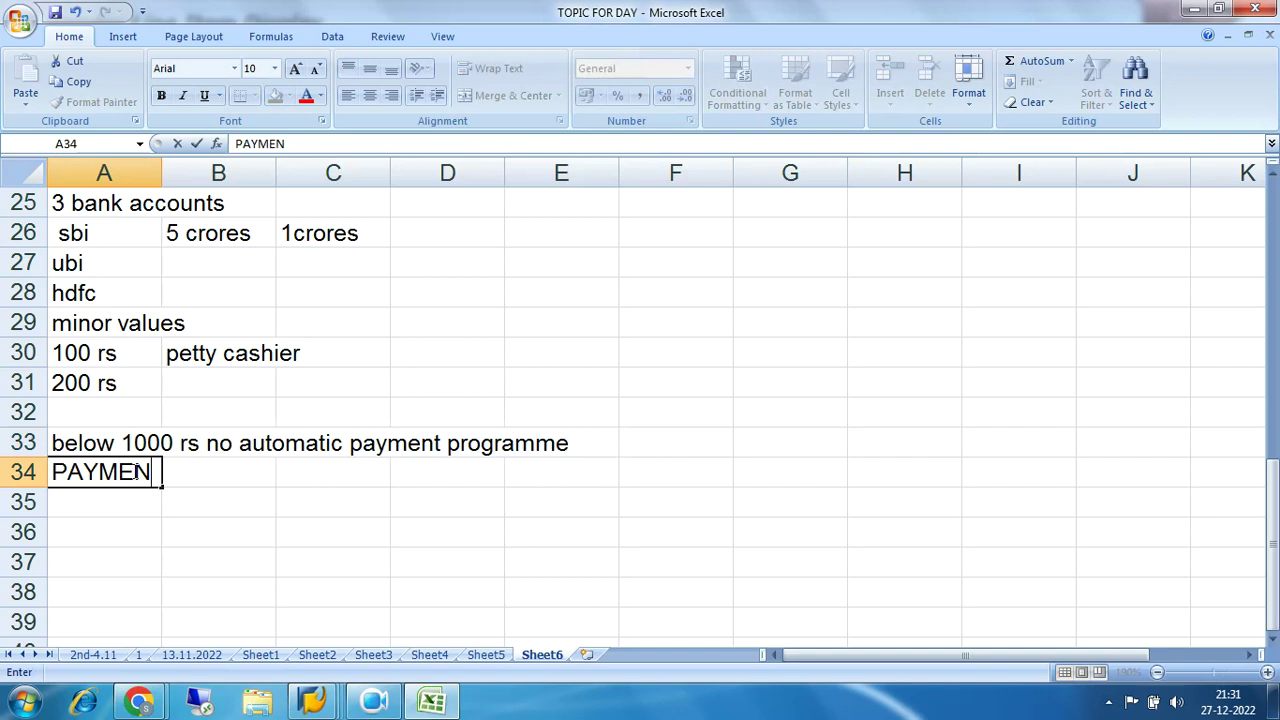
type("T ADVIC")
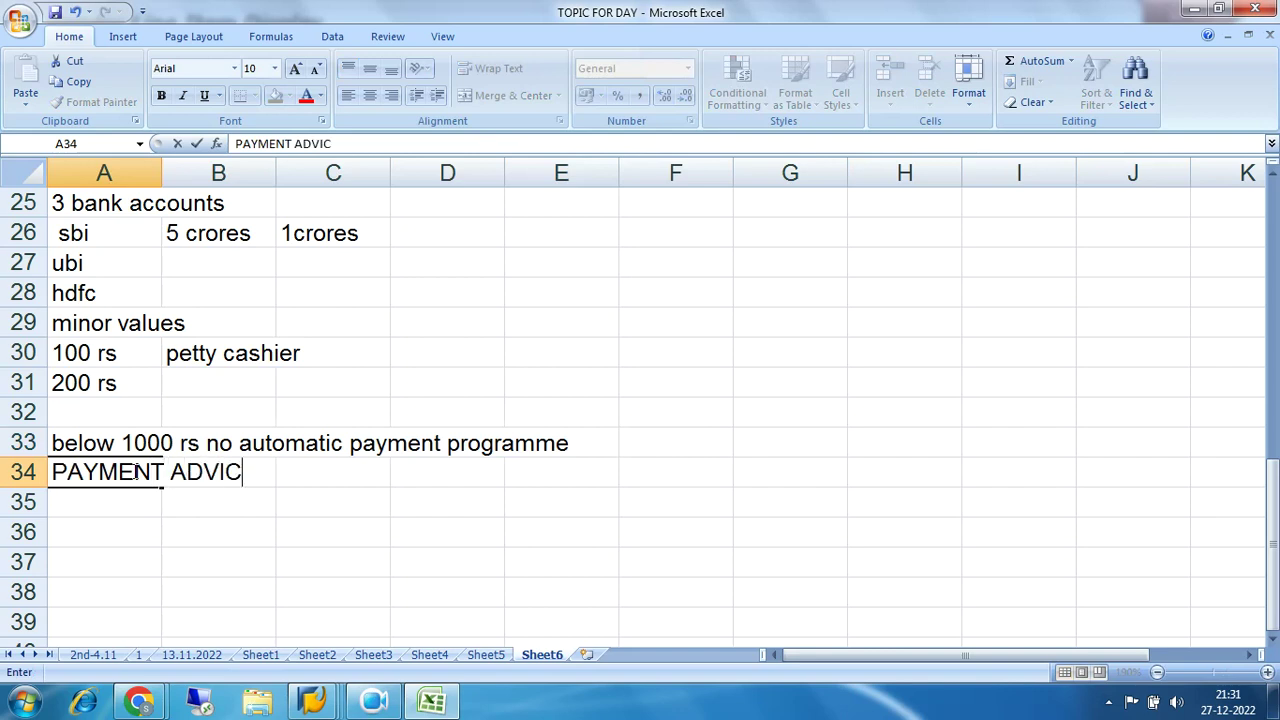
type("E HAS TO ")
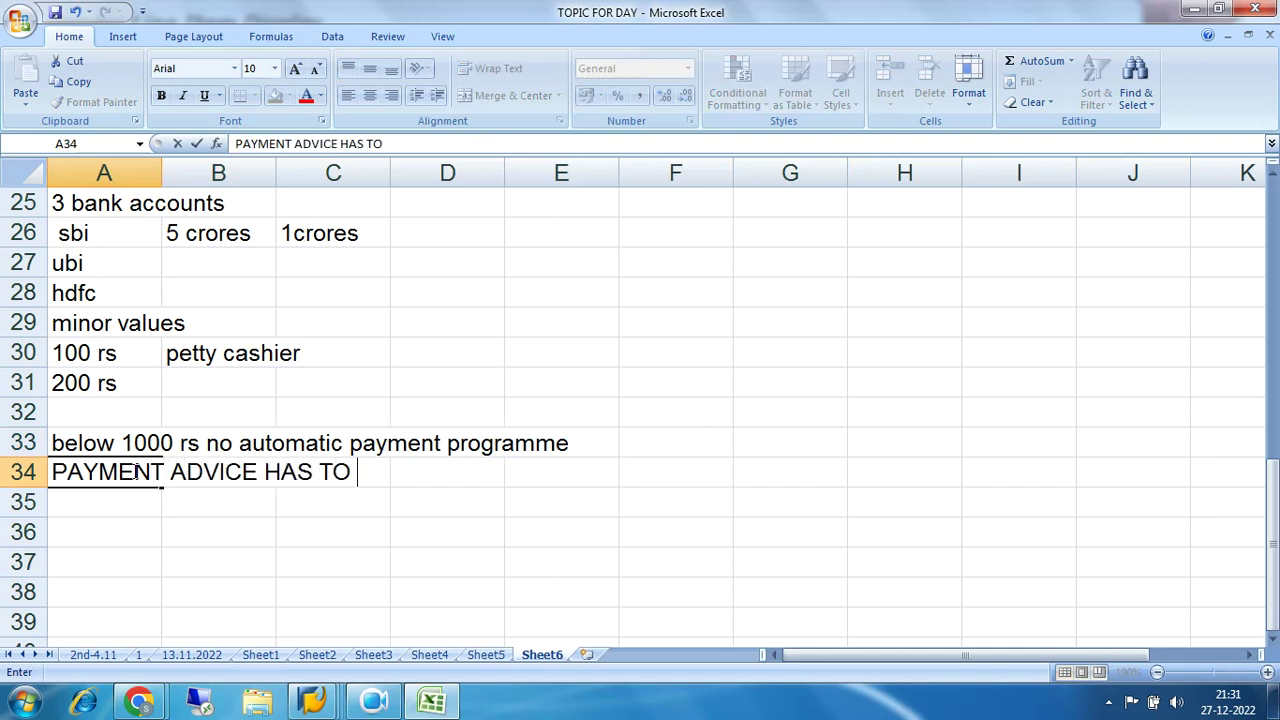
type("BE GENERATED")
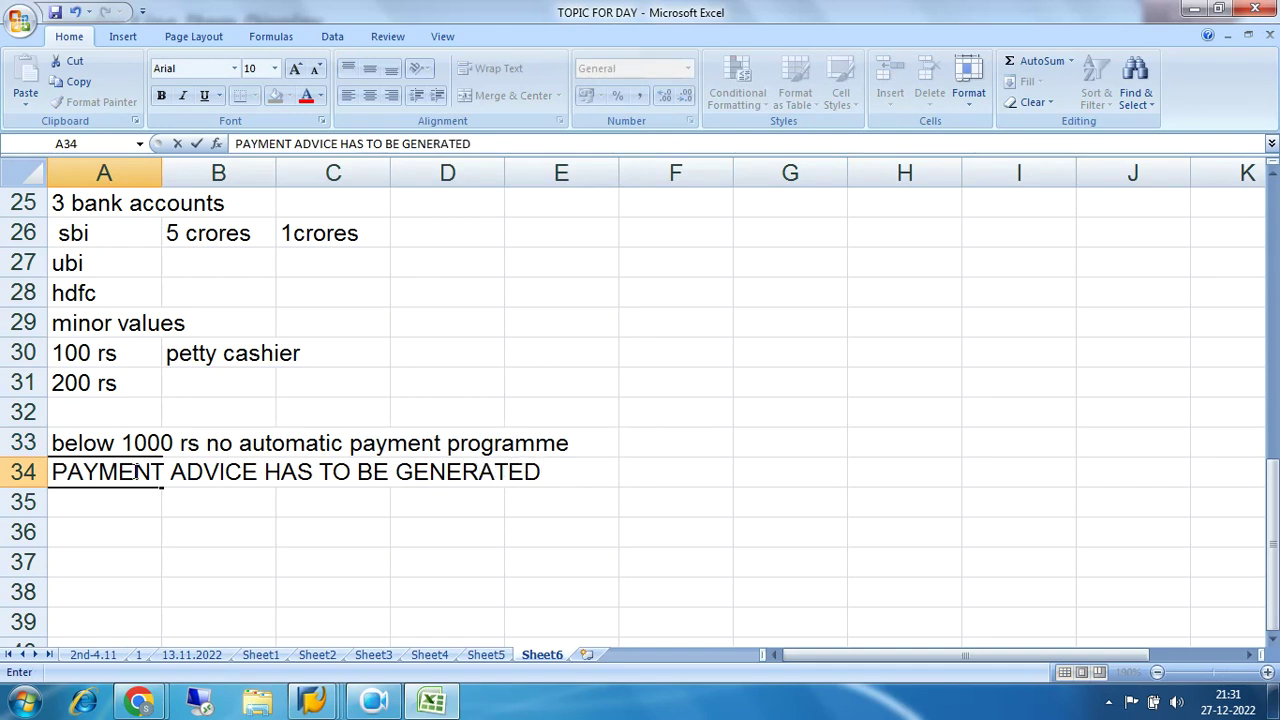
key("Return")
left_click_drag(130, 472, 572, 464)
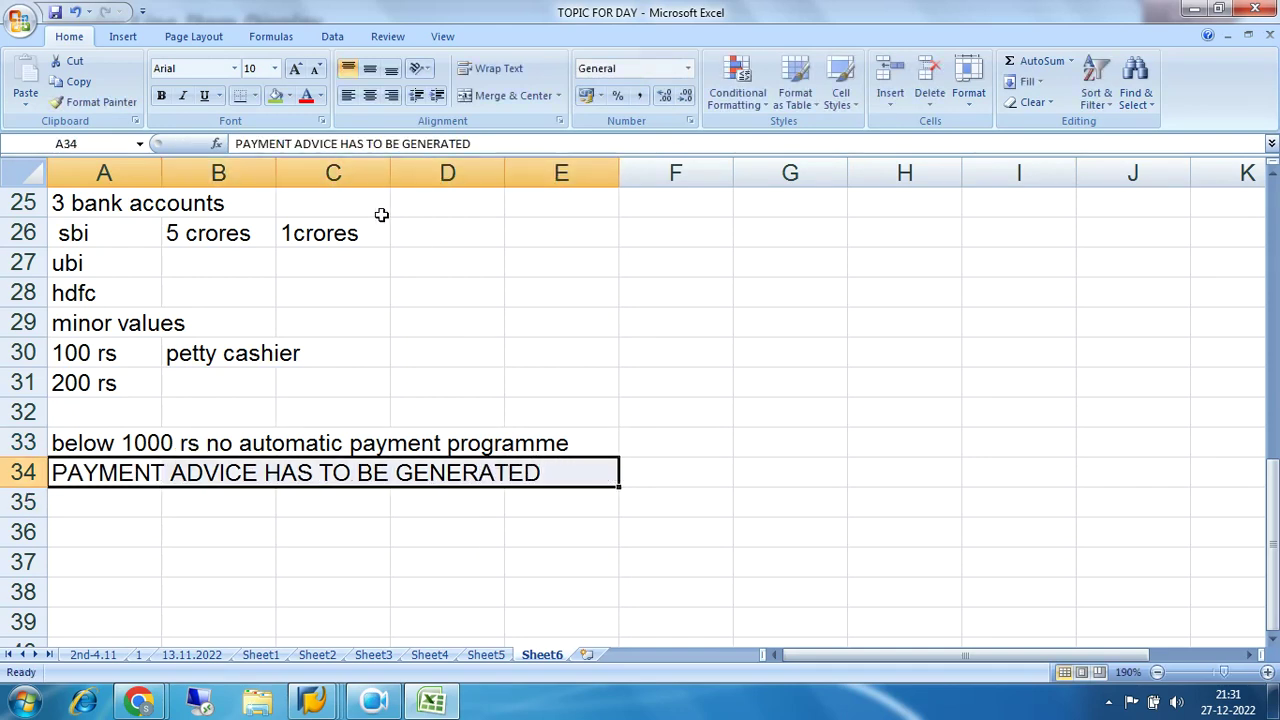
left_click(276, 95)
left_click(503, 372)
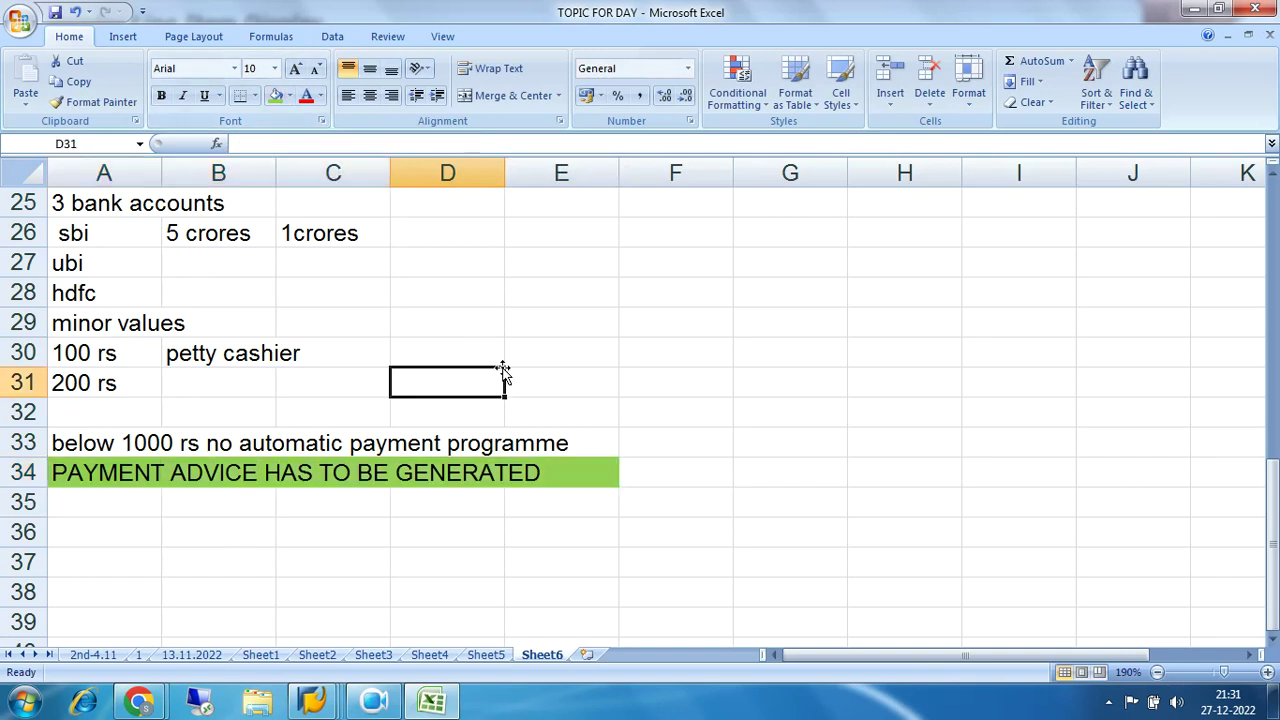
Step: Add 'LETTER TO VENDOR' and 'SUCH AND SUCH INVOICES ARE CLEARED' in A35 and A36
left_click(96, 513)
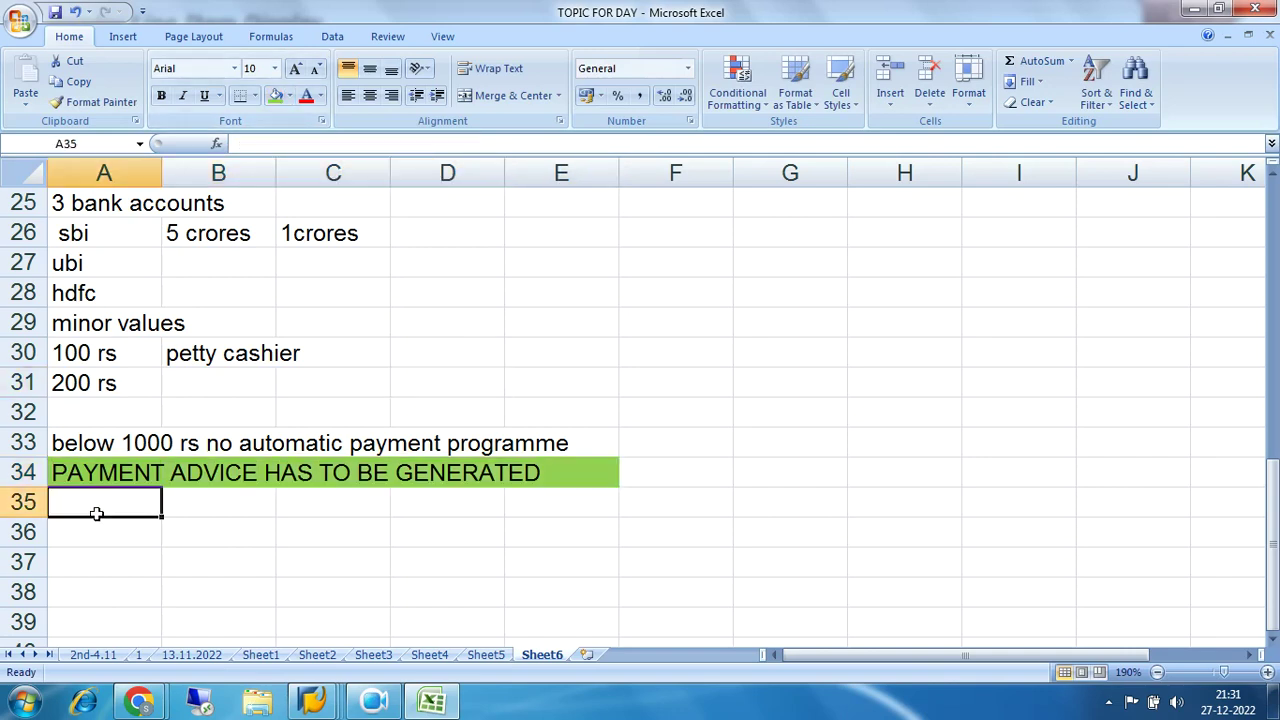
type("LETTER ")
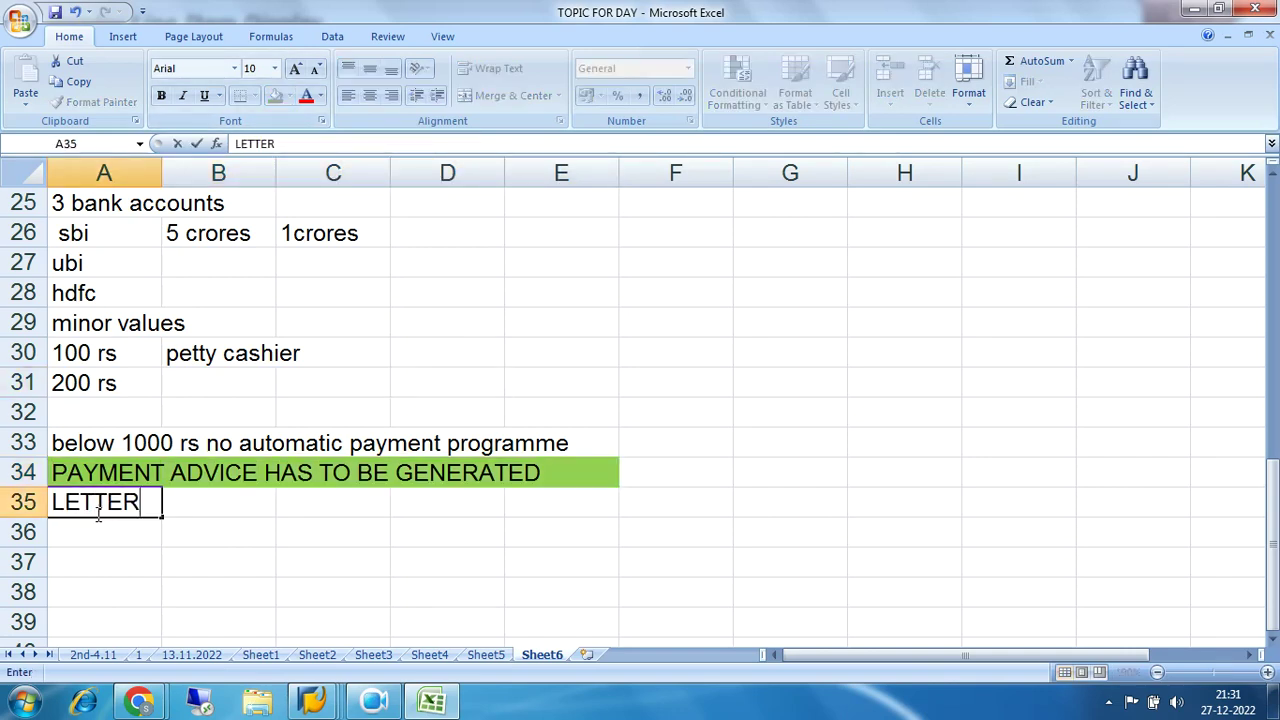
type("TO VENDOR")
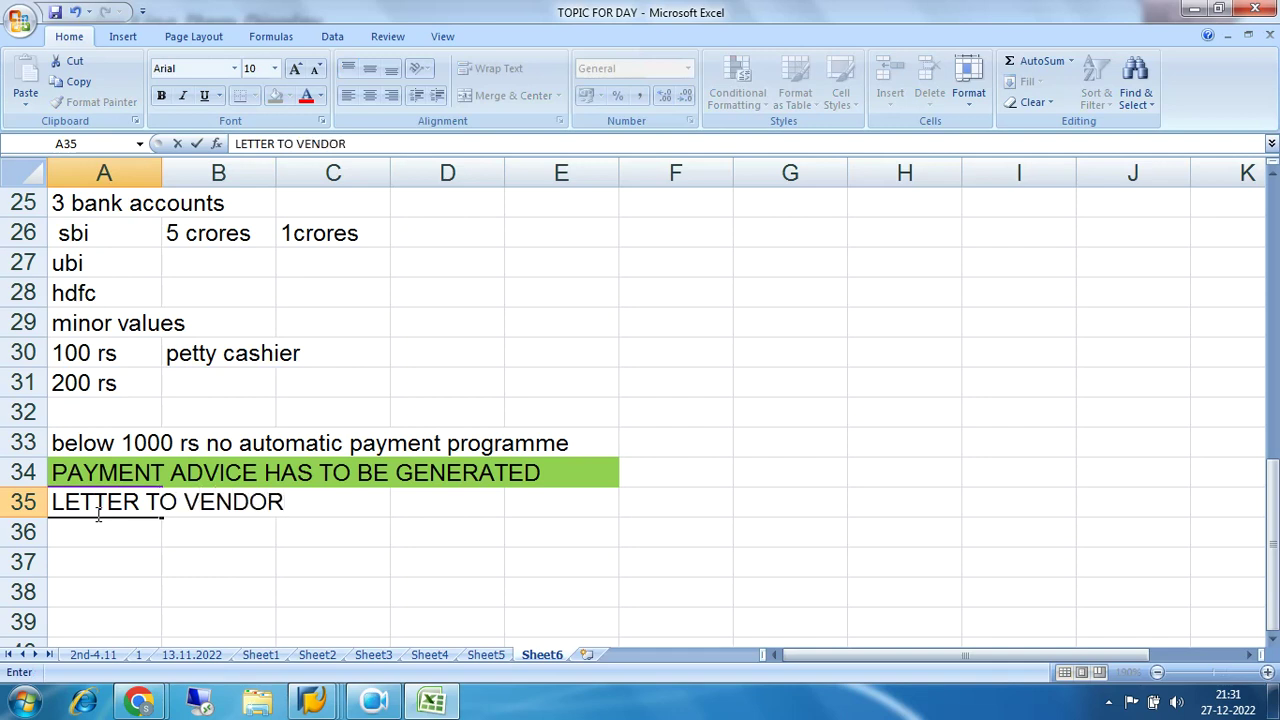
key("Return")
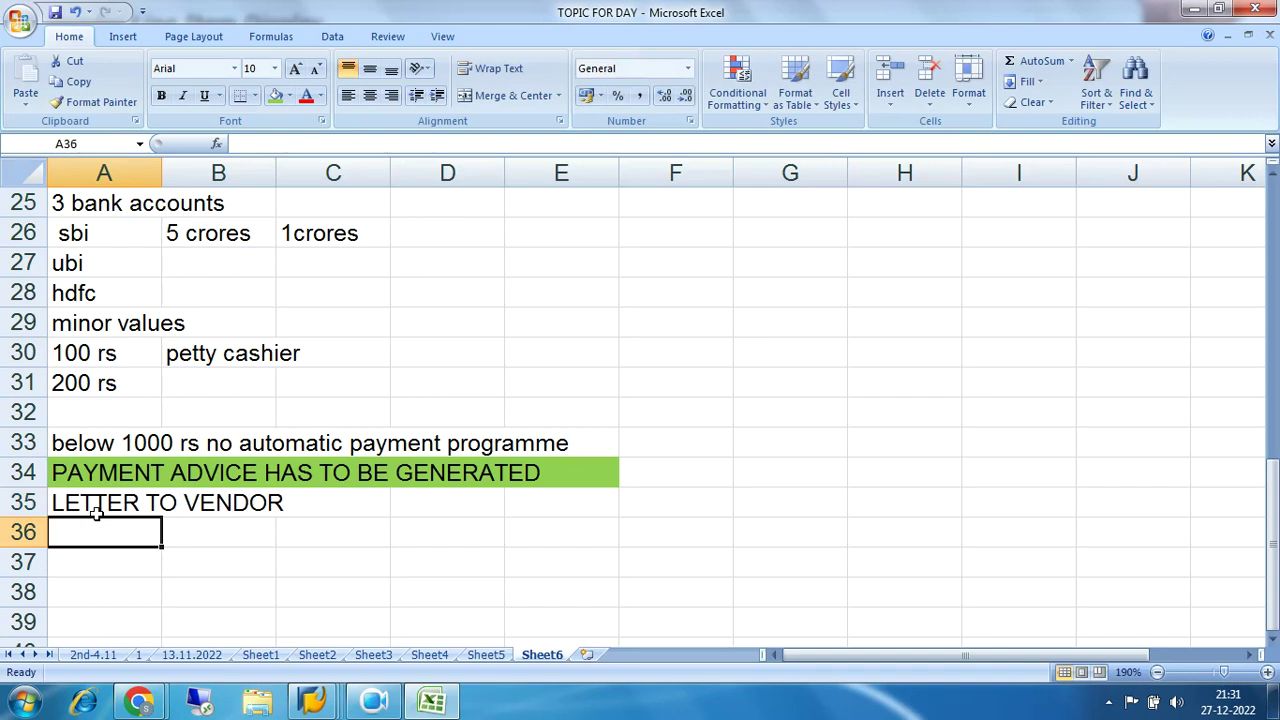
type("SUCH AN")
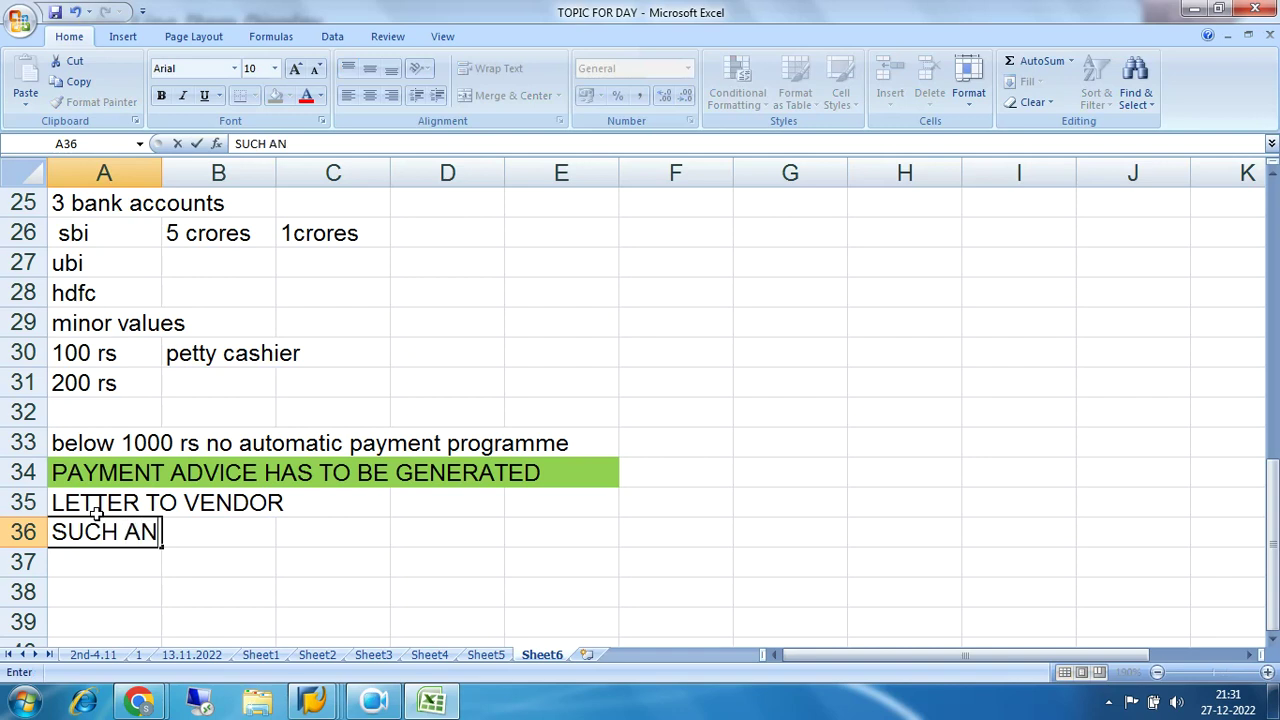
type("D SUCH I")
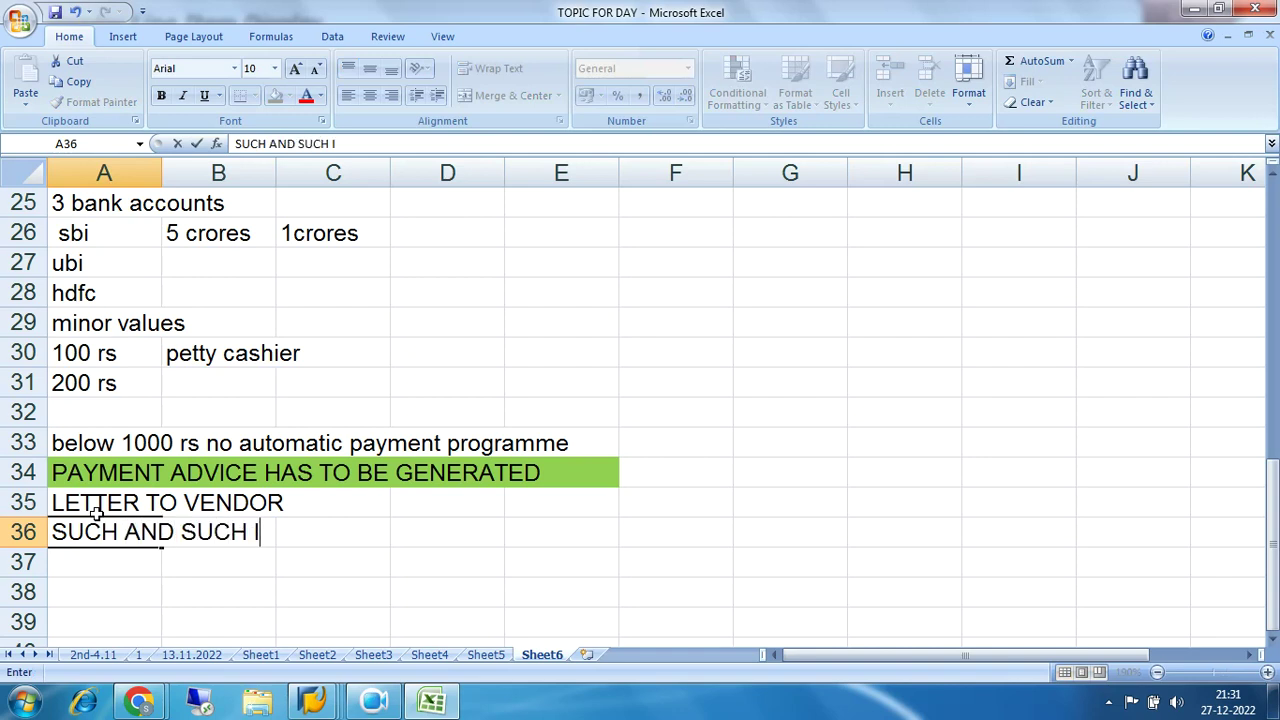
type("NVOICES")
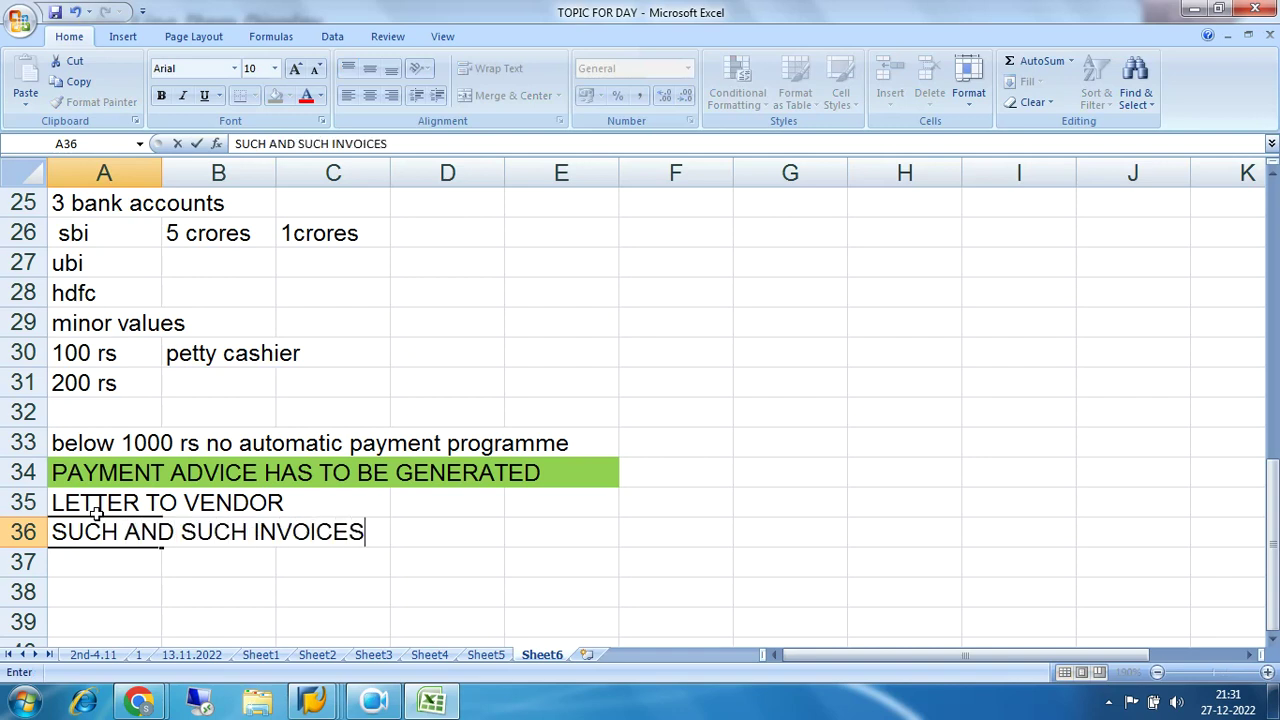
type(" ARE C")
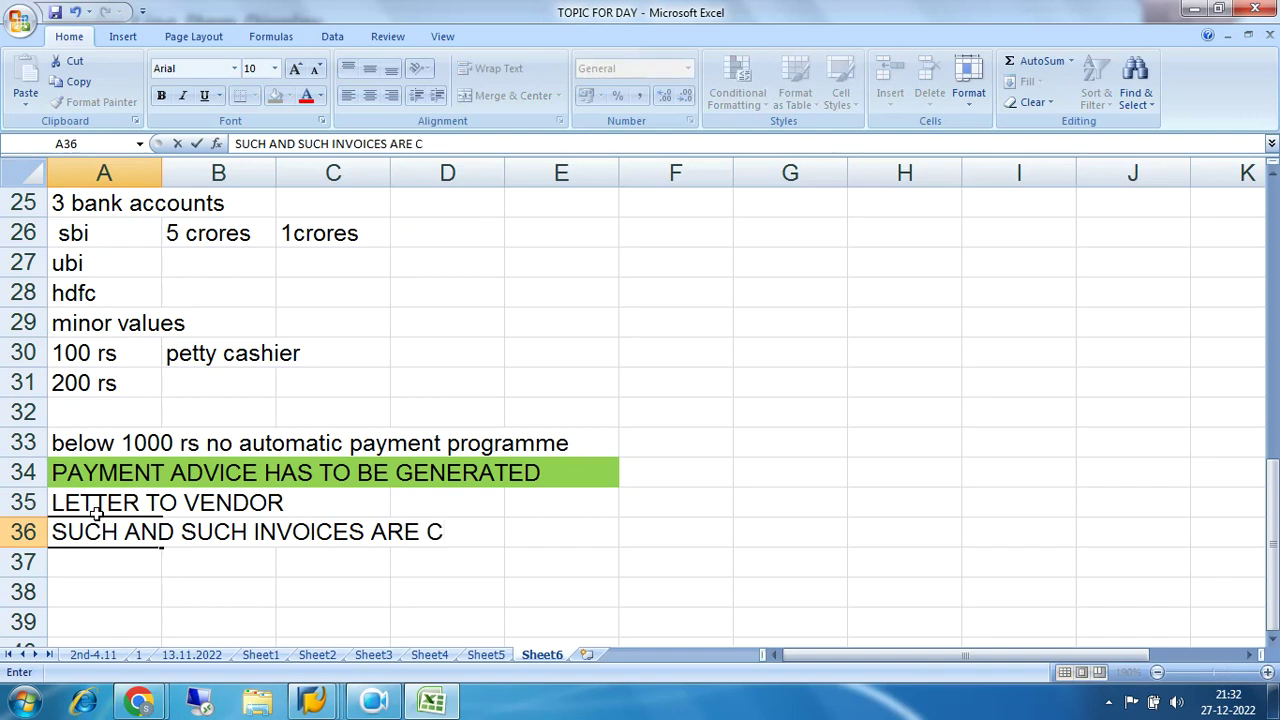
type("LEARED")
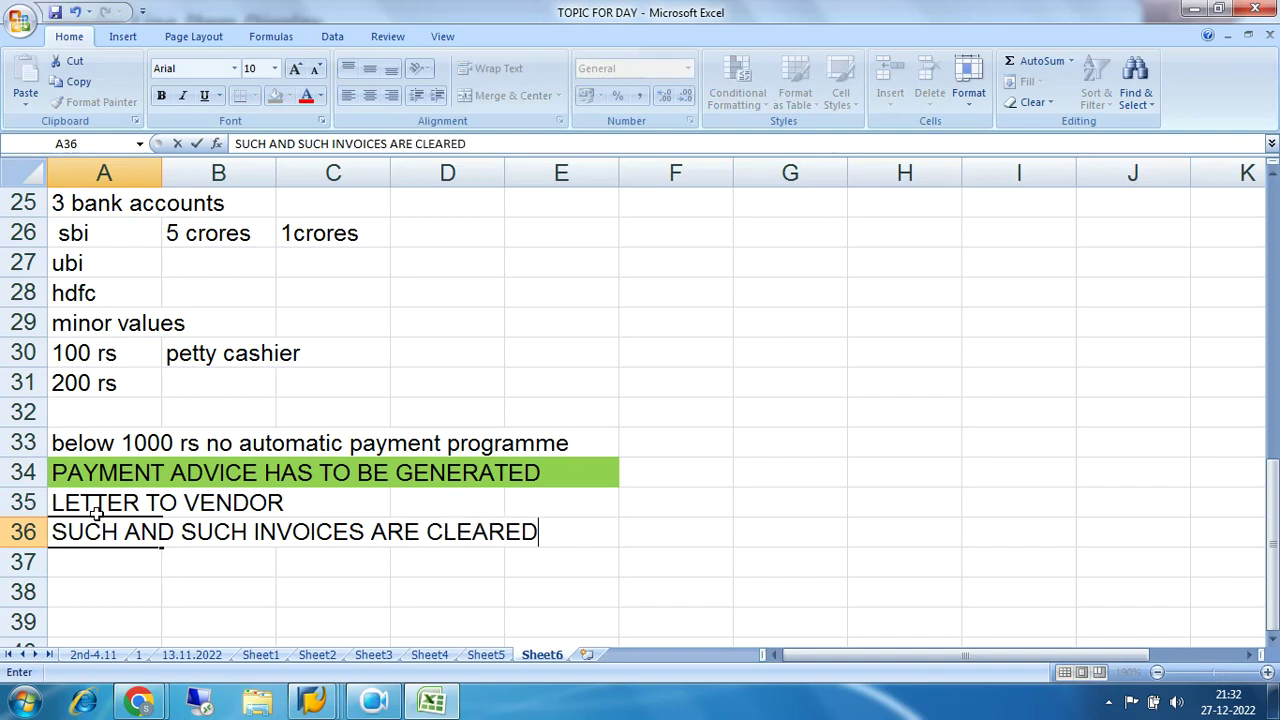
key("Return")
left_click_drag(94, 529, 500, 532)
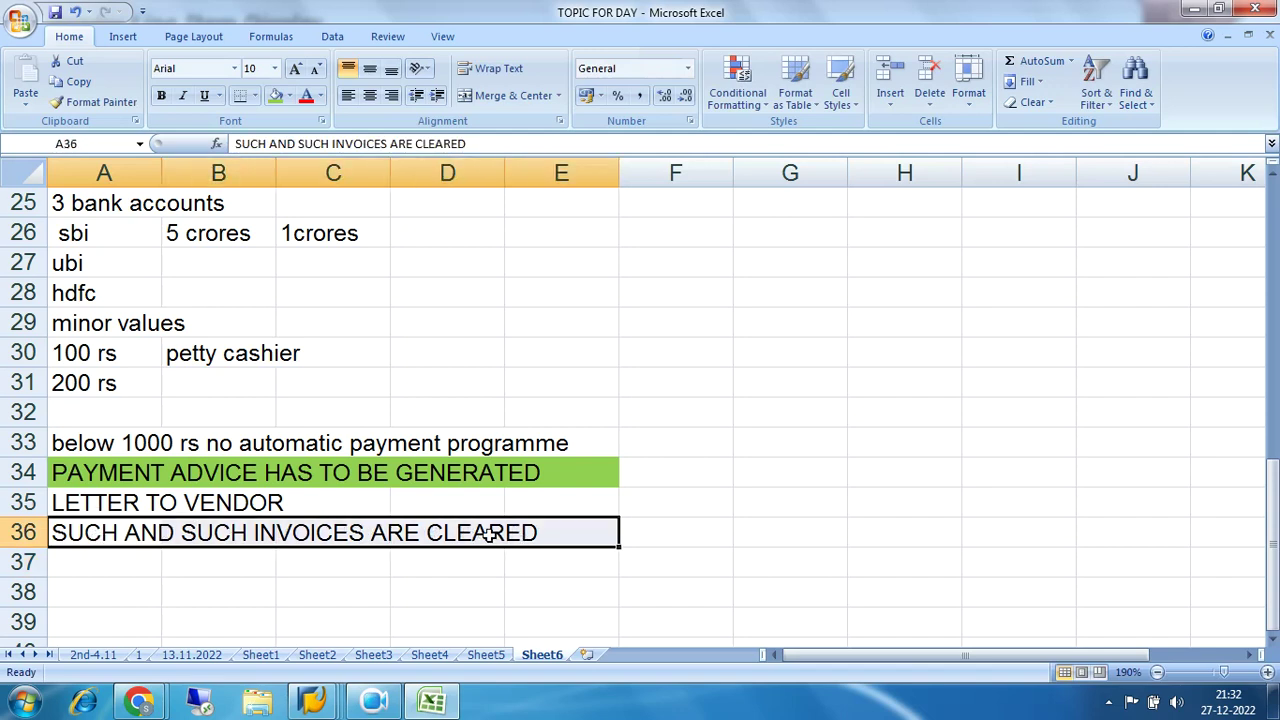
left_click_drag(129, 474, 552, 484)
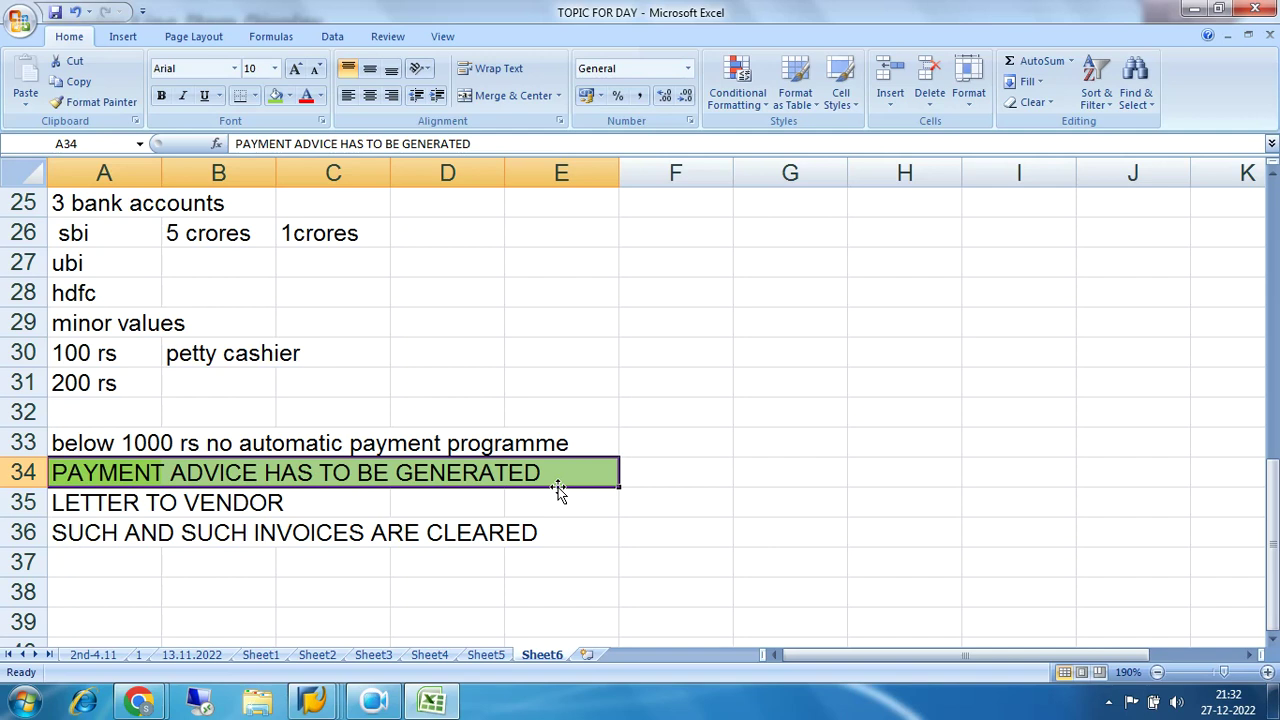
Step: Enter '200 VENDORS' in E14 beside the 'Huge numbers of vendors' line
scroll(559, 490, "up", 5)
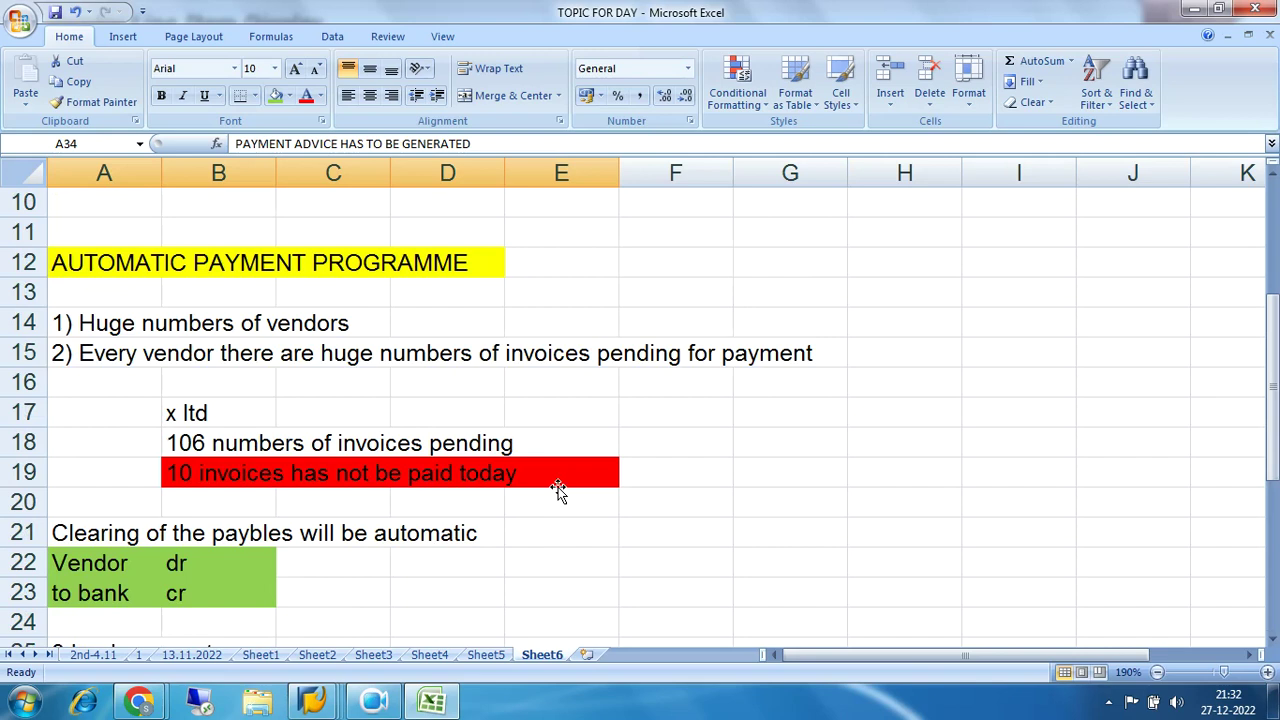
left_click_drag(106, 327, 393, 329)
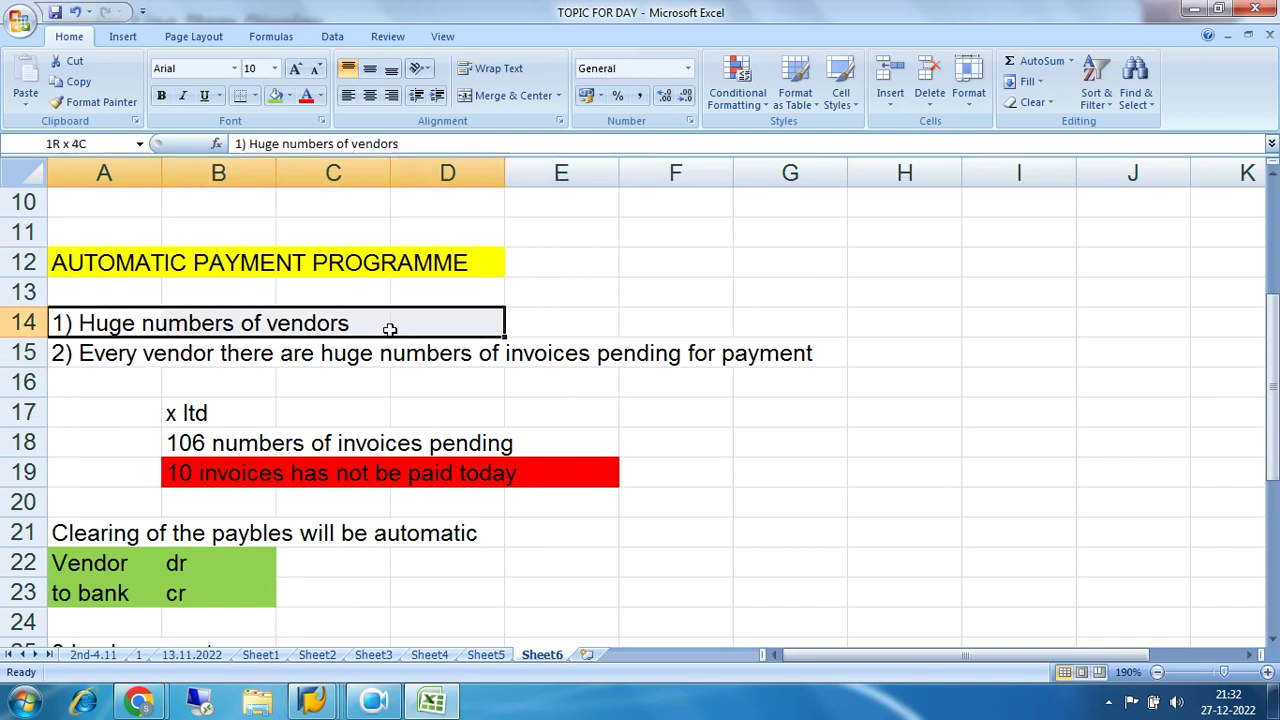
left_click(575, 324)
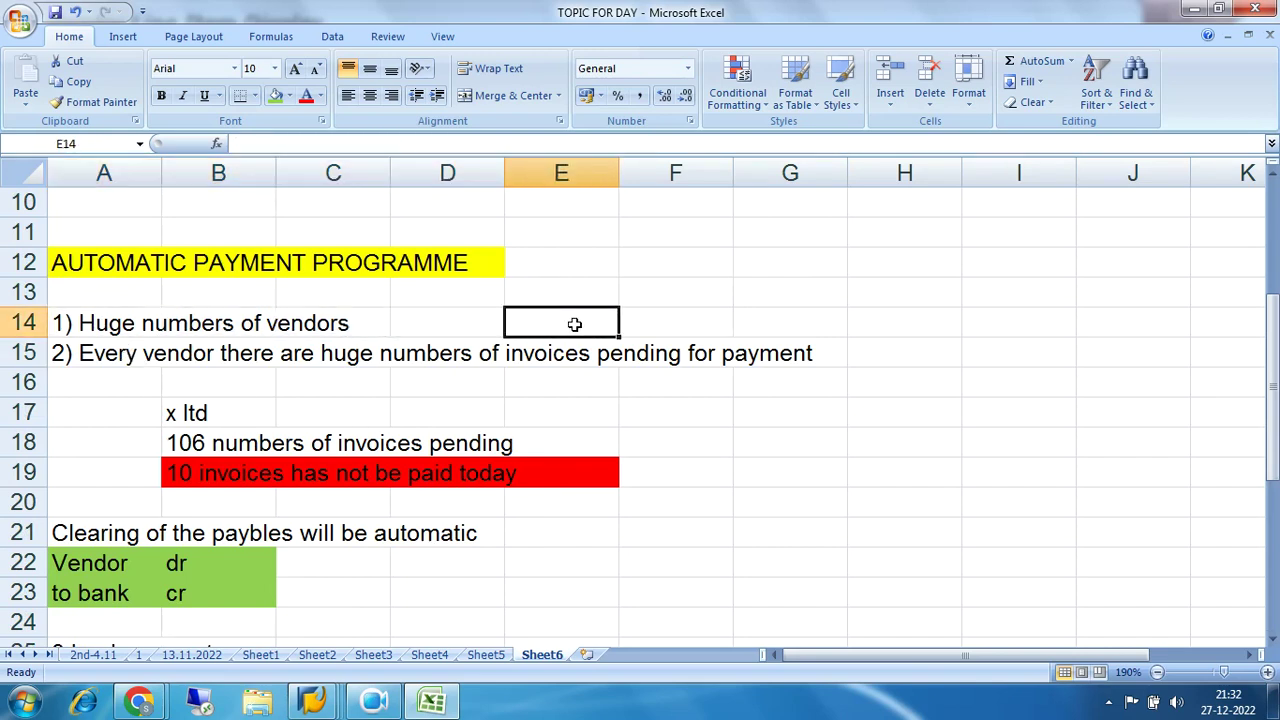
type("200 V")
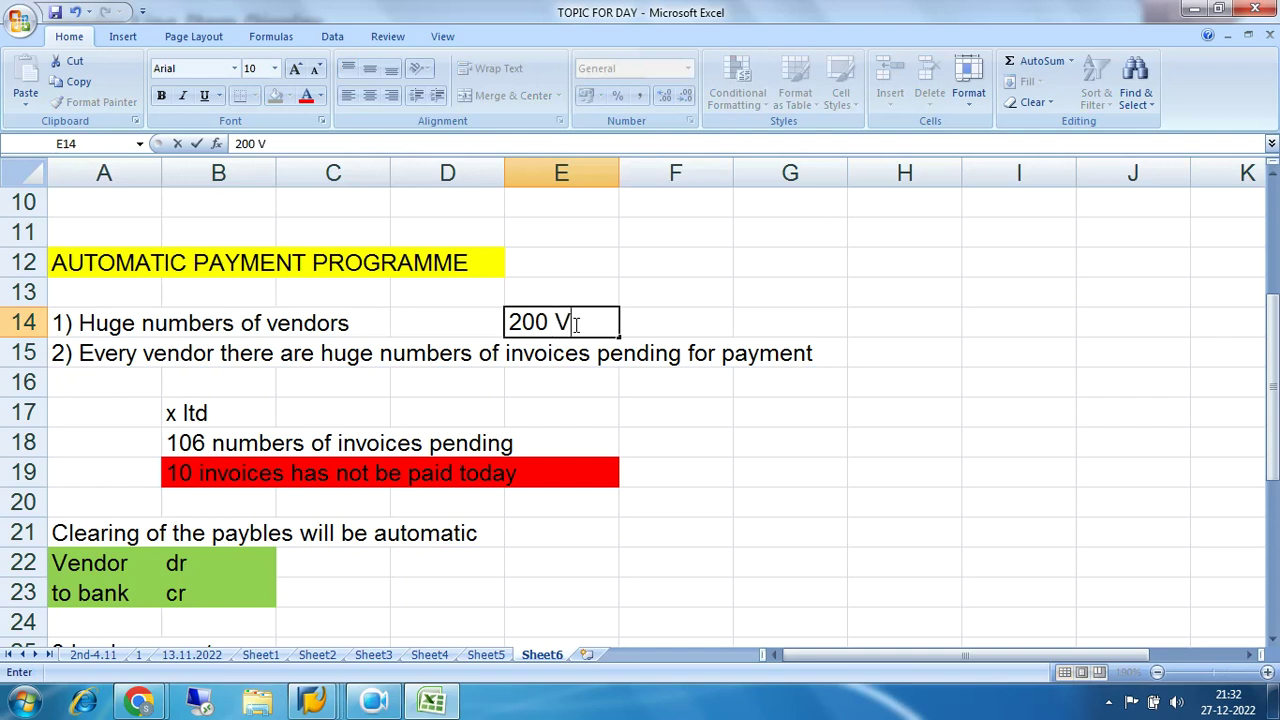
type("ENDORS")
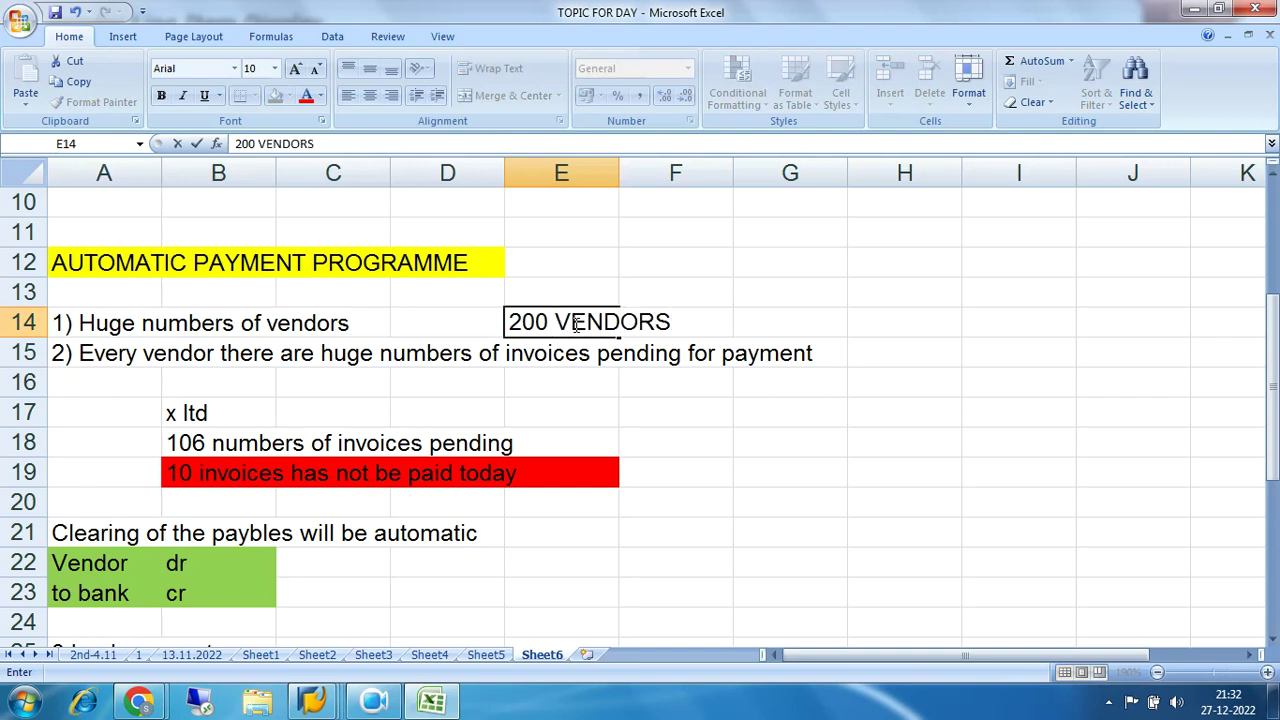
key("Return")
key("Up")
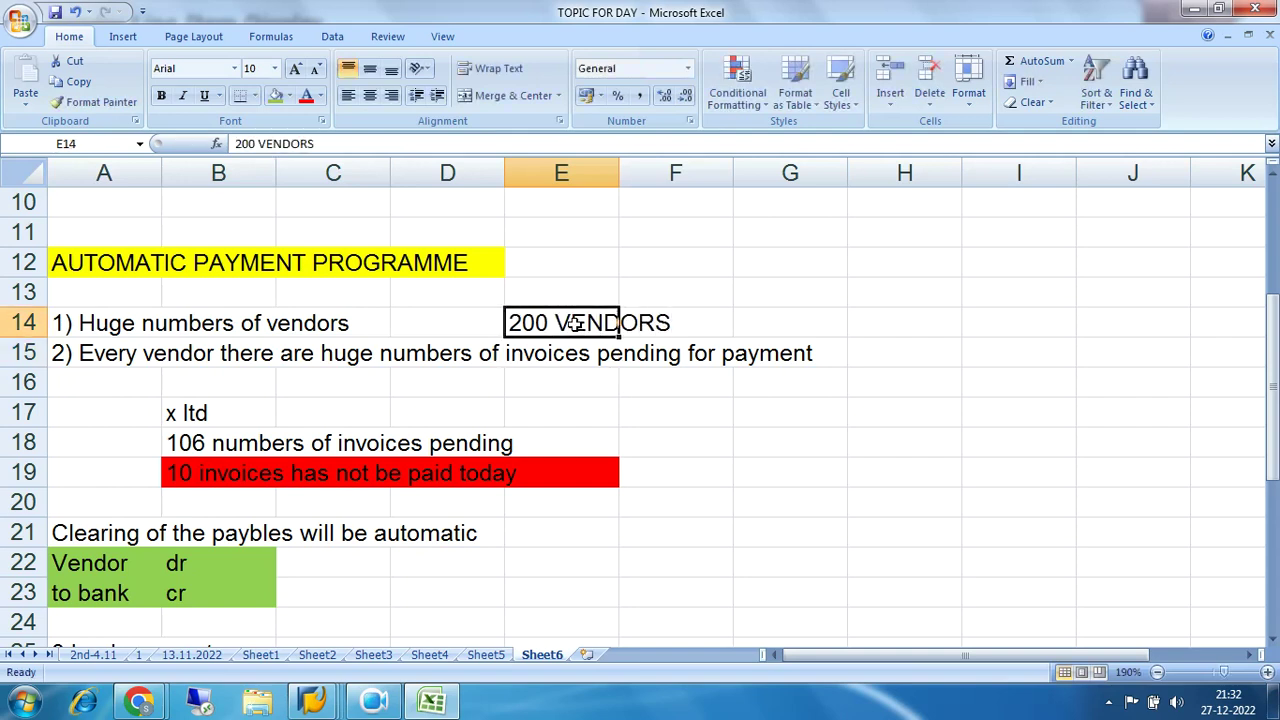
key("Right")
key("Right")
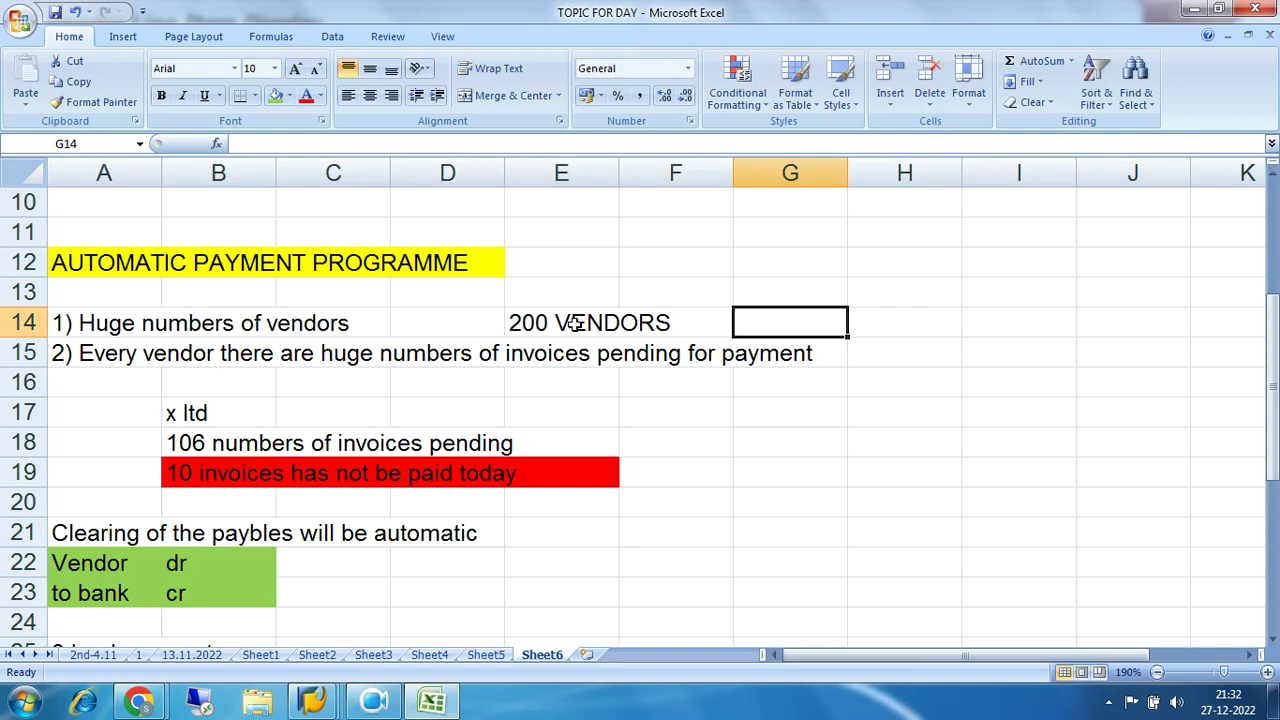
left_click_drag(577, 323, 689, 315)
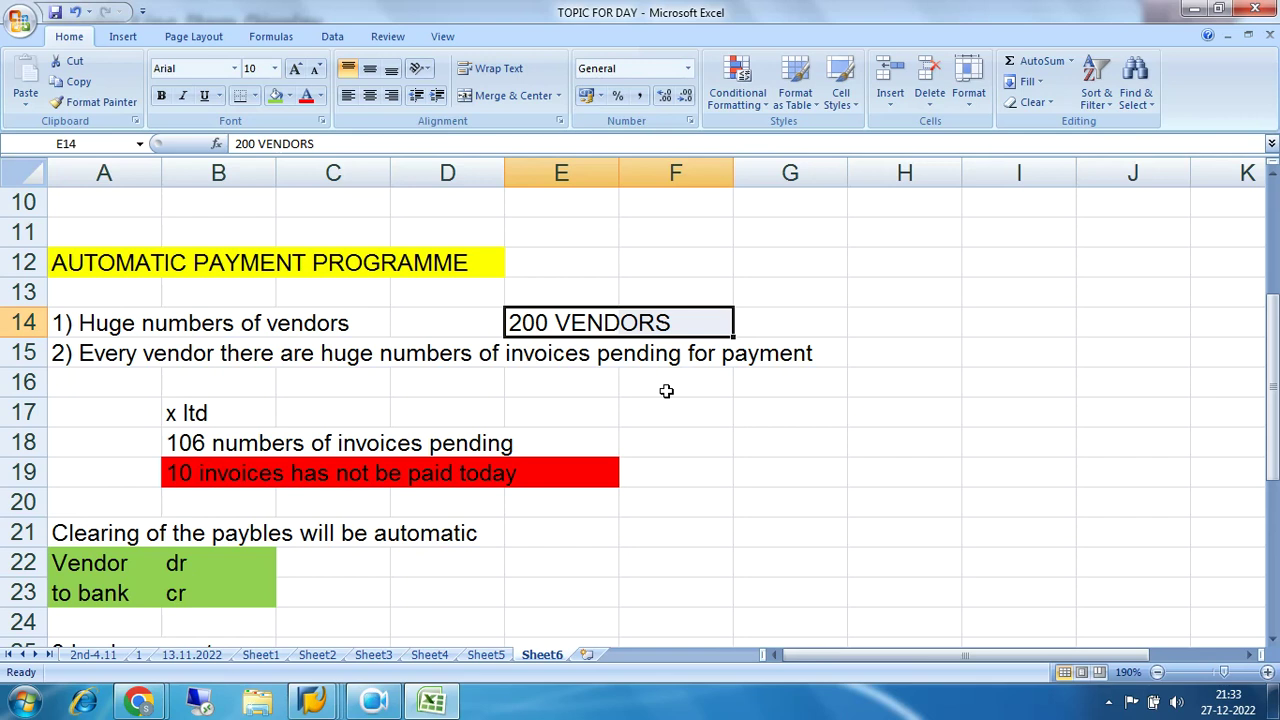
Step: Highlight the AUTOMATIC PAYMENT PROGRAMME title and row 14 through the 200 VENDORS note
left_click_drag(82, 264, 475, 265)
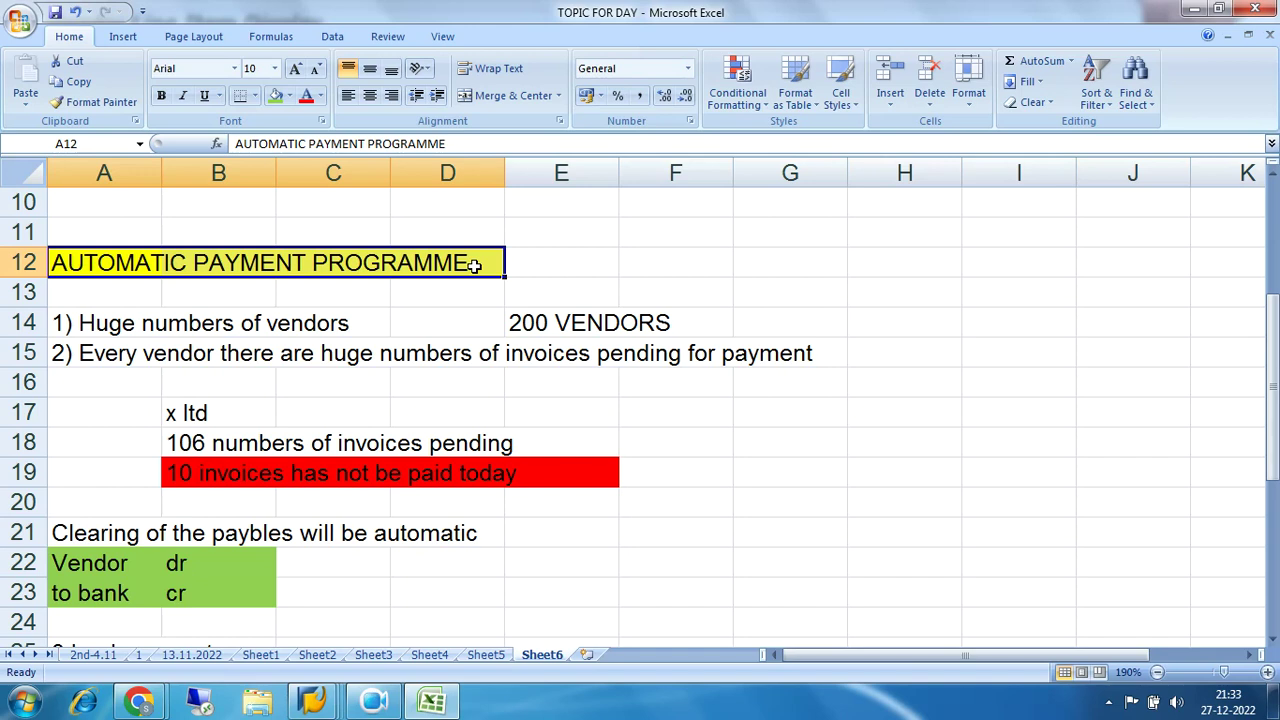
left_click(472, 290)
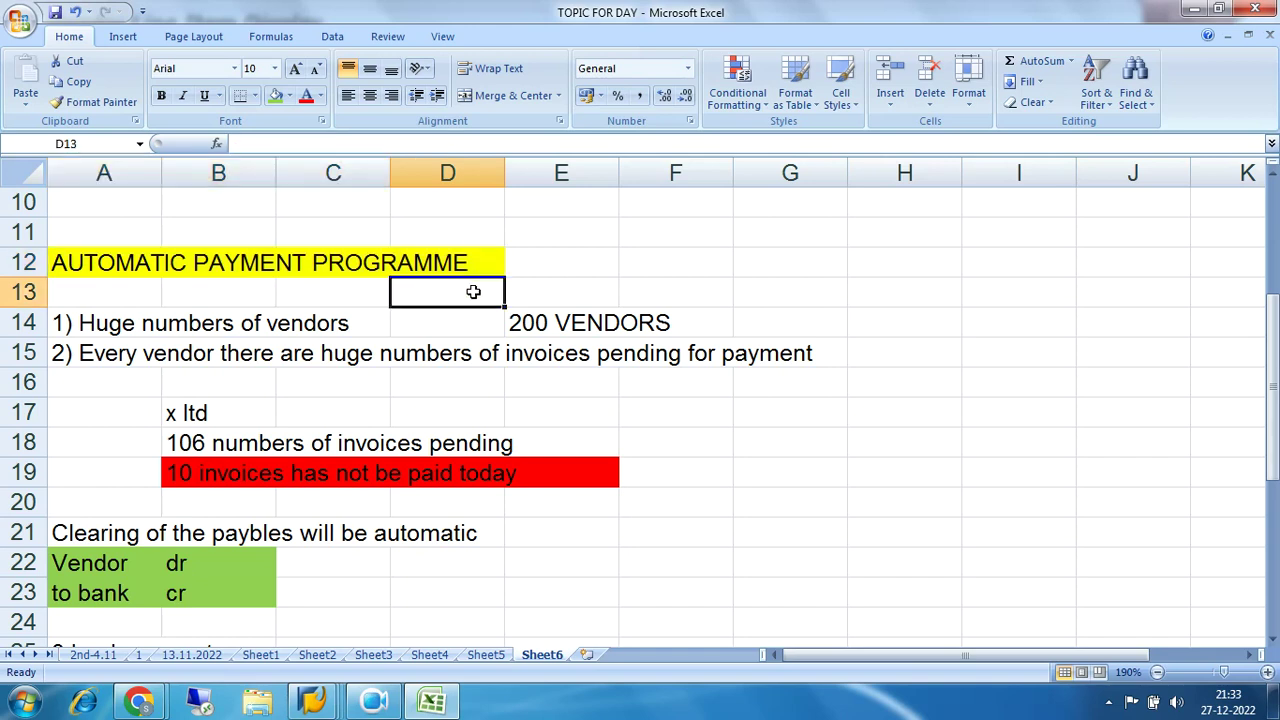
left_click(90, 267)
left_click_drag(90, 267, 467, 265)
left_click(460, 300)
left_click(72, 332)
left_click_drag(76, 332, 664, 321)
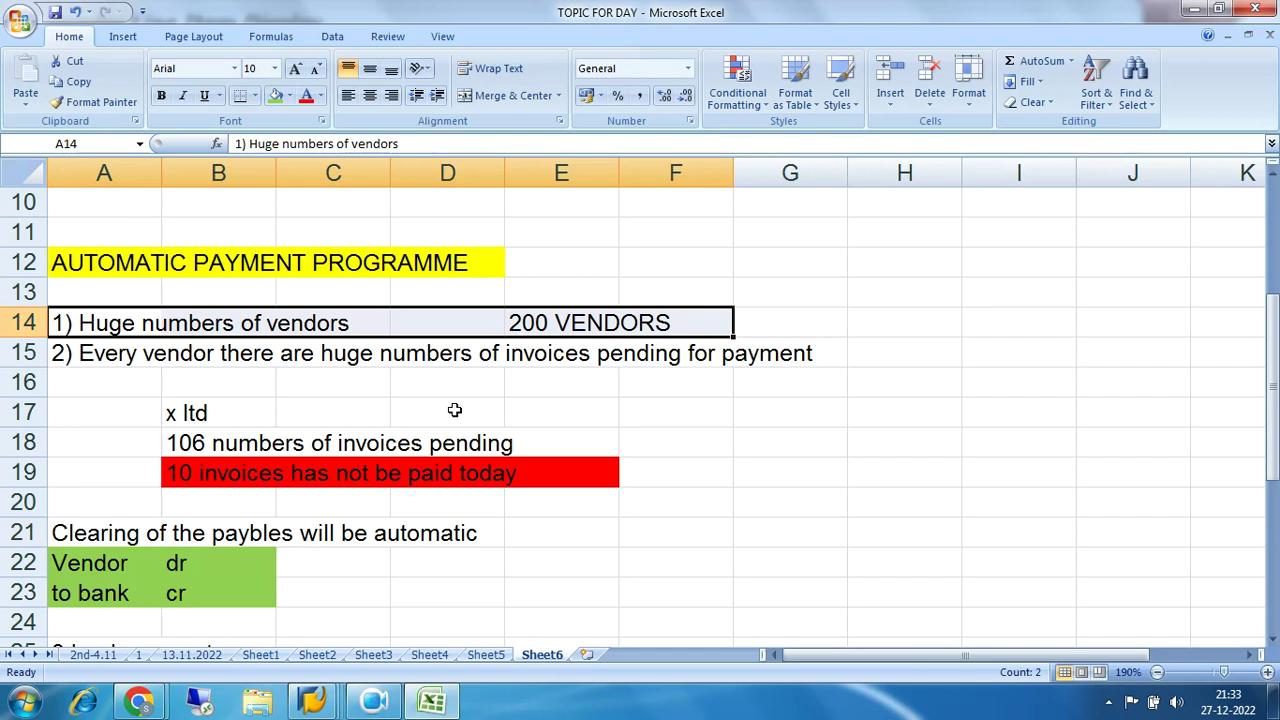
Step: Bring back the Vendor Line Item Display list and open document 6003's details
scroll(495, 405, "down", 3)
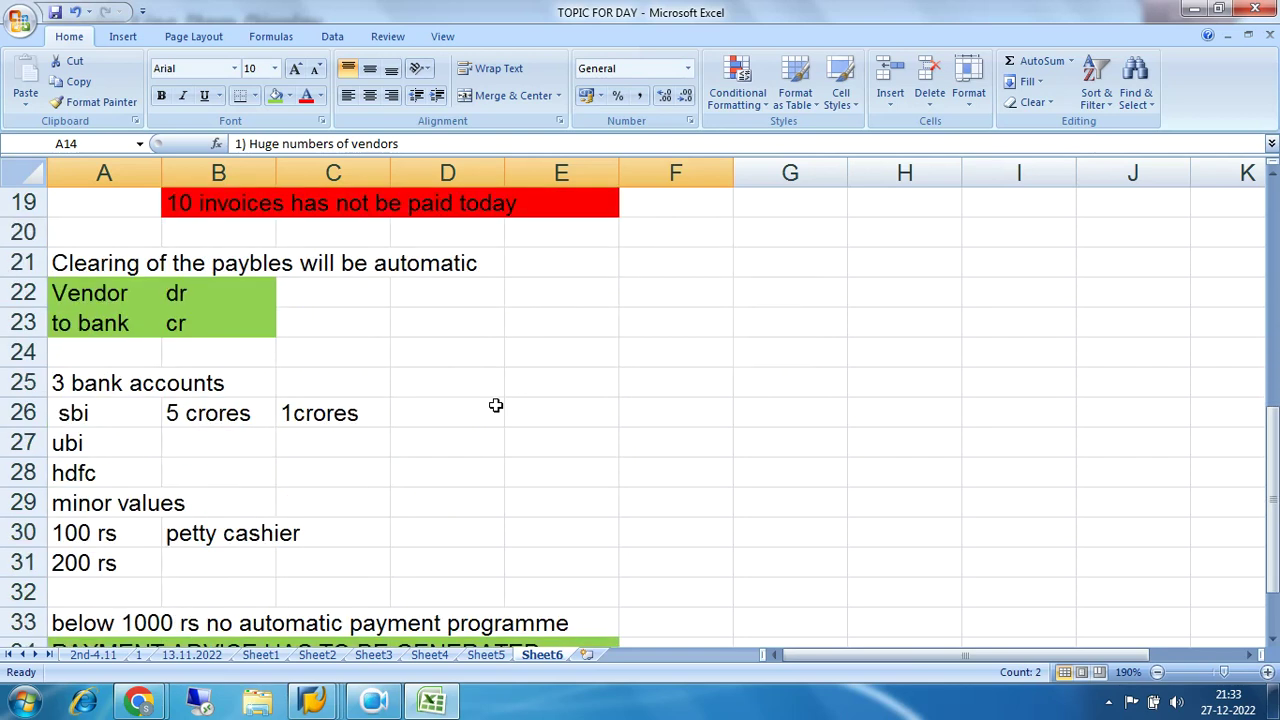
scroll(495, 405, "down", 4)
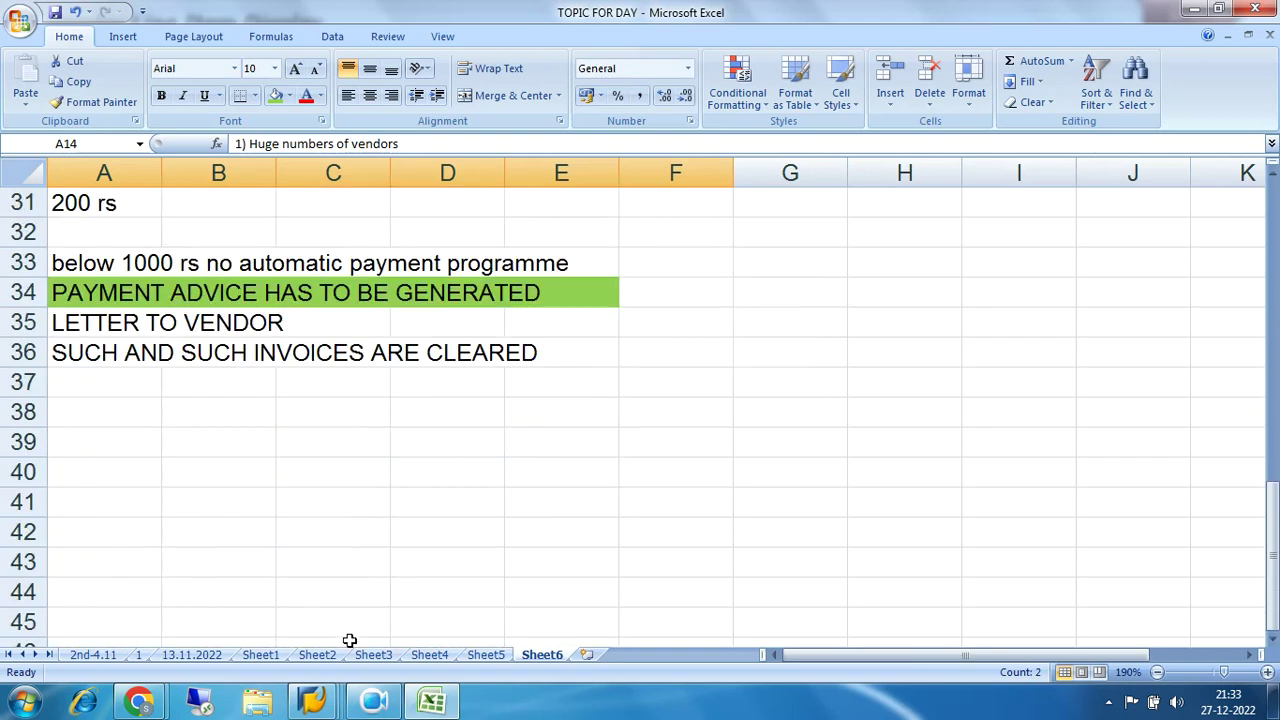
left_click(316, 701)
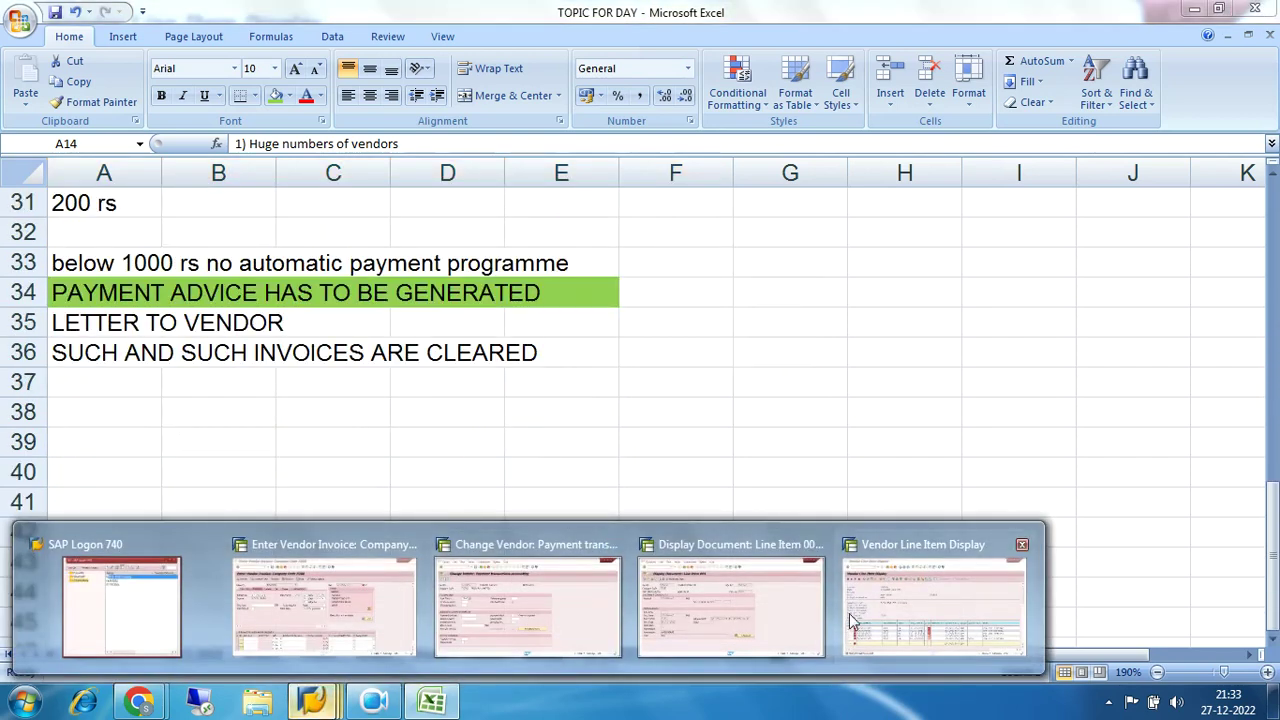
left_click(893, 611)
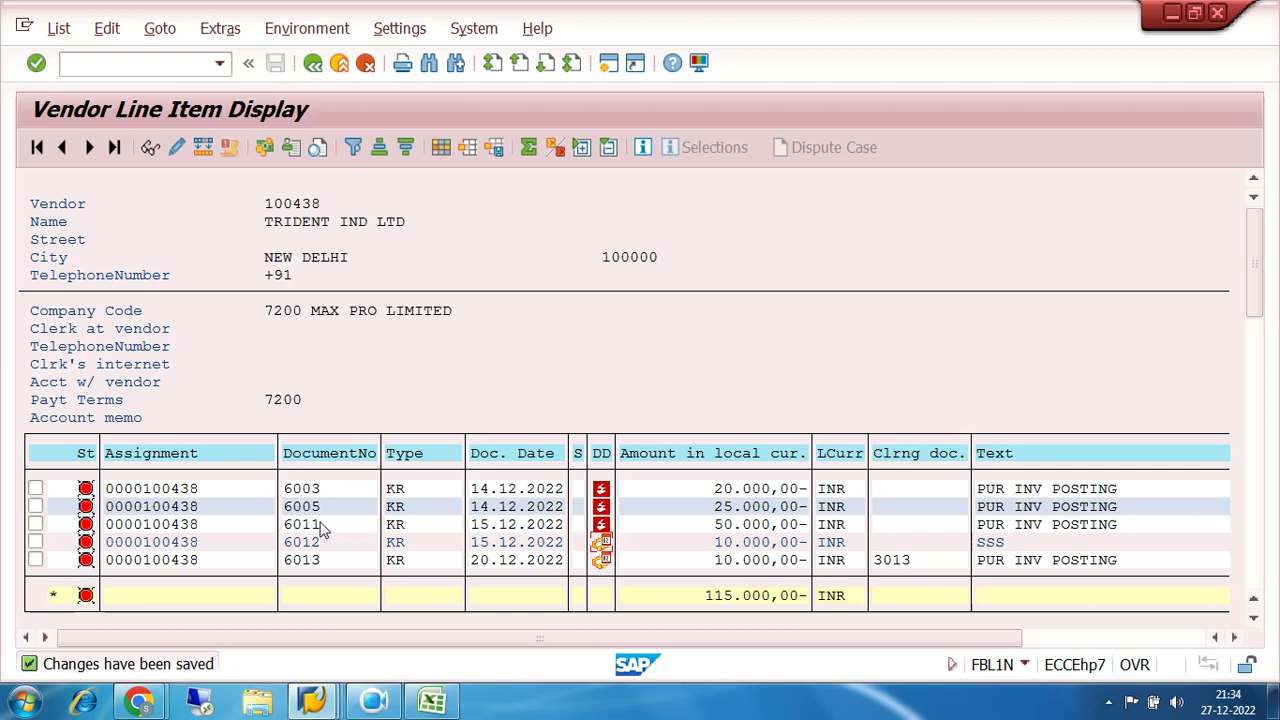
left_click(206, 525)
double_click(302, 490)
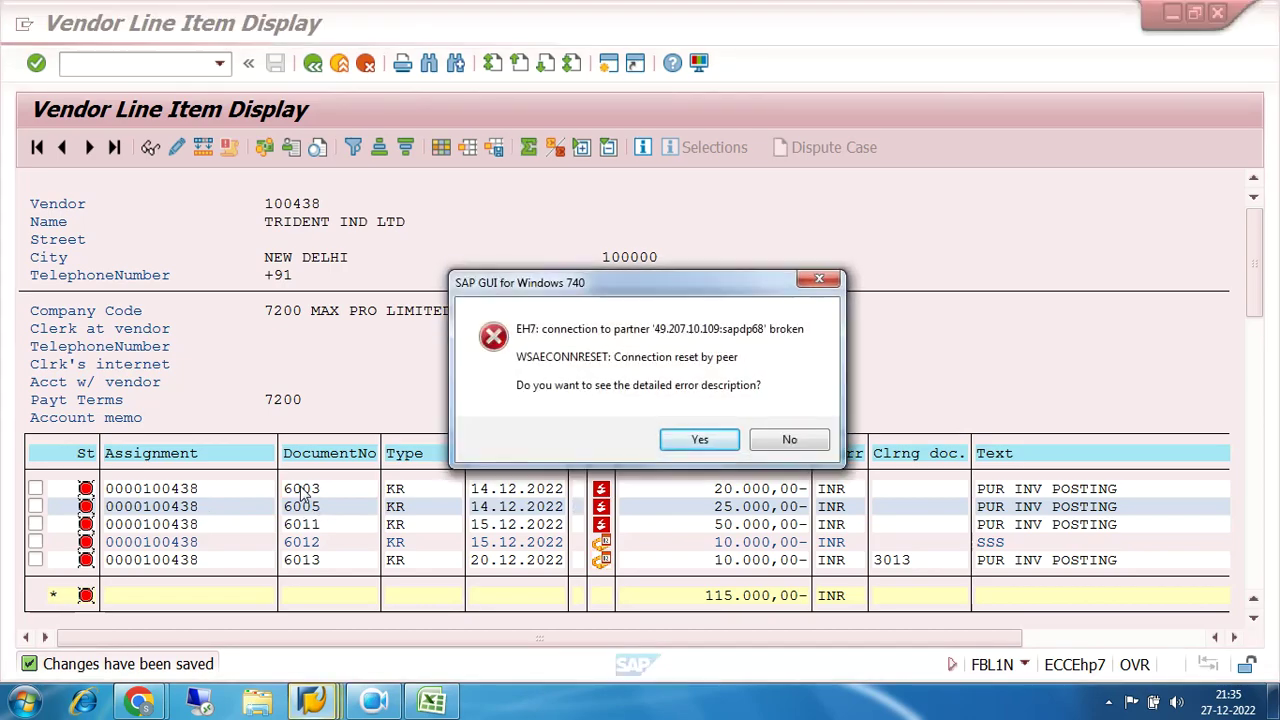
Step: Dismiss the connection error and start a new logon to ECC FUNCTIONAL
left_click(789, 440)
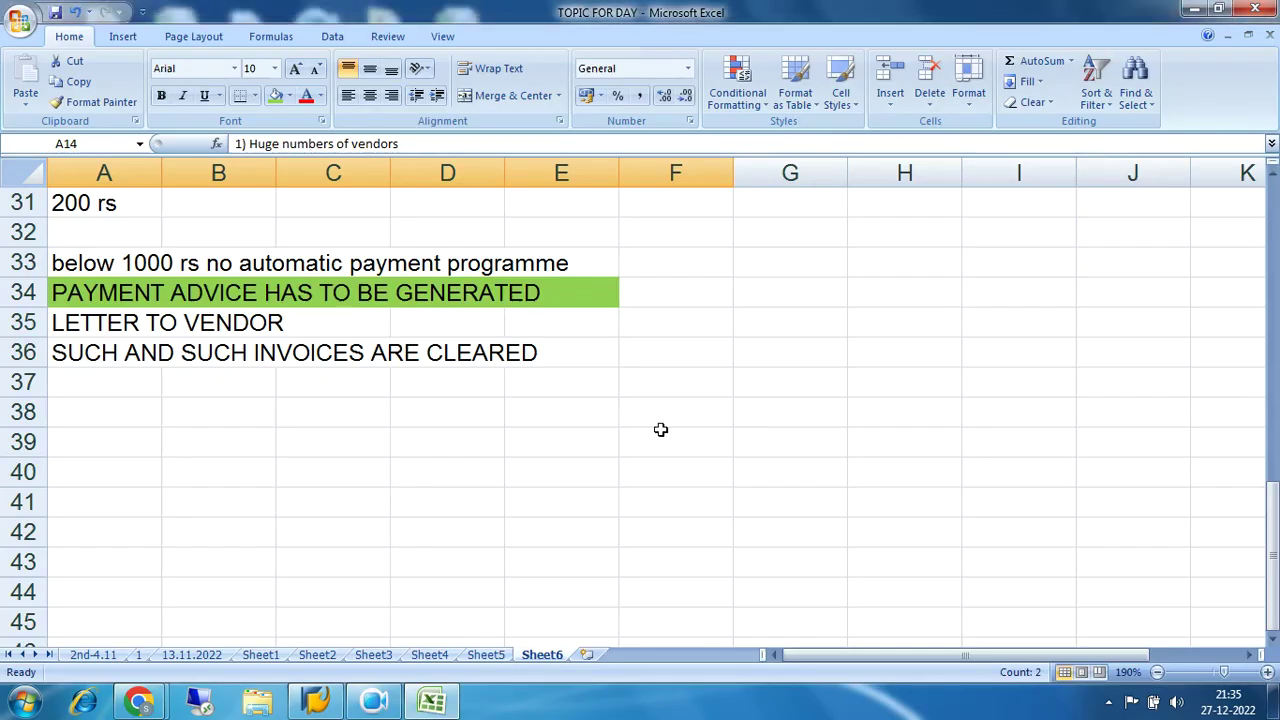
left_click(316, 702)
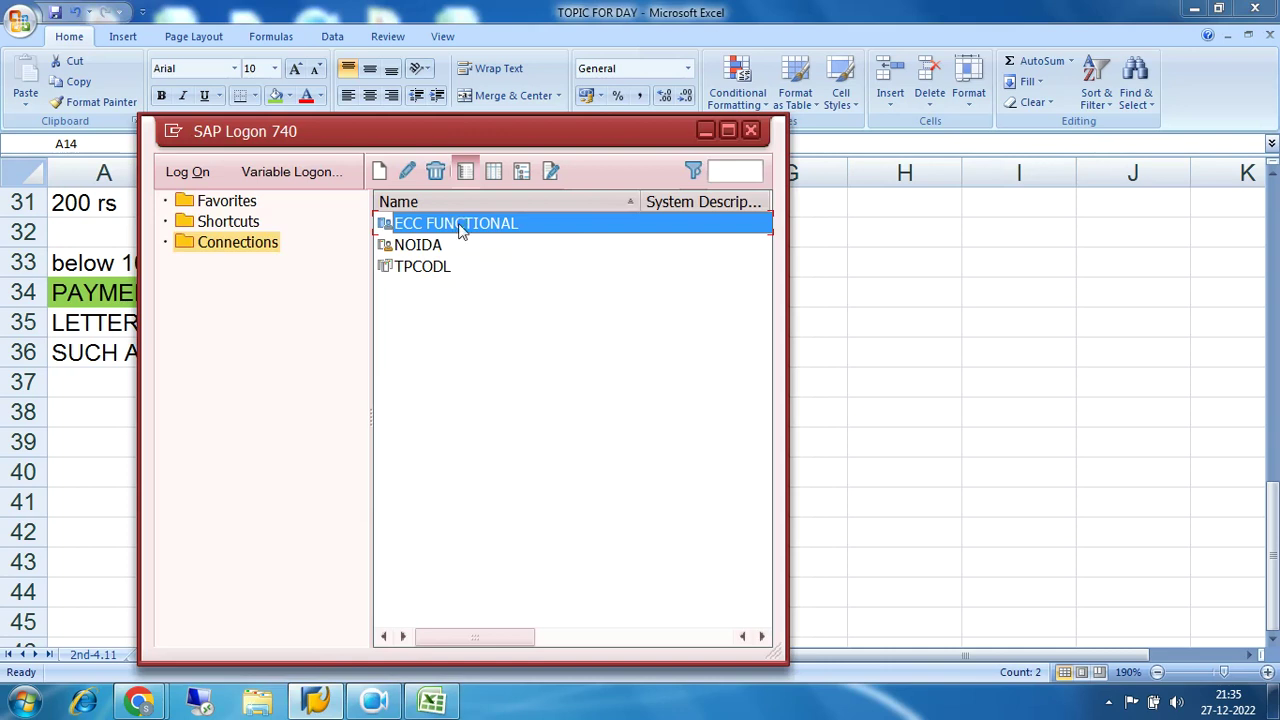
double_click(462, 224)
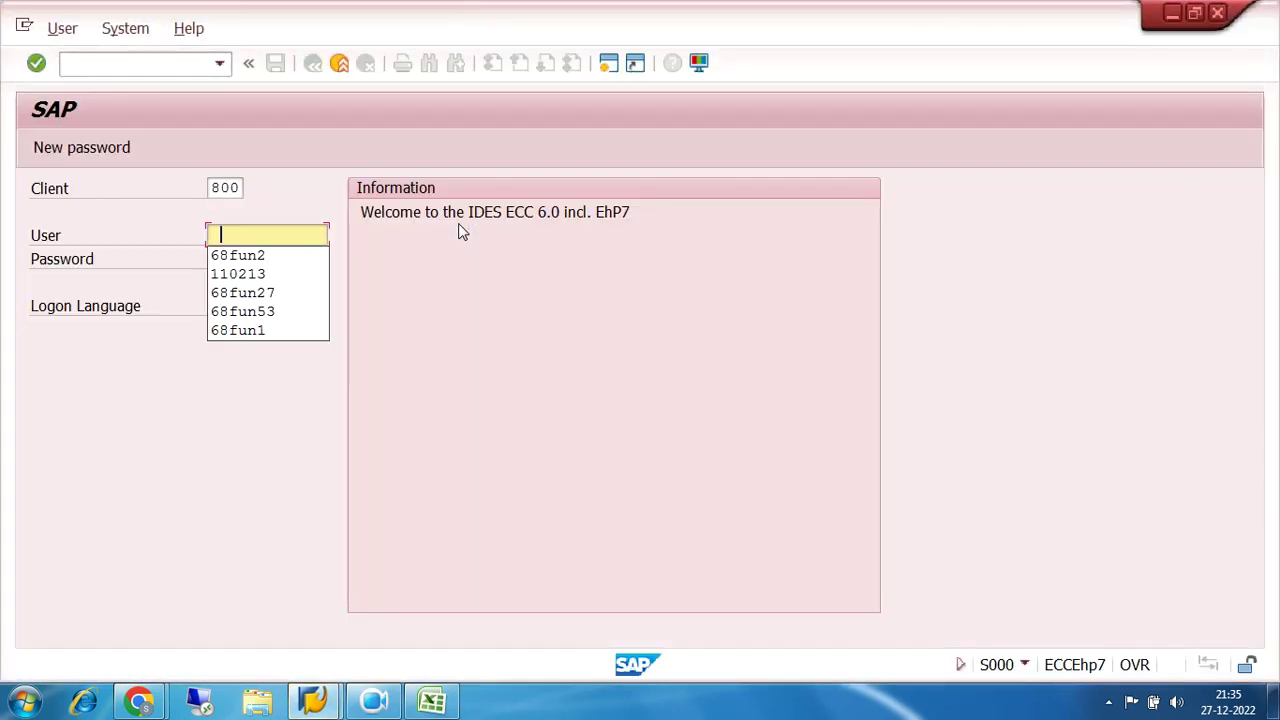
Step: Log on with the saved user name, re-entering the password after the first attempt fails
left_click(238, 256)
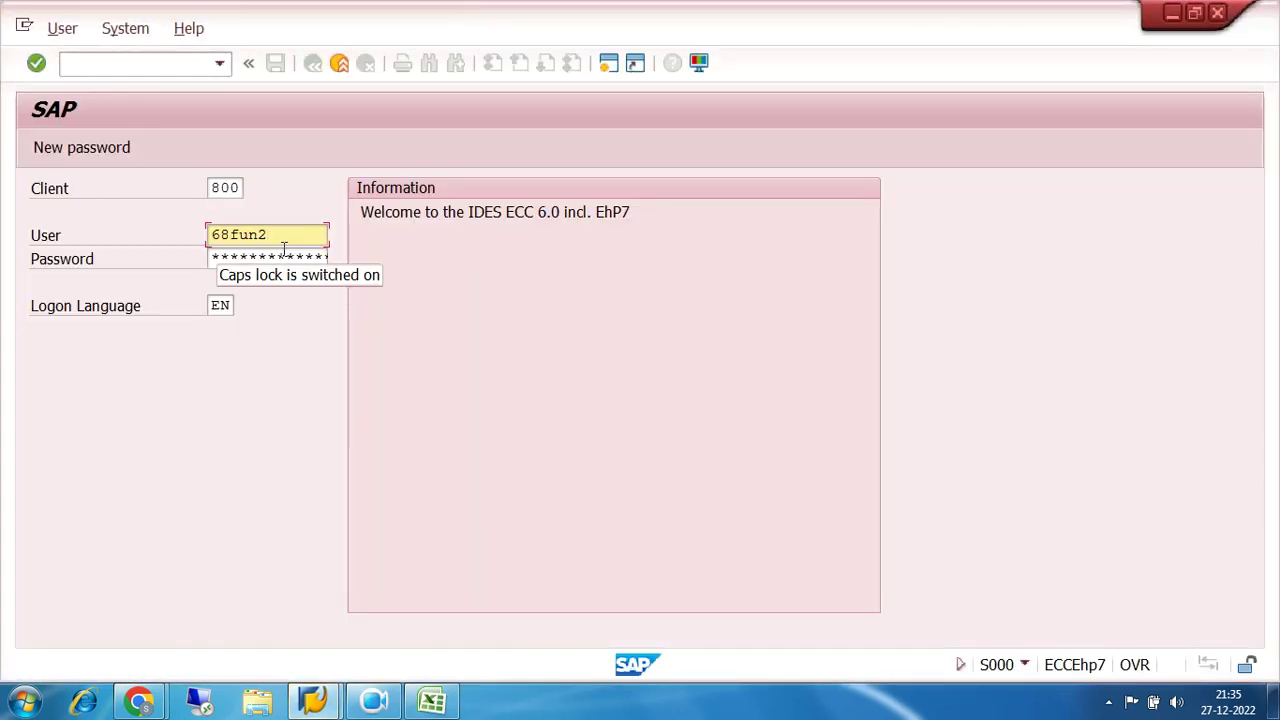
key("Tab")
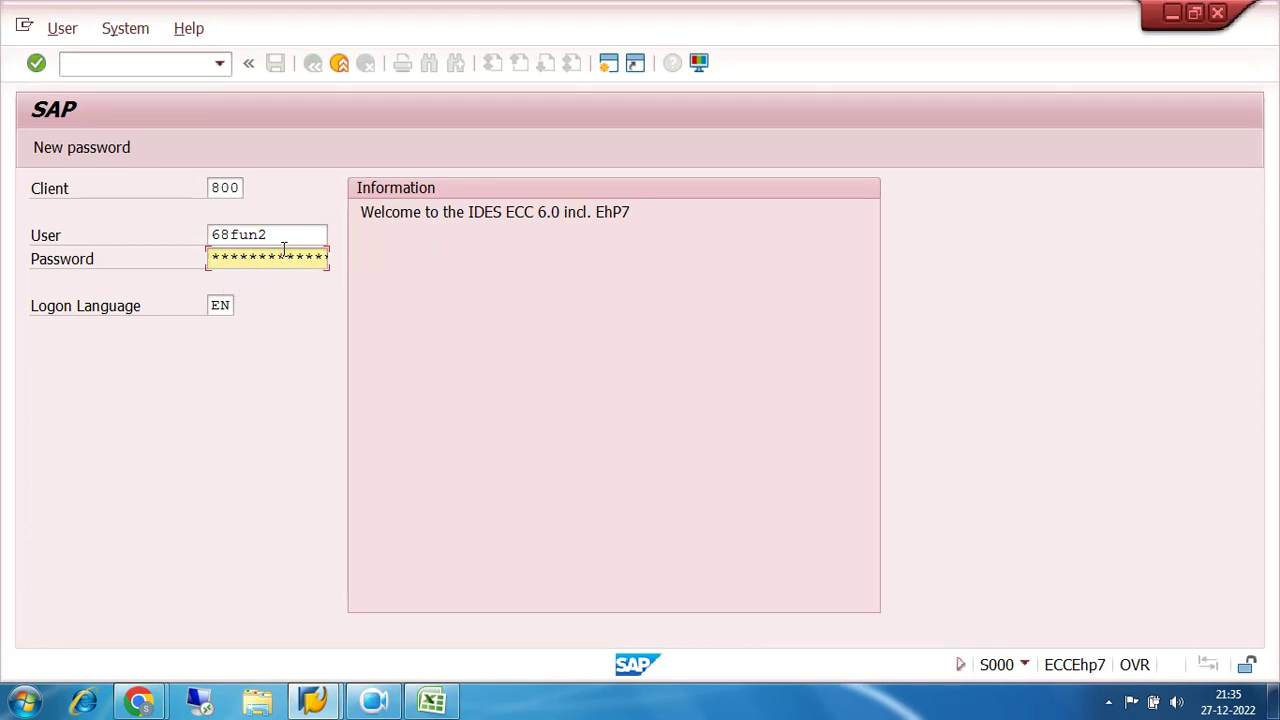
type("****")
key("Return")
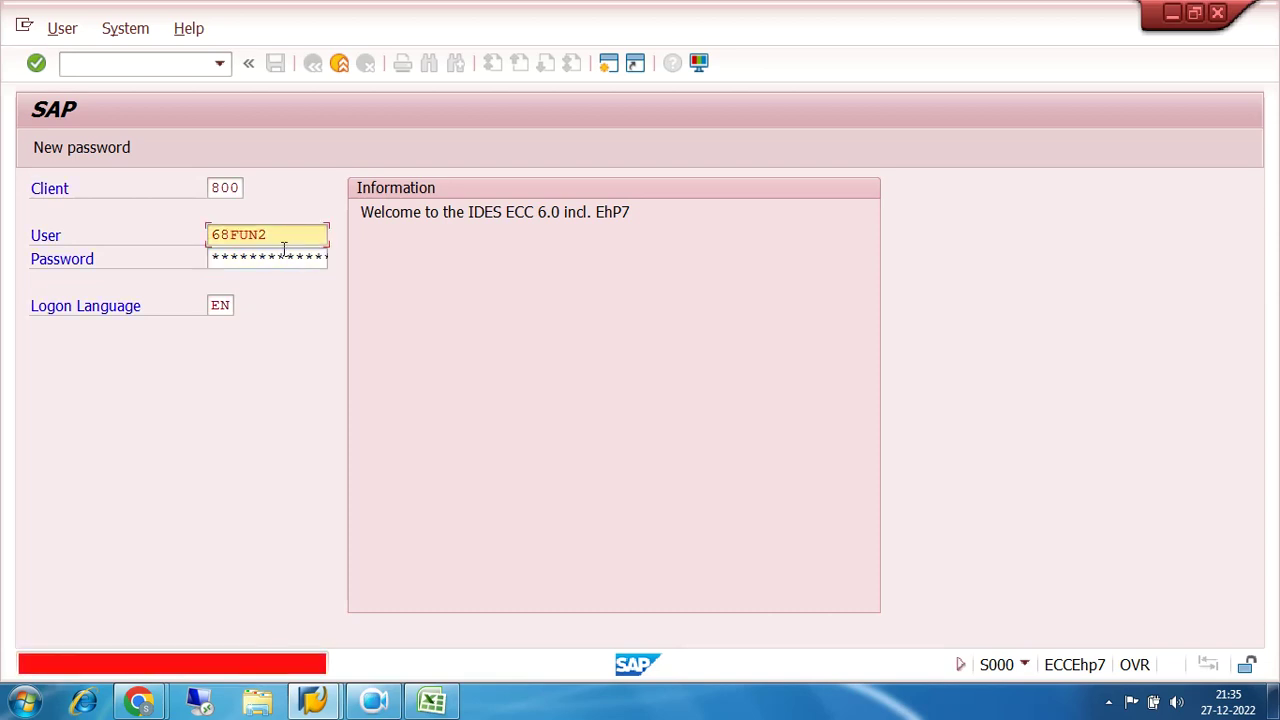
key("Tab")
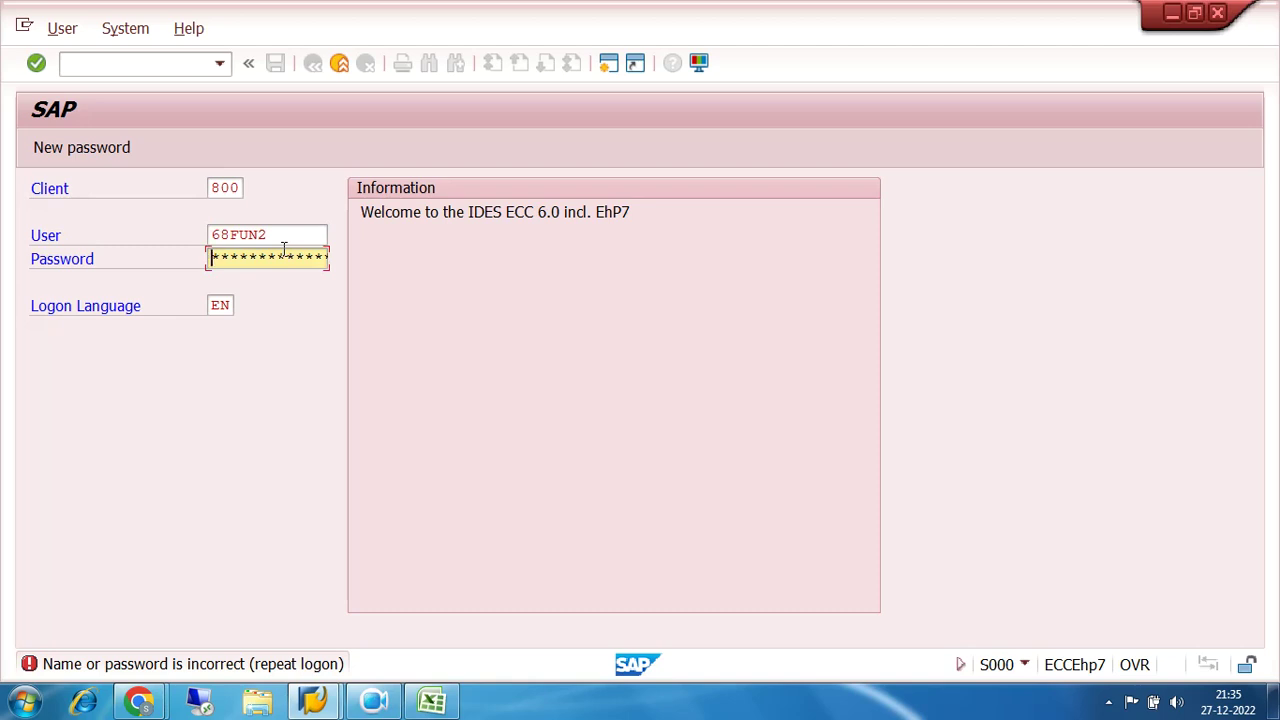
type("******")
key("Return")
Step: Continue with this logon despite the multiple-logon warning and acknowledge the failed-attempts notice
left_click(115, 530)
left_click(839, 663)
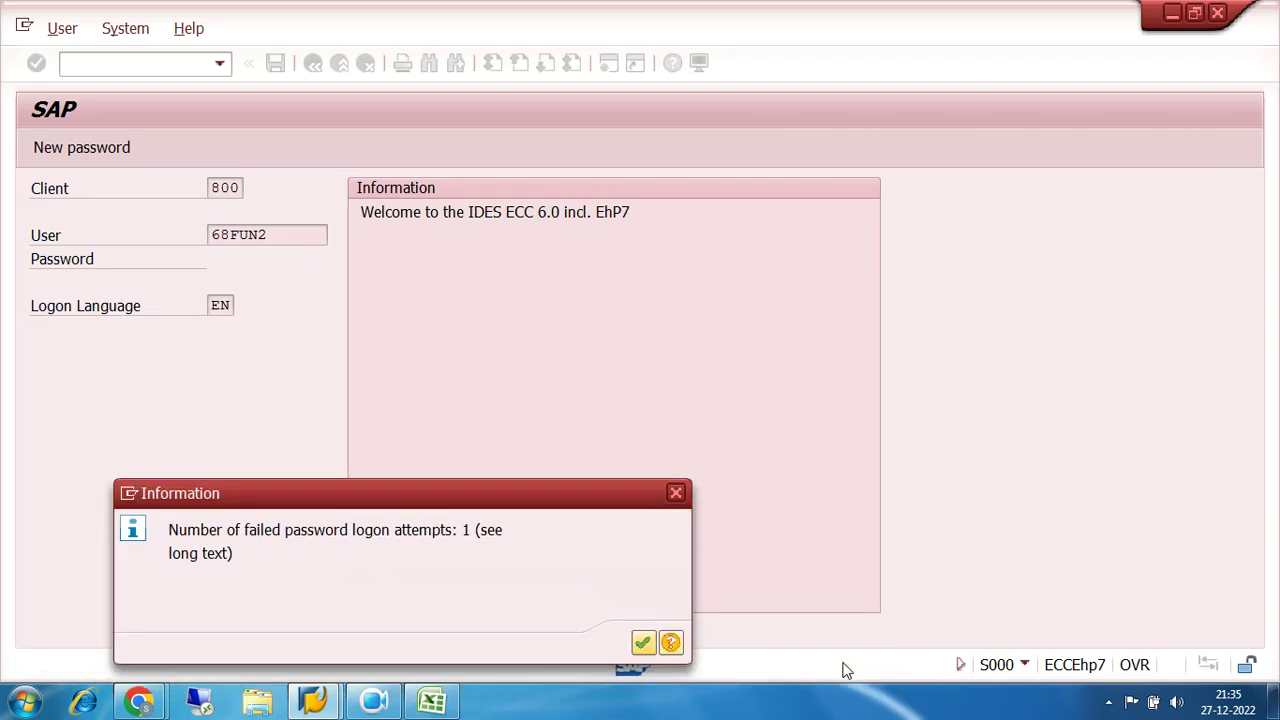
left_click(641, 645)
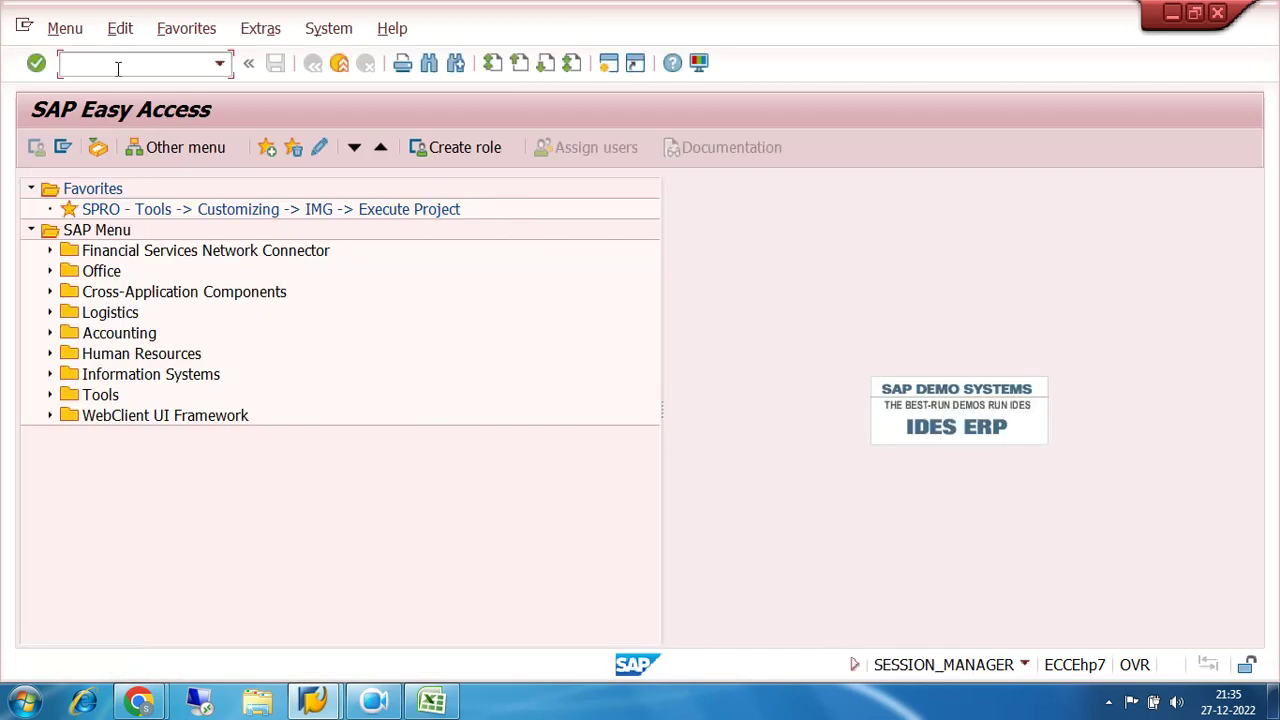
Step: Run FBL1N for company code 7200 and the vendor account picked from history
type("fabl1n")
key("Return")
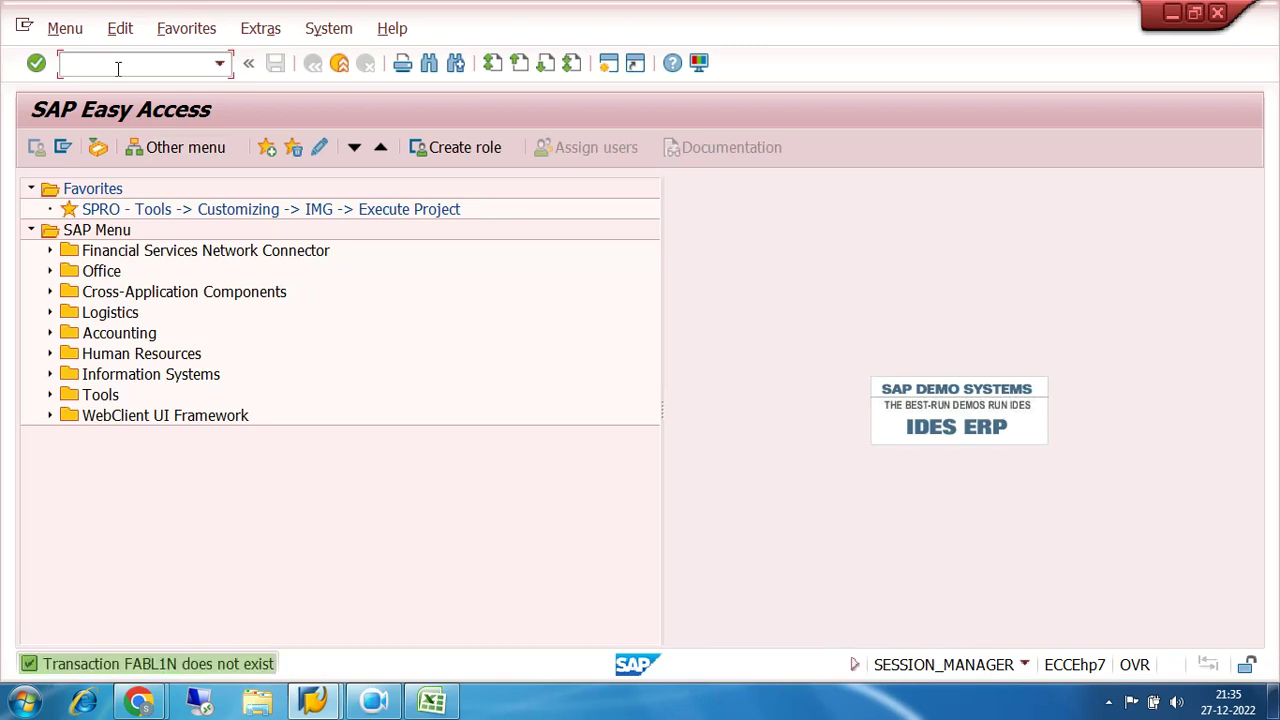
type("fbl1n")
key("Return")
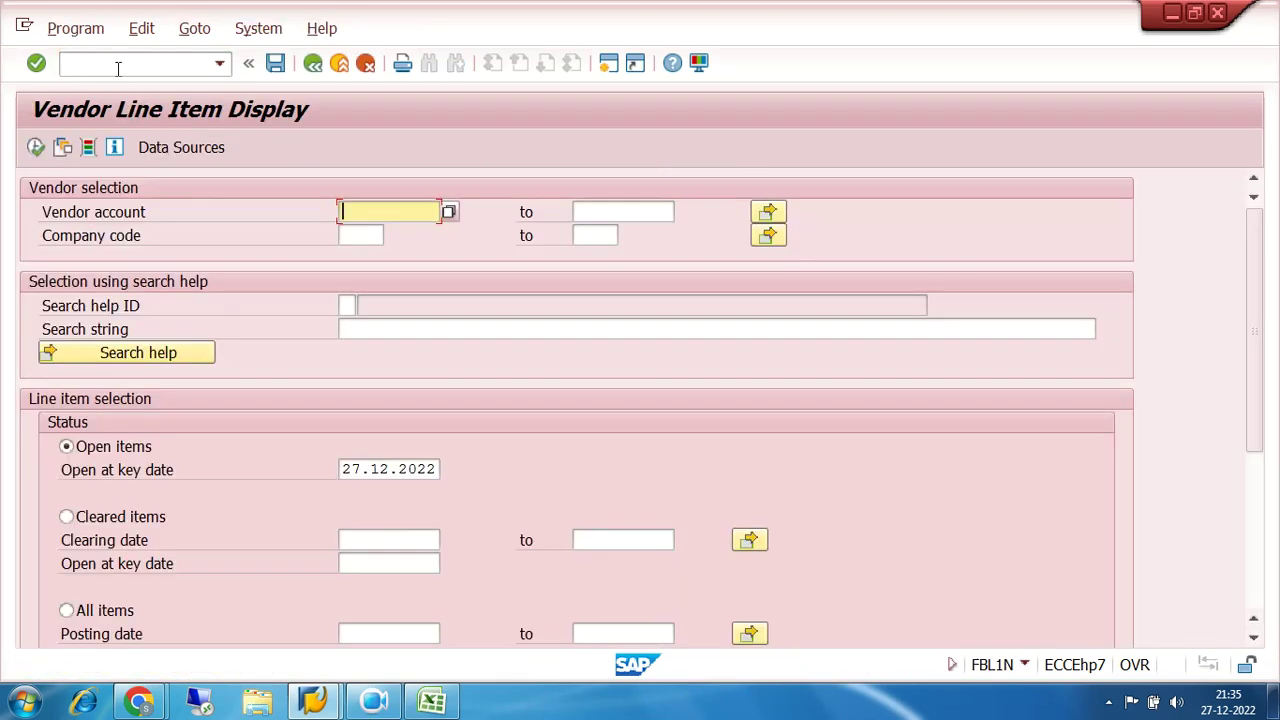
left_click(344, 236)
left_click(362, 256)
left_click(361, 207)
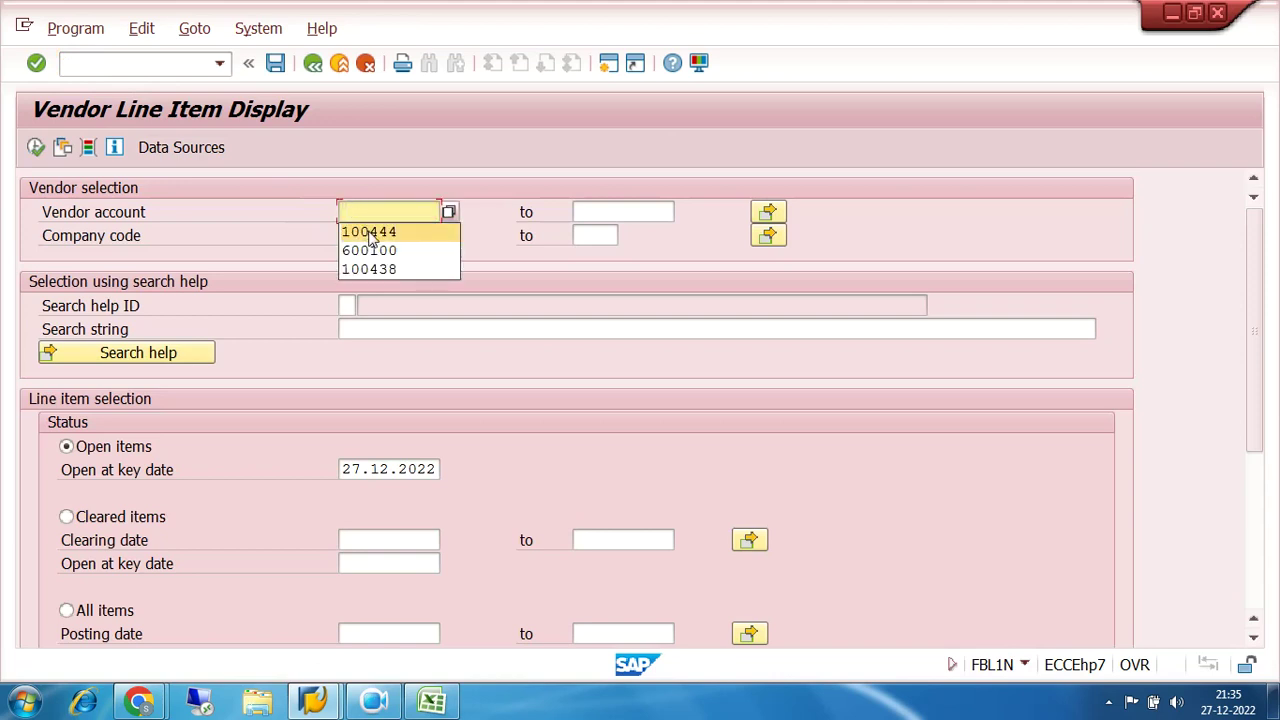
left_click(372, 269)
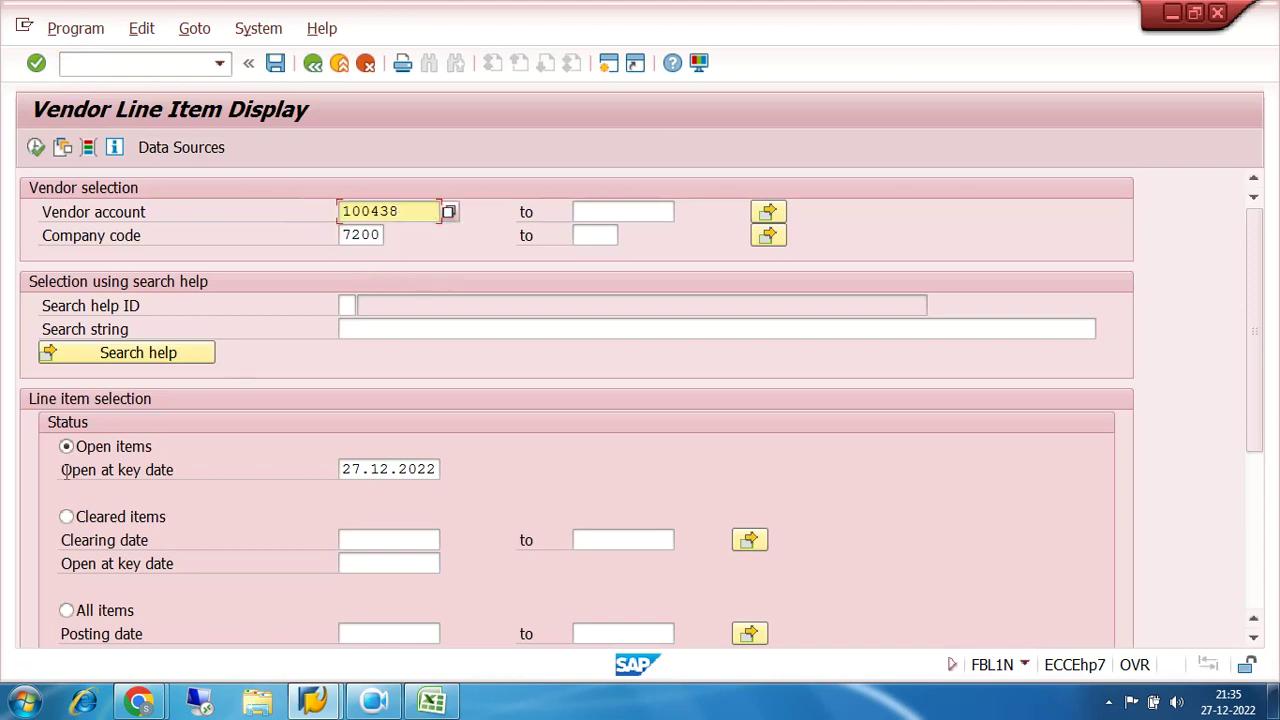
left_click(36, 147)
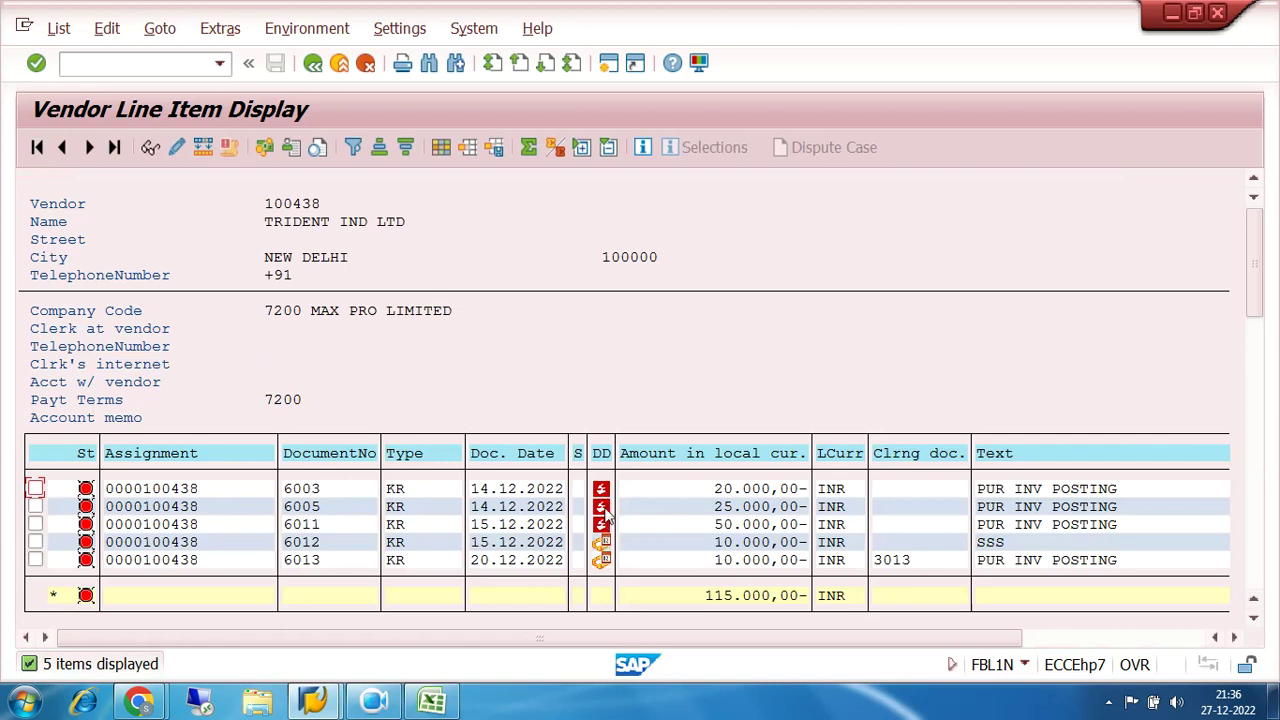
Step: Set invoice 6003's payment block to A, Blocked for payment, and save the document
double_click(311, 488)
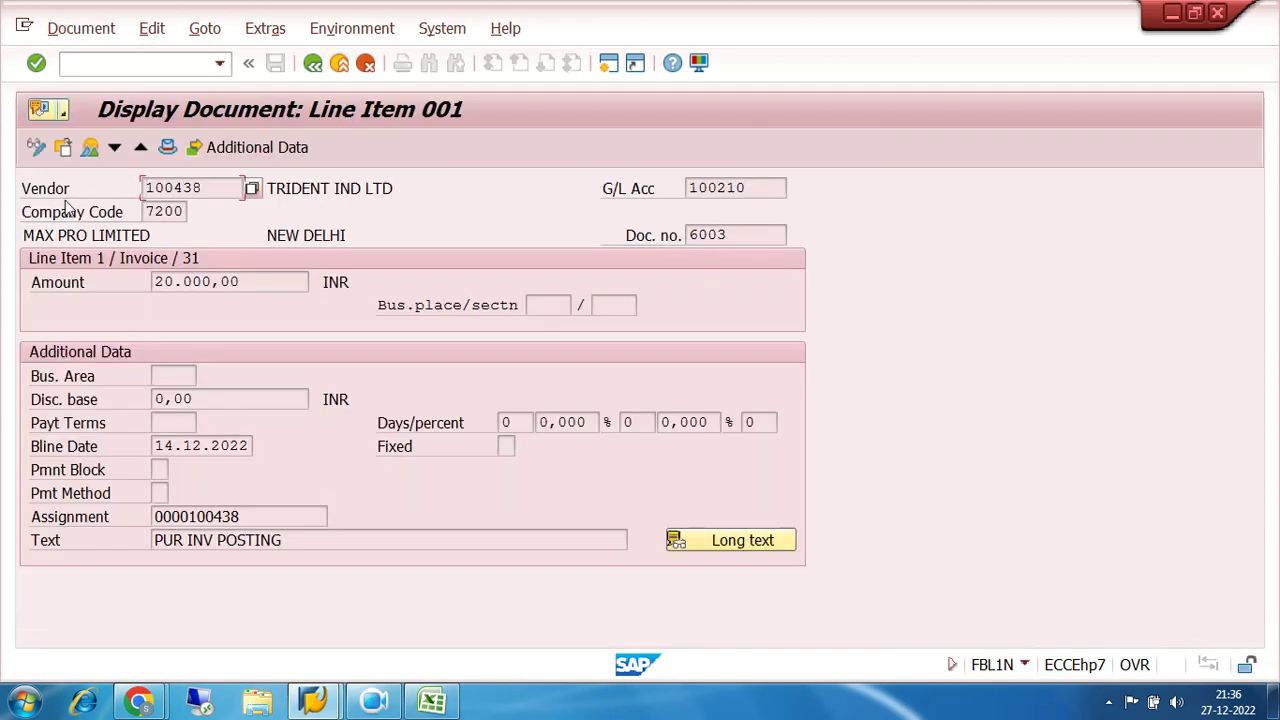
left_click(38, 150)
left_click(159, 469)
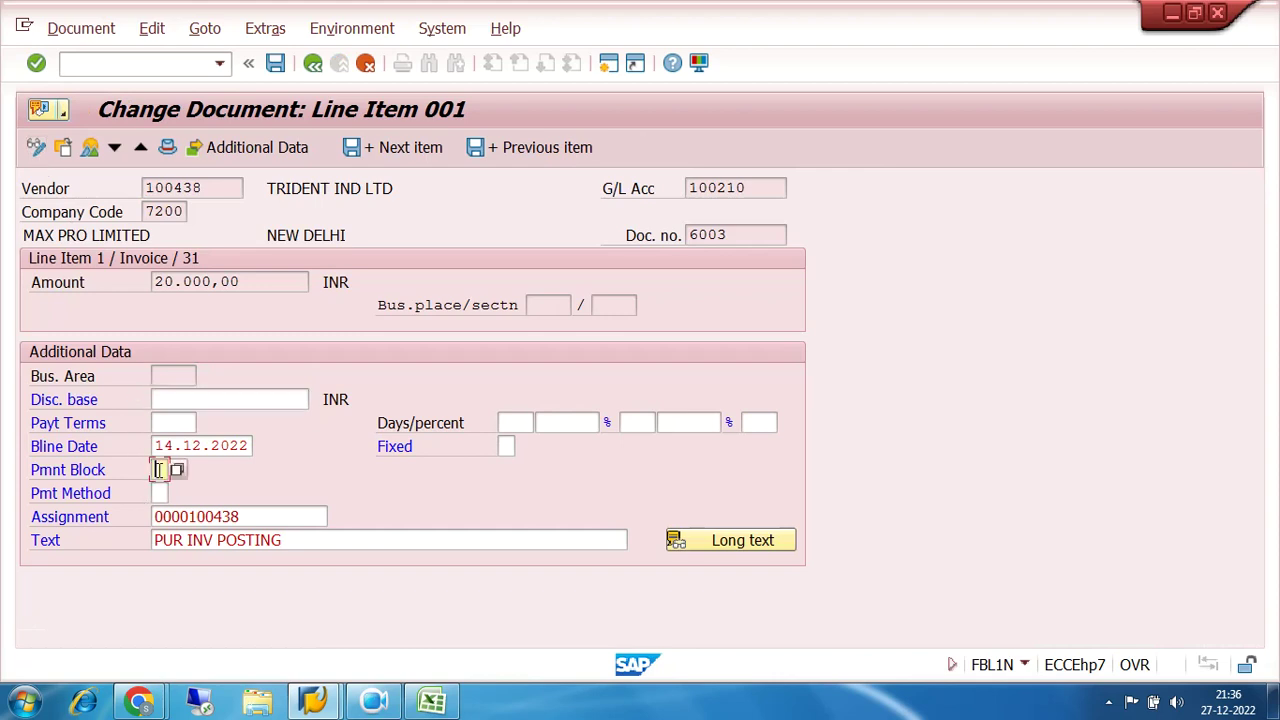
left_click(184, 469)
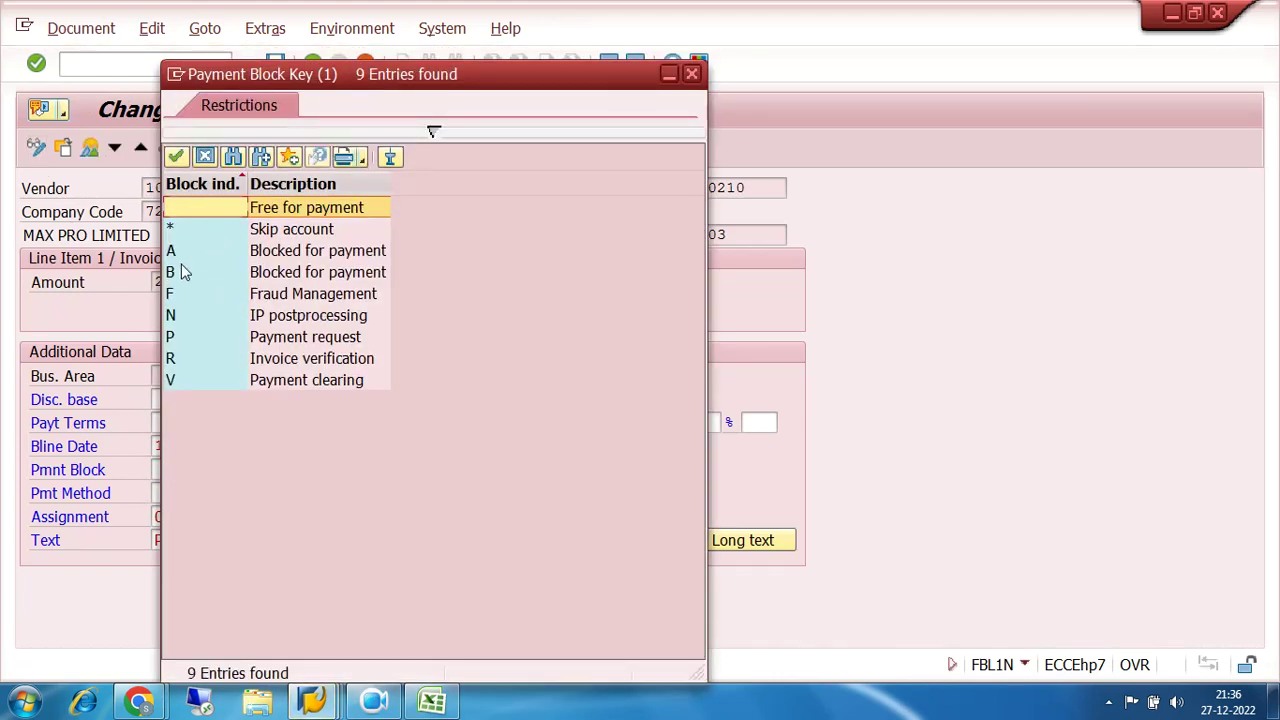
double_click(172, 251)
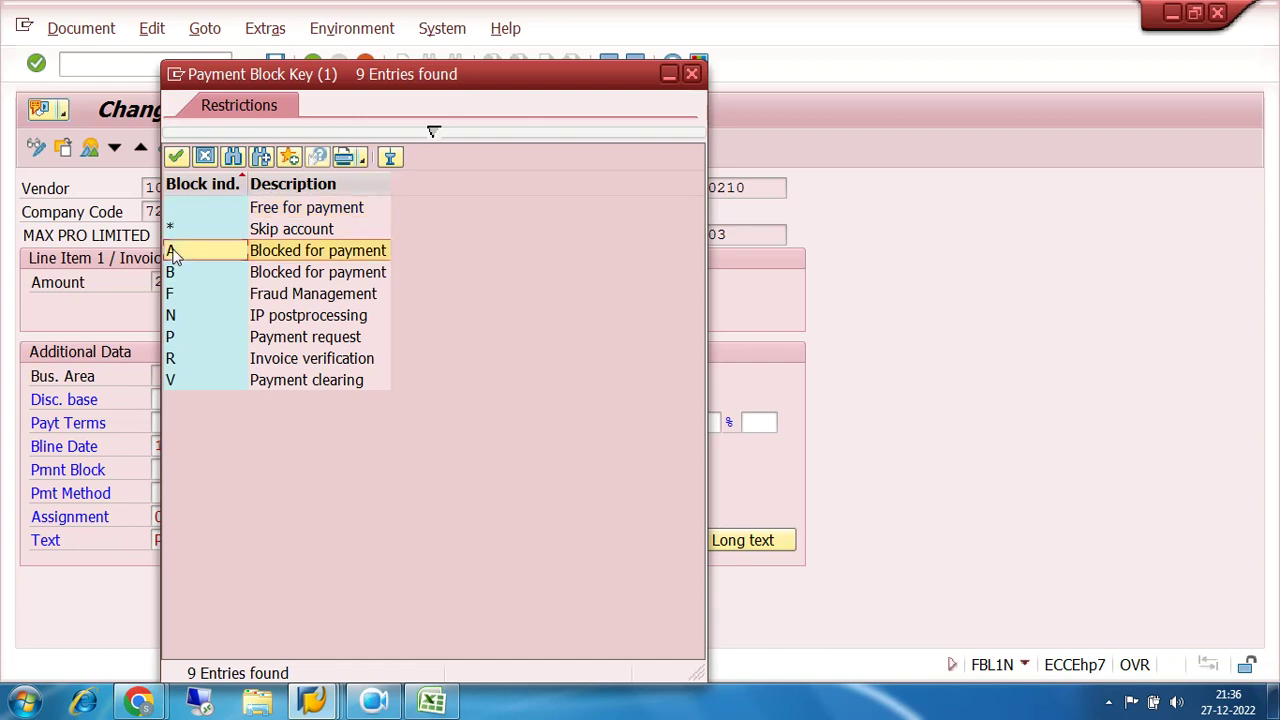
left_click(275, 66)
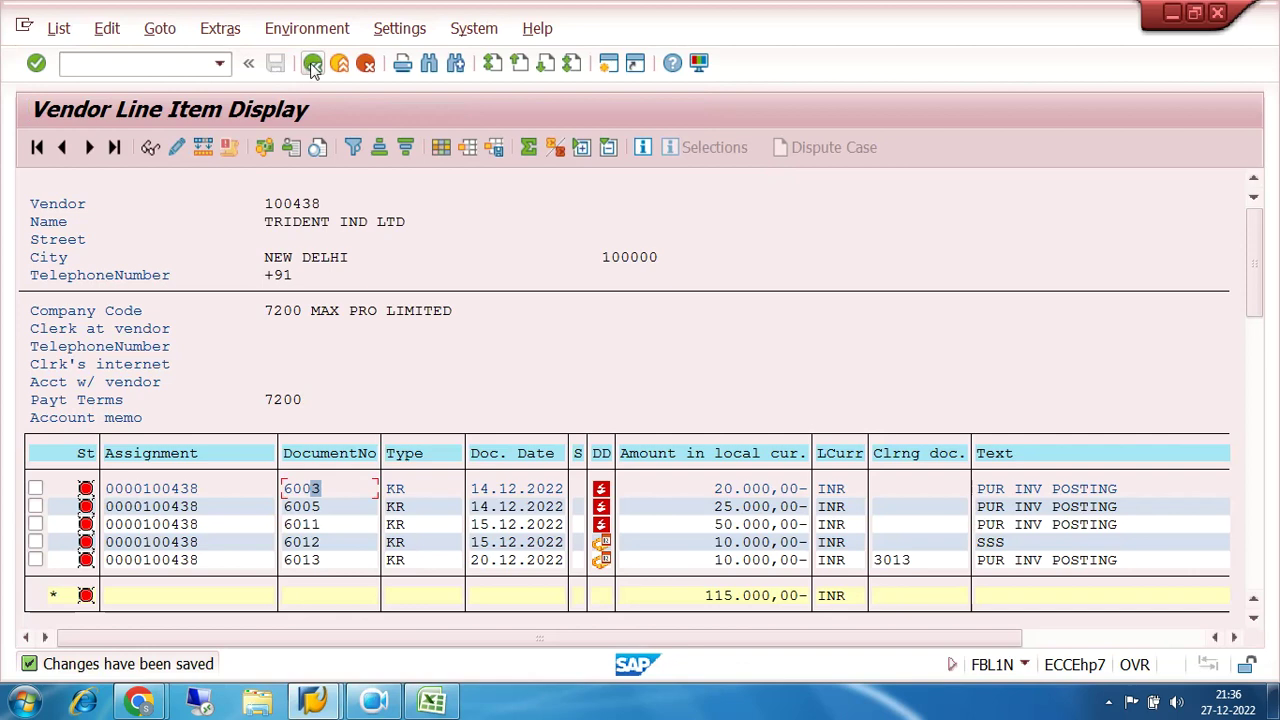
Step: Open the list's layout settings and scroll the hidden fields to Payment Block
left_click(670, 542)
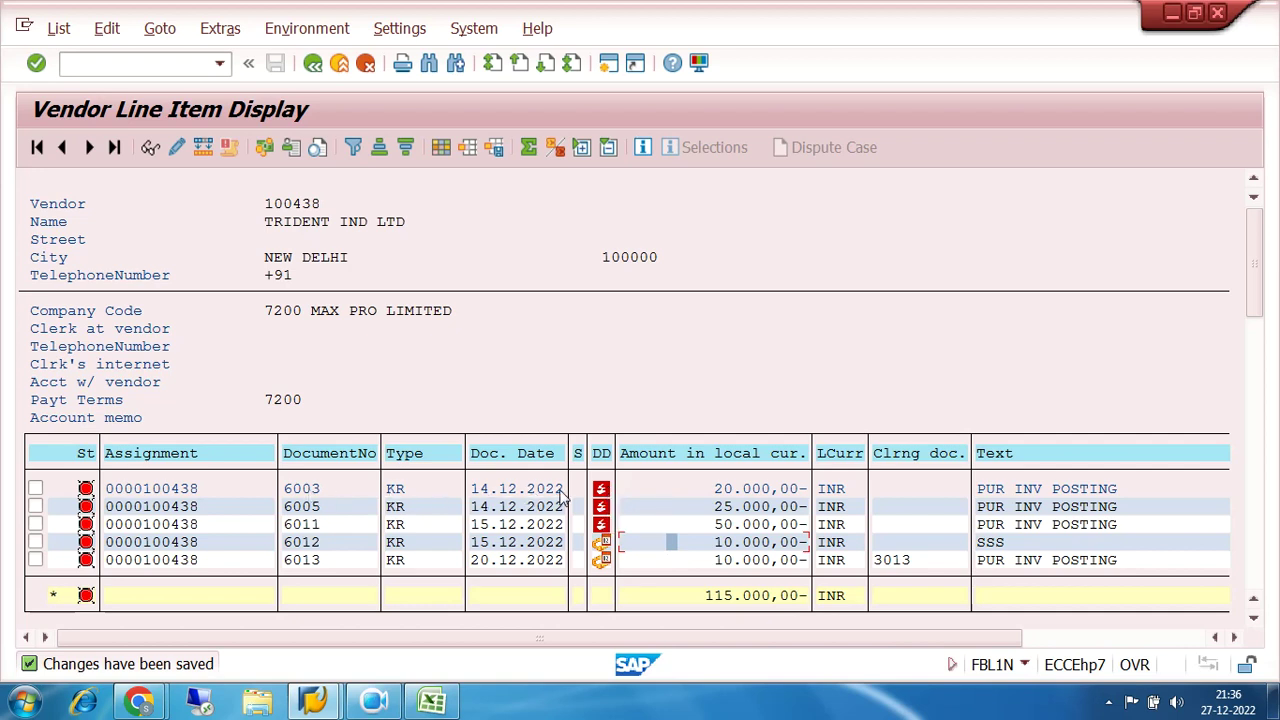
left_click(441, 148)
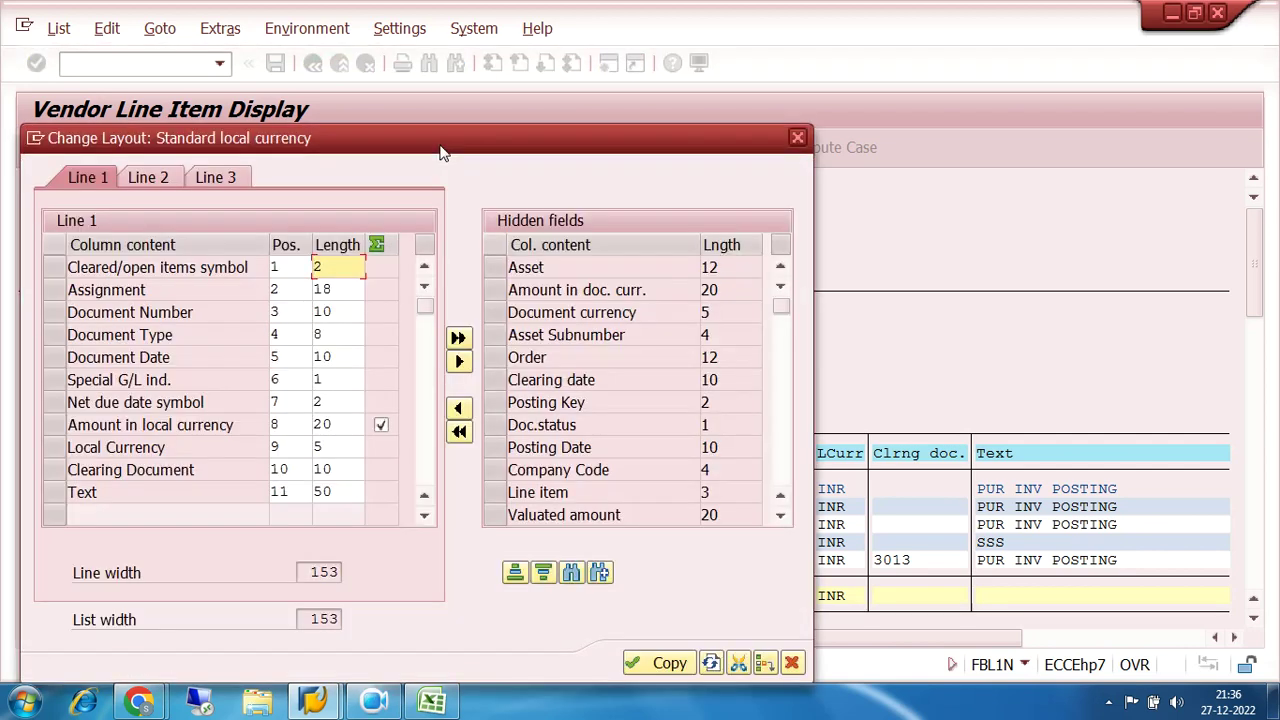
left_click(781, 516)
left_click(781, 516)
left_click(781, 516)
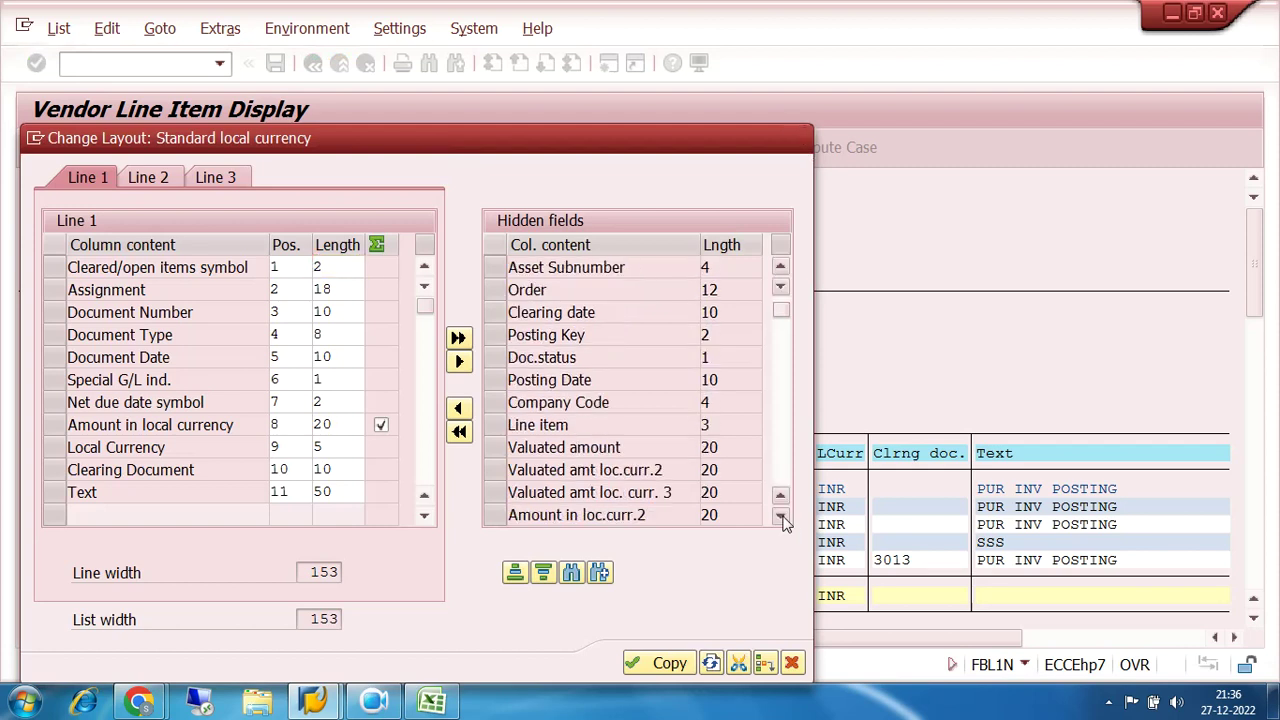
left_click(781, 516)
left_click(781, 516)
left_click(781, 516)
left_click(781, 516)
left_click(781, 516)
left_click(781, 516)
left_click(781, 516)
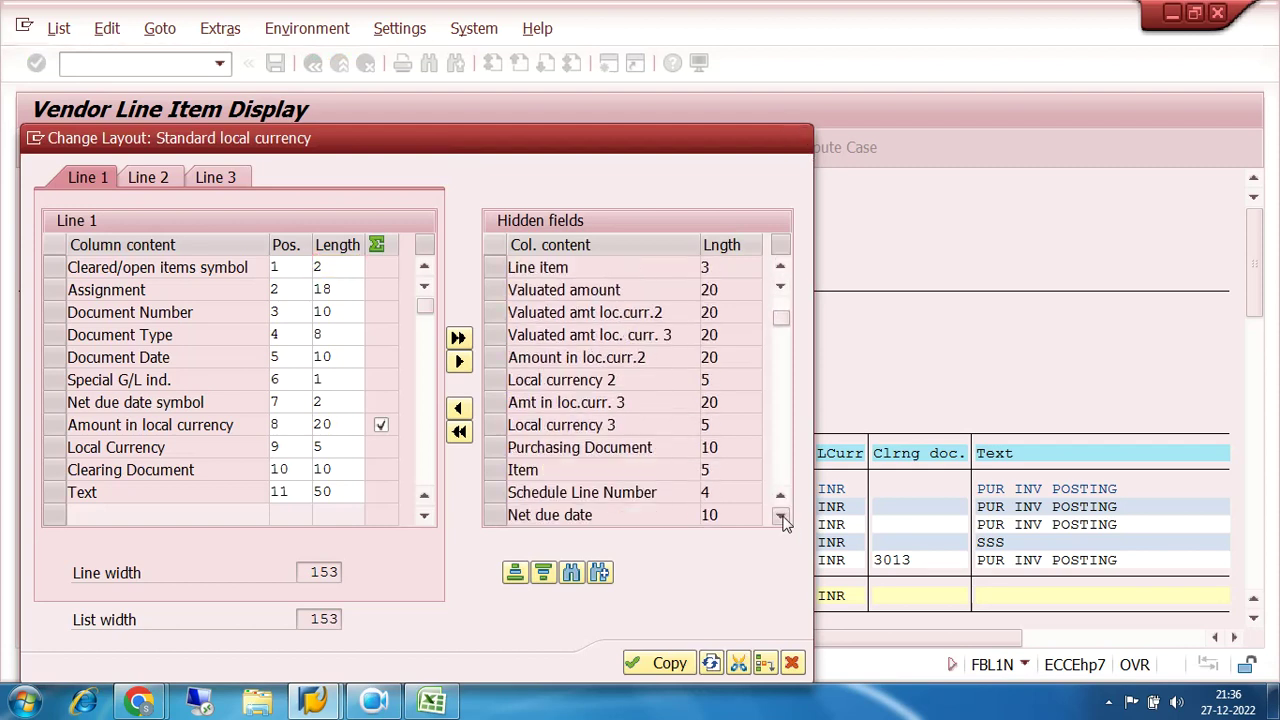
left_click(781, 516)
left_click(781, 516)
left_click(781, 516)
left_click(781, 516)
left_click(781, 516)
left_click(781, 516)
left_click(781, 516)
left_click(781, 516)
left_click(781, 516)
left_click(781, 516)
left_click(781, 516)
left_click(781, 516)
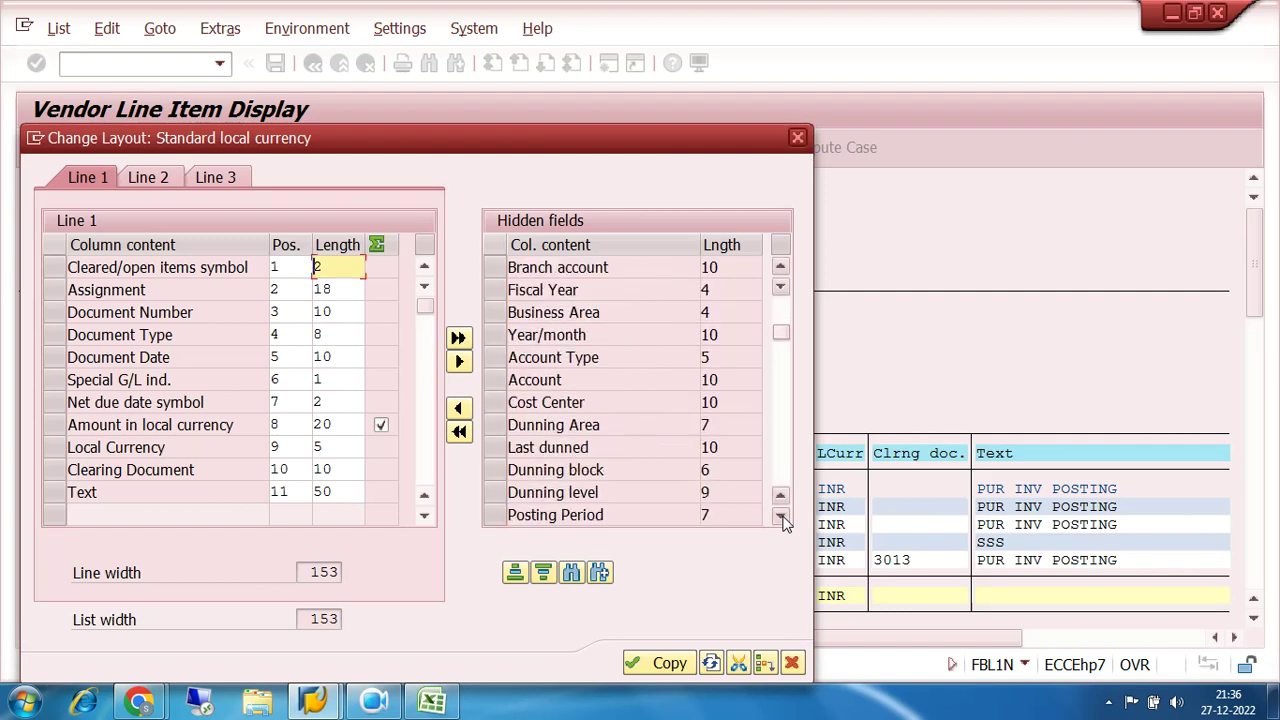
left_click(781, 516)
left_click(781, 516)
left_click(781, 516)
left_click(781, 516)
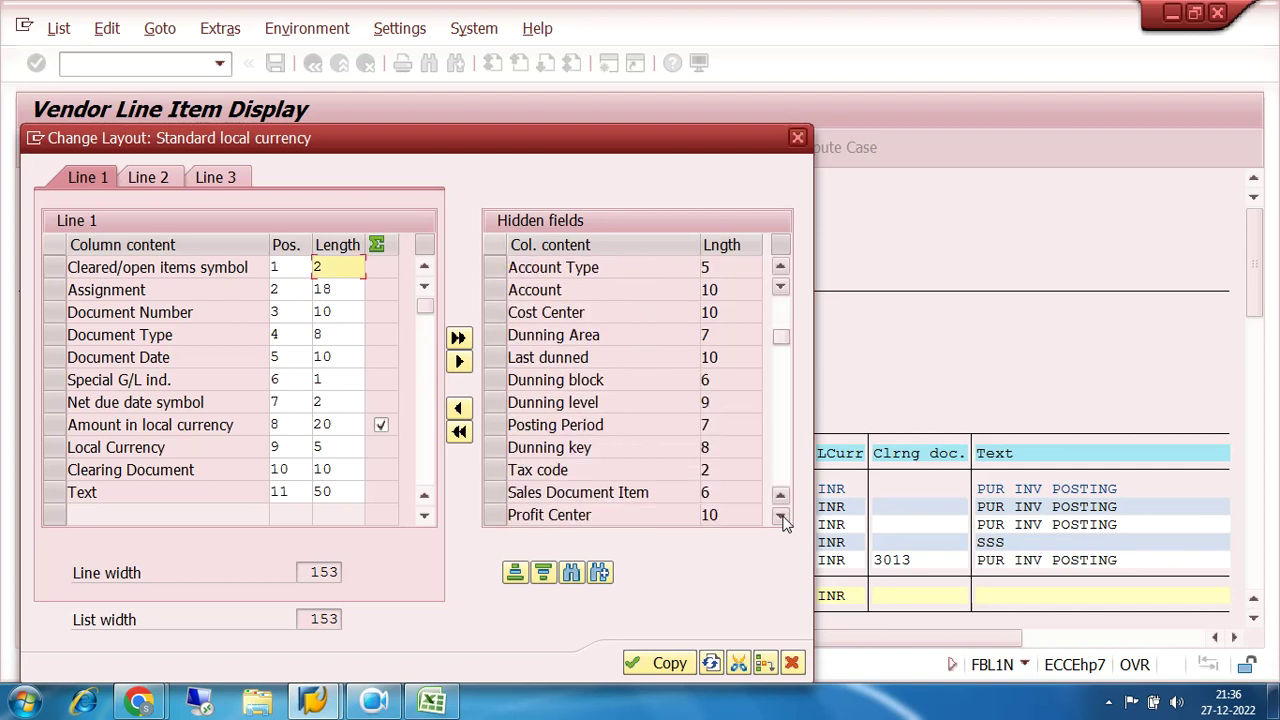
left_click(781, 516)
left_click(781, 516)
left_click(781, 516)
left_click(781, 516)
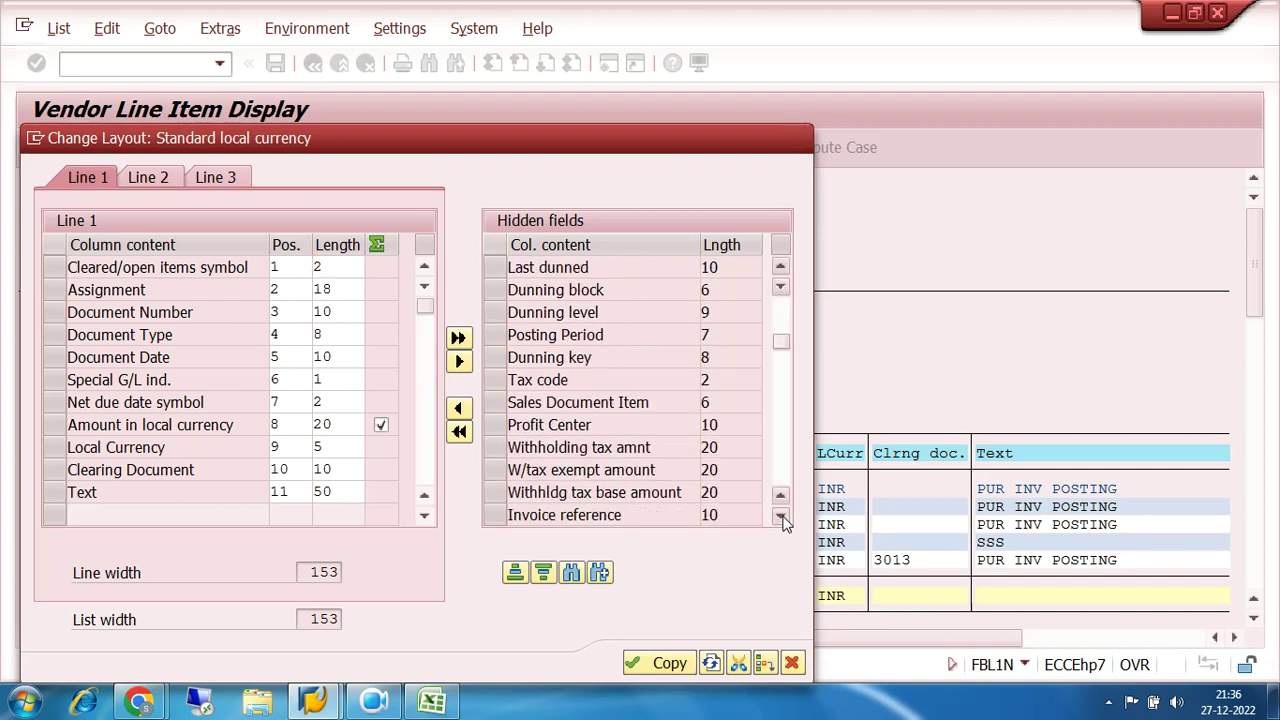
left_click(781, 516)
left_click(781, 516)
left_click(781, 516)
left_click(781, 516)
left_click(781, 516)
left_click(781, 516)
left_click(781, 516)
left_click(781, 516)
left_click(781, 516)
left_click(781, 516)
left_click(781, 516)
left_click(781, 516)
left_click(781, 516)
left_click(781, 516)
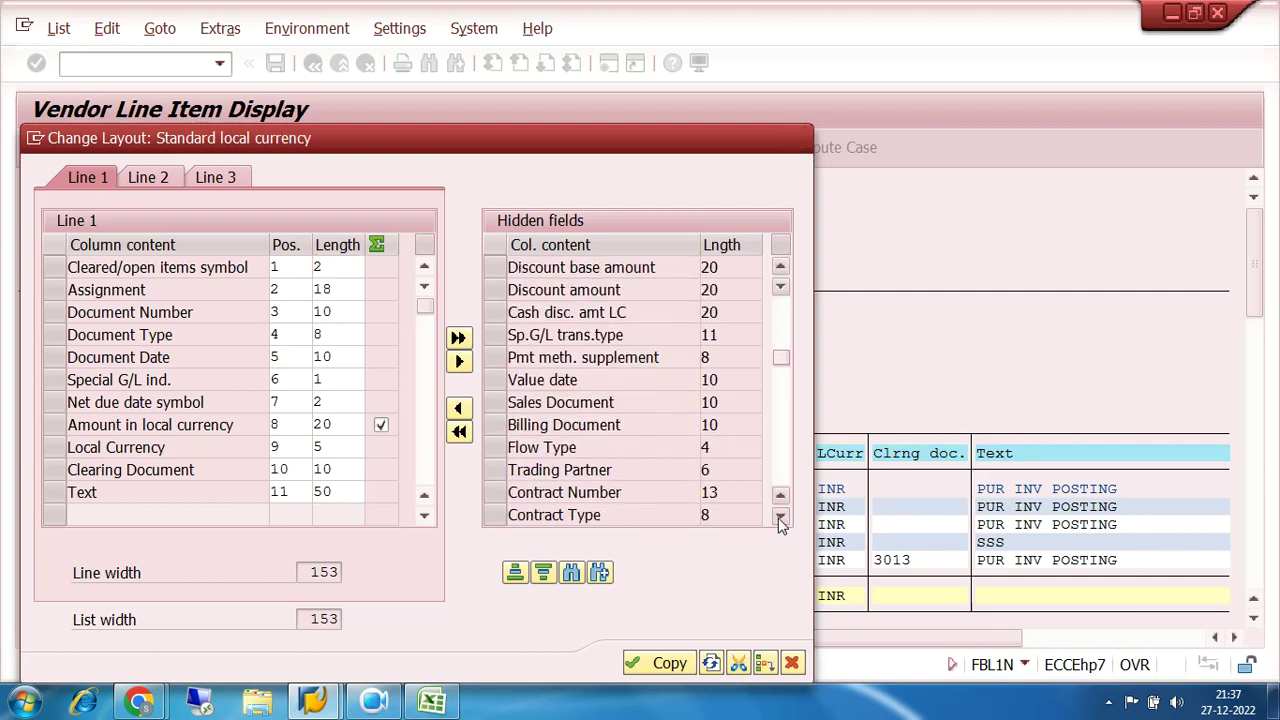
left_click(781, 516)
left_click(781, 516)
left_click(781, 516)
left_click(781, 516)
left_click(781, 516)
left_click(781, 516)
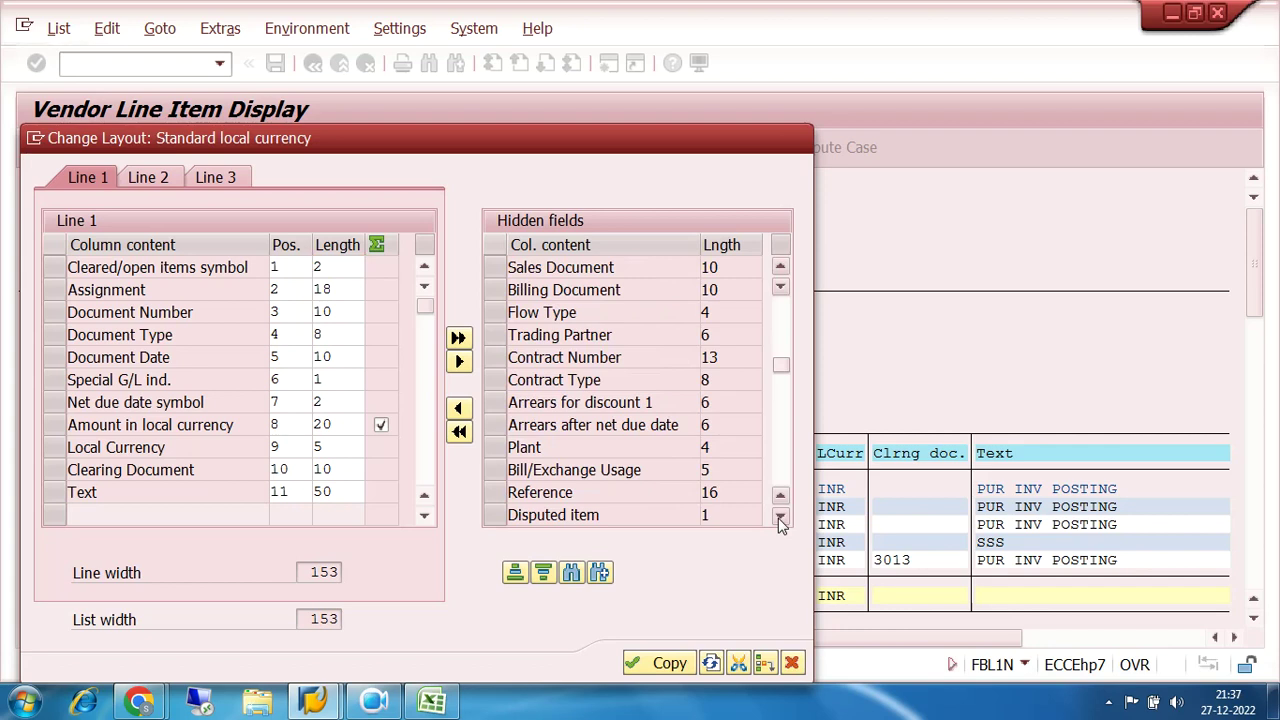
left_click(781, 516)
left_click(781, 516)
left_click(781, 516)
left_click(781, 516)
left_click(781, 516)
left_click(781, 516)
left_click(781, 516)
left_click(781, 516)
left_click(781, 516)
left_click(781, 516)
left_click(781, 516)
left_click(781, 516)
left_click(781, 516)
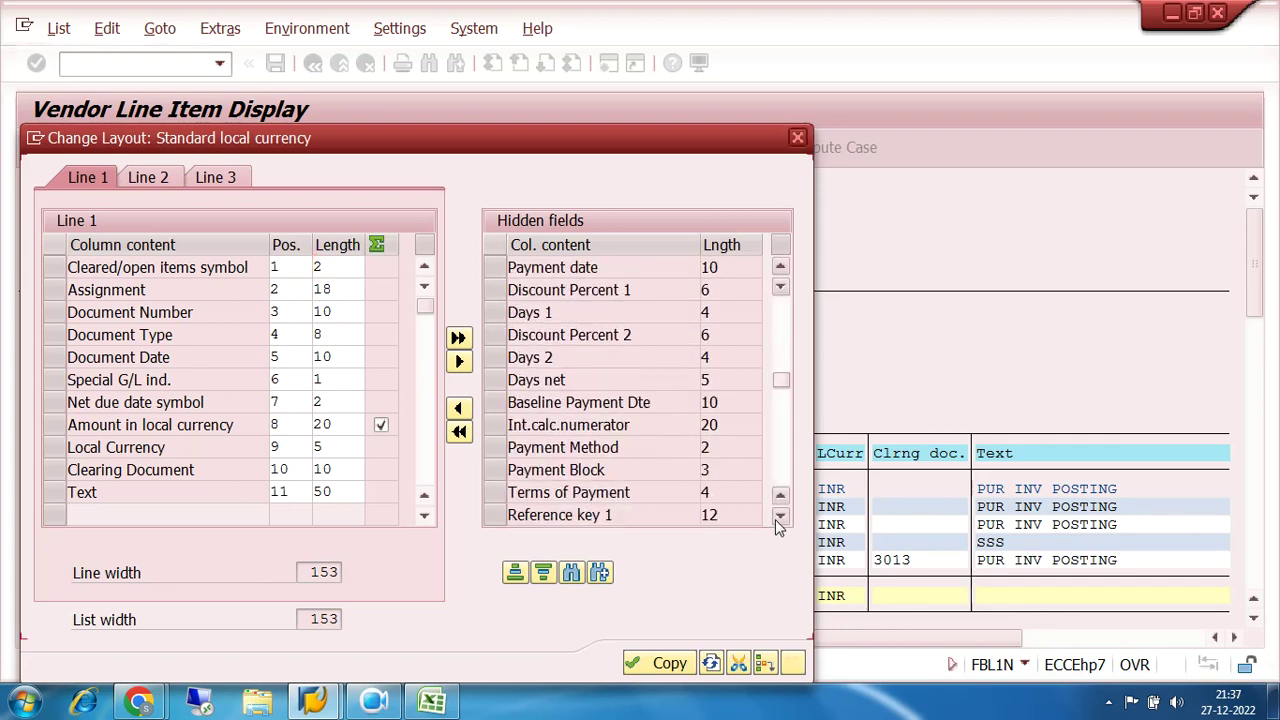
left_click(781, 516)
Step: Insert Payment Block into the displayed columns at Document Type and apply the layout
left_click(494, 447)
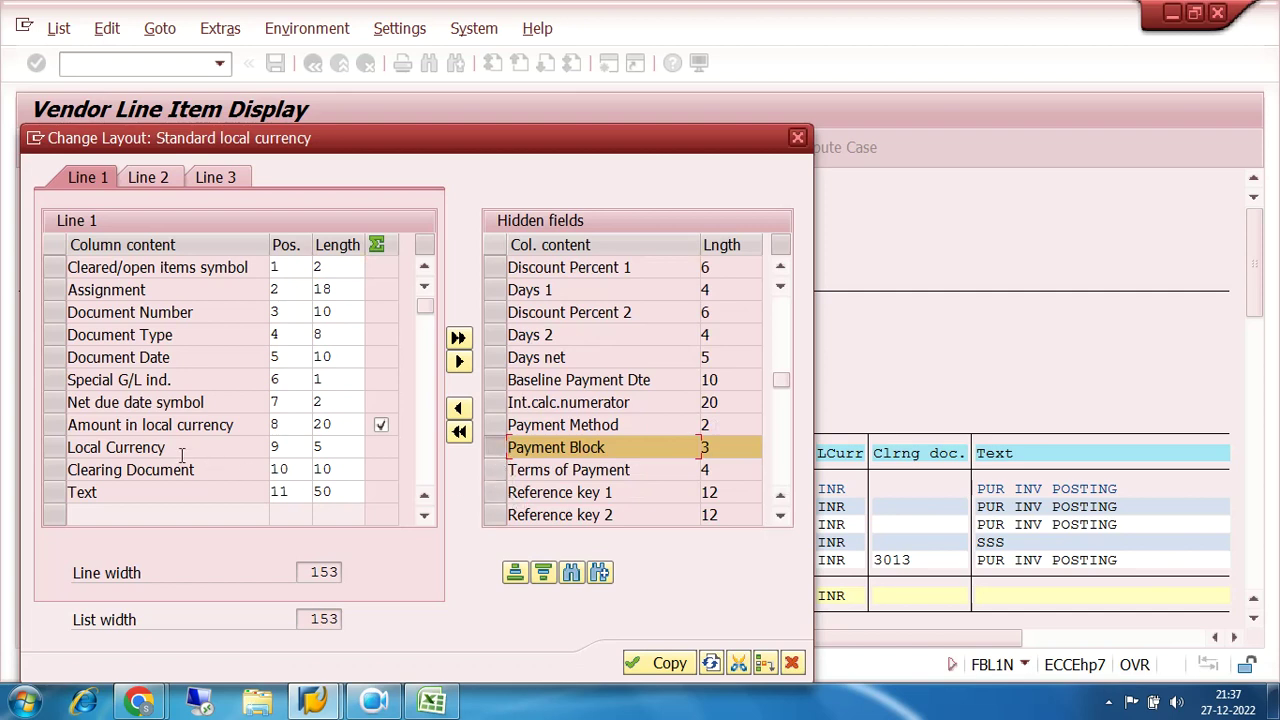
left_click(55, 336)
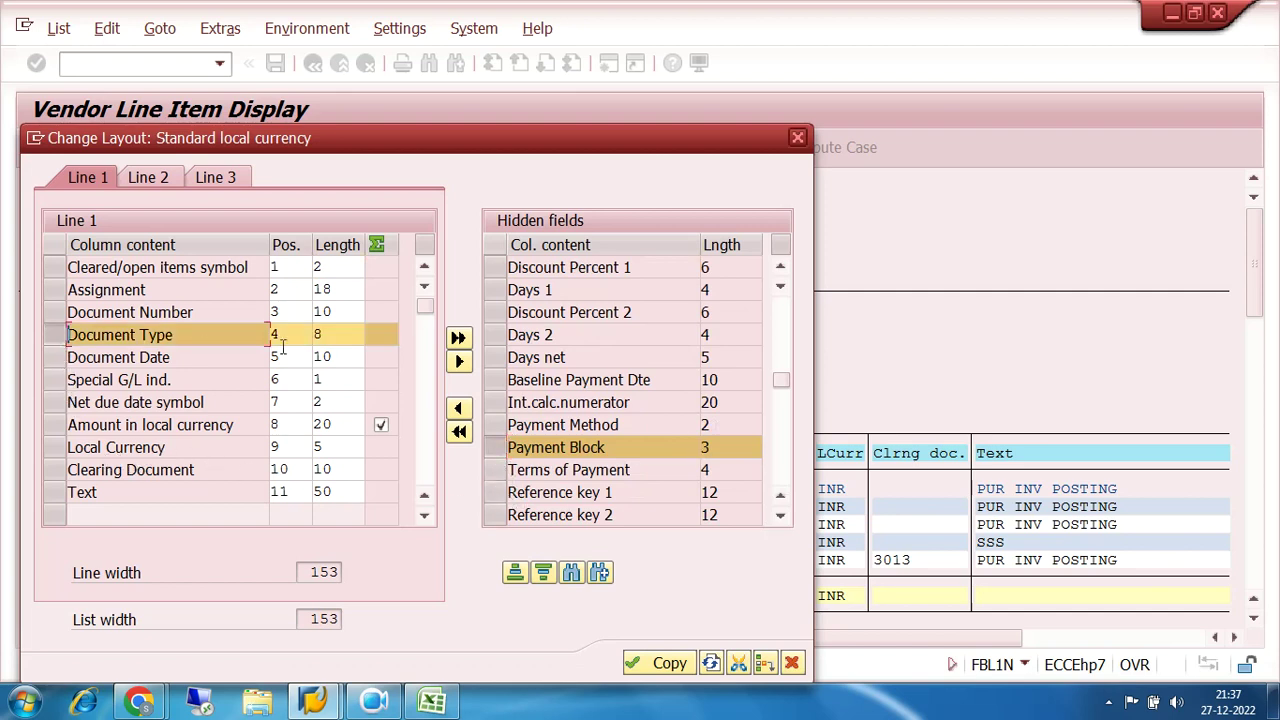
left_click(459, 409)
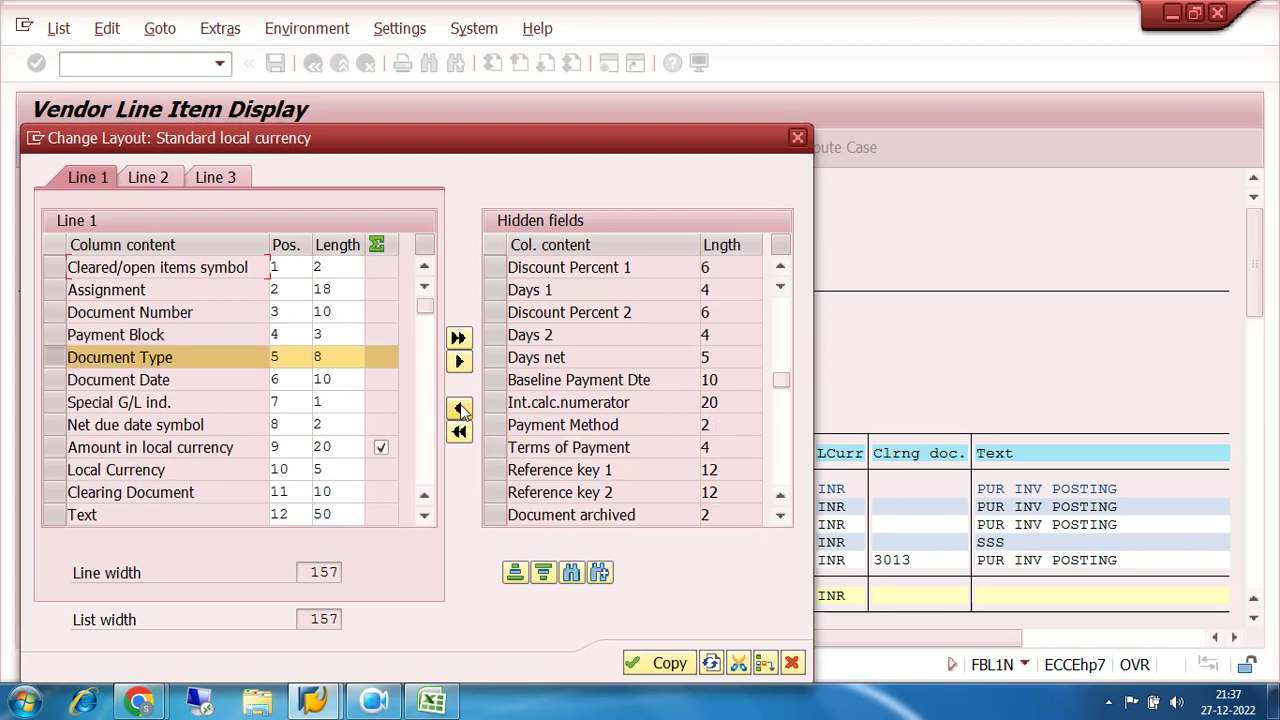
left_click(658, 663)
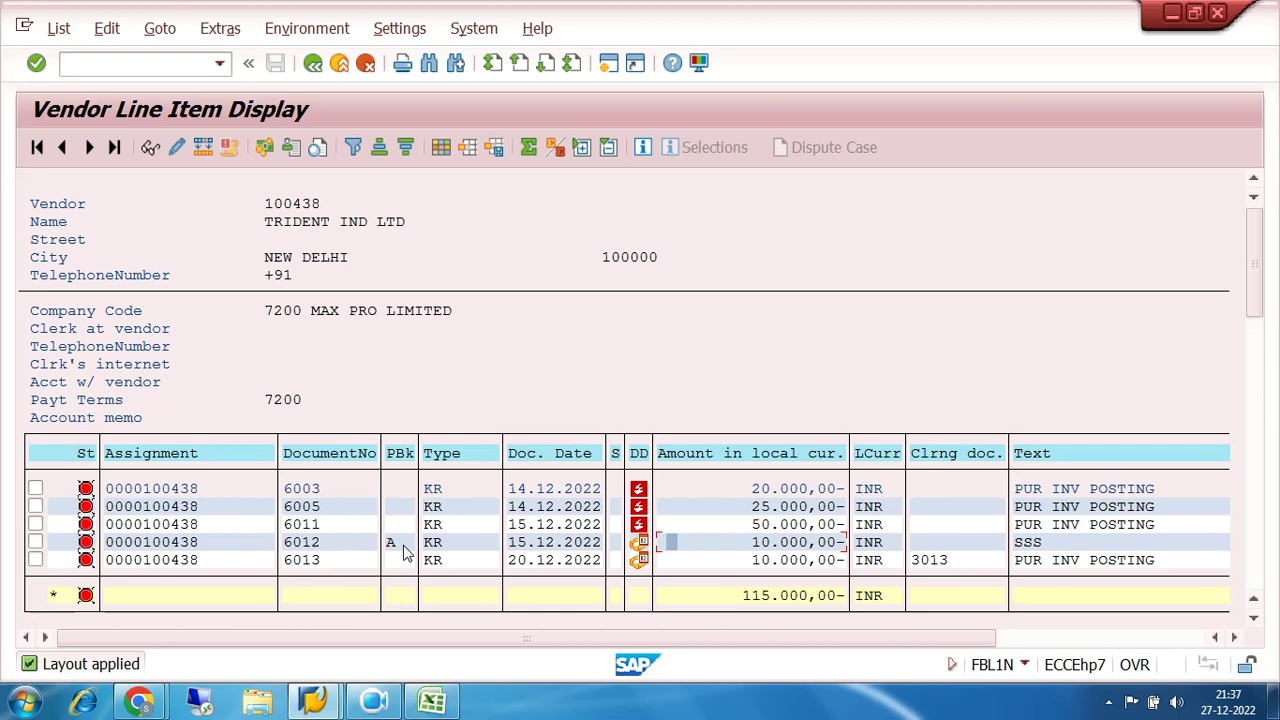
Step: Display document 6003's line item, return to the list, and dismiss the connection-reset error
double_click(321, 490)
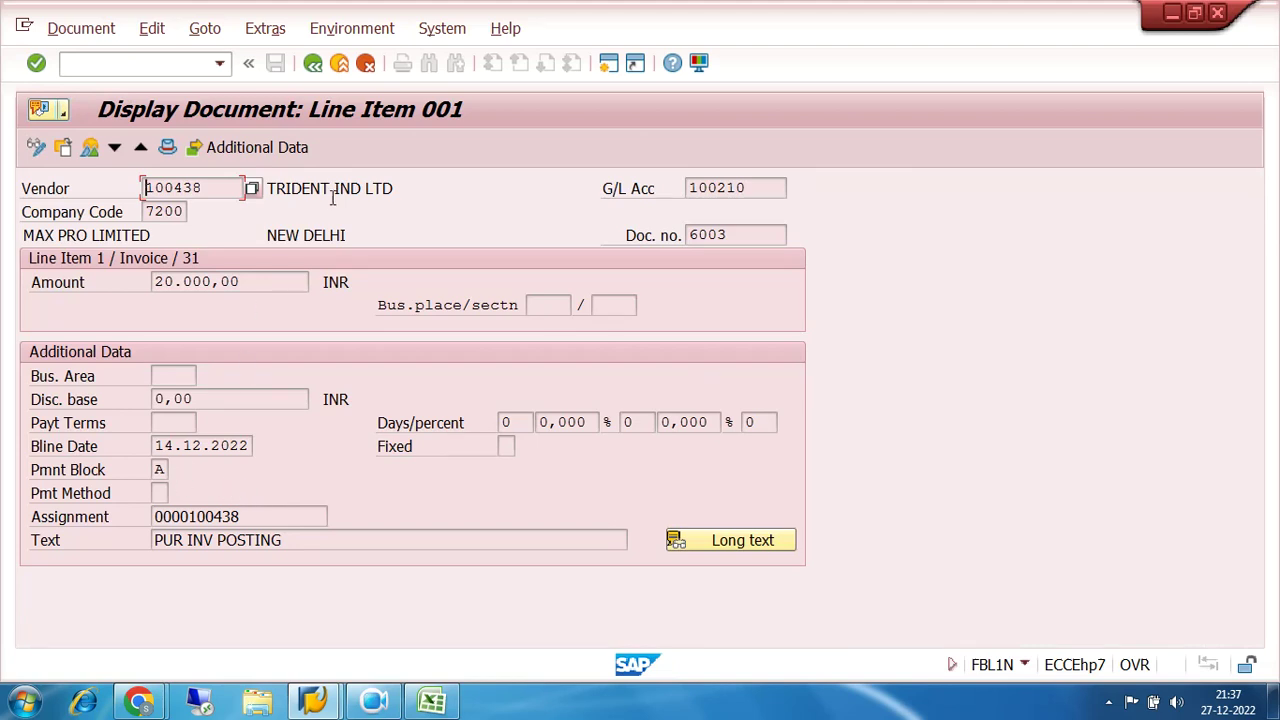
left_click(314, 75)
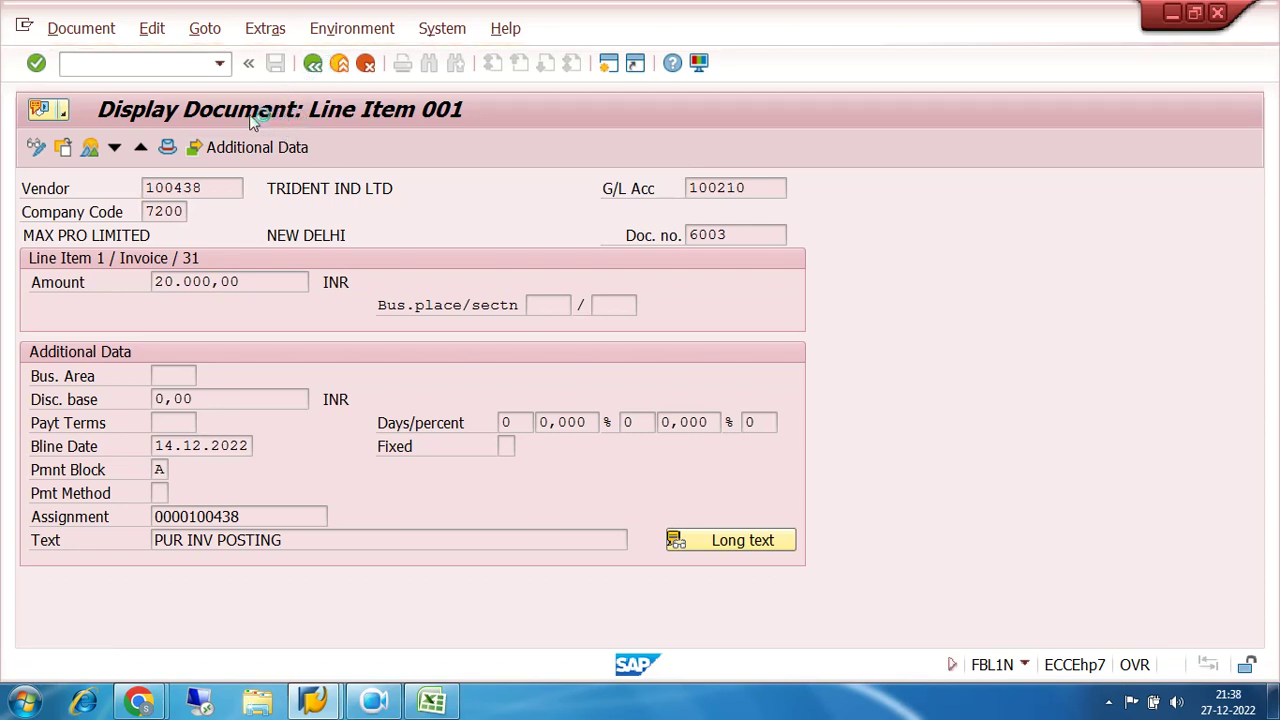
left_click(313, 700)
left_click(425, 632)
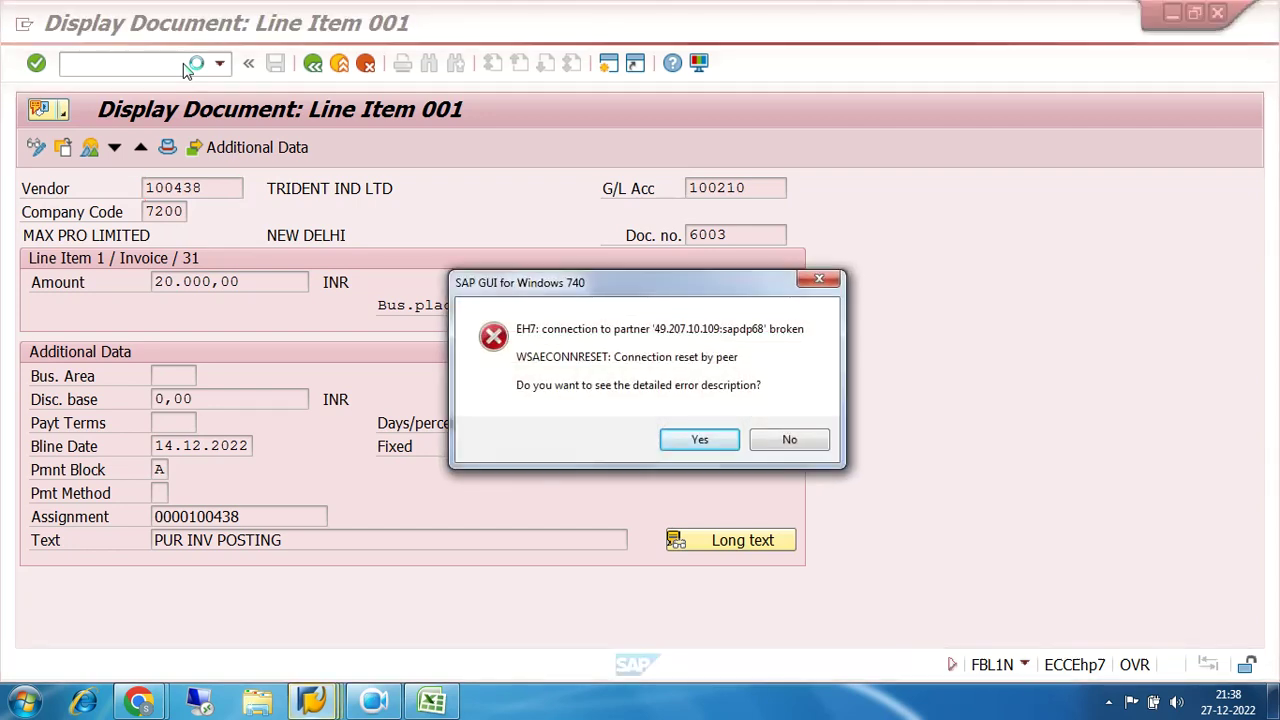
left_click(789, 439)
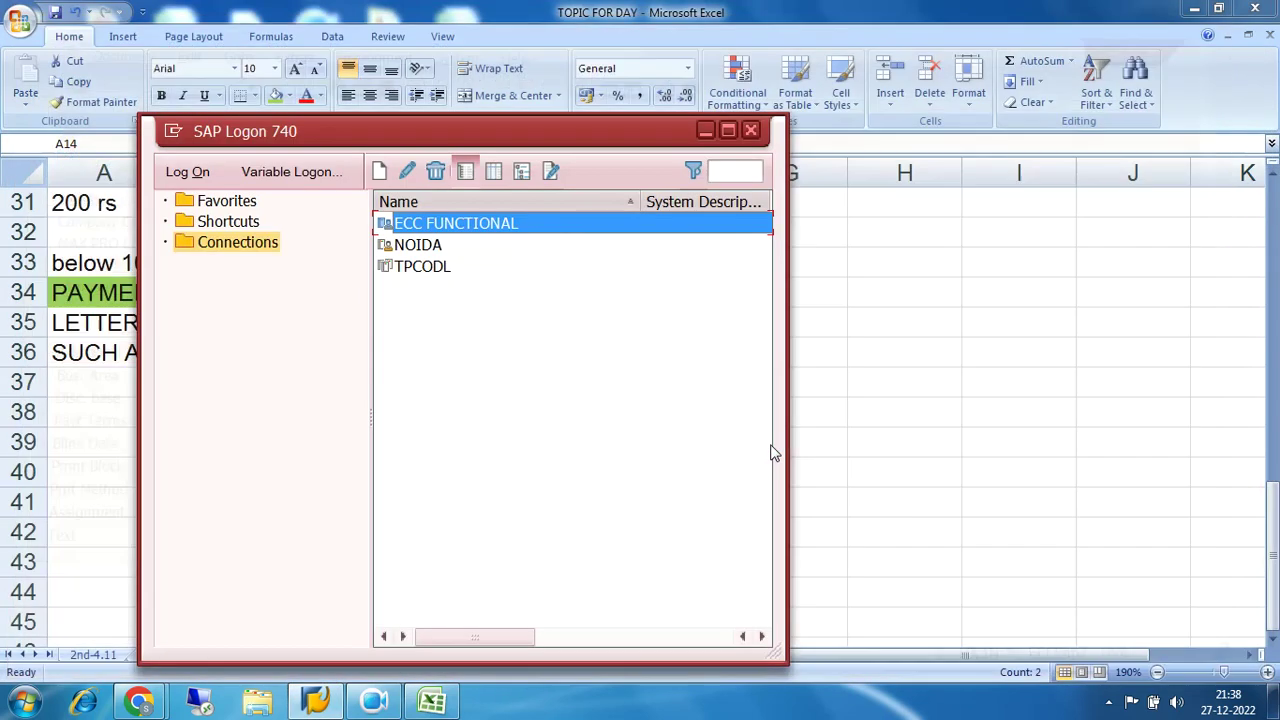
Step: Log back on to ECC FUNCTIONAL with the saved user name and start FBL1N
double_click(470, 228)
left_click(300, 232)
left_click(278, 258)
key("Tab")
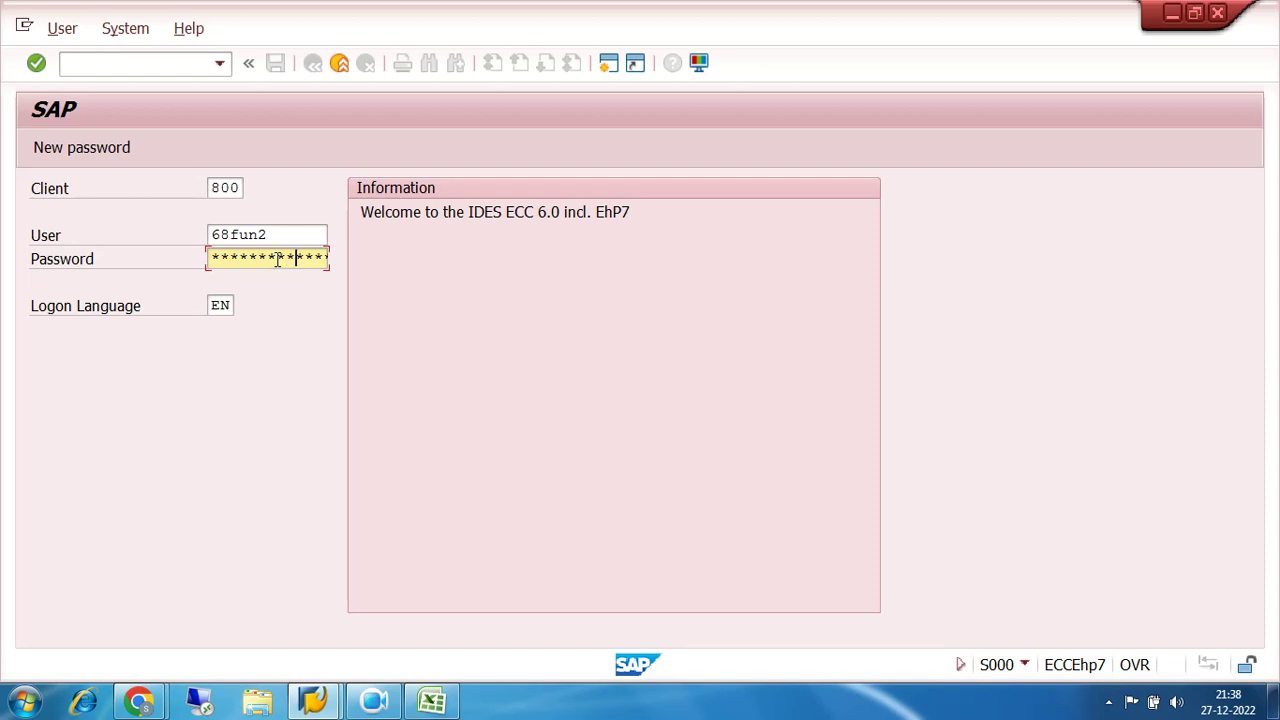
key("Return")
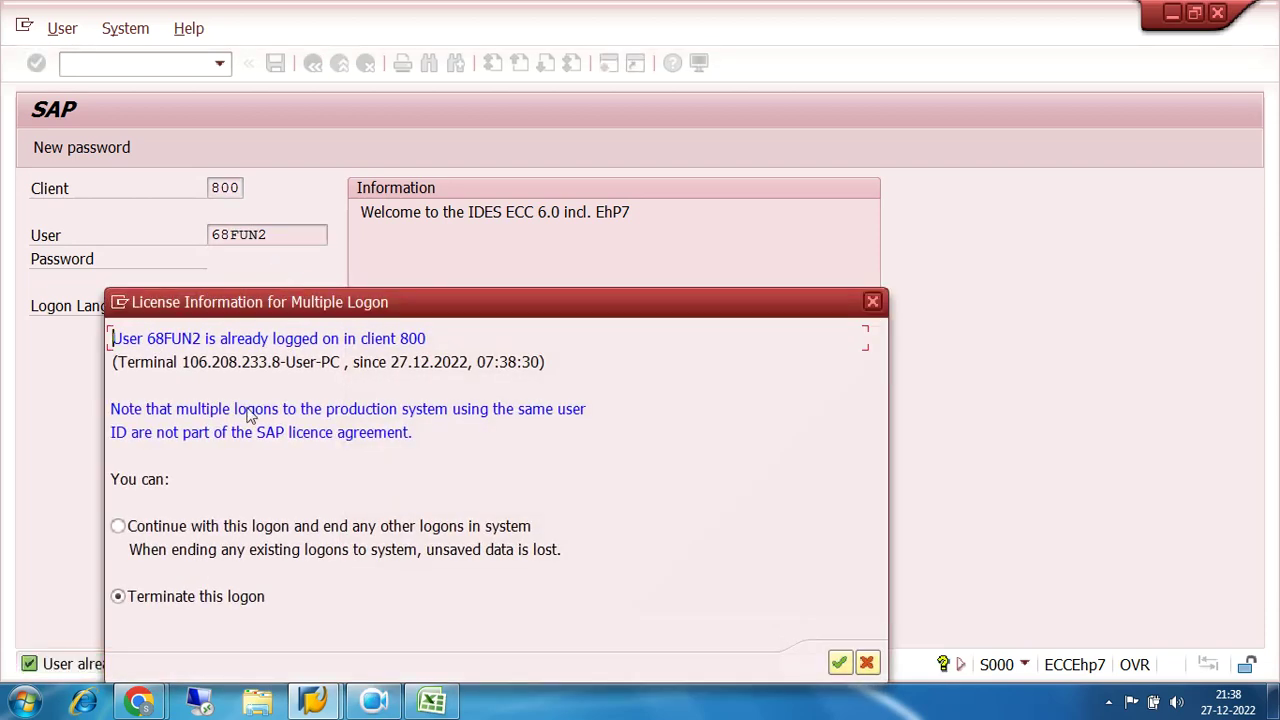
left_click(118, 526)
left_click(839, 664)
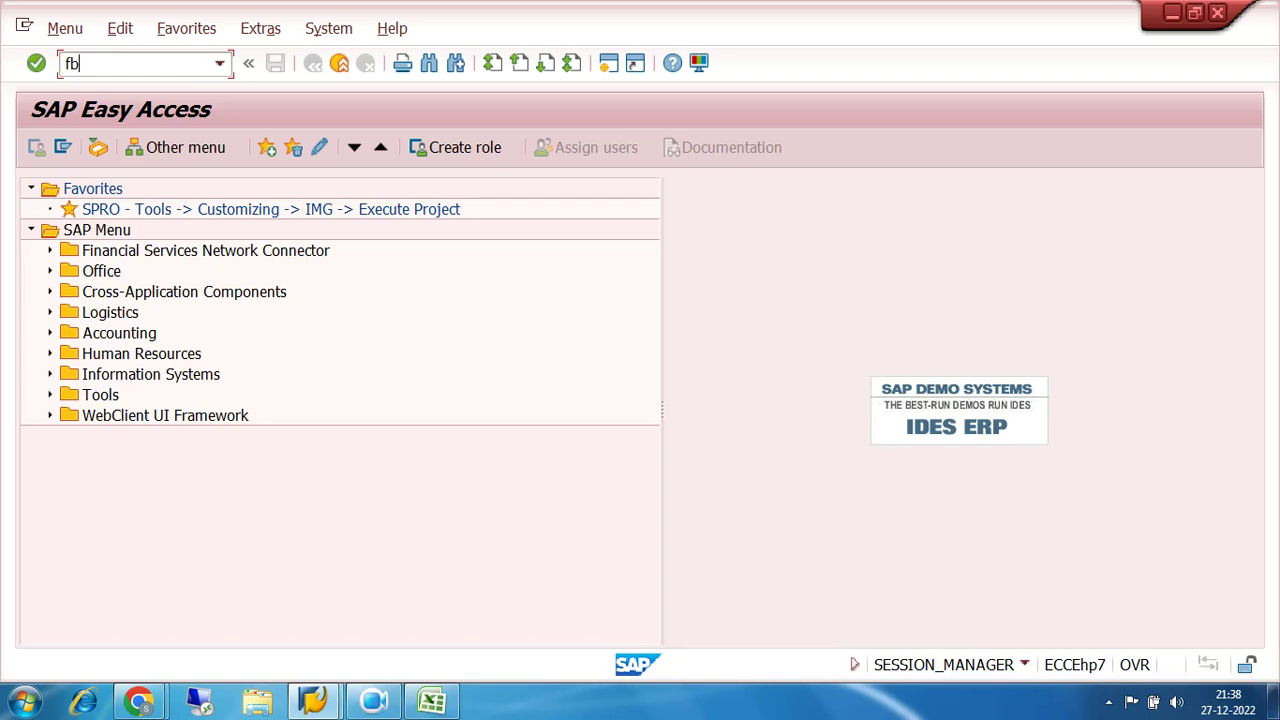
type("fbl1n")
key("Return")
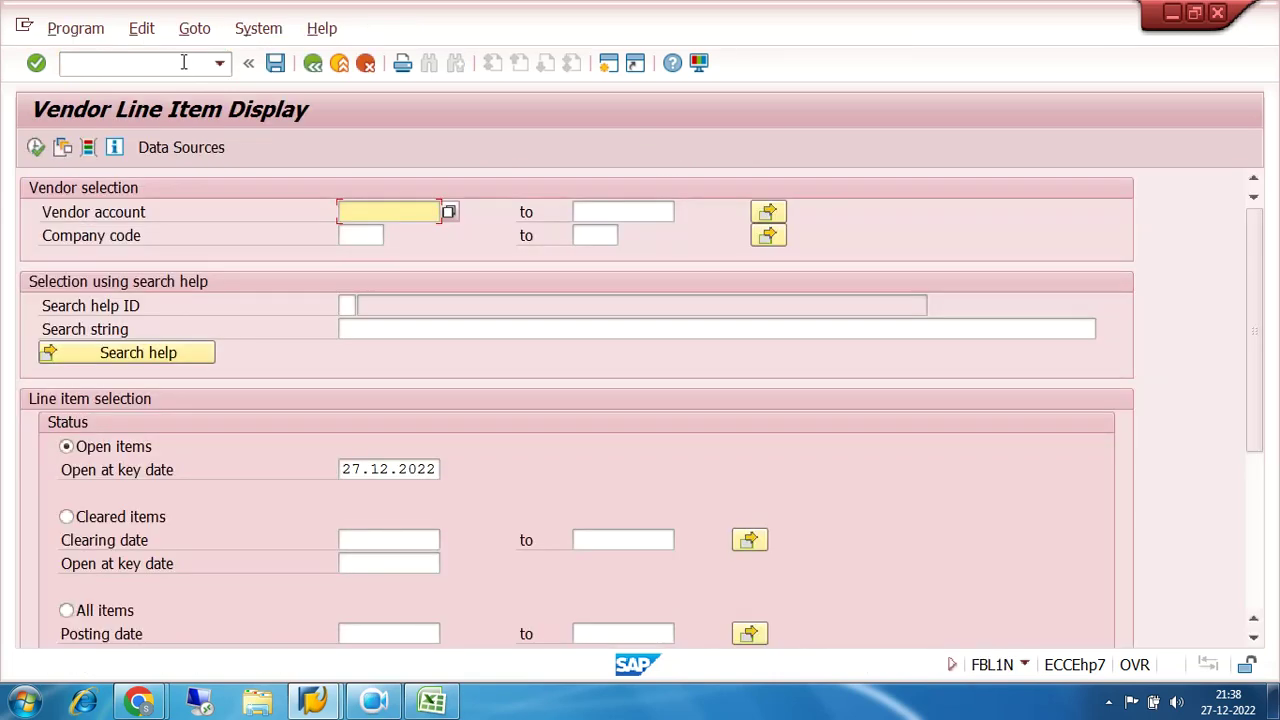
Step: Run the vendor line item list for vendor 100438 in company code 7200
left_click(363, 210)
left_click(370, 229)
left_click(362, 236)
left_click(374, 255)
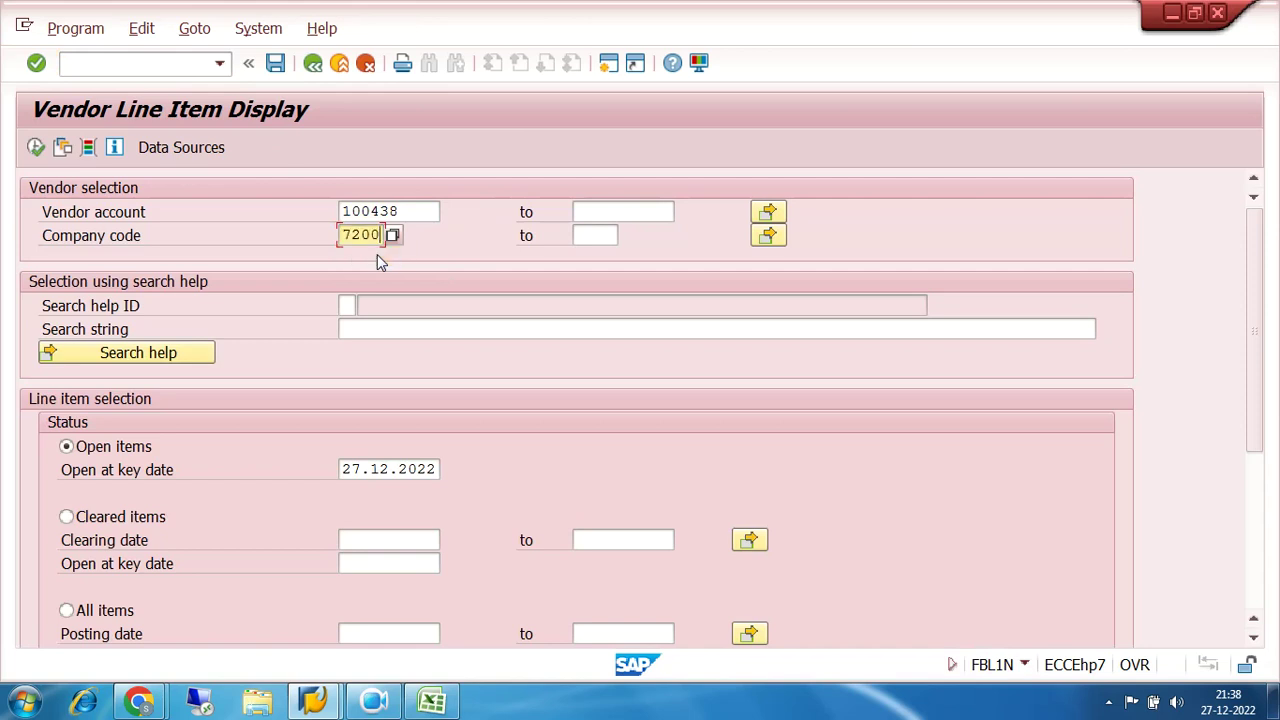
left_click(35, 148)
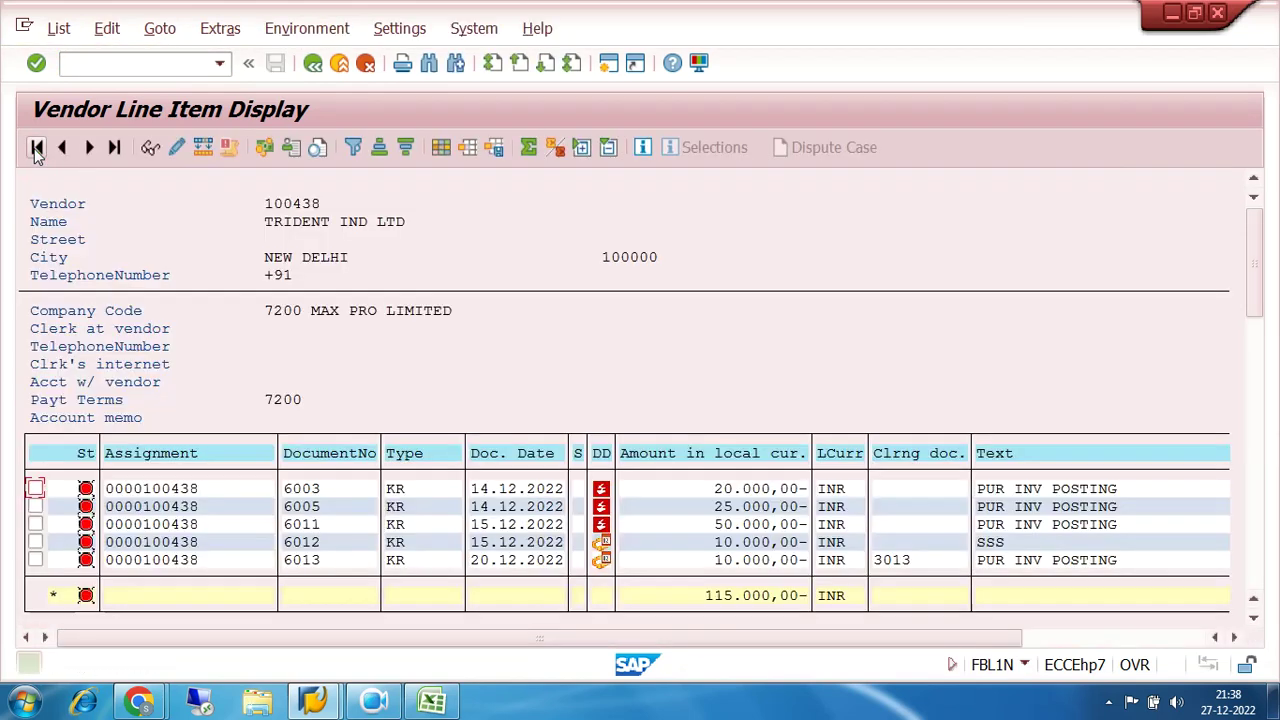
Step: Add Payment Block to the displayed columns at Document Date and apply the layout
left_click(438, 148)
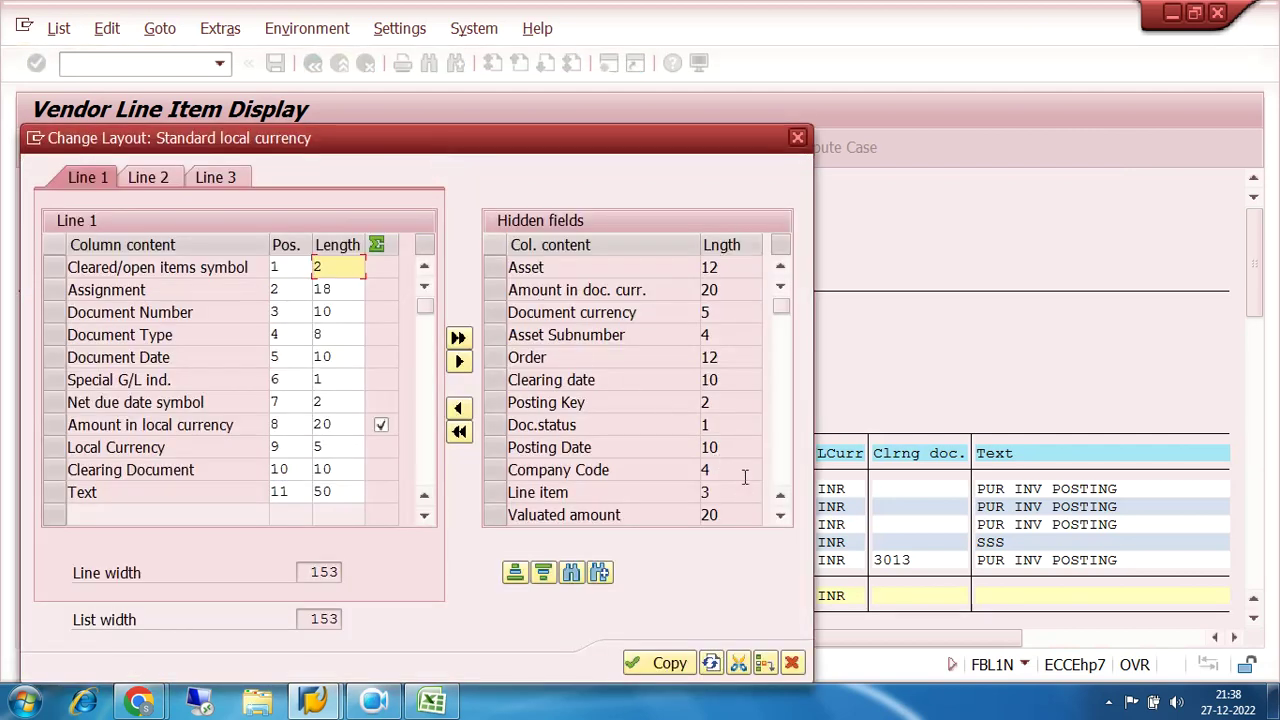
left_click(784, 484)
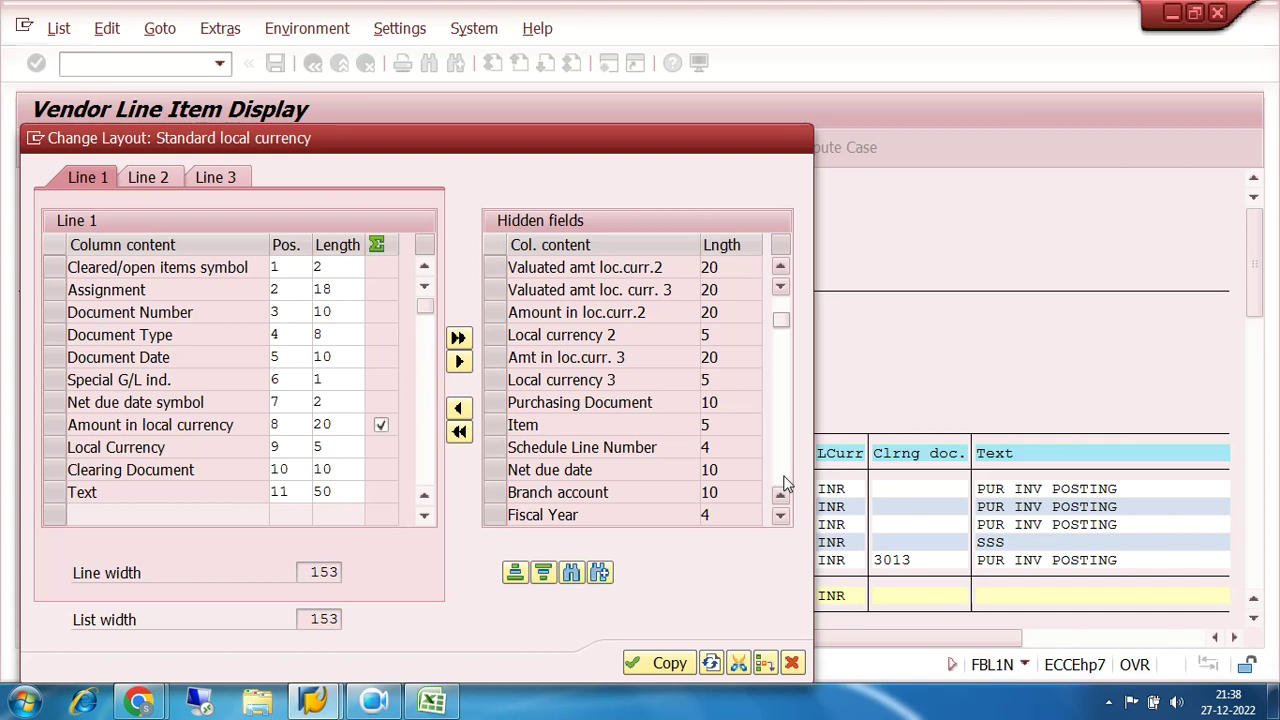
left_click(784, 484)
left_click(784, 484)
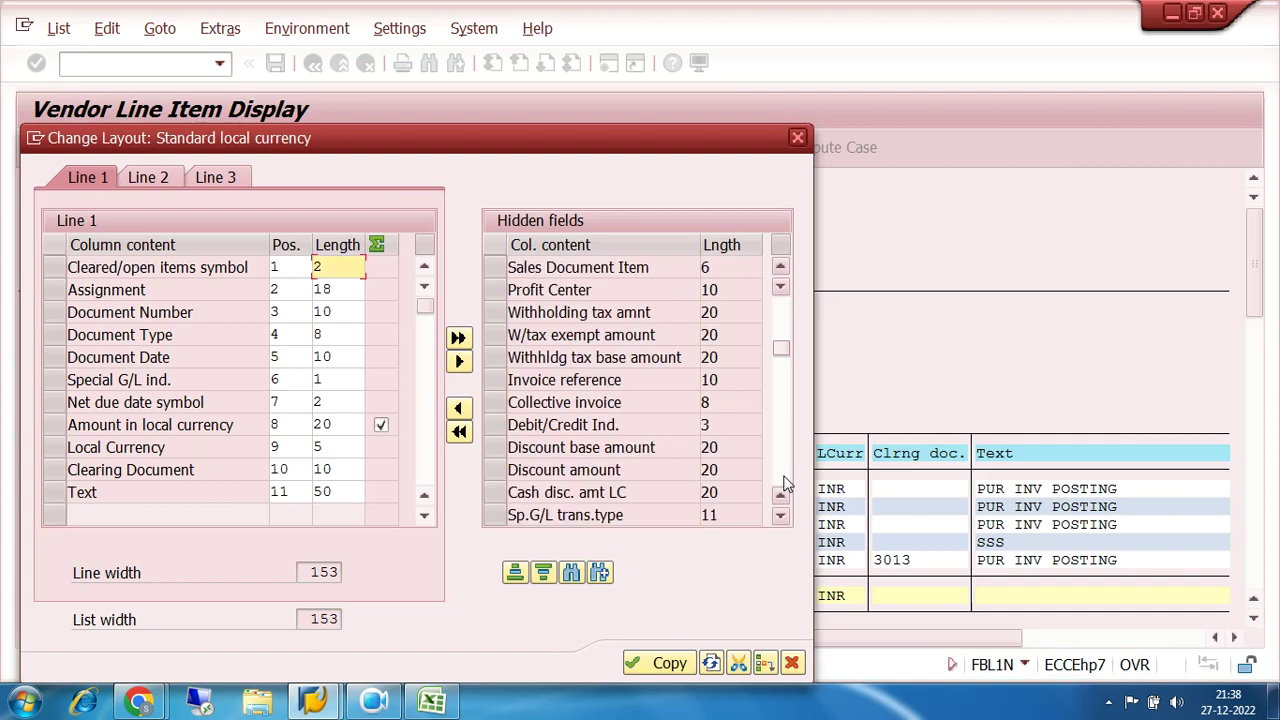
left_click(784, 484)
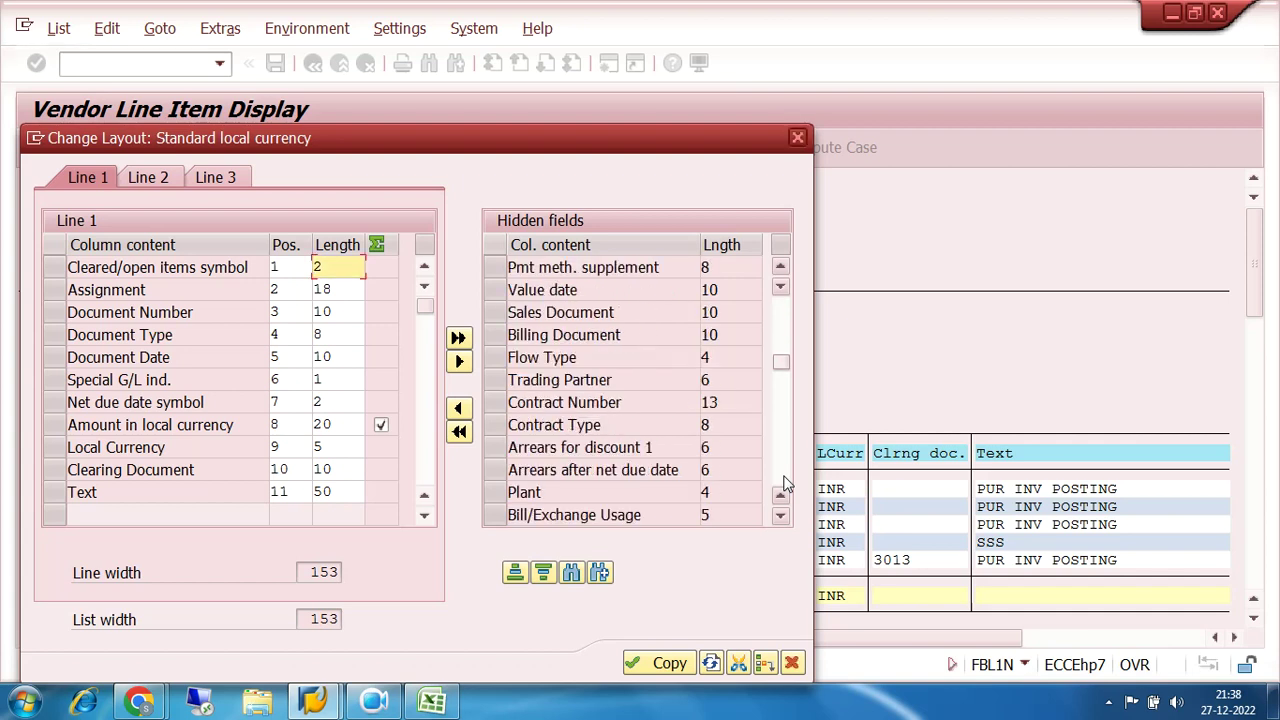
left_click(784, 484)
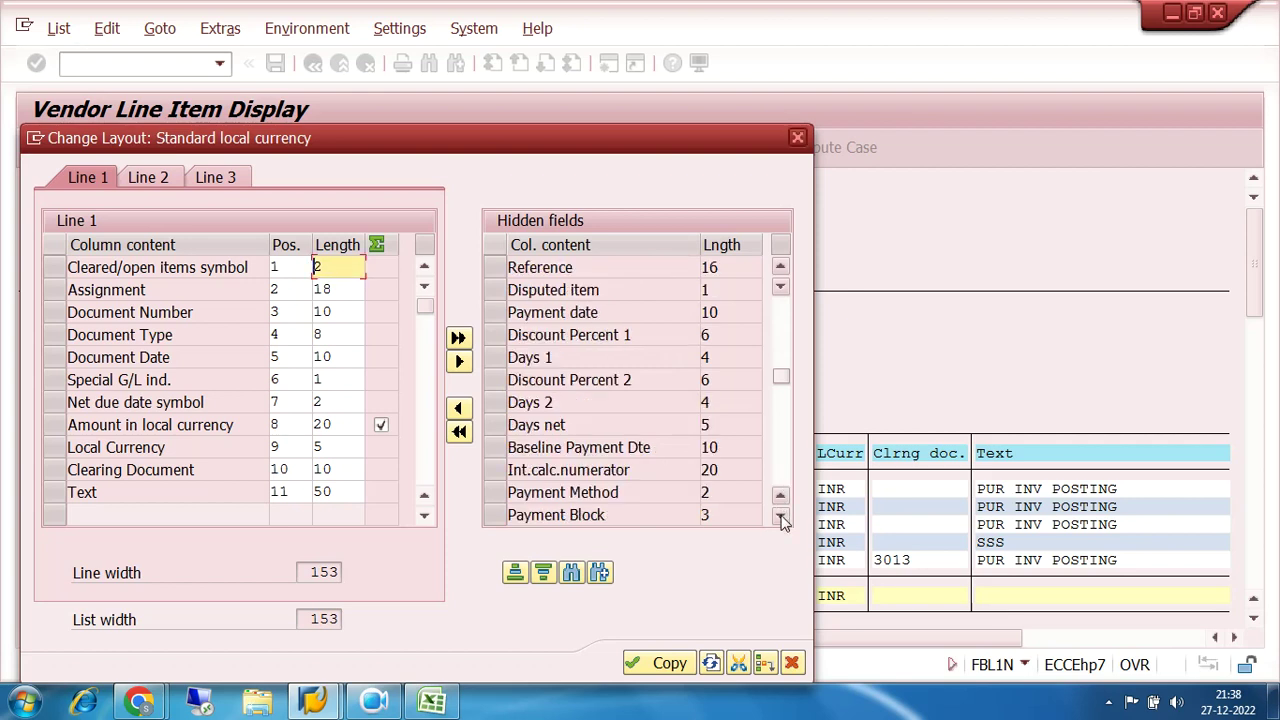
left_click(782, 516)
left_click(782, 516)
left_click(782, 516)
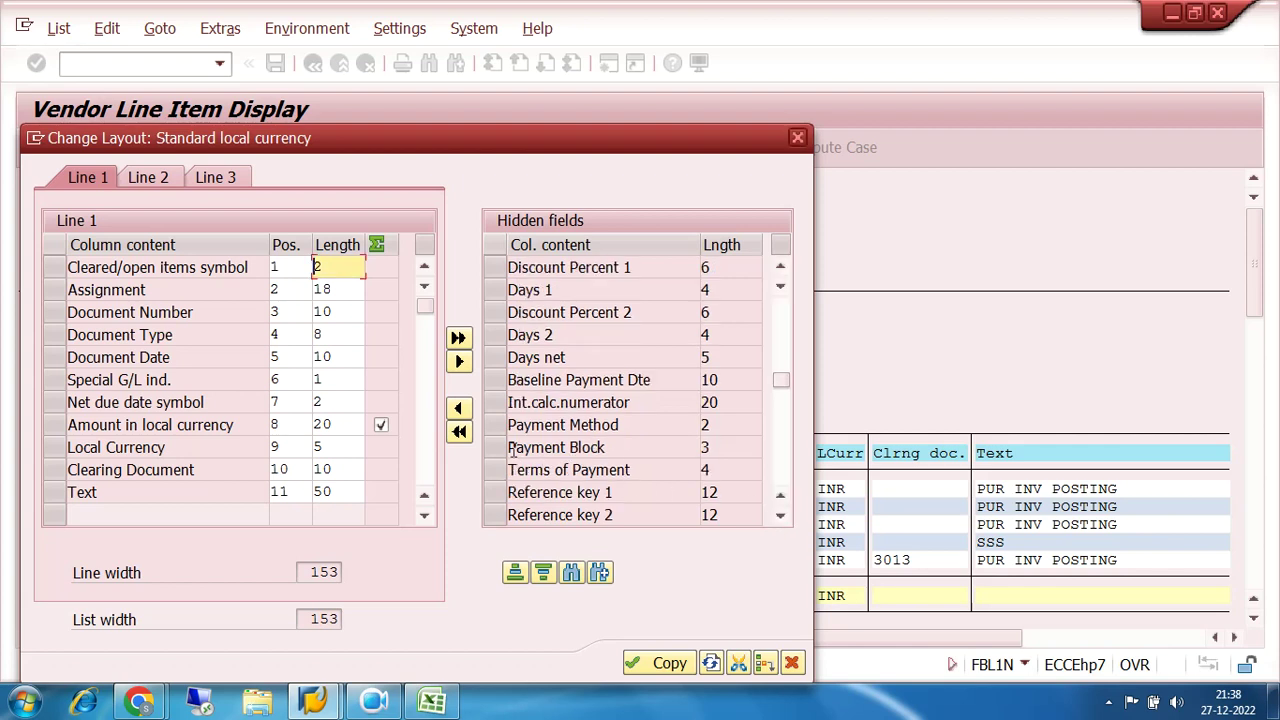
left_click(500, 450)
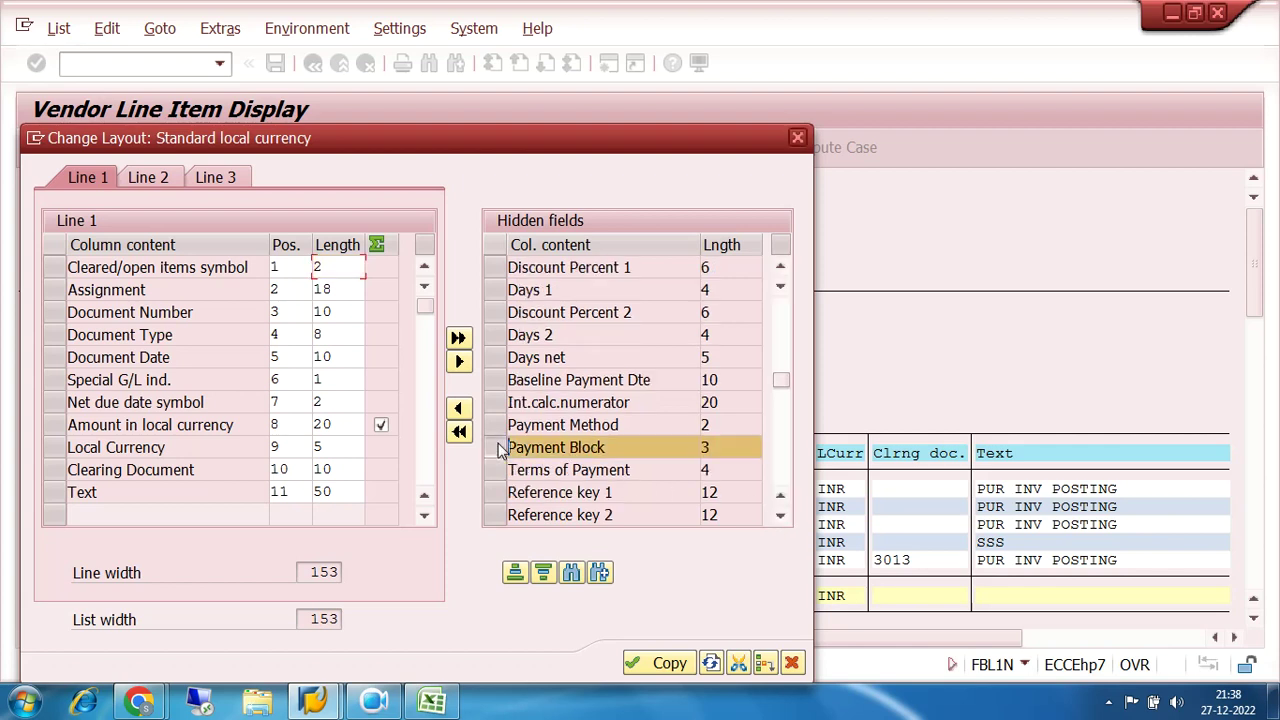
left_click(54, 357)
left_click(459, 409)
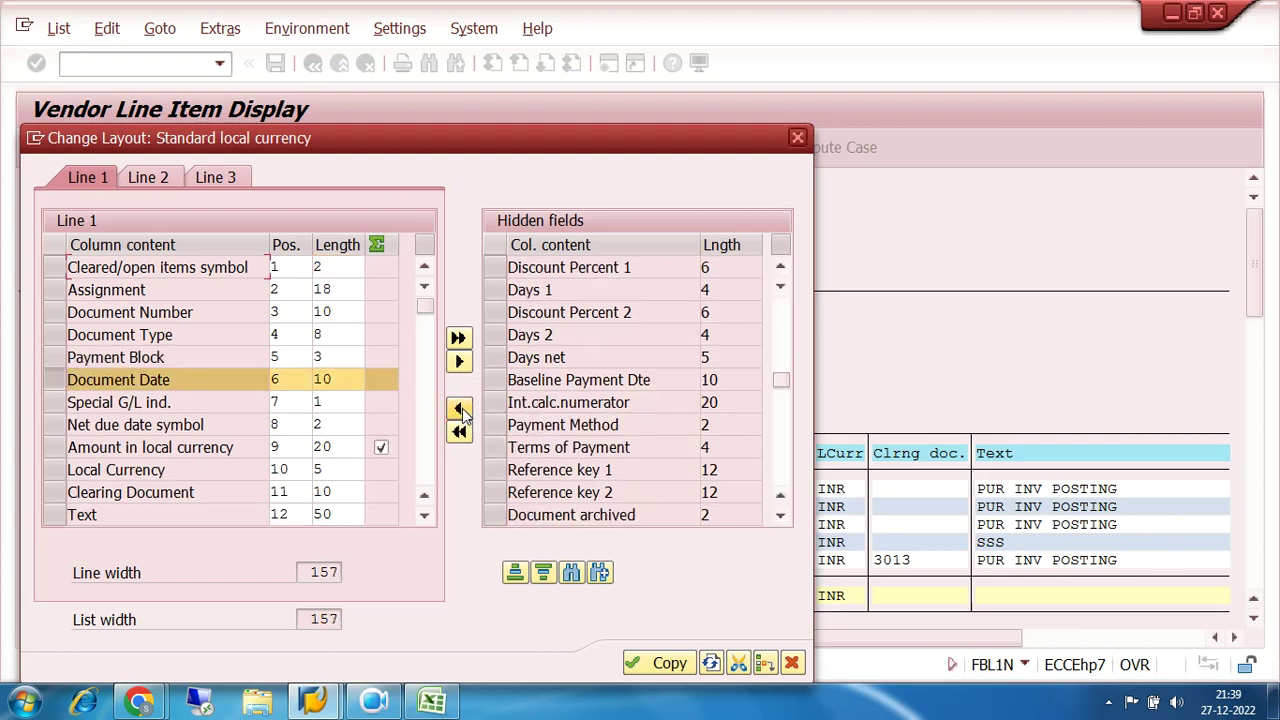
left_click(659, 665)
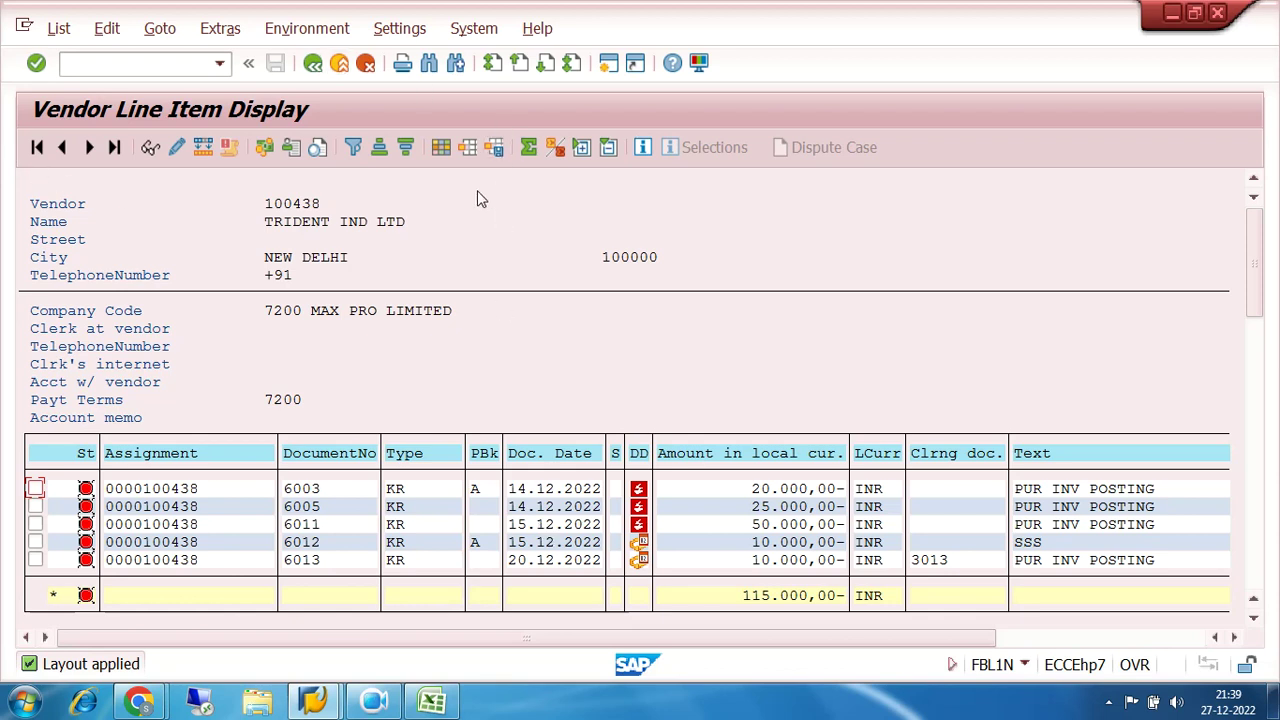
Step: Check the PBk values on items 6003 and 6012, then display document 6003's line item
left_click(477, 493)
left_click(481, 546)
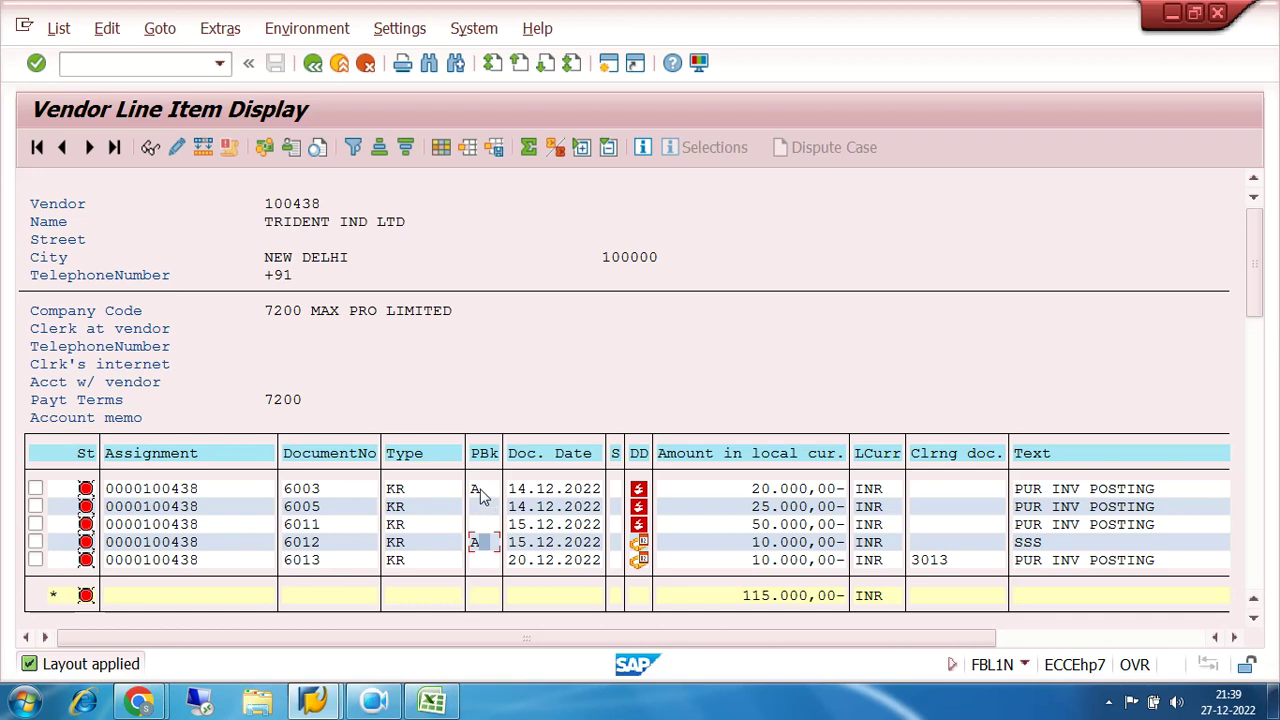
double_click(297, 490)
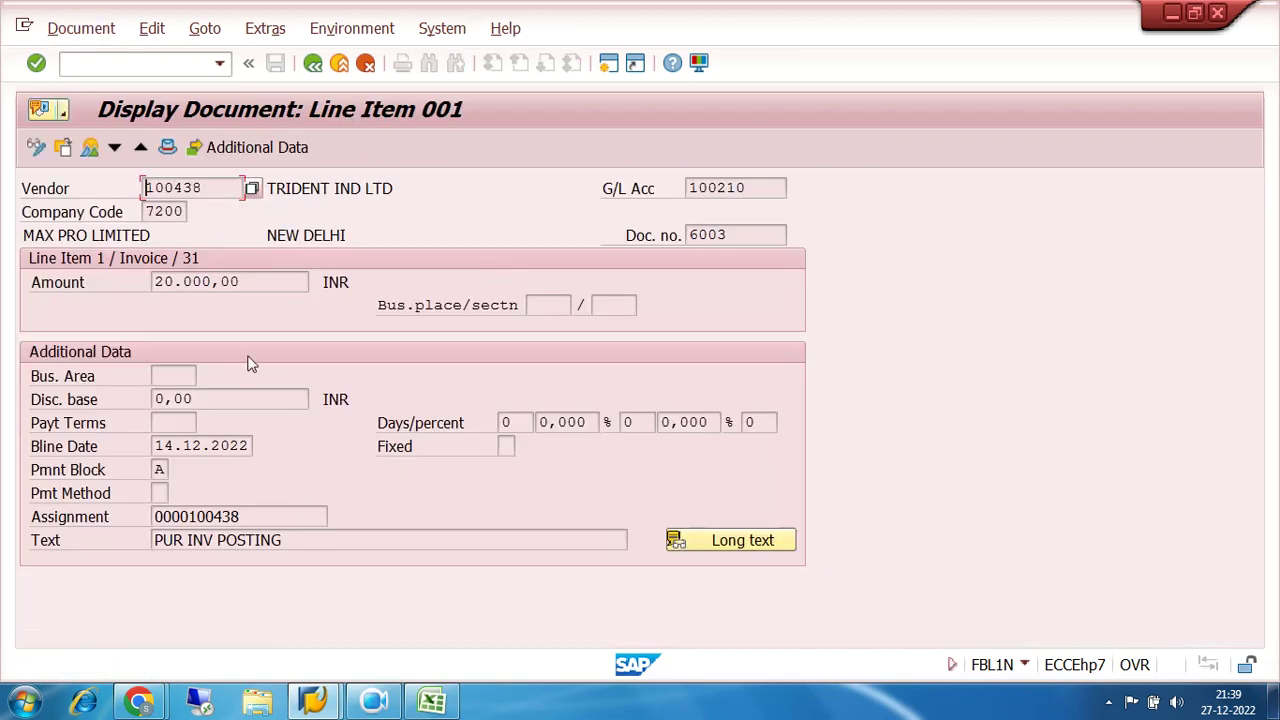
Step: Clear payment block A from document 6003's line item, save, and return to the selection screen
left_click(37, 147)
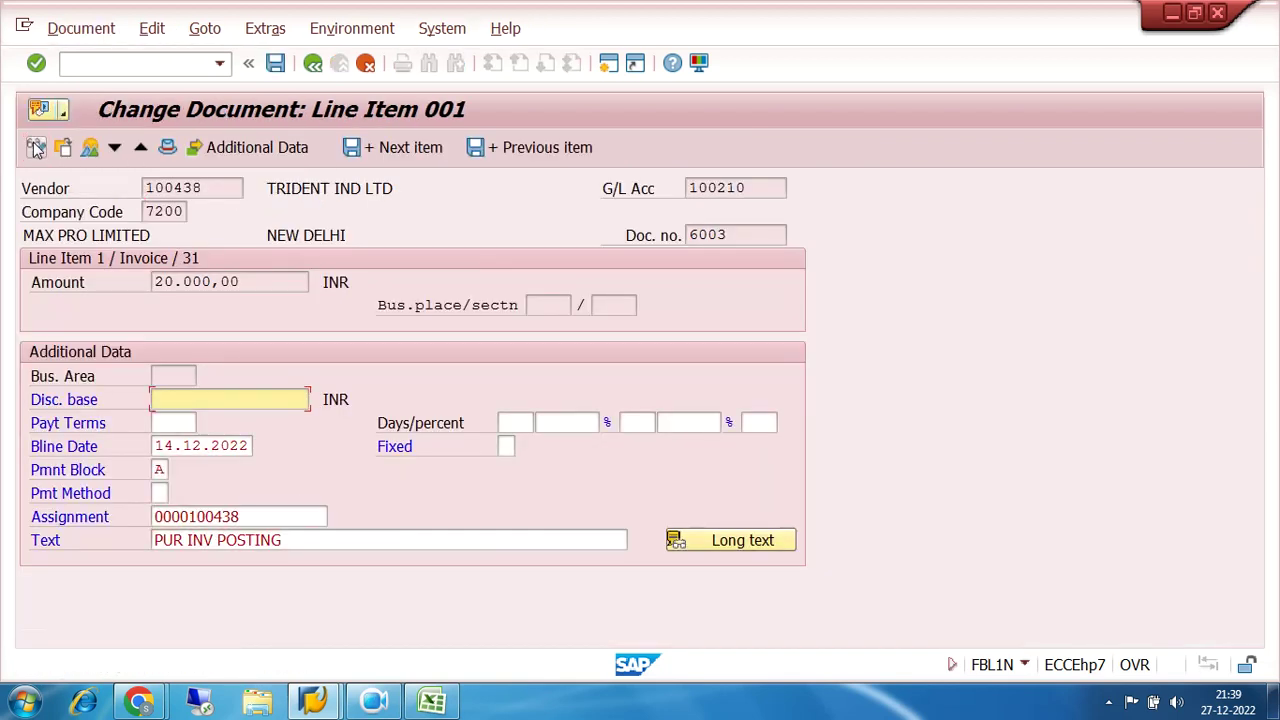
left_click(166, 469)
key("BackSpace")
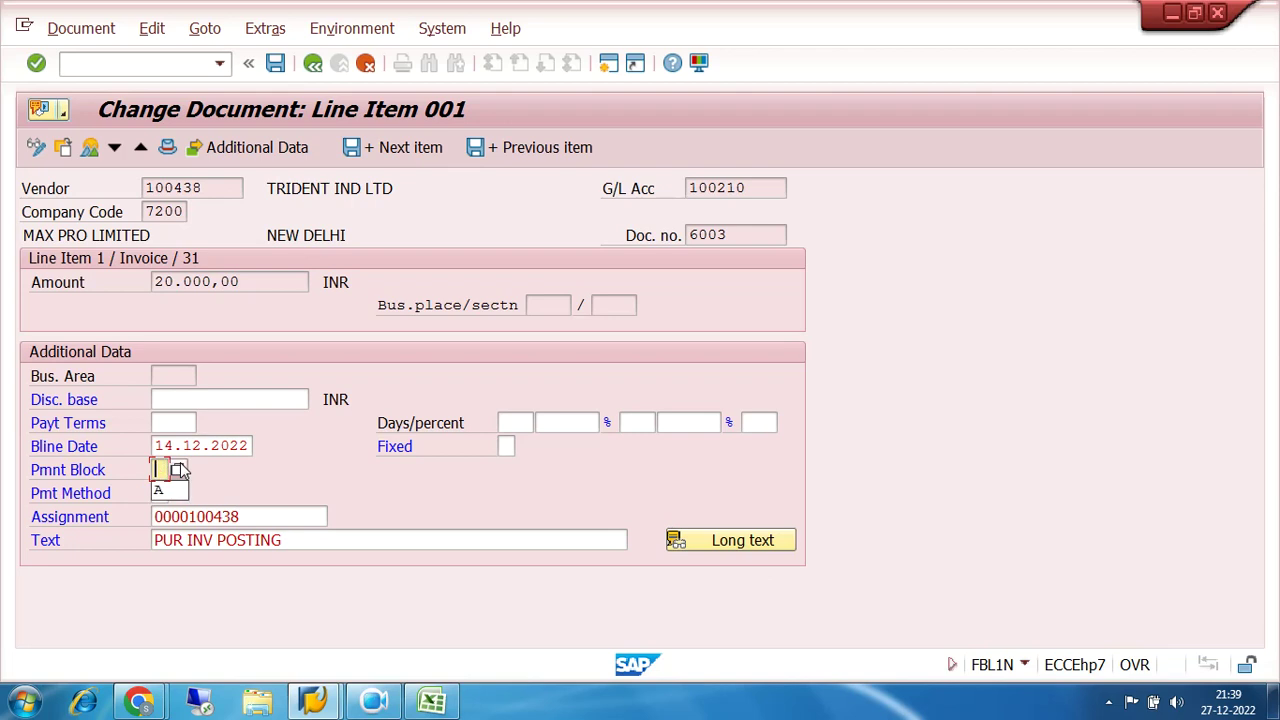
left_click(275, 64)
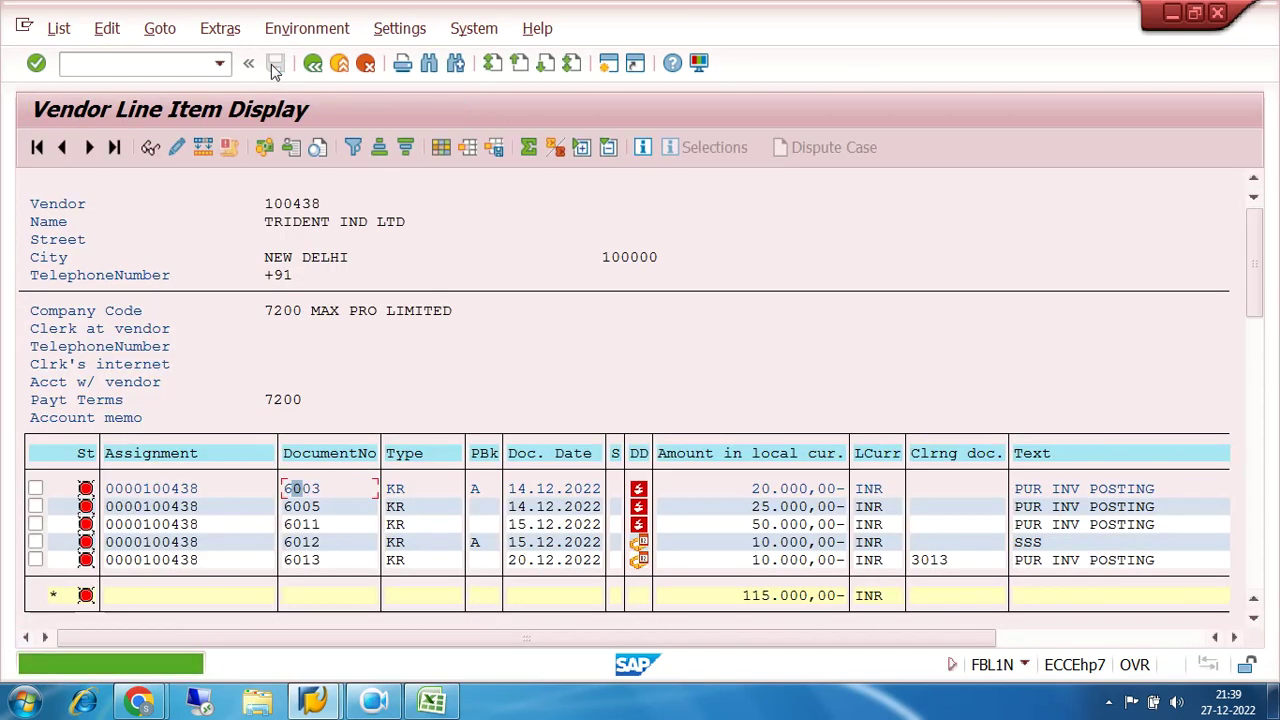
left_click(313, 64)
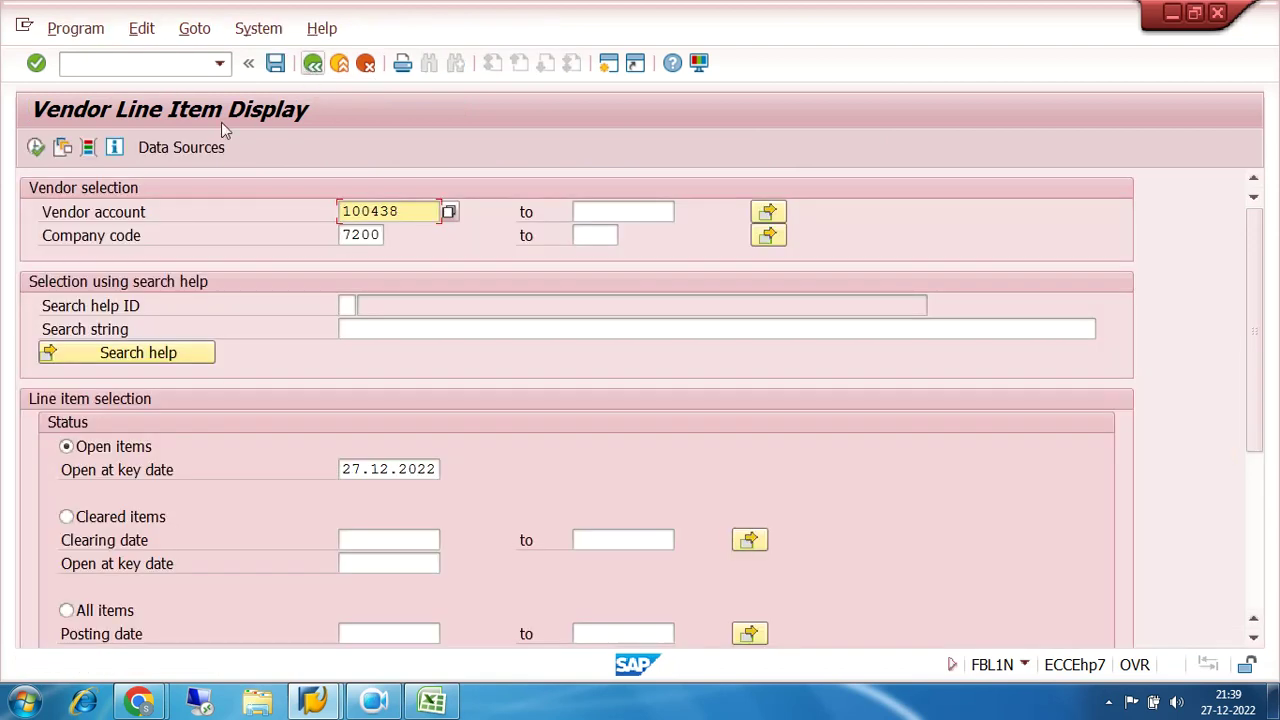
Step: Rerun the vendor line item list and try placing Payment Block at Document Number in the layout
left_click(36, 148)
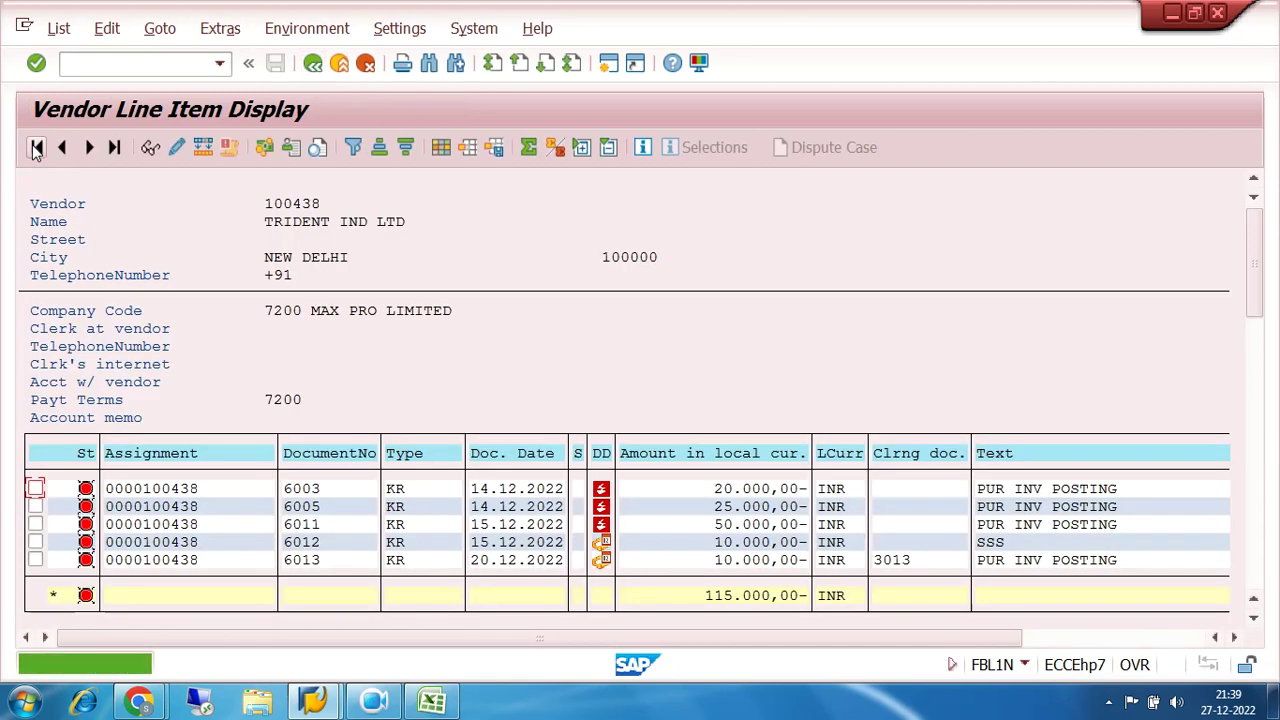
left_click(441, 148)
scroll(781, 479, "down", 4)
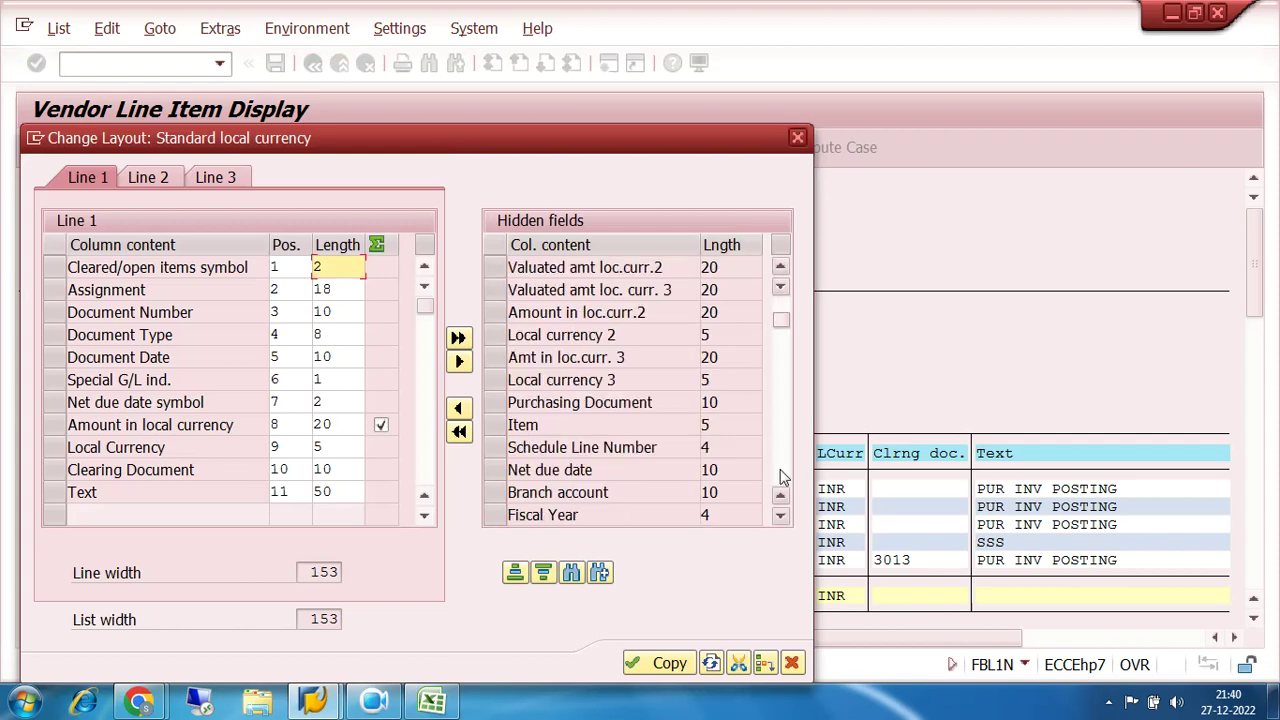
scroll(781, 479, "down", 4)
scroll(781, 479, "down", 4)
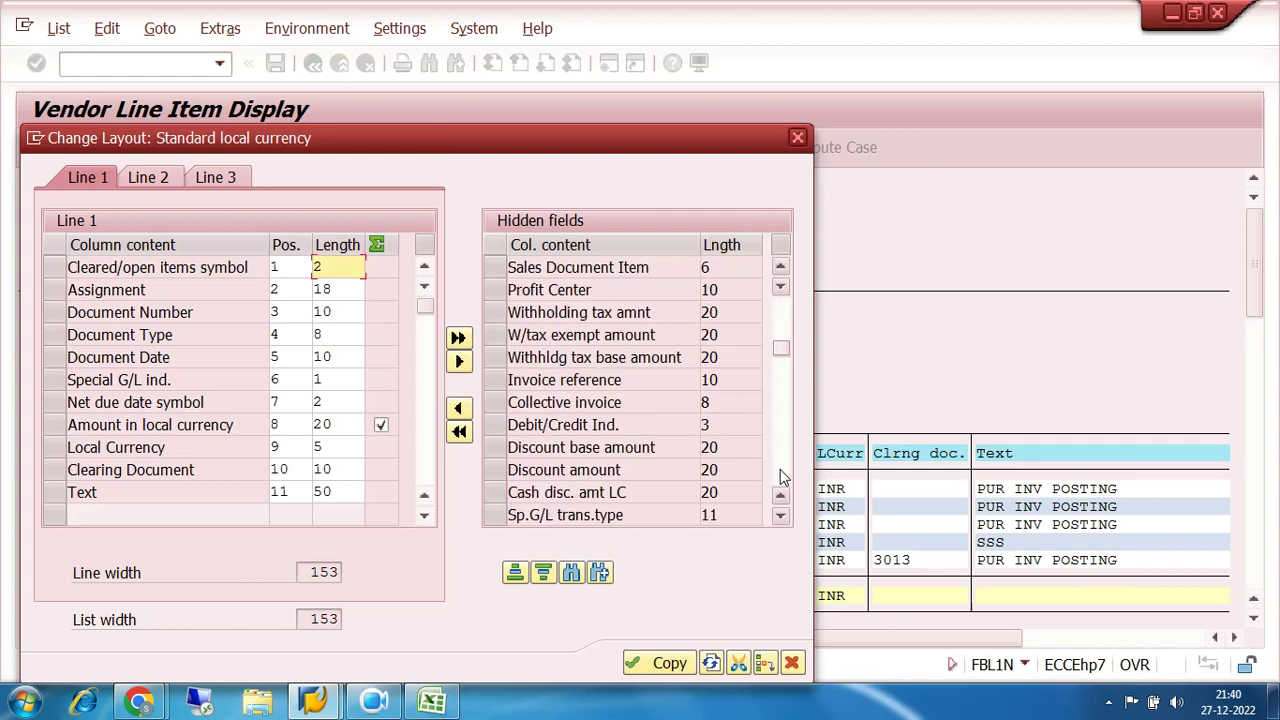
scroll(781, 479, "down", 4)
scroll(781, 479, "down", 4)
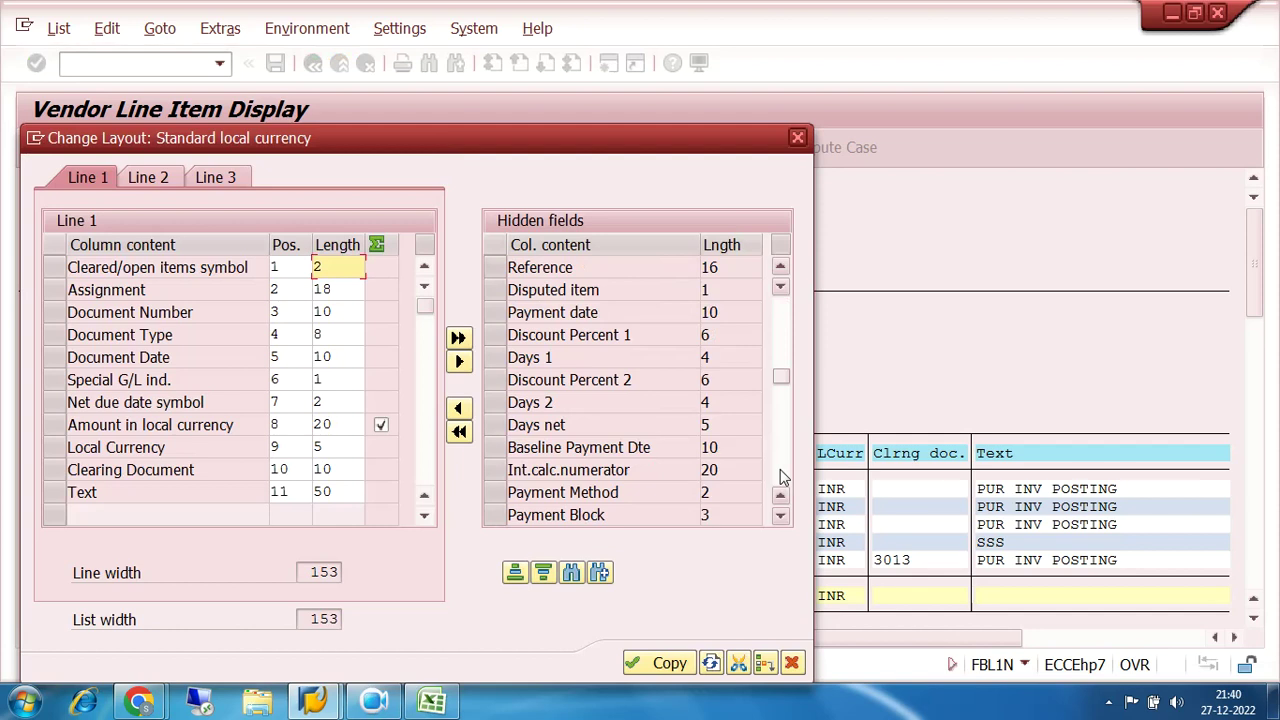
scroll(781, 479, "down", 4)
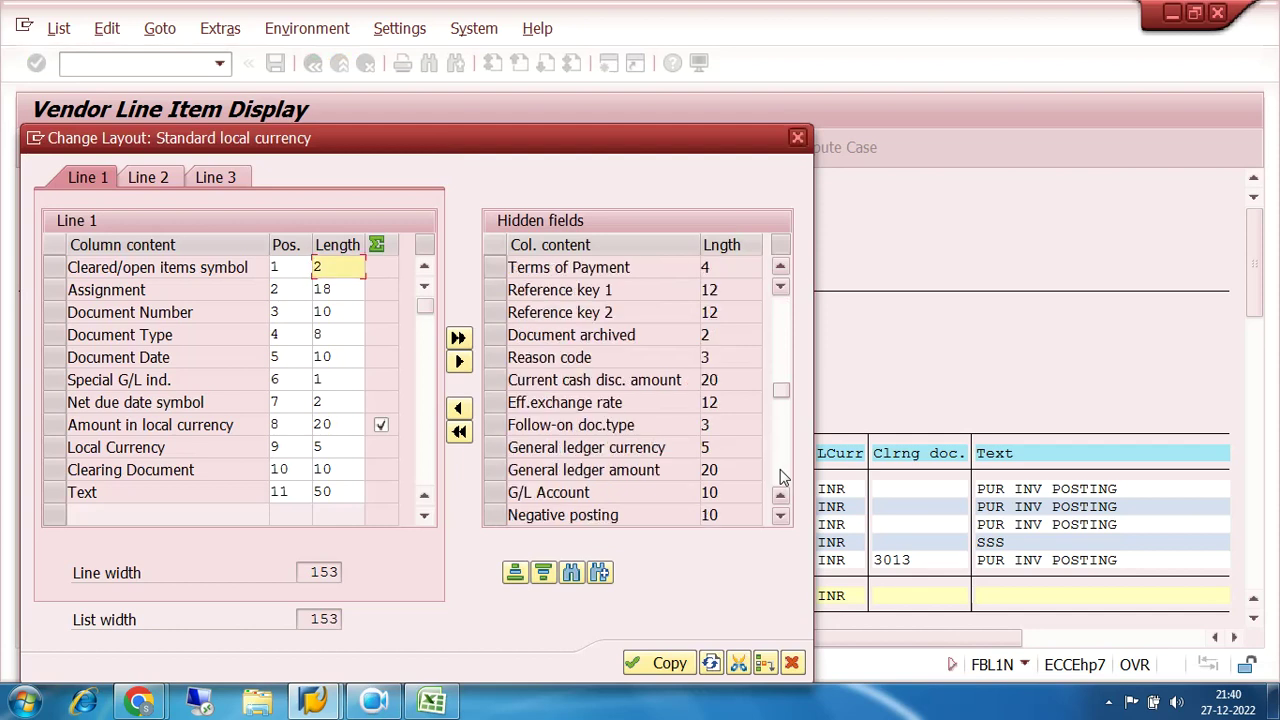
left_click(781, 268)
left_click(781, 268)
left_click(781, 268)
left_click(511, 312)
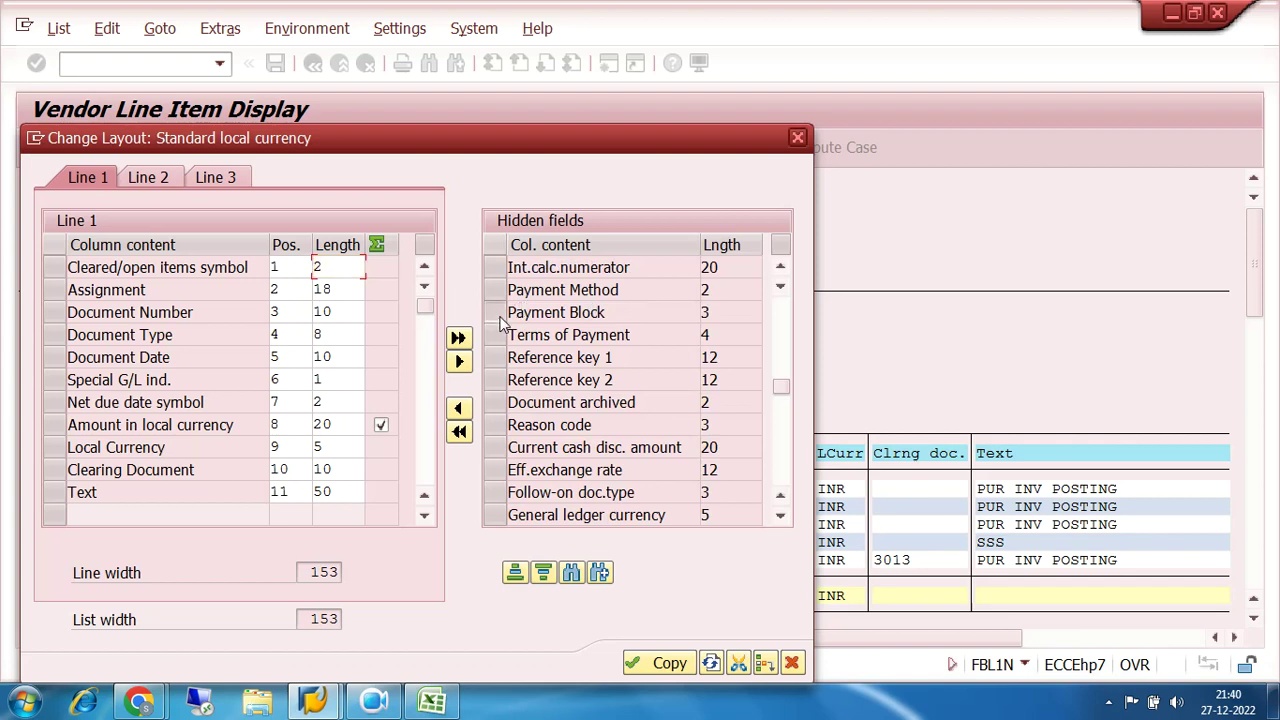
left_click(70, 316)
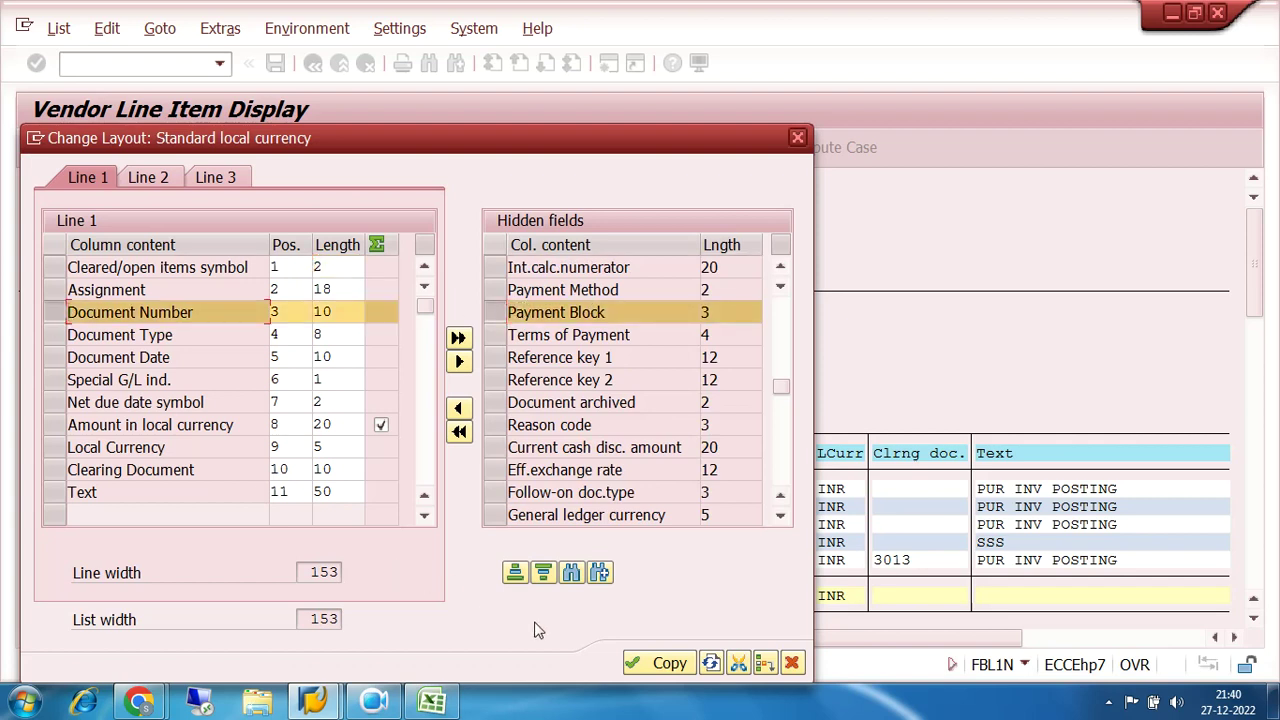
left_click(657, 664)
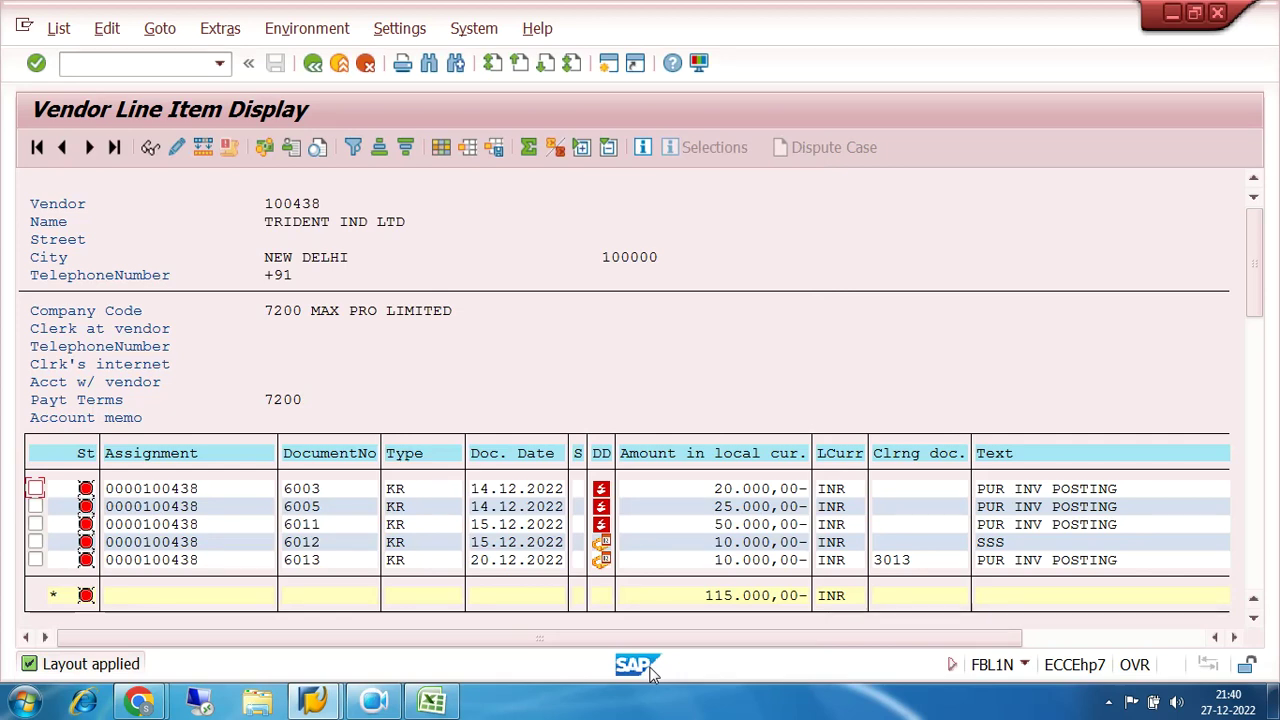
Step: Insert Payment Block at Document Type, apply the layout, and return to the selection screen
left_click(441, 148)
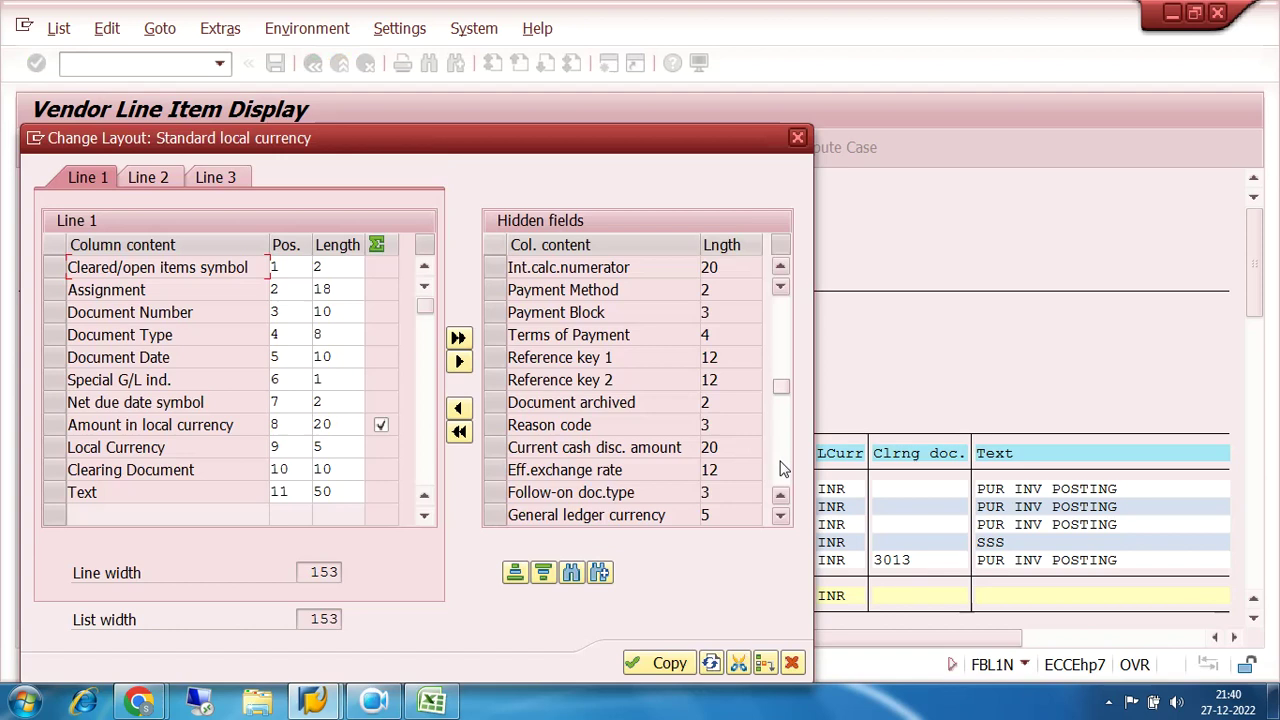
left_click(490, 316)
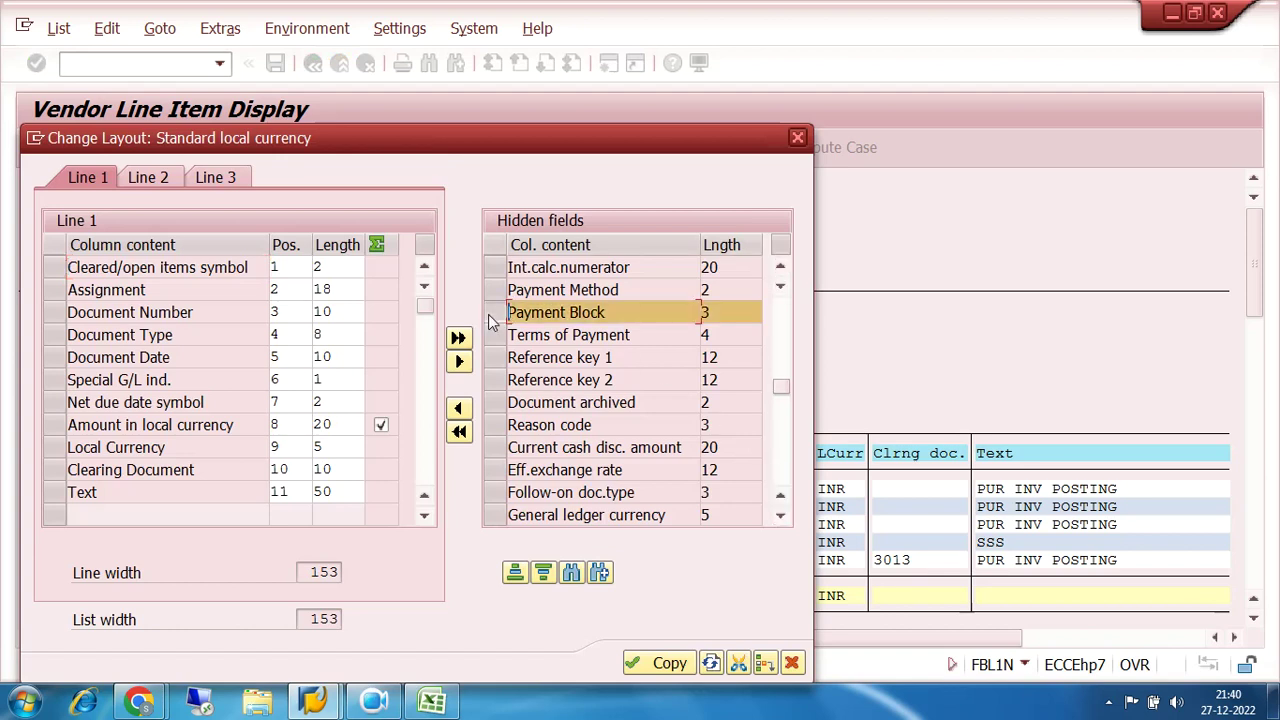
left_click(52, 335)
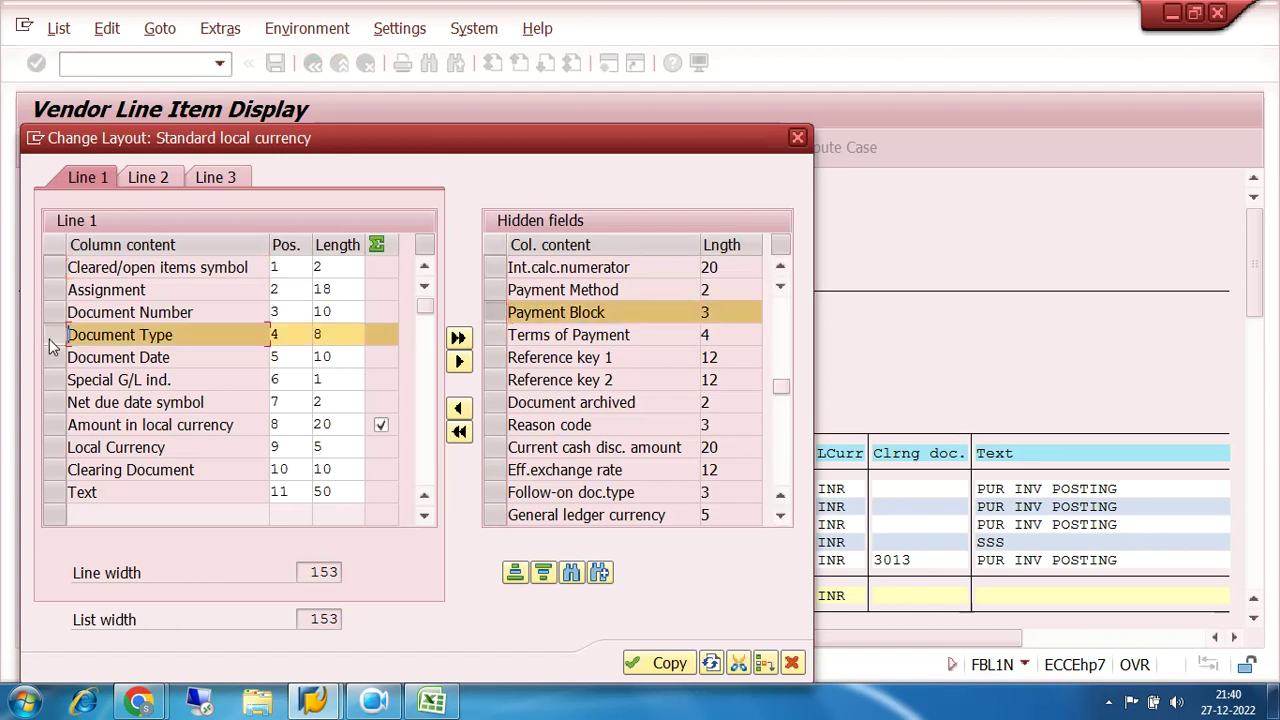
left_click(459, 410)
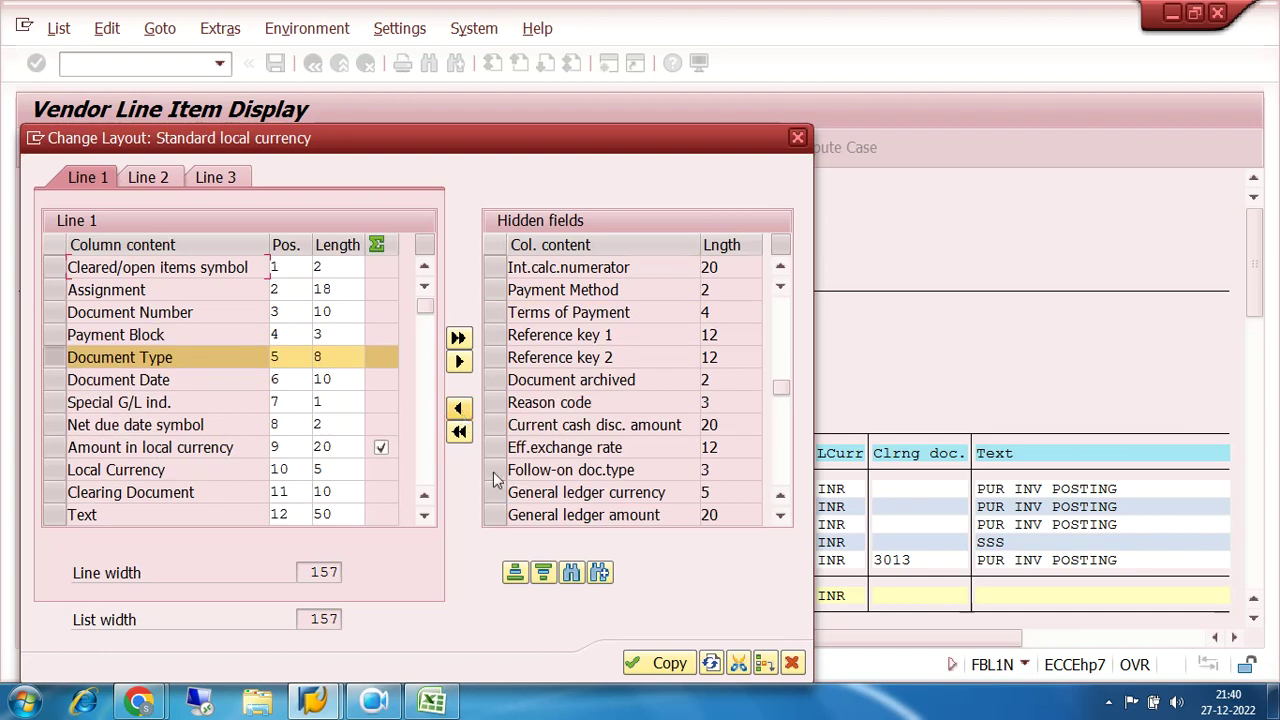
left_click(664, 665)
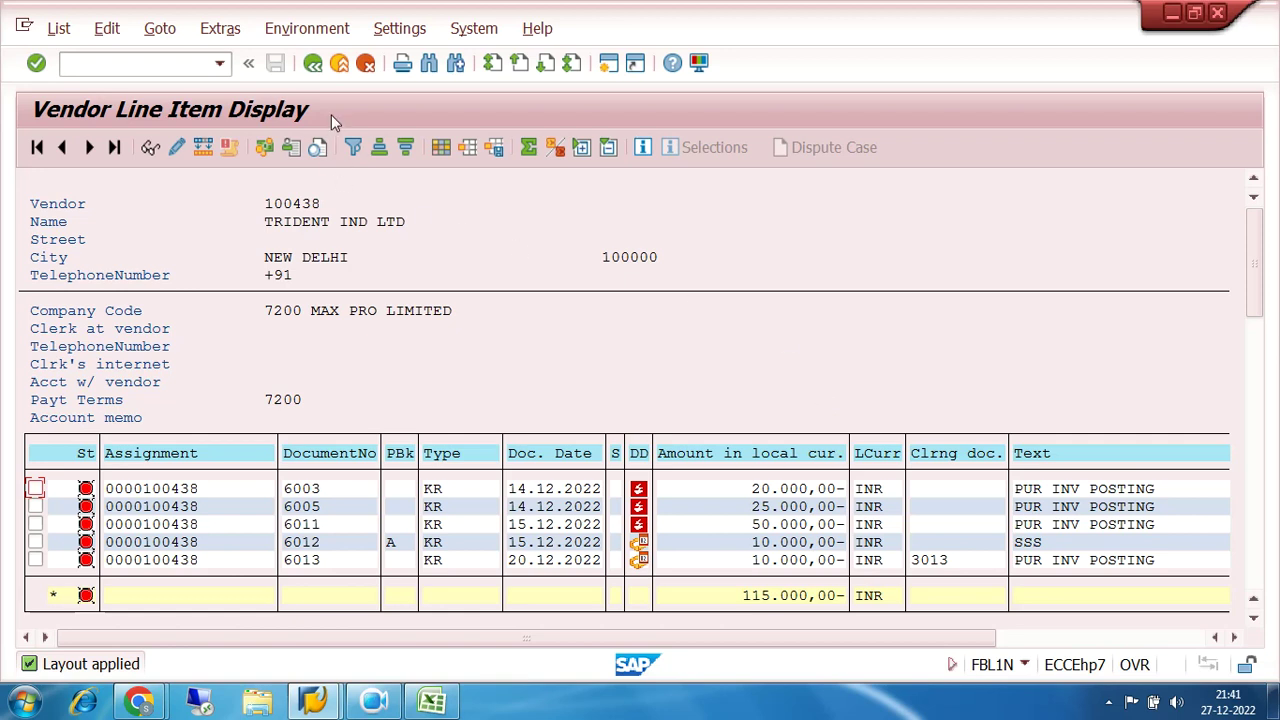
left_click(313, 64)
Step: In the SPRO reference IMG, expand Financial Accounting (New), Accounts Receivable and Accounts Payable, and Business Transactions
left_click(313, 64)
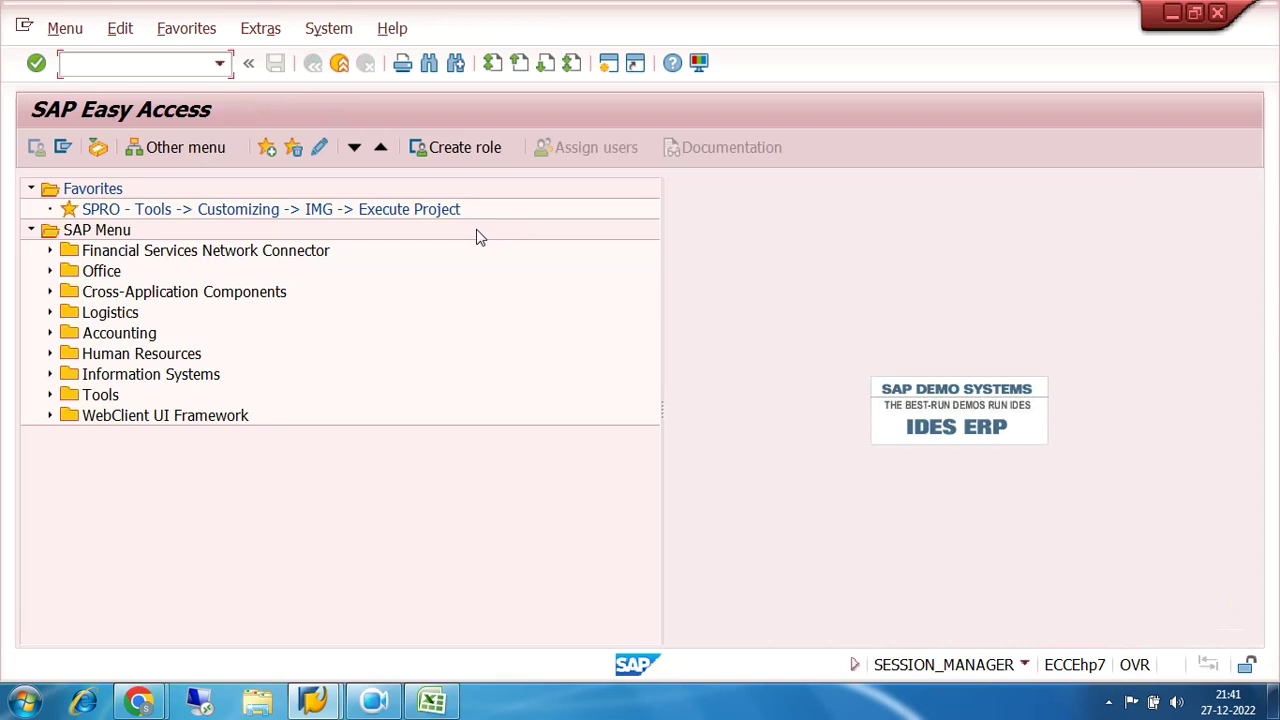
double_click(236, 212)
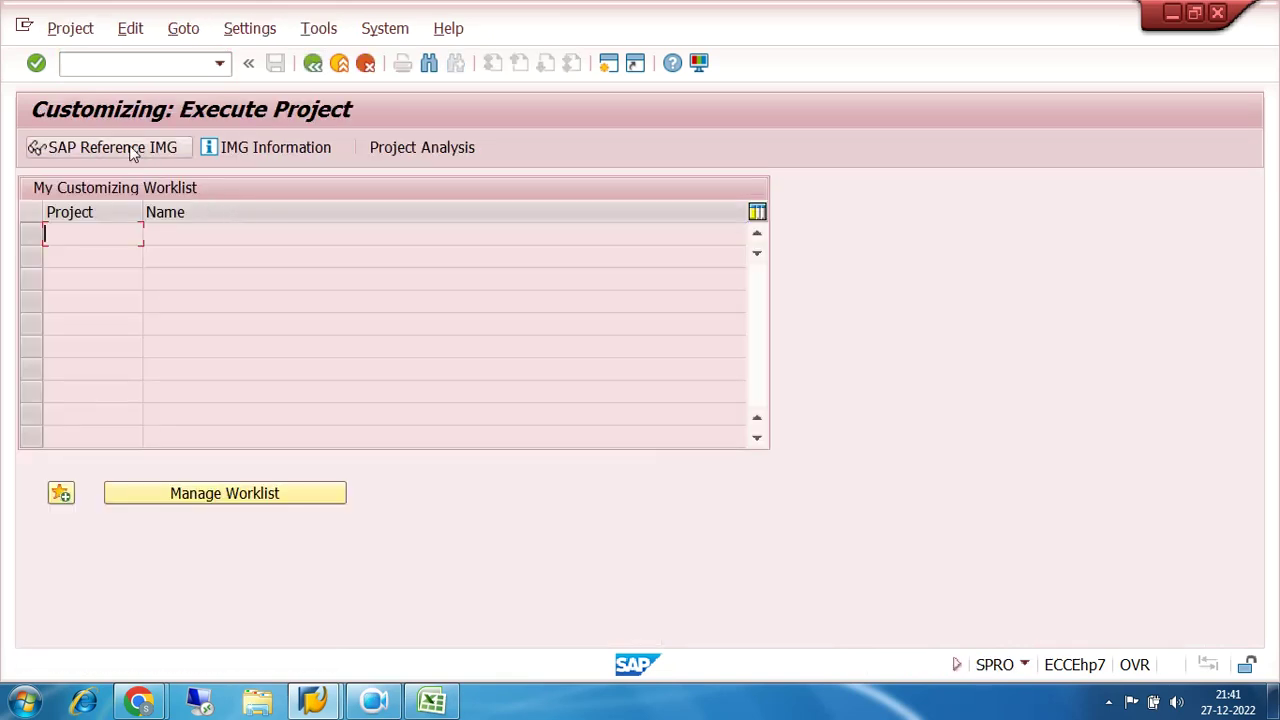
left_click(130, 150)
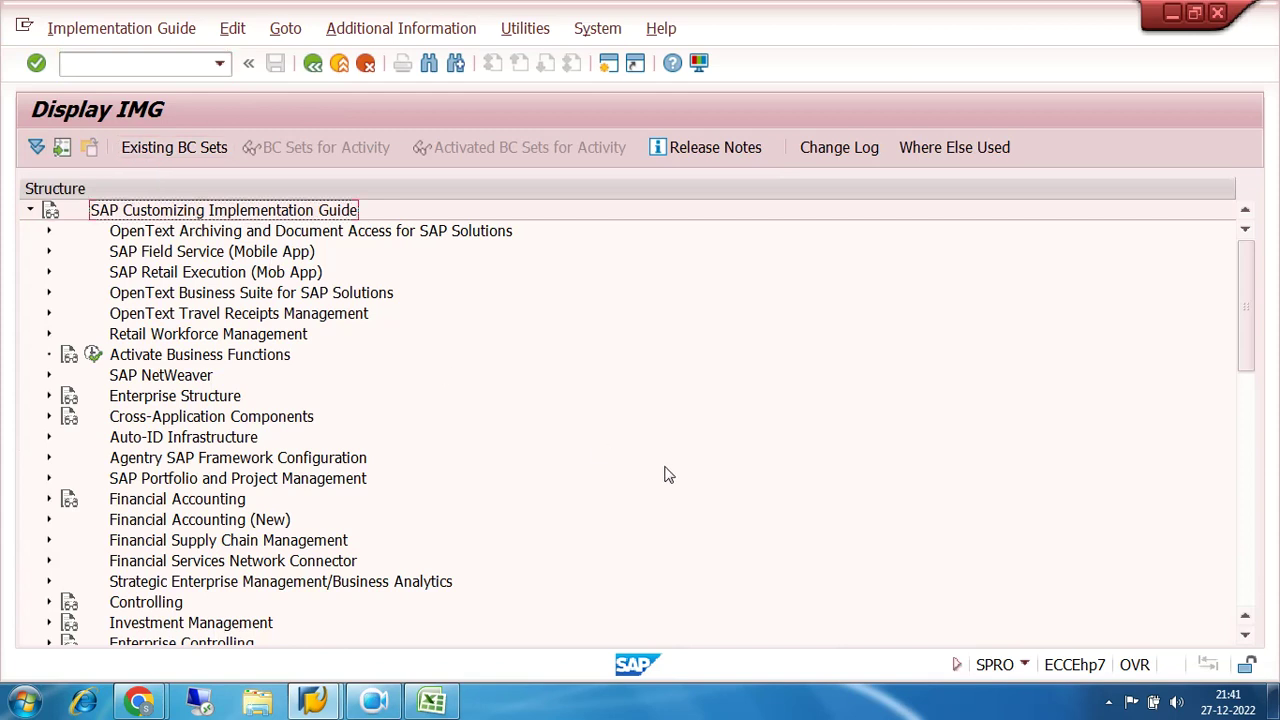
scroll(668, 475, "down", 2)
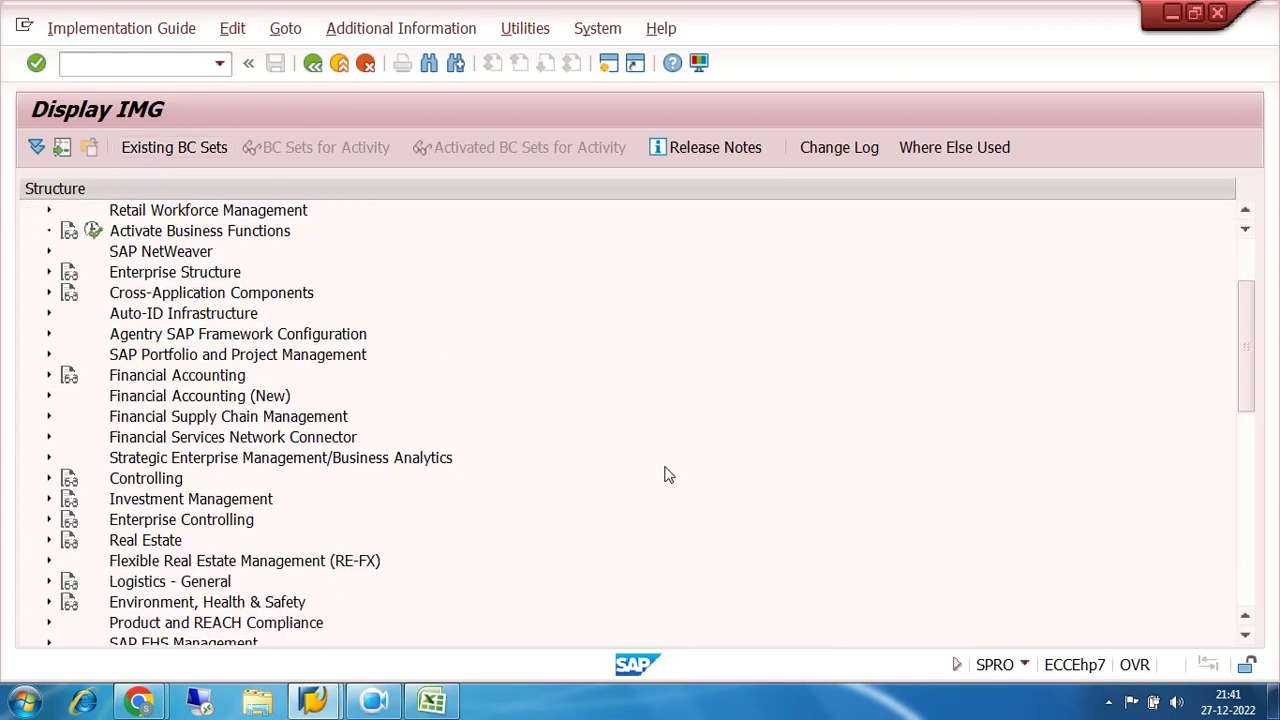
left_click(49, 396)
scroll(740, 403, "down", 1)
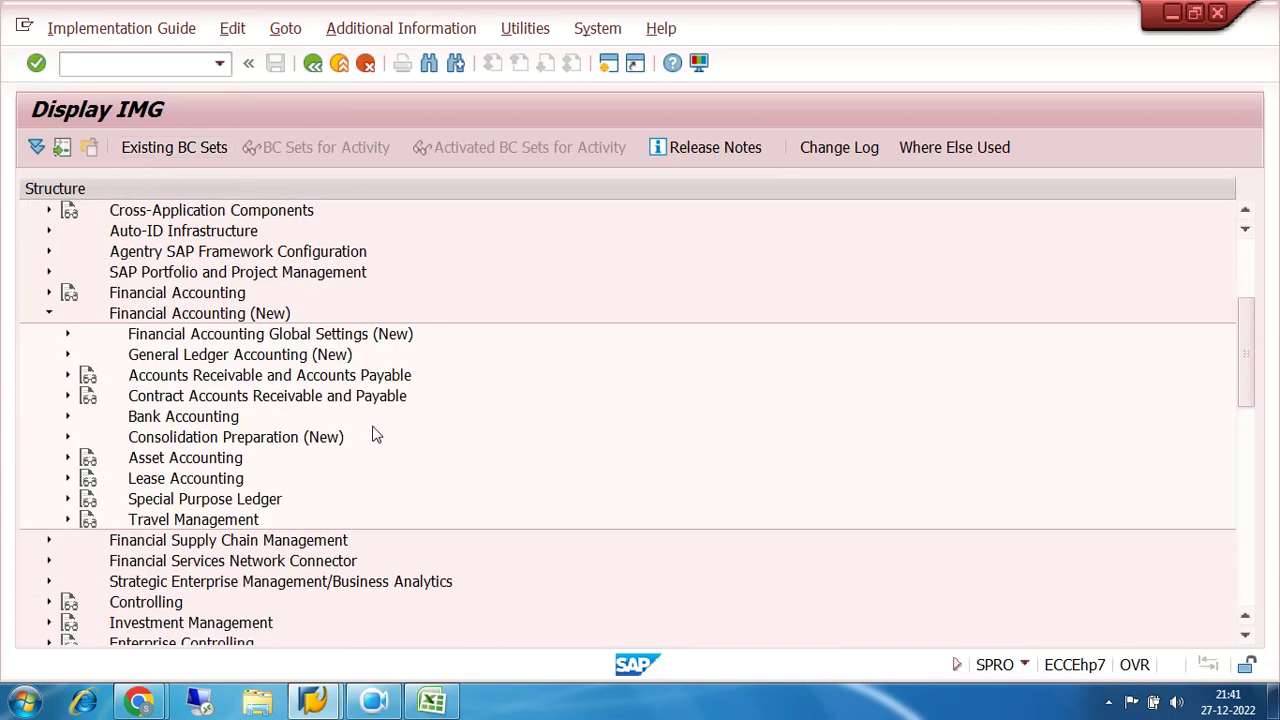
left_click(68, 375)
scroll(676, 360, "down", 1)
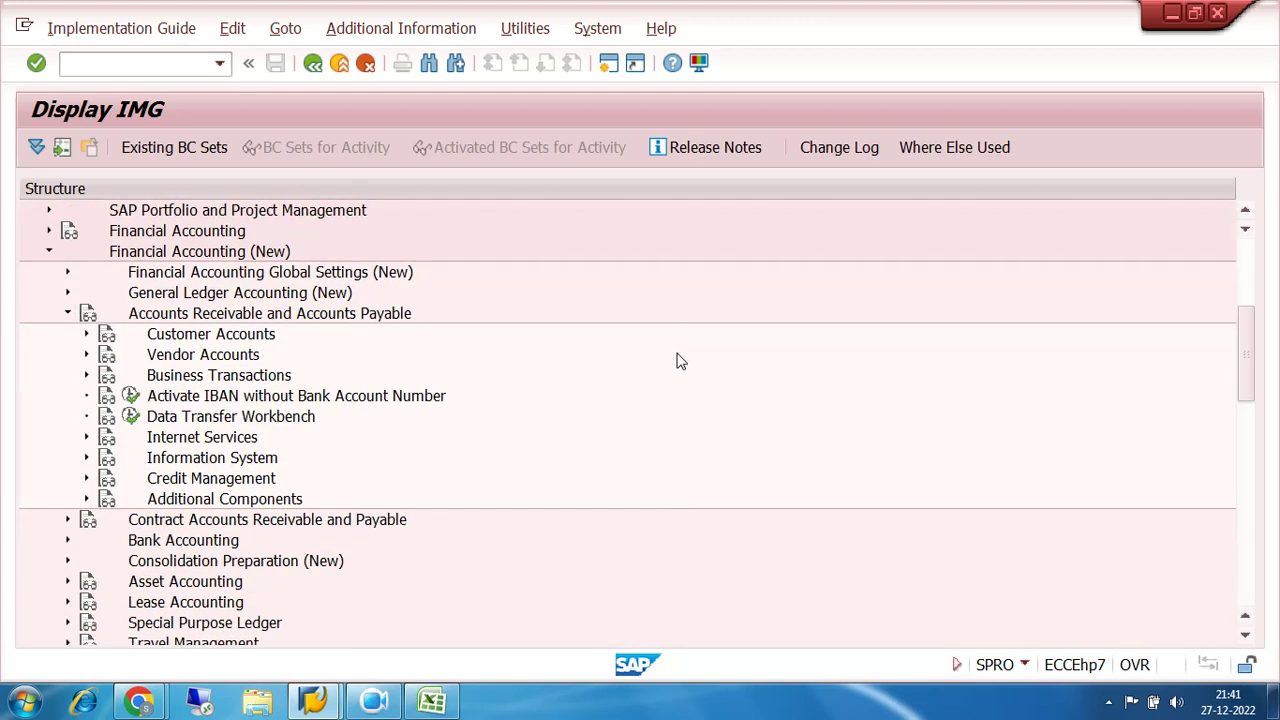
left_click(86, 376)
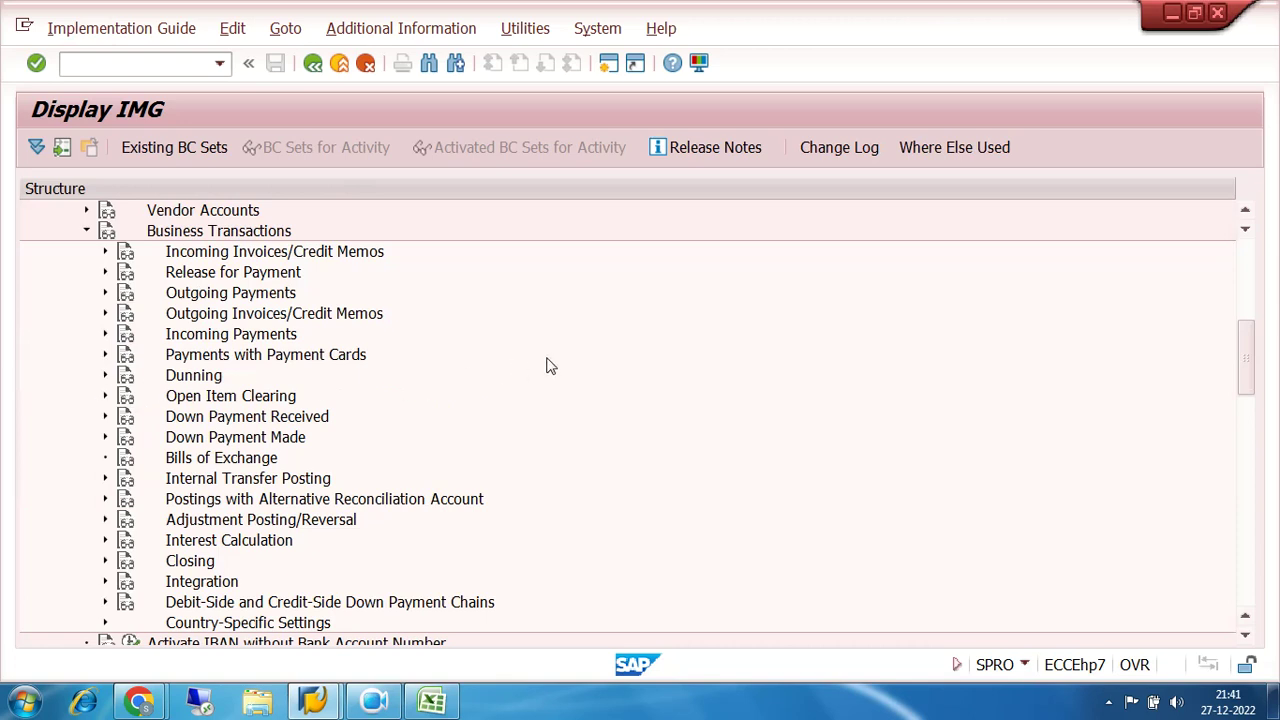
Step: Expand Outgoing Payments down to Payment Method/Bank Selection for Payment Program, then start a second session
left_click(105, 293)
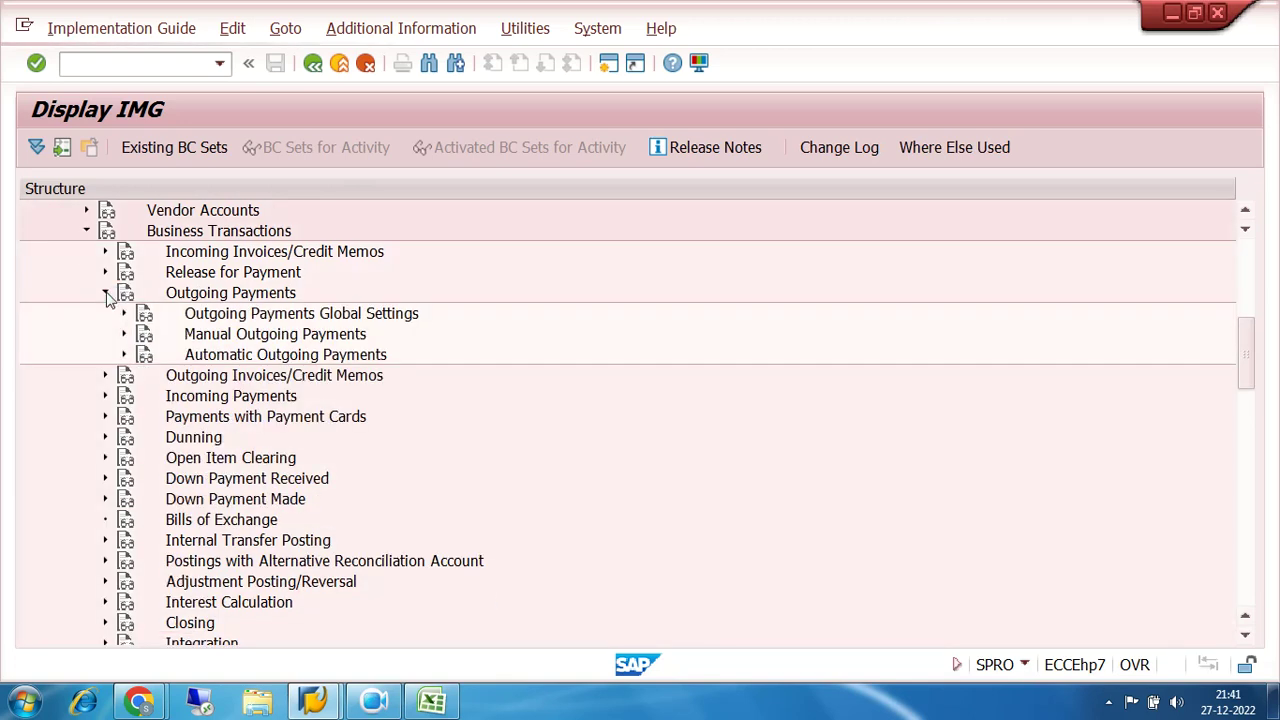
left_click(243, 318)
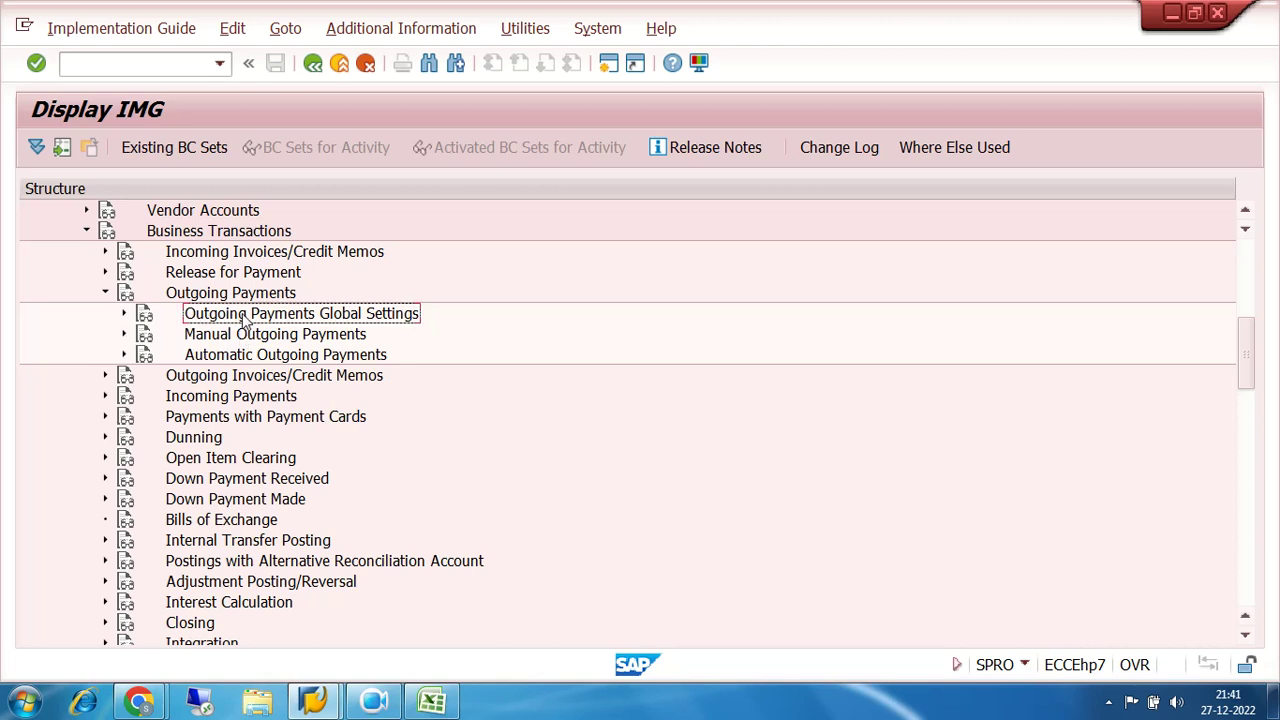
left_click(254, 340)
left_click(268, 362)
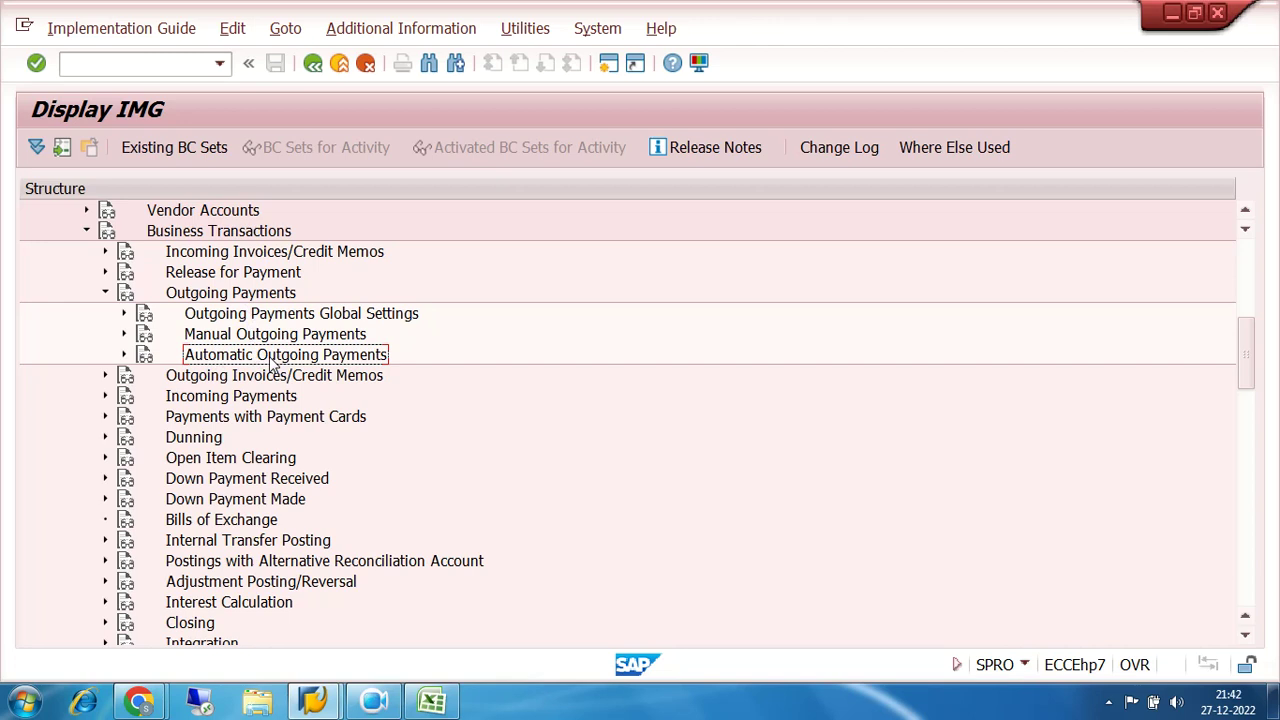
left_click(124, 355)
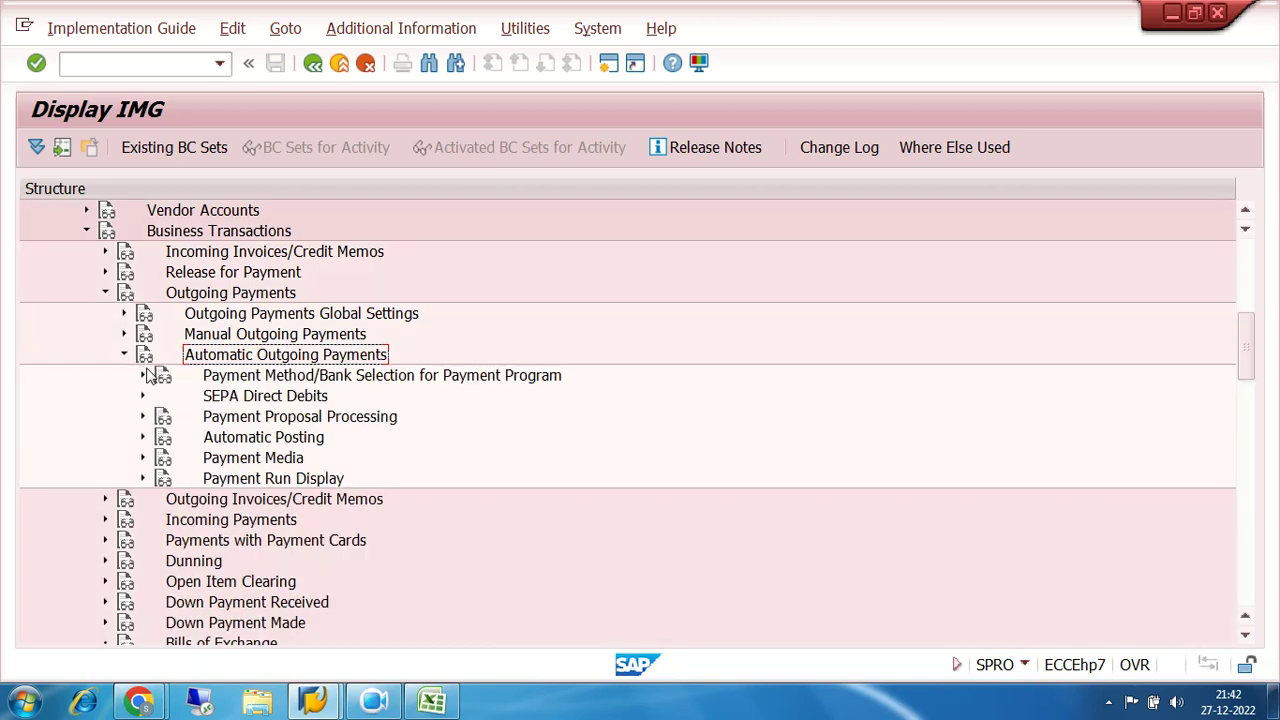
left_click(258, 377)
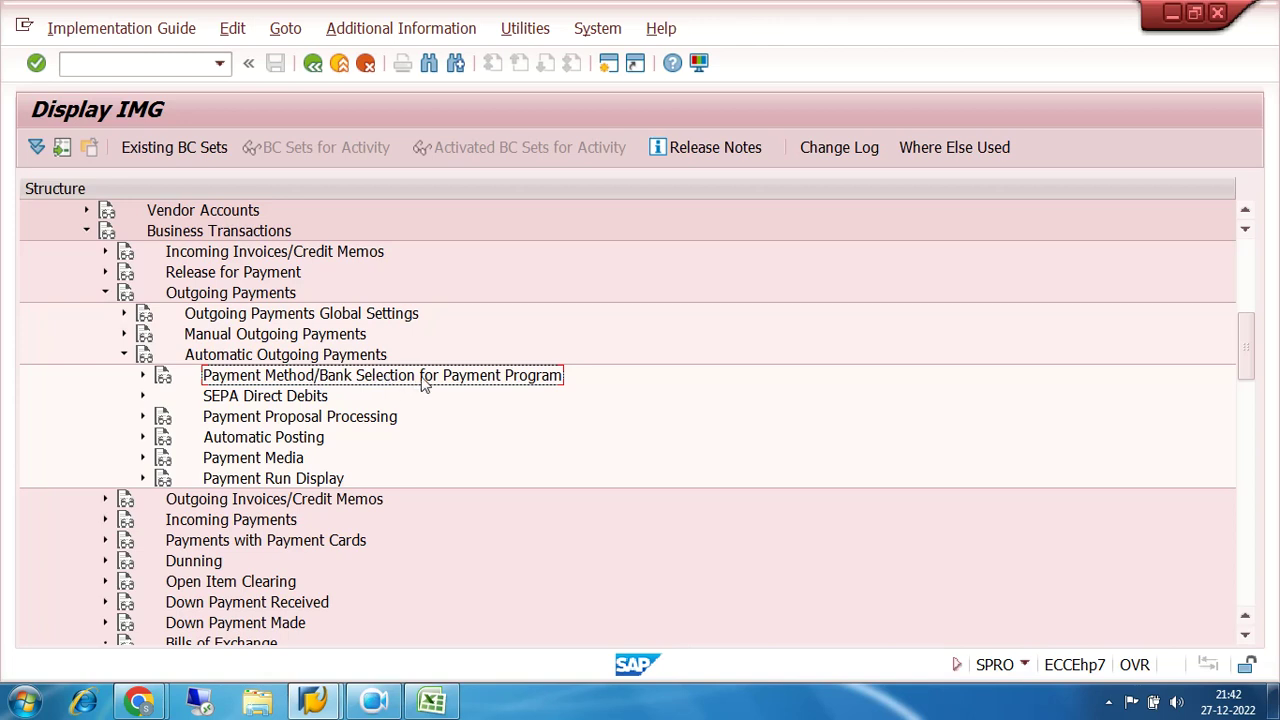
left_click(143, 376)
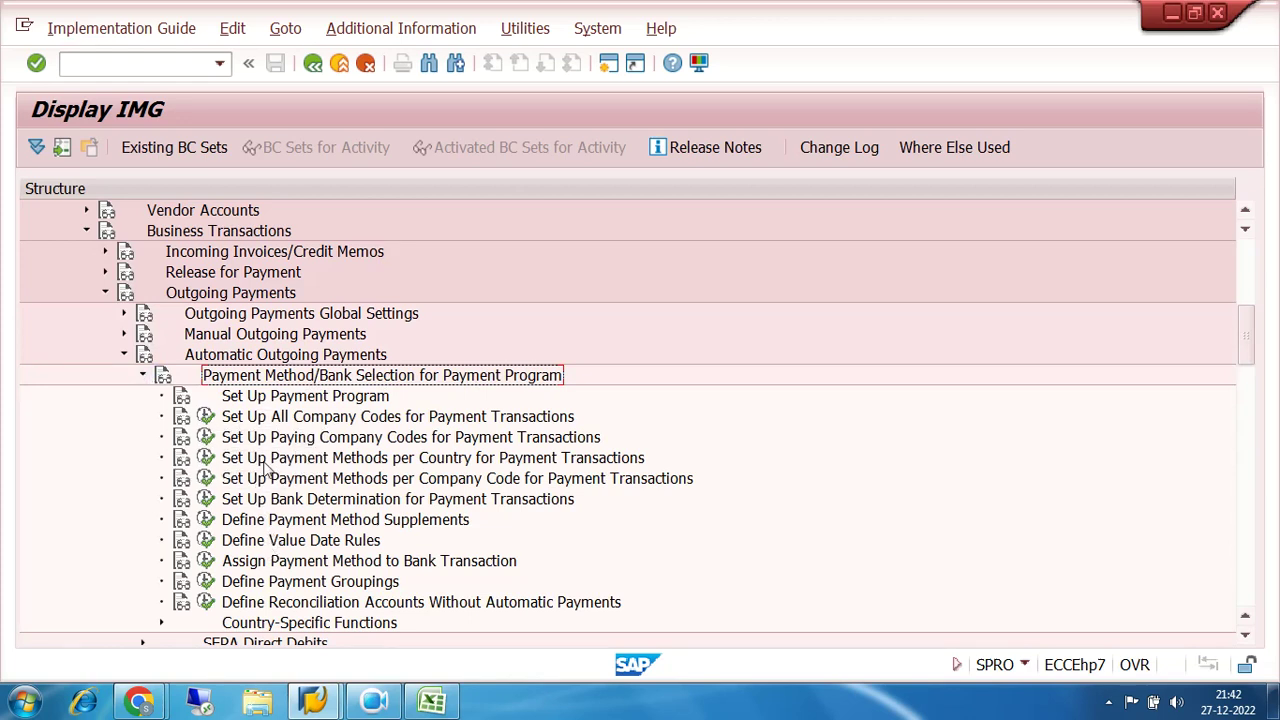
left_click(610, 64)
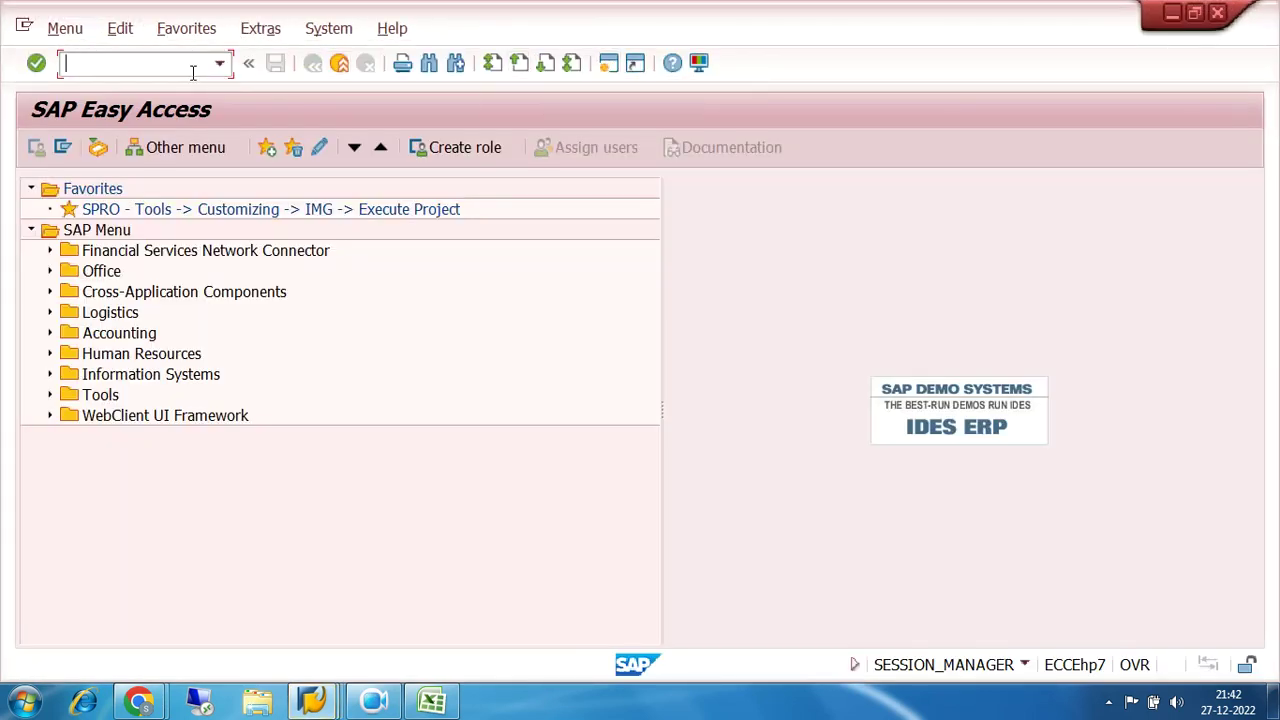
Step: Run F110 and open Environment > Maintain config, then compare it with the IMG window
type("f110")
key("Return")
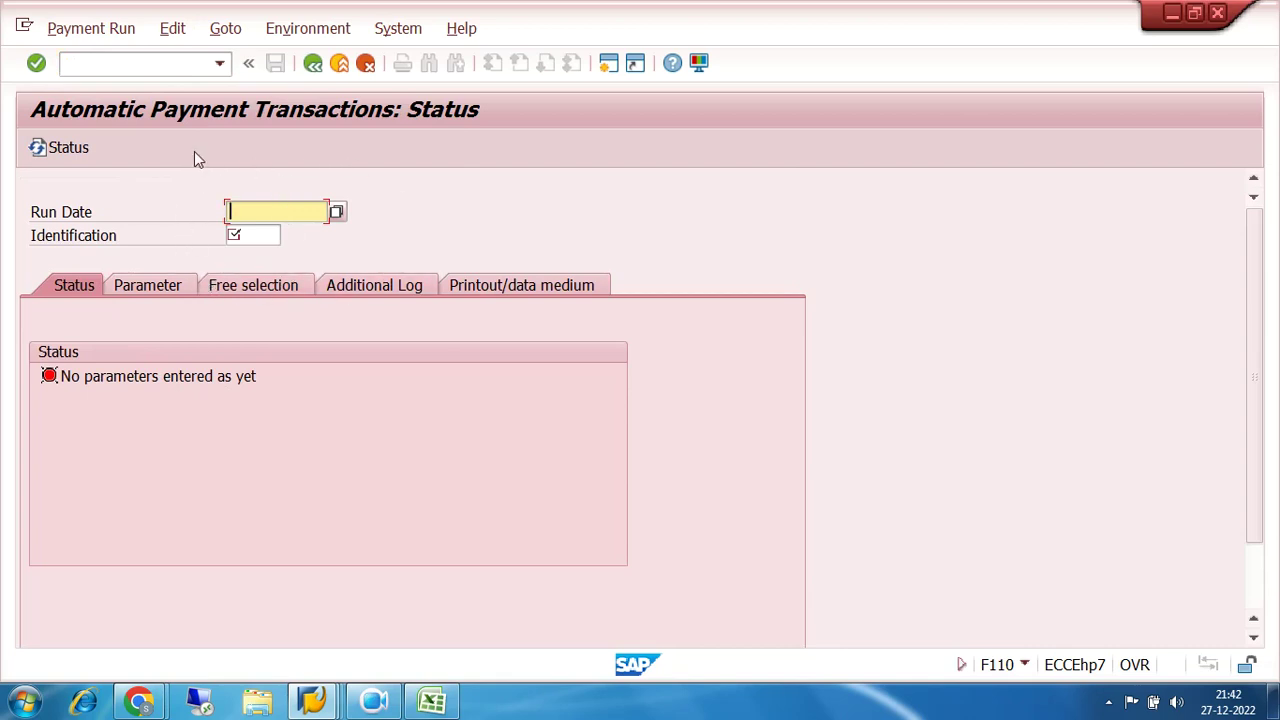
left_click(310, 29)
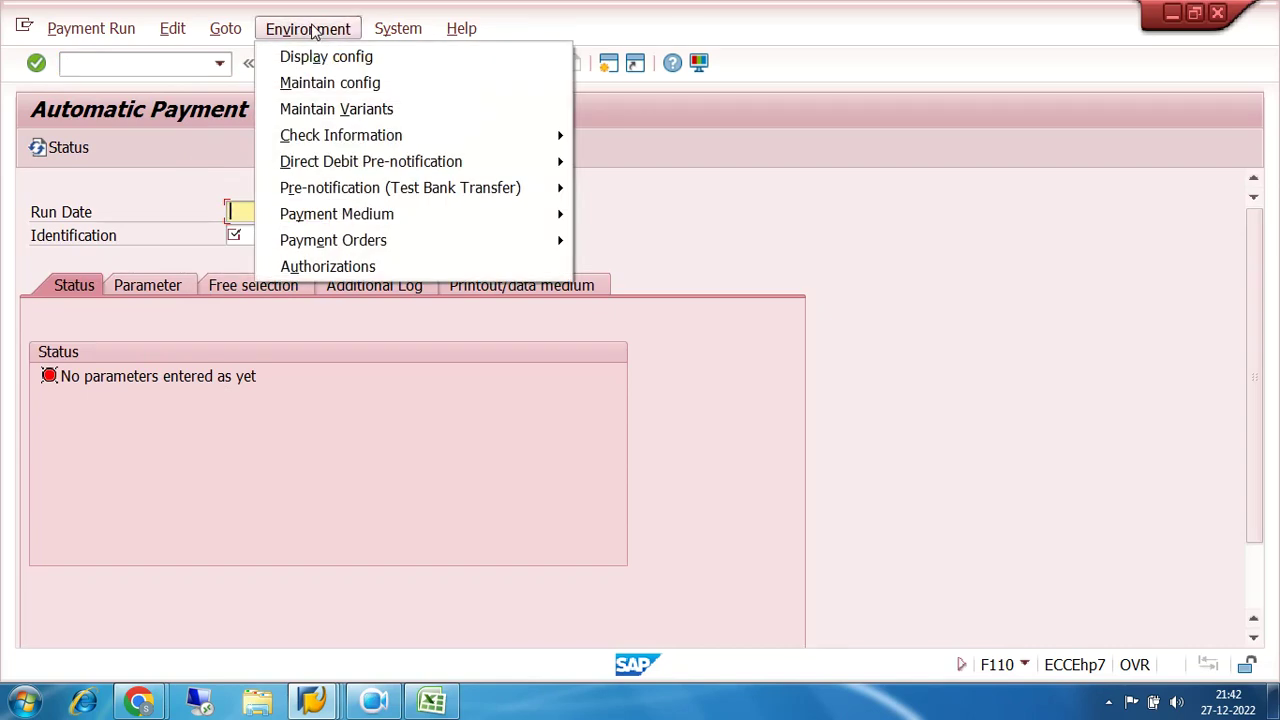
left_click(344, 88)
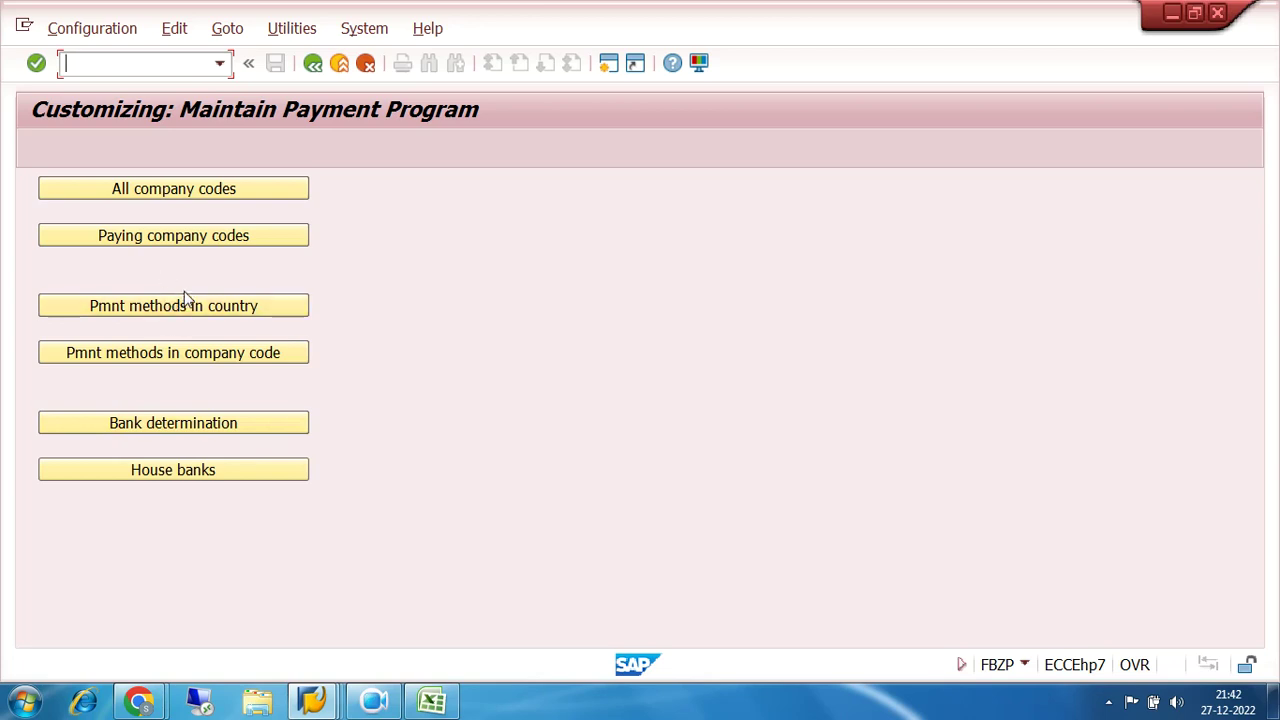
left_click(311, 700)
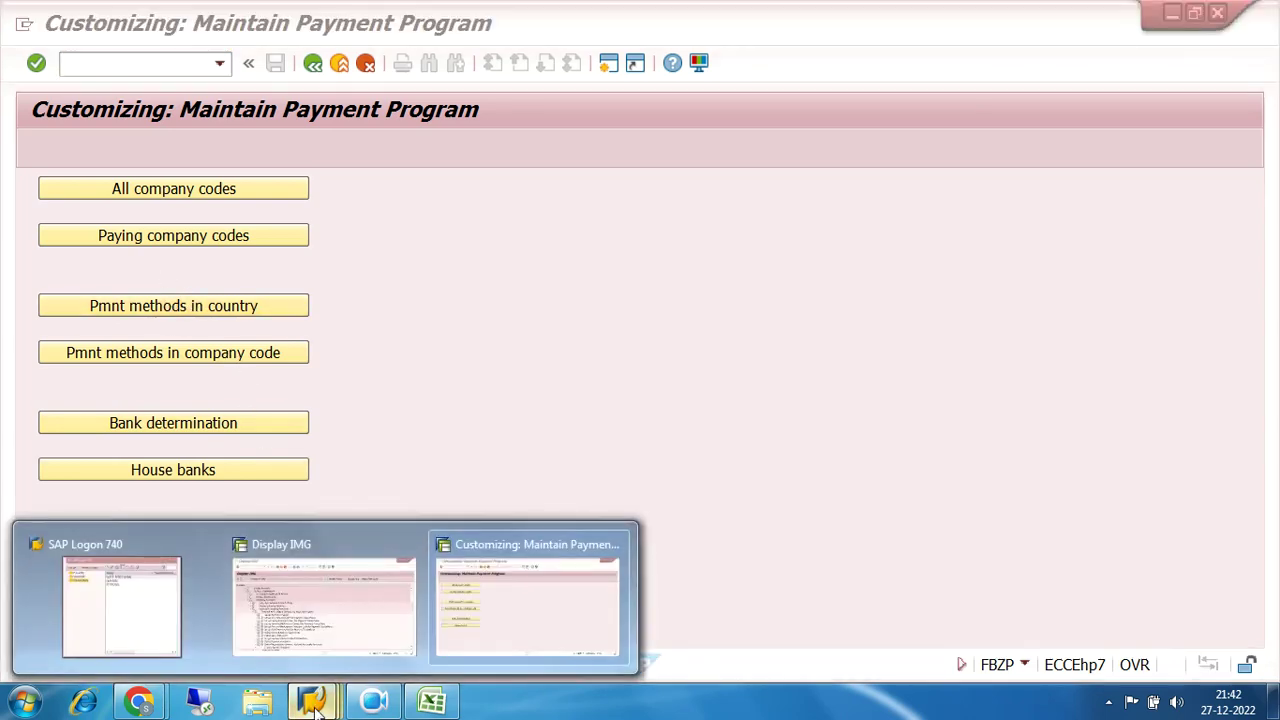
left_click(328, 595)
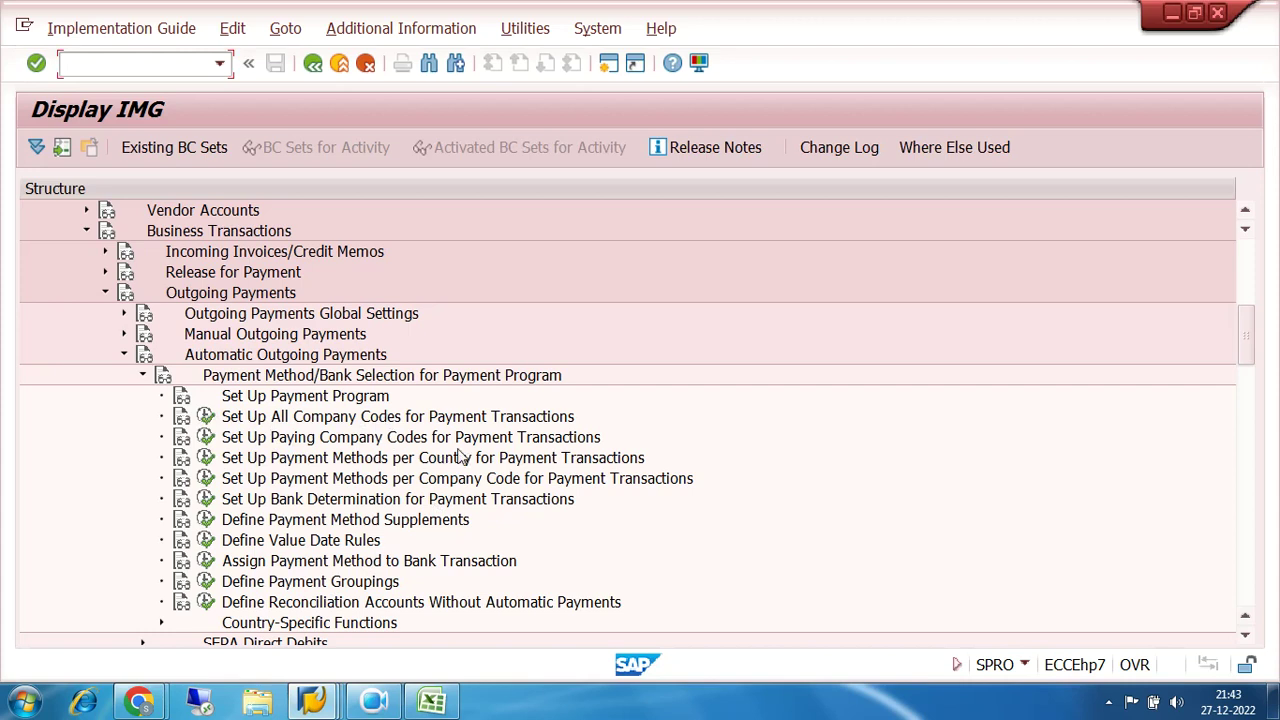
left_click(312, 700)
left_click(447, 640)
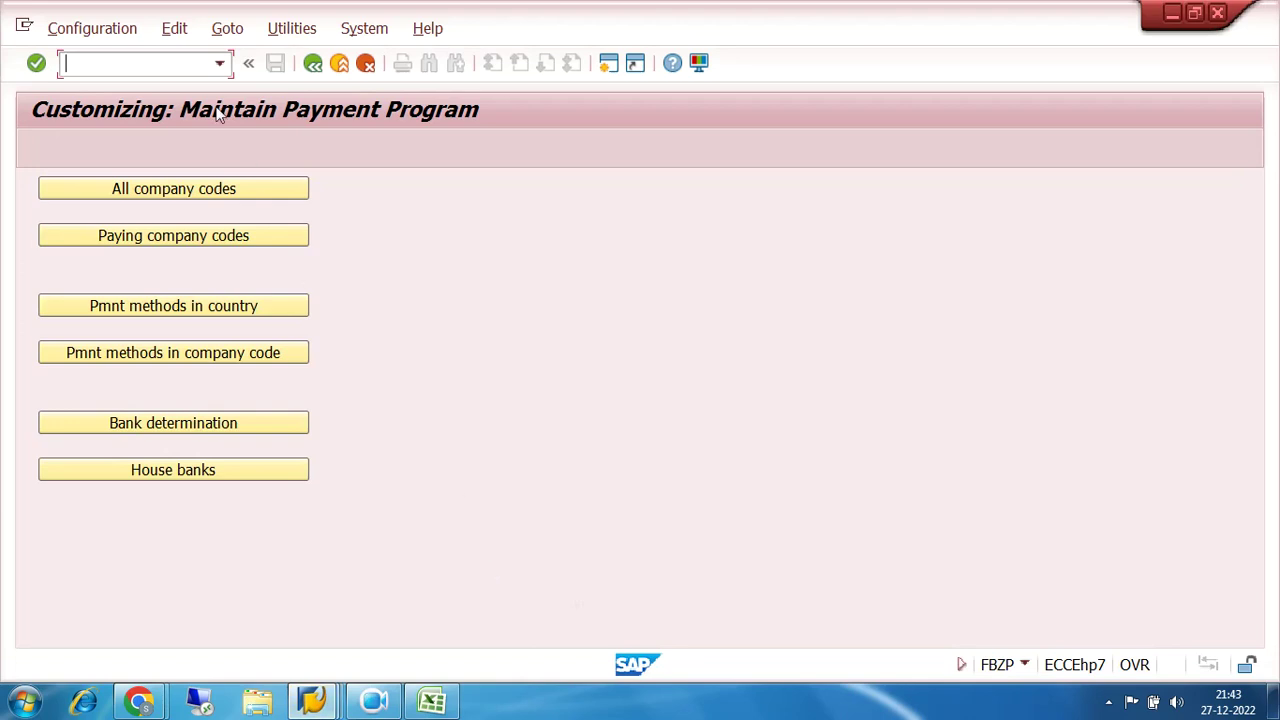
Step: Reopen F110 via /nf110 and open the payment program configuration again beside the IMG
type("/nf110")
key("Return")
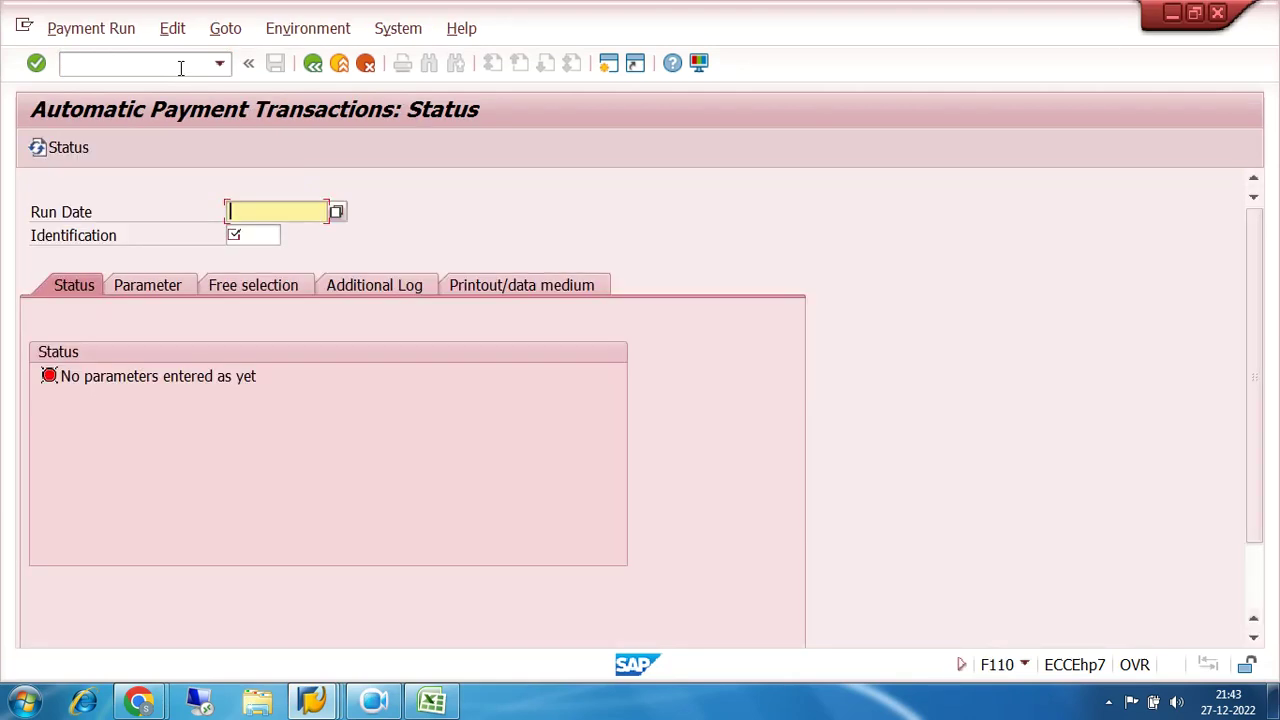
left_click(305, 32)
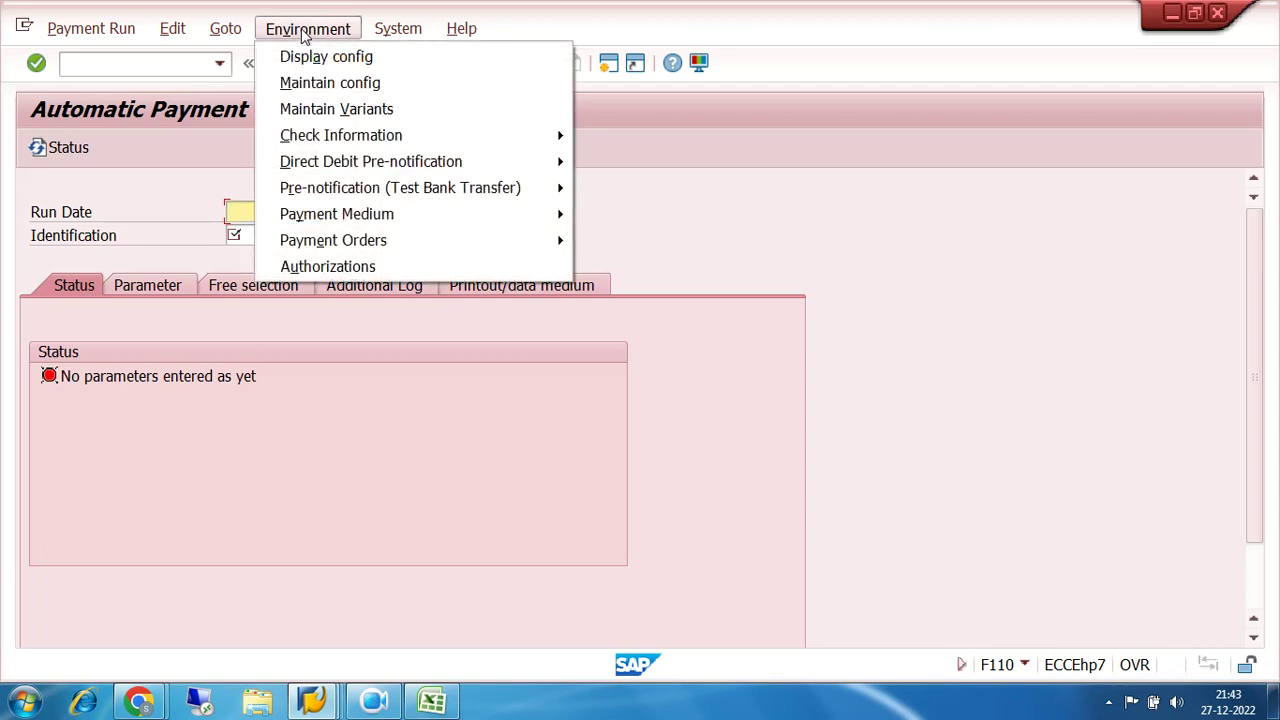
left_click(336, 85)
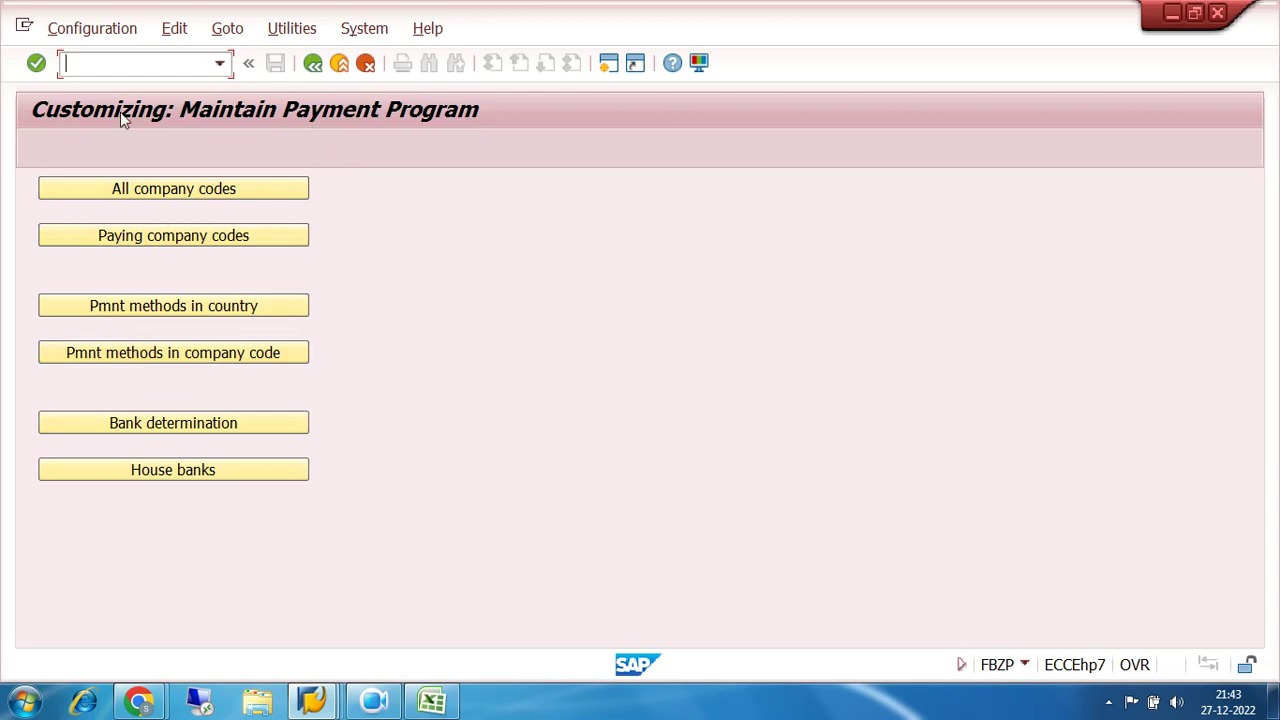
left_click(318, 700)
left_click(320, 620)
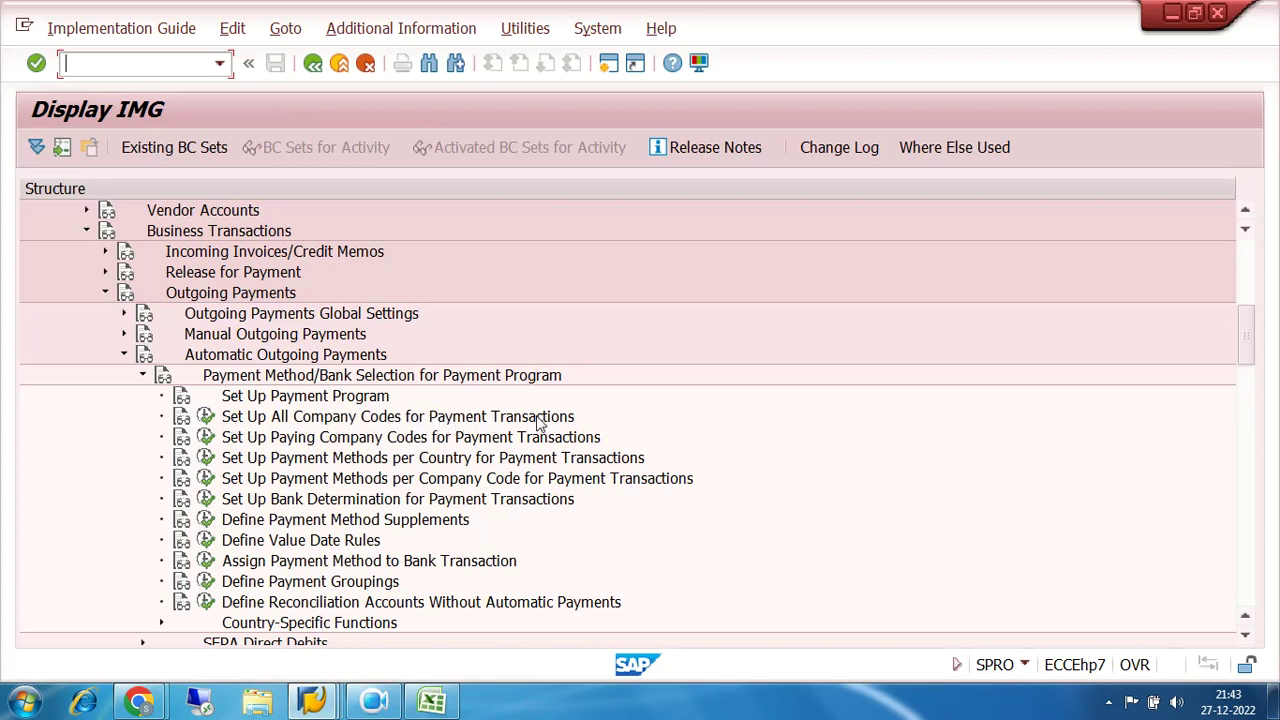
left_click(312, 700)
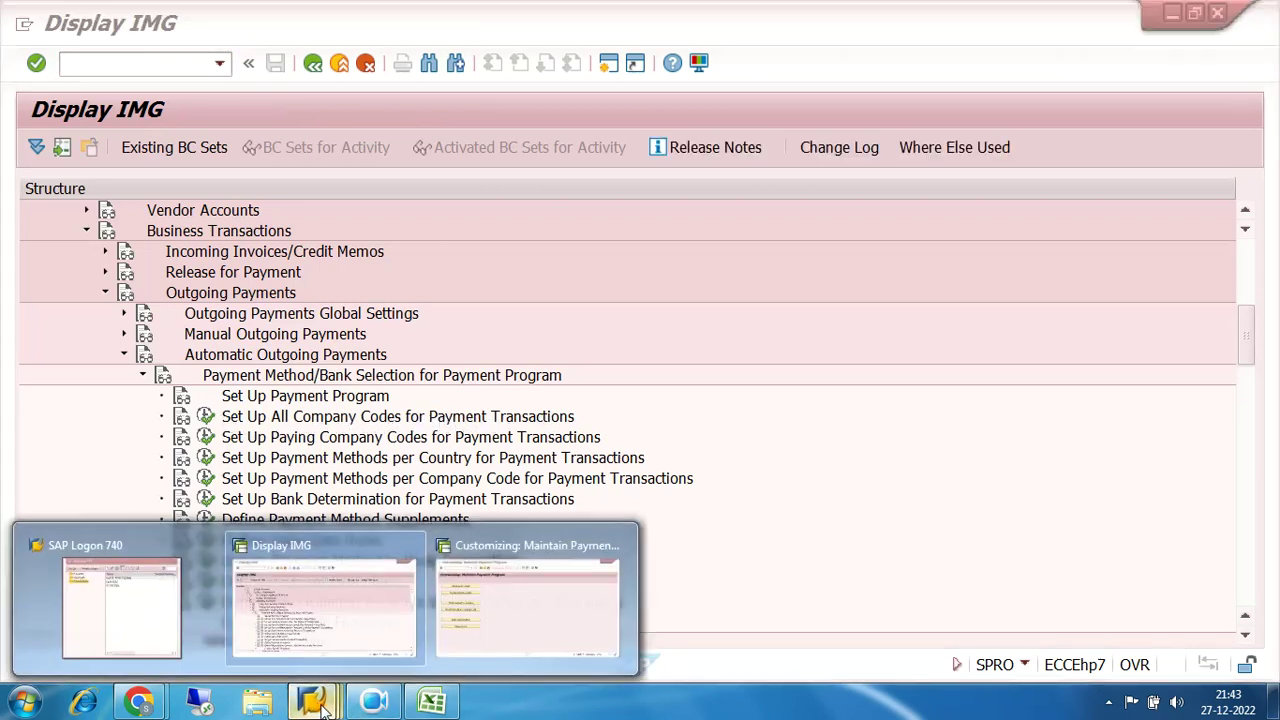
left_click(478, 618)
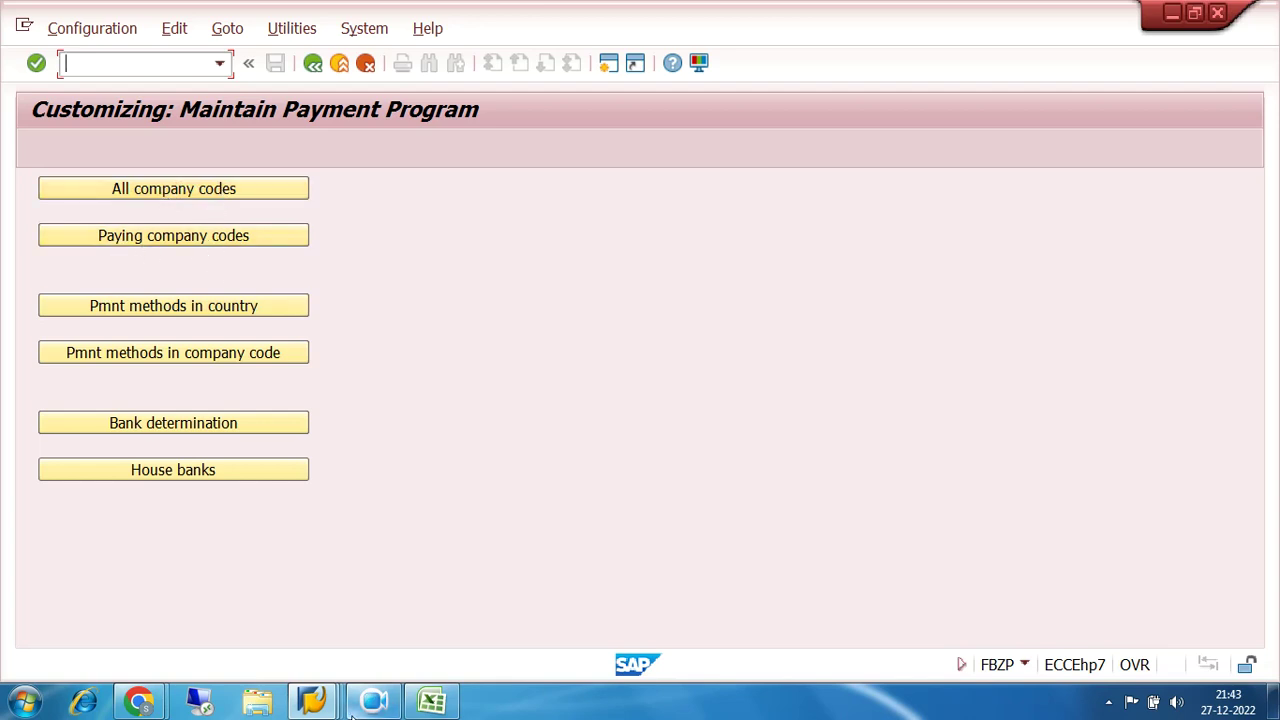
Step: Return to the Maintain Payment Program window and open All company codes
mouse_move(318, 702)
left_click(318, 585)
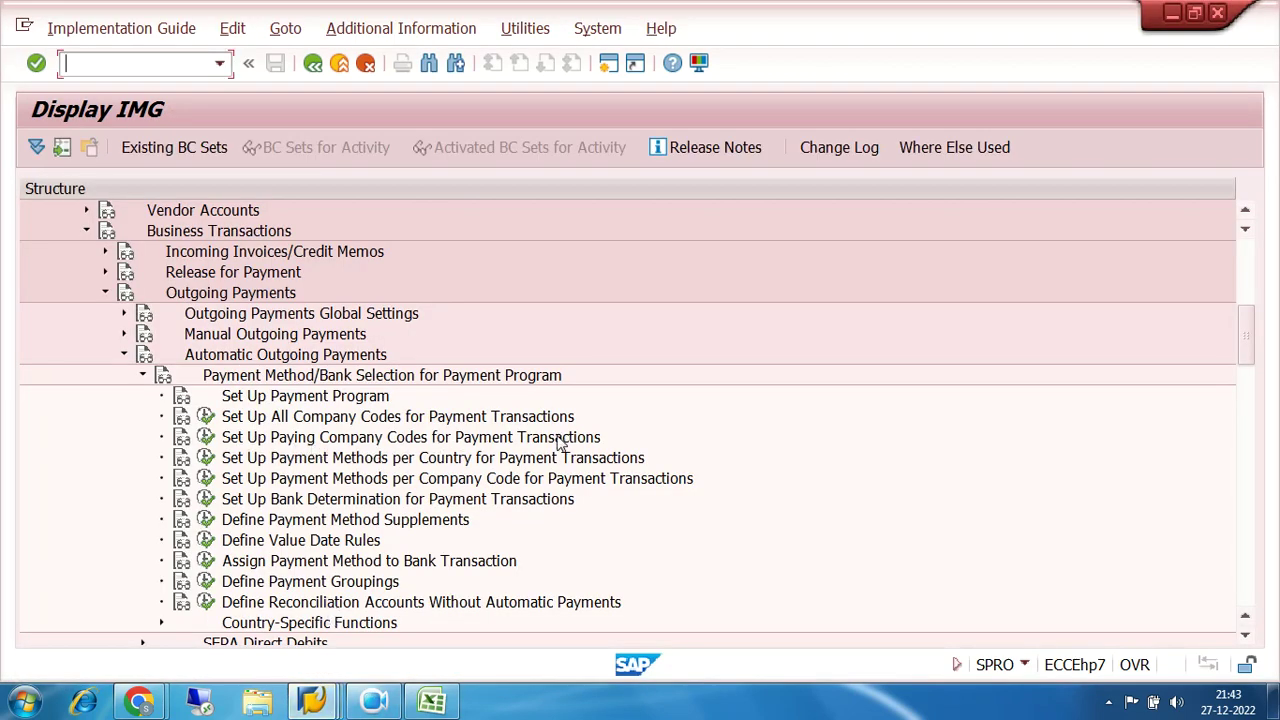
mouse_move(333, 706)
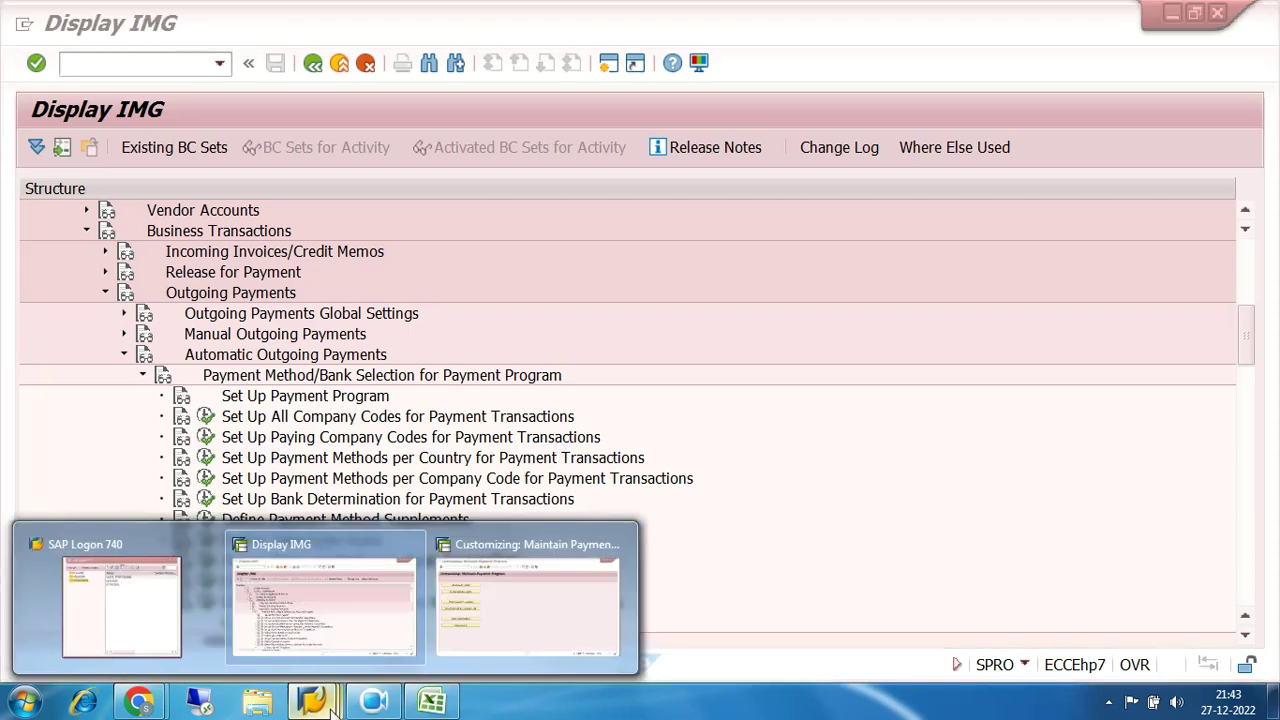
left_click(546, 591)
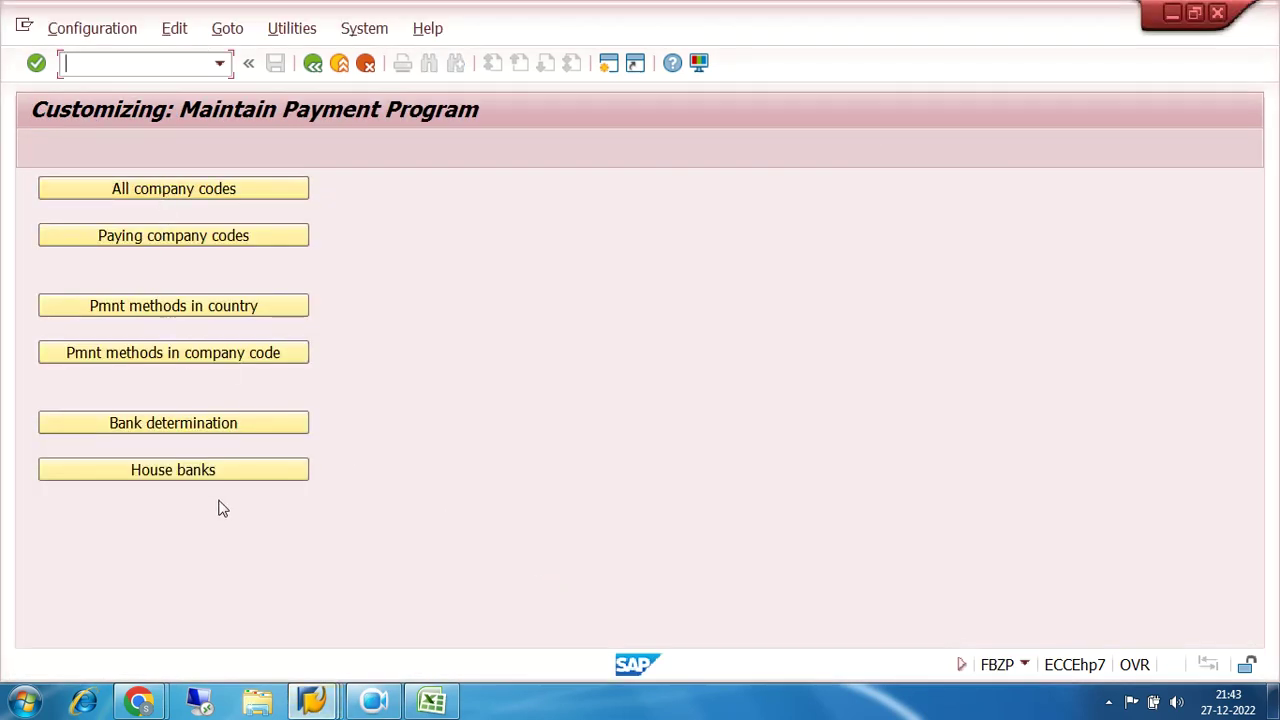
left_click(149, 189)
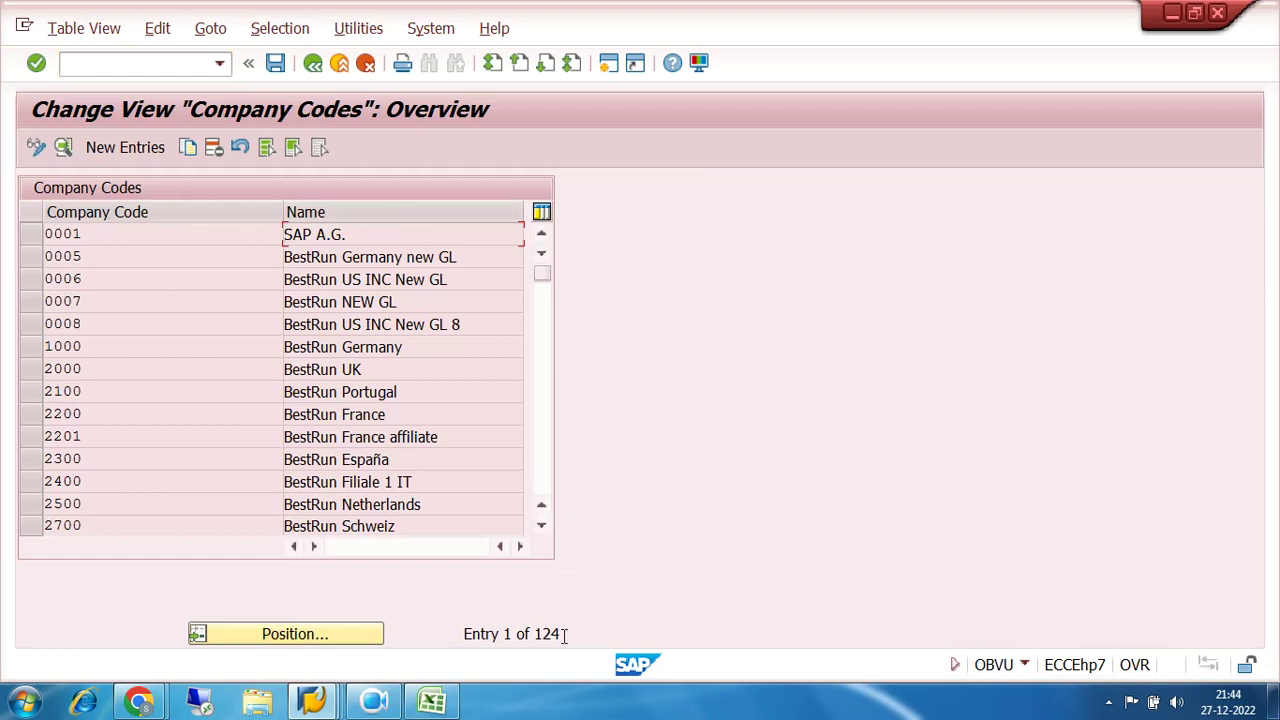
Step: Highlight the 'Entry 1 of 124' count in the Company Codes overview
left_click_drag(559, 634, 441, 636)
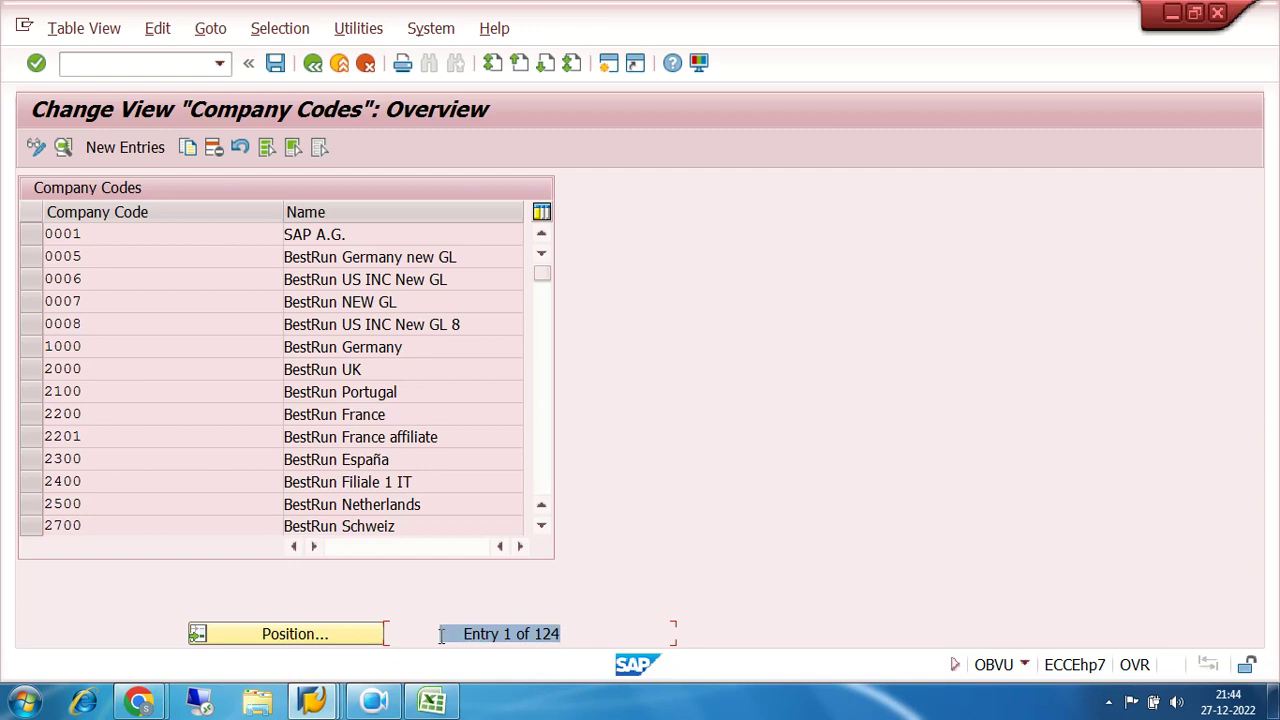
left_click(585, 633)
left_click_drag(585, 633, 466, 640)
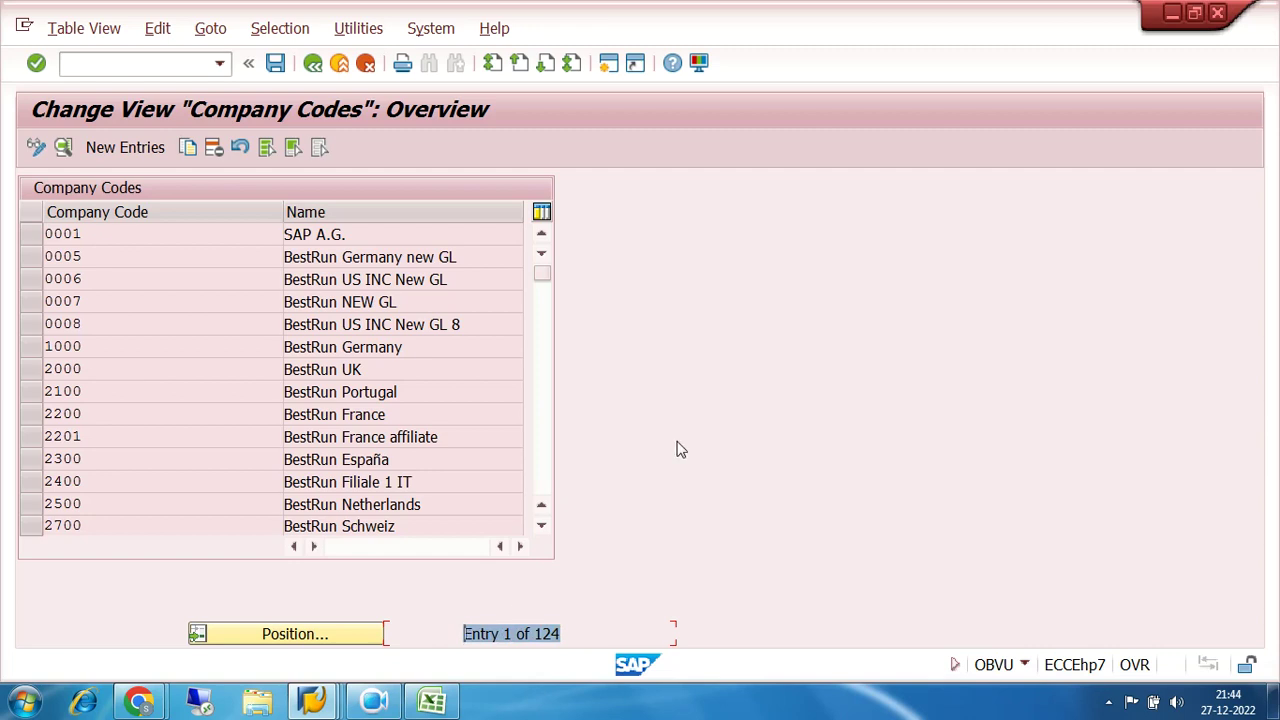
Step: Add a new entry for company code 7200 and move between the Sending and Paying company code fields
left_click(125, 148)
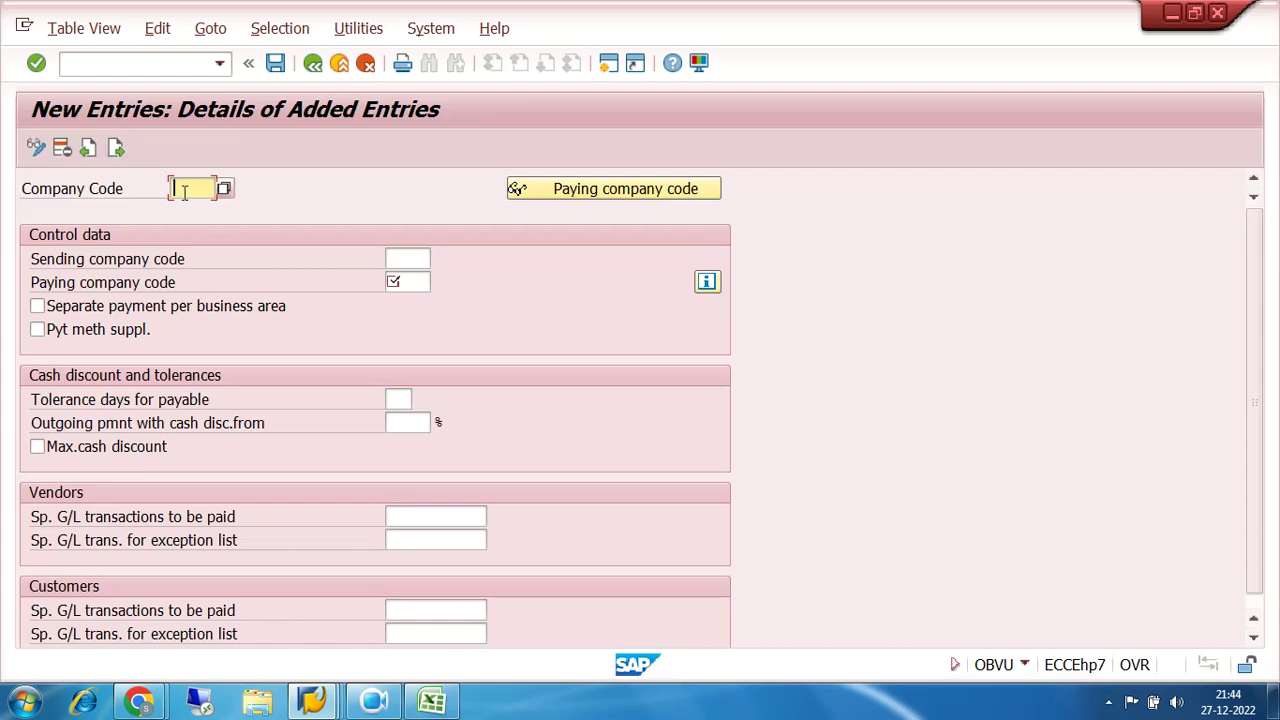
type("7200")
left_click(405, 258)
left_click(407, 282)
left_click(407, 253)
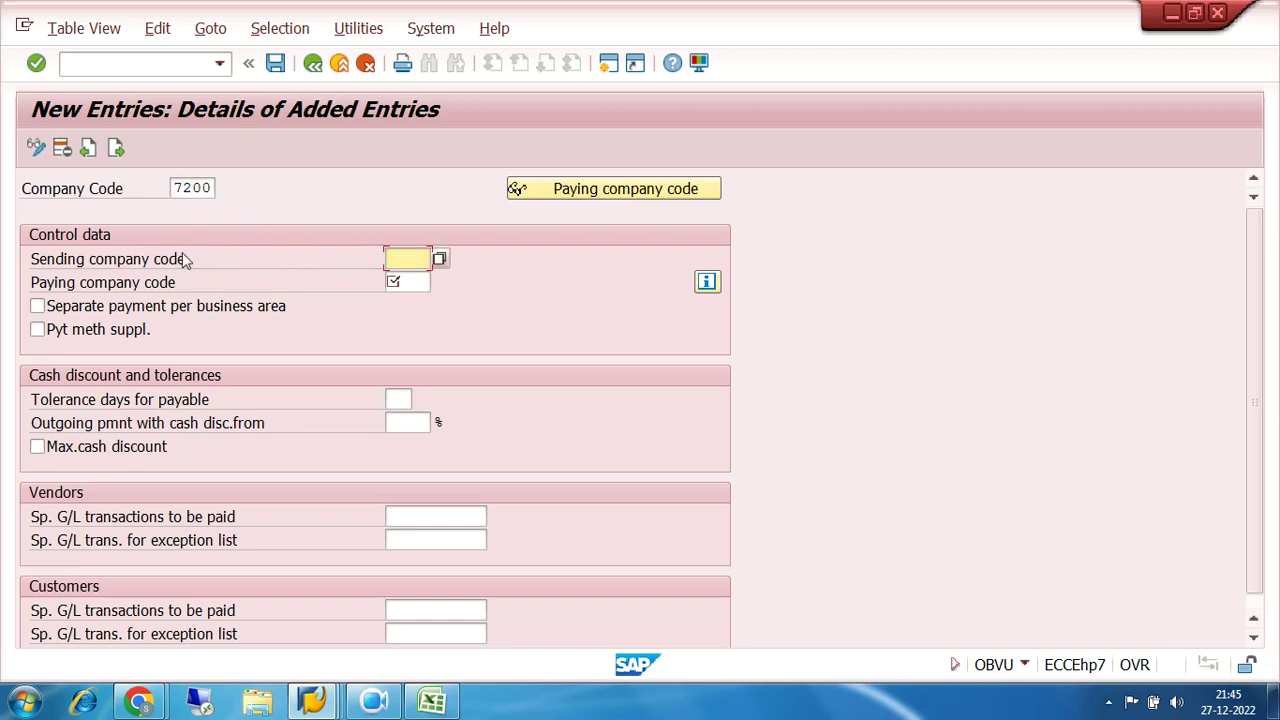
left_click(416, 281)
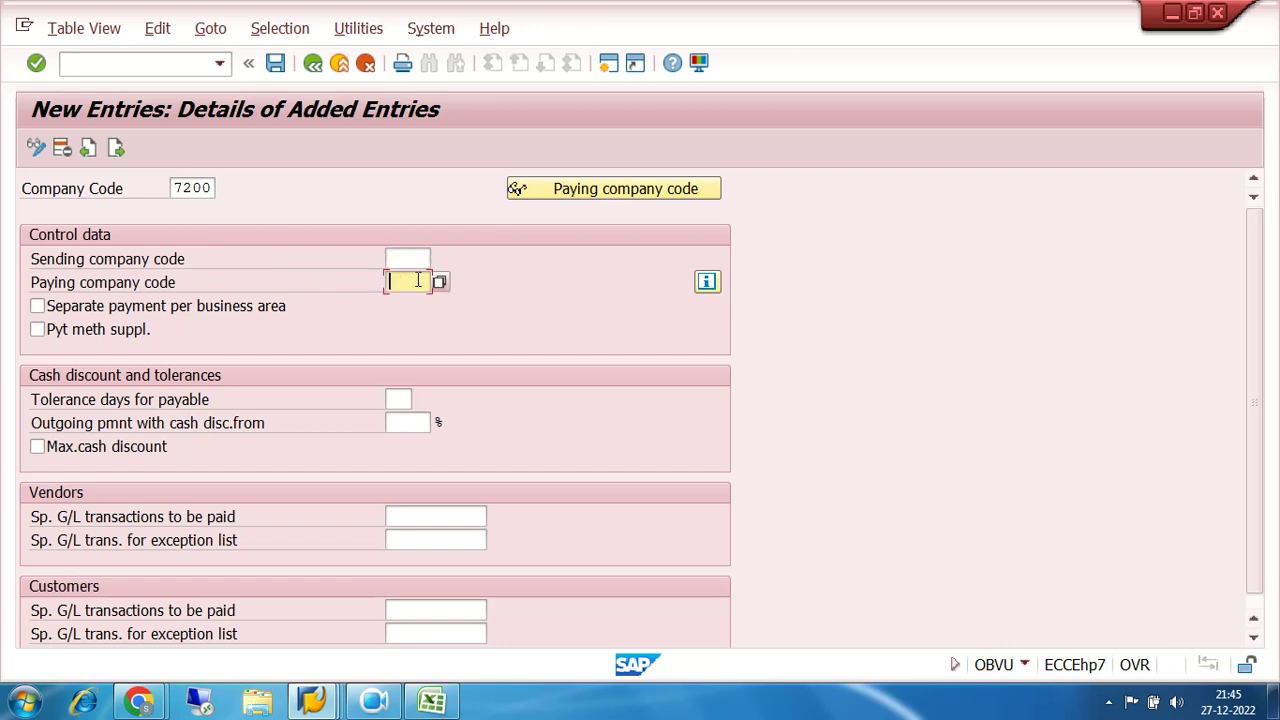
left_click(410, 261)
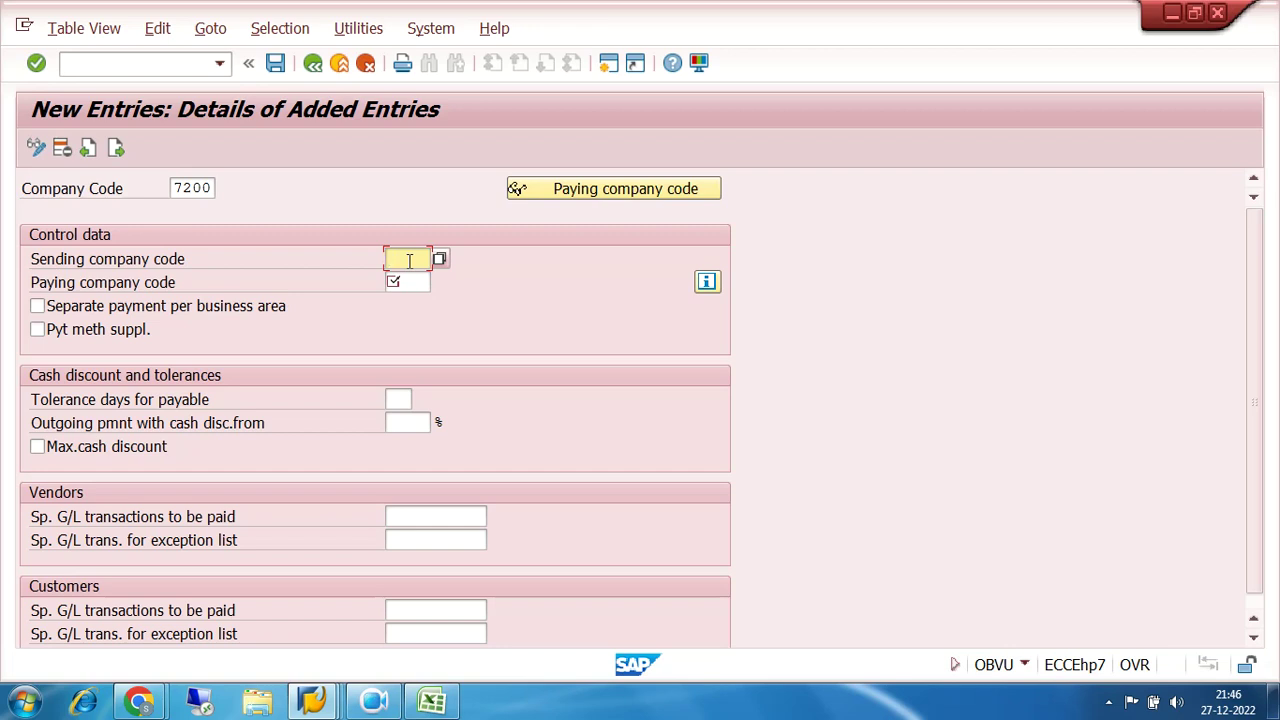
Step: Enter 7200 as both the sending and the paying company code
type("7200")
key("Tab")
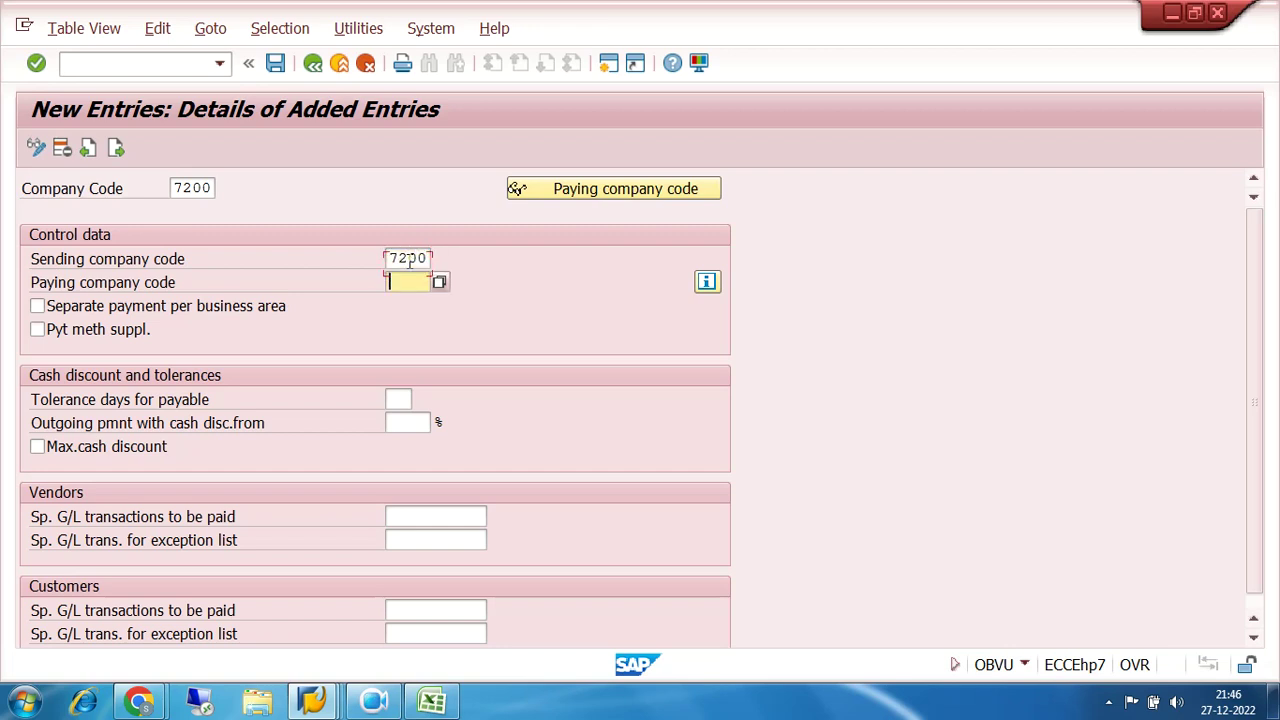
type("7200")
Step: Save the settings under the customizing request and return to the FBZP main screen
left_click(275, 63)
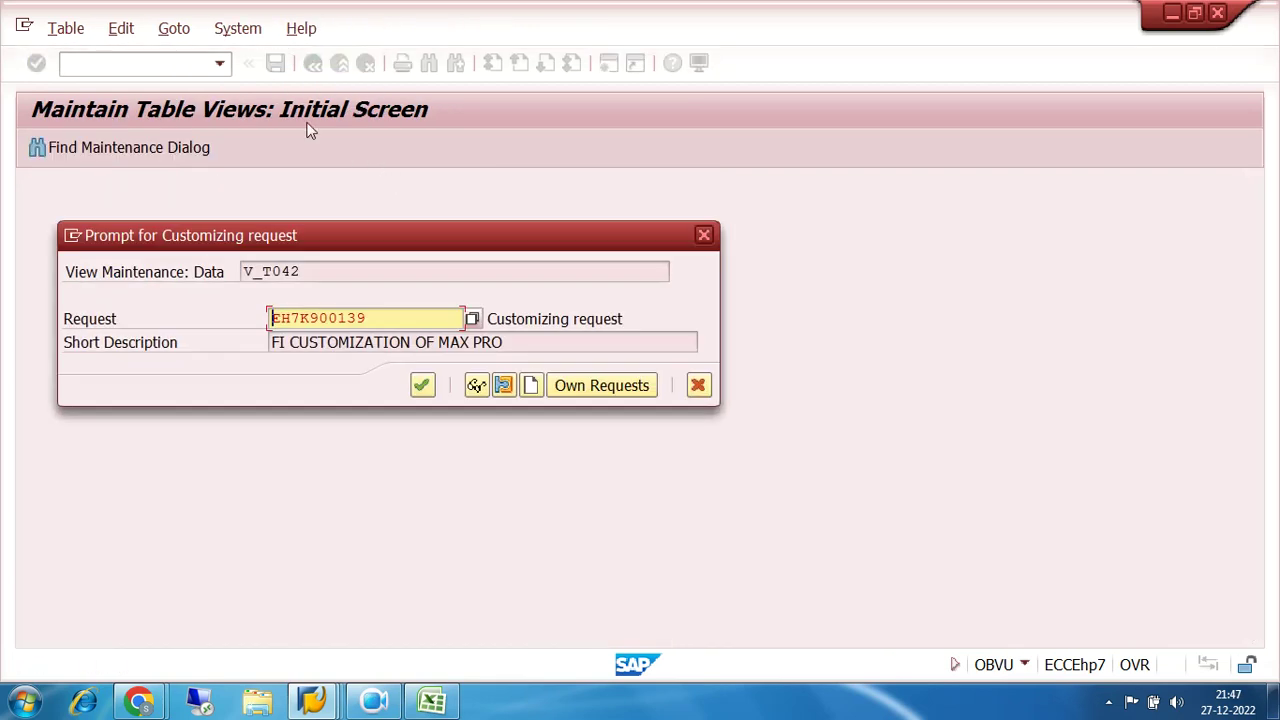
left_click(420, 387)
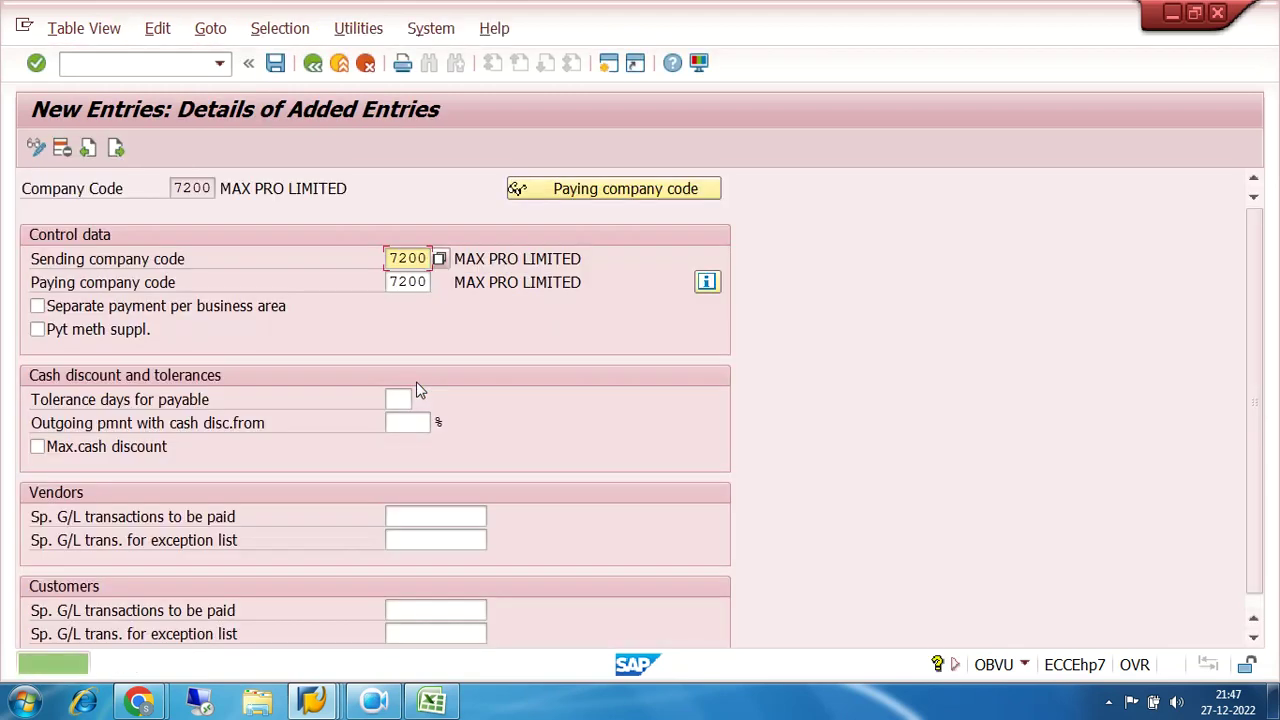
left_click(313, 72)
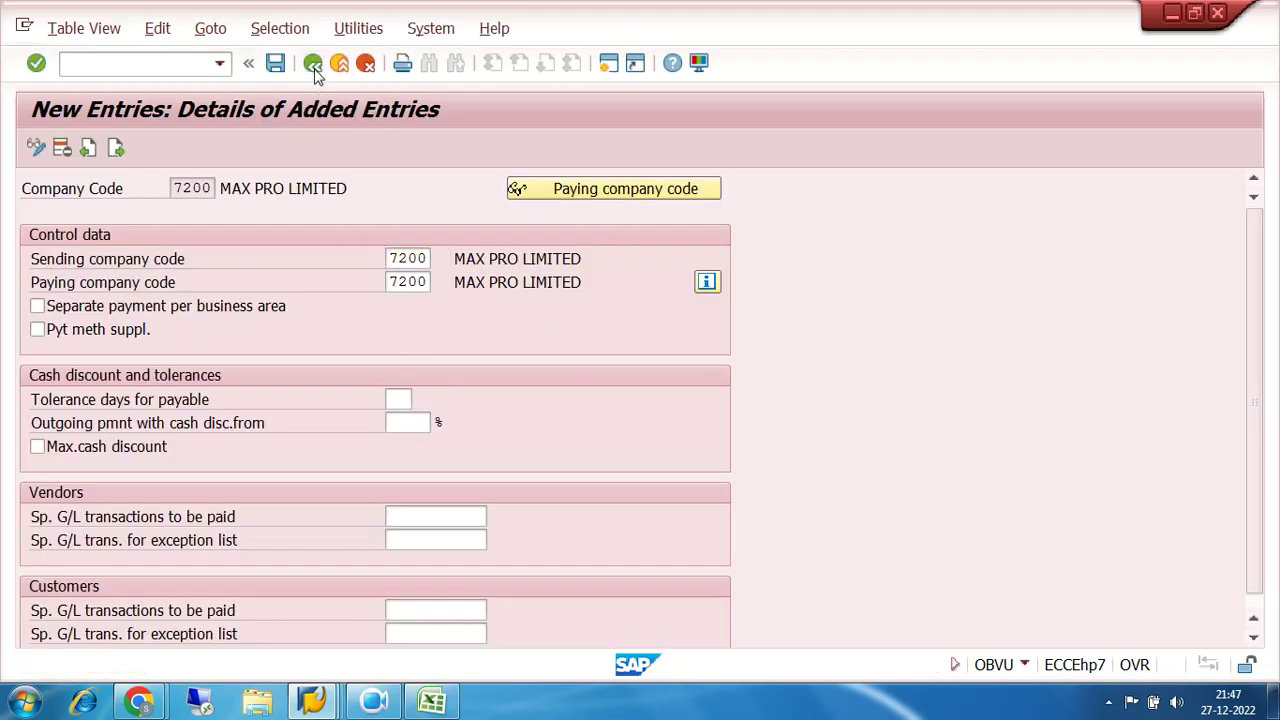
left_click(313, 68)
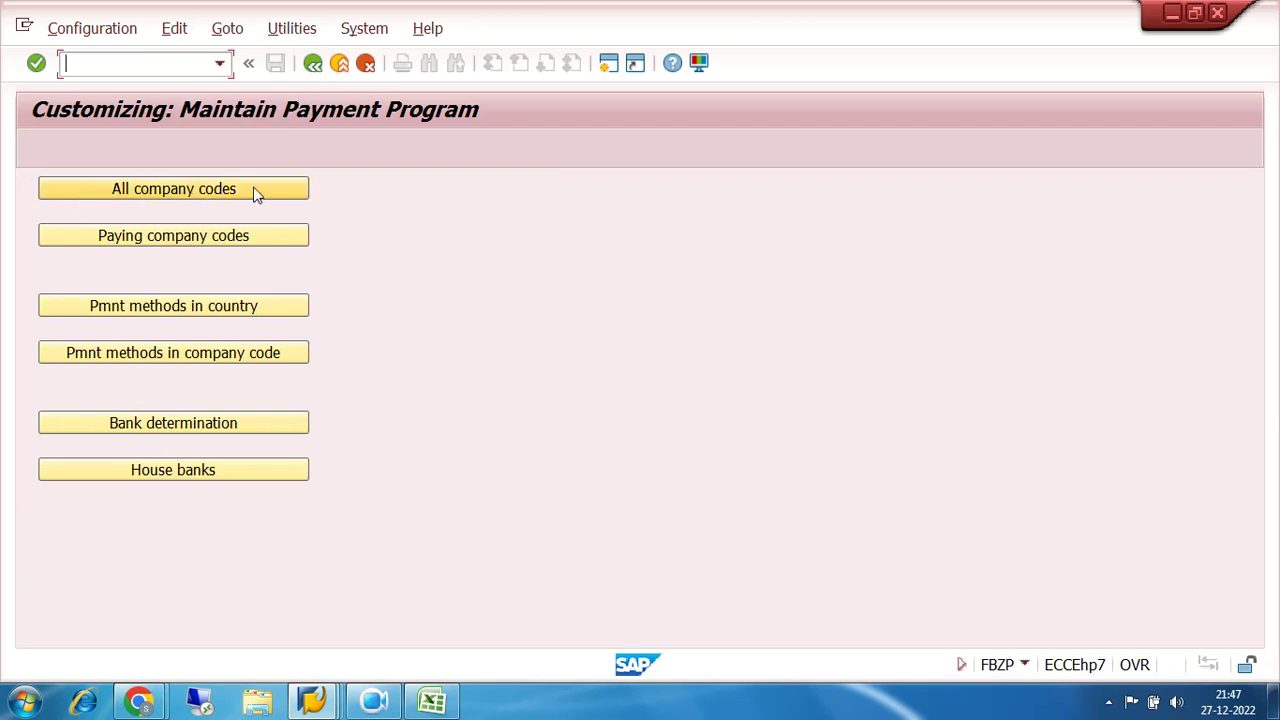
Step: Open the Paying company codes overview showing the 124 existing entries
left_click(175, 245)
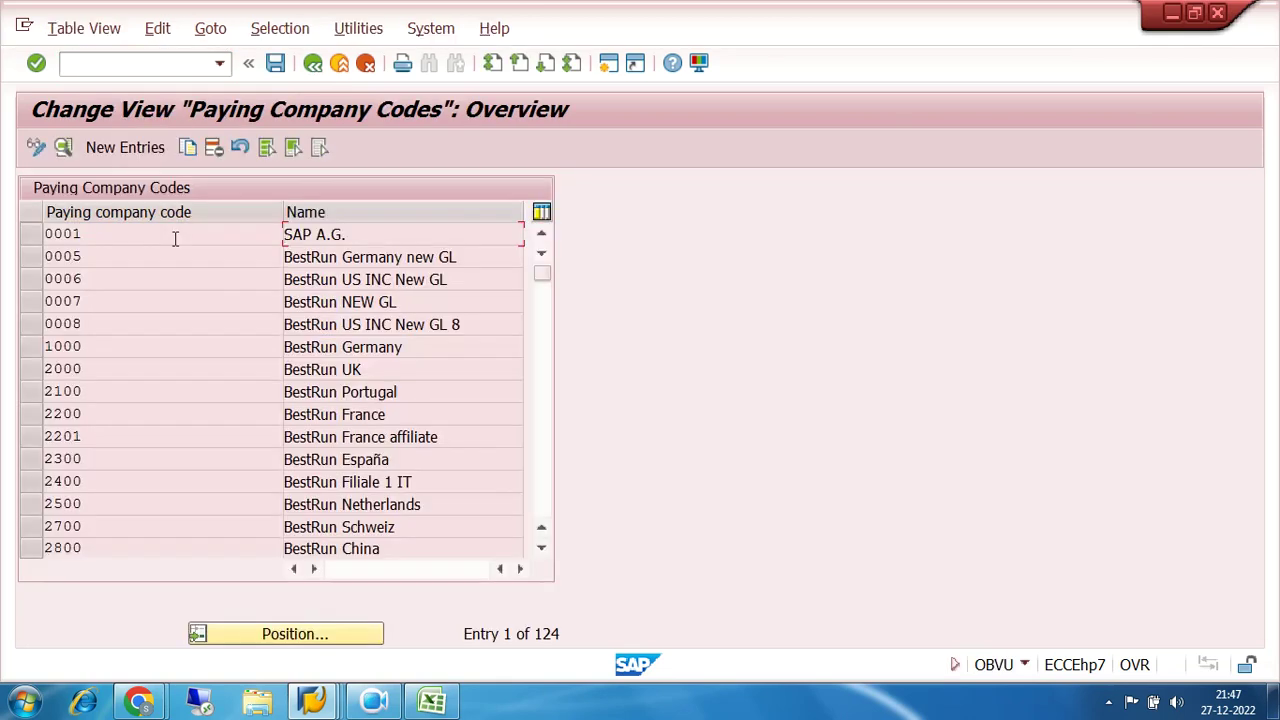
left_click_drag(566, 634, 457, 640)
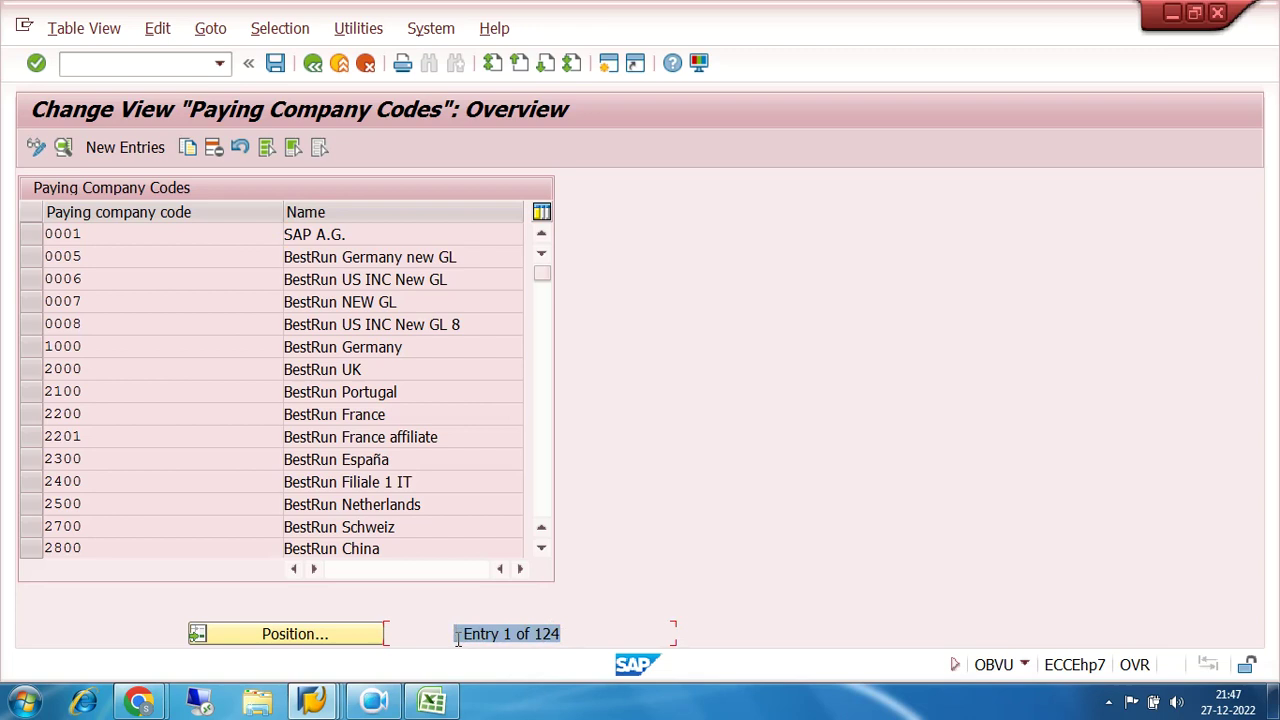
Step: Add a new paying company code 7200 entry with minimum outgoing payment 1000
left_click(124, 150)
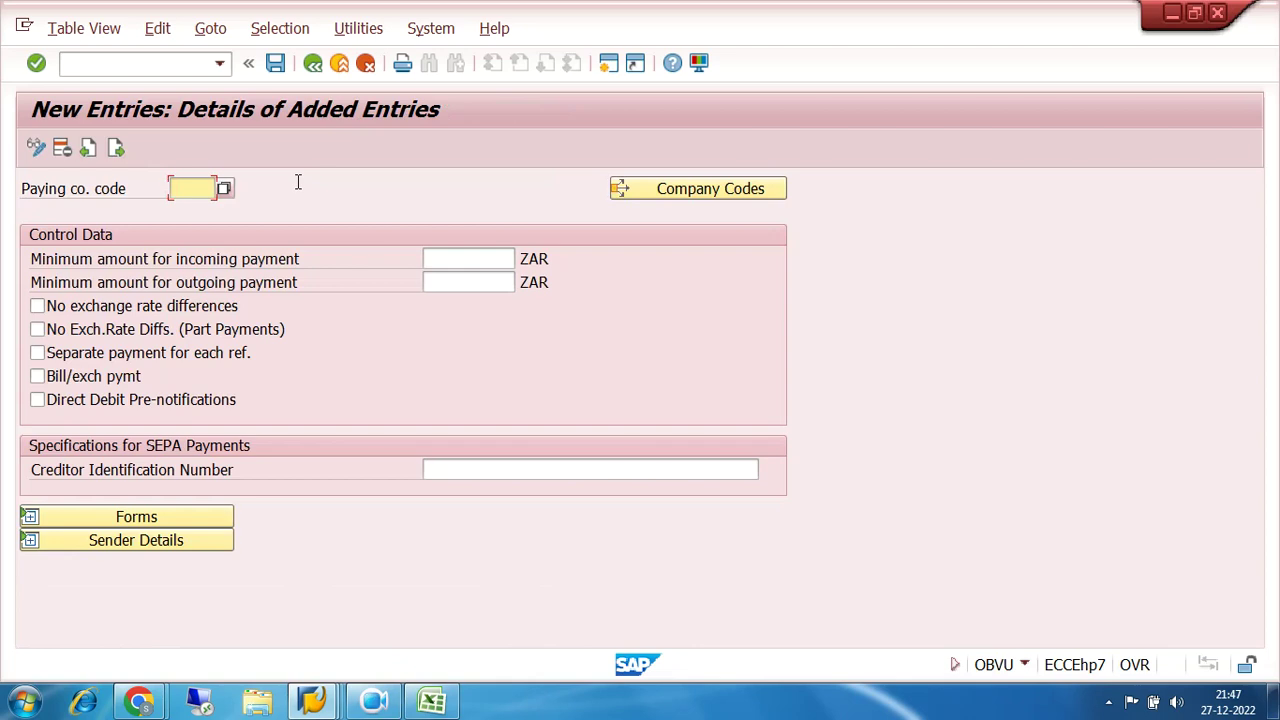
type("7200")
left_click(484, 260)
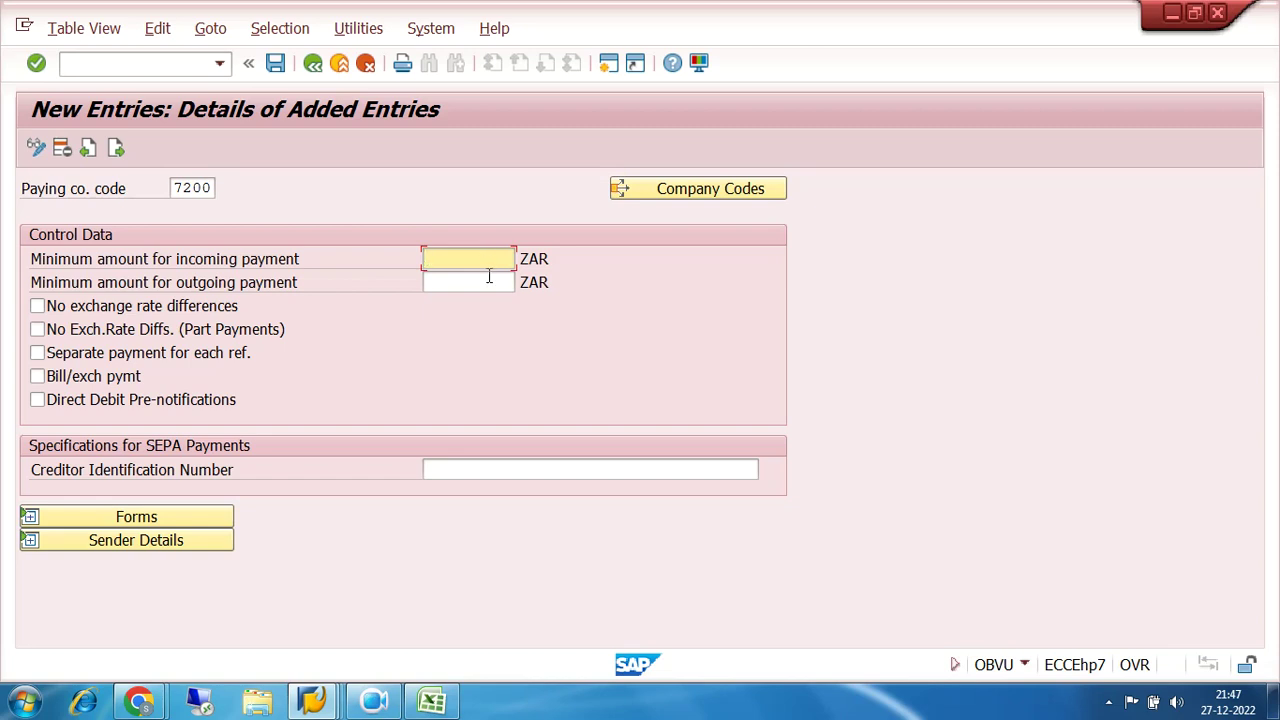
left_click(490, 283)
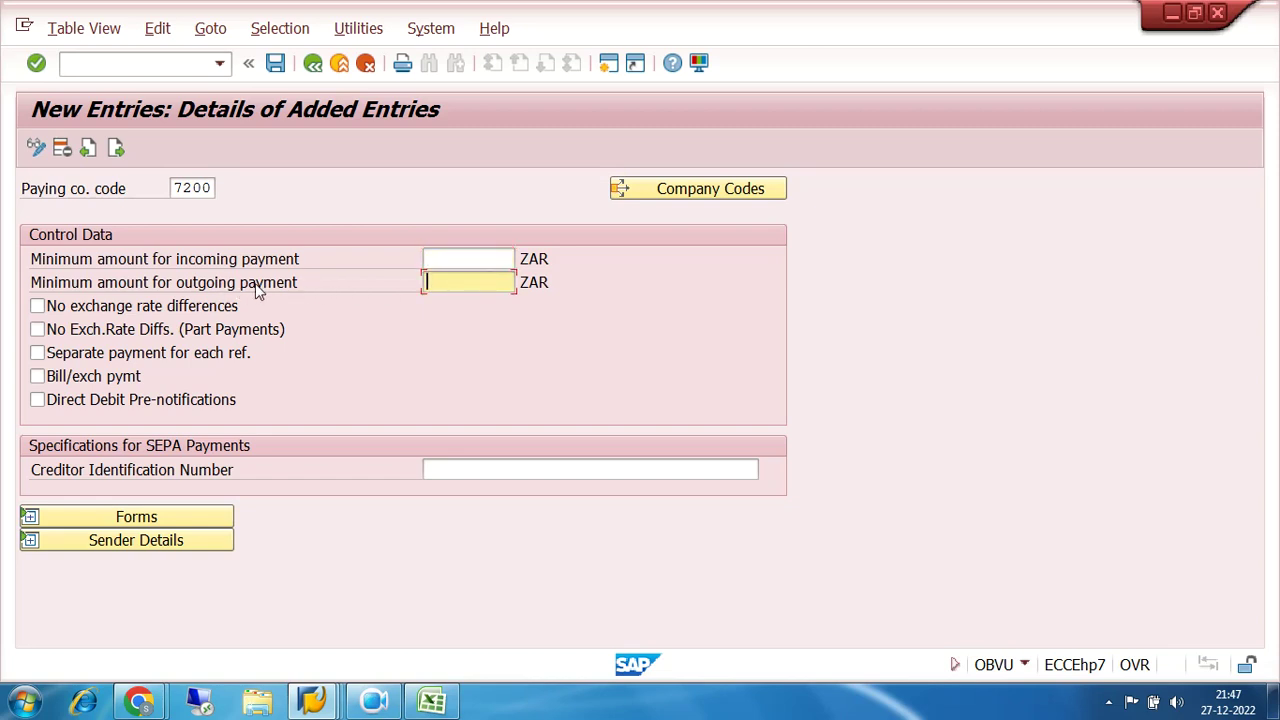
left_click(449, 256)
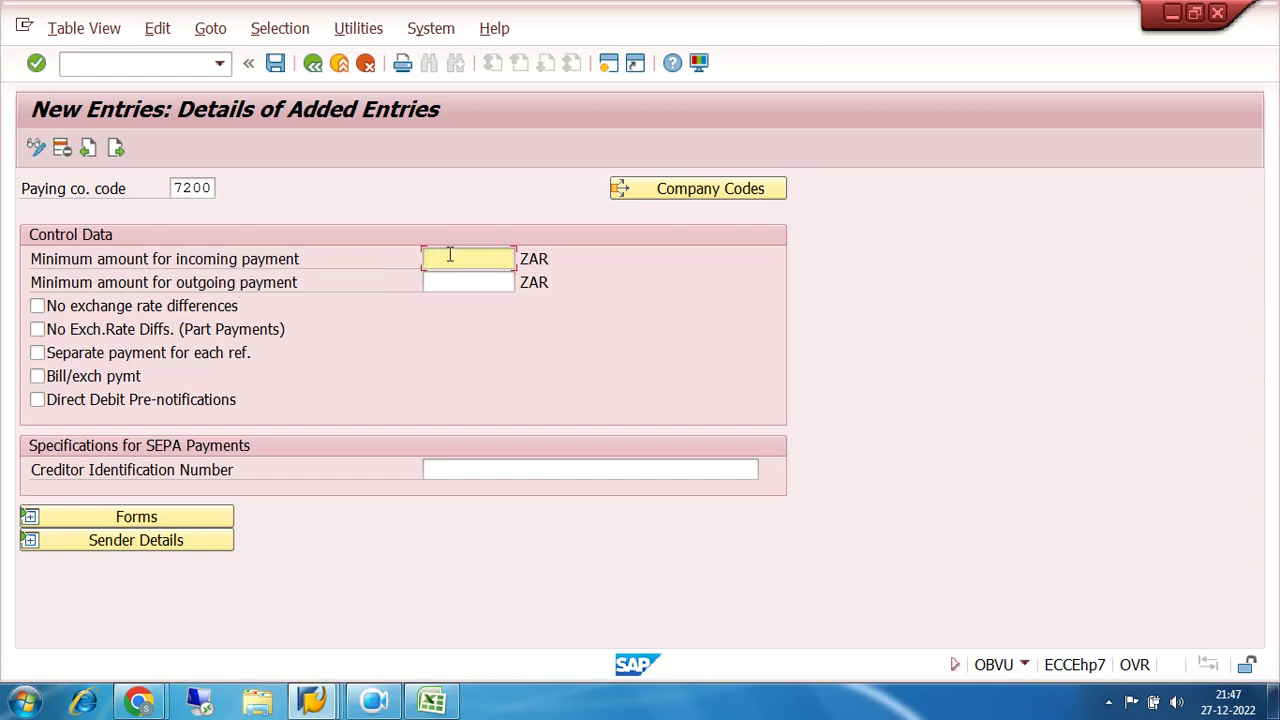
left_click(456, 281)
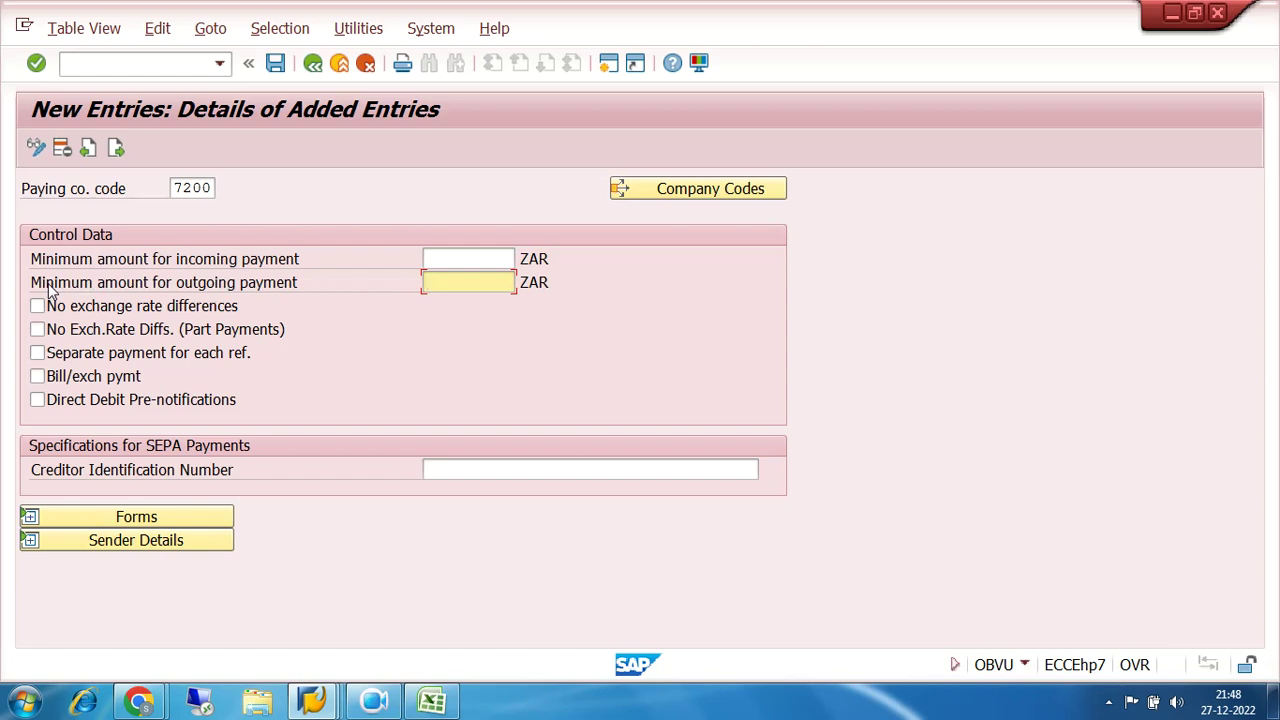
type("1000")
Step: Tick No exchange rate differences and confirm the 7200 entry
left_click(434, 257)
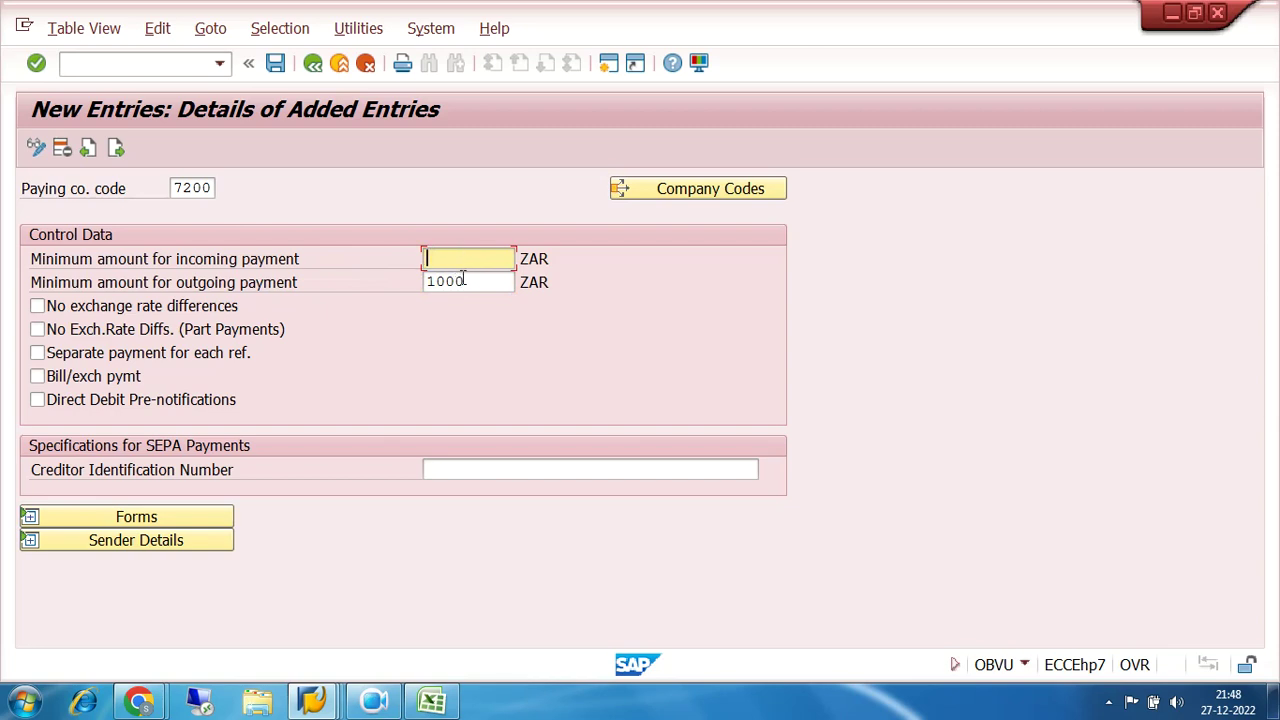
left_click(467, 281)
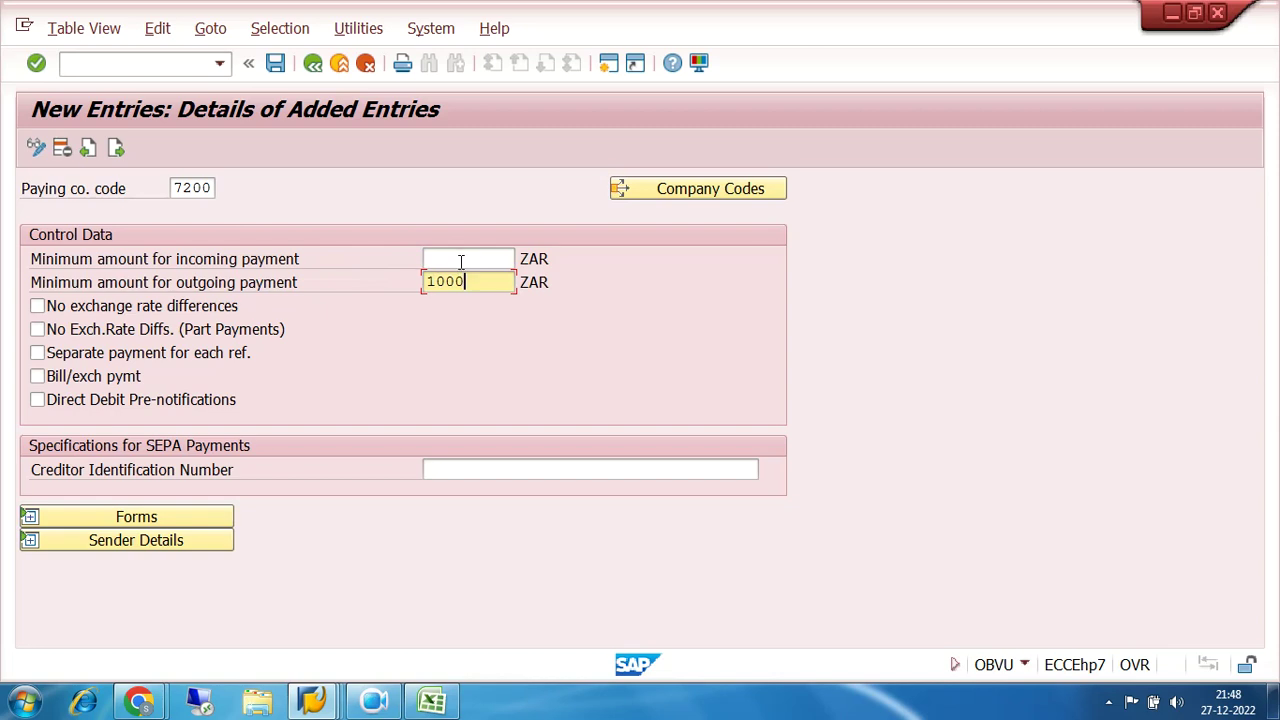
left_click(461, 261)
left_click(468, 281)
left_click(466, 259)
left_click(467, 281)
left_click(37, 306)
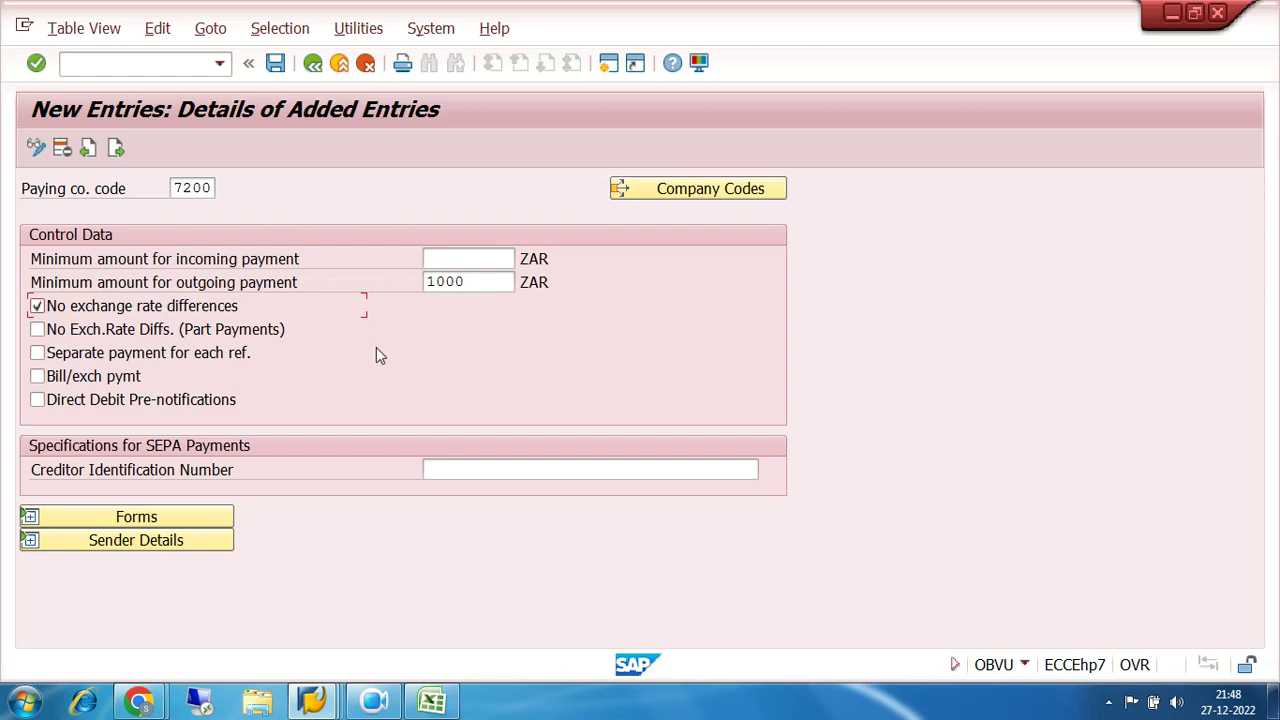
key("Return")
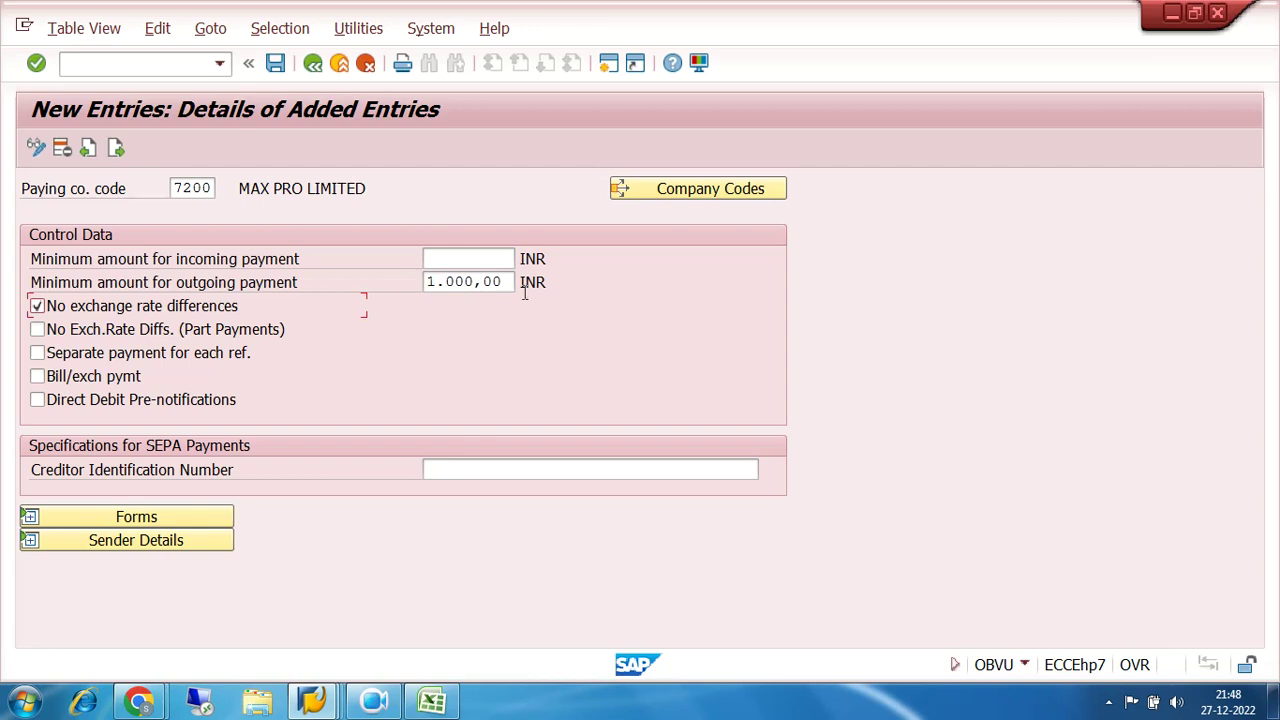
left_click_drag(519, 283, 551, 288)
Step: Expand the Forms section and select the Form for the Payment Advice field
left_click(90, 516)
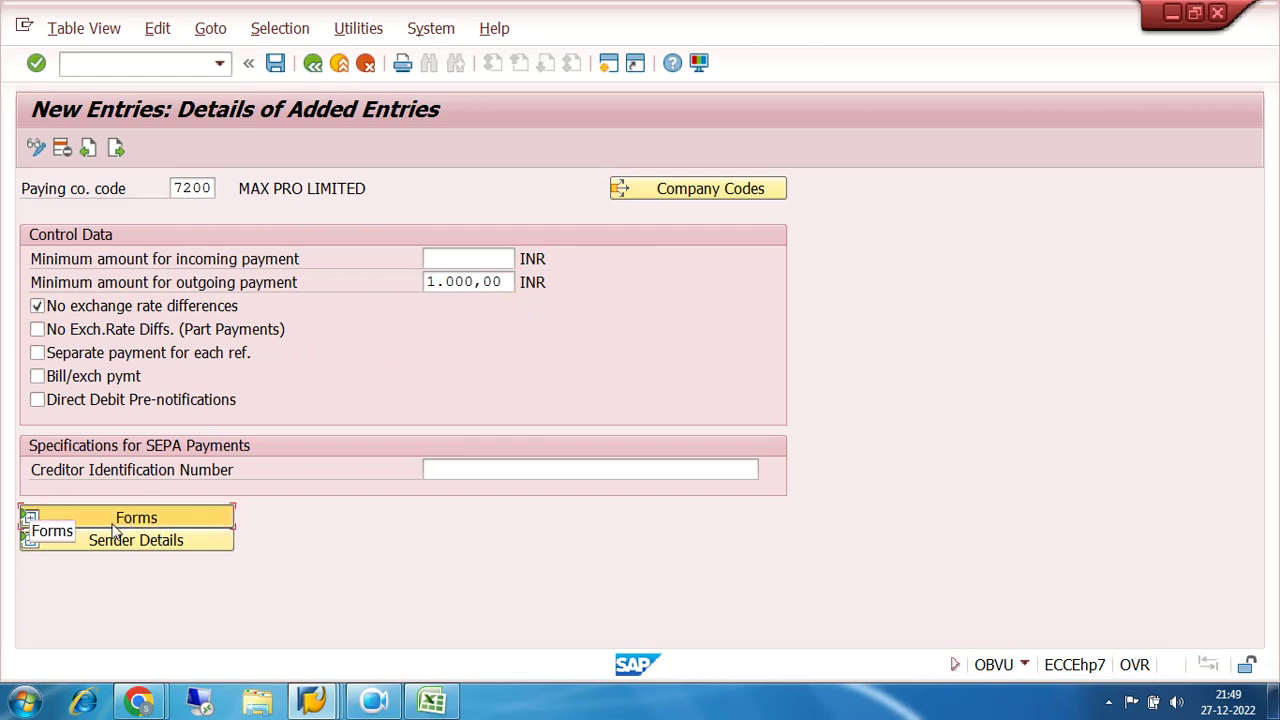
scroll(580, 403, "down", 1)
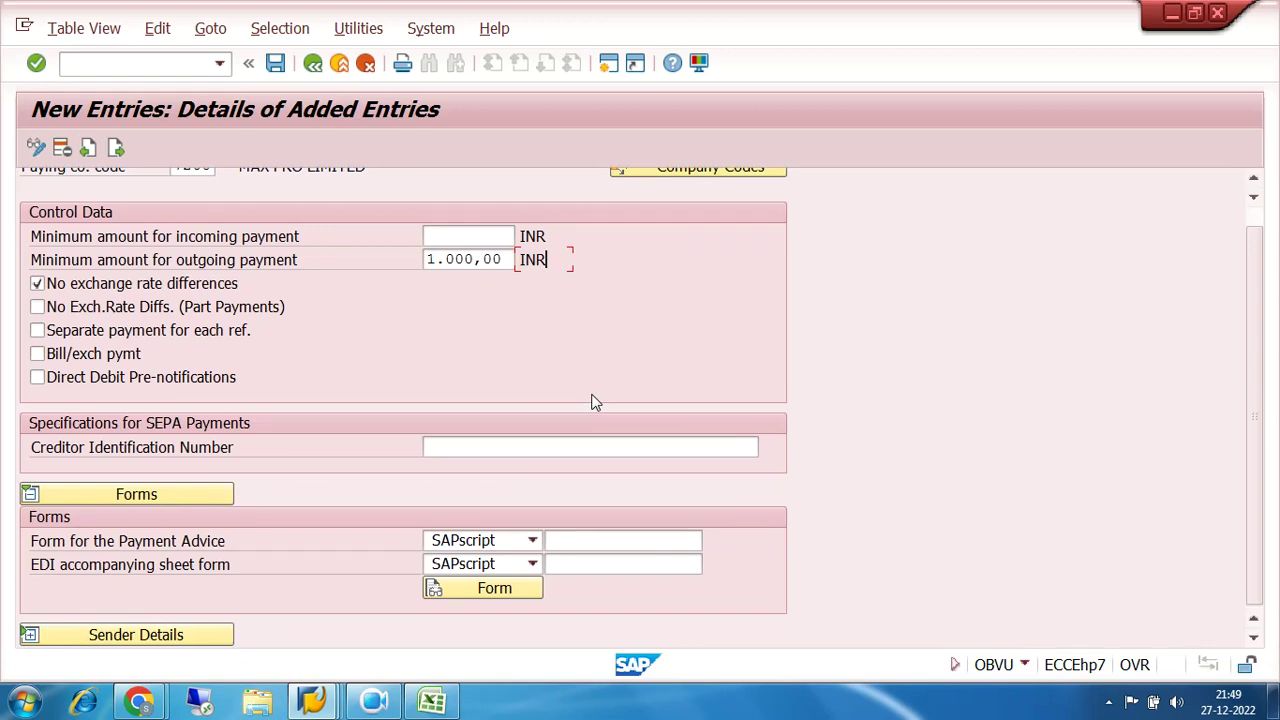
left_click(559, 541)
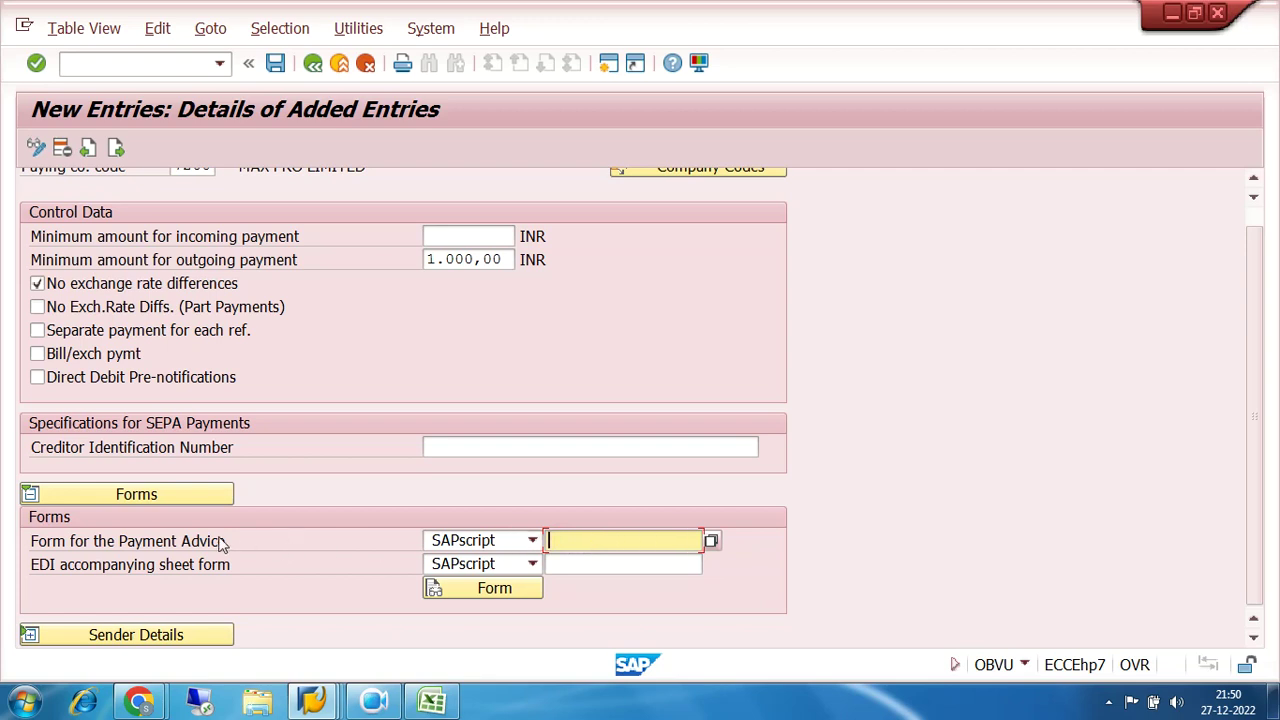
Step: Choose F110_IN_AVIS, Payment Advice Note (International), as the payment advice form
left_click(712, 541)
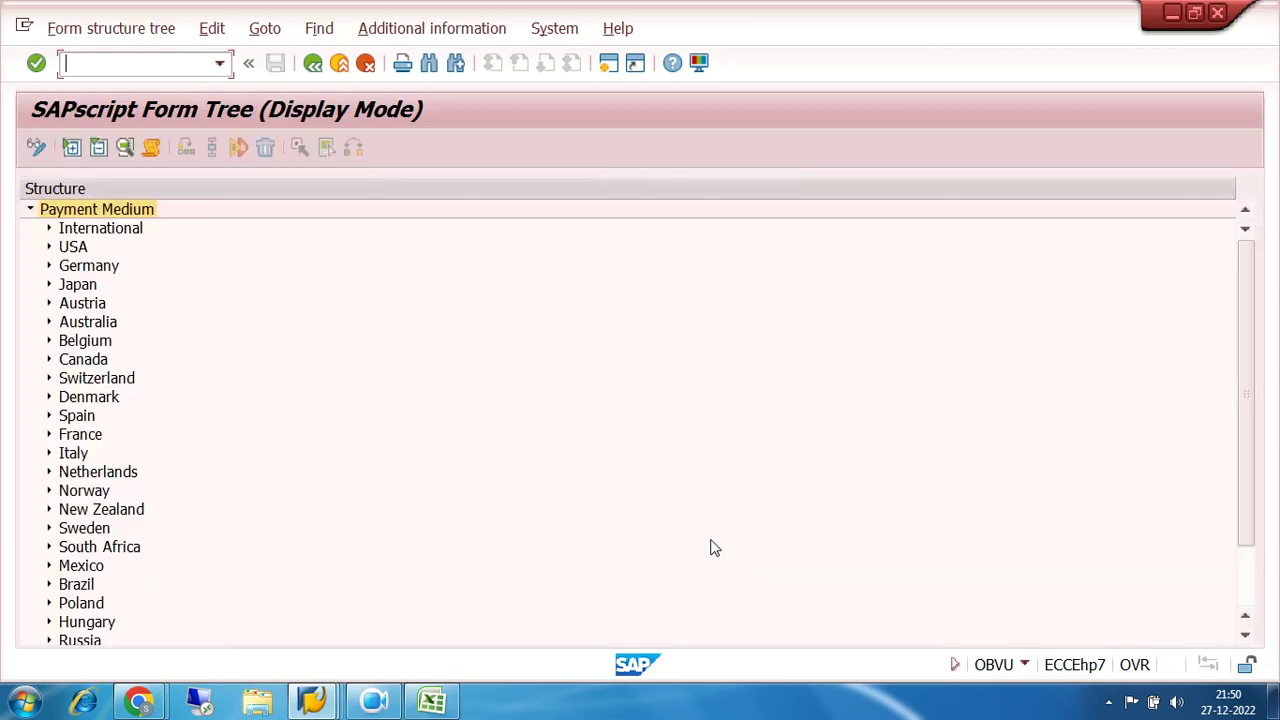
left_click(48, 228)
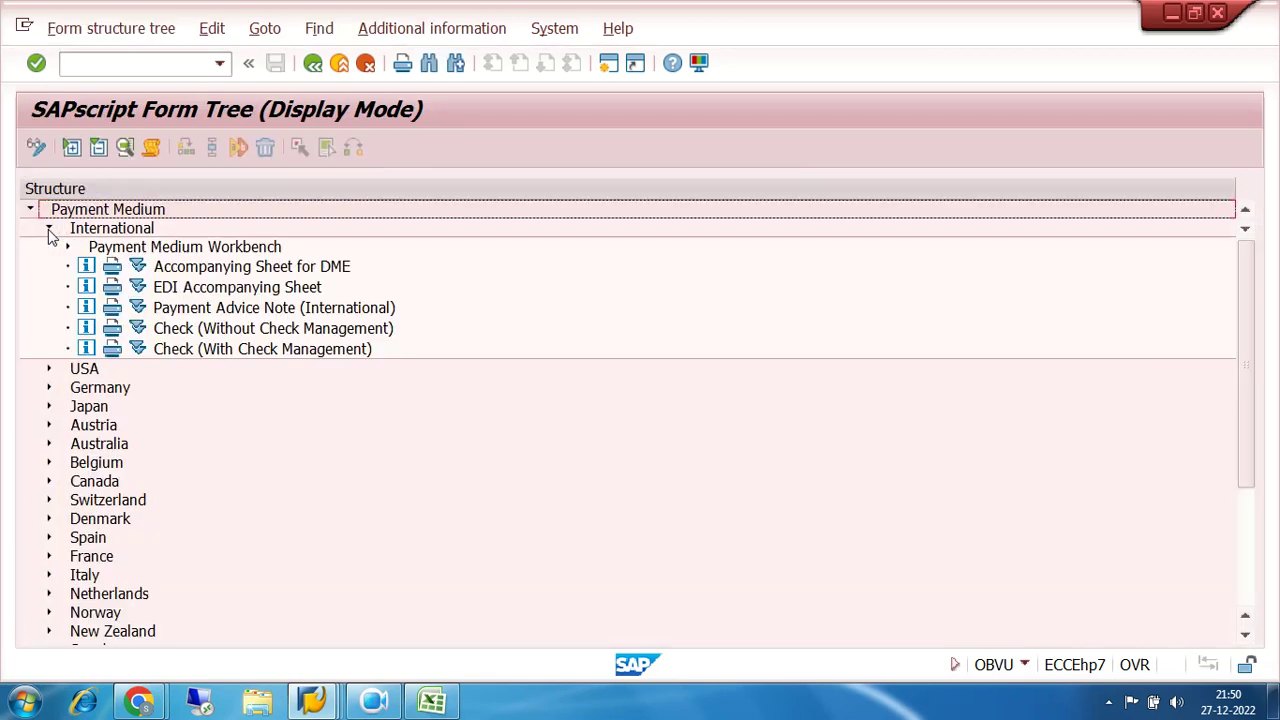
left_click(222, 313)
double_click(220, 313)
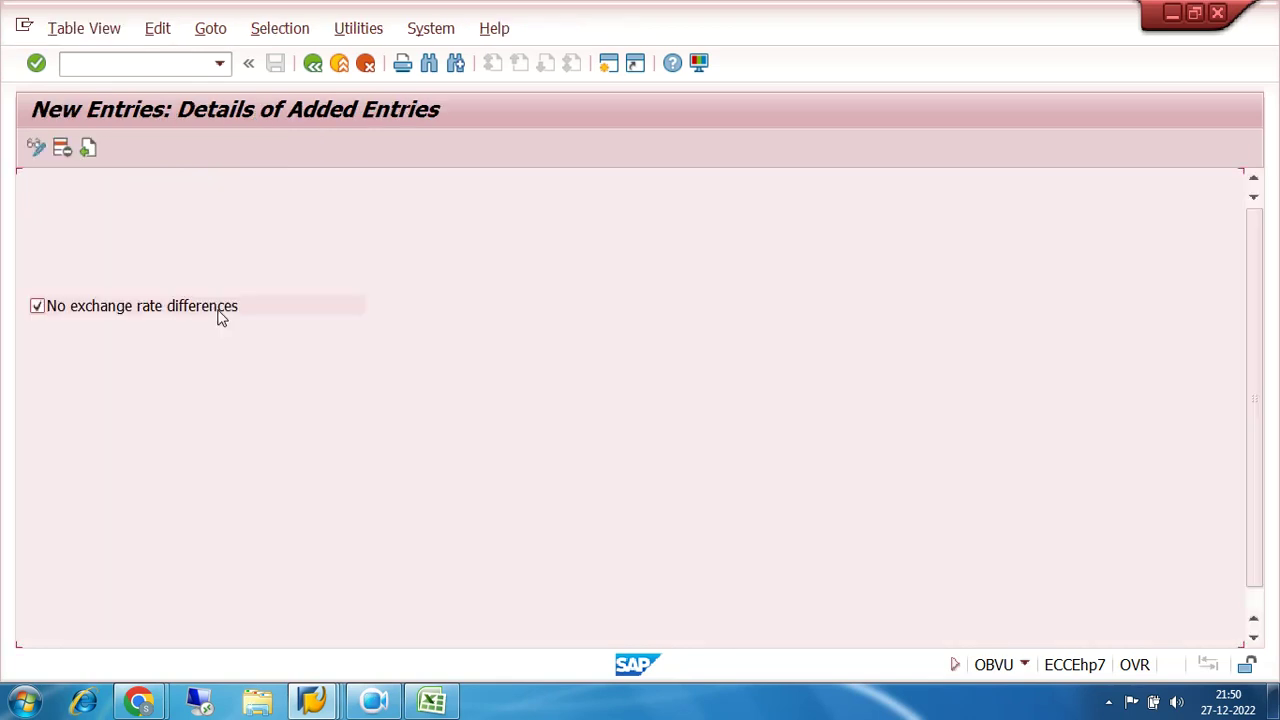
left_click_drag(676, 563, 532, 568)
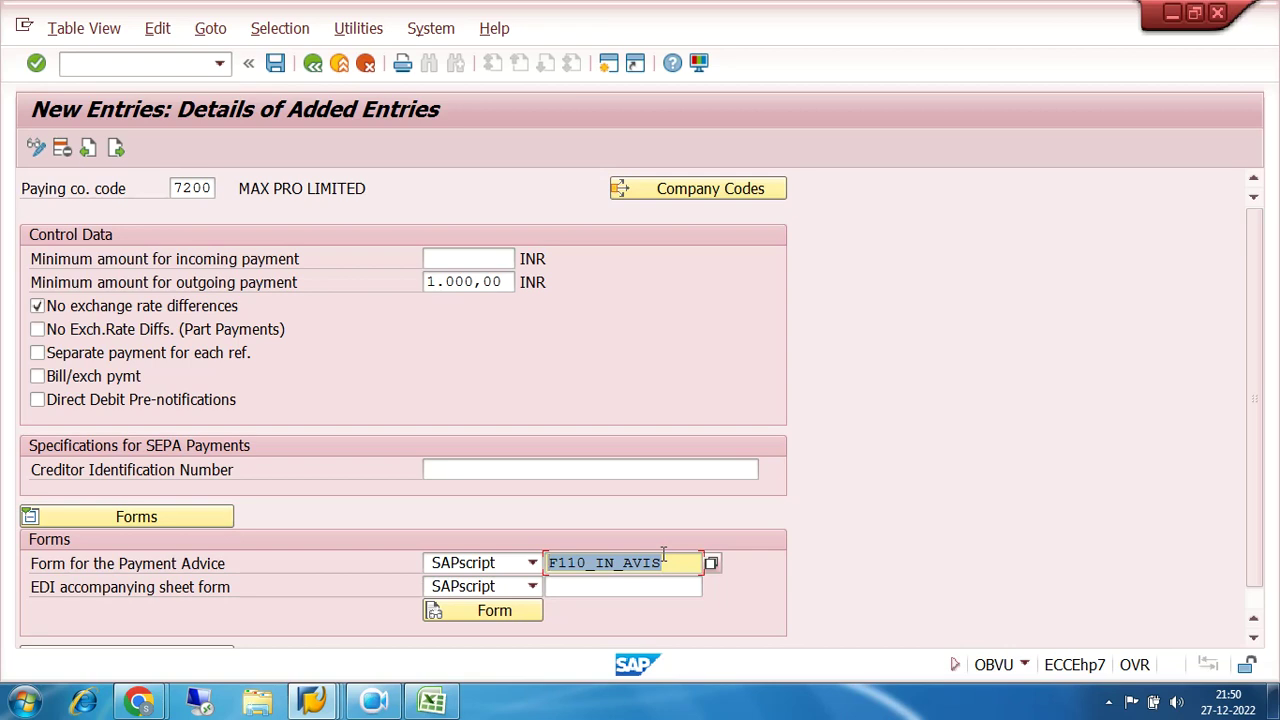
left_click(638, 586)
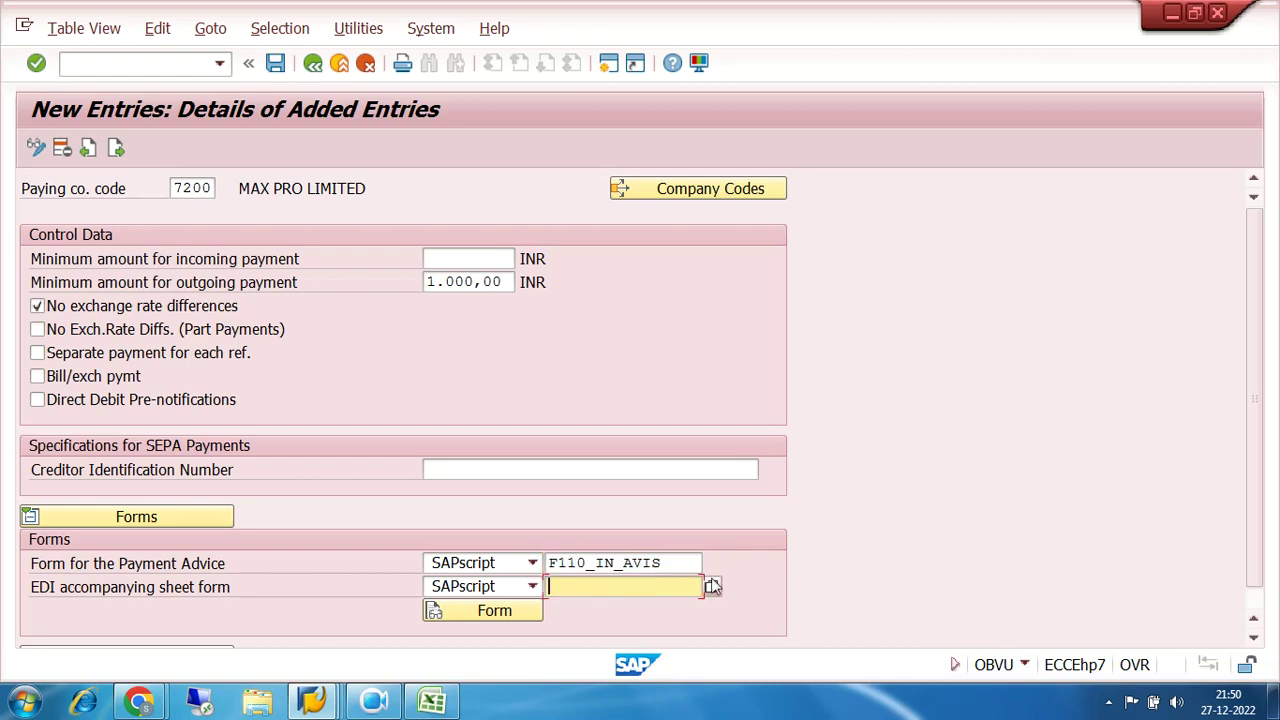
left_click(1254, 638)
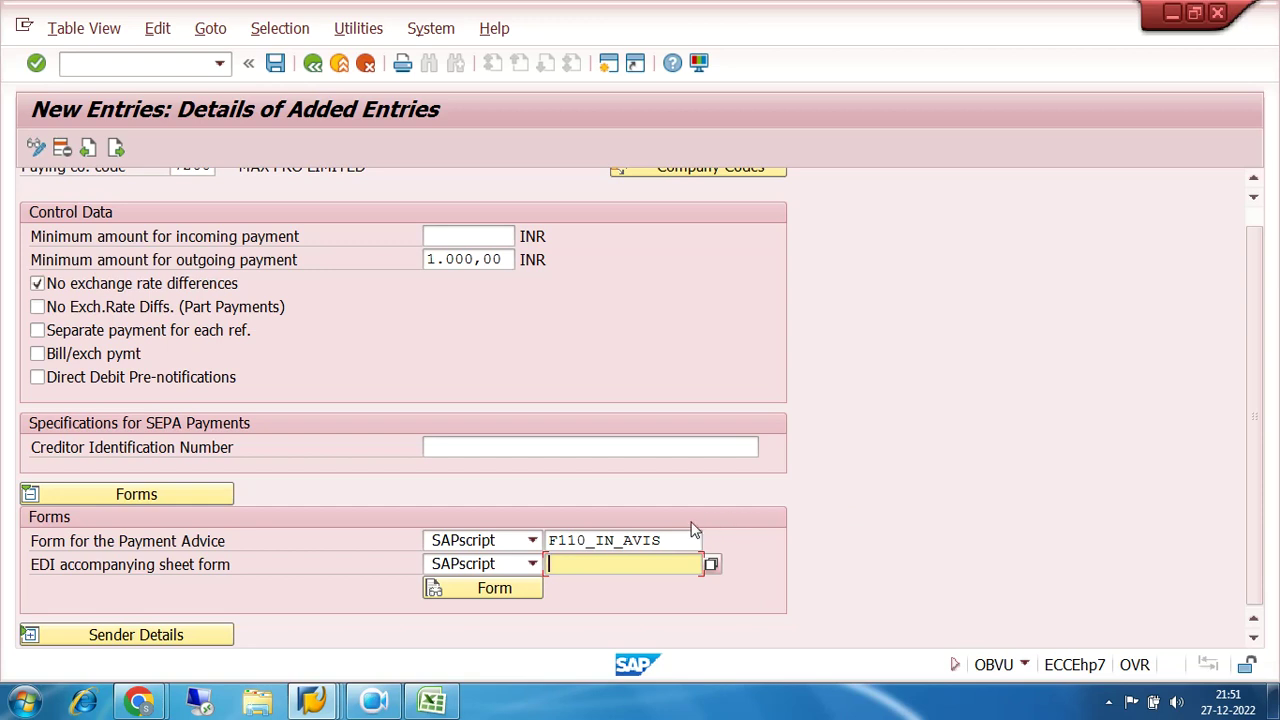
left_click_drag(666, 541, 548, 541)
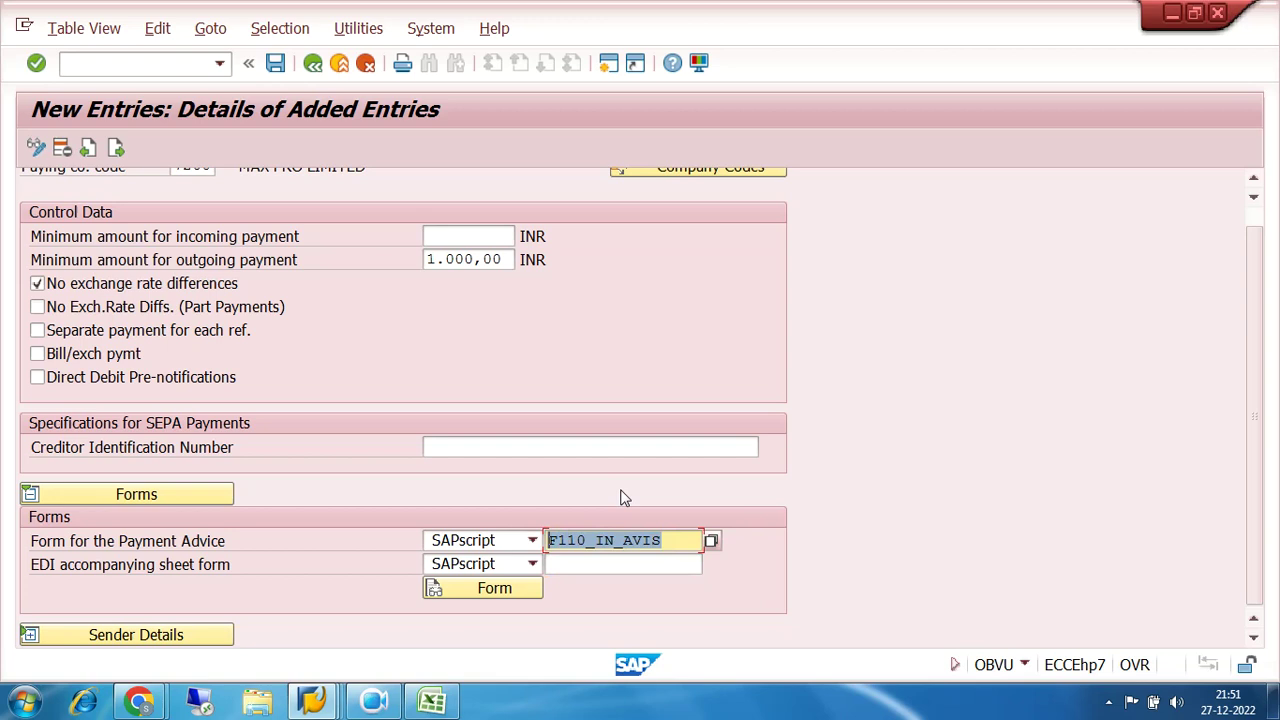
left_click(591, 568)
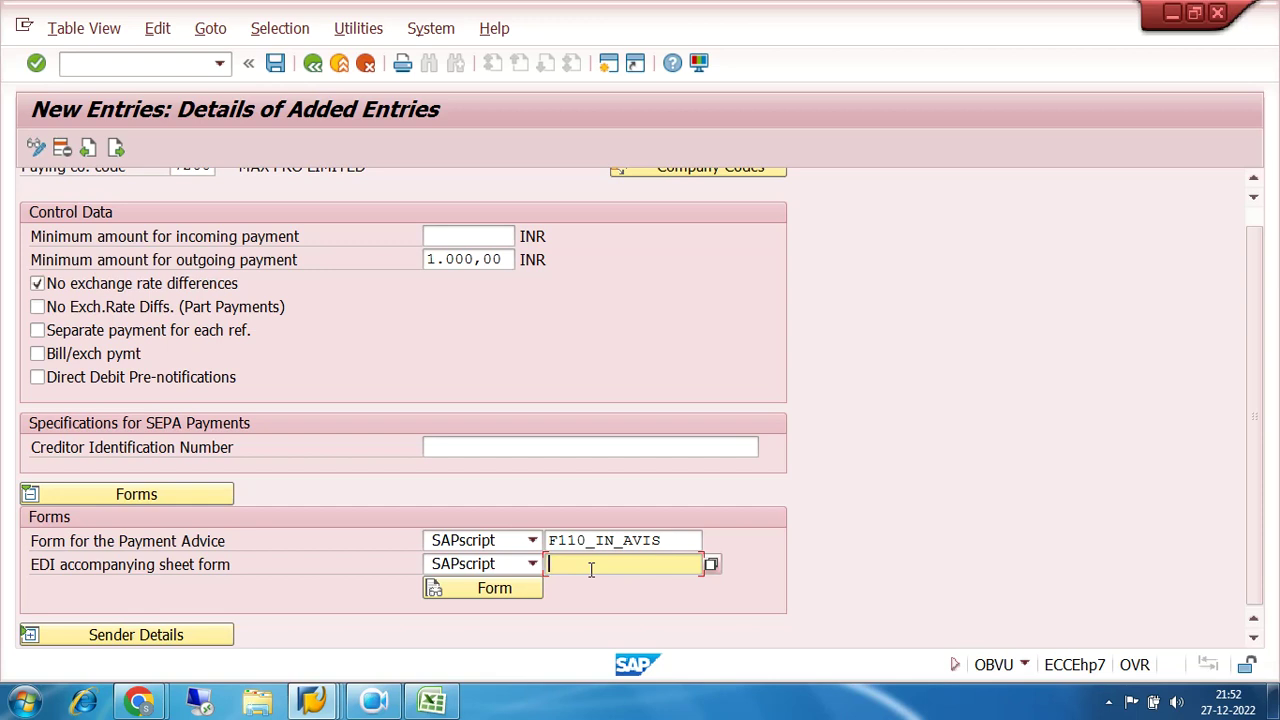
Step: Set the EDI accompanying sheet form to F110_EDI_01 from the International forms
left_click(714, 568)
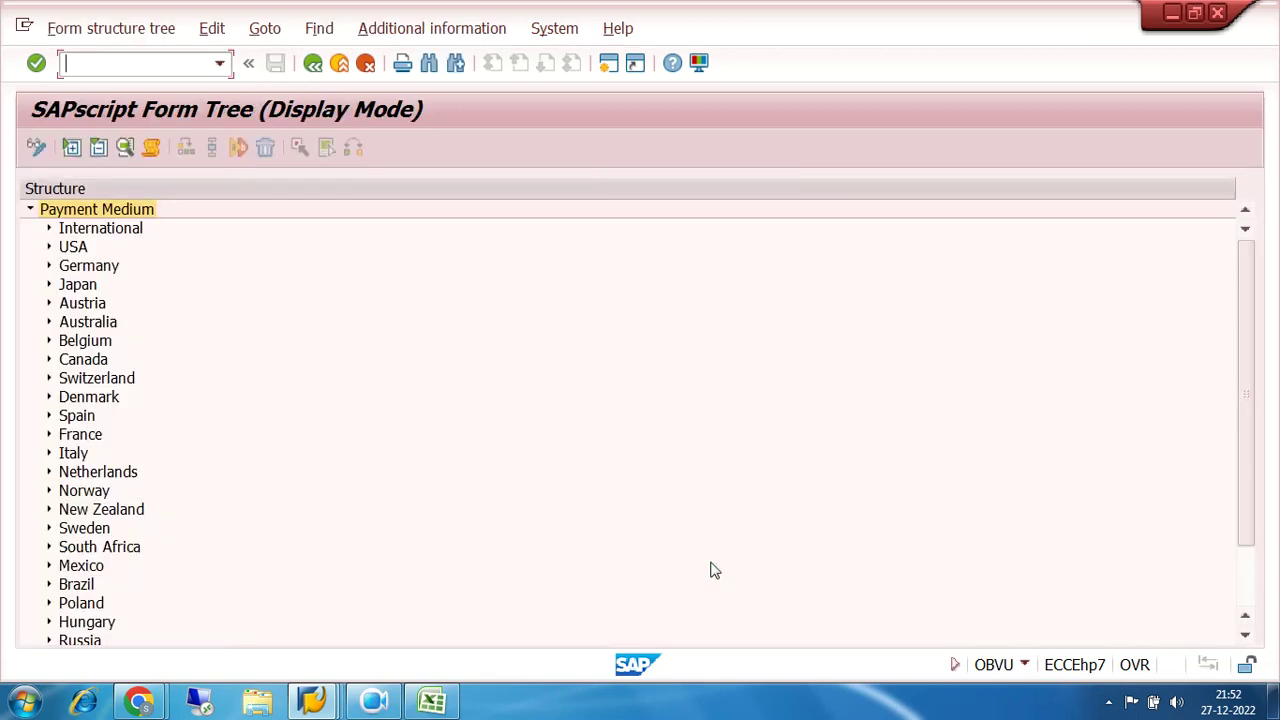
left_click(50, 229)
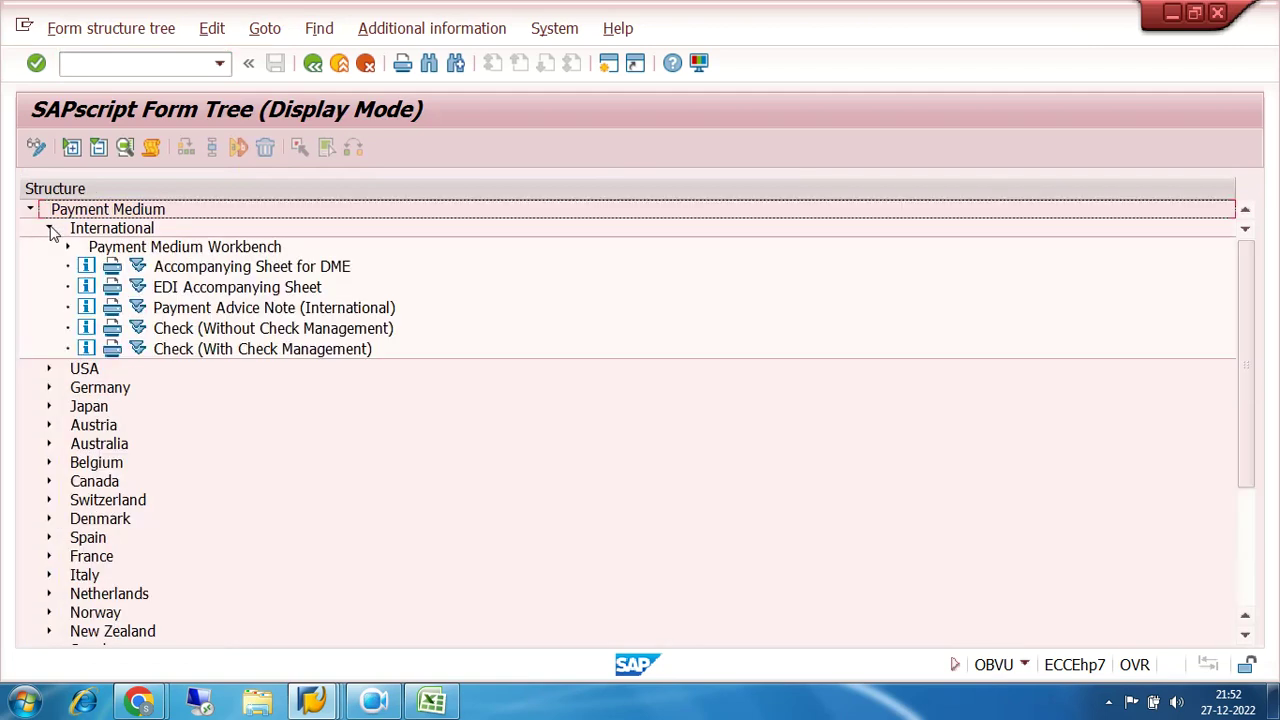
double_click(160, 289)
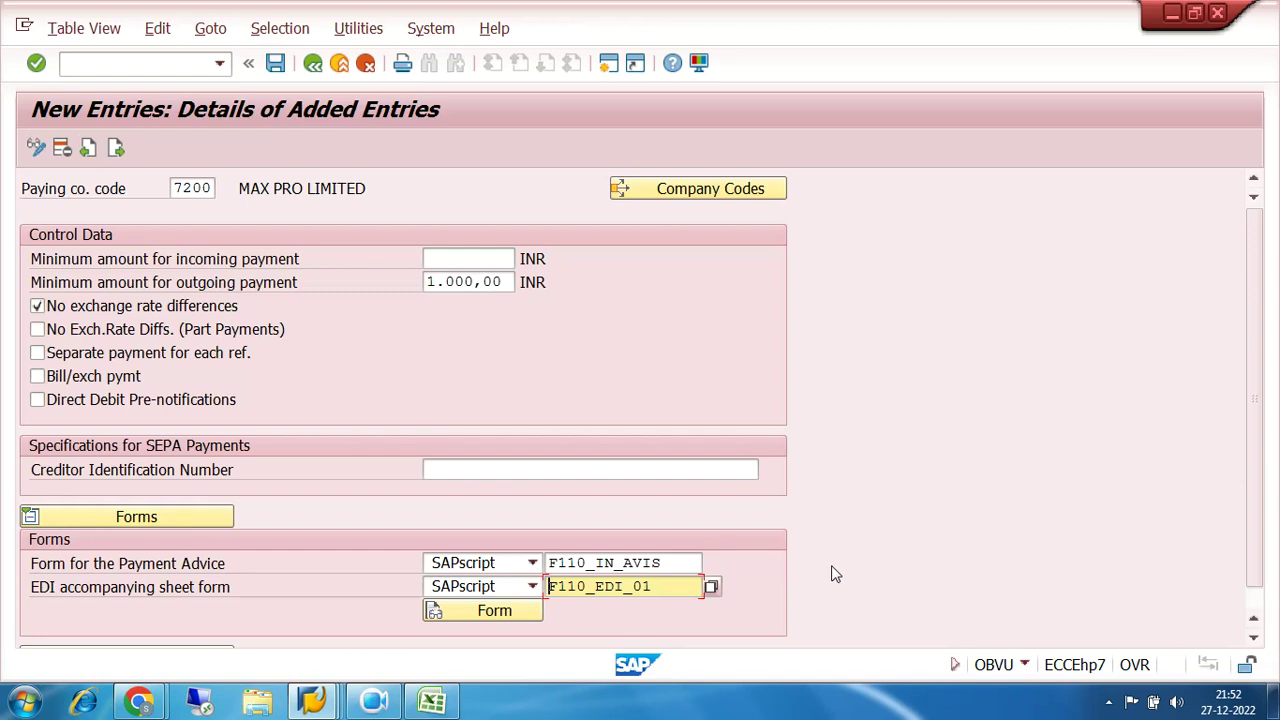
scroll(836, 572, "down", 1)
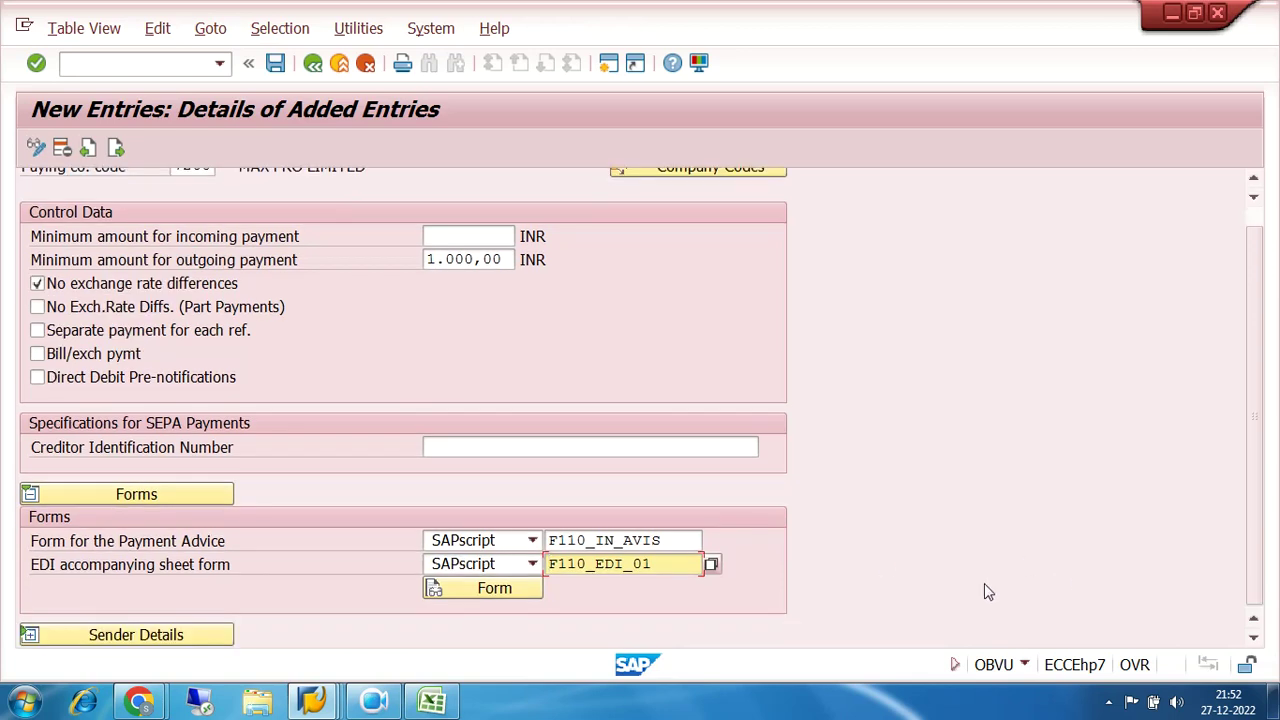
Step: Check the F110_EDI_01 and payment advice form names, then expand the sender details
left_click_drag(664, 564, 548, 572)
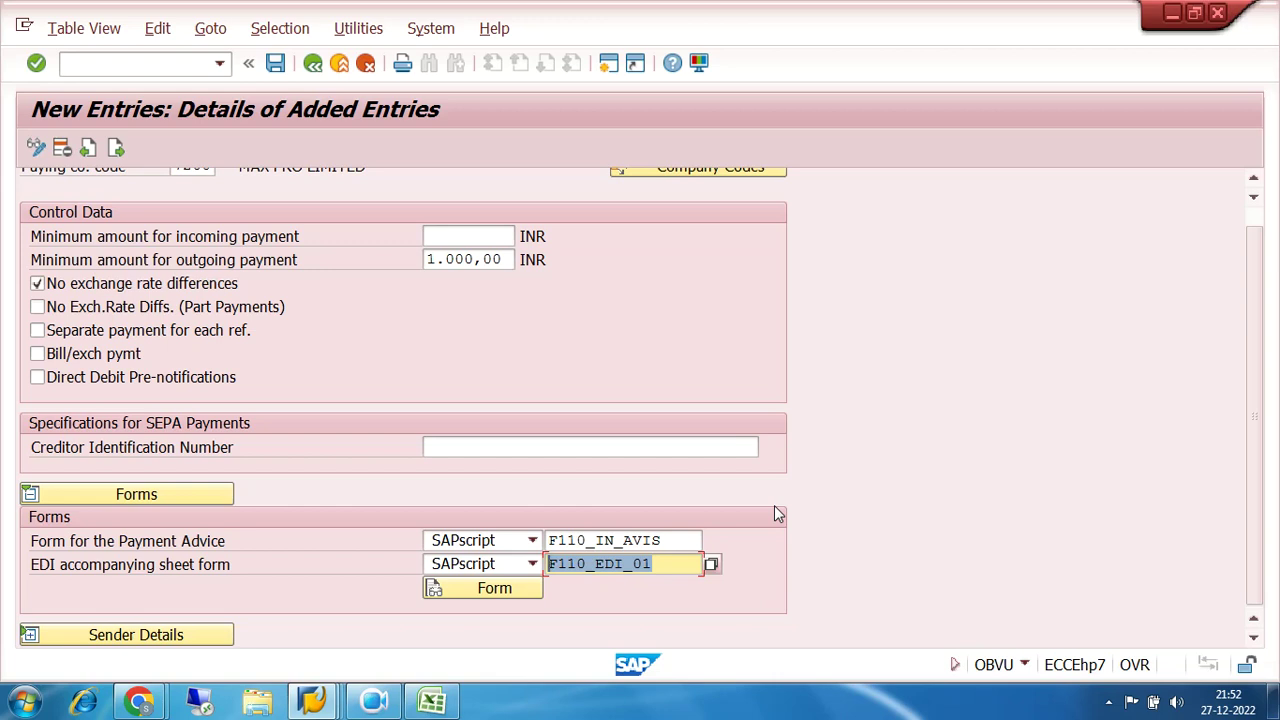
left_click_drag(672, 564, 548, 582)
left_click_drag(689, 540, 551, 546)
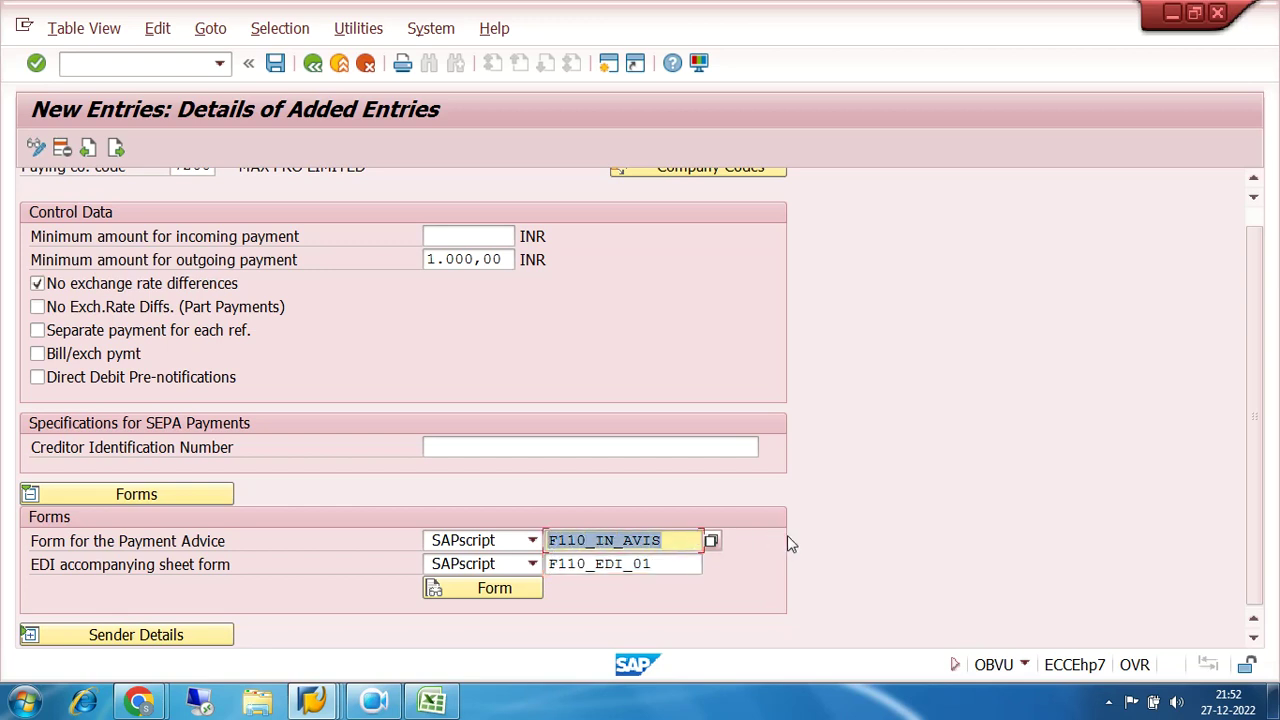
left_click(125, 633)
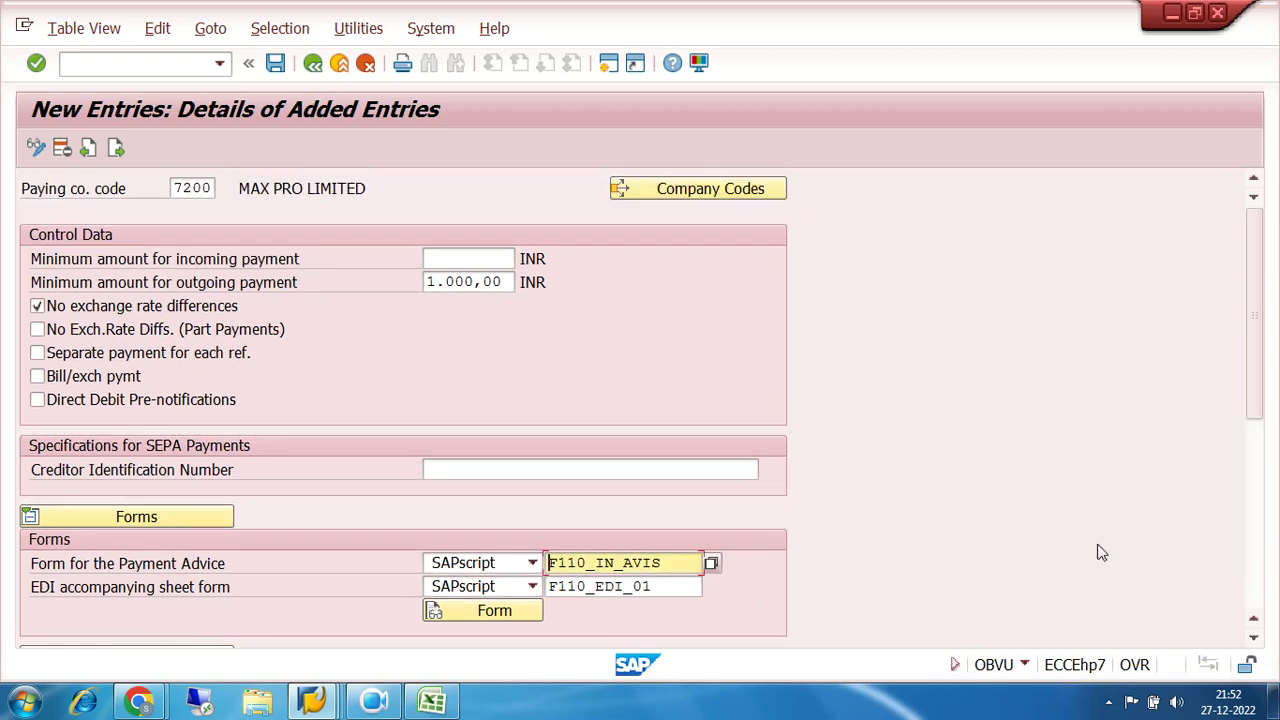
left_click(1258, 590)
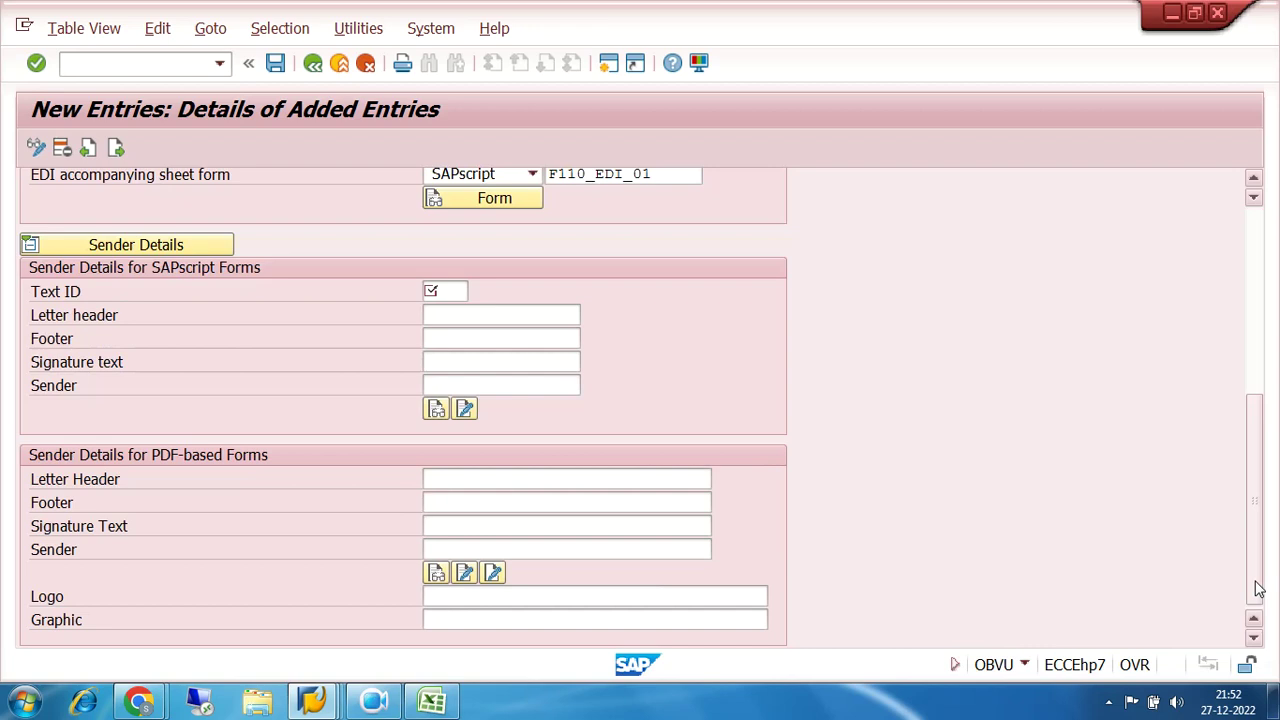
Step: Set the SAPscript sender Text ID to ADRS
left_click(455, 291)
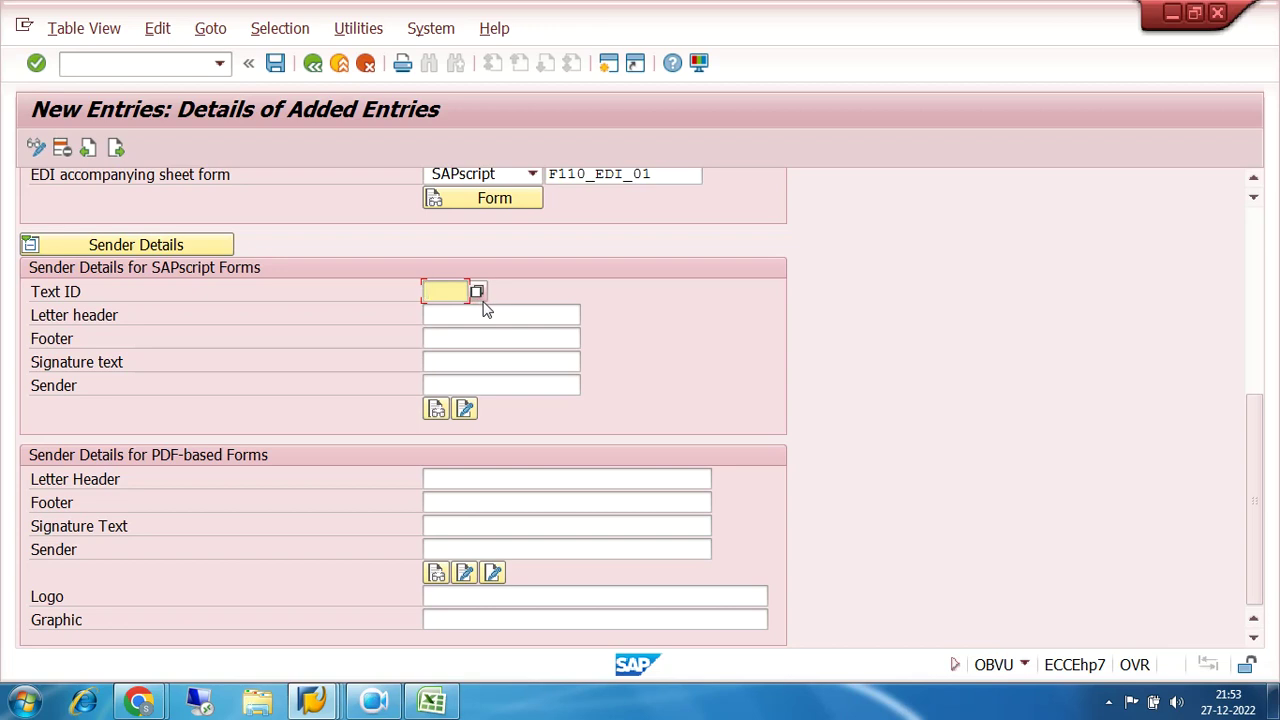
left_click(476, 294)
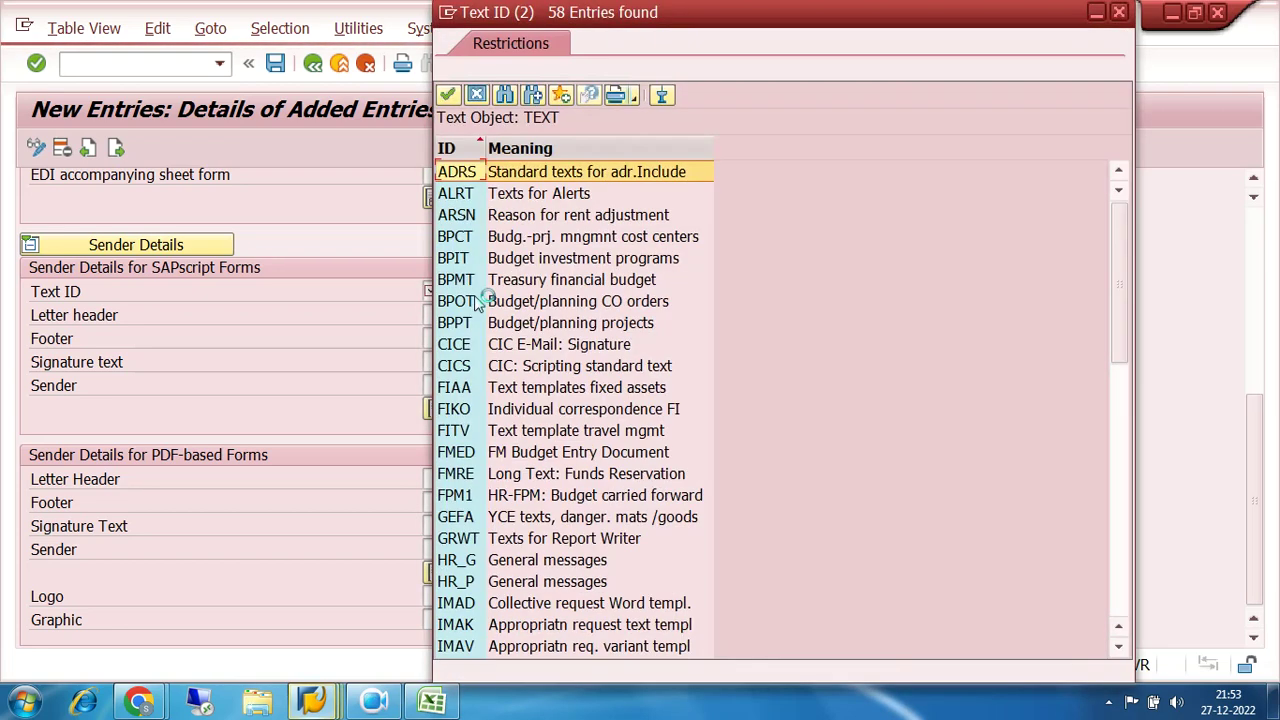
double_click(479, 174)
scroll(685, 502, "down", 2)
Step: Enter HEADER as the letter header and FOOTER as the footer
left_click(455, 480)
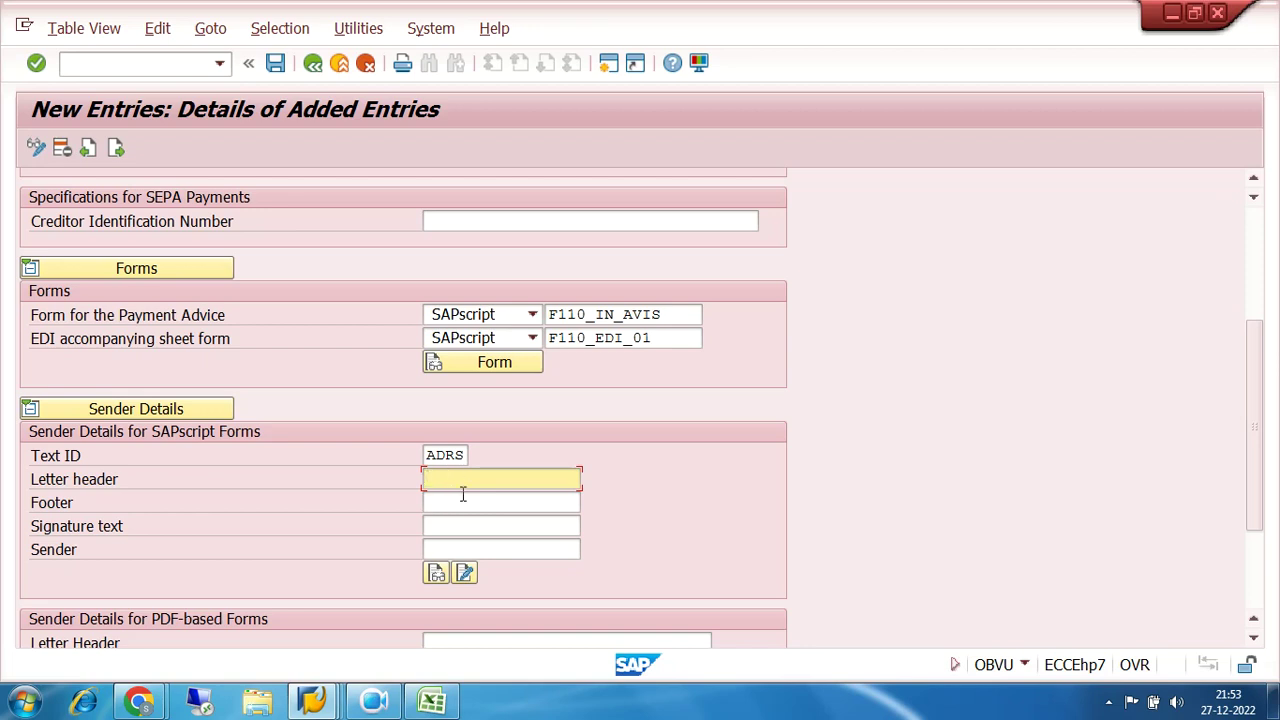
left_click(461, 503)
left_click(460, 525)
left_click(457, 549)
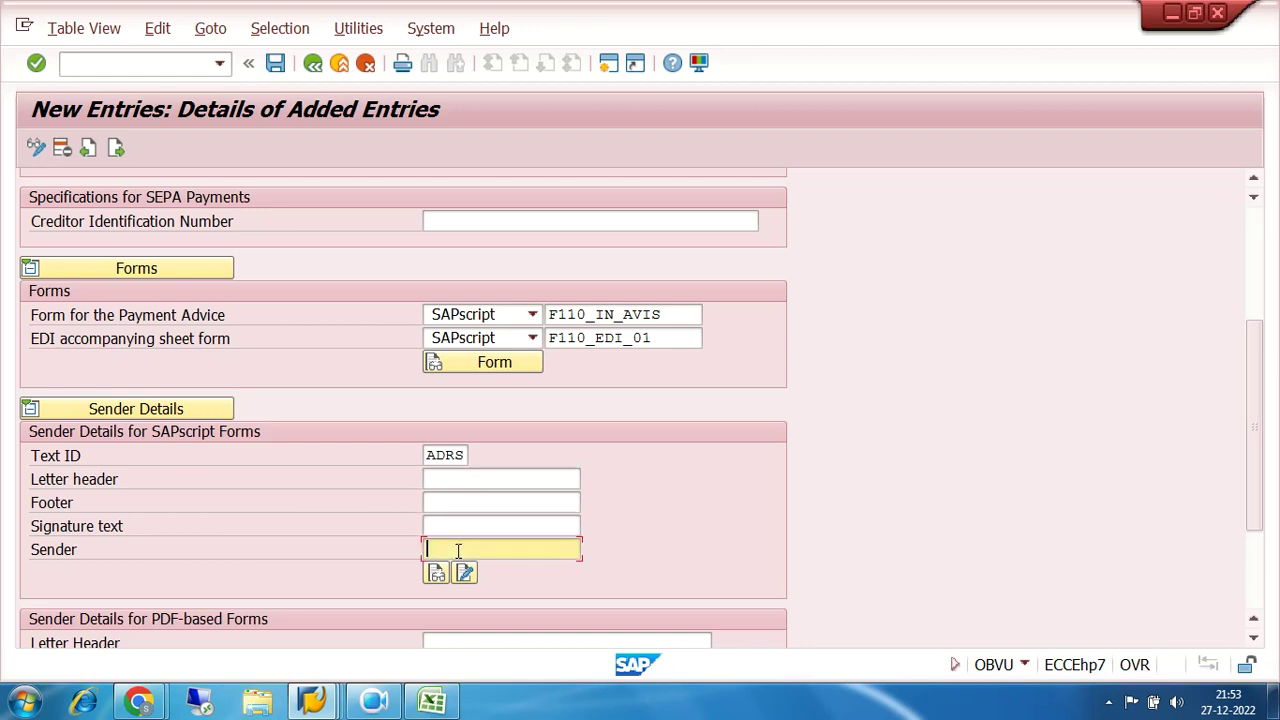
left_click(446, 483)
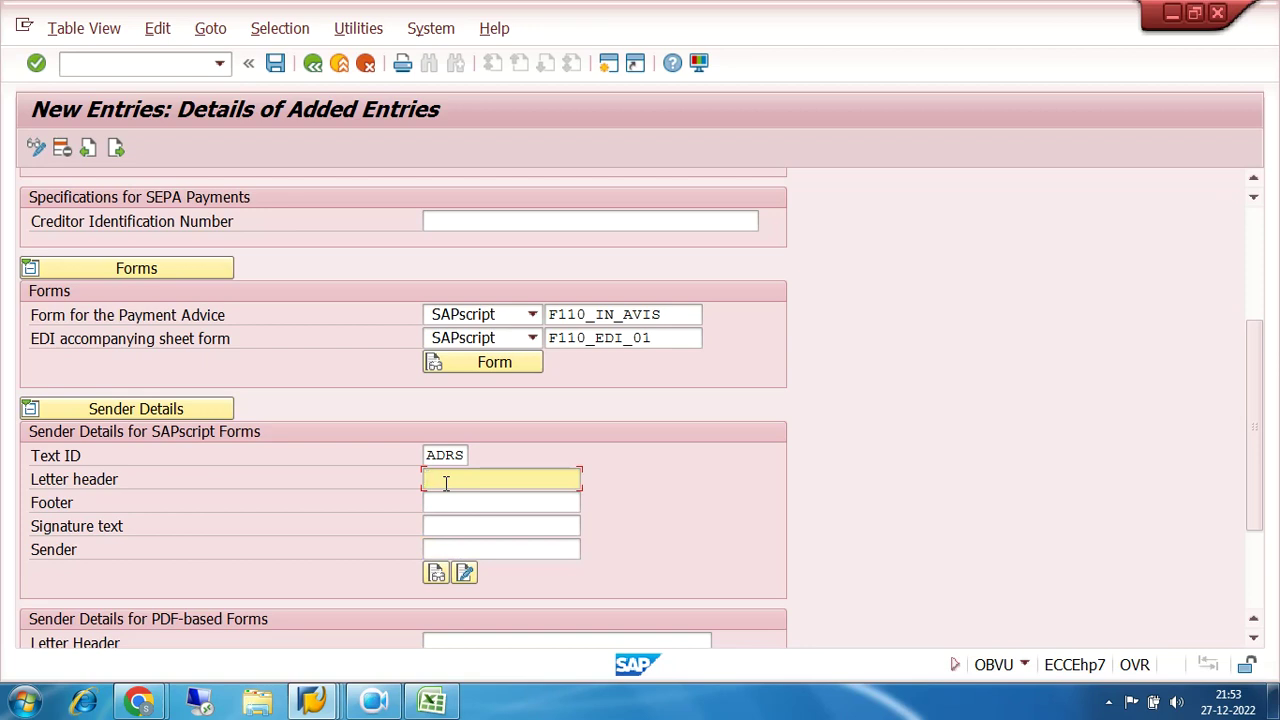
type("HEADER")
key("Tab")
type("F")
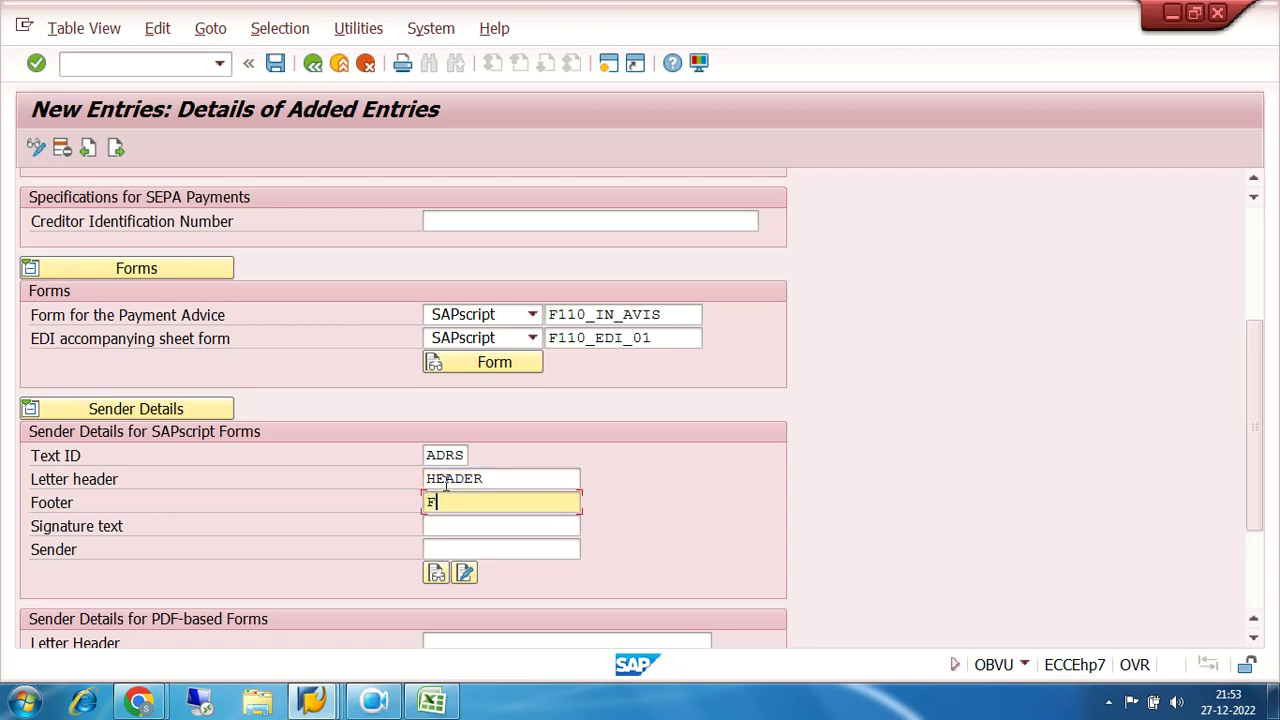
type("OOTER")
key("Tab")
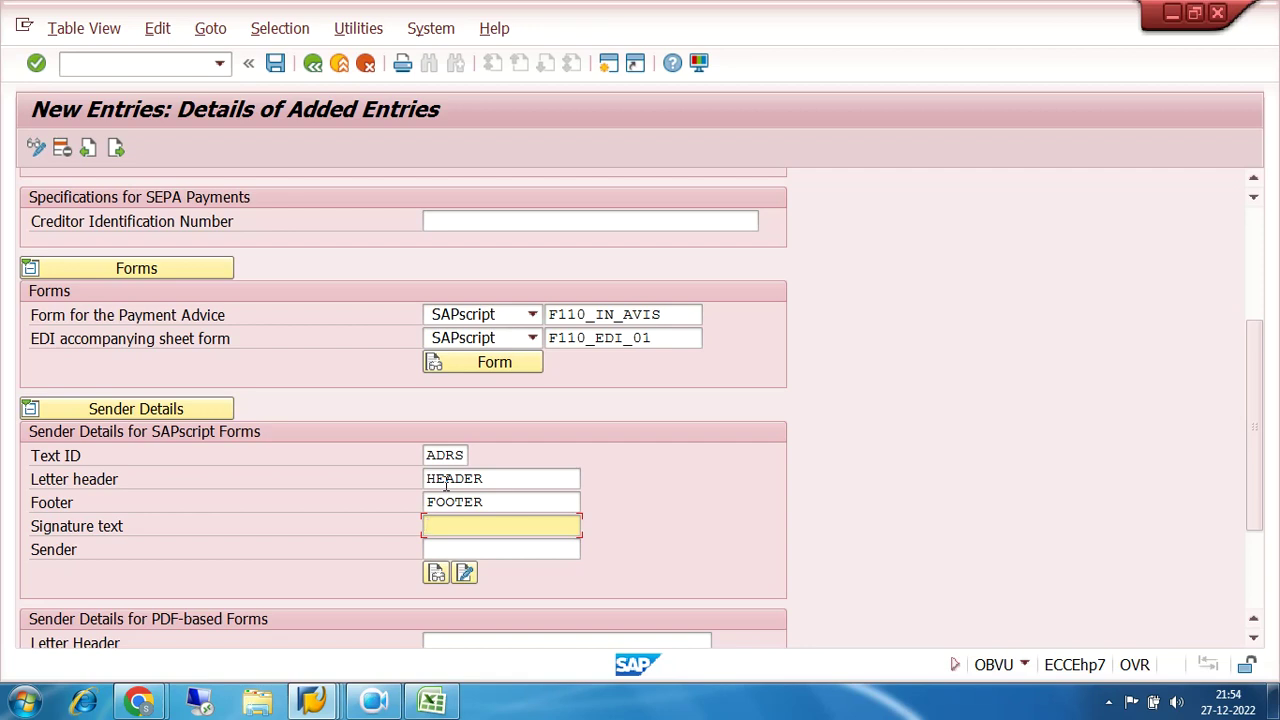
Step: Enter AUTORISED SIG as the signature text and MANAGER(FIN) as the sender
type("AUTORISED SIG")
key("Tab")
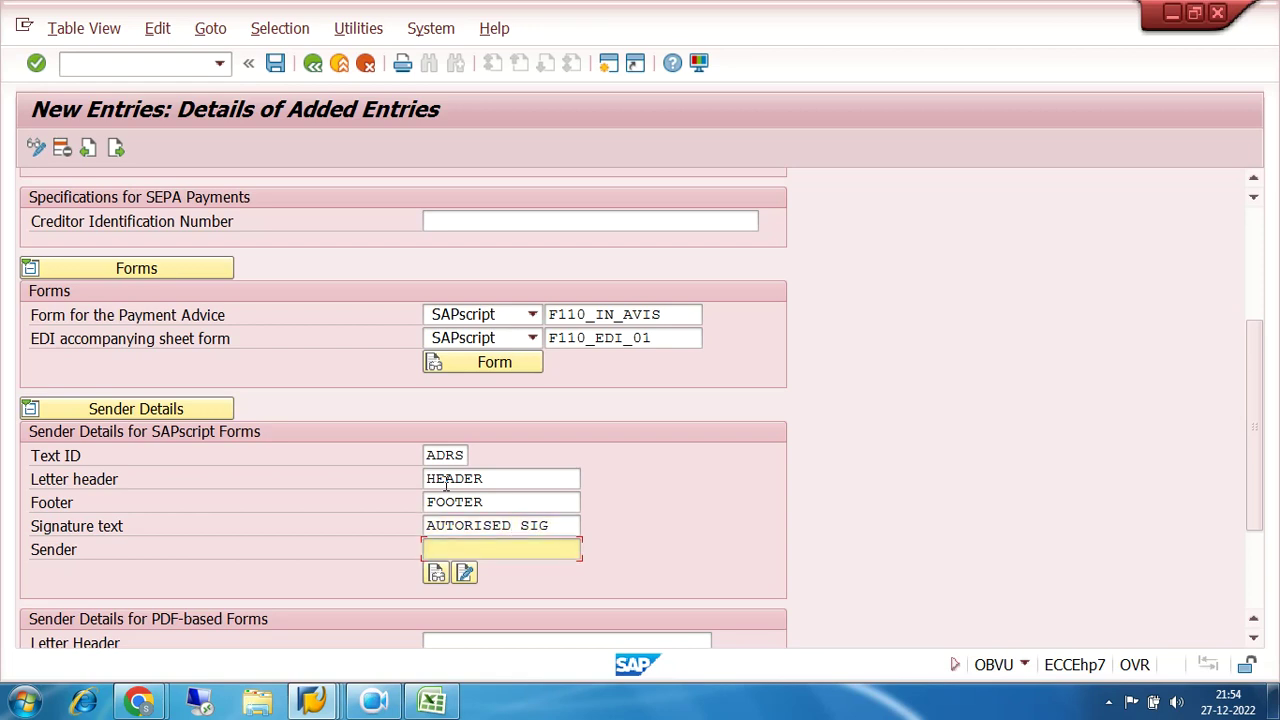
type("MANAGER(FIN)")
scroll(300, 500, "down", 1)
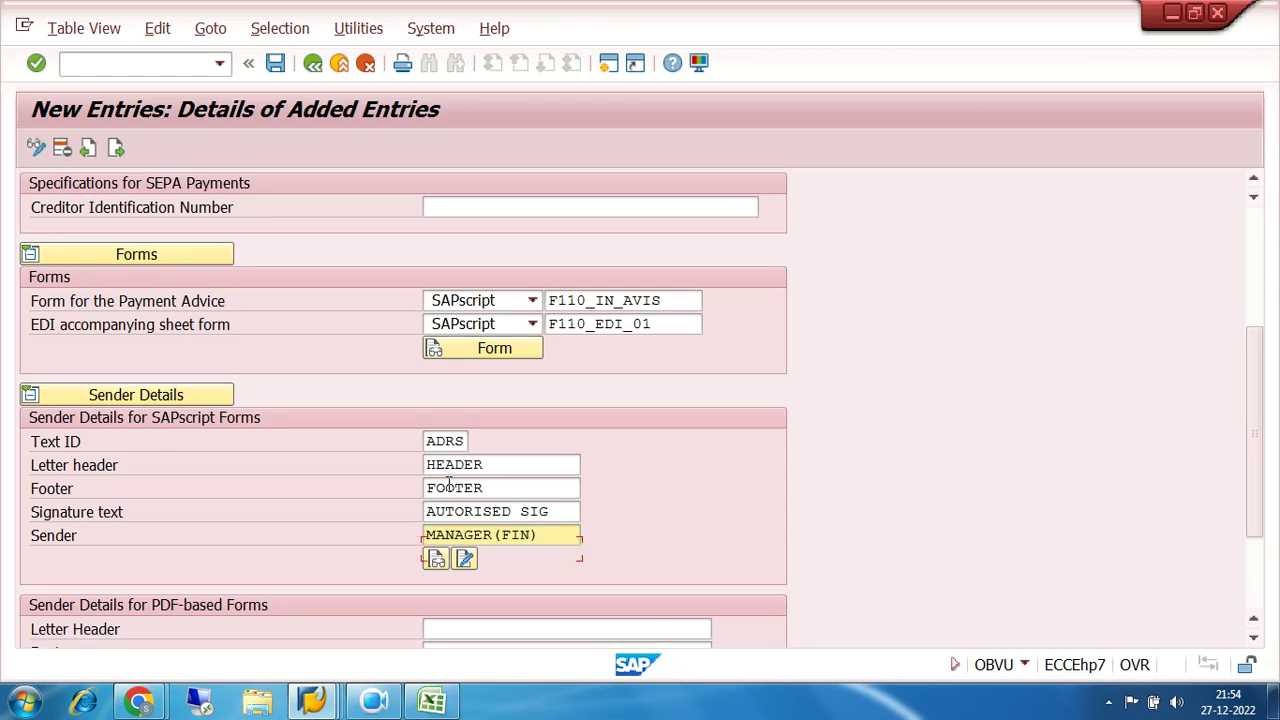
Step: Review the paying company code settings, including the logo field and 1.000,00 minimum outgoing amount
scroll(337, 597, "down", 1)
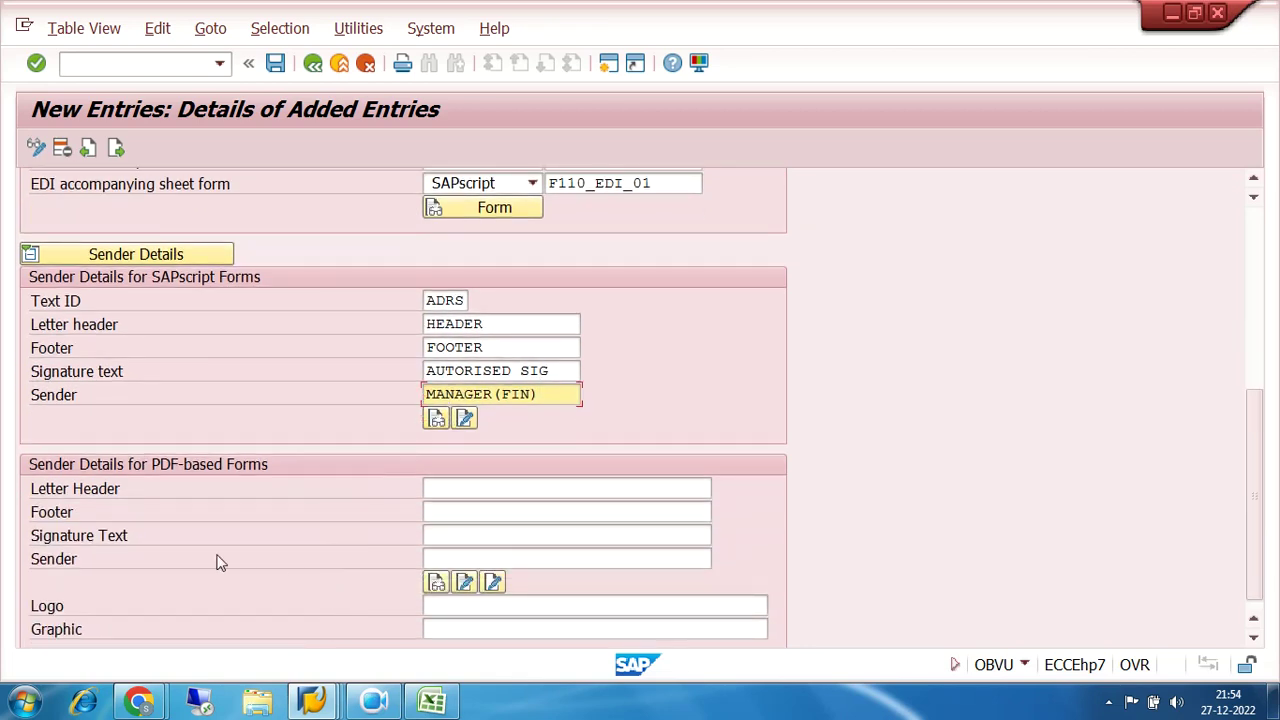
scroll(220, 562, "down", 1)
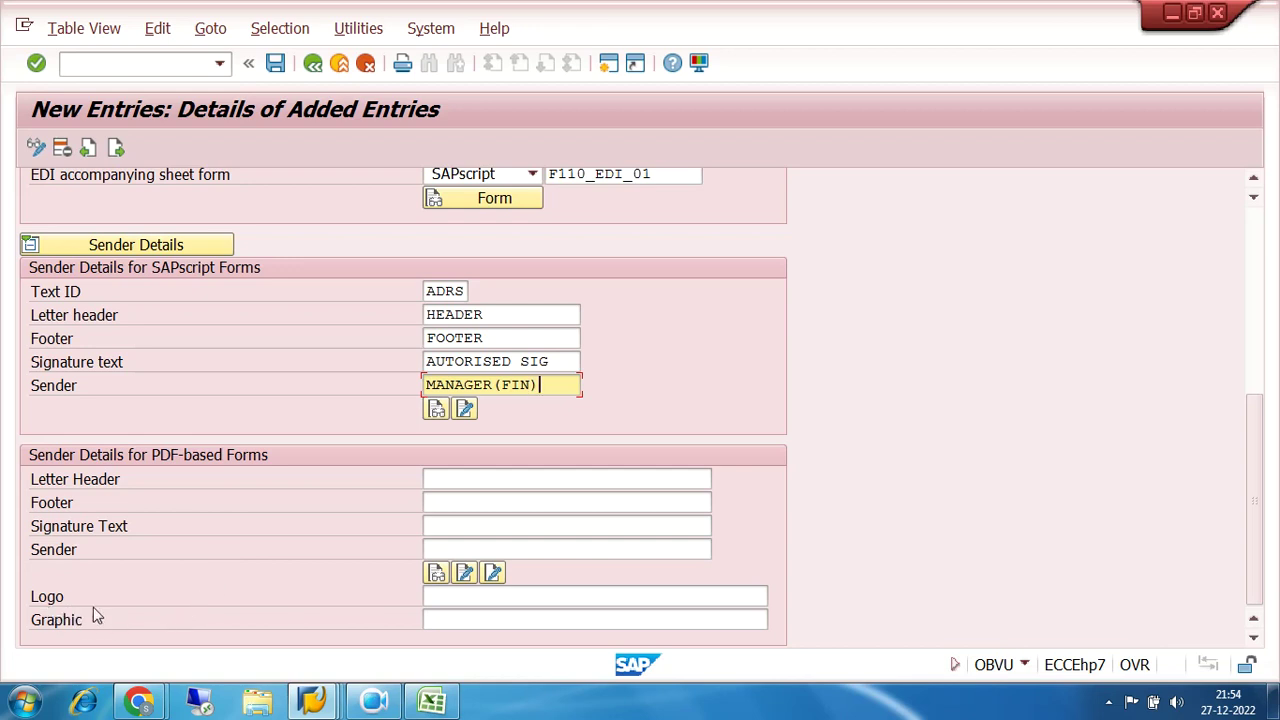
left_click(450, 594)
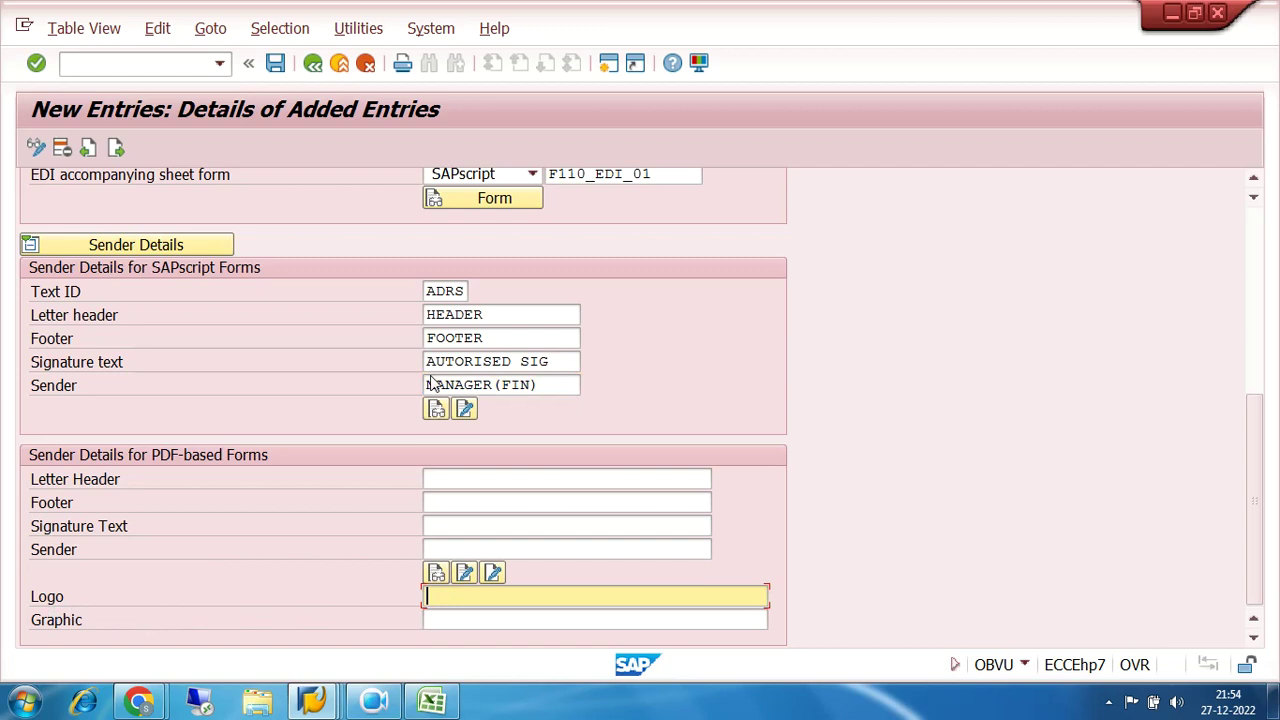
scroll(592, 498, "up", 3)
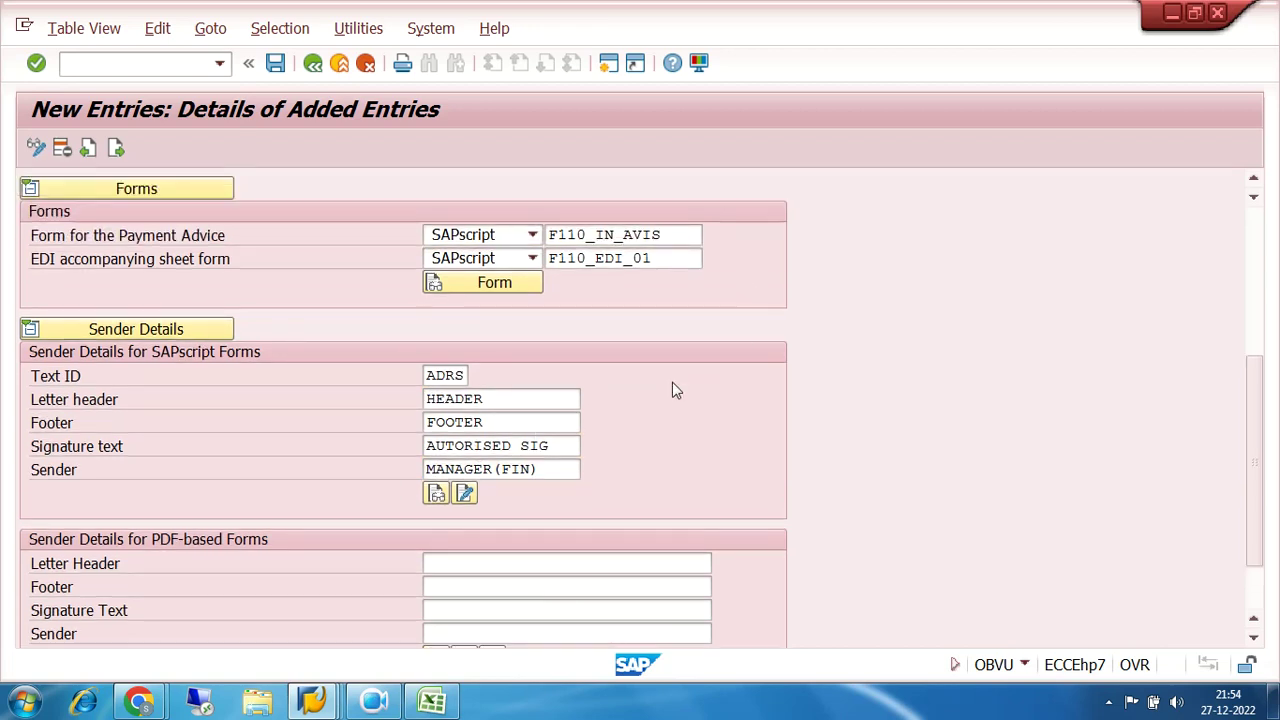
scroll(672, 390, "up", 4)
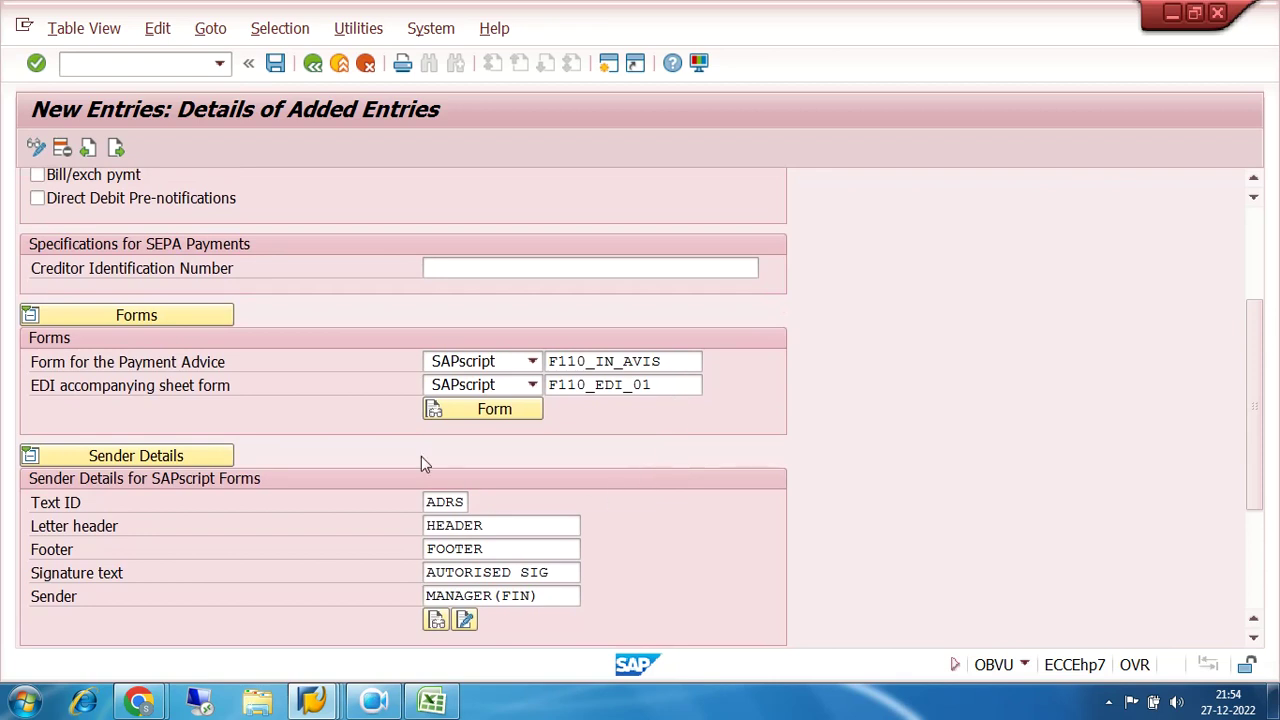
scroll(533, 241, "up", 3)
scroll(533, 241, "up", 2)
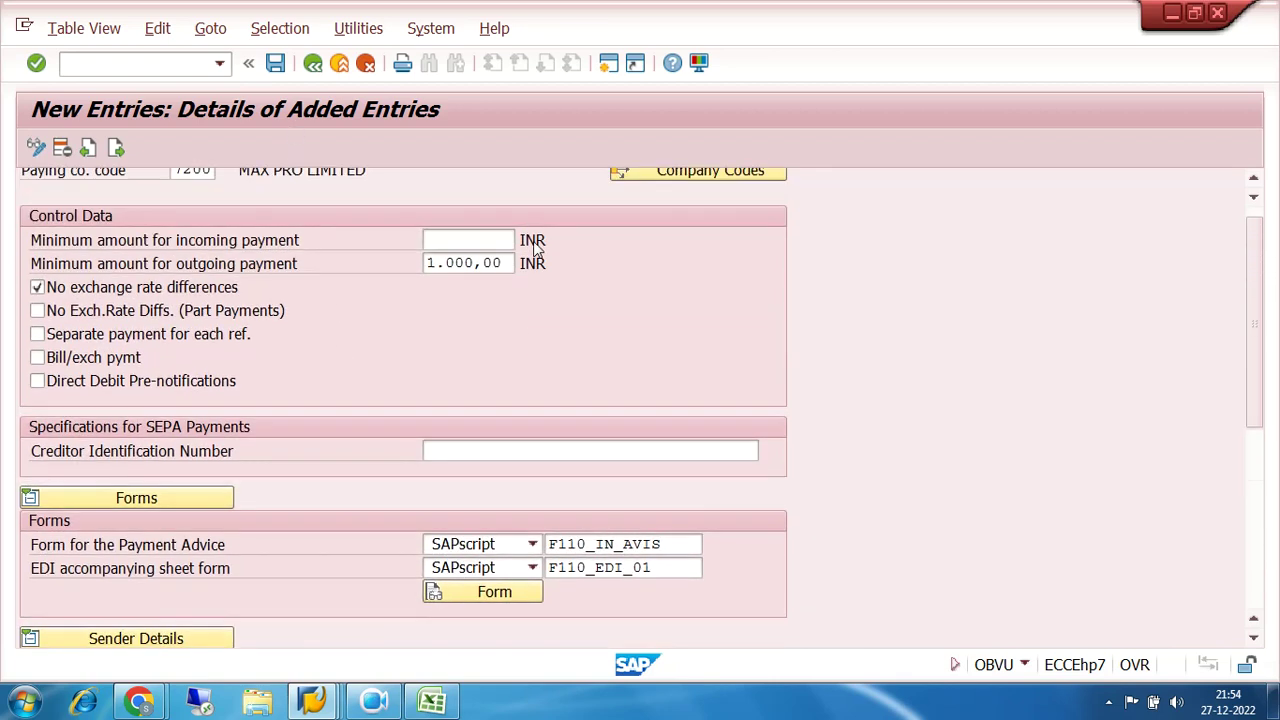
left_click(437, 262)
left_click_drag(437, 262, 533, 262)
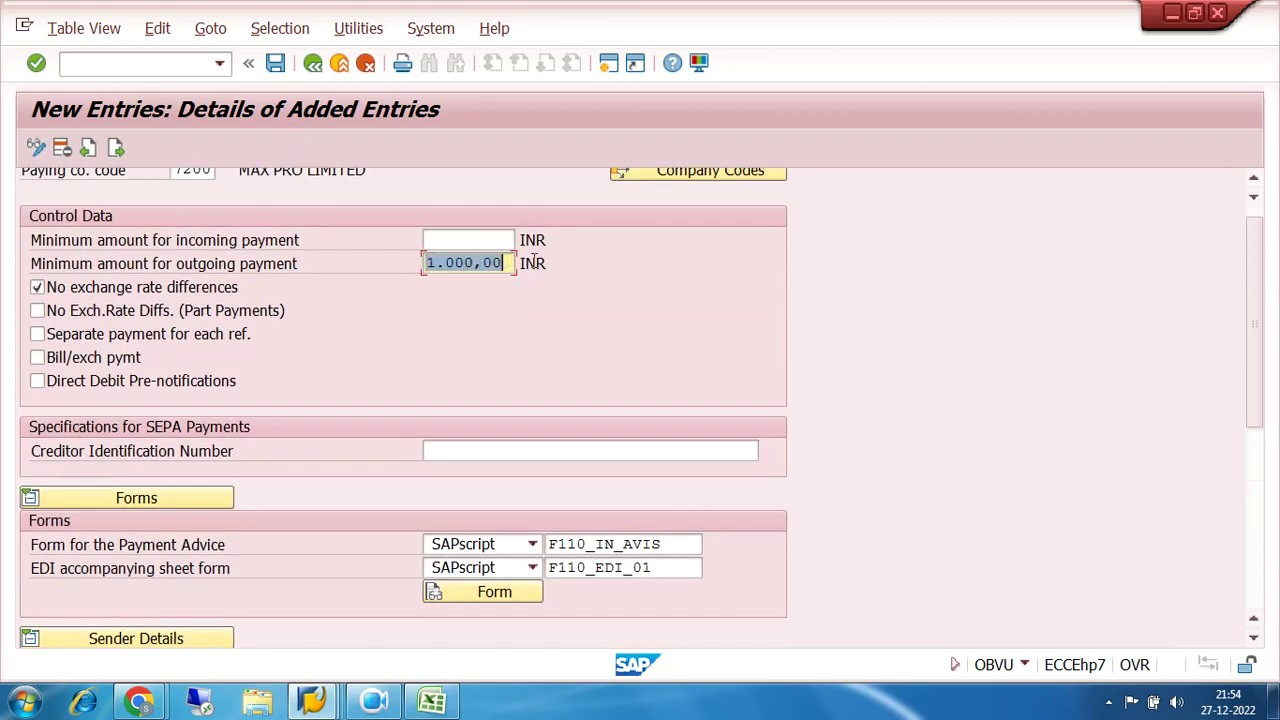
scroll(640, 344, "up", 1)
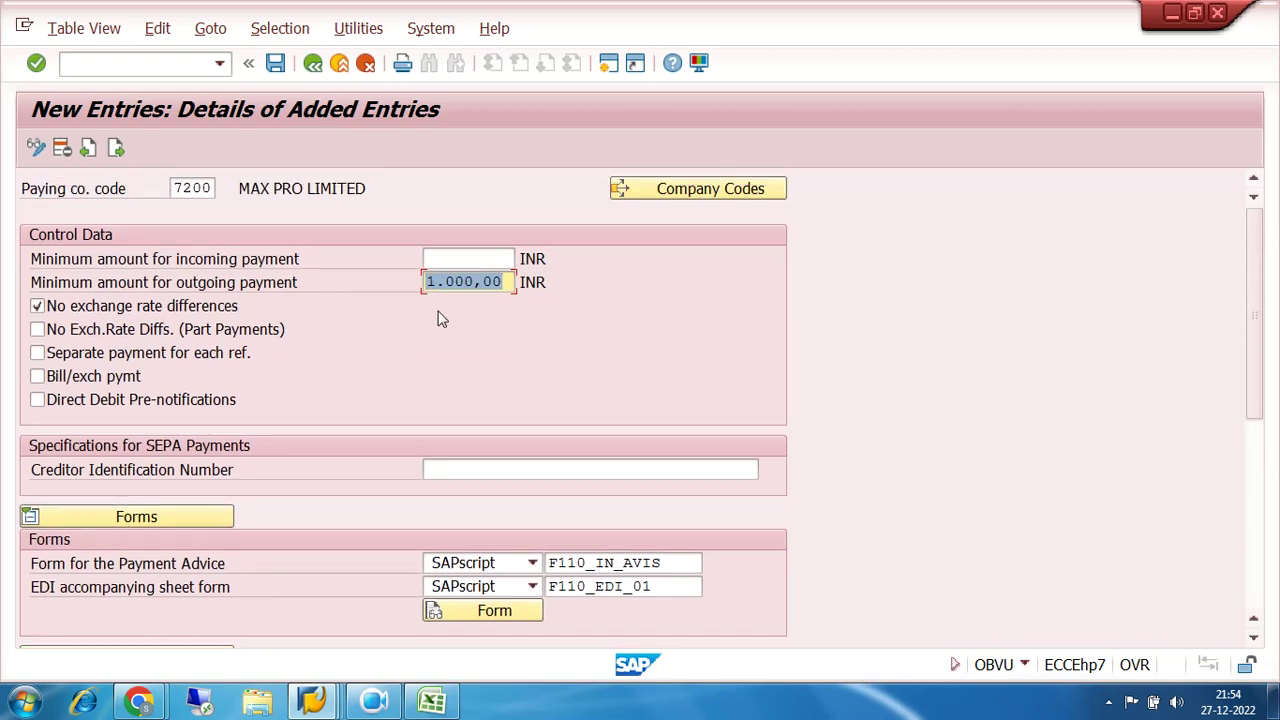
Step: Save under the customizing request and go back to Customizing: Maintain Payment Program
left_click(275, 64)
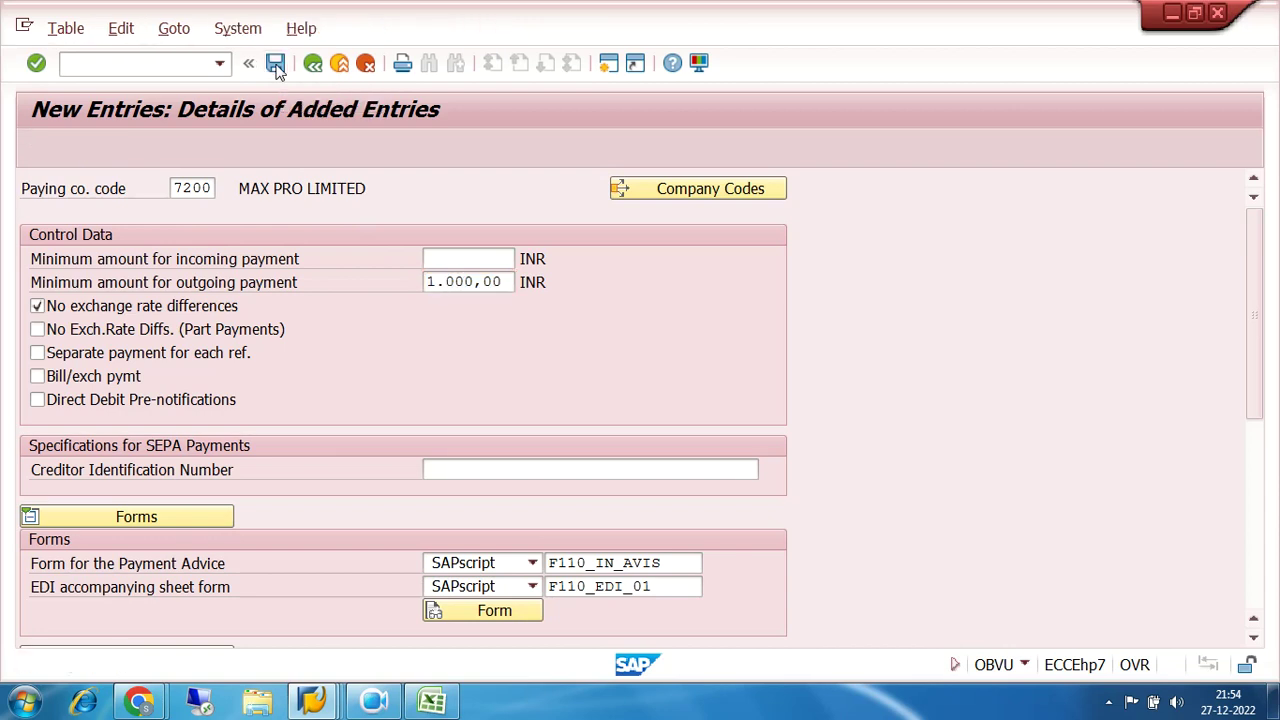
left_click(423, 386)
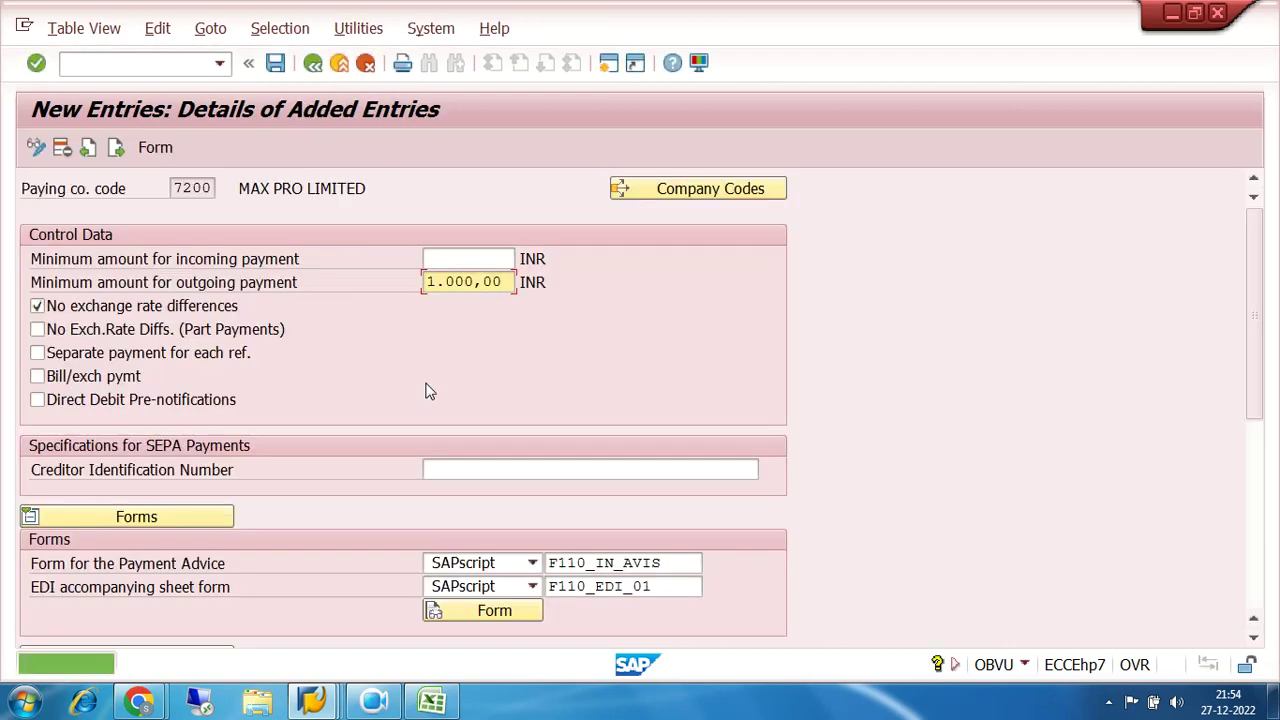
left_click(312, 64)
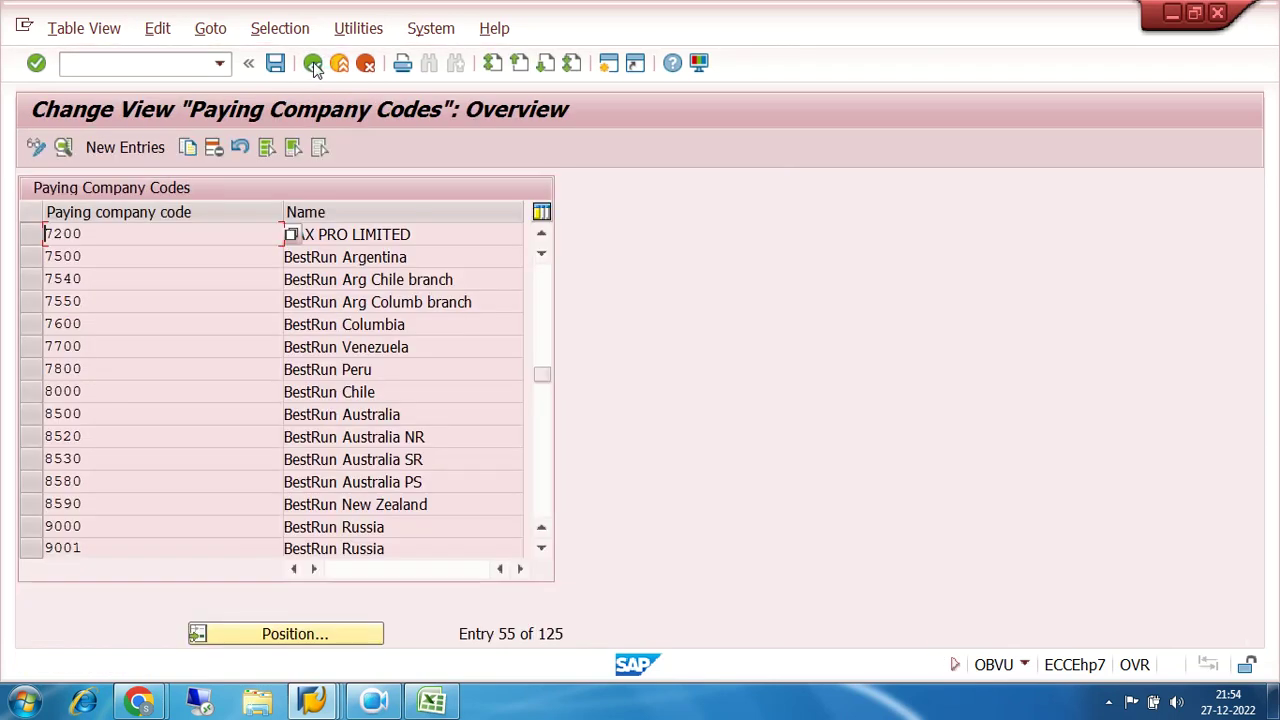
left_click(313, 64)
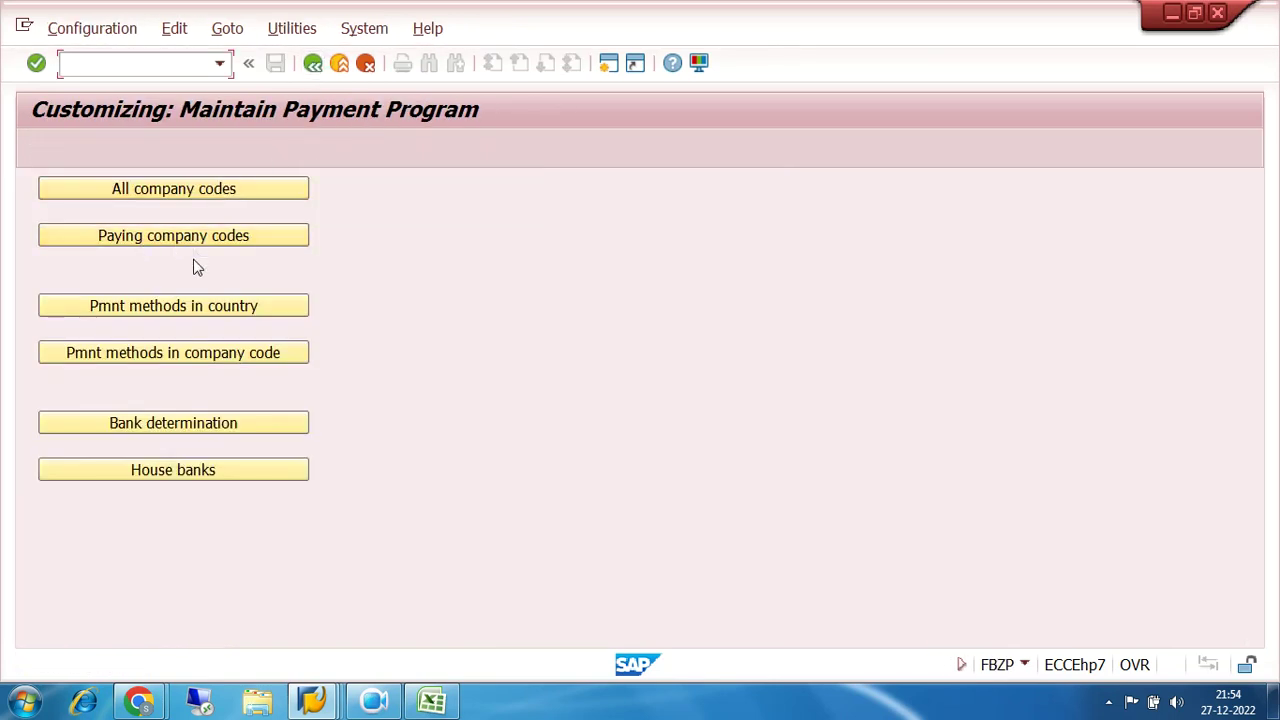
Step: Open Pmnt methods in country and review India's methods C, S, T and Z
left_click(193, 310)
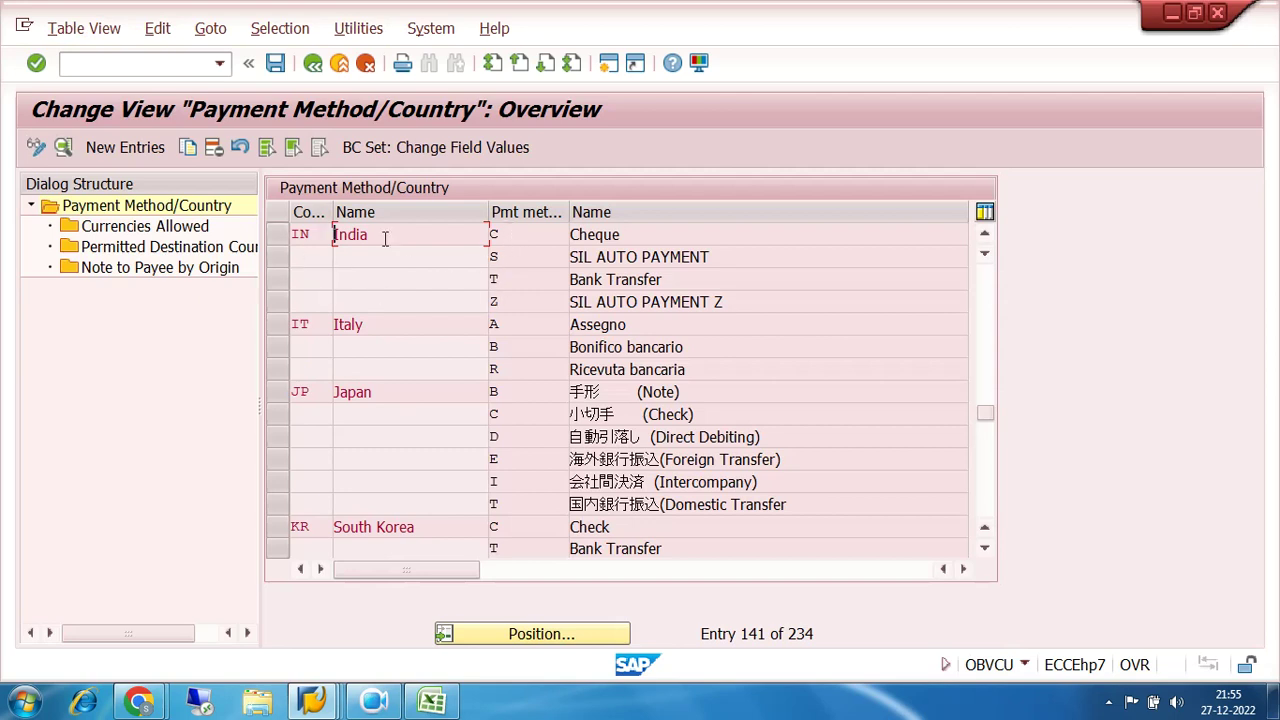
left_click(513, 236)
left_click(509, 258)
left_click(506, 284)
left_click(516, 302)
Step: Create a new payment method O for country IN described ONLINE TRANSFER
left_click(125, 148)
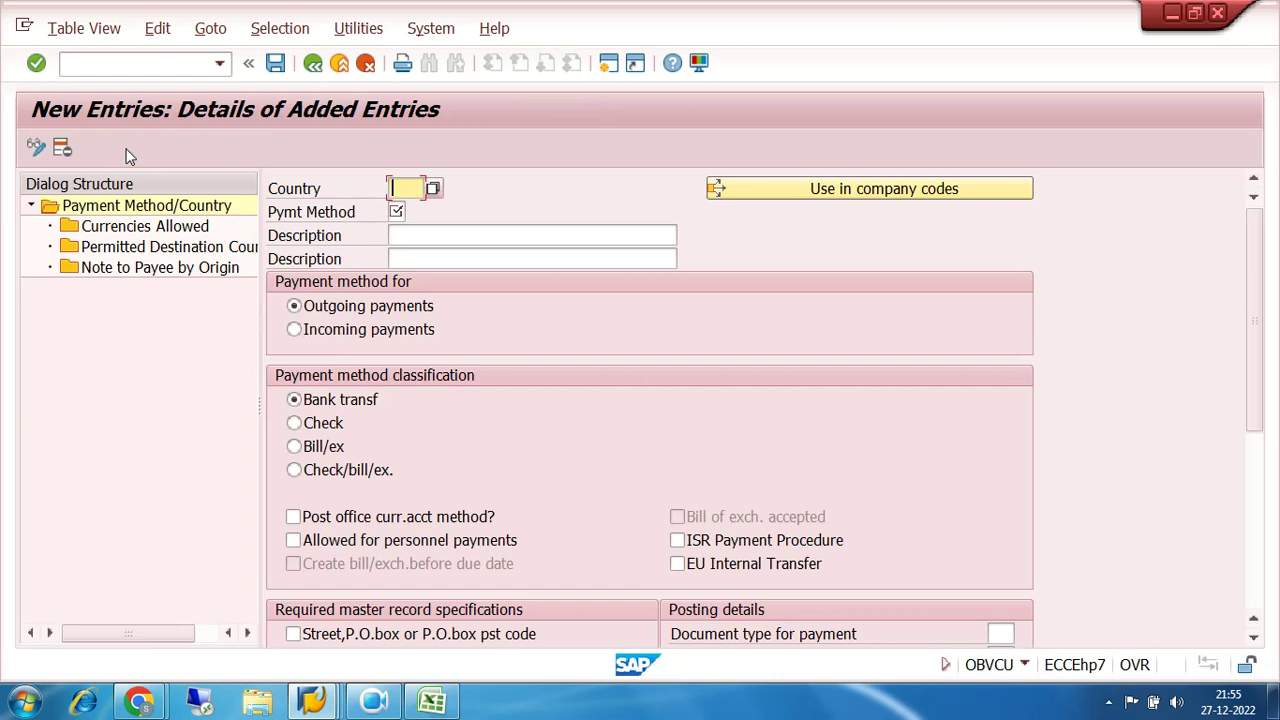
type("IN")
left_click(399, 213)
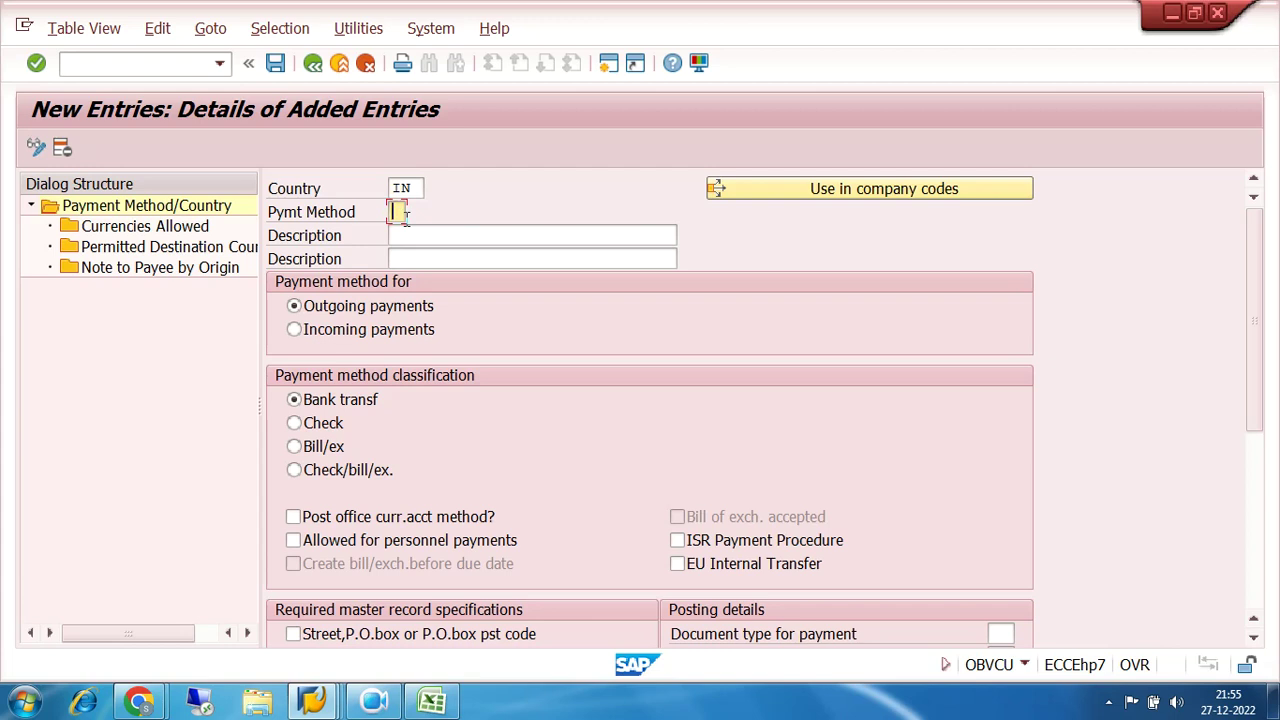
type("O")
left_click(425, 231)
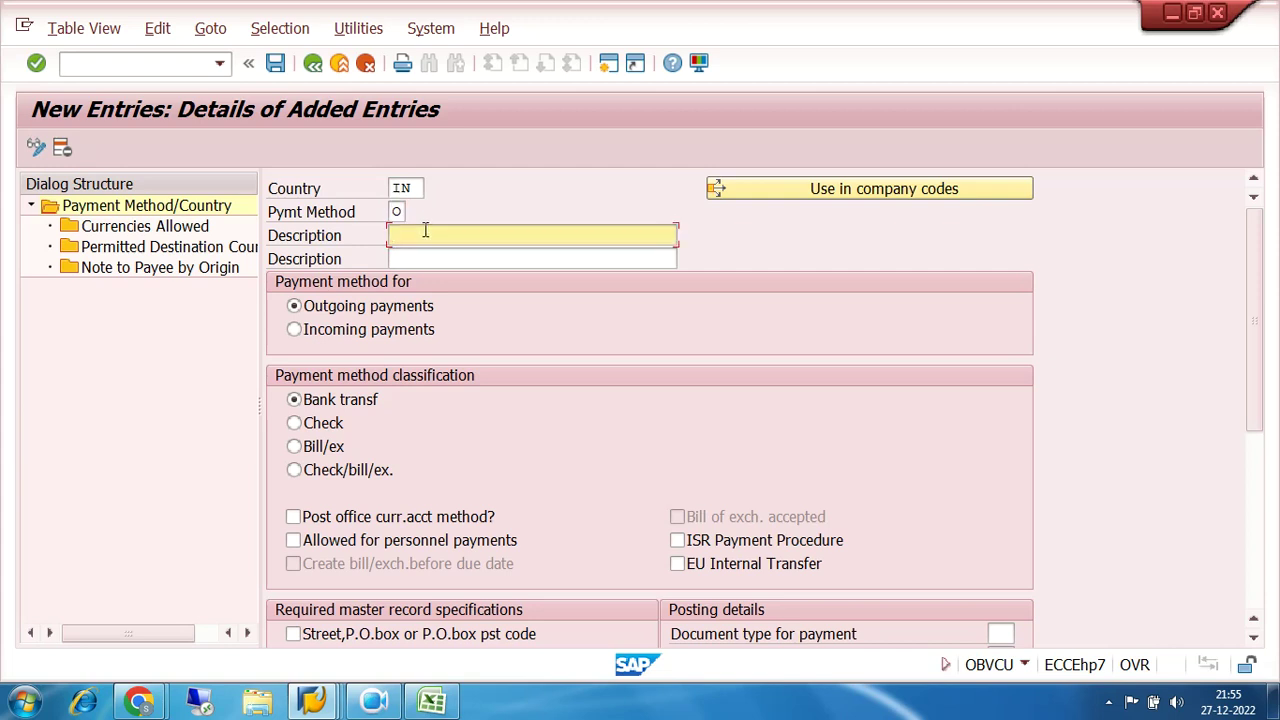
type("ONLINE TRANSFER")
Step: Complete both description fields as ONLINE TRANSFER FOR 7200
left_click(398, 211)
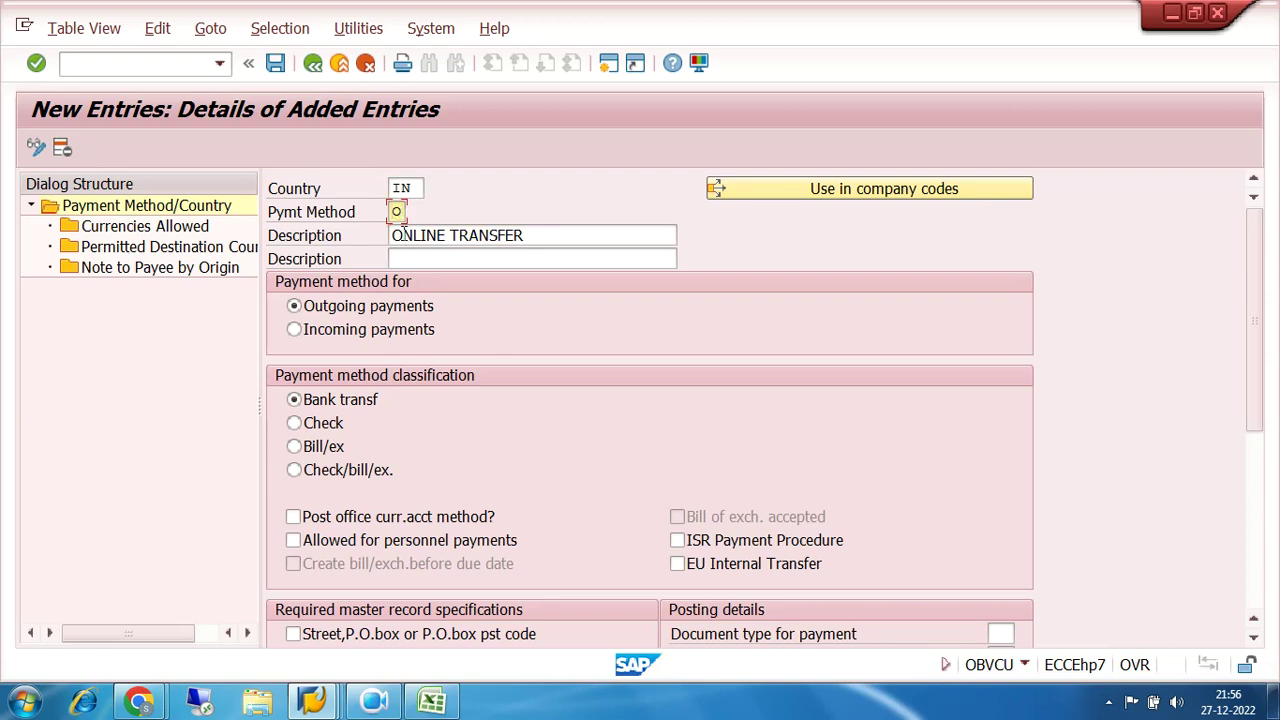
left_click(533, 235)
type("FOR")
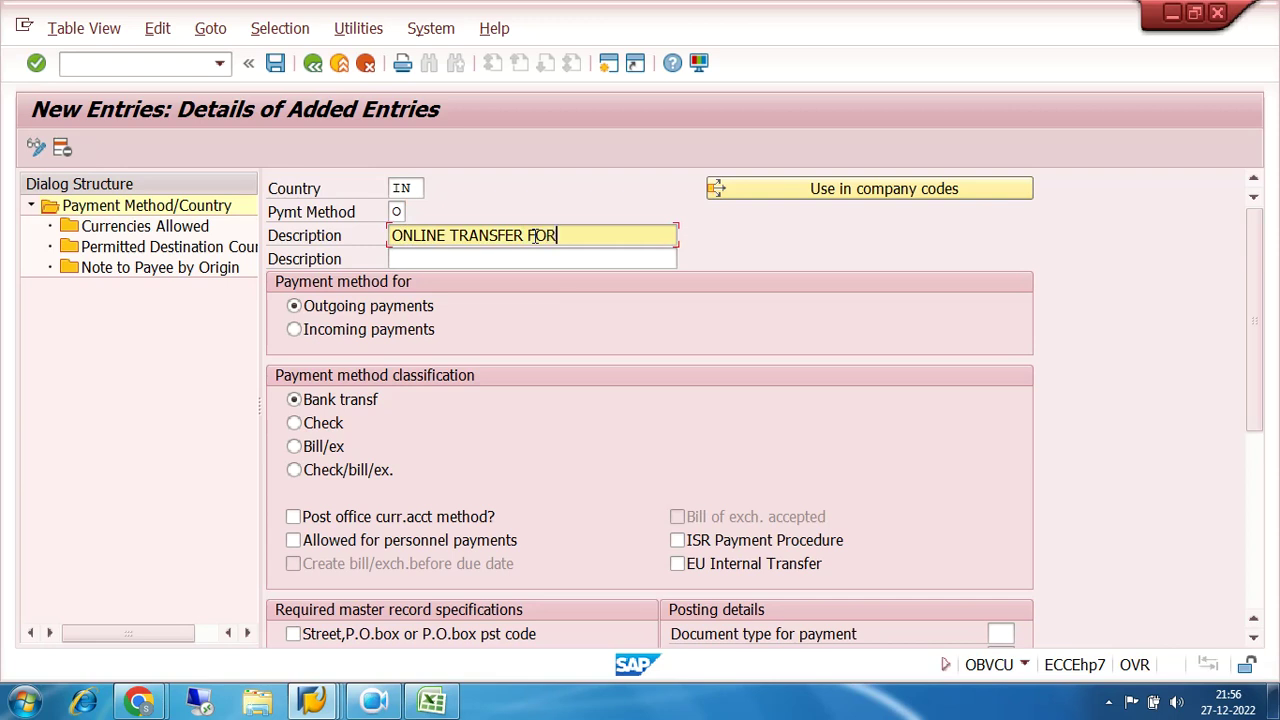
type(" 7200")
left_click(549, 260)
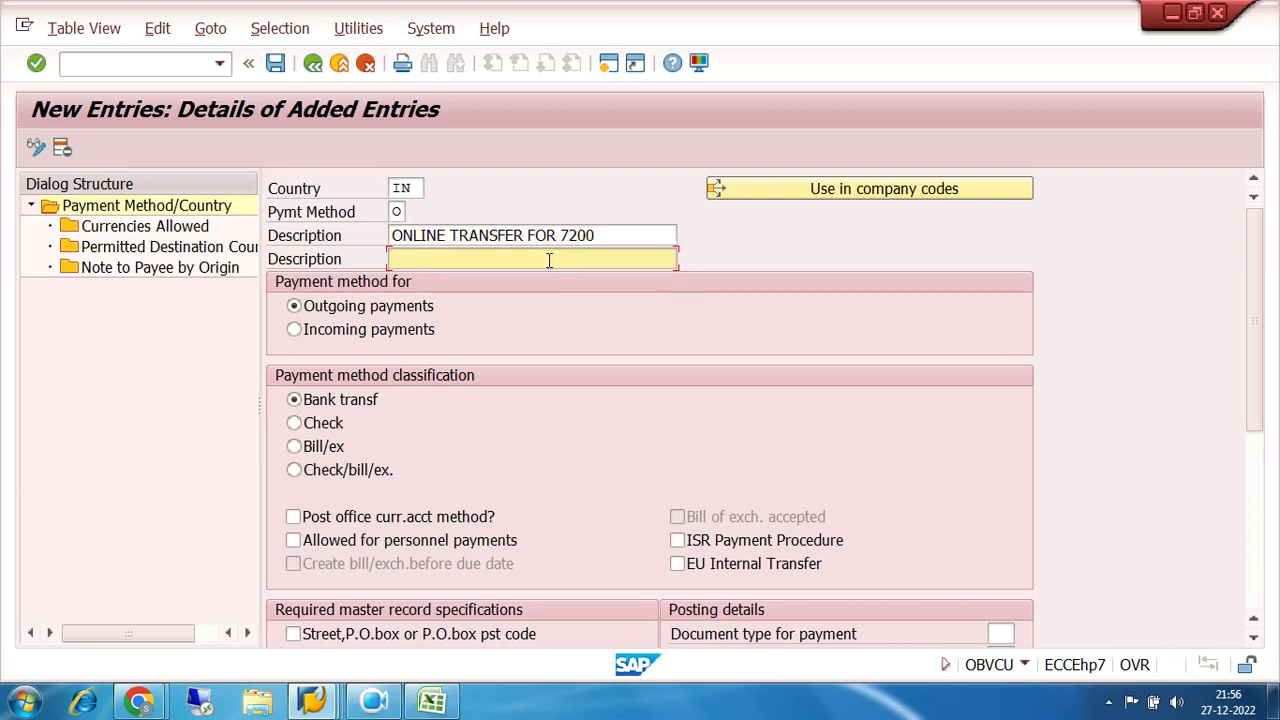
type("ONLINE TRANSFER")
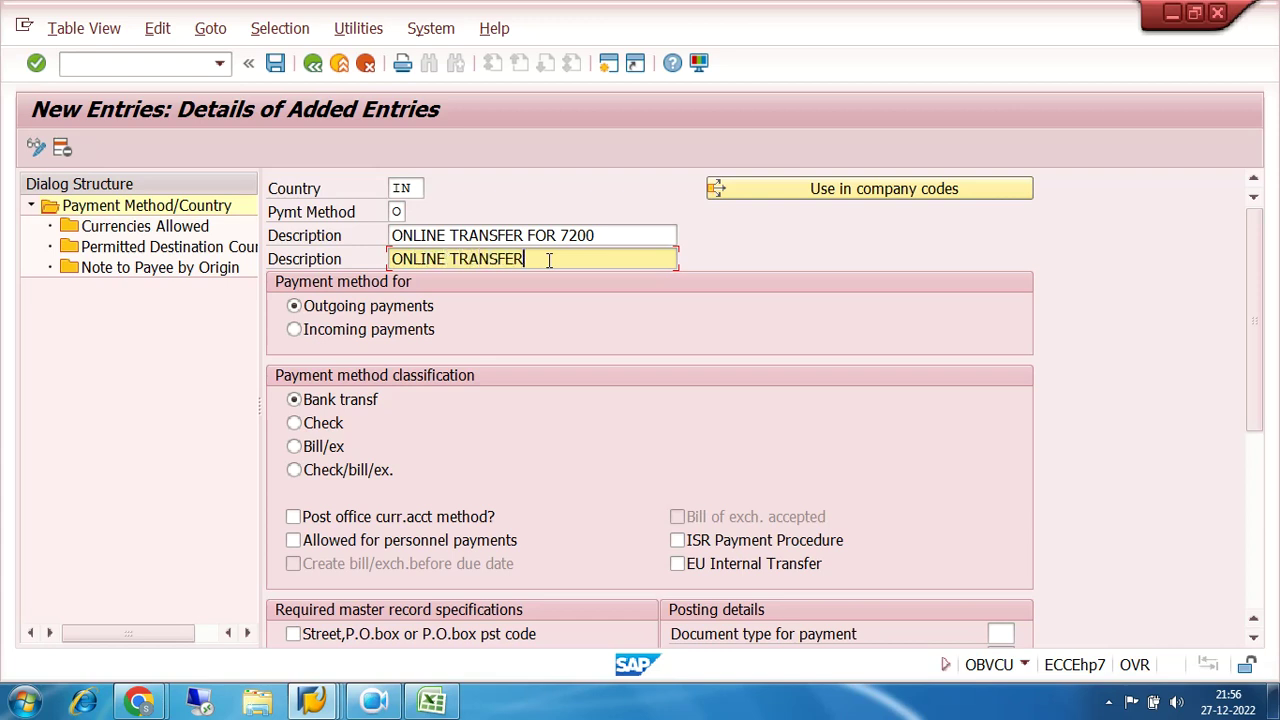
type(" FOR 7200")
Step: Enter KZ as both the payment document type and the clearing document type
scroll(562, 333, "down", 2)
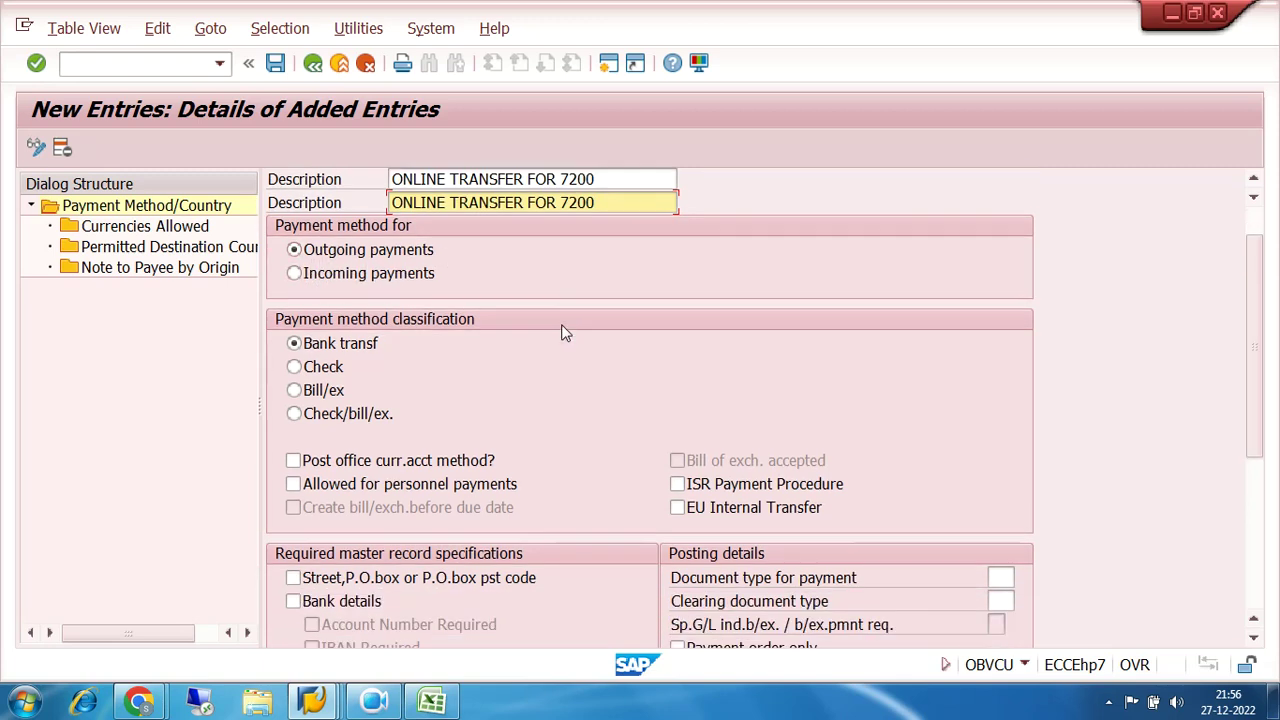
scroll(562, 333, "down", 2)
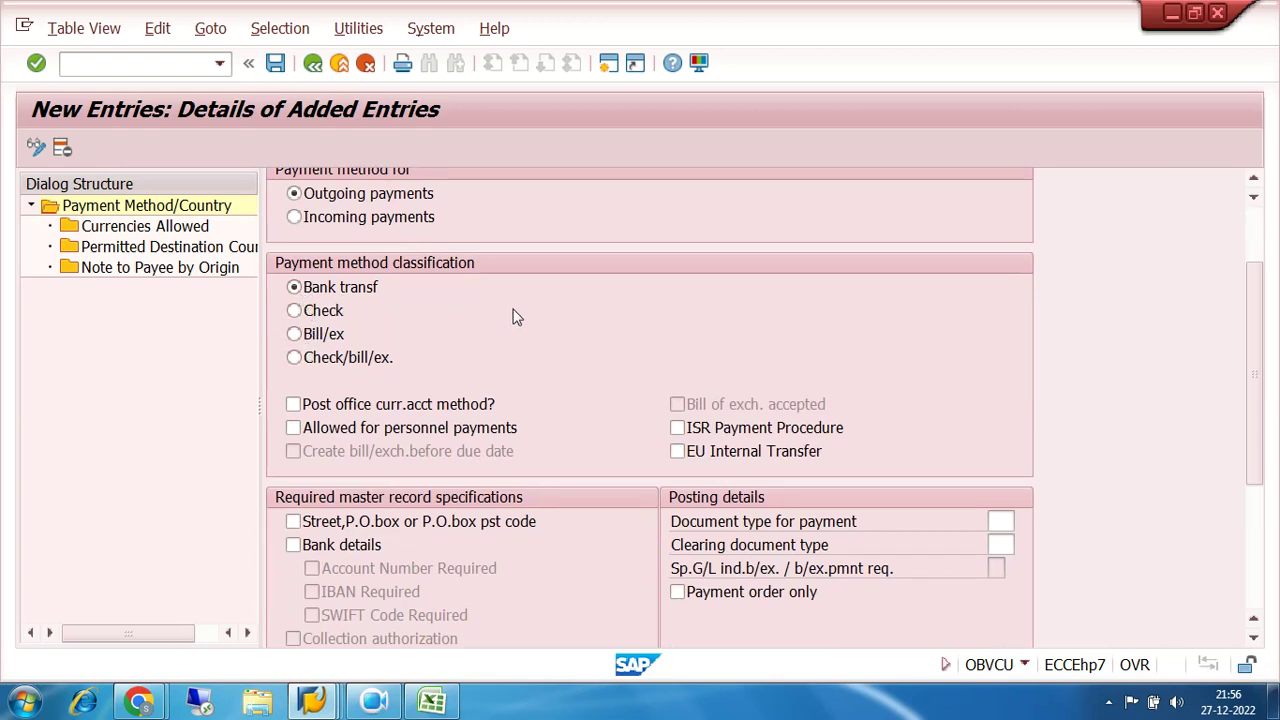
scroll(538, 318, "down", 4)
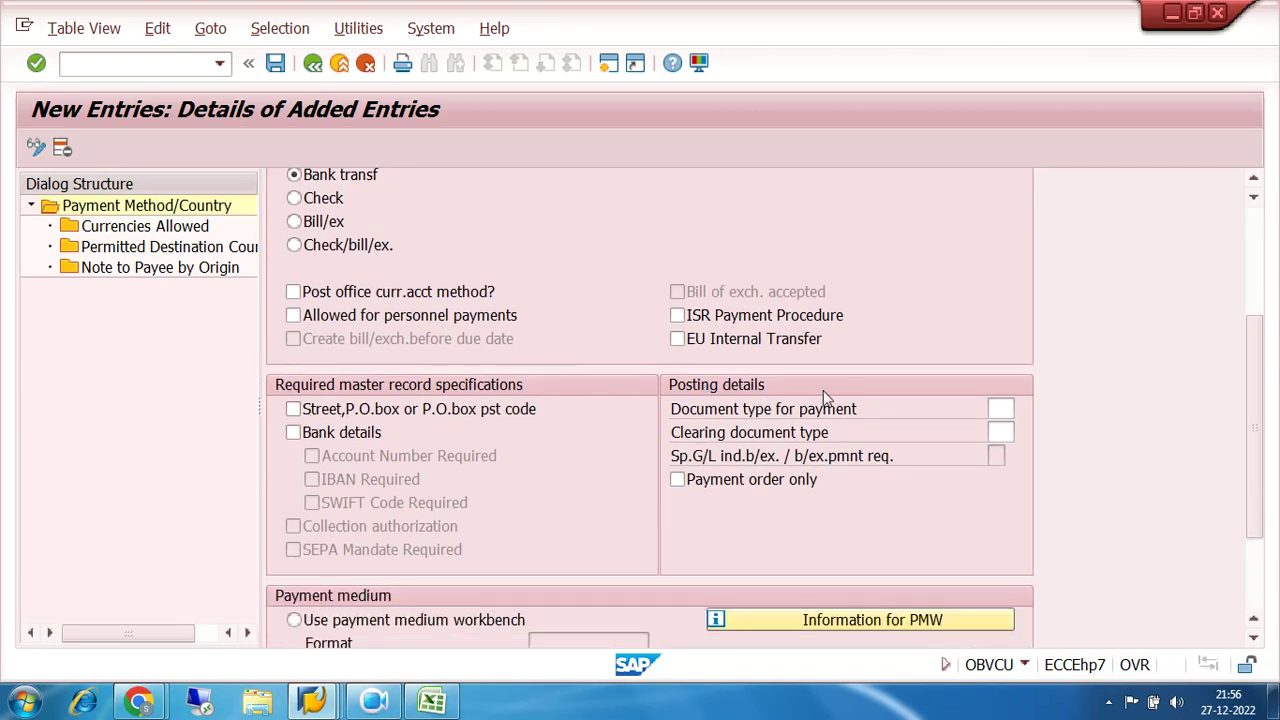
left_click(999, 409)
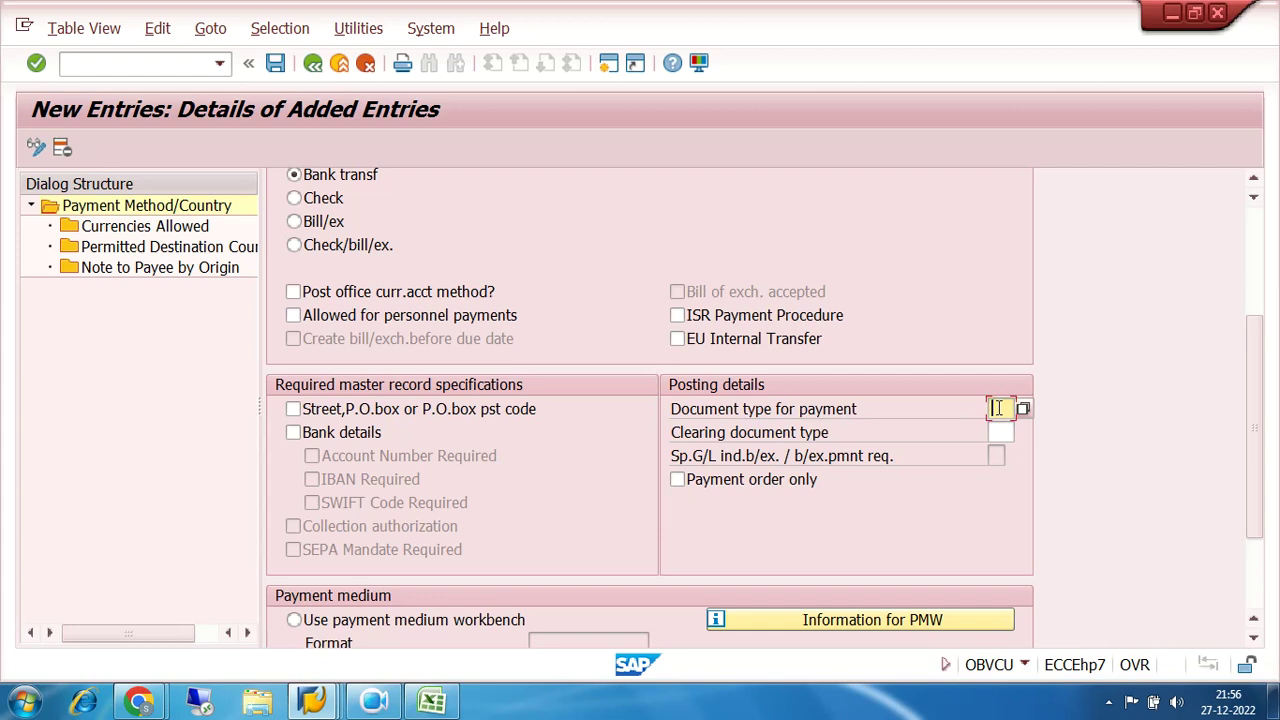
type("KZ")
left_click_drag(1012, 408, 985, 414)
left_click(1004, 432)
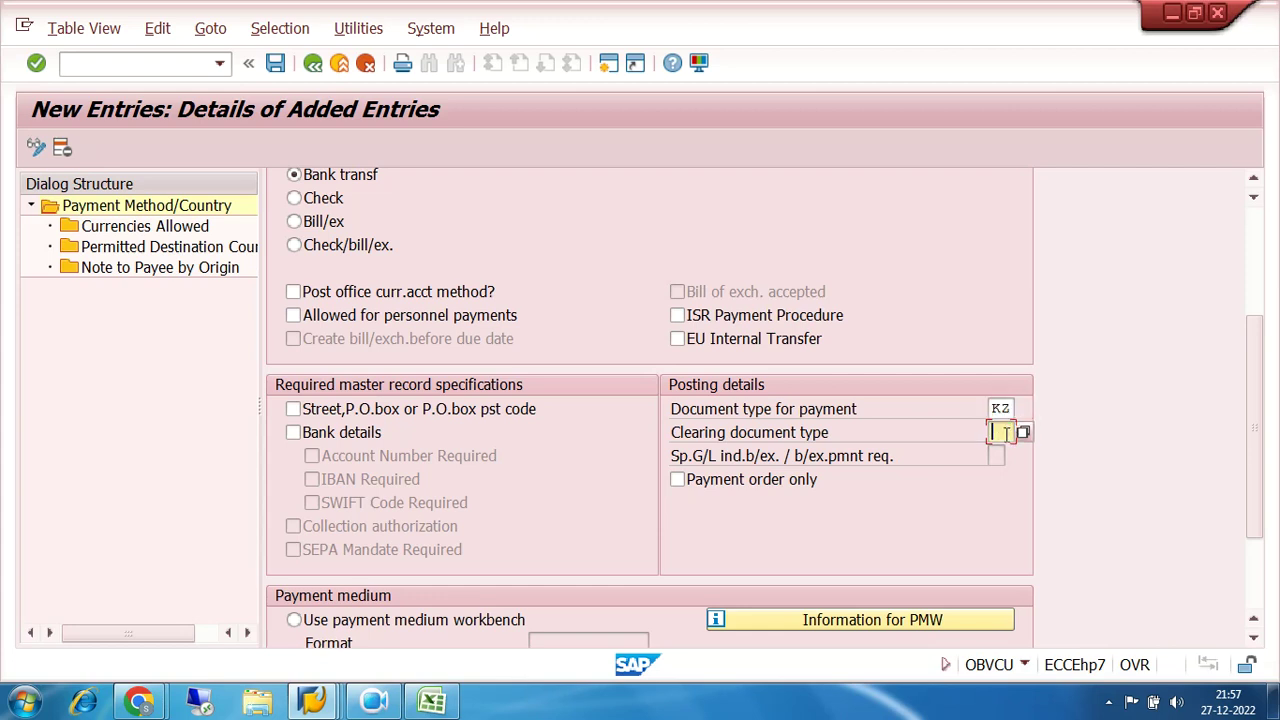
type("KZ")
Step: Save payment method O under the customizing request
scroll(1092, 474, "down", 2)
scroll(1089, 472, "up", 2)
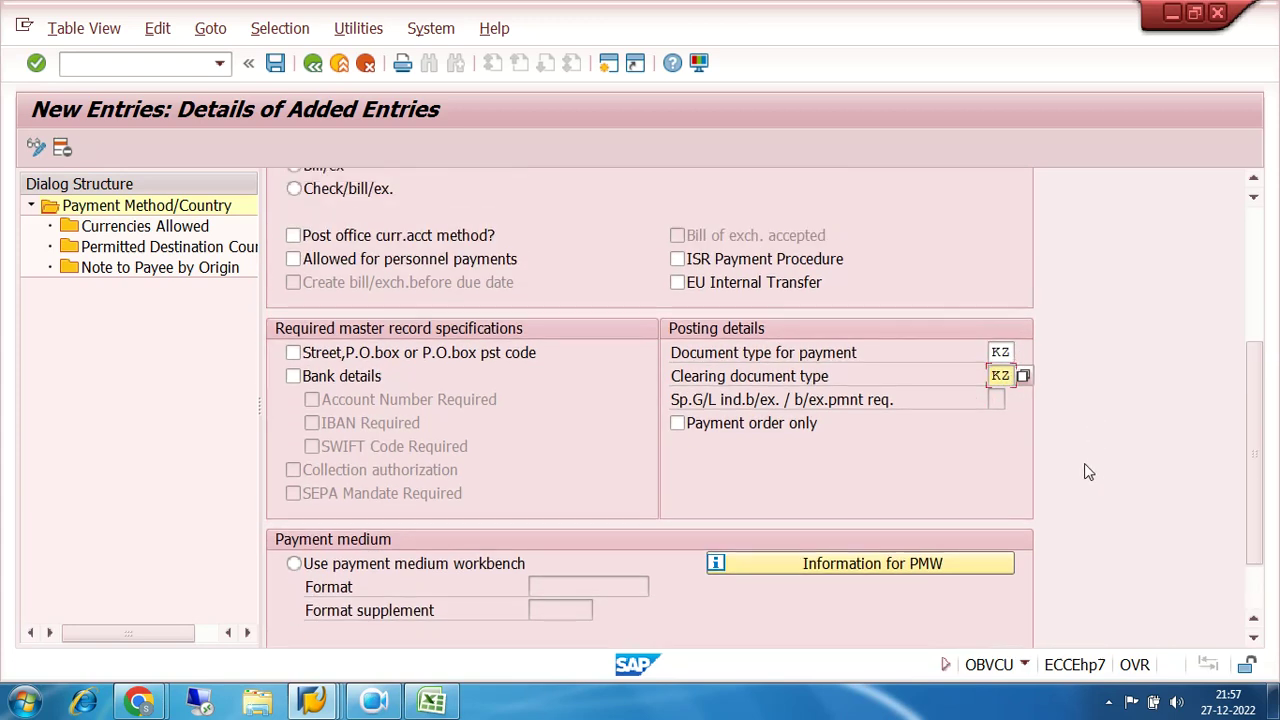
left_click(275, 64)
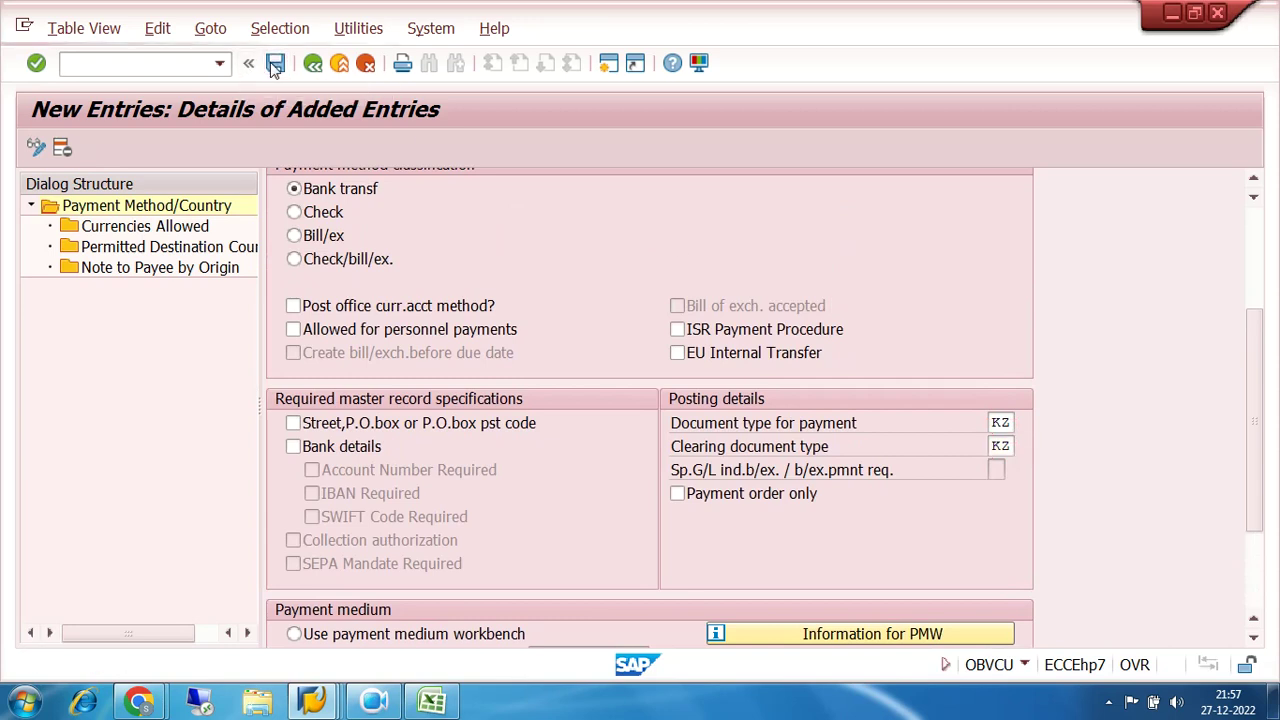
left_click(421, 386)
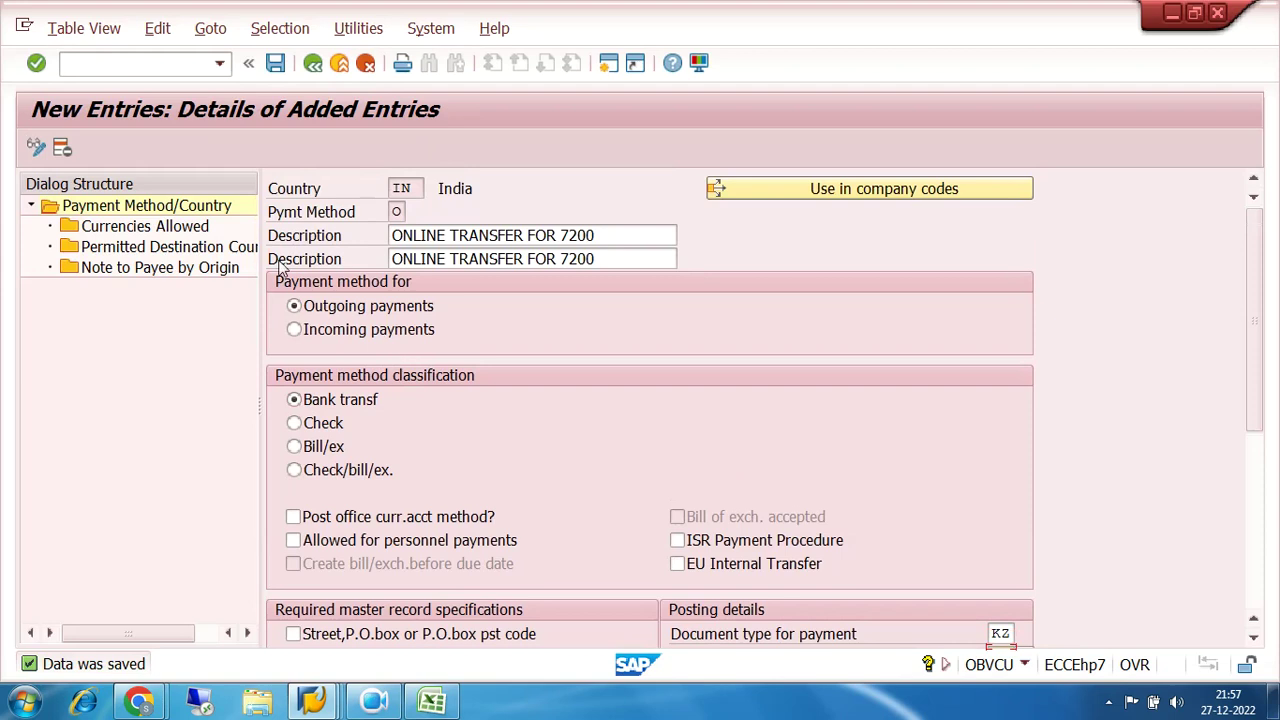
Step: Add INR as the allowed currency for payment method O and save it
double_click(137, 229)
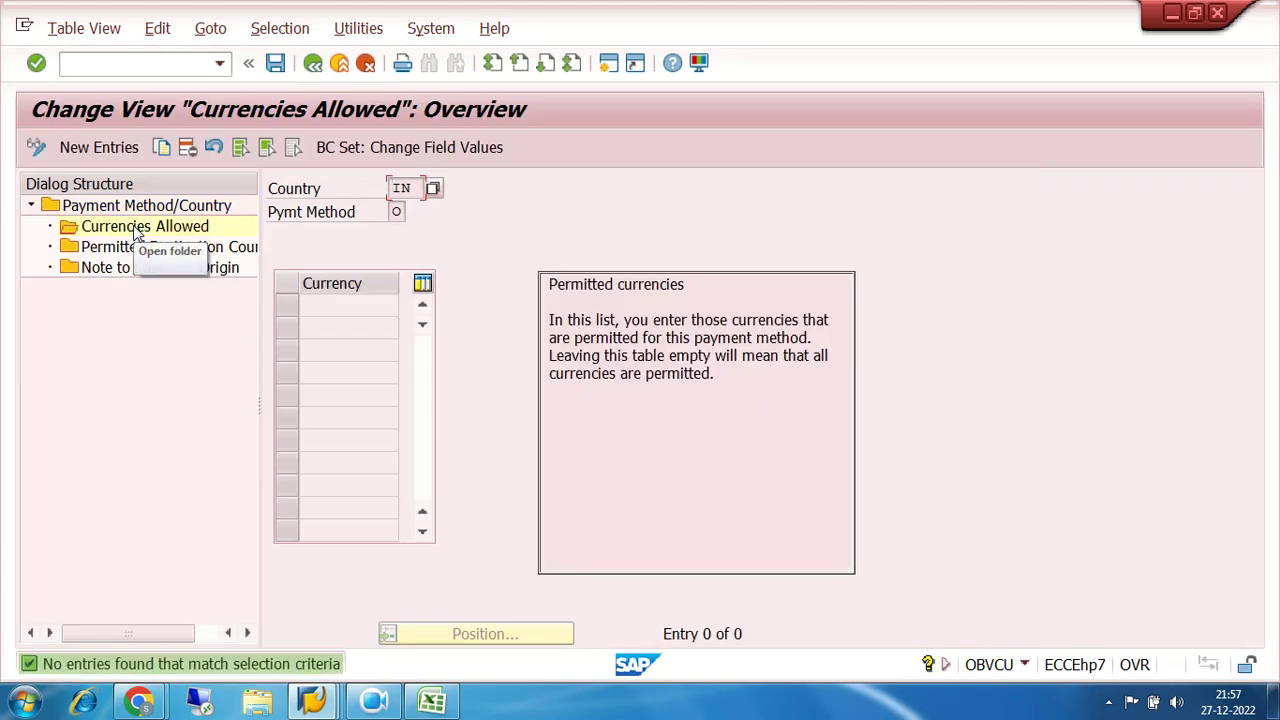
left_click(396, 212)
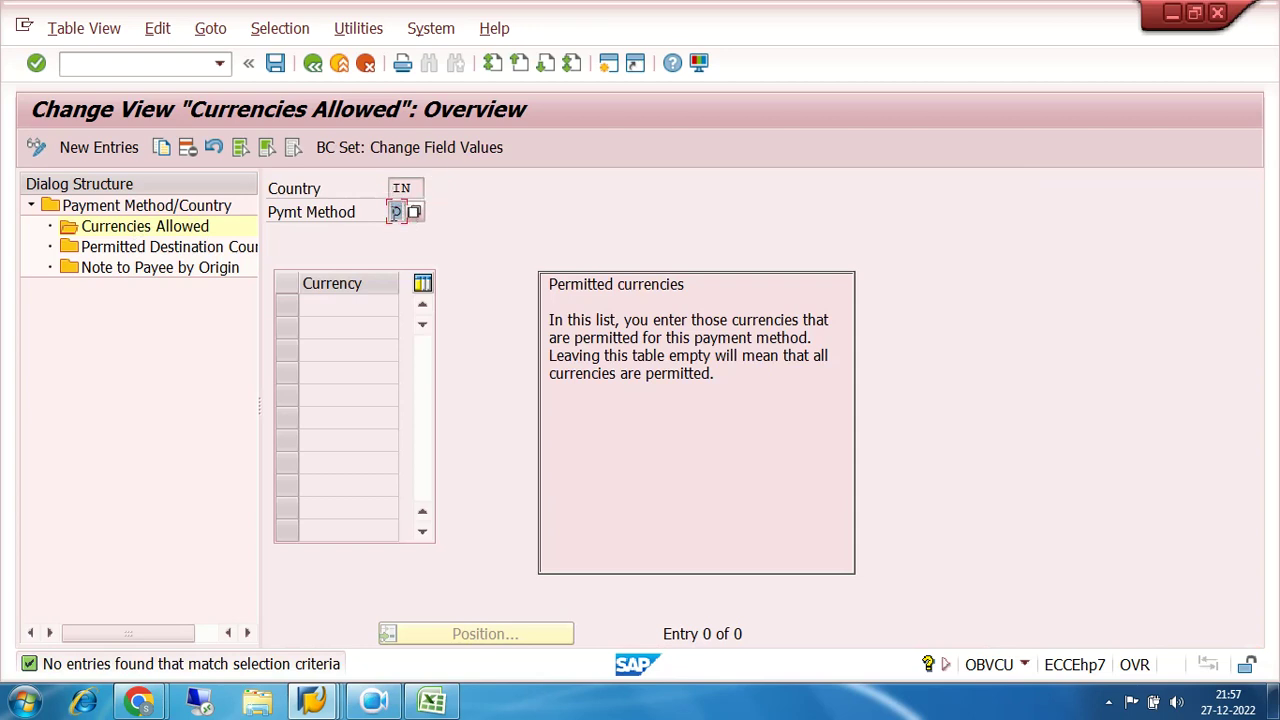
left_click(99, 147)
type("INR")
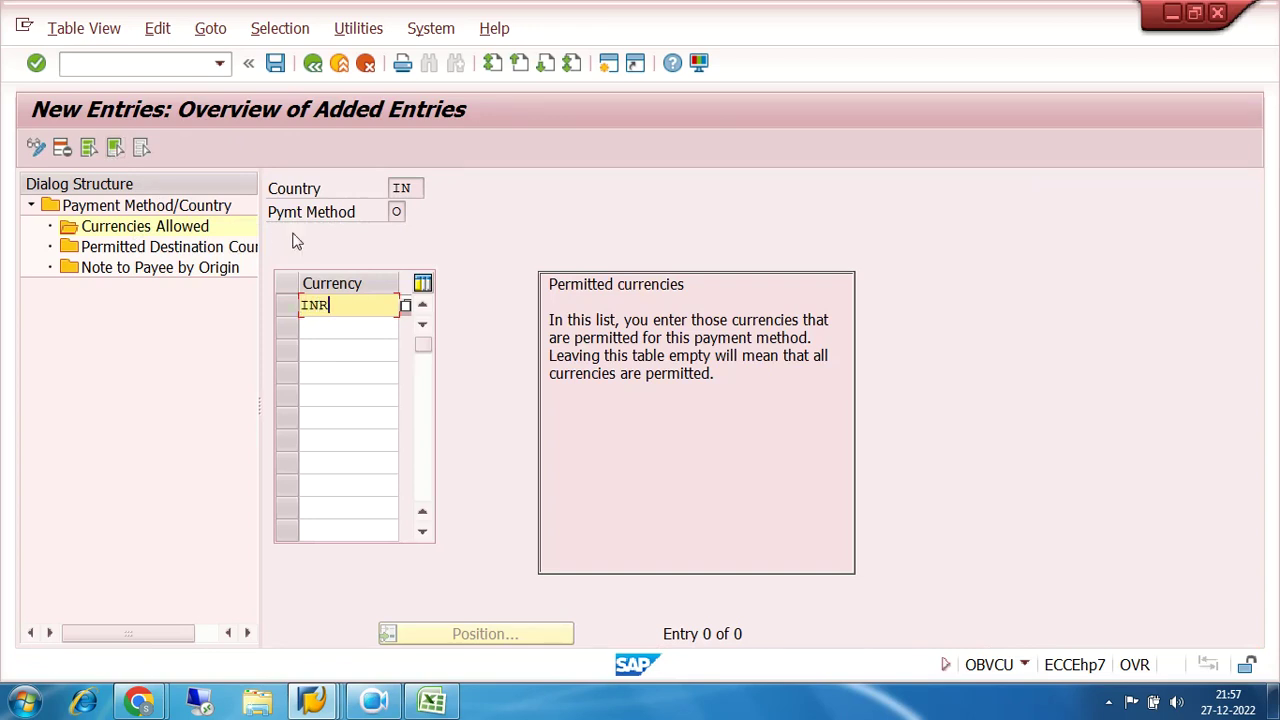
left_click(275, 63)
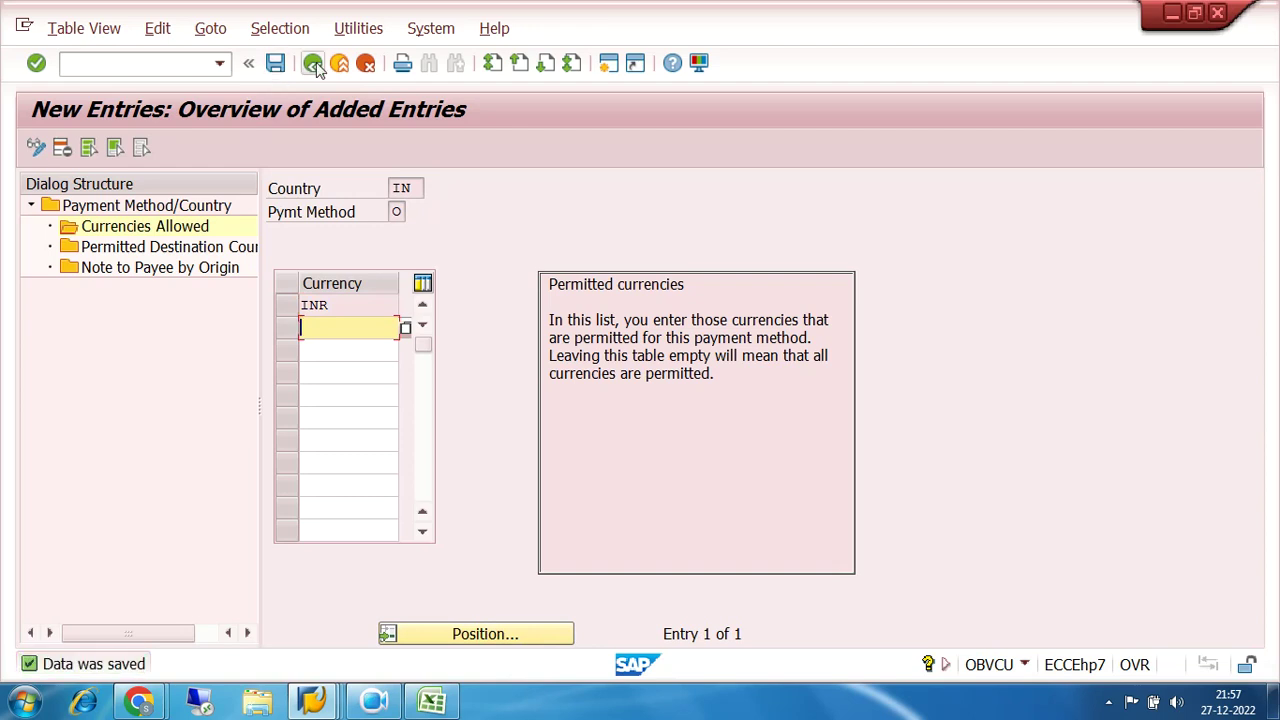
Step: Step back to the Maintain Payment Program customizing overview
left_click(313, 63)
left_click(313, 63)
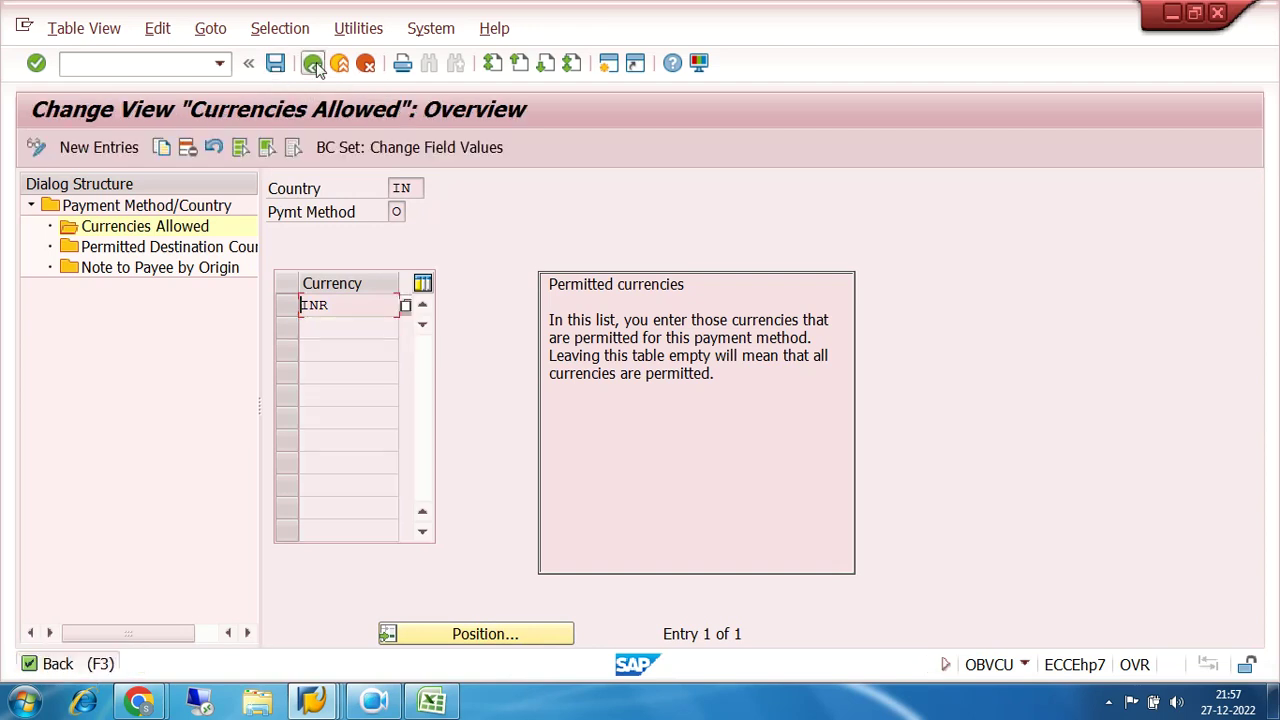
left_click(313, 63)
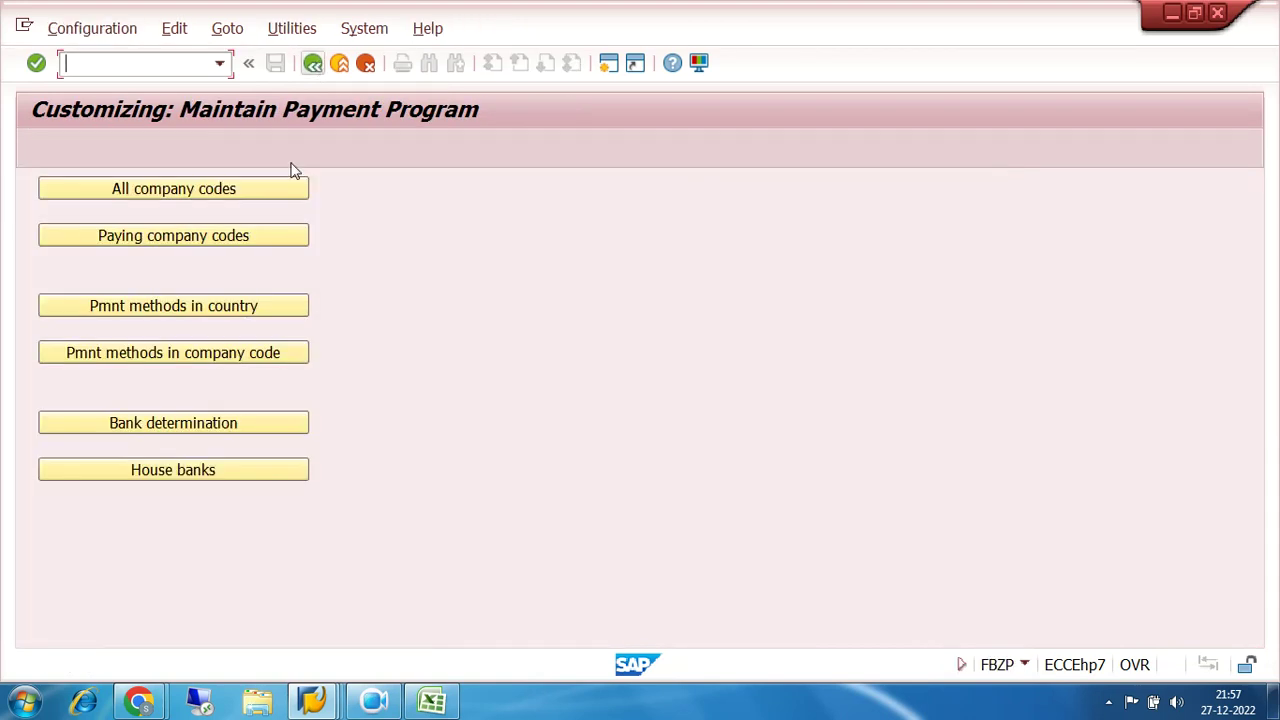
Step: Create a company-code payment method entry for paying company code 7200 with method O
left_click(191, 359)
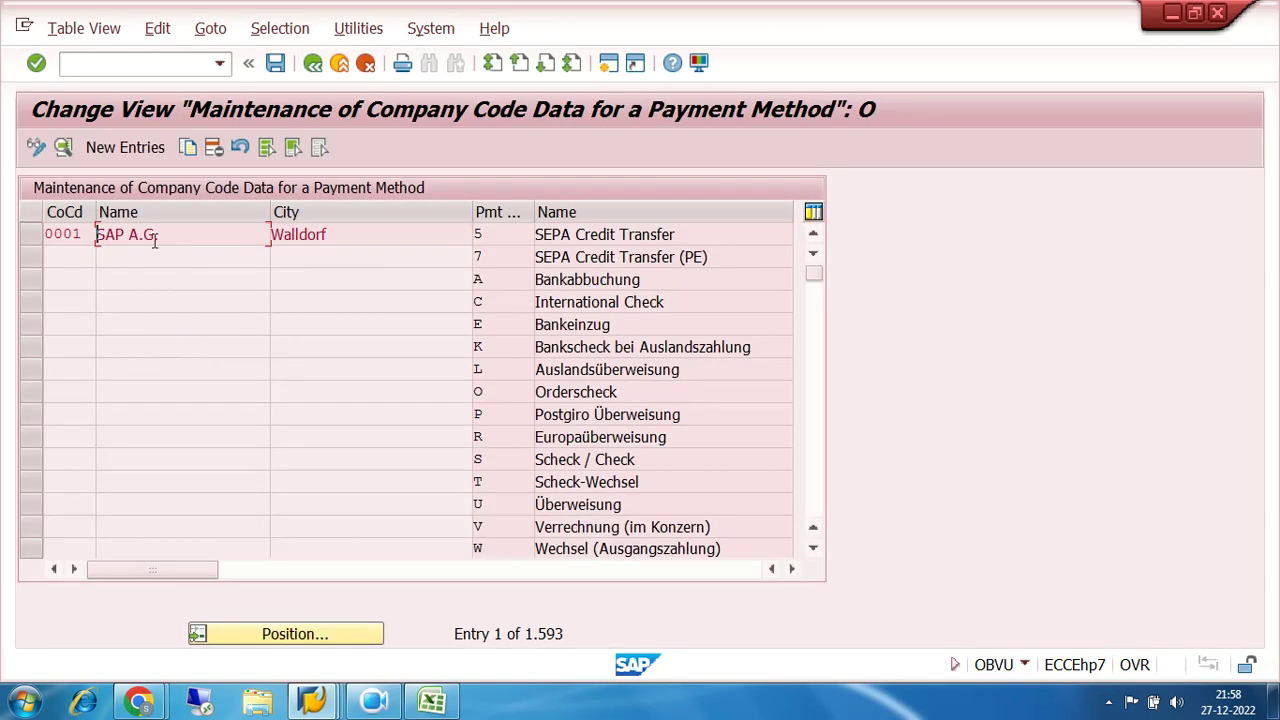
left_click(125, 150)
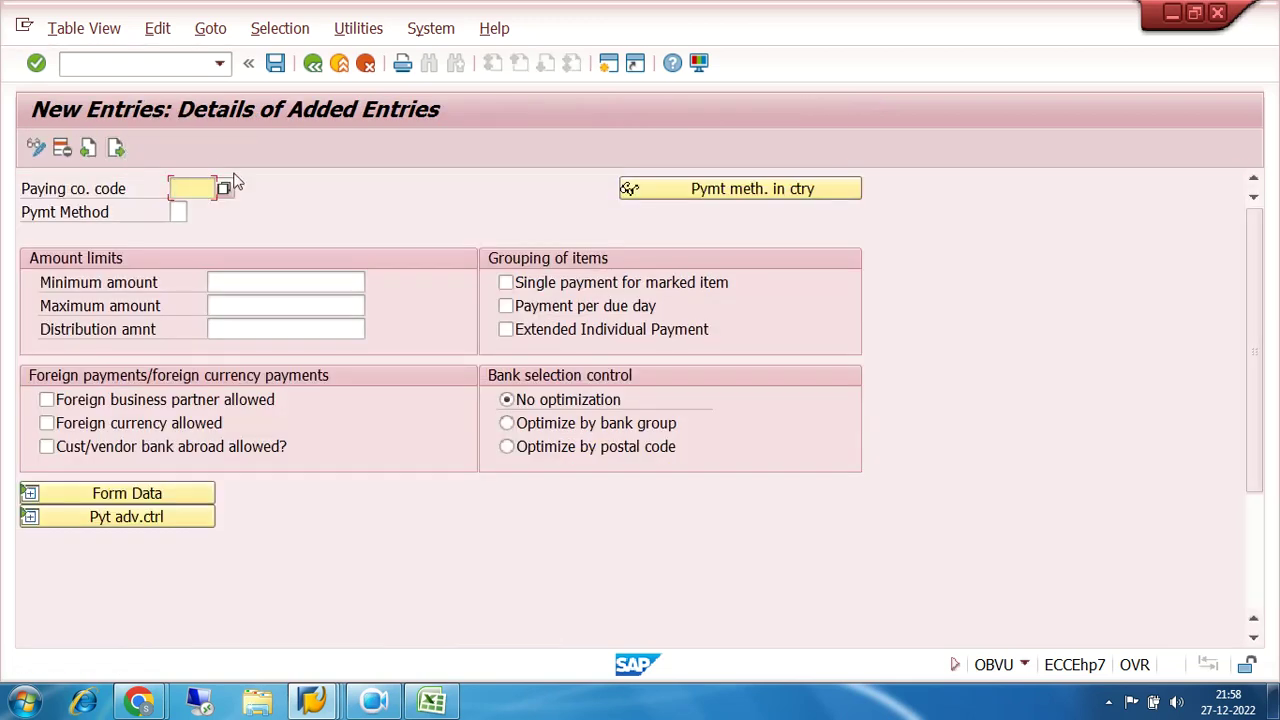
type("7200")
left_click(177, 212)
left_click(195, 215)
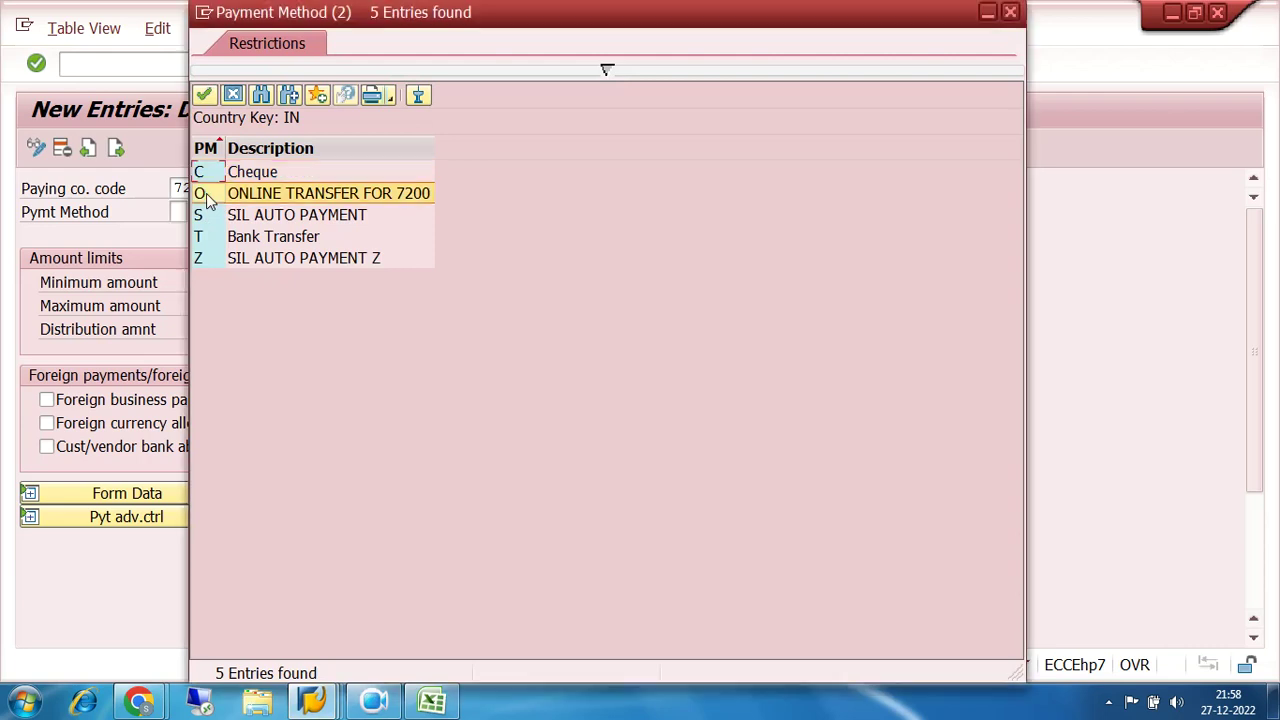
double_click(206, 195)
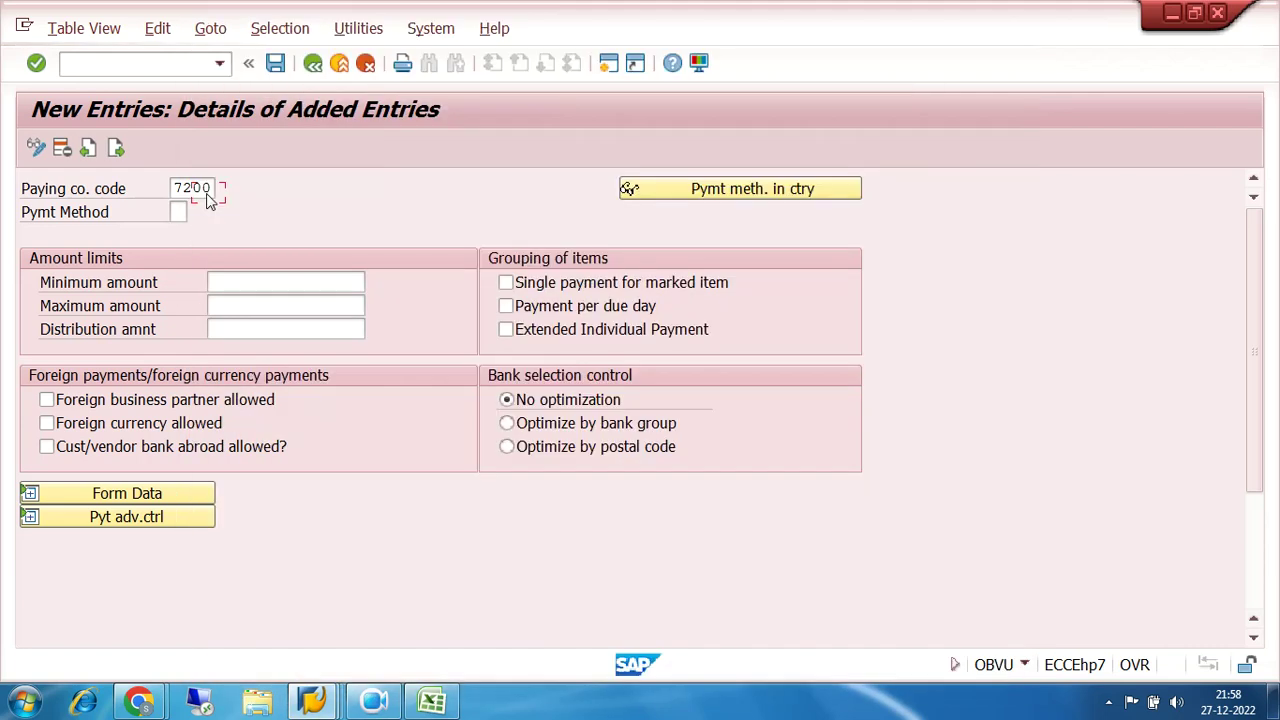
left_click(247, 281)
Step: Set minimum amount 1000 and maximum 10000000, enable payment per due day, and expand Form Data
type("1000")
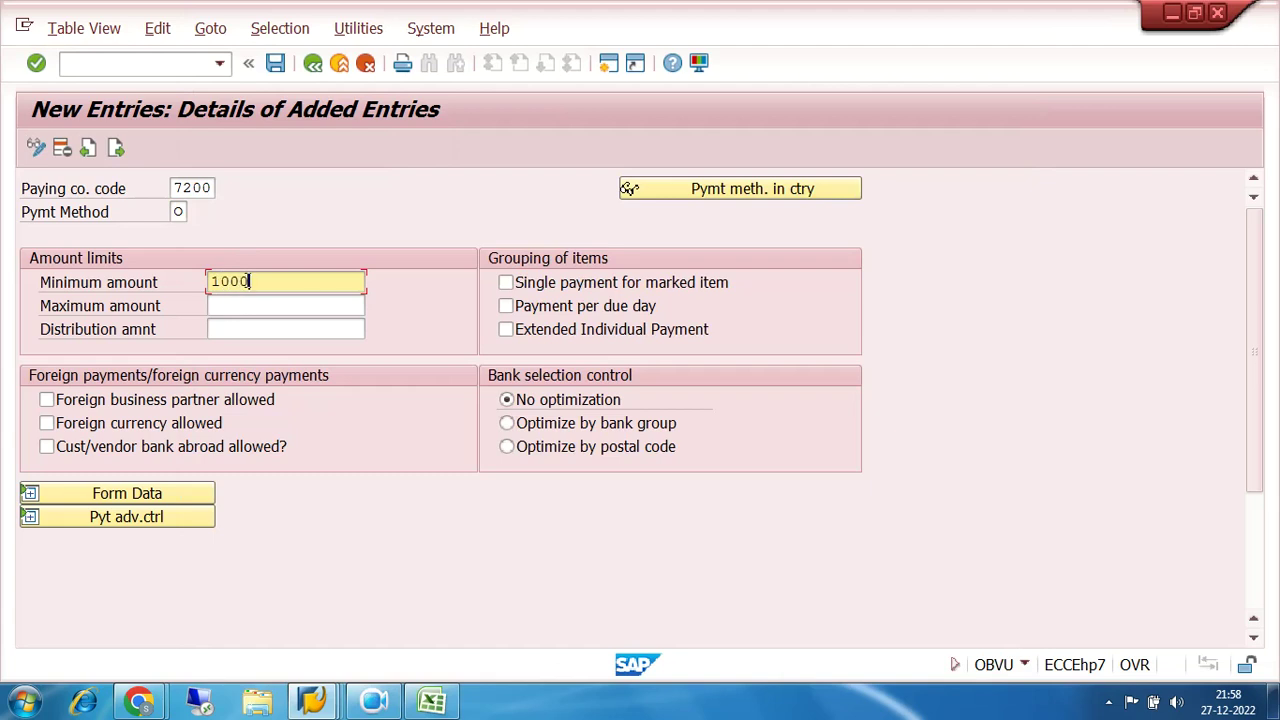
left_click(256, 303)
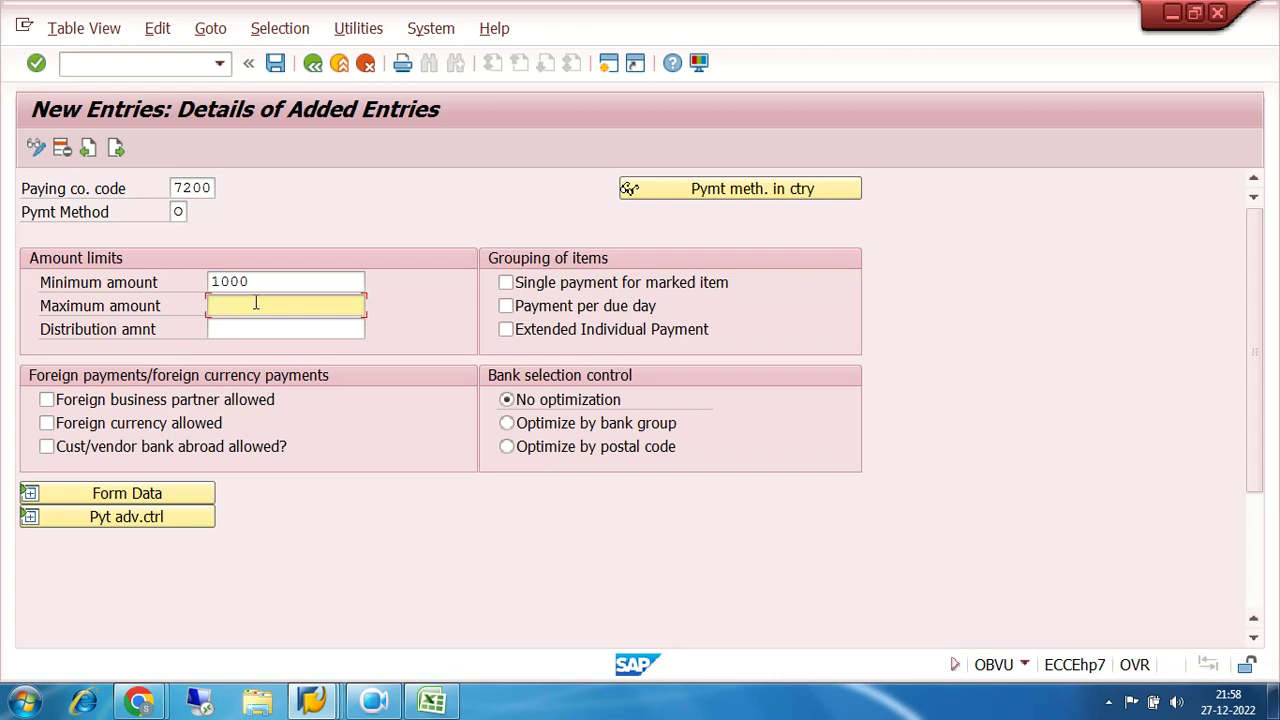
type("0000000")
left_click(507, 316)
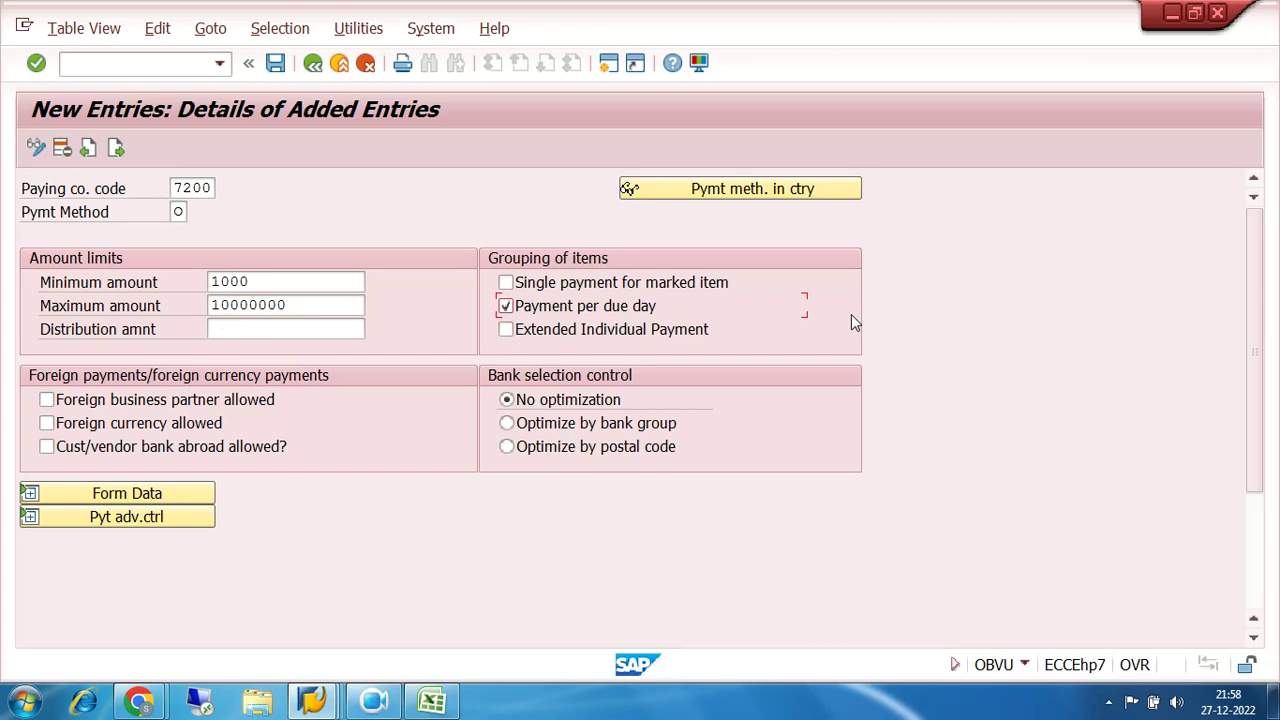
scroll(851, 314, "down", 2)
left_click(131, 443)
scroll(785, 384, "down", 1)
scroll(785, 384, "down", 4)
scroll(785, 381, "down", 2)
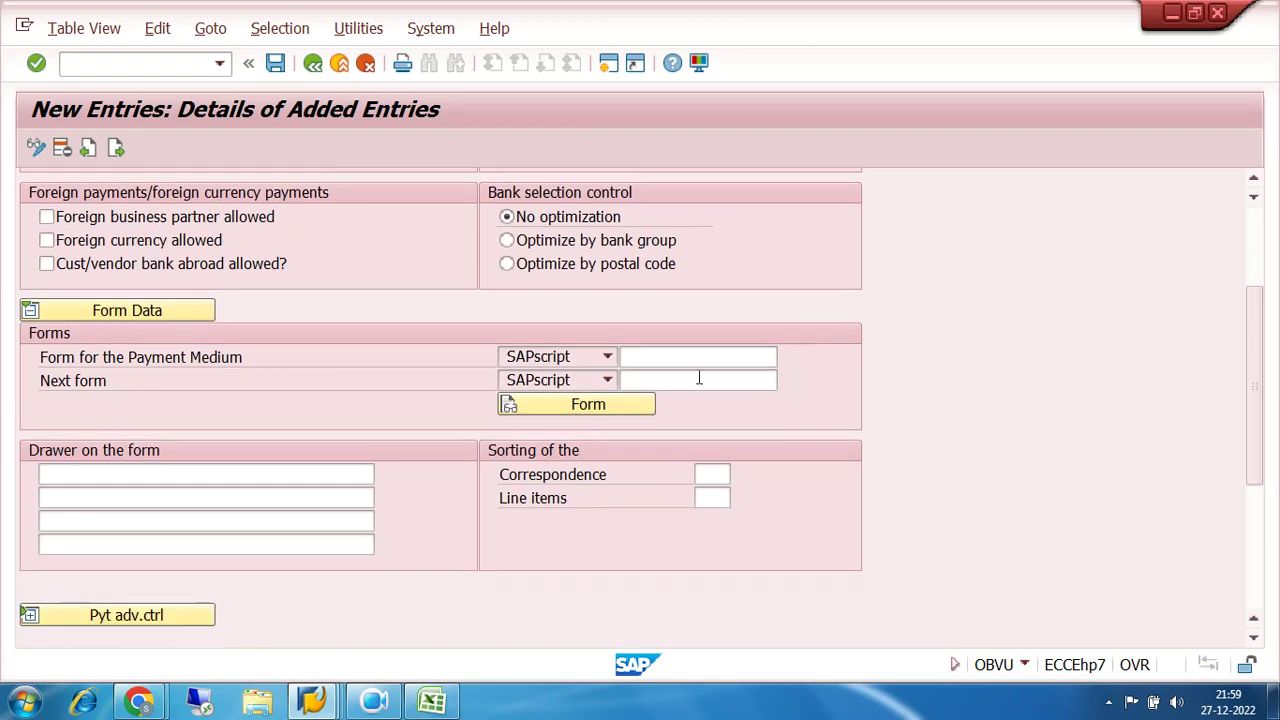
Step: Choose SAPscript form F110_IN_AVIS from International forms as the payment medium form
left_click(652, 358)
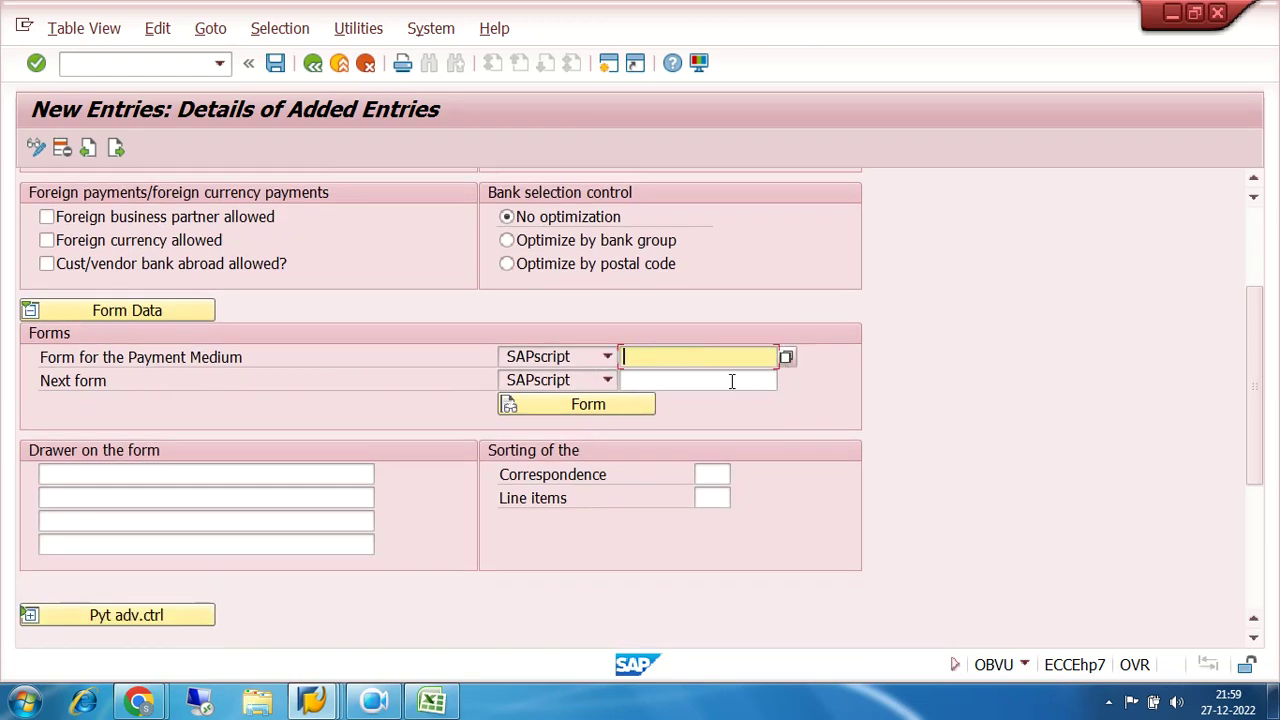
left_click(786, 357)
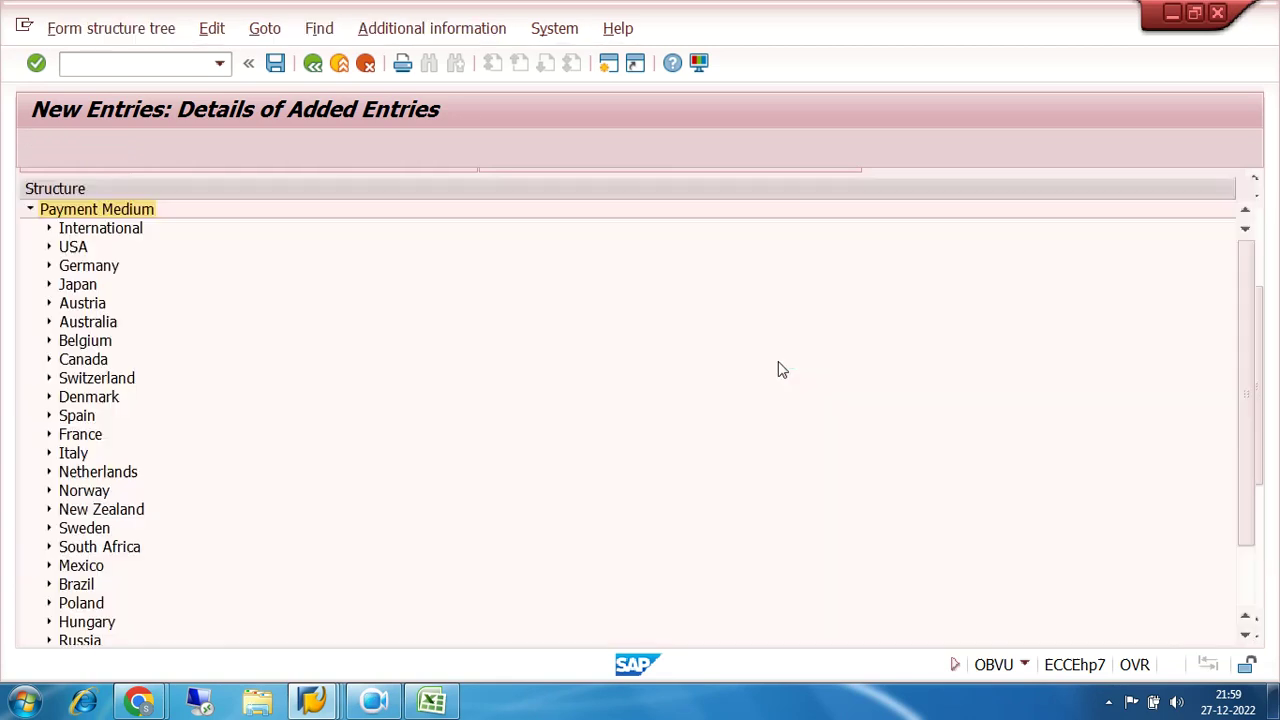
left_click(49, 229)
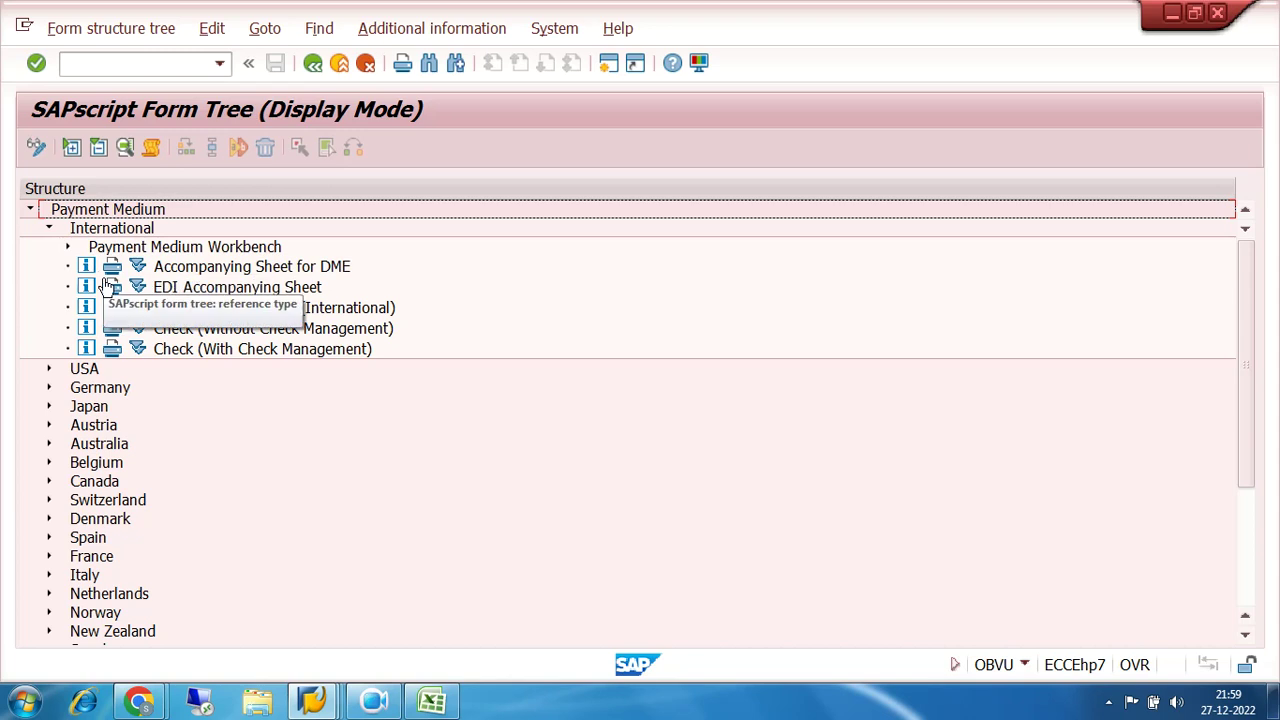
left_click(176, 311)
double_click(176, 309)
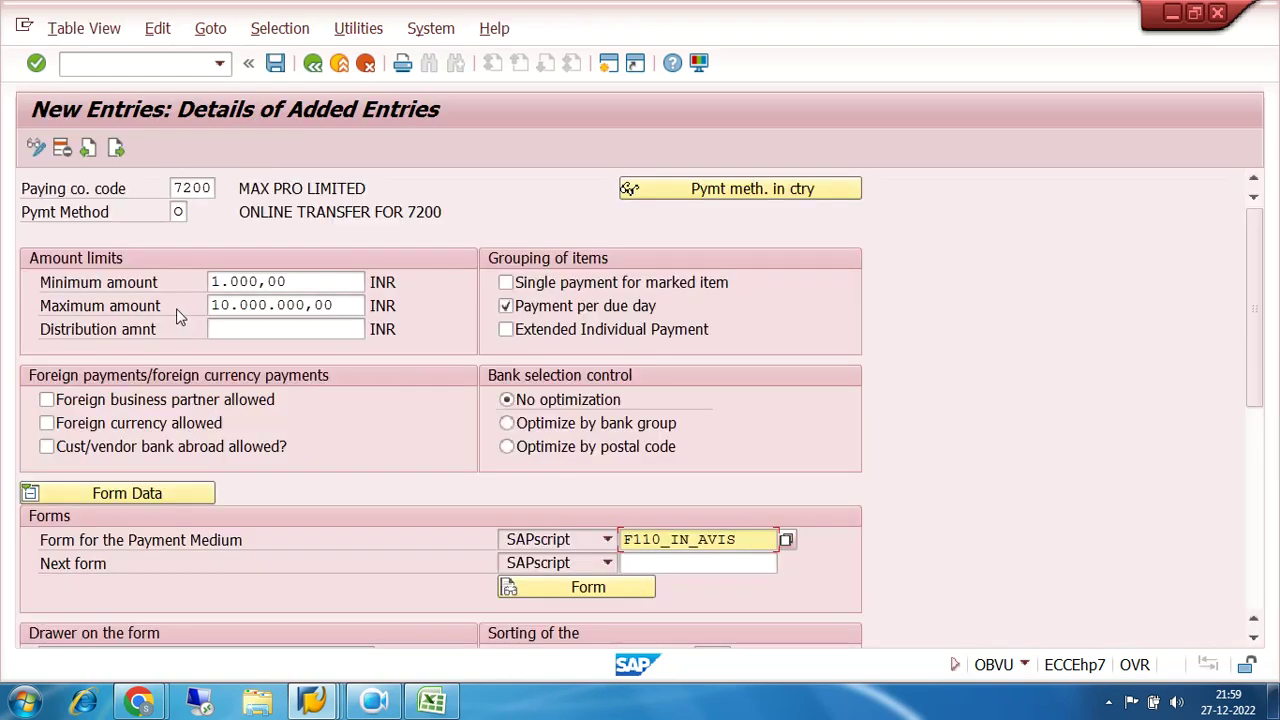
Step: Leave the next form empty and close the form tree, returning to the details
left_click(740, 562)
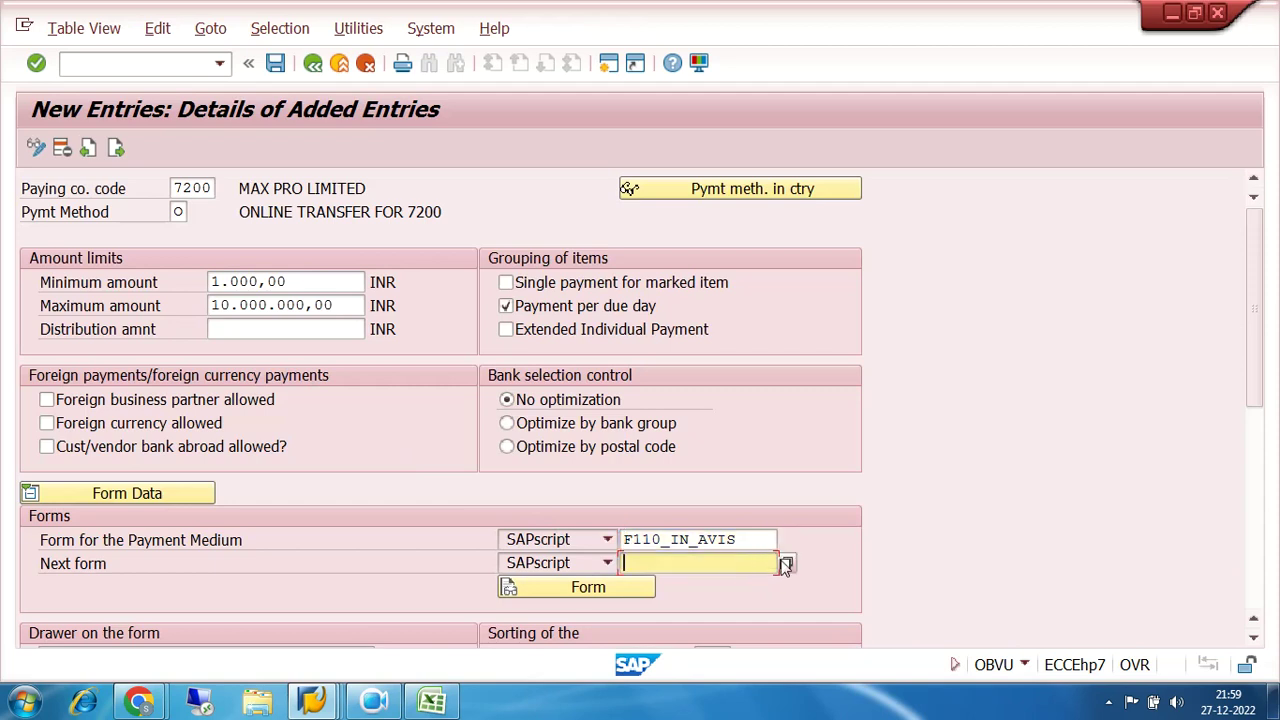
left_click(786, 563)
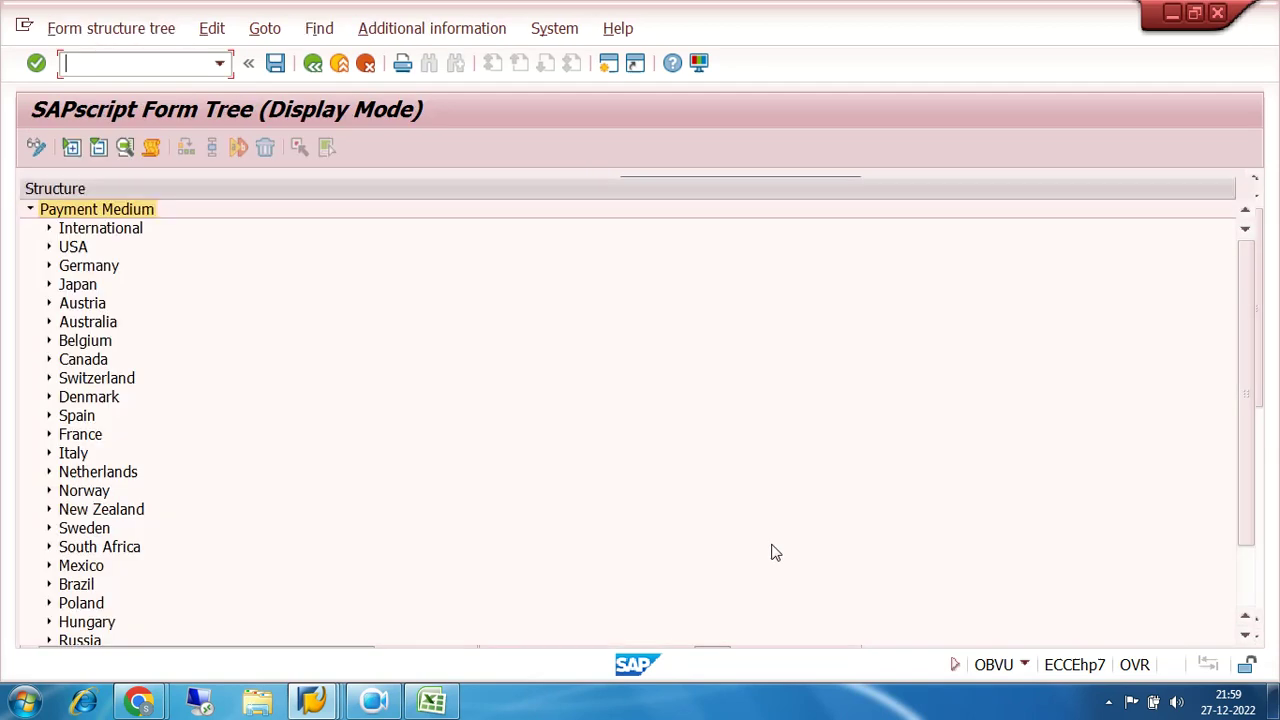
left_click(314, 64)
scroll(590, 340, "down", 3)
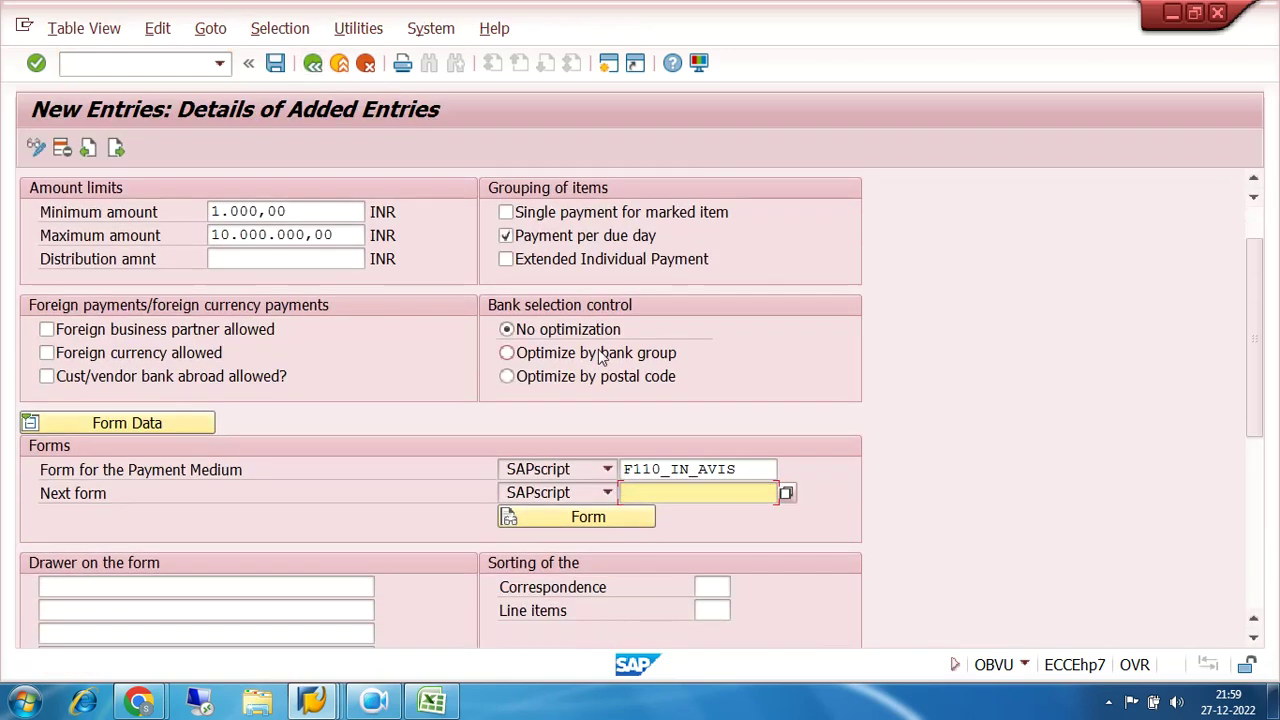
left_click(103, 429)
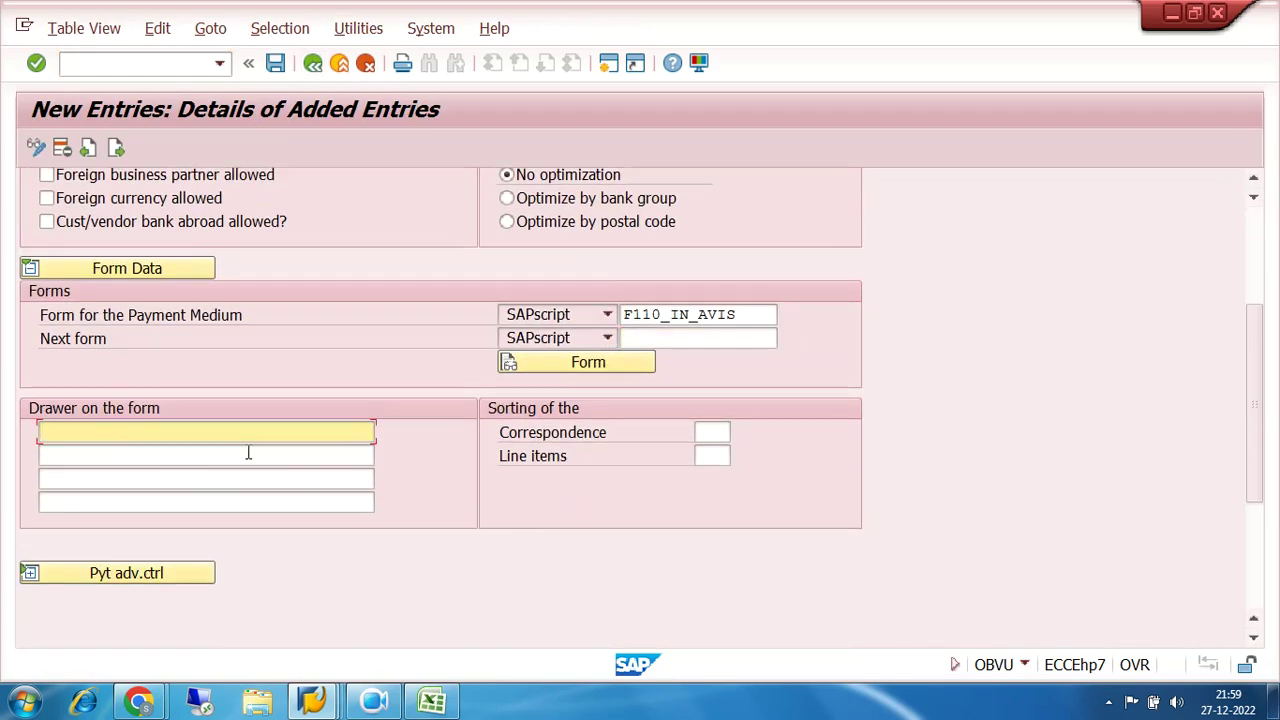
Step: Enter FOR MAX PRO IND LTD as the first drawer line
type("FOR MAX PRO IND LTD")
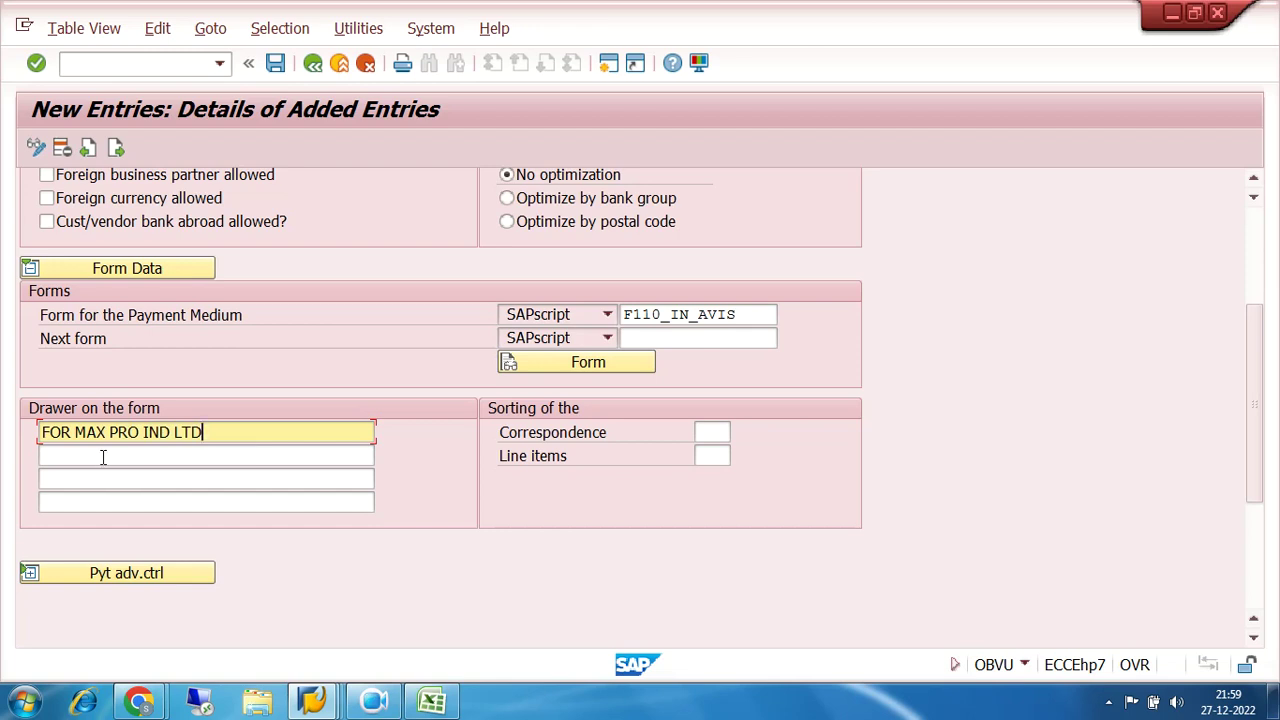
scroll(103, 460, "down", 1)
scroll(97, 500, "up", 4)
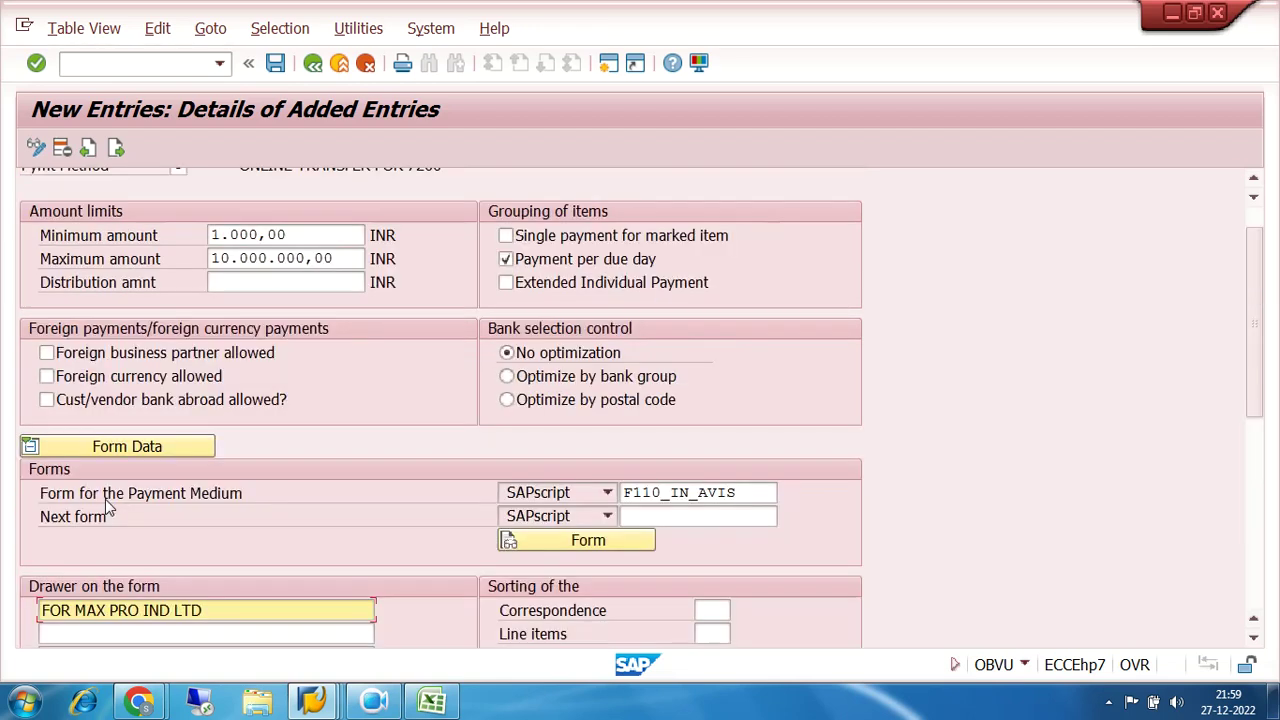
scroll(406, 432, "down", 6)
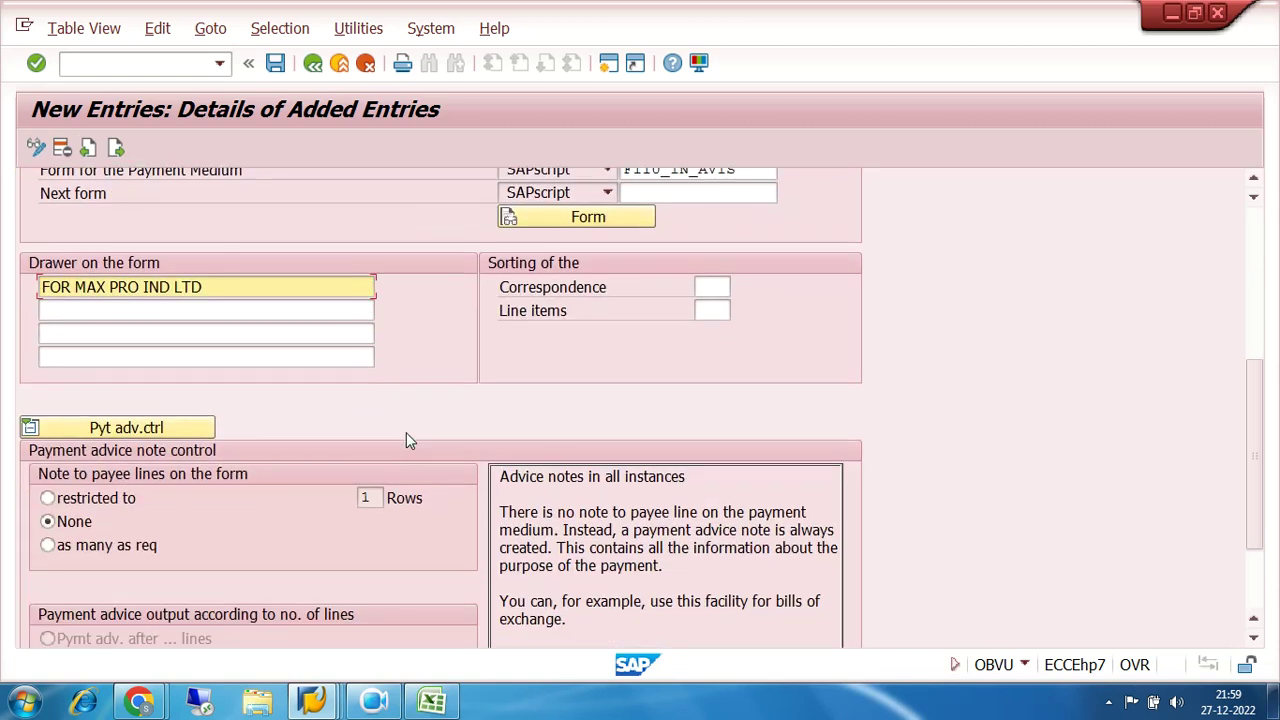
scroll(408, 440, "down", 1)
scroll(408, 440, "up", 4)
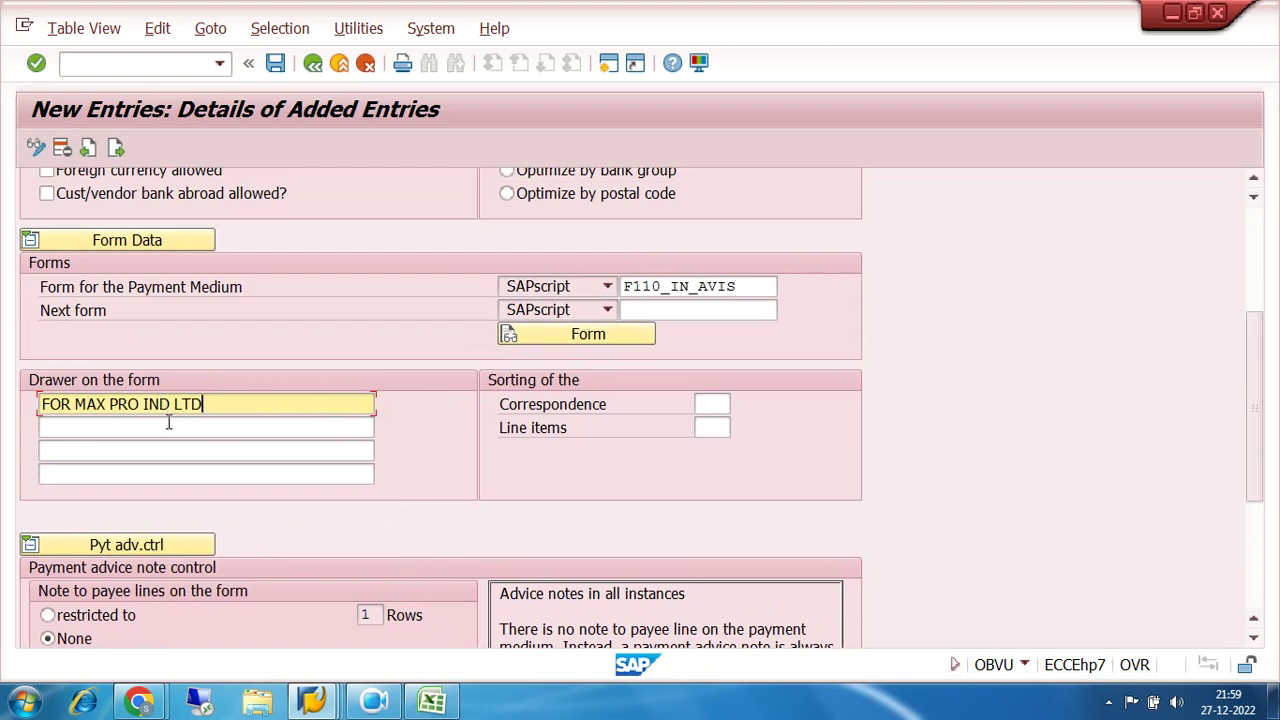
Step: Add AUTHORISED SIGNATORY as the second drawer line, save under the request, and go back
left_click(140, 428)
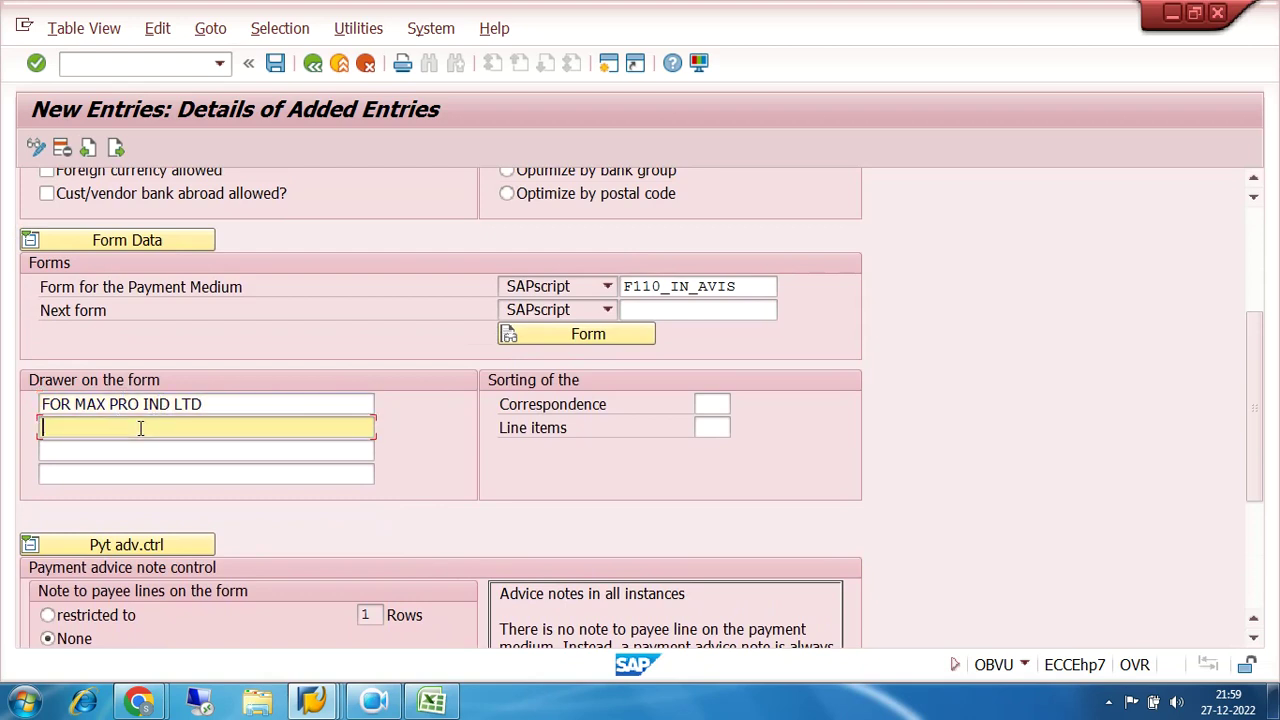
type("AUTHORISED SIGNATORY")
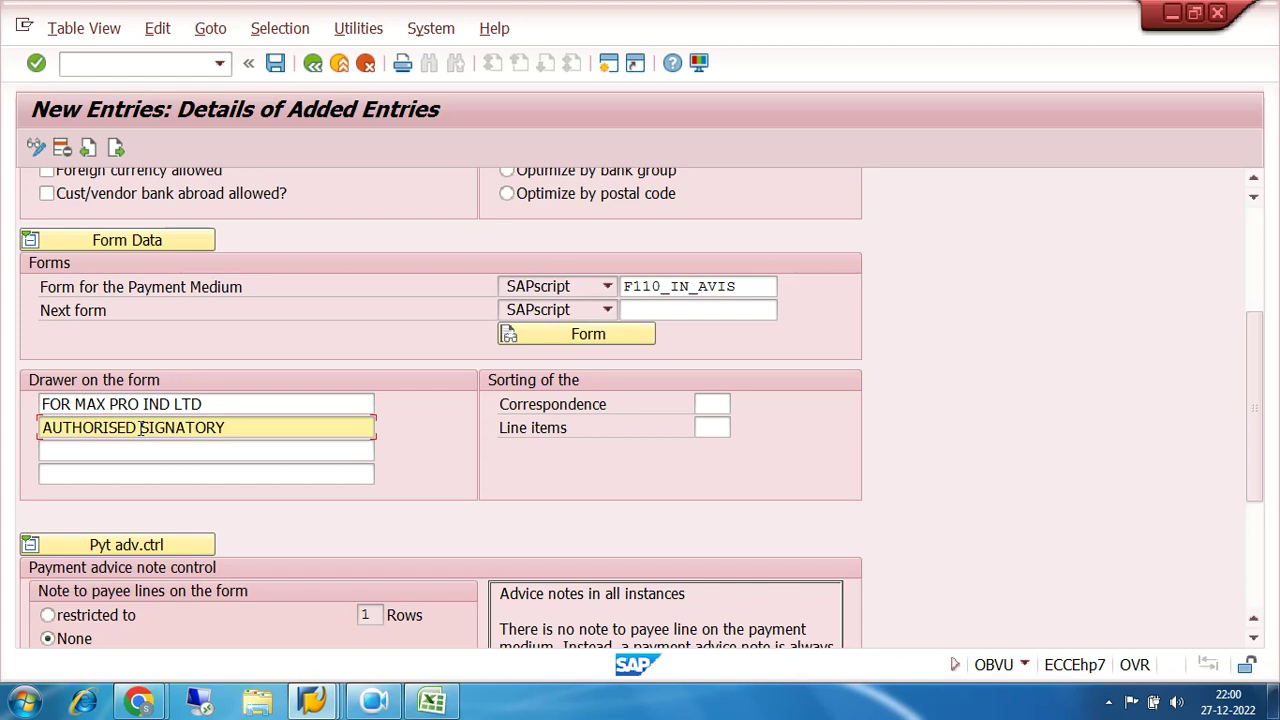
scroll(139, 428, "up", 5)
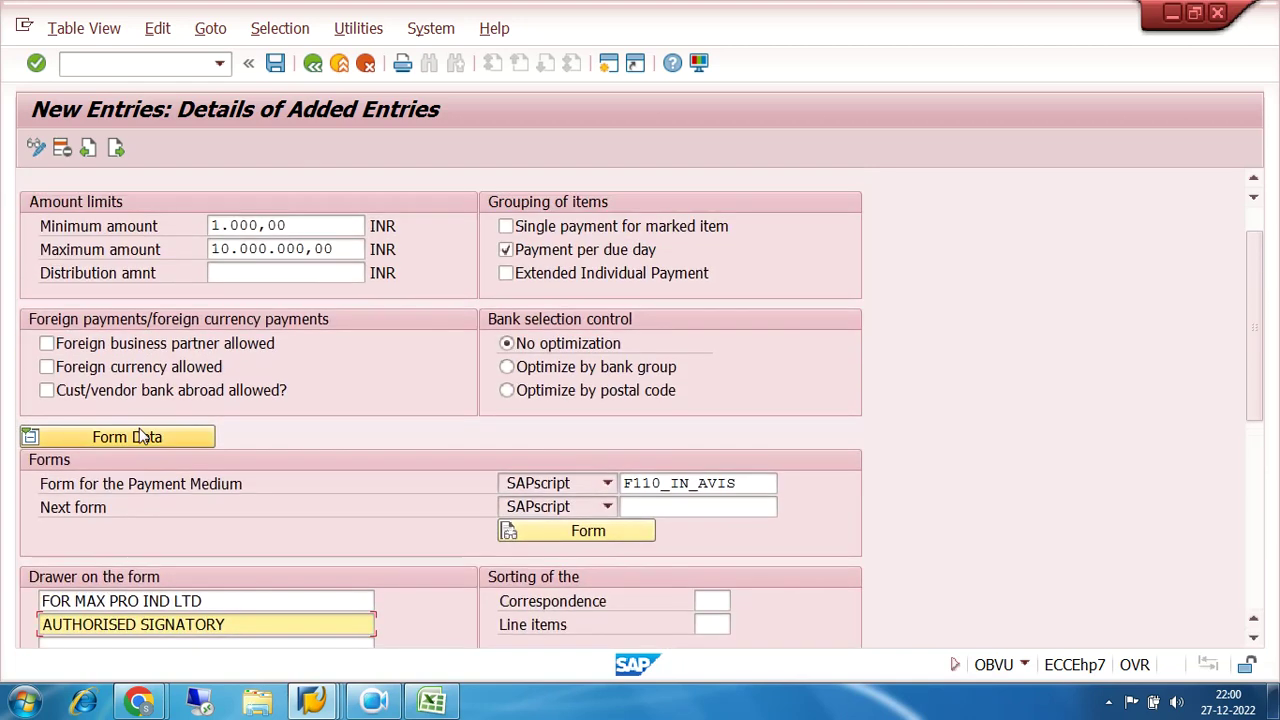
left_click(276, 64)
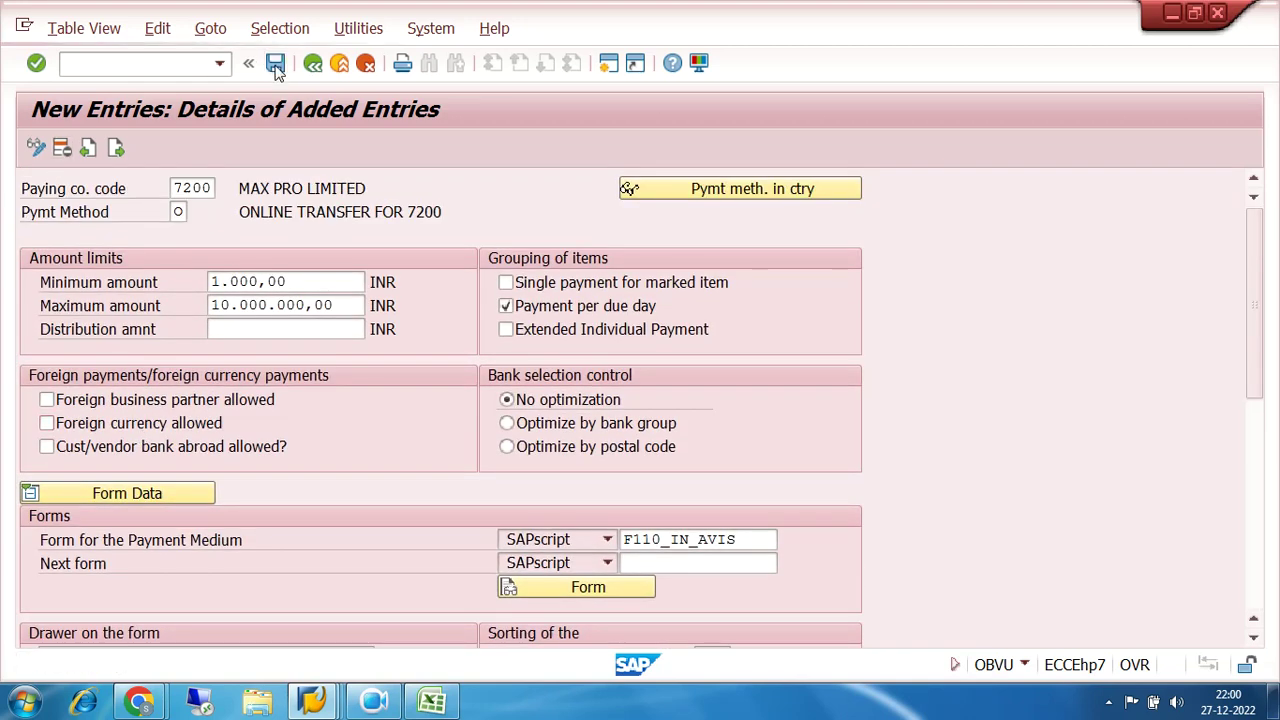
left_click(422, 385)
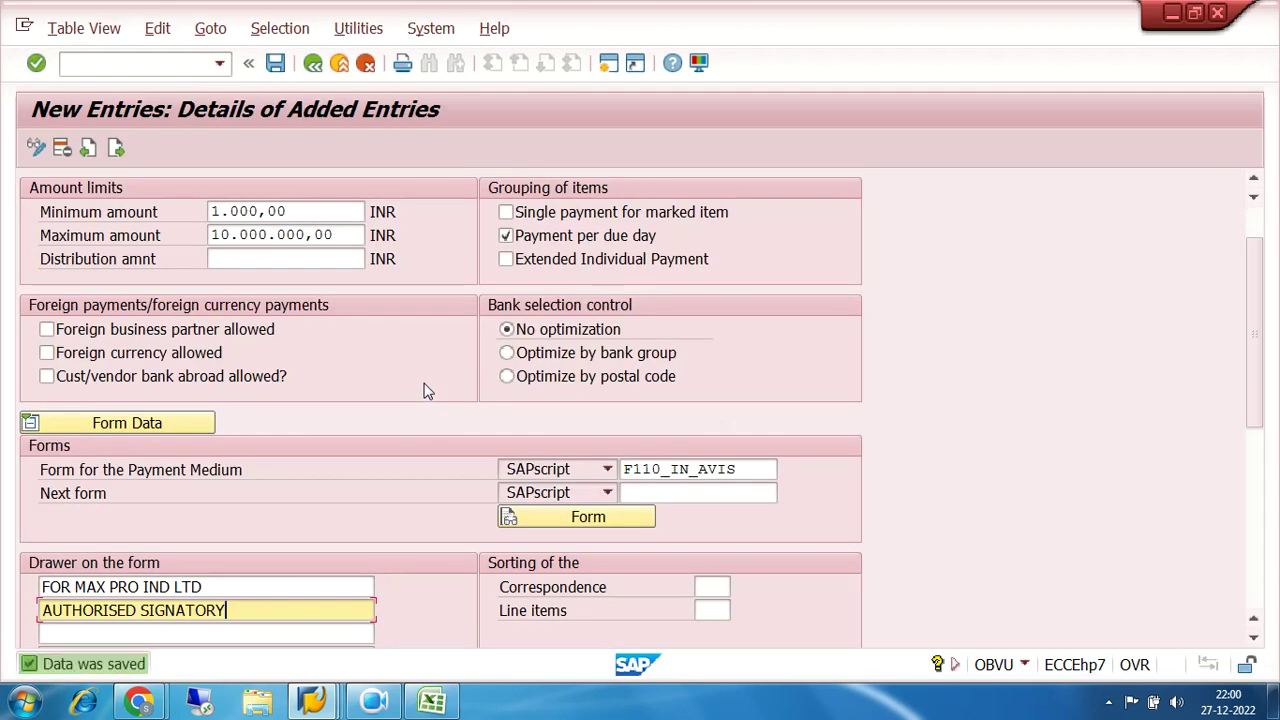
left_click(314, 66)
Step: Open Bank determination, locate paying company code 7200, and open its Ranking Order
left_click(313, 64)
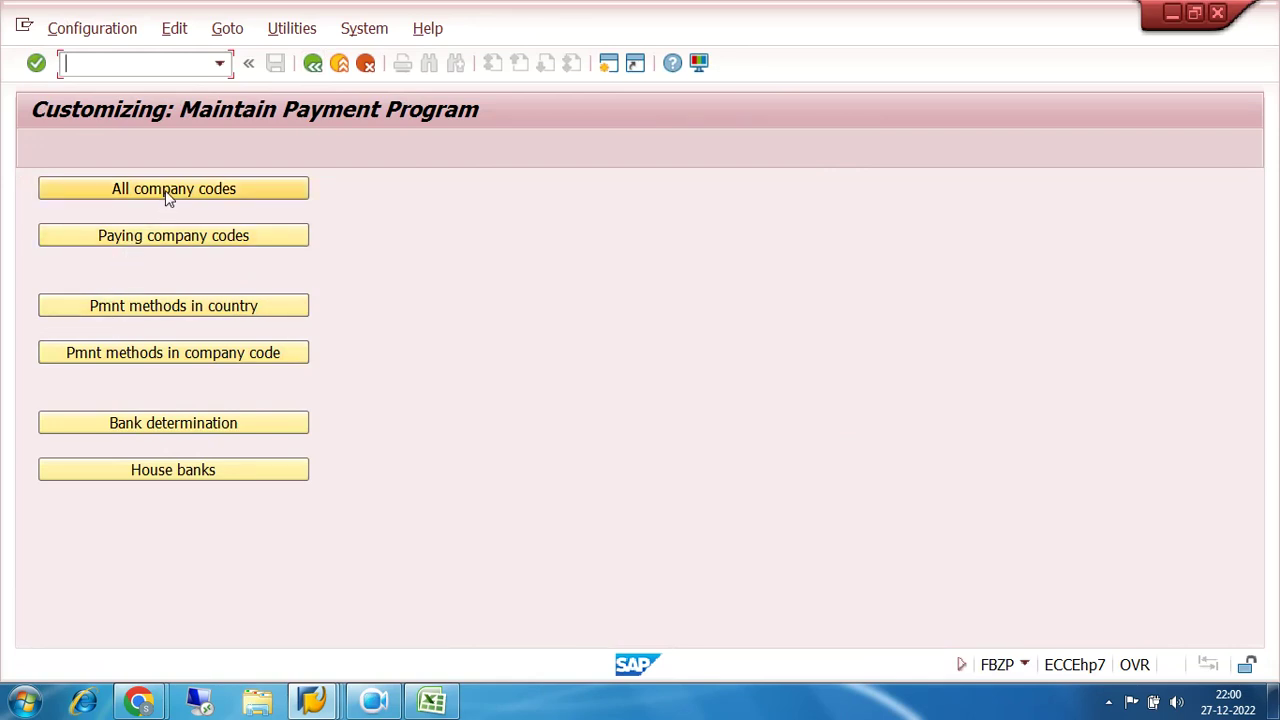
left_click(164, 424)
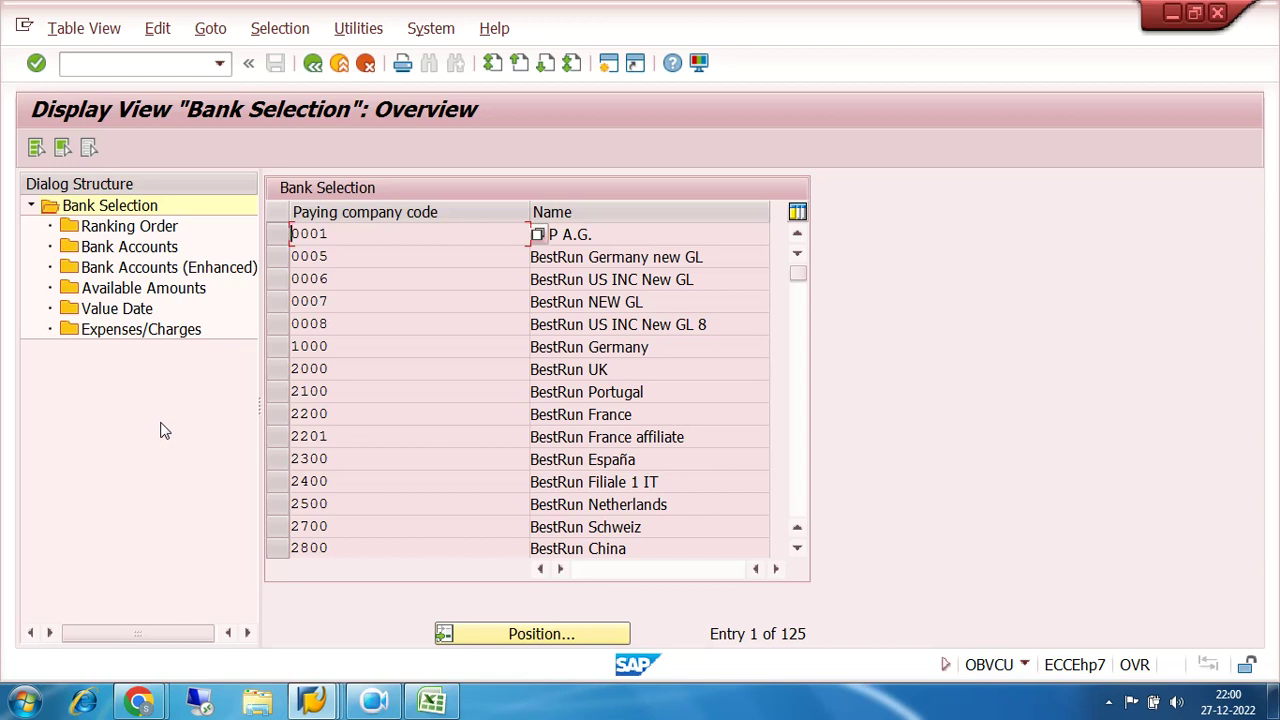
left_click(539, 633)
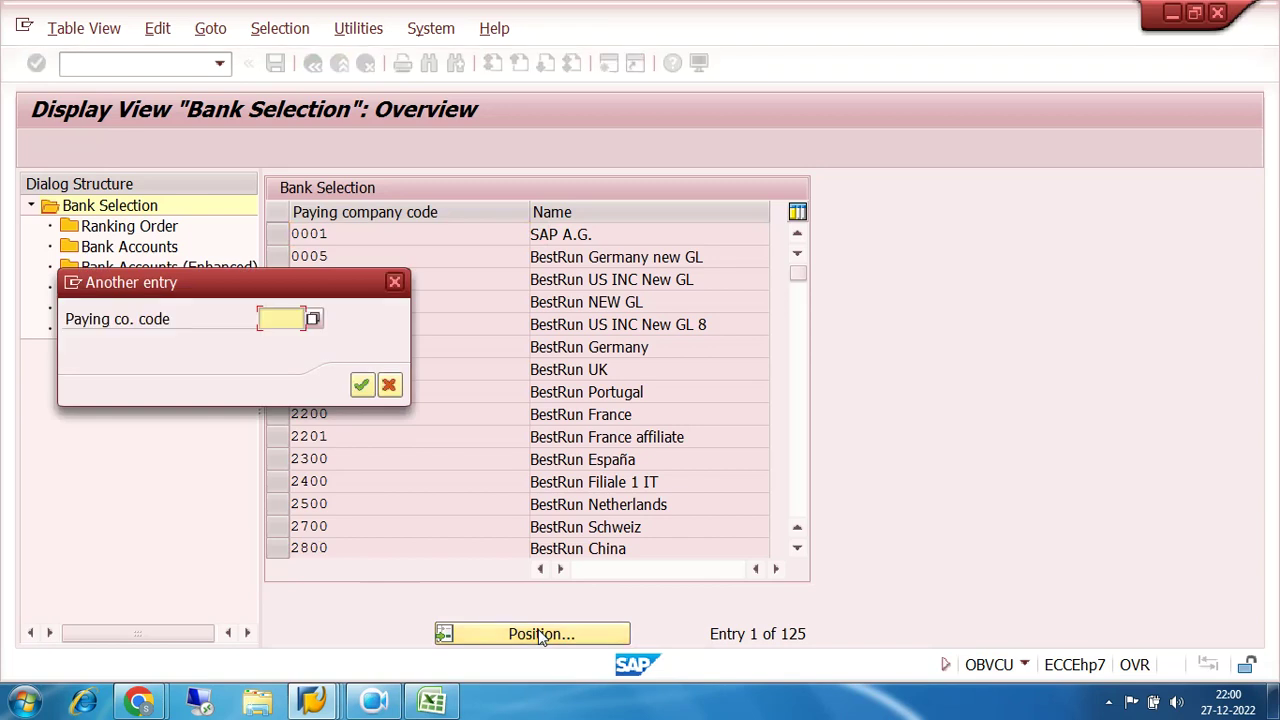
type("7200")
key("Return")
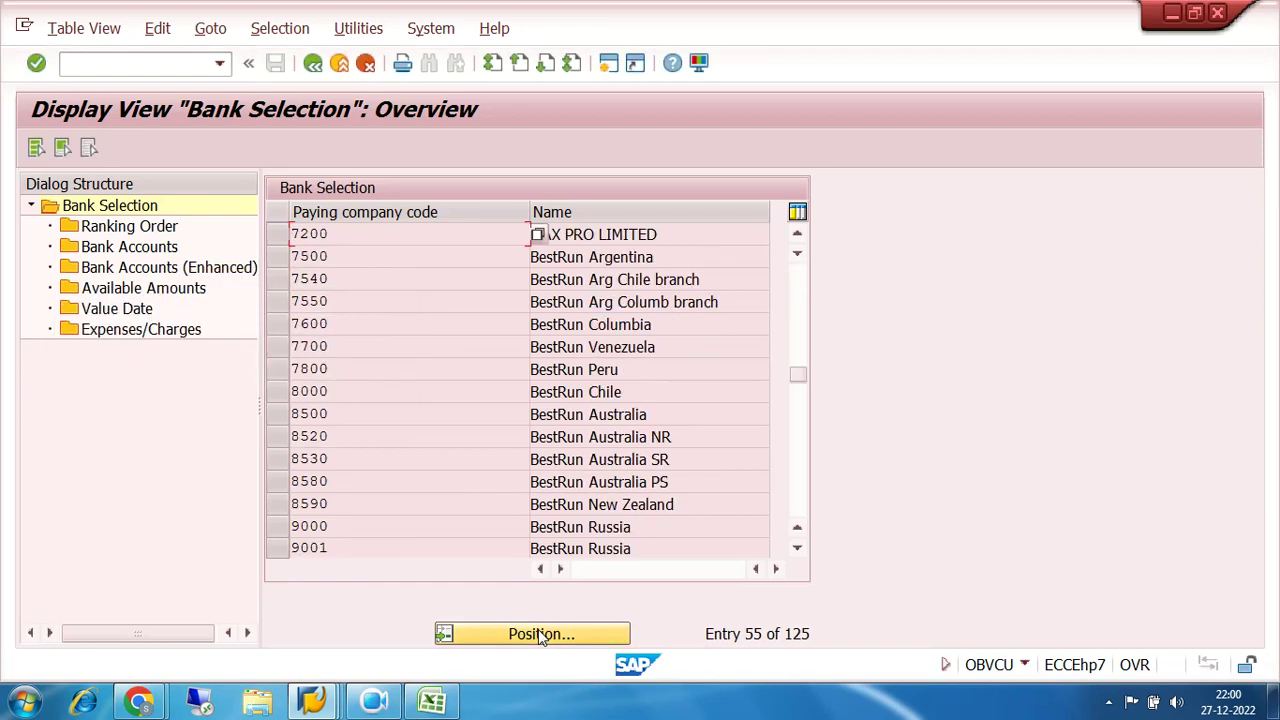
left_click(277, 244)
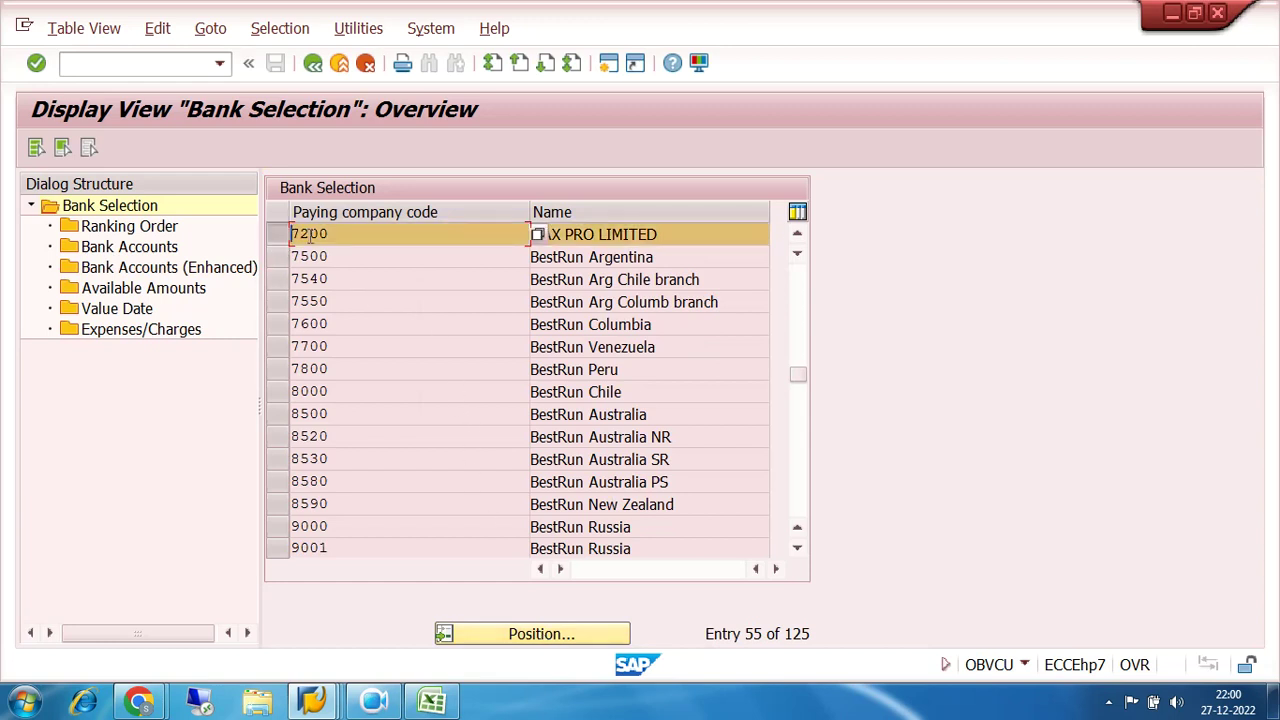
double_click(118, 229)
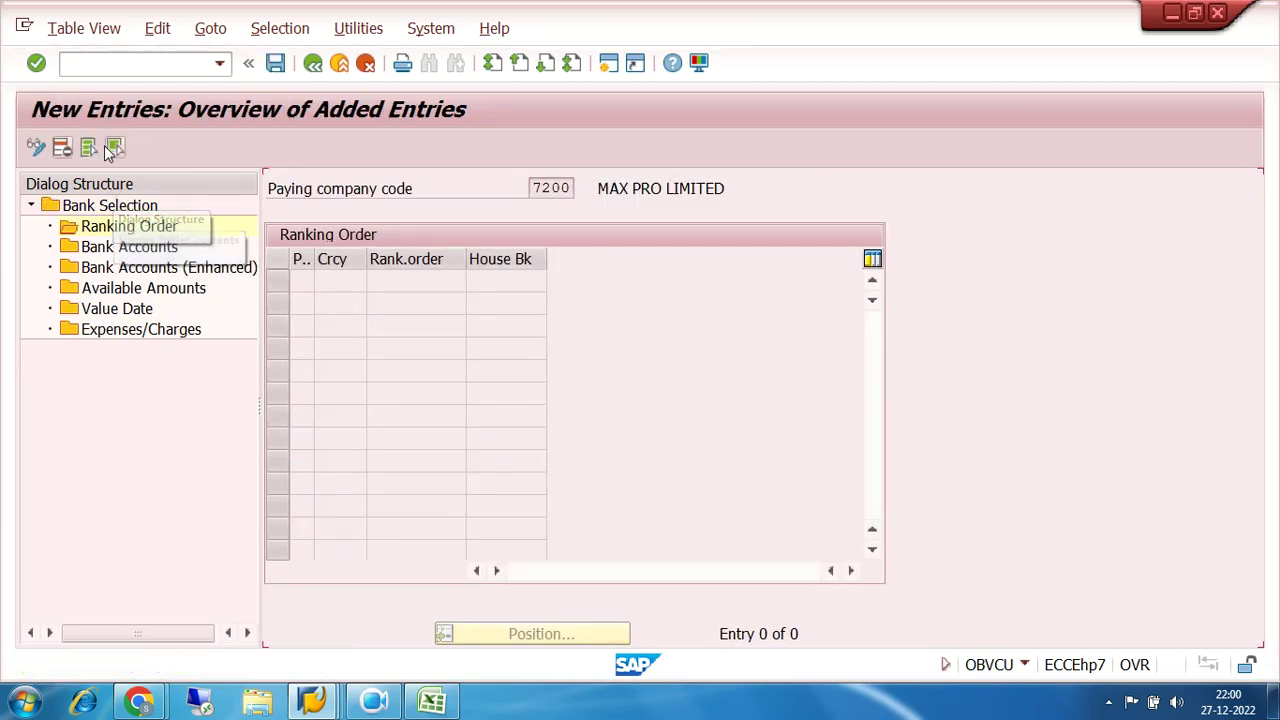
Step: Add a ranking order entry: payment method O, currency INR, rank 1, house bank SBI
left_click(104, 146)
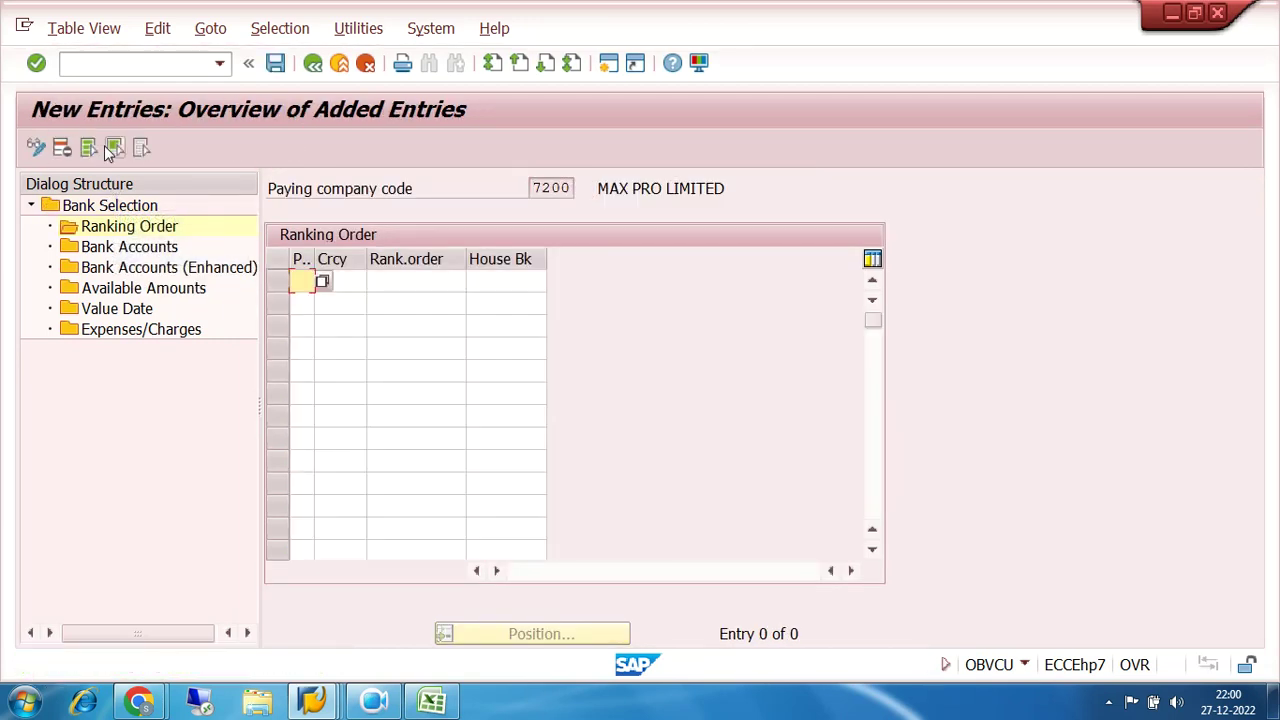
left_click(305, 302)
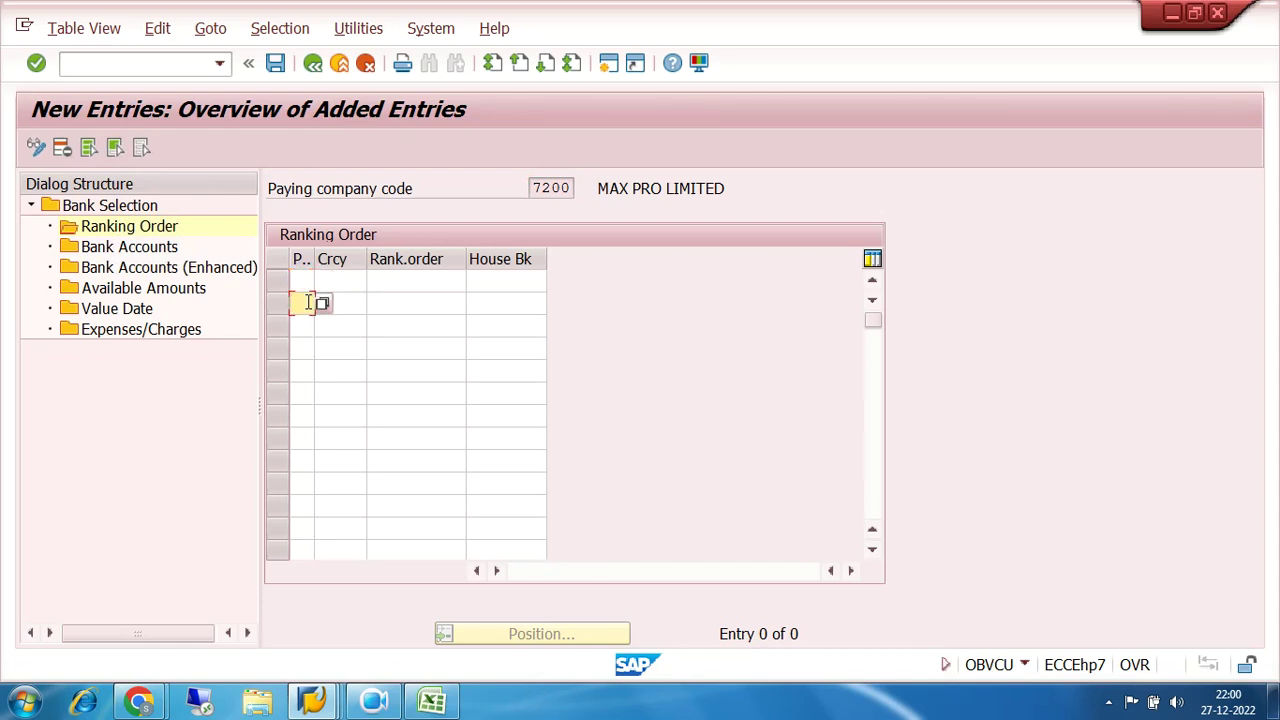
left_click(305, 281)
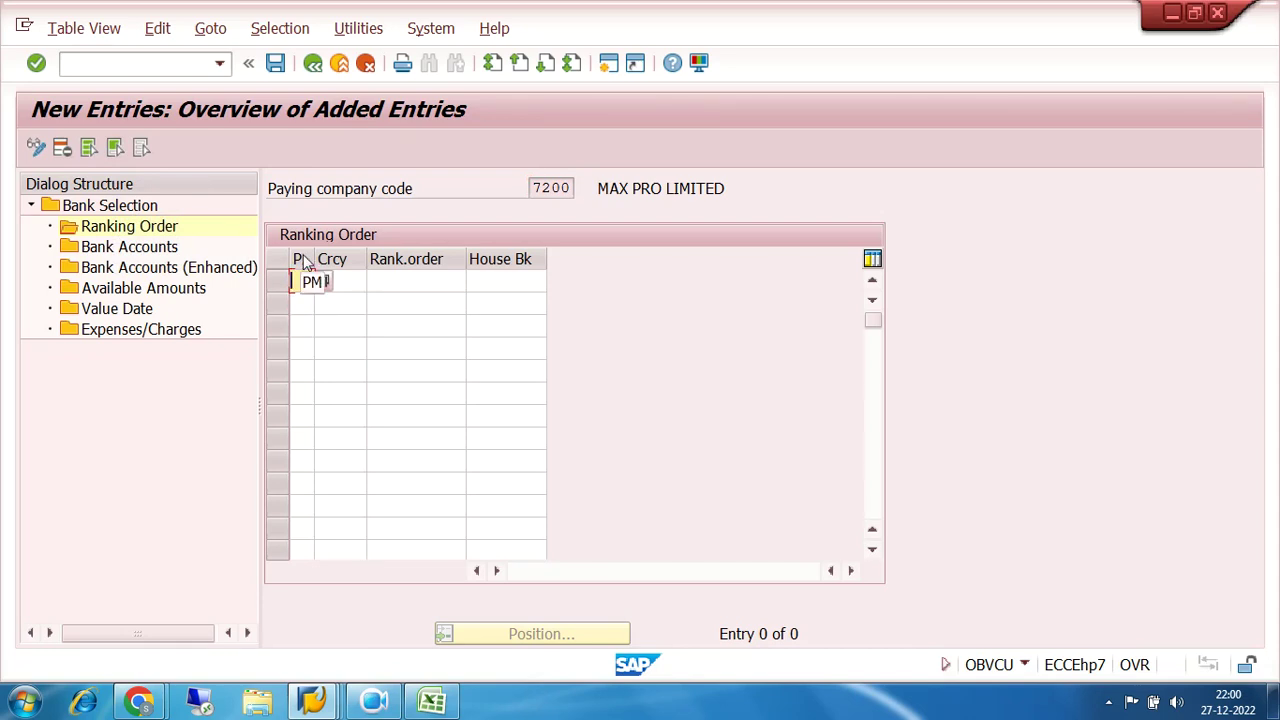
left_click(322, 282)
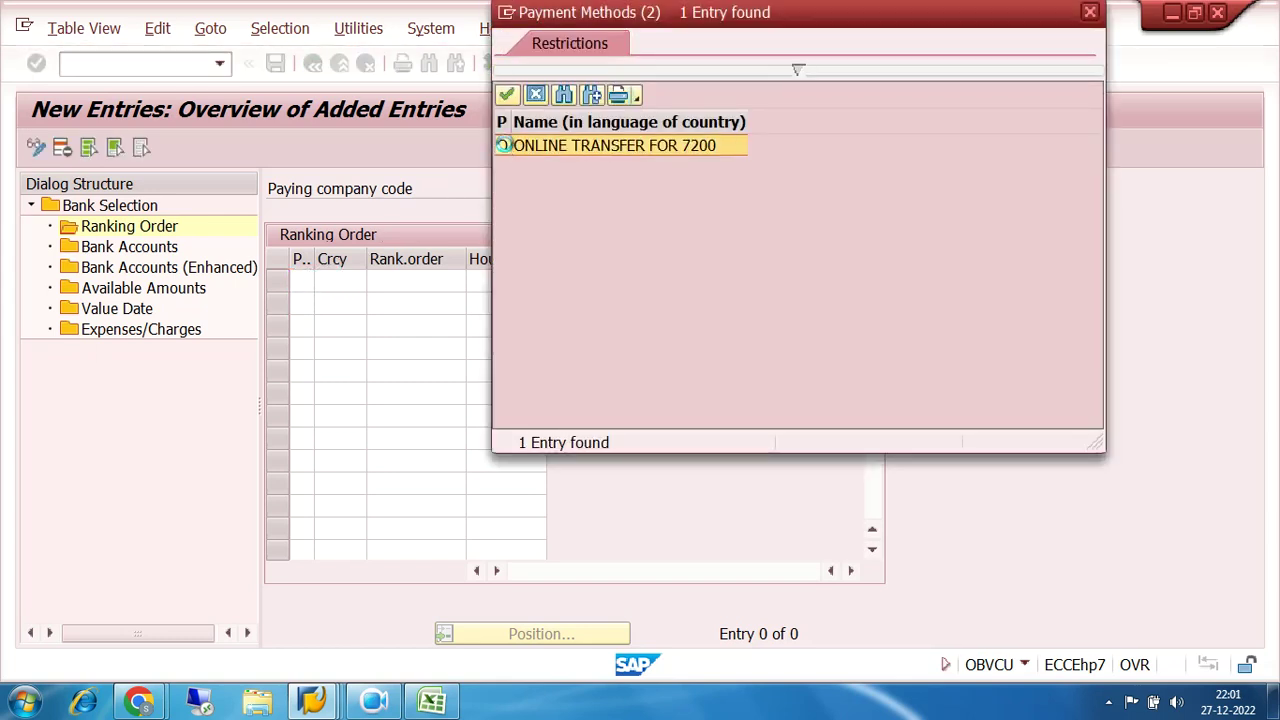
double_click(505, 143)
left_click(345, 281)
type("INR")
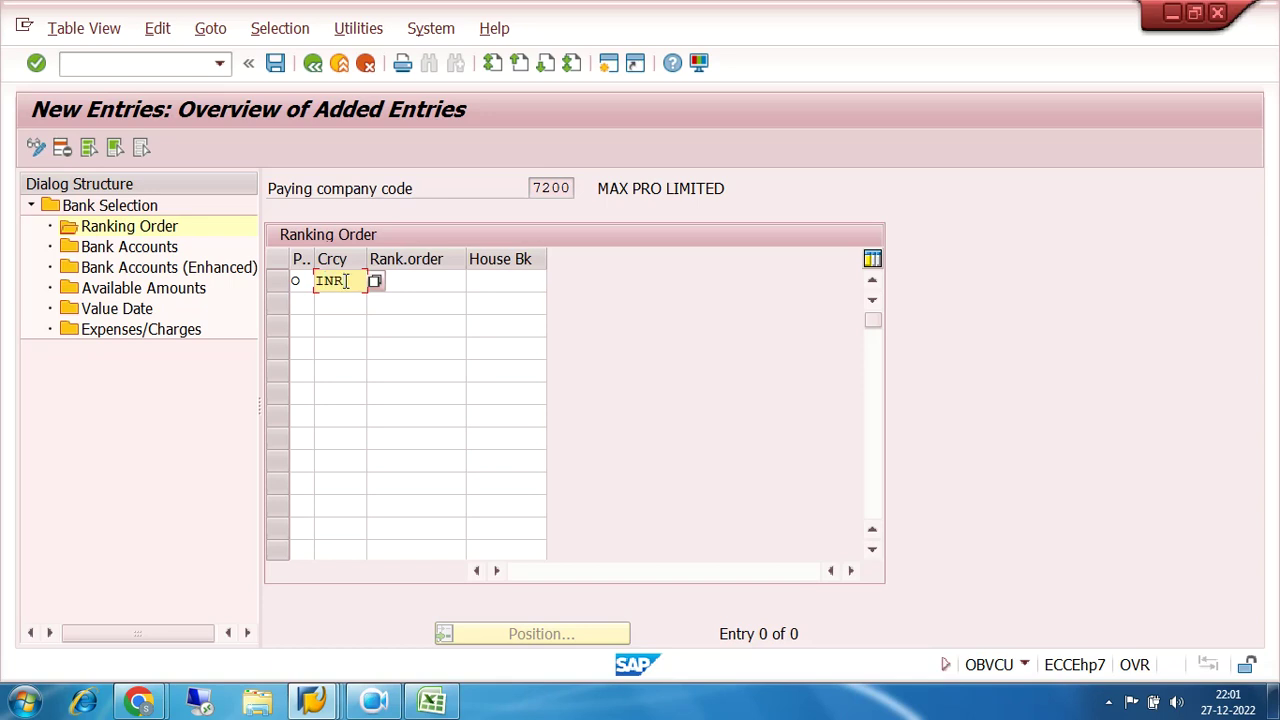
left_click(411, 280)
type("1")
left_click(524, 281)
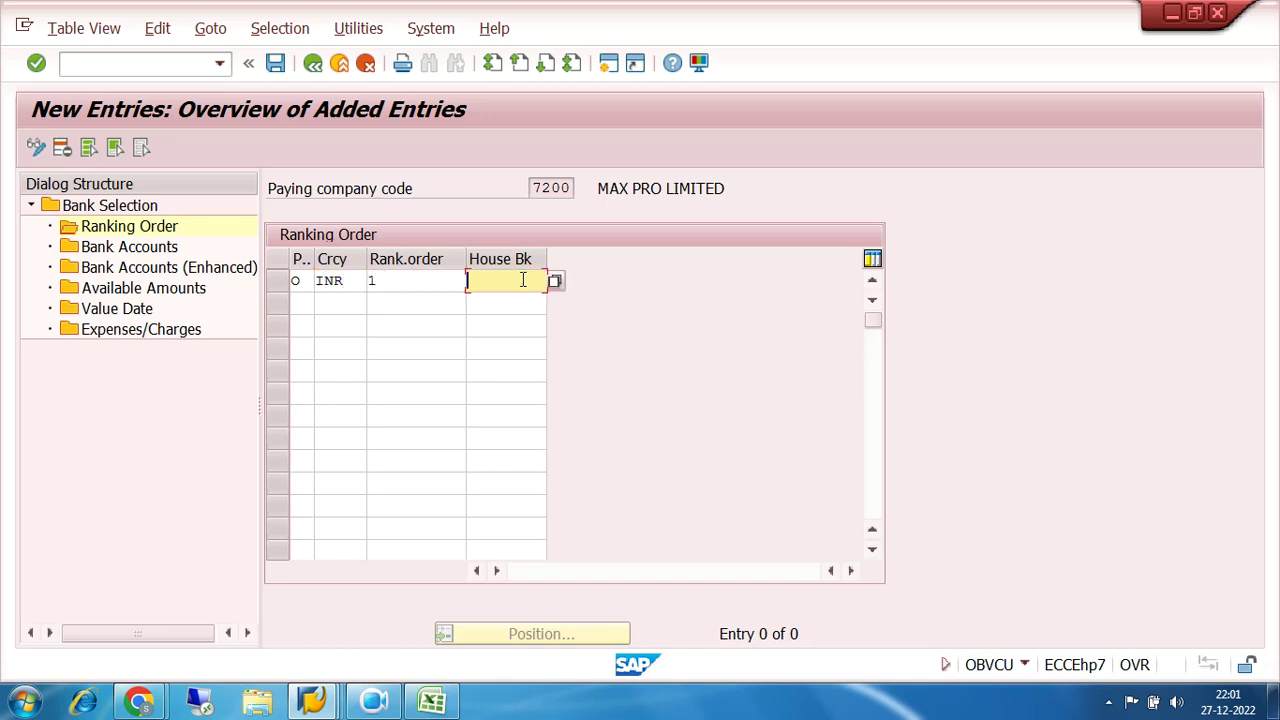
left_click(561, 289)
key("F4")
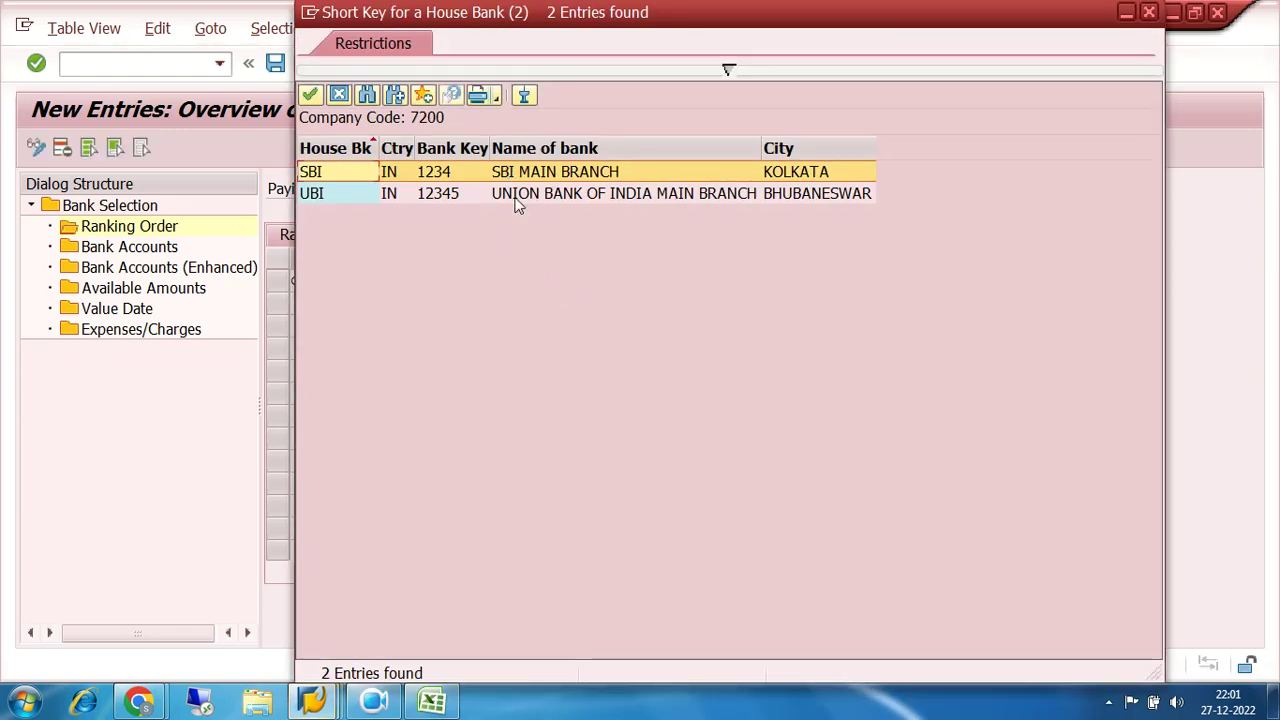
double_click(467, 172)
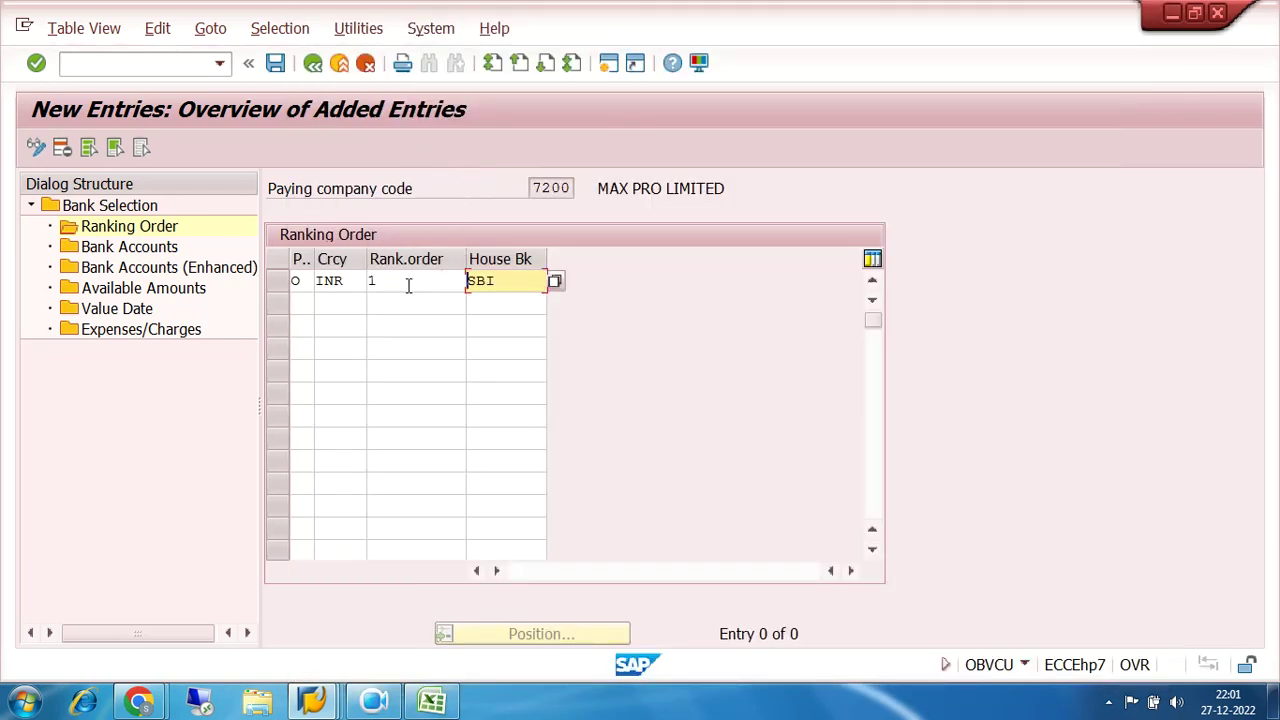
Step: Save the ranking order under the customizing request and open Bank Accounts
left_click(275, 64)
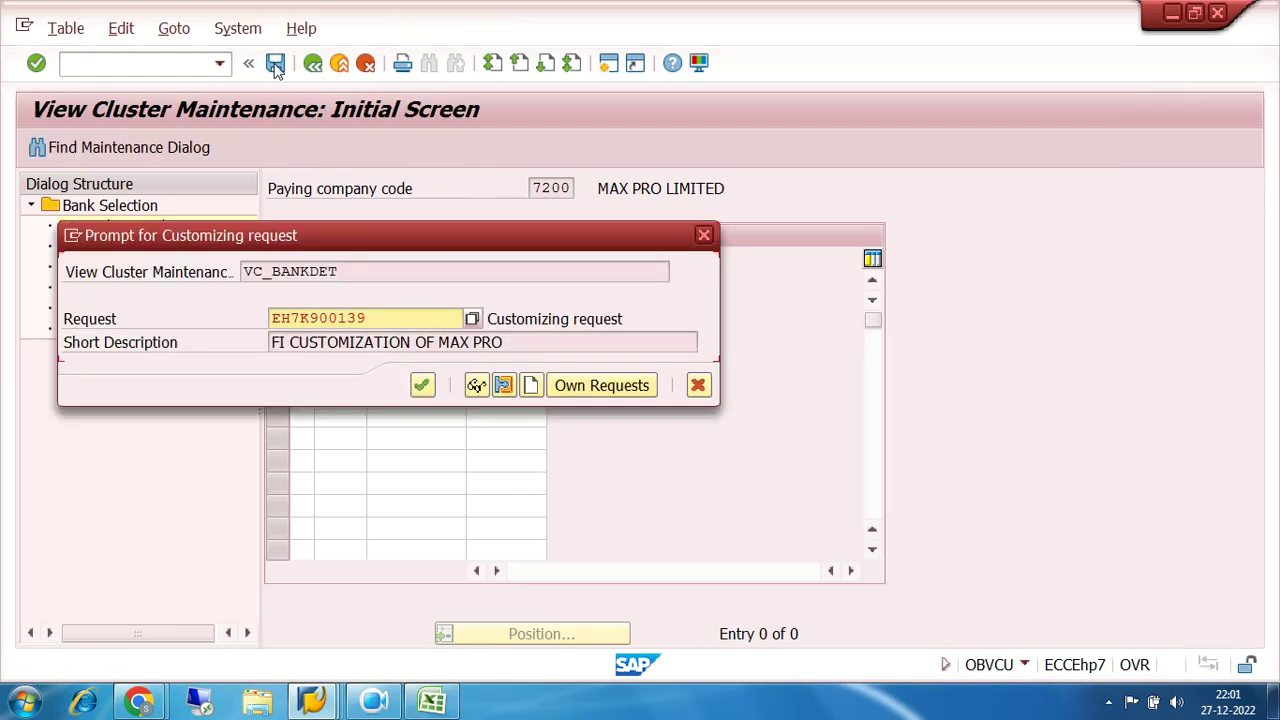
left_click(422, 385)
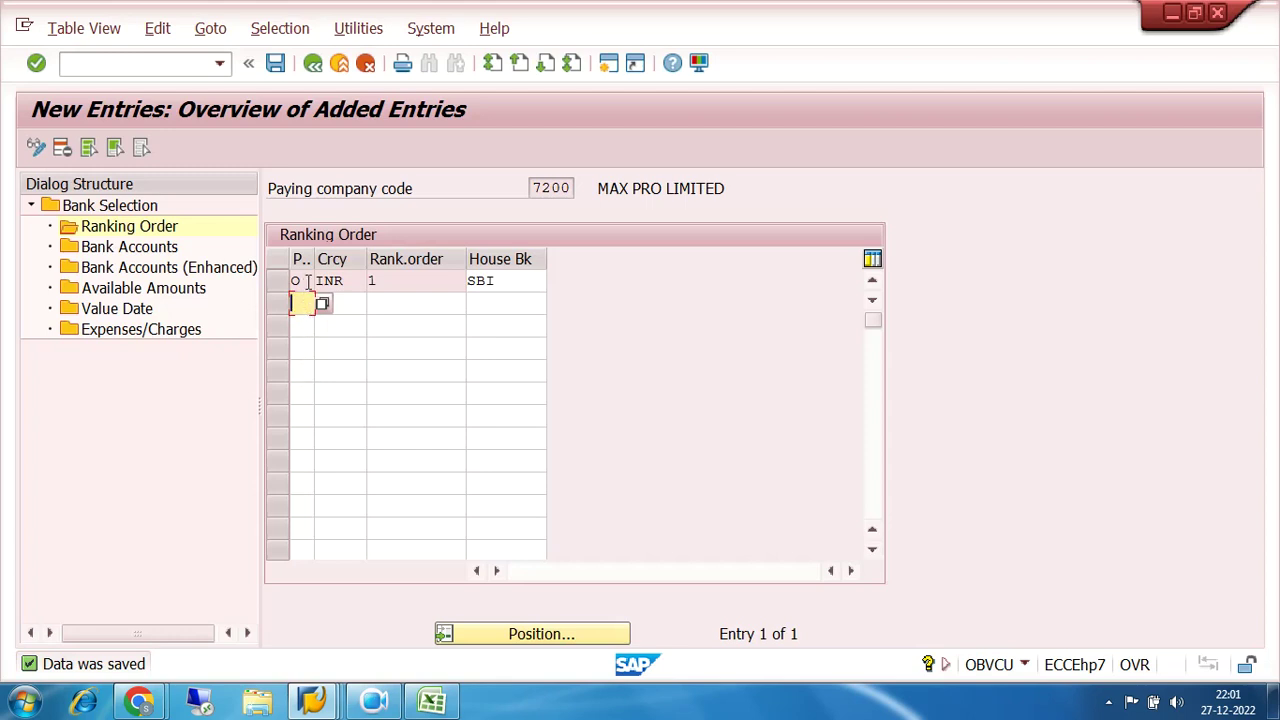
left_click_drag(390, 280, 362, 283)
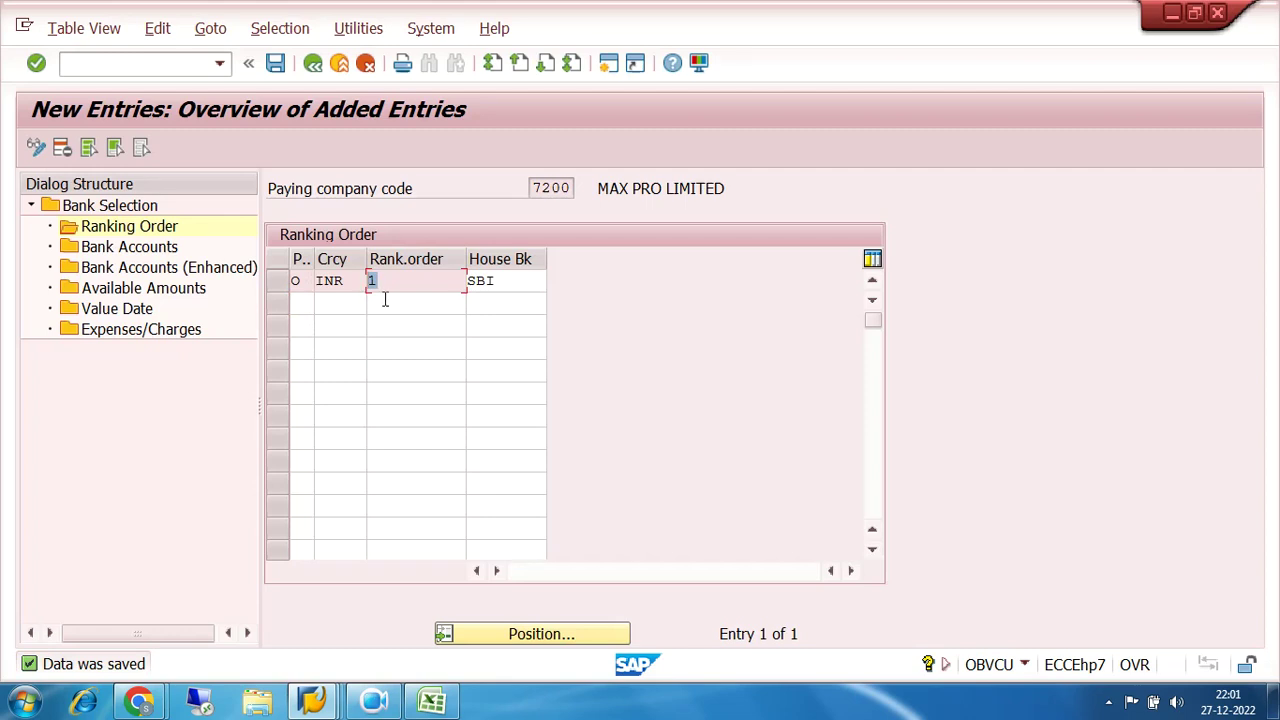
left_click(384, 300)
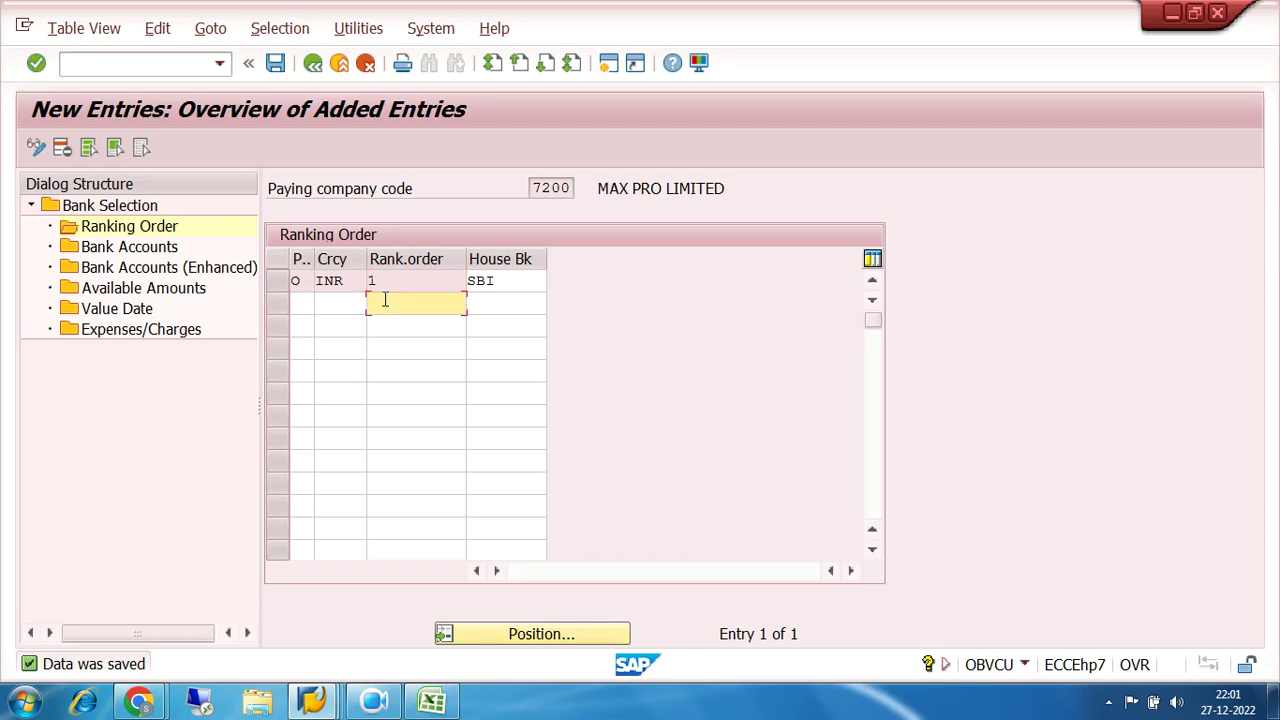
left_click(285, 281)
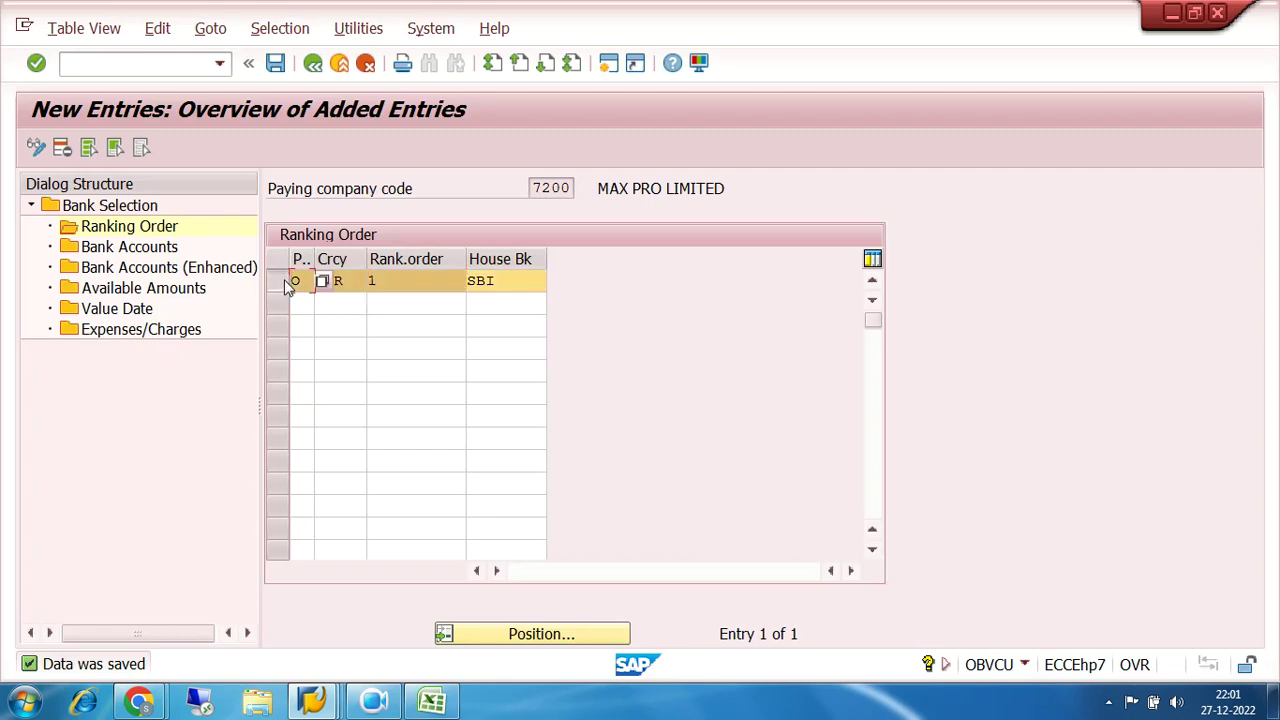
double_click(128, 247)
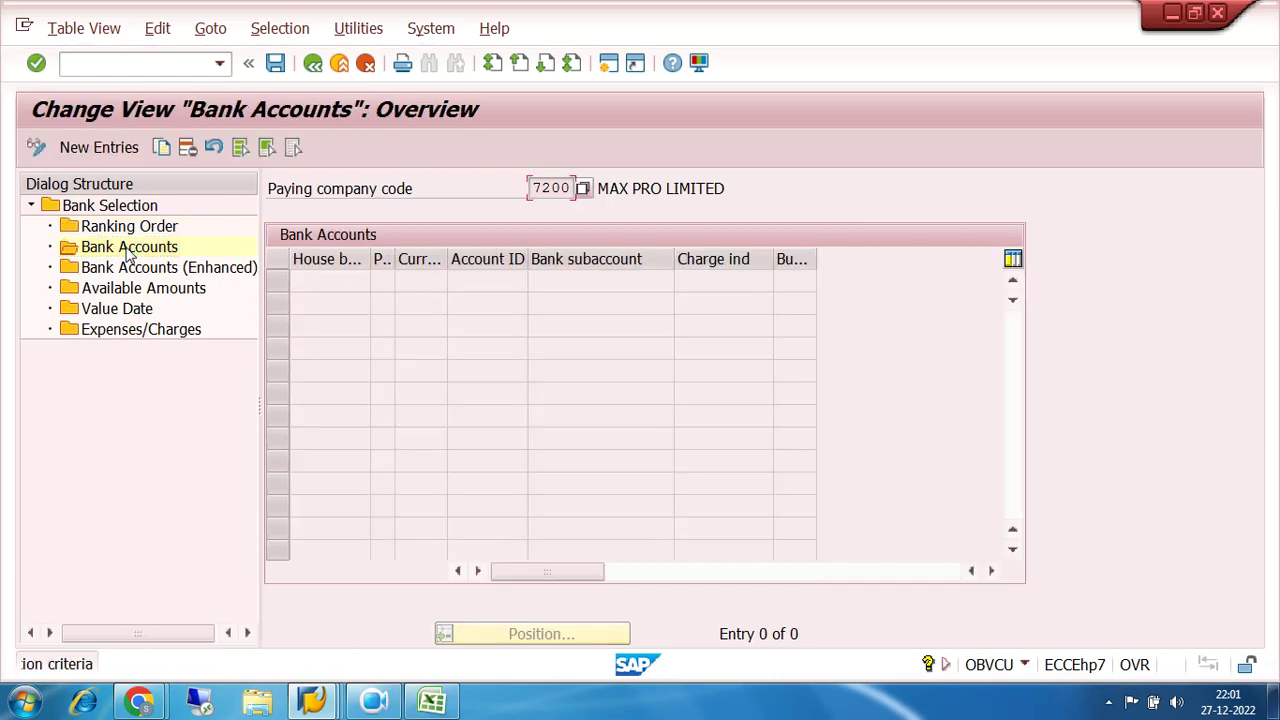
Step: Add a bank account entry with house bank SBI, method O, currency INR and account SBI1
left_click(104, 147)
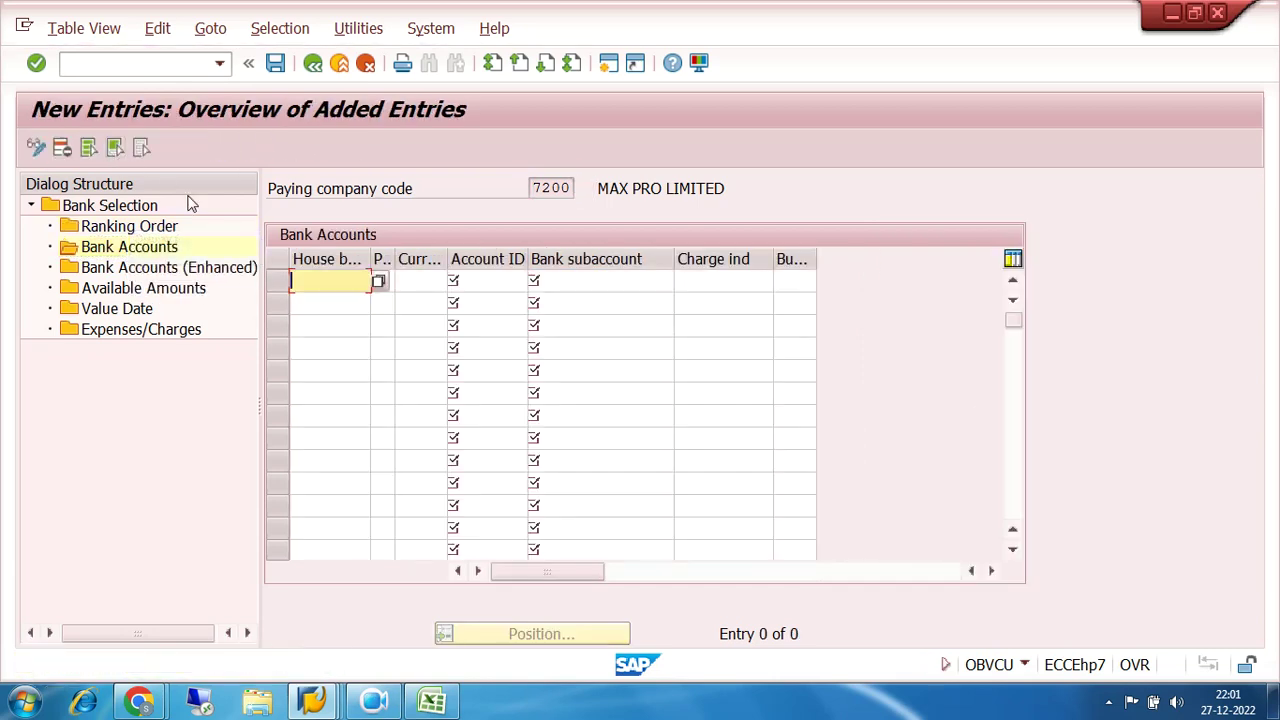
left_click(378, 281)
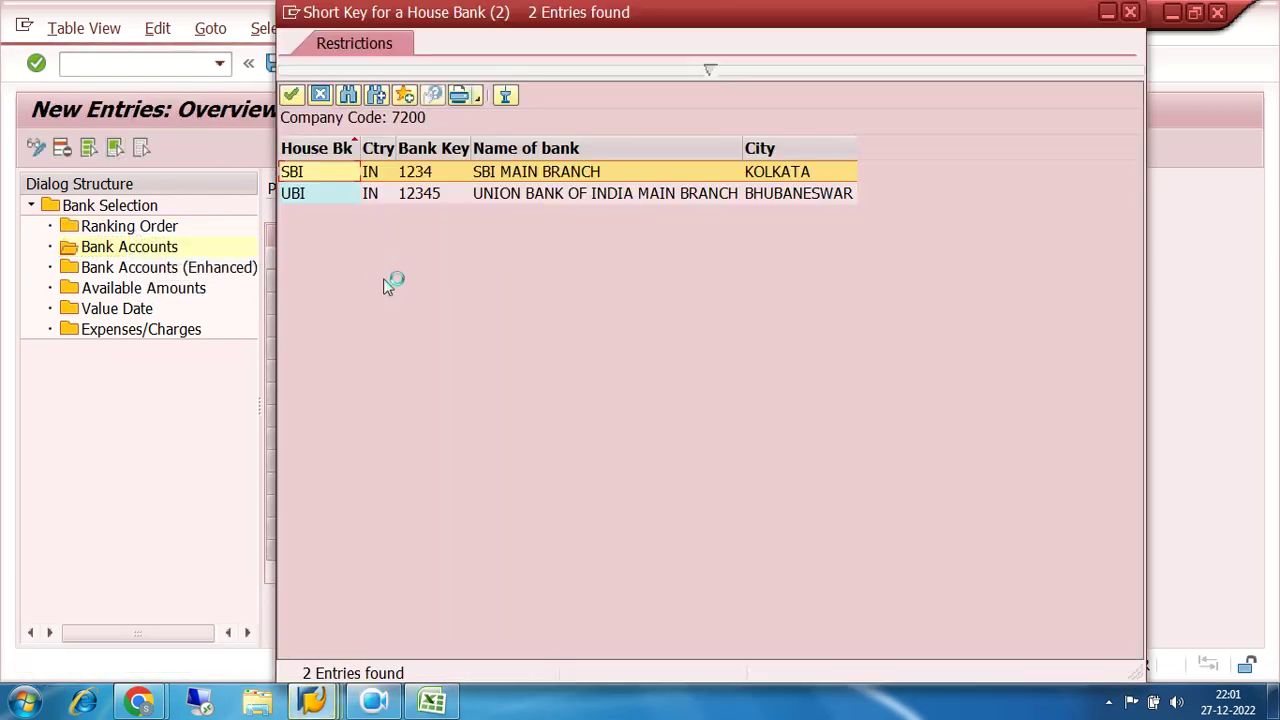
double_click(319, 172)
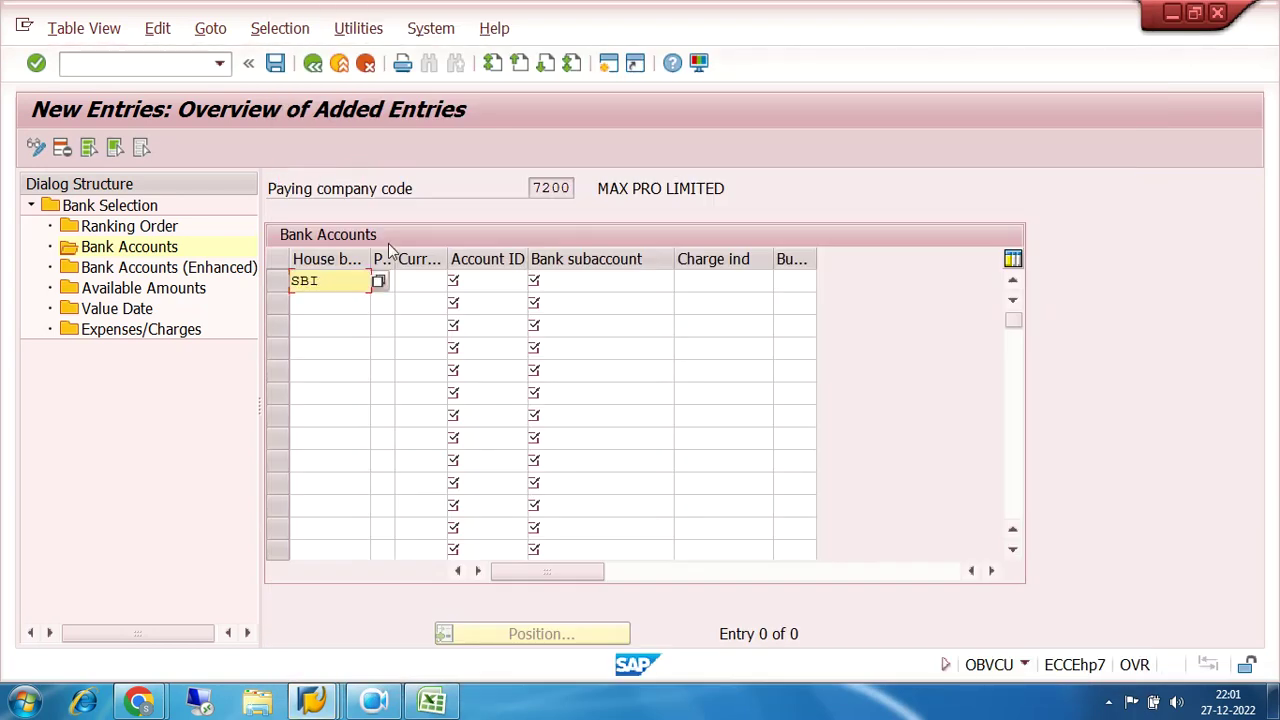
left_click(403, 281)
double_click(497, 146)
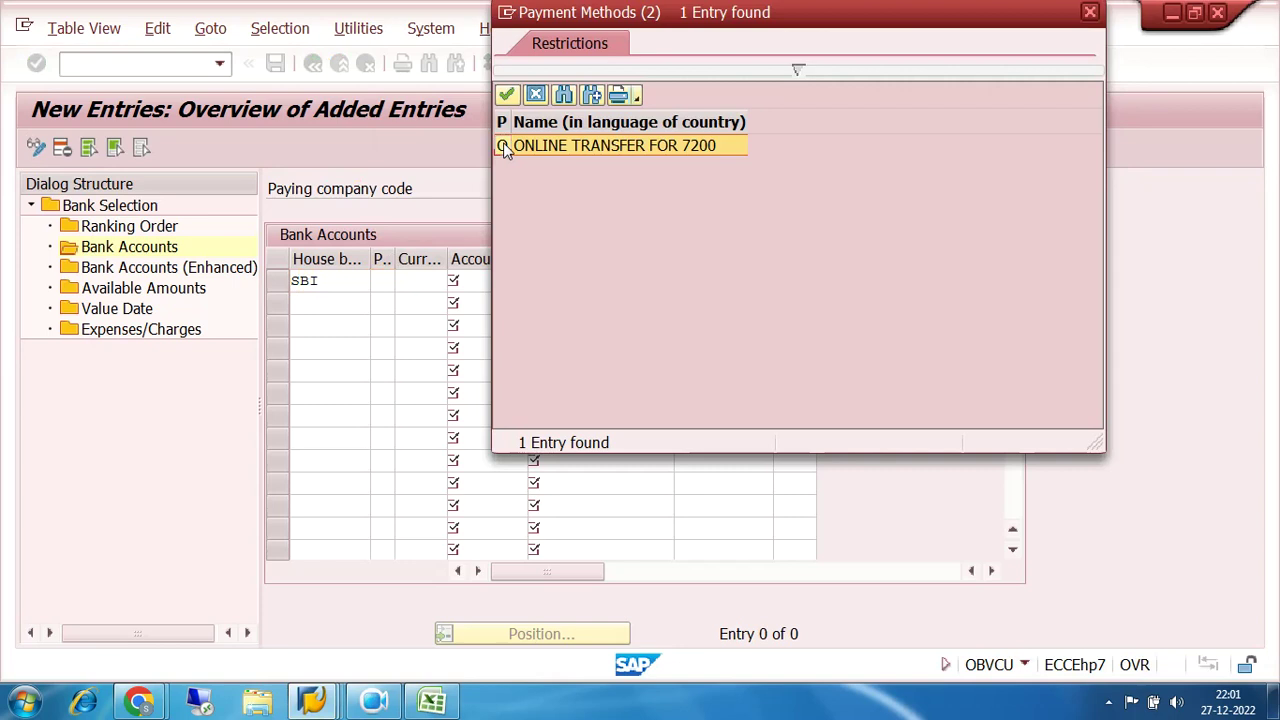
left_click(428, 279)
type("INR")
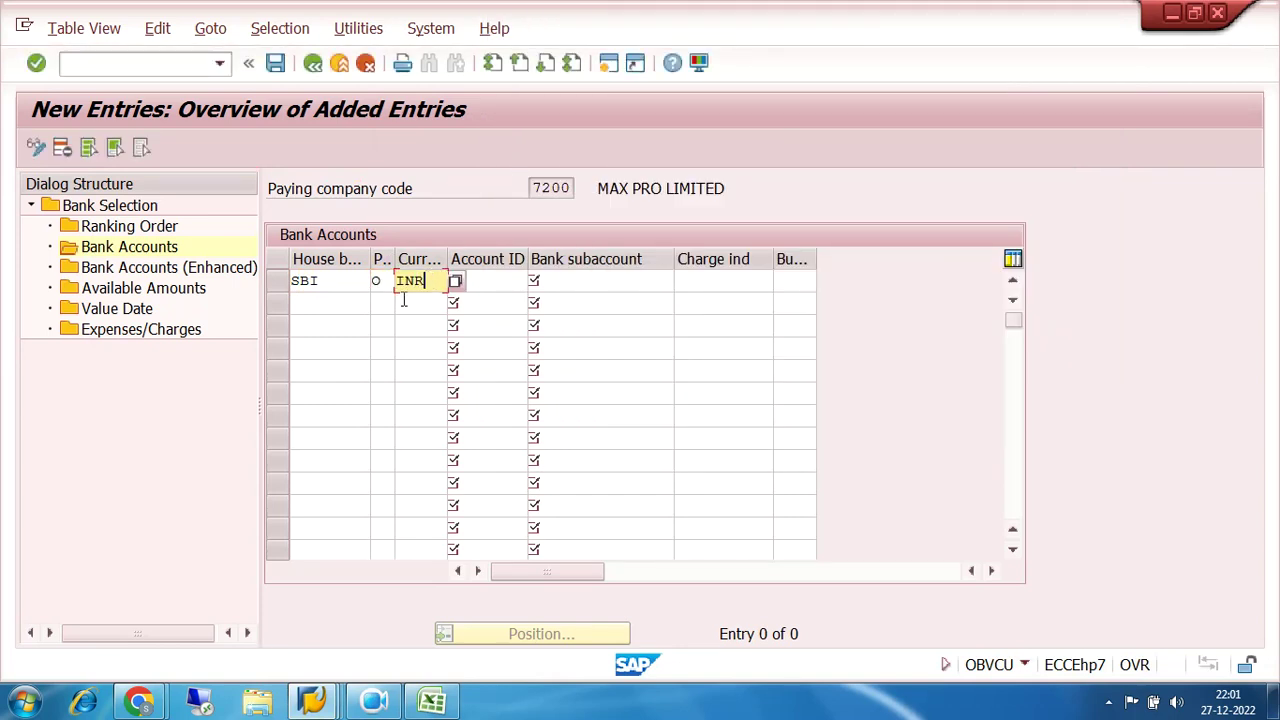
left_click(480, 286)
left_click(537, 283)
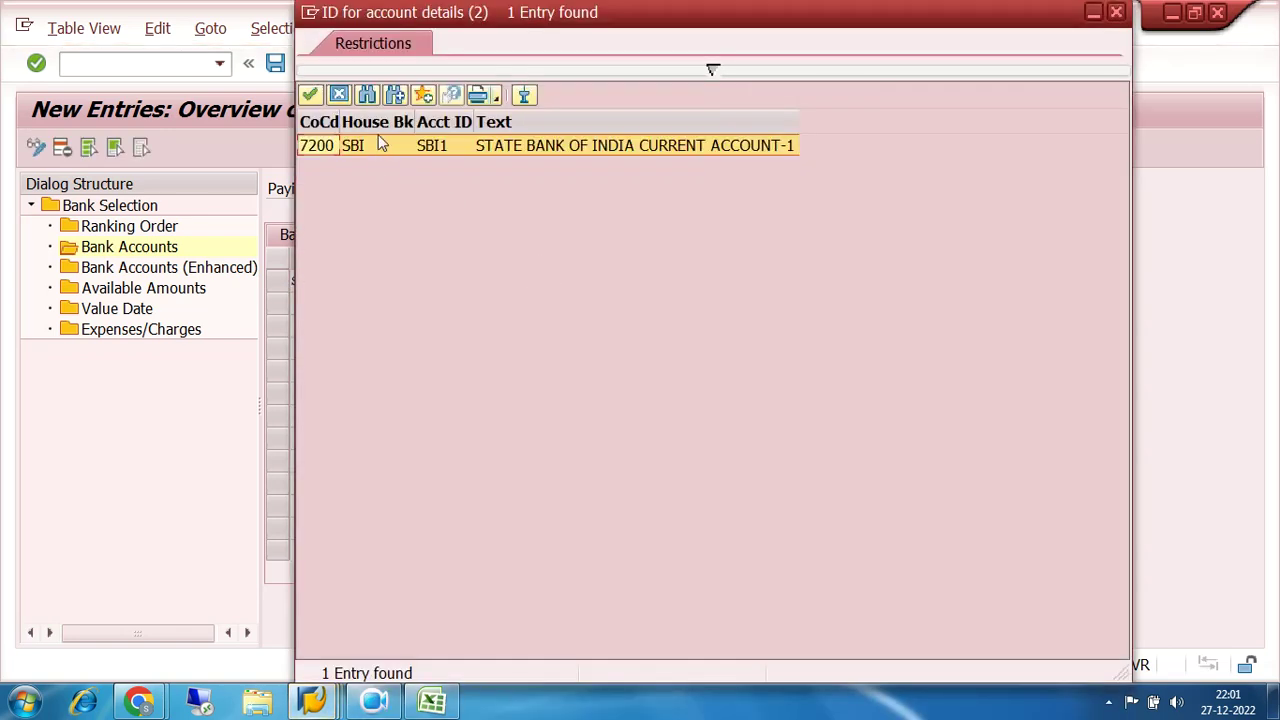
double_click(390, 146)
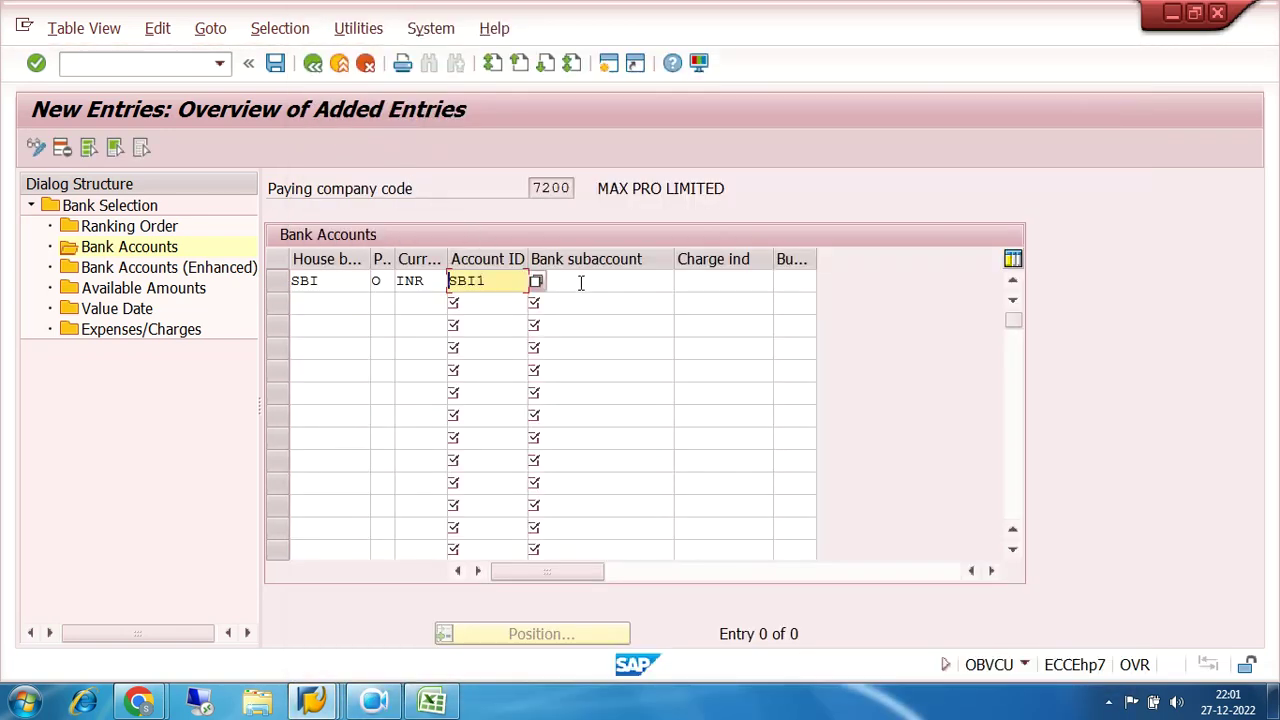
Step: Set bank subaccount 200002 (SBI current account), save, and open Available Amounts
left_click(580, 283)
left_click(682, 282)
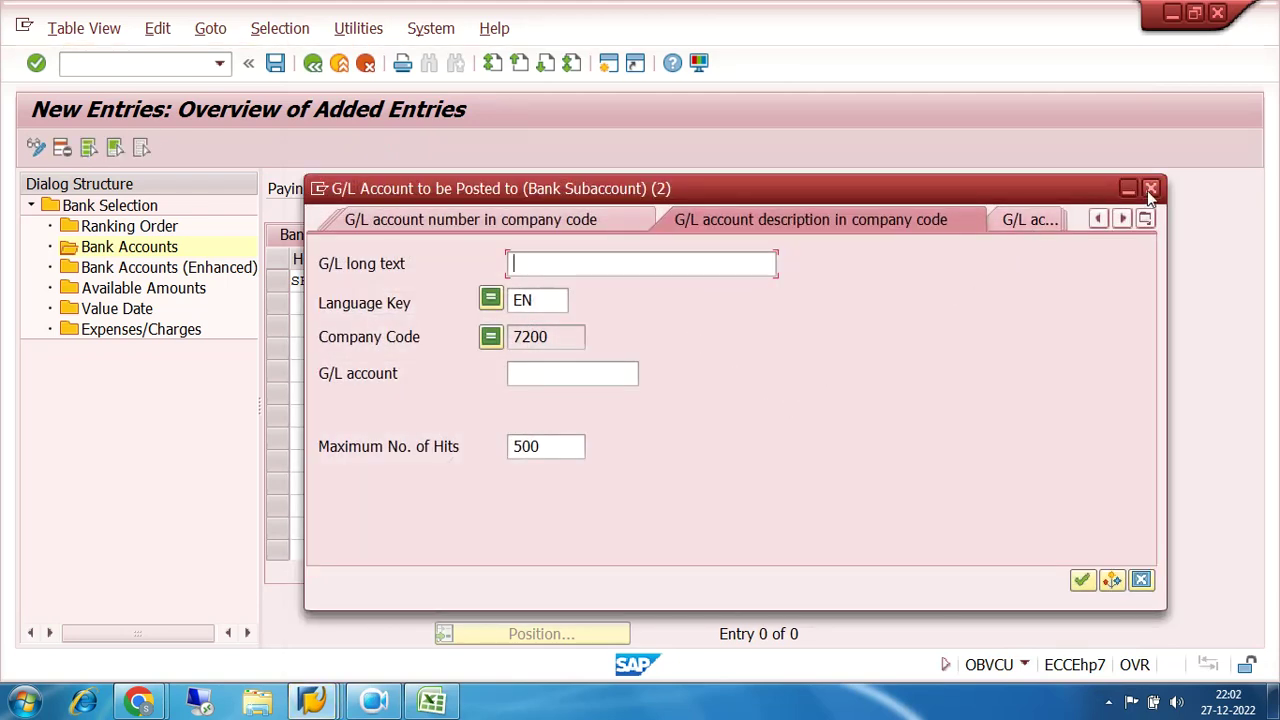
left_click(1082, 580)
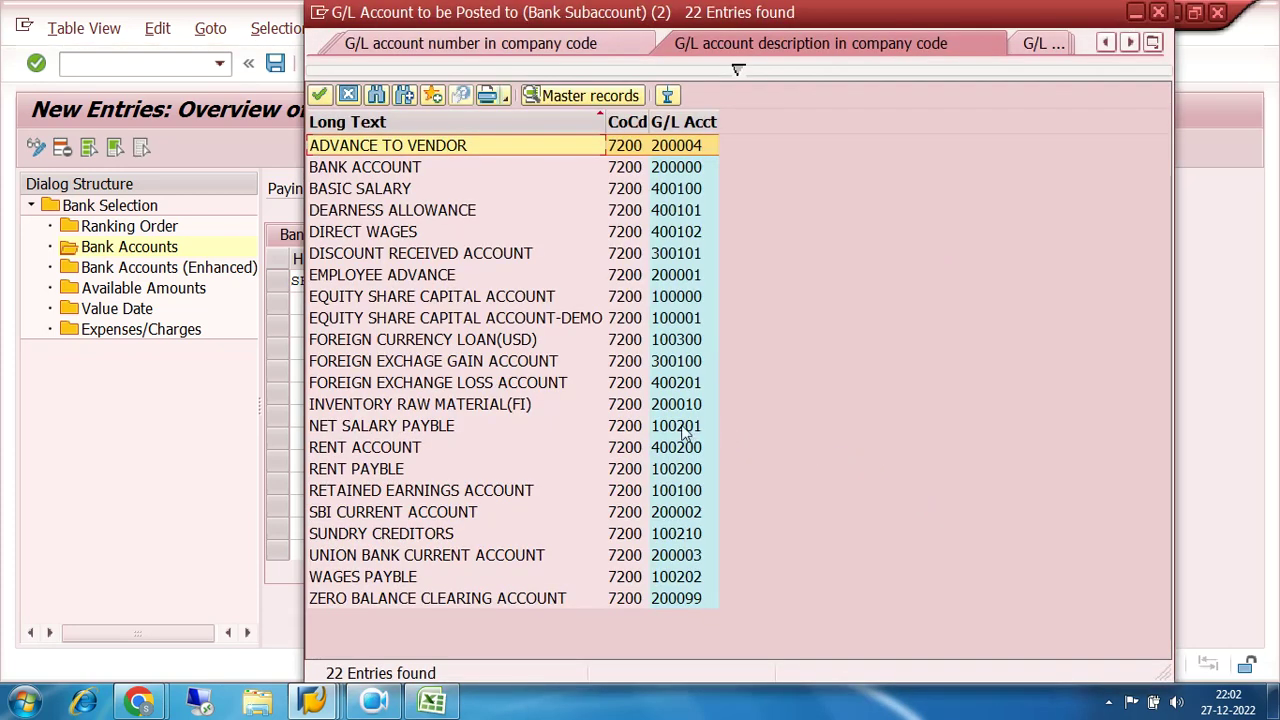
left_click(450, 512)
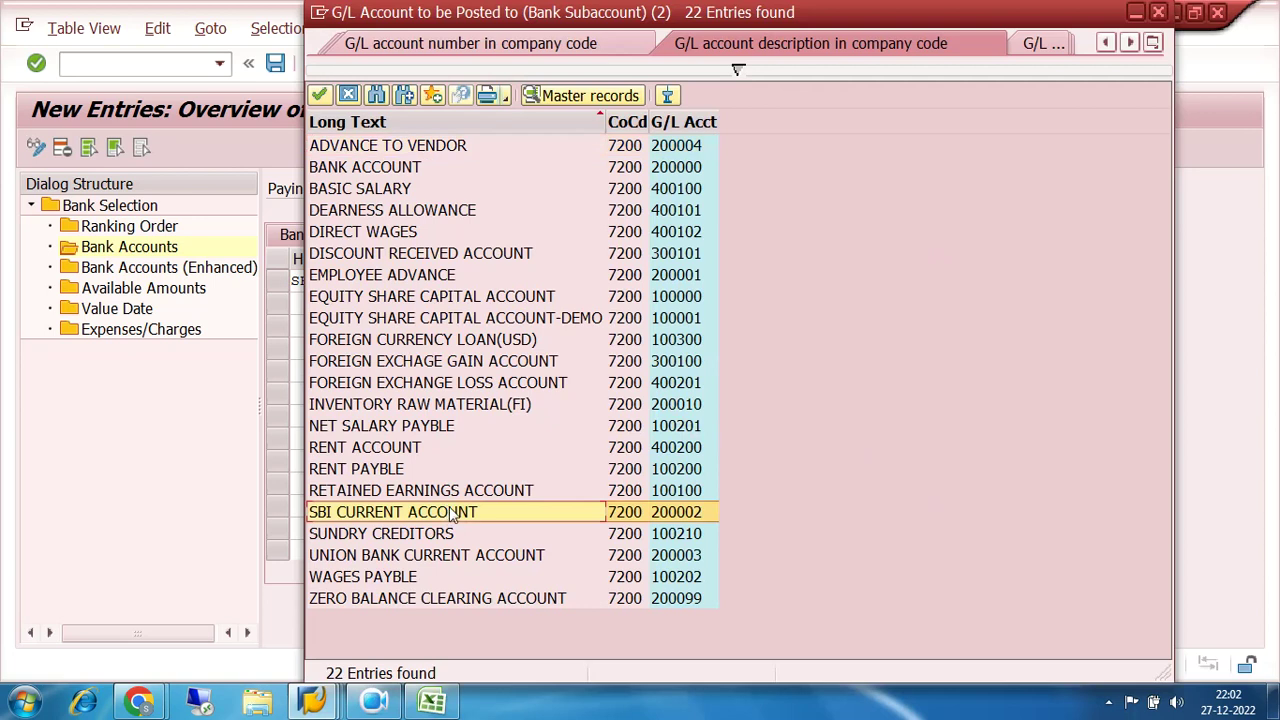
double_click(674, 516)
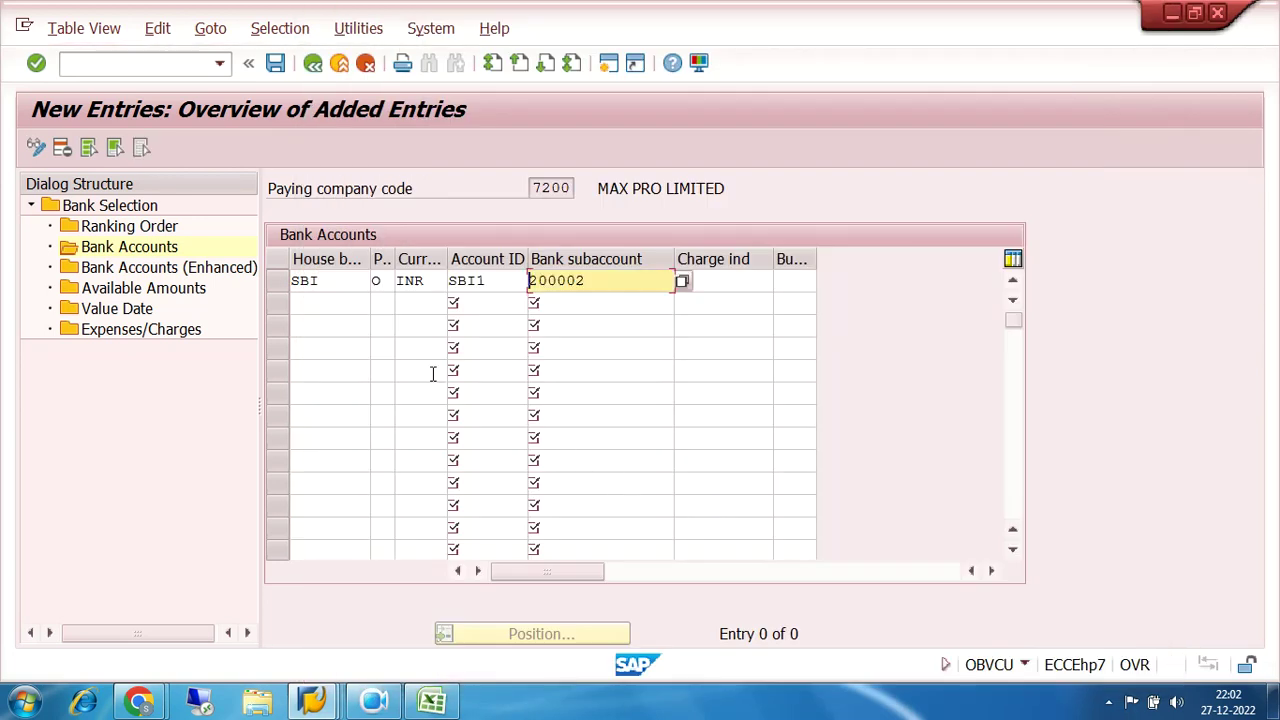
left_click_drag(343, 280, 255, 287)
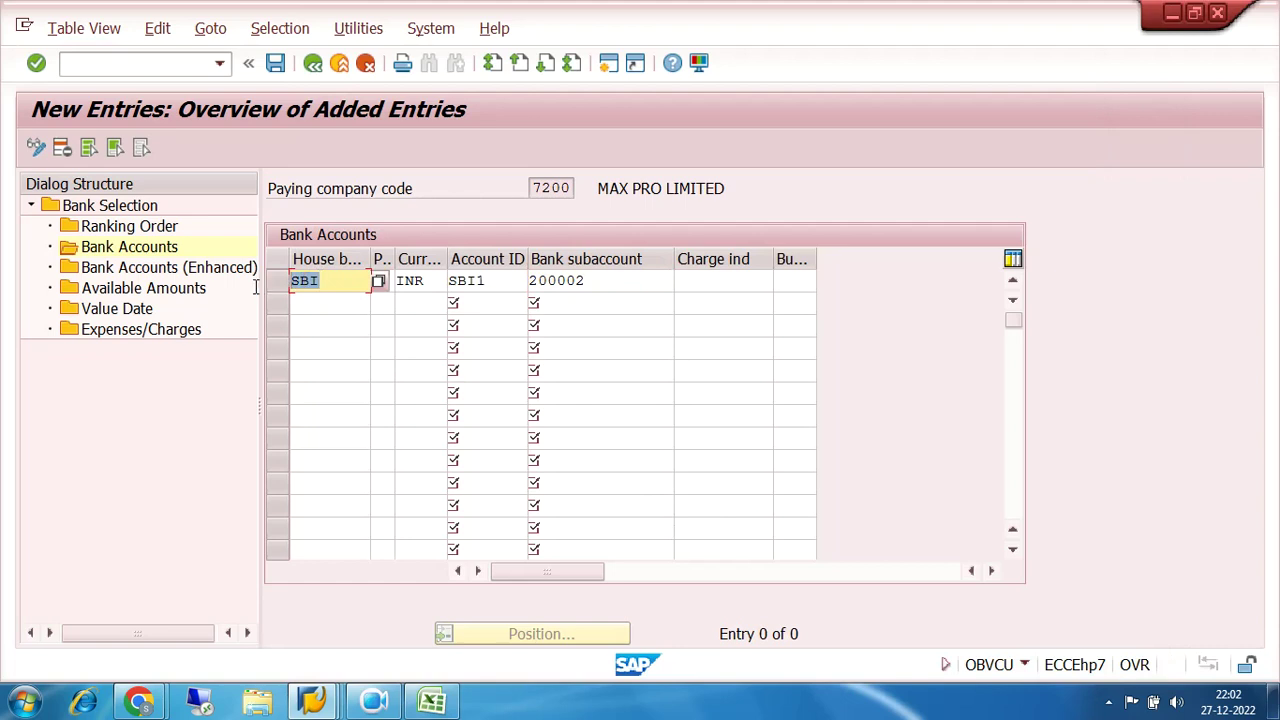
left_click(274, 66)
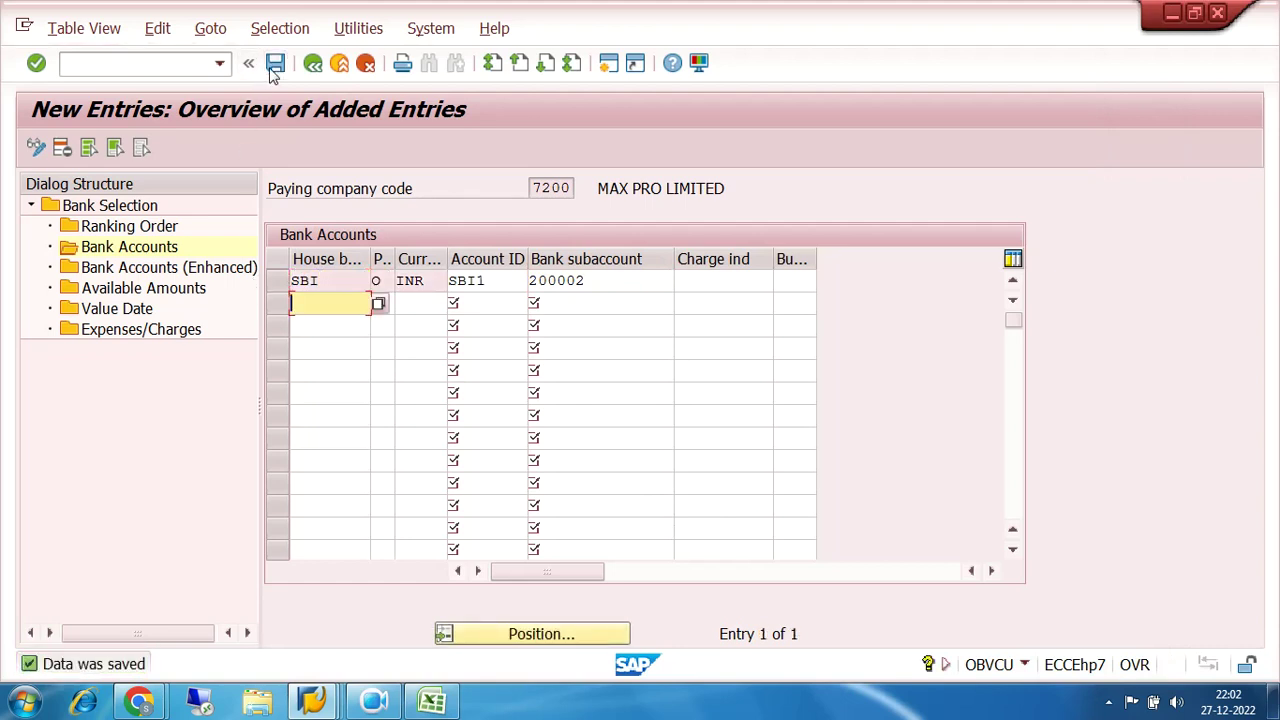
left_click(276, 284)
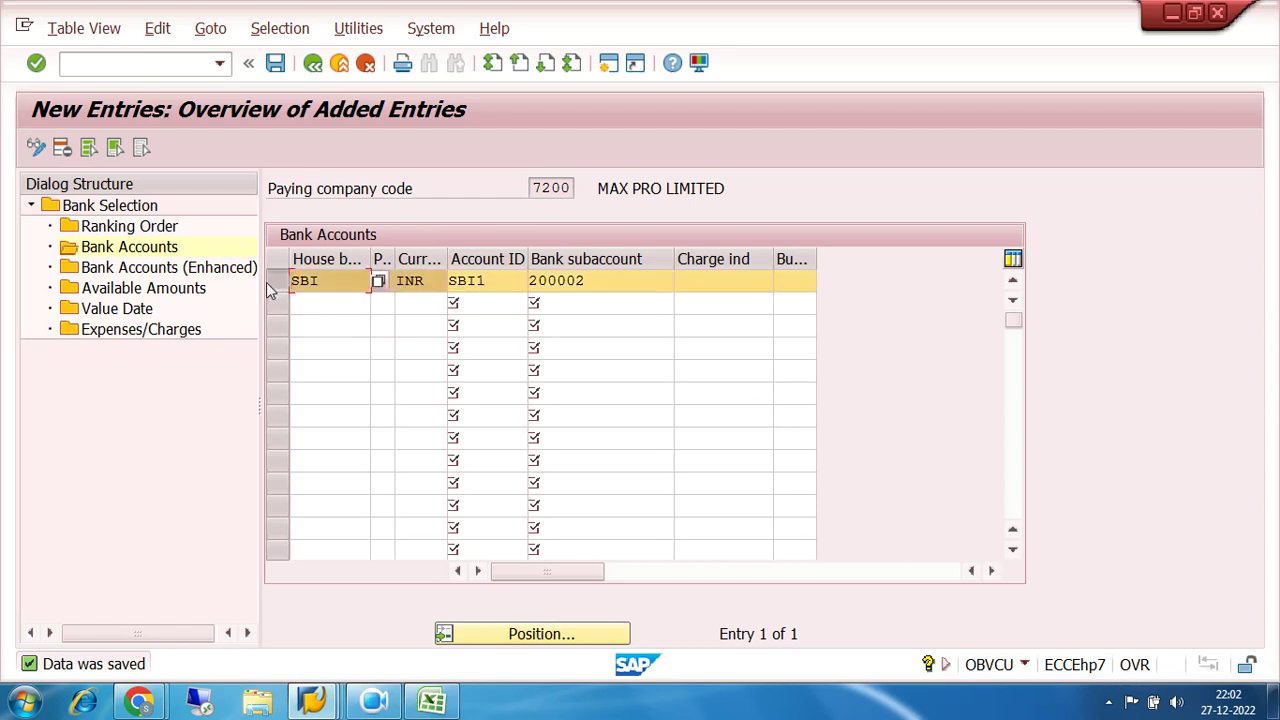
double_click(145, 290)
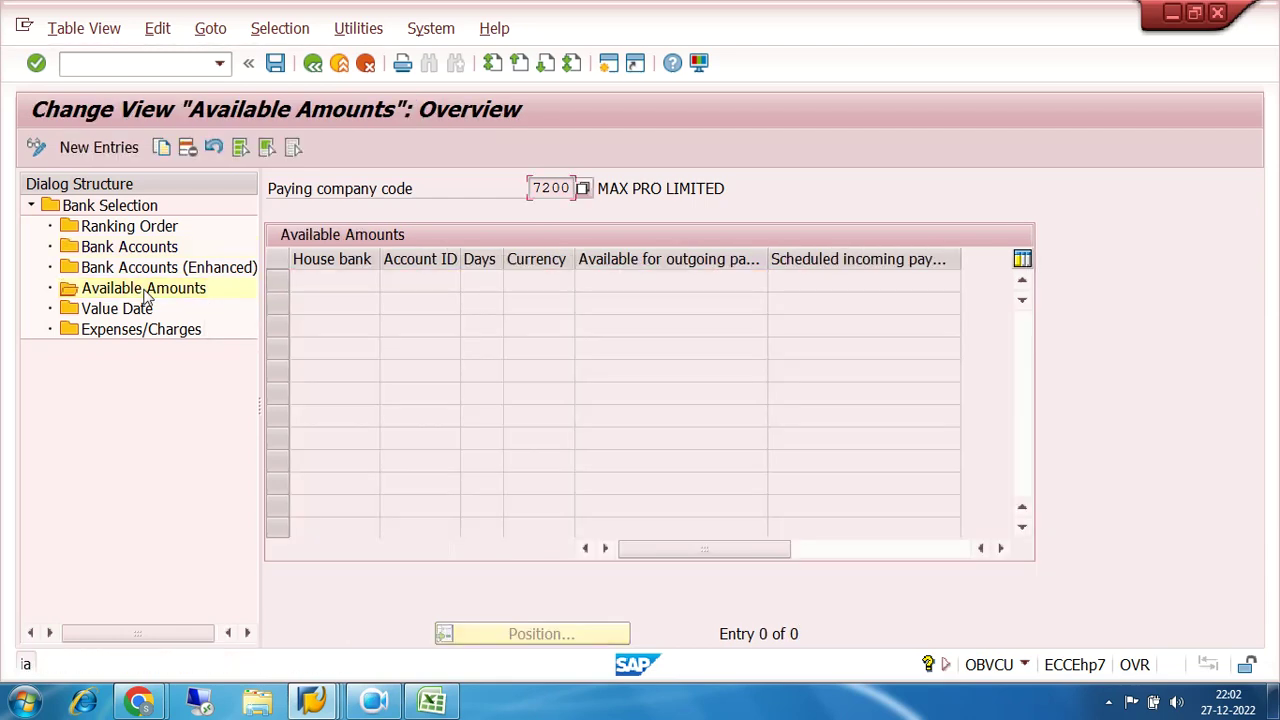
Step: Start an available amount entry for house bank SBI, account SBI1, 999 days, INR
left_click(112, 148)
left_click(387, 281)
double_click(318, 173)
left_click(445, 281)
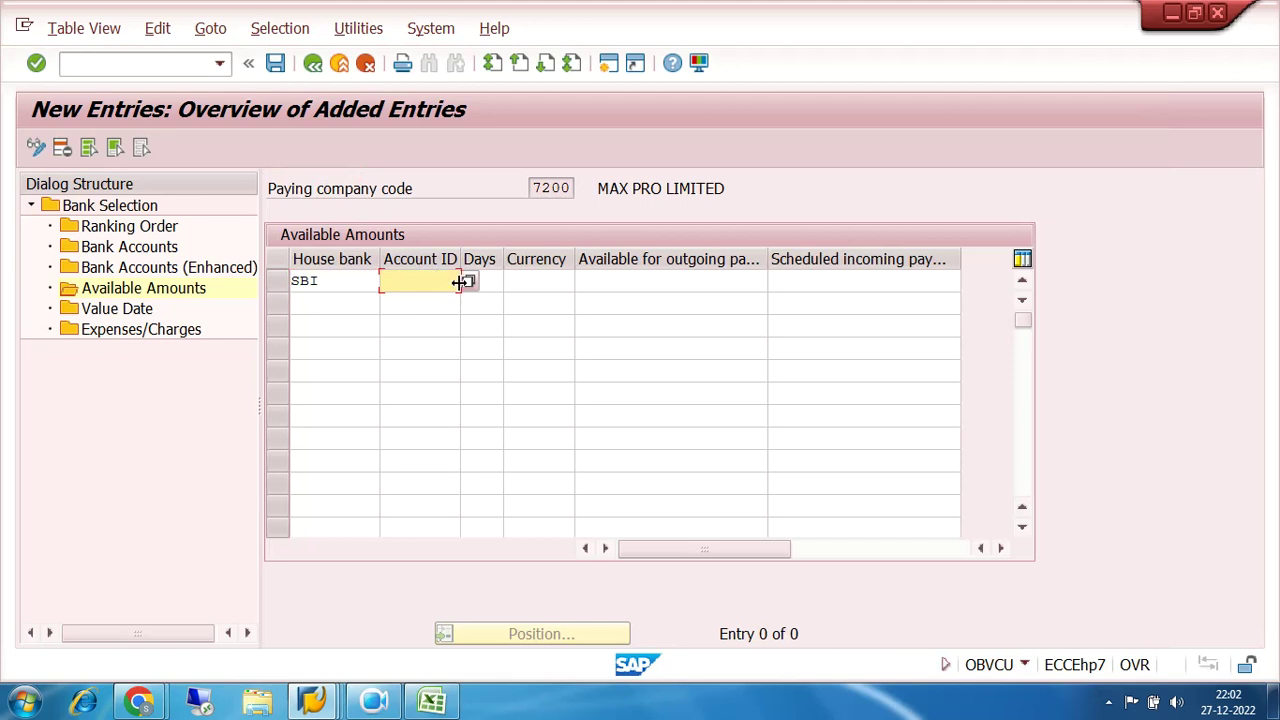
left_click(470, 282)
double_click(335, 148)
left_click(491, 283)
type("999")
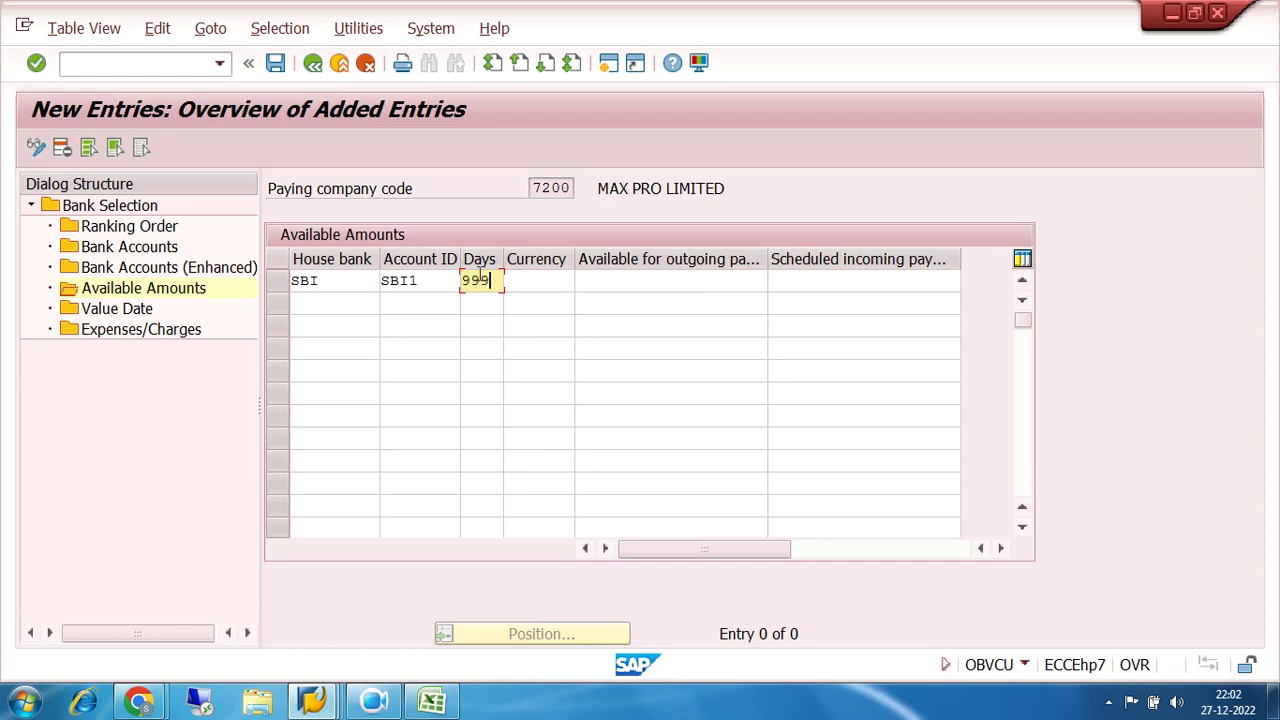
left_click(546, 284)
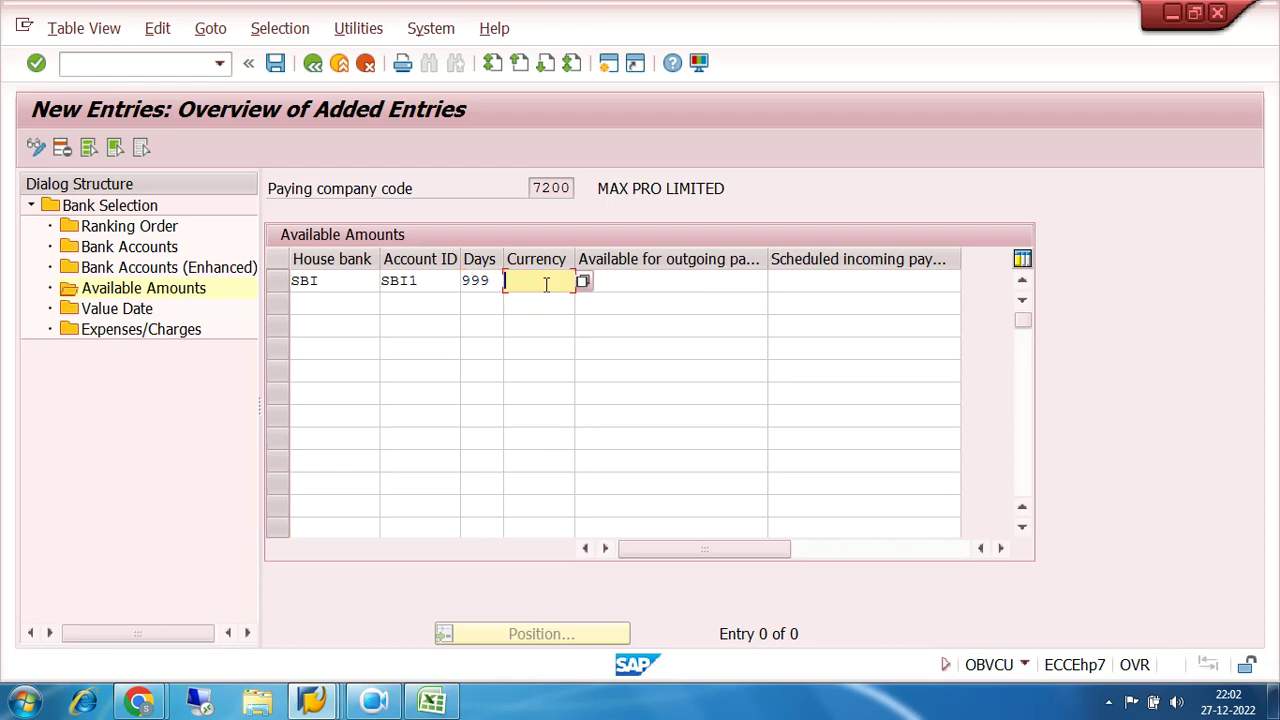
type("INR")
Step: Set 5,000,000 available for outgoing payments, save, and step back twice
left_click(617, 283)
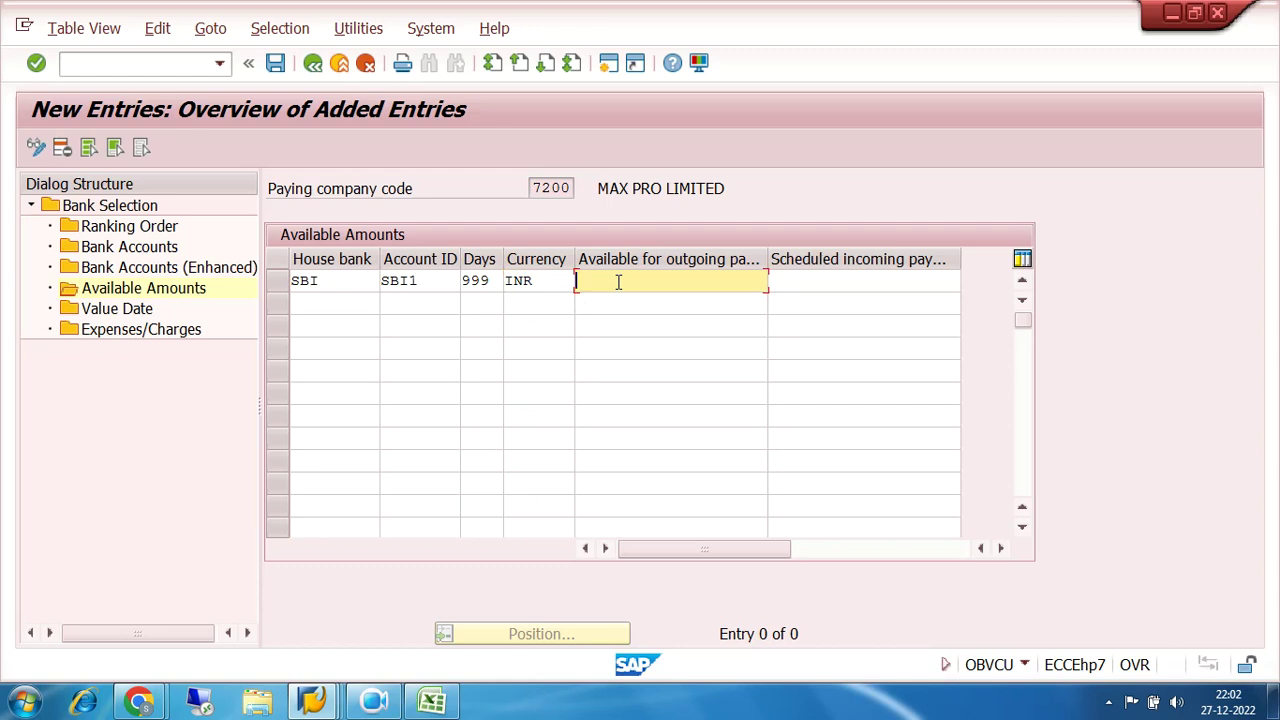
type("1")
type("5000000")
left_click_drag(667, 285, 575, 292)
left_click_drag(660, 278, 575, 290)
left_click_drag(651, 278, 564, 282)
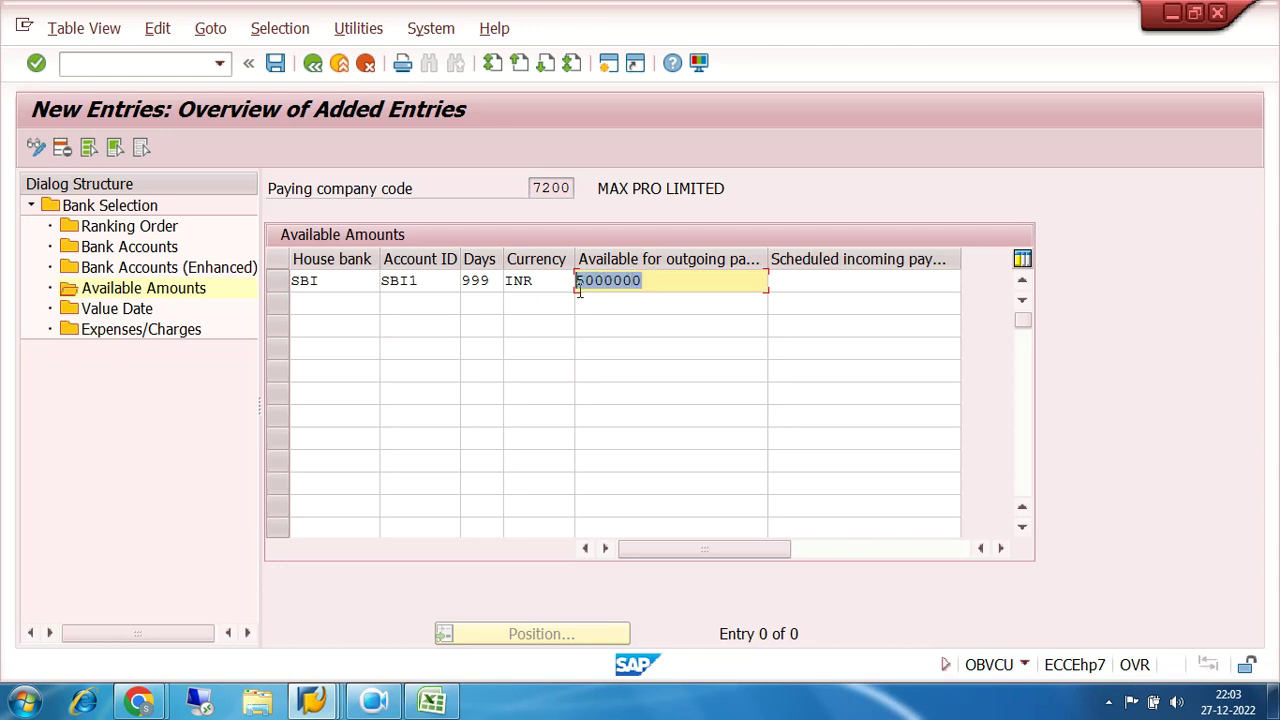
left_click(274, 64)
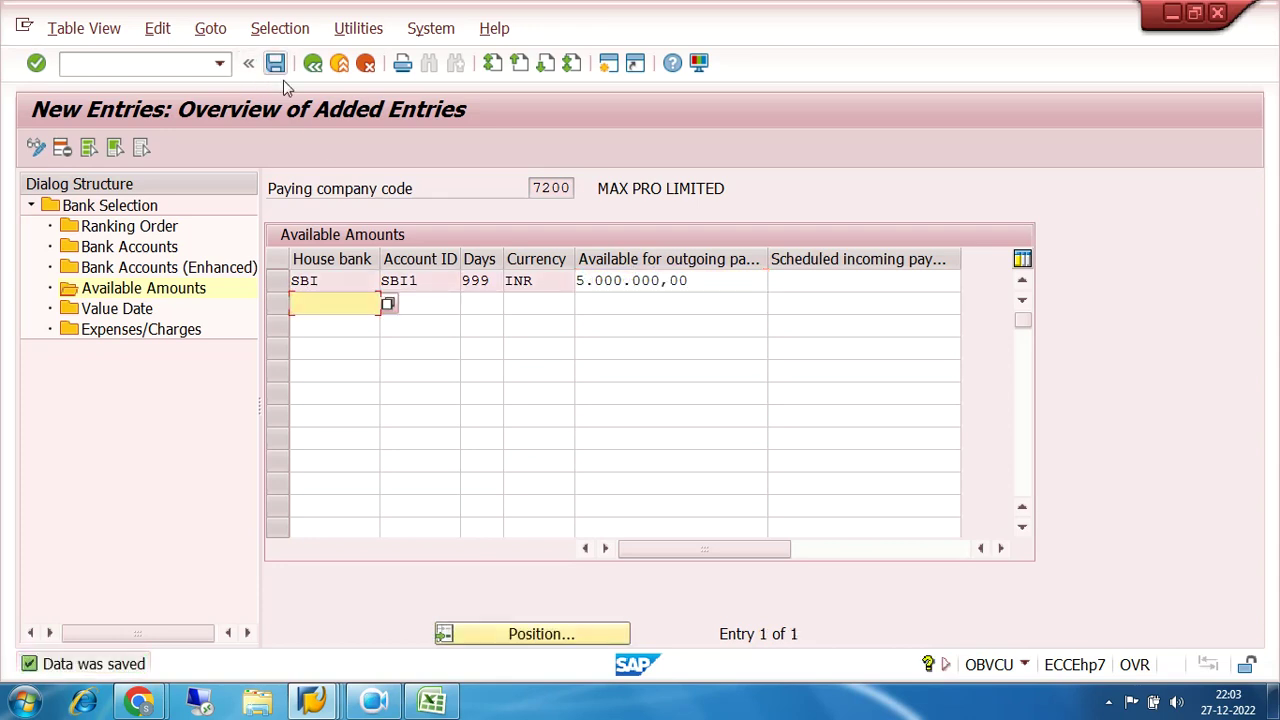
left_click_drag(714, 281, 524, 302)
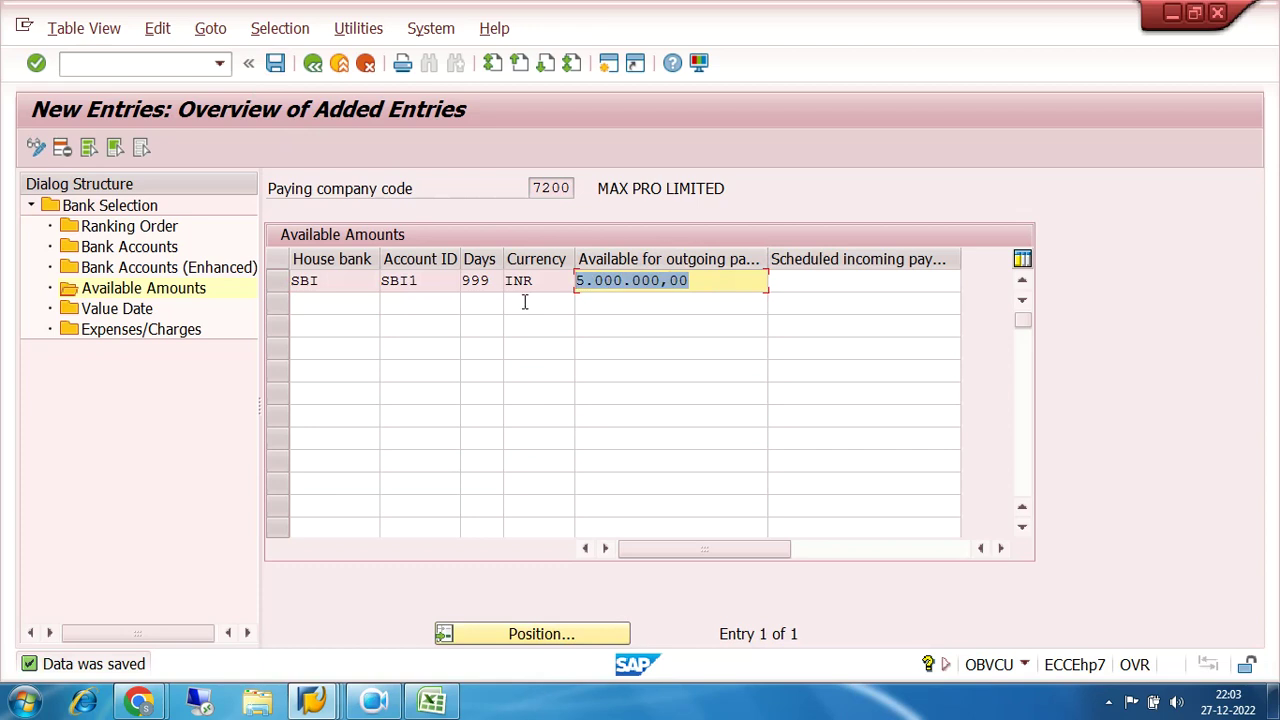
left_click(313, 64)
left_click(313, 64)
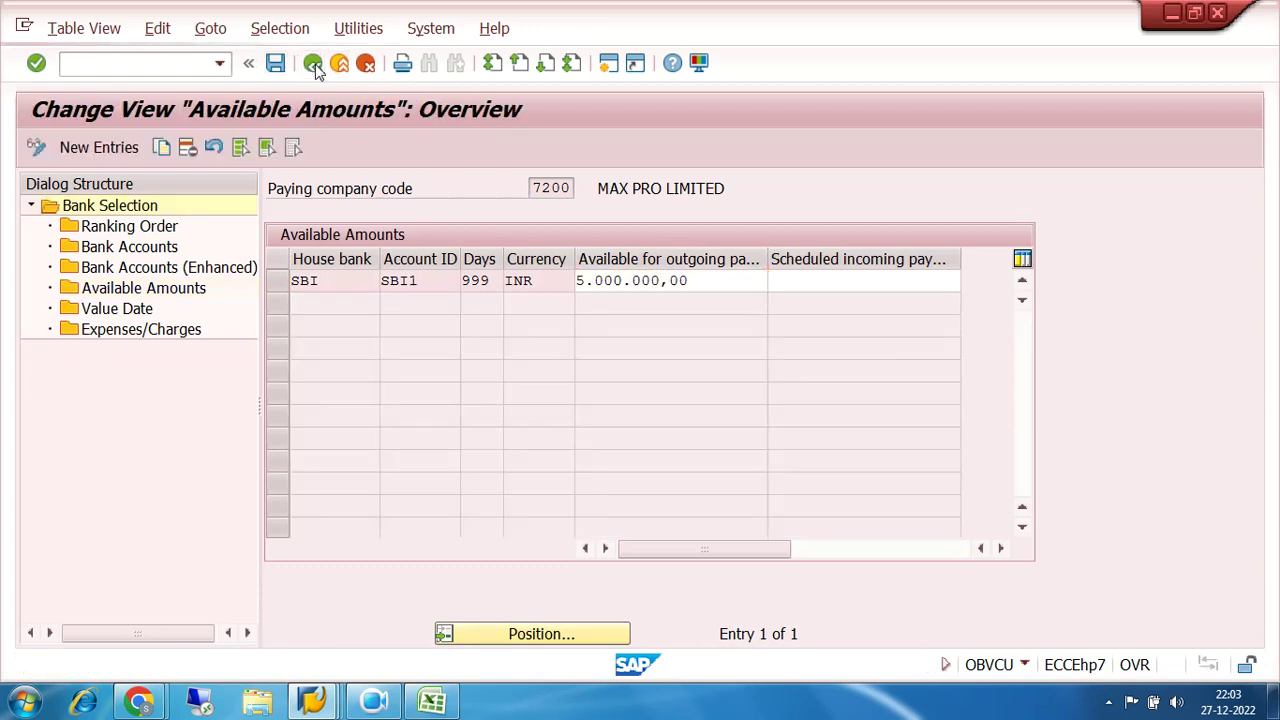
Step: Back out of the FBZP payment program configuration to the SAP Easy Access menu
left_click(313, 64)
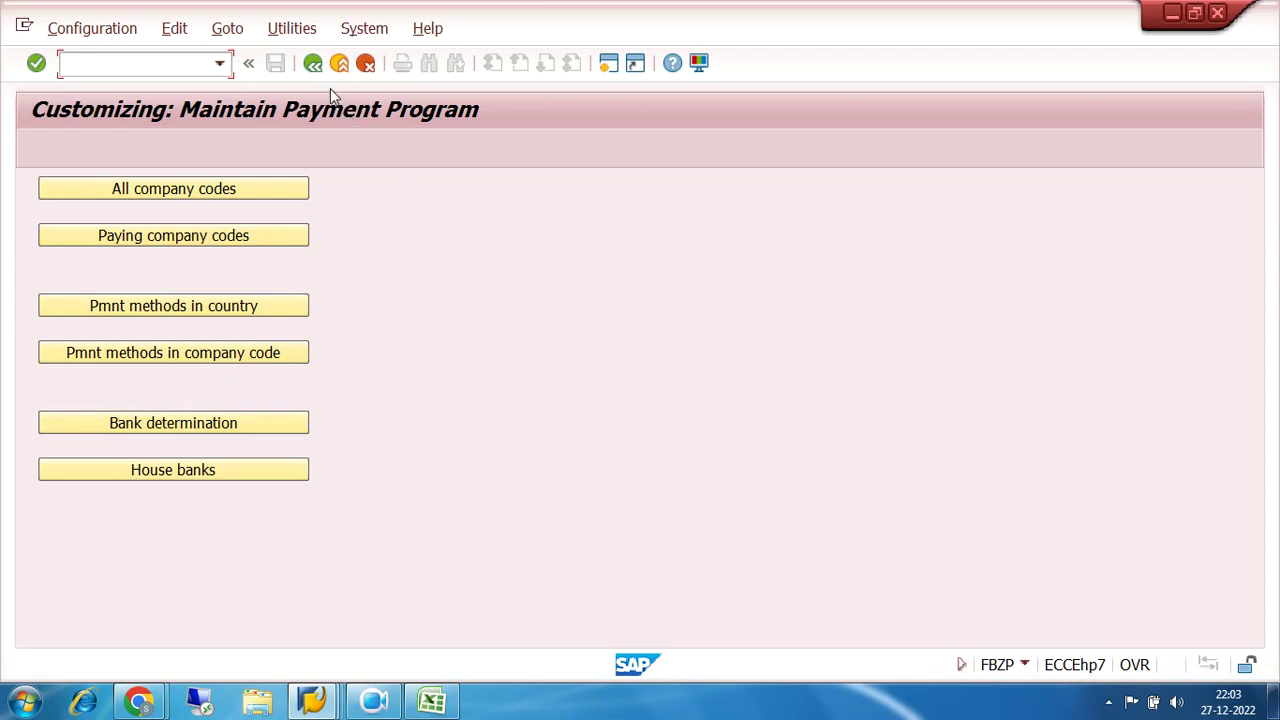
left_click(312, 64)
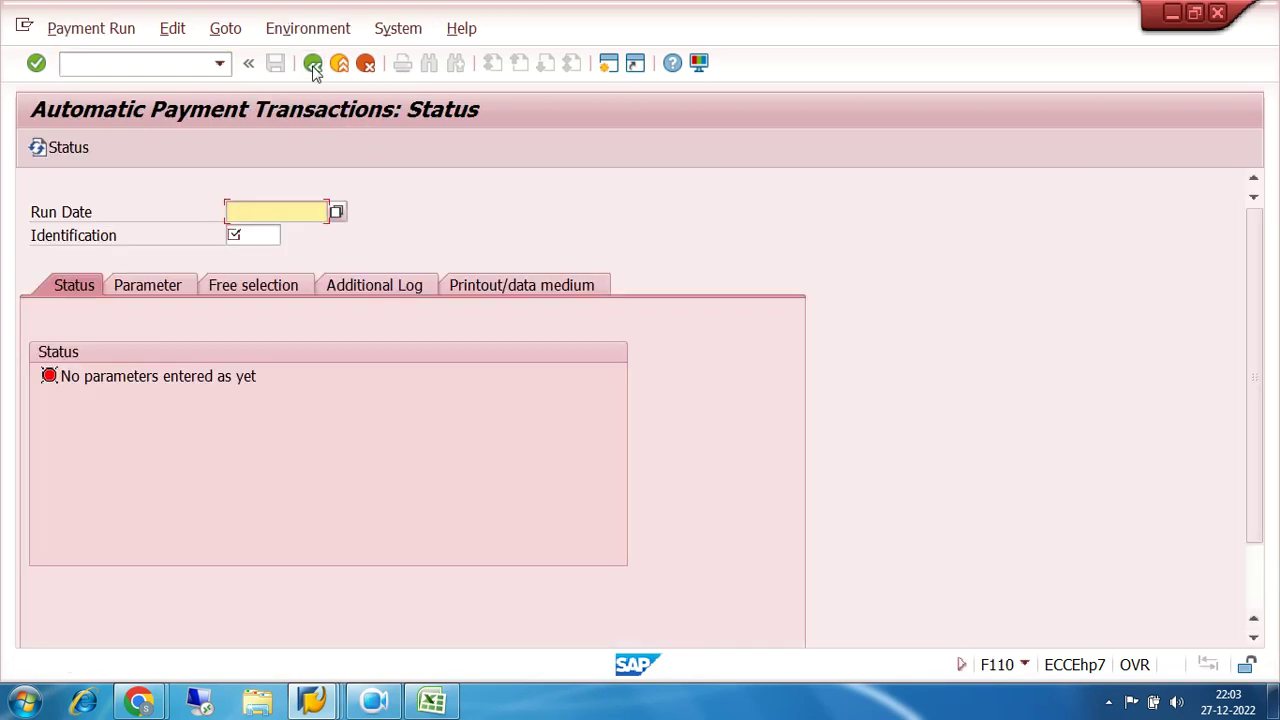
left_click(312, 64)
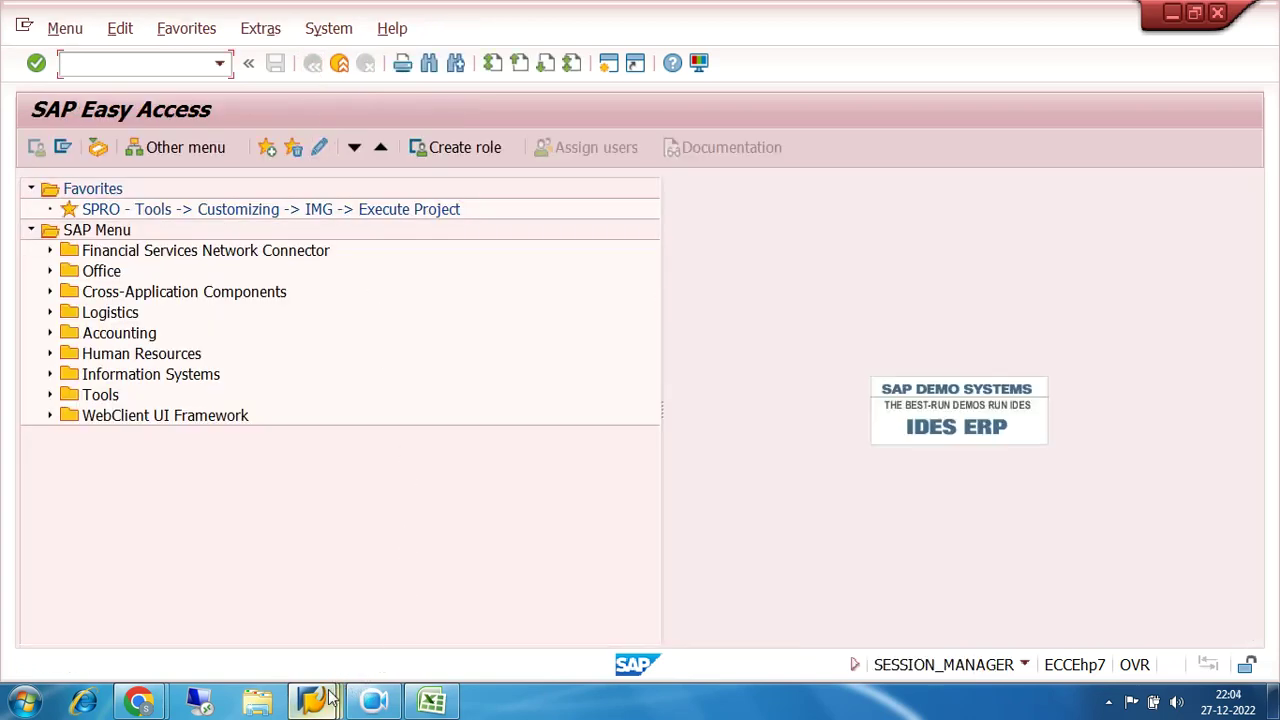
Step: Bring the Google Meet window forward in Chrome and hang up the call
mouse_move(140, 705)
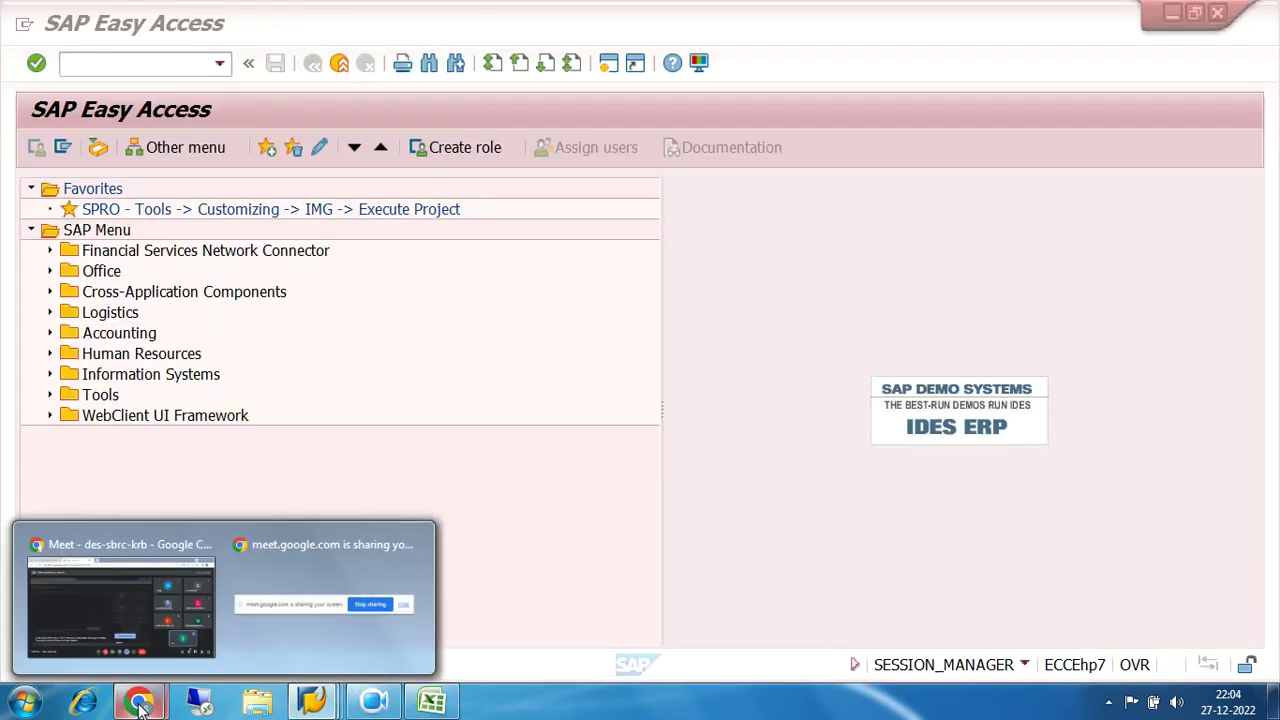
left_click(396, 623)
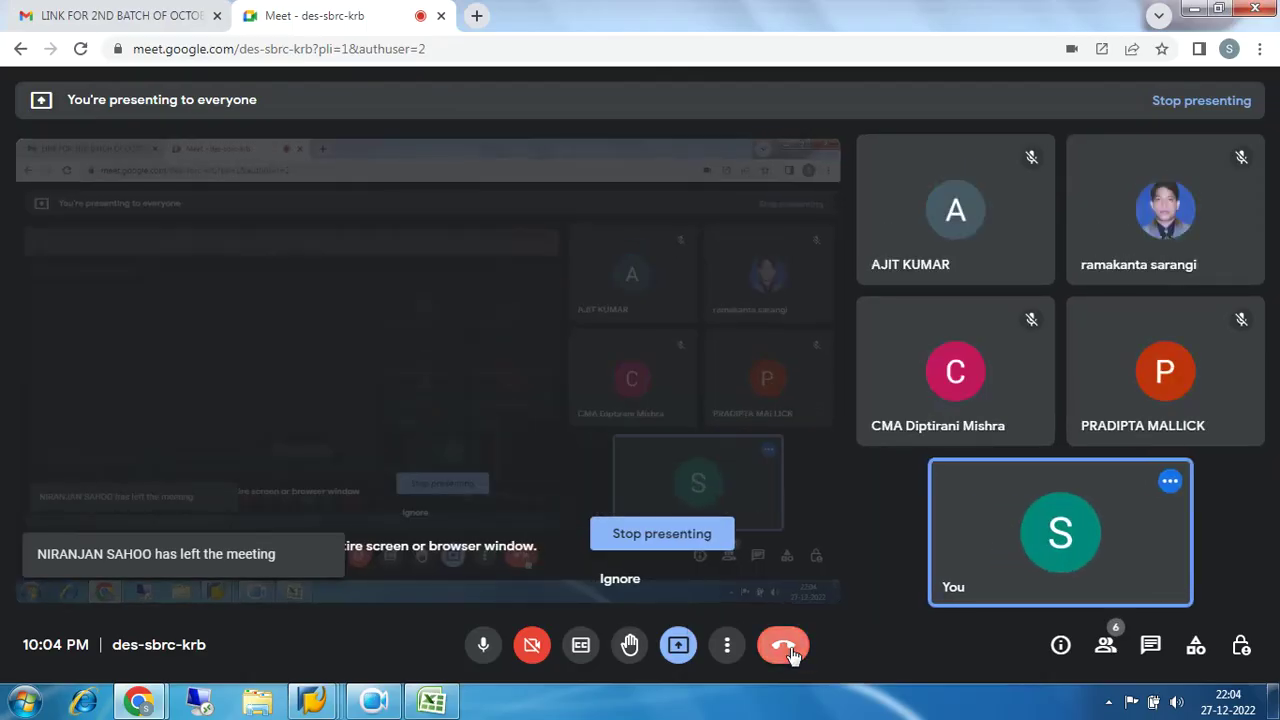
left_click(791, 652)
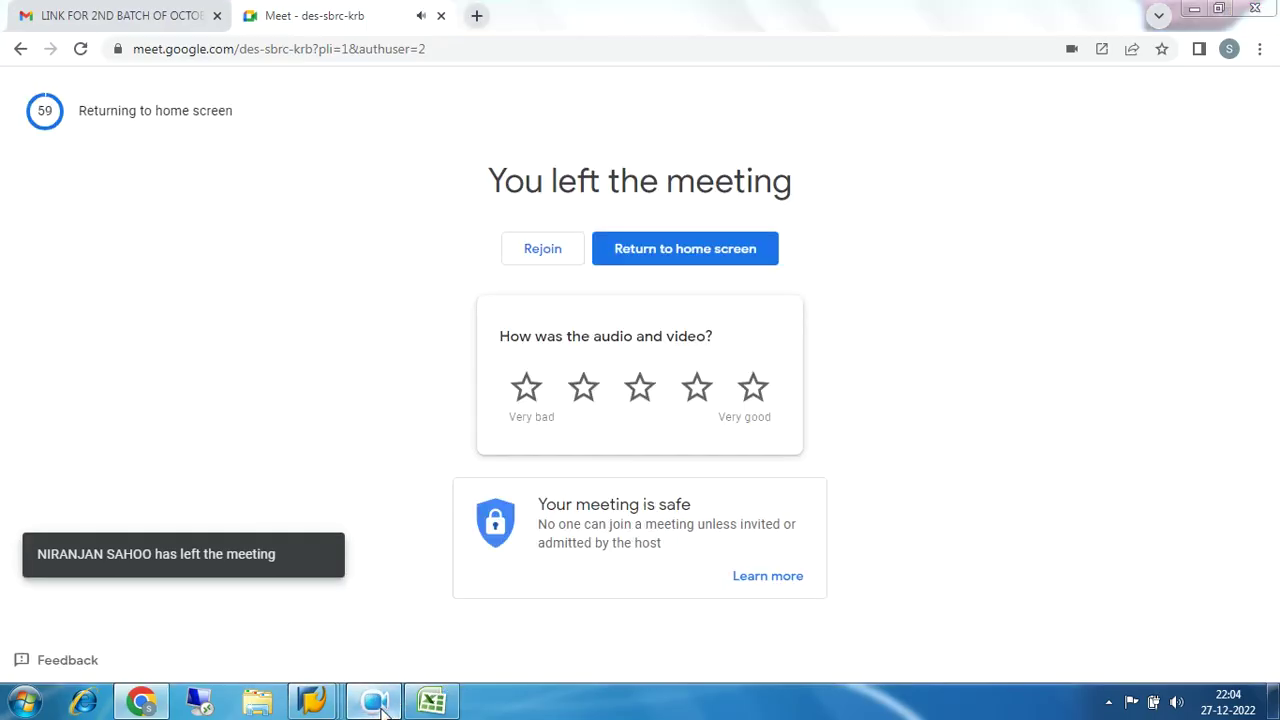